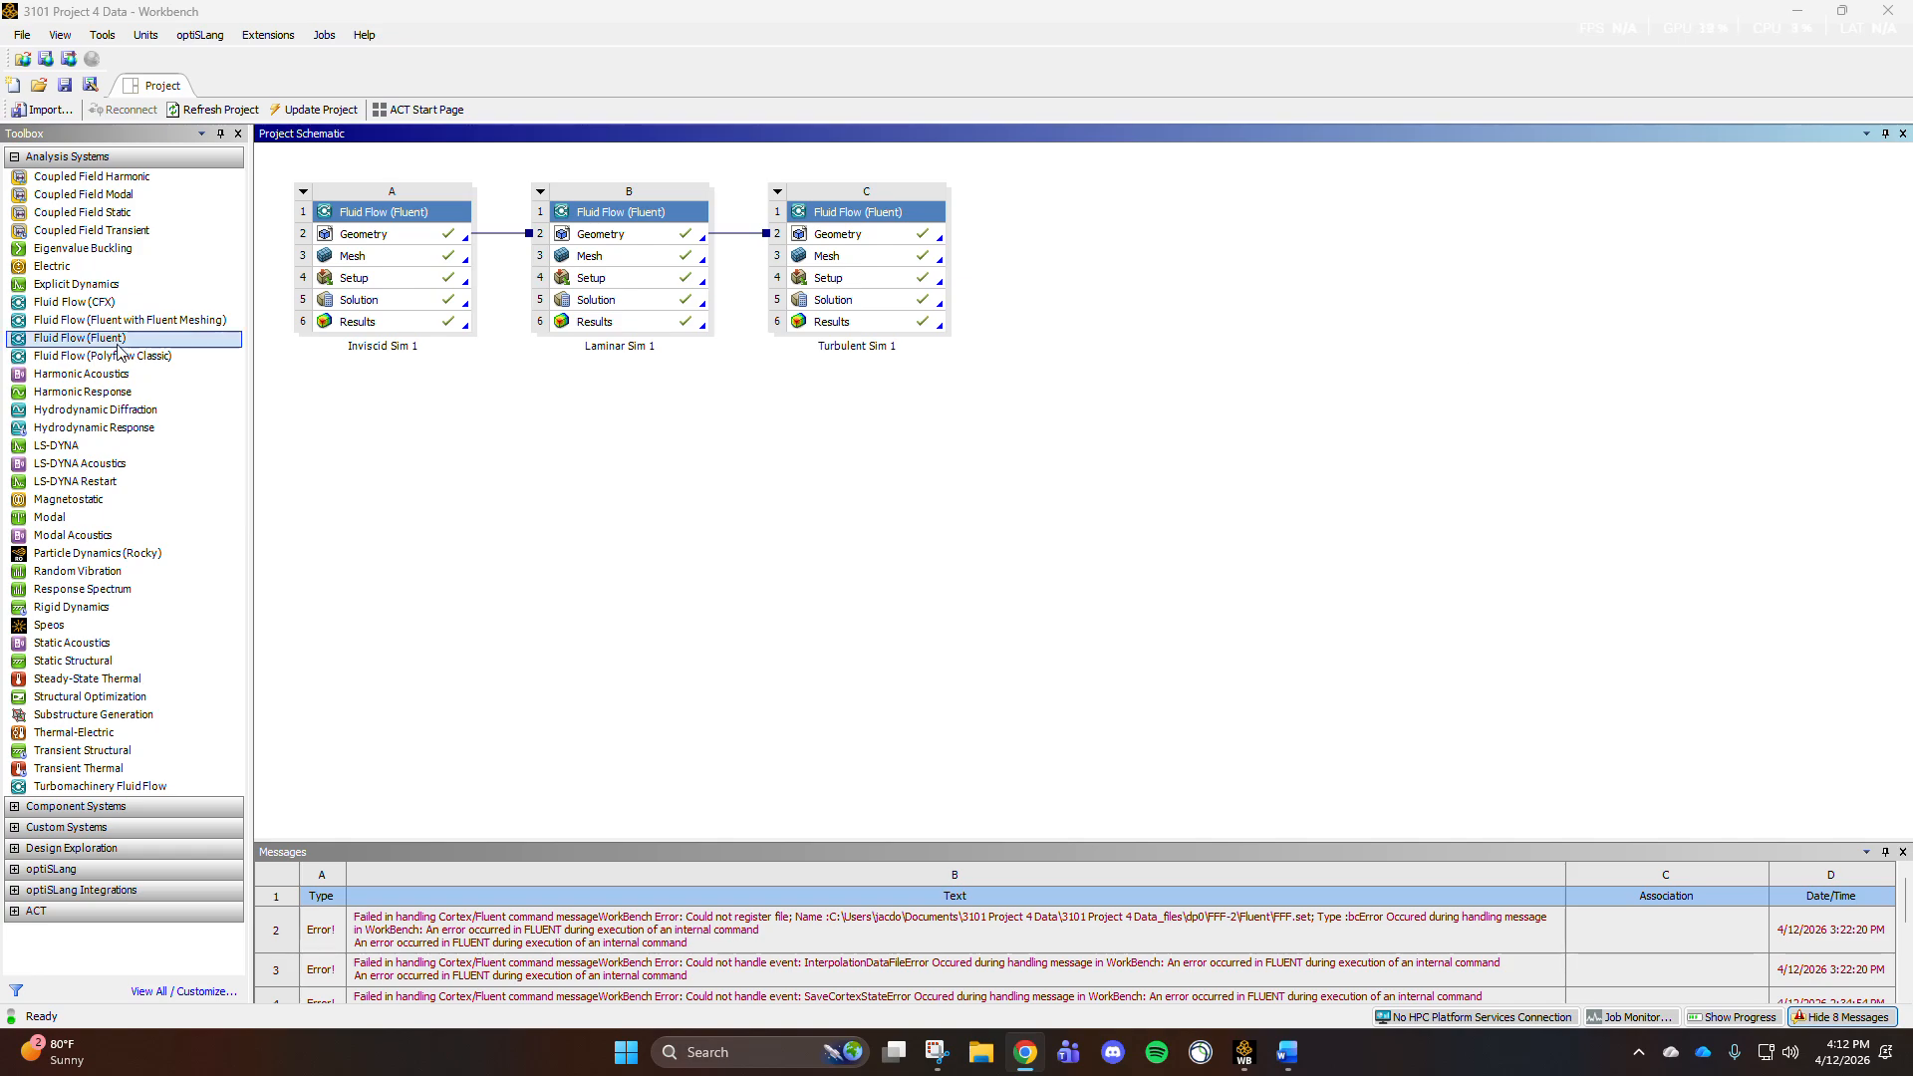
Step: Add a Fluid Flow (Fluent) analysis system beneath Inviscid Sim 1 and name it Inviscid Sim 2
left_click_drag(117, 344, 390, 384)
type("Inviscid Sim 2")
key("Return")
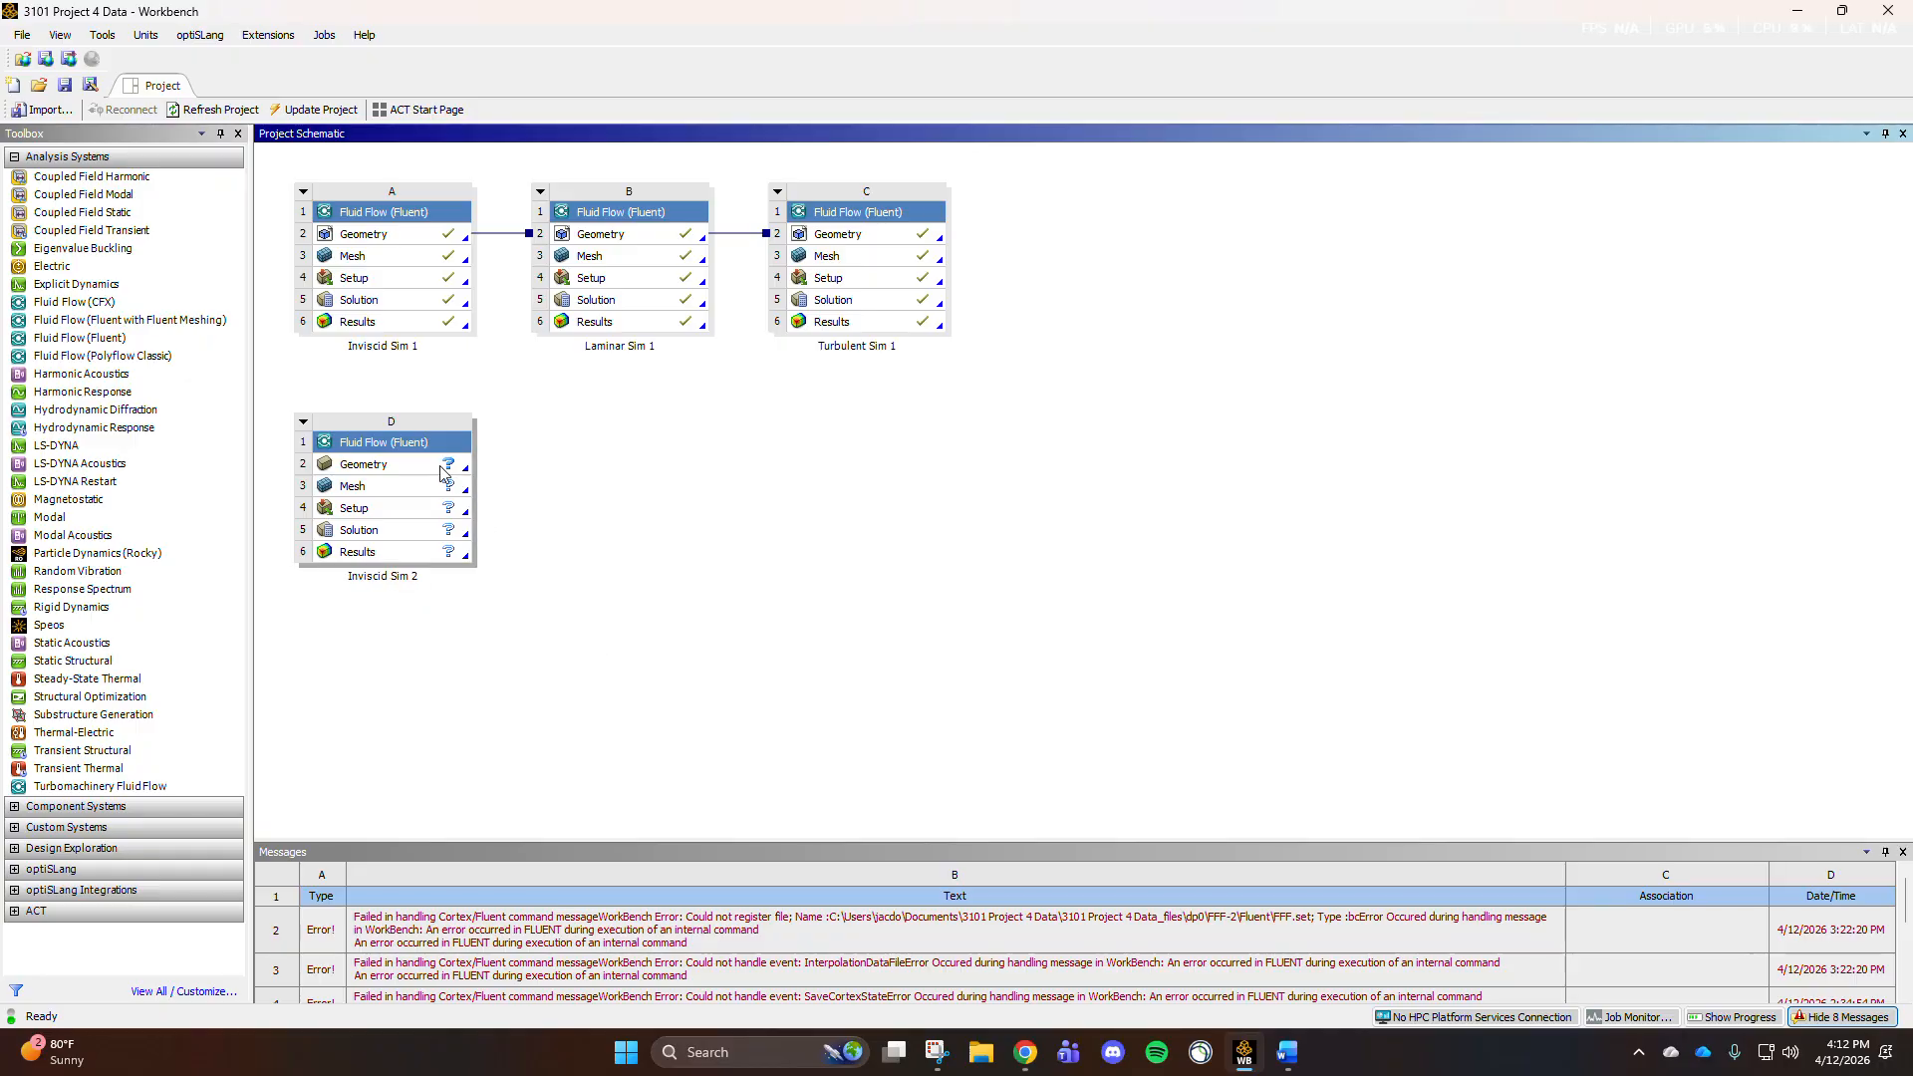
Step: Launch Autodesk Inventor and create a new part file
left_click(743, 1053)
type("inv")
key("Return")
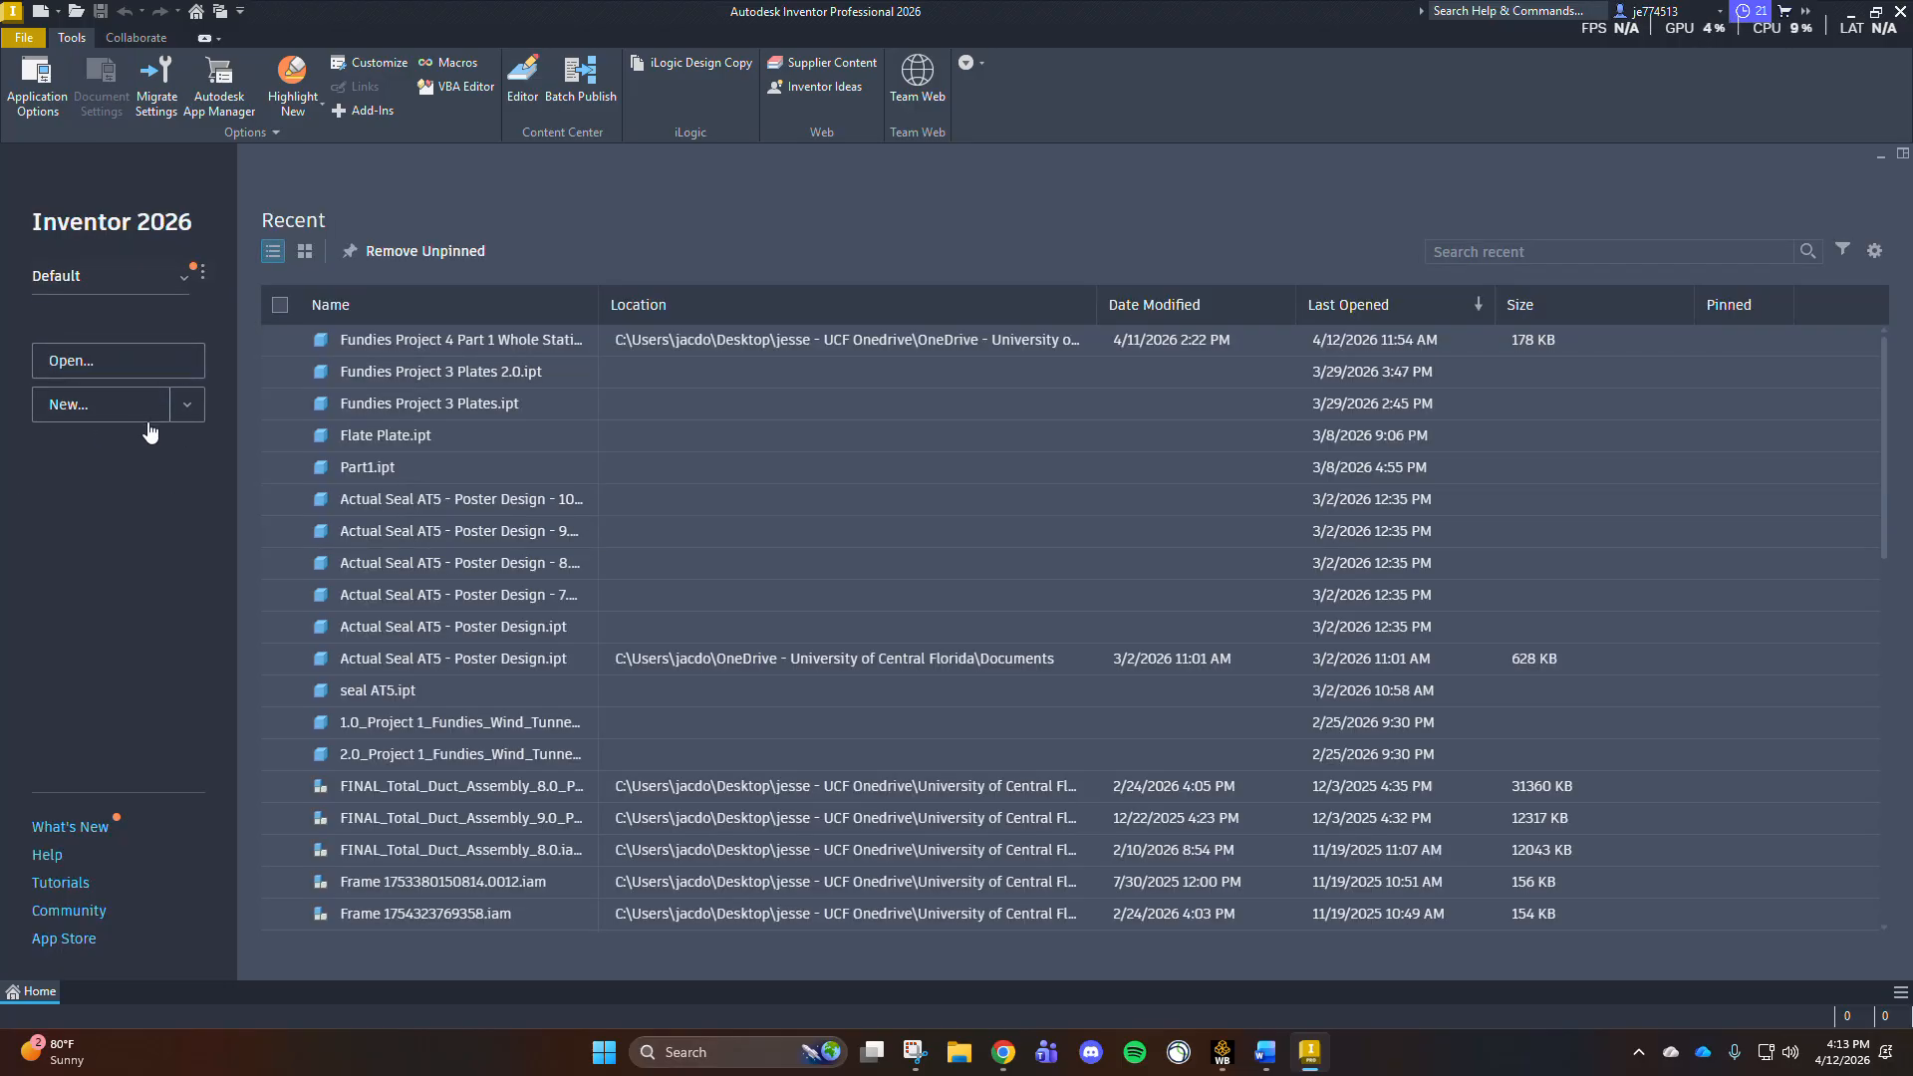
left_click(186, 404)
left_click(145, 445)
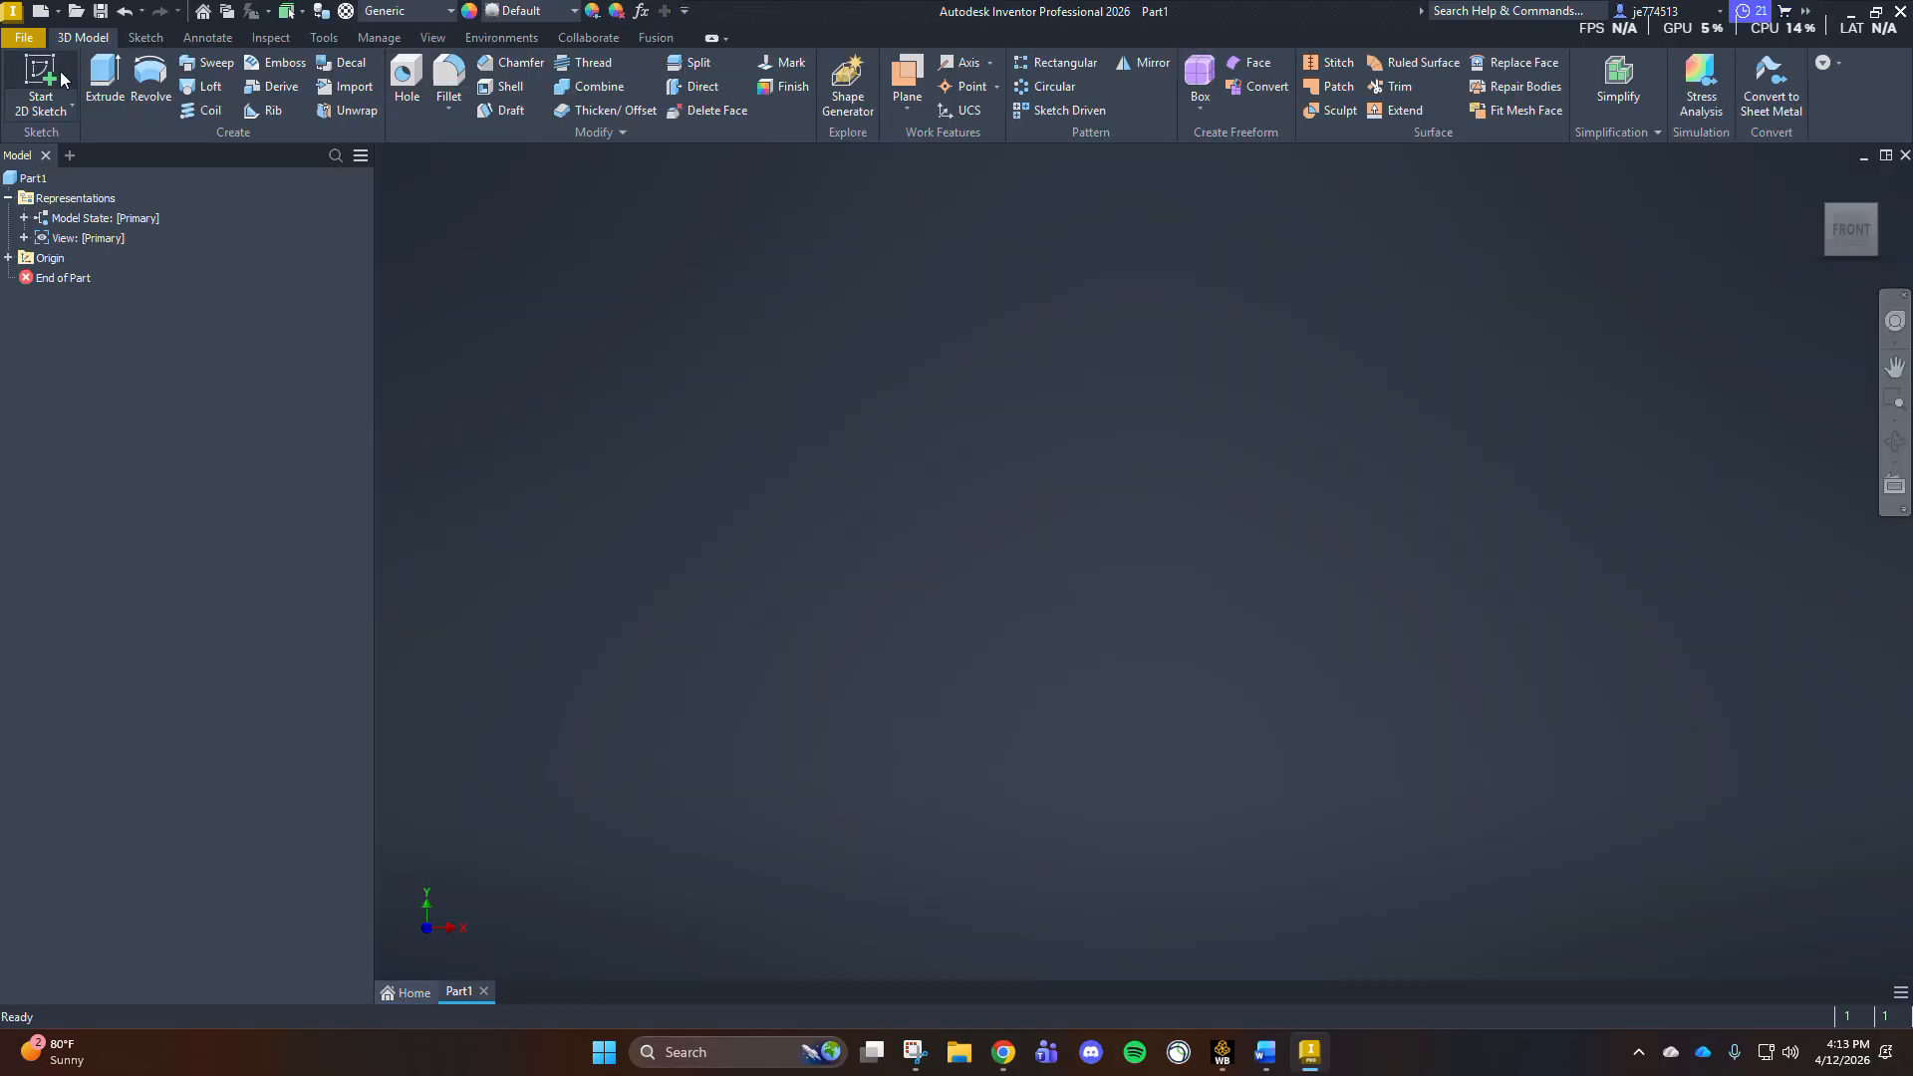
Step: Set the part document's length unit to meter
left_click(317, 38)
left_click(369, 85)
left_click(778, 258)
left_click(787, 330)
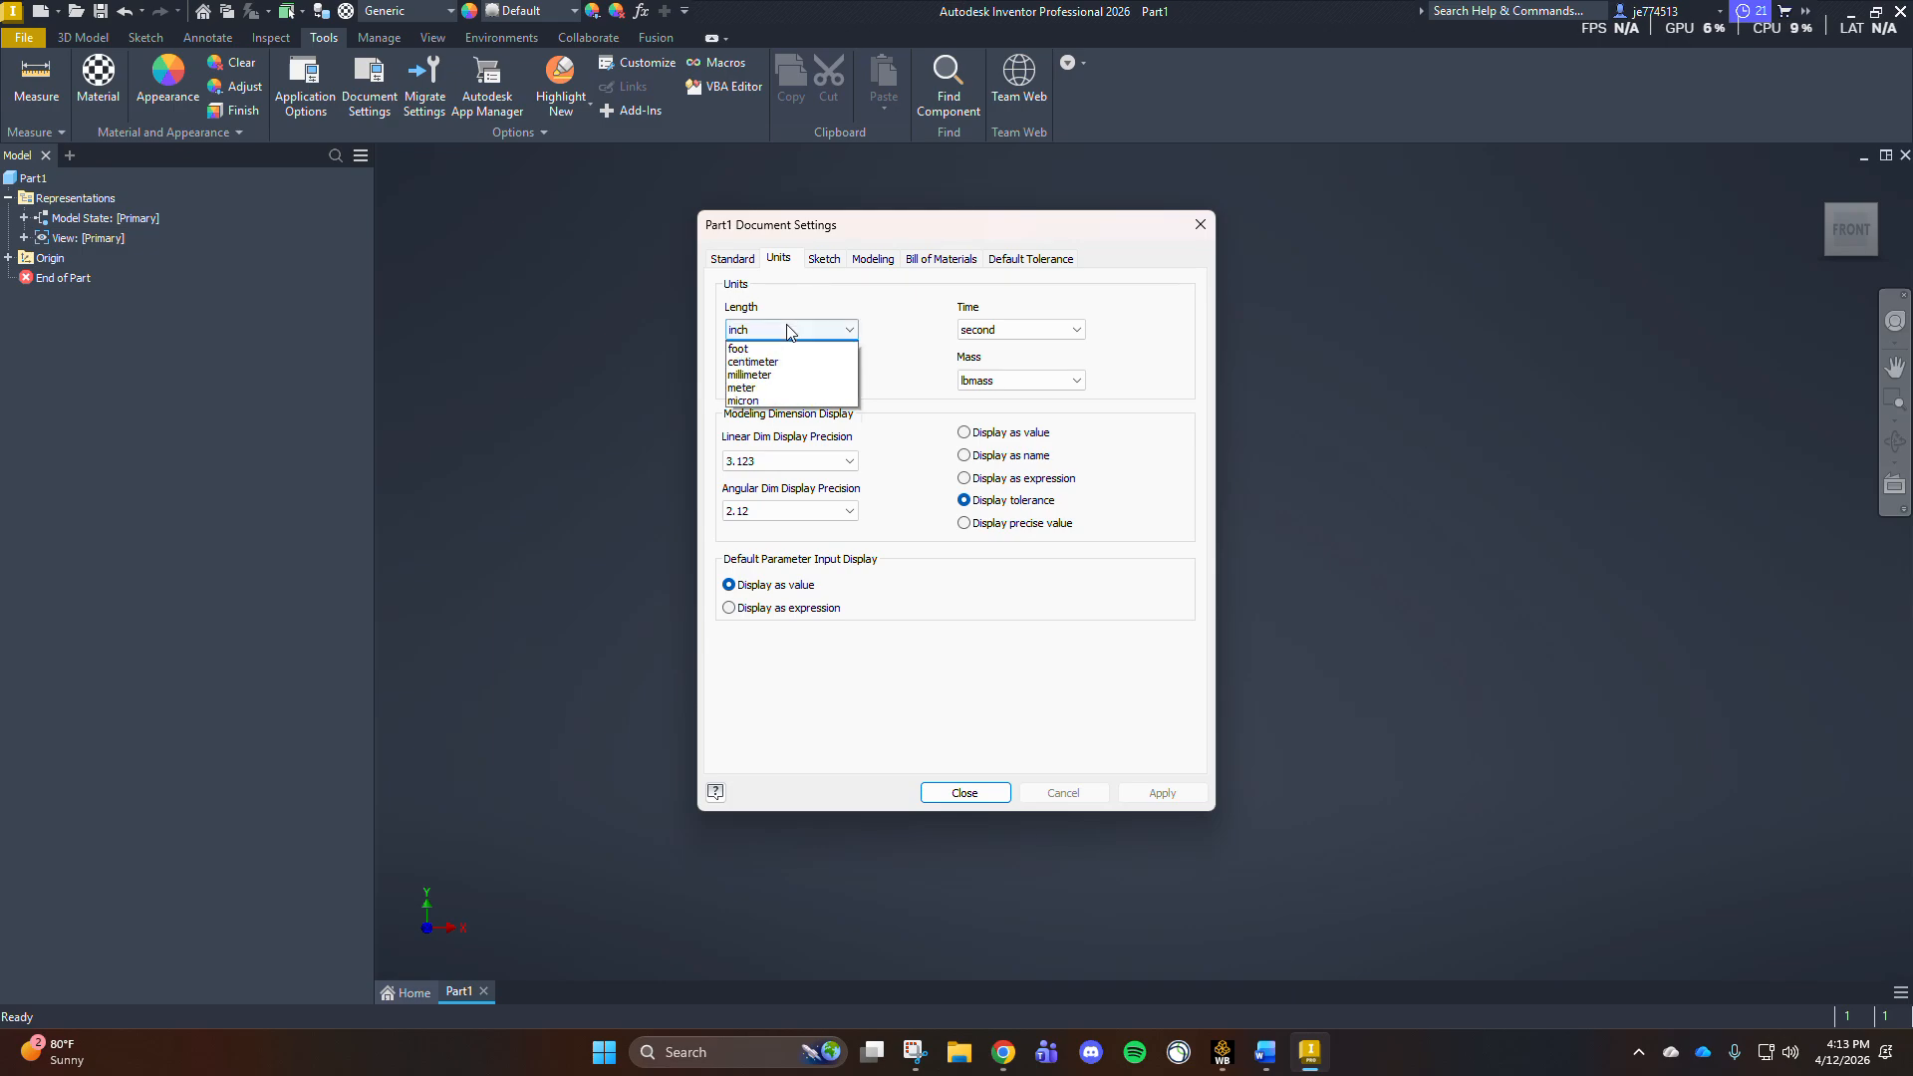
left_click(757, 372)
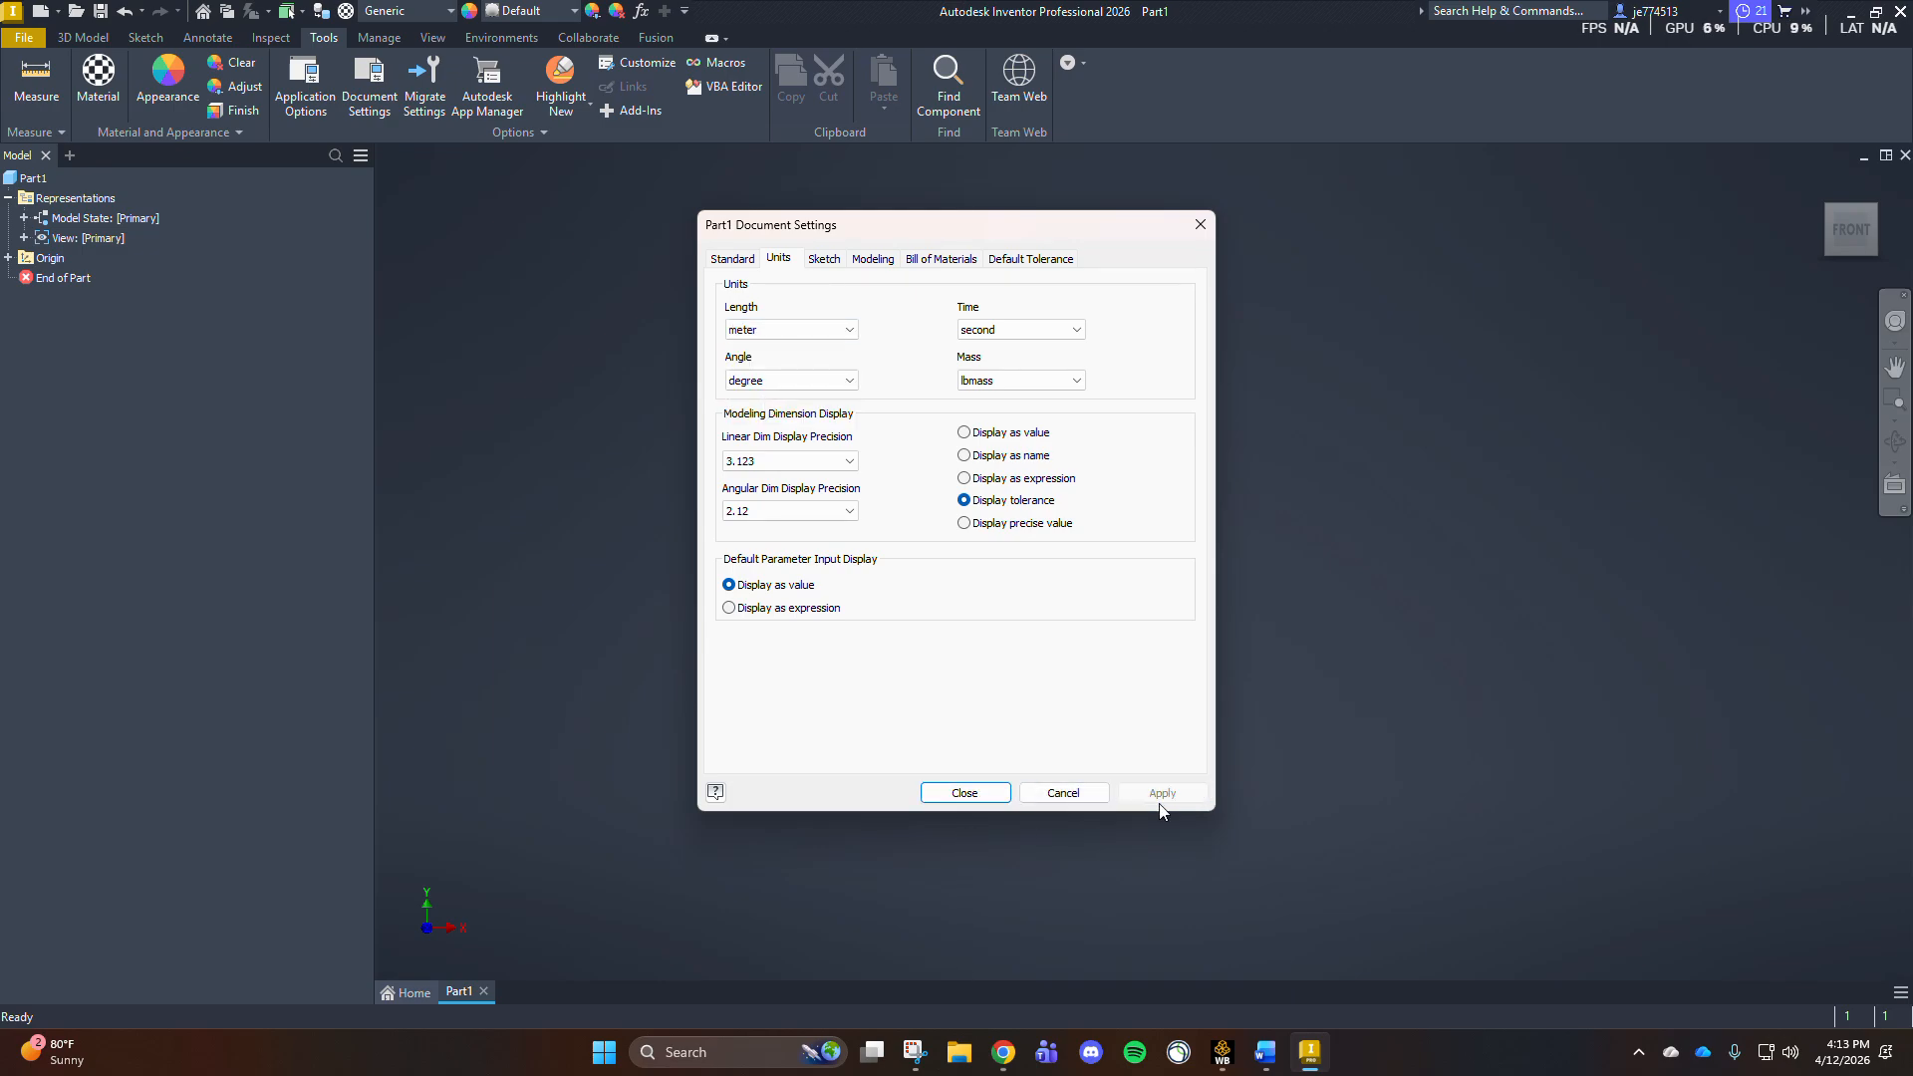
left_click(963, 793)
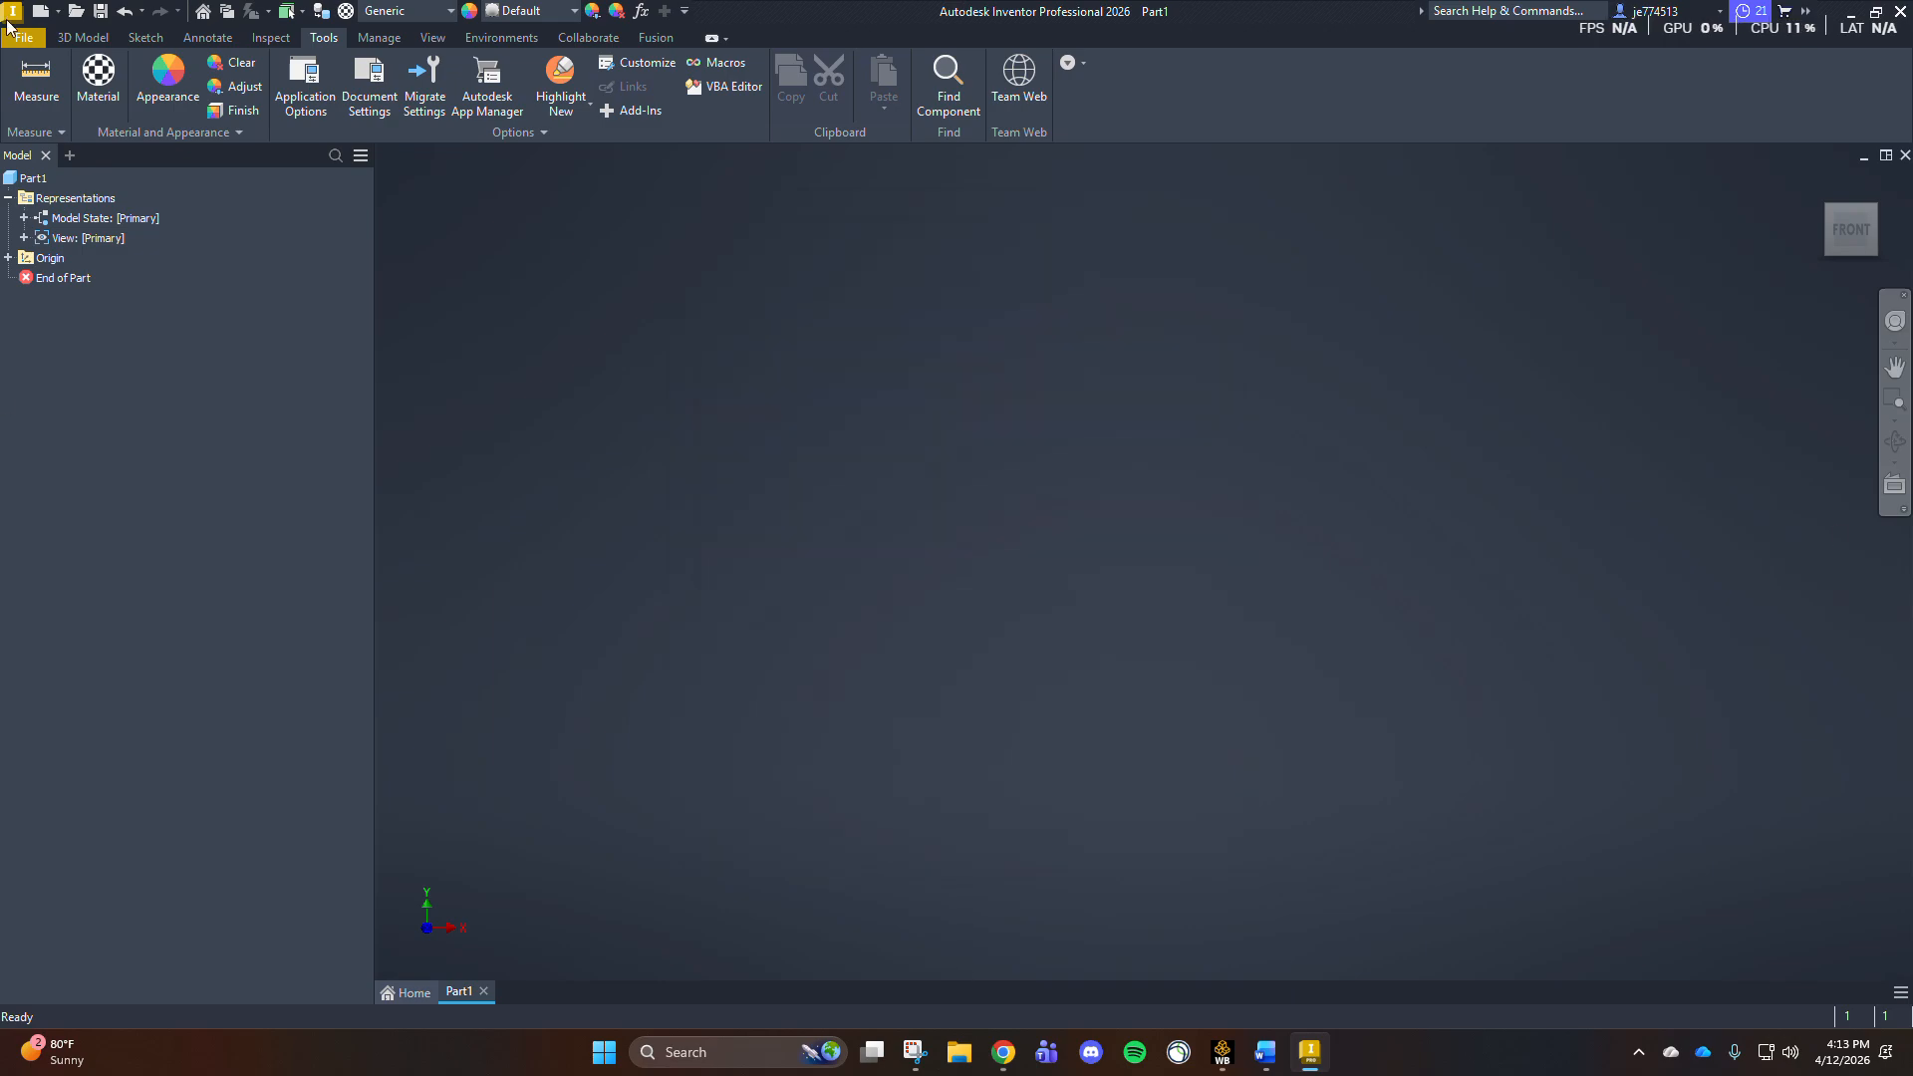
Step: Start a 2D sketch on the front XY plane and draw a 1 m diameter circle centred on the origin
left_click(145, 37)
left_click(40, 85)
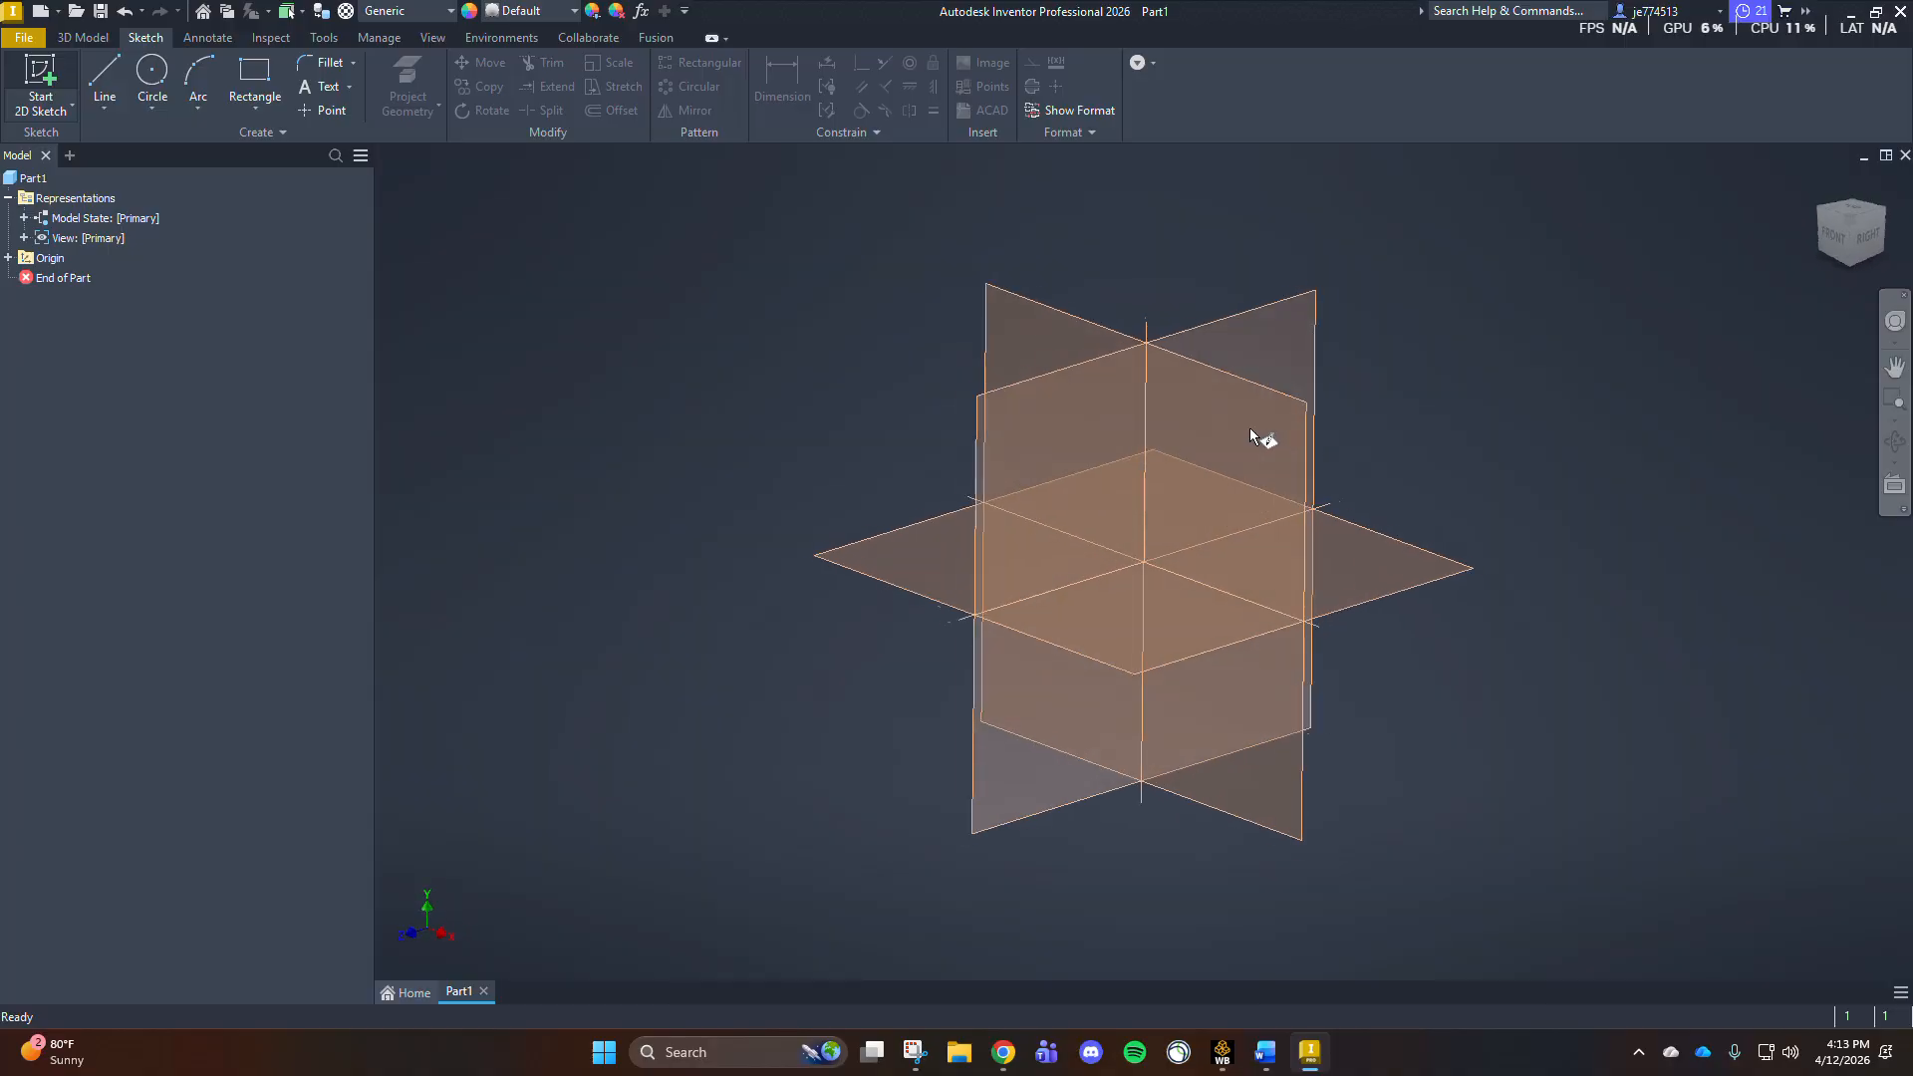
left_click(1209, 439)
key("c")
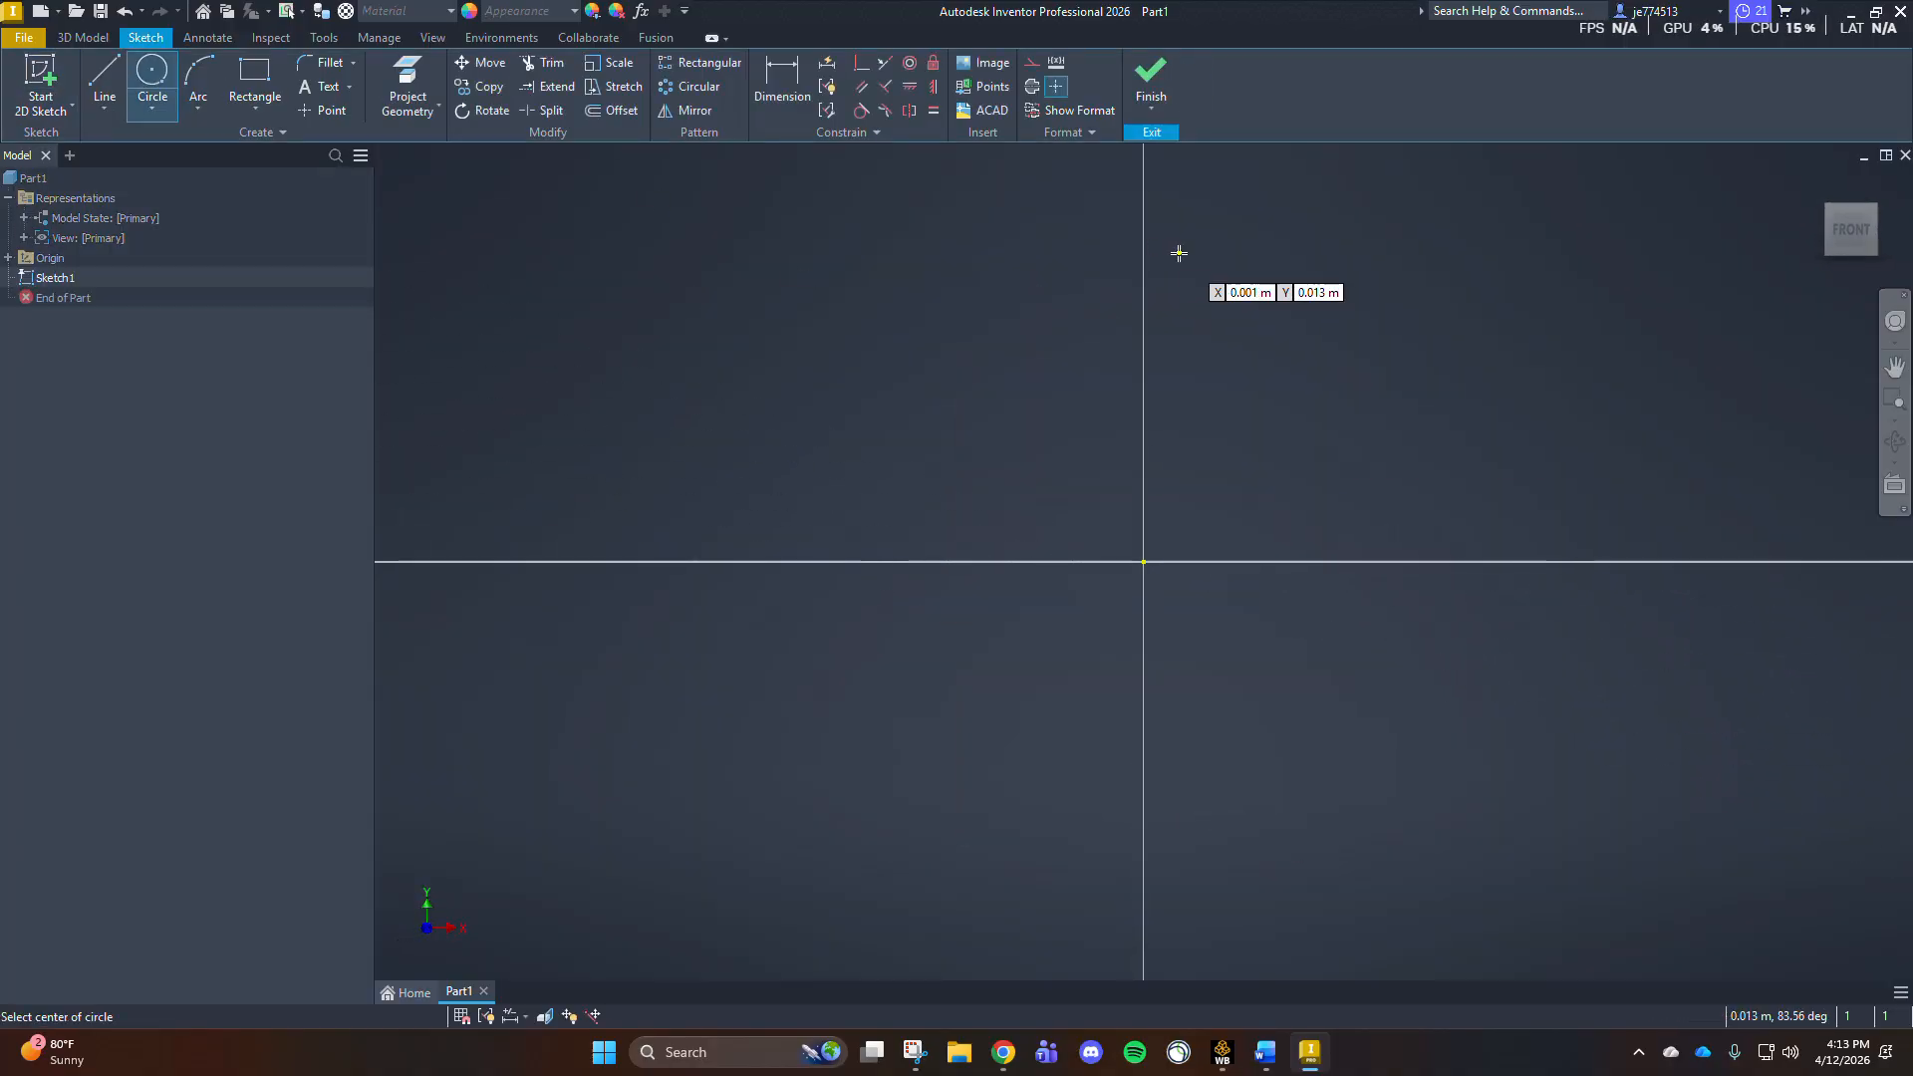
left_click(1145, 560)
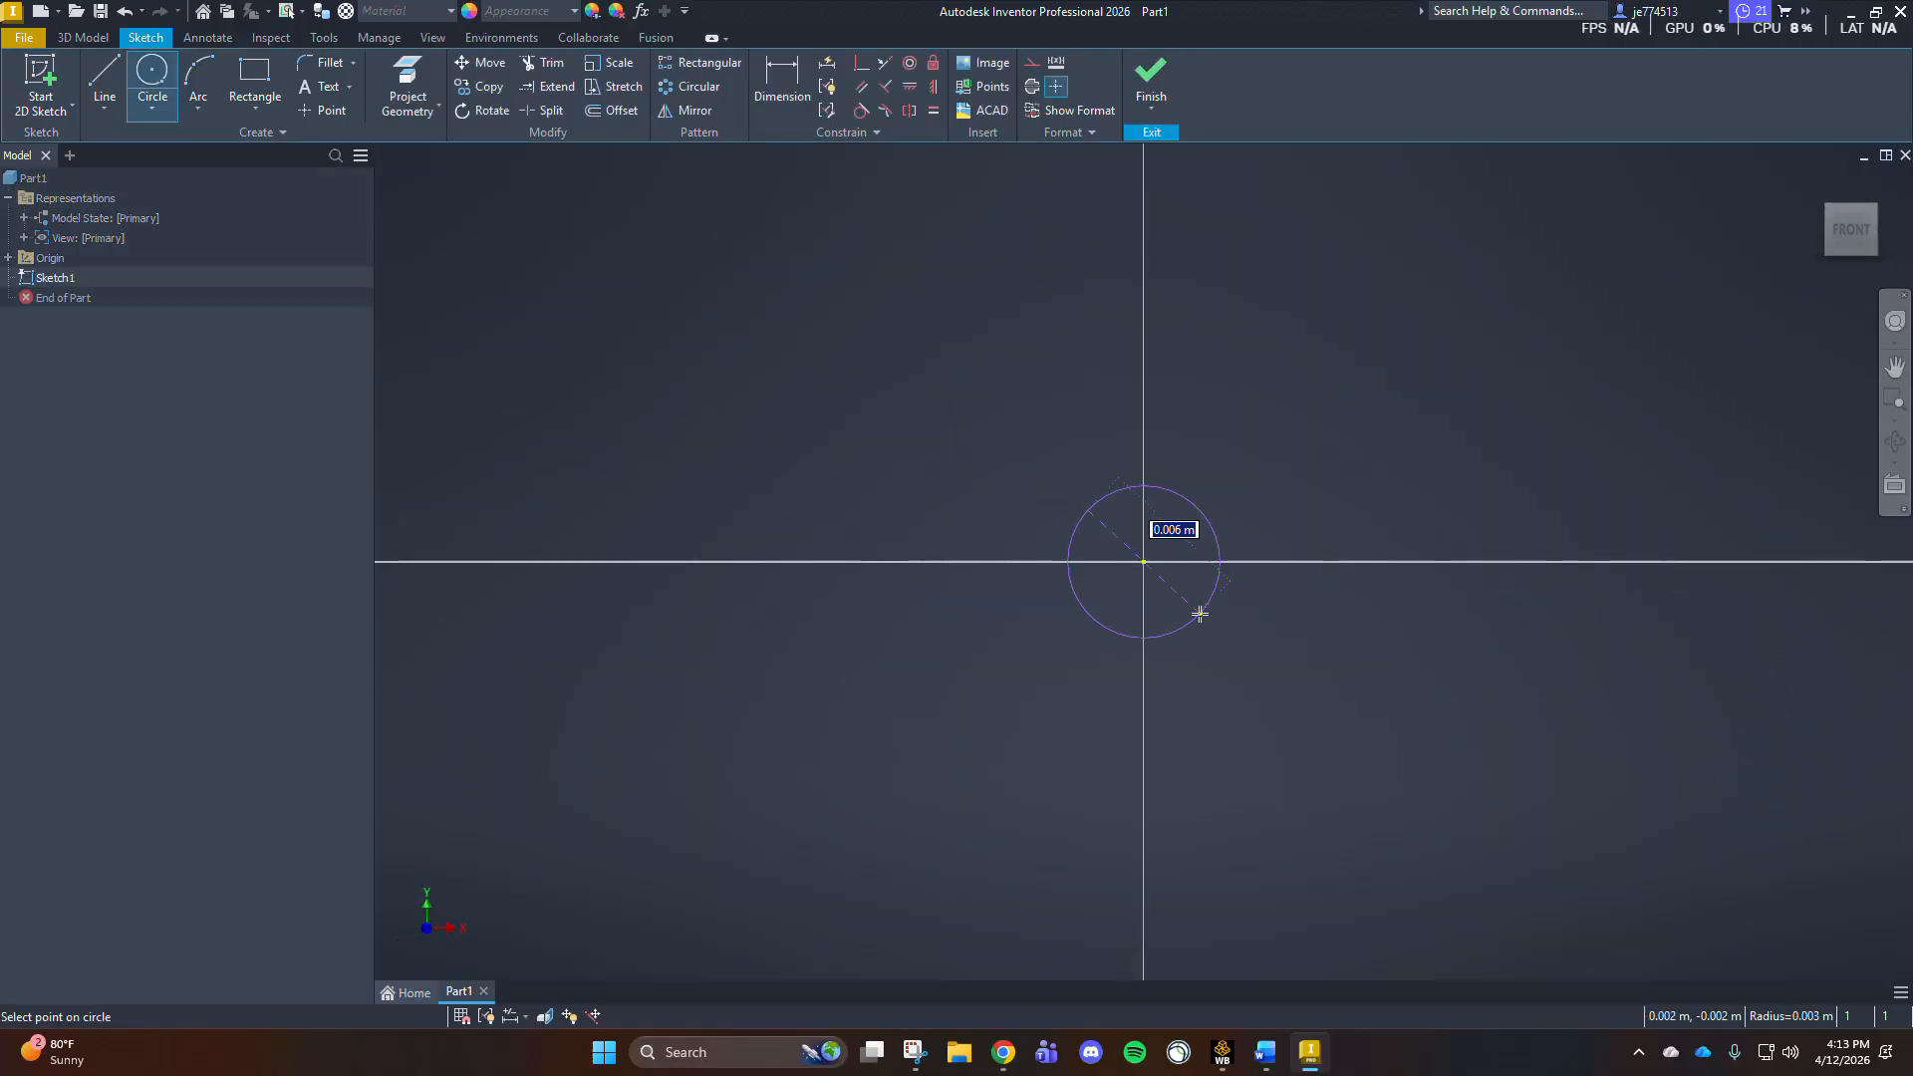
type("1")
key("Return")
scroll(1200, 614, "down", 2)
scroll(1199, 614, "up", 6)
scroll(1184, 601, "up", 5)
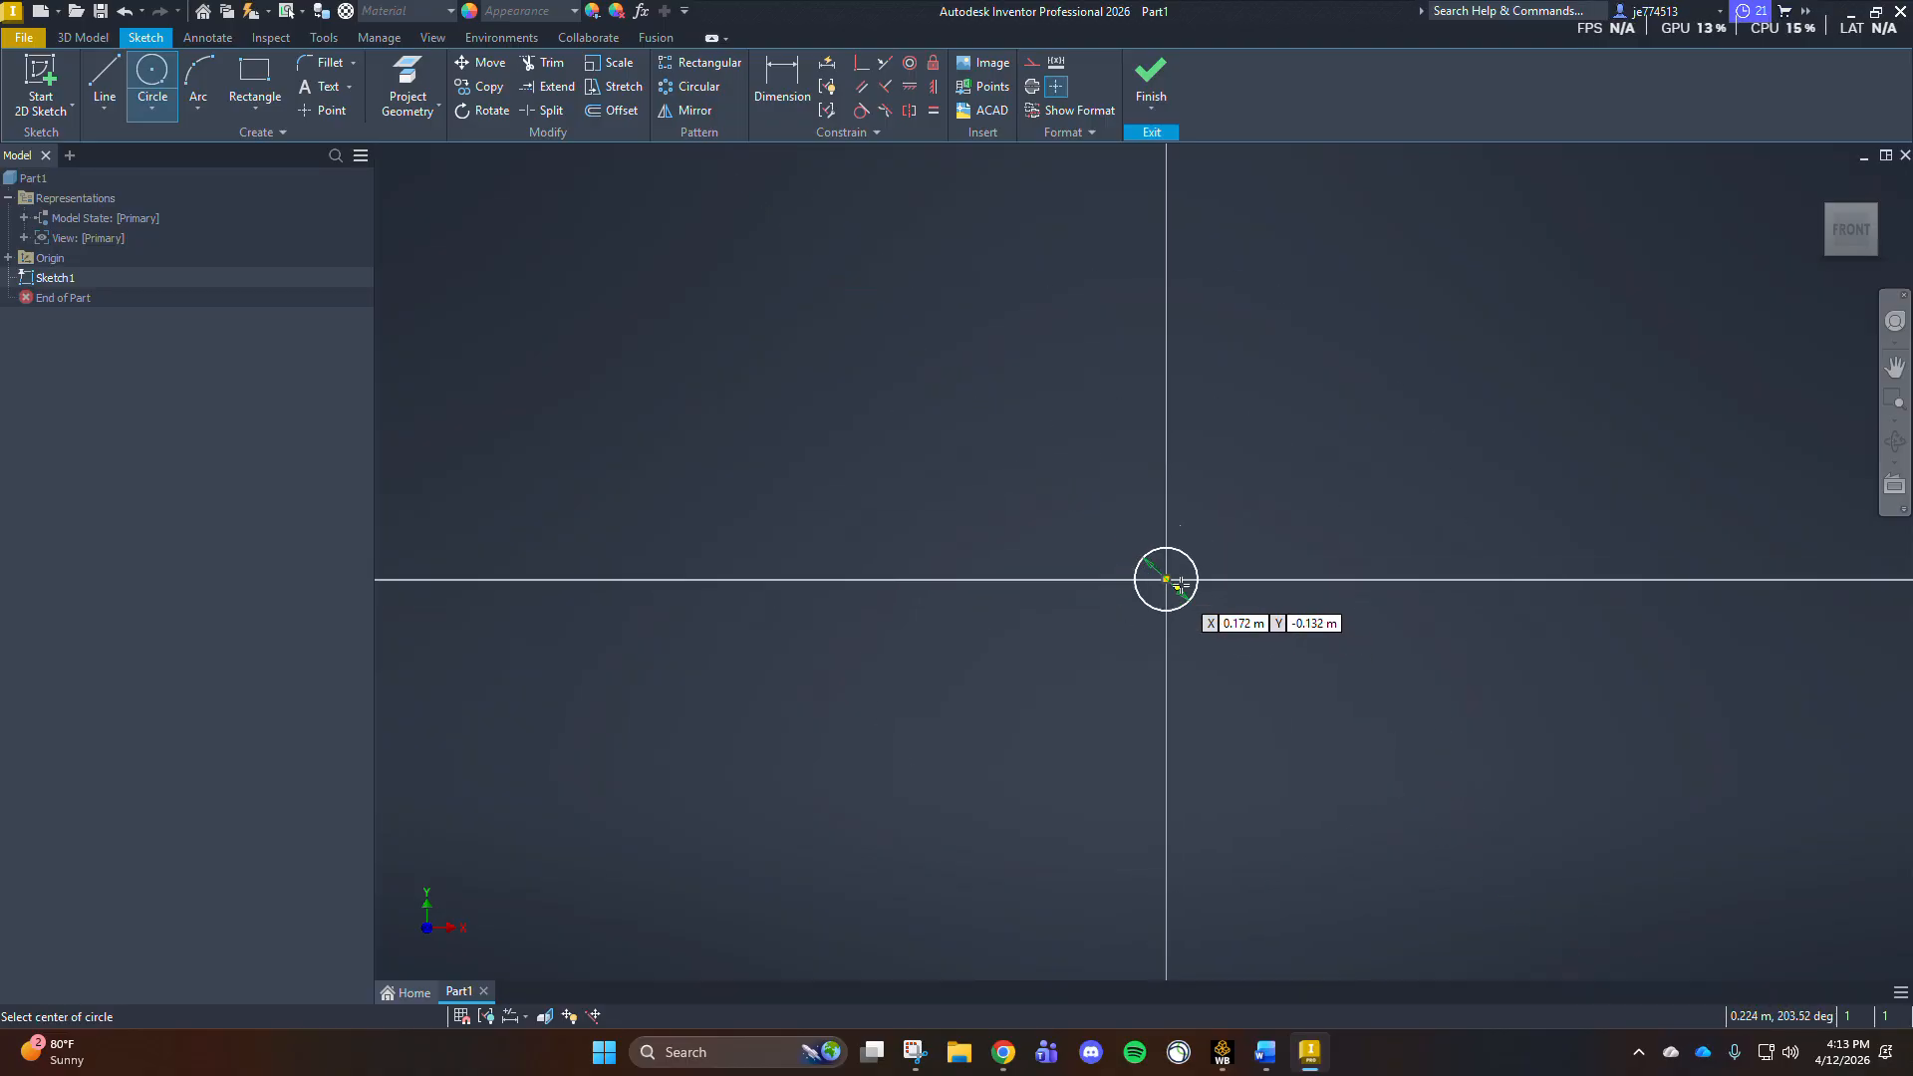
key("Escape")
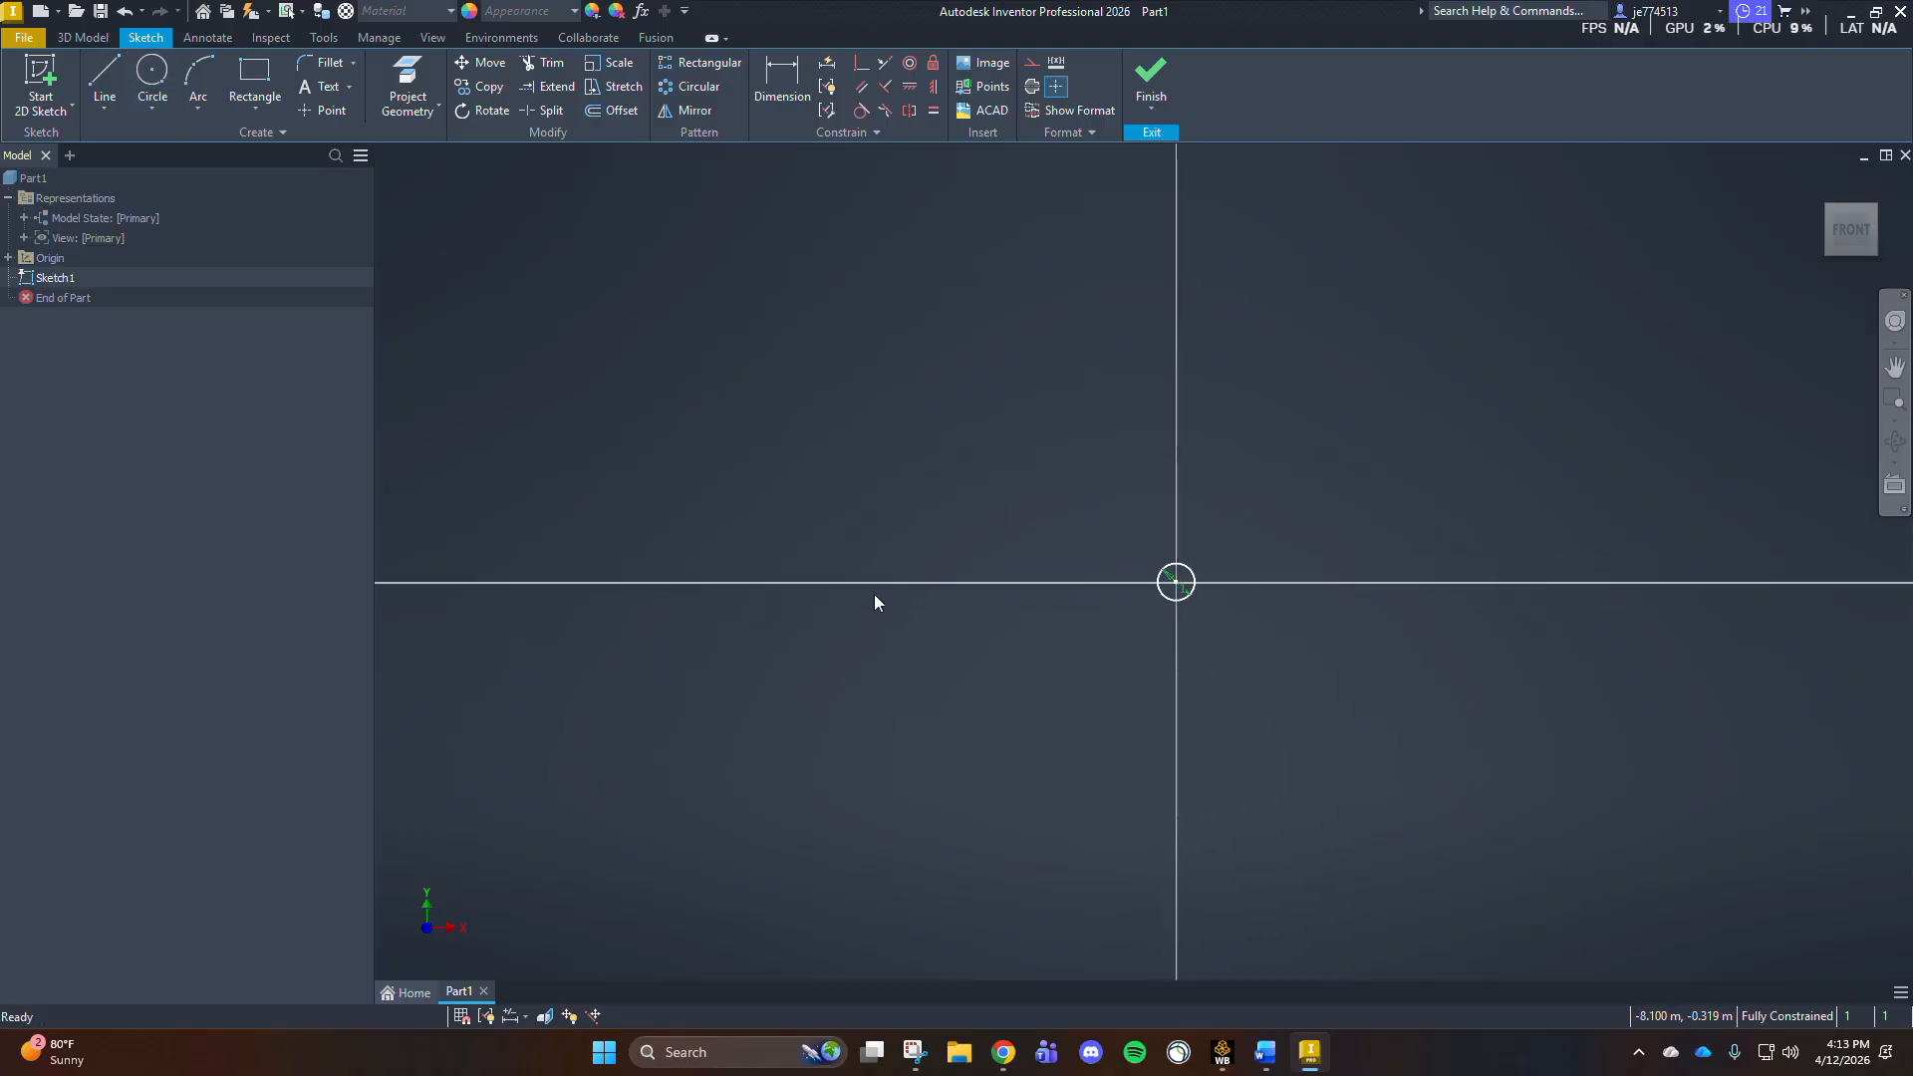
Step: Draw a 25 m by 25 m two-point center rectangle centred on the origin and finish the sketch
left_click(273, 110)
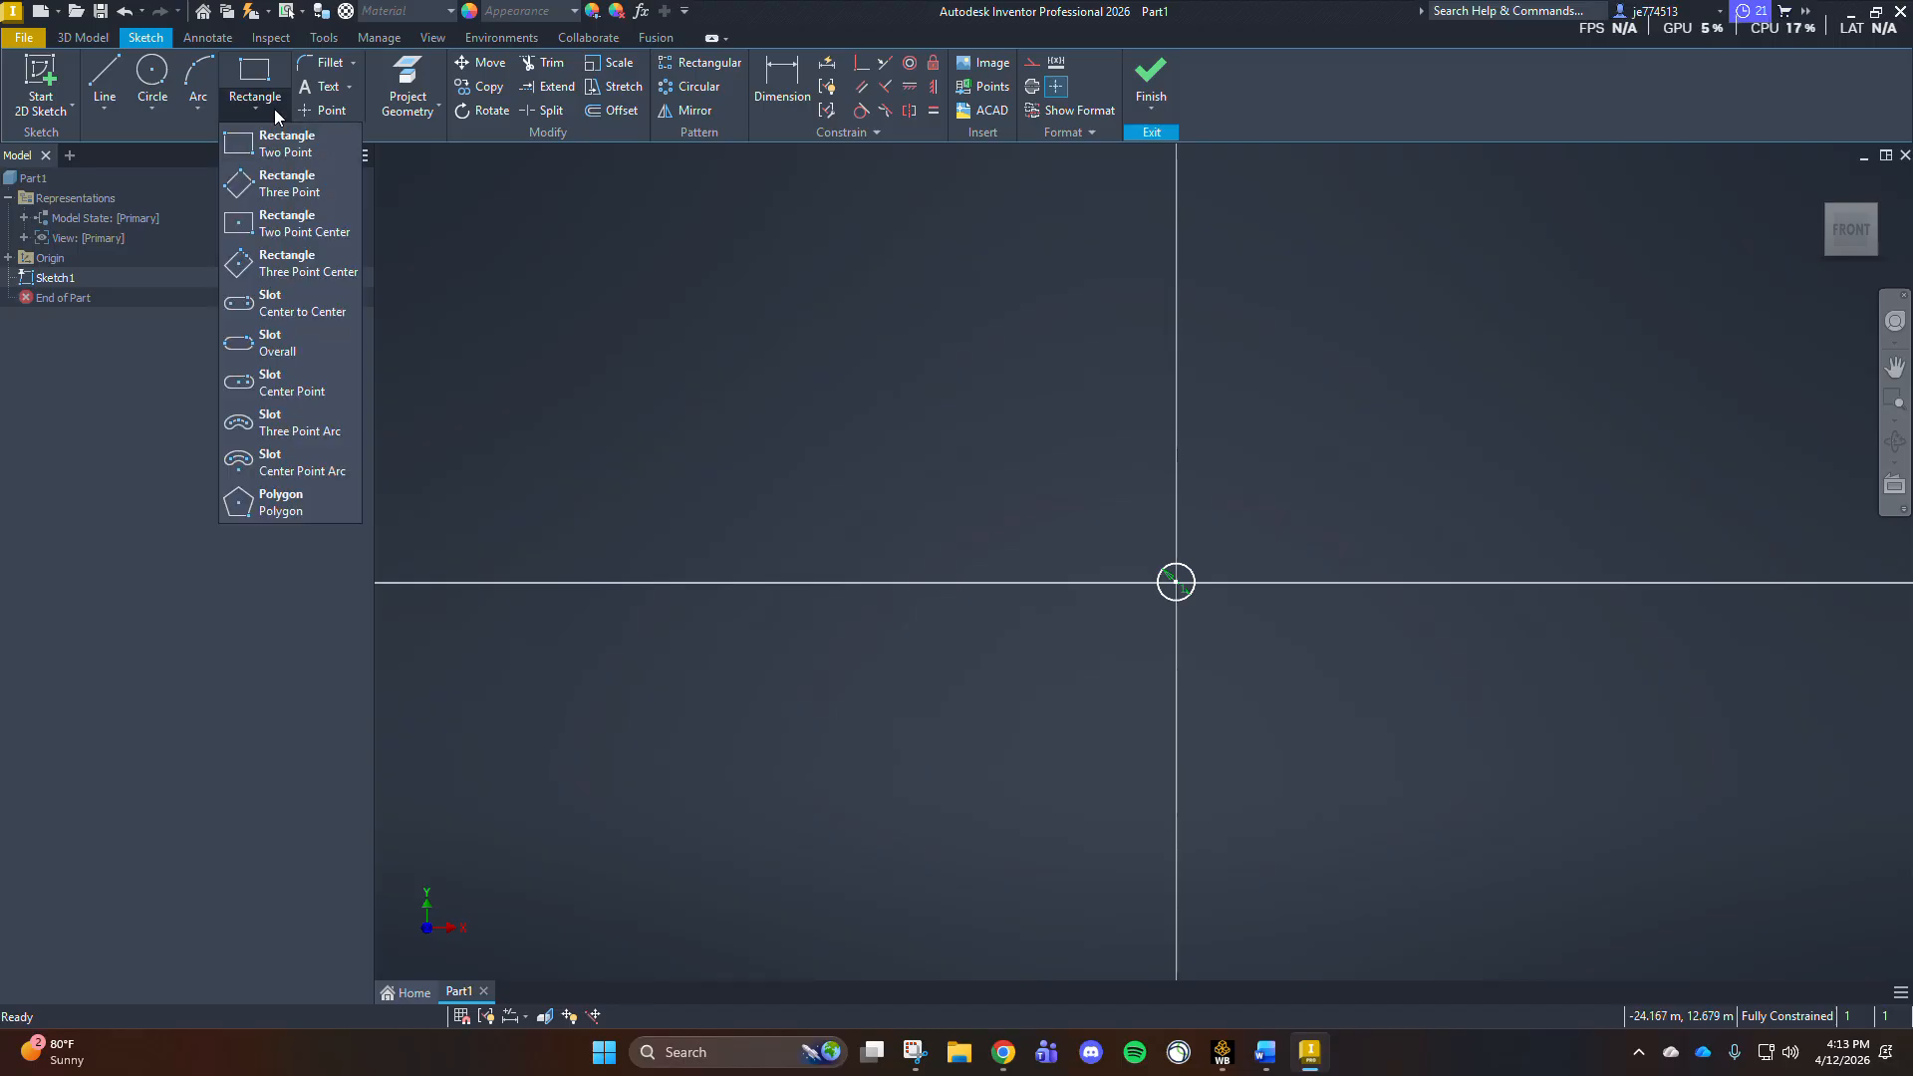
left_click(301, 223)
scroll(1395, 606, "down", 3)
scroll(1364, 635, "up", 6)
scroll(1607, 496, "down", 3)
mouse_move(995, 785)
middle_mouse_down()
mouse_move(1059, 661)
mouse_move(1089, 521)
middle_mouse_up()
left_click(1086, 523)
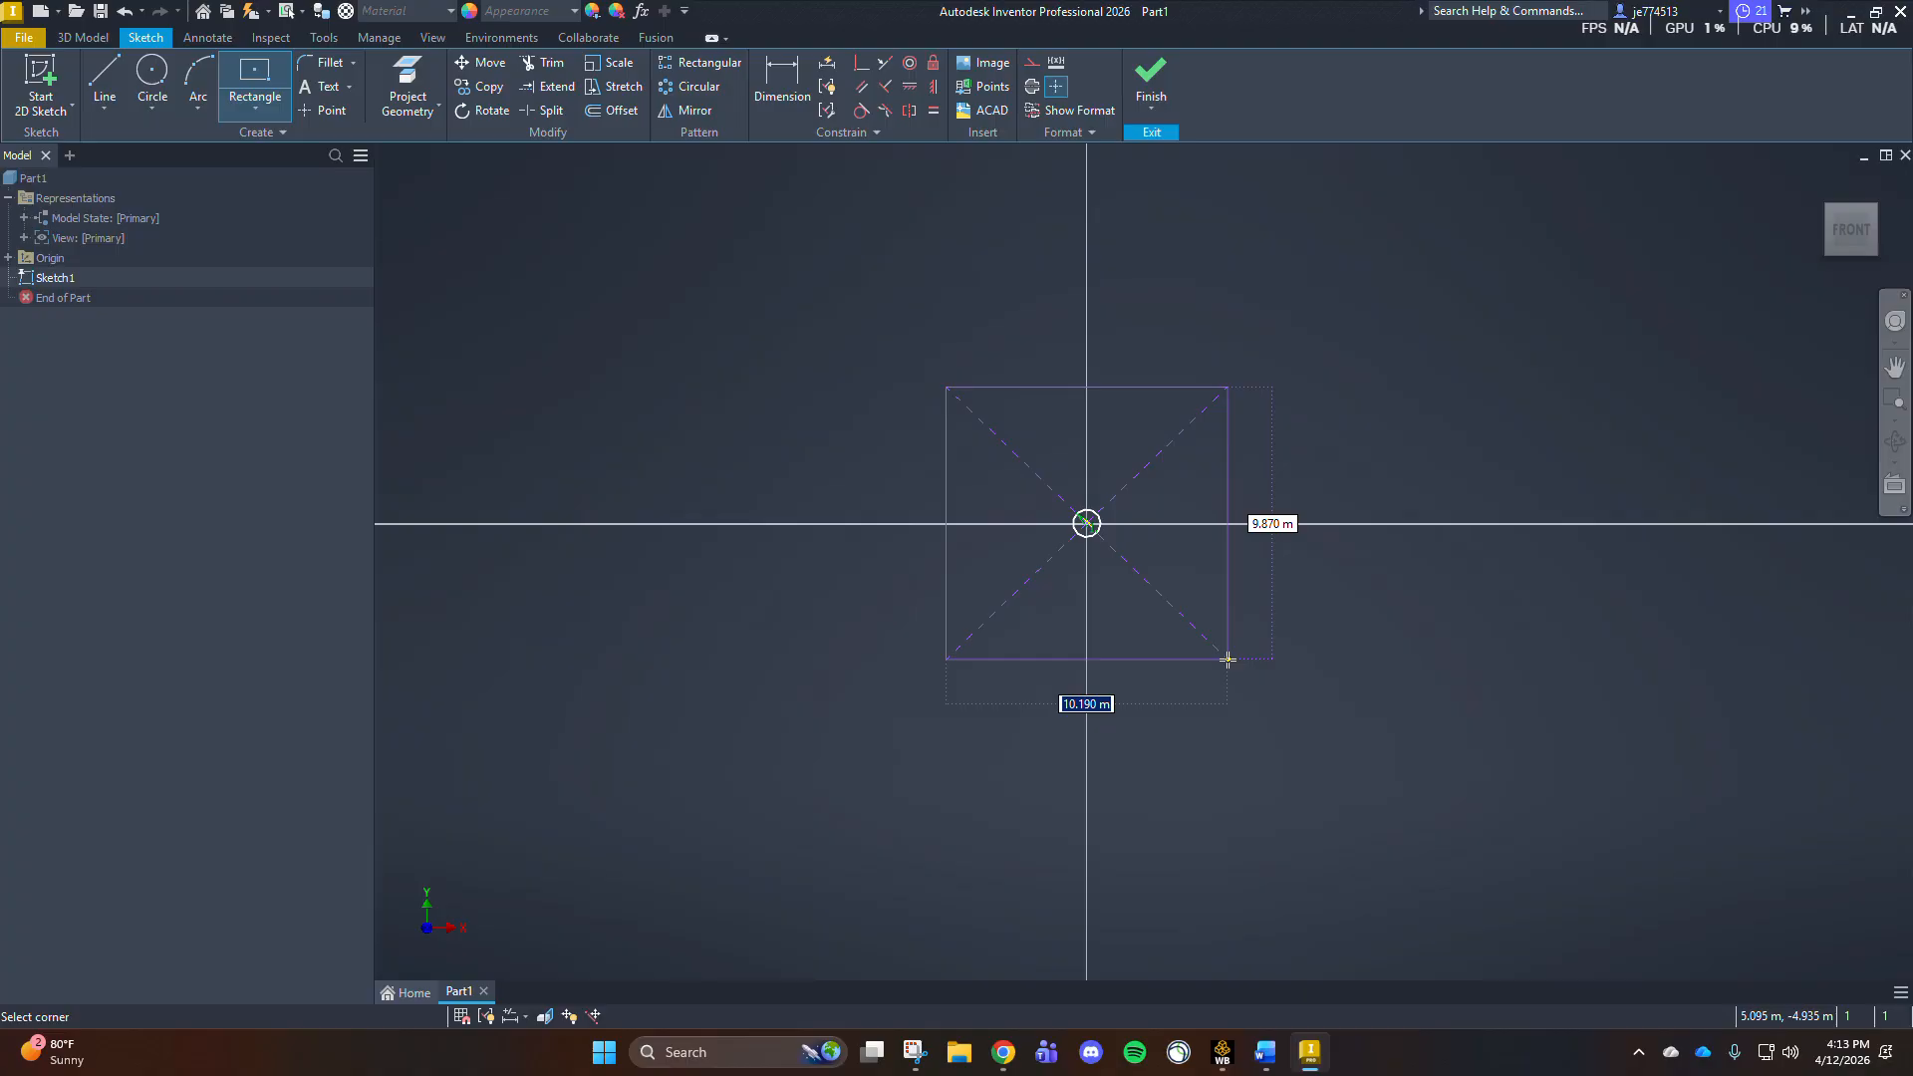
type("25")
key("Tab")
type("25")
key("Return")
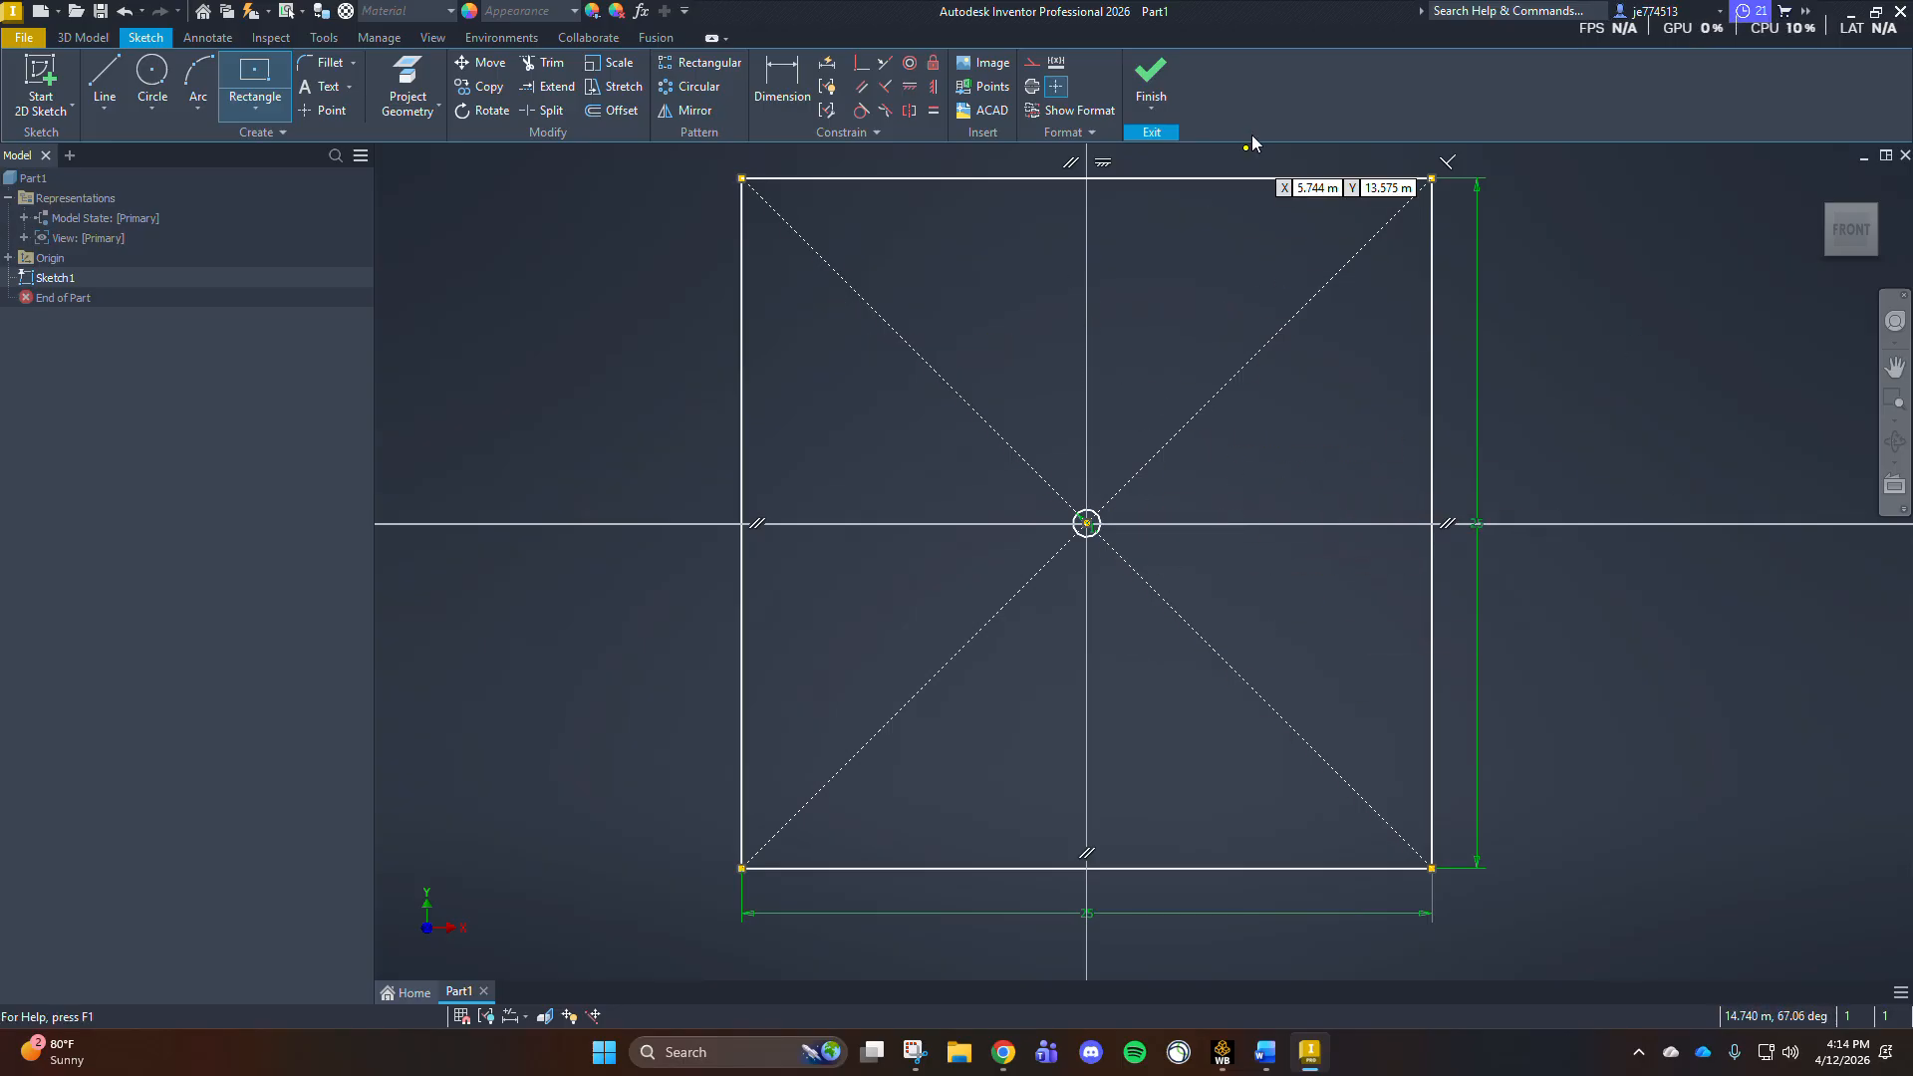
left_click(1151, 78)
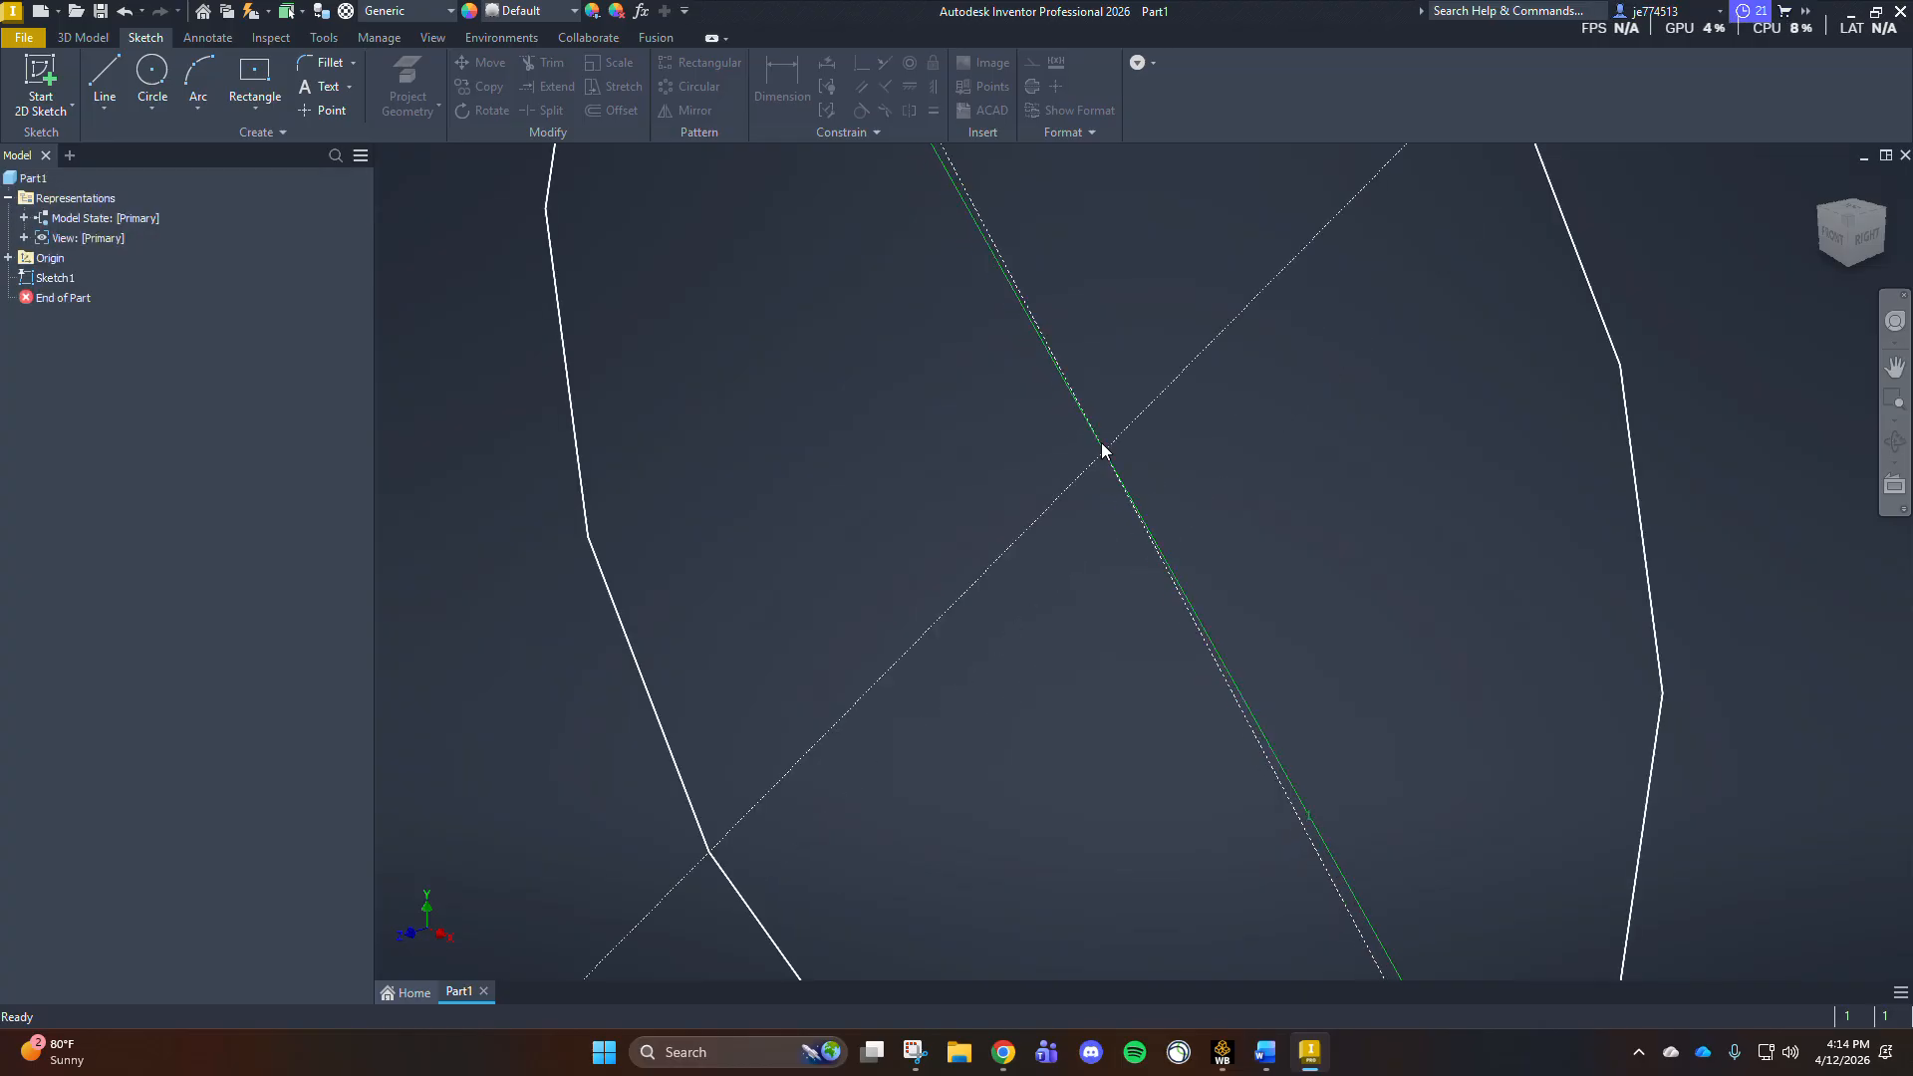
Step: Create a boundary patch surface from the sketch region between the square and the circle
scroll(976, 689, "up", 3)
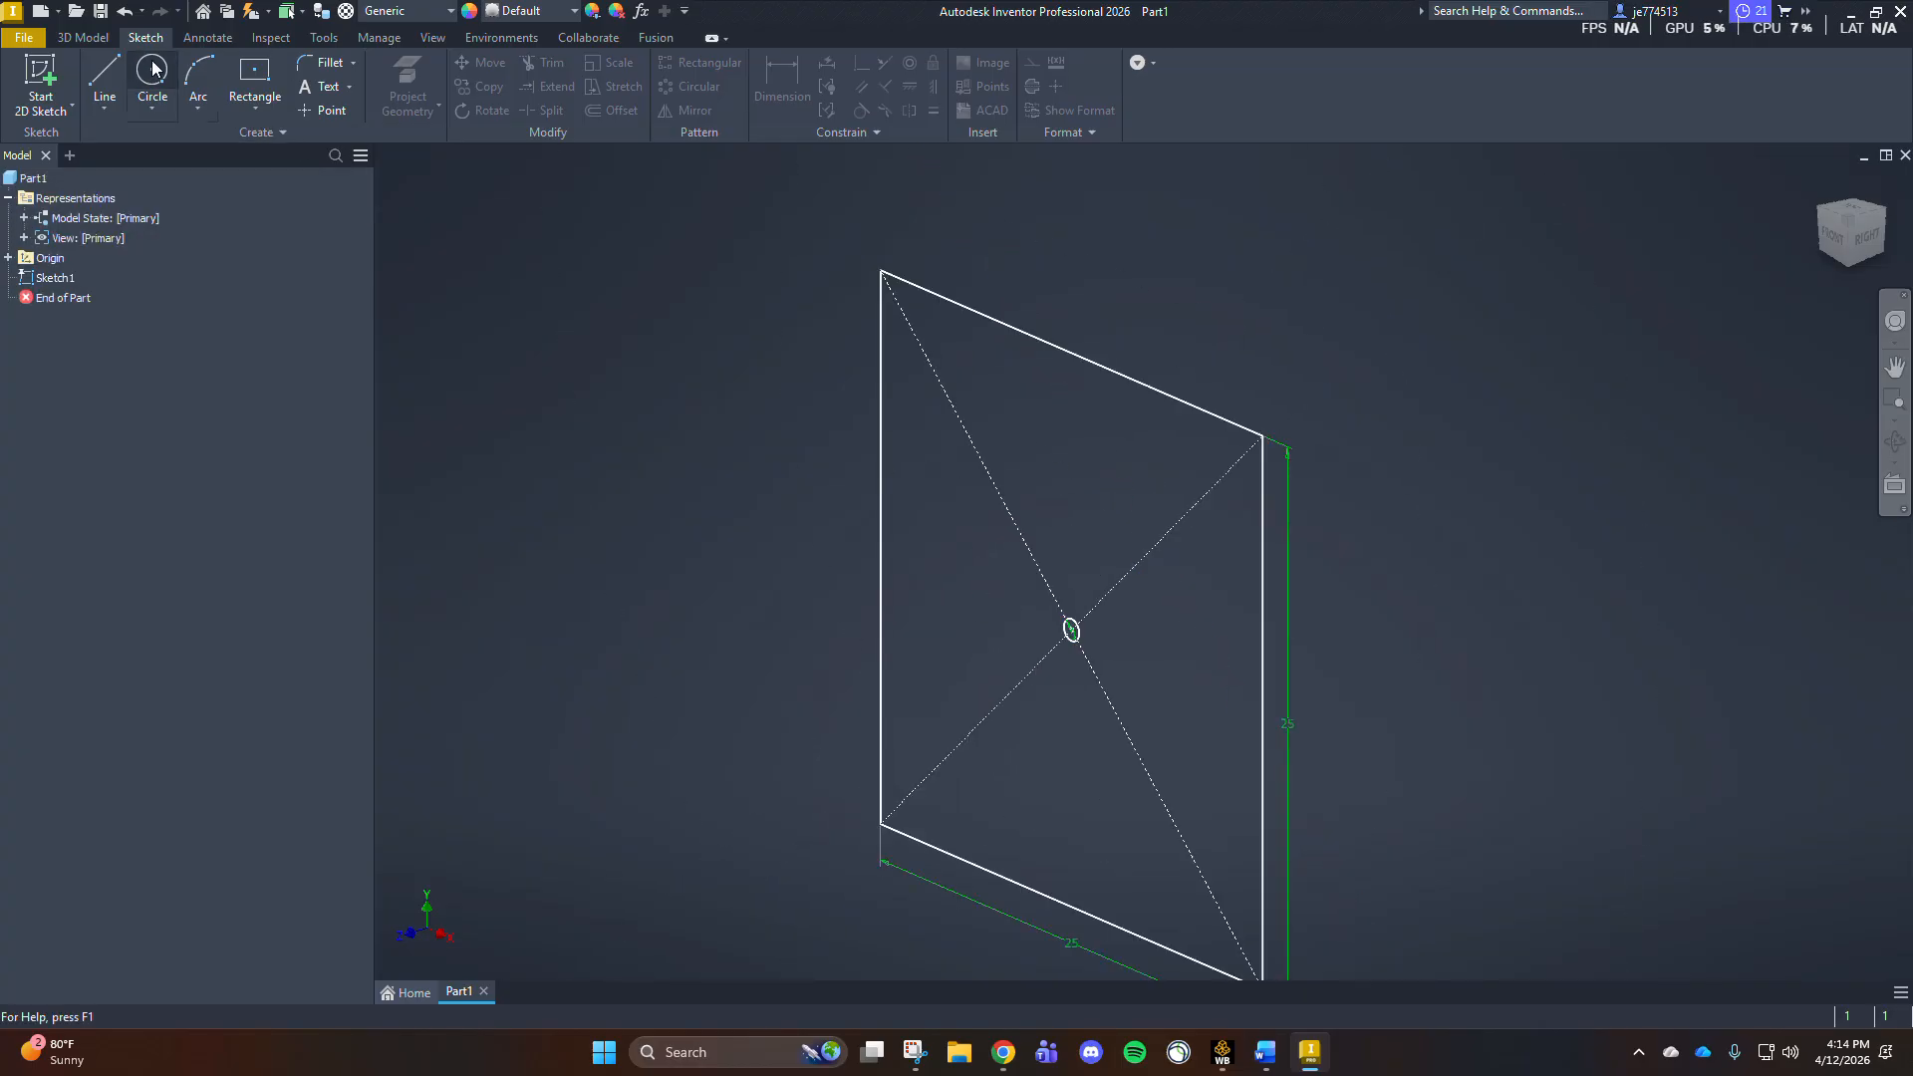
left_click(1331, 87)
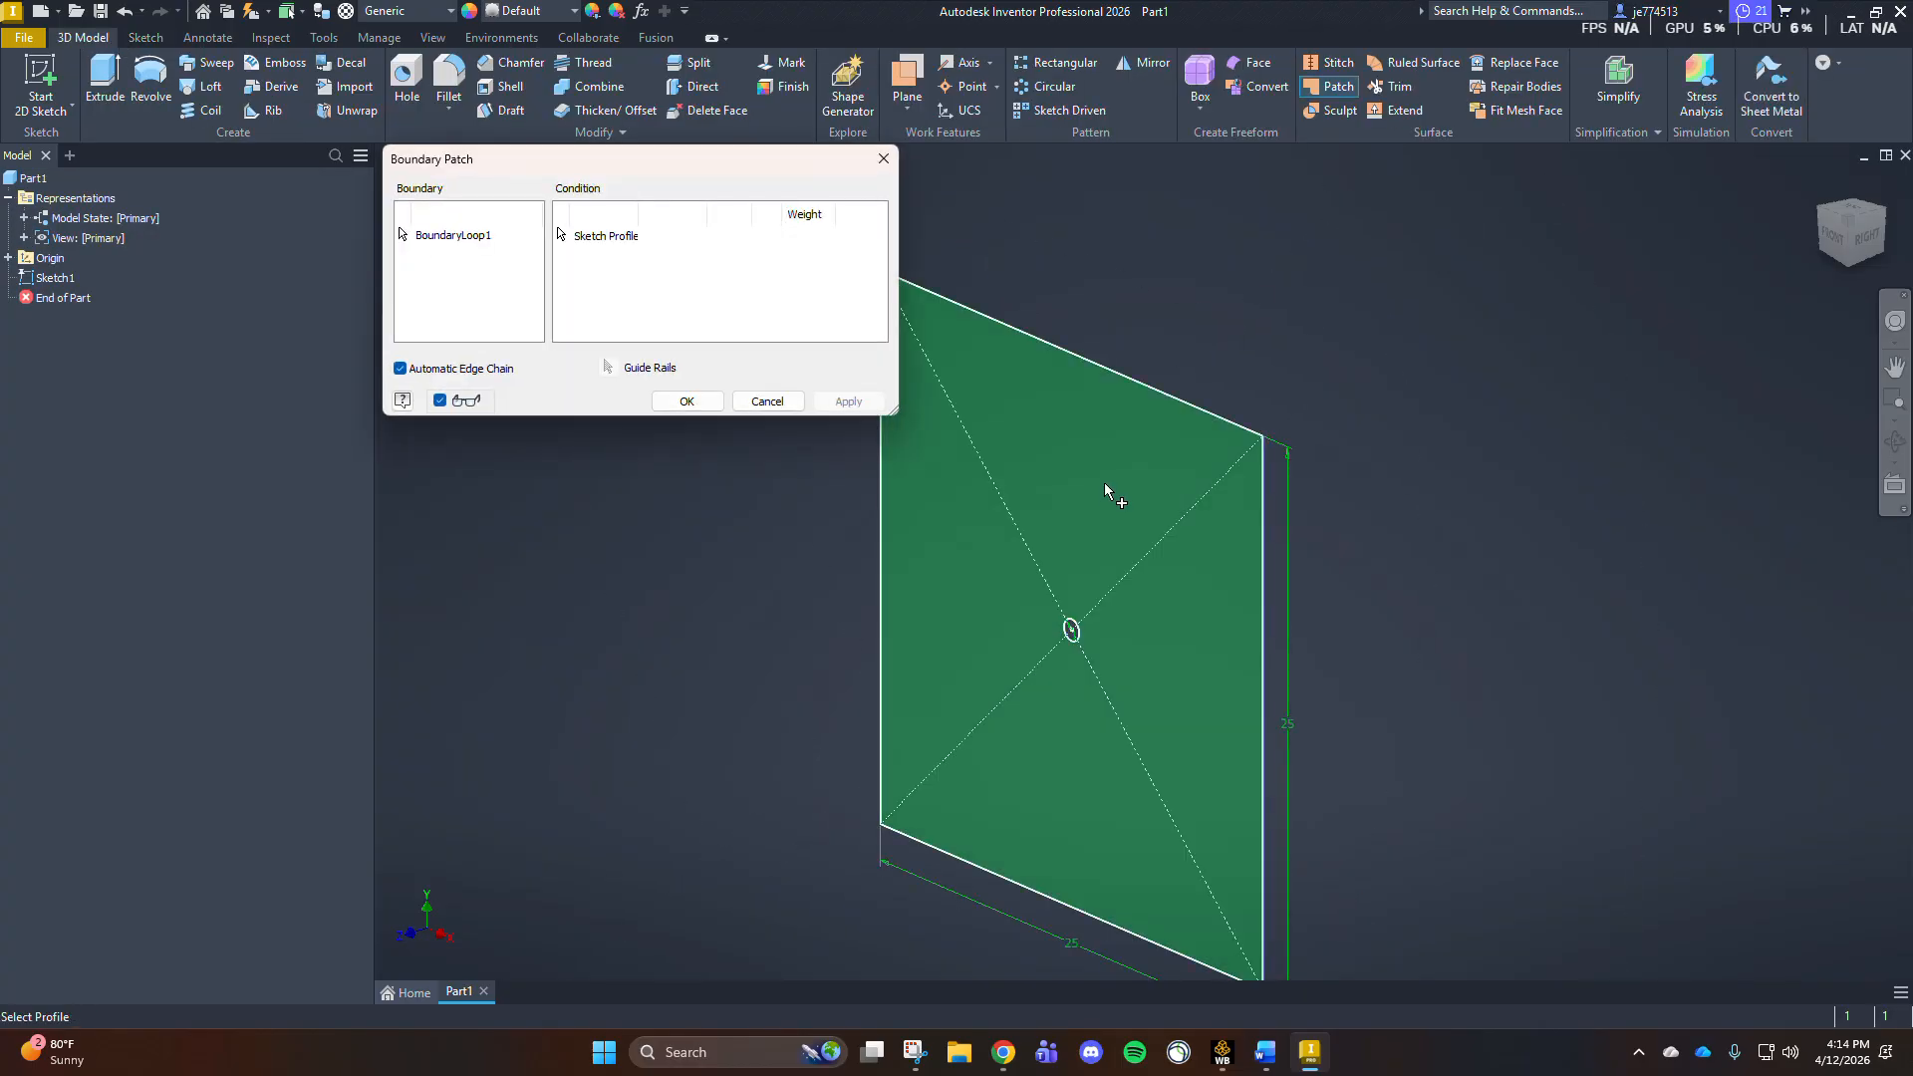
left_click(827, 407)
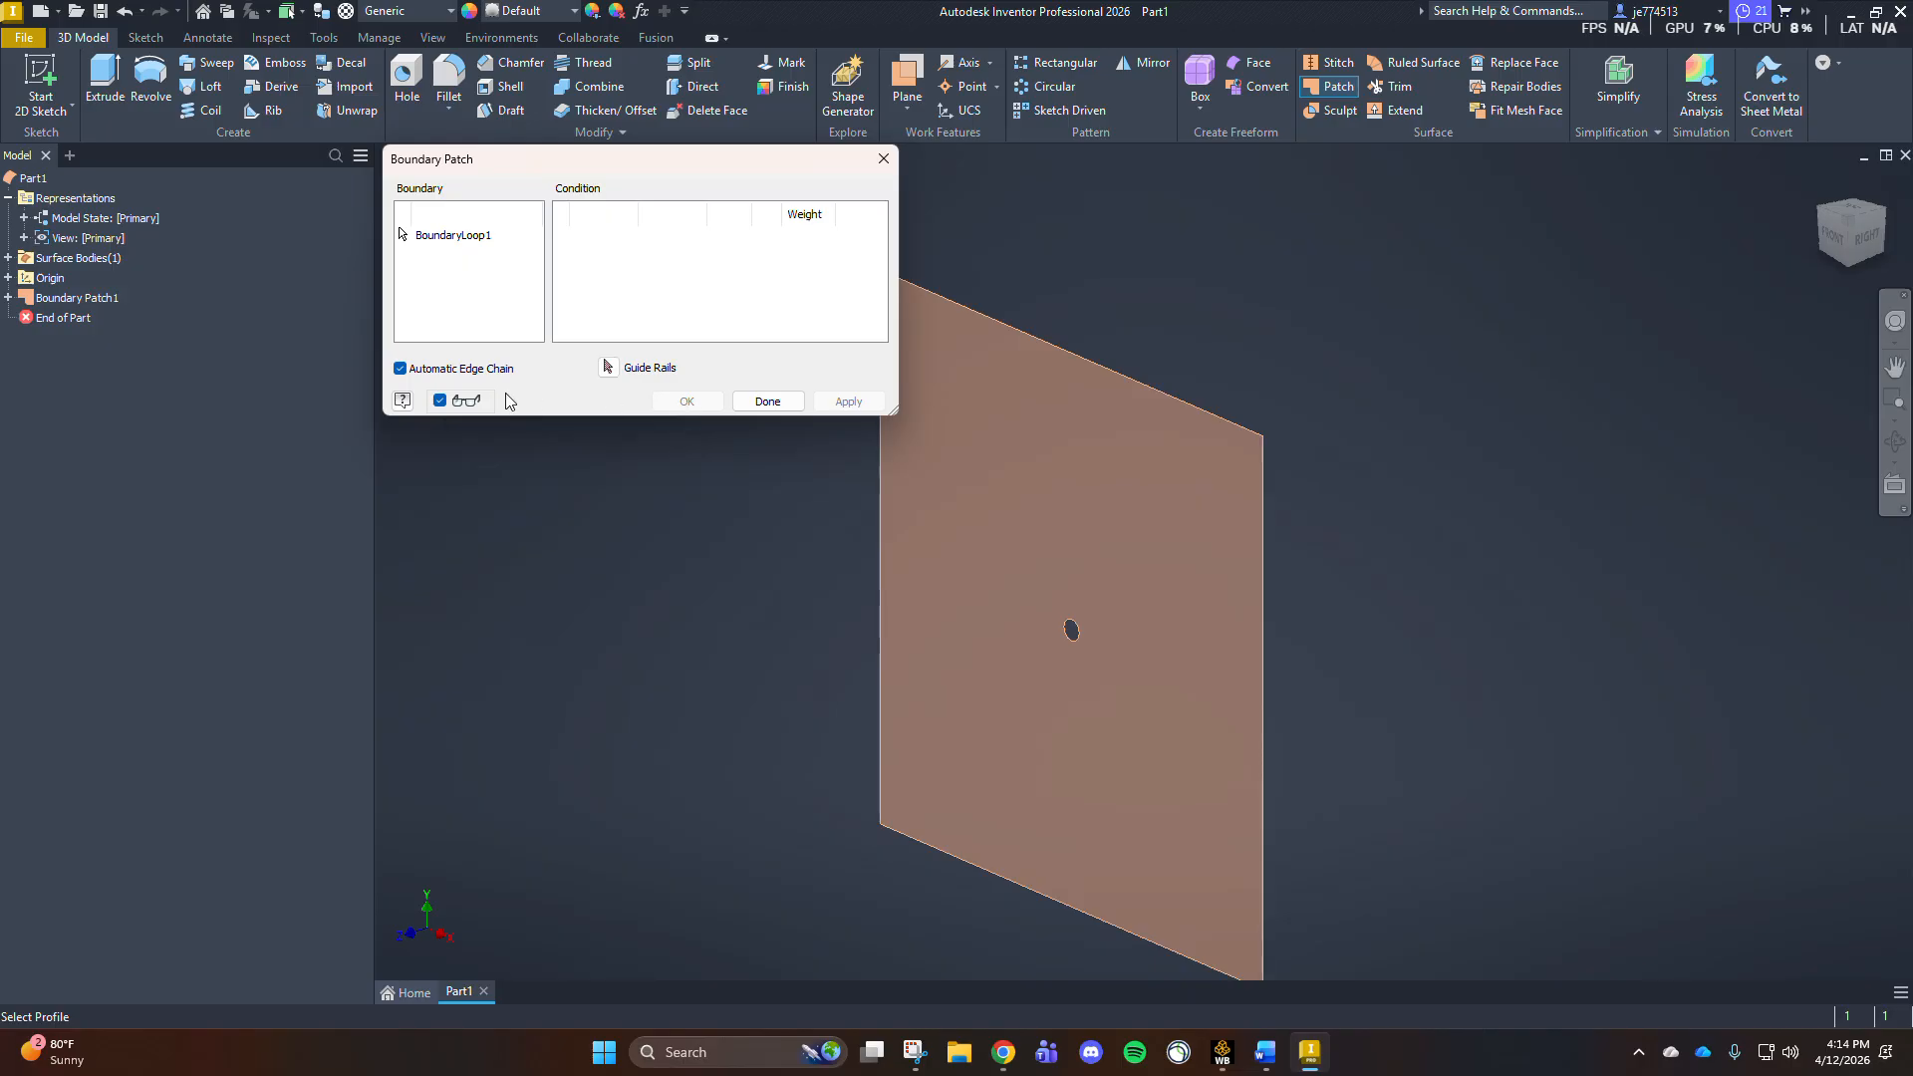
left_click(768, 400)
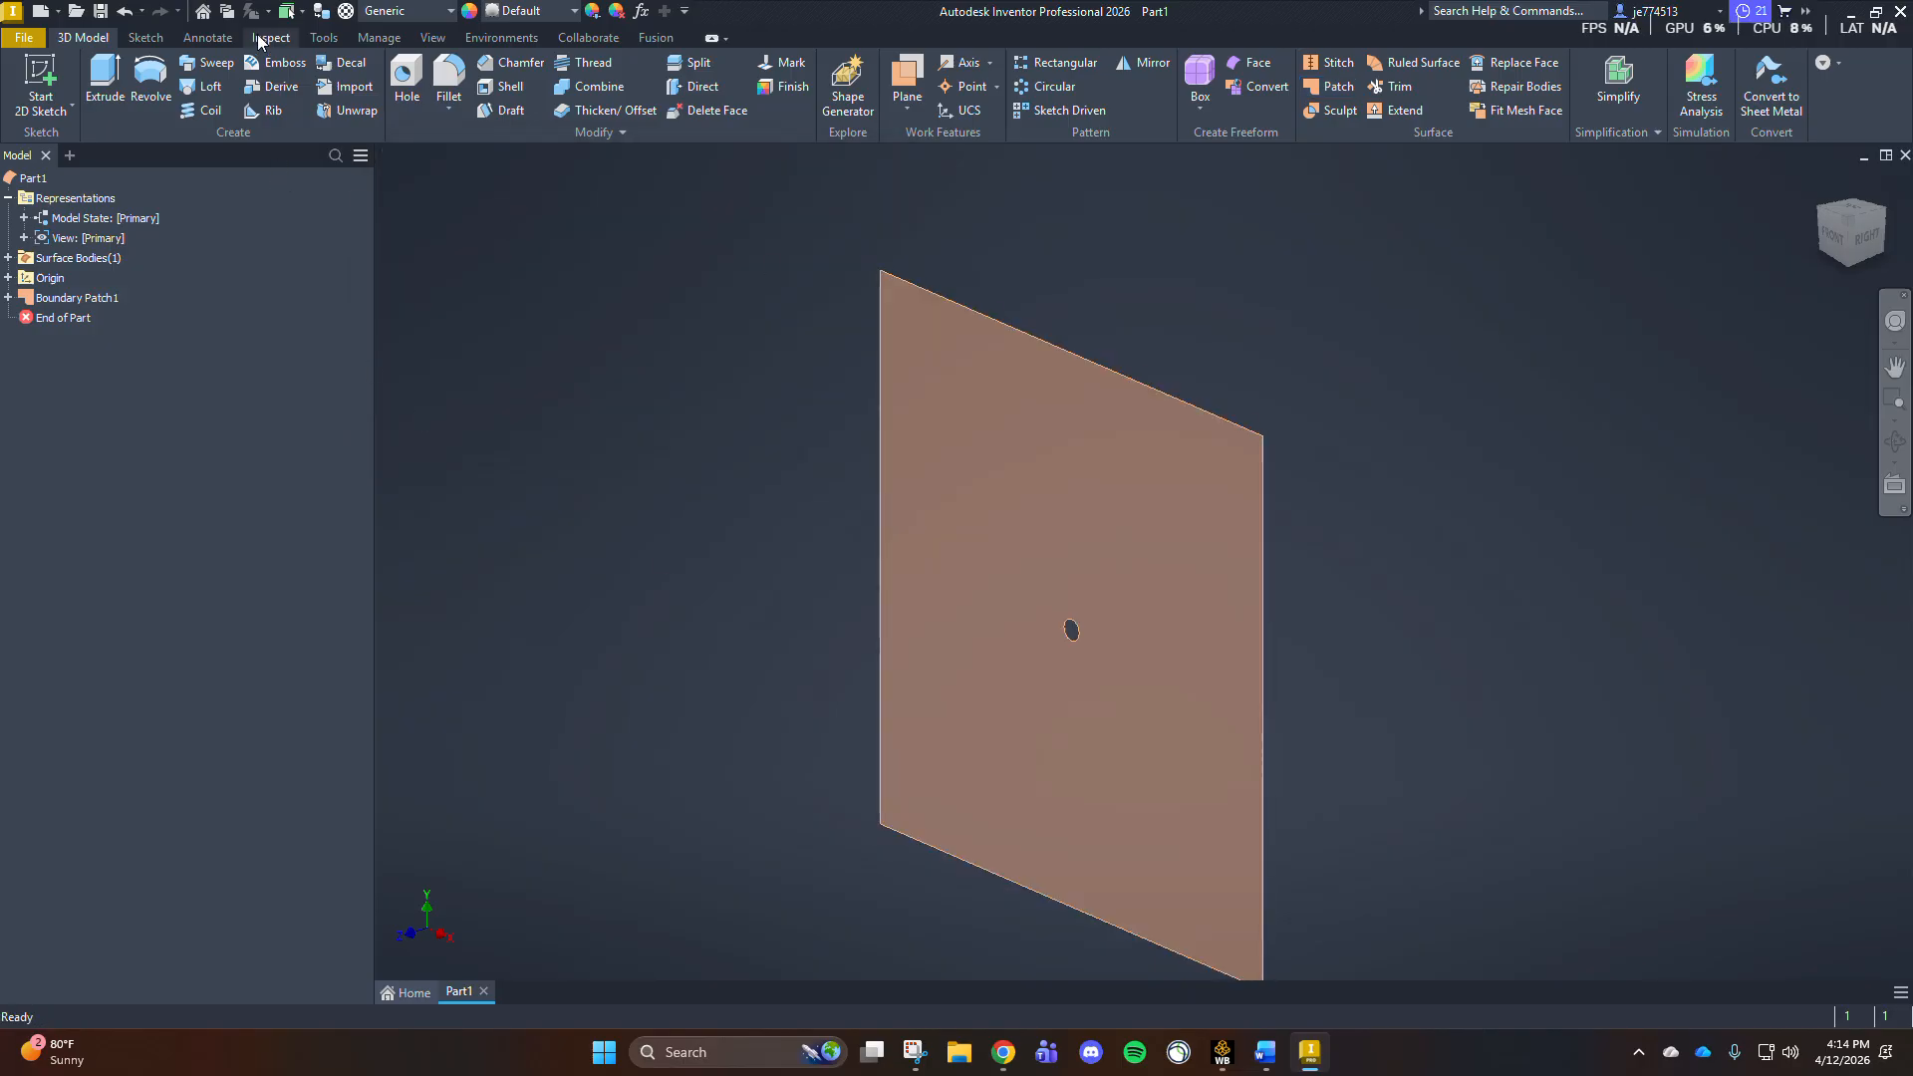
Step: Measure the circular hole's diameter and the lengths of the patch's upper and left edges
left_click(324, 37)
left_click(1073, 631)
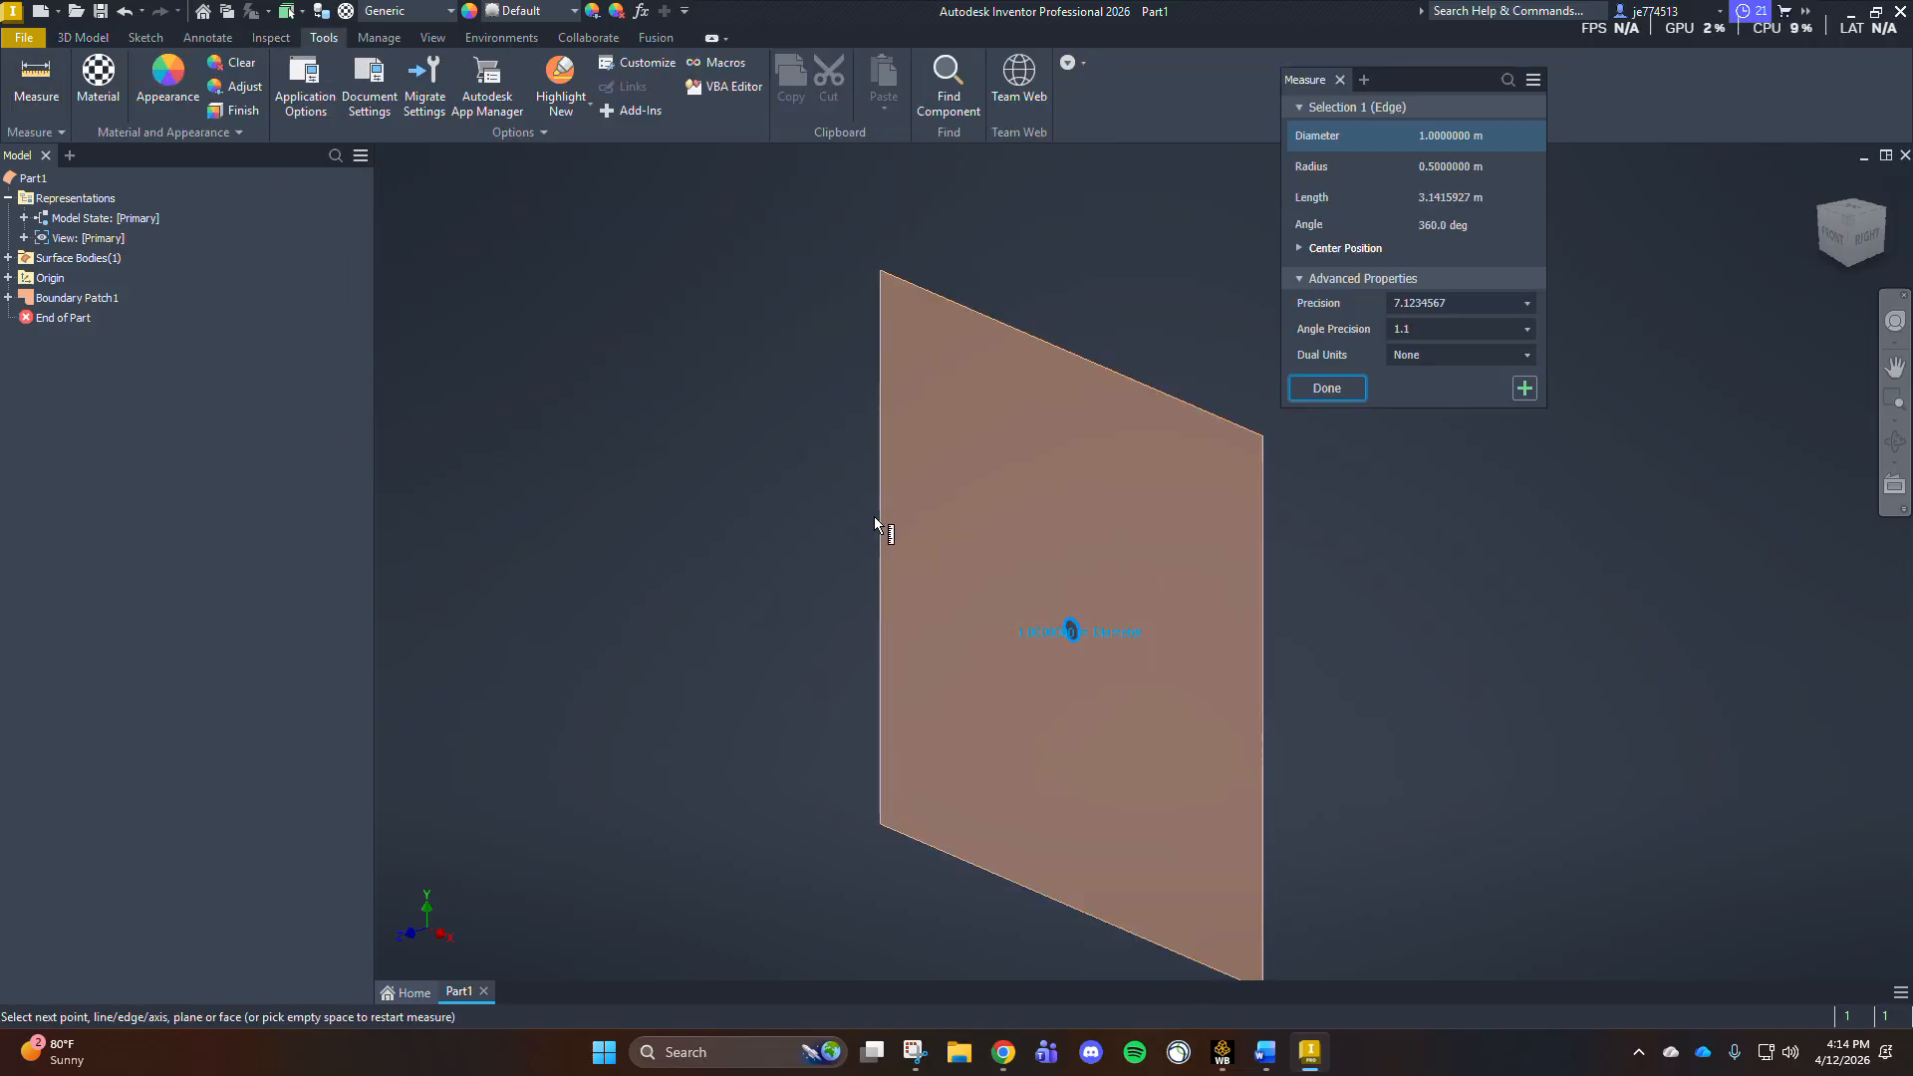
left_click(41, 78)
left_click(974, 308)
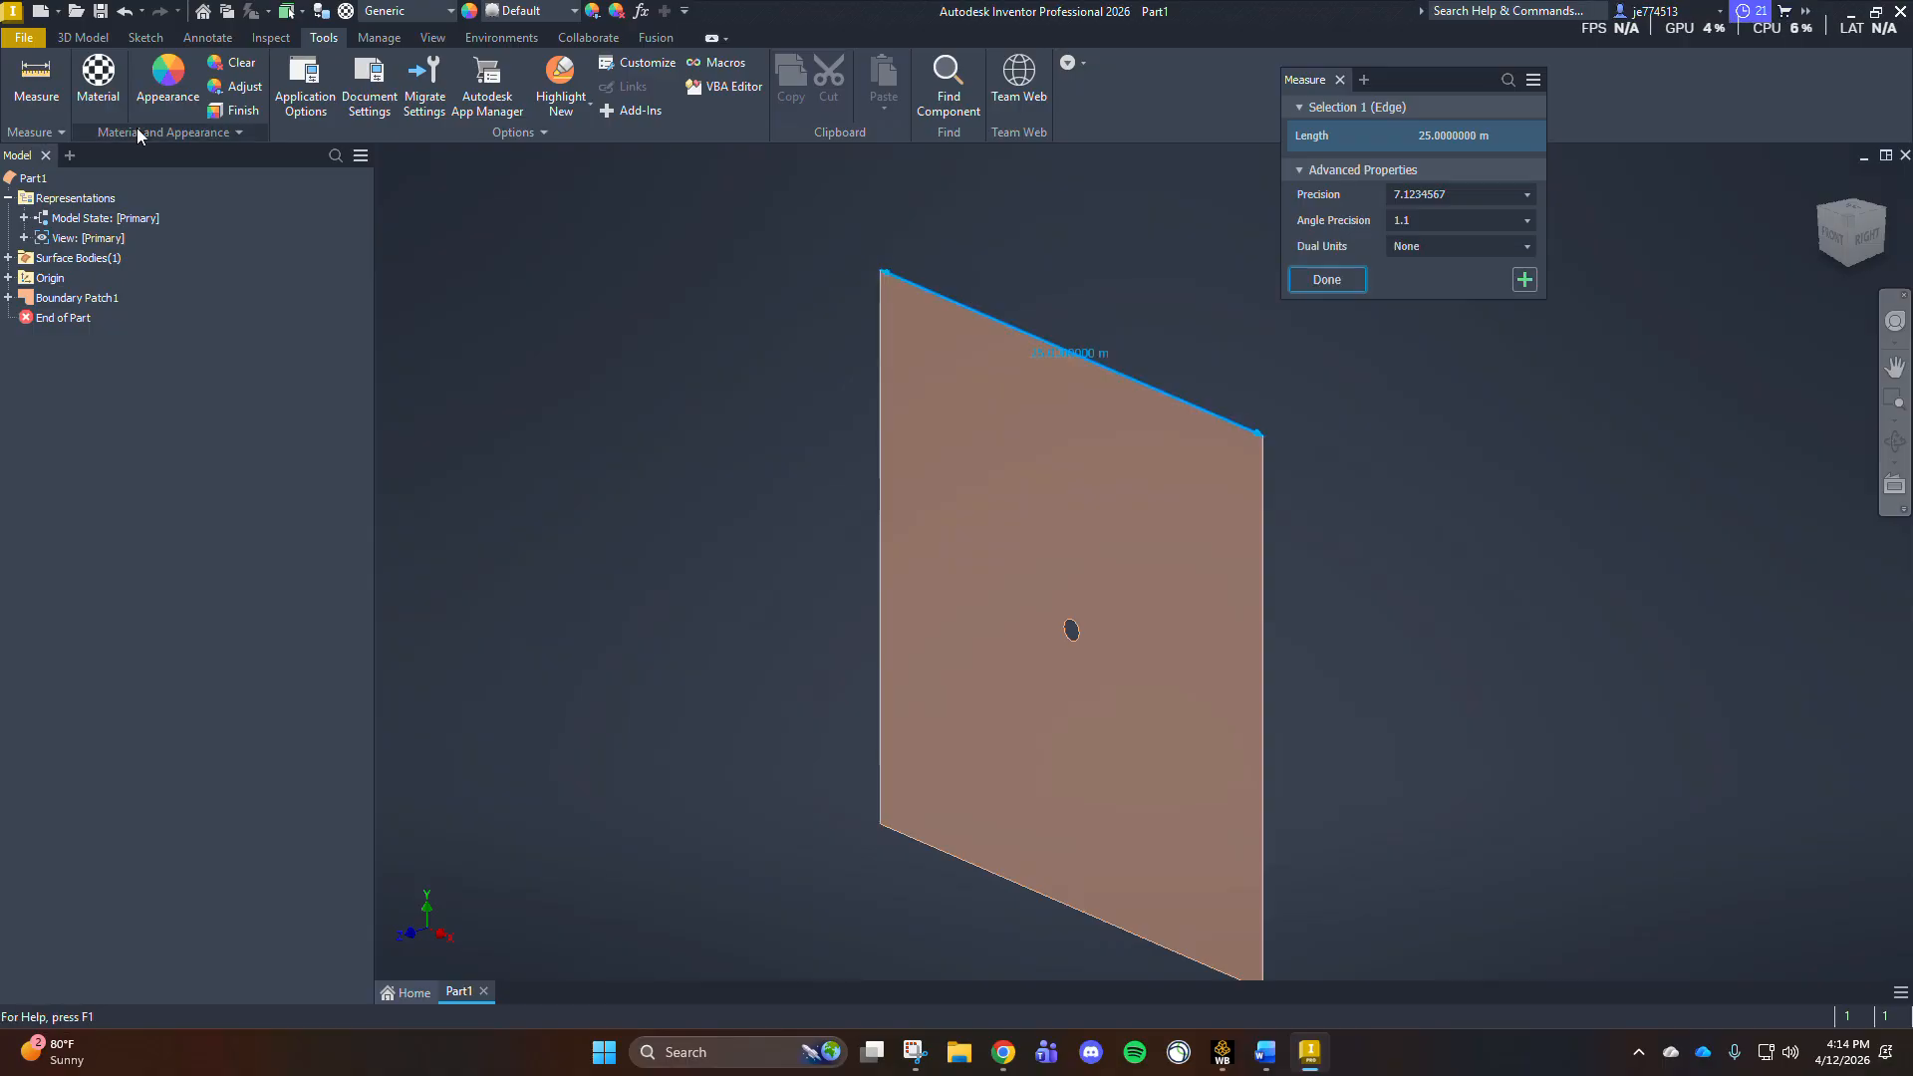
left_click(36, 78)
left_click(881, 408)
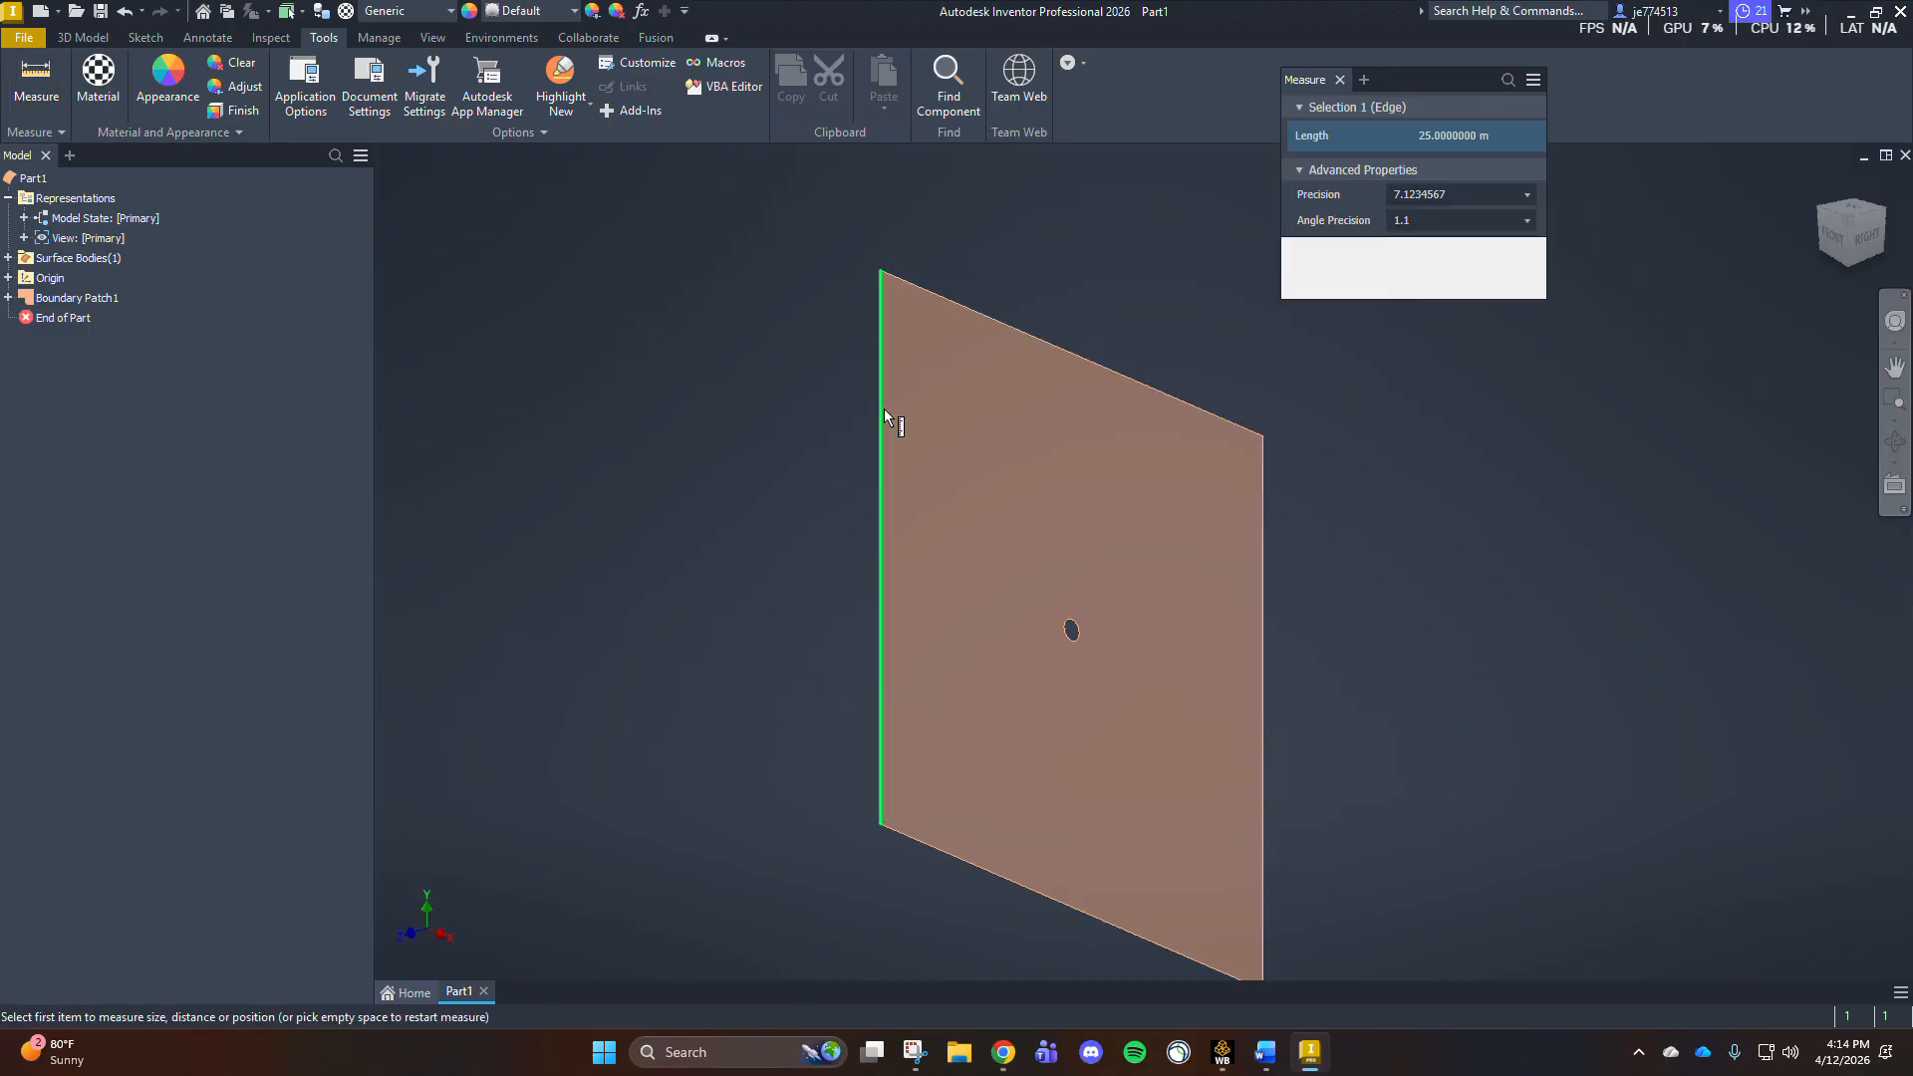
left_click(629, 339)
key("Escape")
Step: Save the part in the Project 4 Files folder as "Fundies Project 4 Part 1 Whole Stationary 2.0"
left_click(3, 40)
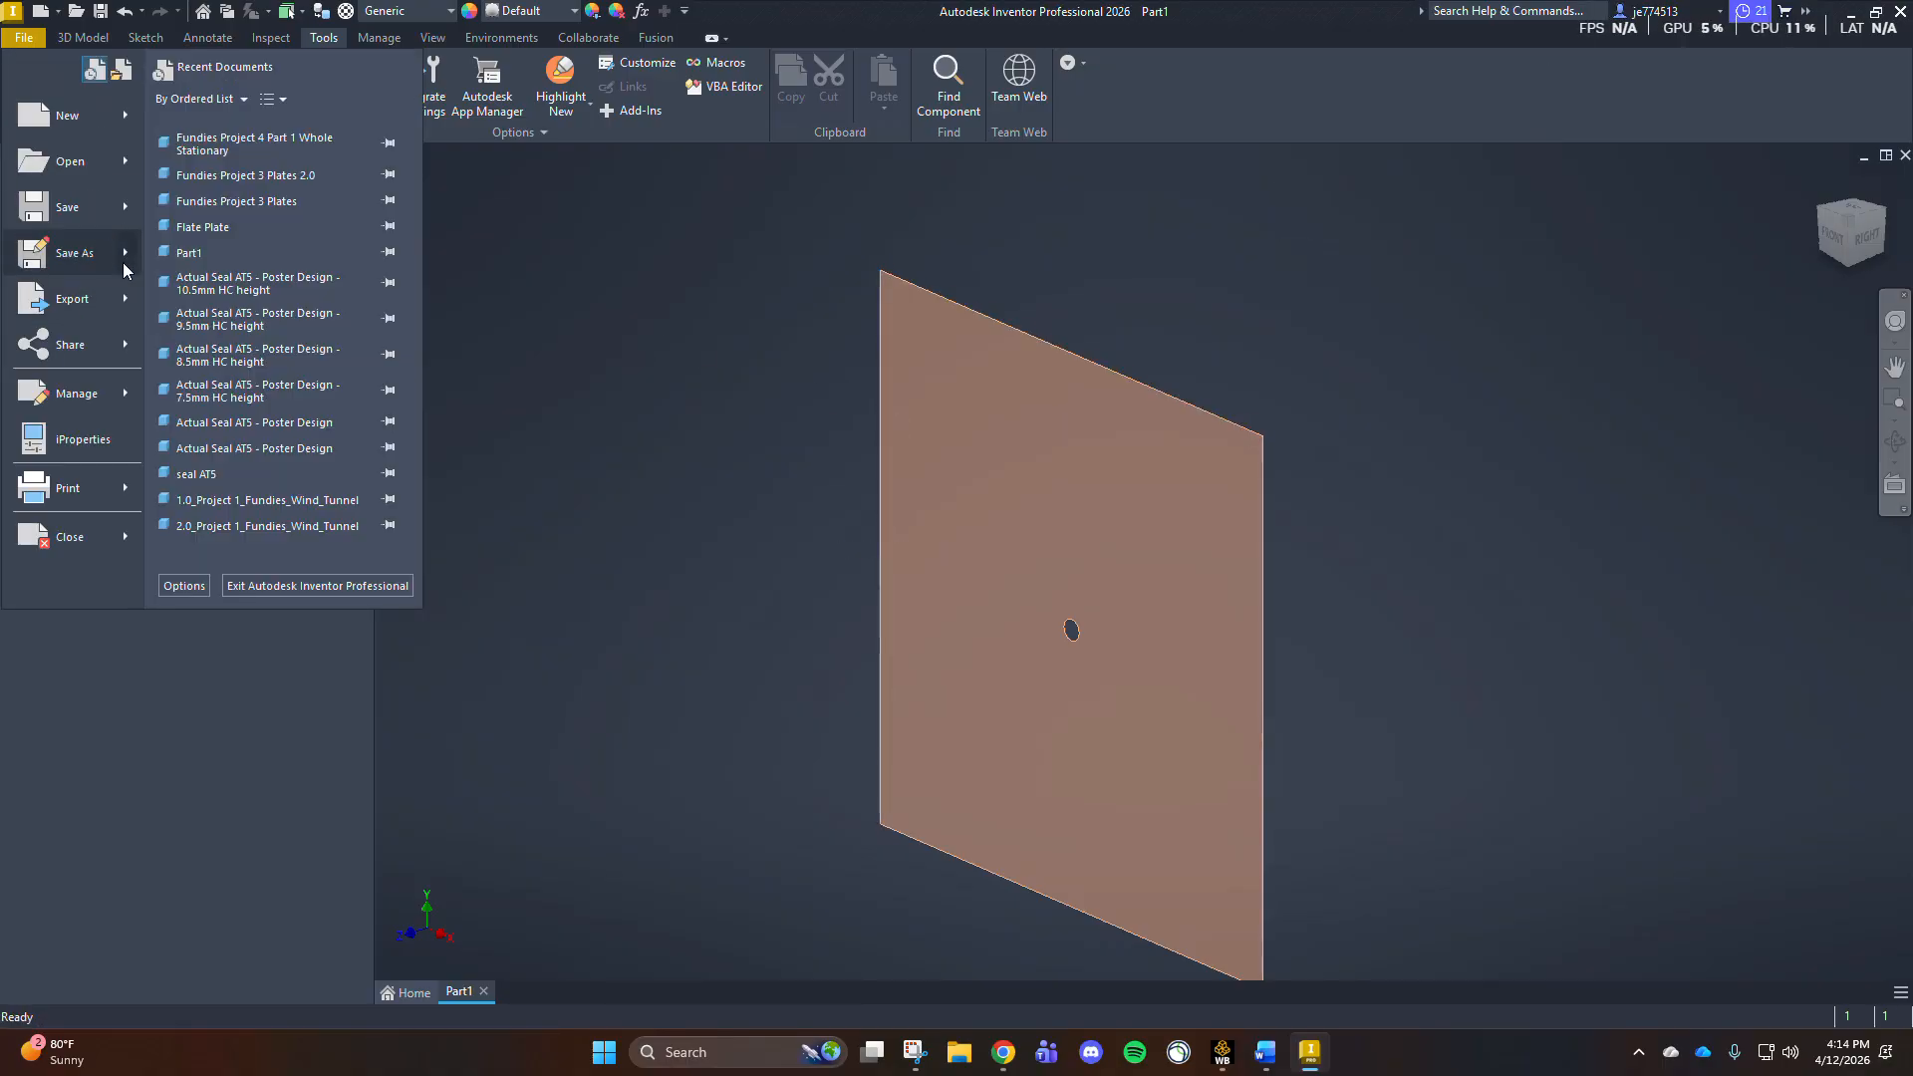
mouse_move(75, 253)
left_click(232, 195)
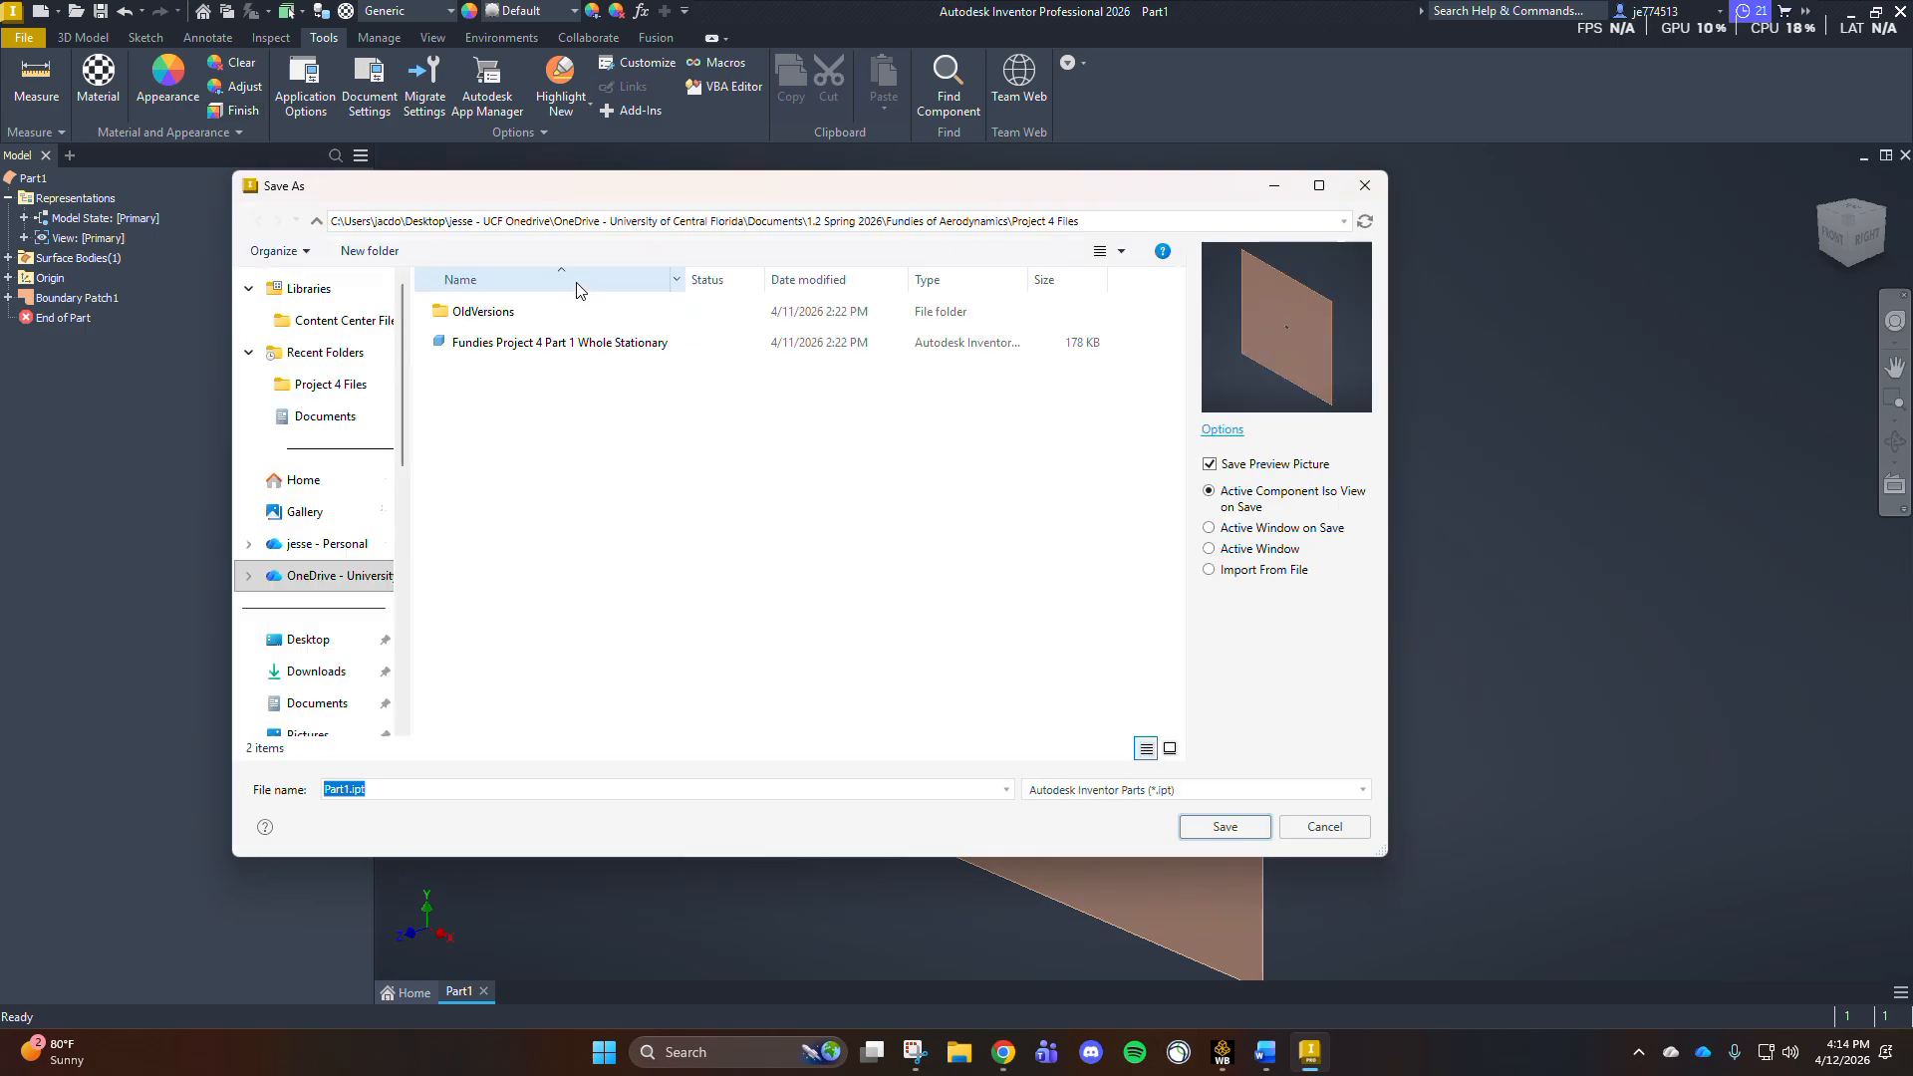
left_click(613, 351)
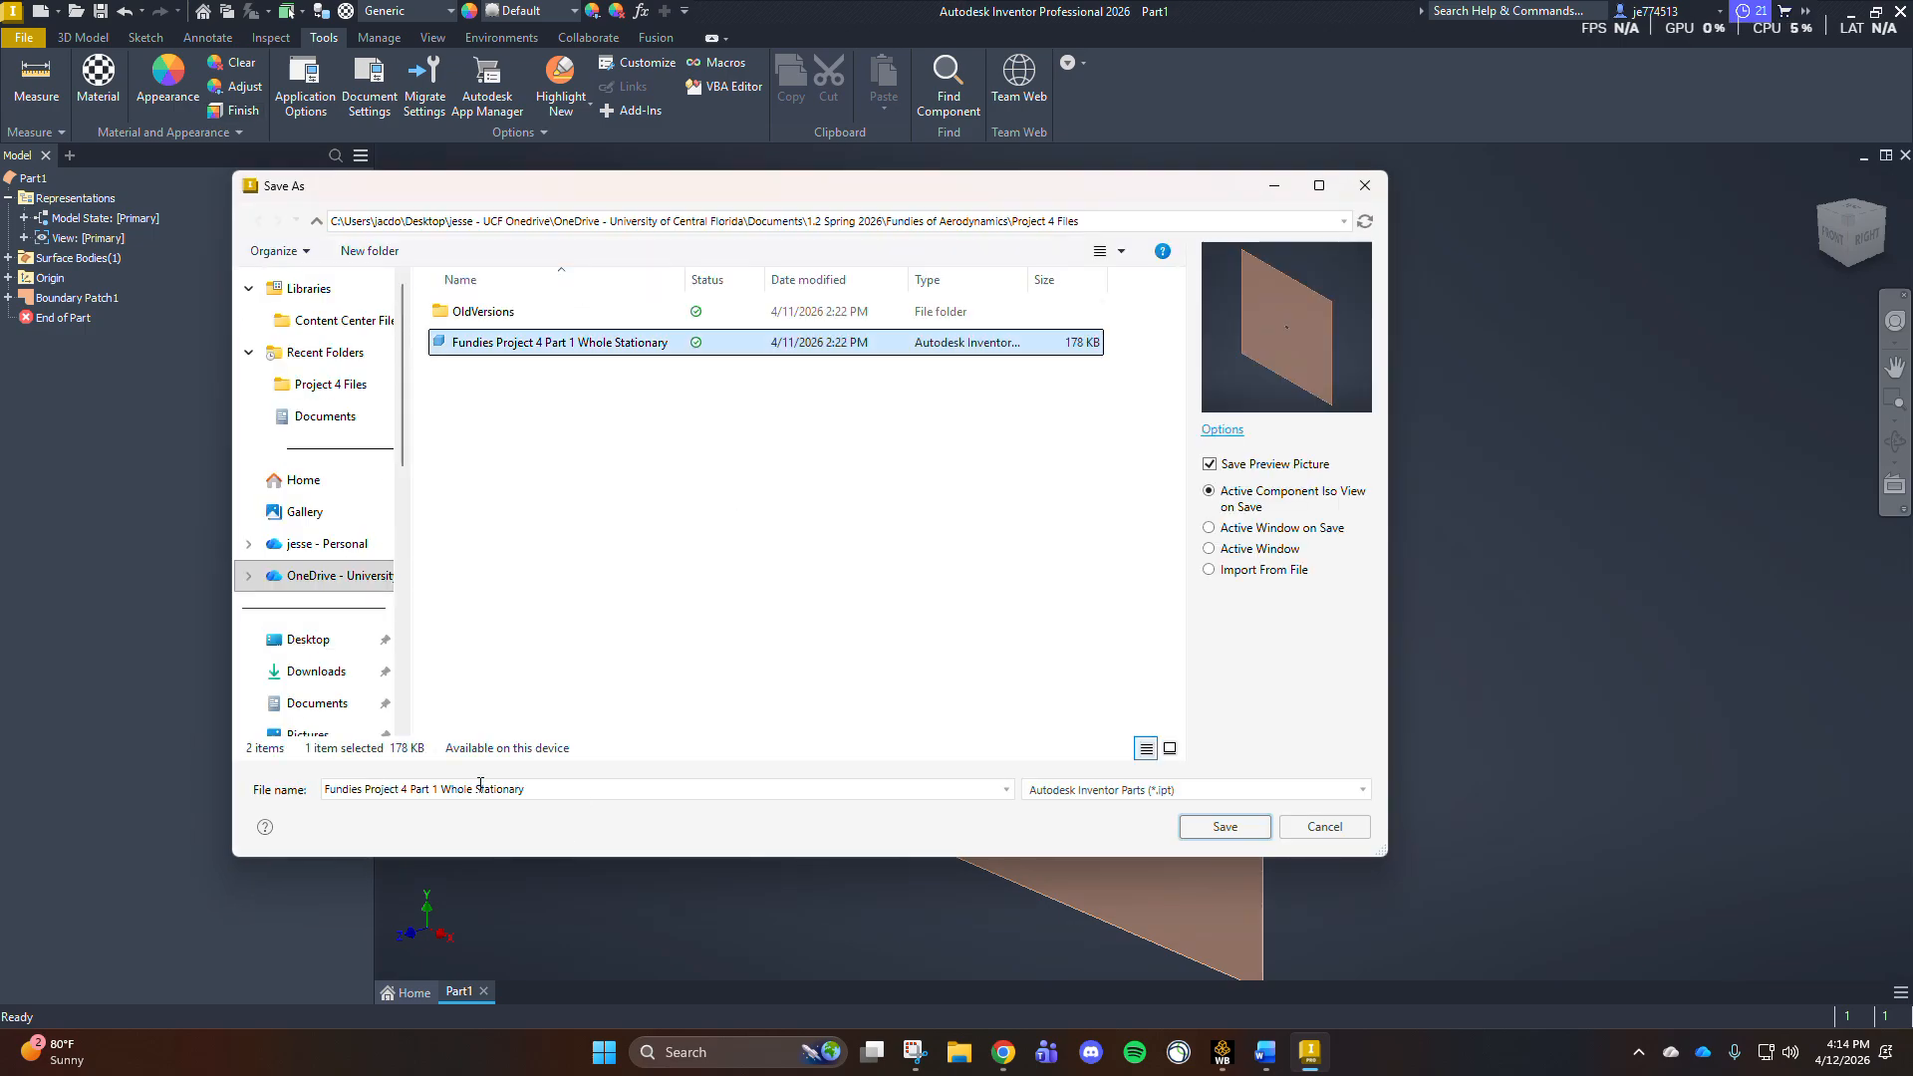
left_click(428, 789)
left_click(504, 794)
left_click(575, 800)
left_click(585, 793)
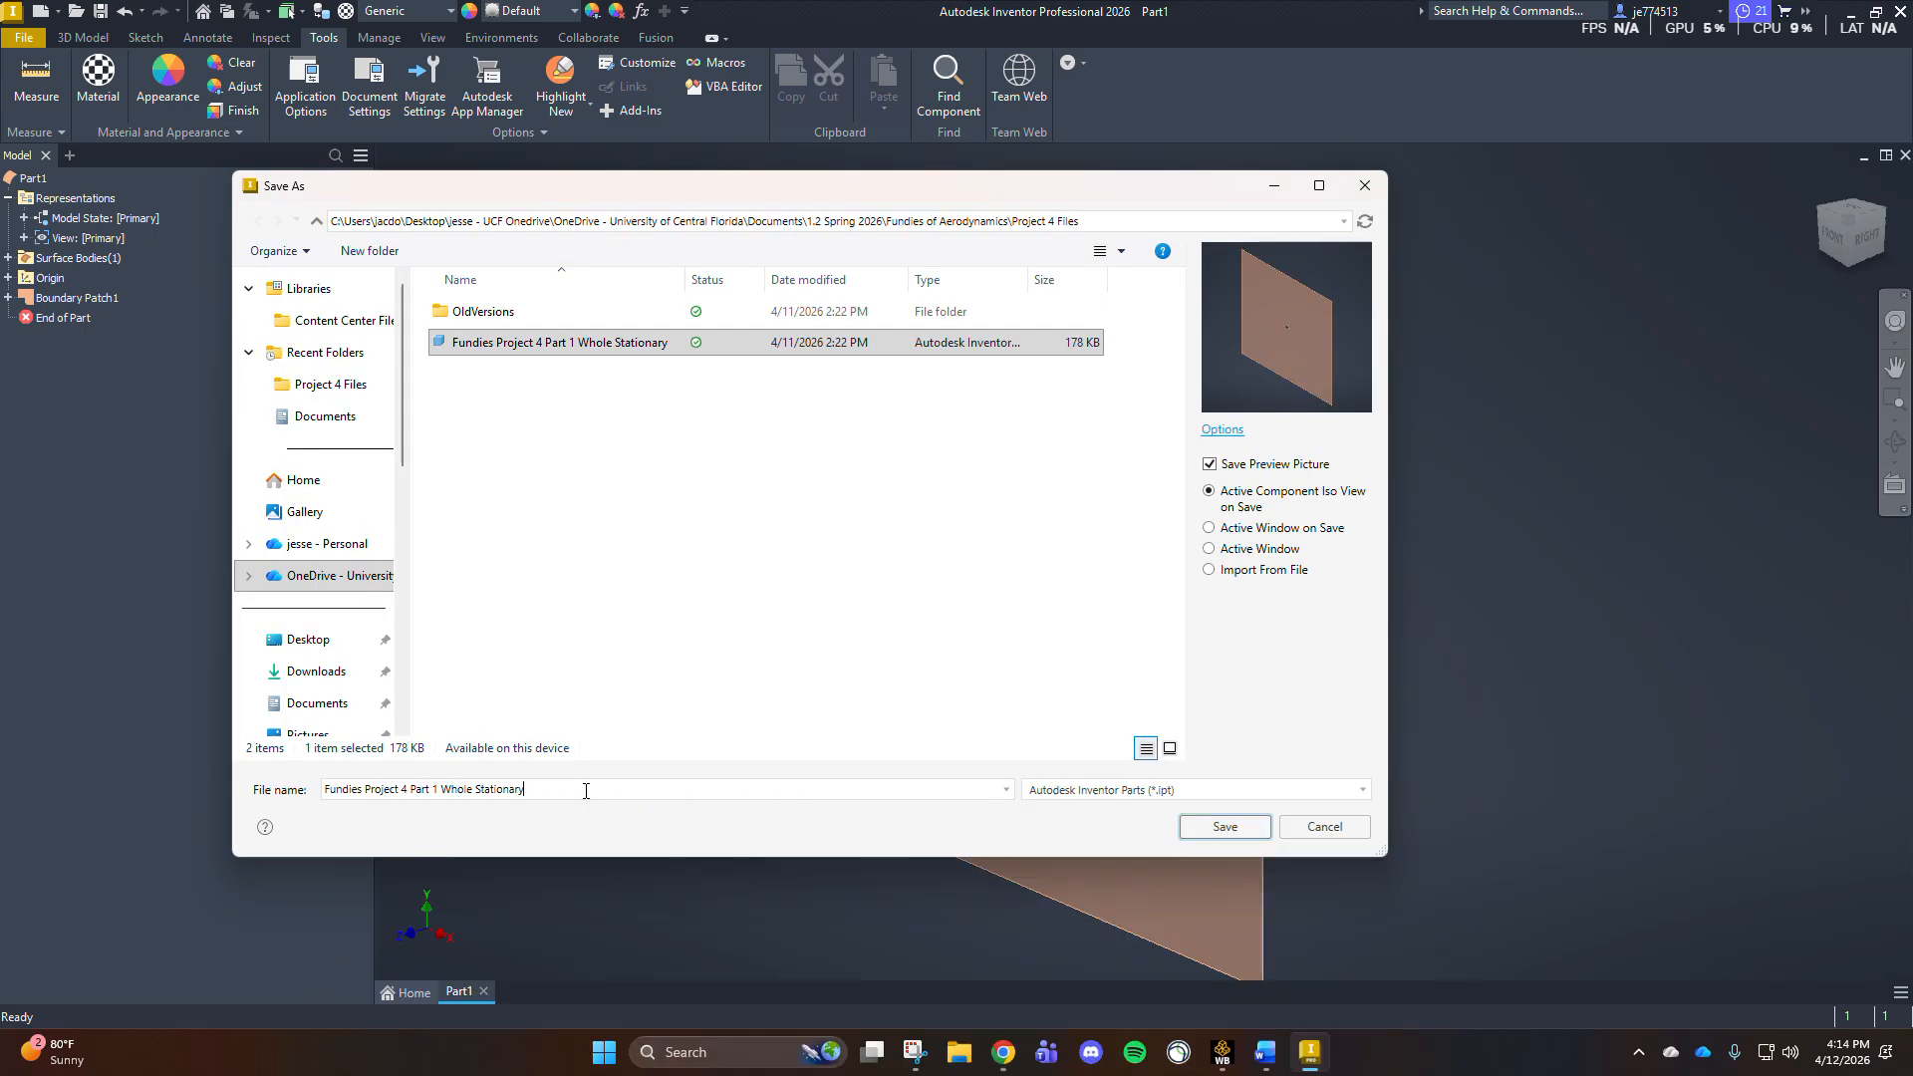
type("2.0")
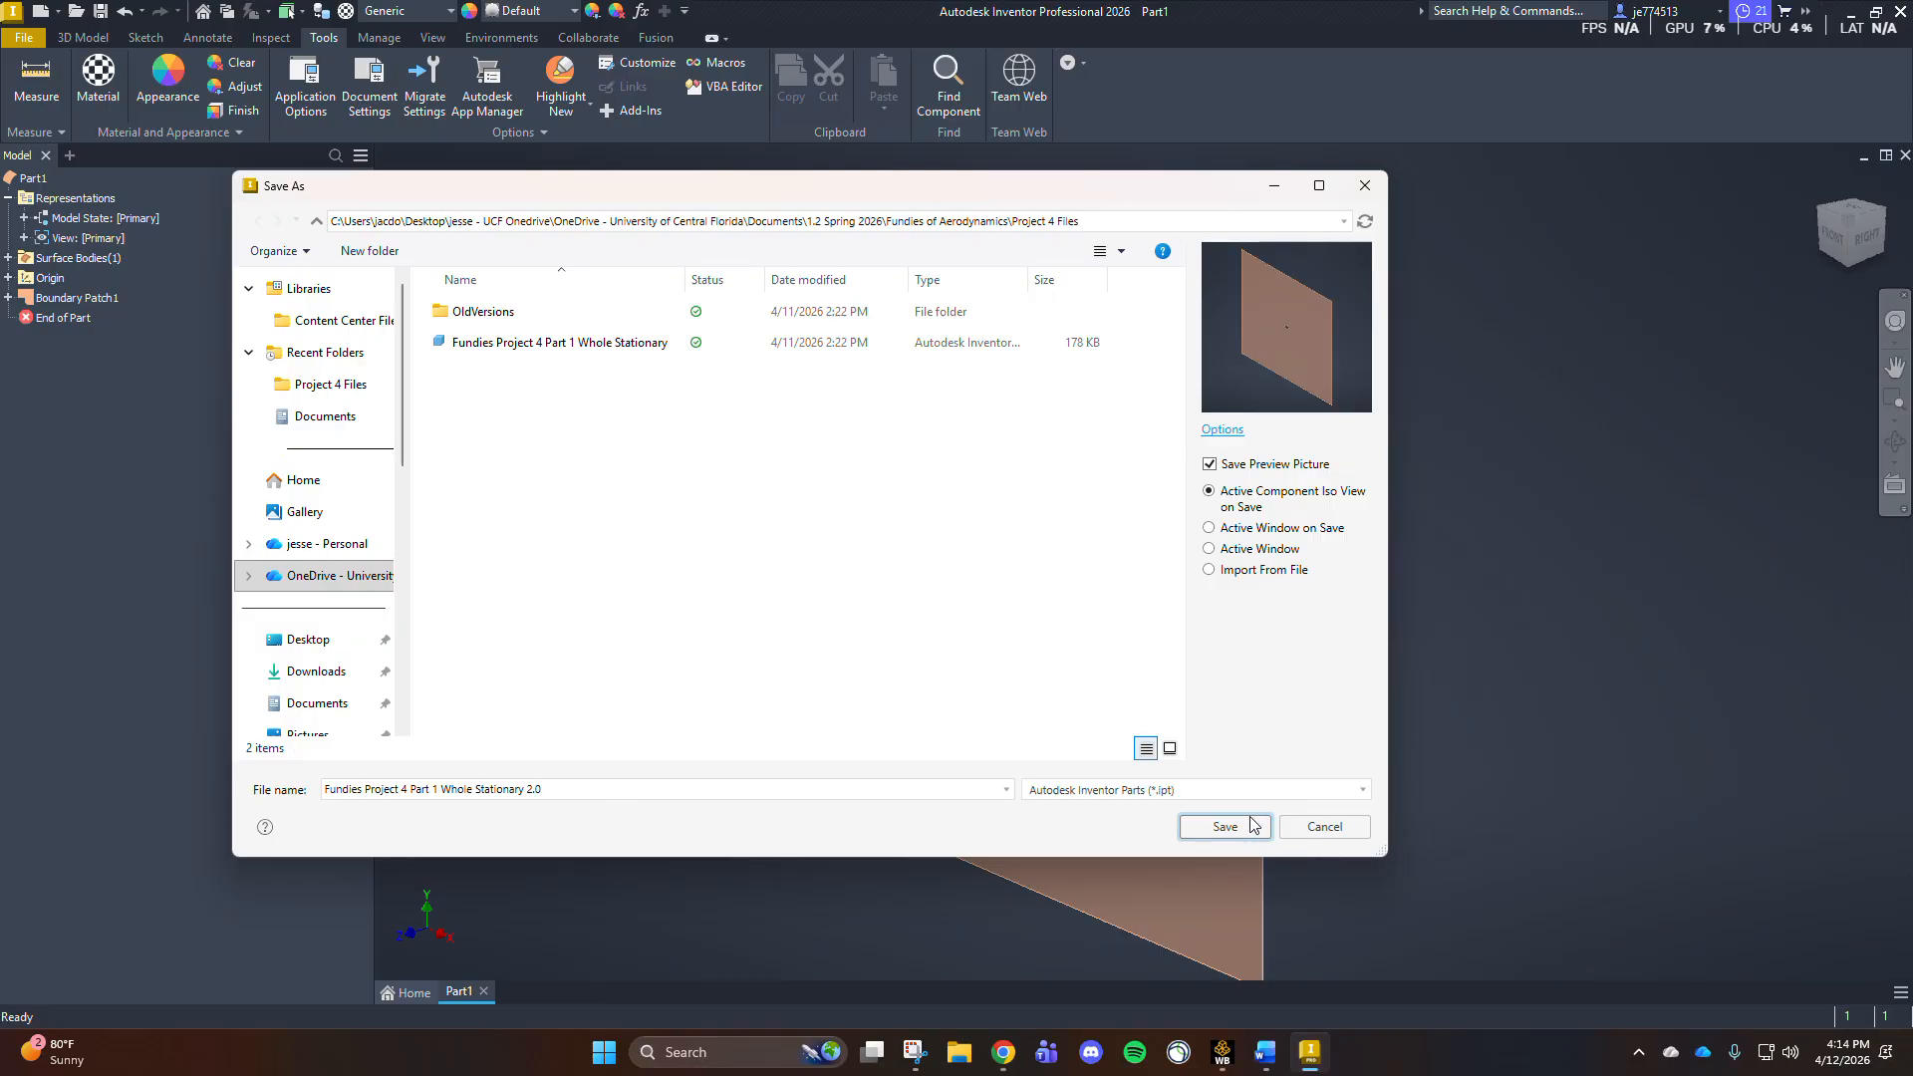
left_click(1227, 826)
Step: Export the part as a STEP file named "Fundies Project 4 Part 1 Whole Stationary 2.0" and close the part
left_click(33, 40)
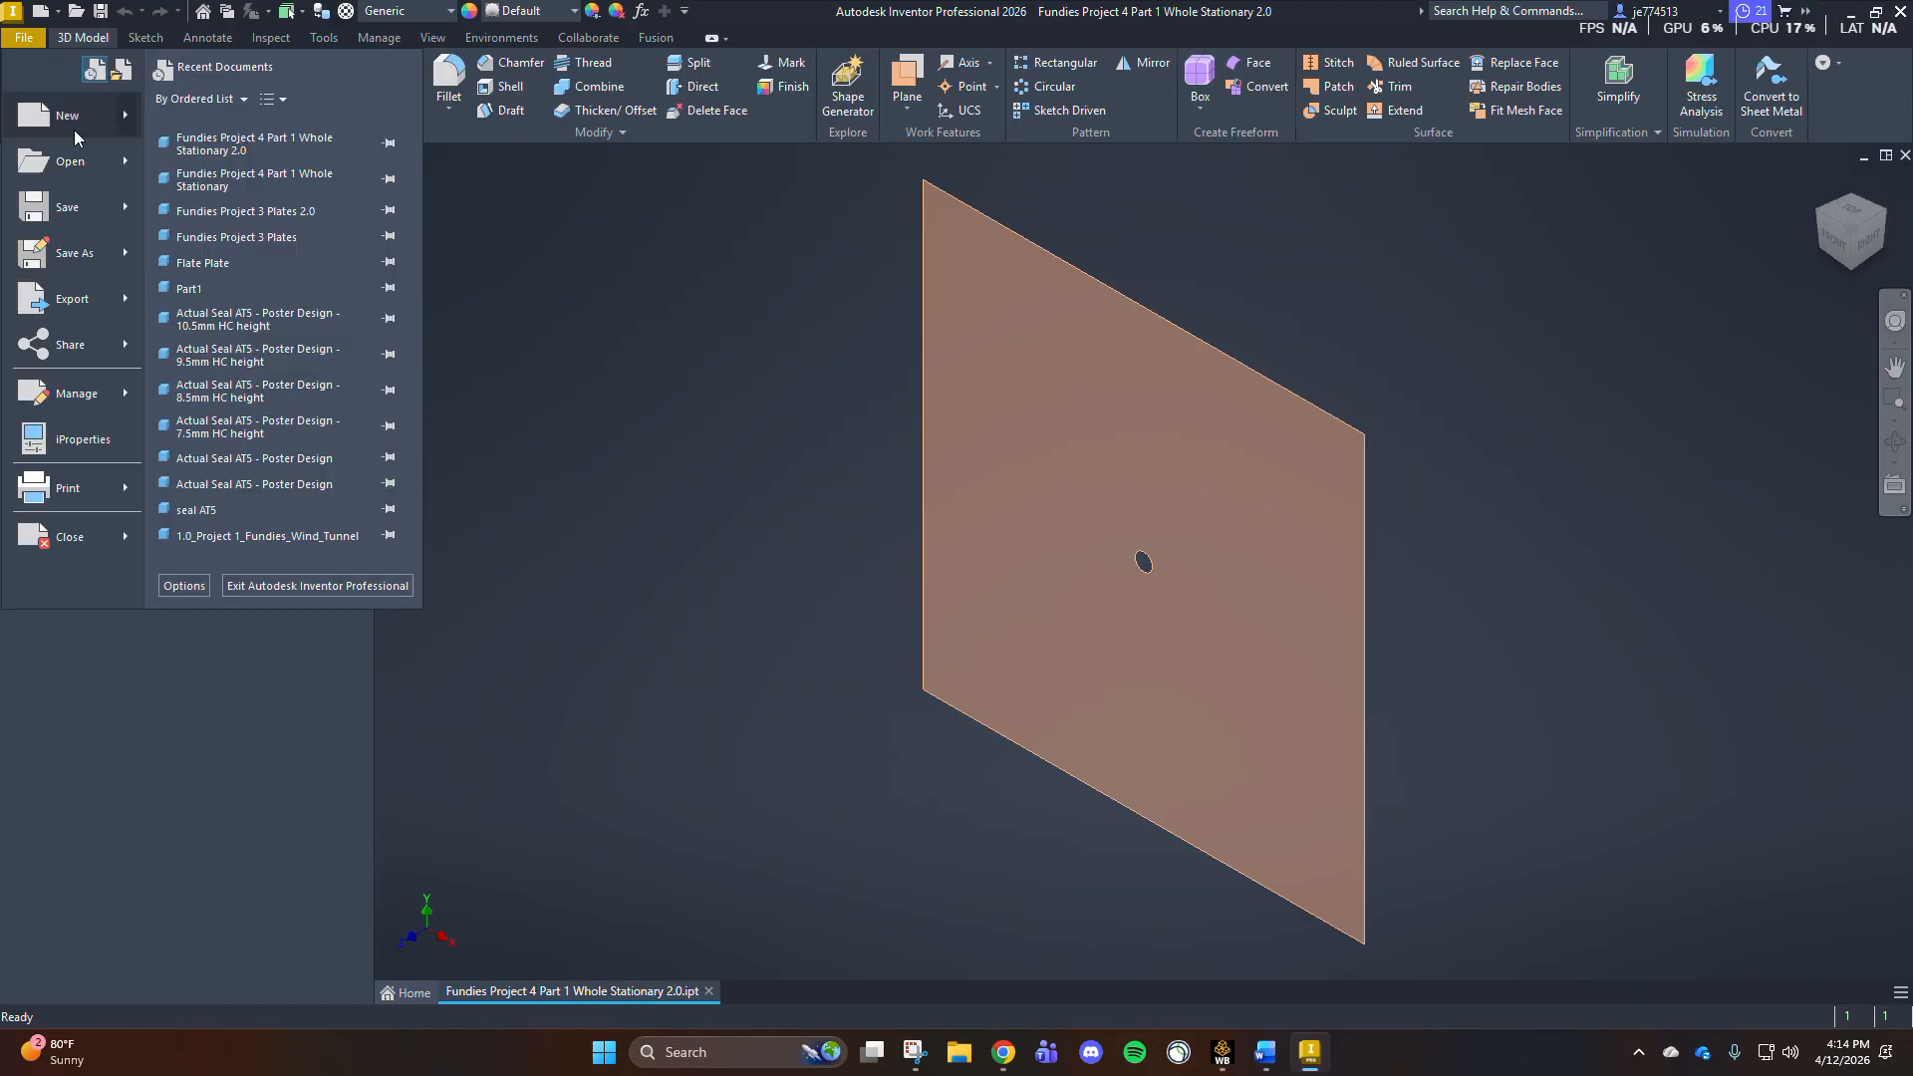
mouse_move(107, 298)
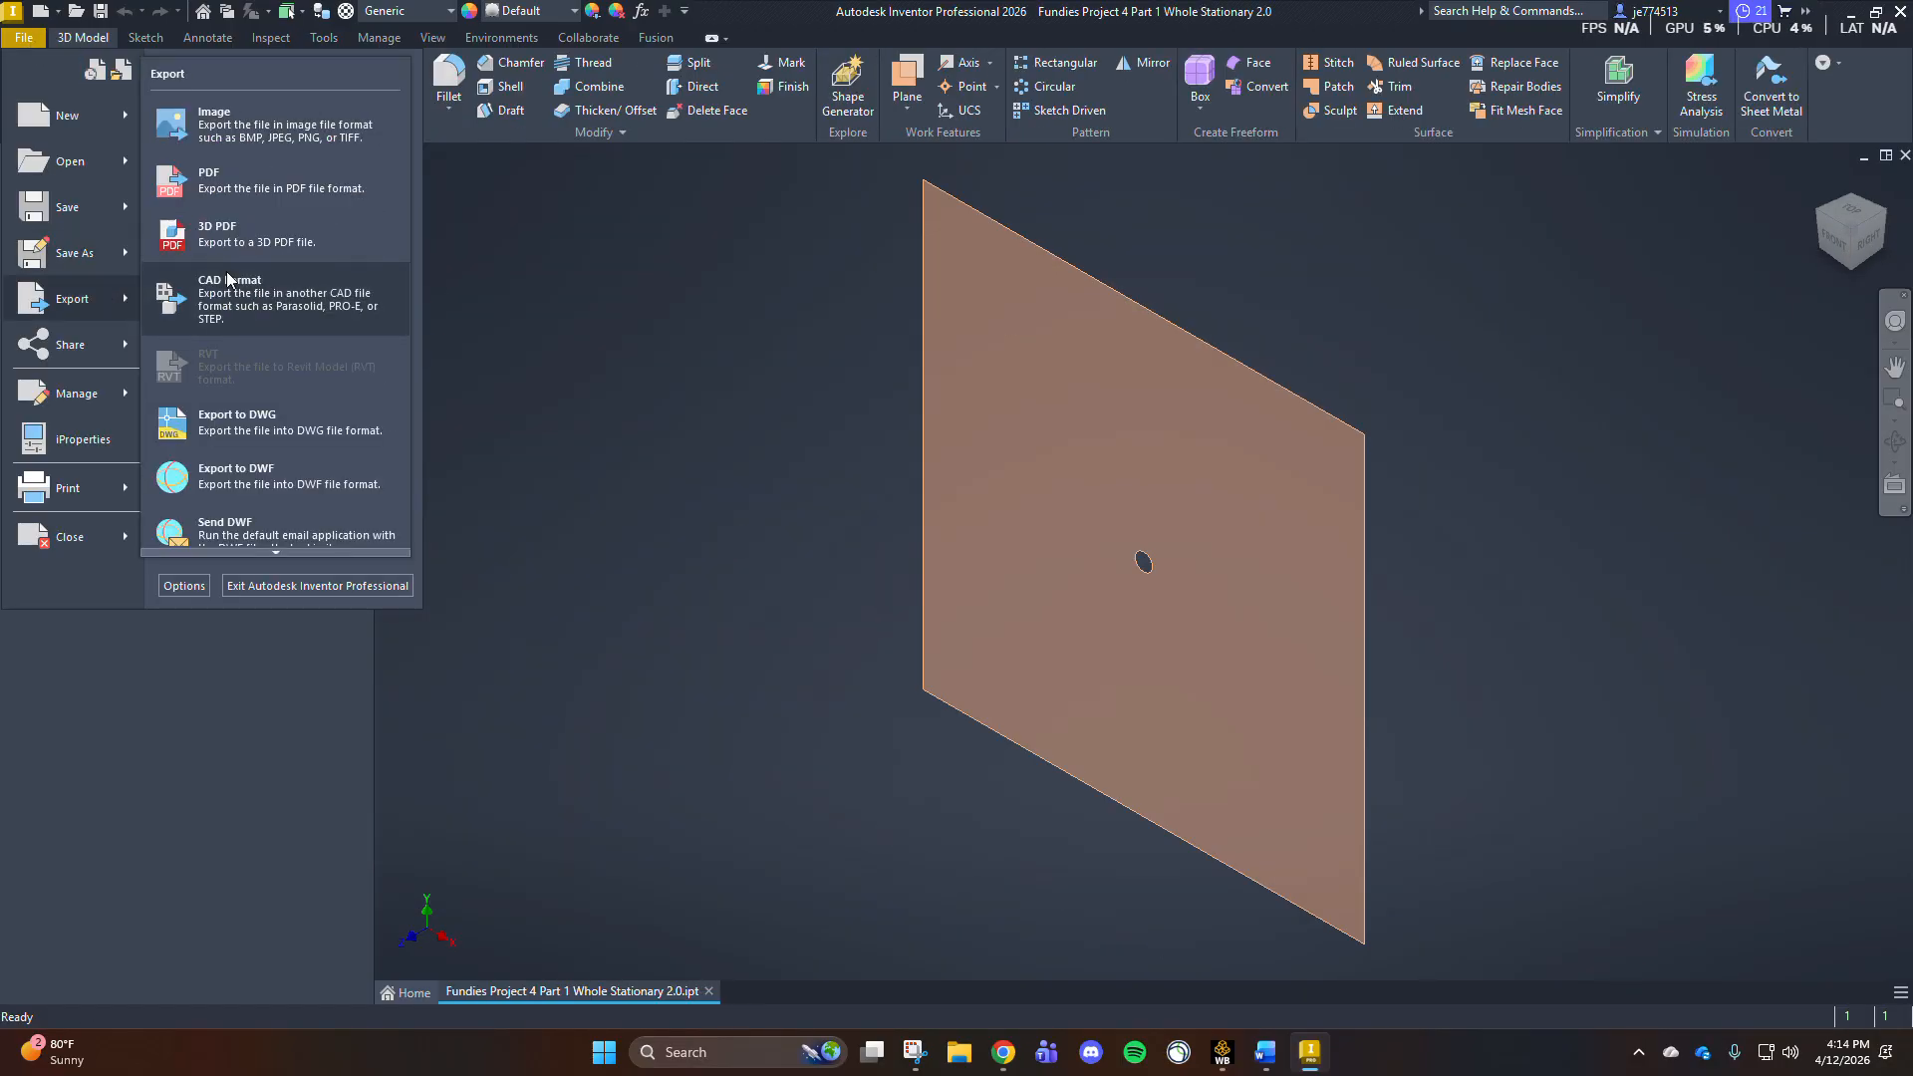
left_click(233, 302)
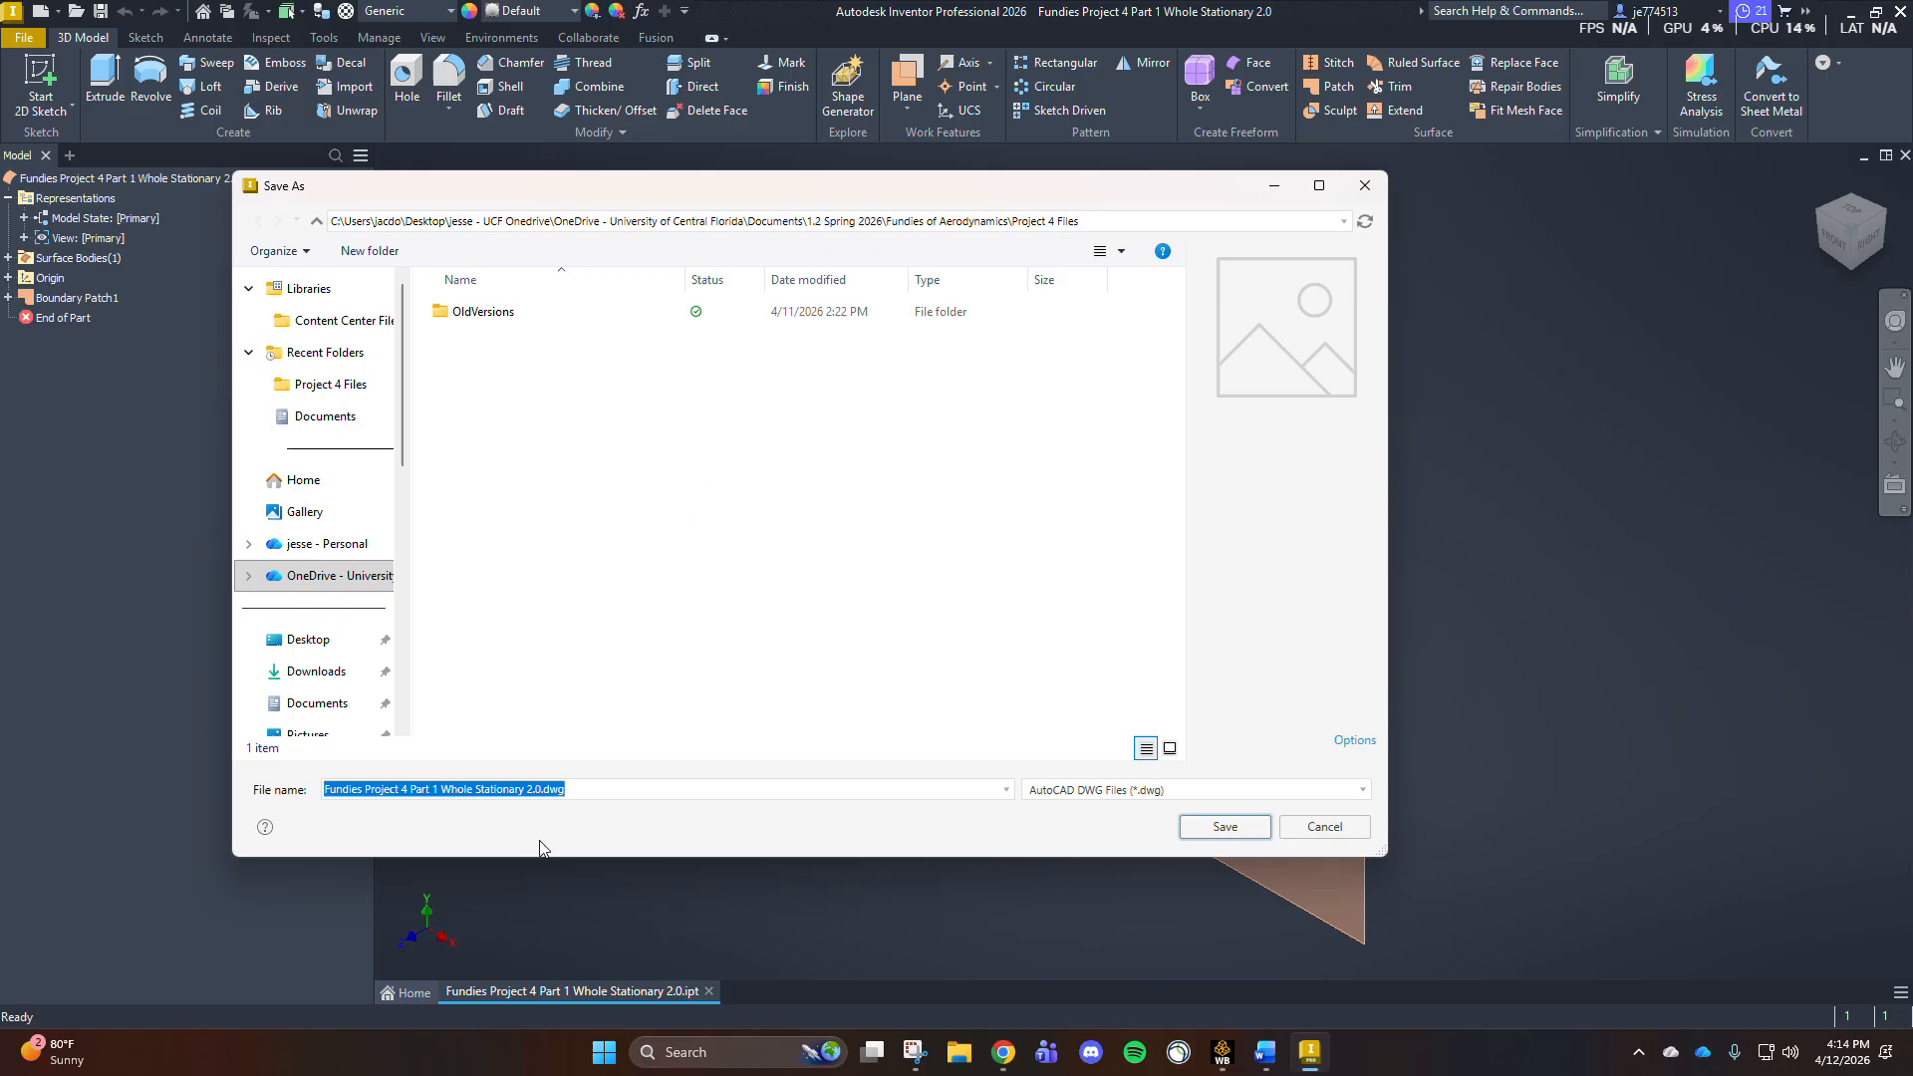
left_click(1145, 789)
scroll(1108, 1023, "down", 2)
left_click(1108, 1014)
left_click(1258, 829)
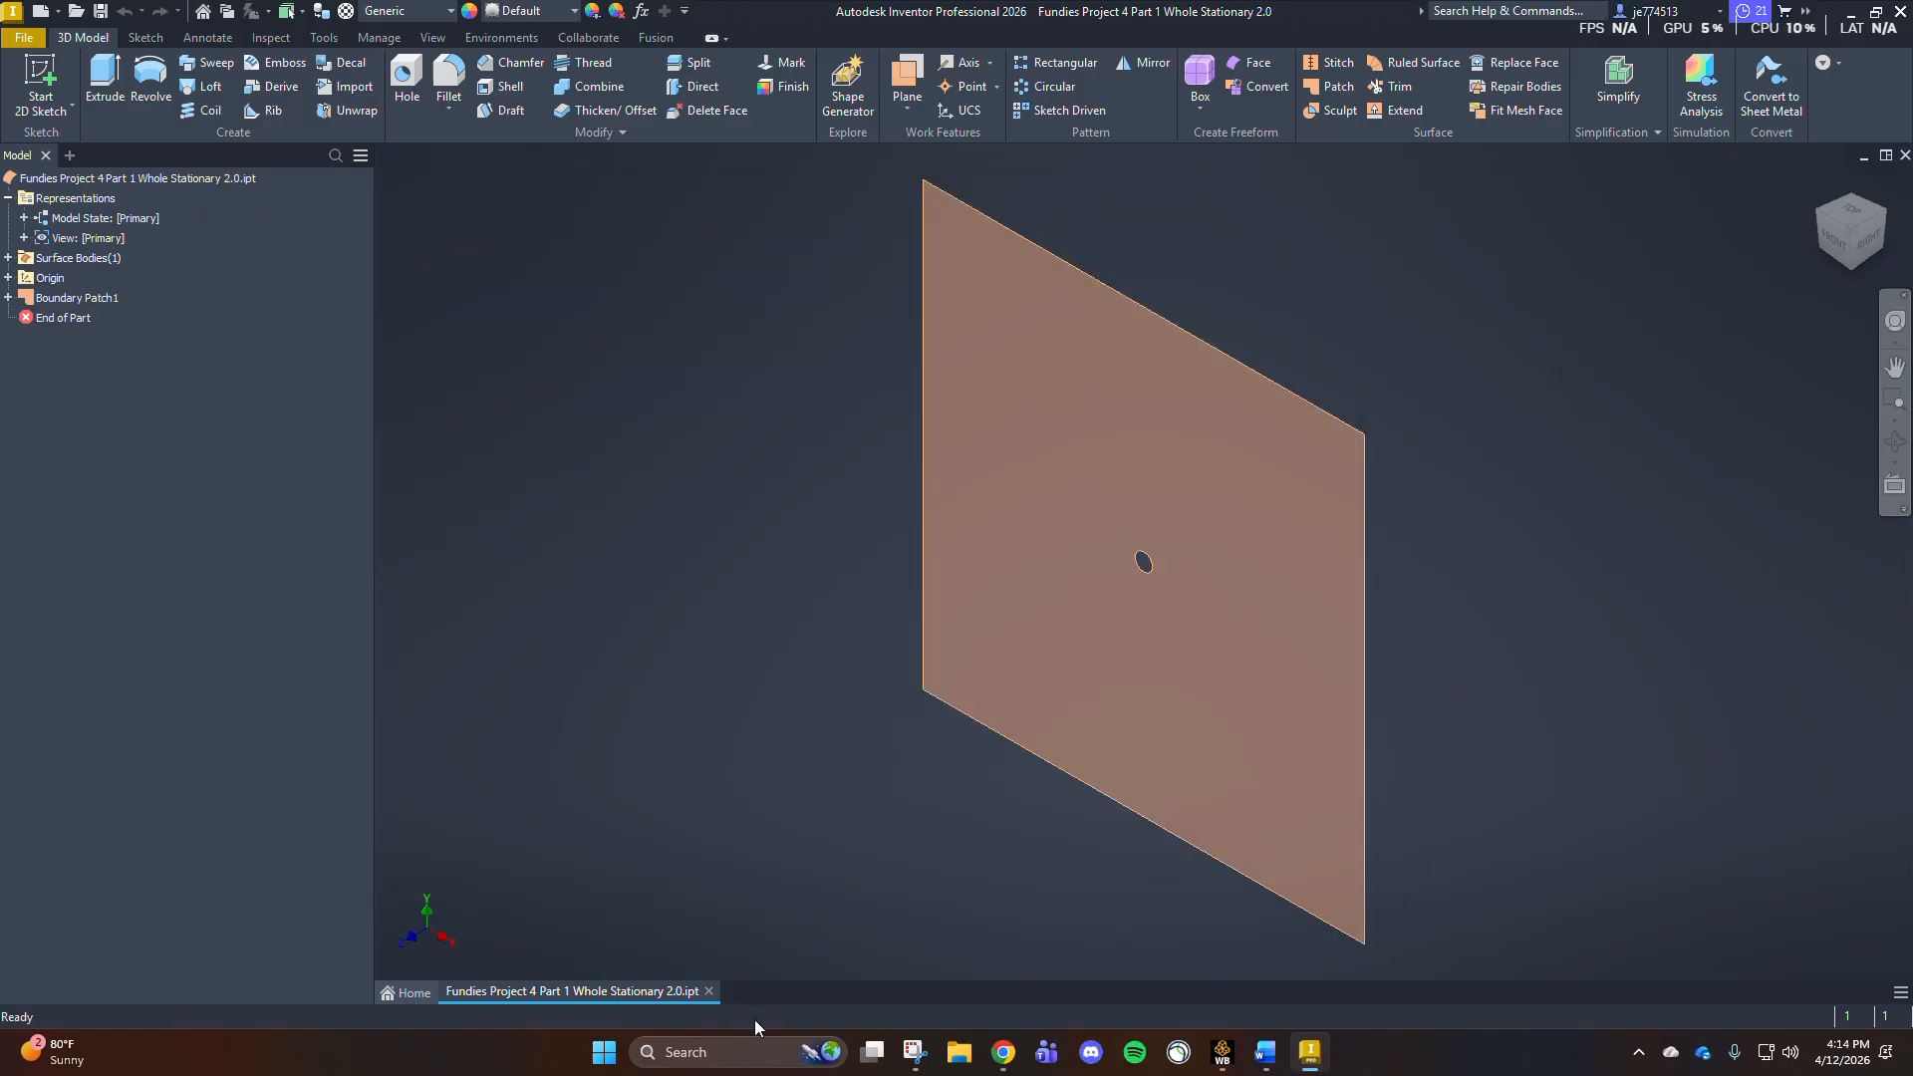
left_click(710, 990)
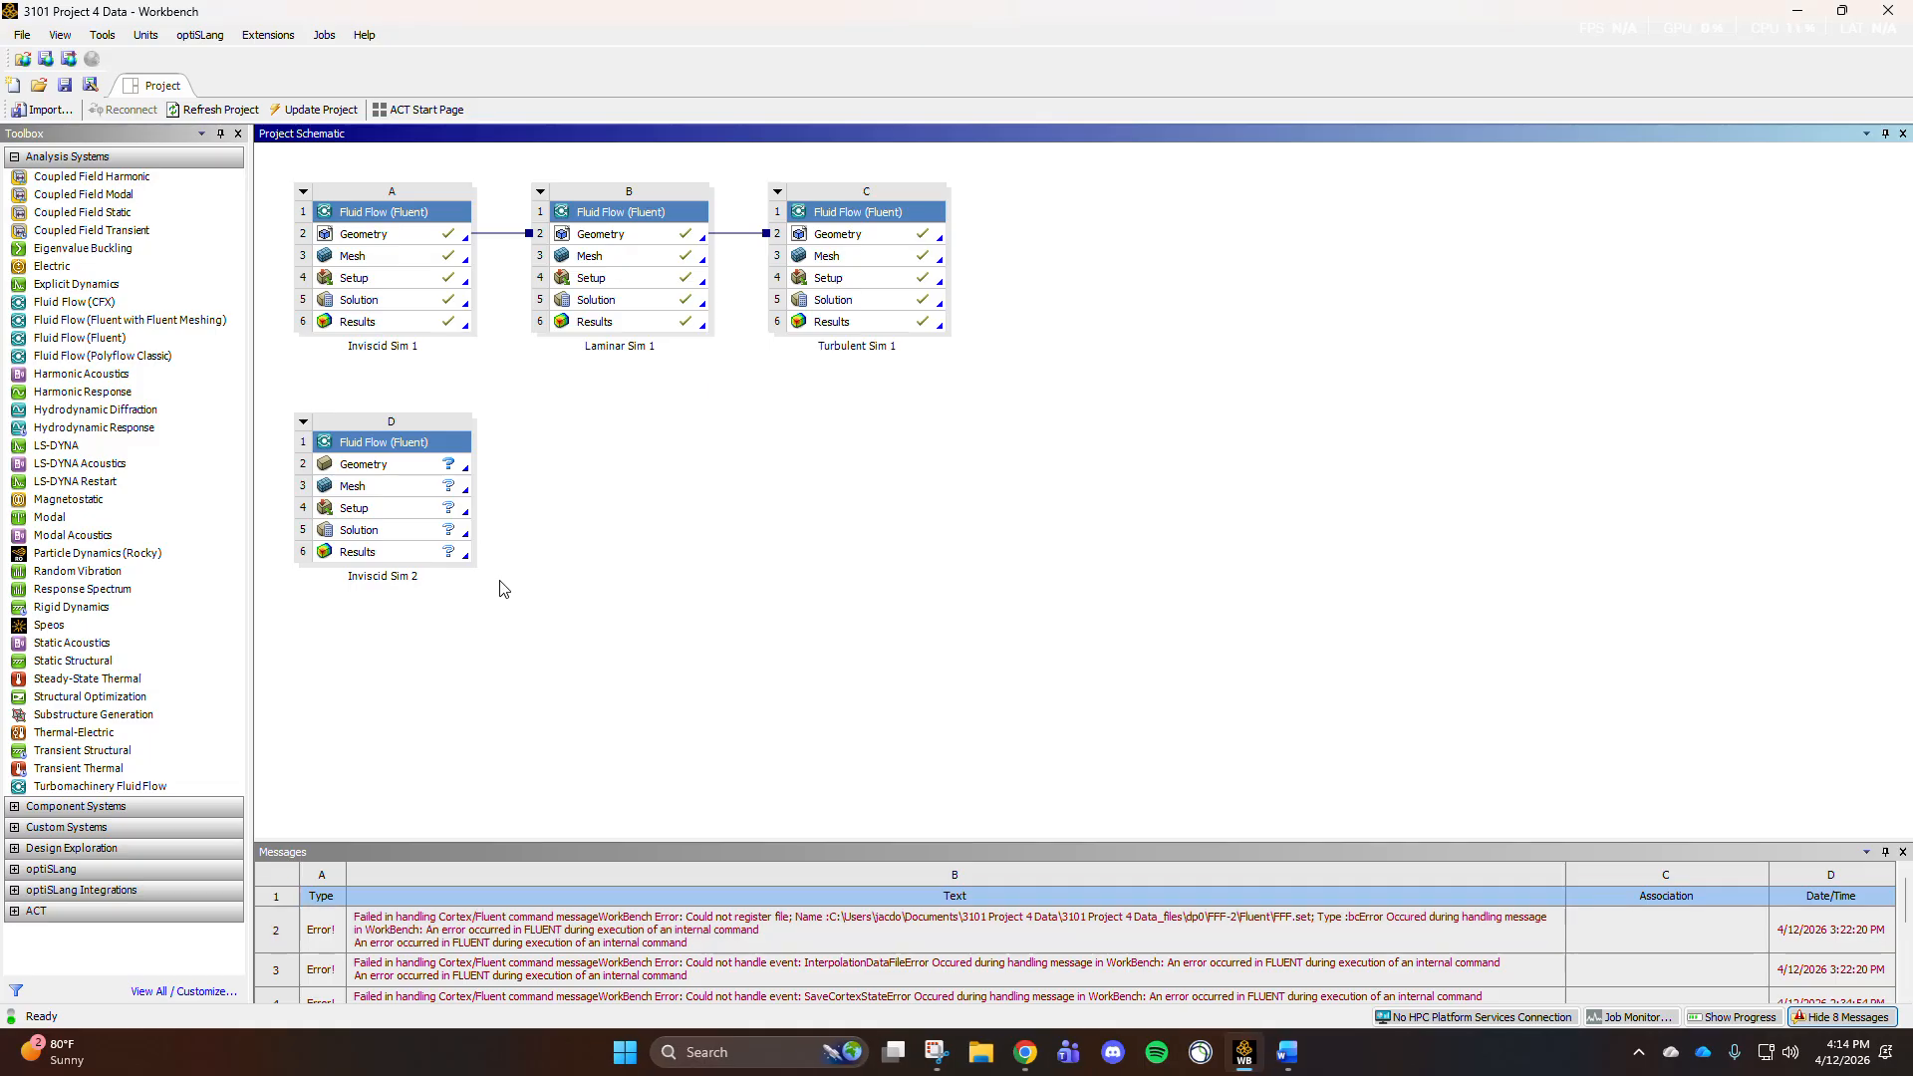
Step: In Workbench, import the exported "Fundies Project 4 Part 1 Whole Stationary 2.0" STEP file as the Inviscid Sim 2 geometry
right_click(423, 468)
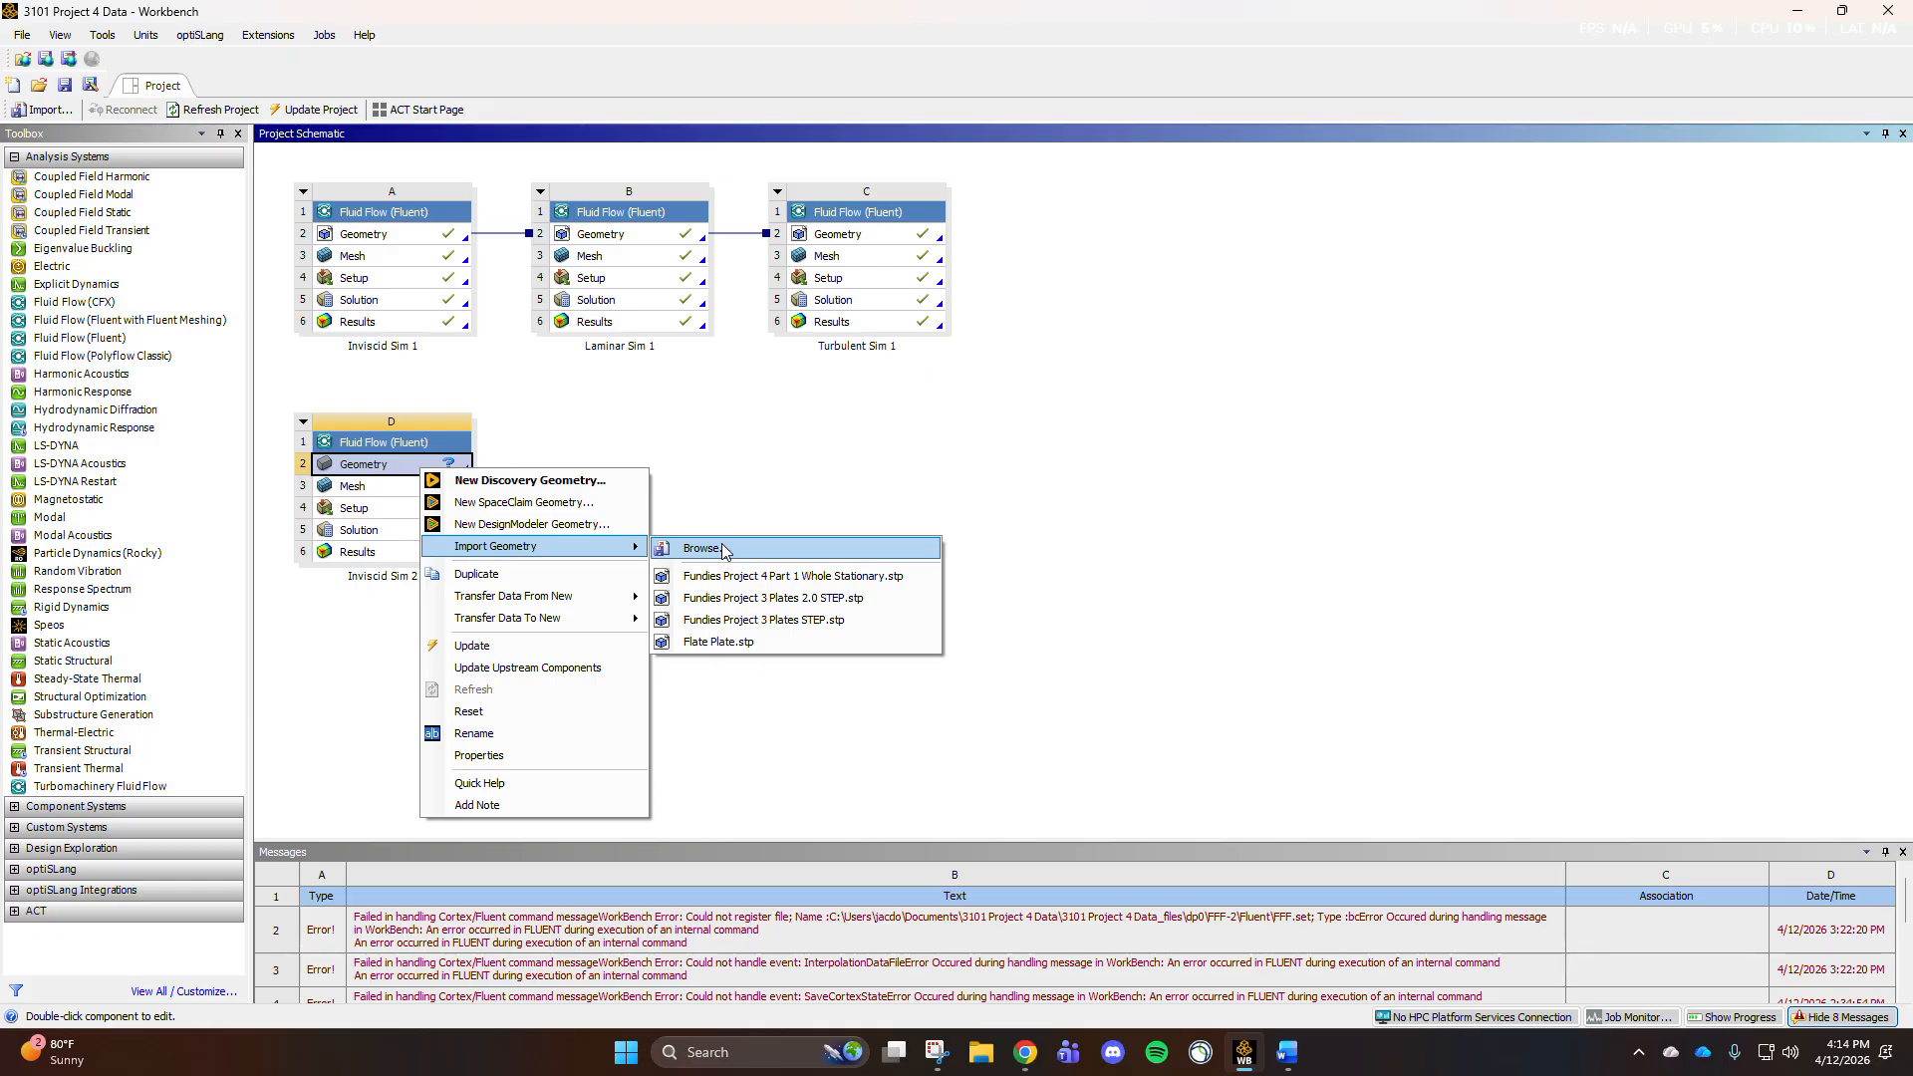
left_click(724, 549)
left_click(363, 342)
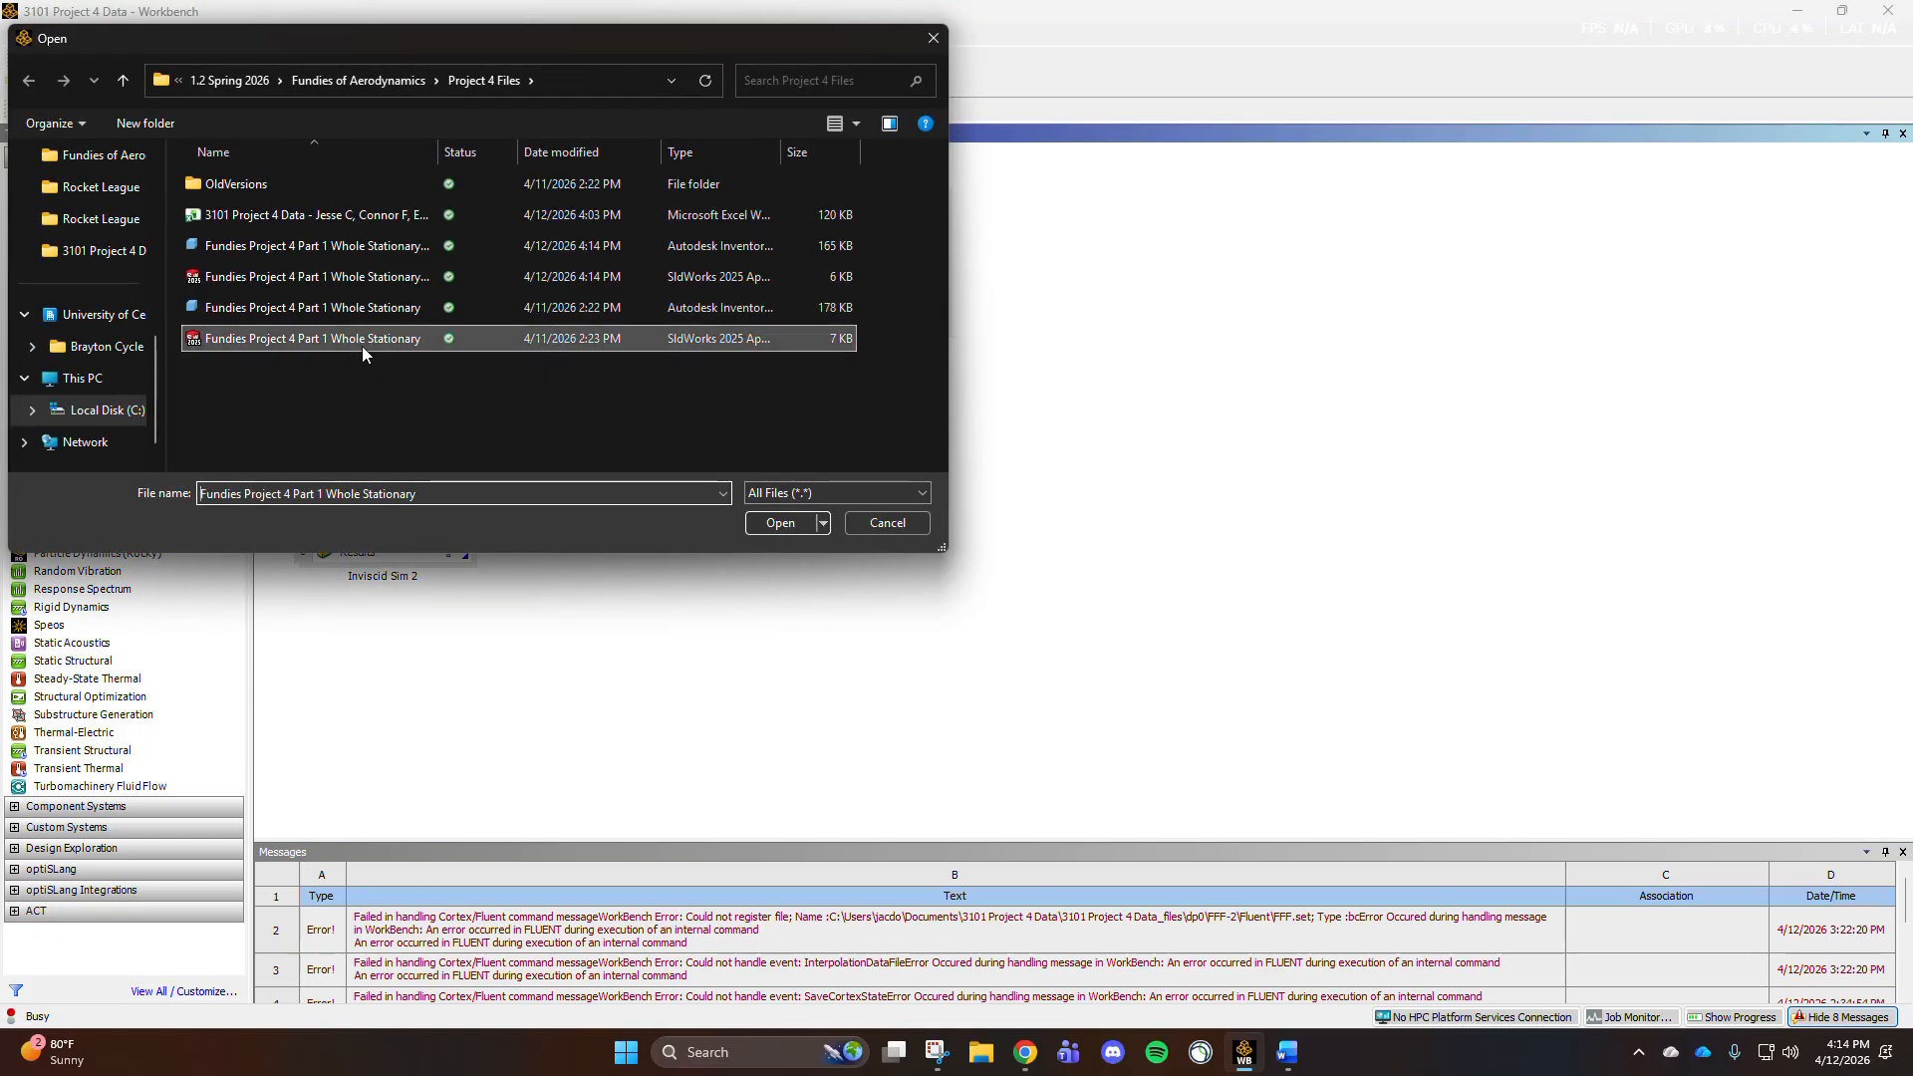
left_click(380, 275)
left_click(780, 523)
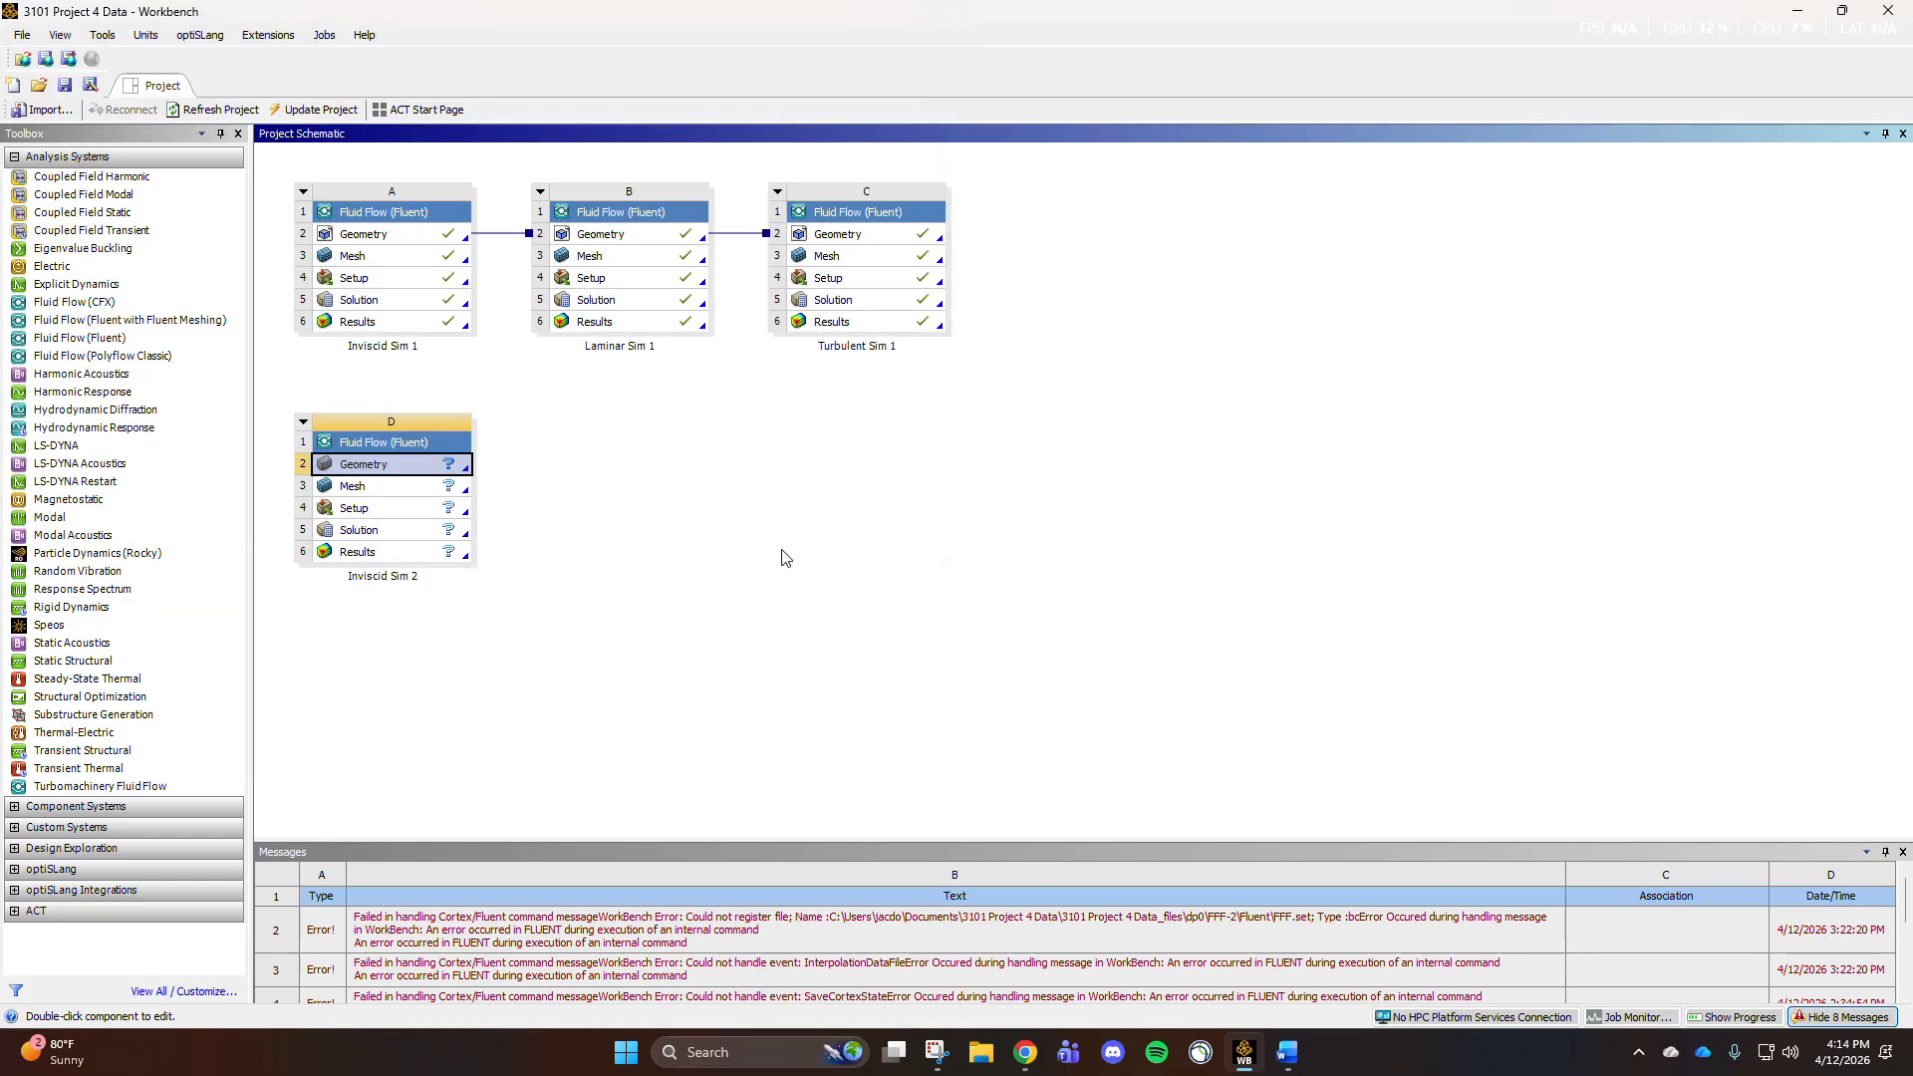
Step: Open the Inviscid Sim 2 mesh for editing and insert a mesh method
right_click(420, 488)
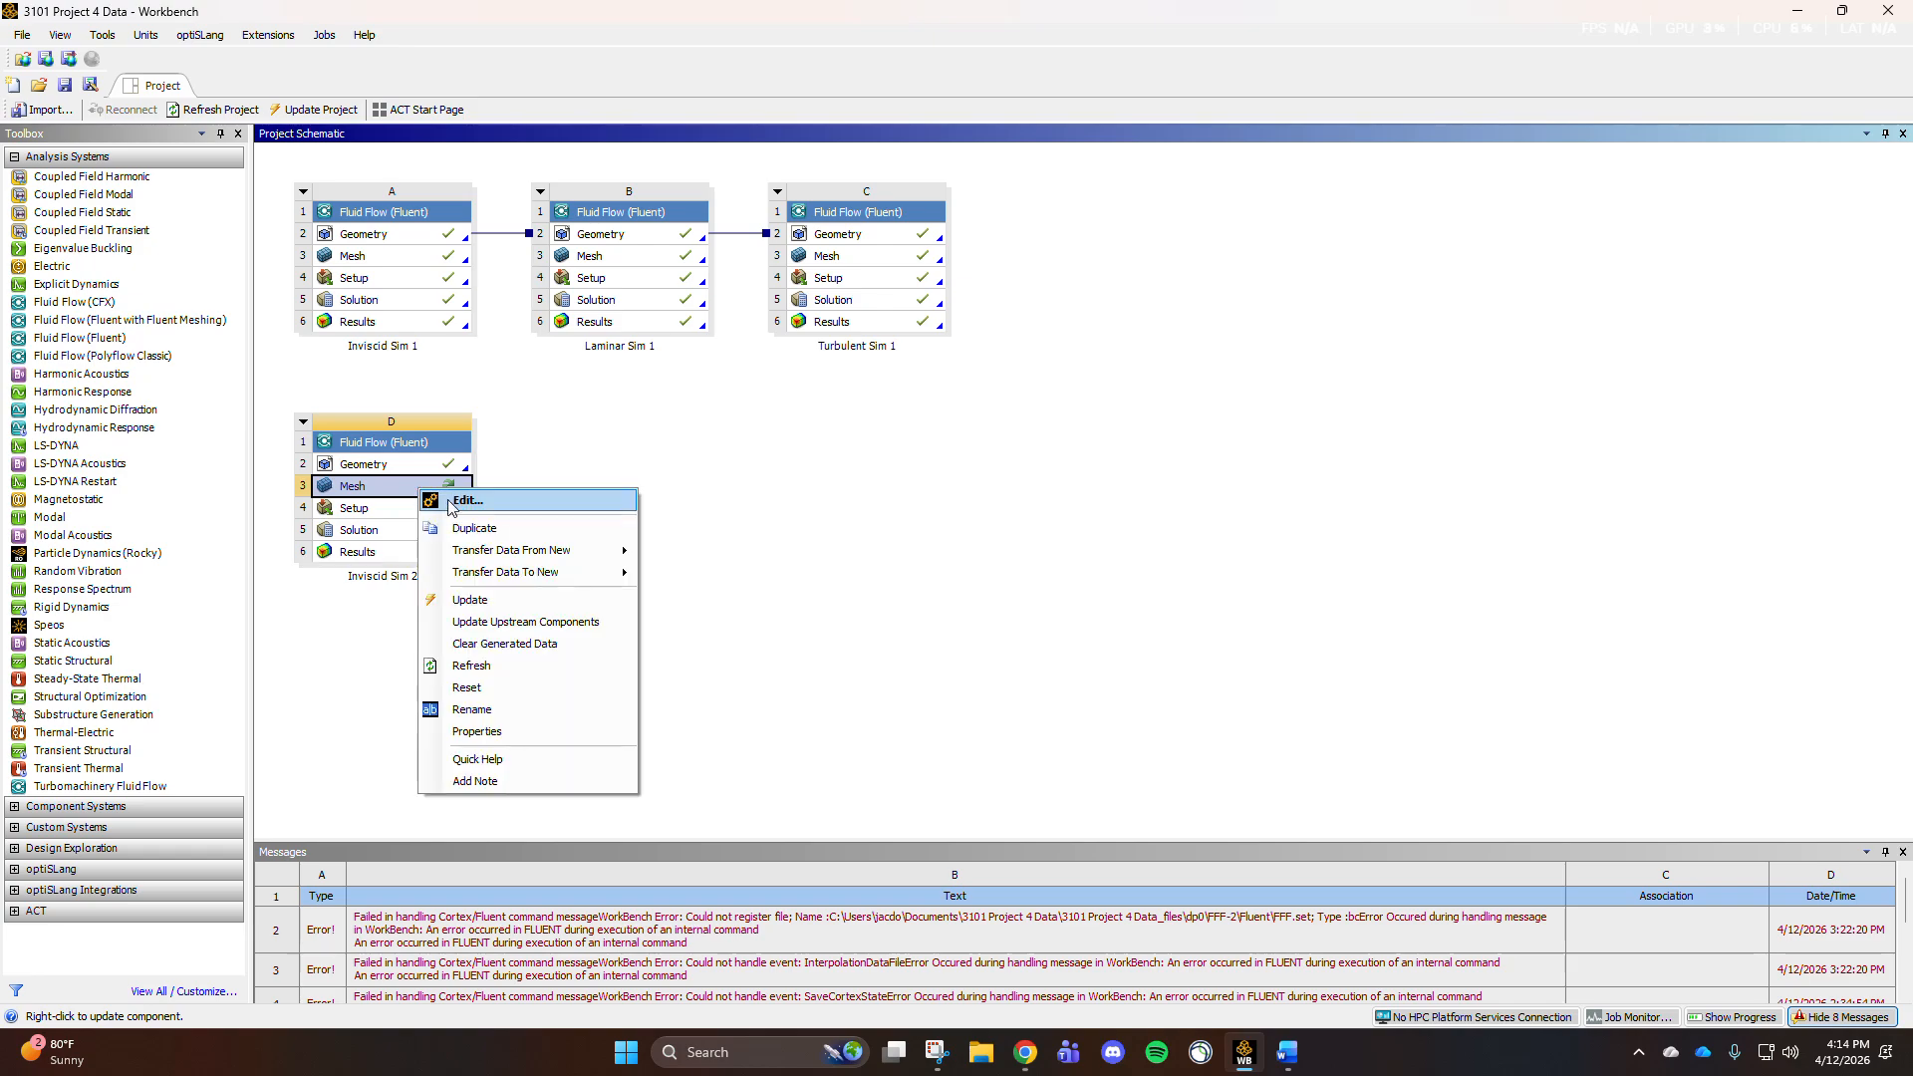
left_click(450, 501)
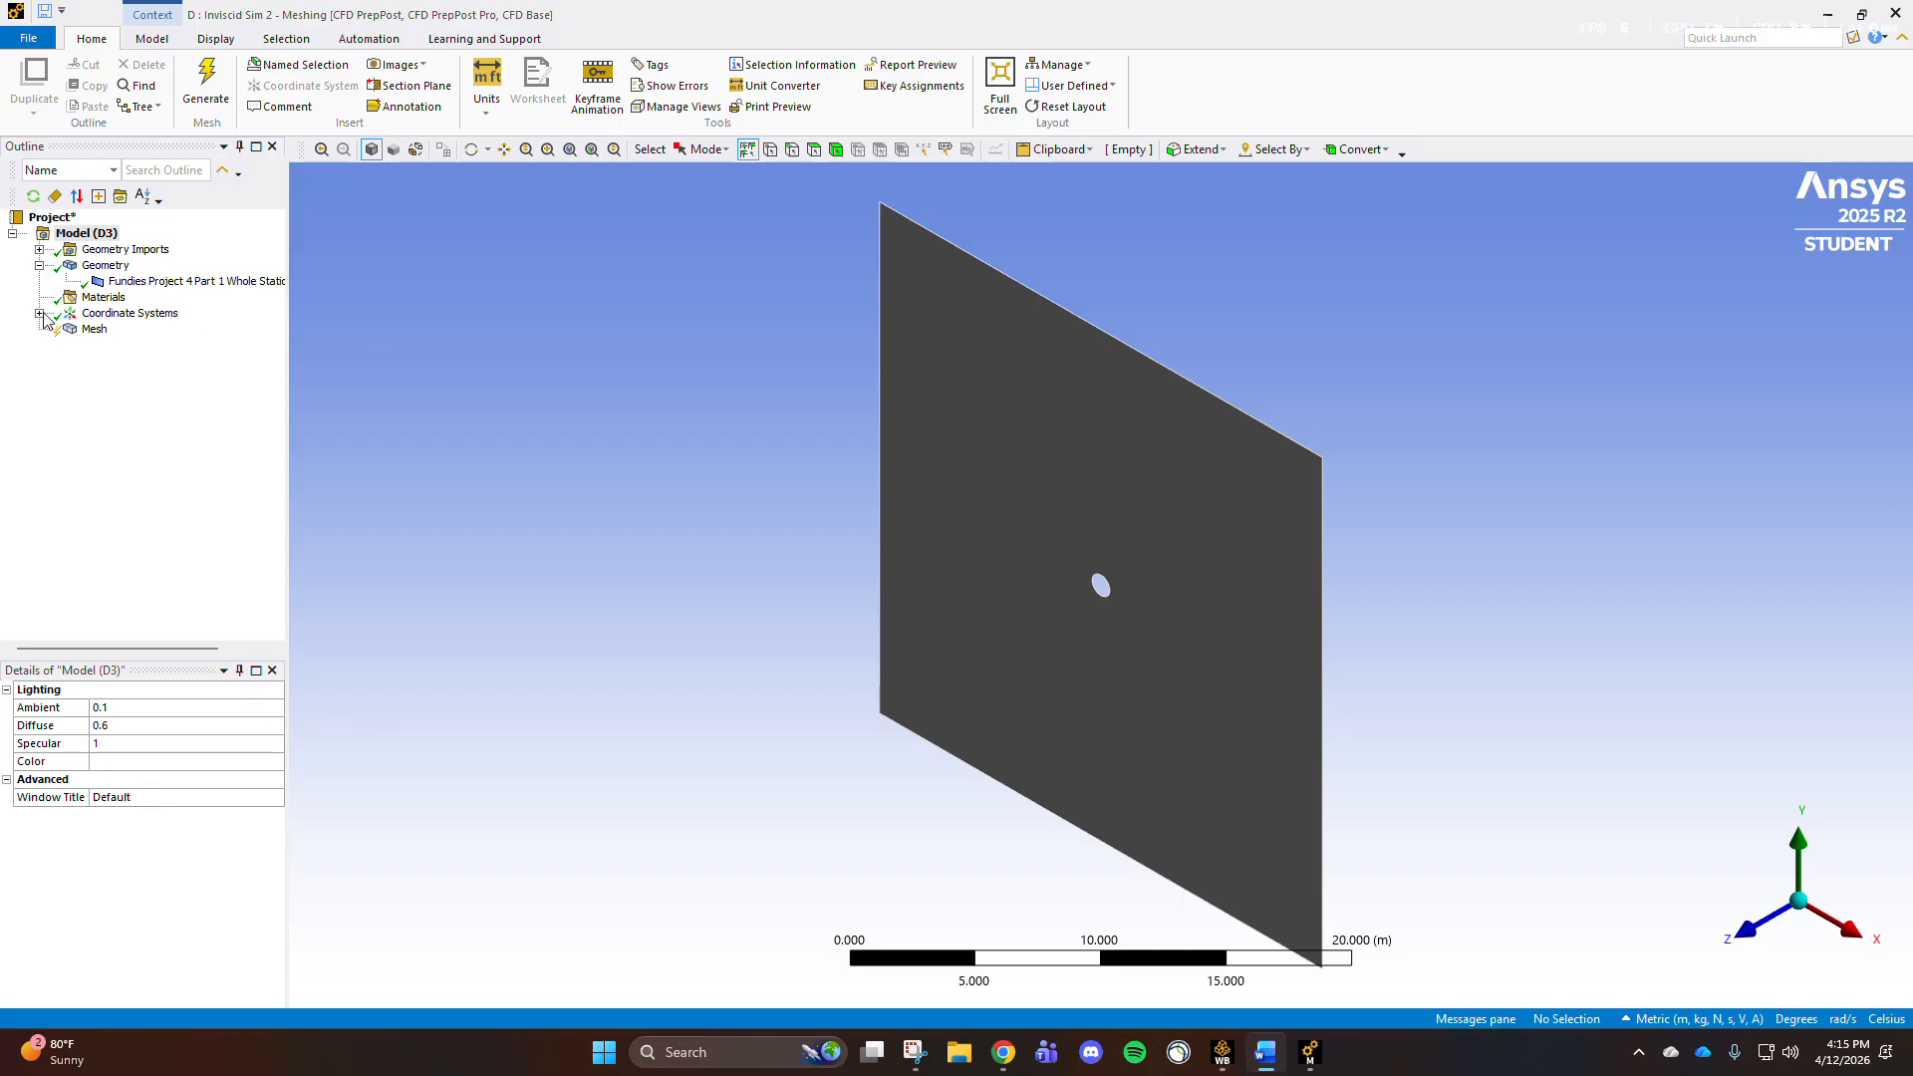
left_click(94, 329)
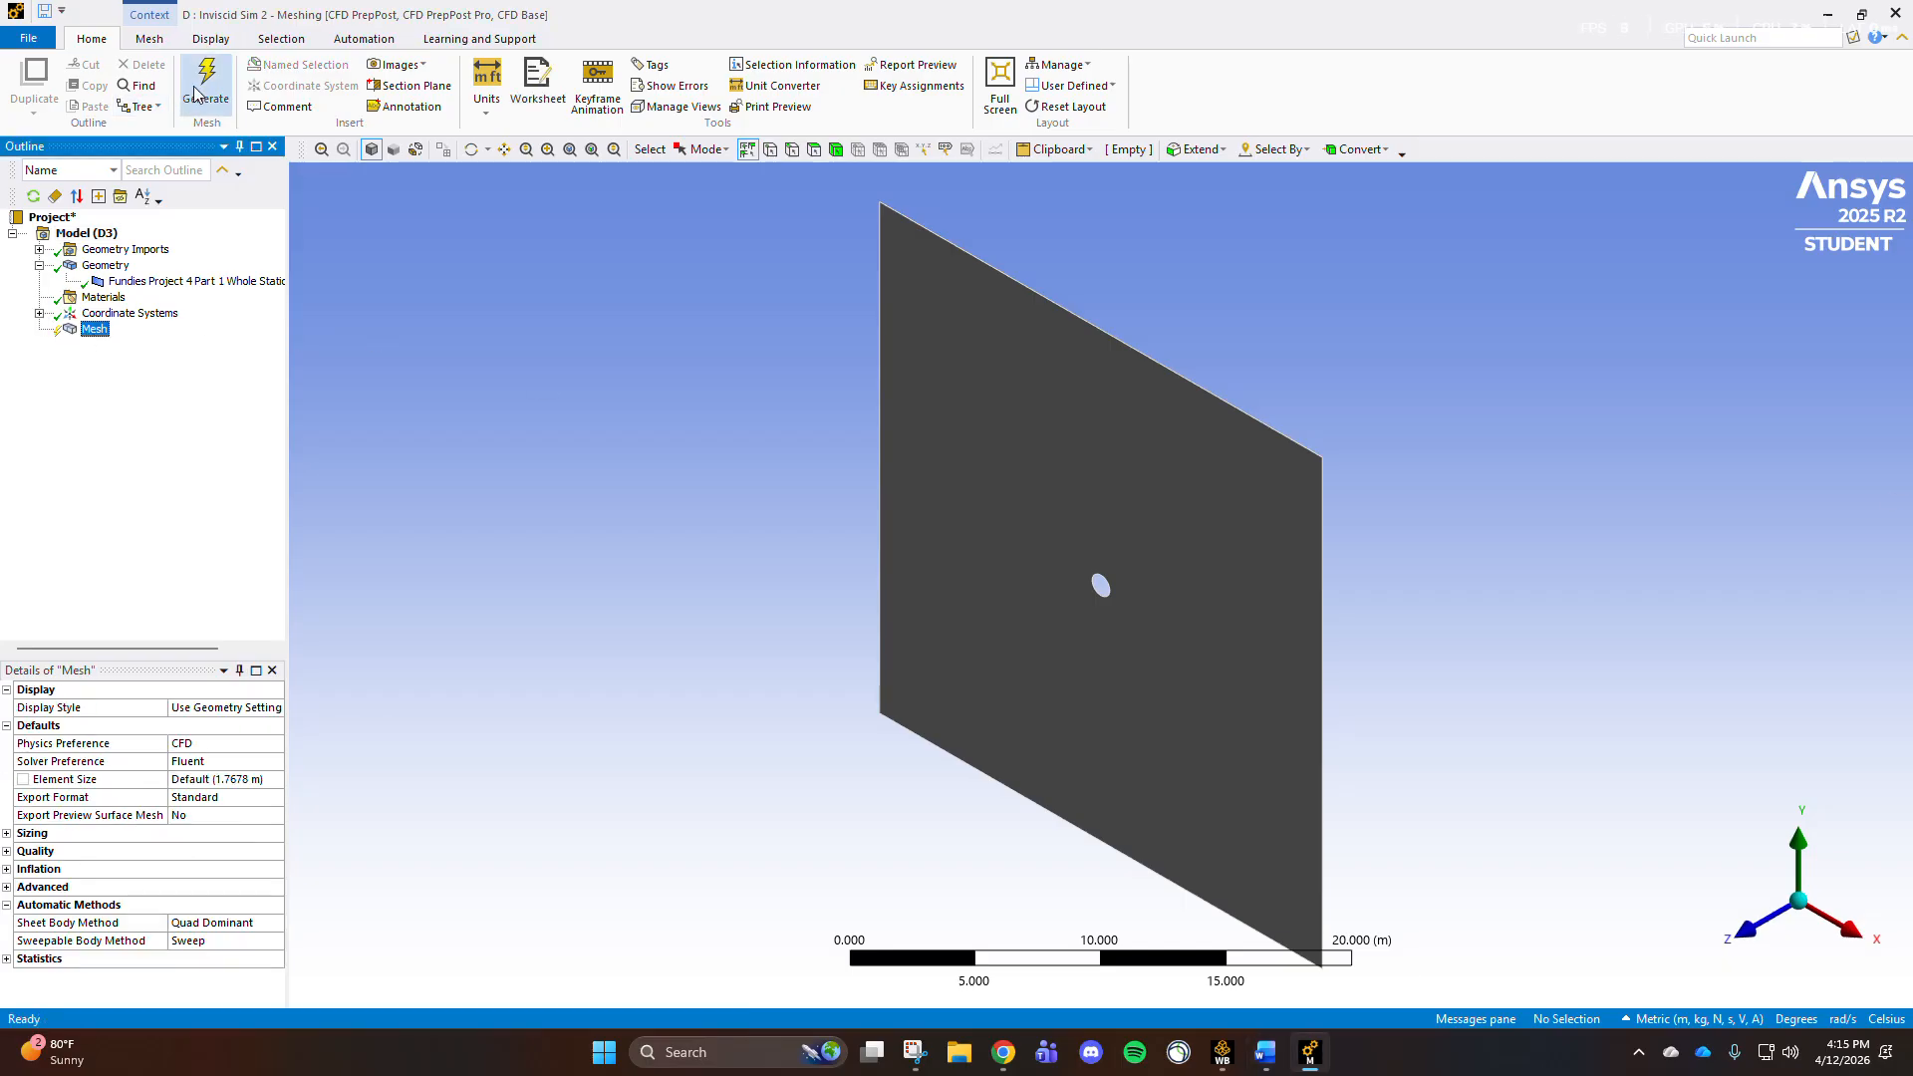
right_click(95, 330)
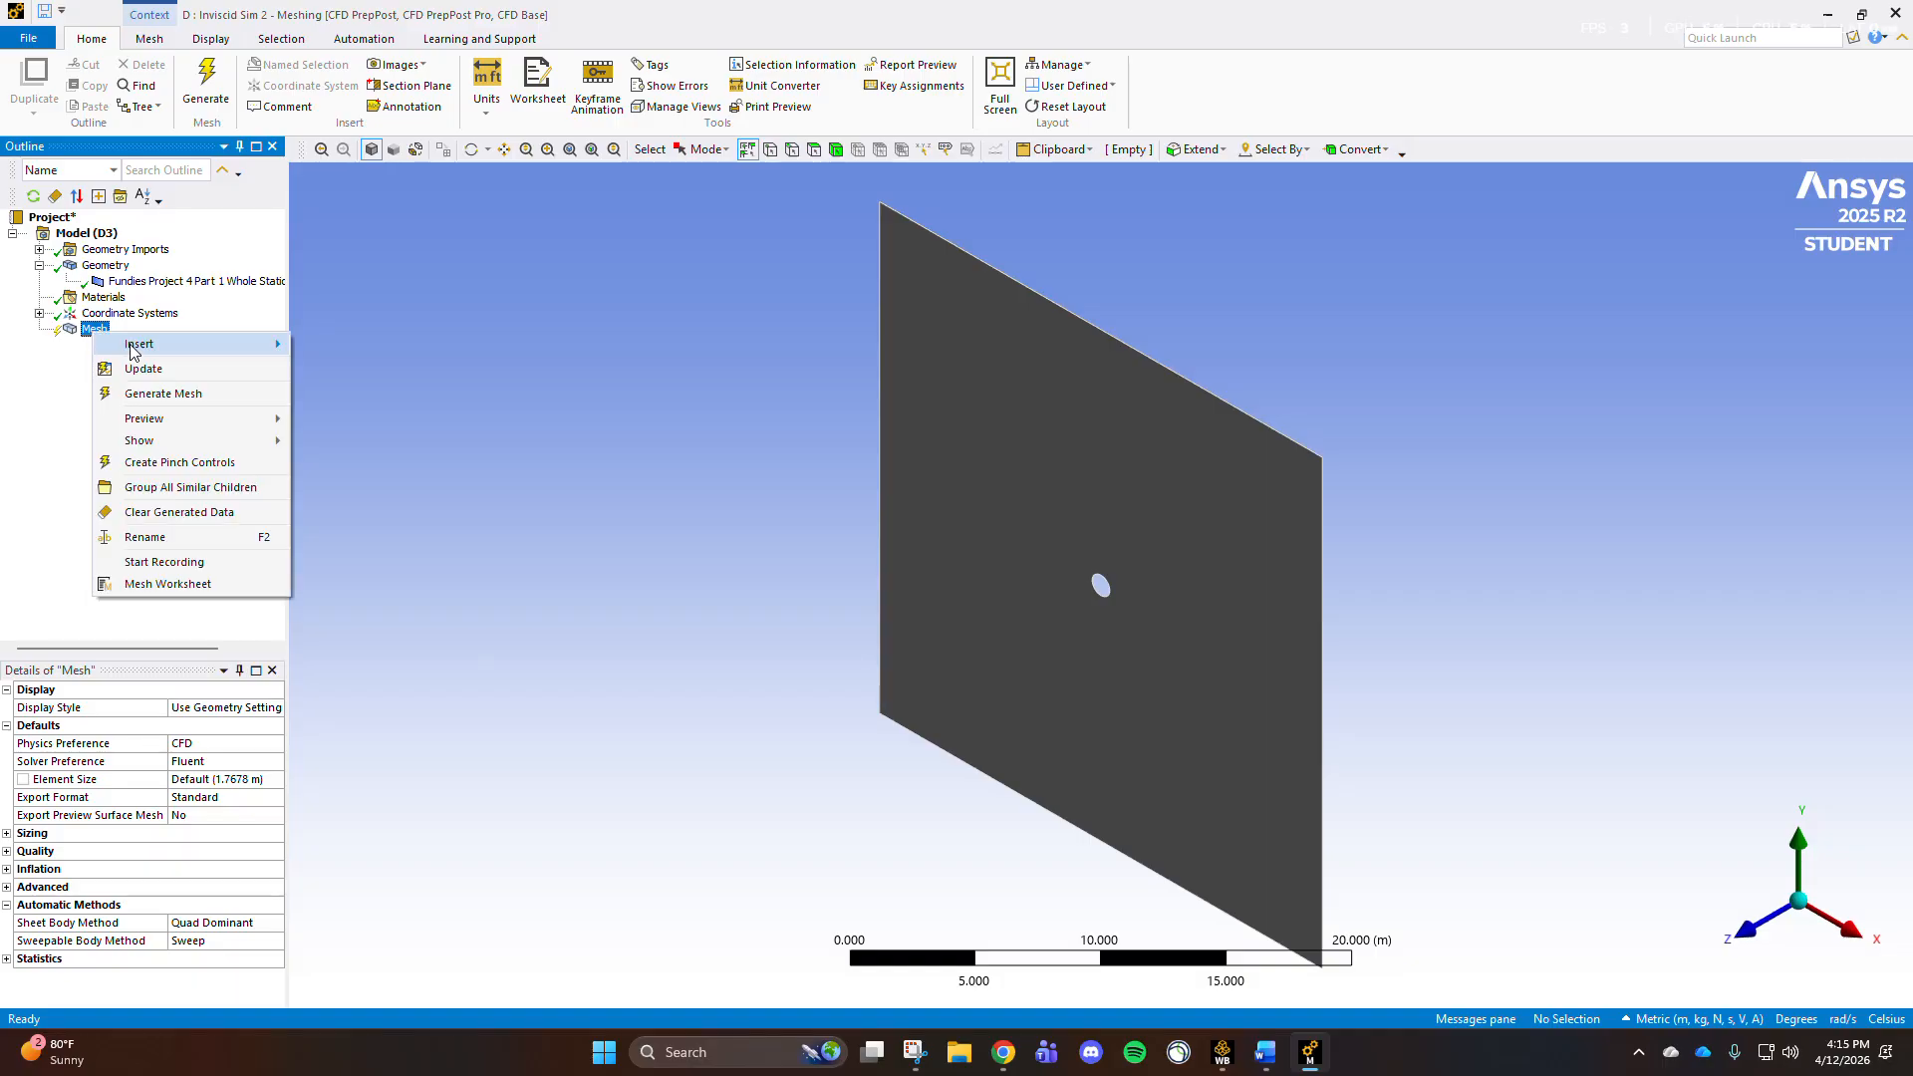
mouse_move(200, 344)
left_click(390, 379)
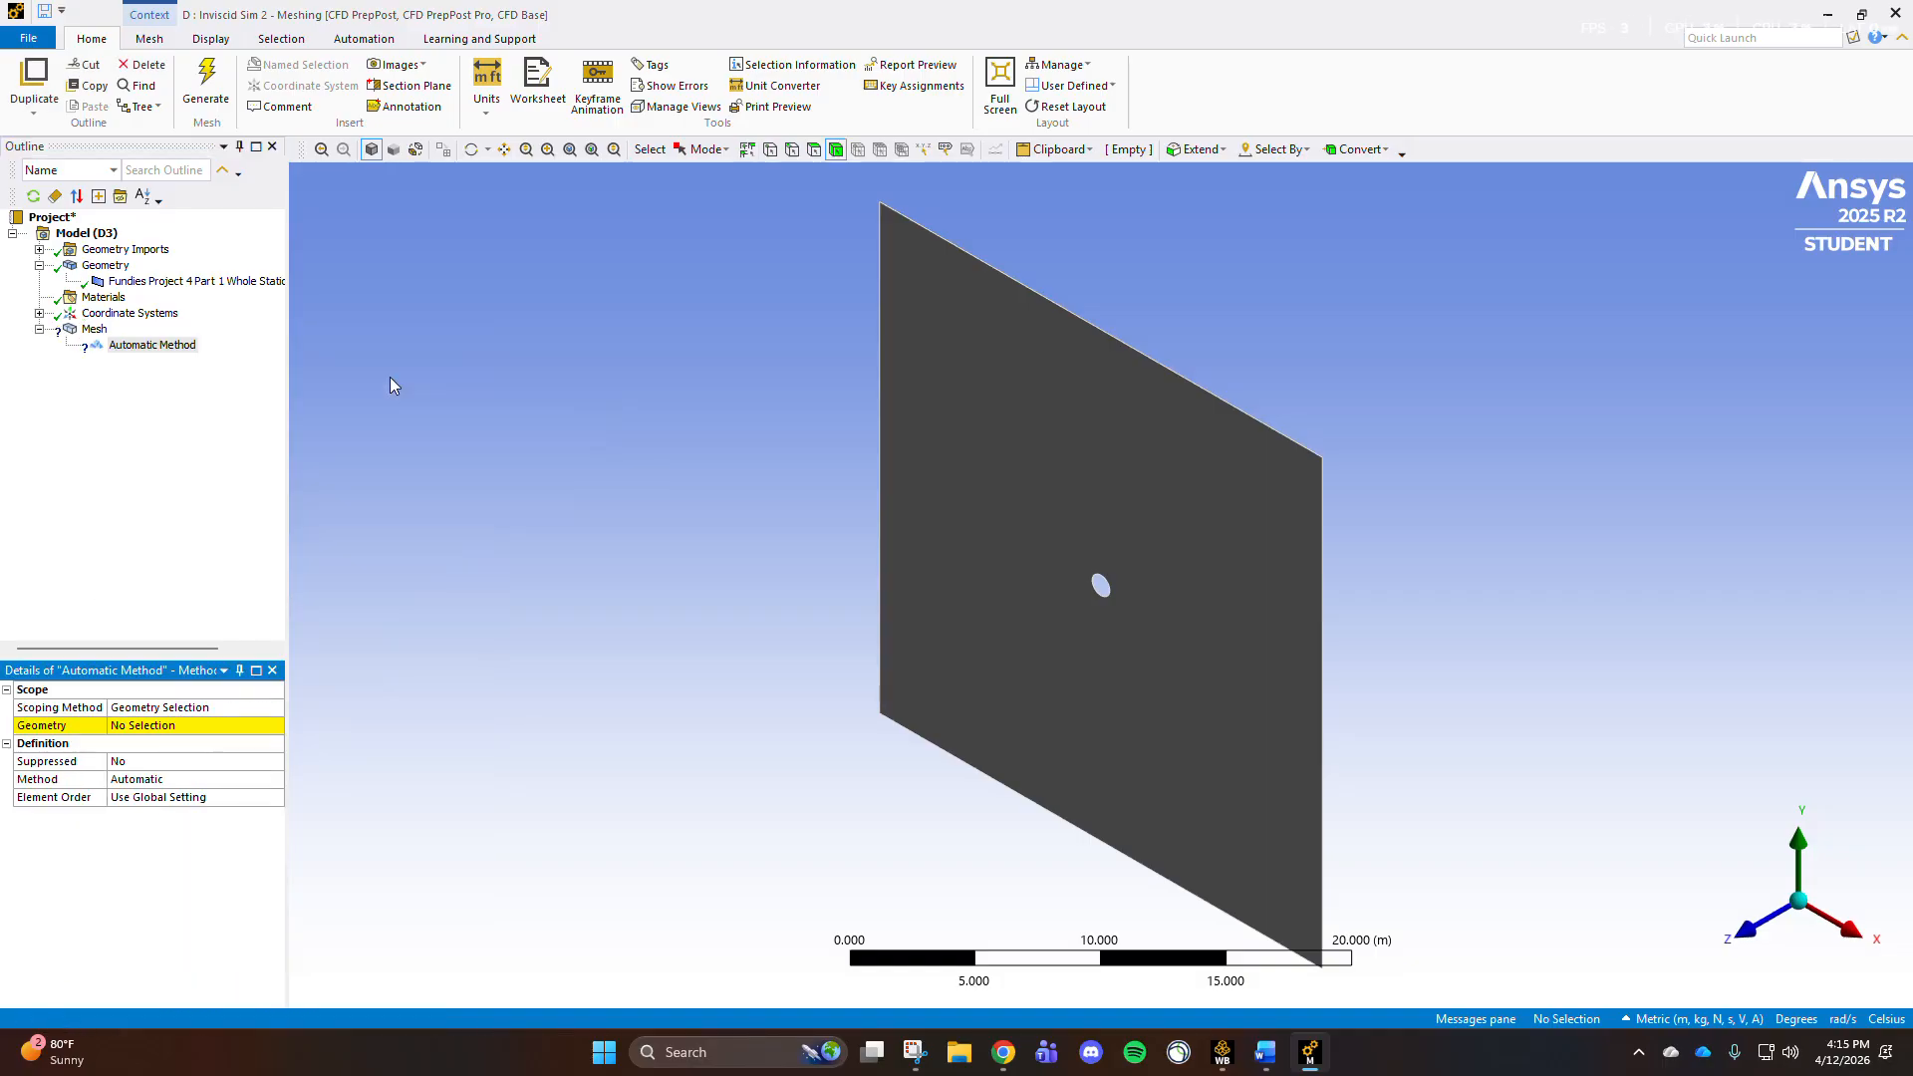
Step: Scope the method to the square body, set it to Triangles, and generate the mesh
left_click(994, 483)
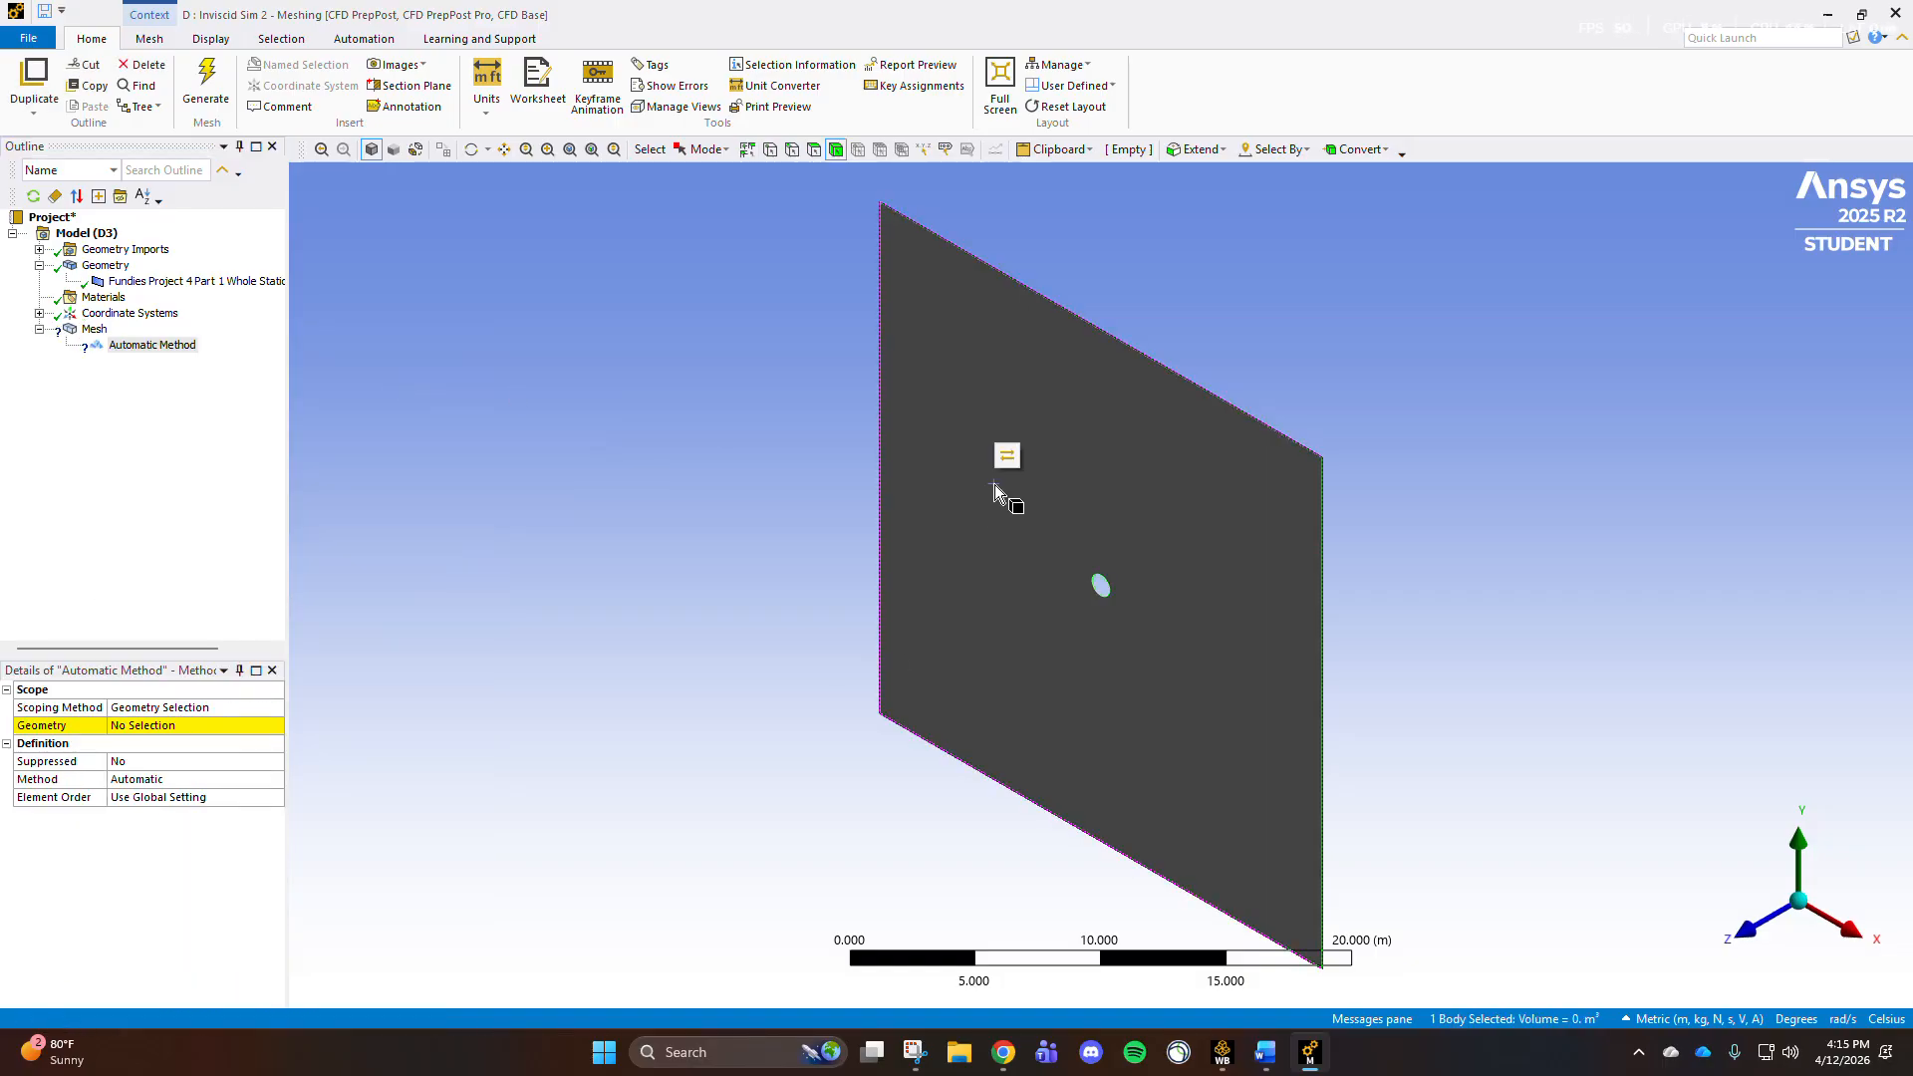
left_click(157, 725)
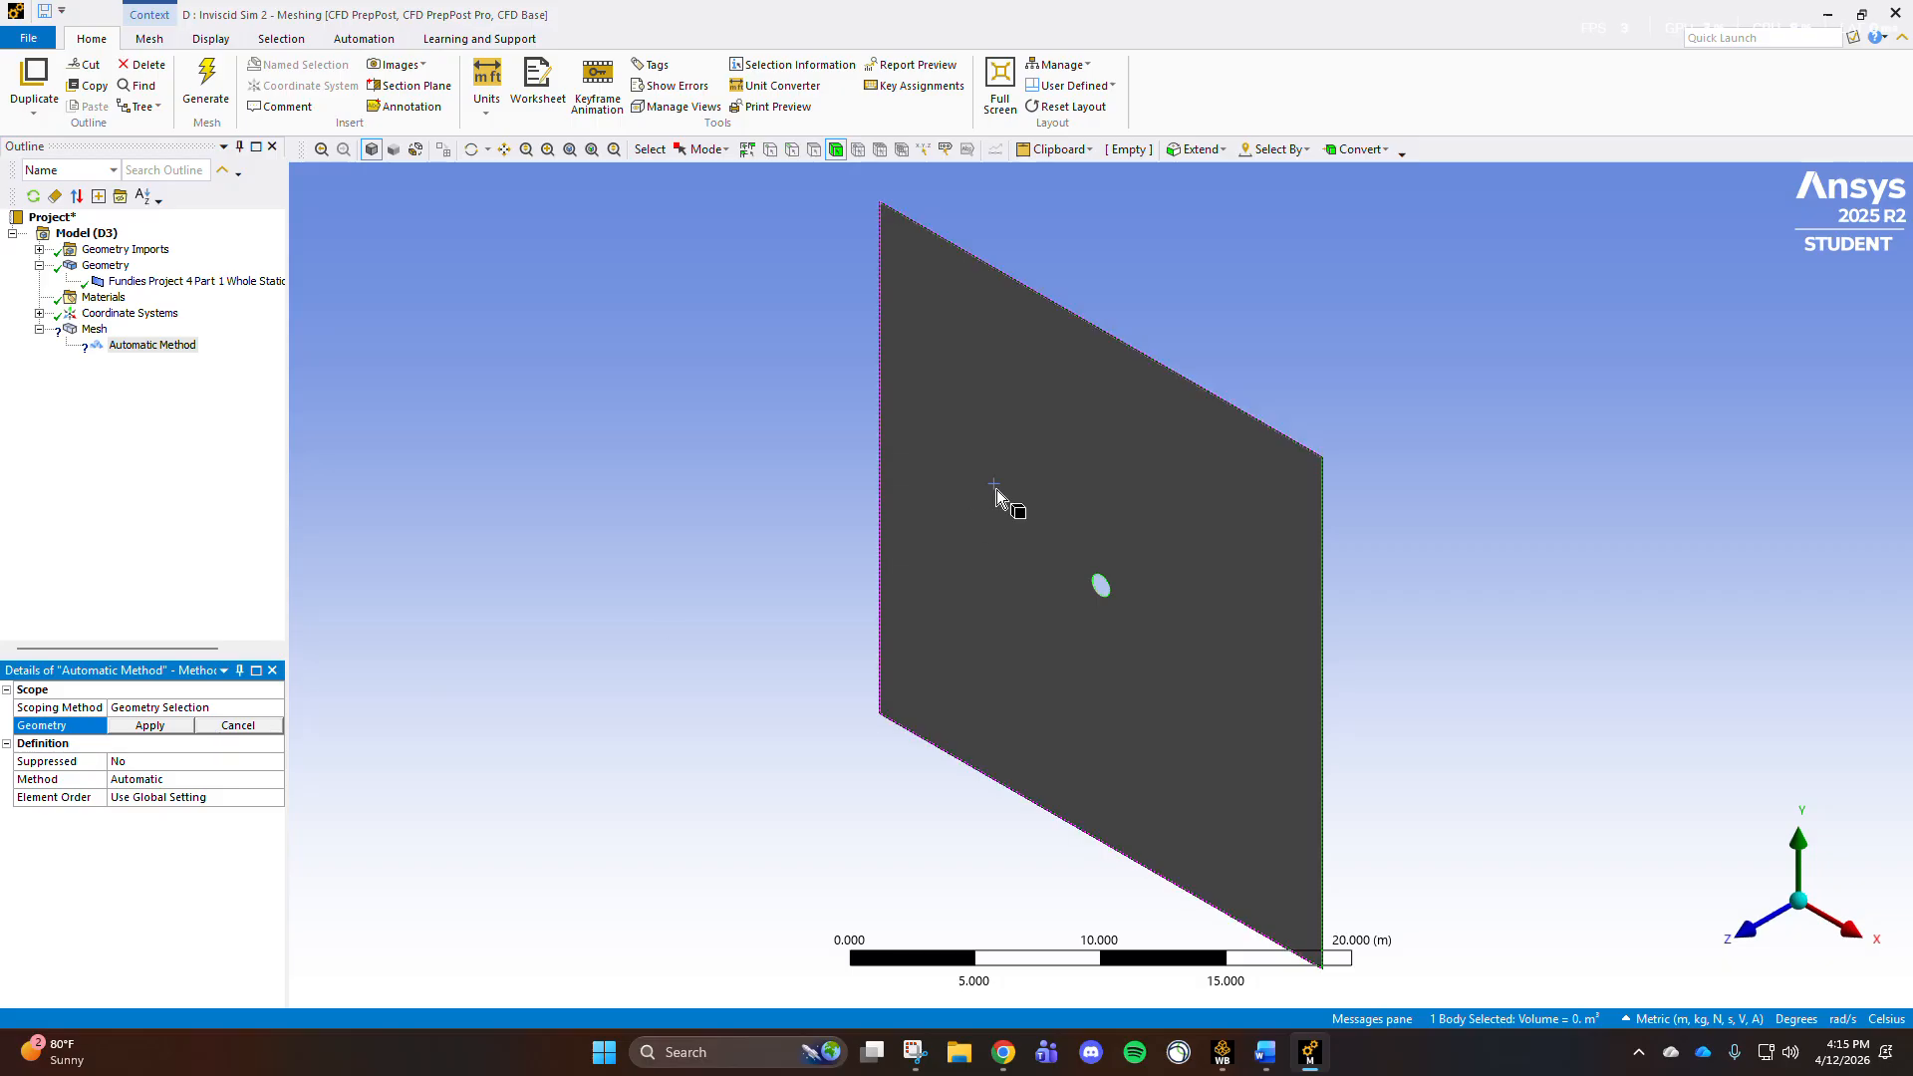
left_click(159, 727)
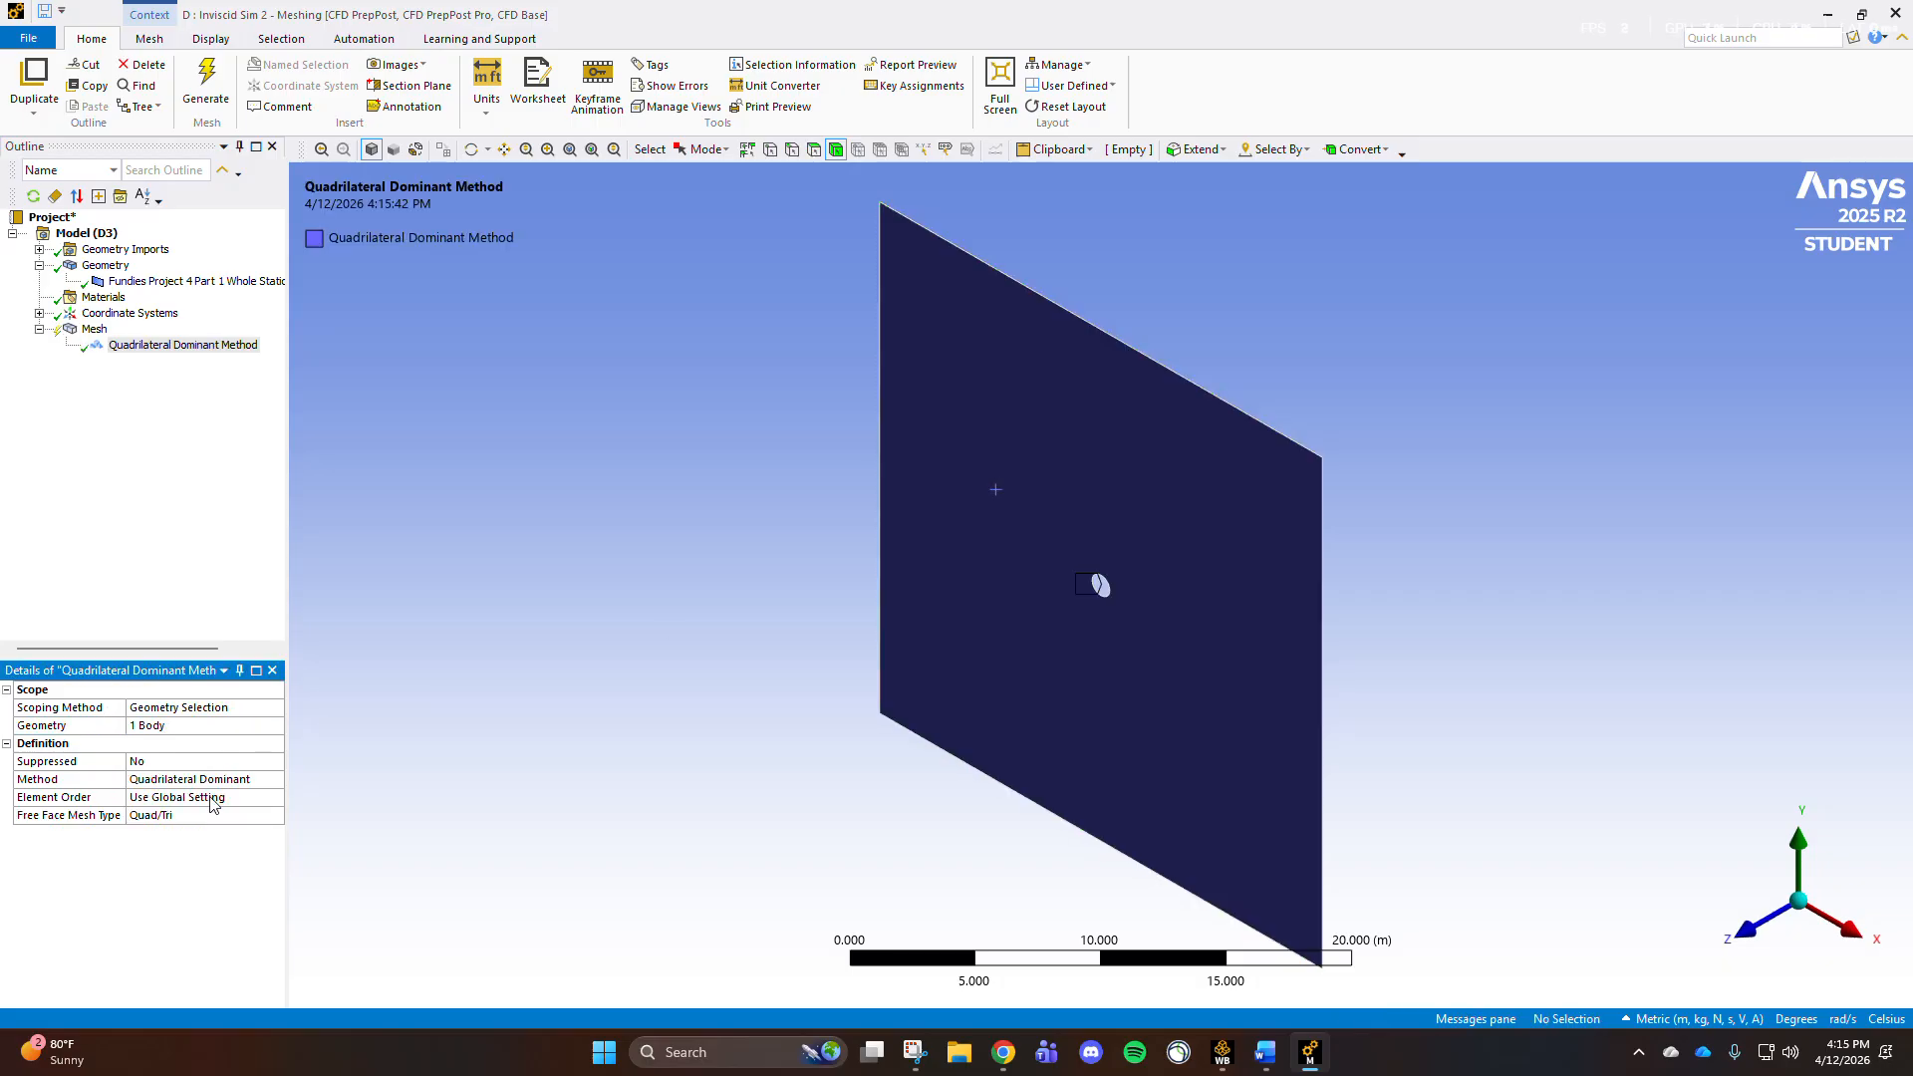
left_click(239, 783)
left_click(170, 815)
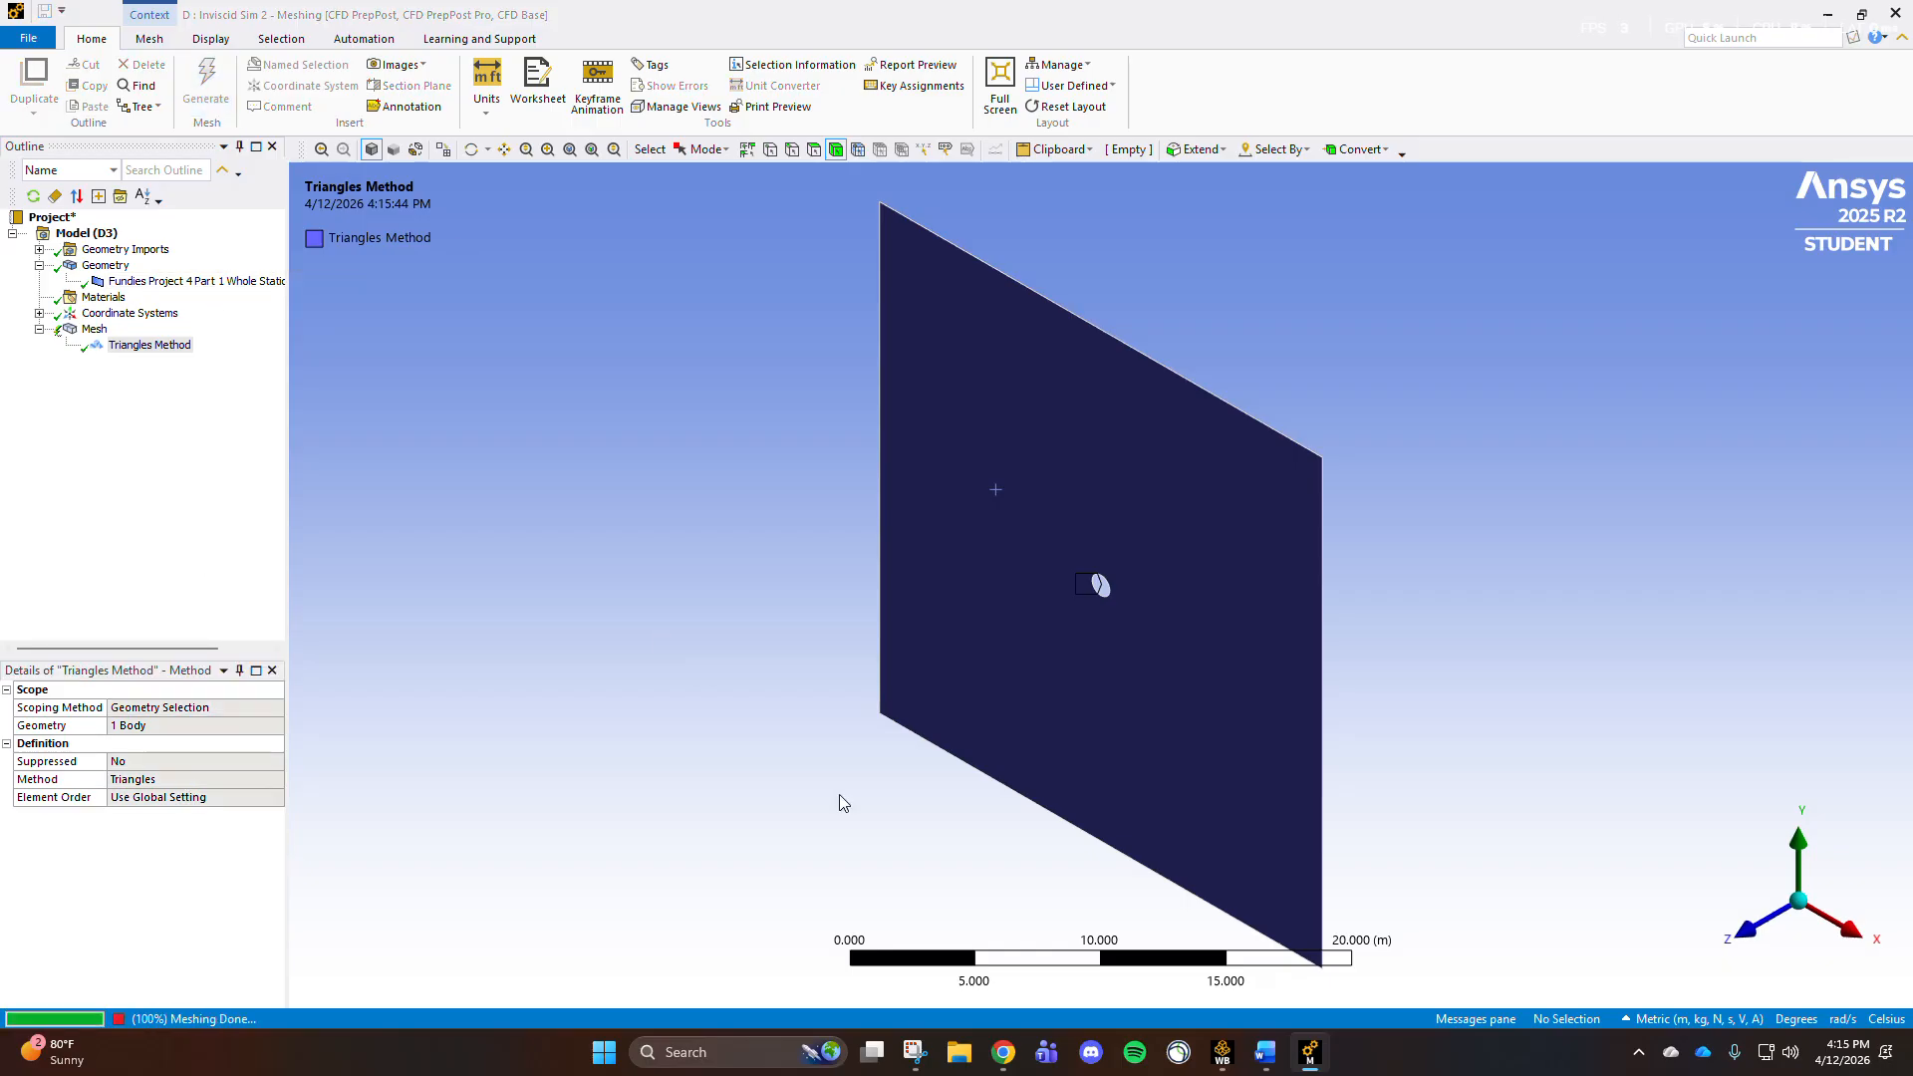
left_click(1751, 940)
Step: Insert a mesh sizing and scope it to the circular hole's edge
left_click(99, 327)
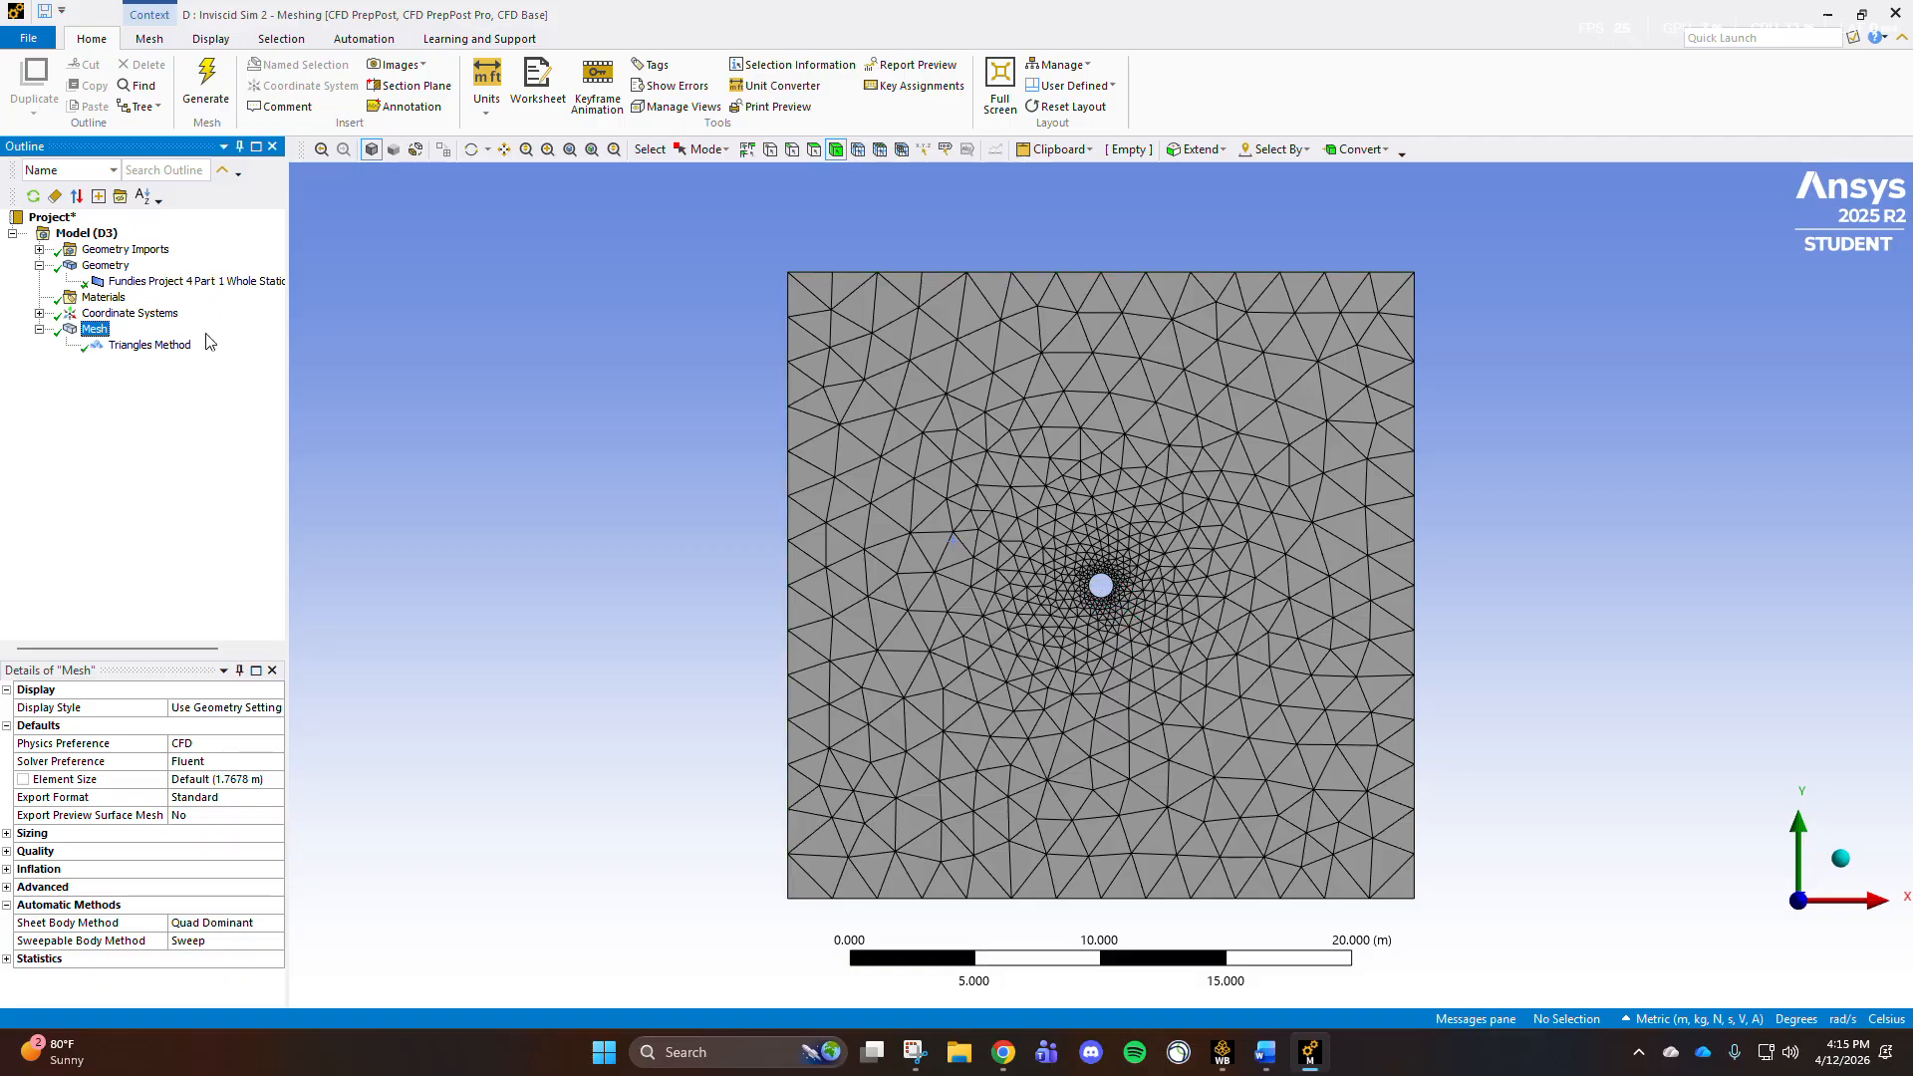
right_click(96, 335)
mouse_move(230, 348)
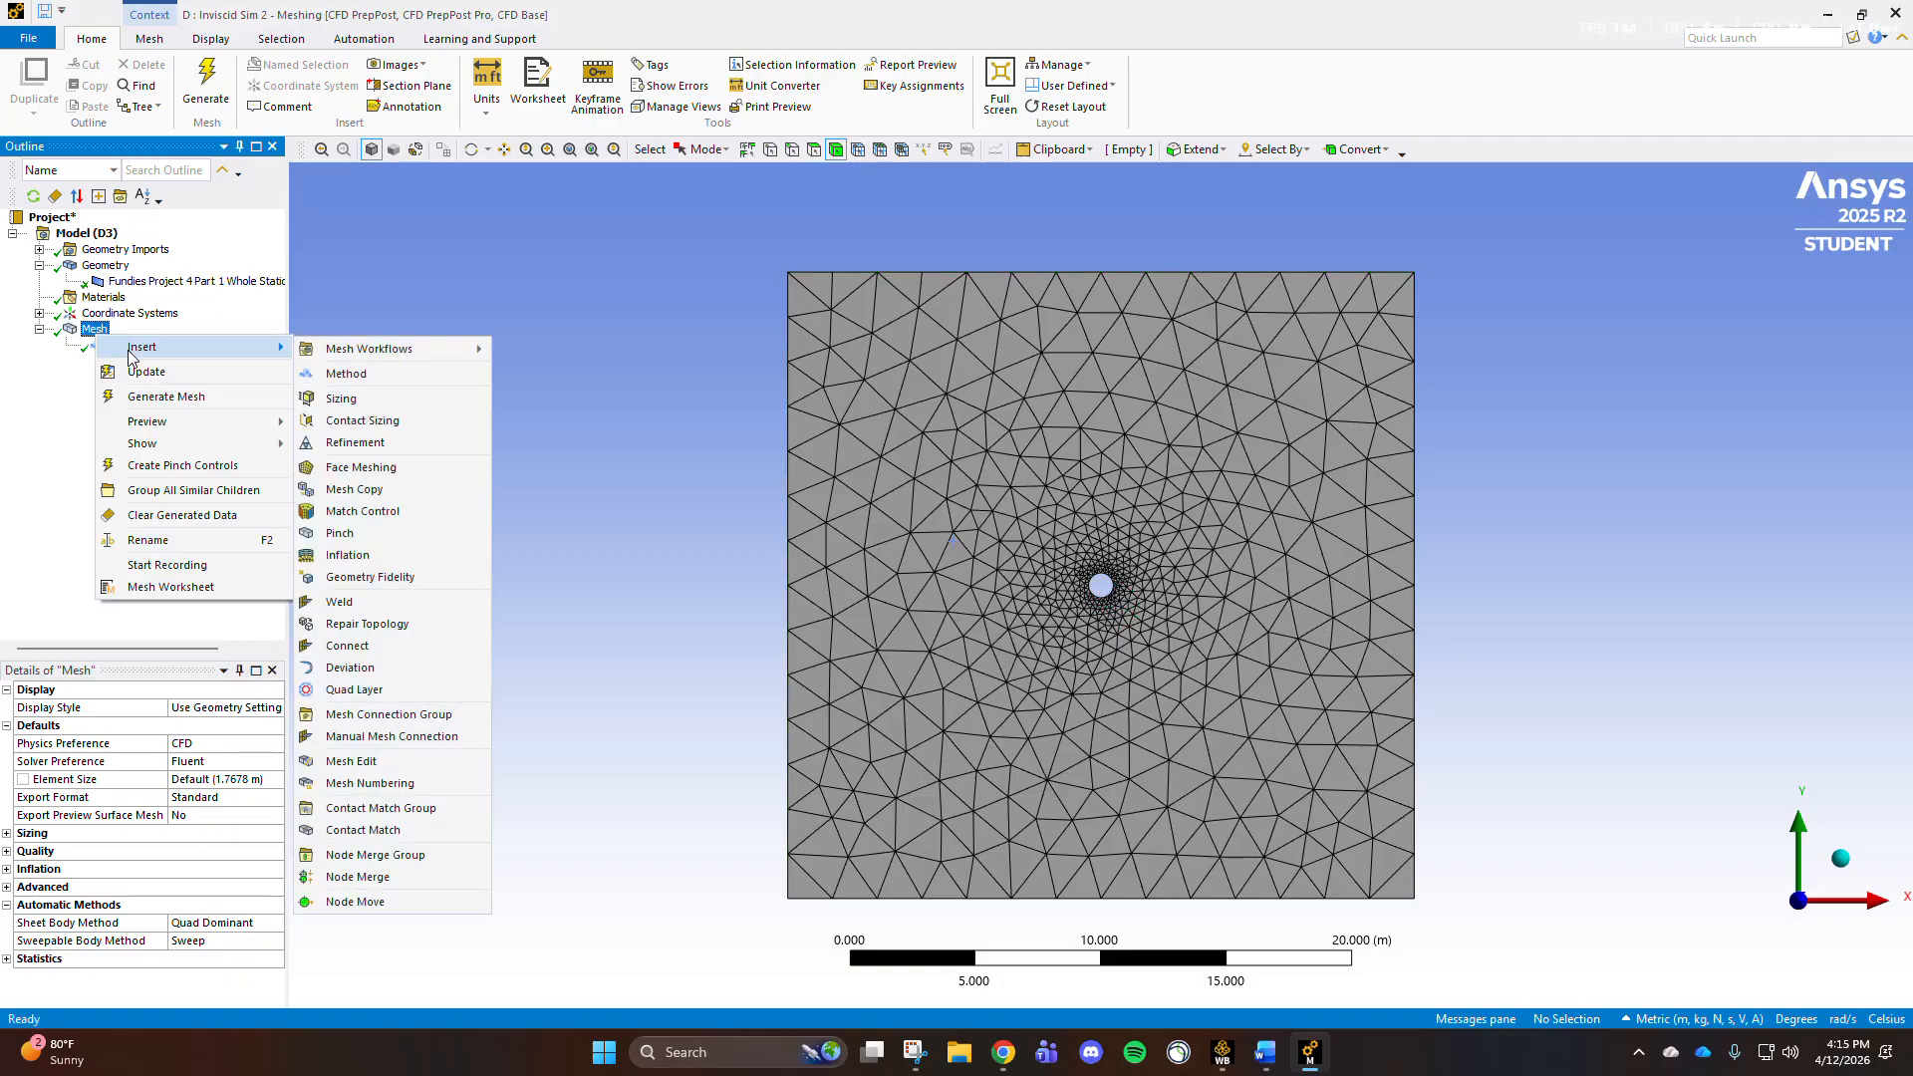
left_click(403, 414)
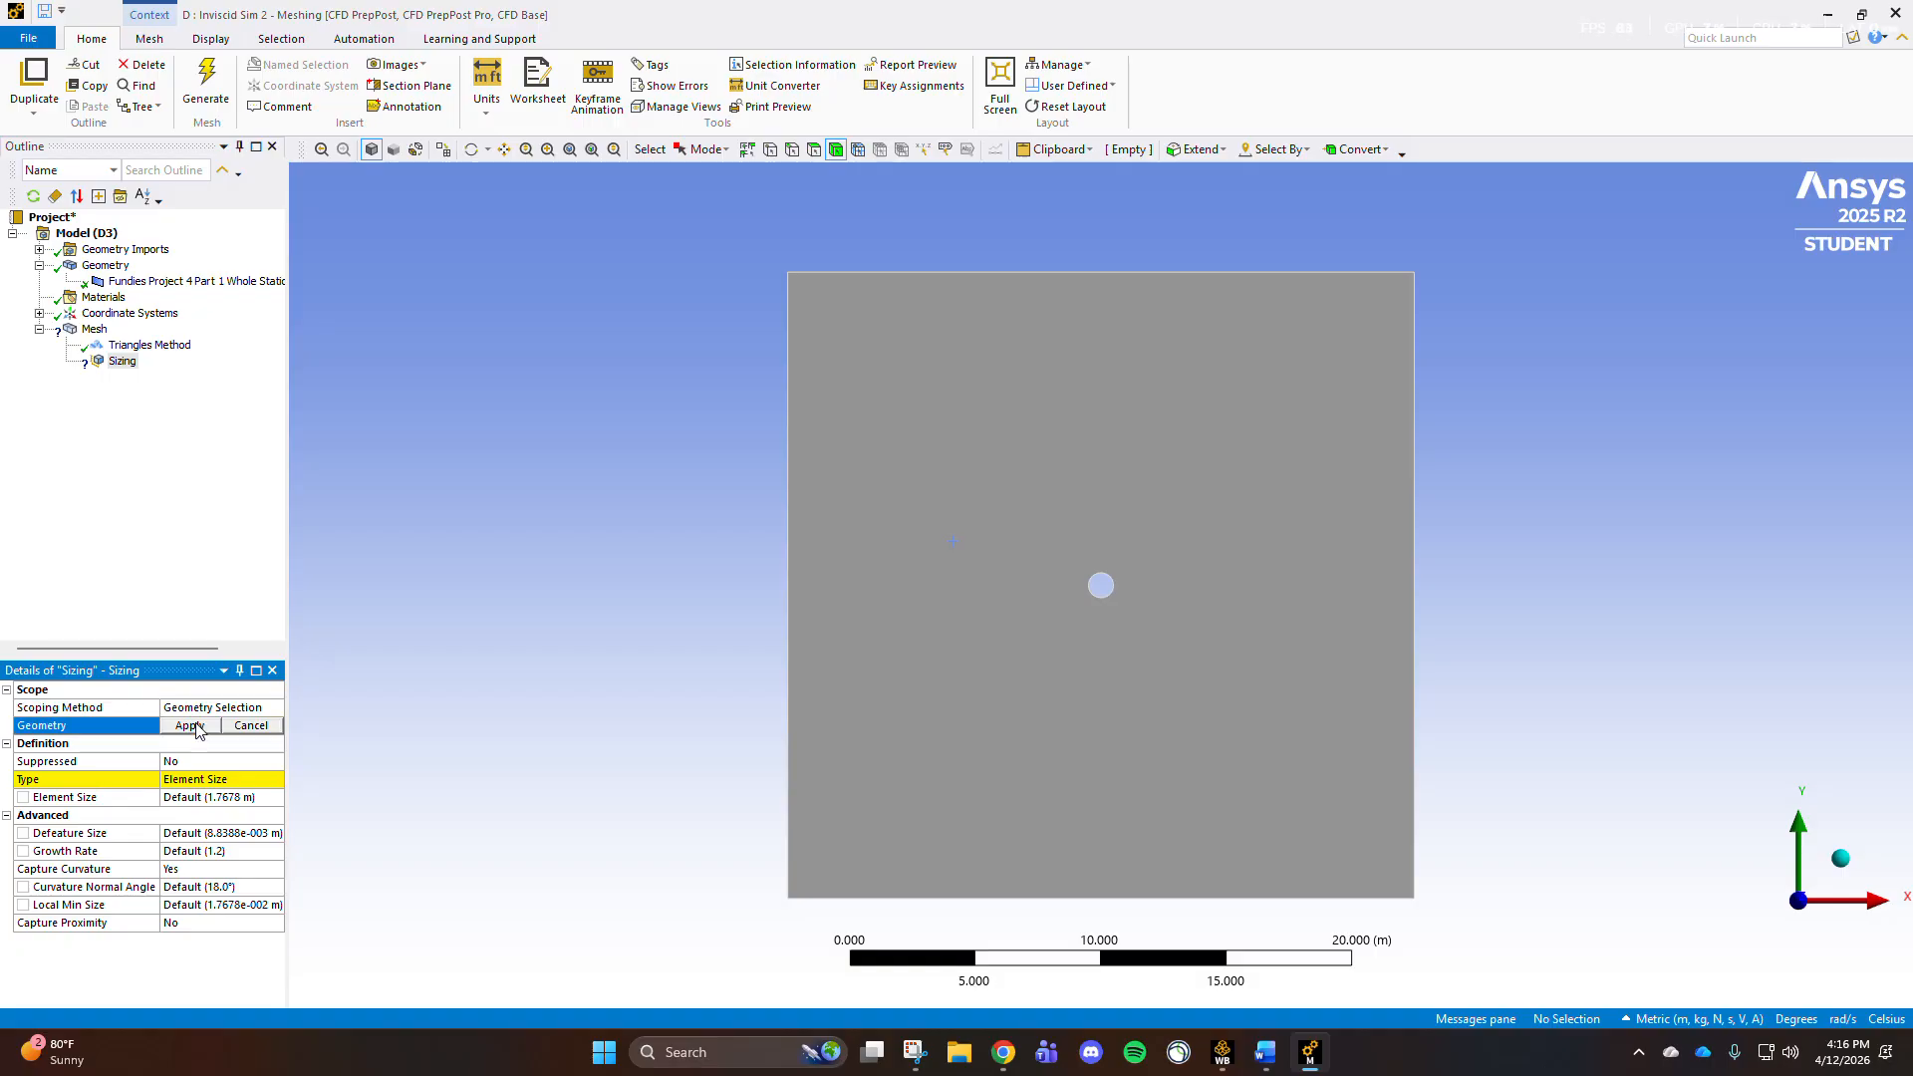
left_click(792, 149)
left_click(1112, 589)
left_click(191, 726)
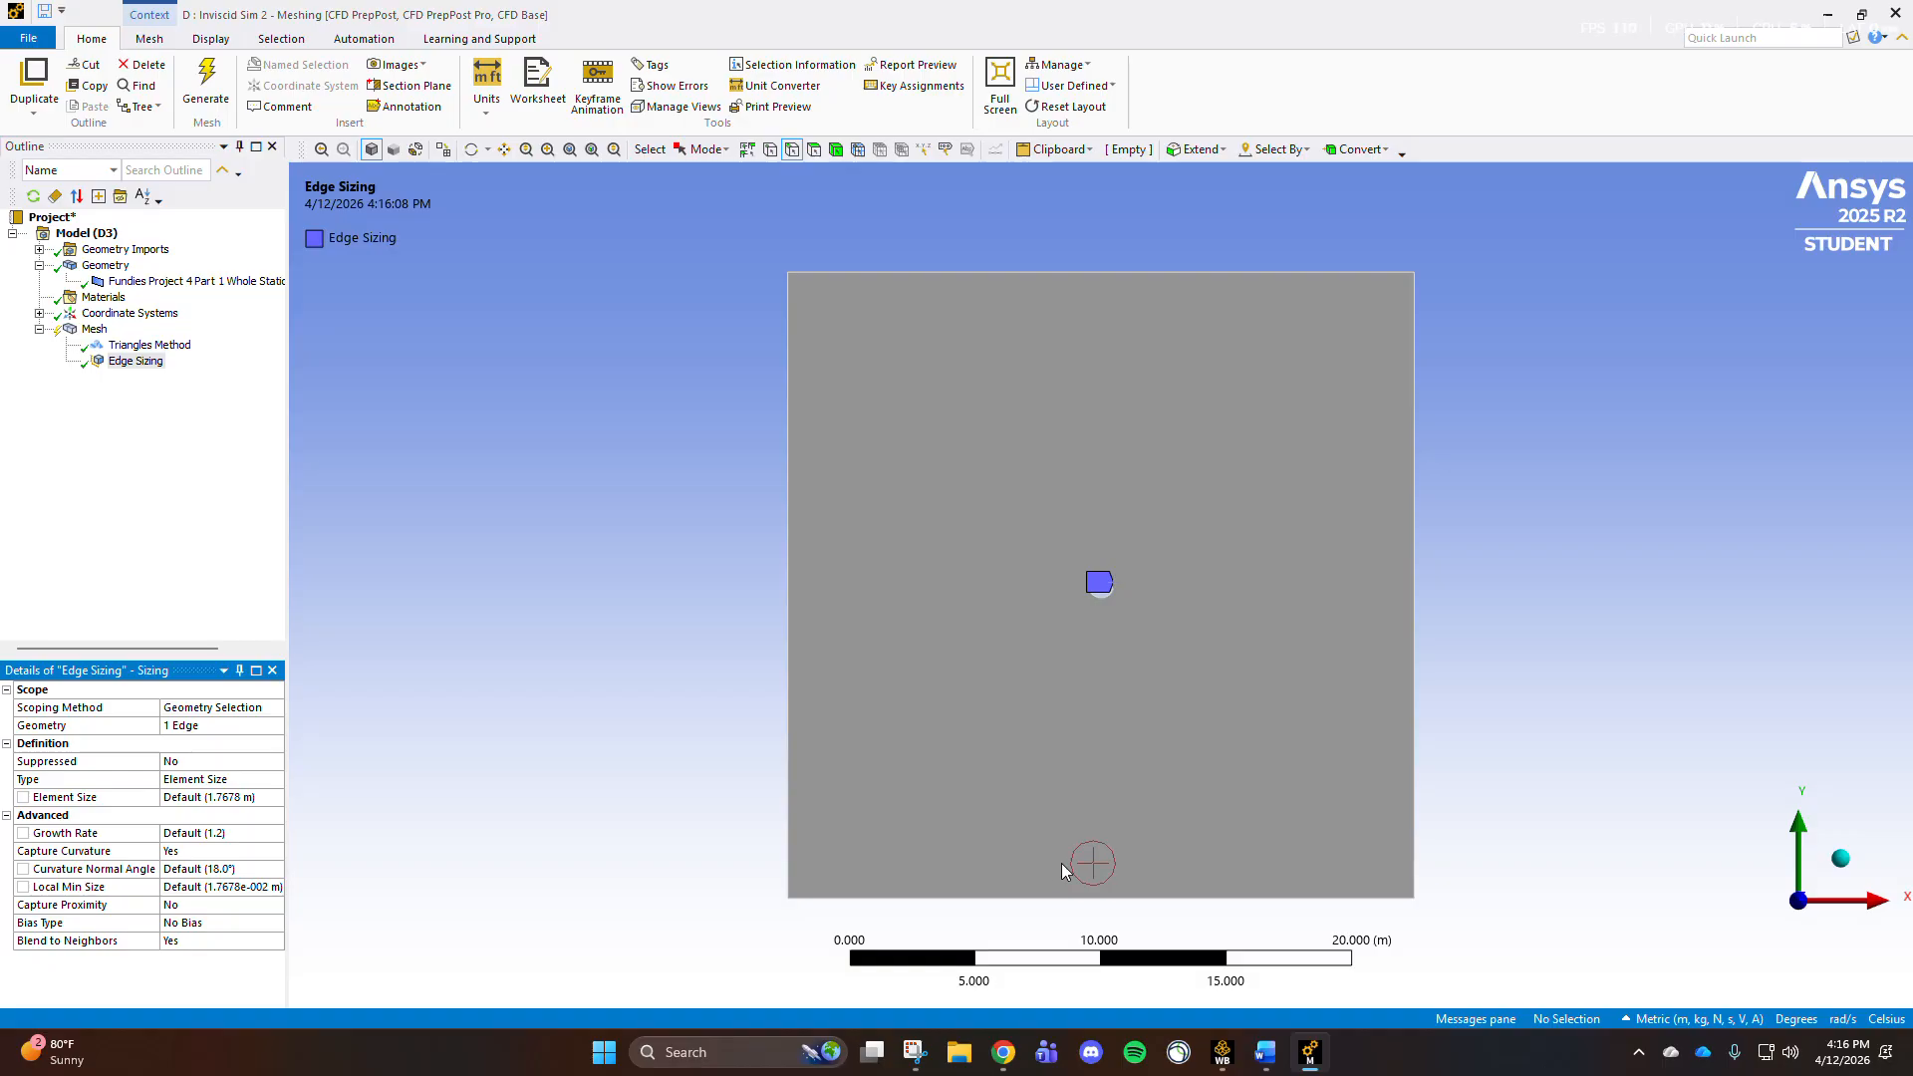
Step: Set the edge sizing type to Number of Divisions with 1200 divisions
left_click(227, 780)
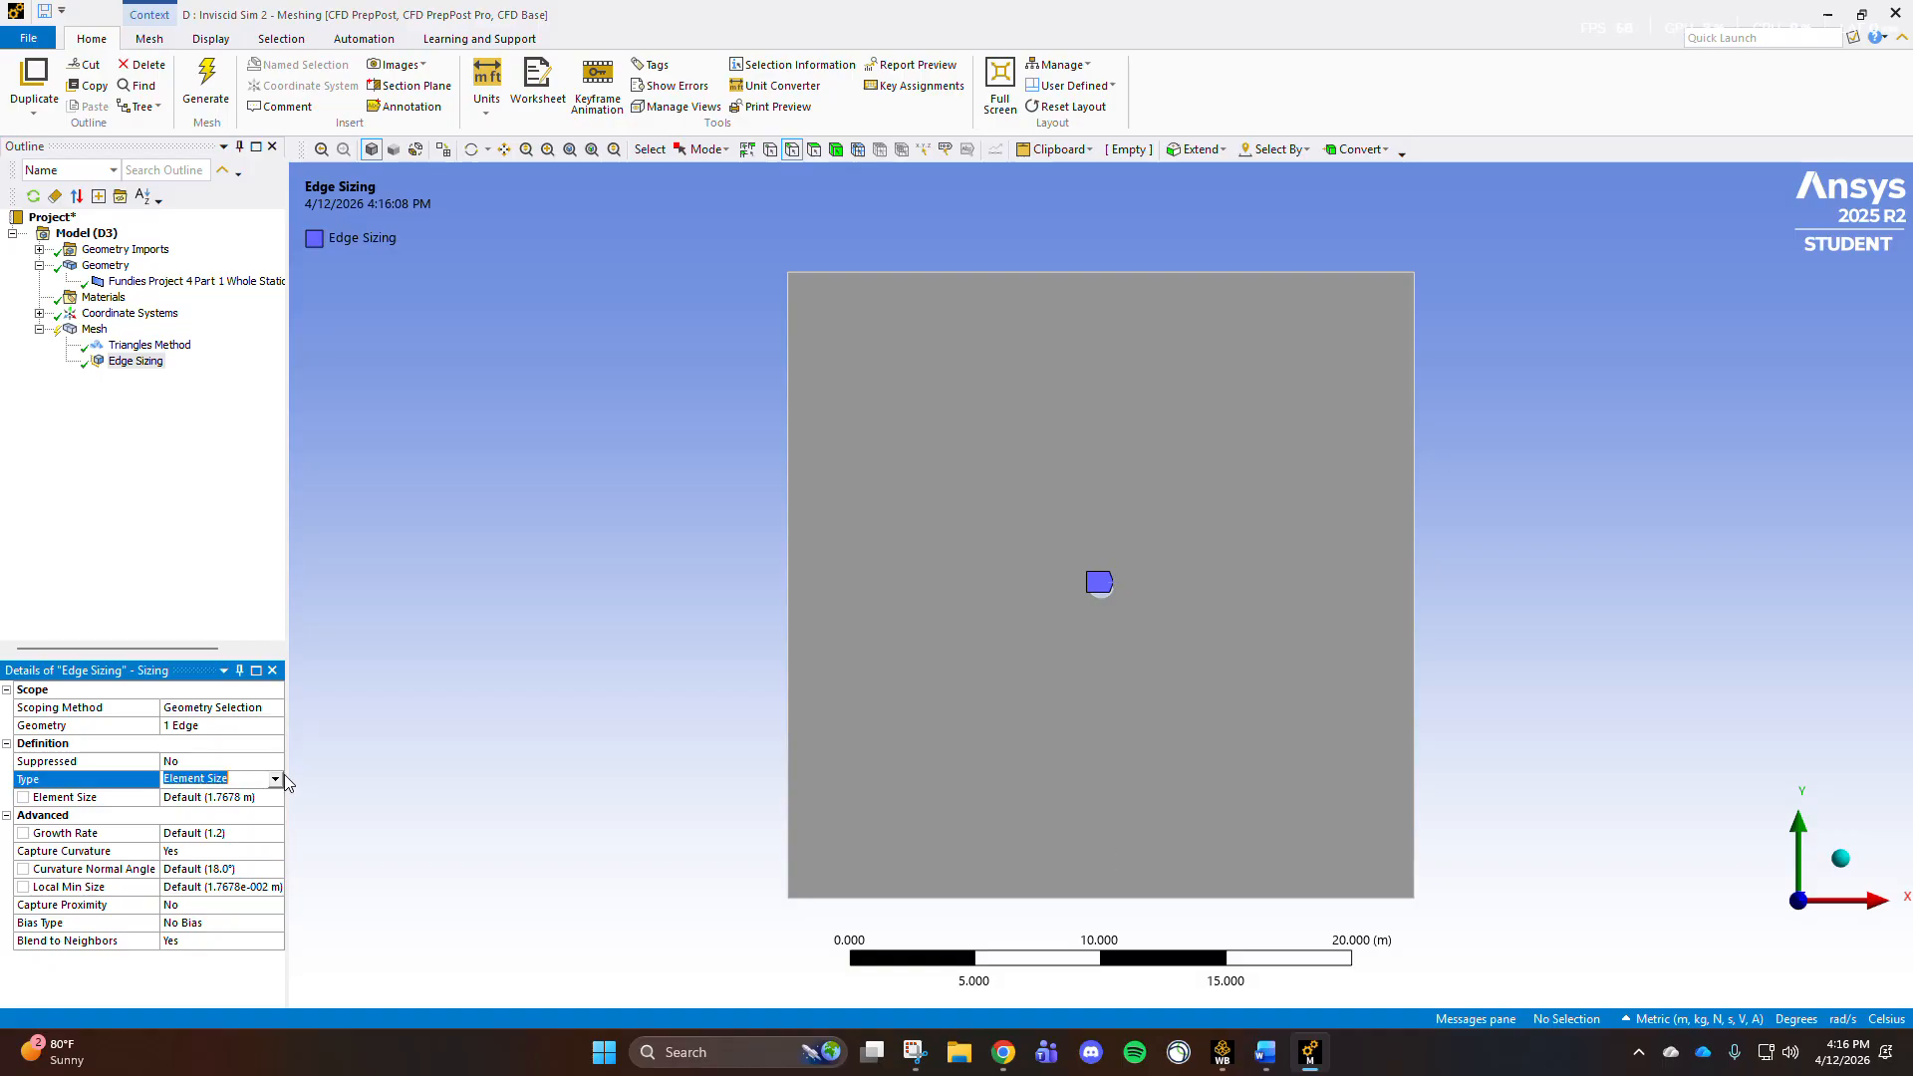
left_click(288, 780)
left_click(226, 812)
left_click(190, 797)
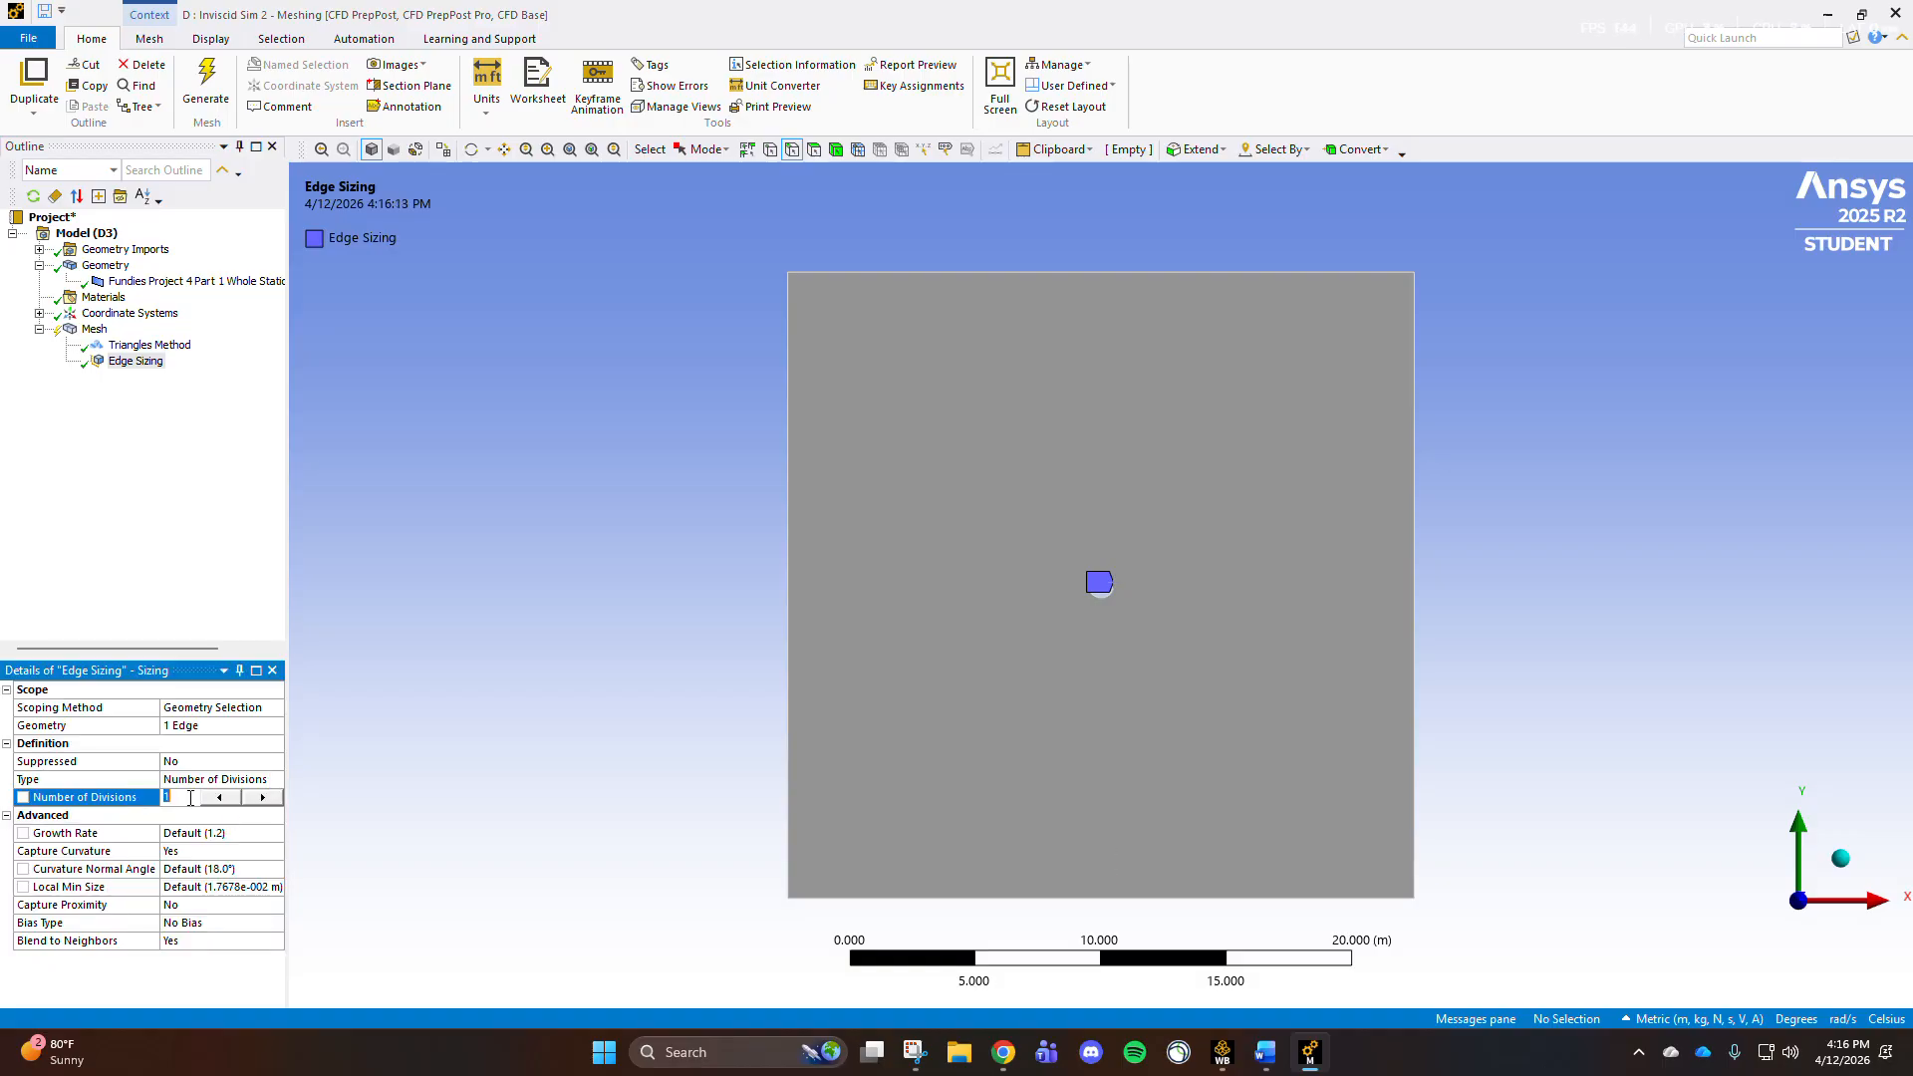
type("1200")
key("Return")
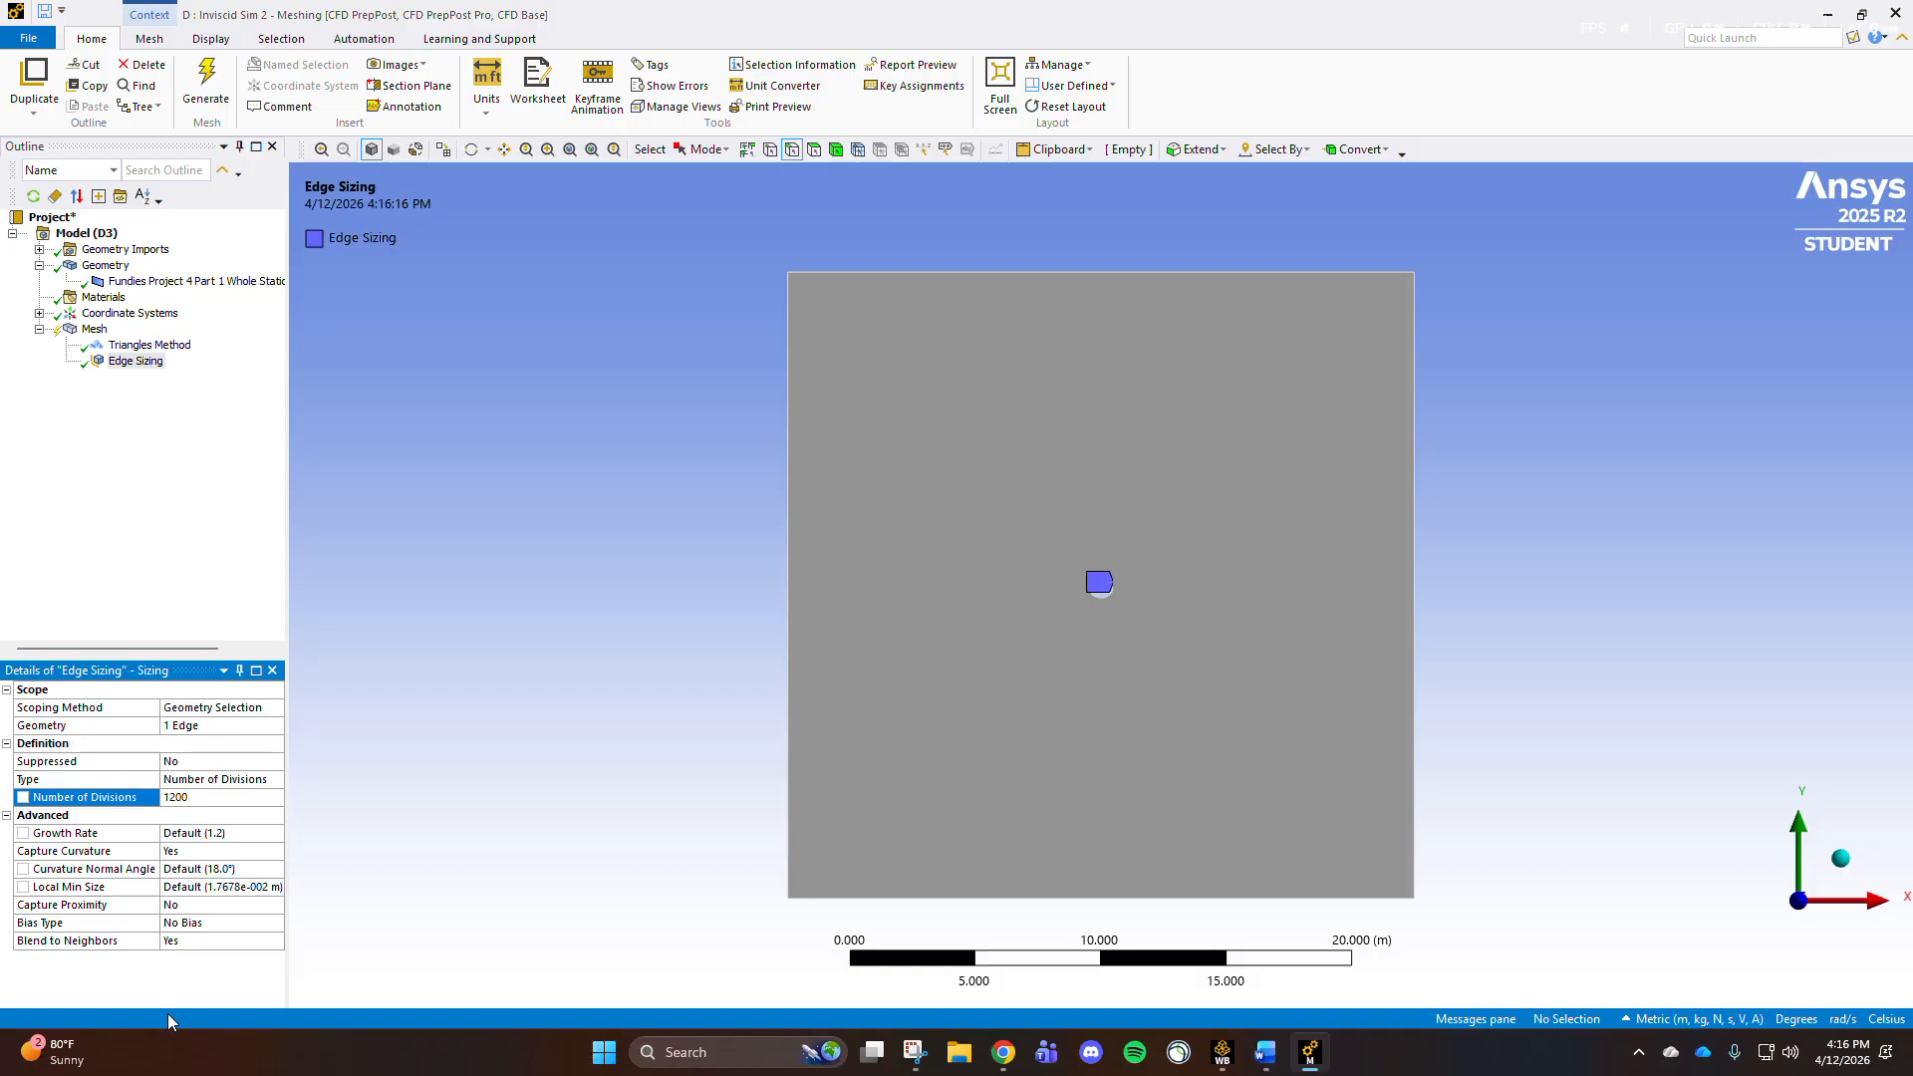
Step: Set the edge sizing's Blend to Neighbors and Capture Curvature to No, and its Behavior to Hard
left_click(249, 939)
left_click(276, 941)
left_click(224, 964)
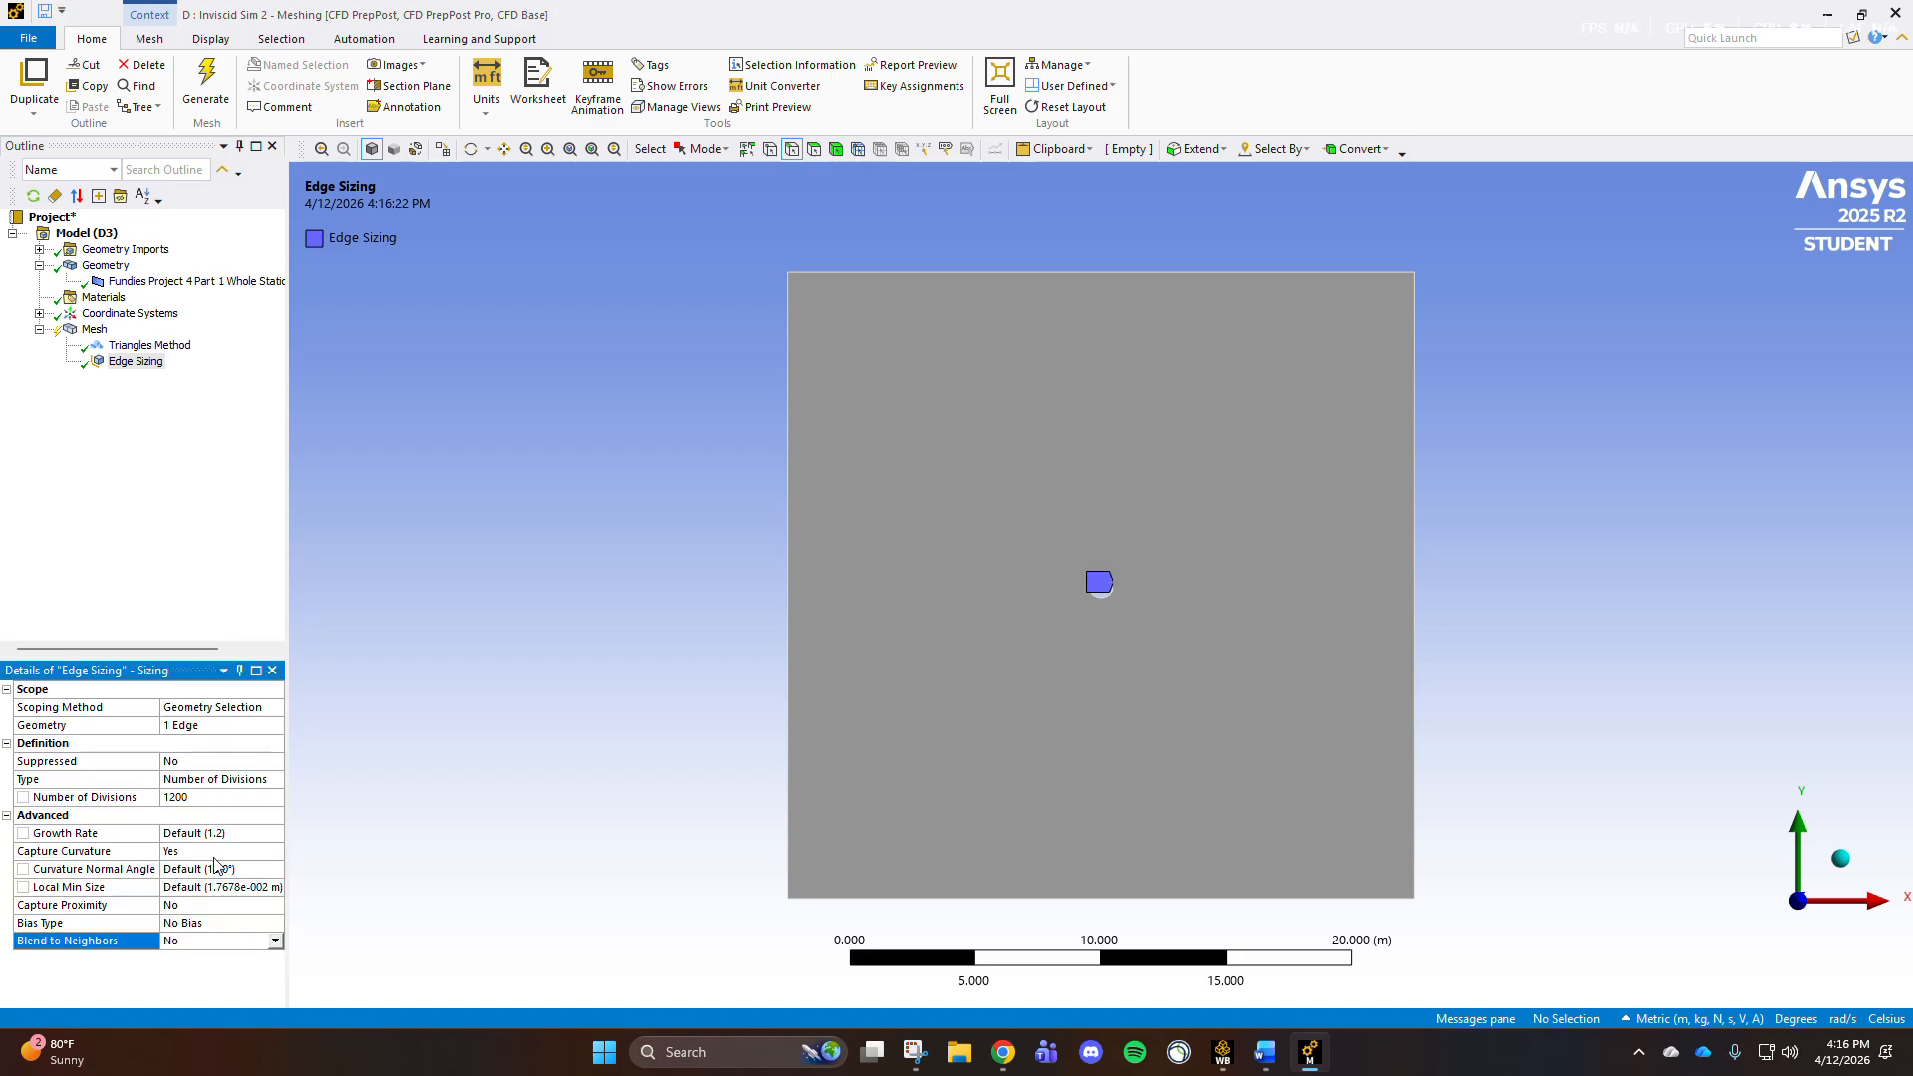
left_click(235, 851)
left_click(236, 851)
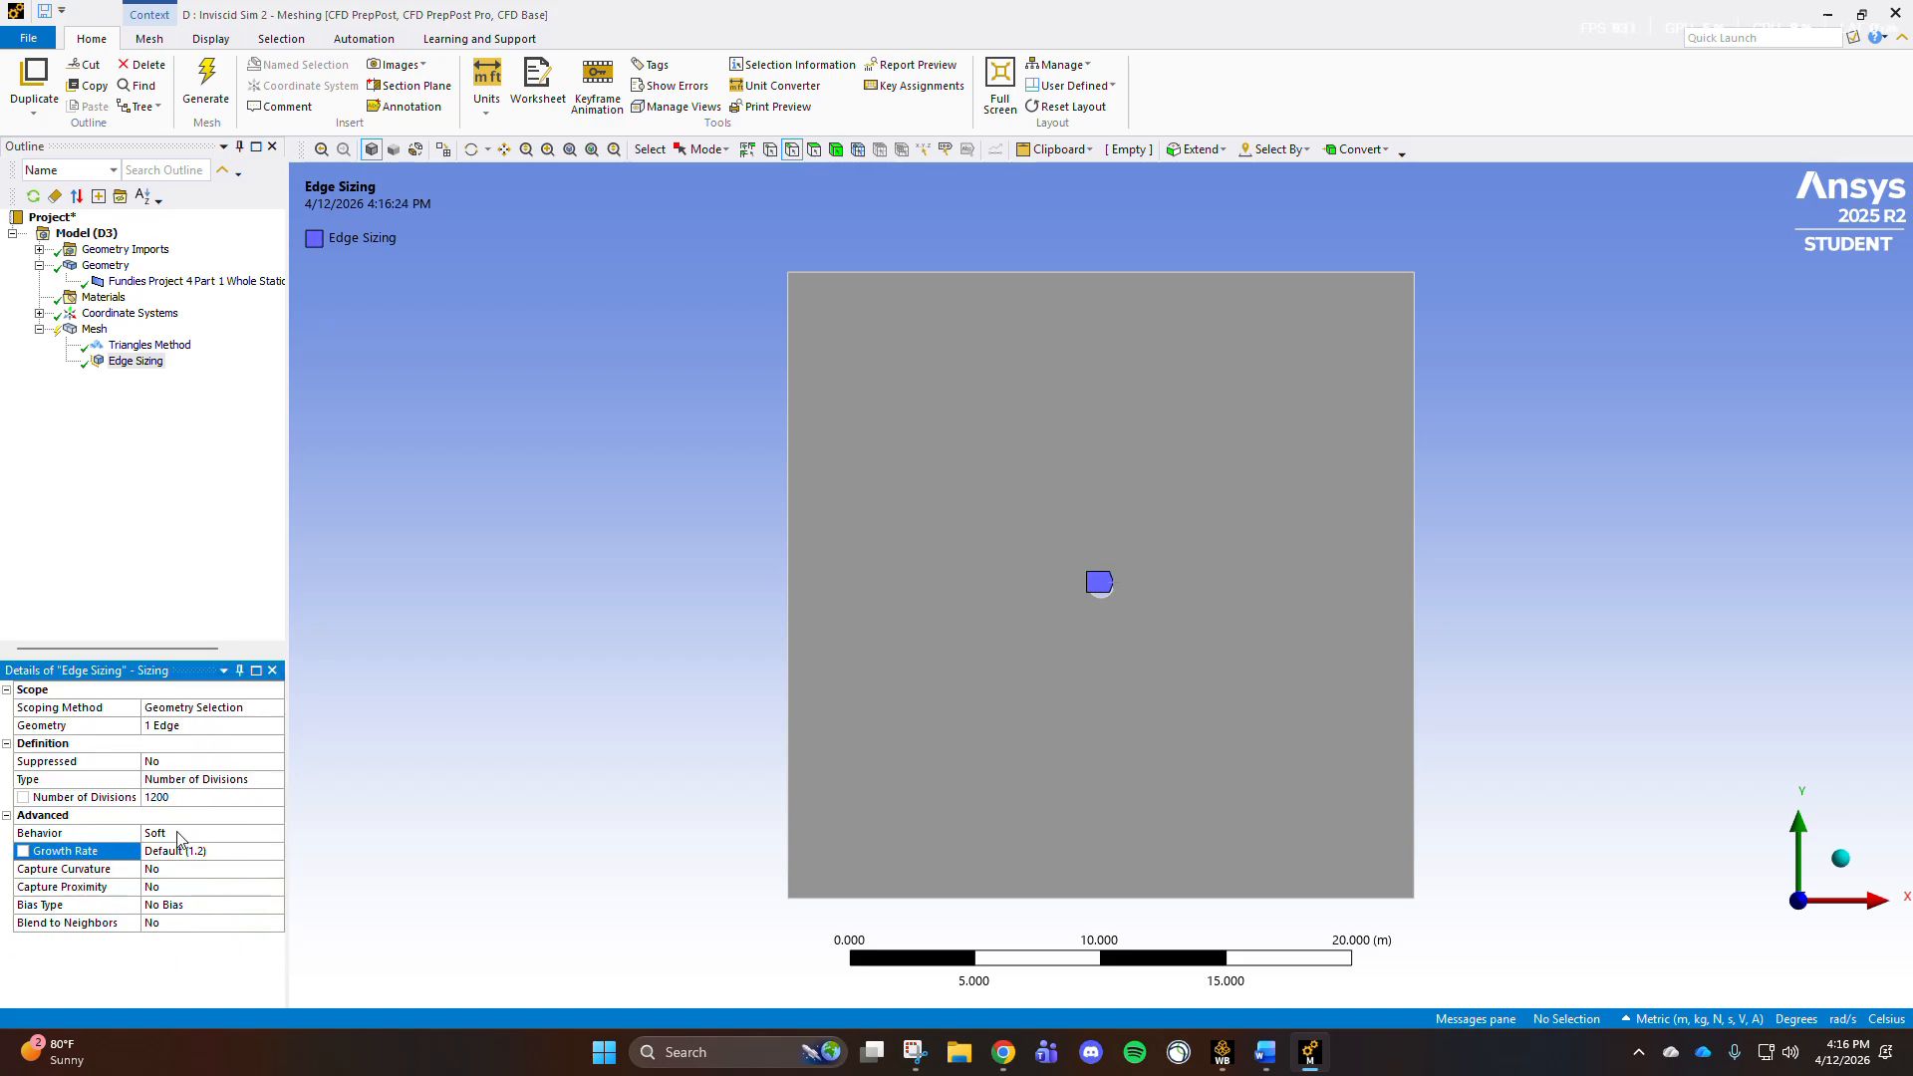
left_click(180, 834)
left_click(174, 868)
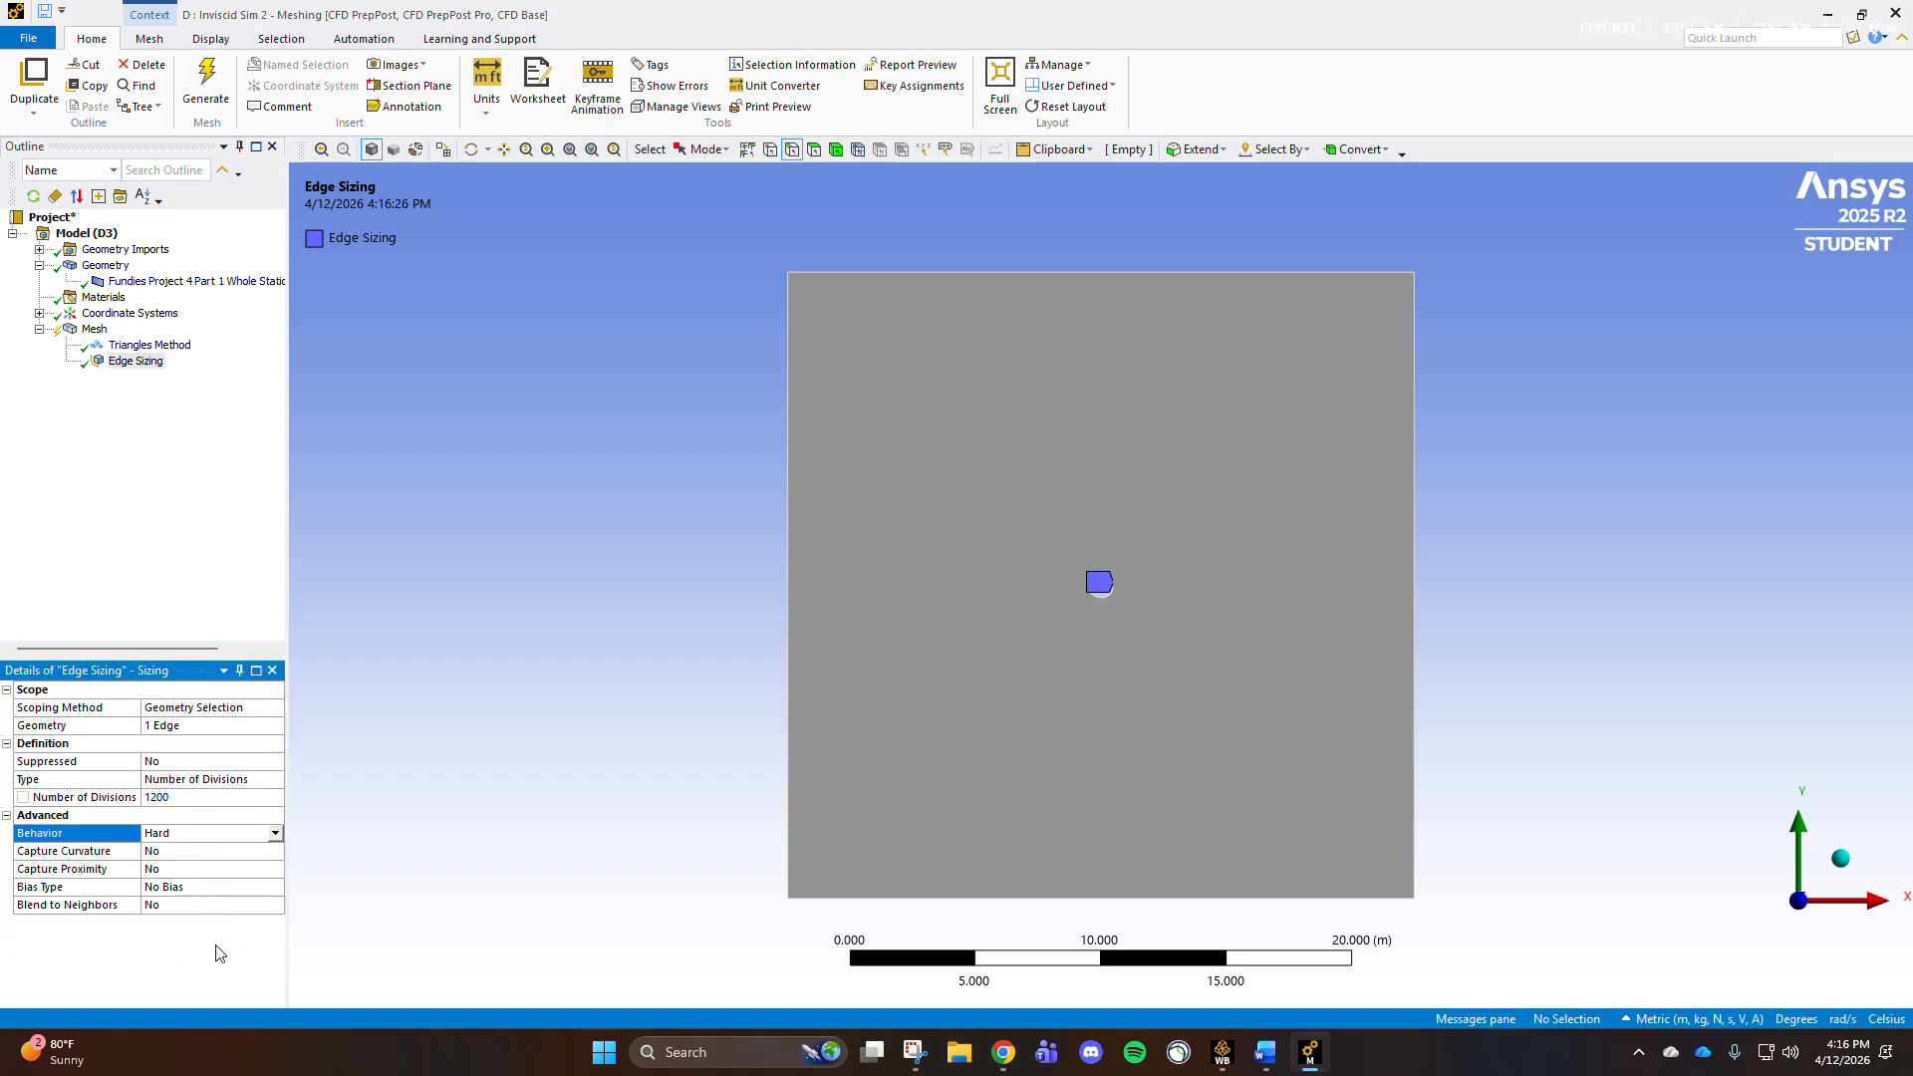
Step: Set the global mesh Defeature Size to 1e-5 m in the mesh's sizing settings
left_click(95, 332)
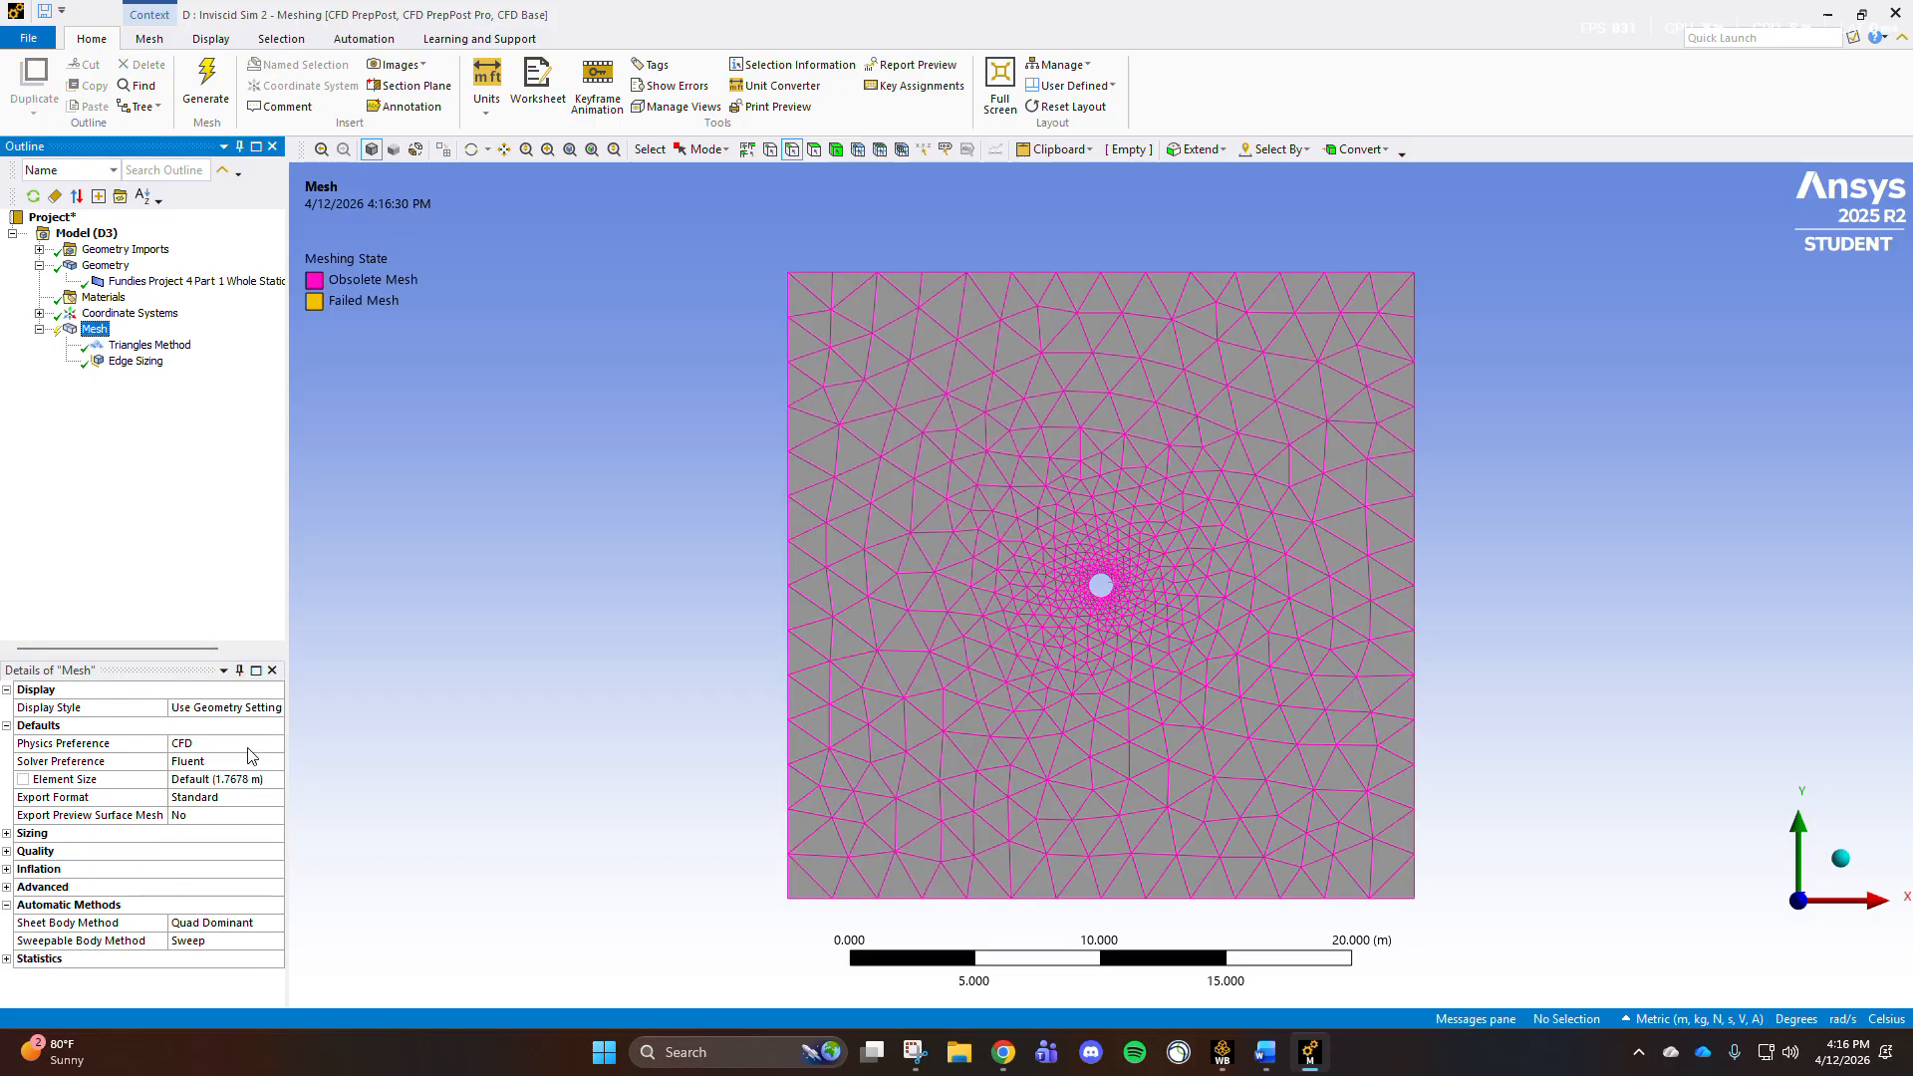
double_click(20, 833)
scroll(225, 900, "down", 2)
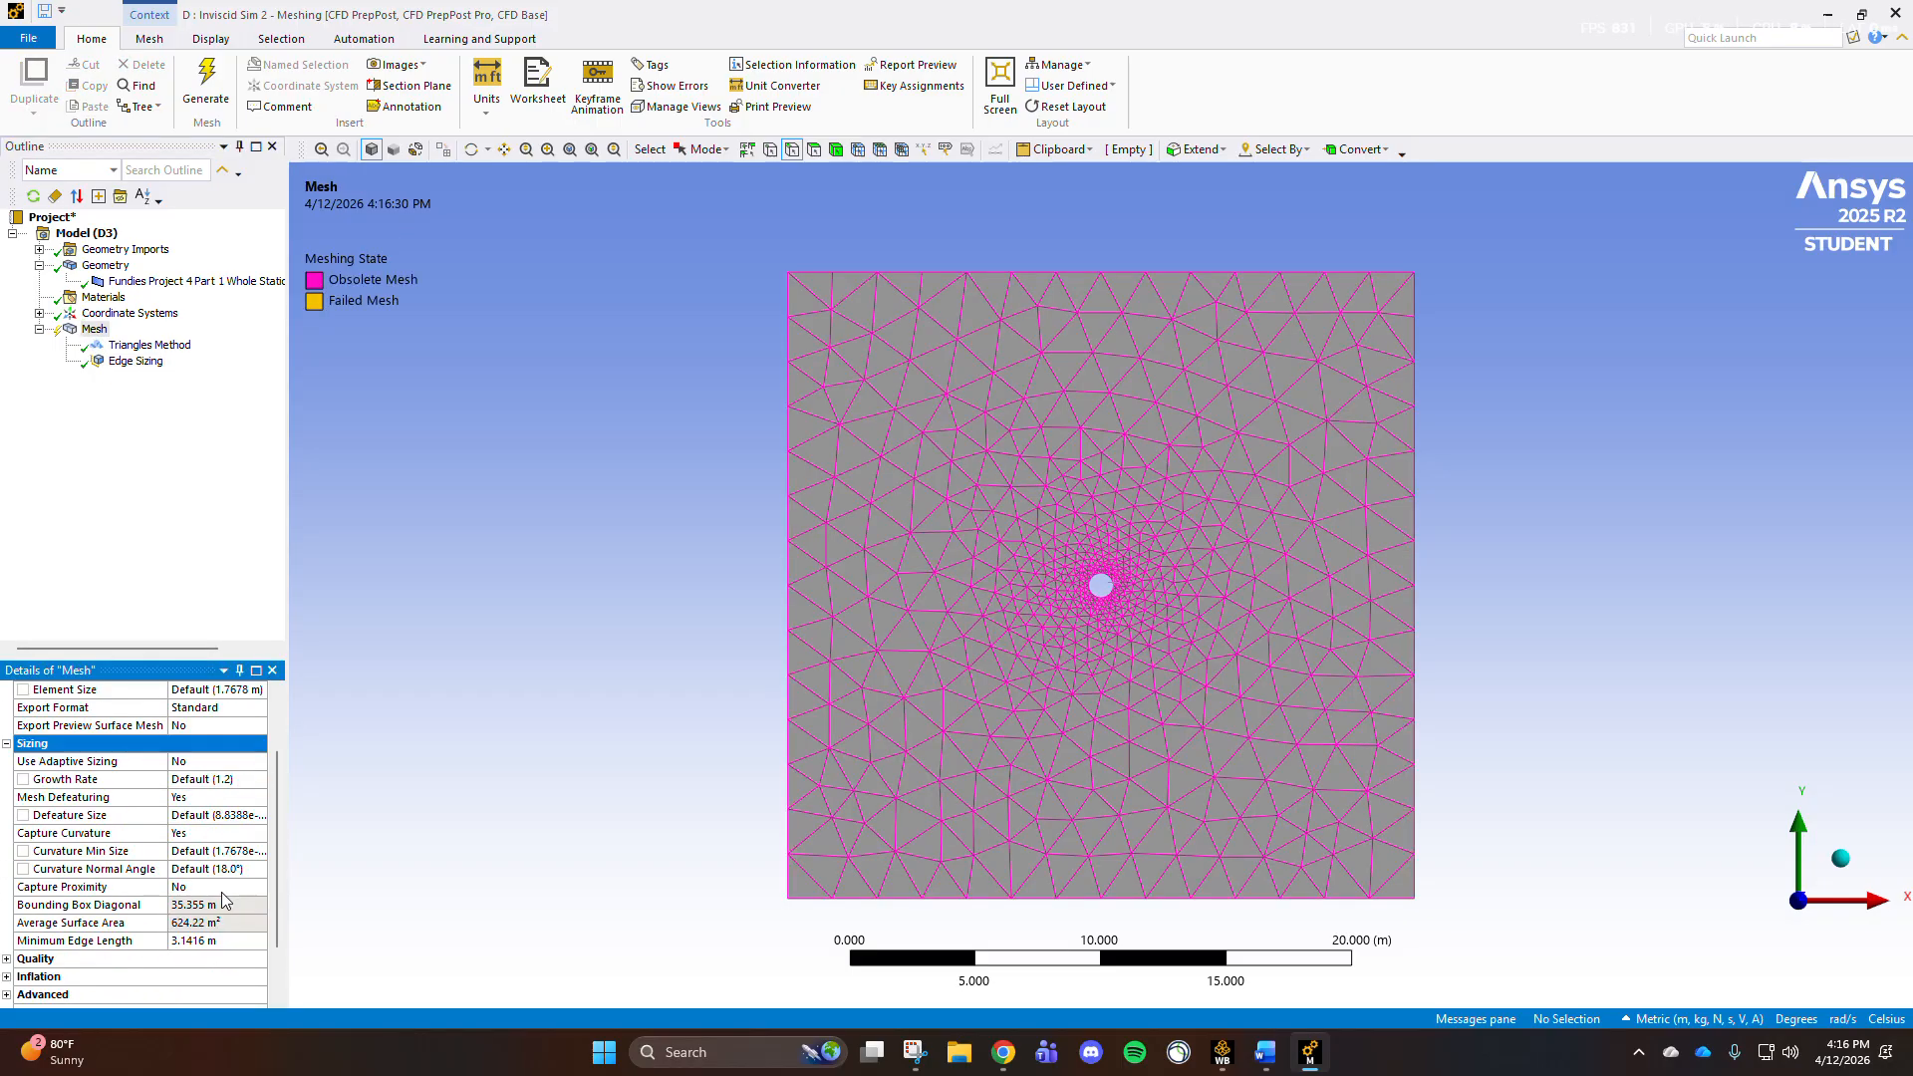
left_click(221, 816)
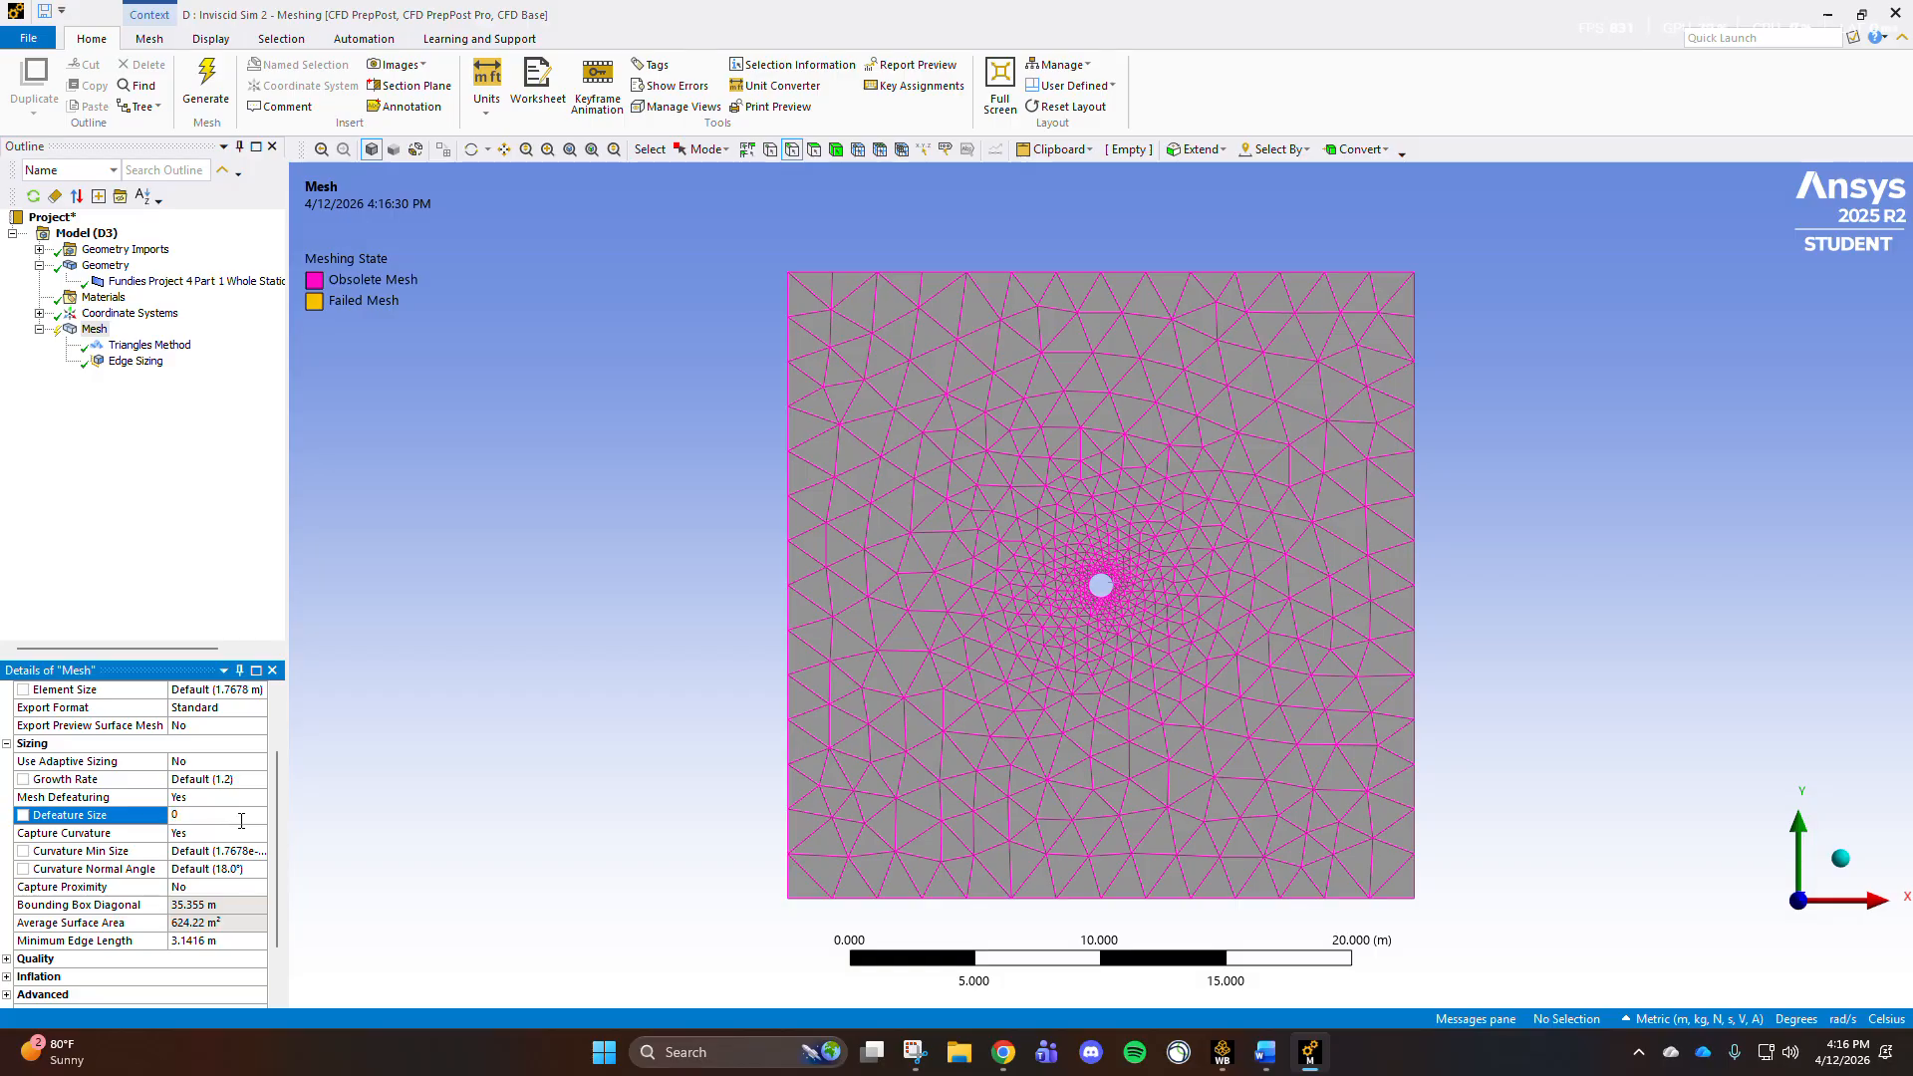
left_click(359, 843)
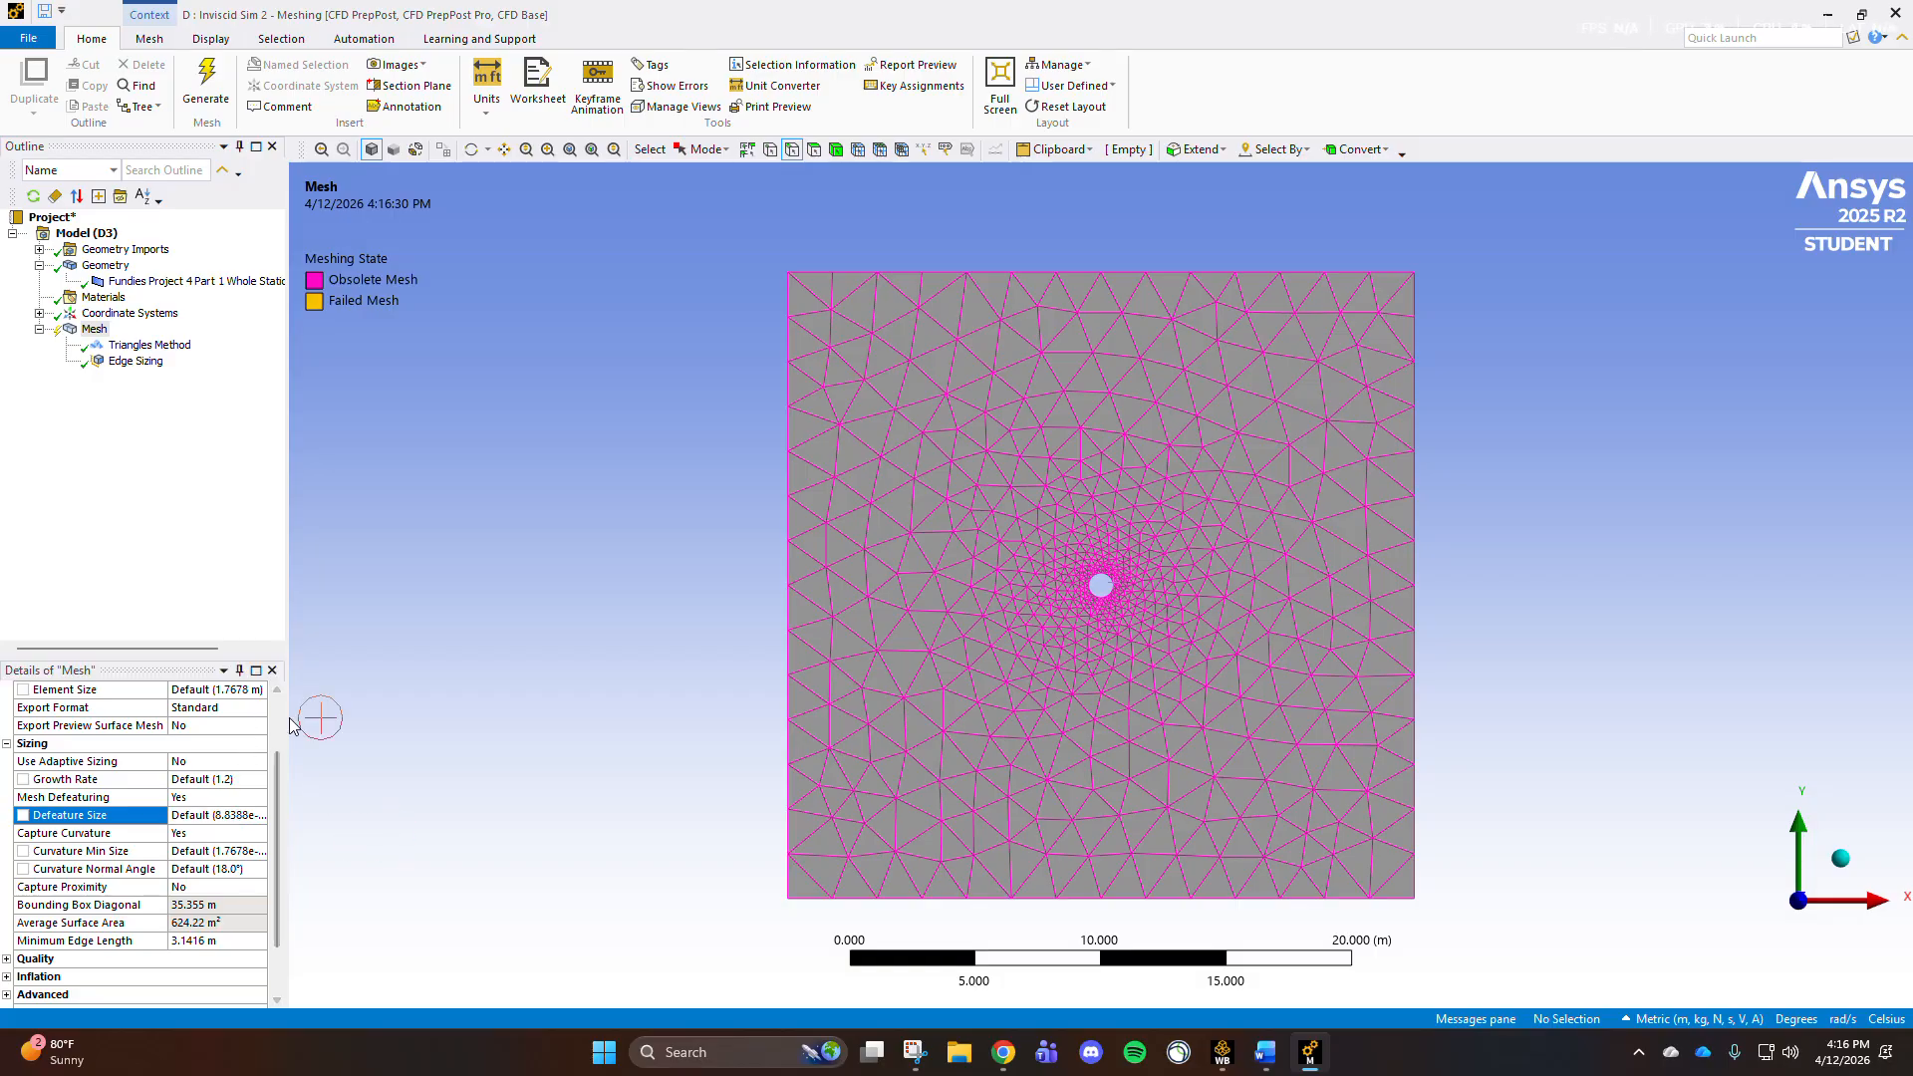
scroll(285, 729, "up", 2)
left_click_drag(285, 728, 345, 728)
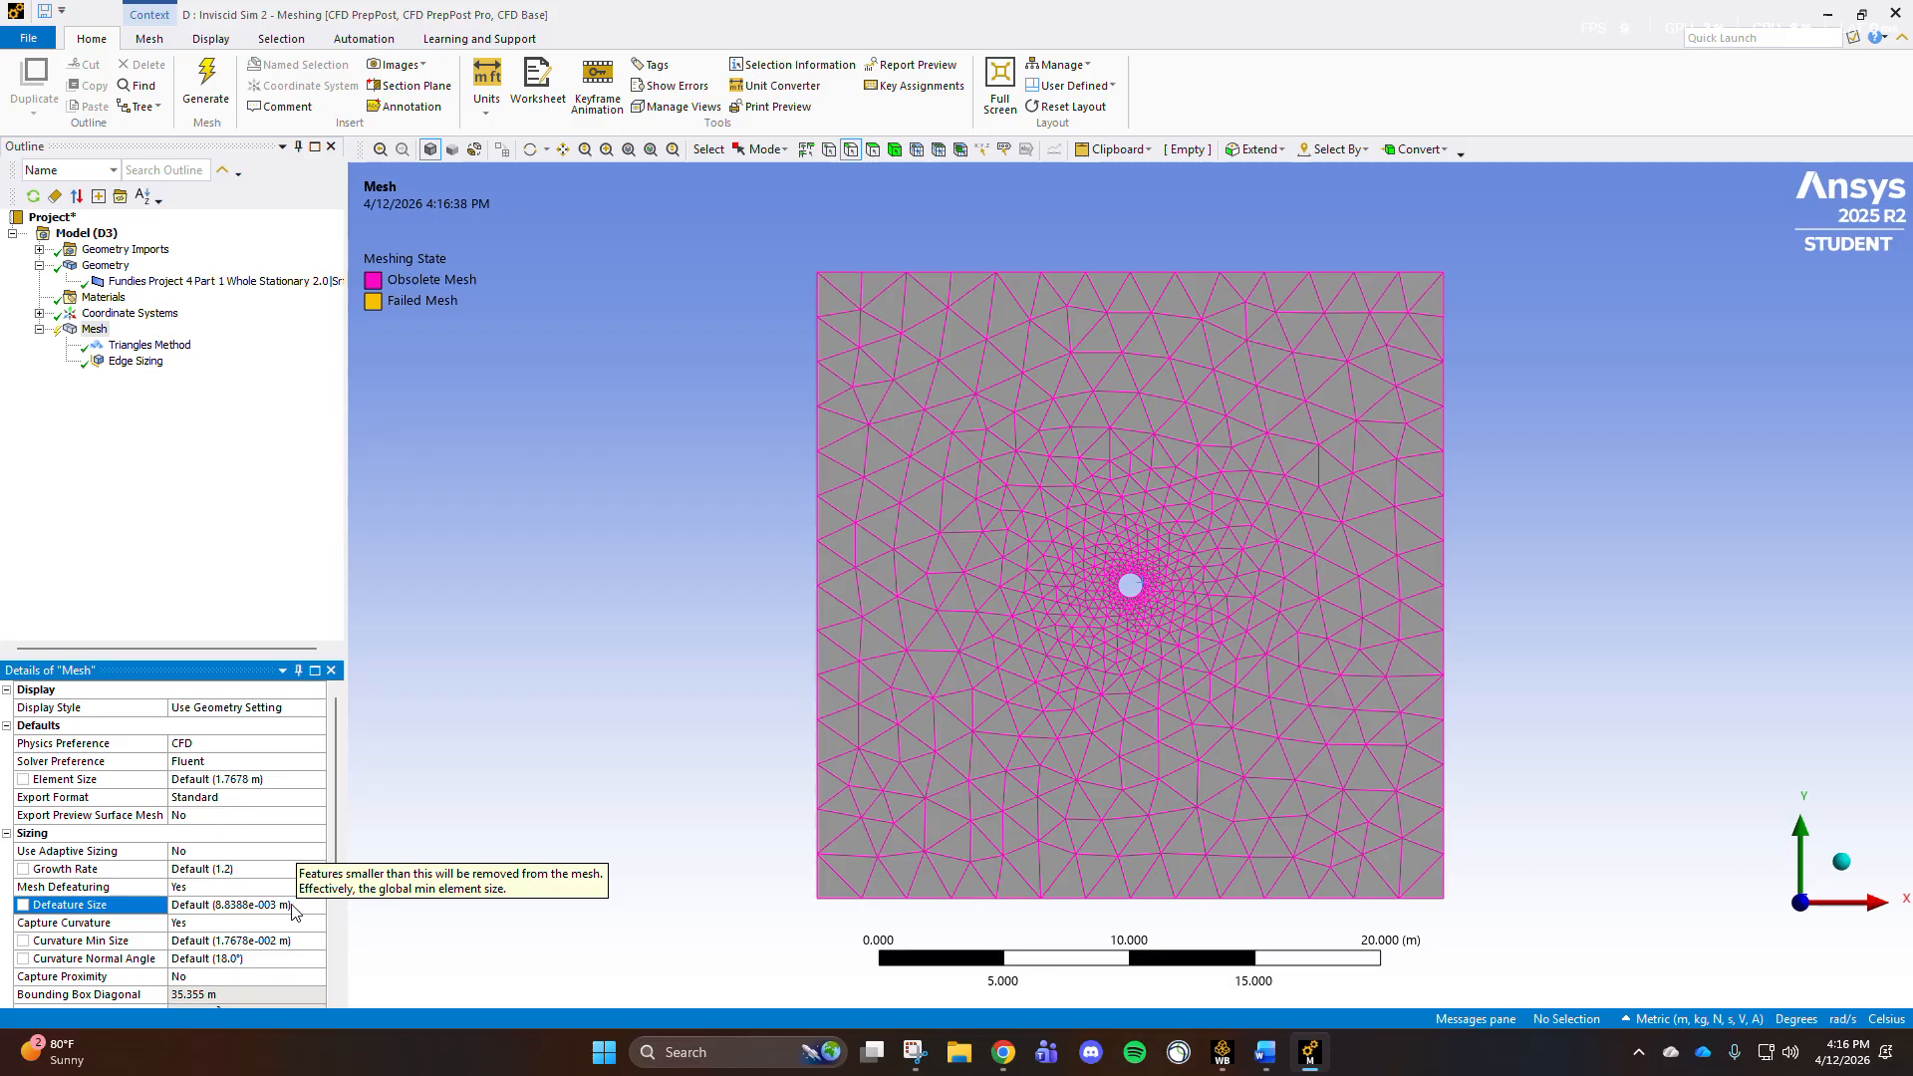
left_click(293, 904)
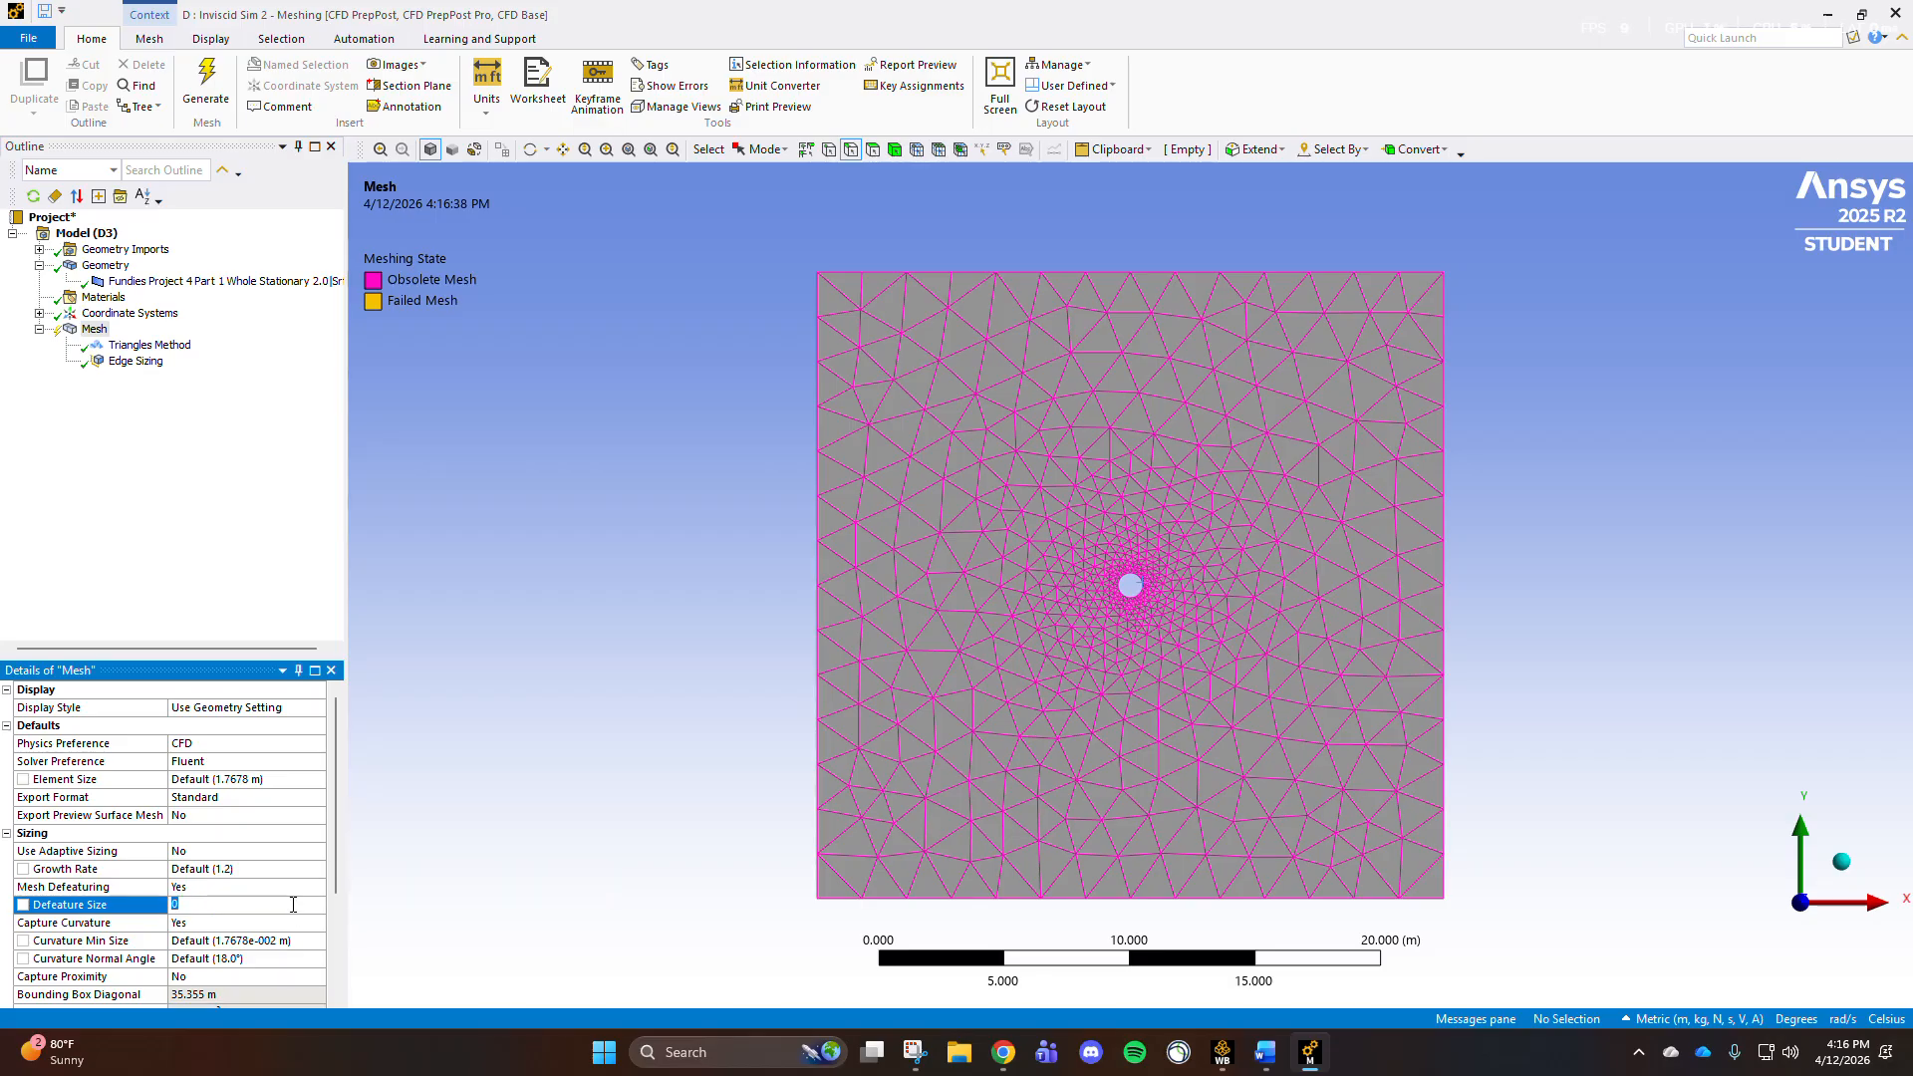
type("1.e-005")
key("Return")
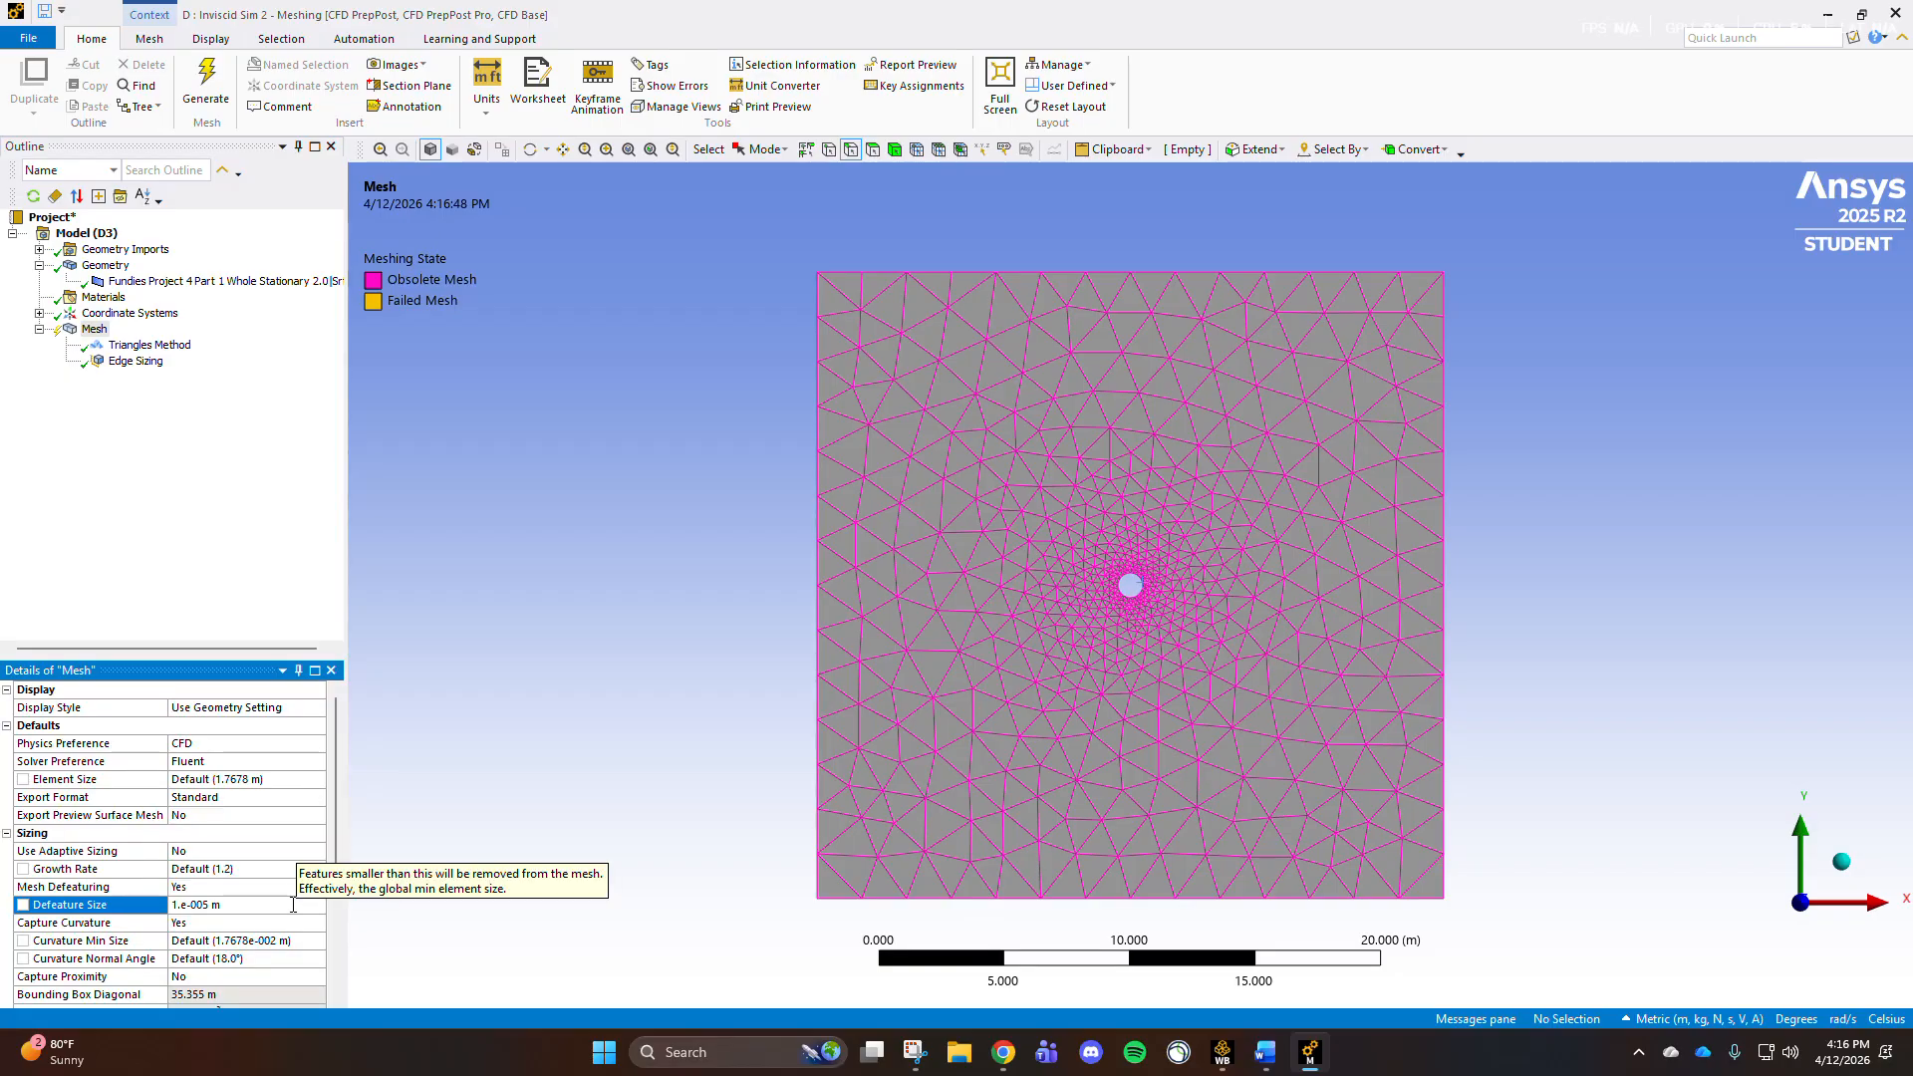
Step: Regenerate the mesh with the new sizing and inspect the refinement around the circular hole
scroll(255, 927, "down", 3)
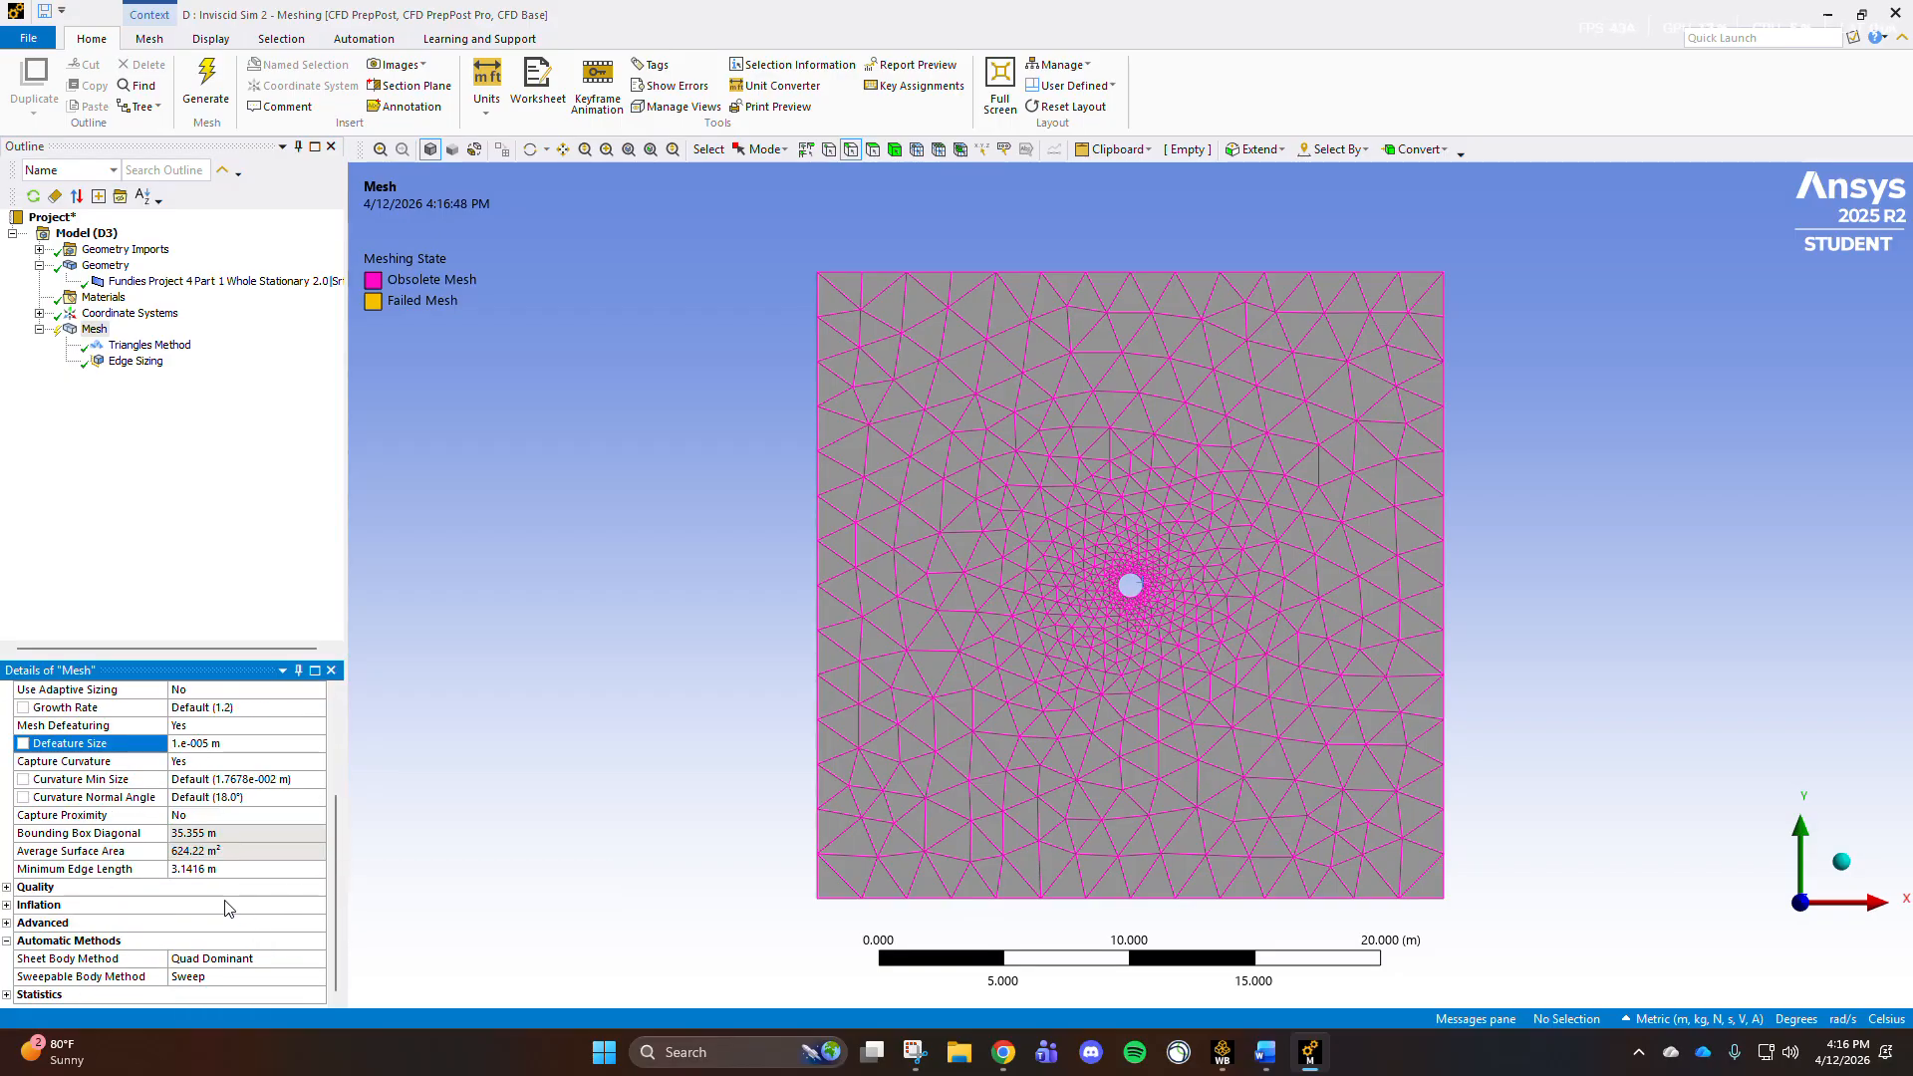
scroll(227, 906, "up", 3)
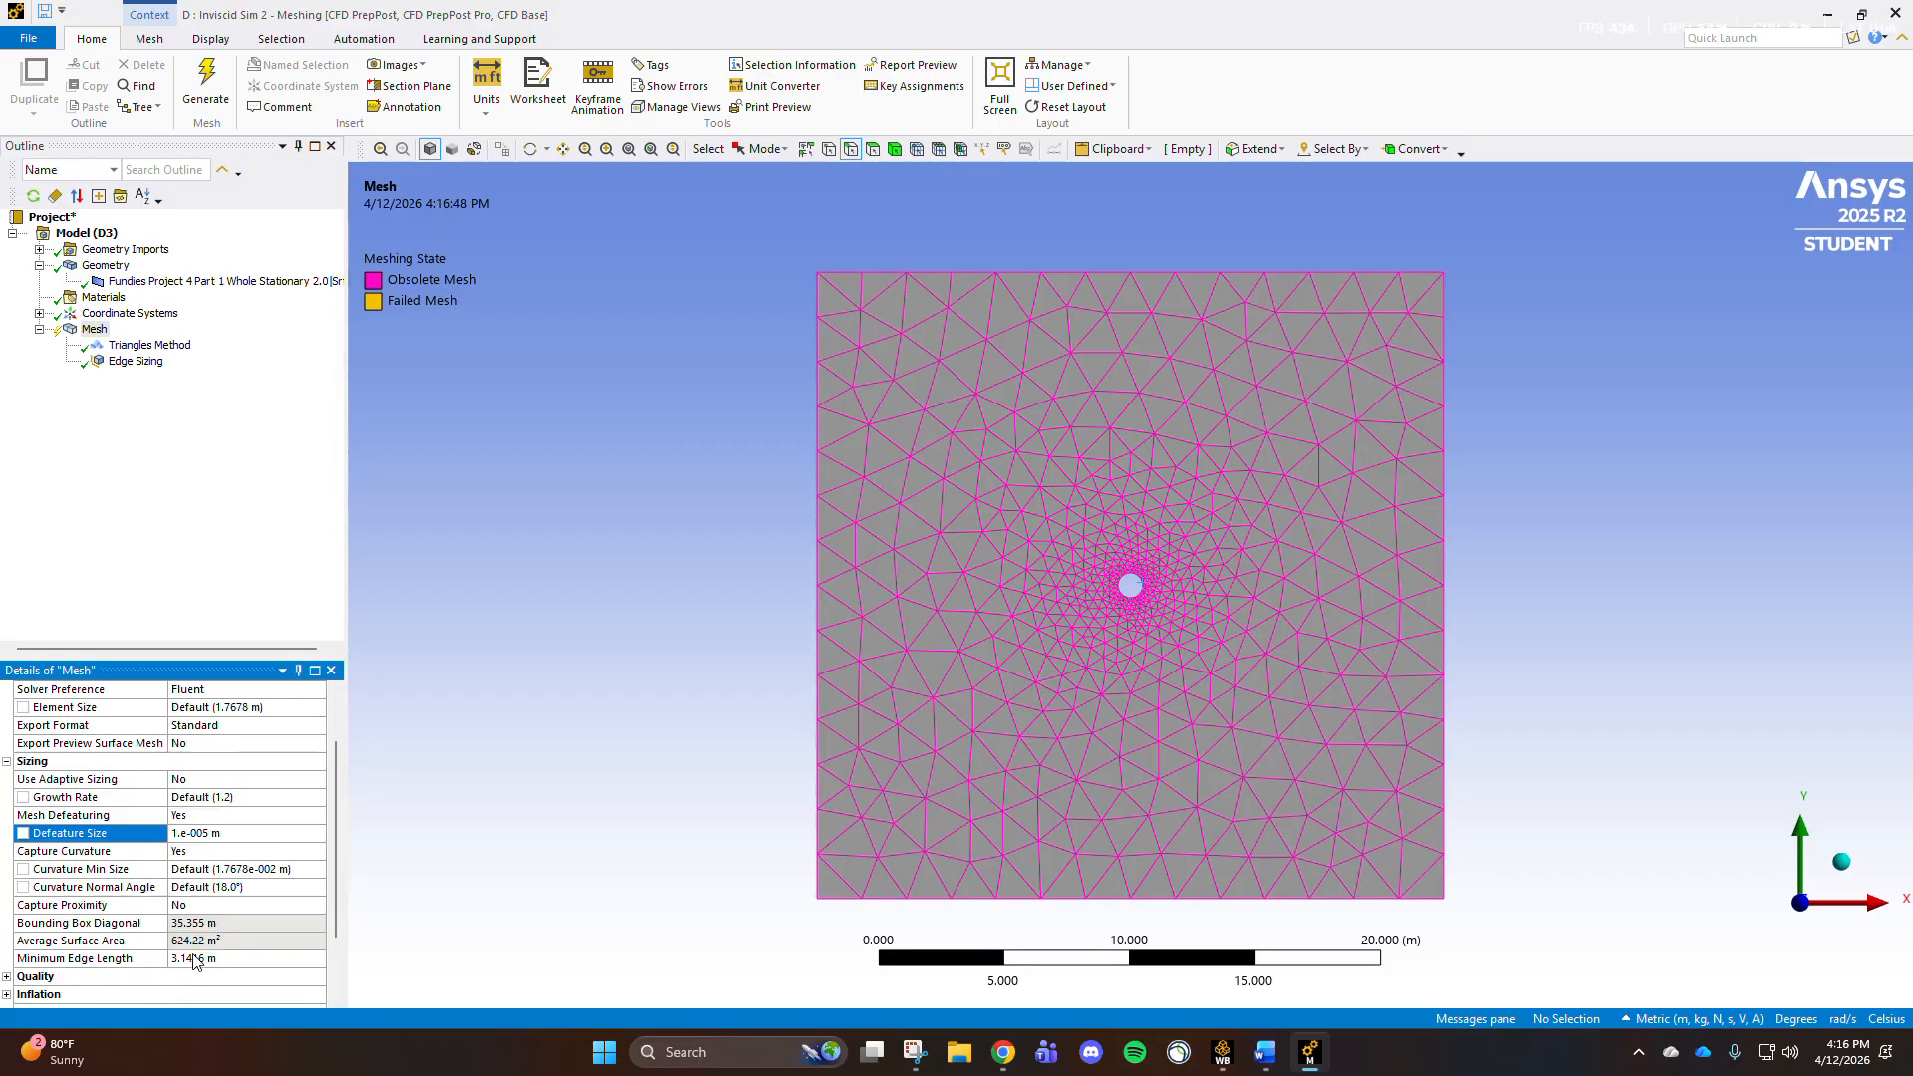
left_click(206, 84)
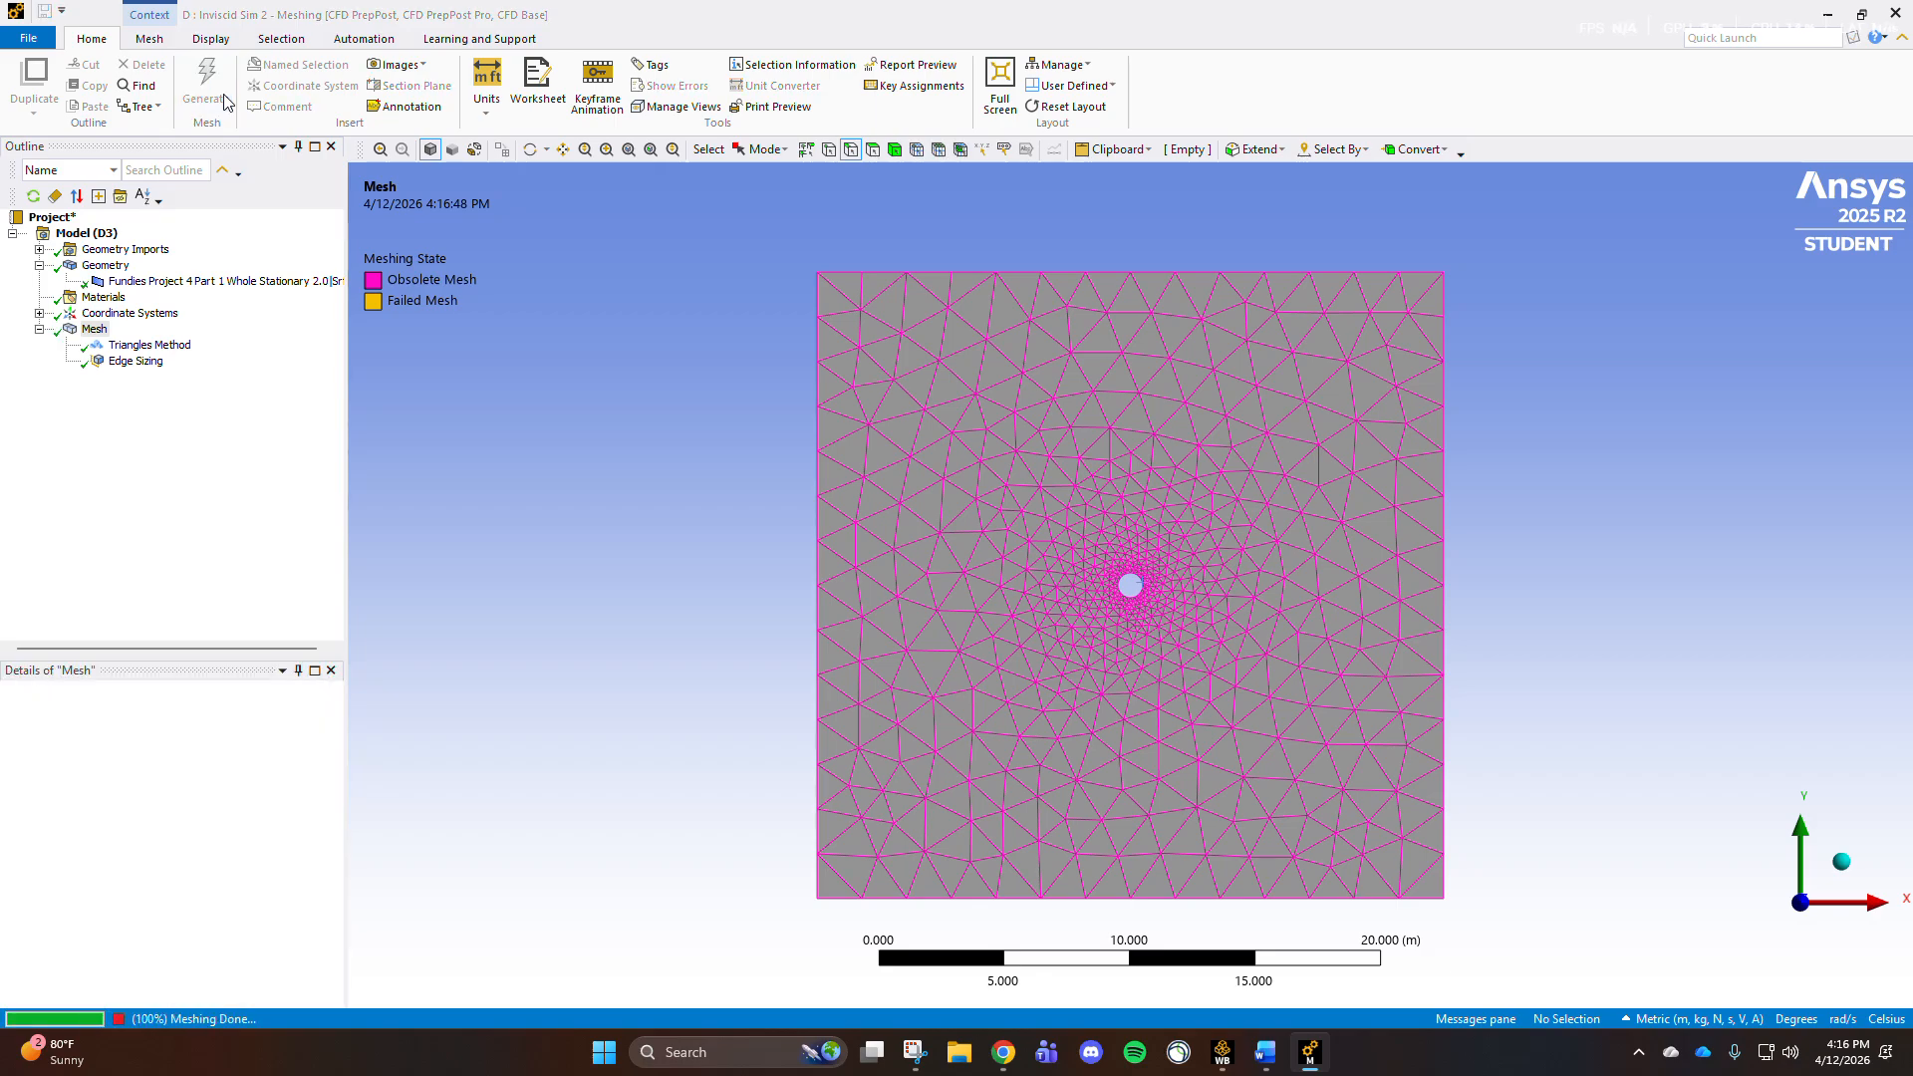
scroll(1132, 597, "up", 10)
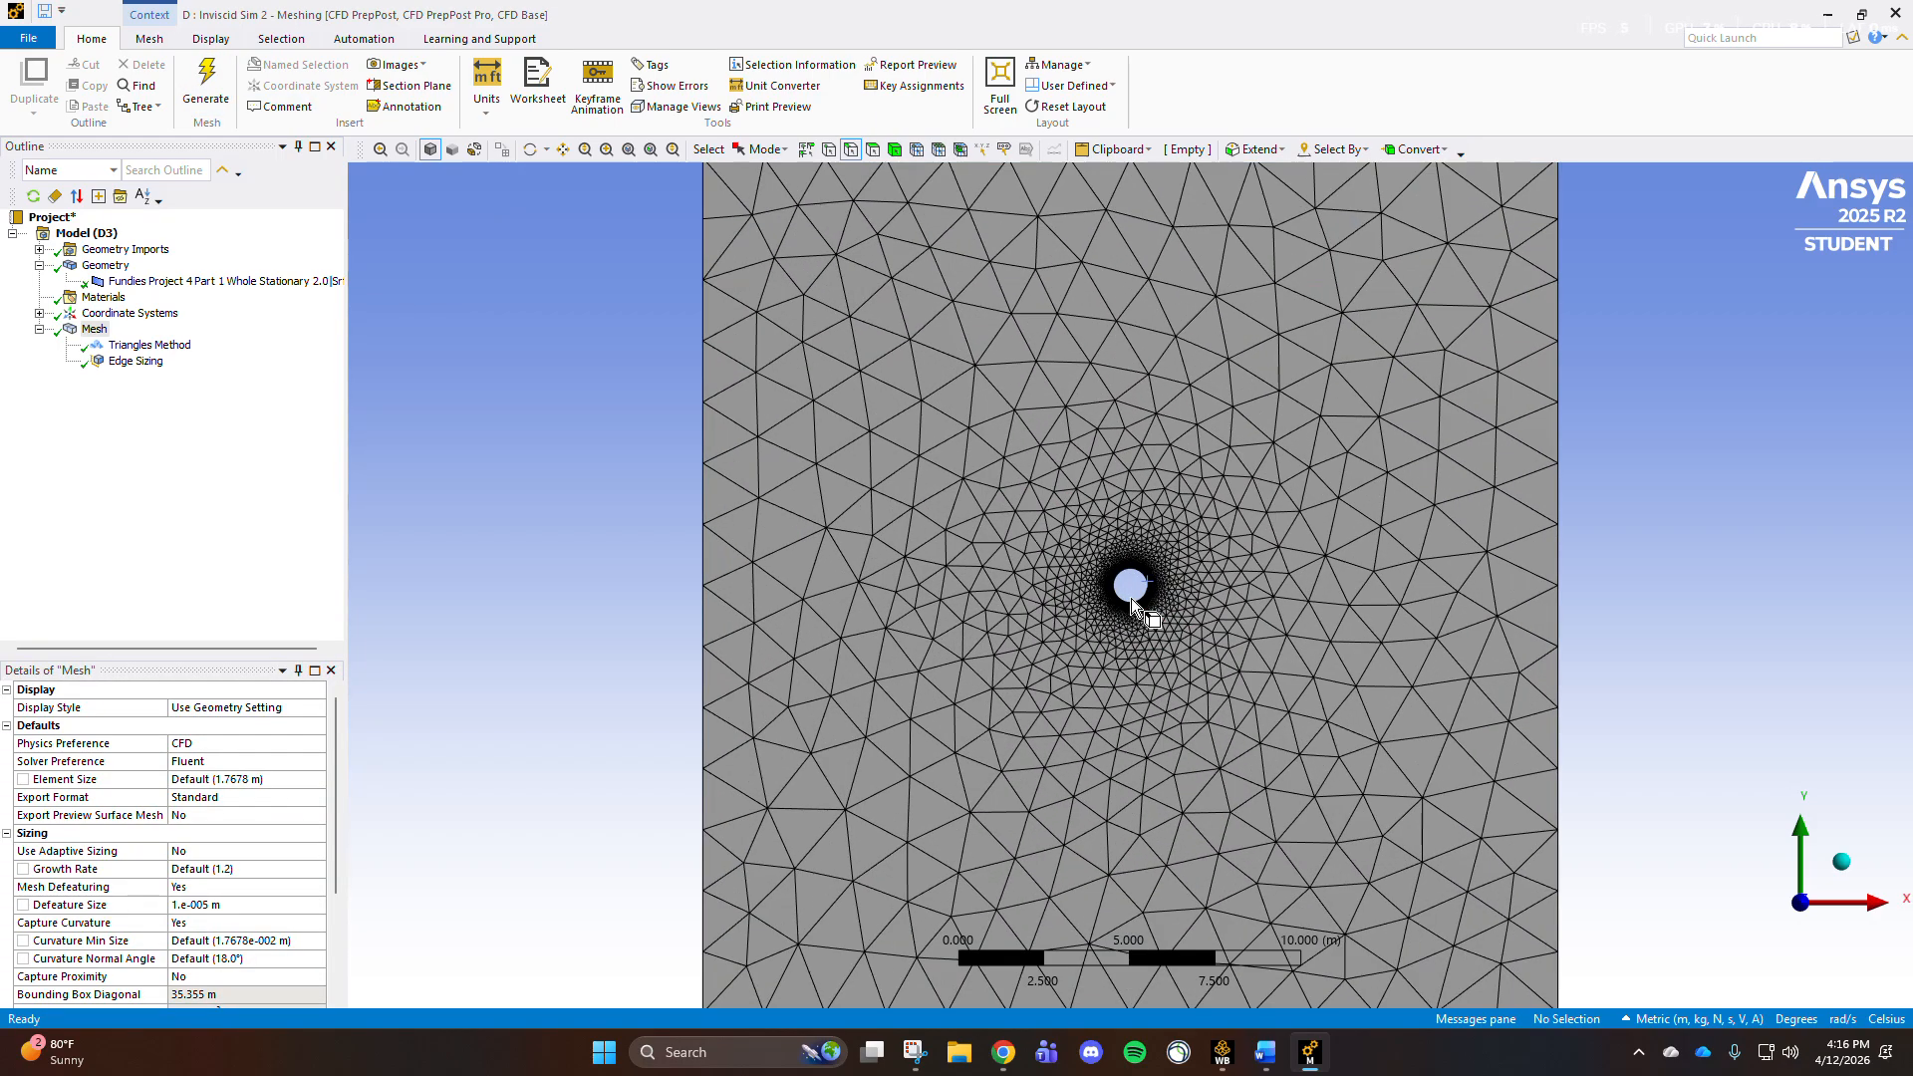
scroll(1131, 598, "up", 4)
scroll(1127, 714, "down", 7)
scroll(1127, 714, "down", 5)
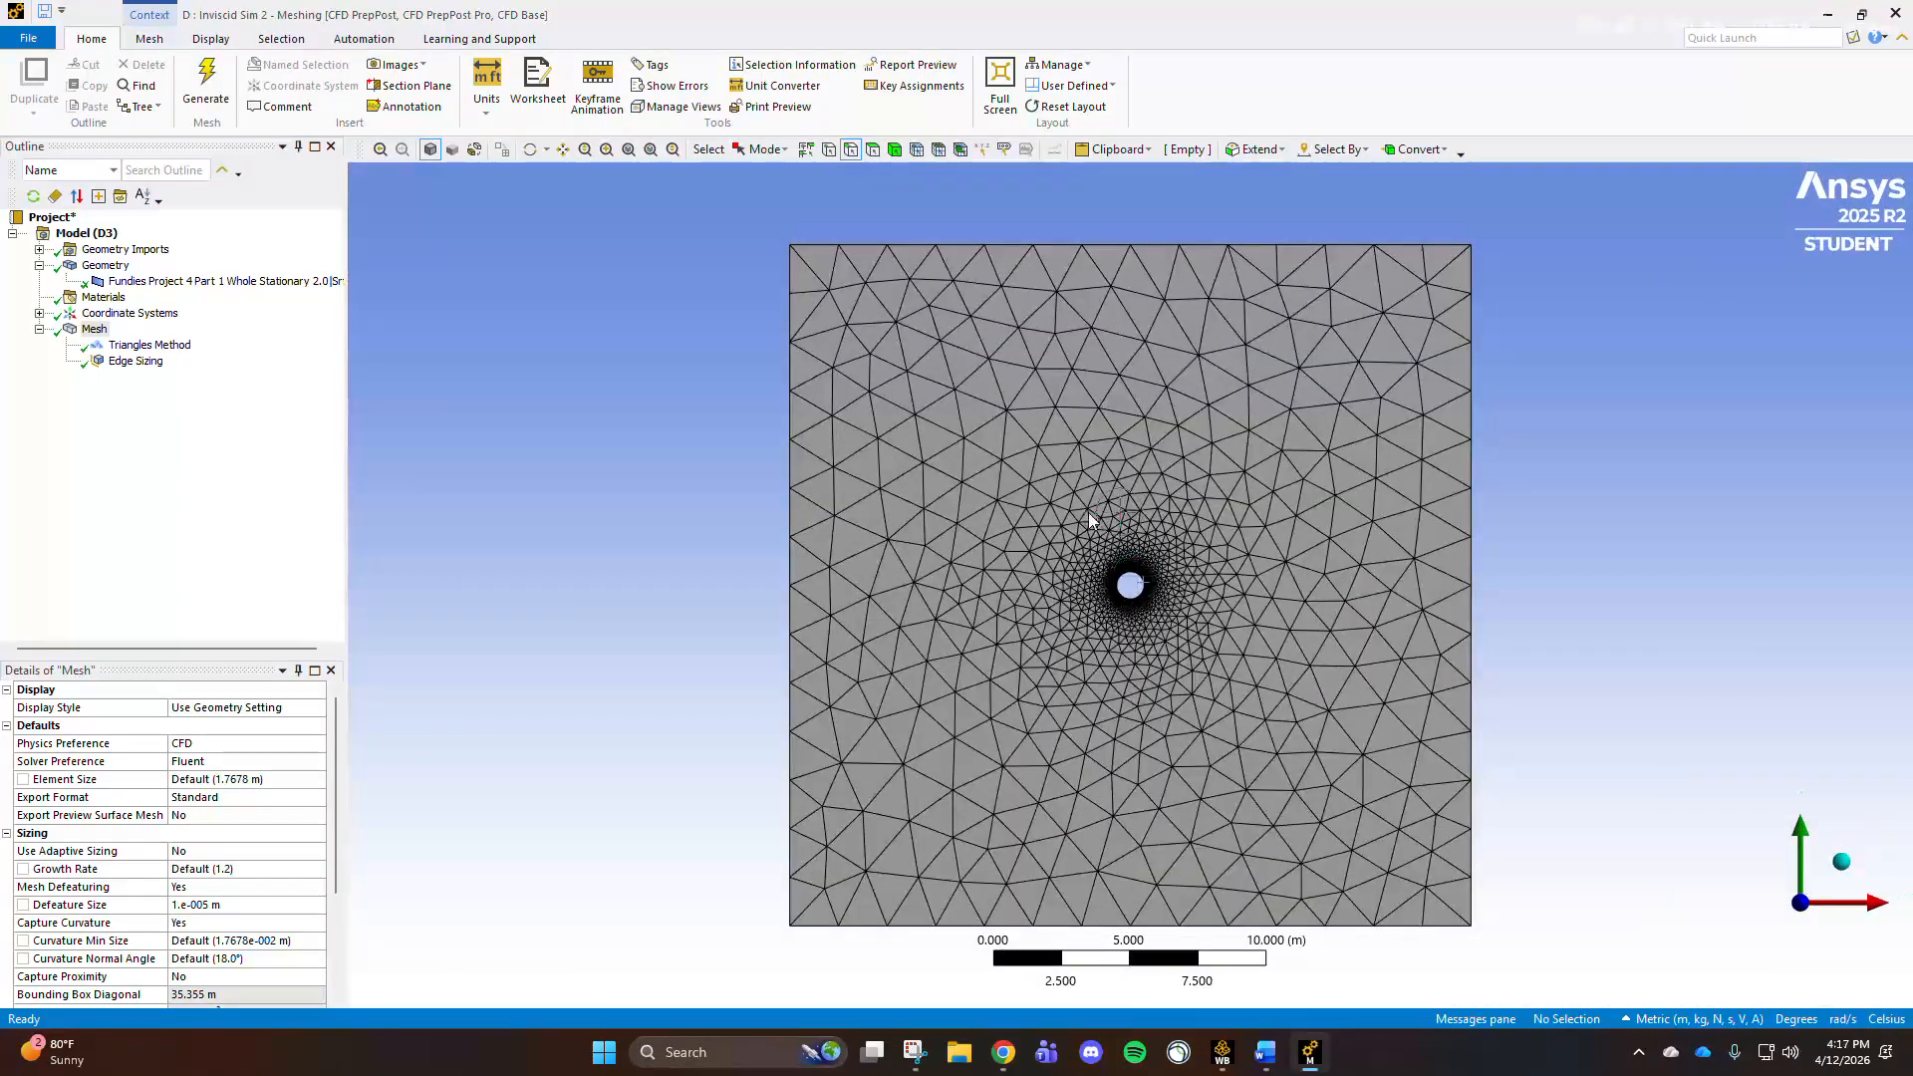
scroll(1153, 706, "up", 1)
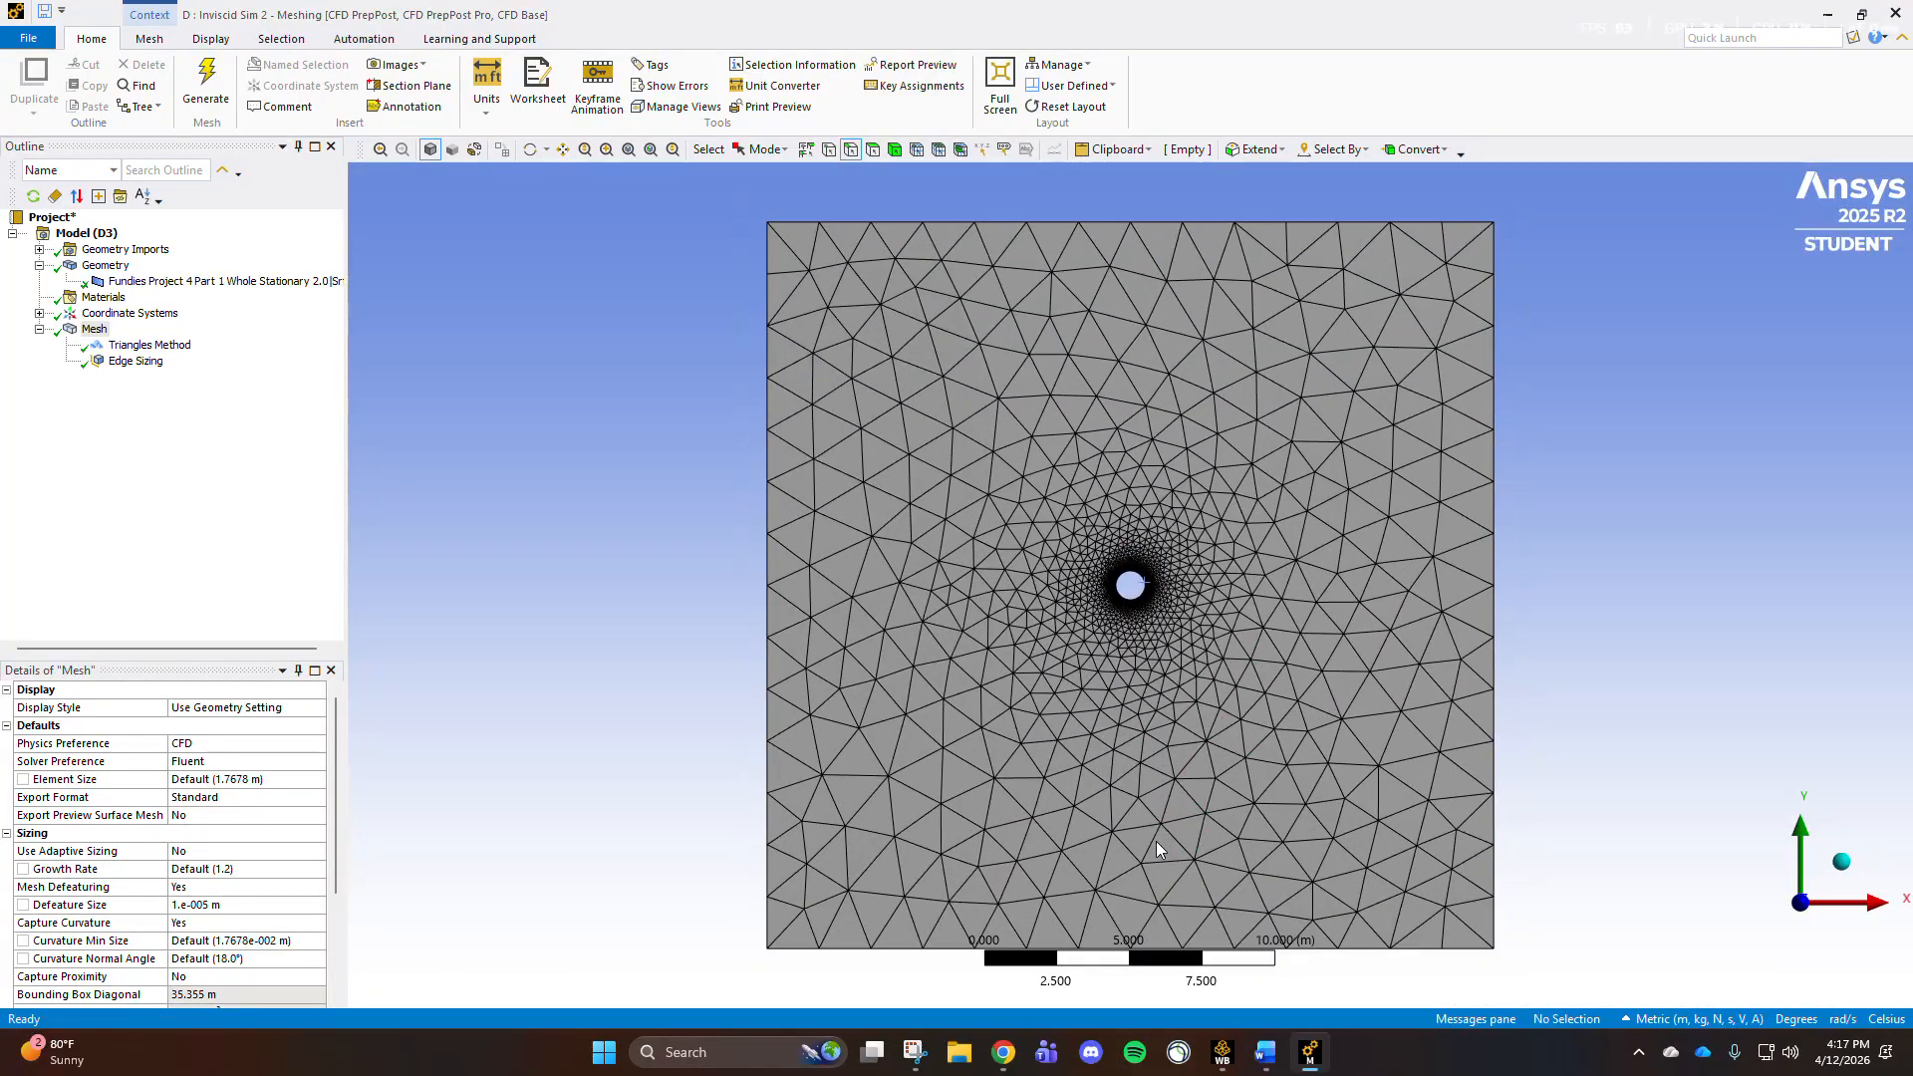
Step: Show the mesh's node and element statistics and collapse the Sizing, Defaults and Display details
scroll(206, 901, "down", 3)
left_click(6, 995)
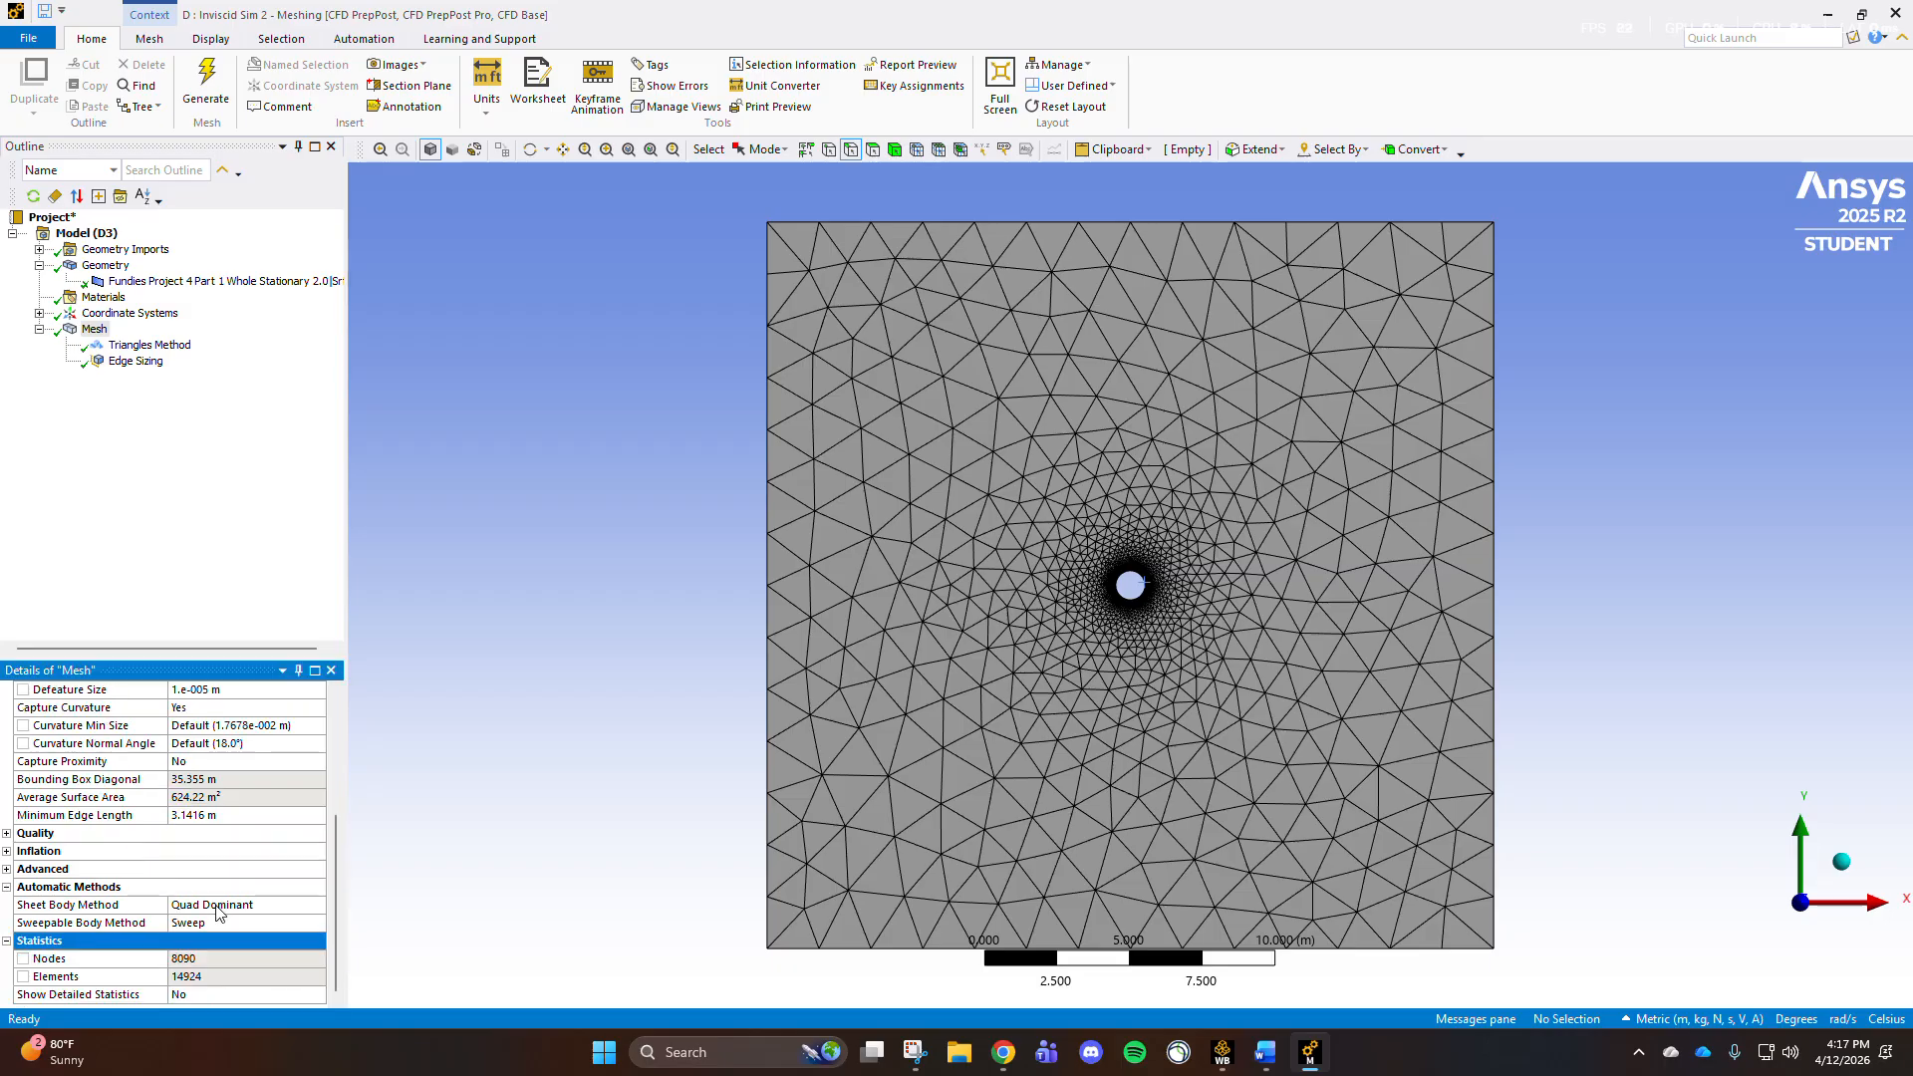
scroll(10, 902, "up", 4)
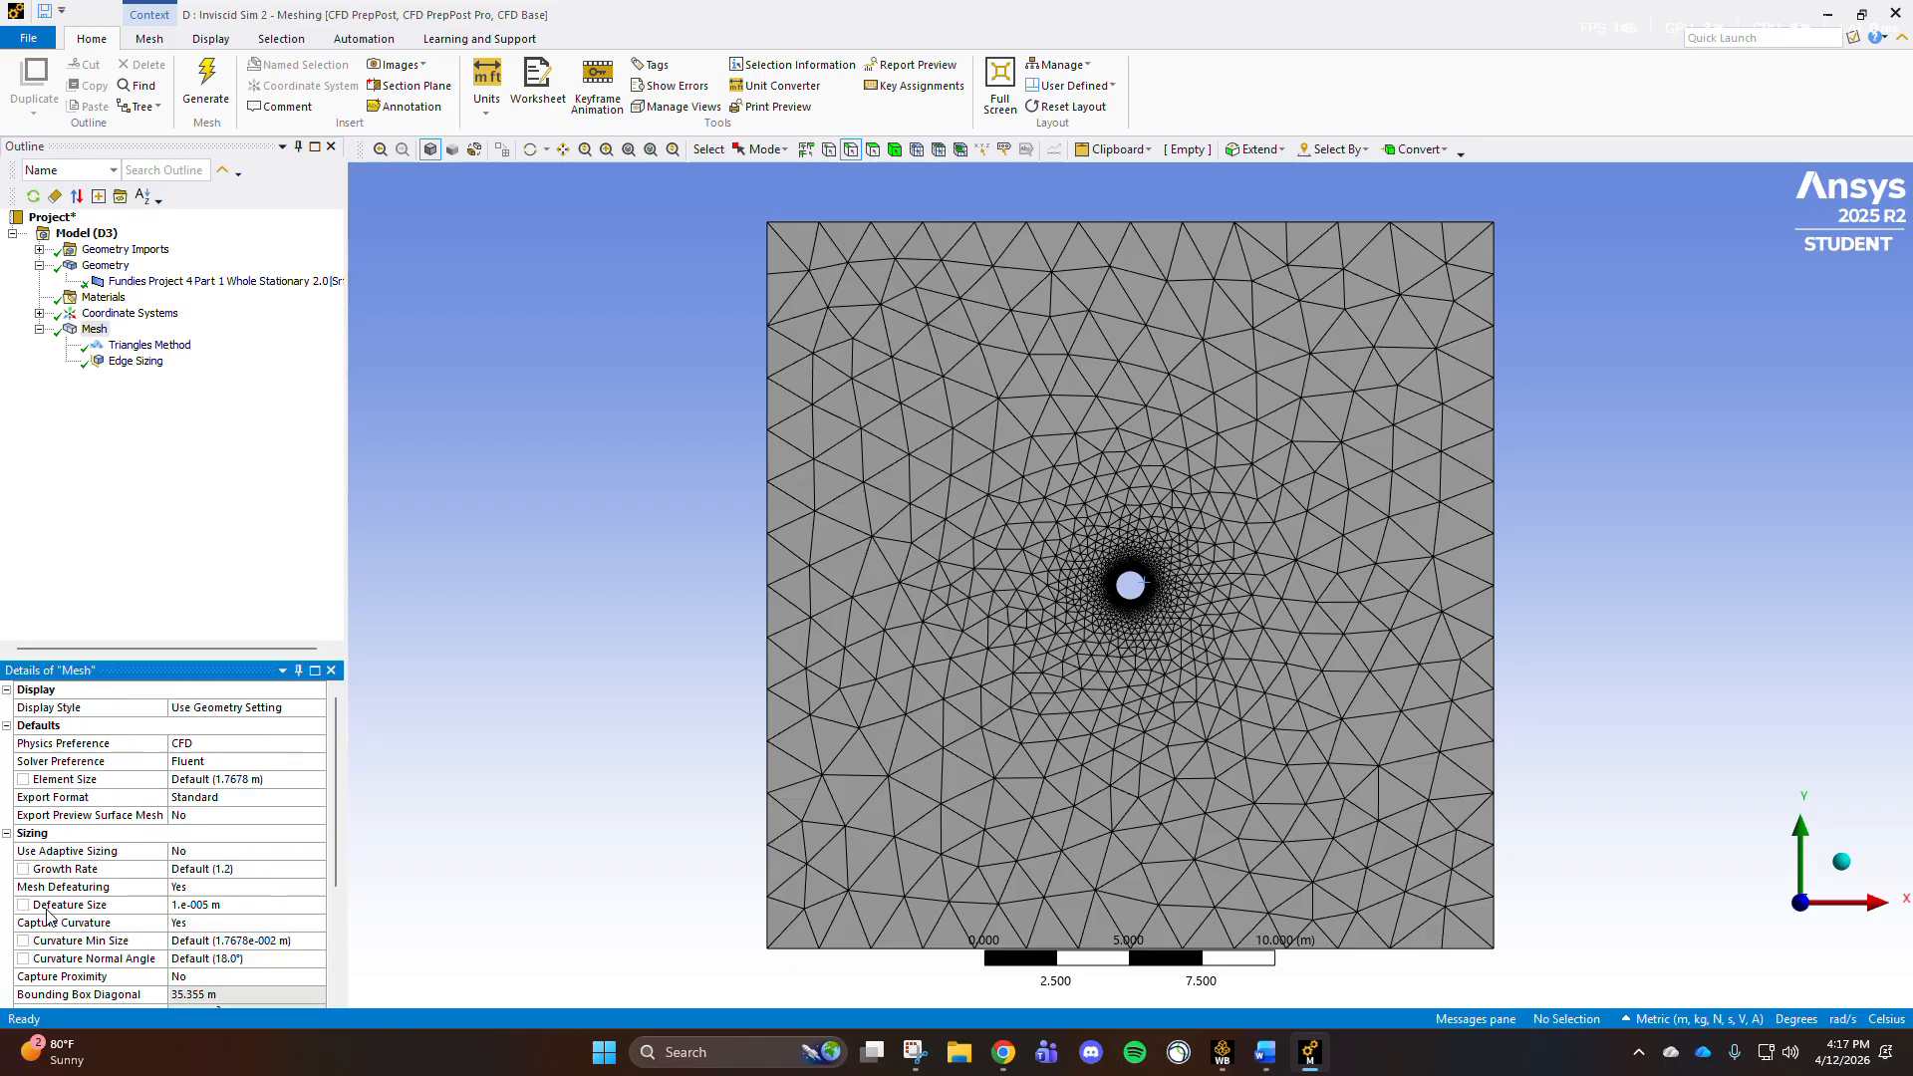
left_click(7, 833)
left_click(7, 725)
left_click(7, 689)
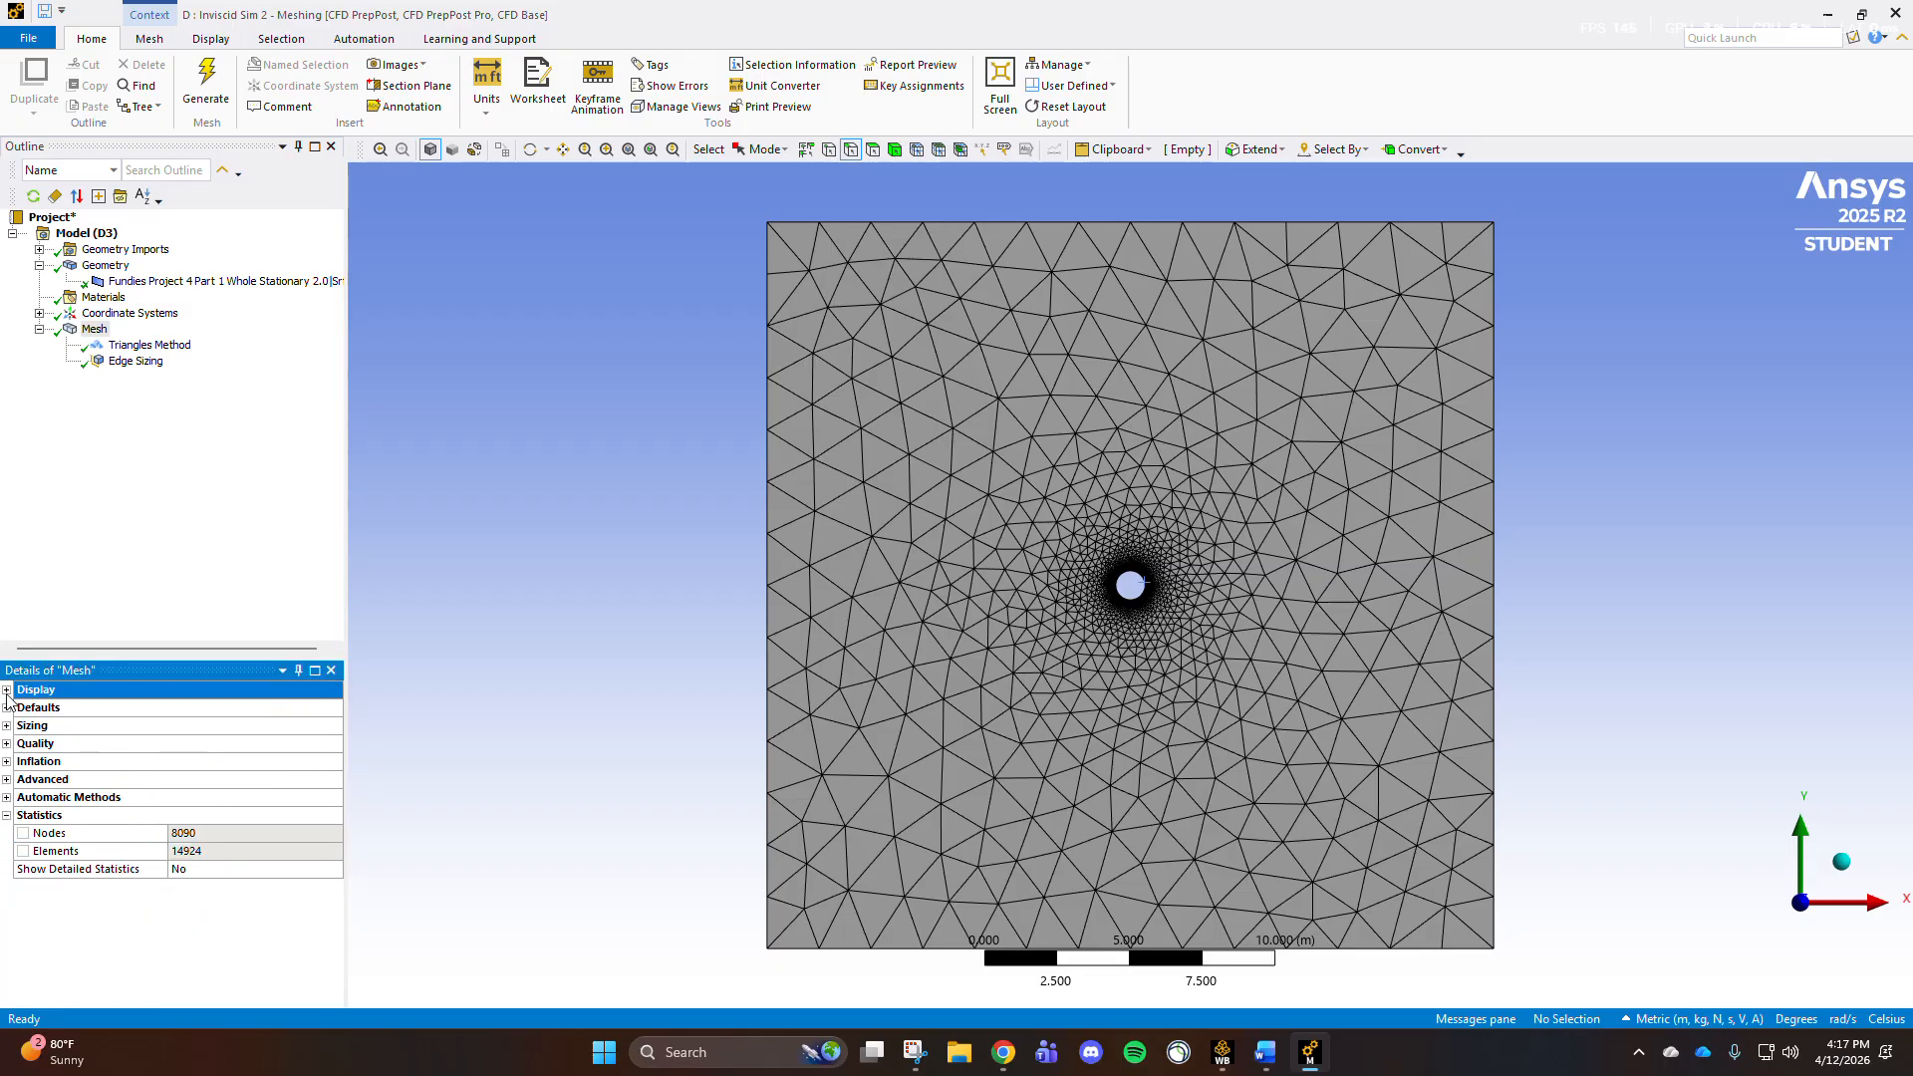
left_click(103, 332)
right_click(104, 336)
mouse_move(143, 346)
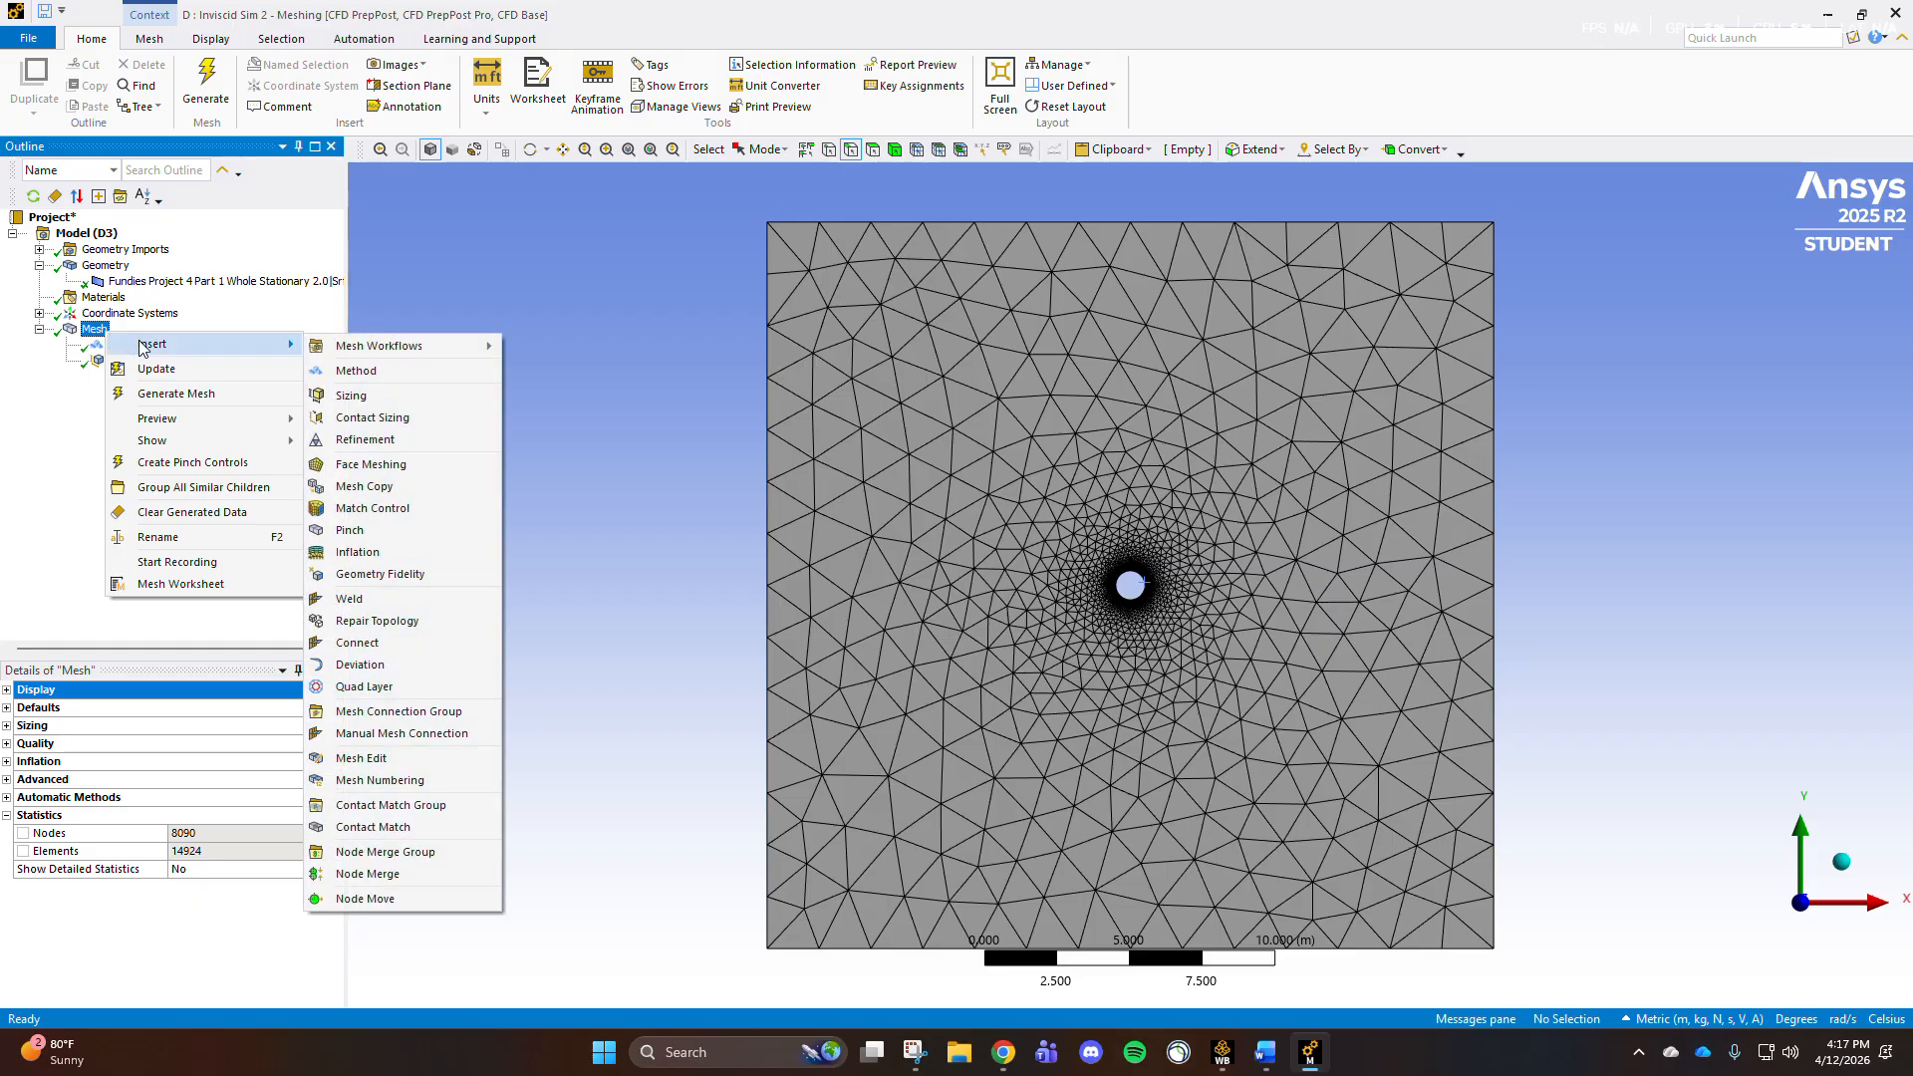
left_click(356, 370)
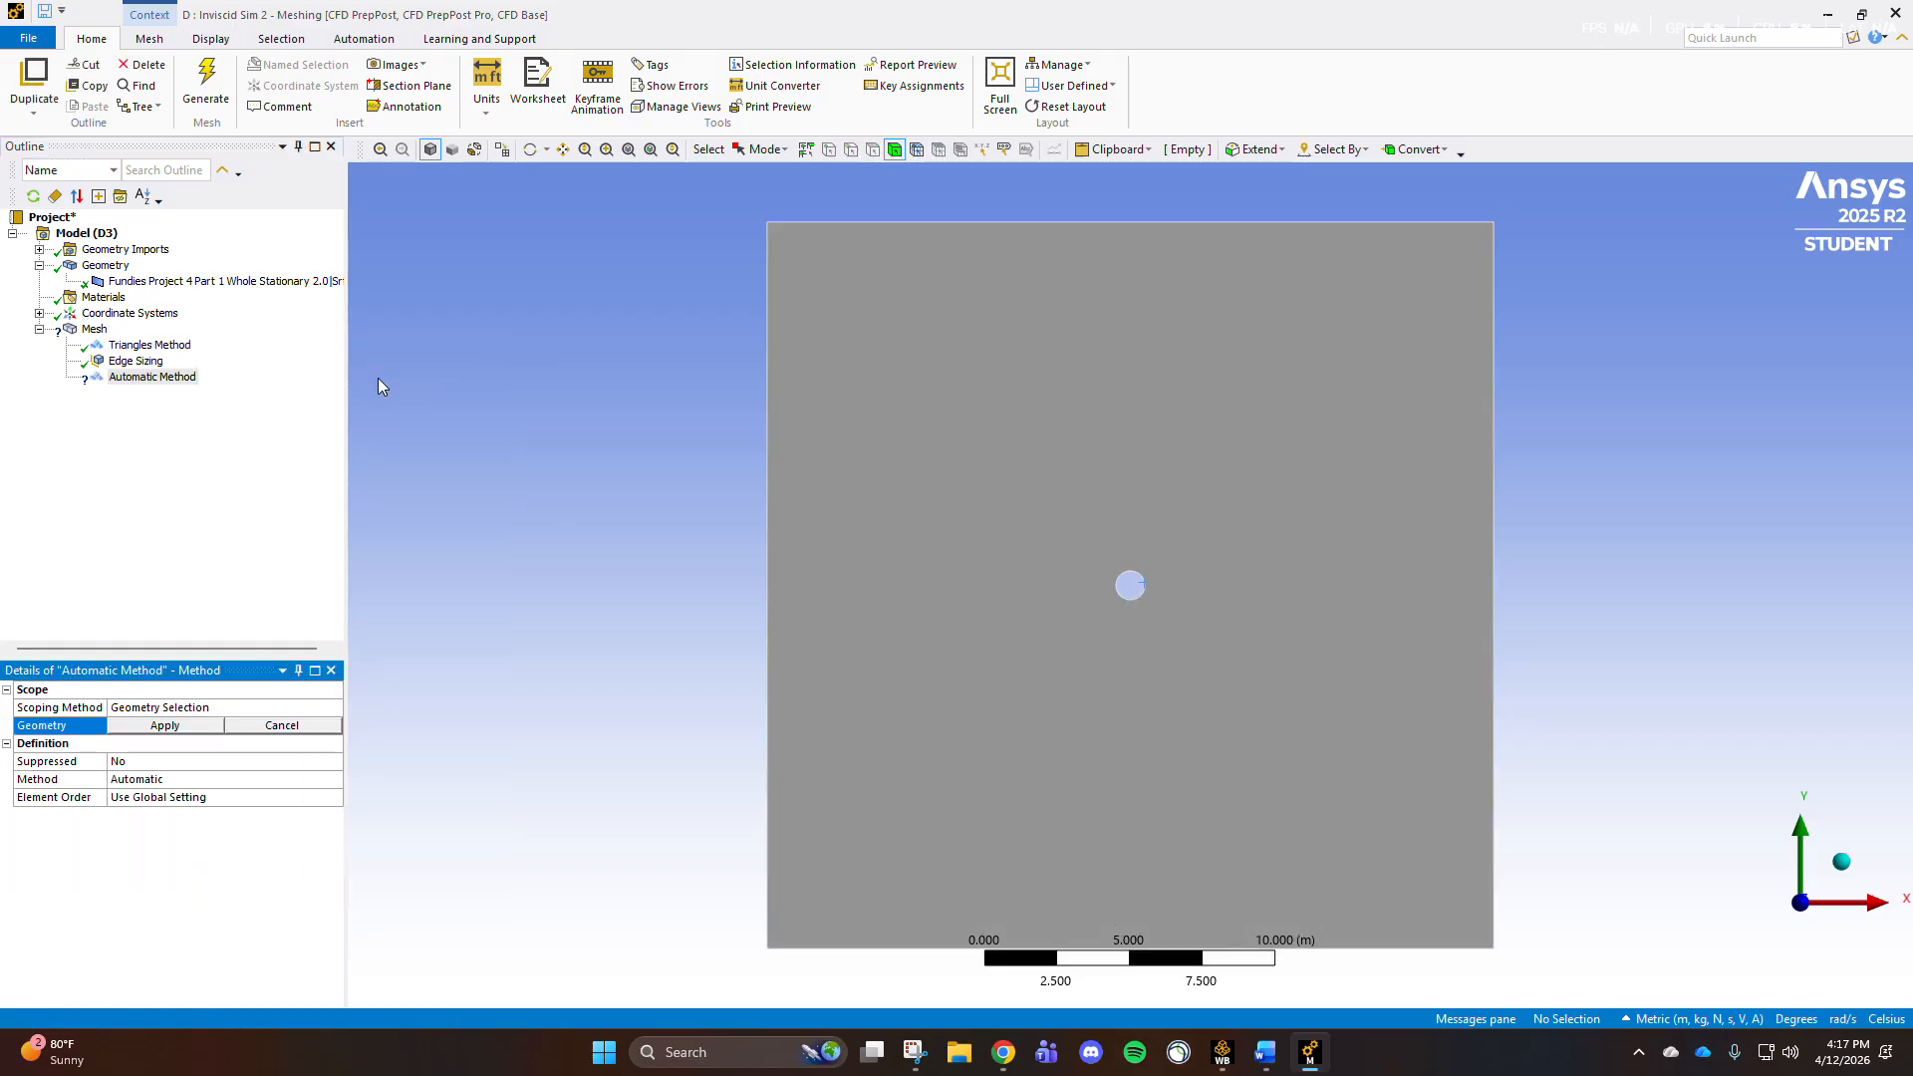
left_click(274, 728)
right_click(153, 379)
left_click(231, 636)
left_click(966, 595)
Step: Add an Inflation control to the mesh, scoped to the square face, with the circular hole's edge as its boundary
right_click(104, 332)
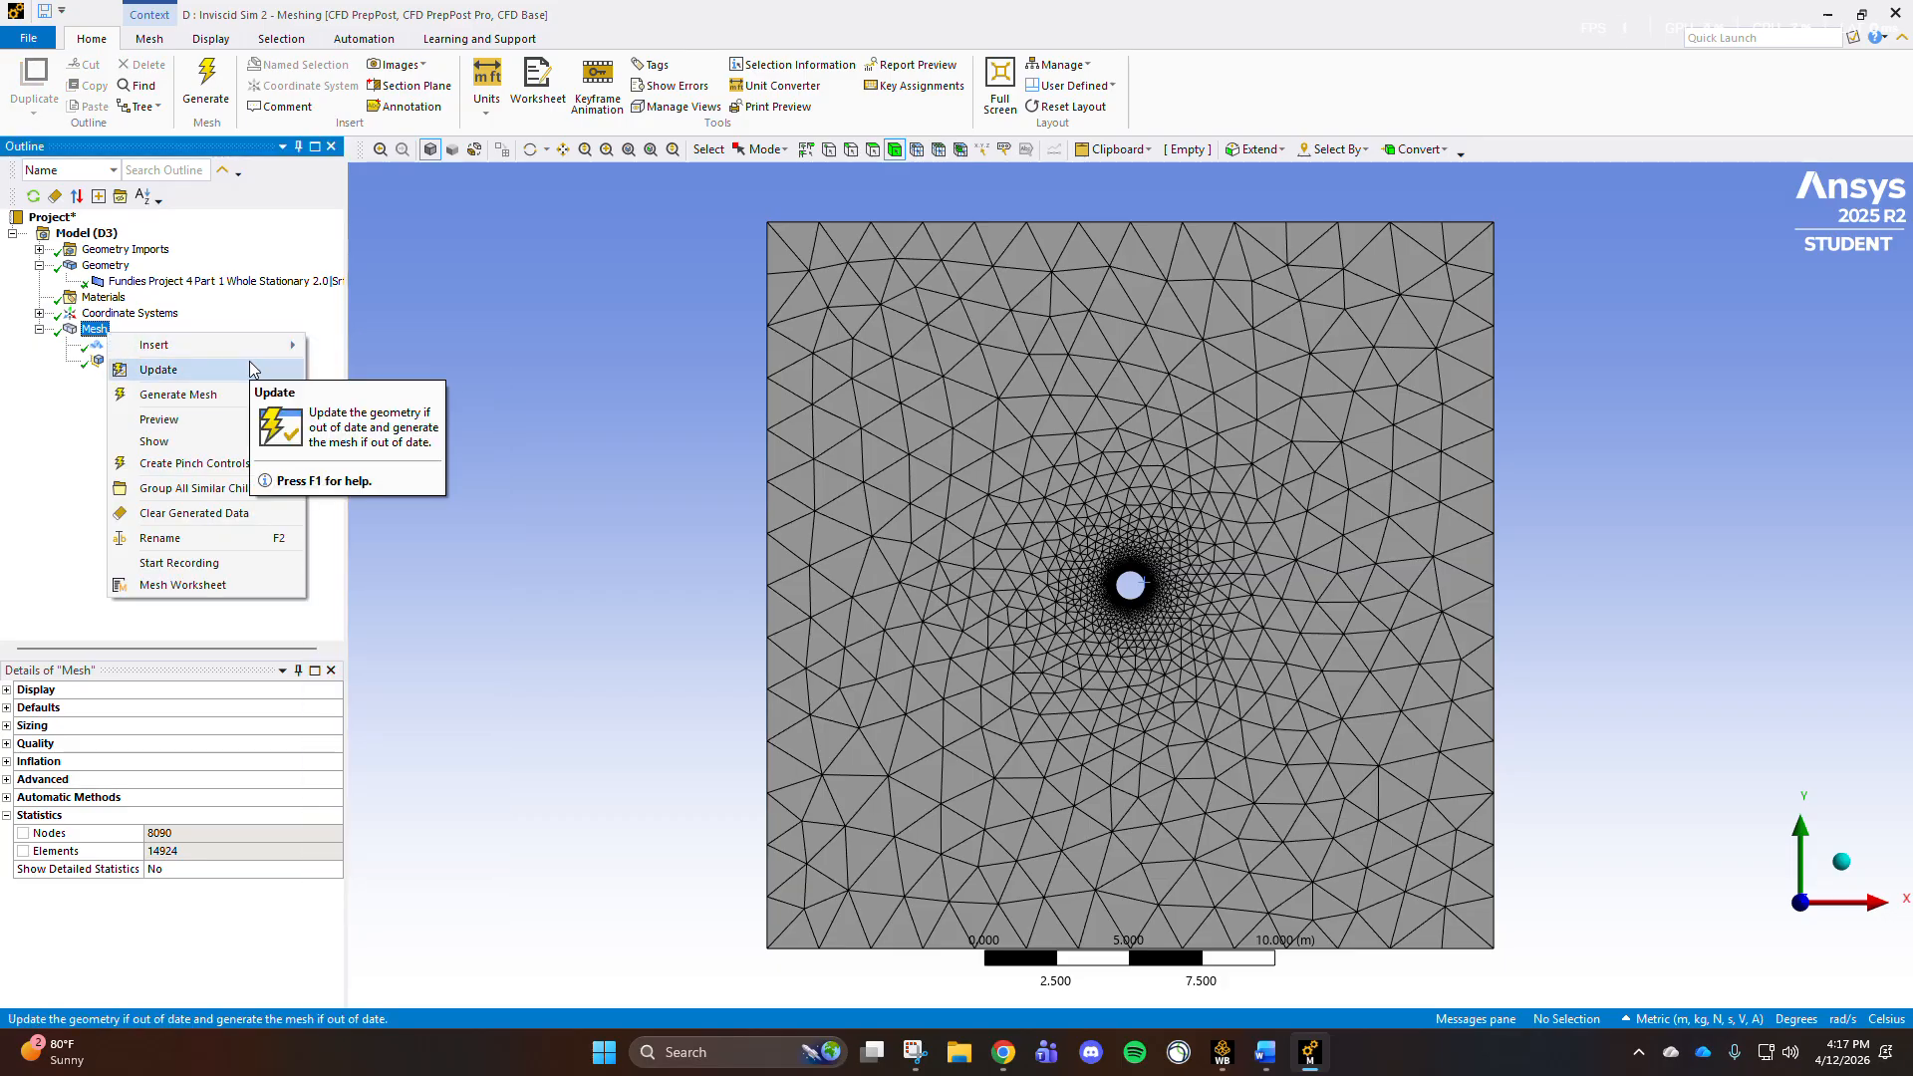
mouse_move(269, 345)
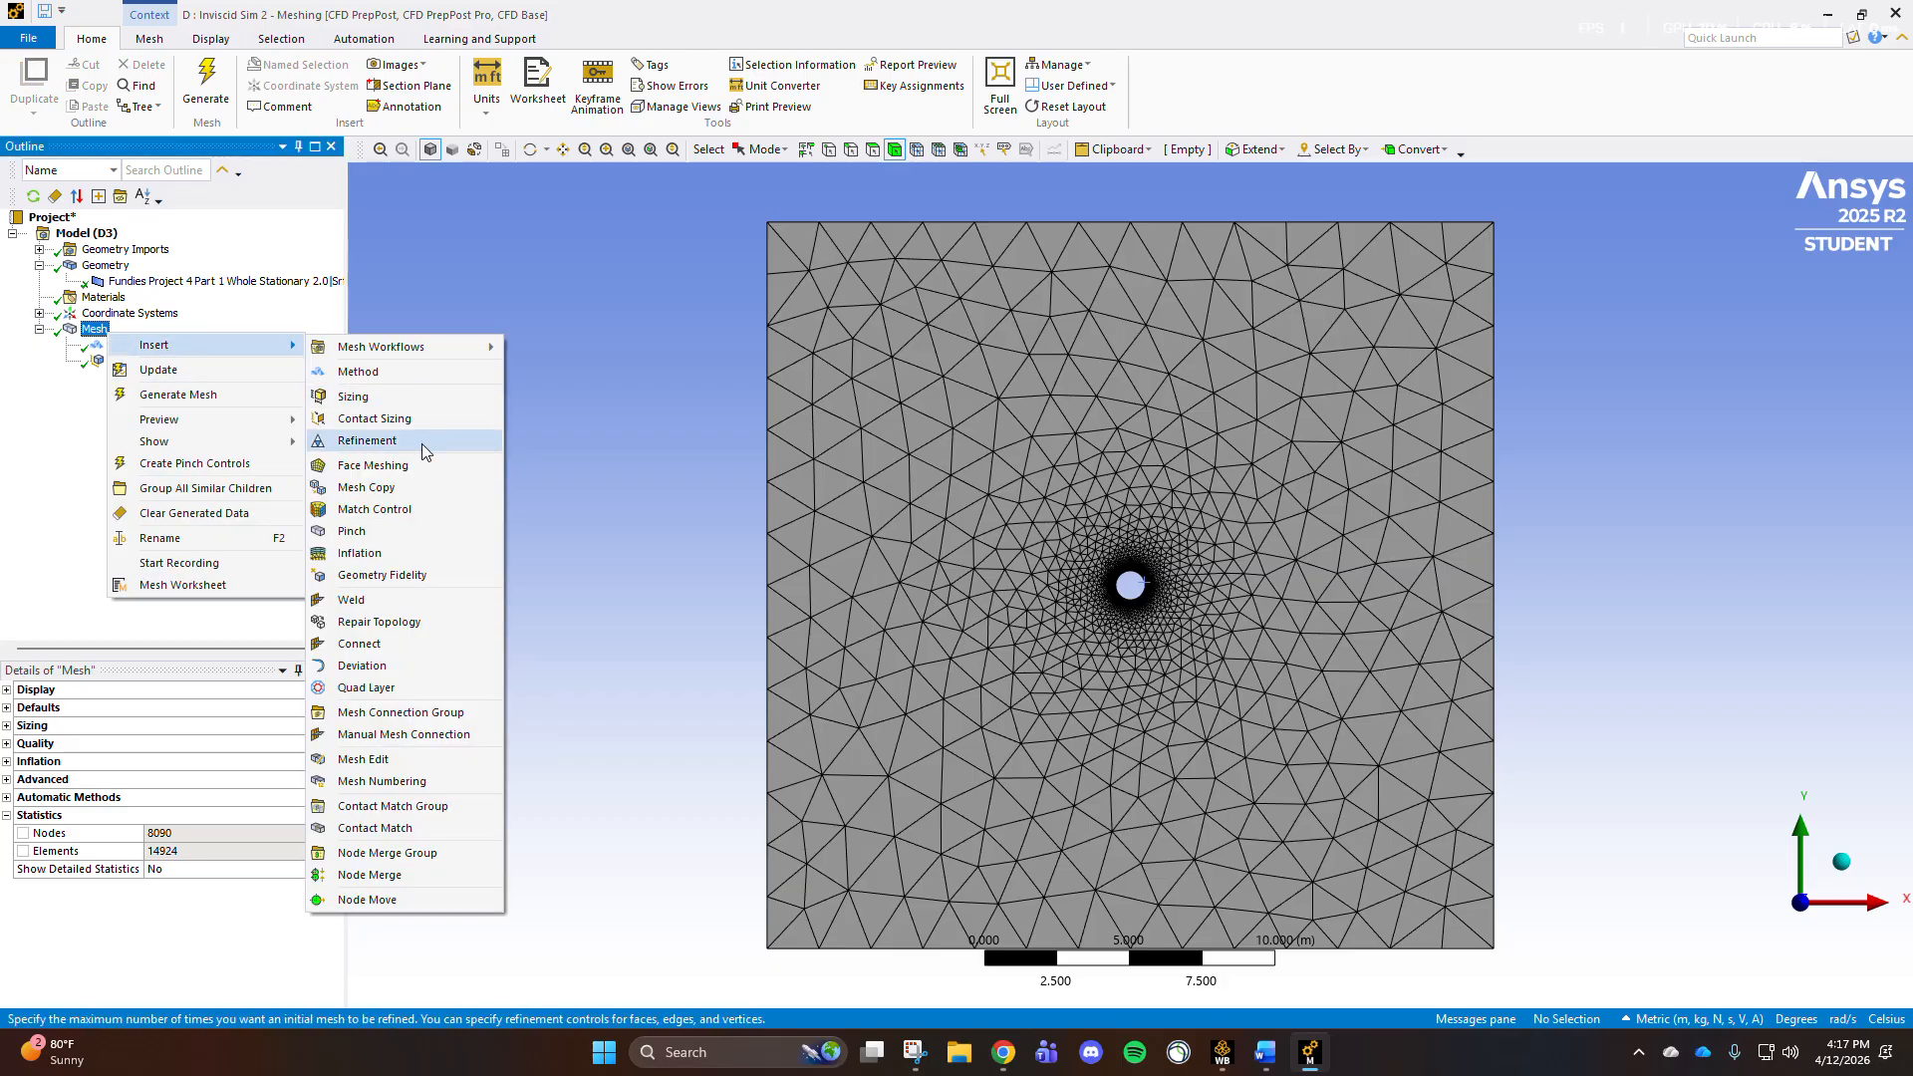
left_click(359, 553)
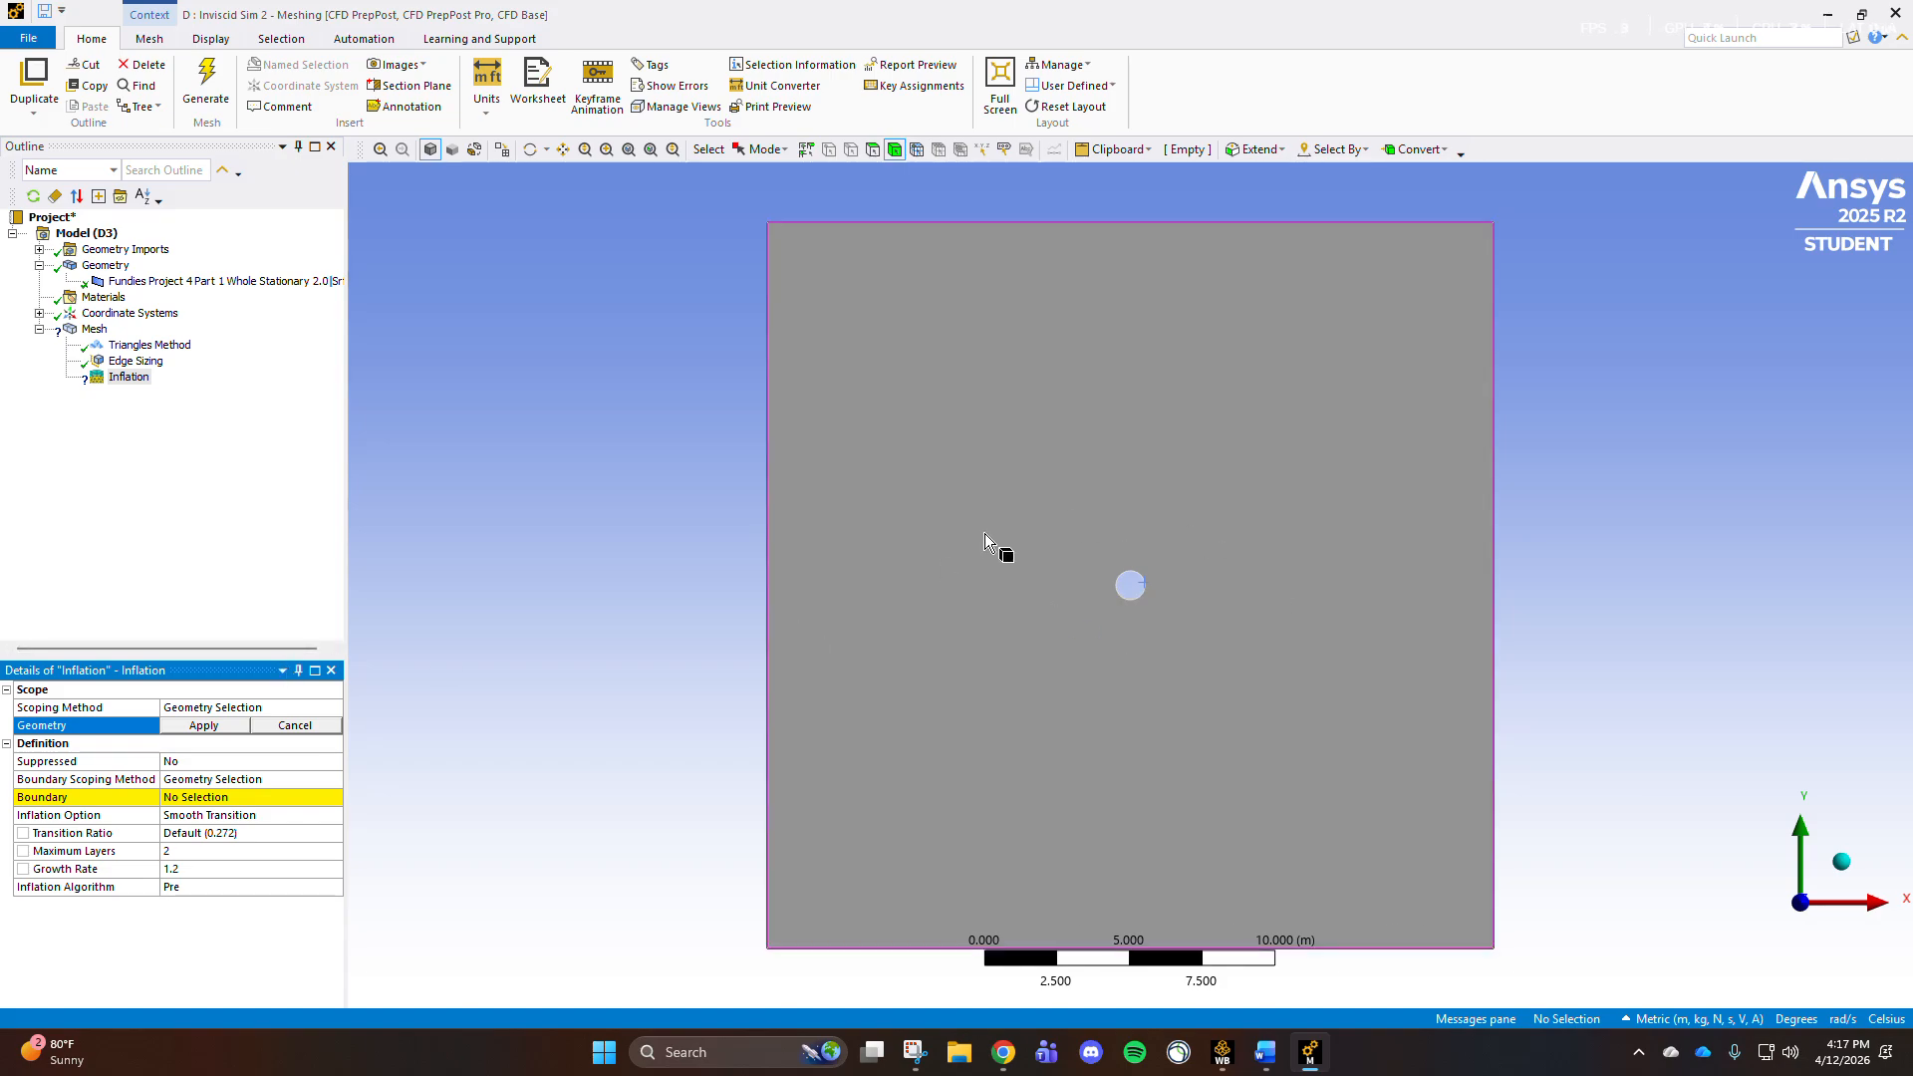
left_click(857, 445)
left_click(216, 728)
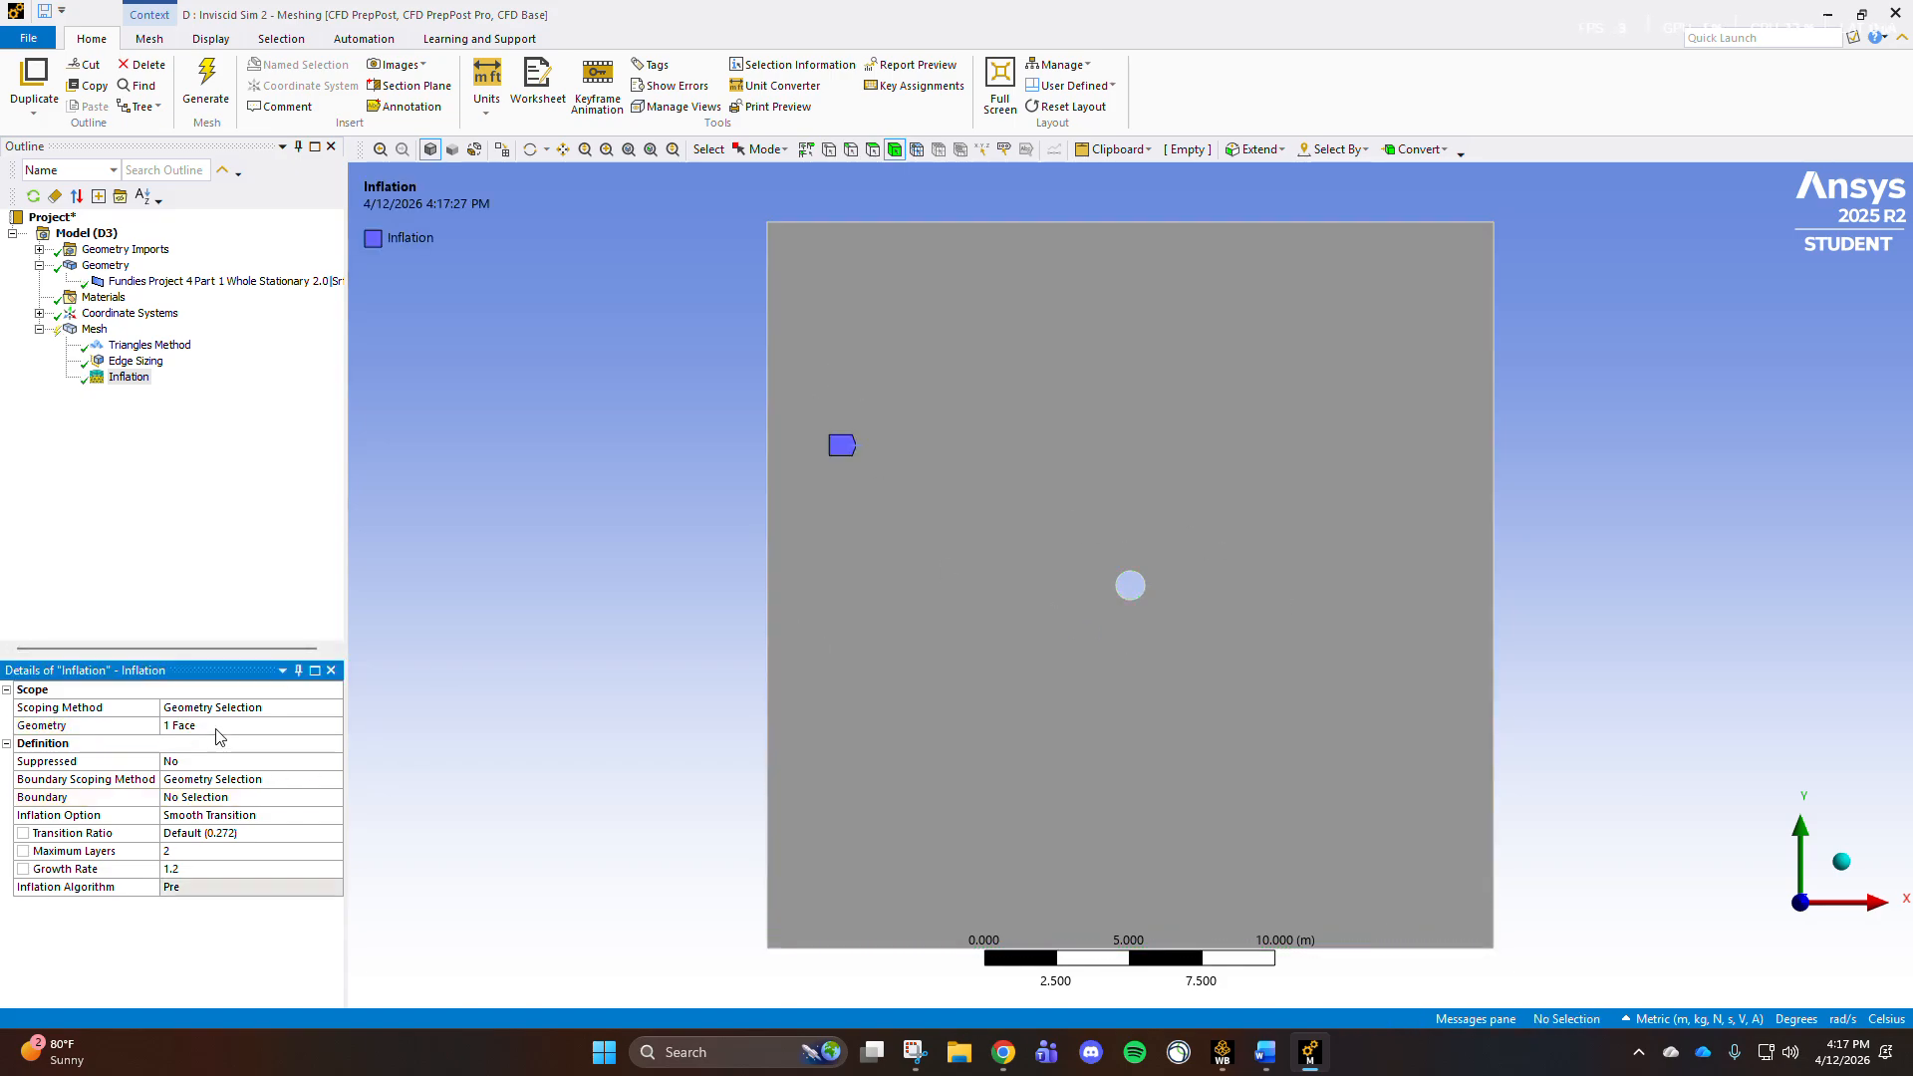
left_click(290, 795)
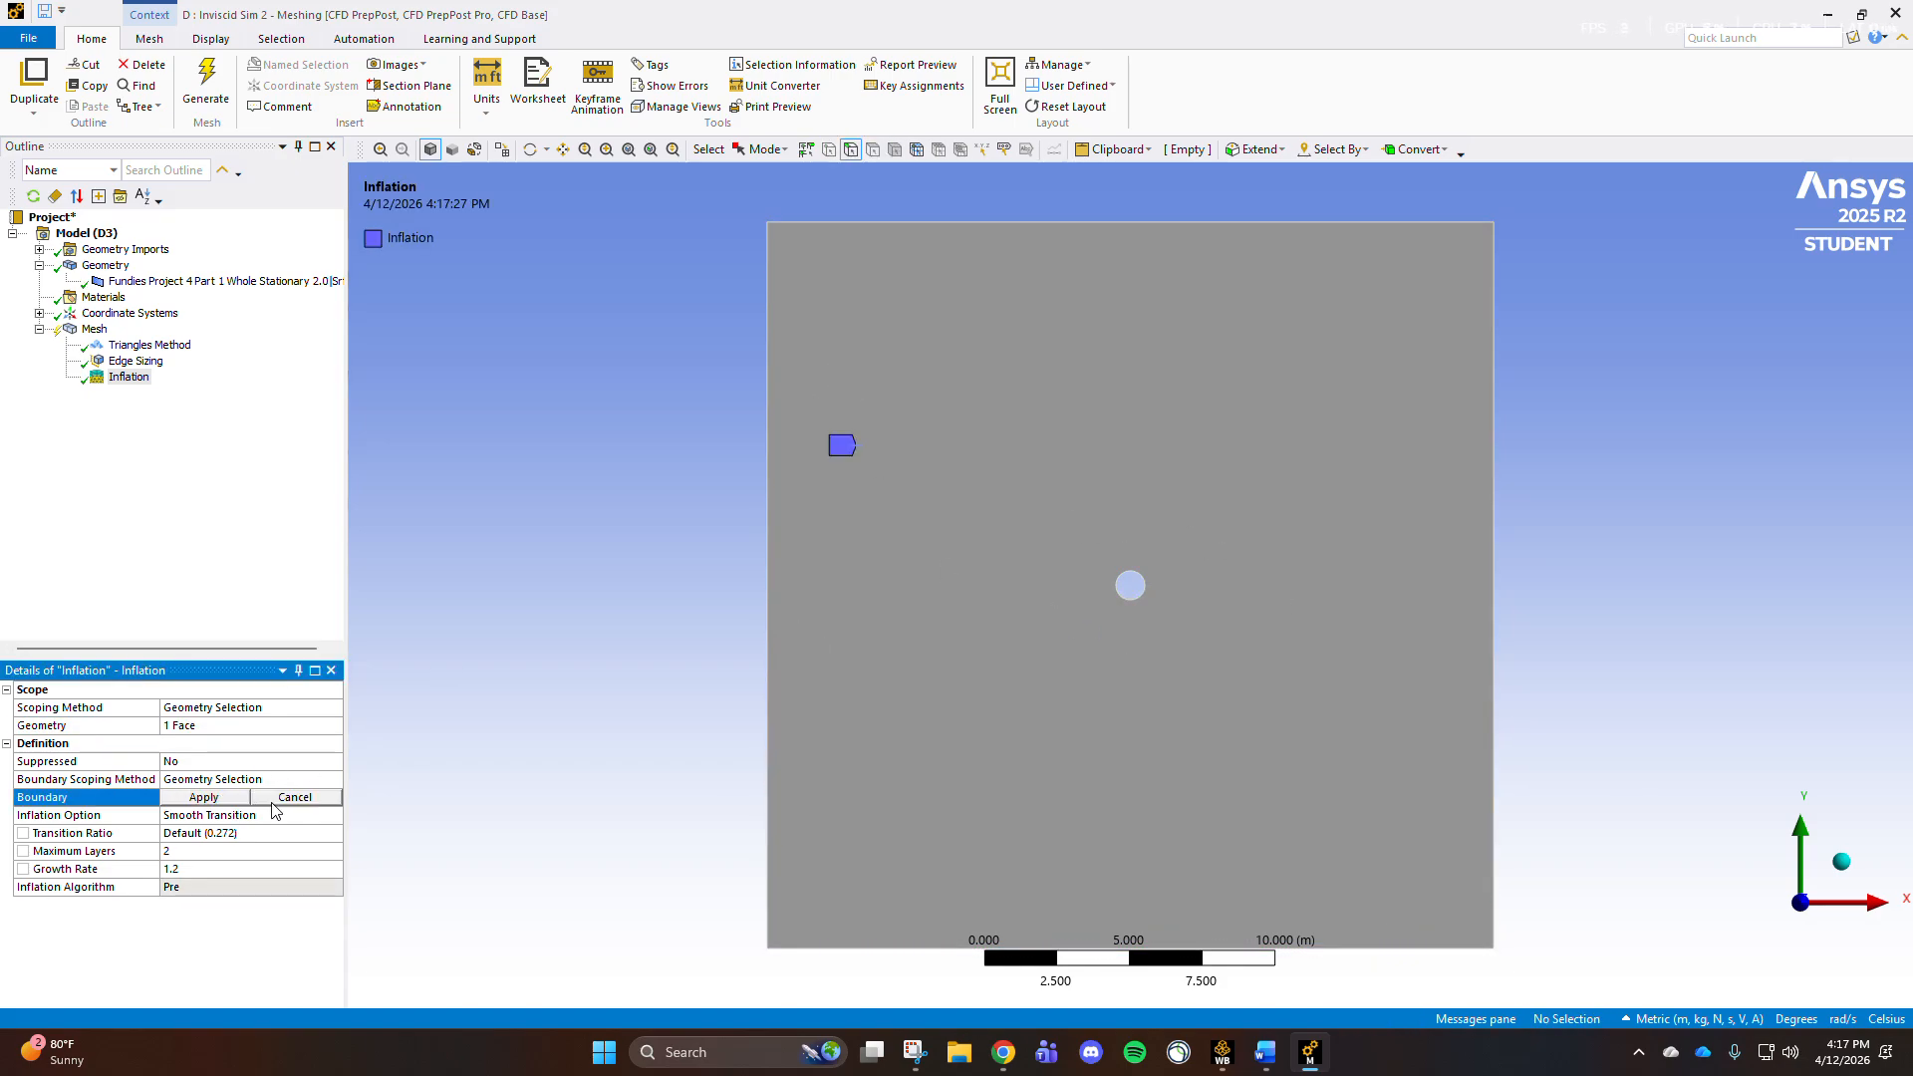
left_click(1142, 596)
left_click(209, 798)
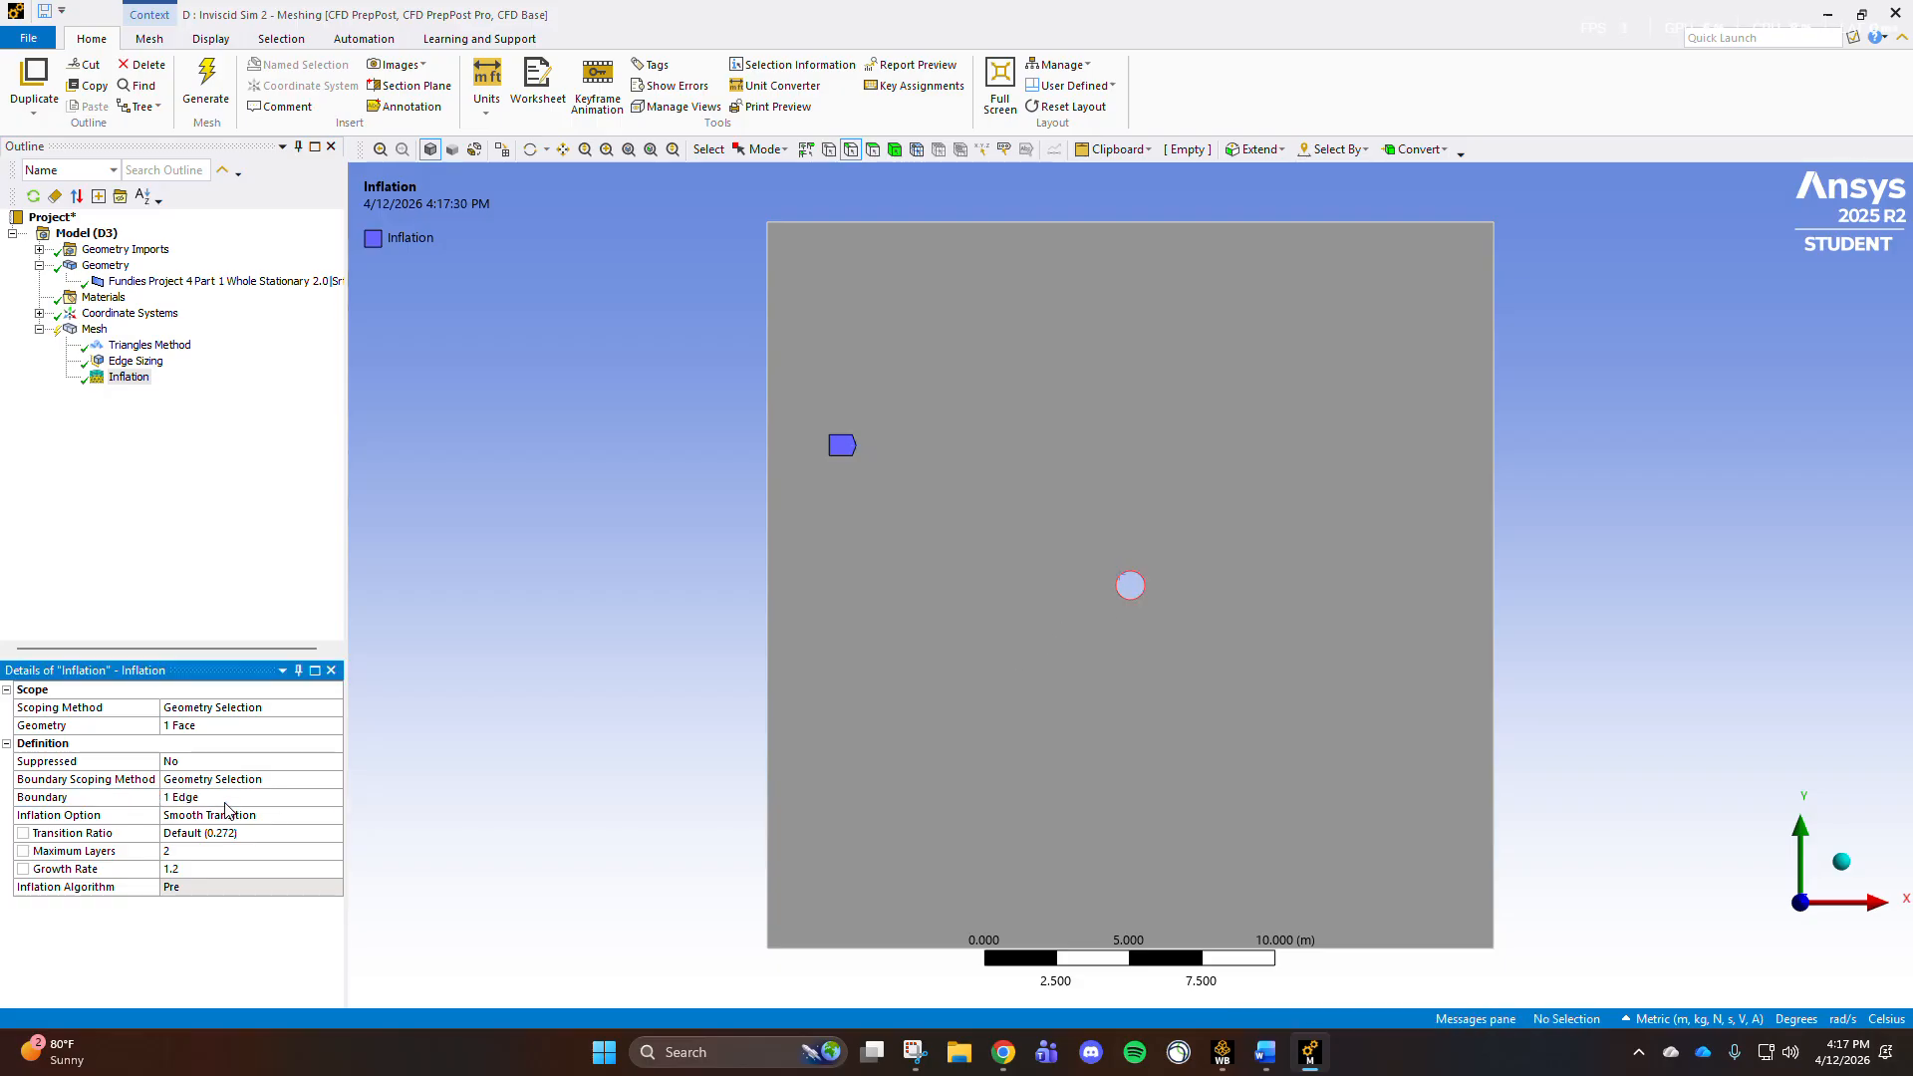
Step: Set the inflation option to First Layer Thickness with a first layer height of 0.02 m, 300 maximum layers and a growth rate of 2.5
left_click(284, 816)
left_click(295, 846)
left_click(254, 834)
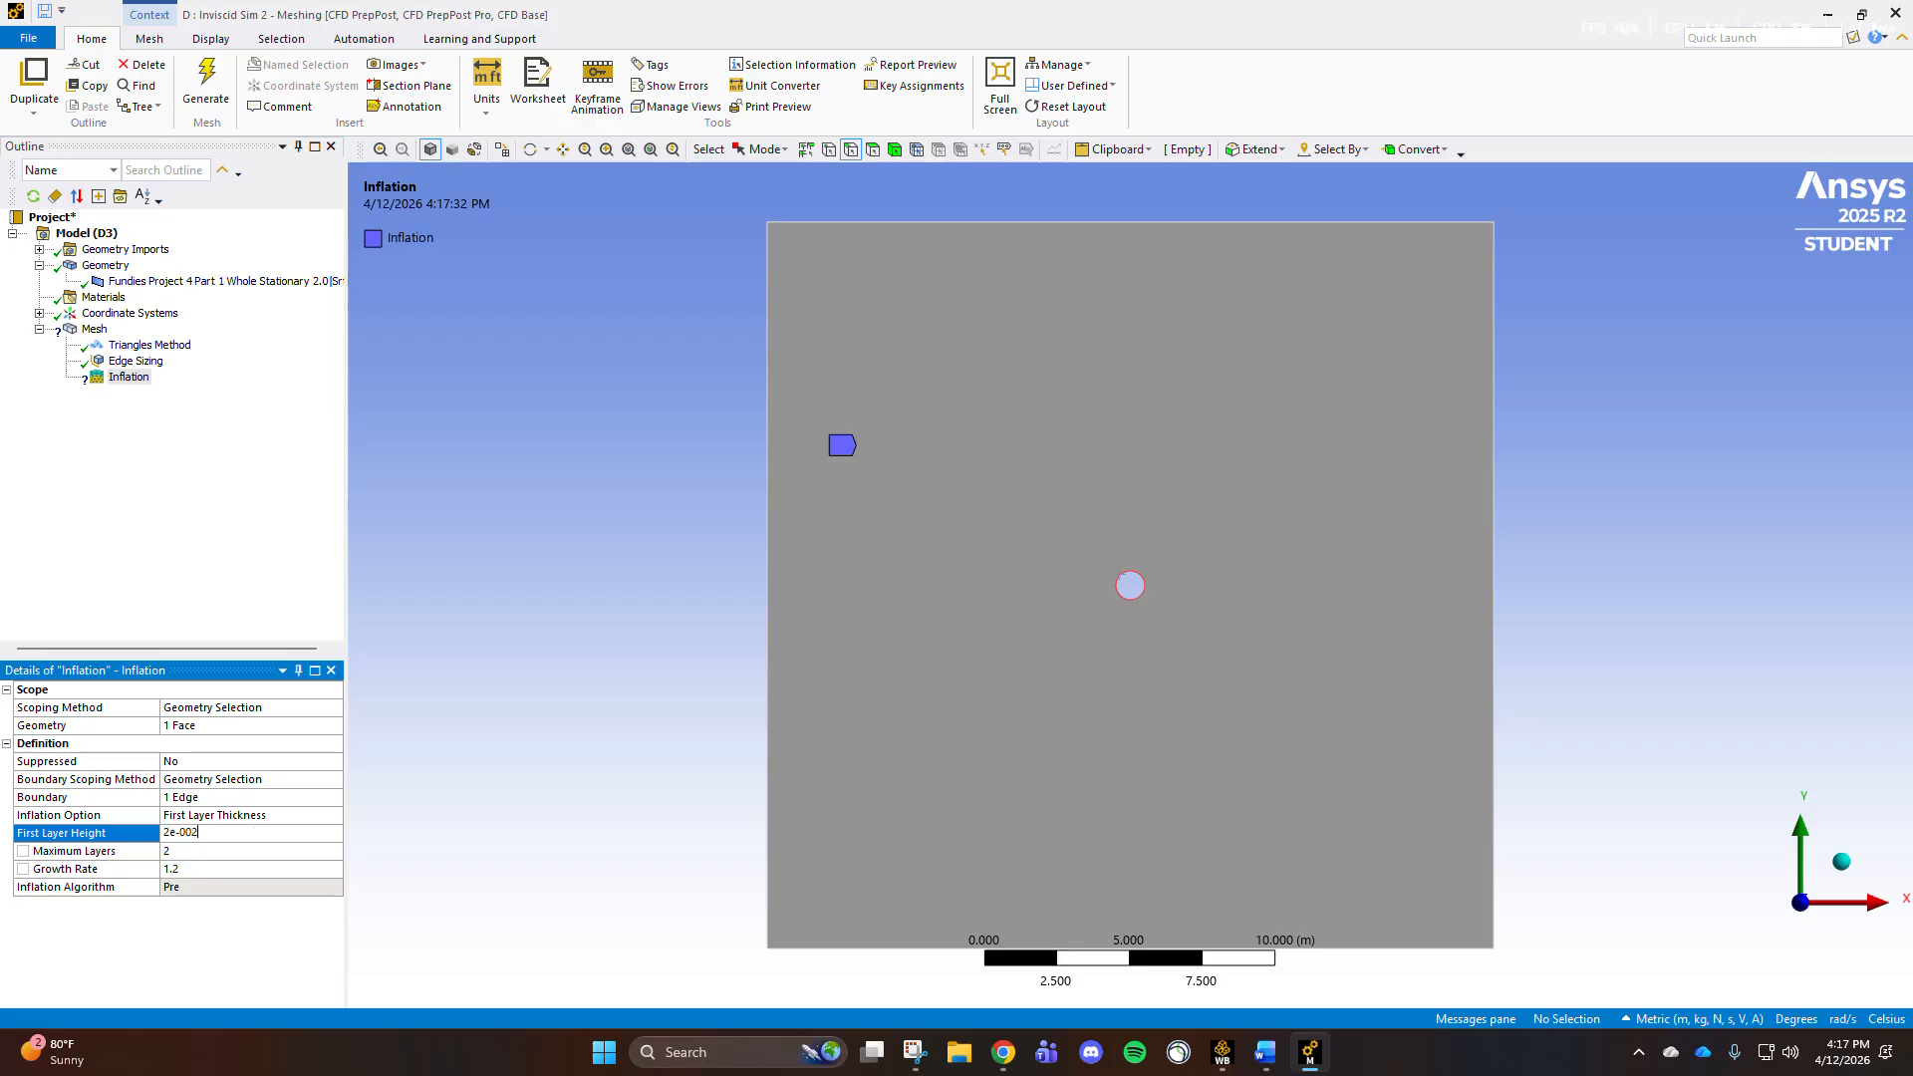
left_click(234, 852)
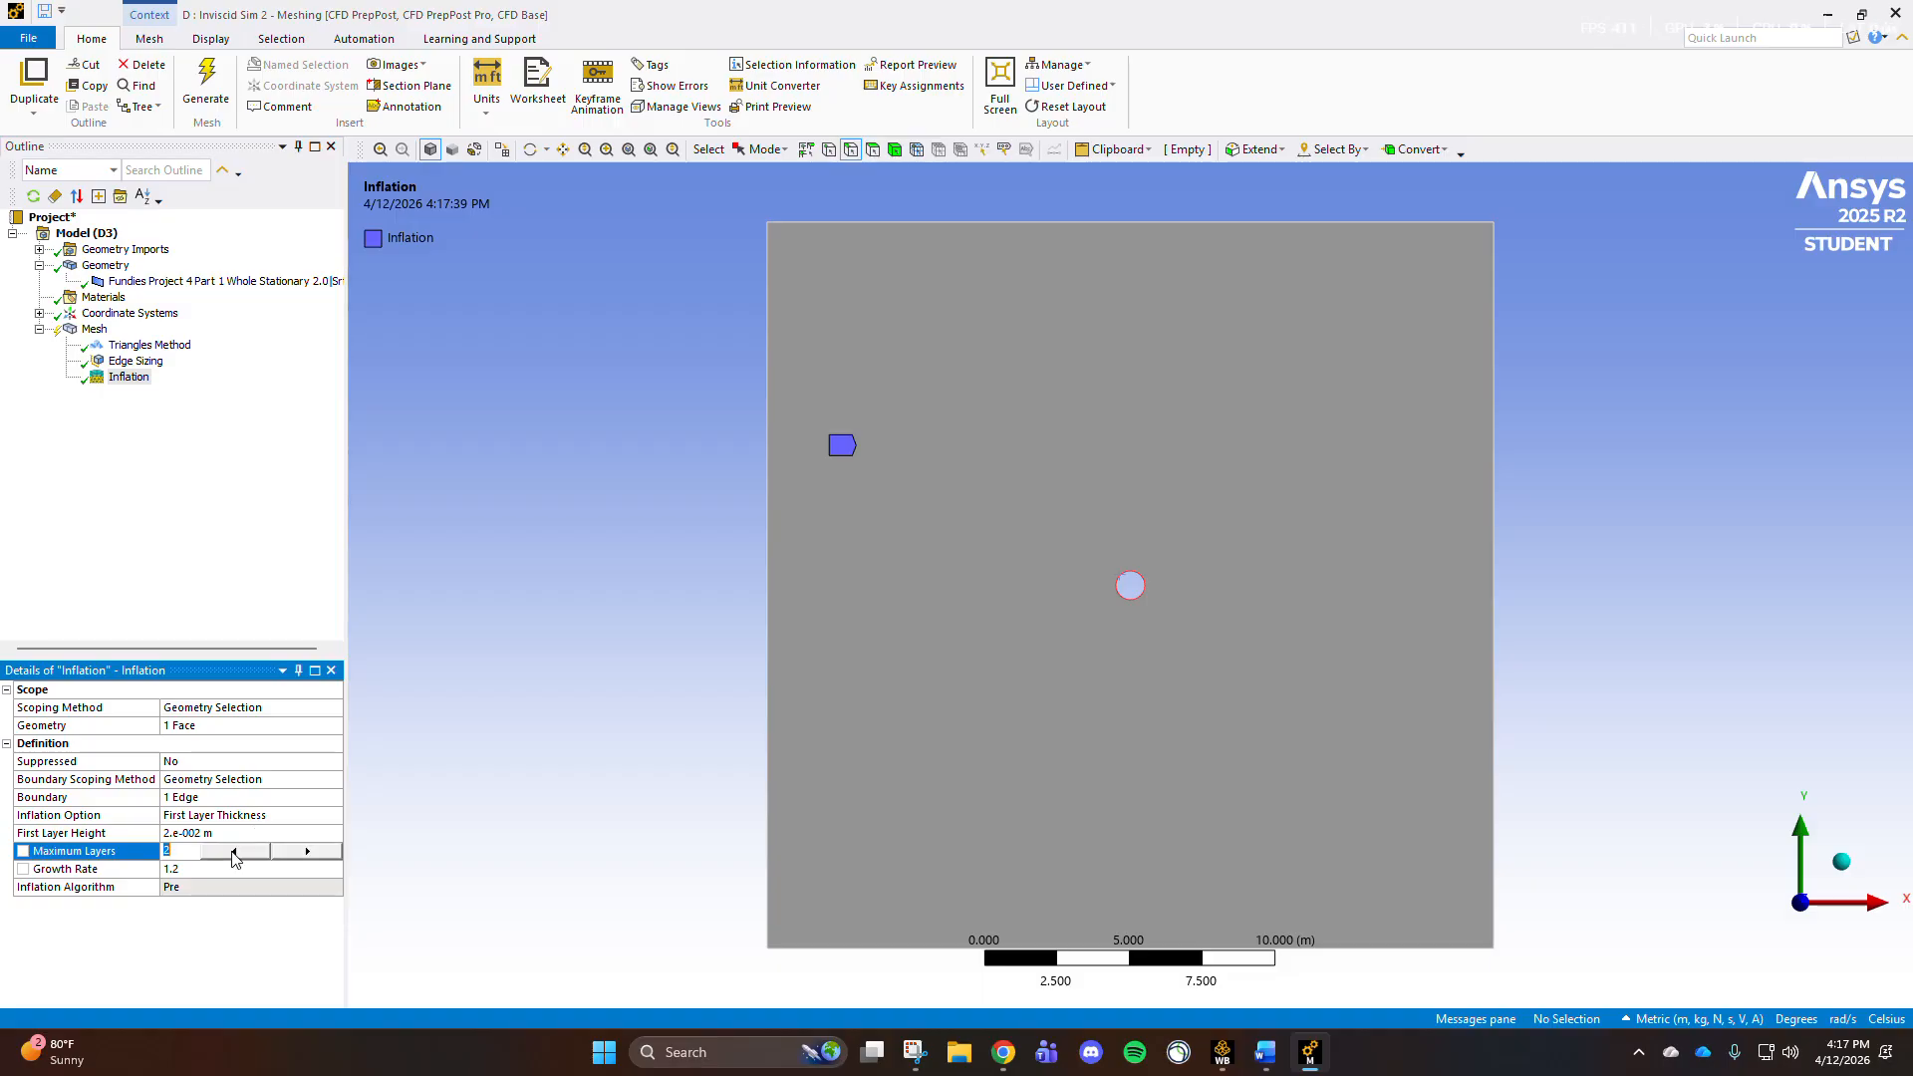
type("300")
key("Return")
left_click(211, 883)
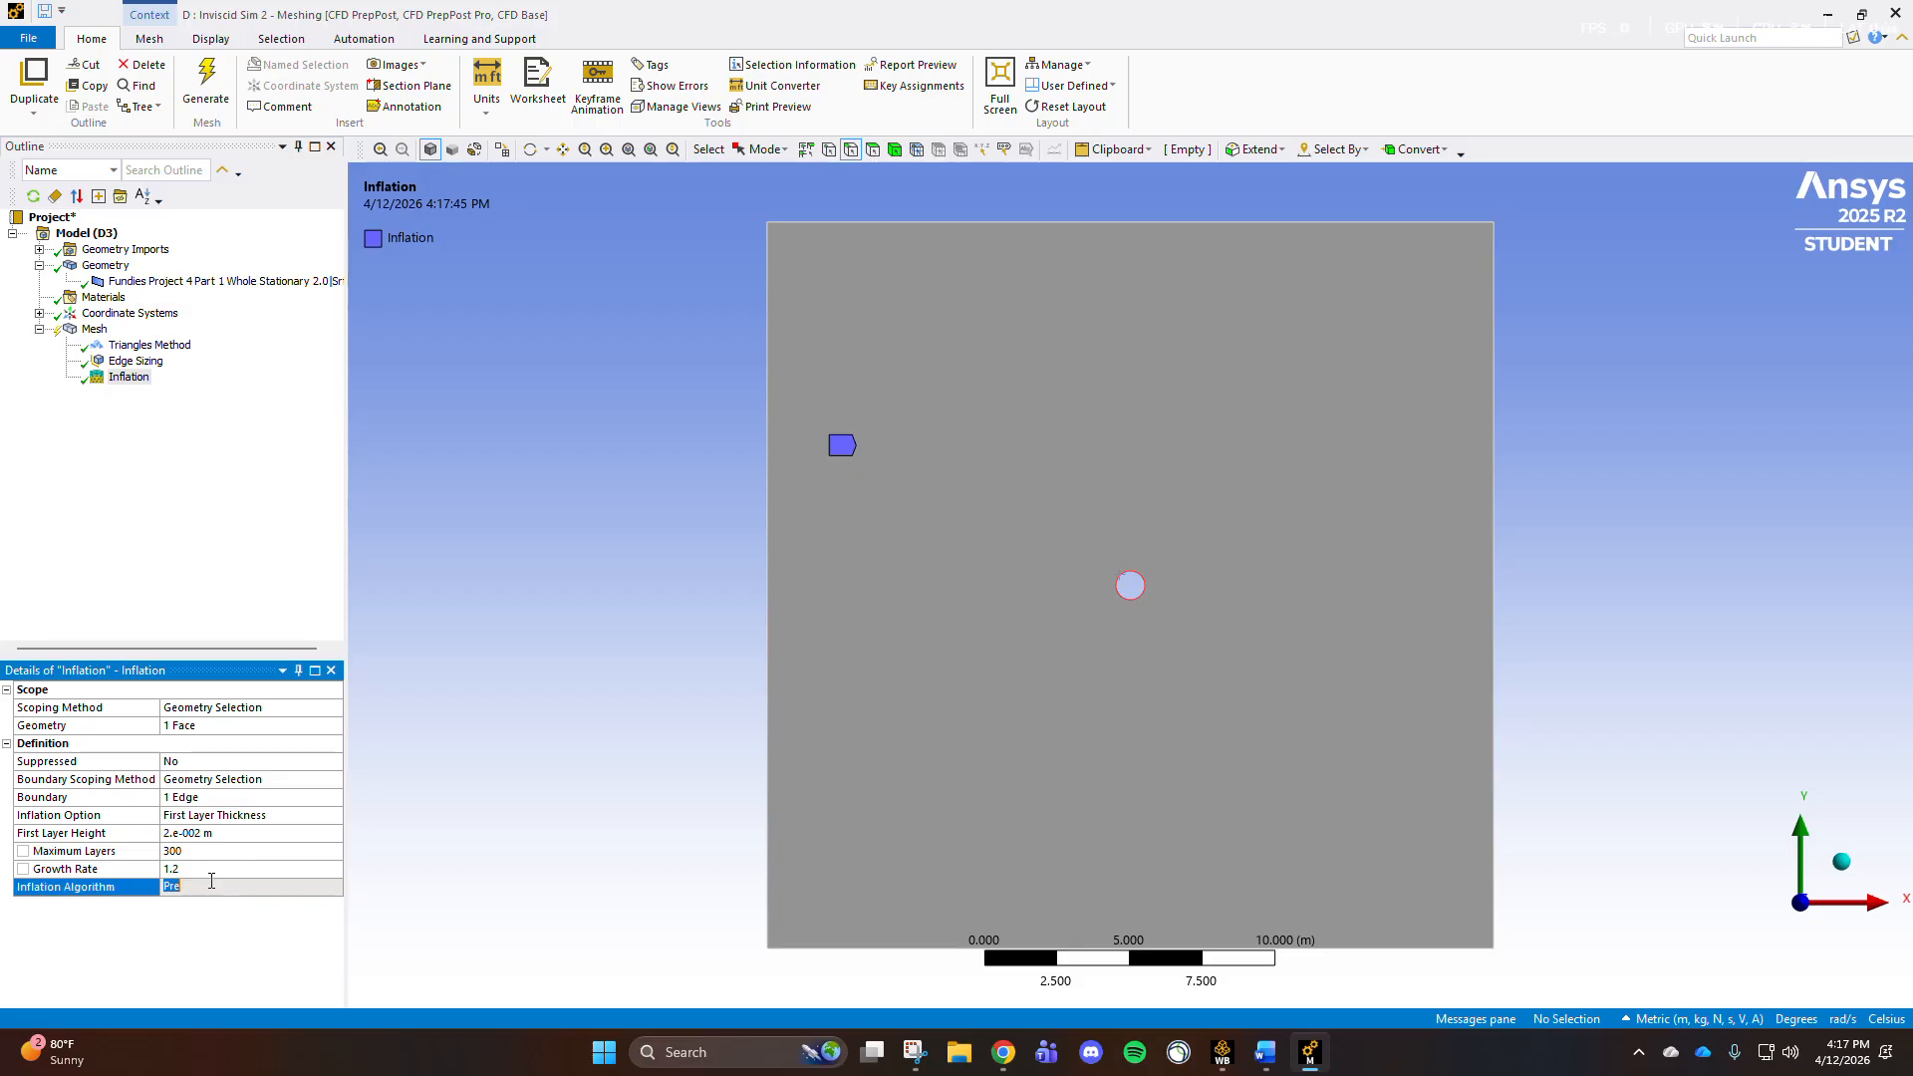
left_click(213, 870)
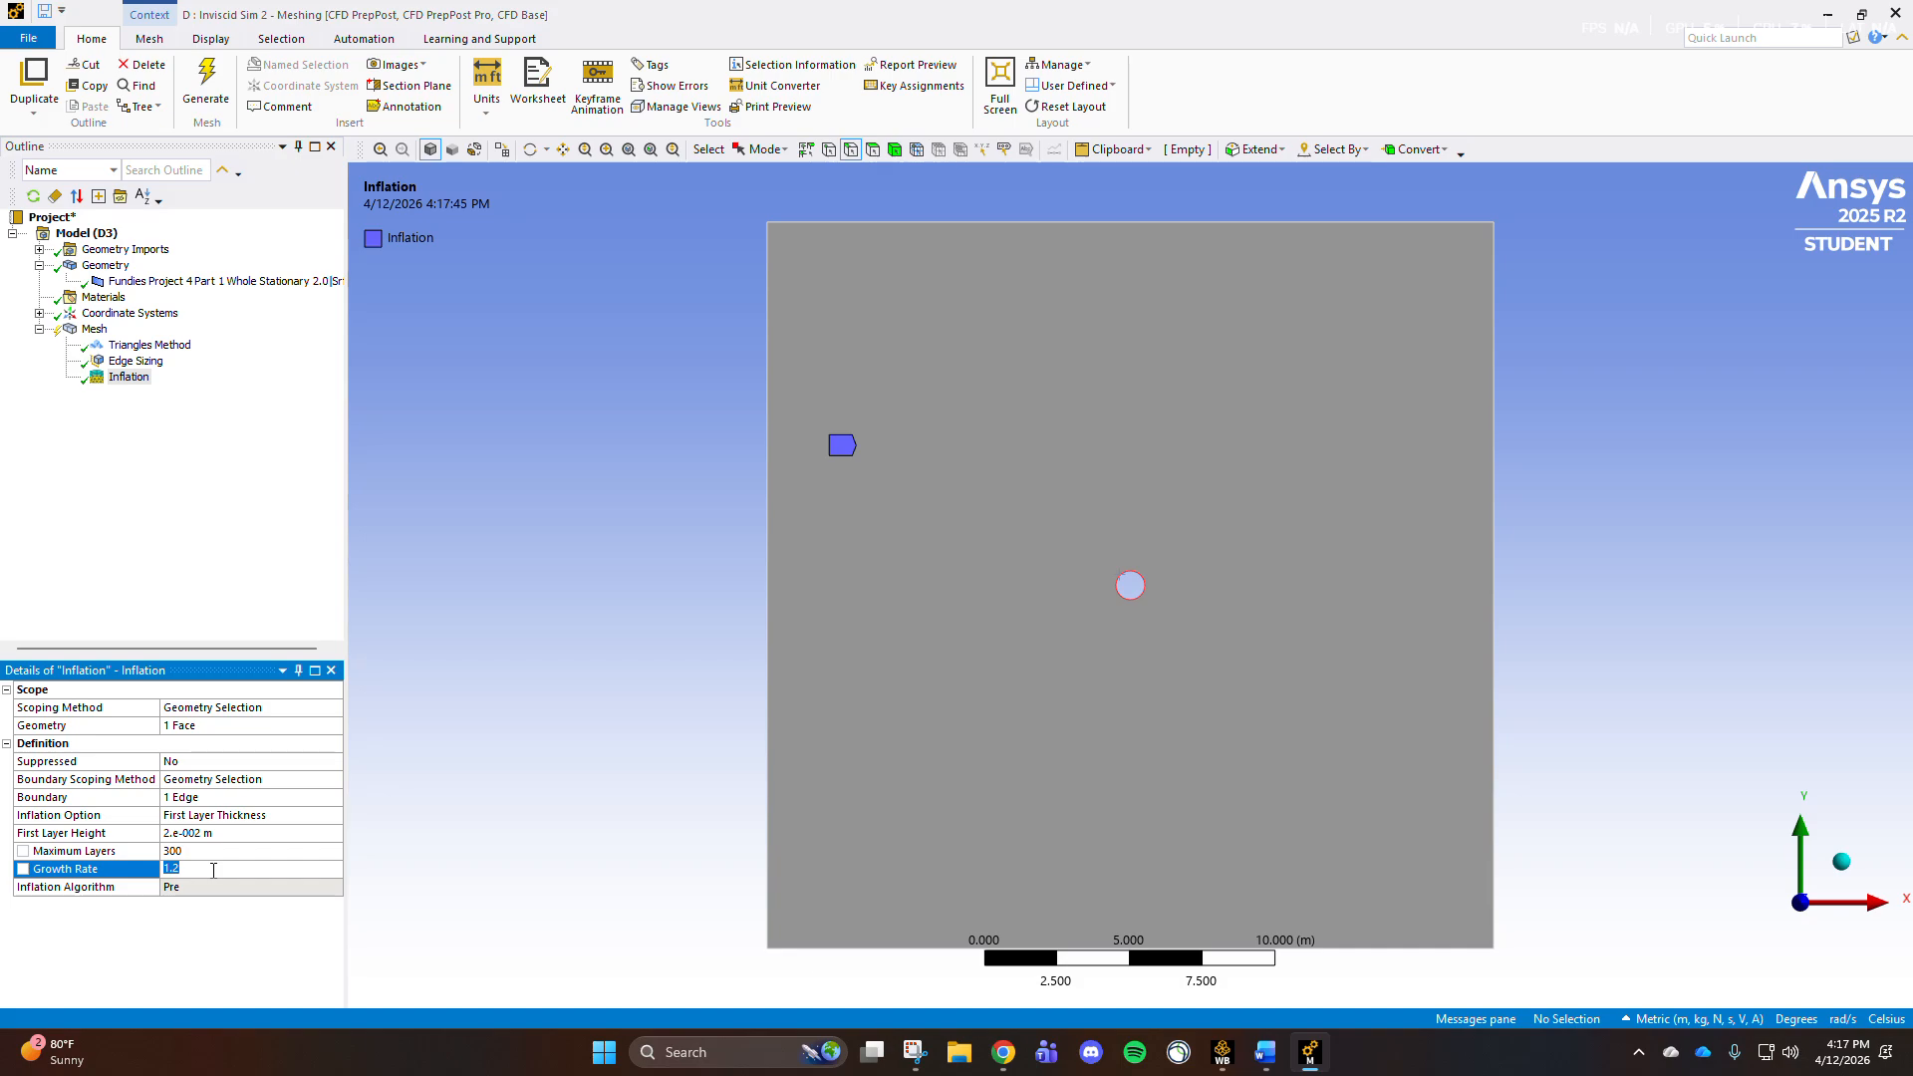
Step: Regenerate the mesh with the inflation control and inspect the layers around the circular hole
left_click(206, 89)
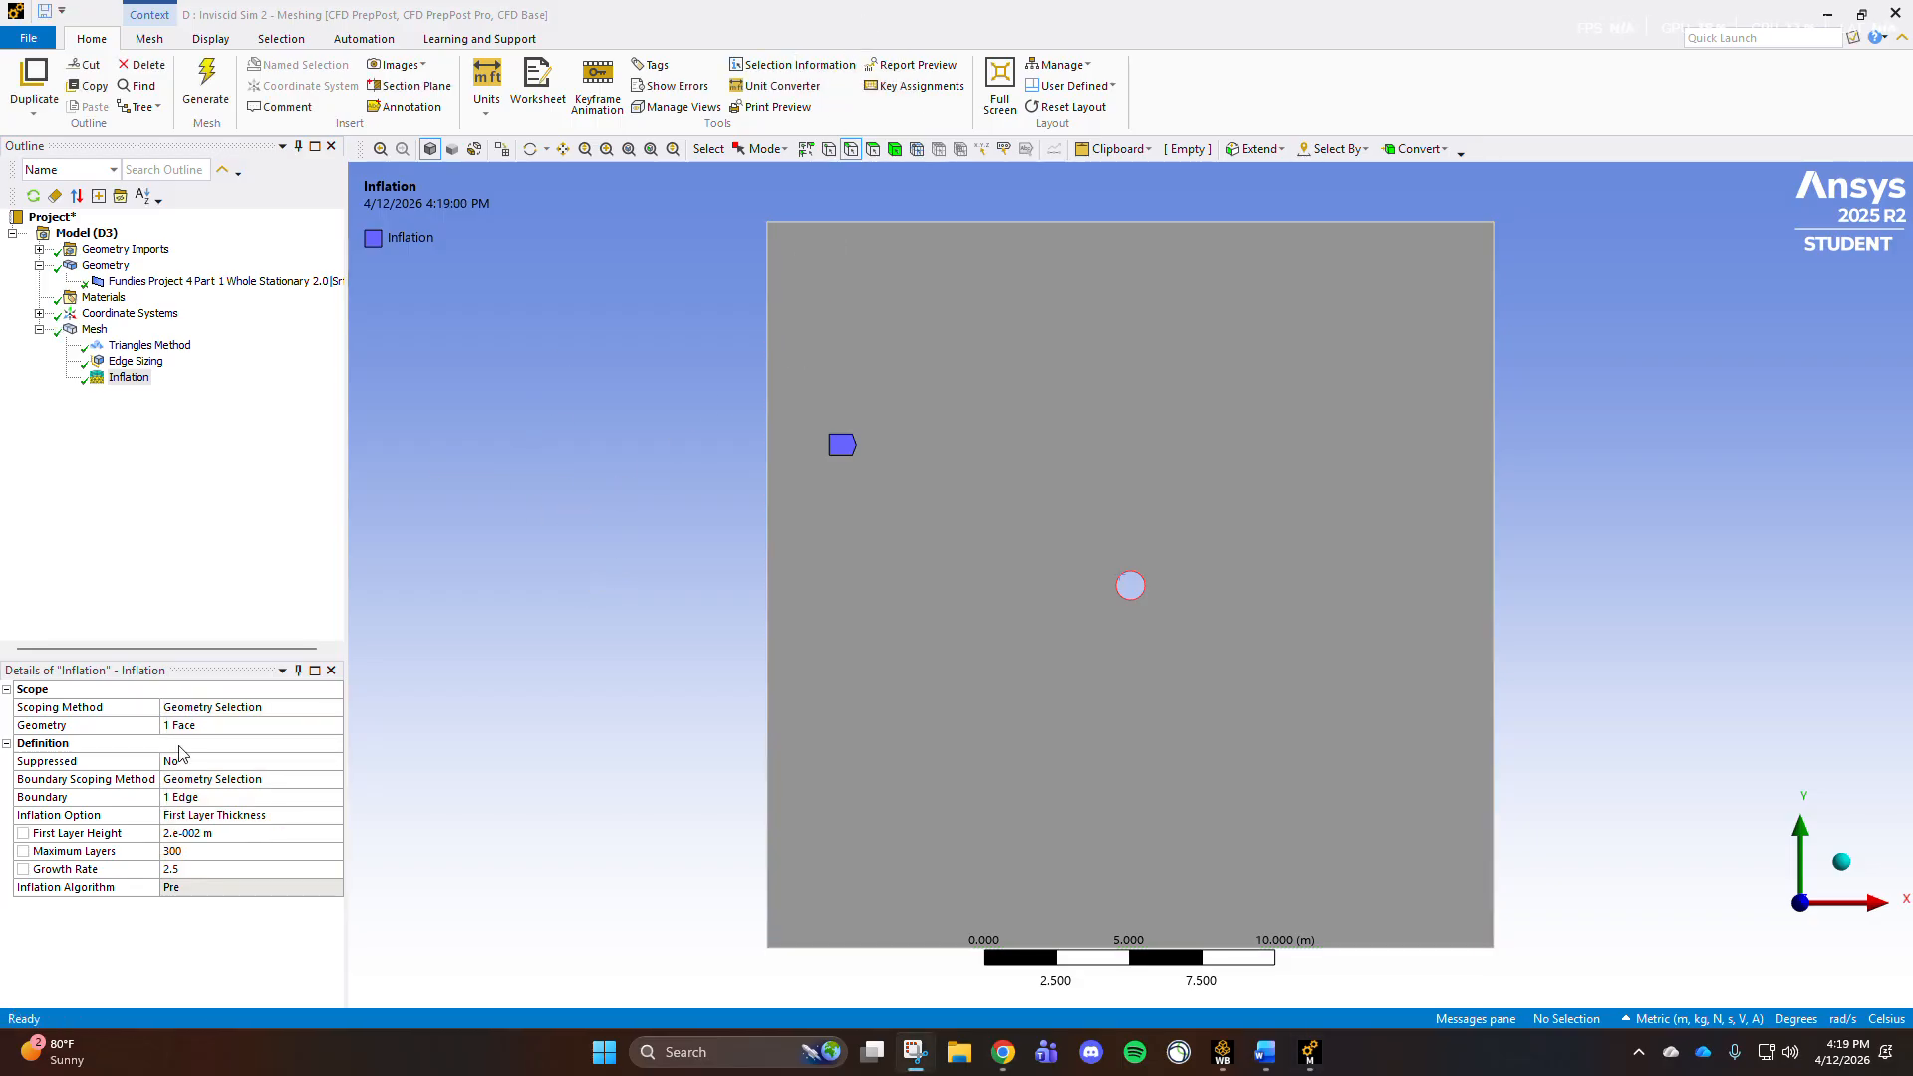
left_click(99, 331)
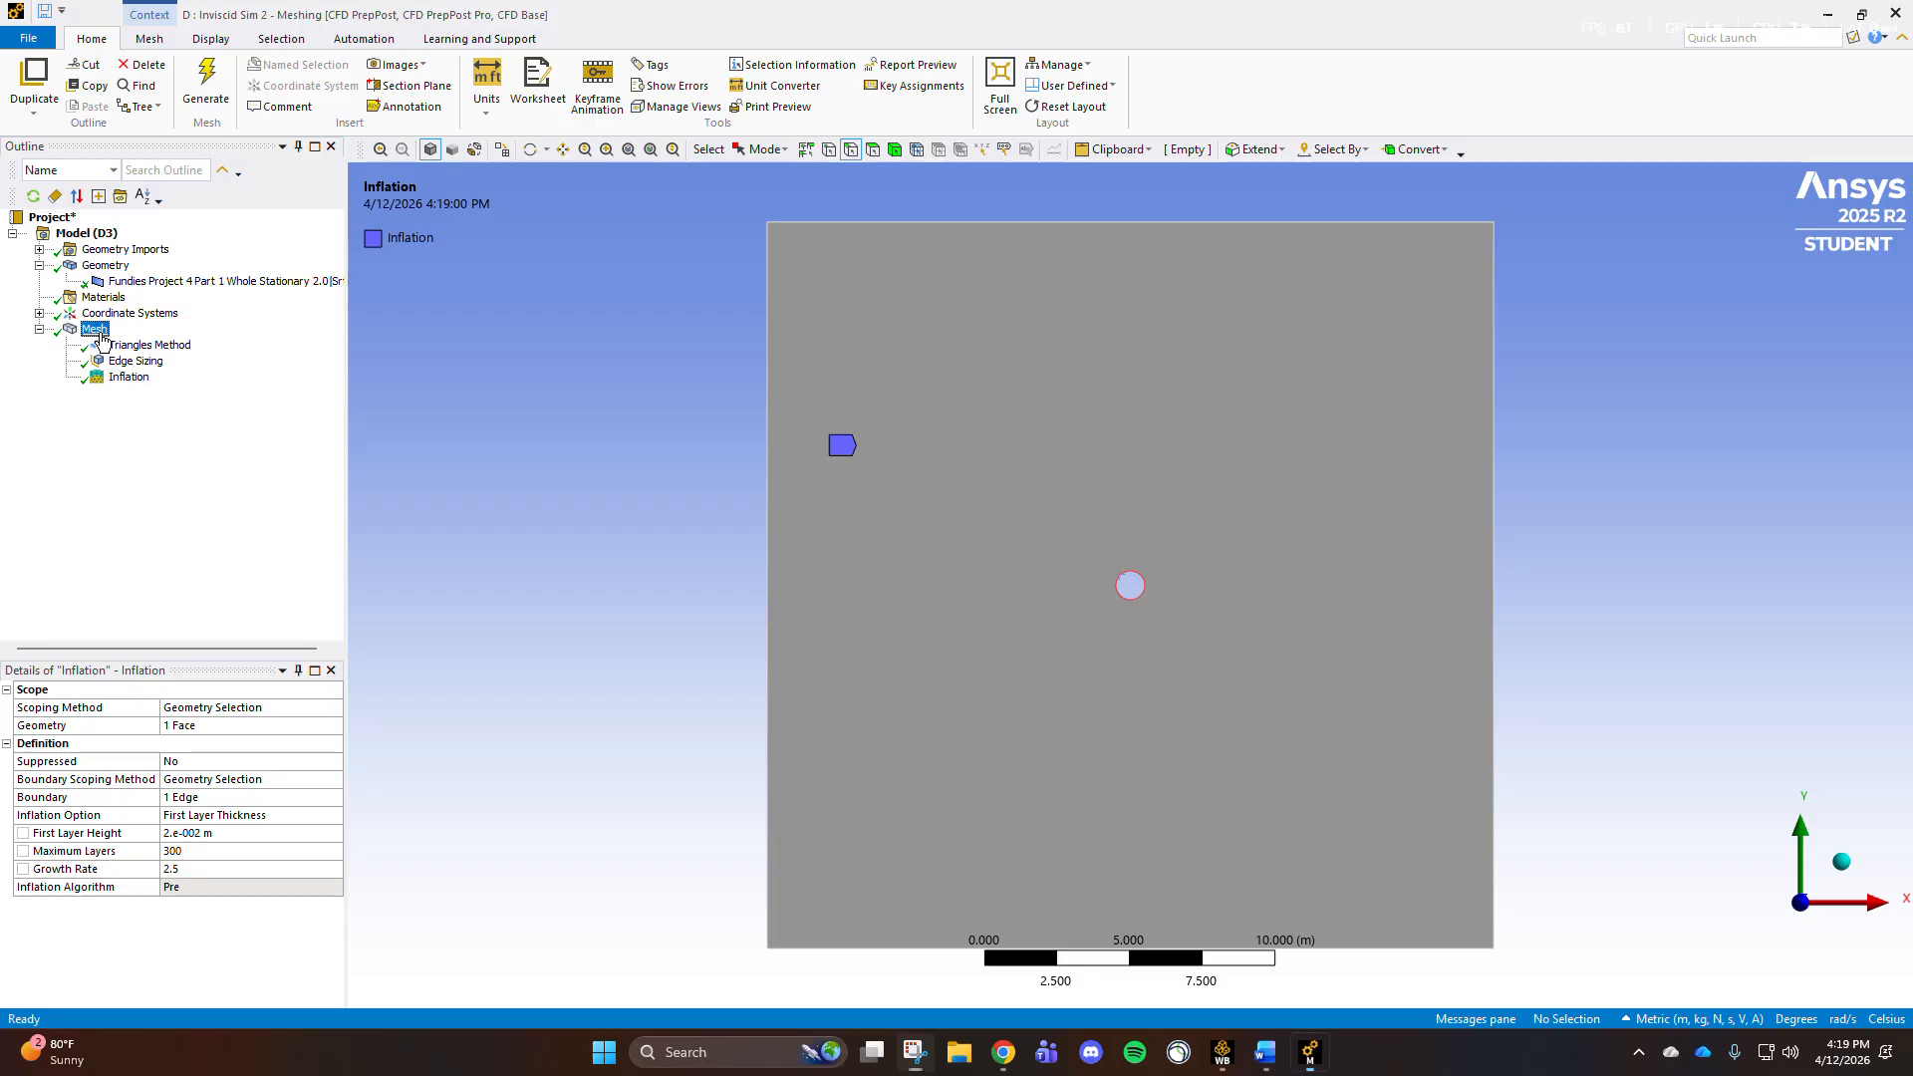
scroll(1151, 603, "down", 1)
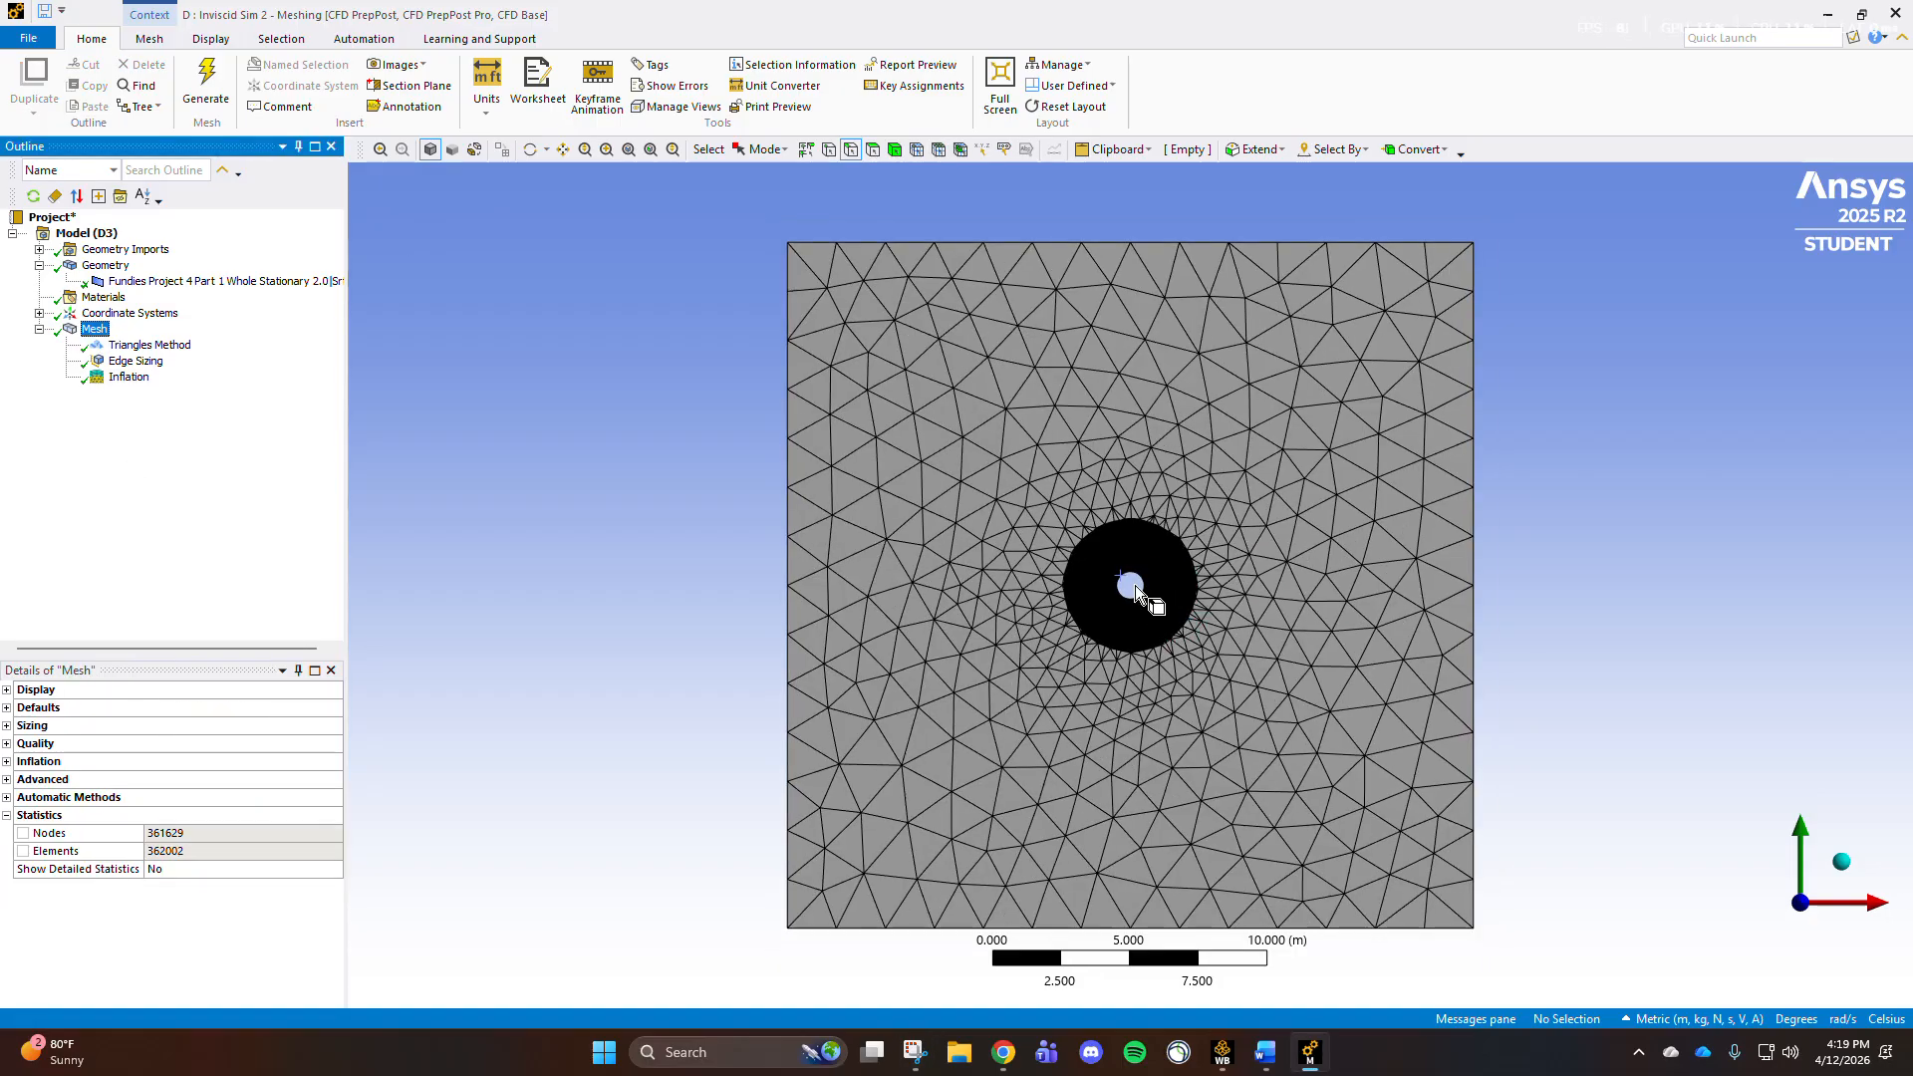
scroll(1152, 604, "up", 3)
scroll(1152, 606, "down", 1)
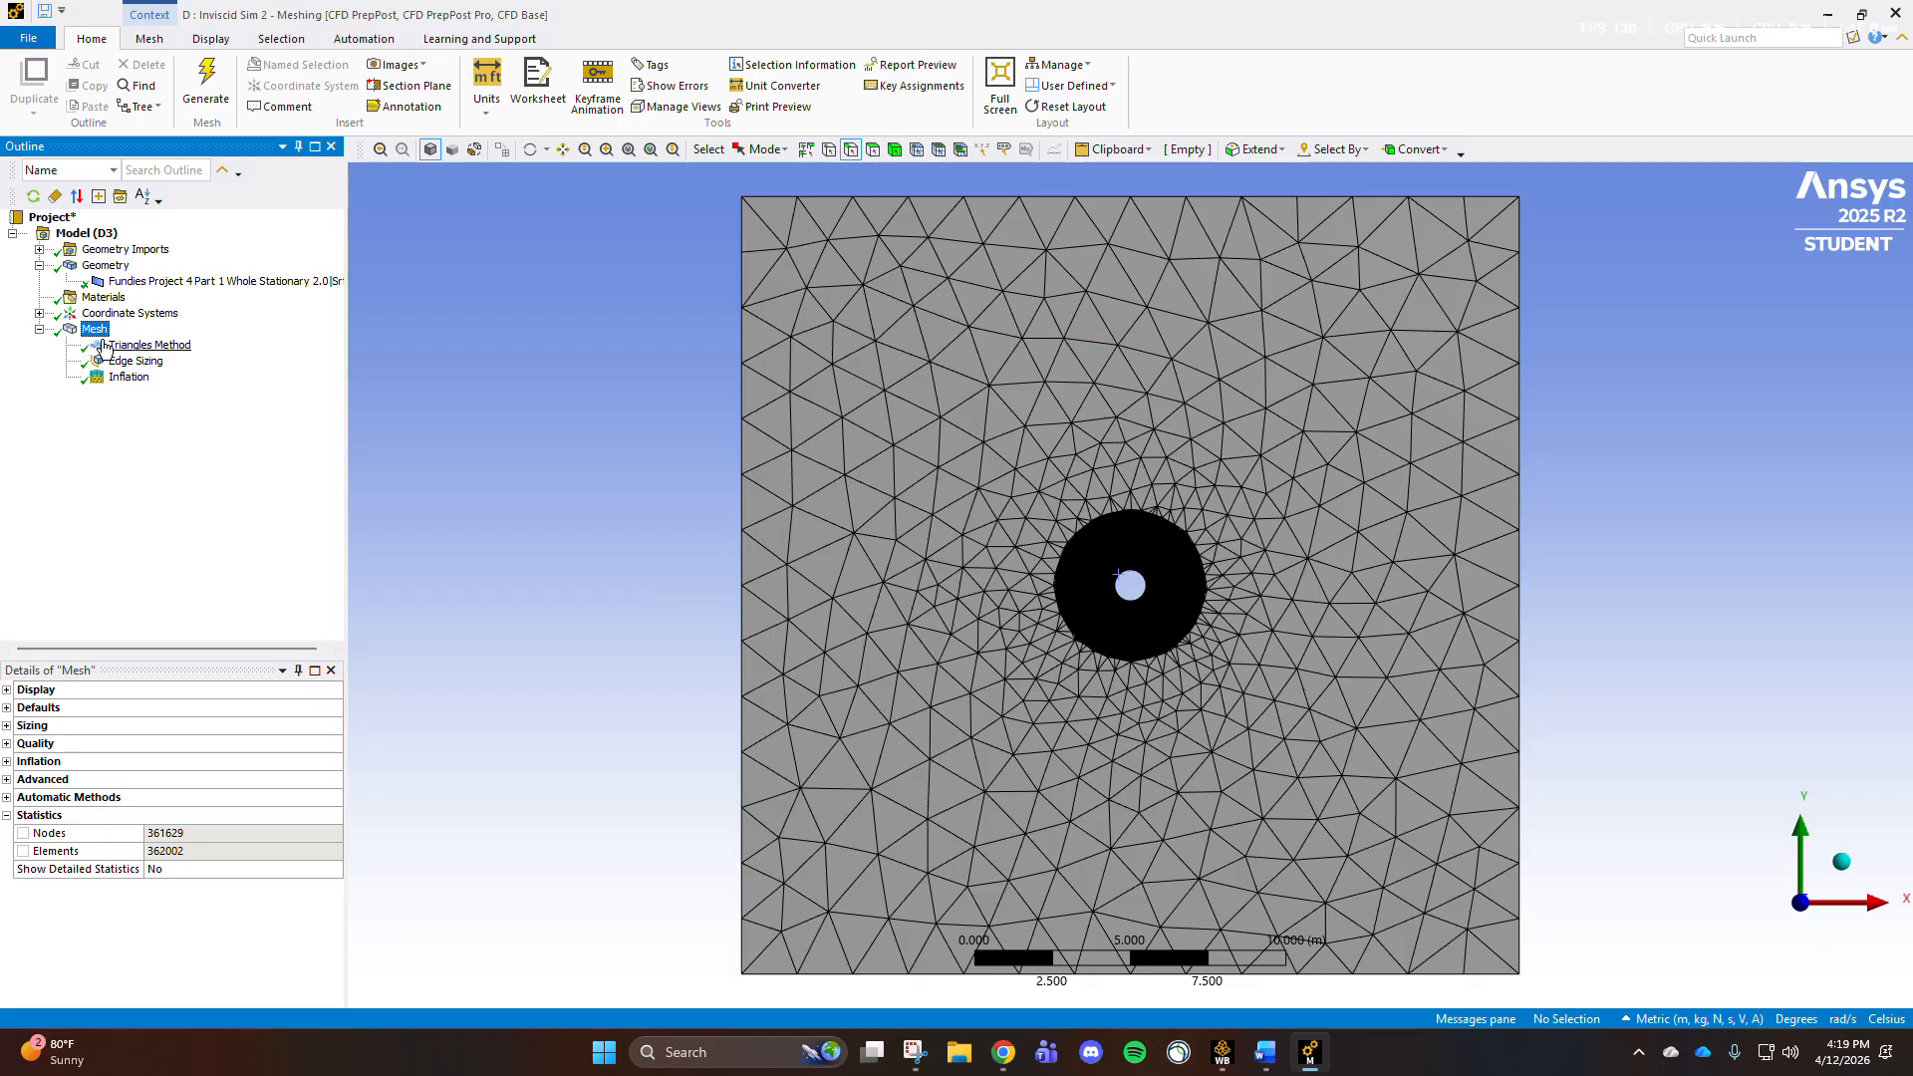
Step: Set the global mesh Element Size to 0.1 m in the mesh defaults
left_click(7, 725)
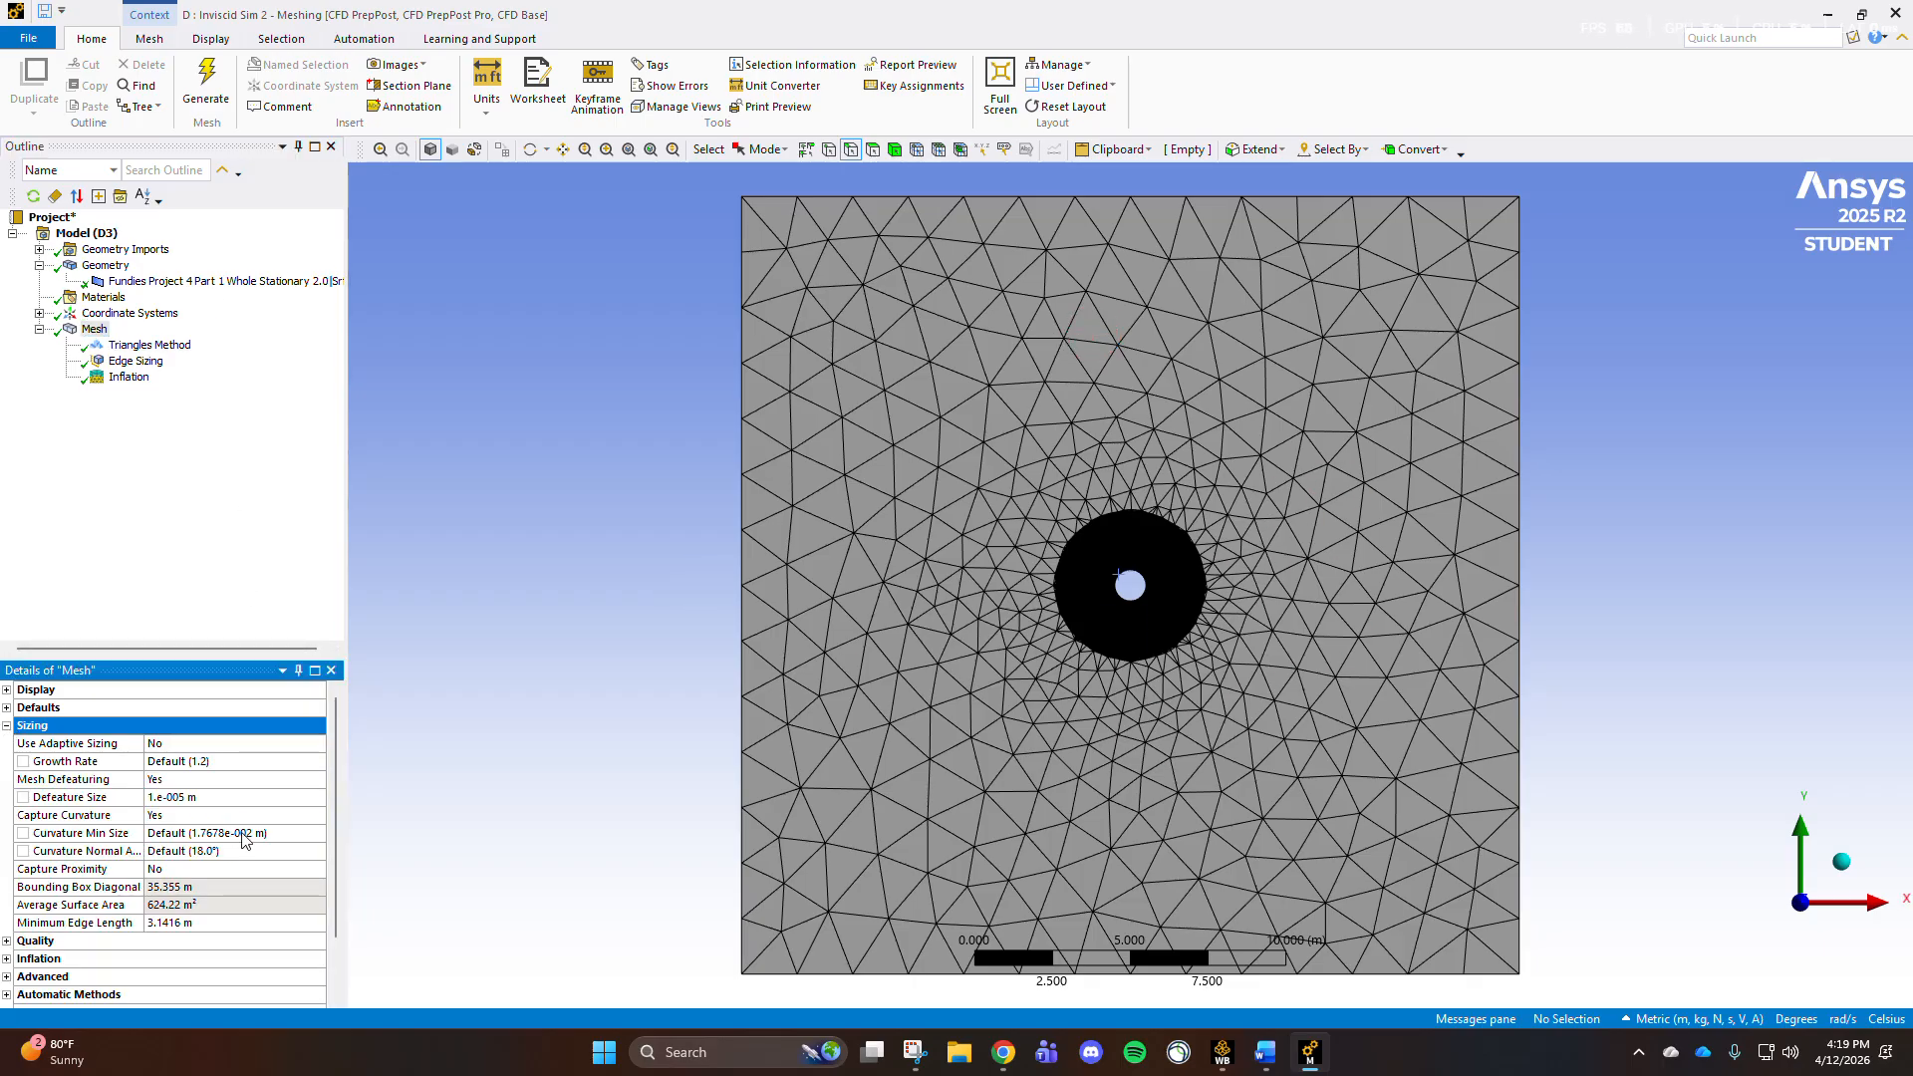
left_click(7, 707)
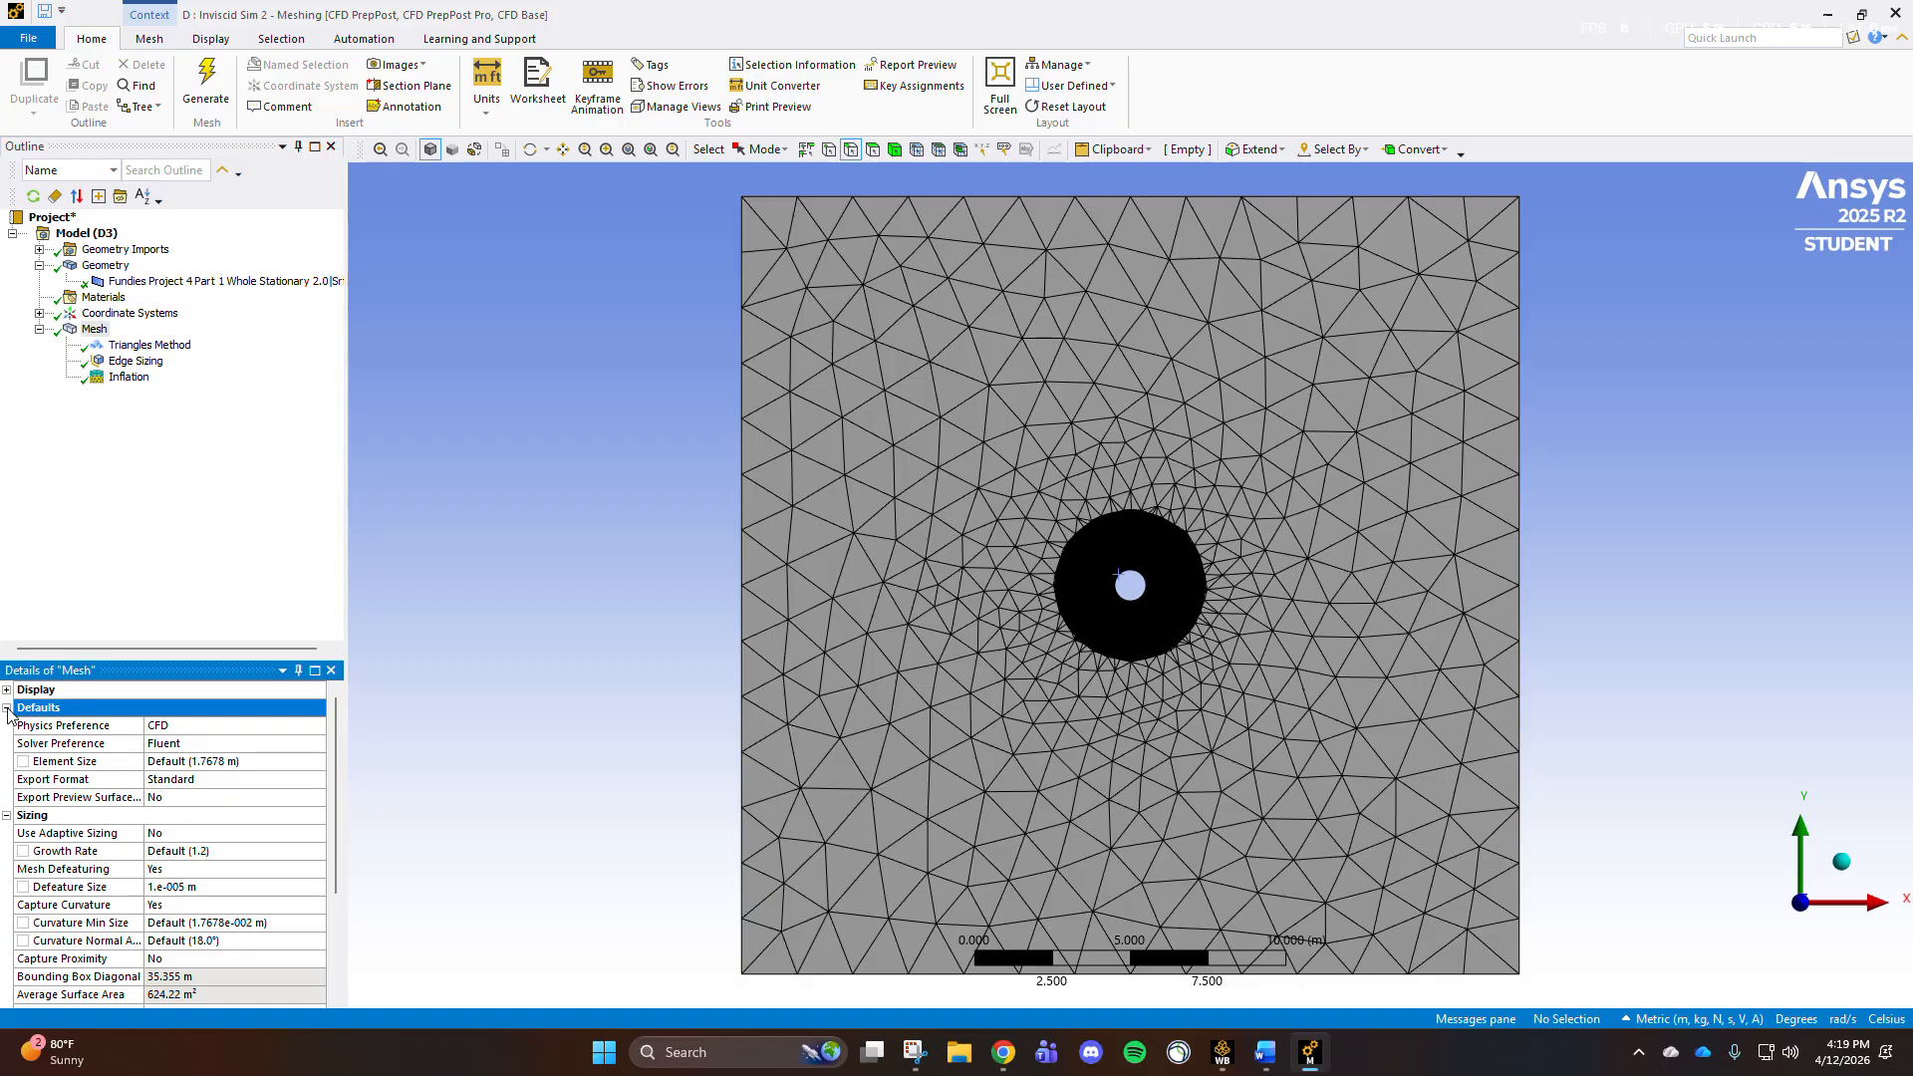
left_click(253, 760)
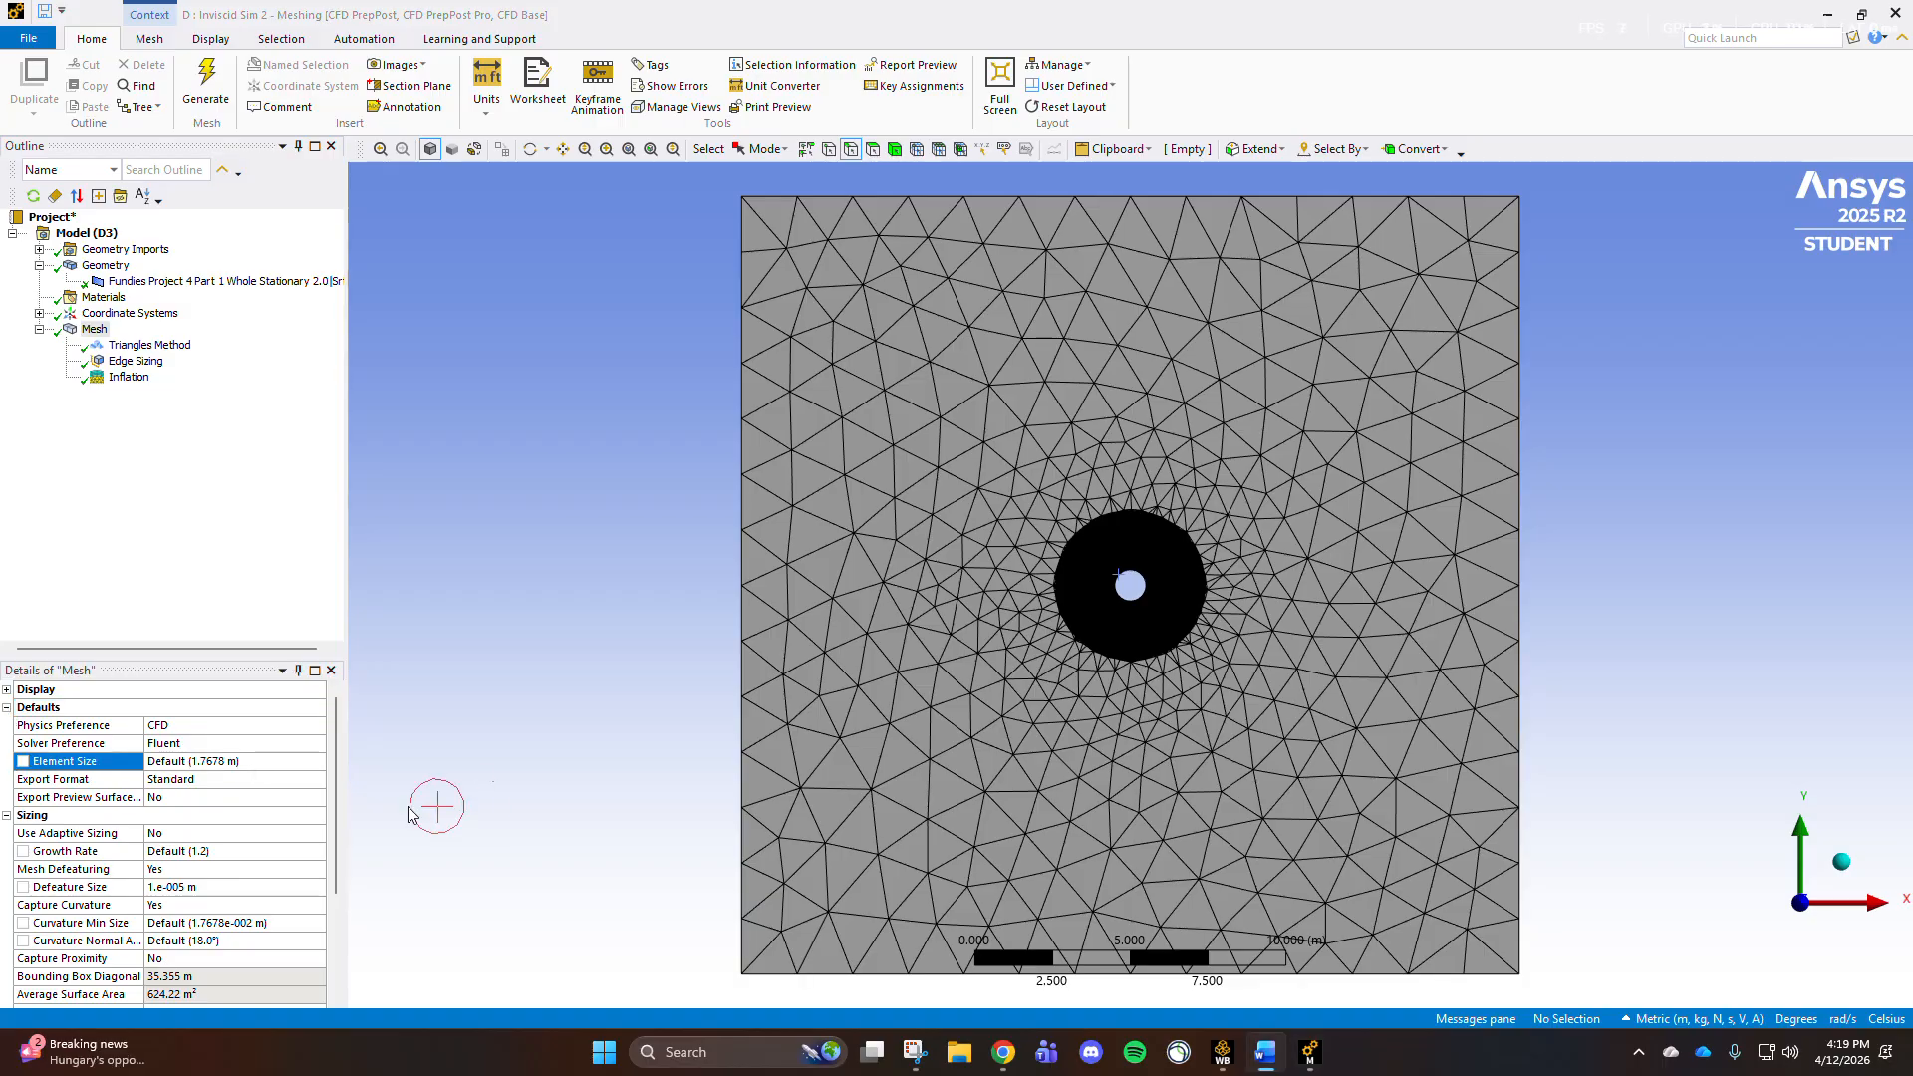
left_click(258, 762)
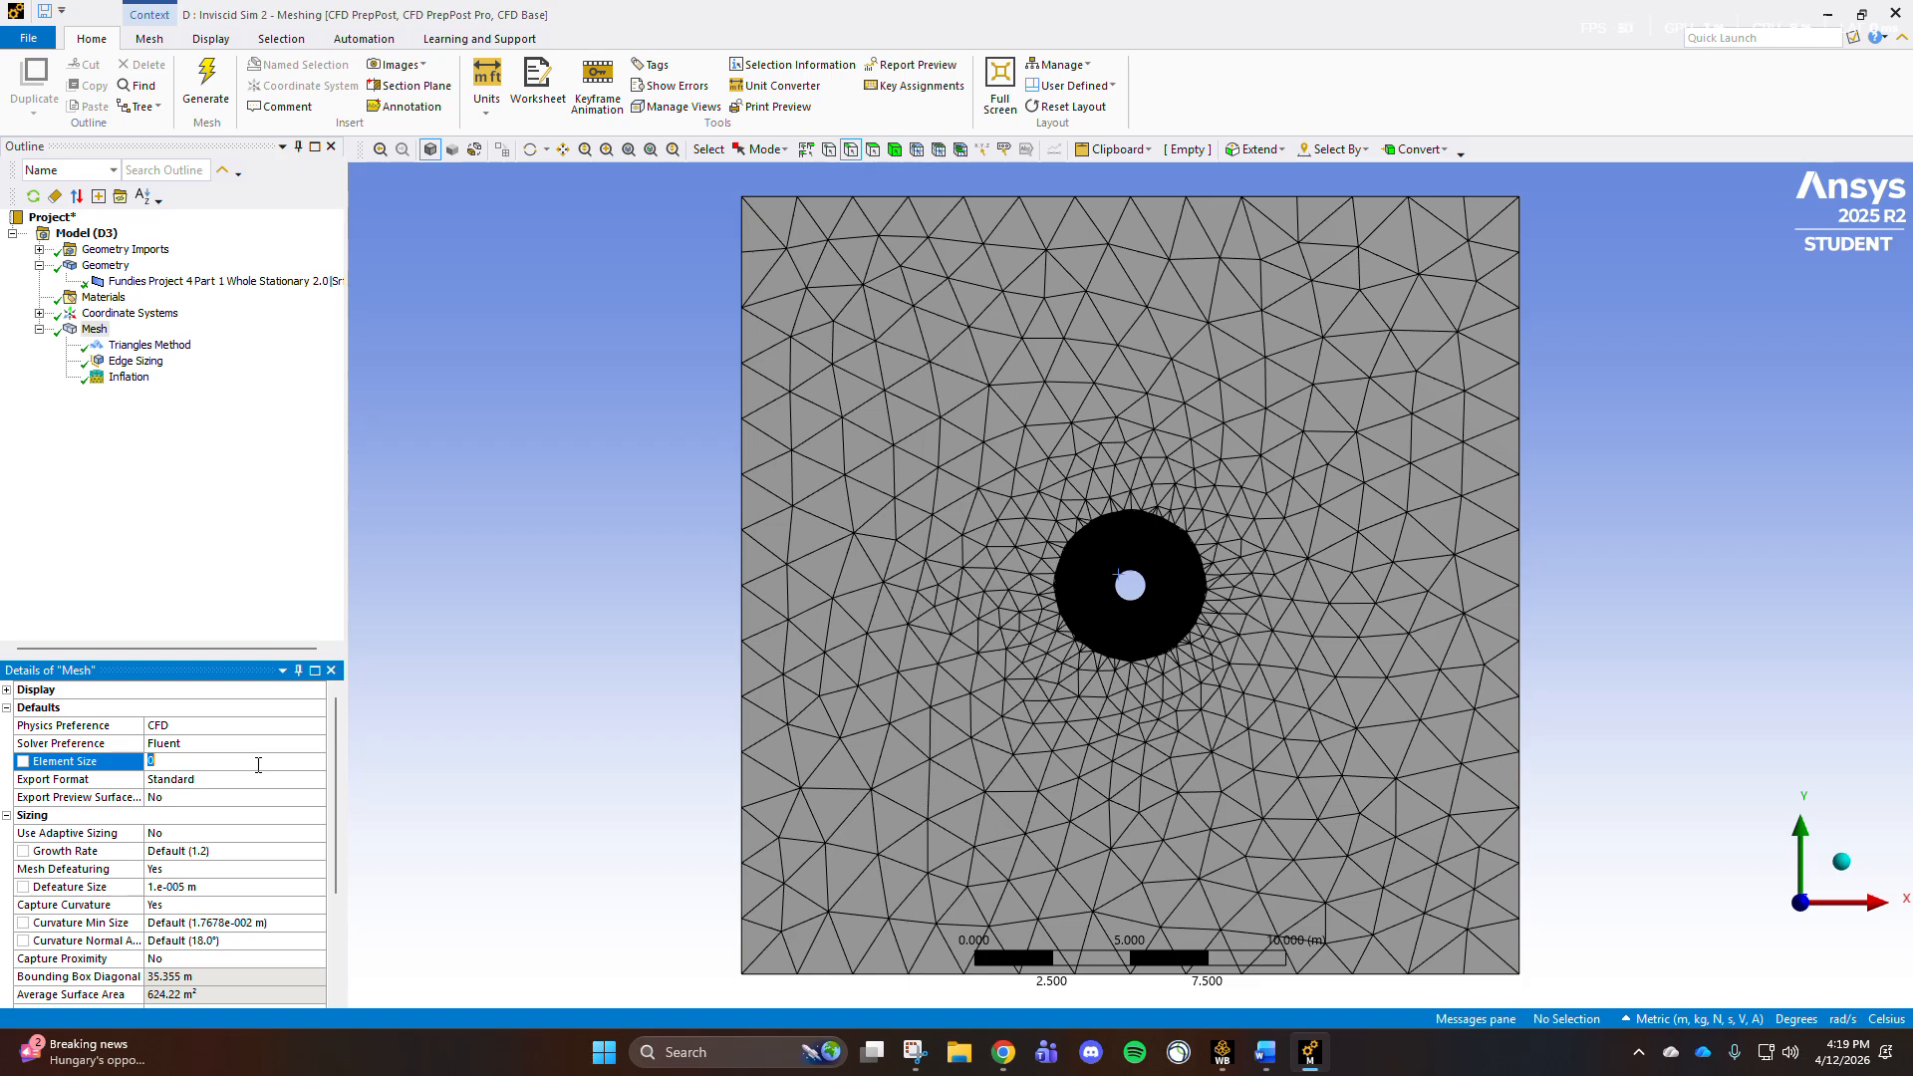
type("0.1")
key("Return")
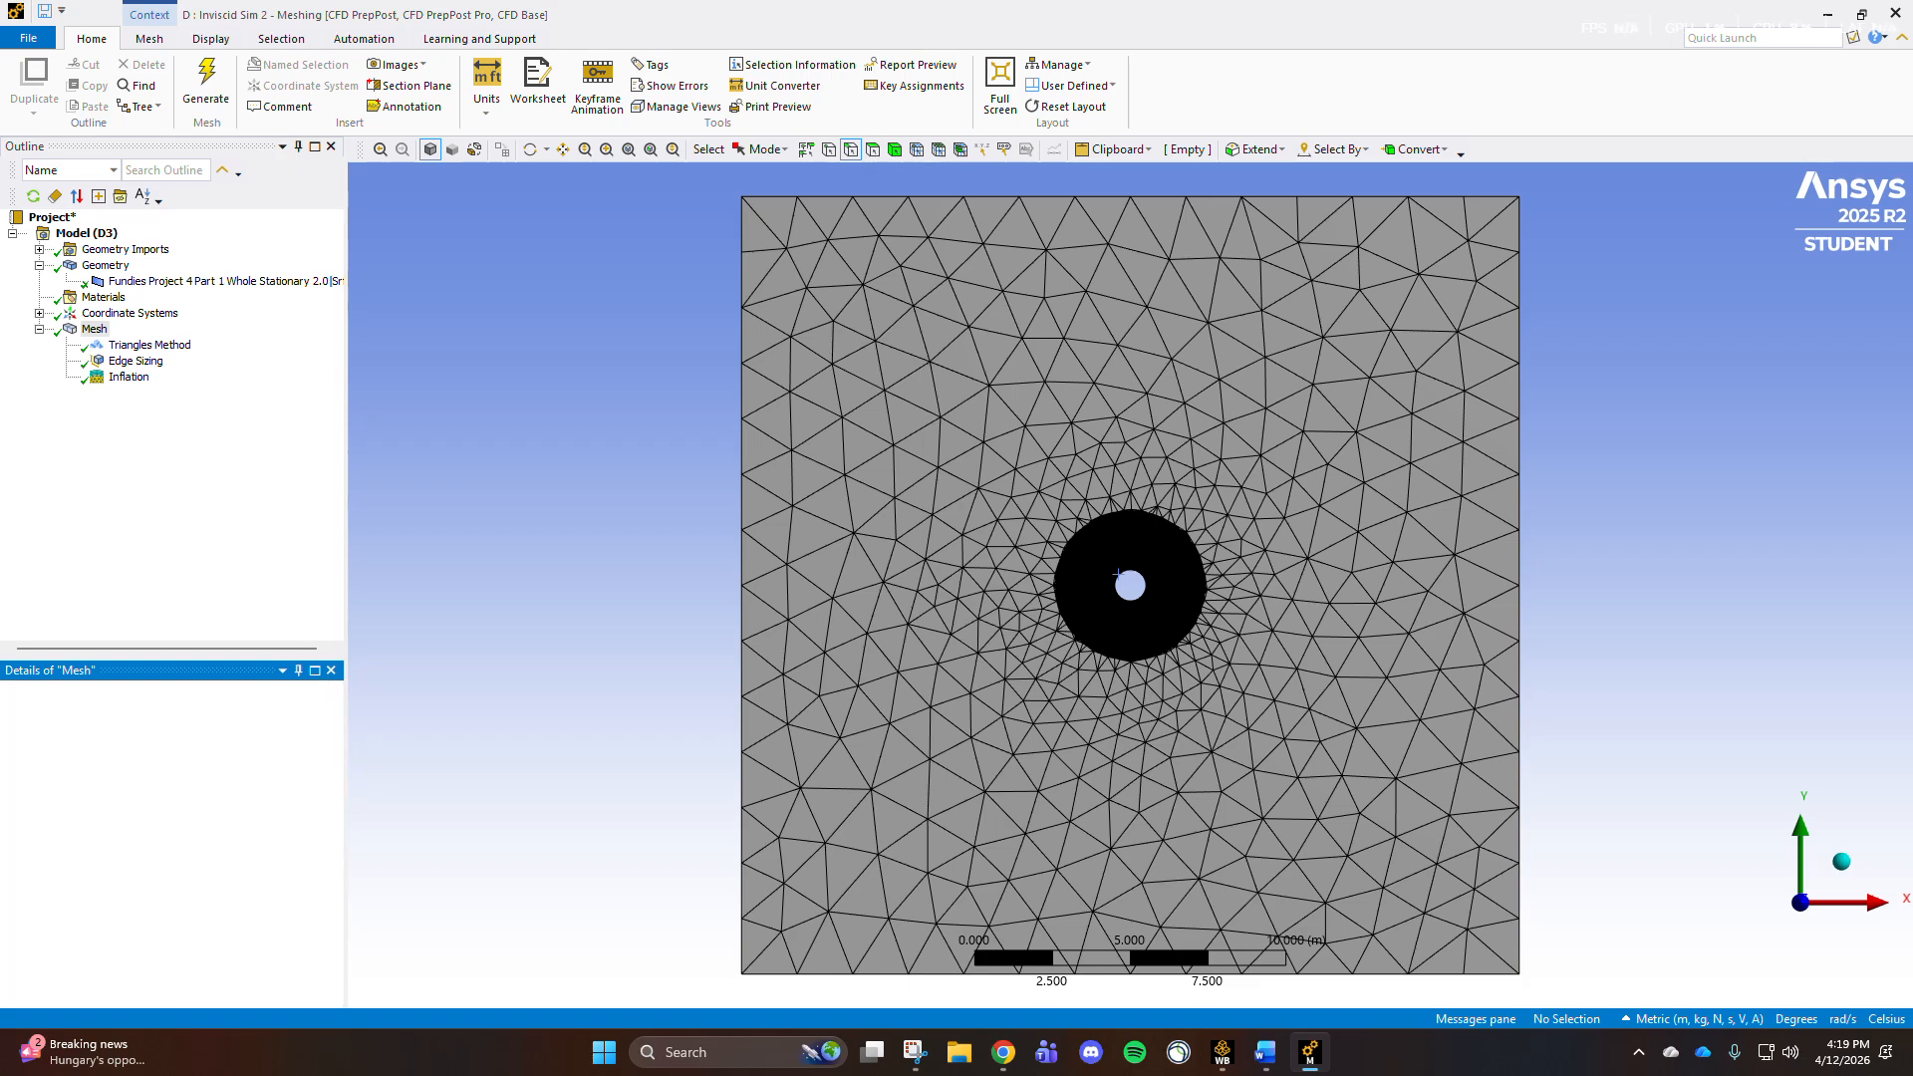
Step: Regenerate the mesh with the finer element size and inspect it around the hole and across the whole domain
left_click(189, 95)
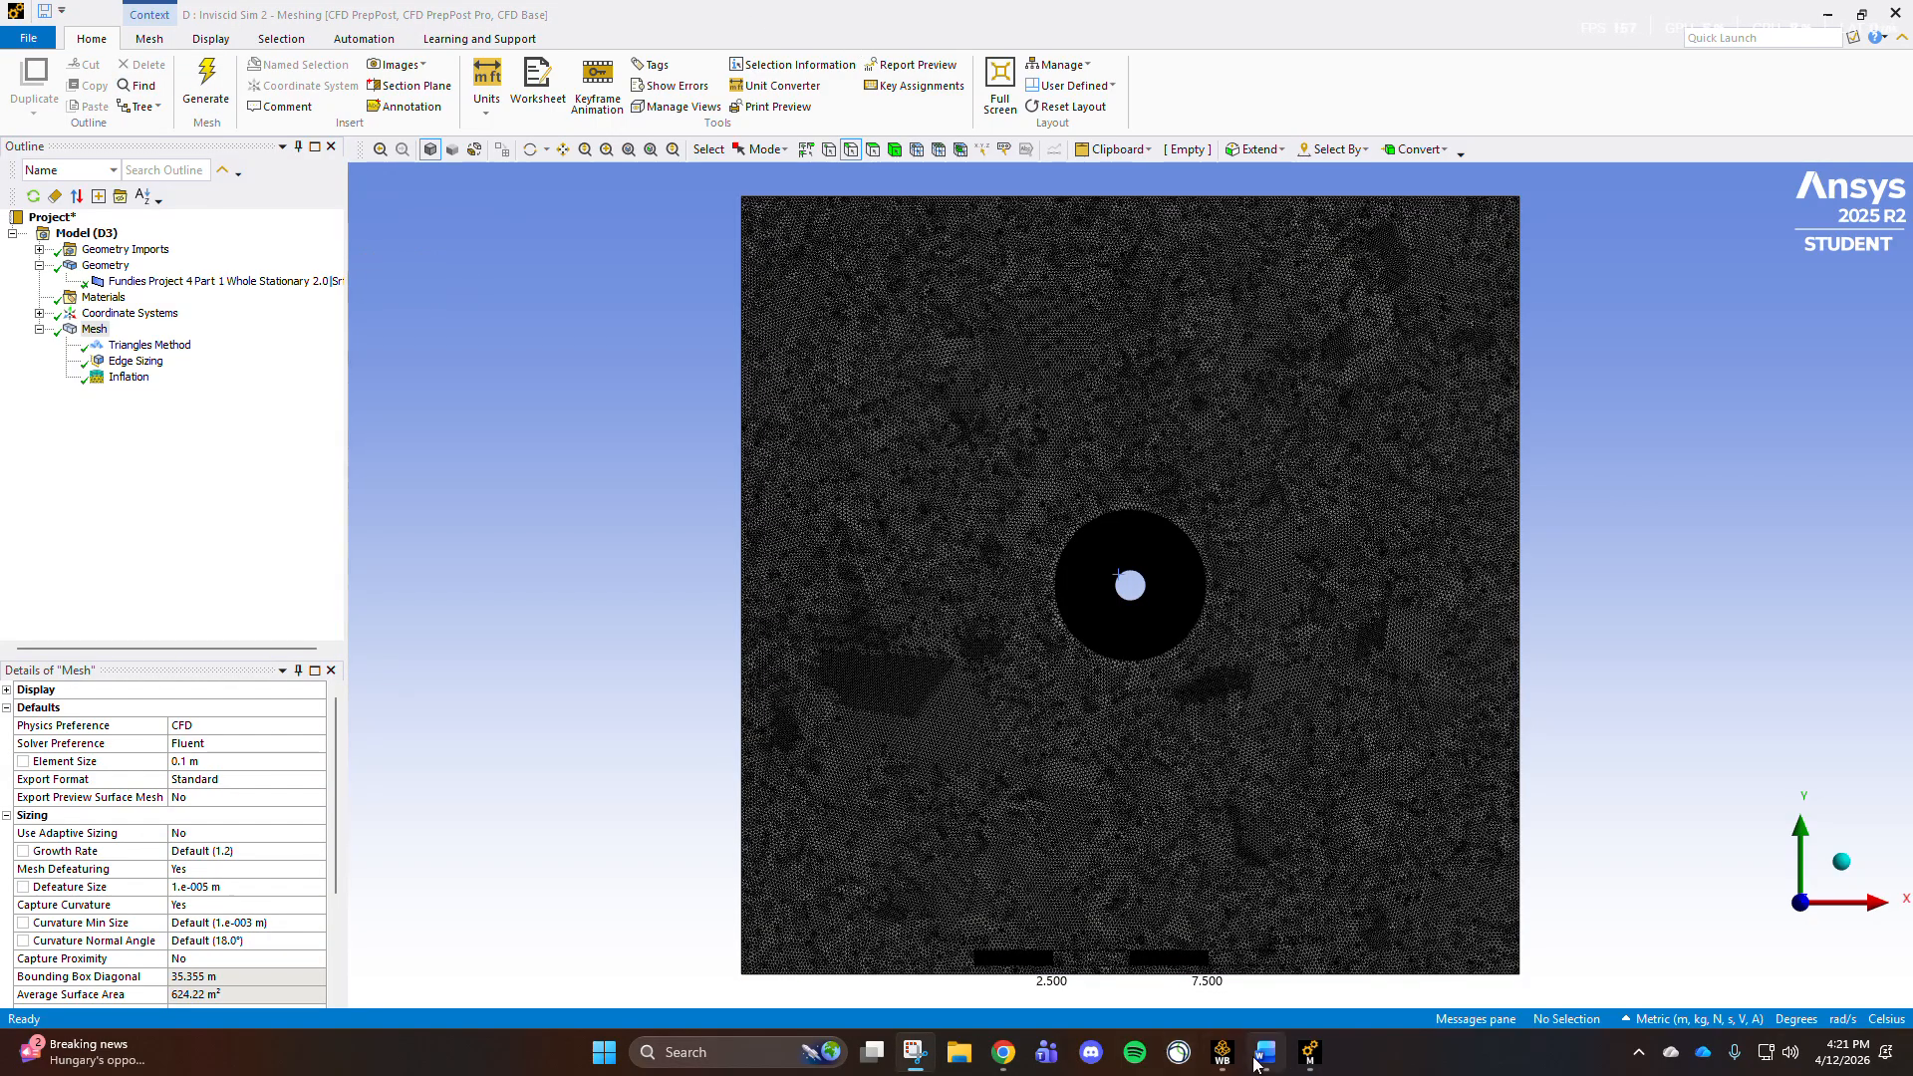
left_click(1254, 1058)
left_click(7, 708)
left_click(8, 726)
scroll(1144, 613, "up", 5)
scroll(1138, 565, "up", 4)
scroll(1145, 647, "down", 8)
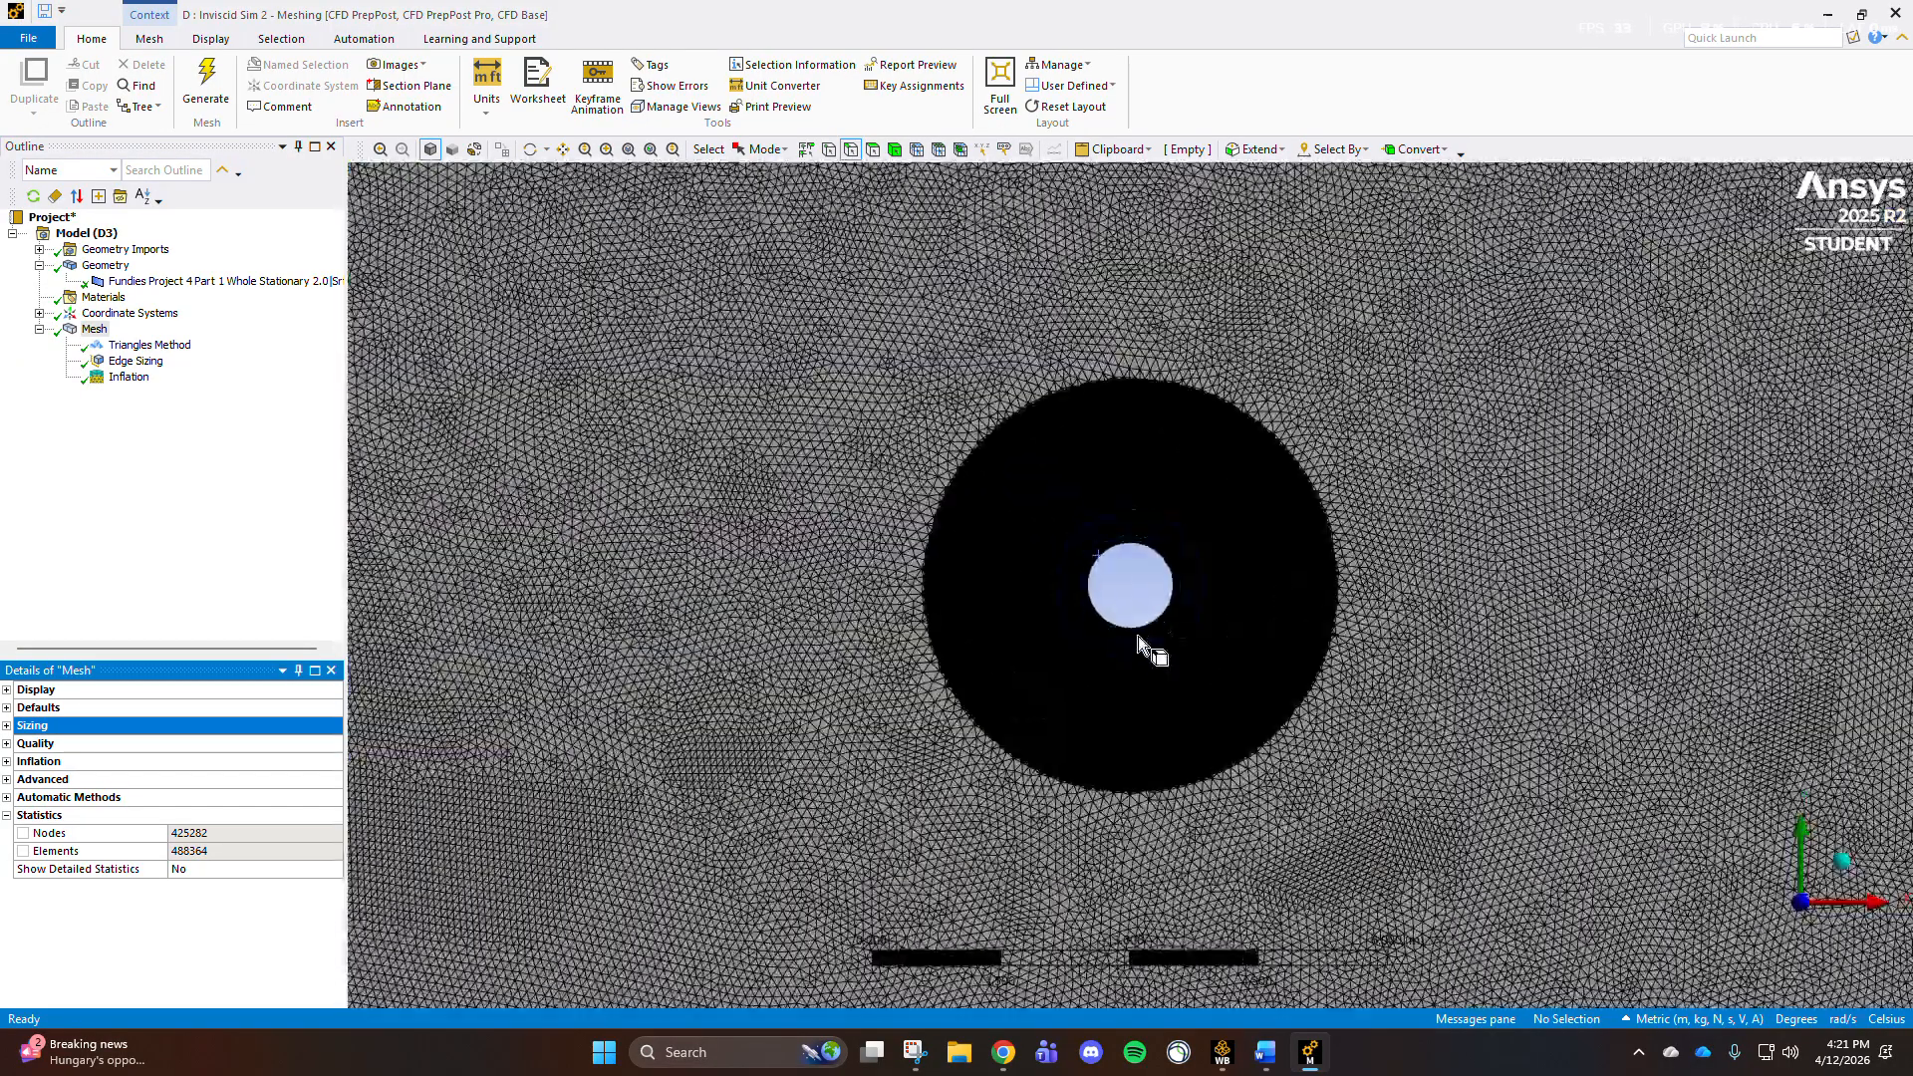
scroll(1139, 634, "up", 1)
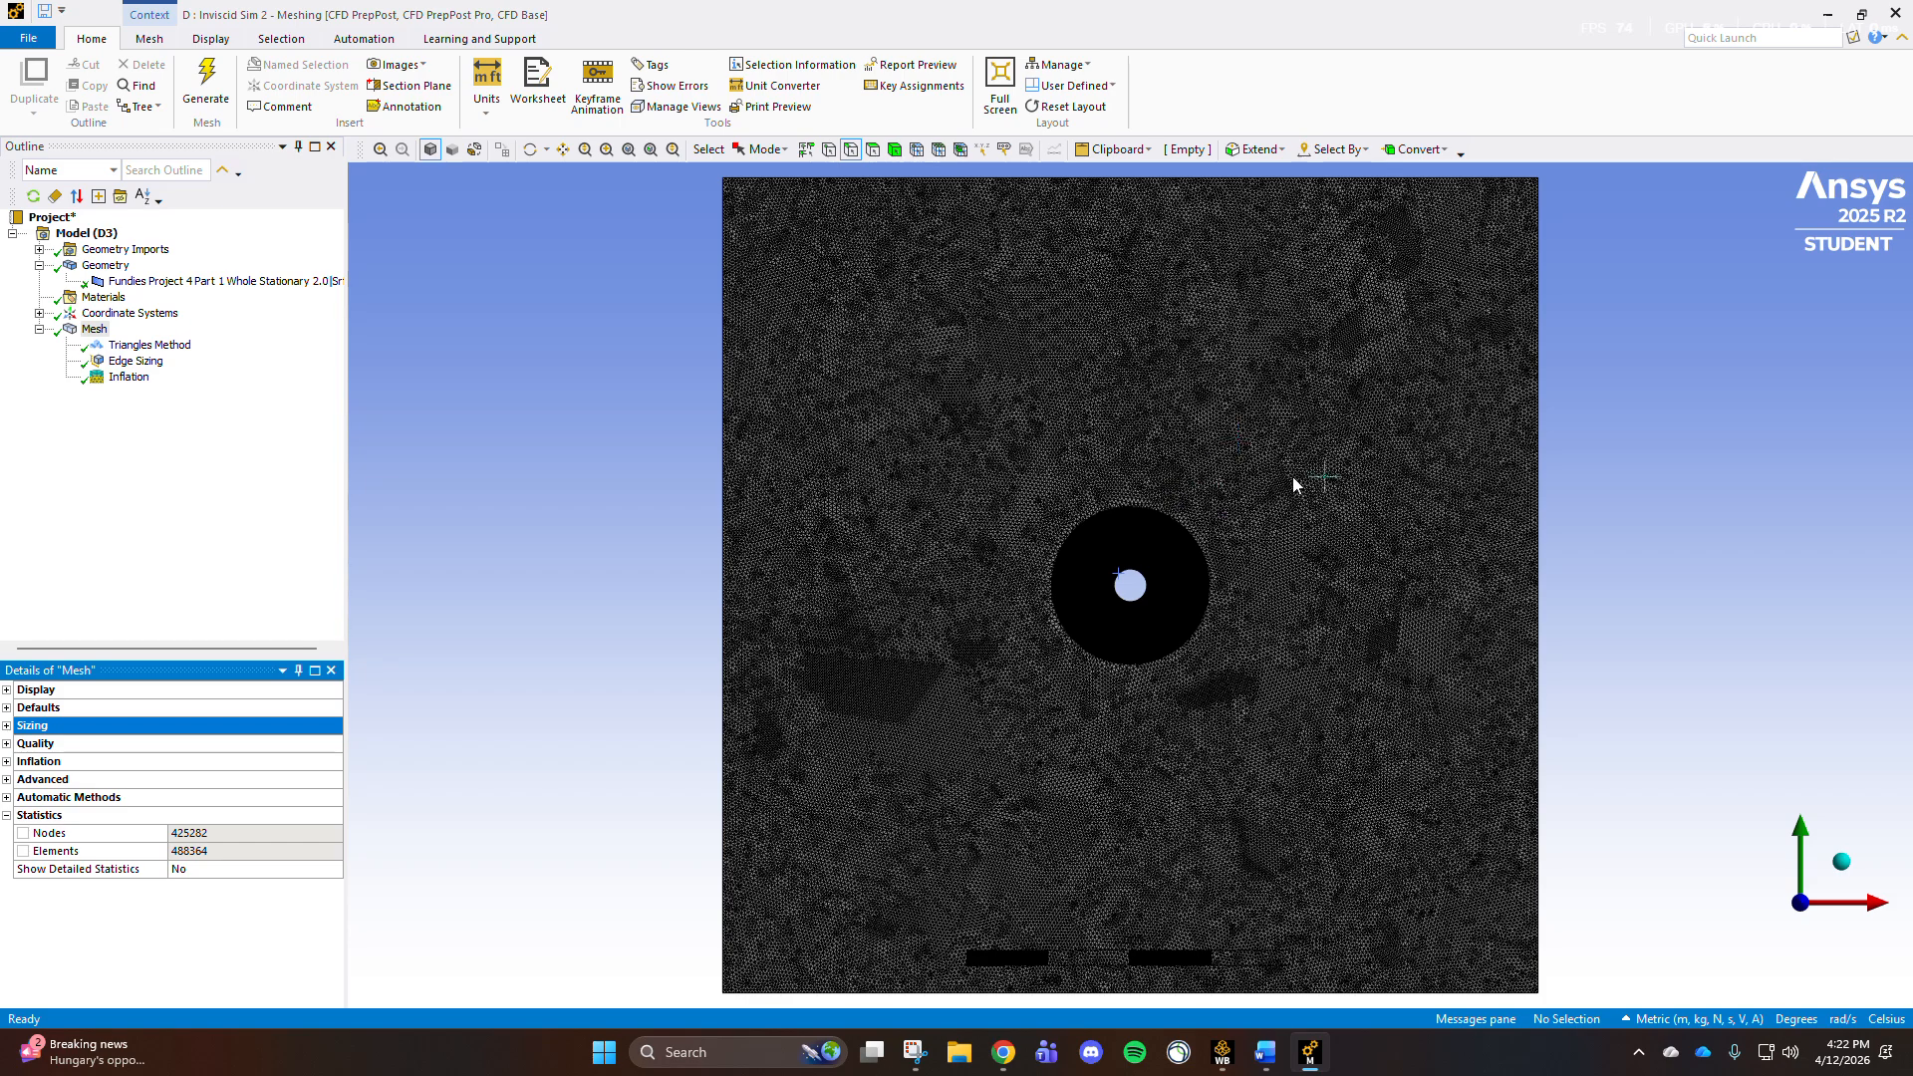
Step: Close the mesher and launch Fluent from Inviscid Sim 2's Setup with double precision and 4 solver processes, dismissing the behavioral changes notice
left_click(1897, 24)
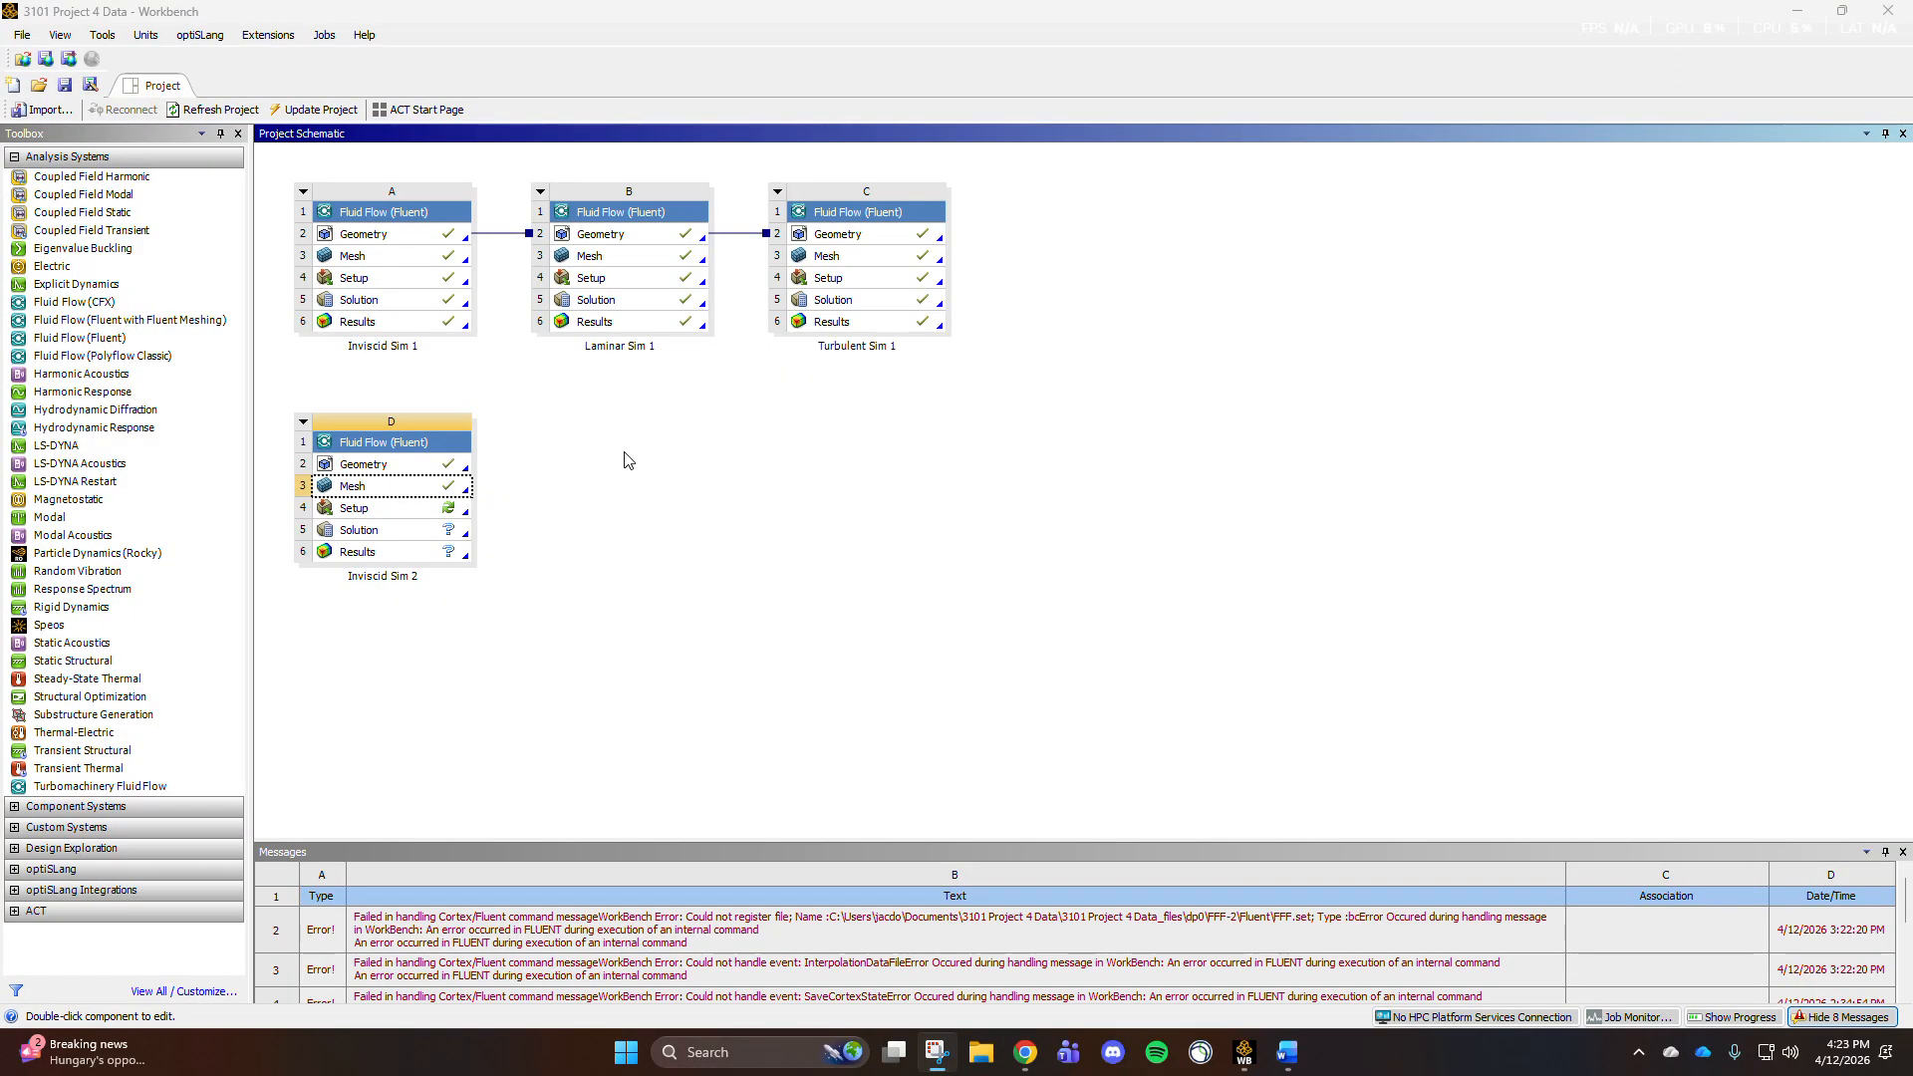
right_click(445, 515)
left_click(476, 528)
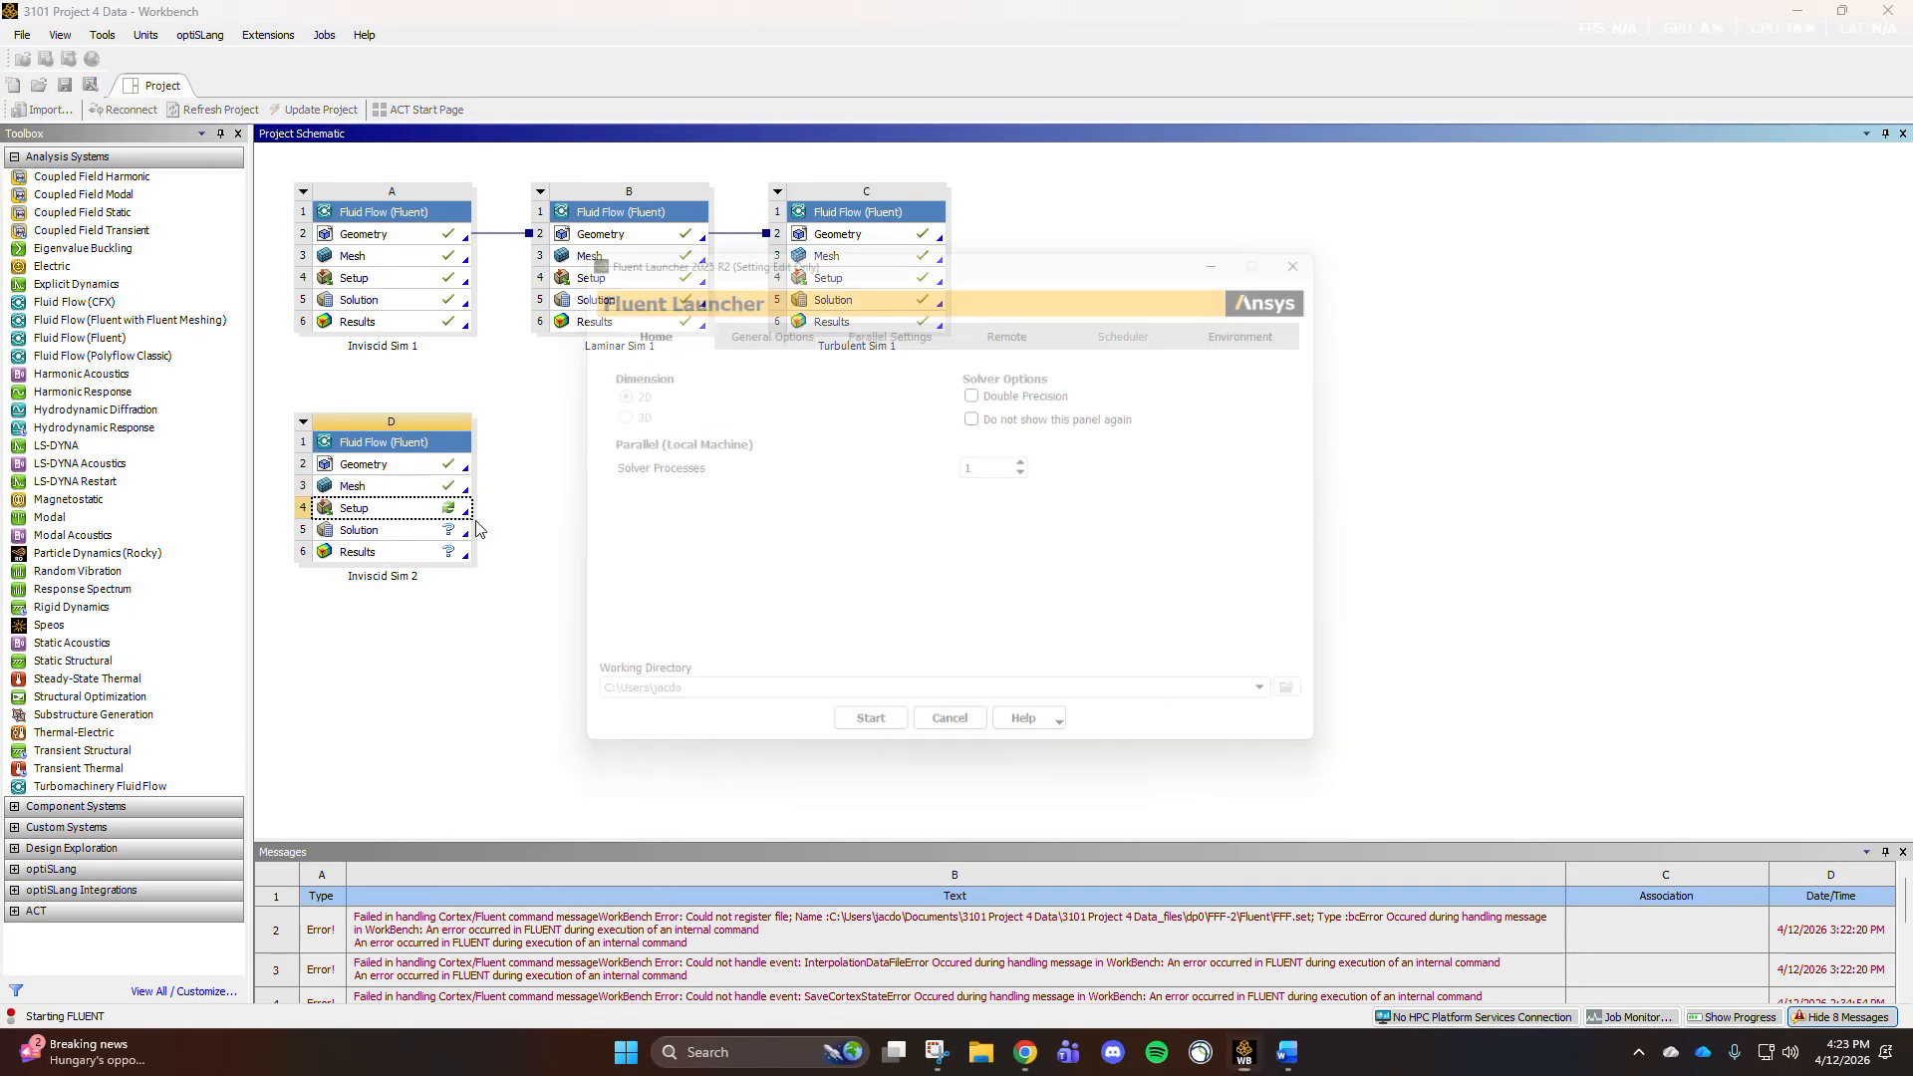
left_click(1030, 388)
scroll(1027, 467, "up", 3)
left_click(871, 744)
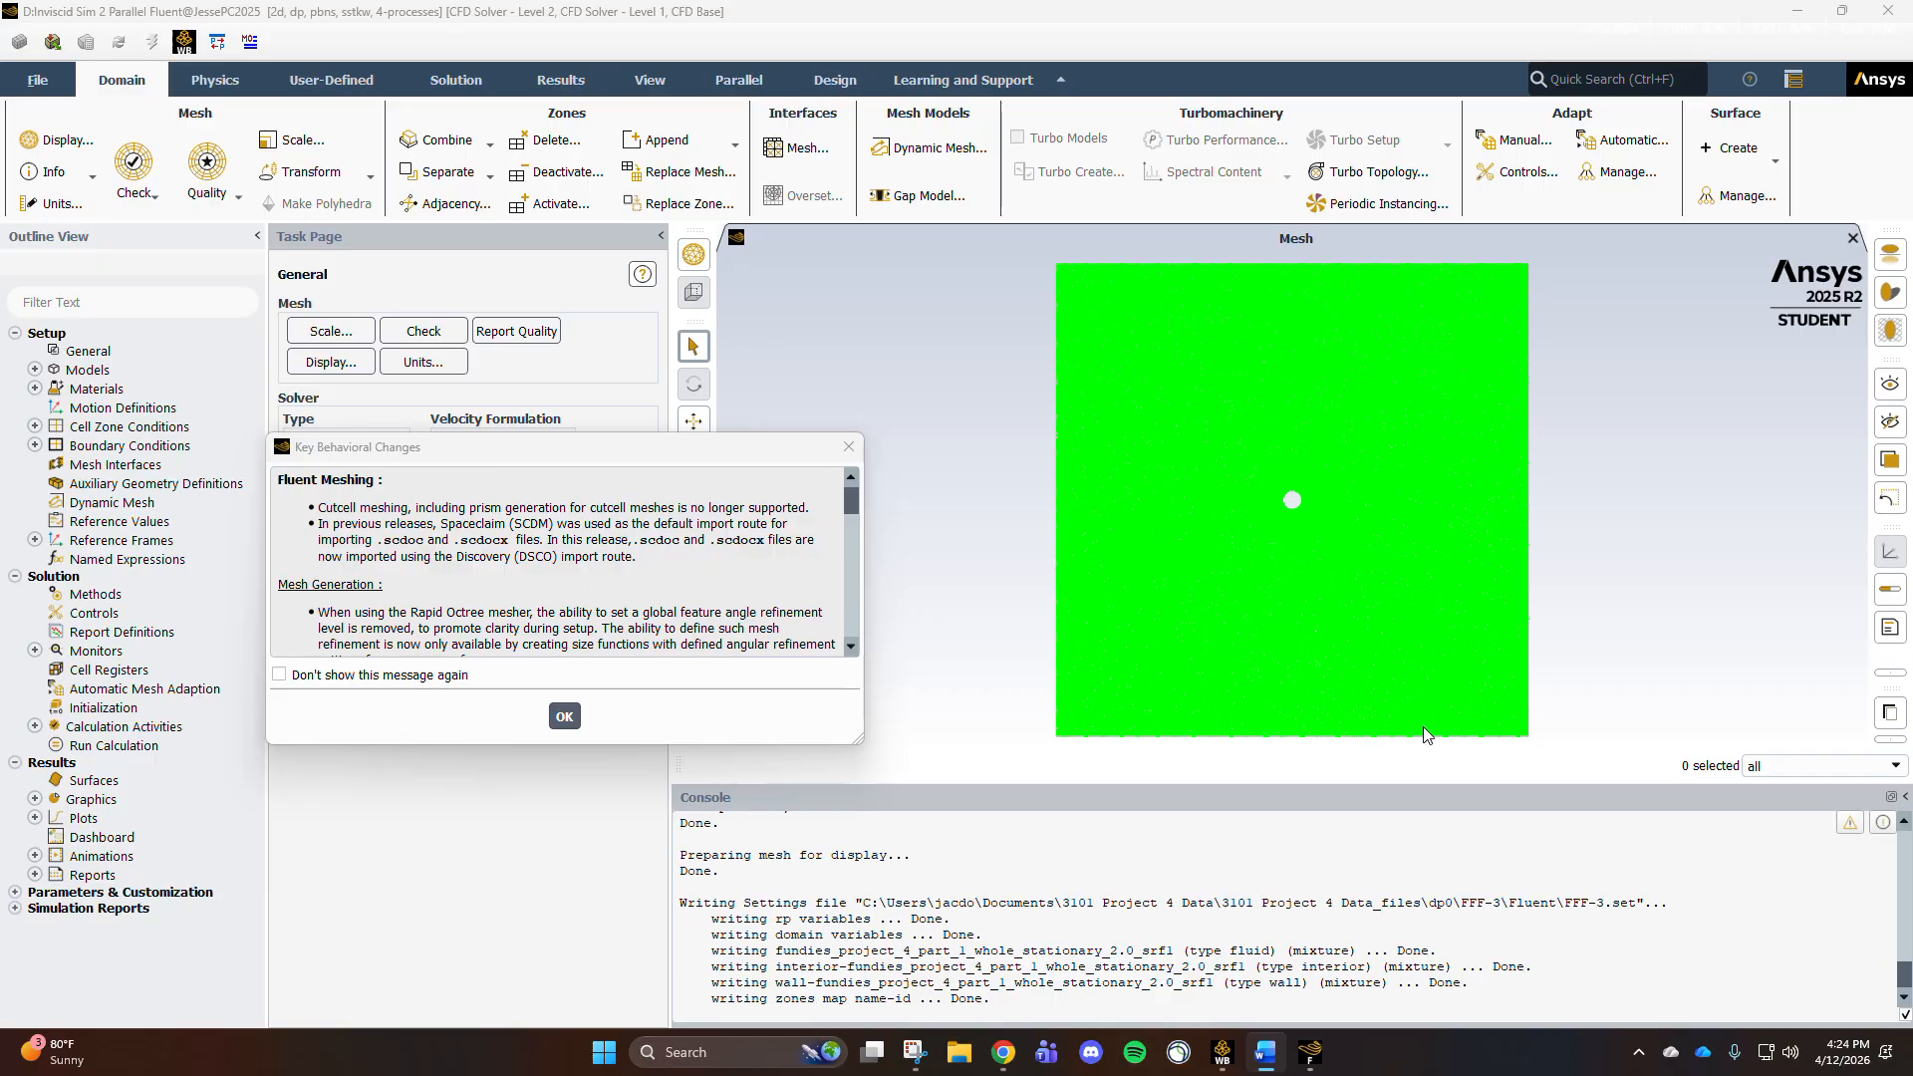
left_click(564, 715)
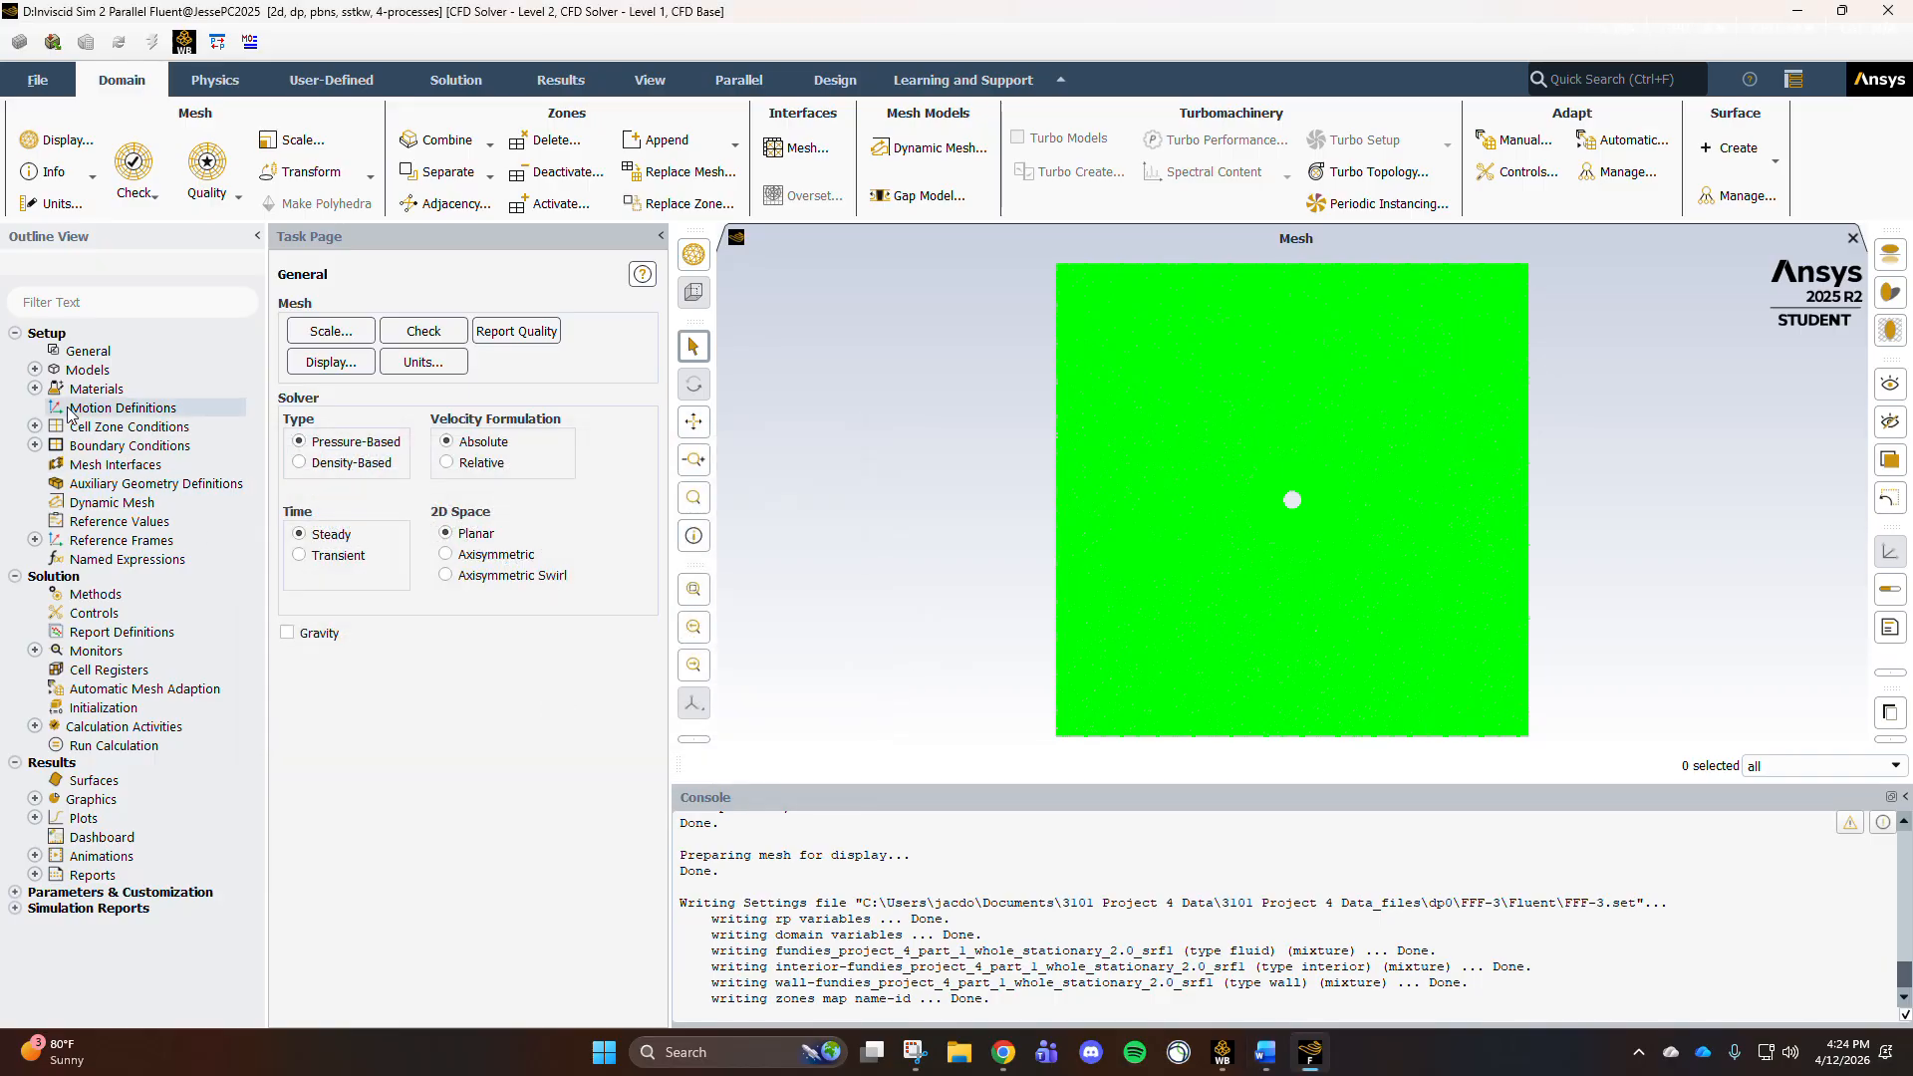
Step: Change the viscous model from SST k-omega to Inviscid
left_click(36, 370)
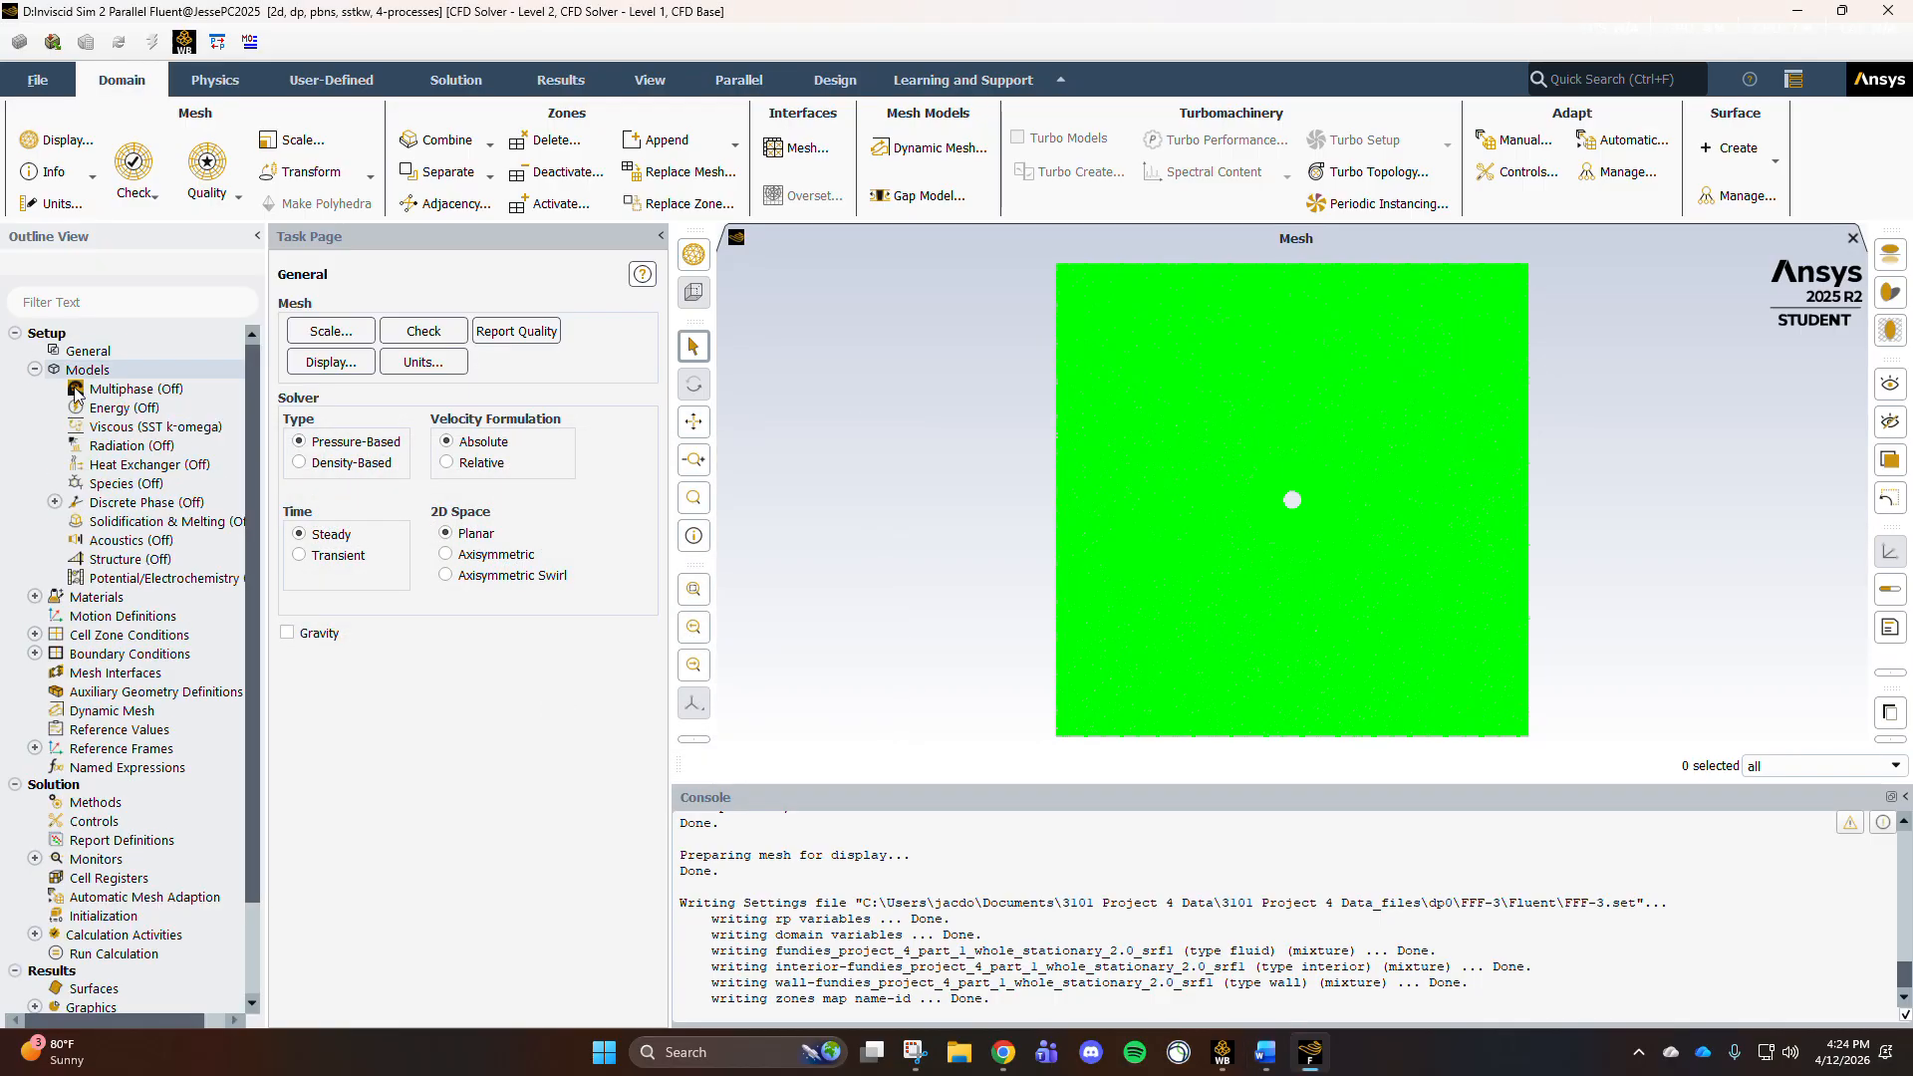
double_click(158, 427)
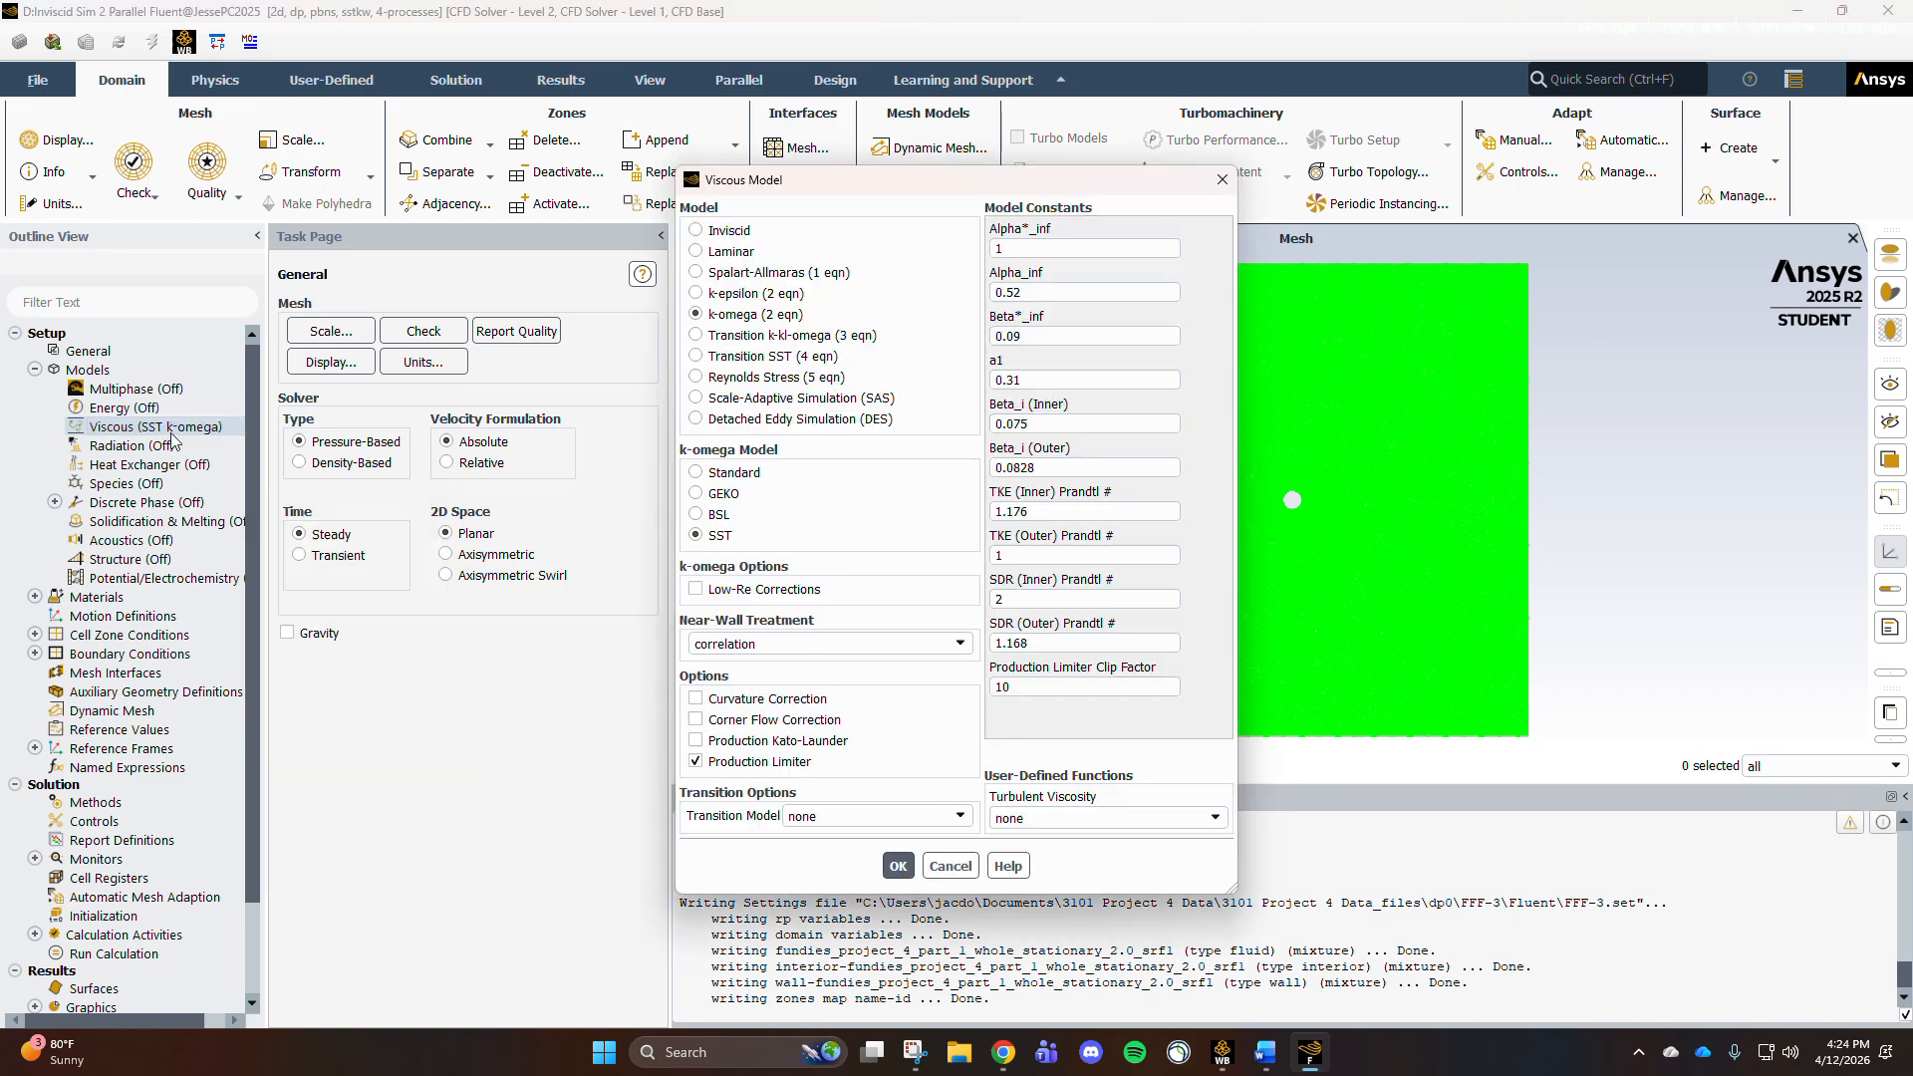
left_click(713, 231)
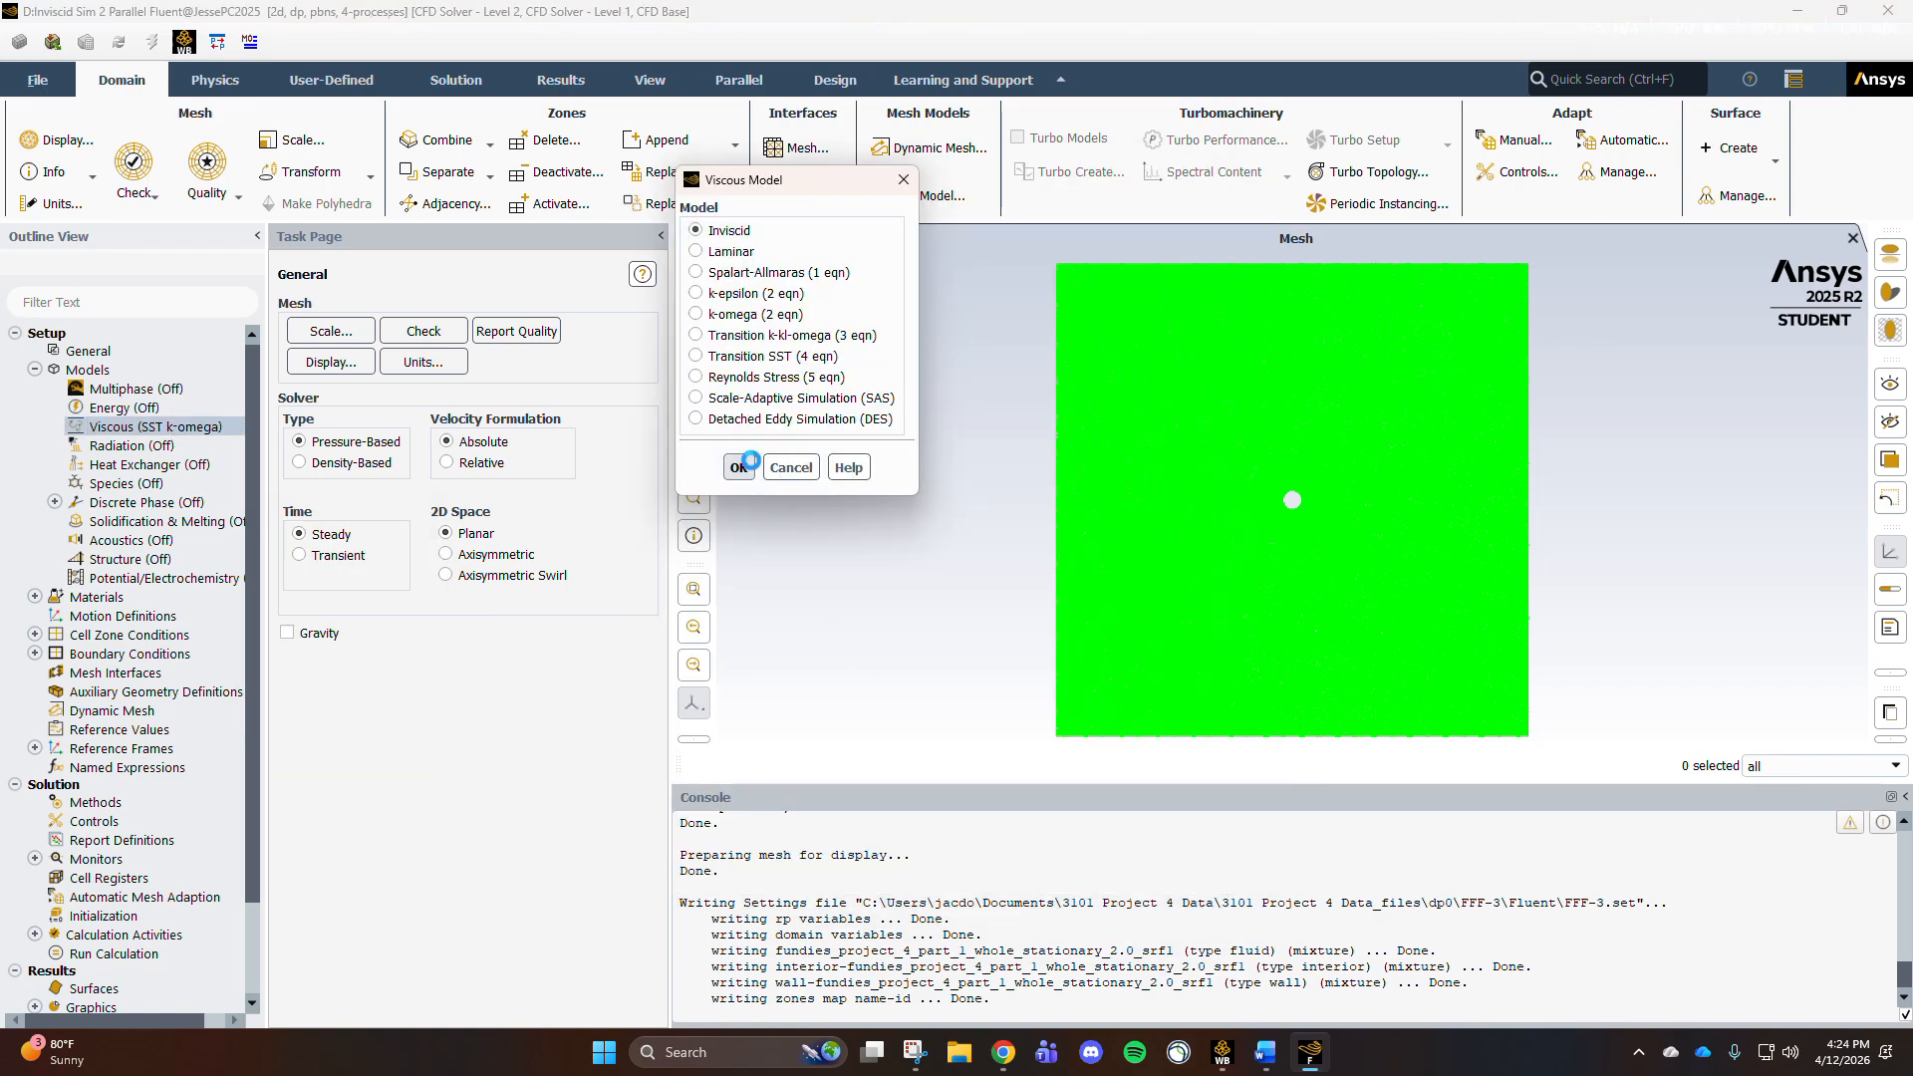
left_click(739, 467)
left_click(35, 369)
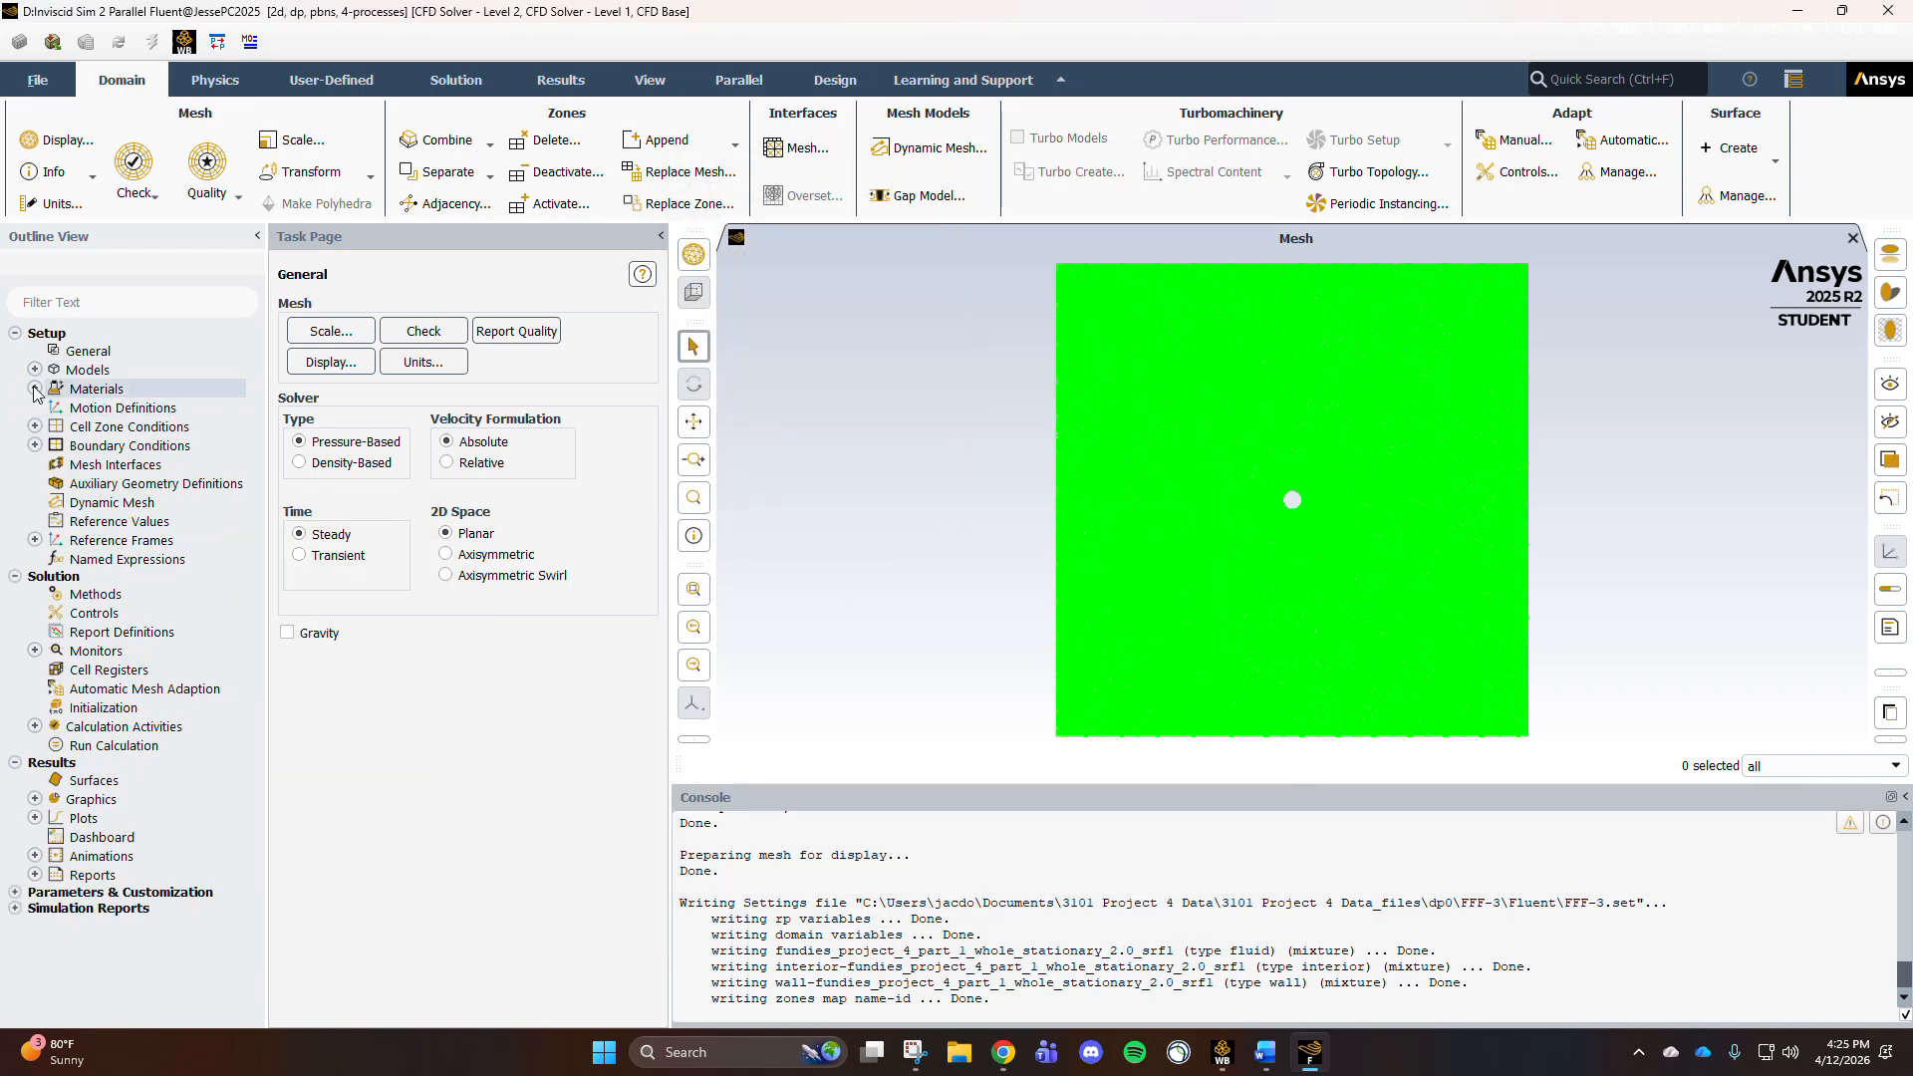
Step: Review the properties of the fluid material air without changing them and expand the cell zone conditions
left_click(35, 388)
double_click(107, 428)
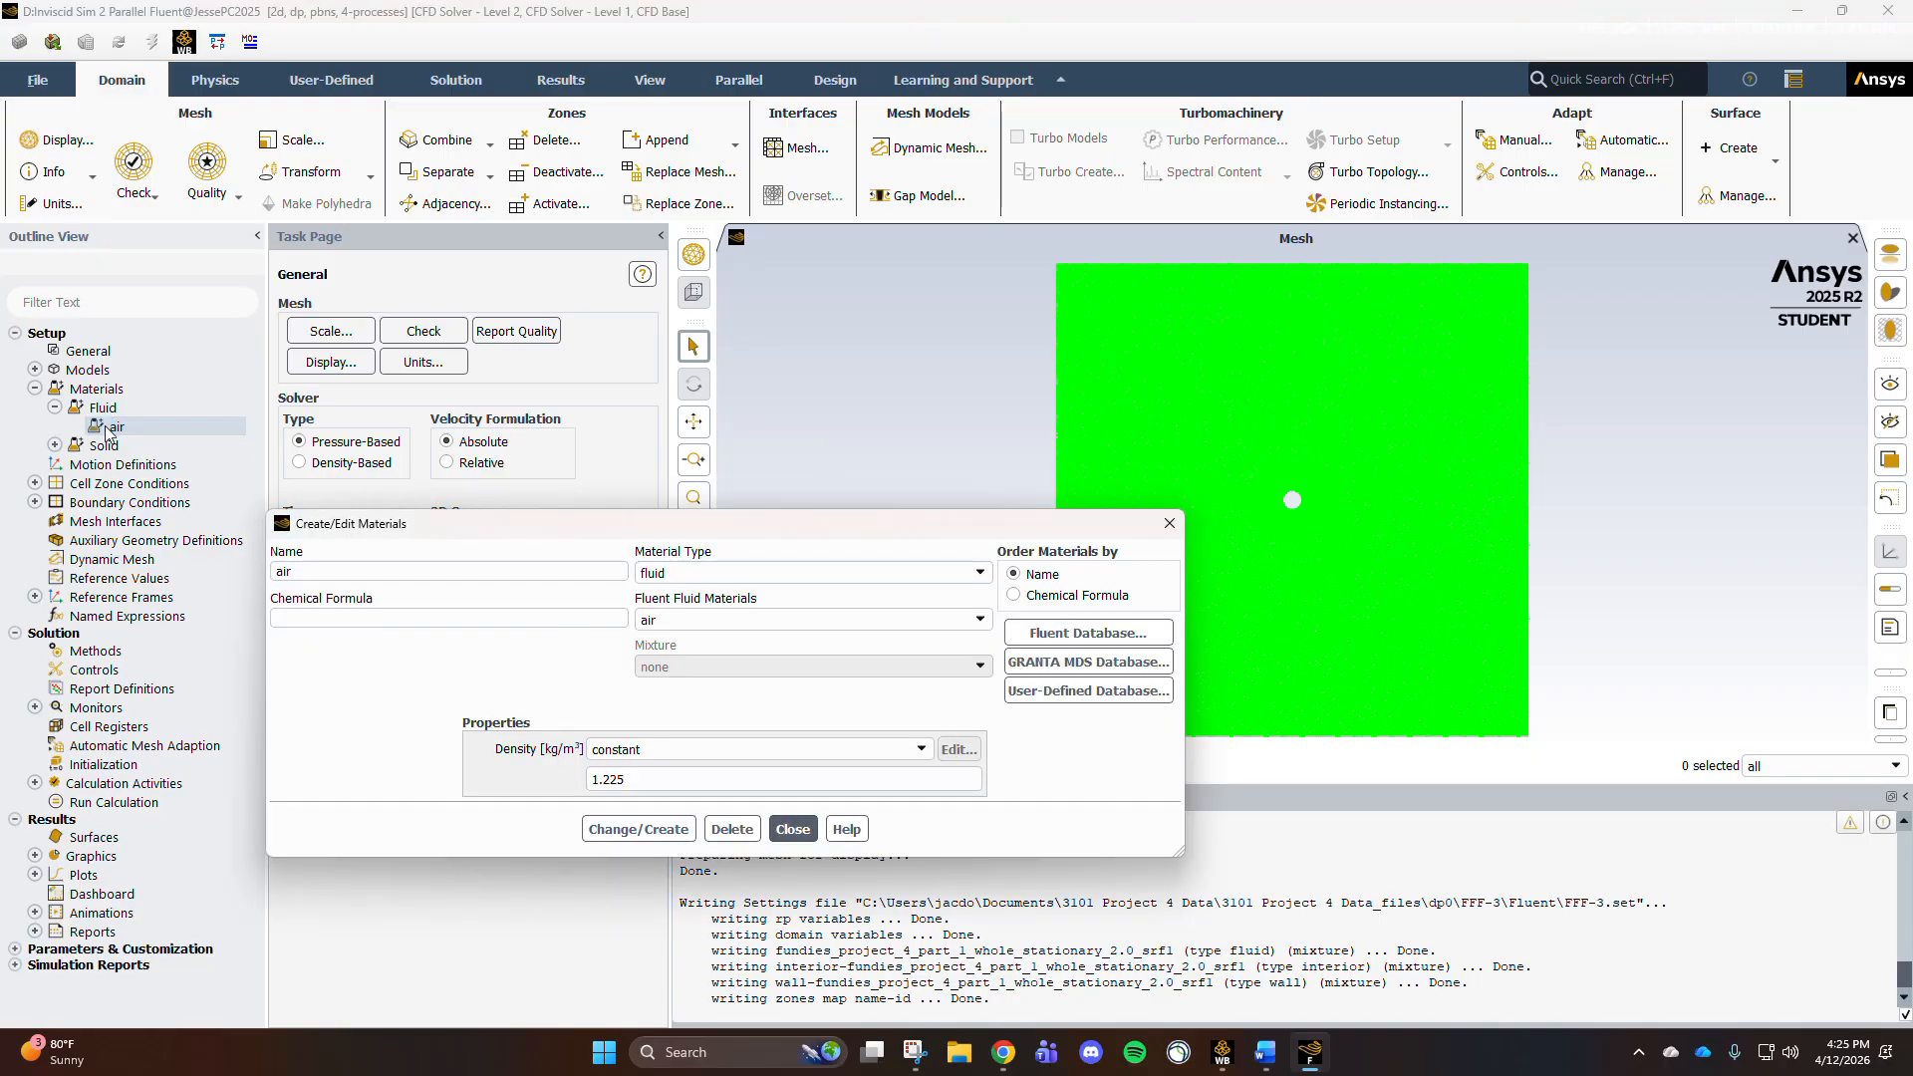
left_click(793, 829)
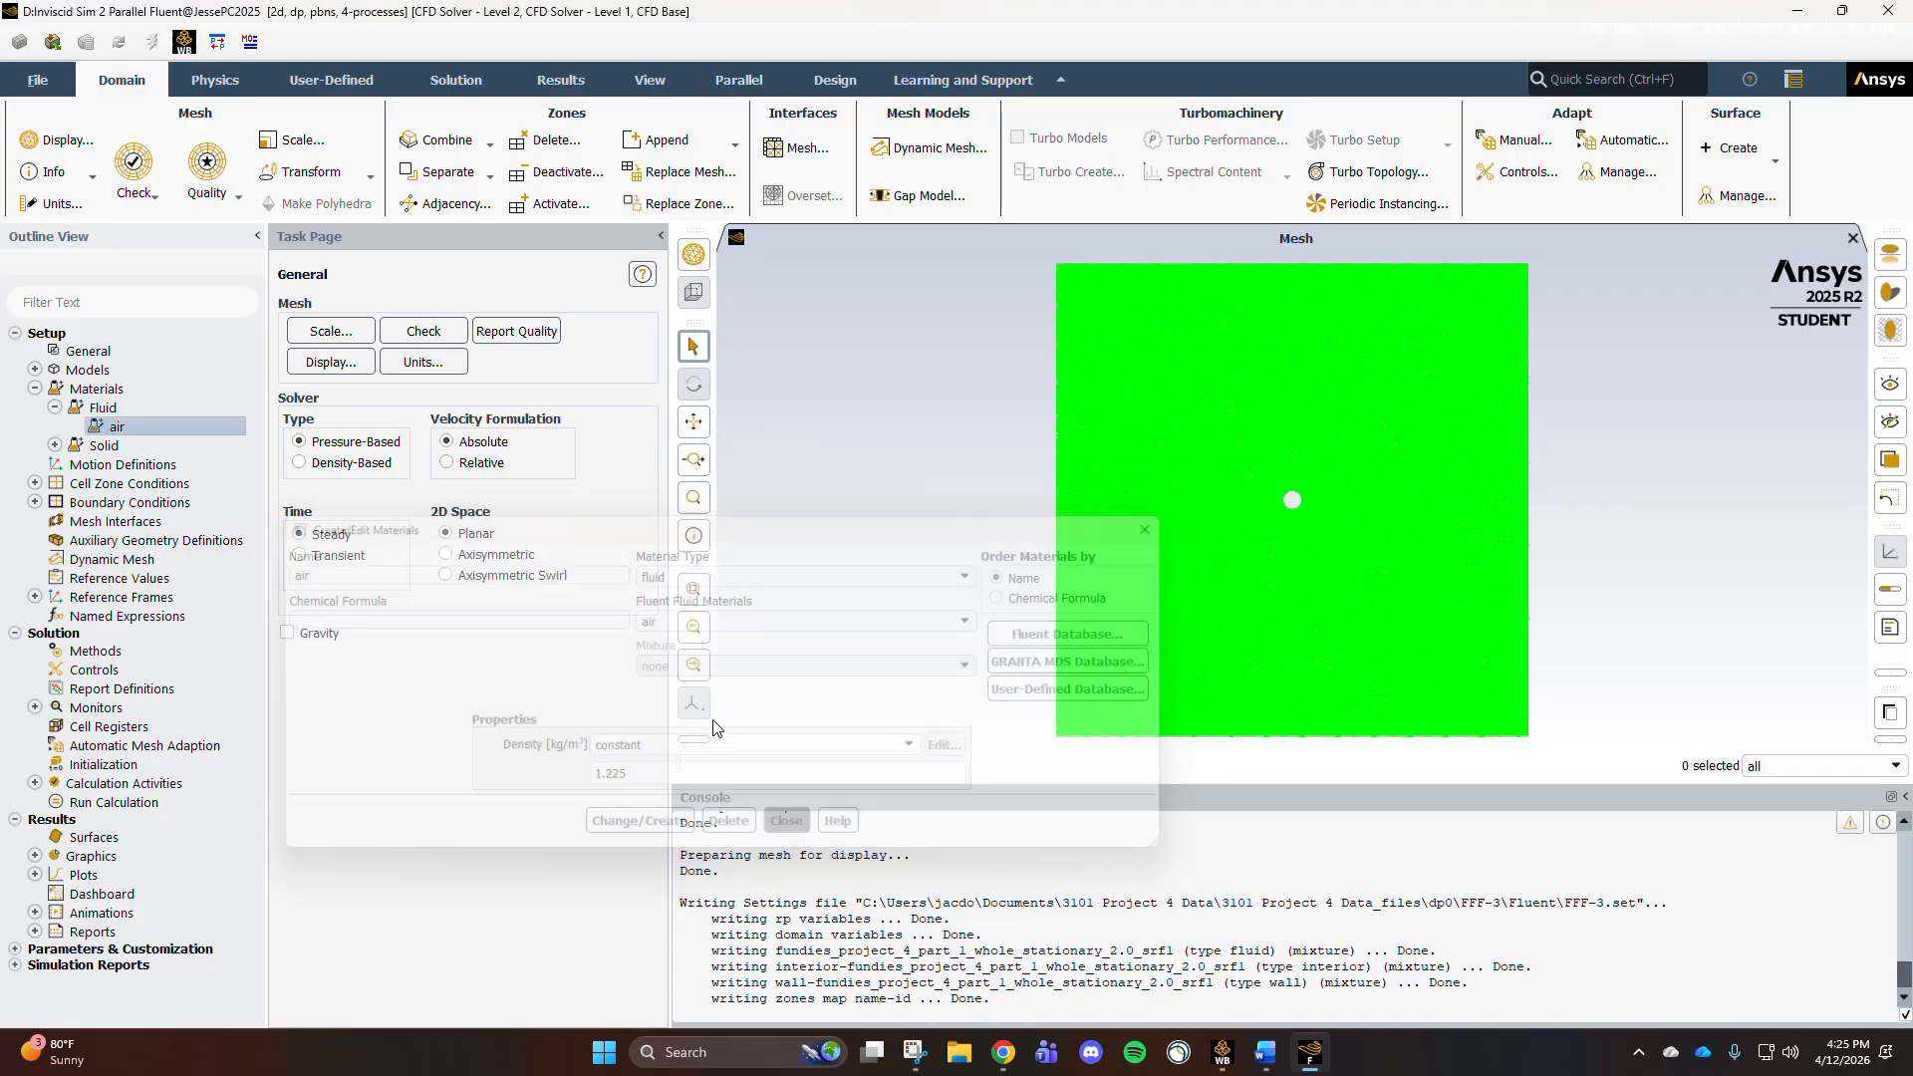
left_click(35, 389)
left_click(35, 427)
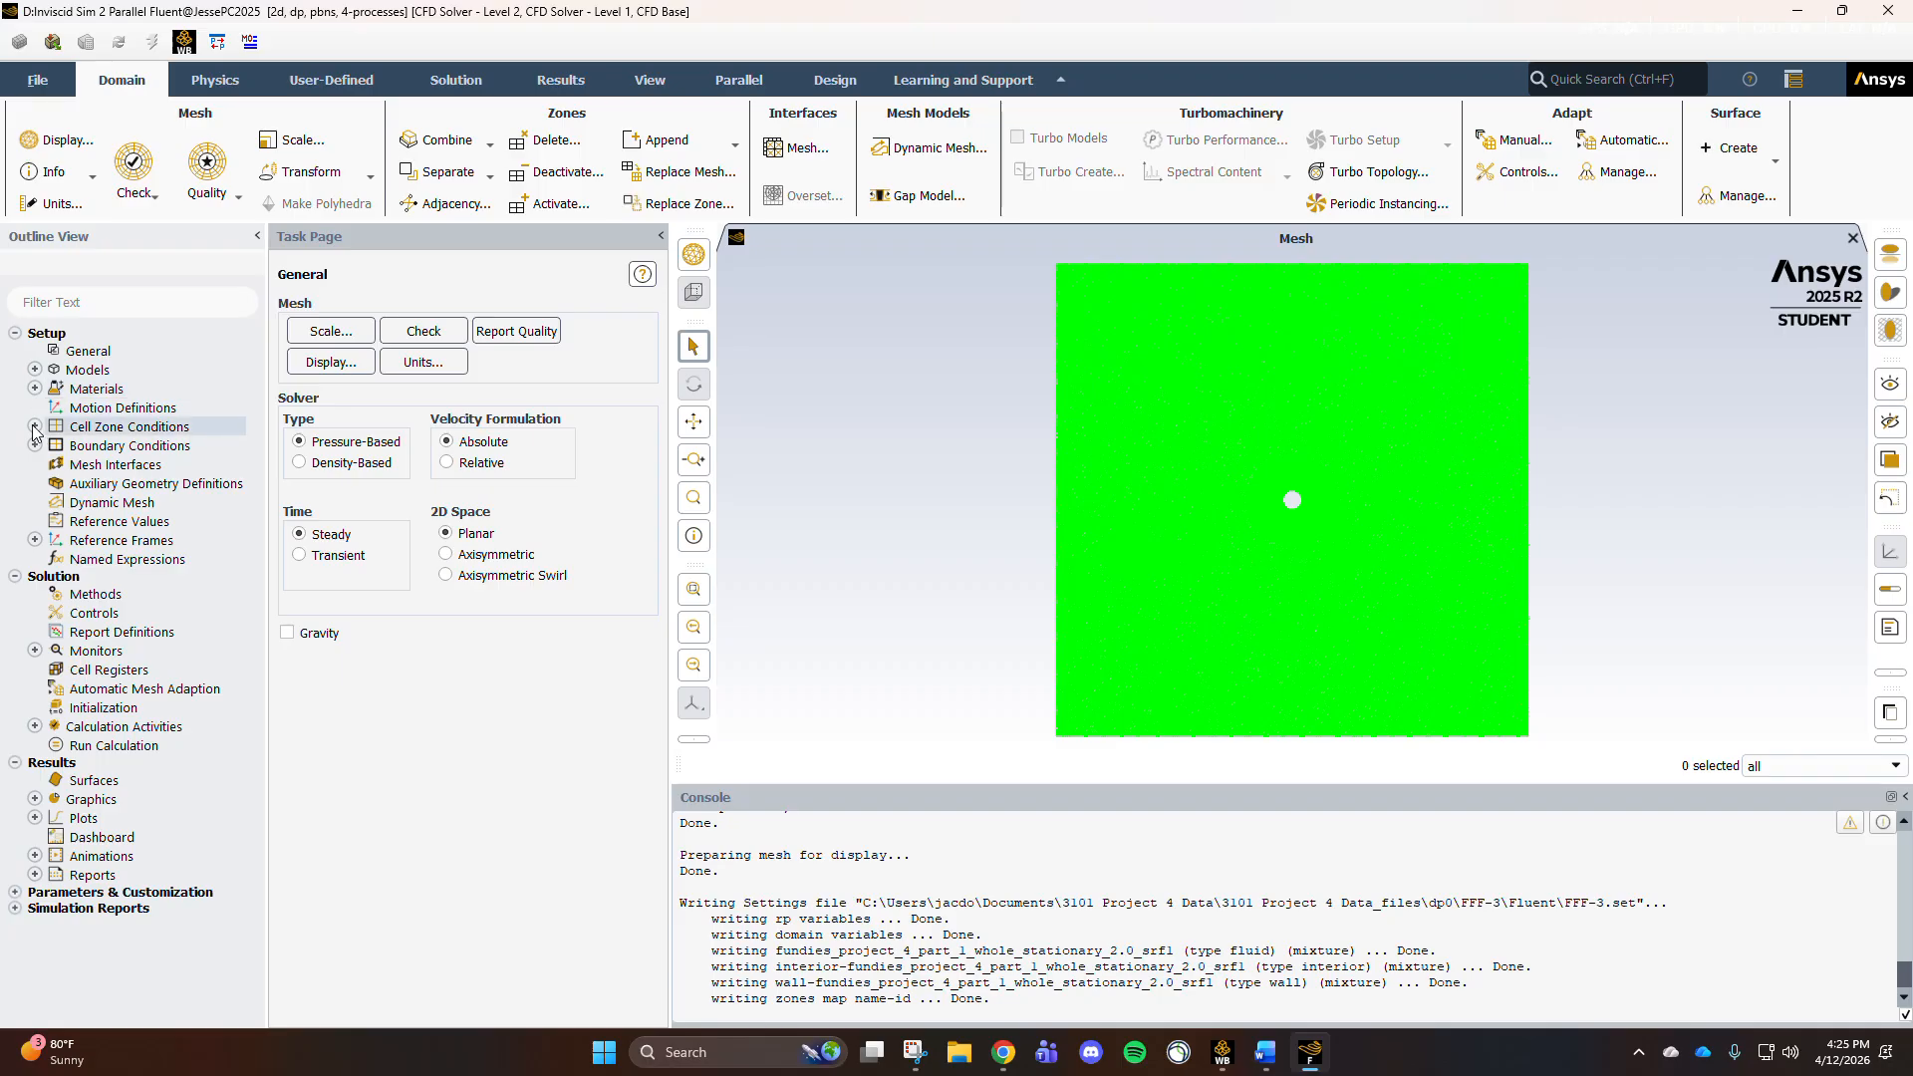
Step: Review the fluid cell zone's settings and the zones listed under the internal and wall boundary conditions
left_click(55, 445)
left_click(113, 465)
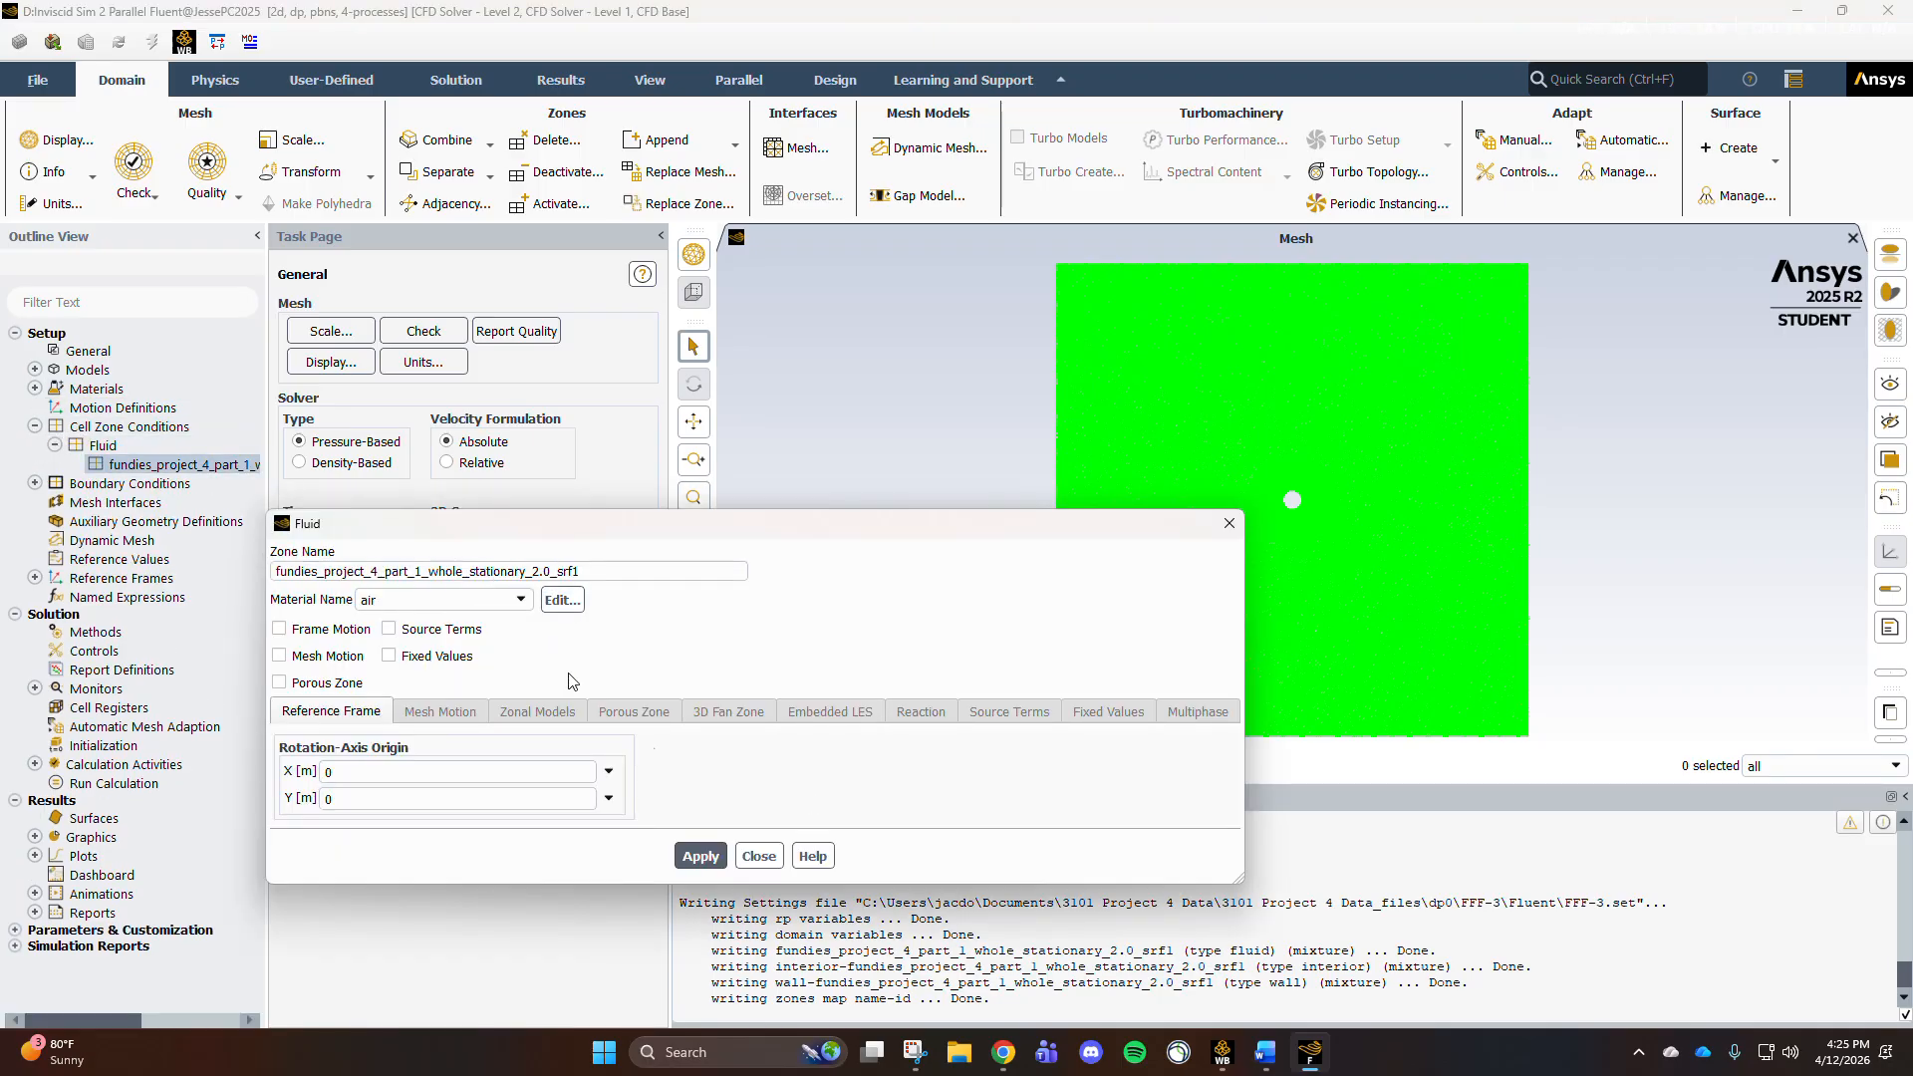
left_click(758, 856)
left_click(35, 483)
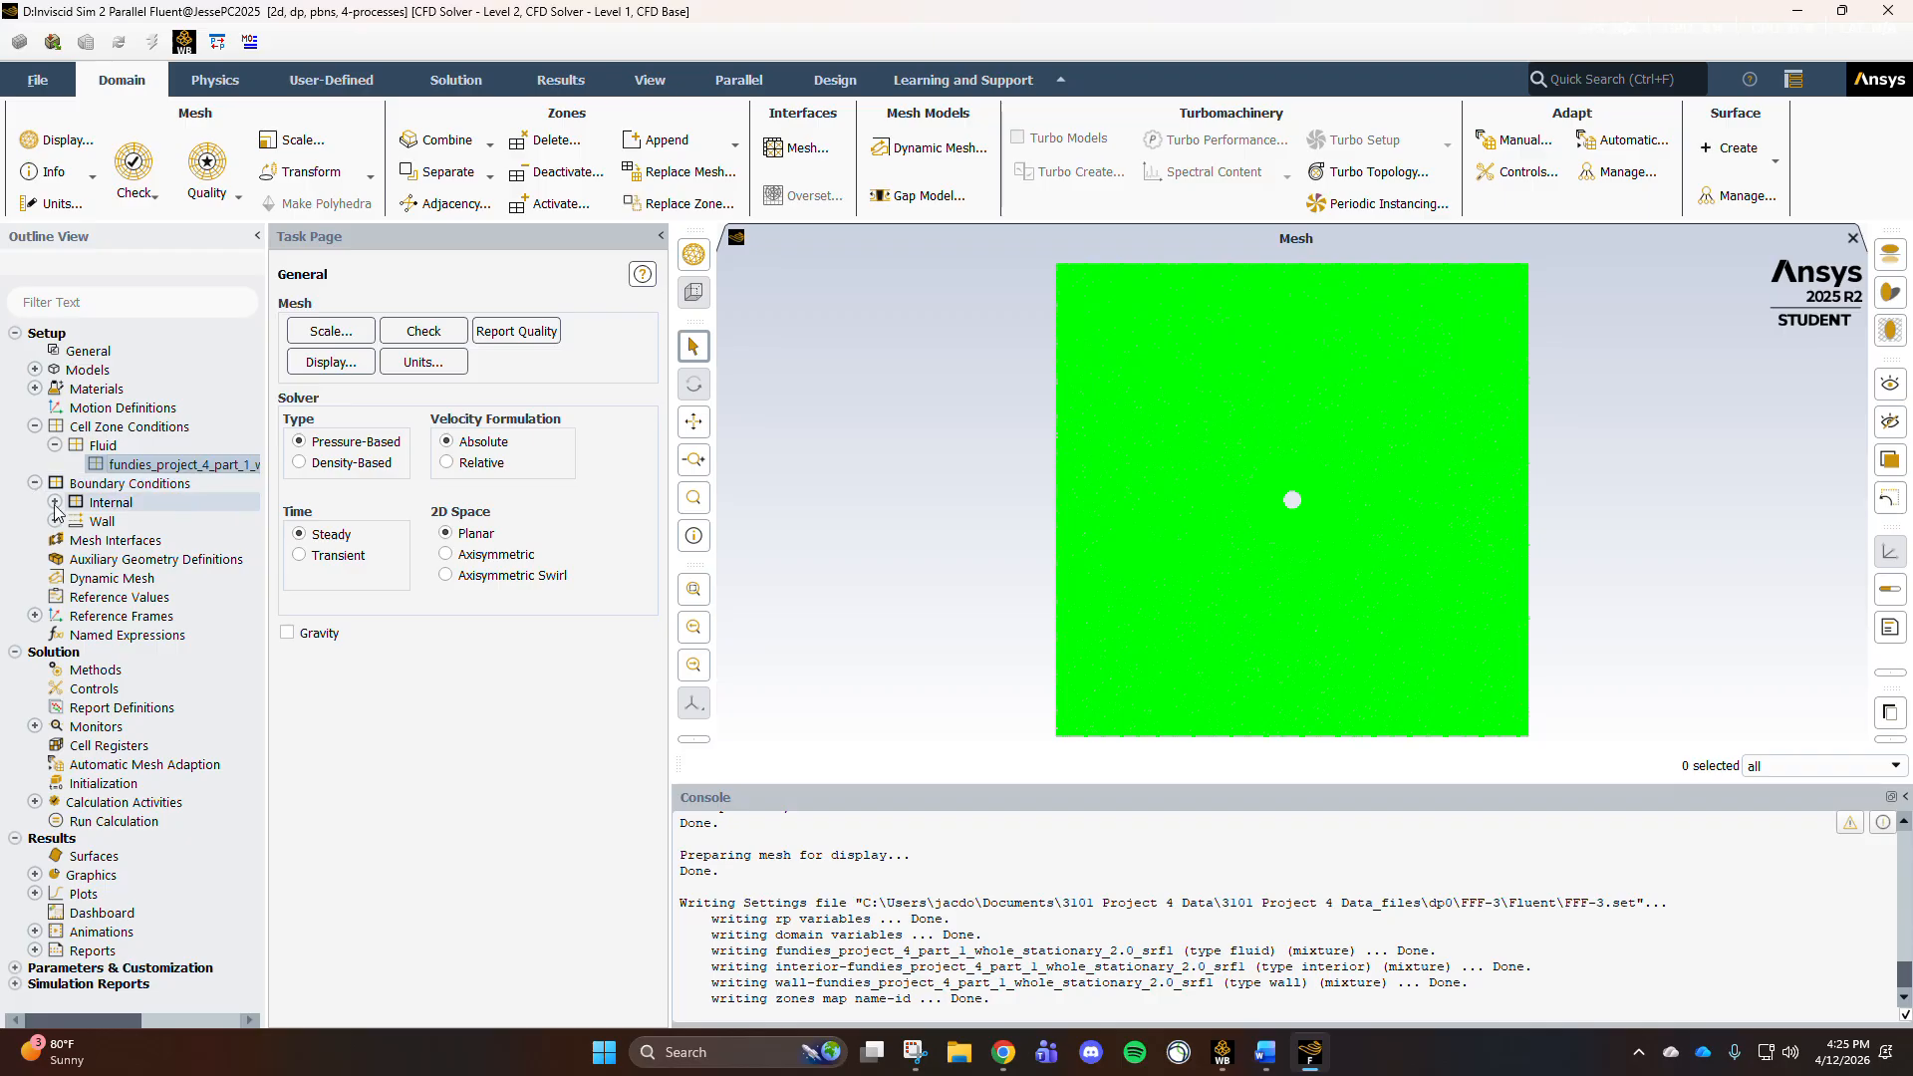
left_click(54, 502)
left_click(55, 540)
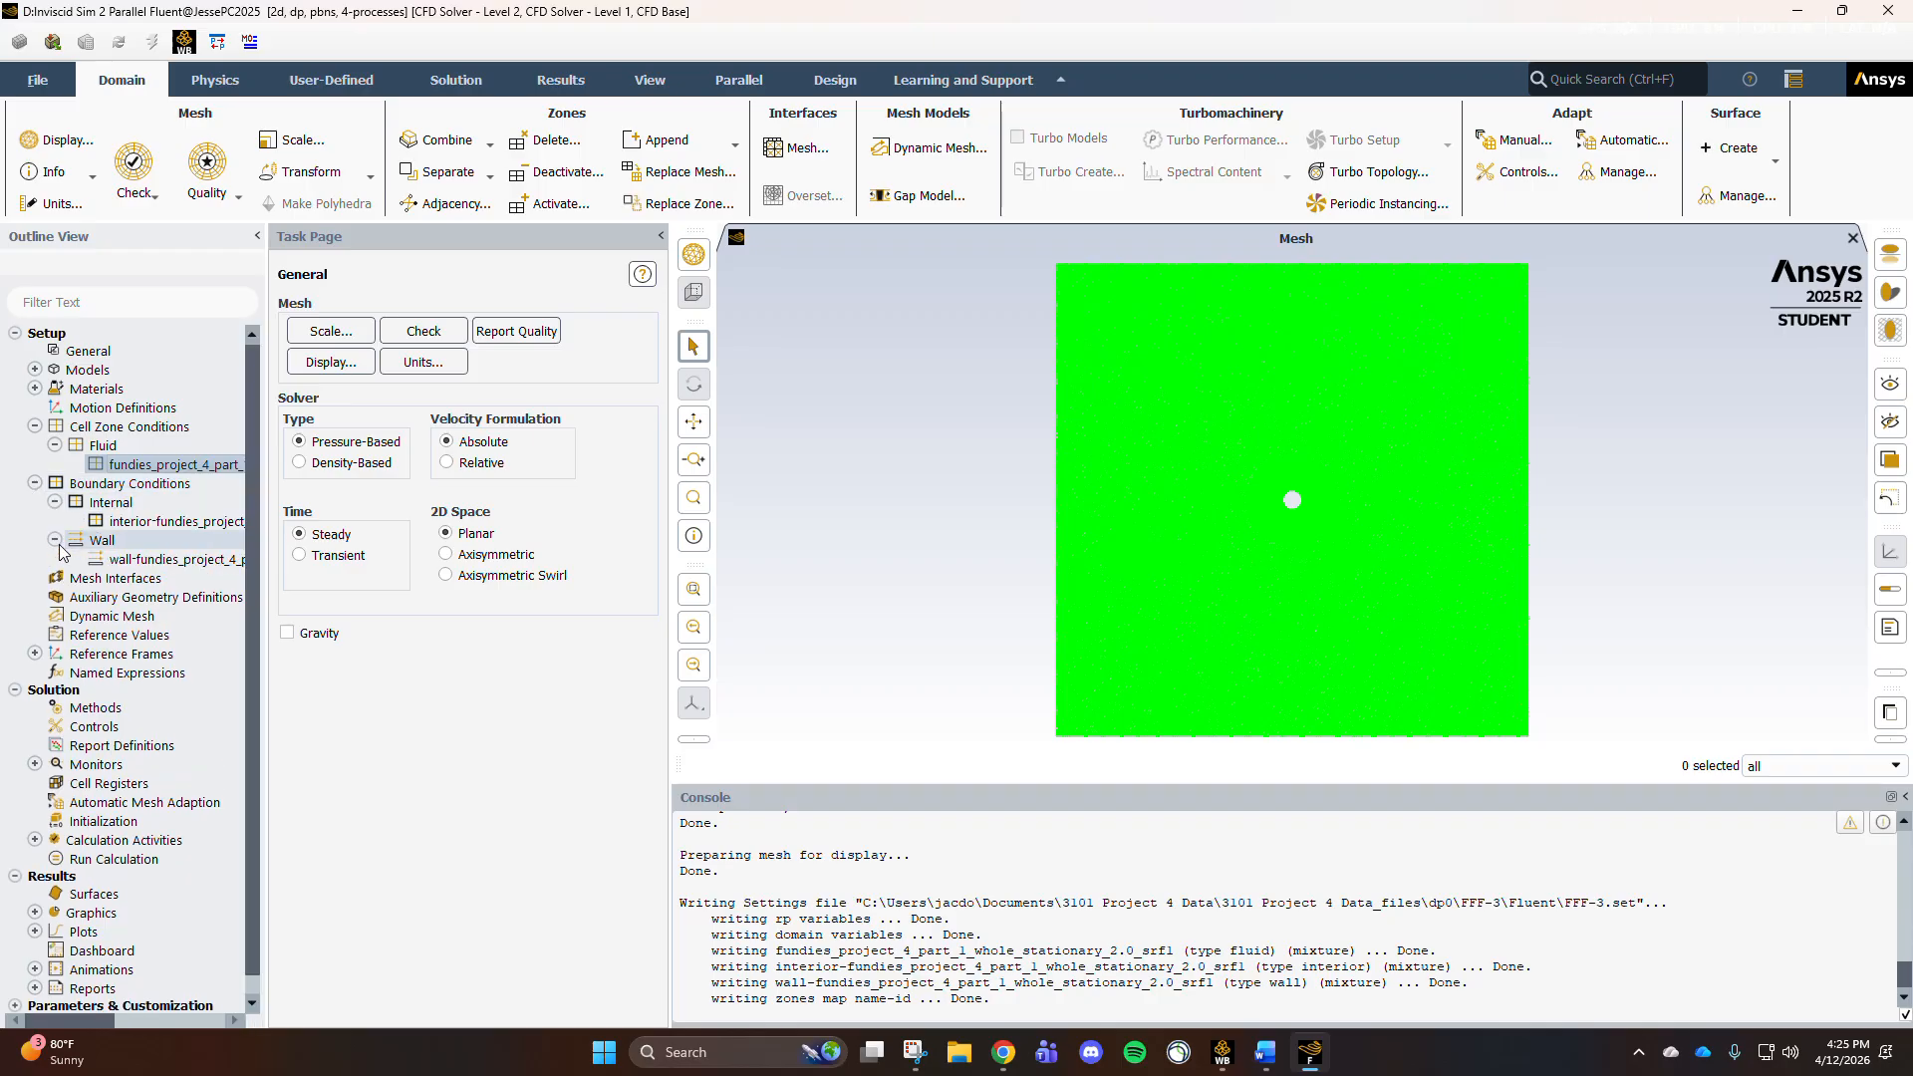
left_click(55, 540)
left_click(55, 502)
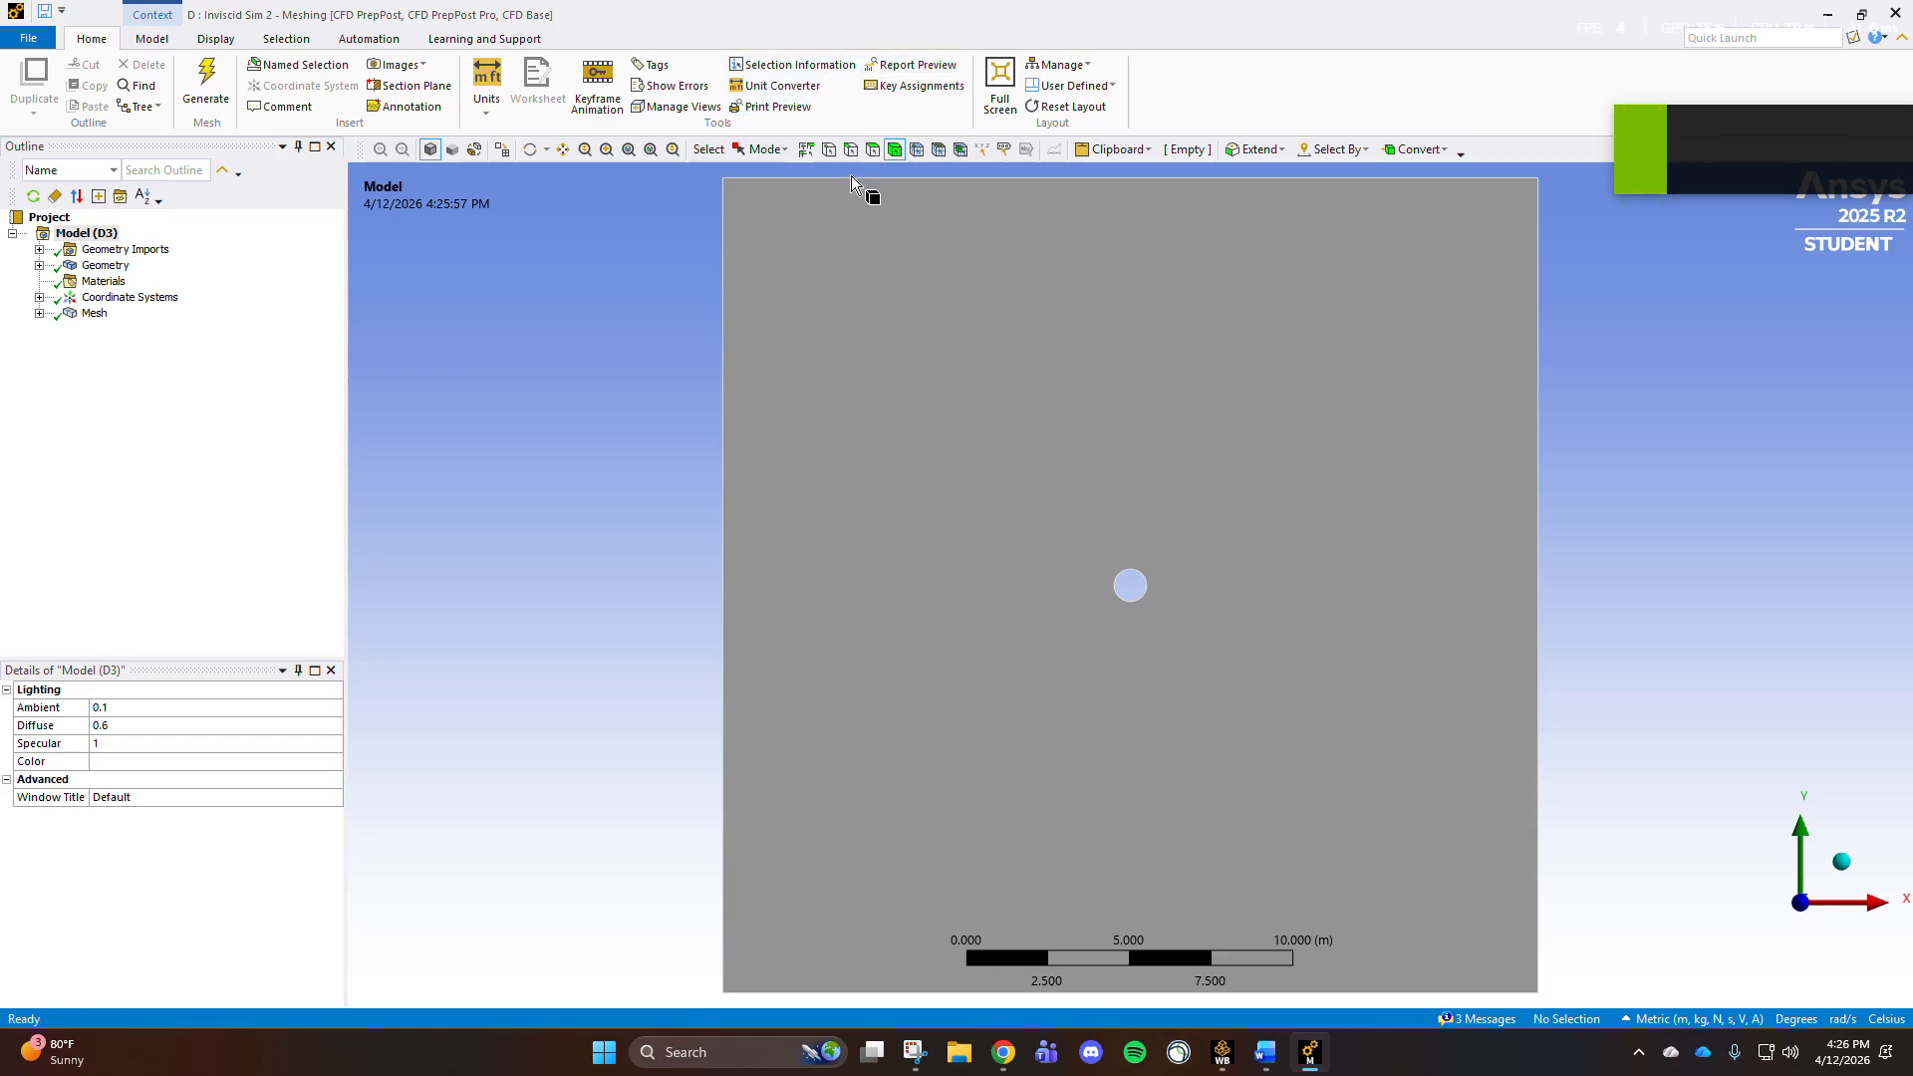
Step: In the mesher, create a named selection called inlet from the domain's left vertical edge
left_click(850, 150)
right_click(717, 295)
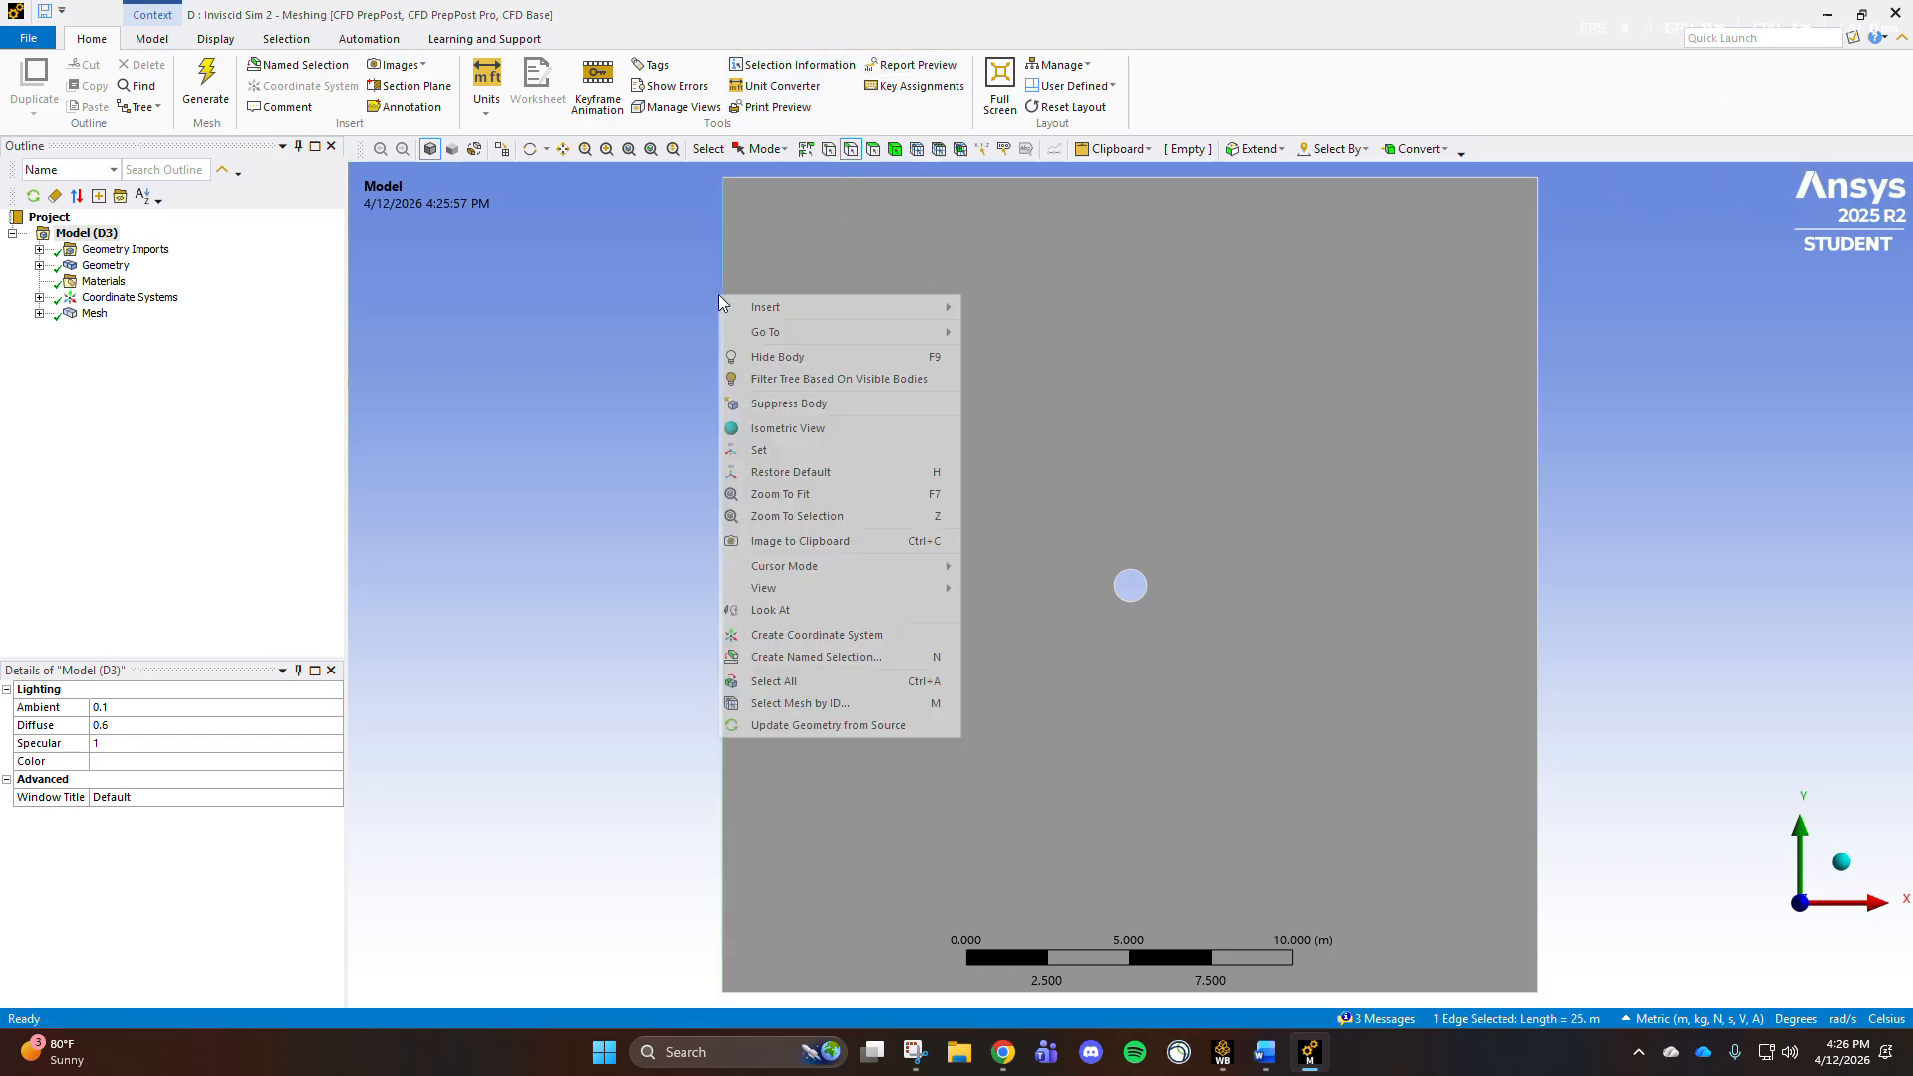
left_click(834, 657)
type("inlet")
key("Return")
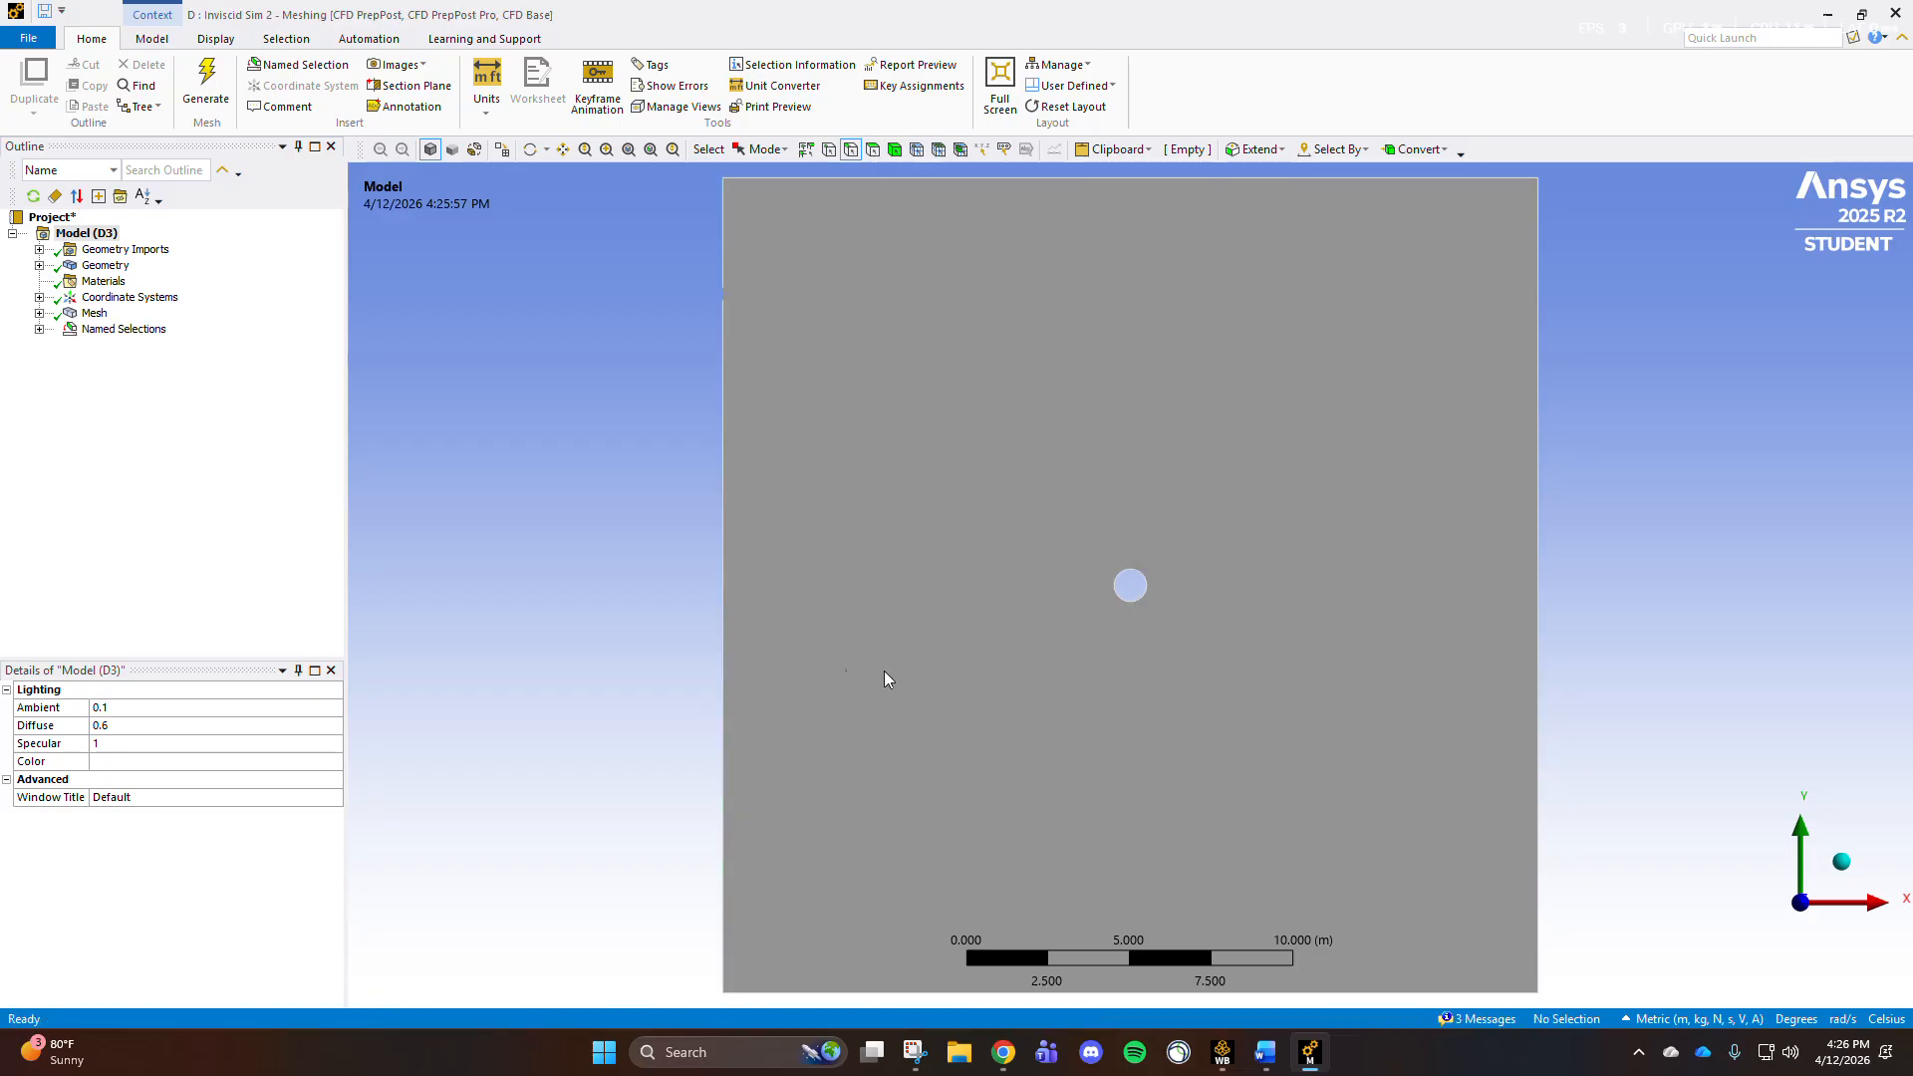
Step: Create a named selection called Outlet from the domain's right vertical edge
right_click(1540, 558)
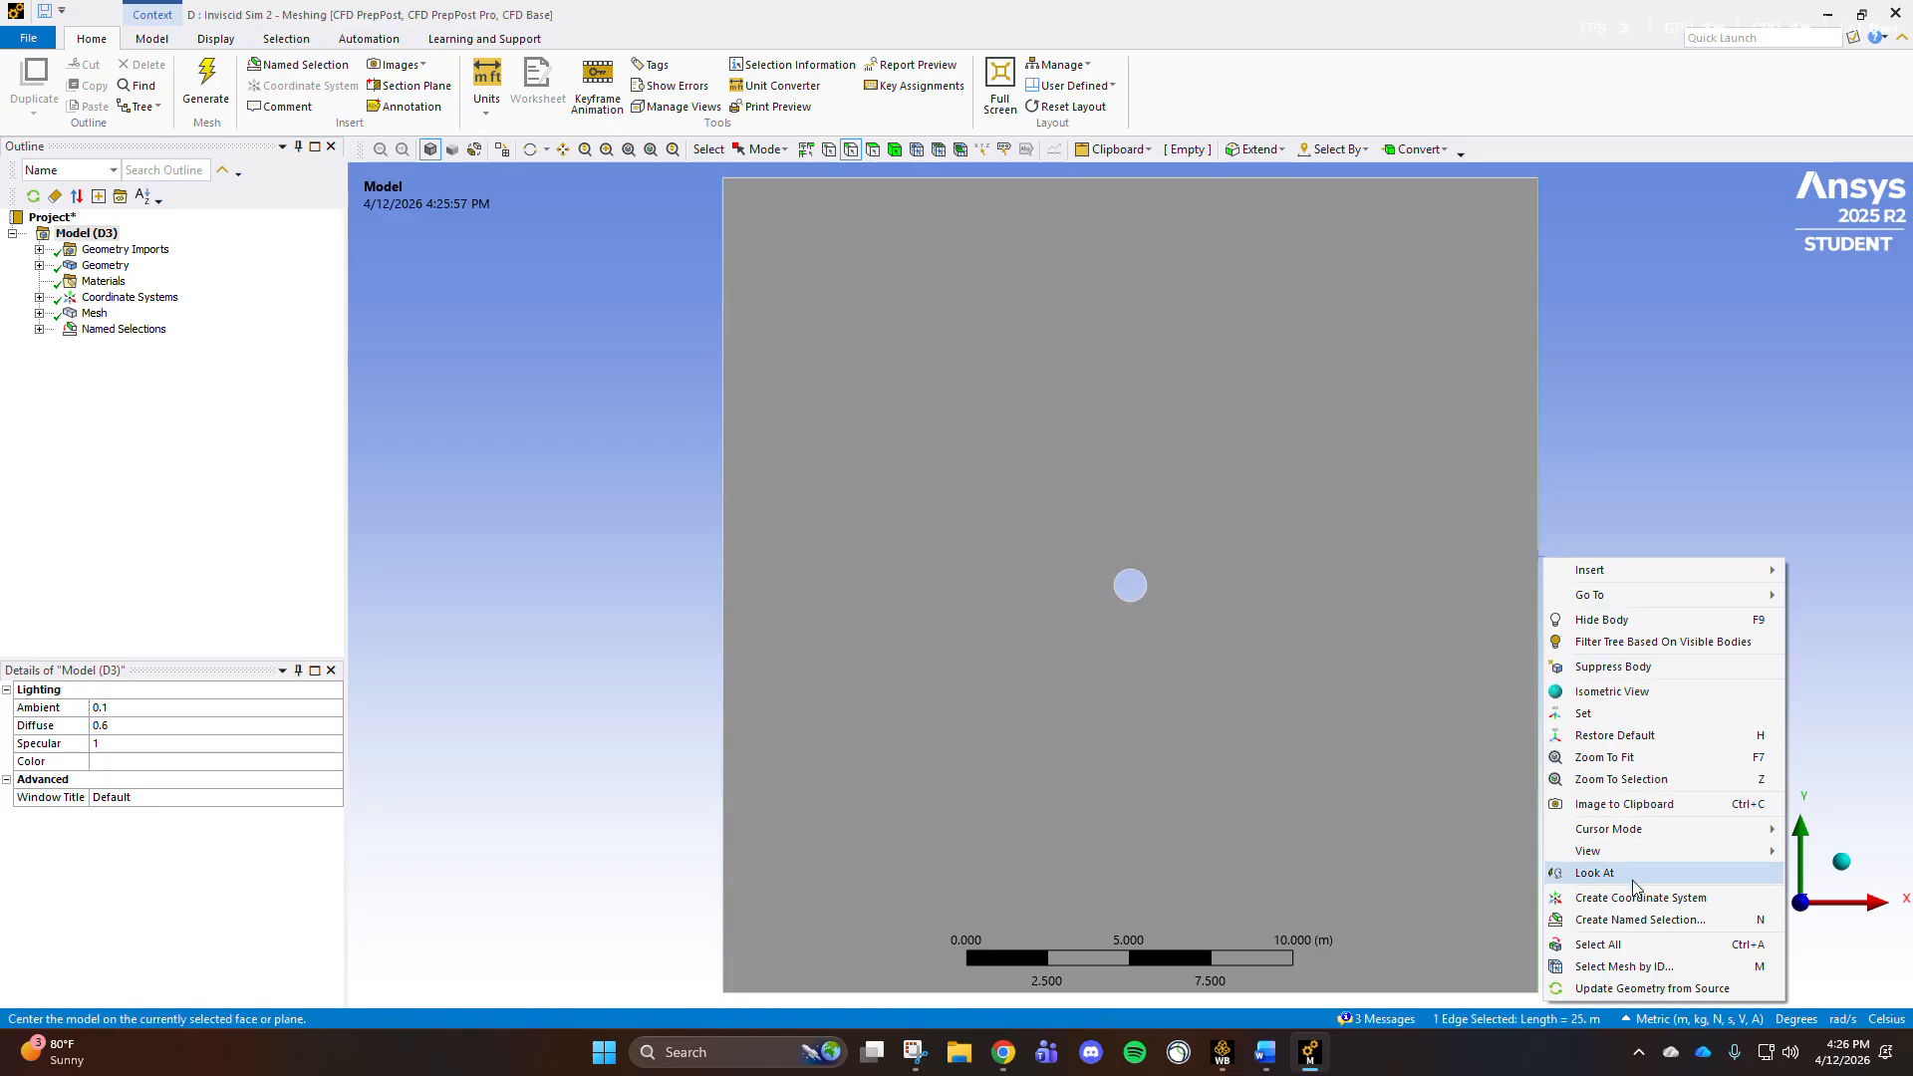
left_click(1643, 926)
type("outlet")
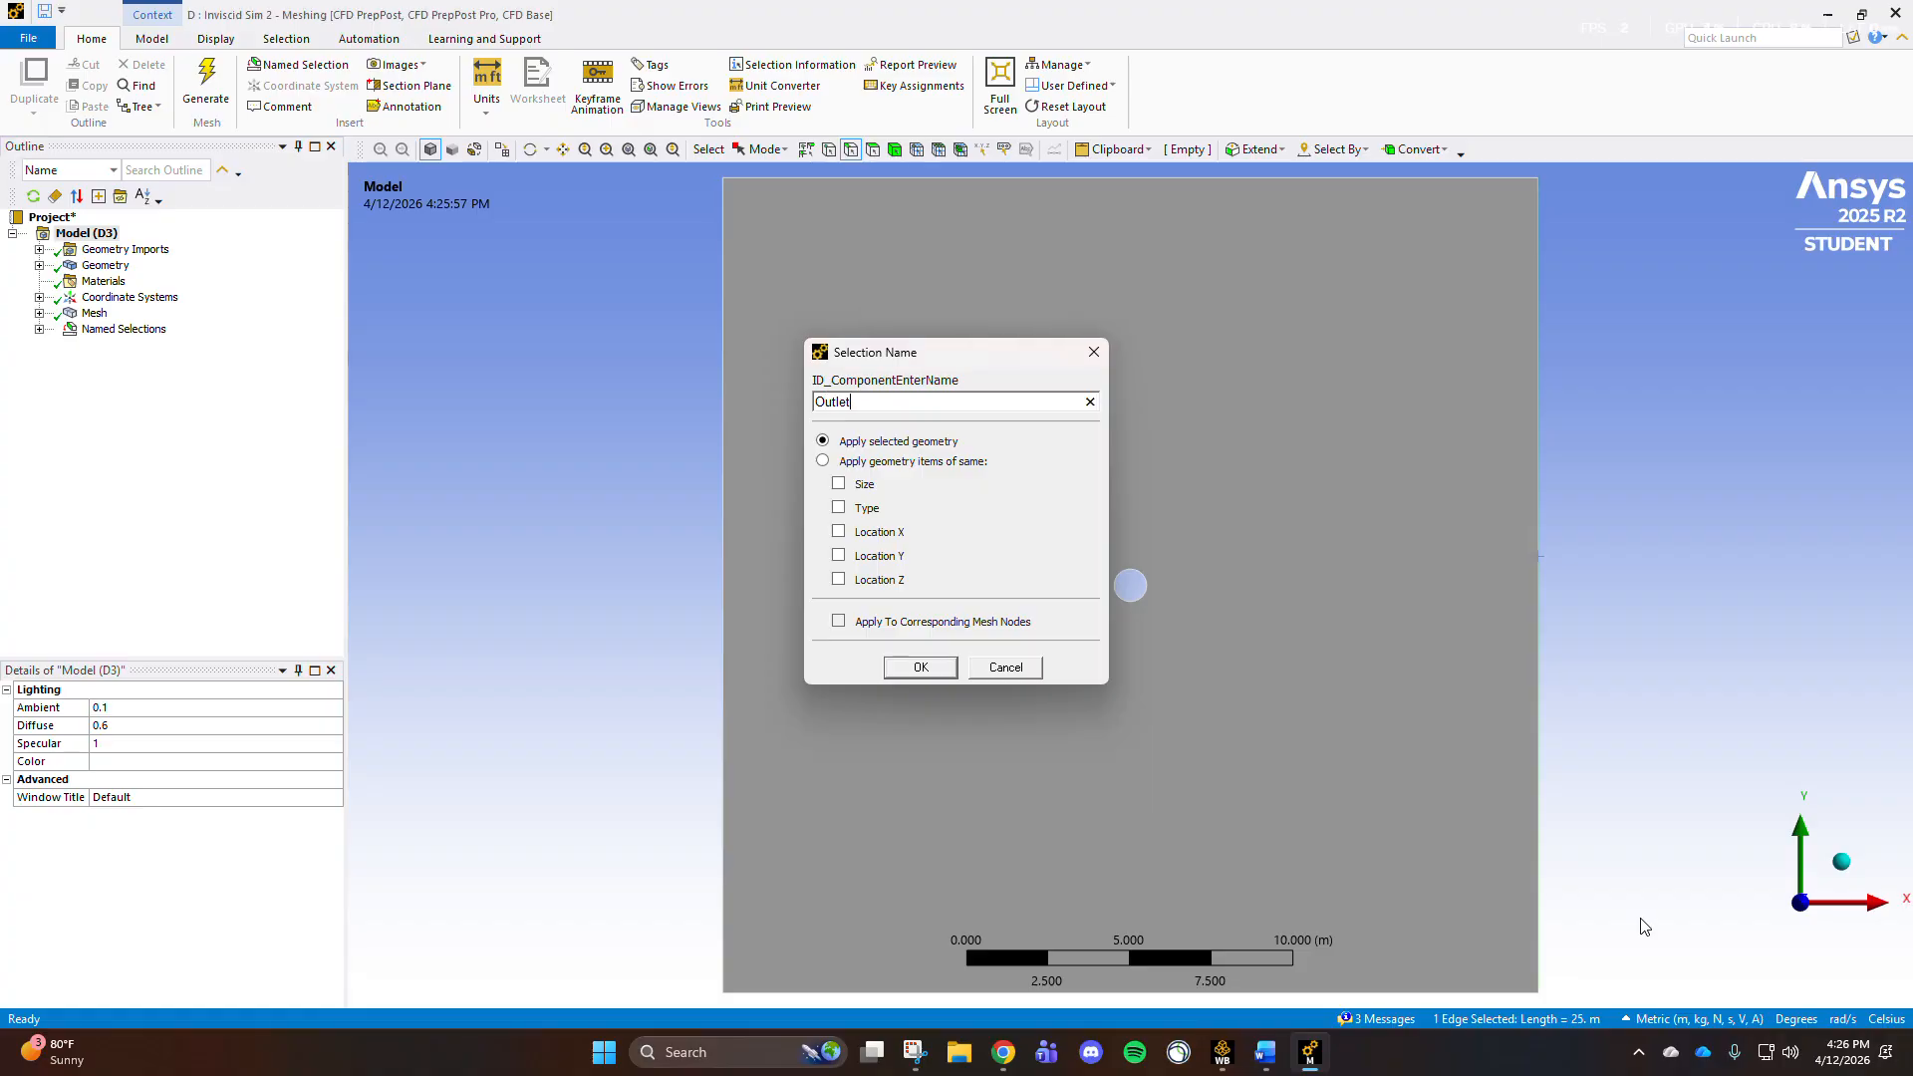
key("Return")
Step: Create one named selection called Symmetry from the domain's top and bottom edges together
left_click(1295, 189)
left_click(1342, 992, "ctrl")
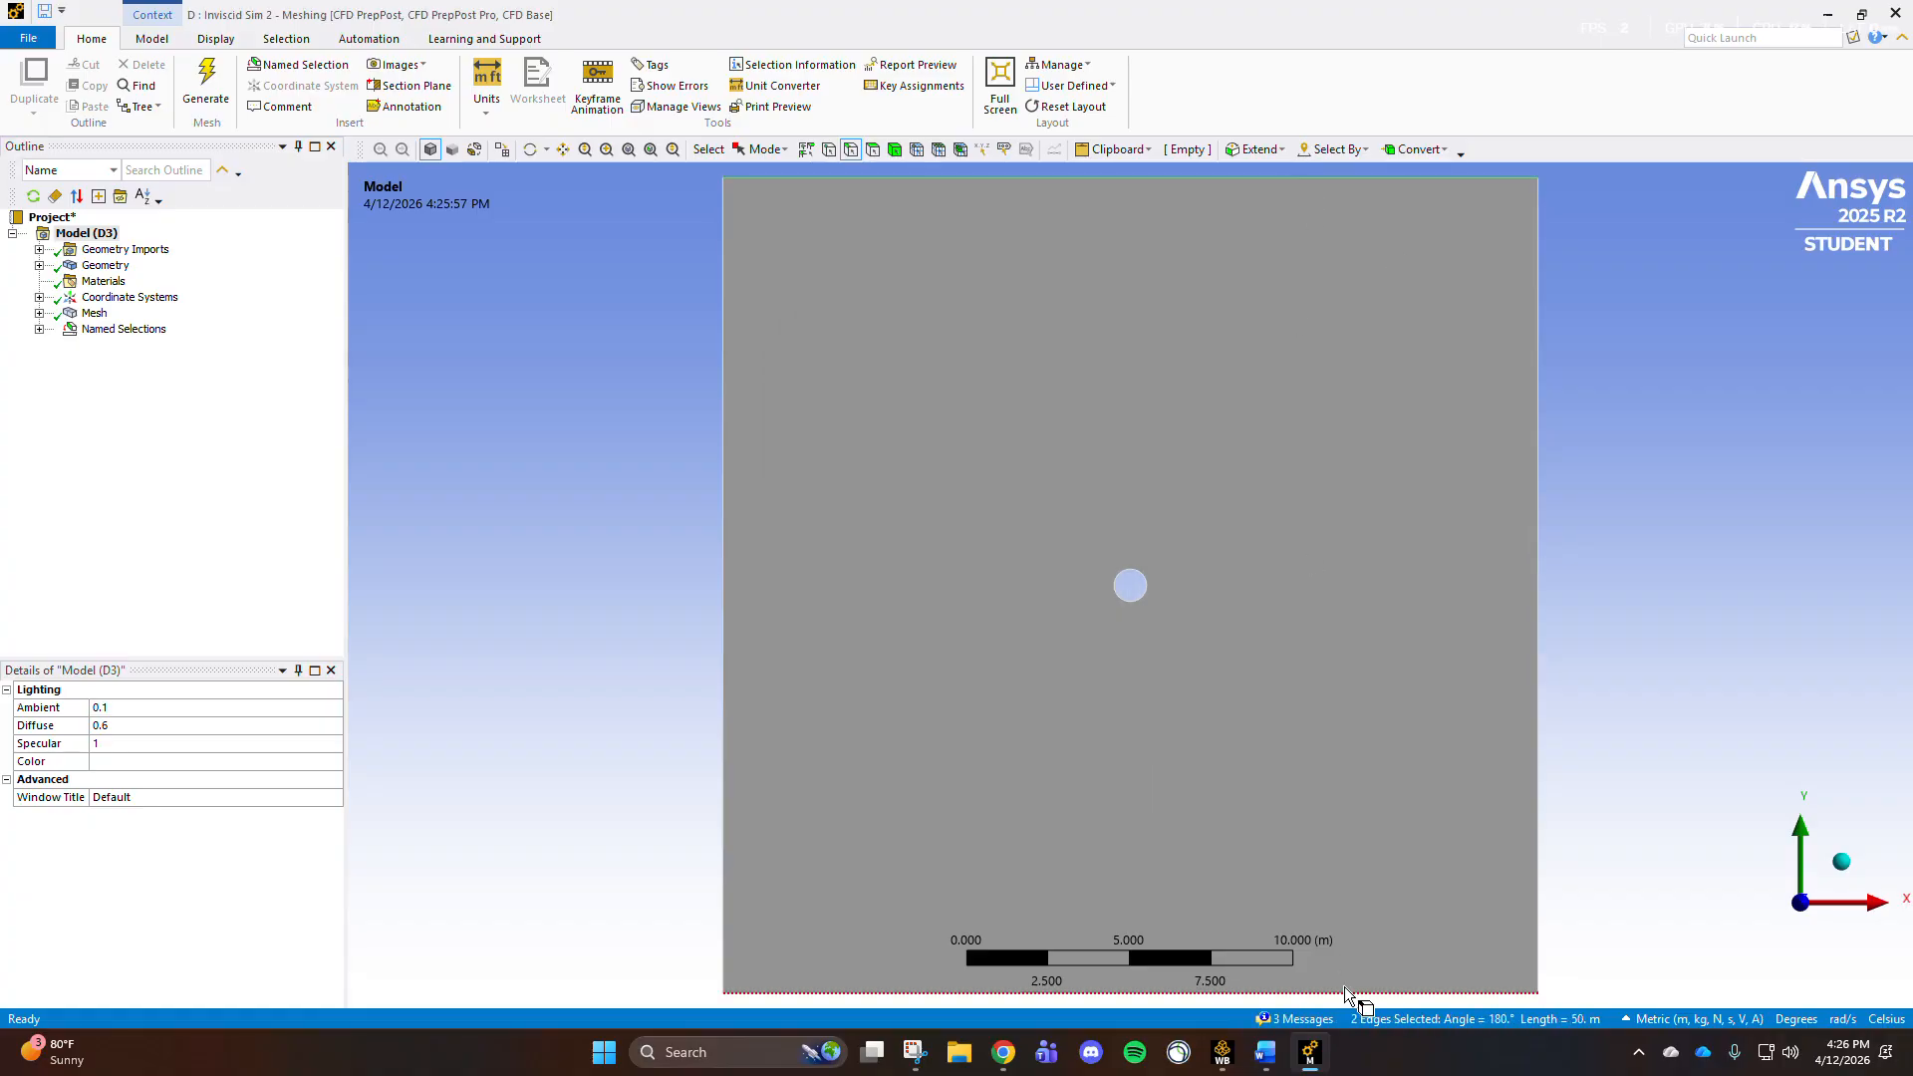
right_click(580, 580)
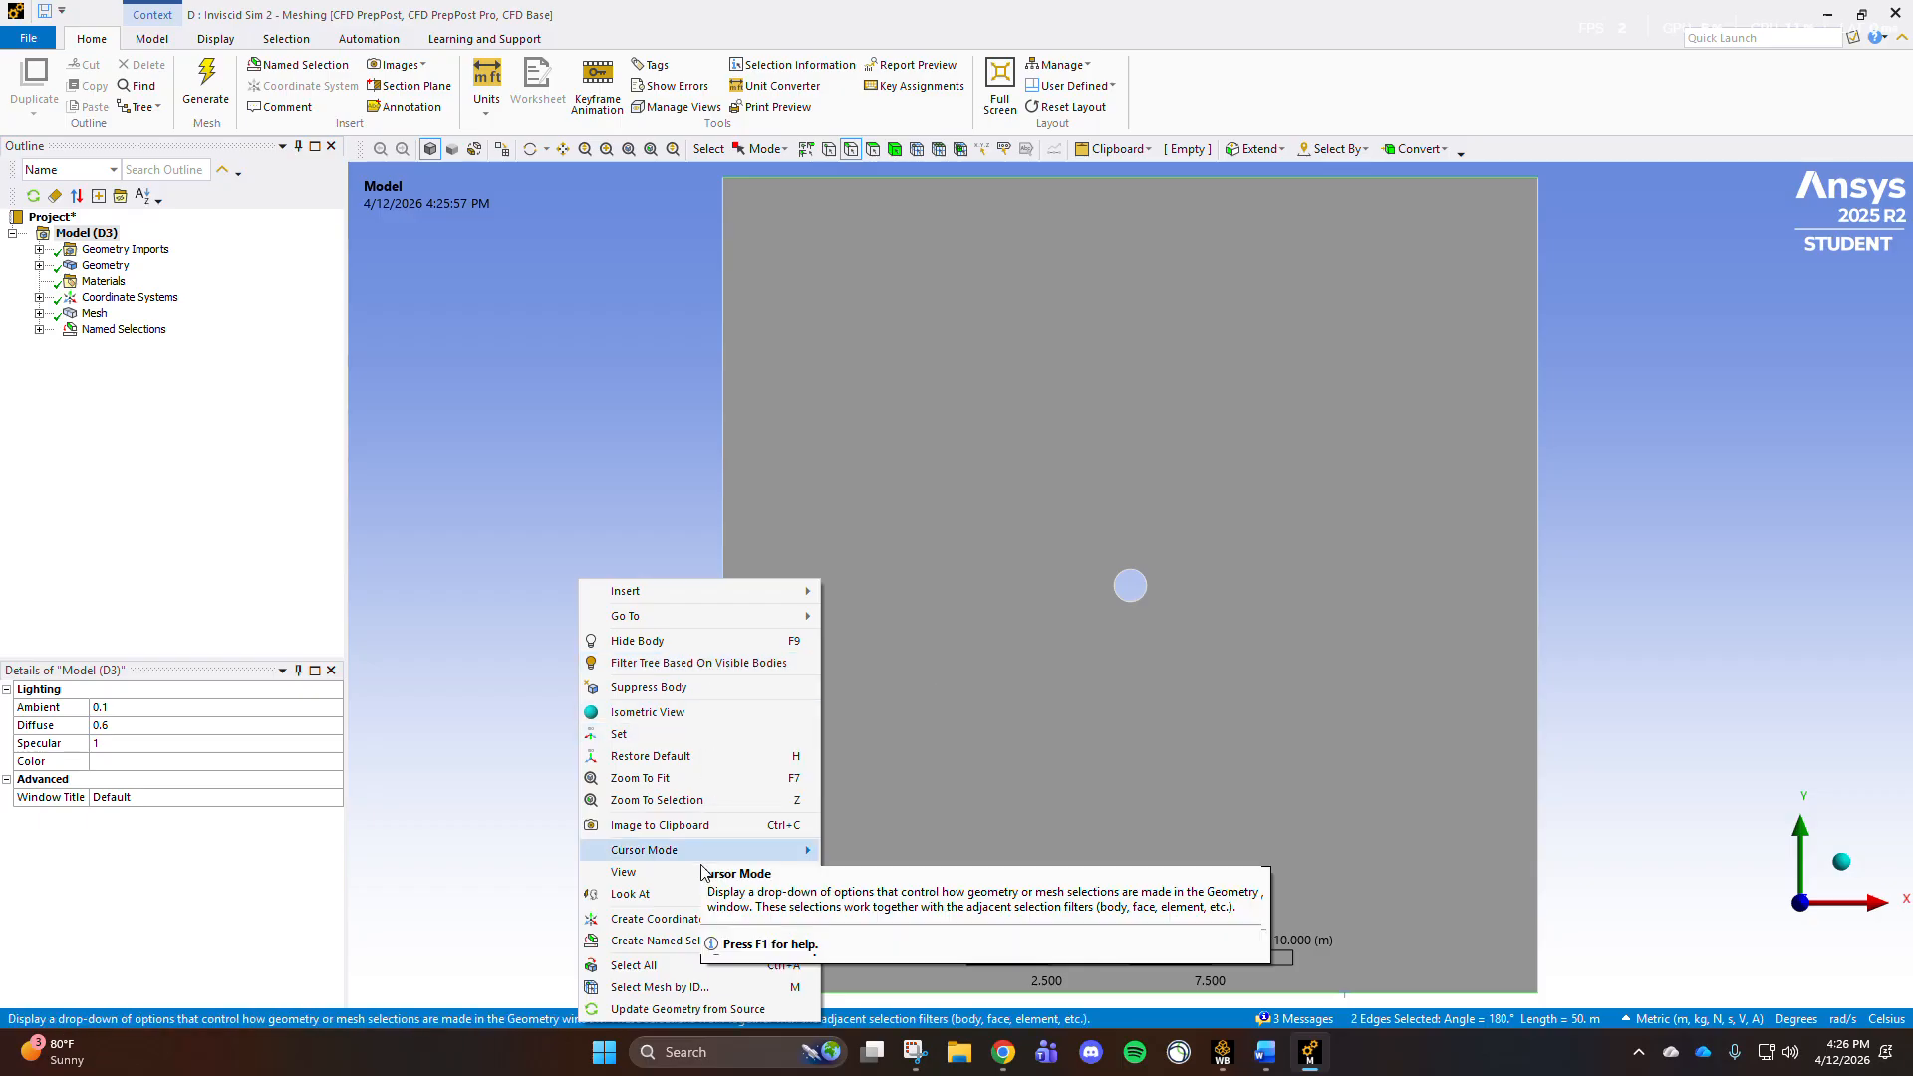
left_click(705, 940)
type("Symmet")
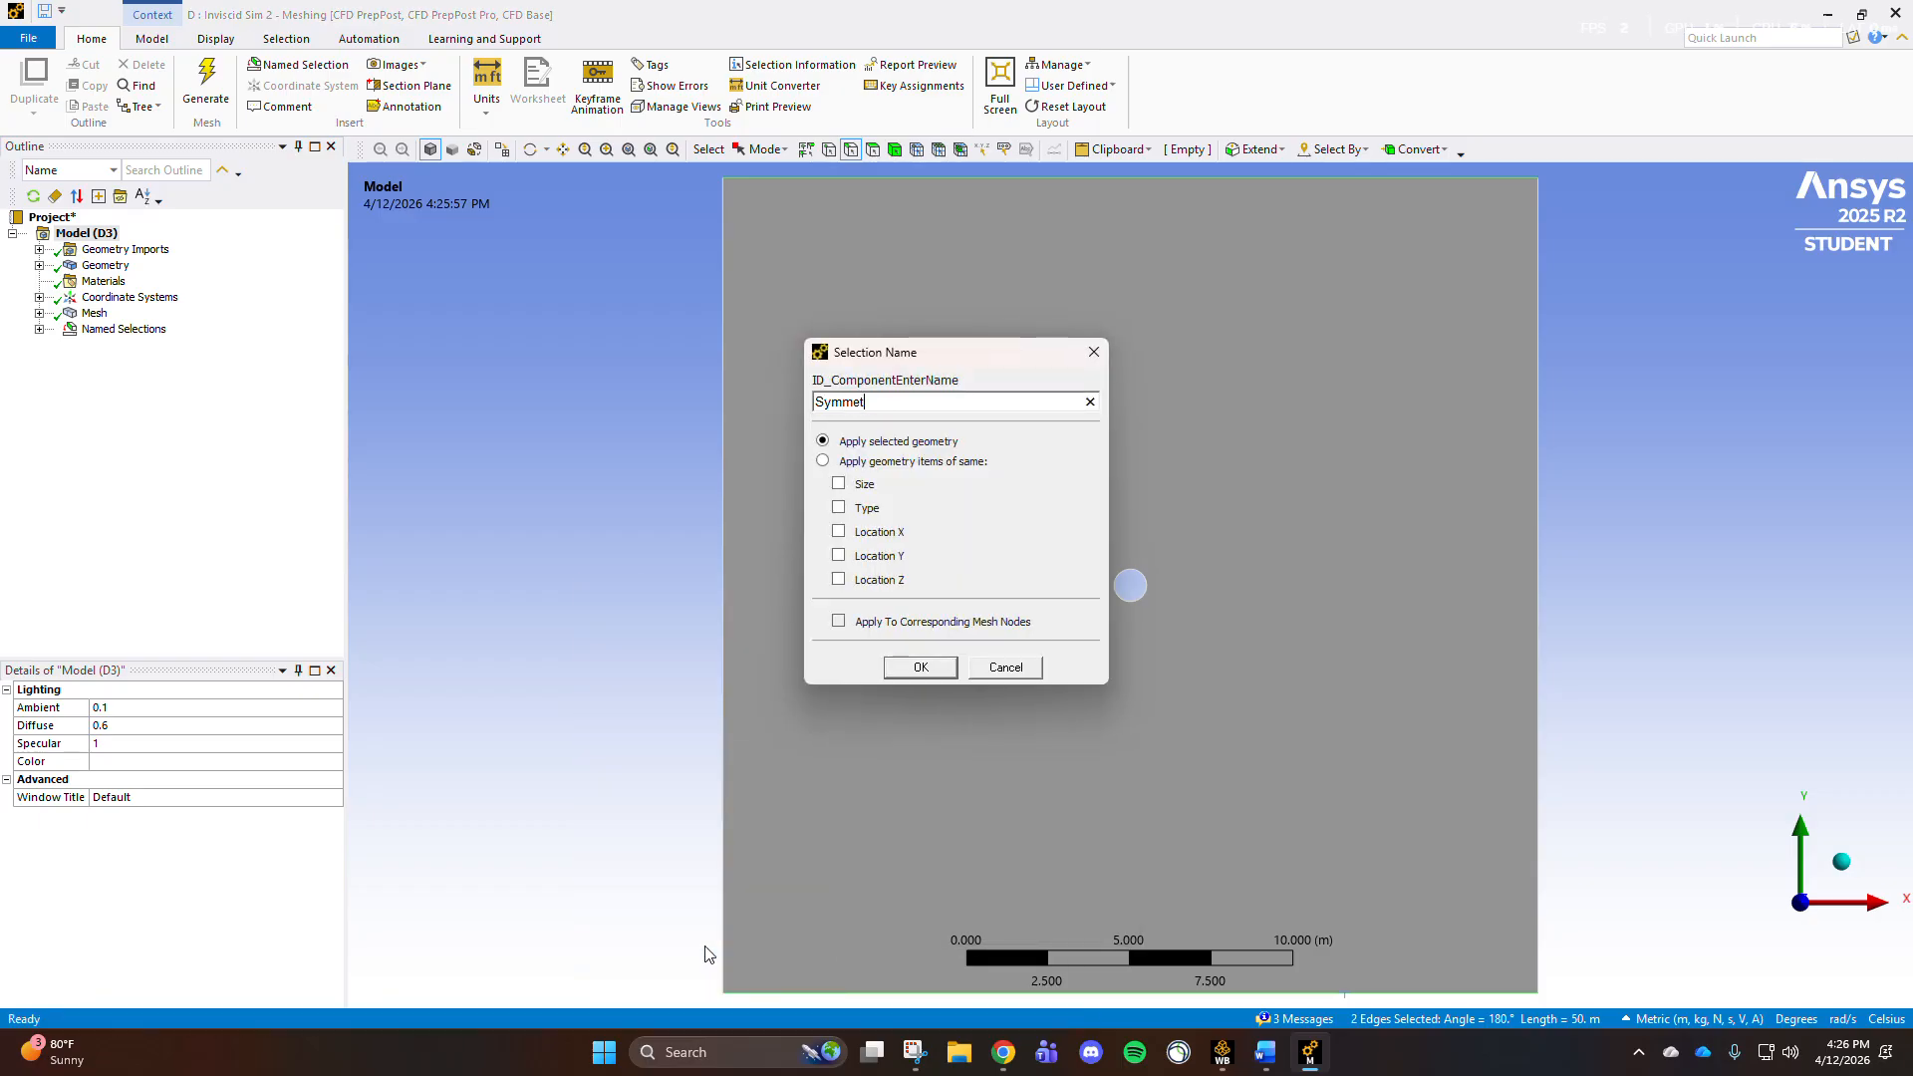
type("ry")
key("Return")
Step: Create a named selection called Cylinder_Wall from the circular hole's edge and check the list of named selections
right_click(1131, 578)
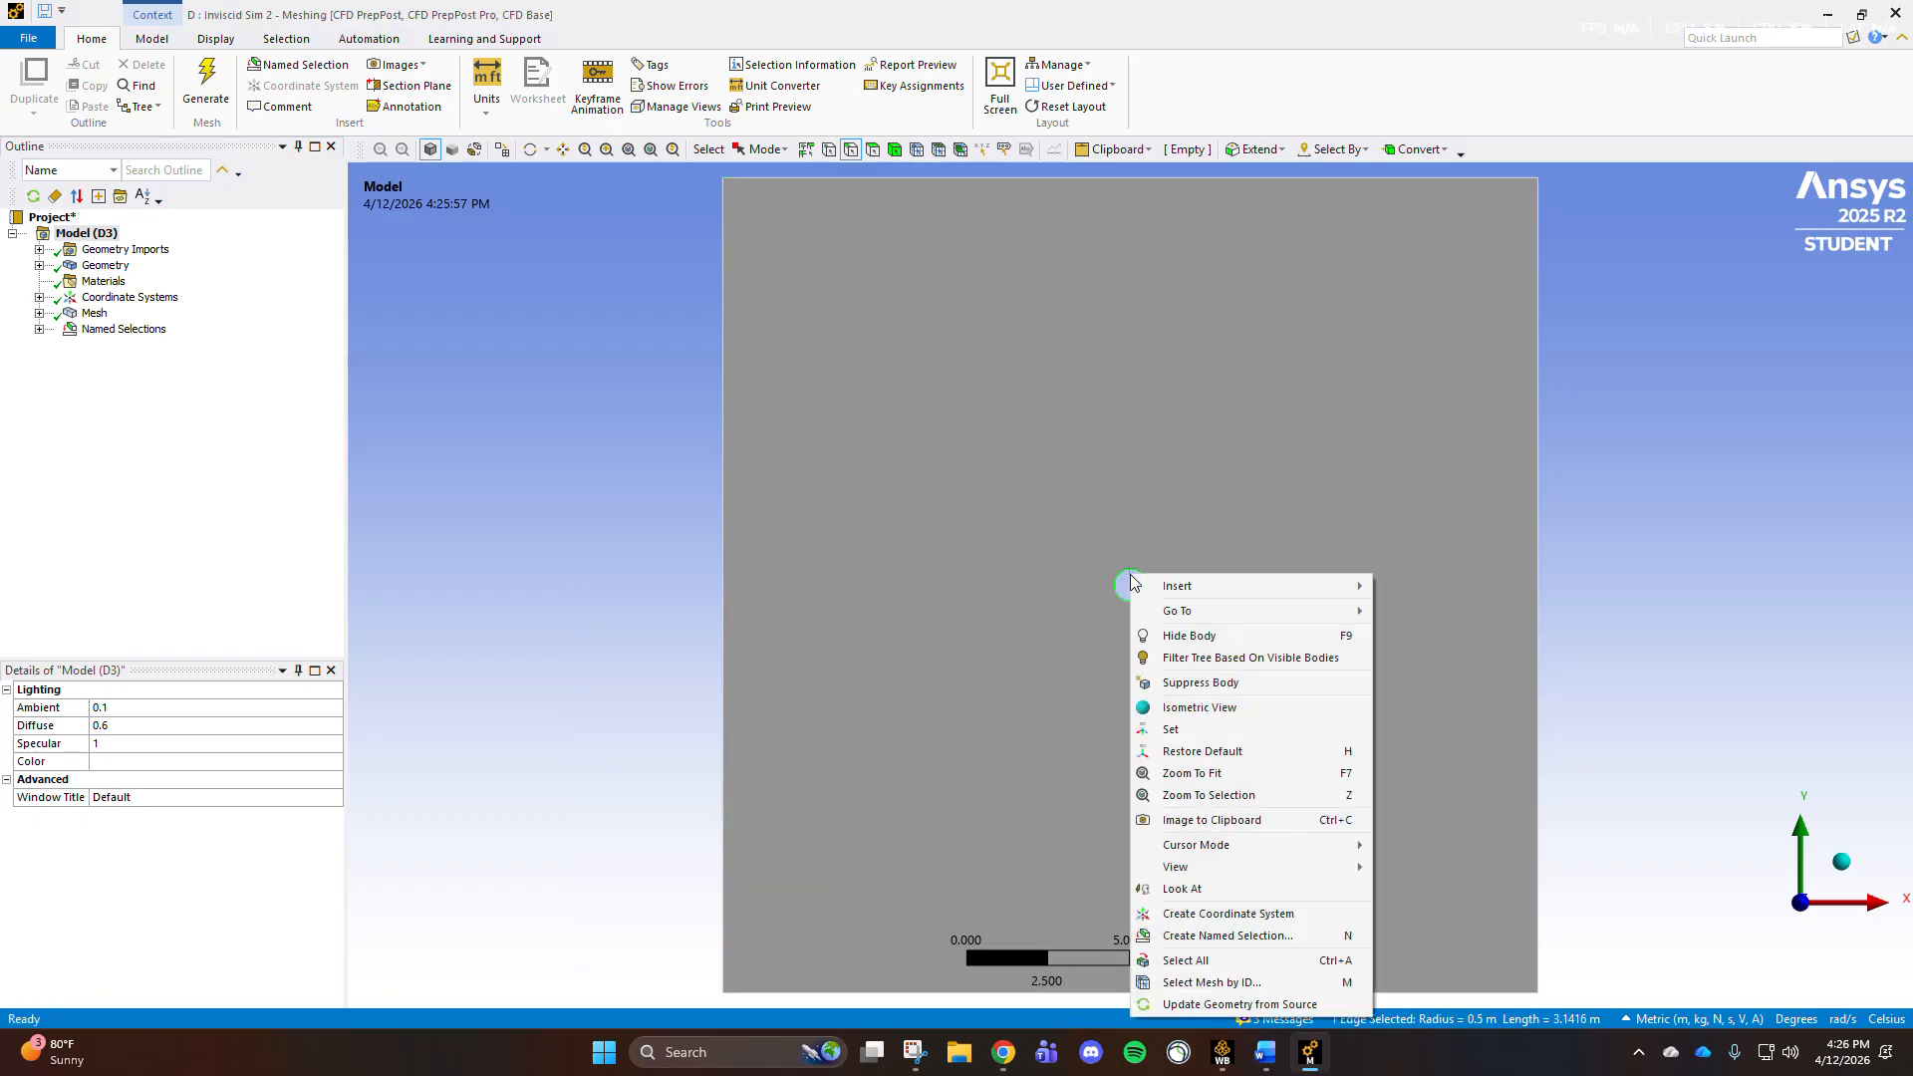
left_click(1225, 935)
type("Cy")
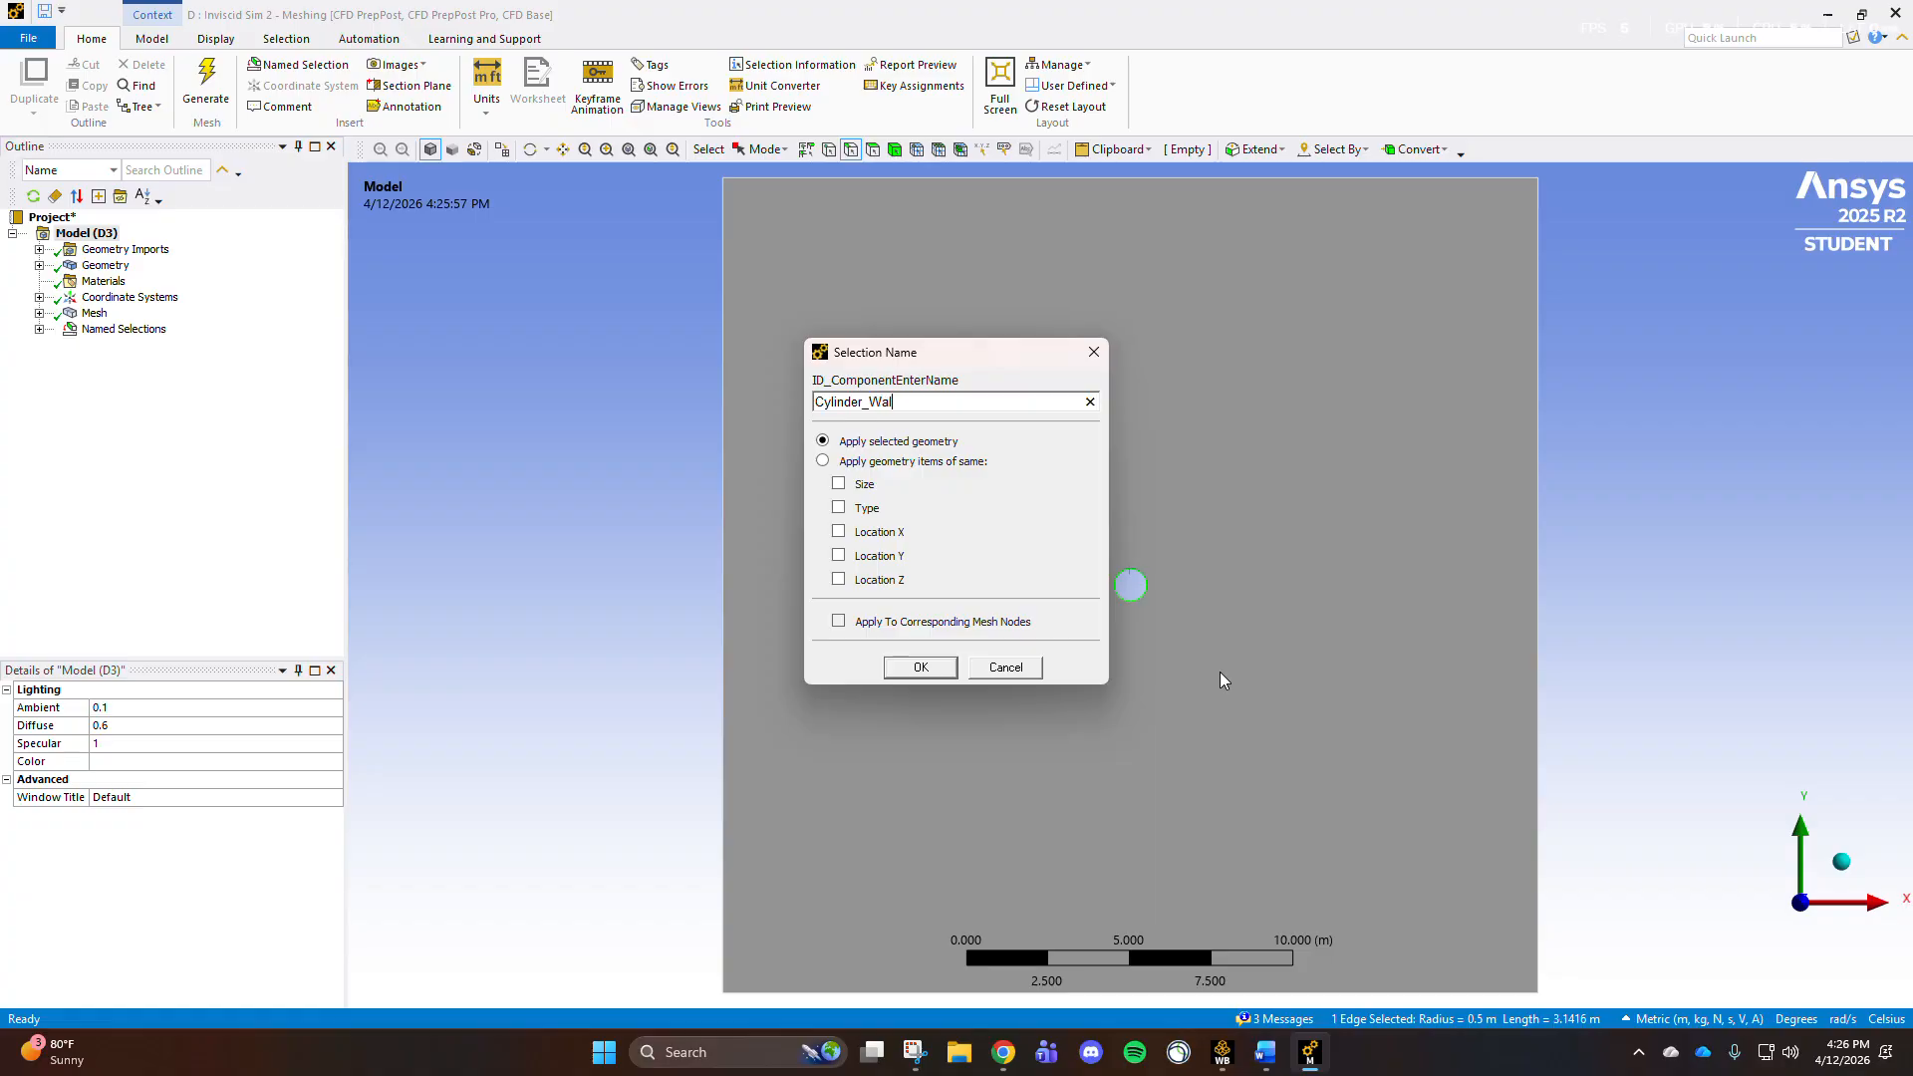
type("linder_Wal")
key("Return")
left_click(43, 345)
left_click(40, 329)
left_click(40, 329)
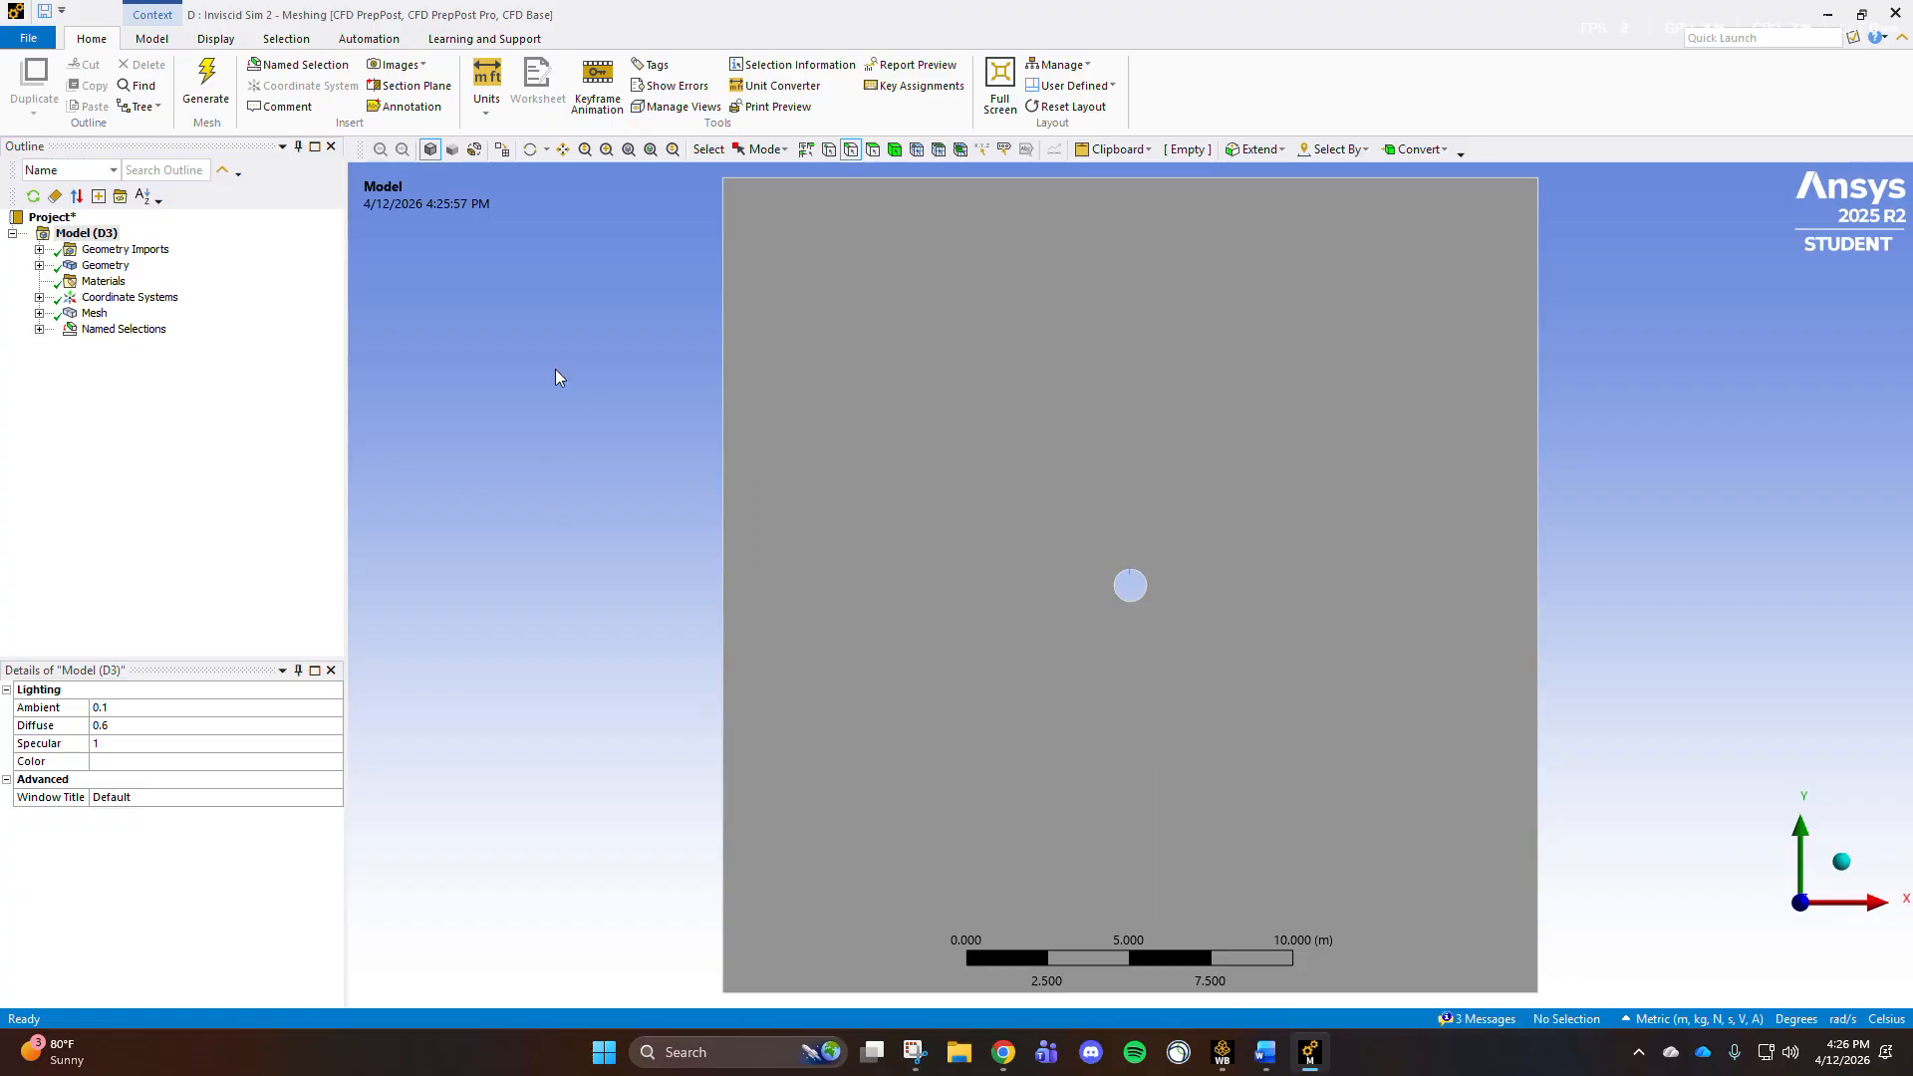
Step: Regenerate the mesh with the new named selections and close the mesher
left_click(207, 82)
left_click(119, 328)
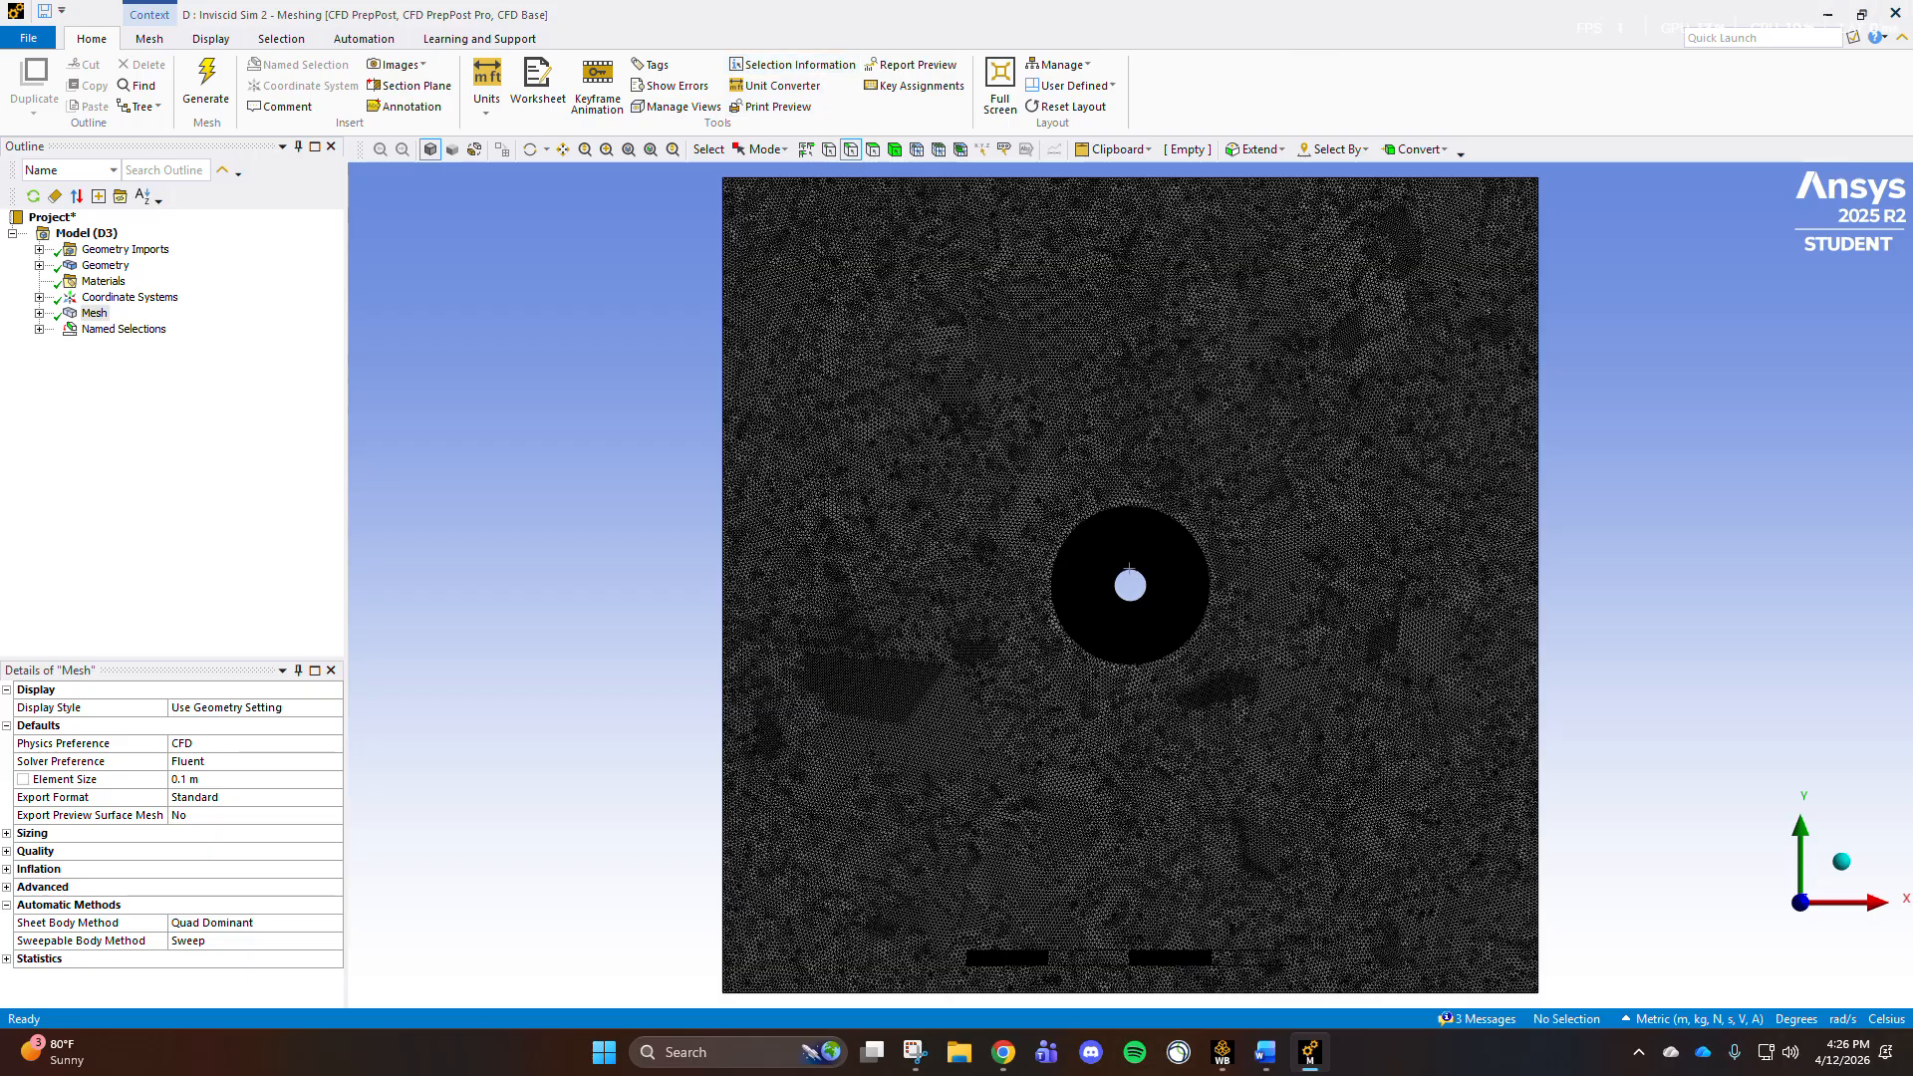
left_click(1897, 16)
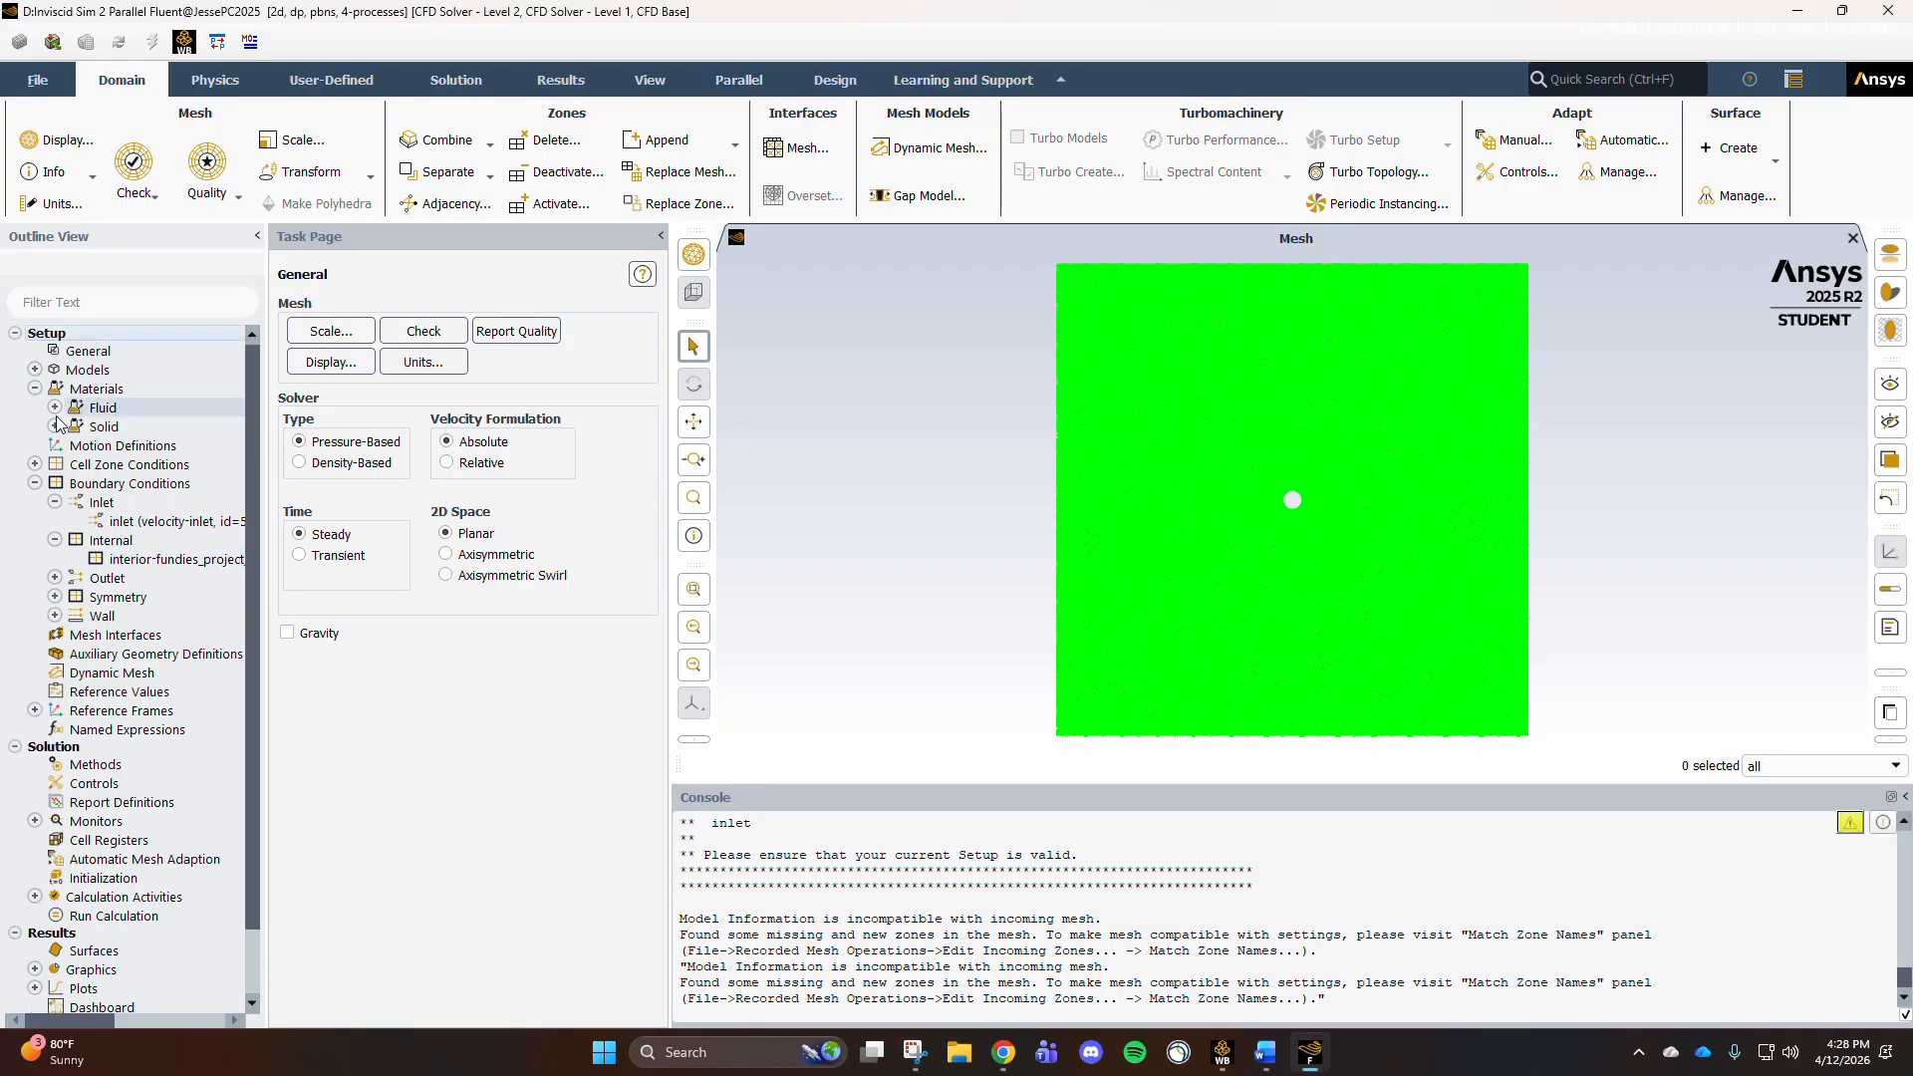
Step: In Fluent with the updated mesh, review the physics models and the properties of the fluid material air
left_click(55, 408)
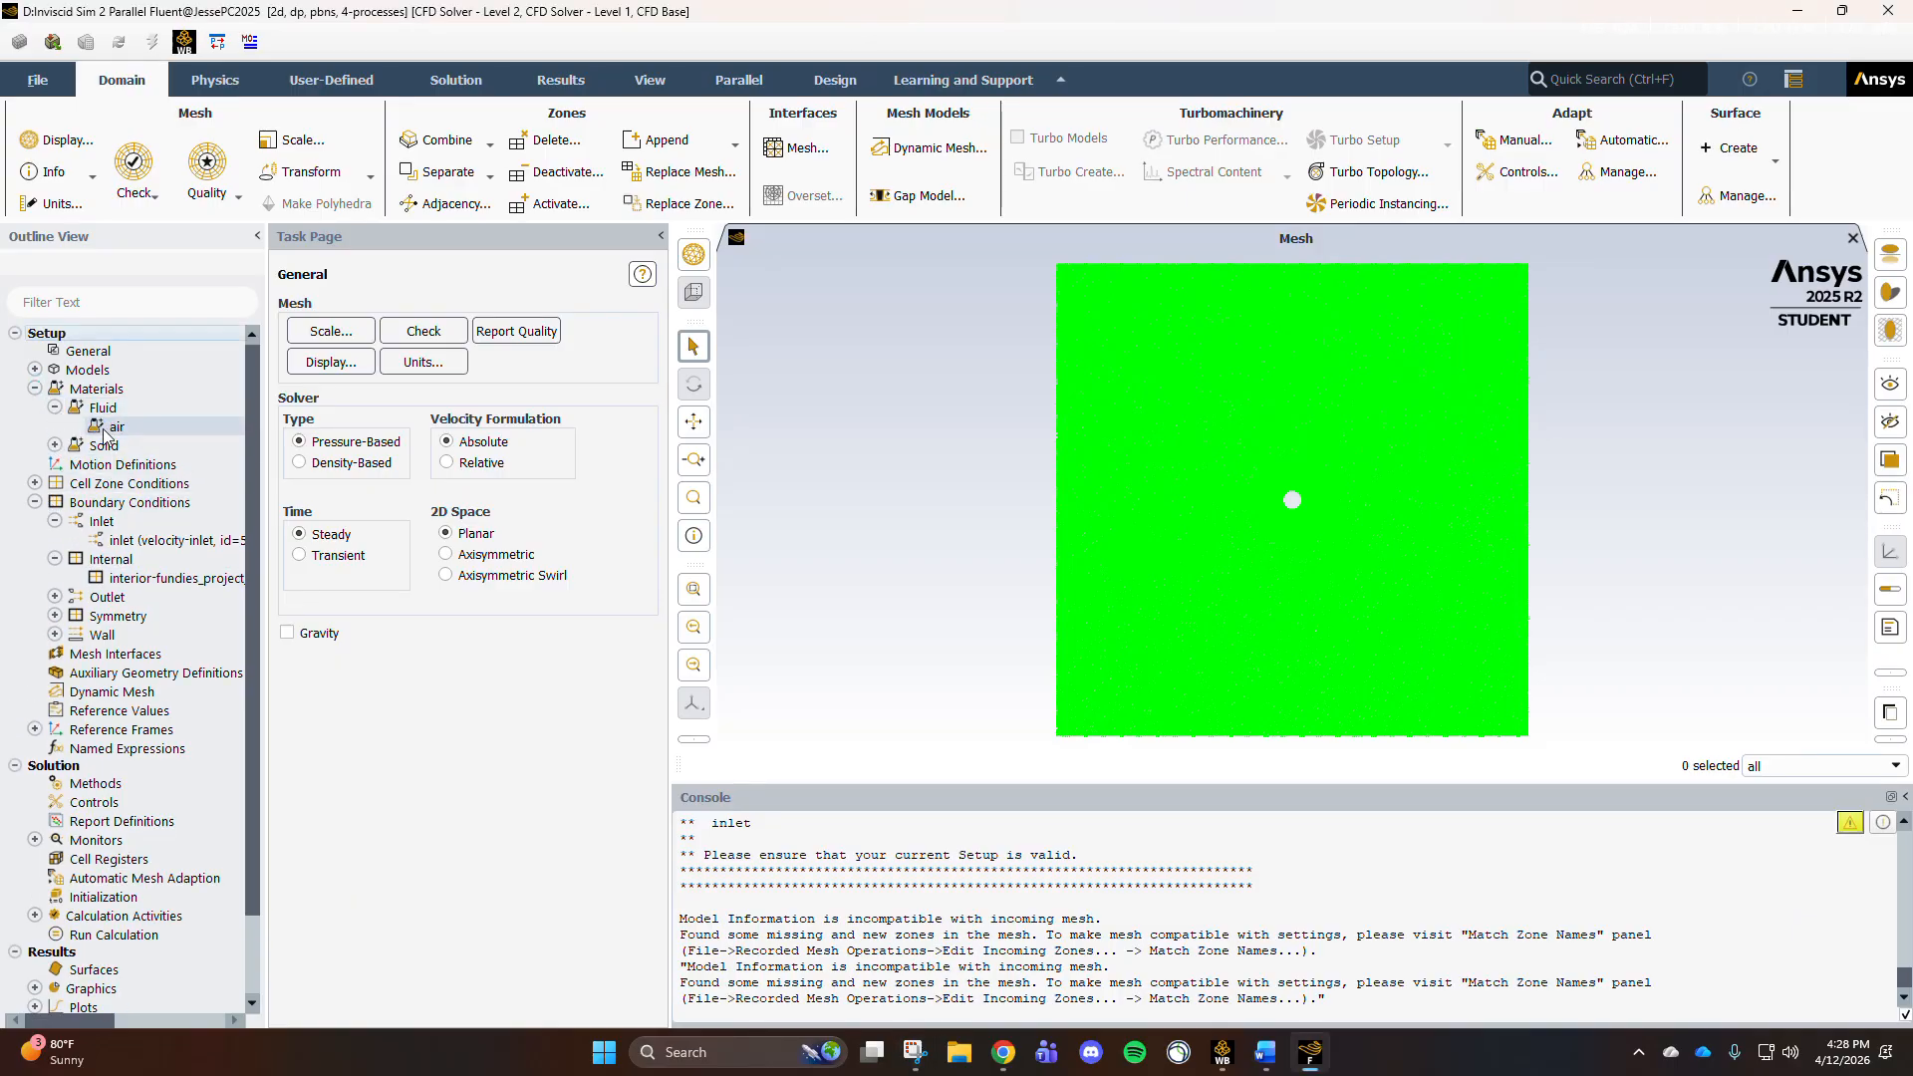
left_click(35, 370)
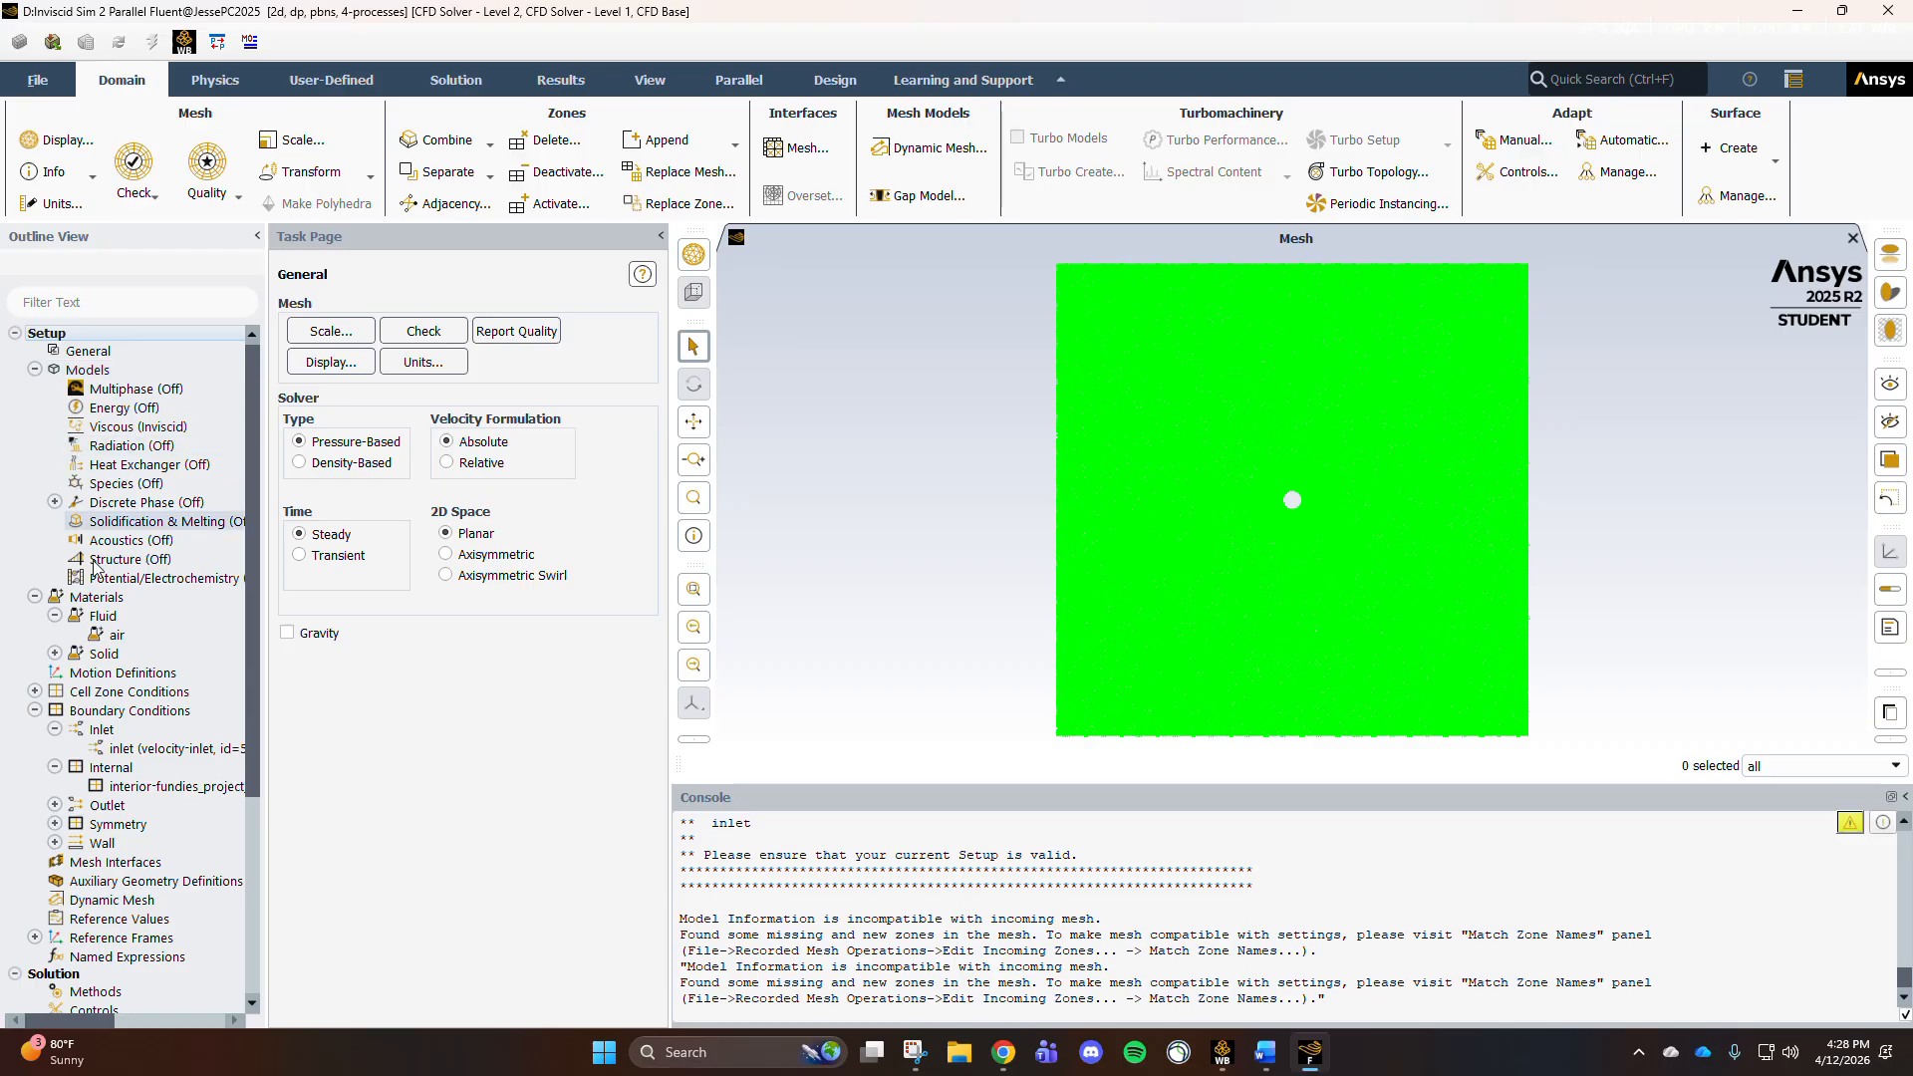
scroll(135, 597, "down", 2)
double_click(134, 546)
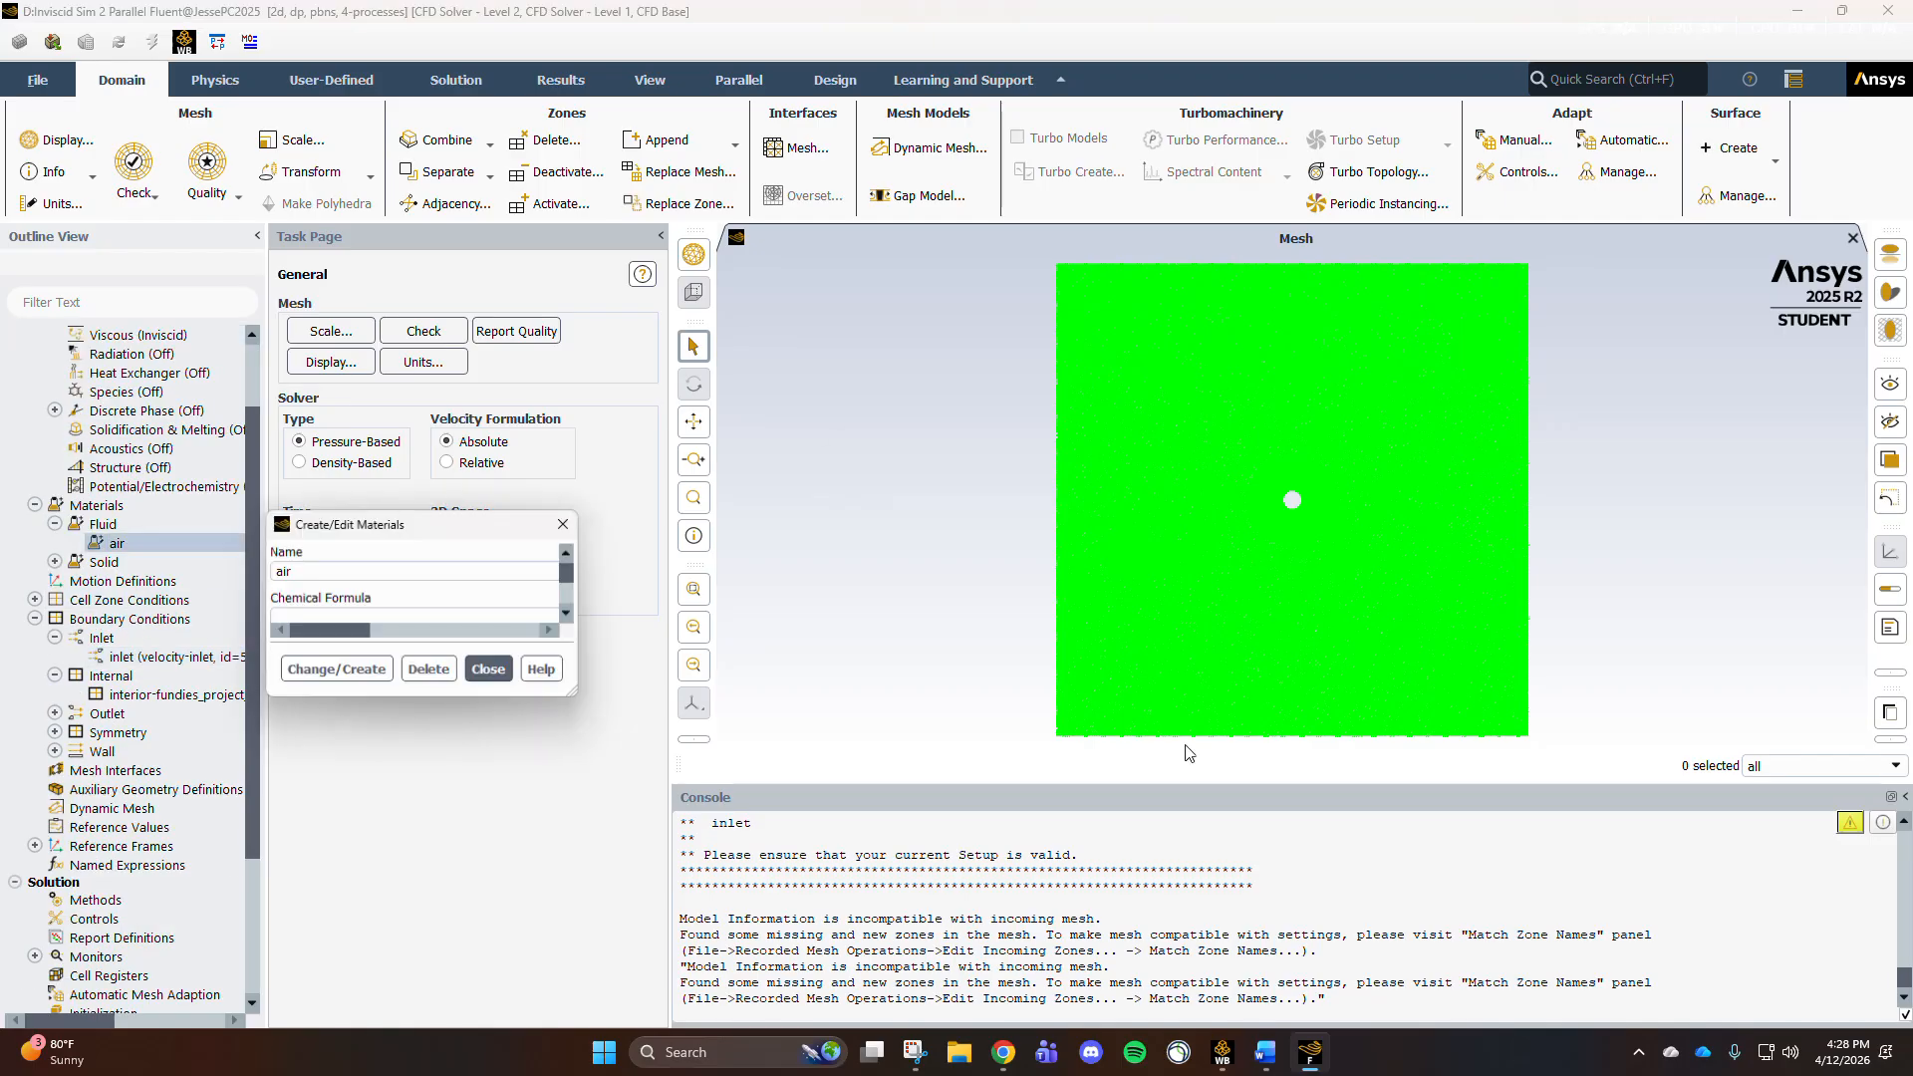
left_click(794, 829)
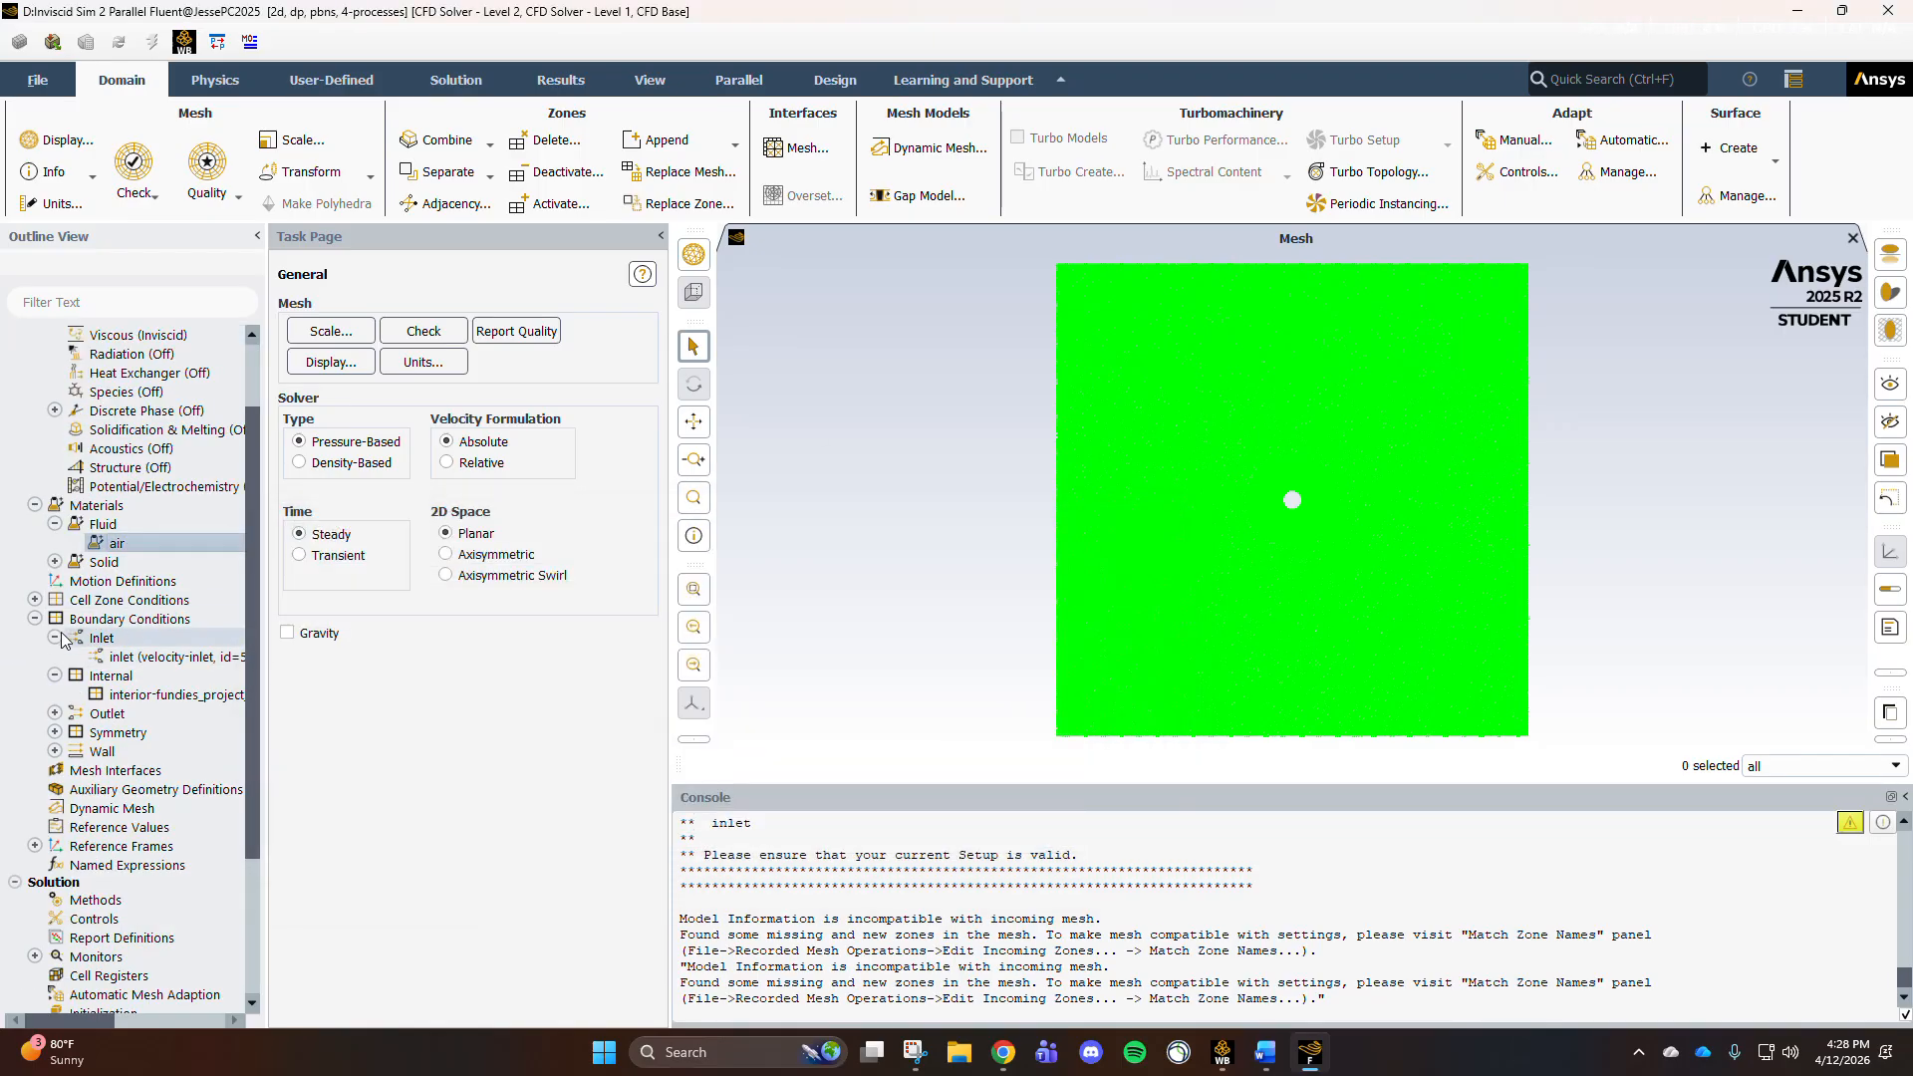
Step: Set the inlet boundary's velocity magnitude to 5 m/s and apply it
left_click(117, 660)
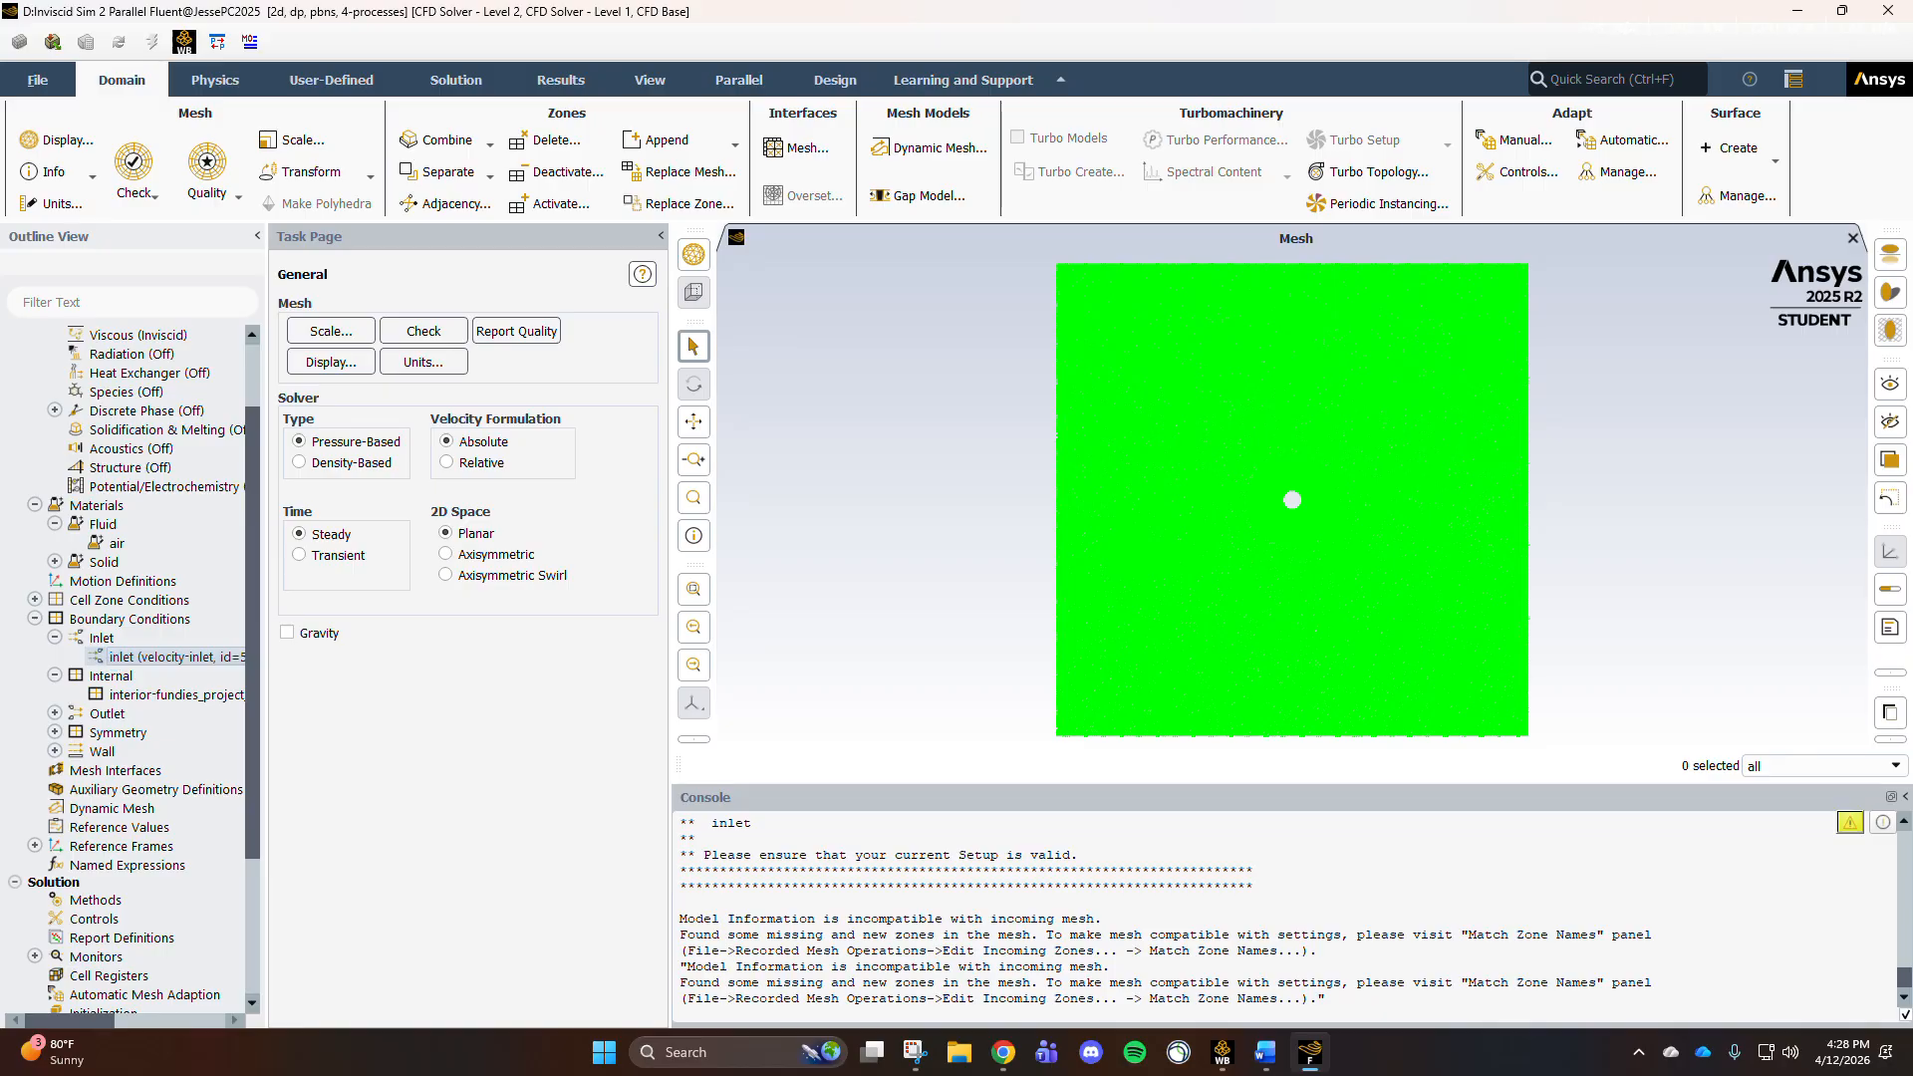
double_click(149, 658)
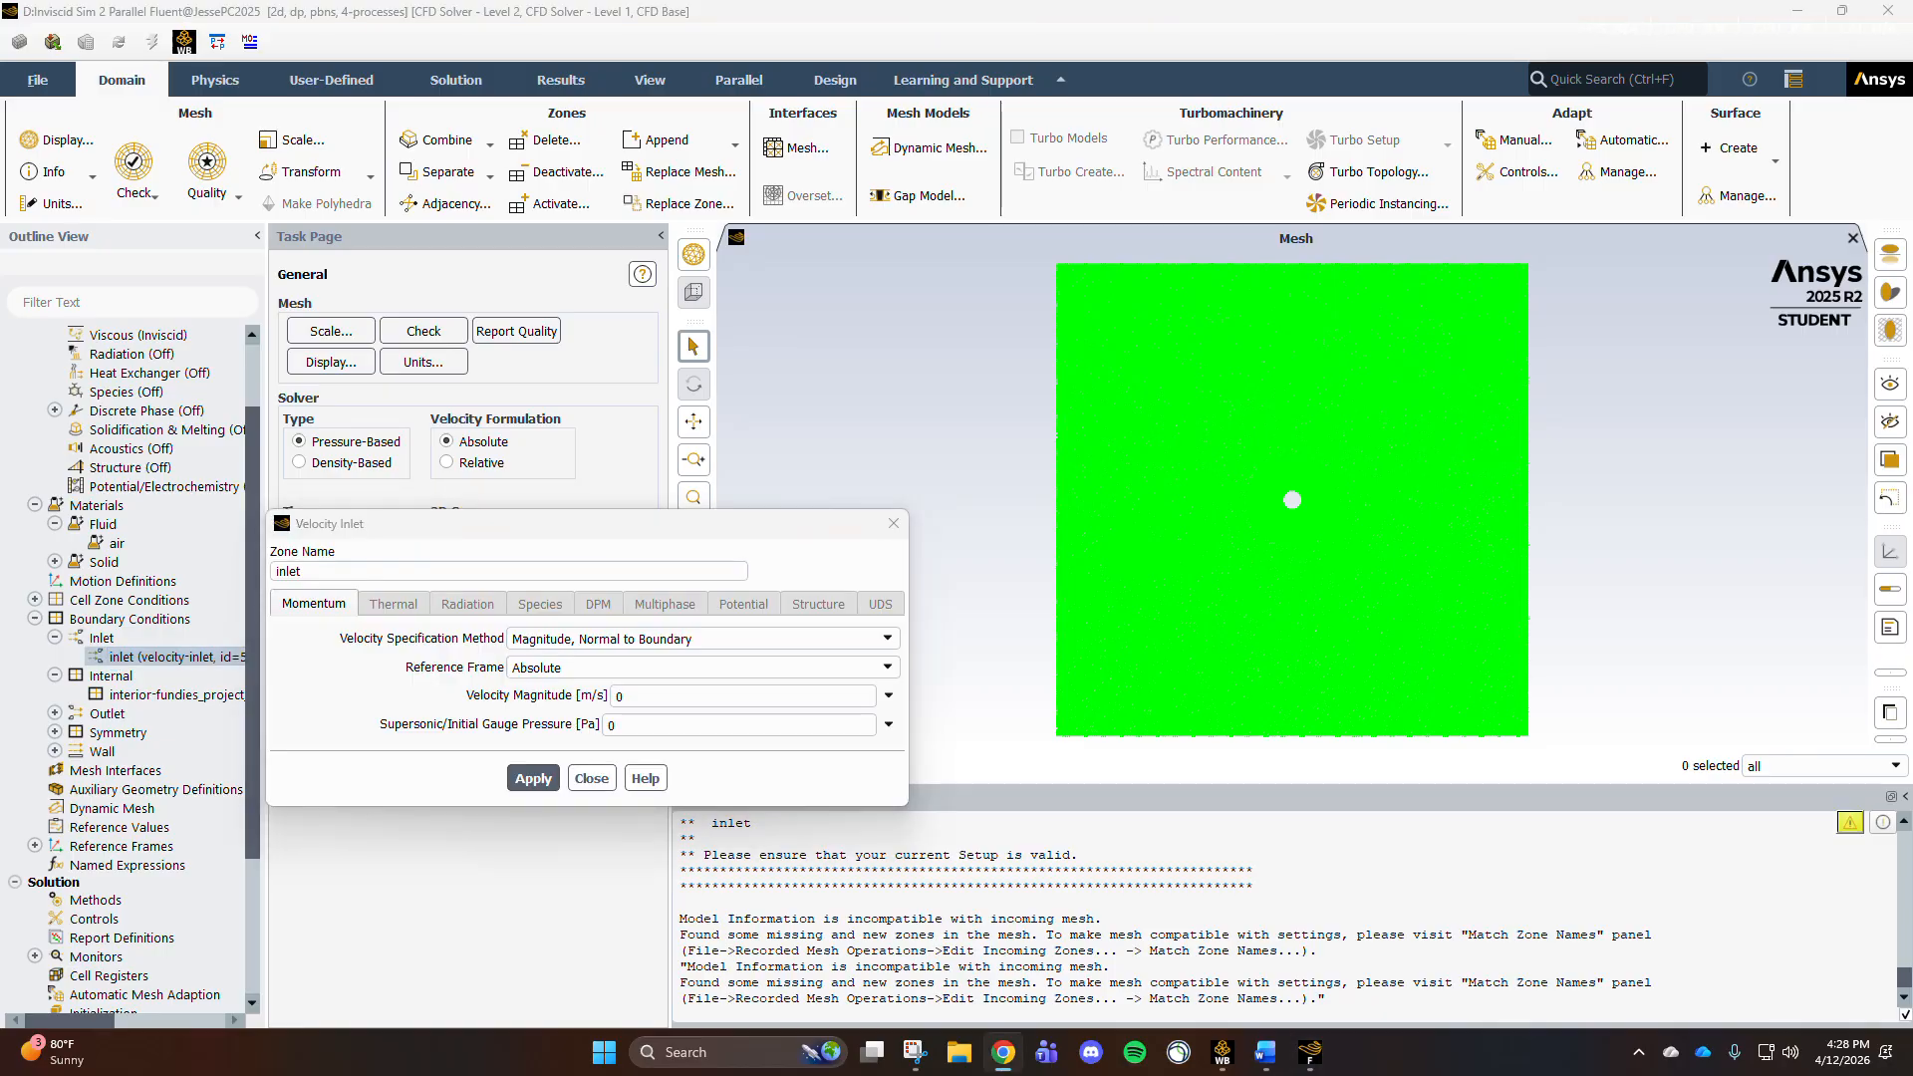
left_click(620, 696)
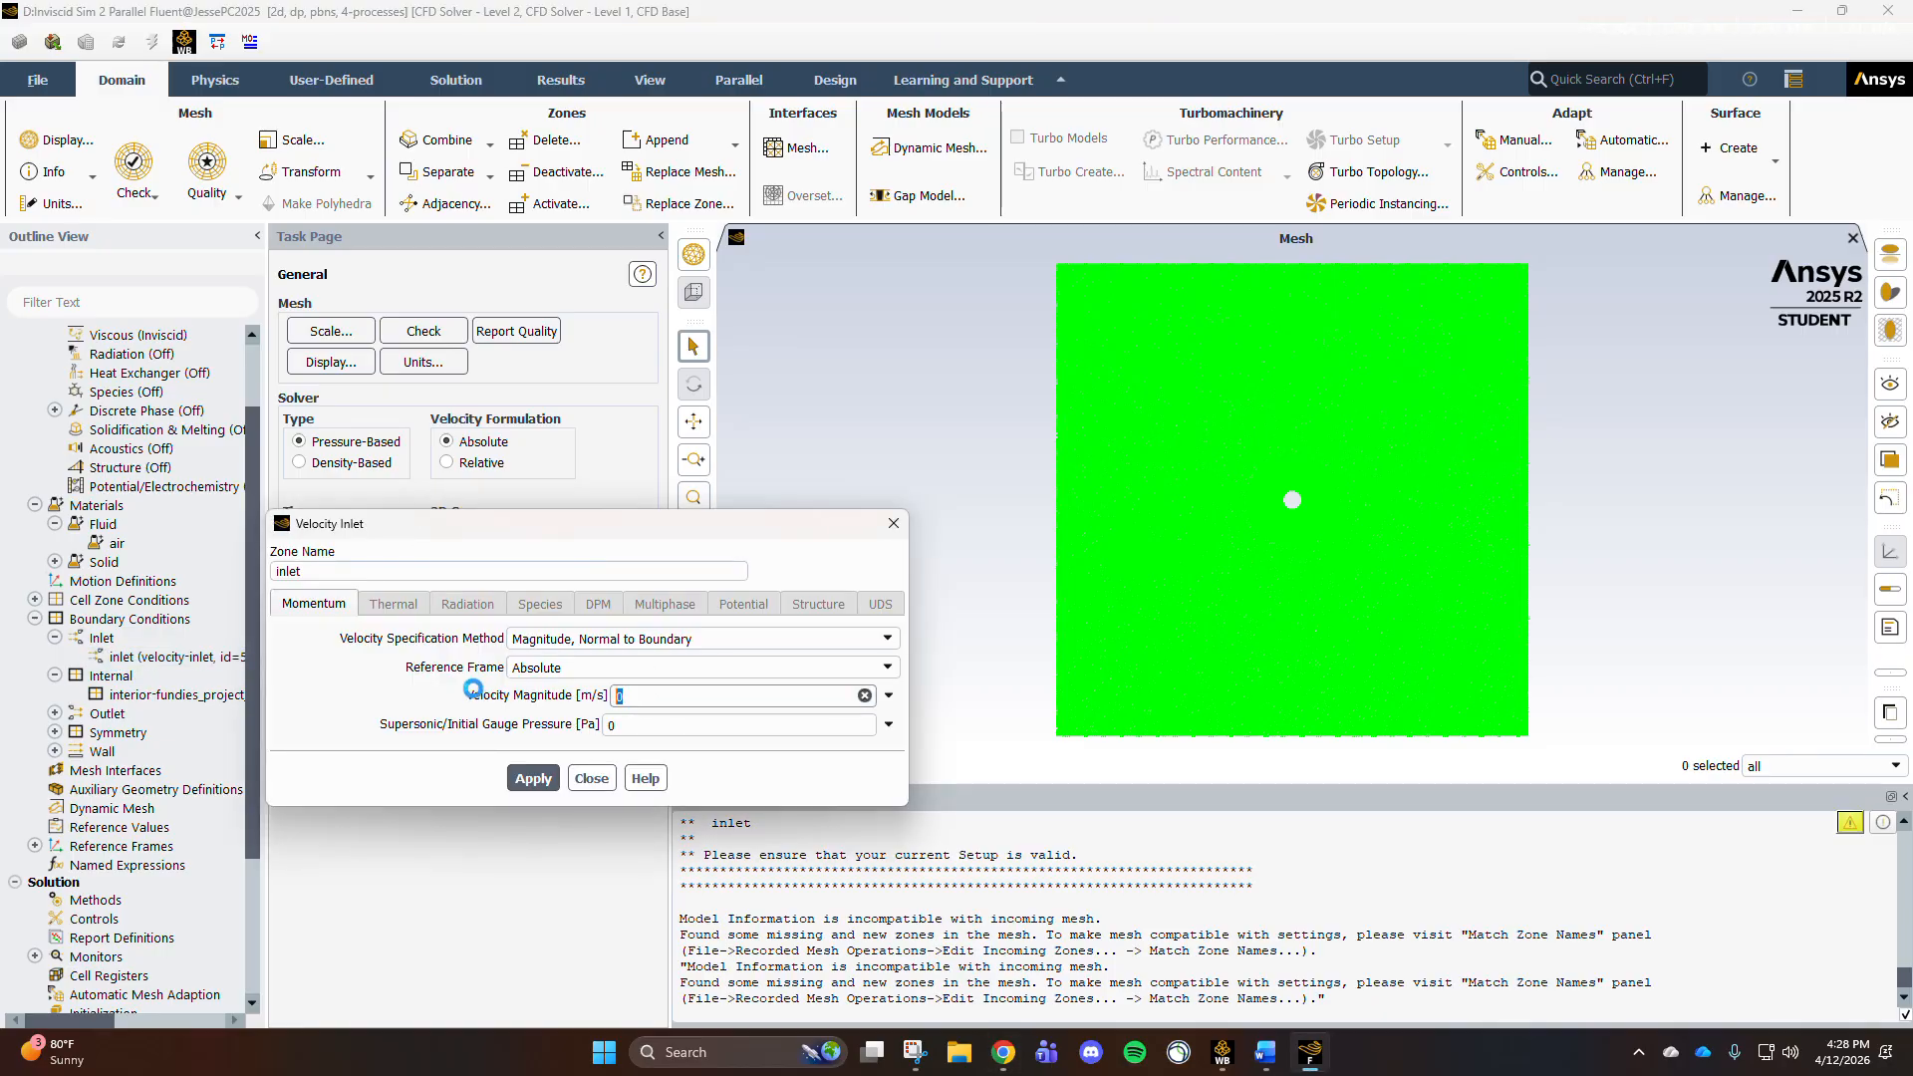
left_click(408, 743)
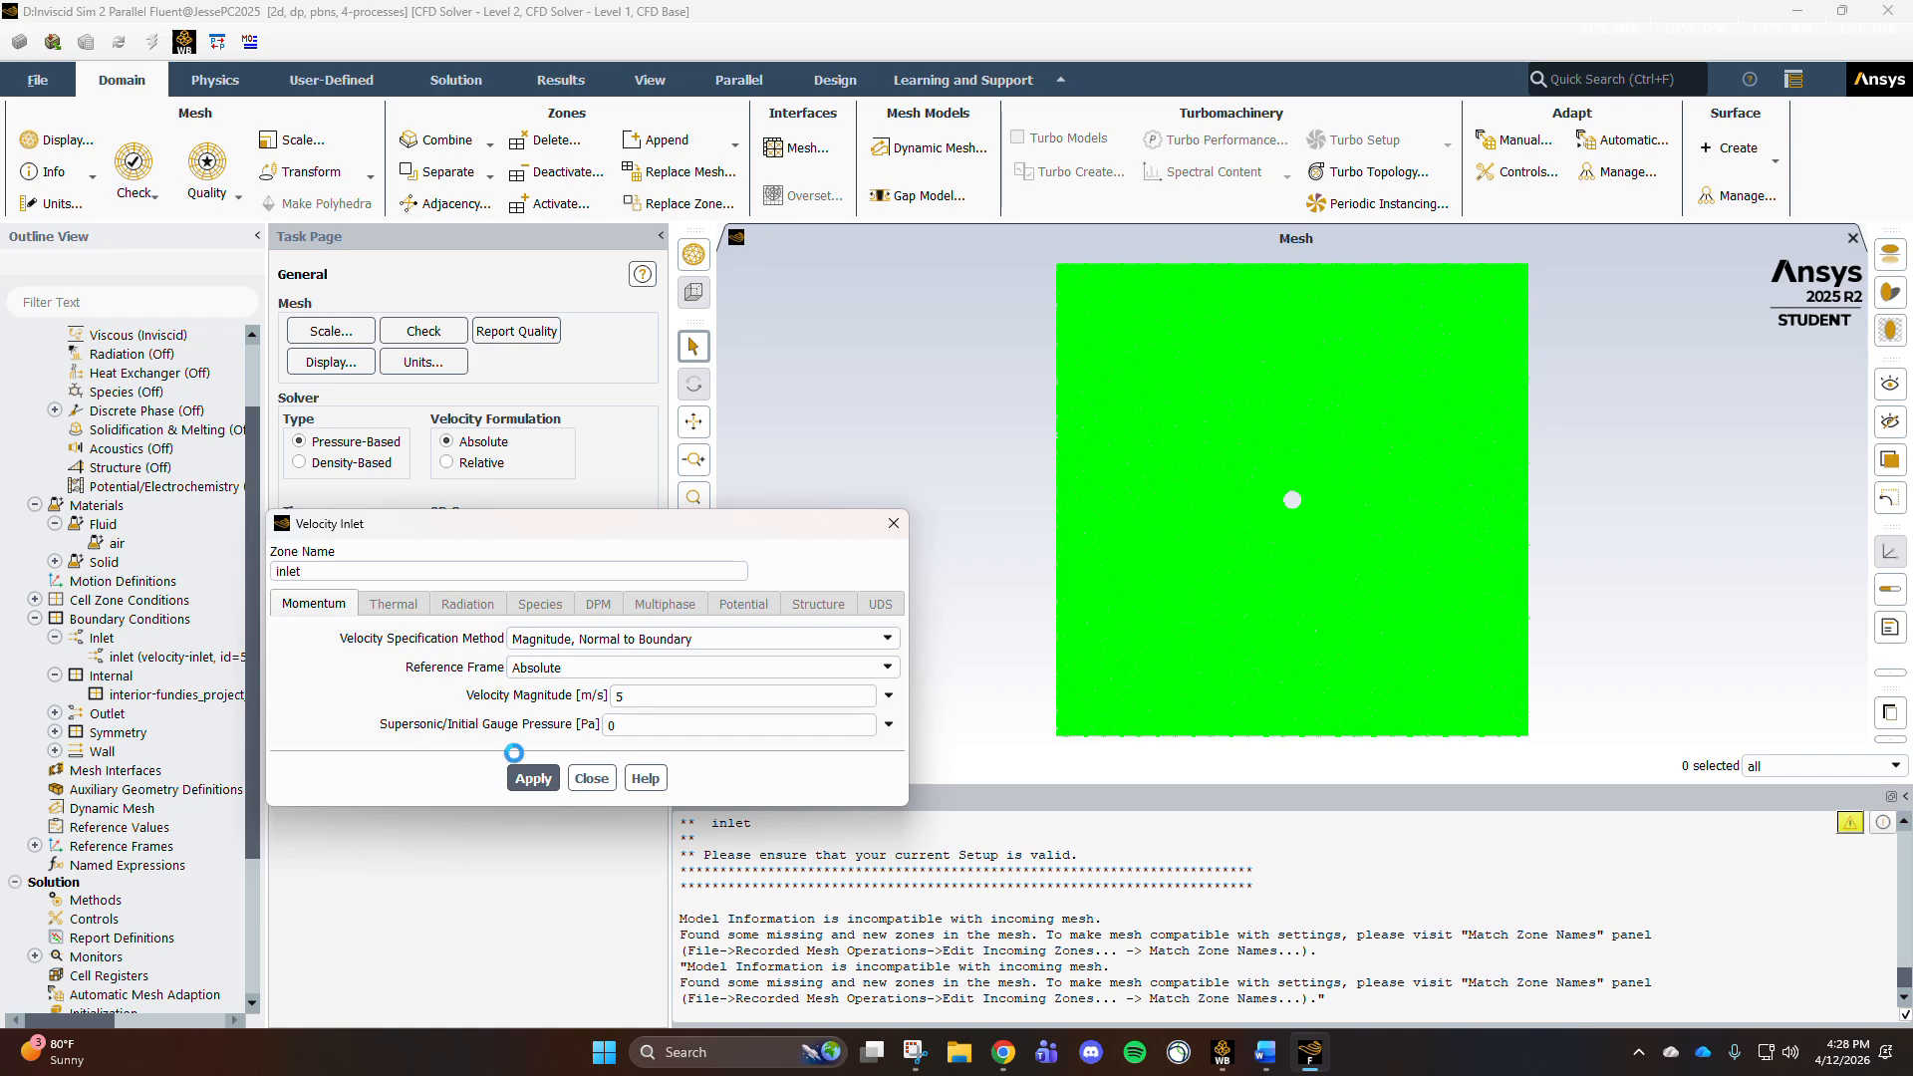
left_click(531, 779)
left_click(592, 778)
Step: Review the outlet, cylinder_wall, symmetry and interior boundary conditions without changing them, and collapse the expanded setup branches
scroll(124, 584, "down", 2)
left_click(55, 619)
left_click(55, 656)
left_click(55, 695)
double_click(134, 638)
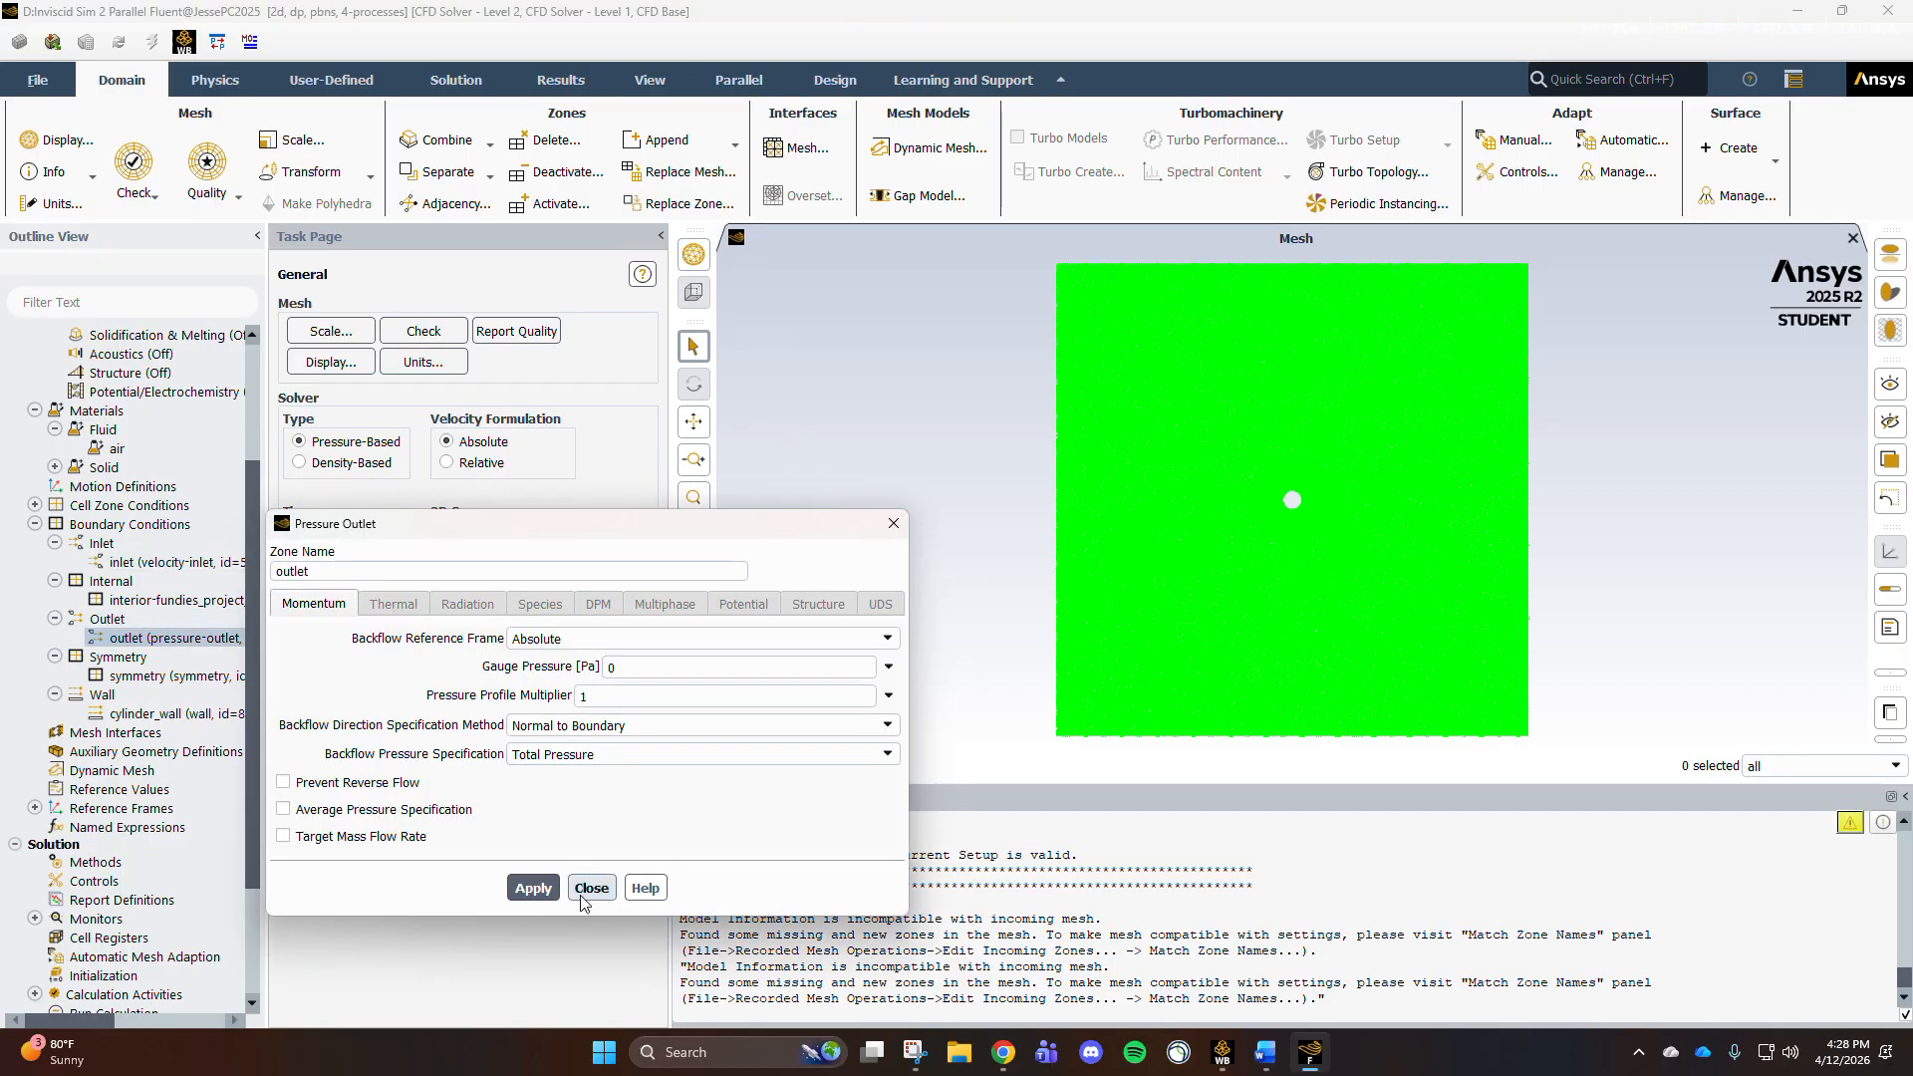
left_click(592, 778)
double_click(167, 718)
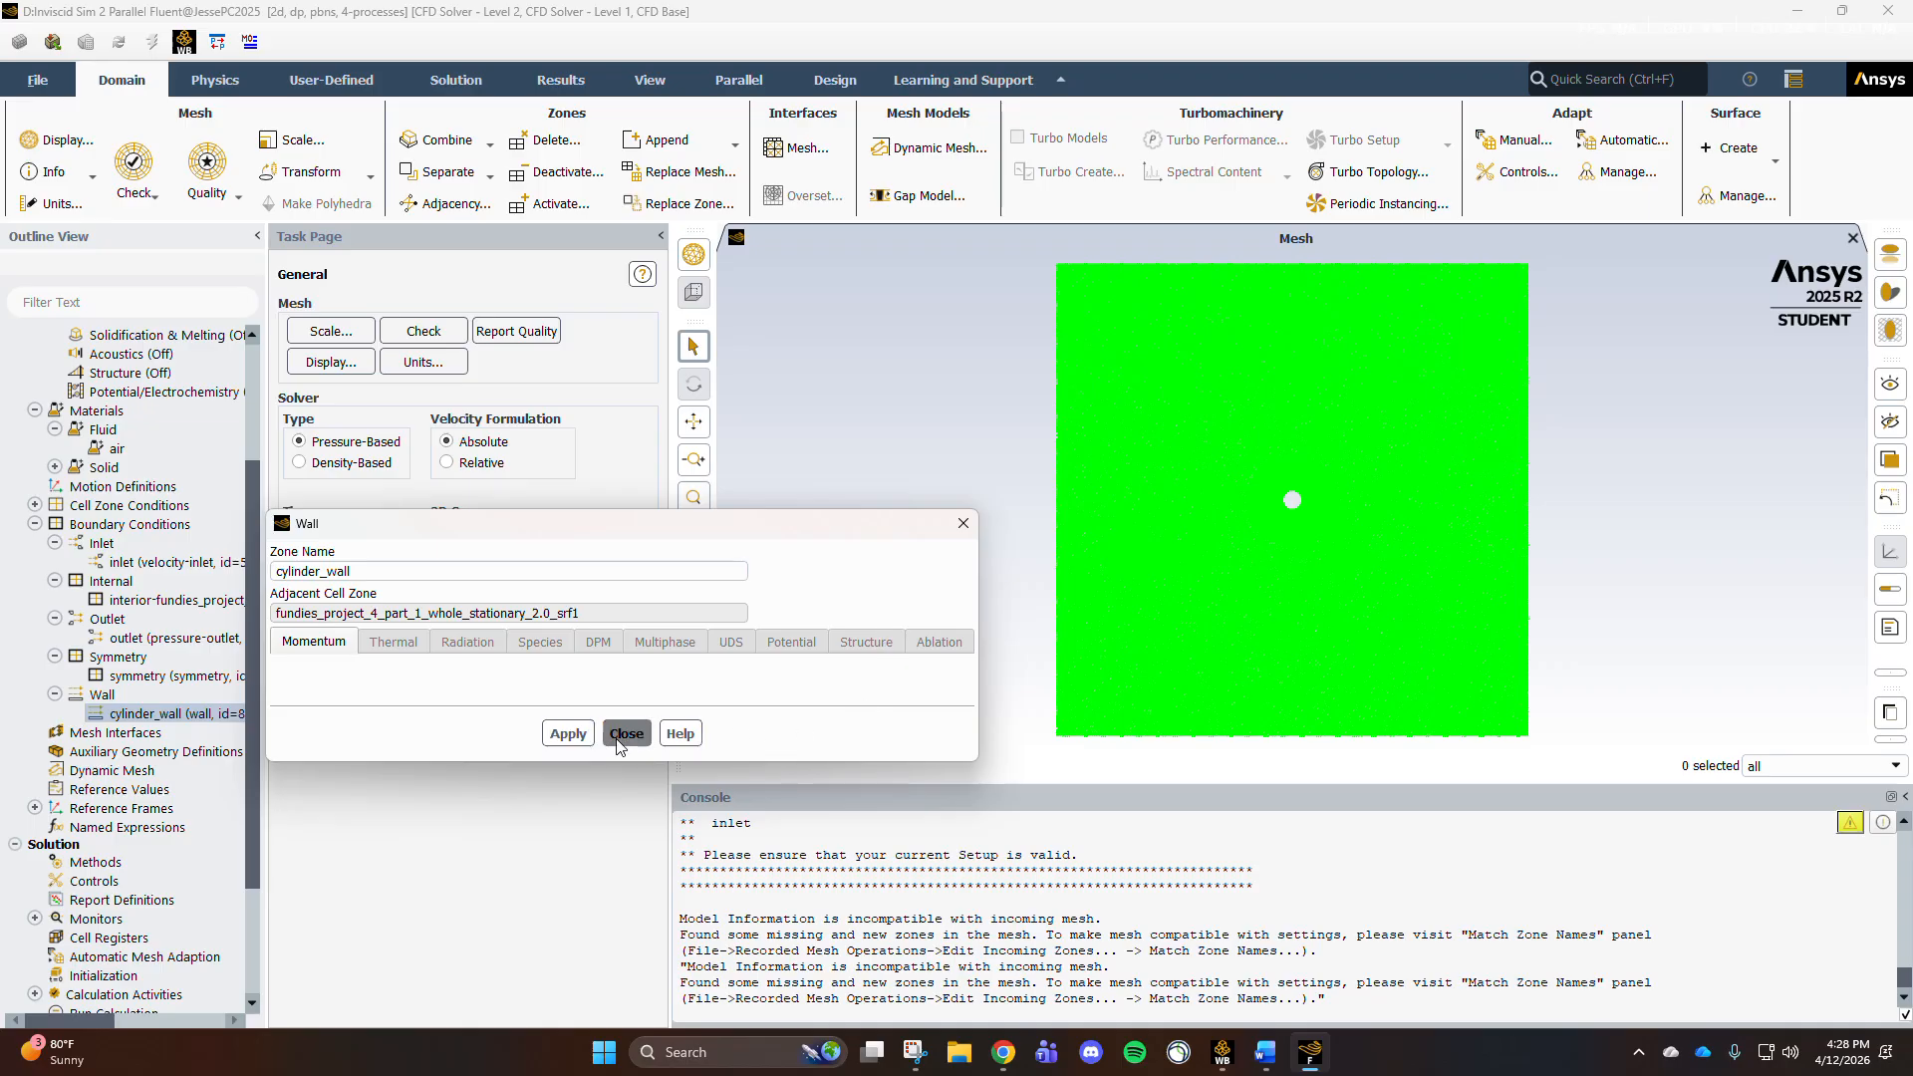
left_click(623, 736)
double_click(167, 676)
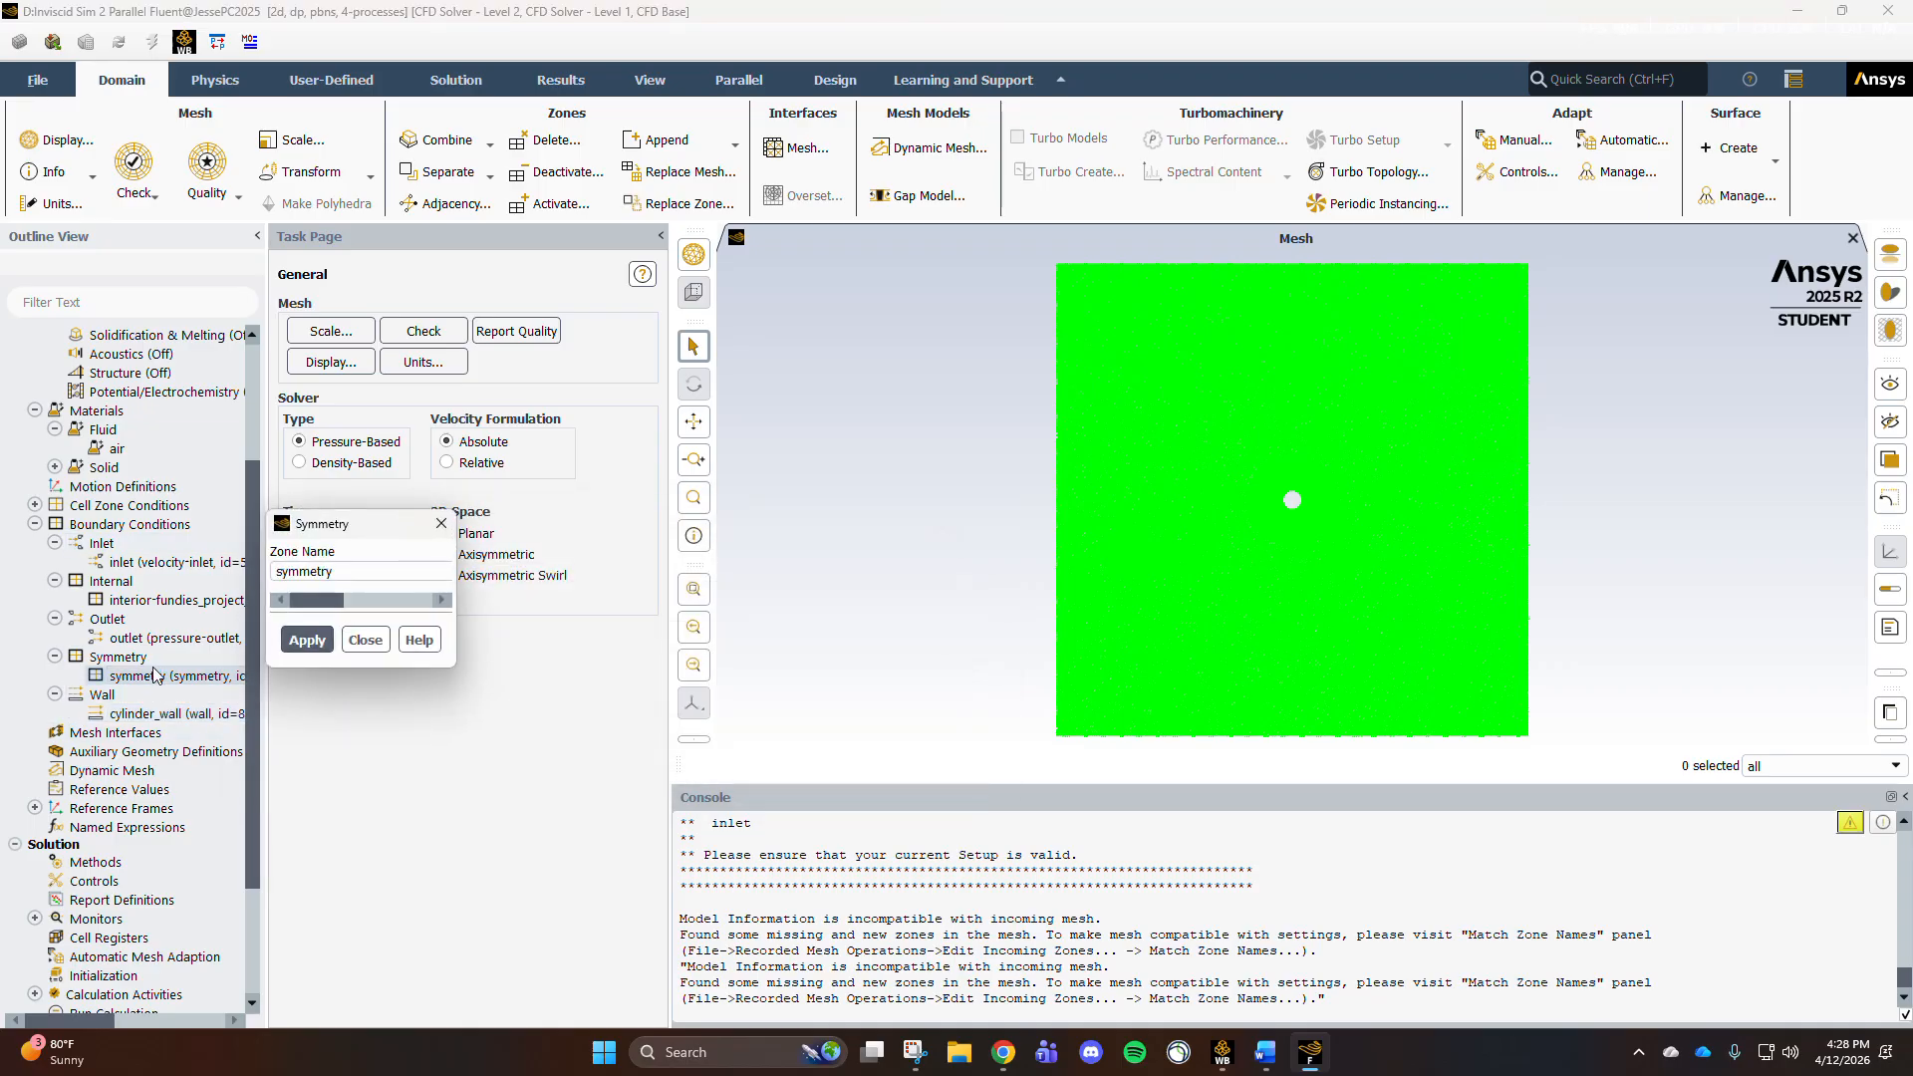
left_click(513, 618)
double_click(167, 599)
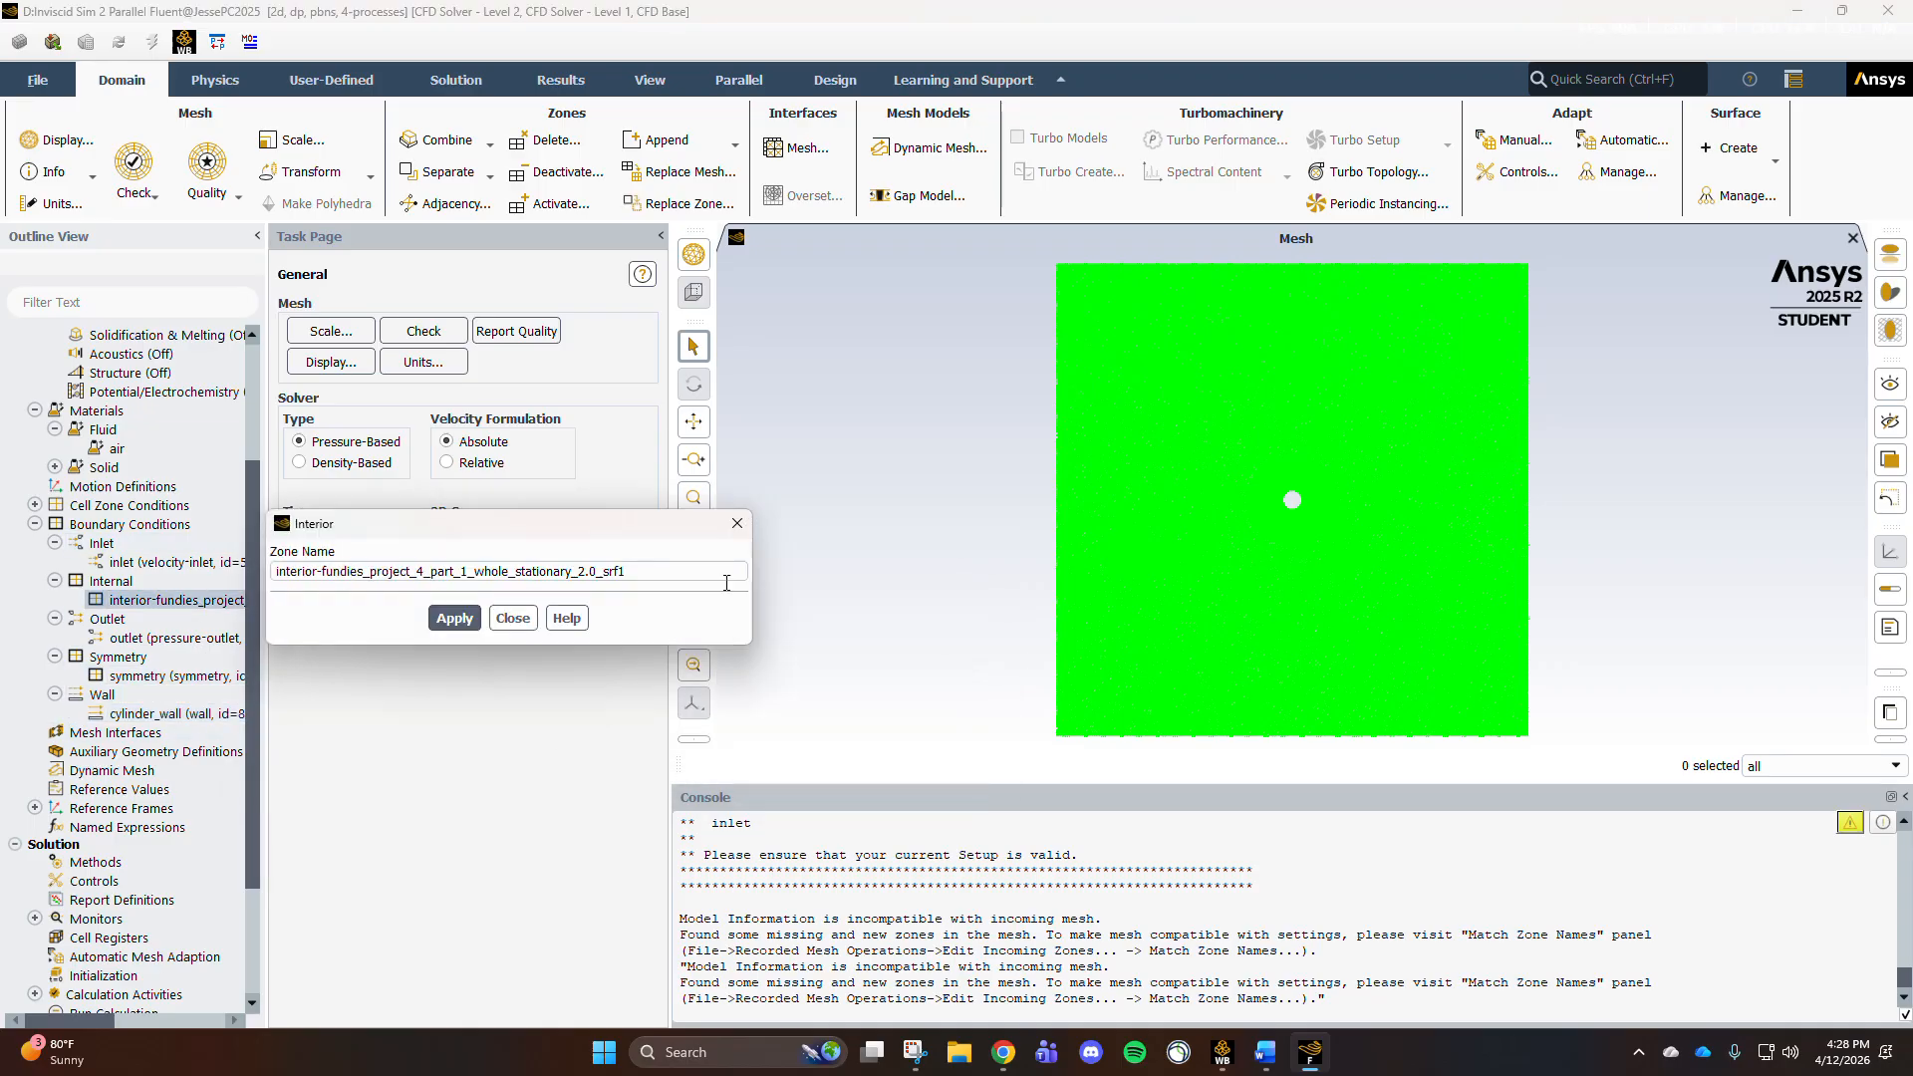
left_click(512, 618)
left_click(34, 522)
left_click(35, 430)
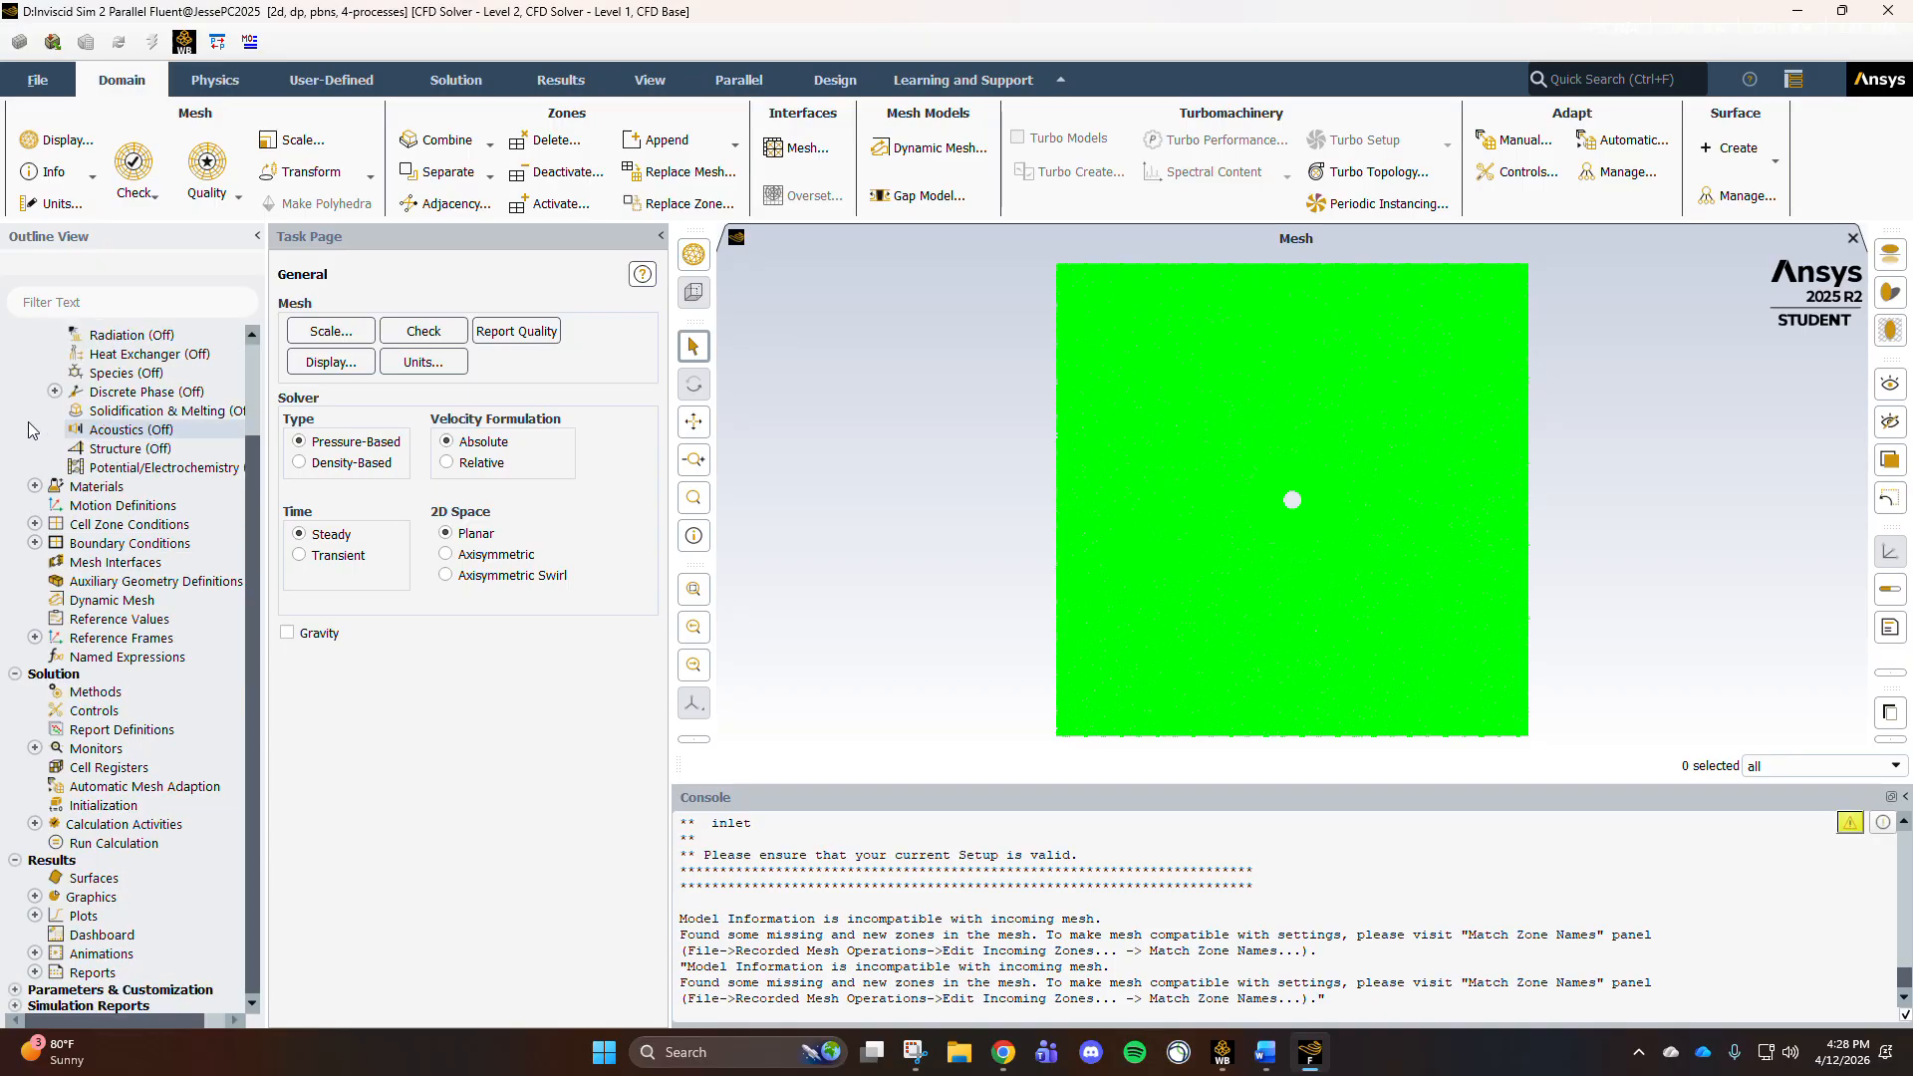
scroll(50, 498, "up", 3)
left_click(35, 370)
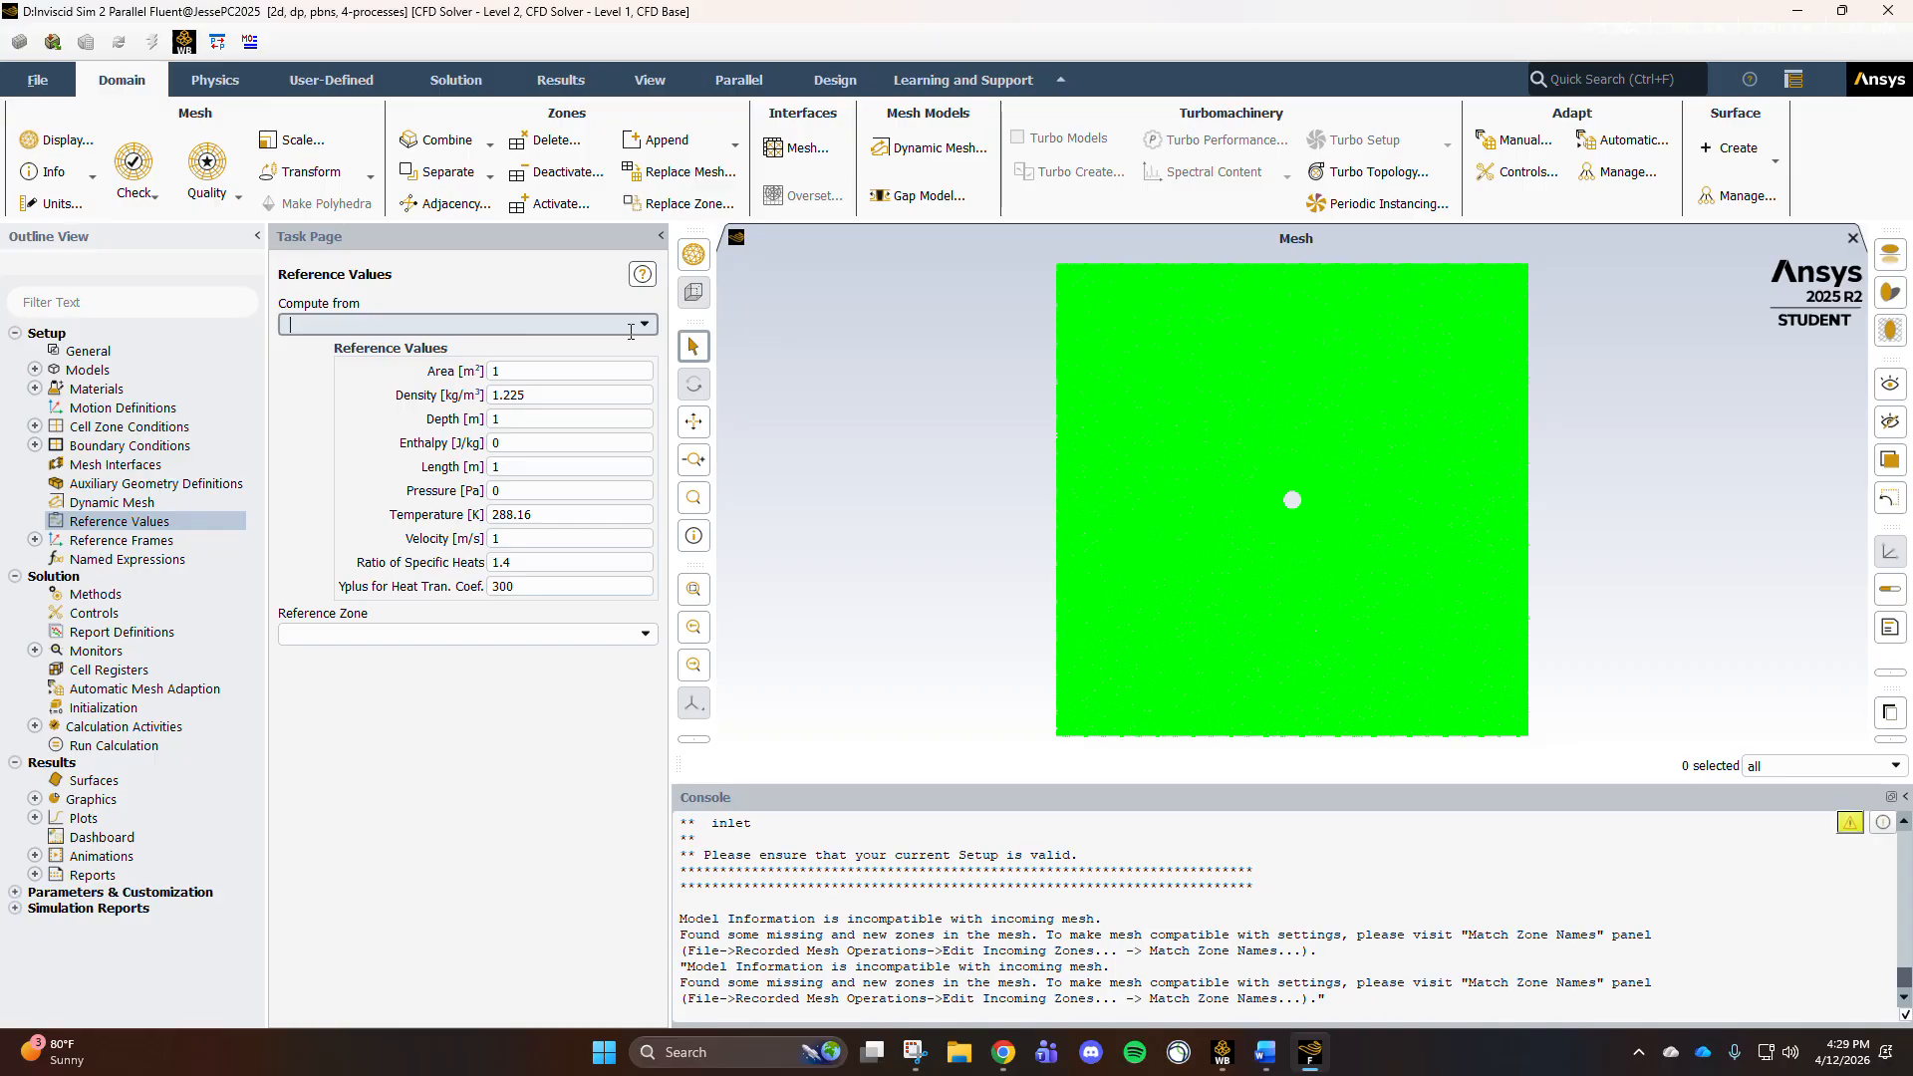
Step: Compute the reference values from the inlet and check the reference frames
left_click(460, 323)
left_click(460, 360)
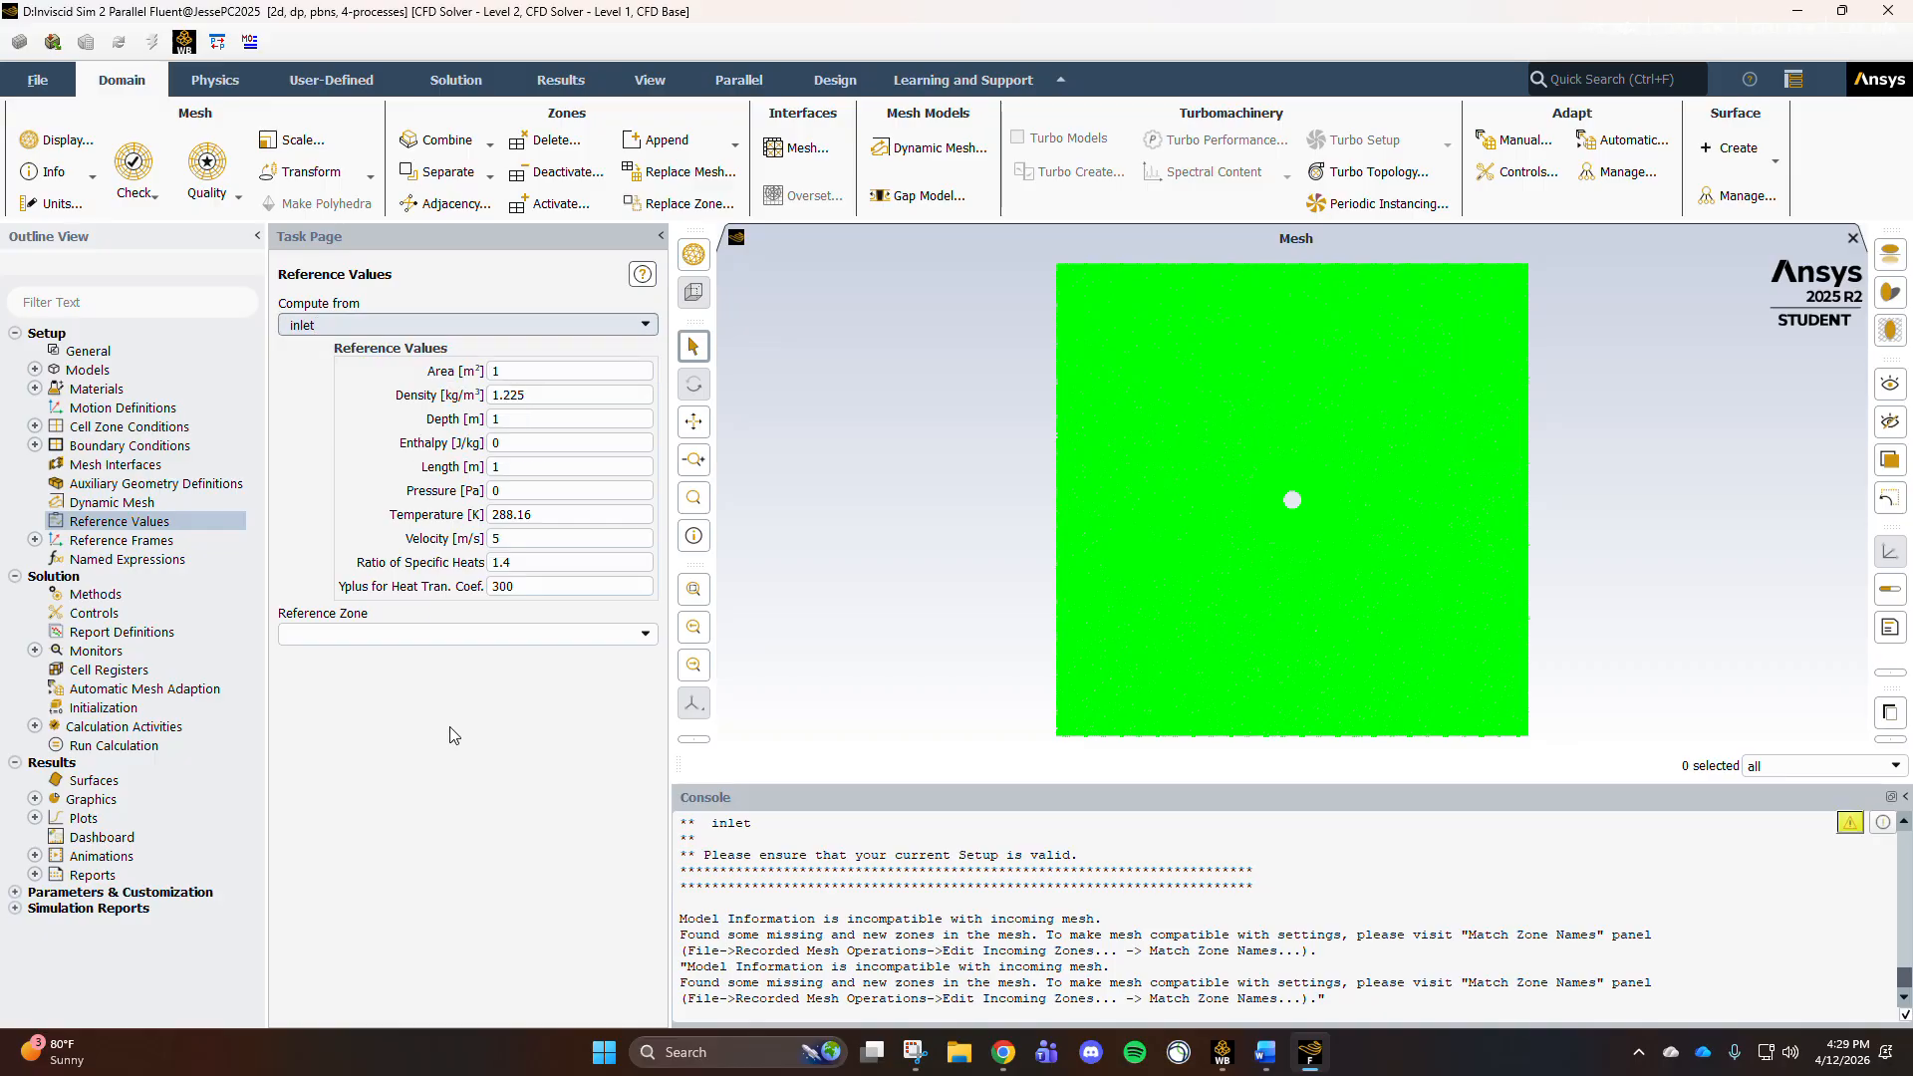
left_click(35, 541)
left_click(35, 541)
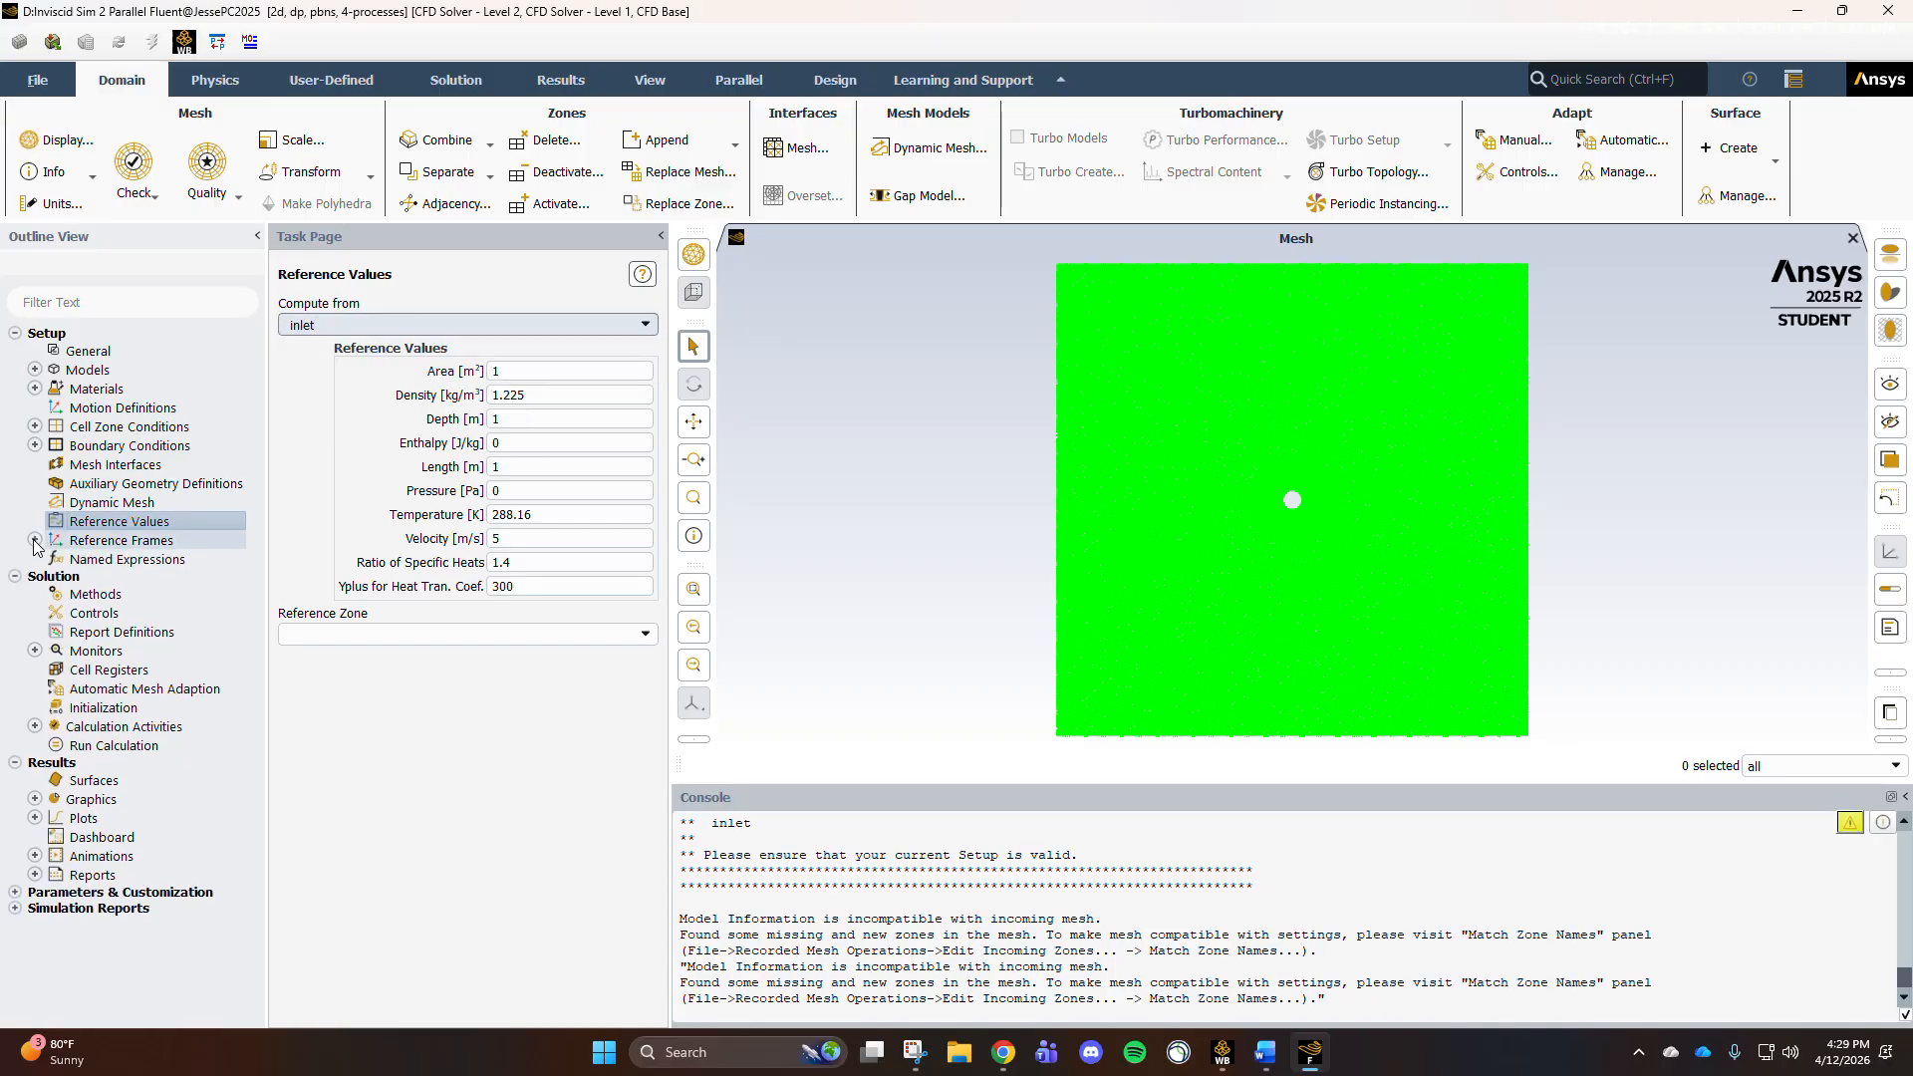
Step: Set the pressure-velocity coupling scheme to SIMPLE and the pressure discretization to PRESTO! in the solution methods
left_click(48, 596)
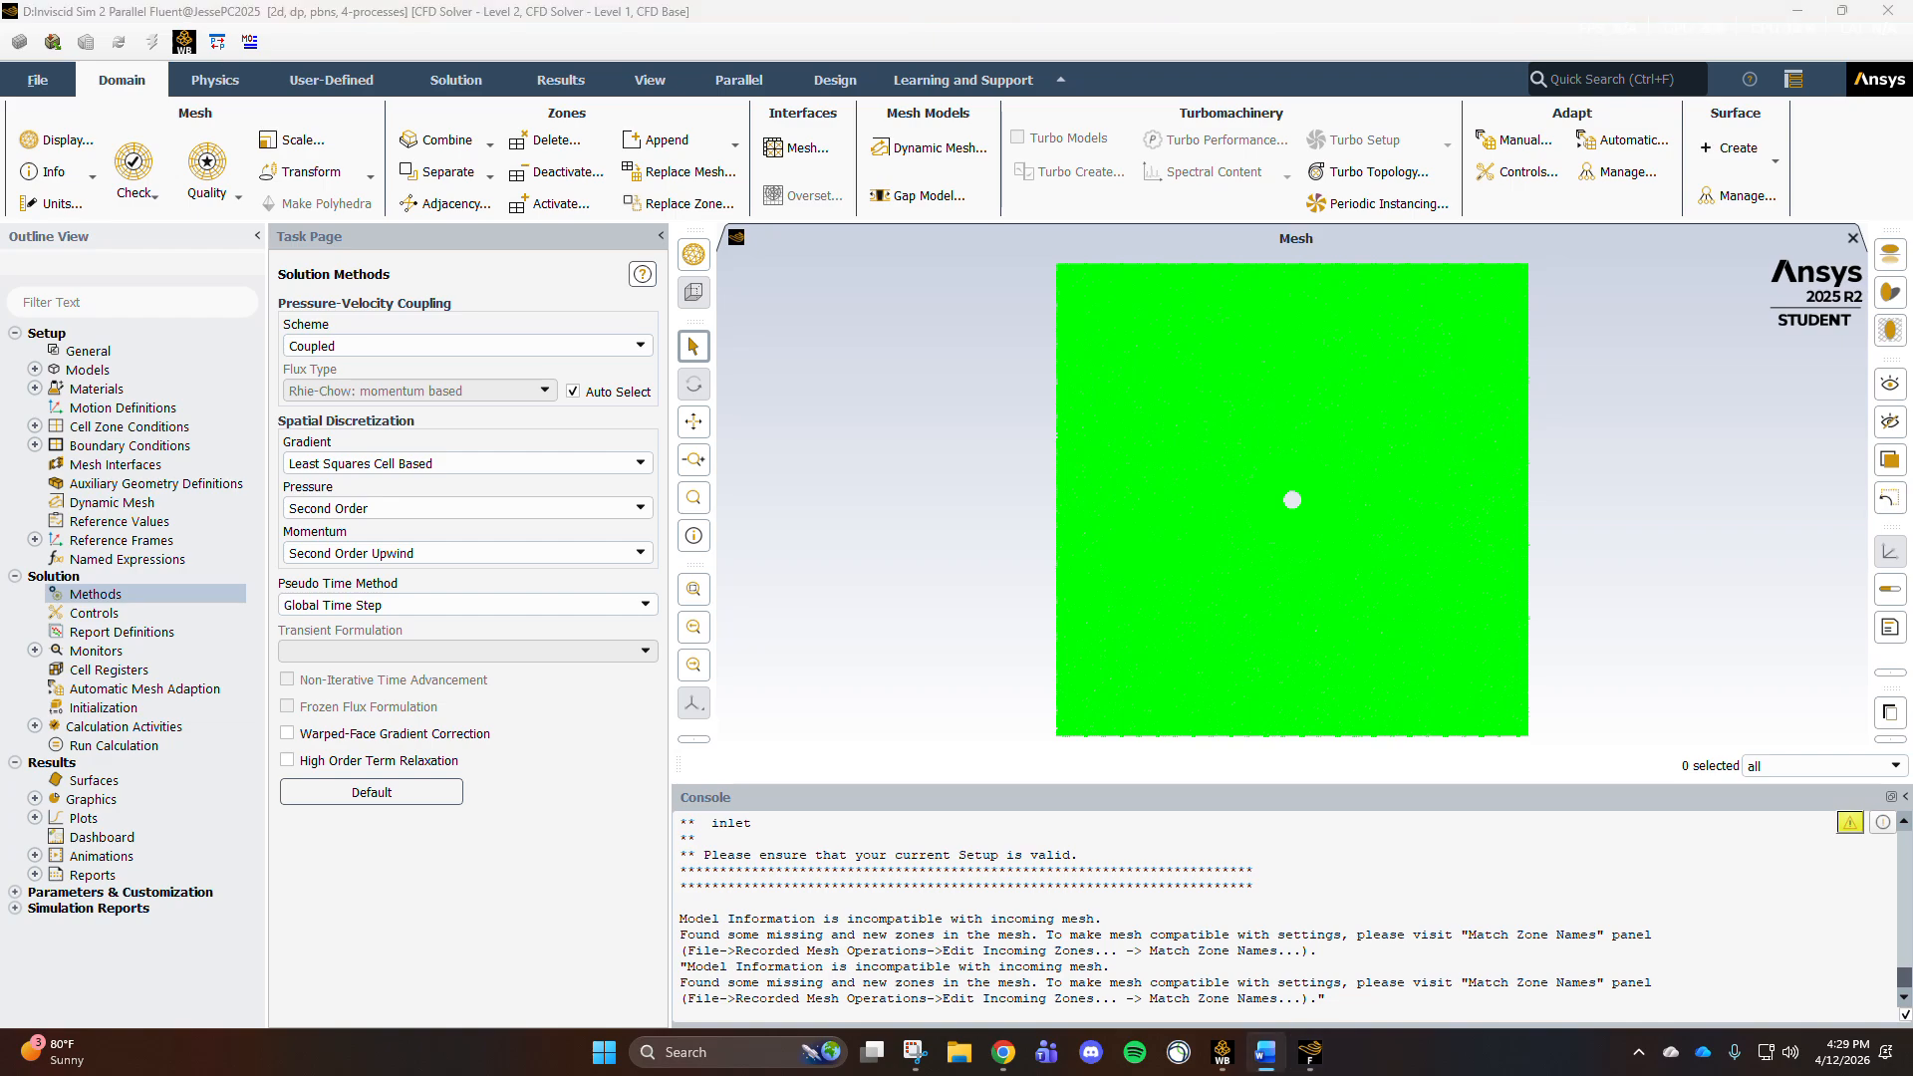
left_click(638, 344)
left_click(311, 365)
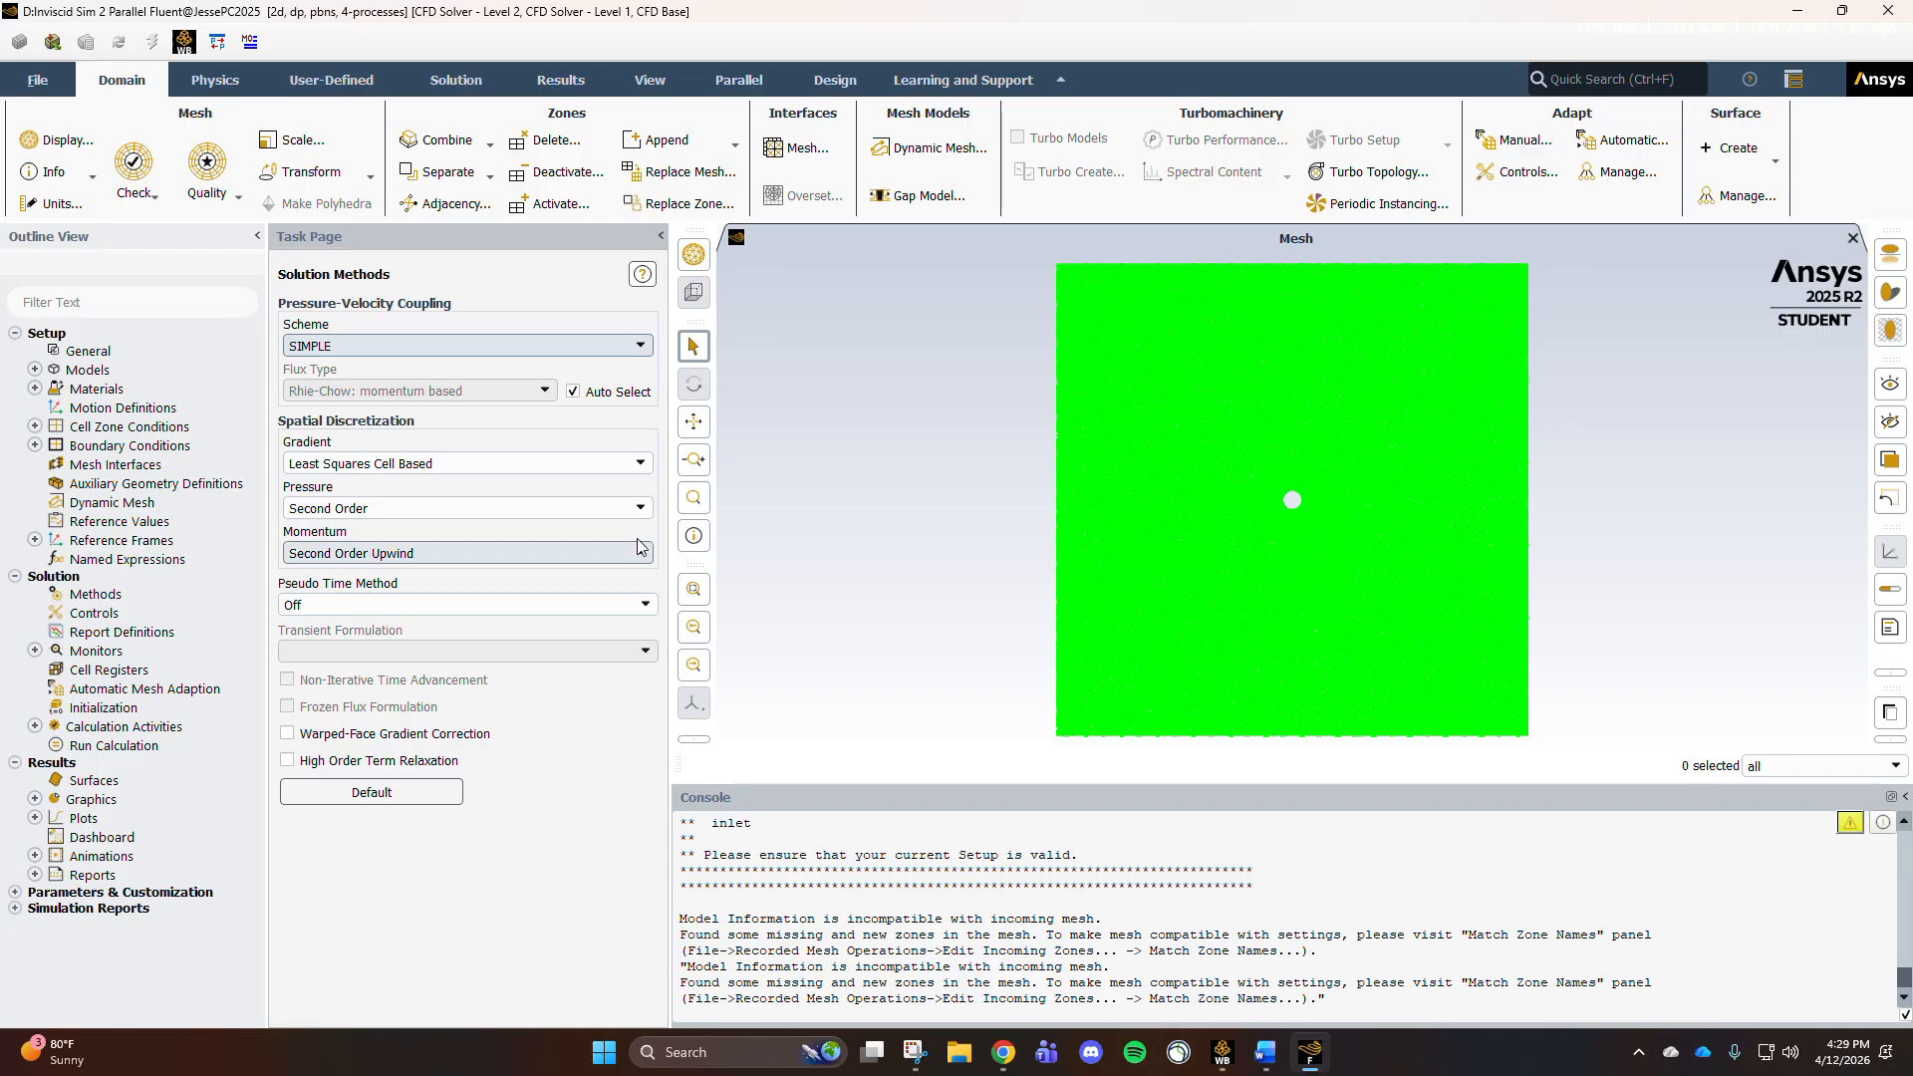
left_click(622, 508)
left_click(382, 561)
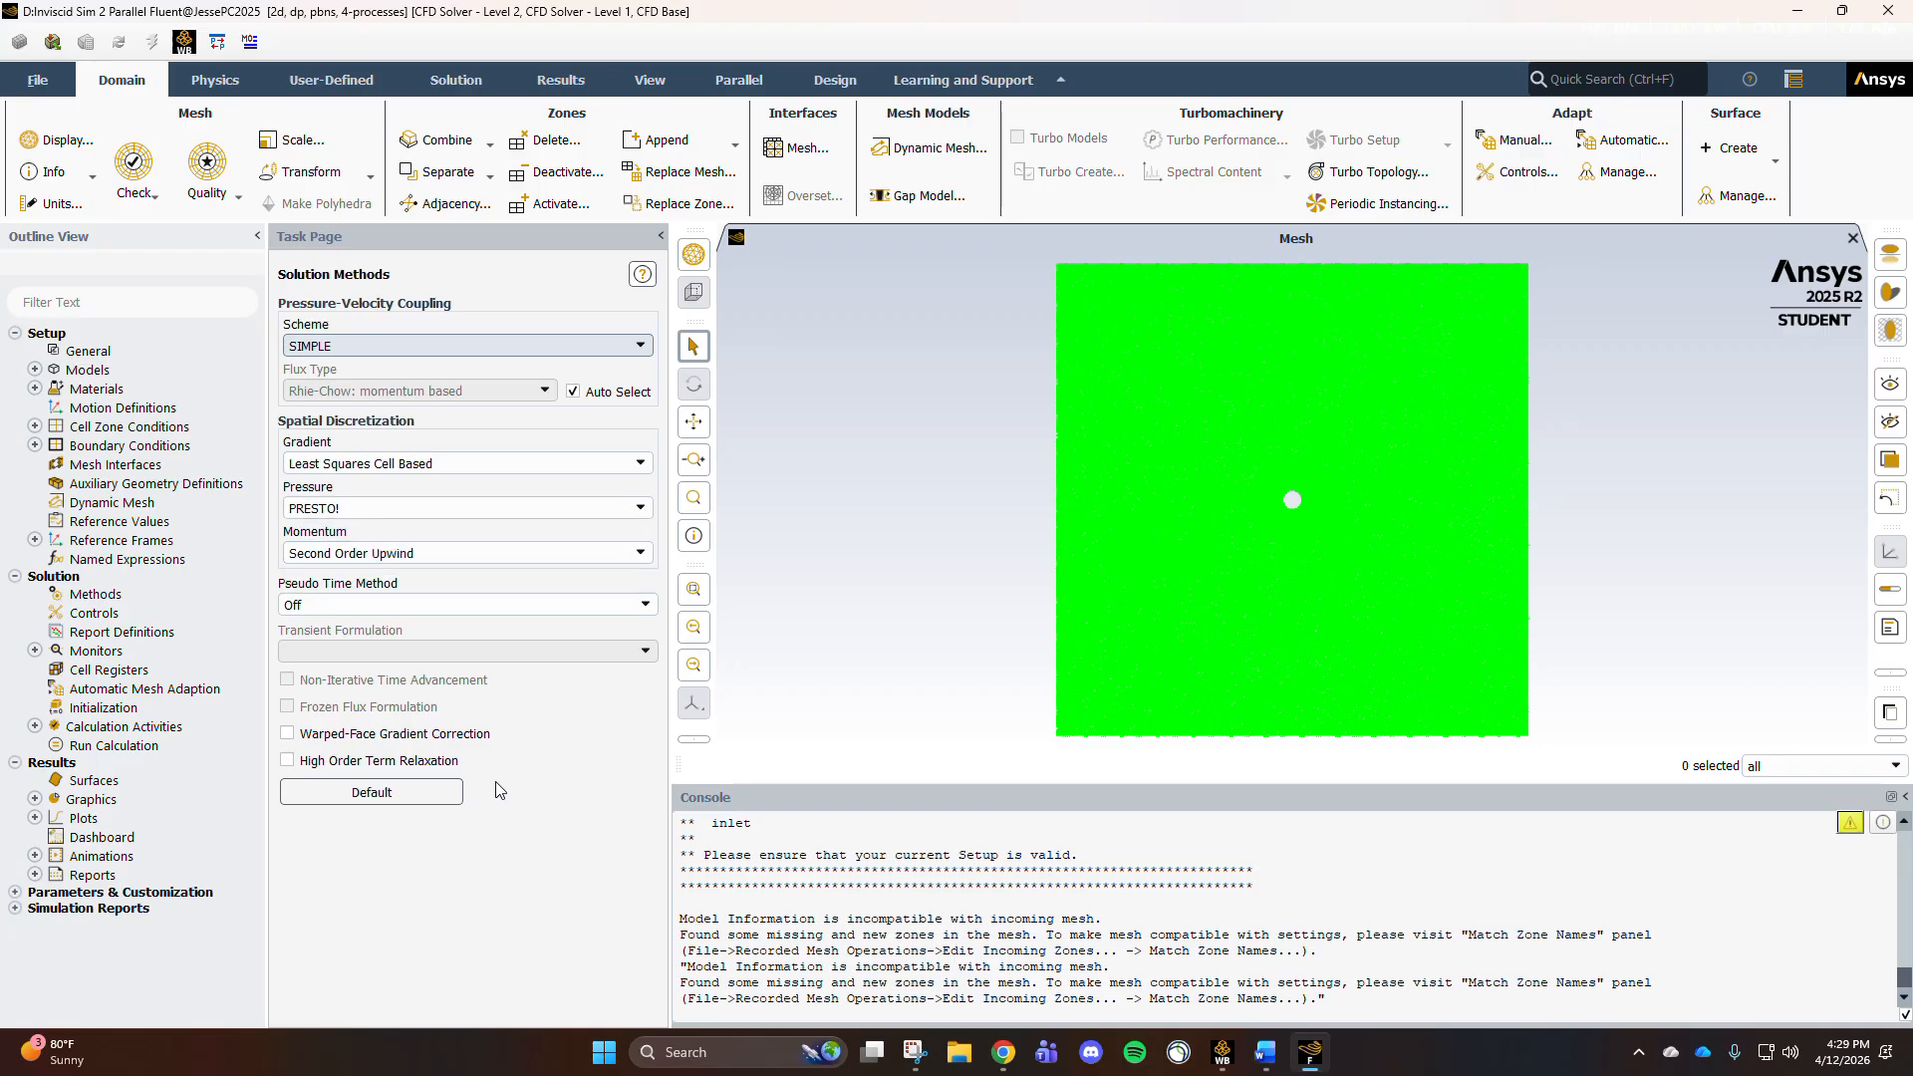
left_click(34, 540)
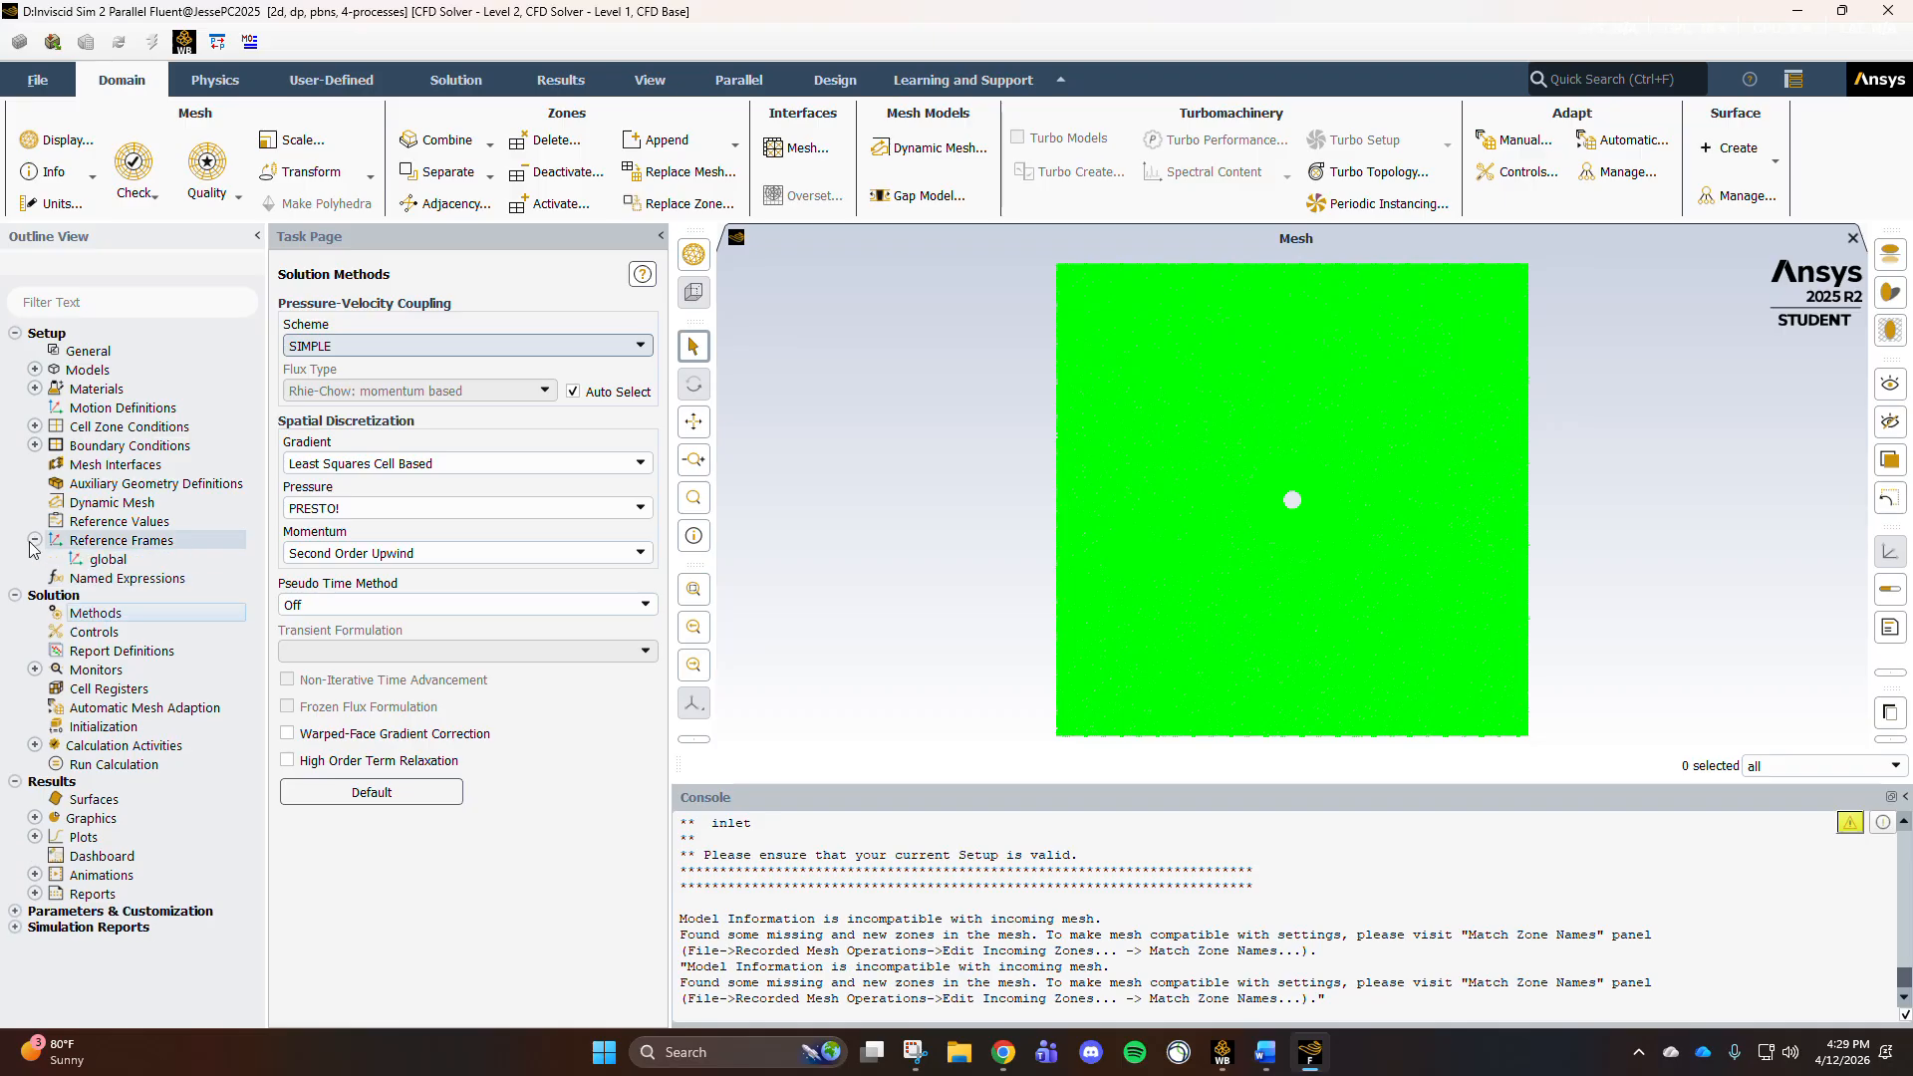
double_click(117, 540)
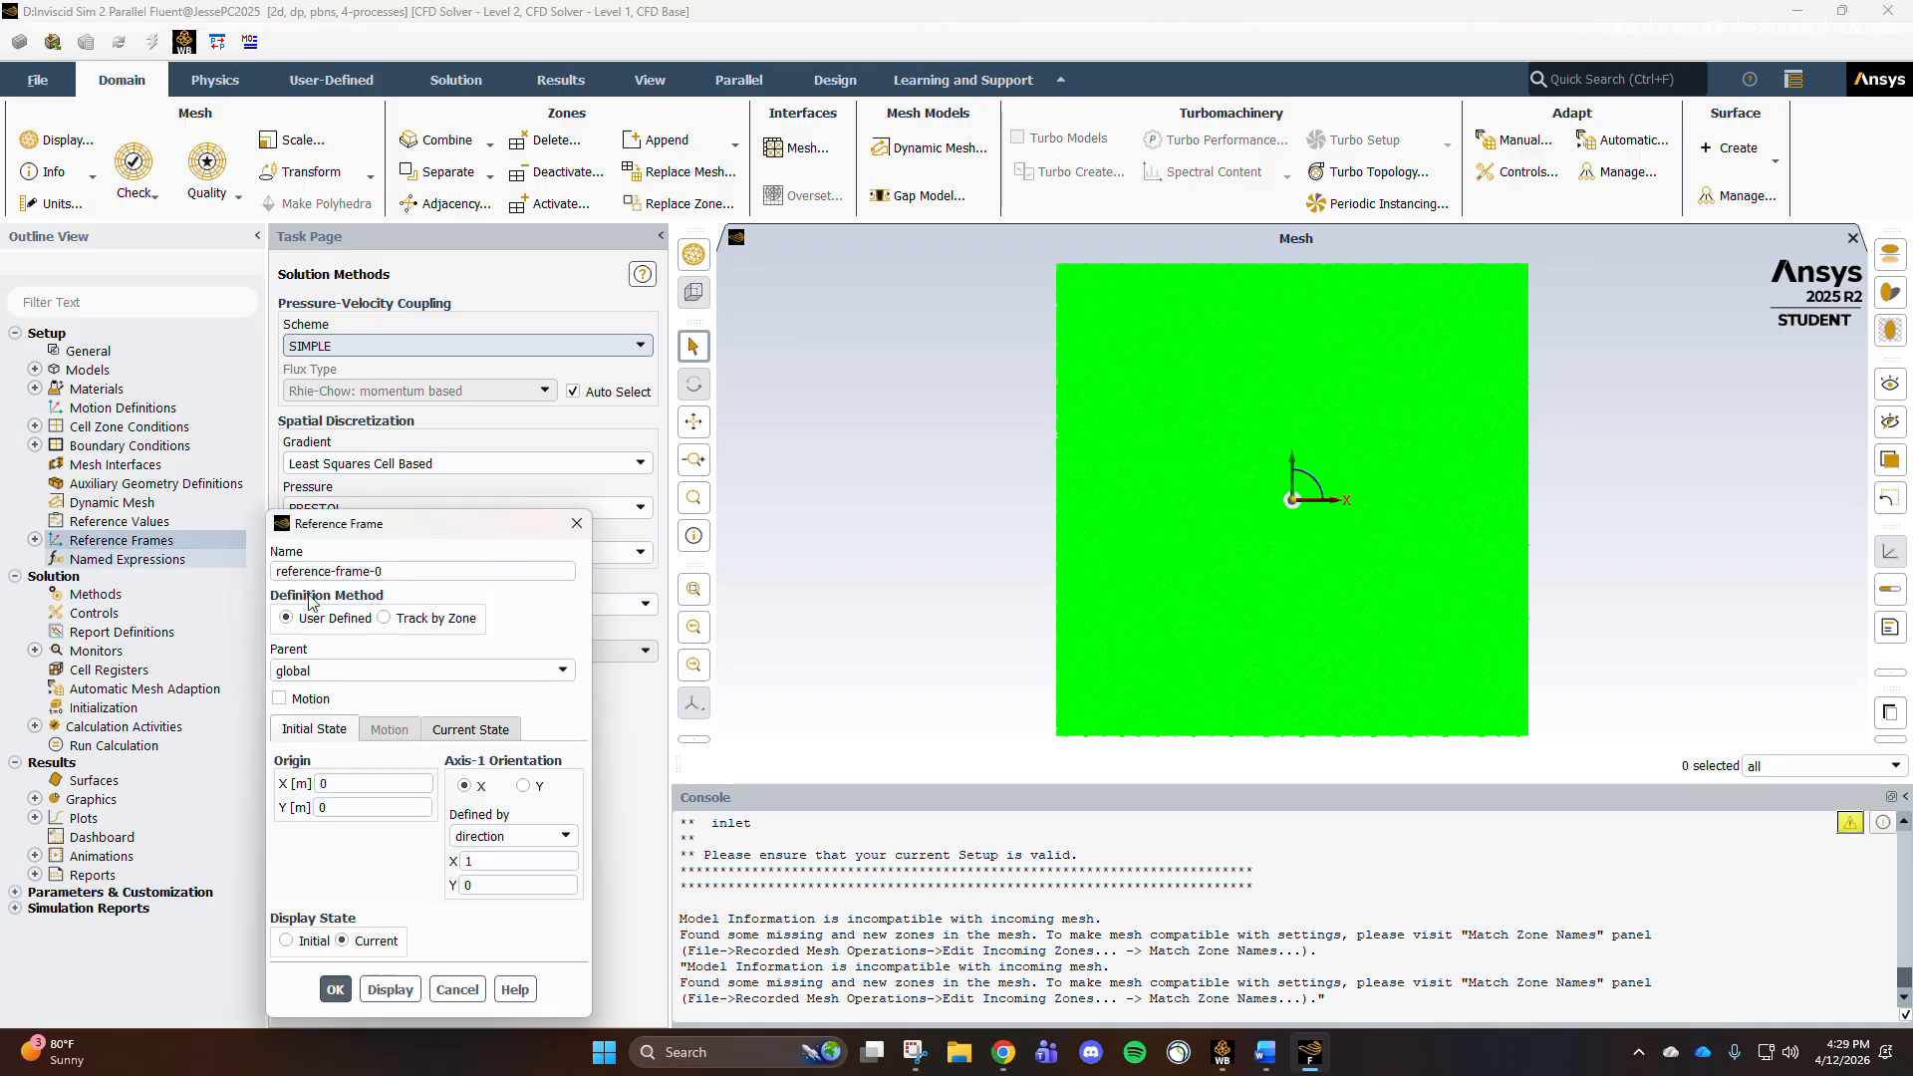
left_click(576, 523)
Step: Create a drag coefficient report definition on the cylinder_wall zone with a report file and report plot
double_click(121, 632)
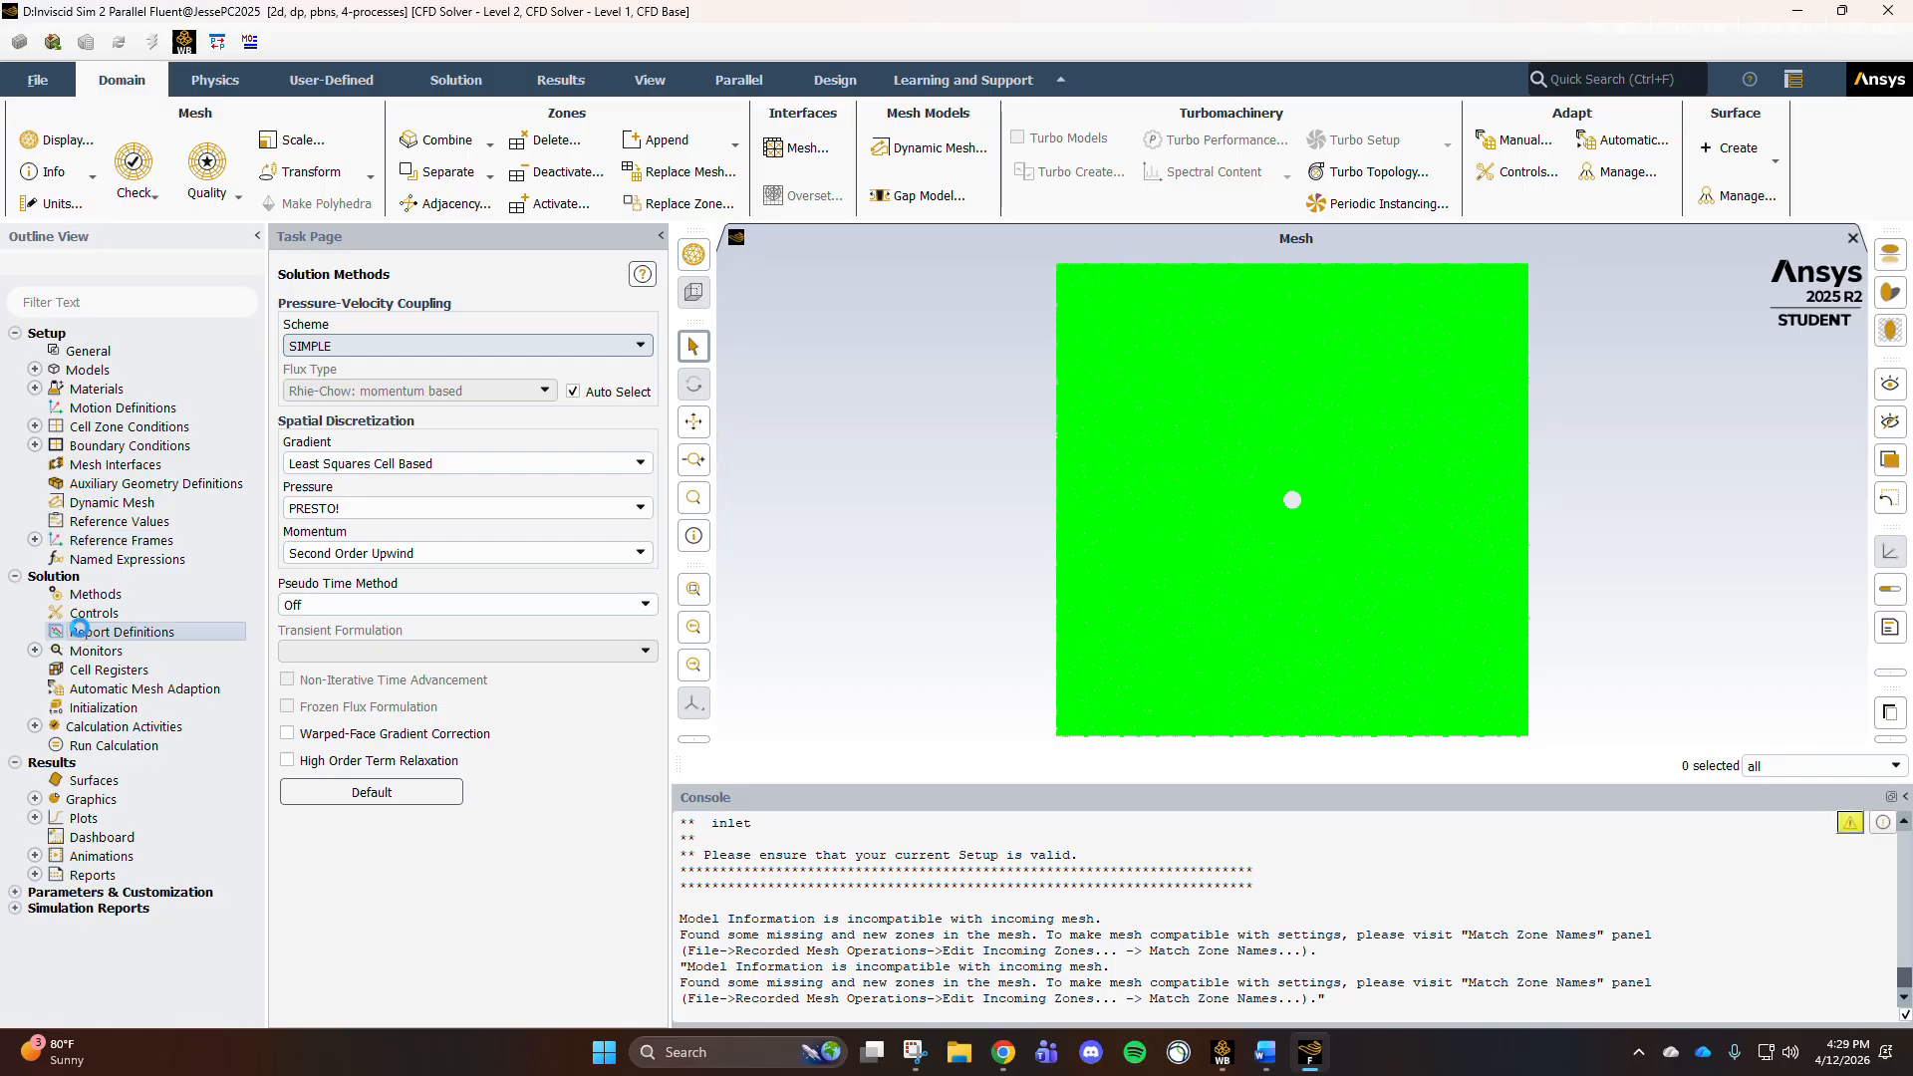
left_click(687, 489)
mouse_move(715, 564)
left_click(827, 563)
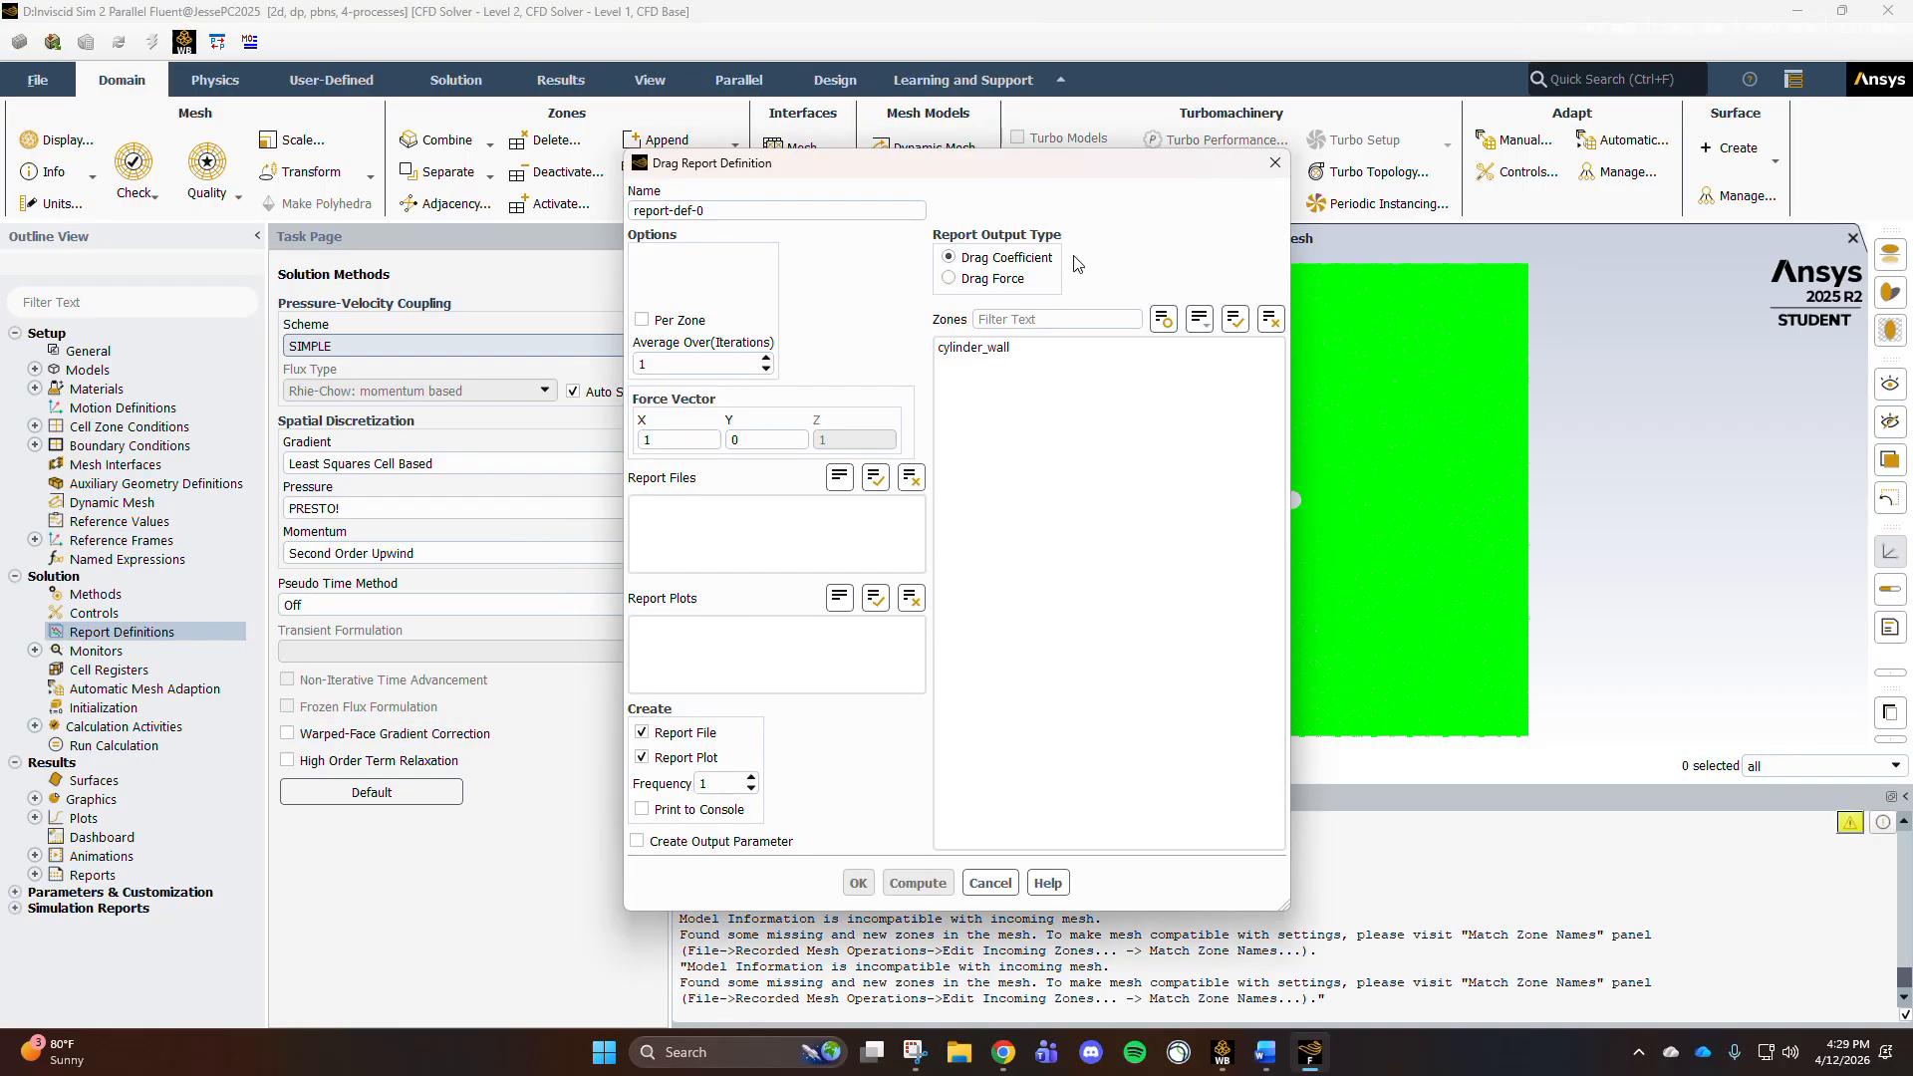
left_click(986, 347)
left_click(859, 883)
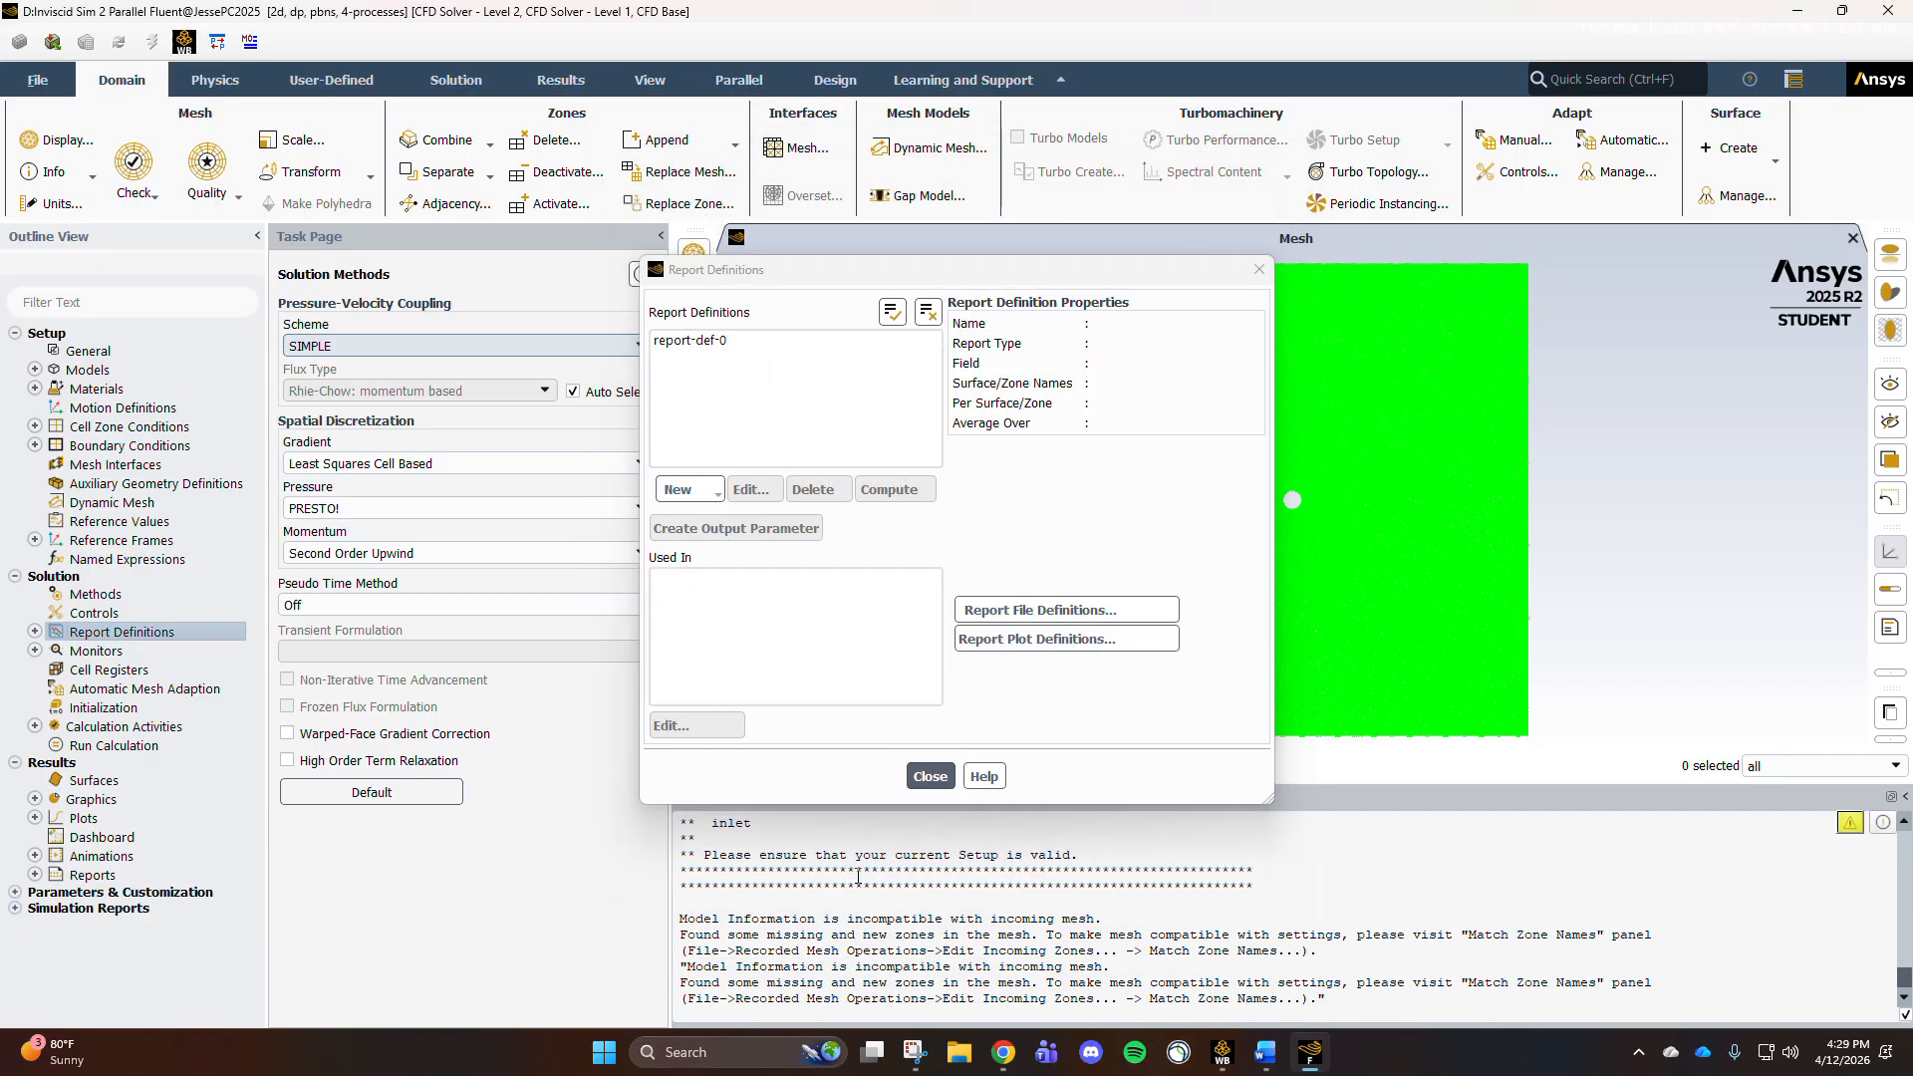
Step: Check the settings of the existing drag report definition without changing them, and delete that definition
left_click(689, 339)
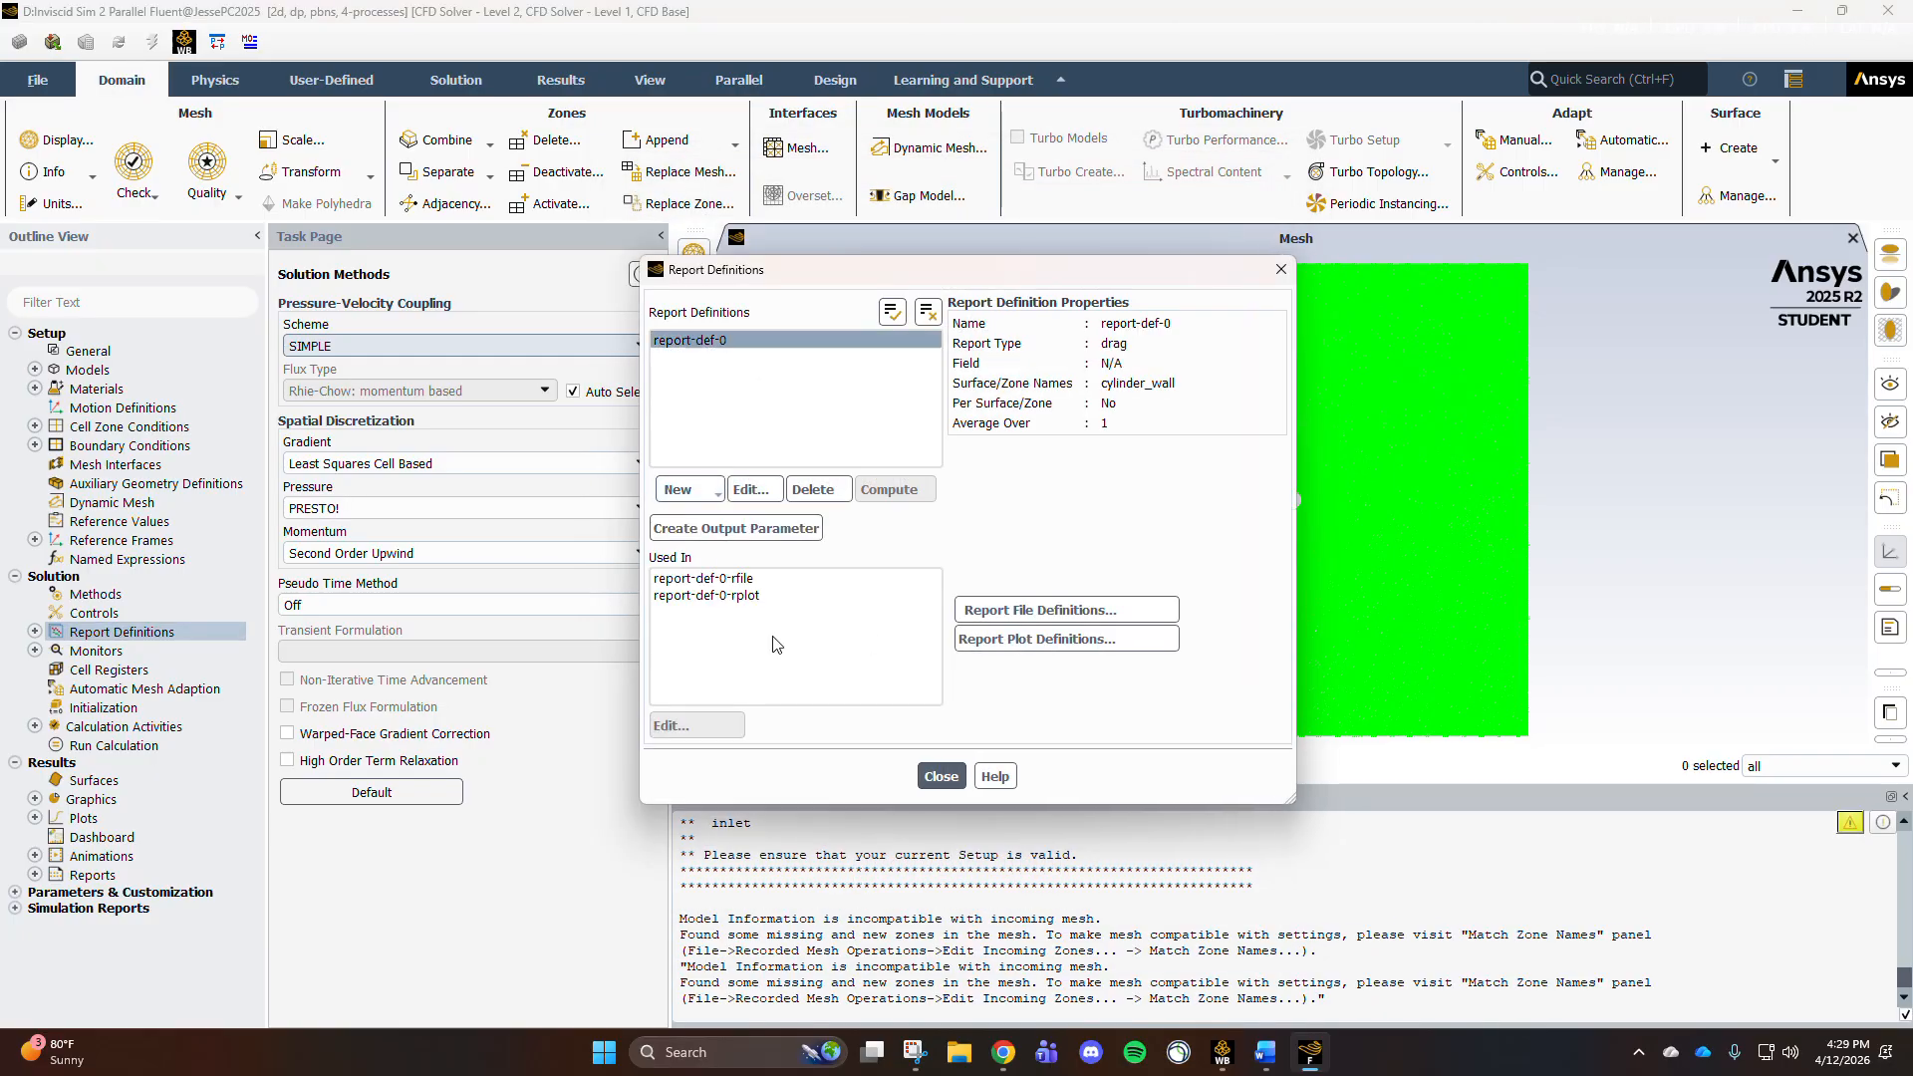
left_click(745, 489)
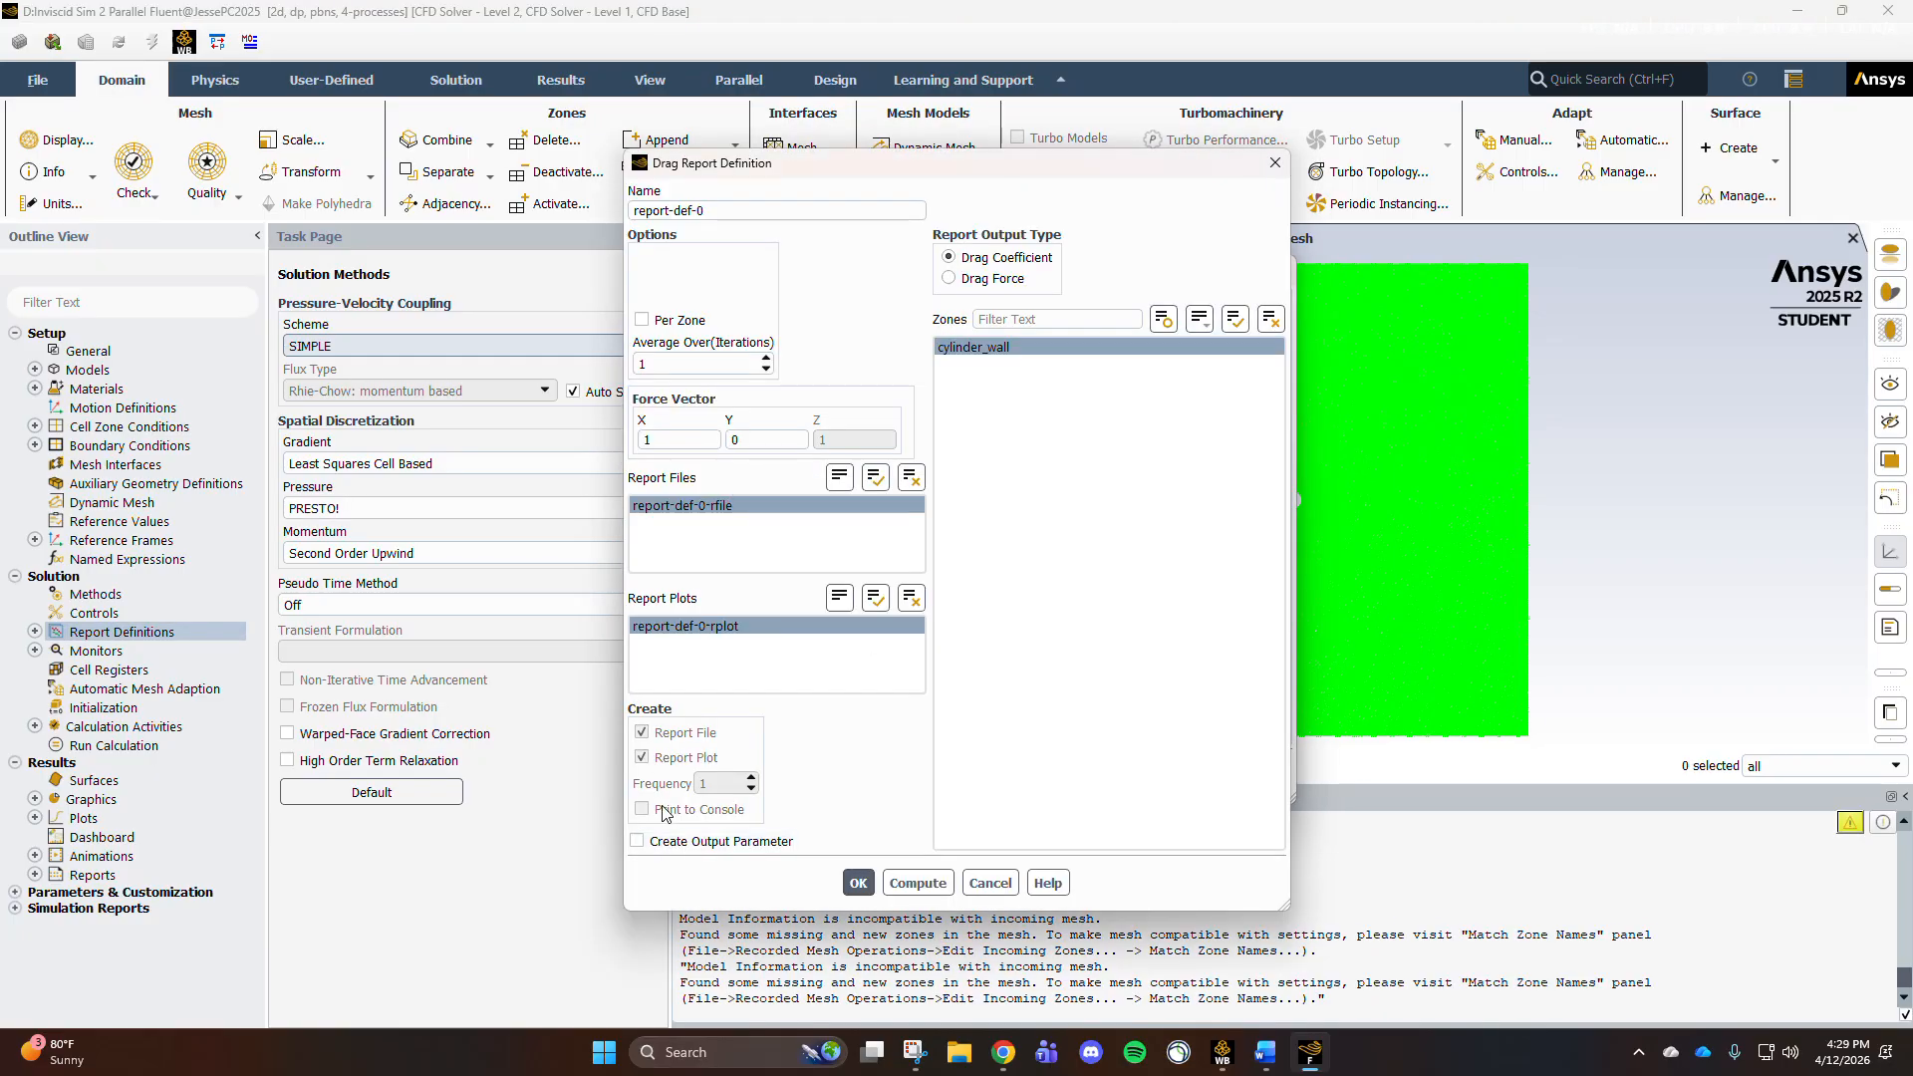
left_click(993, 883)
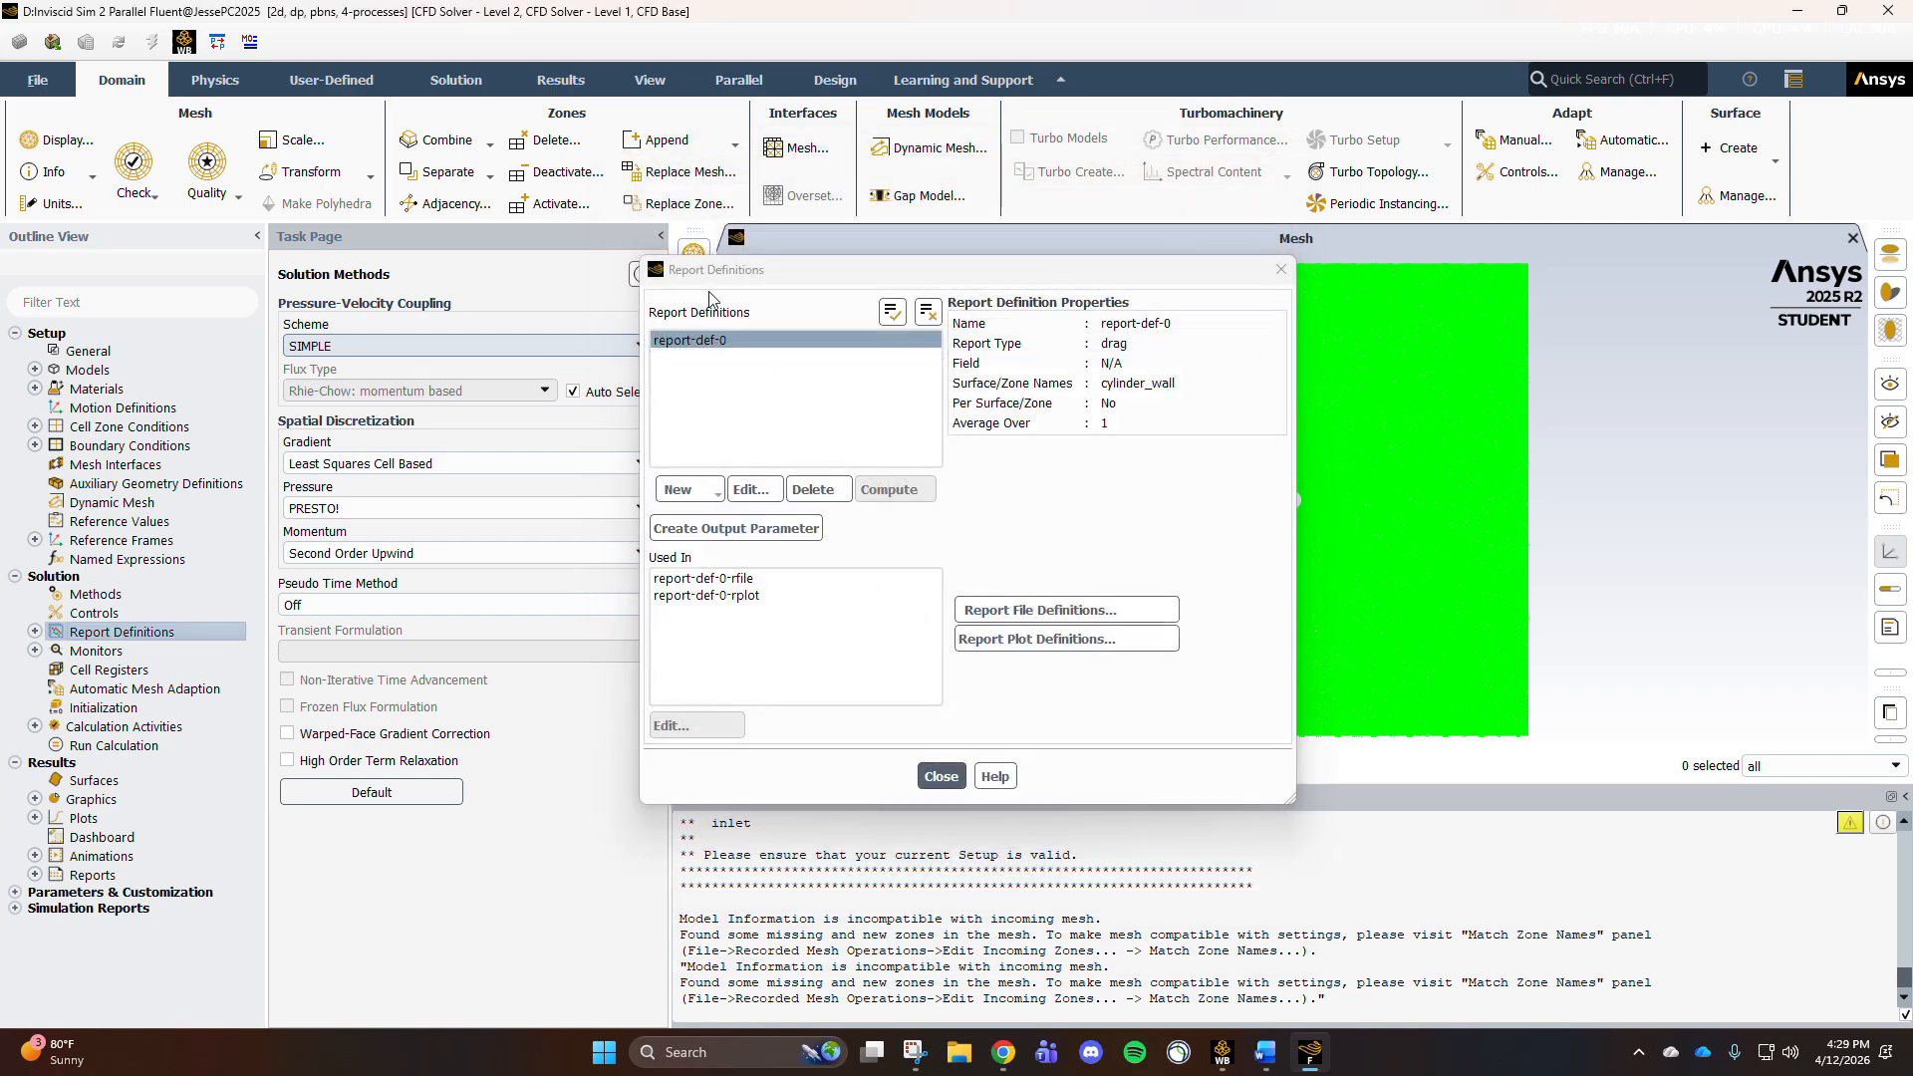
left_click(881, 340)
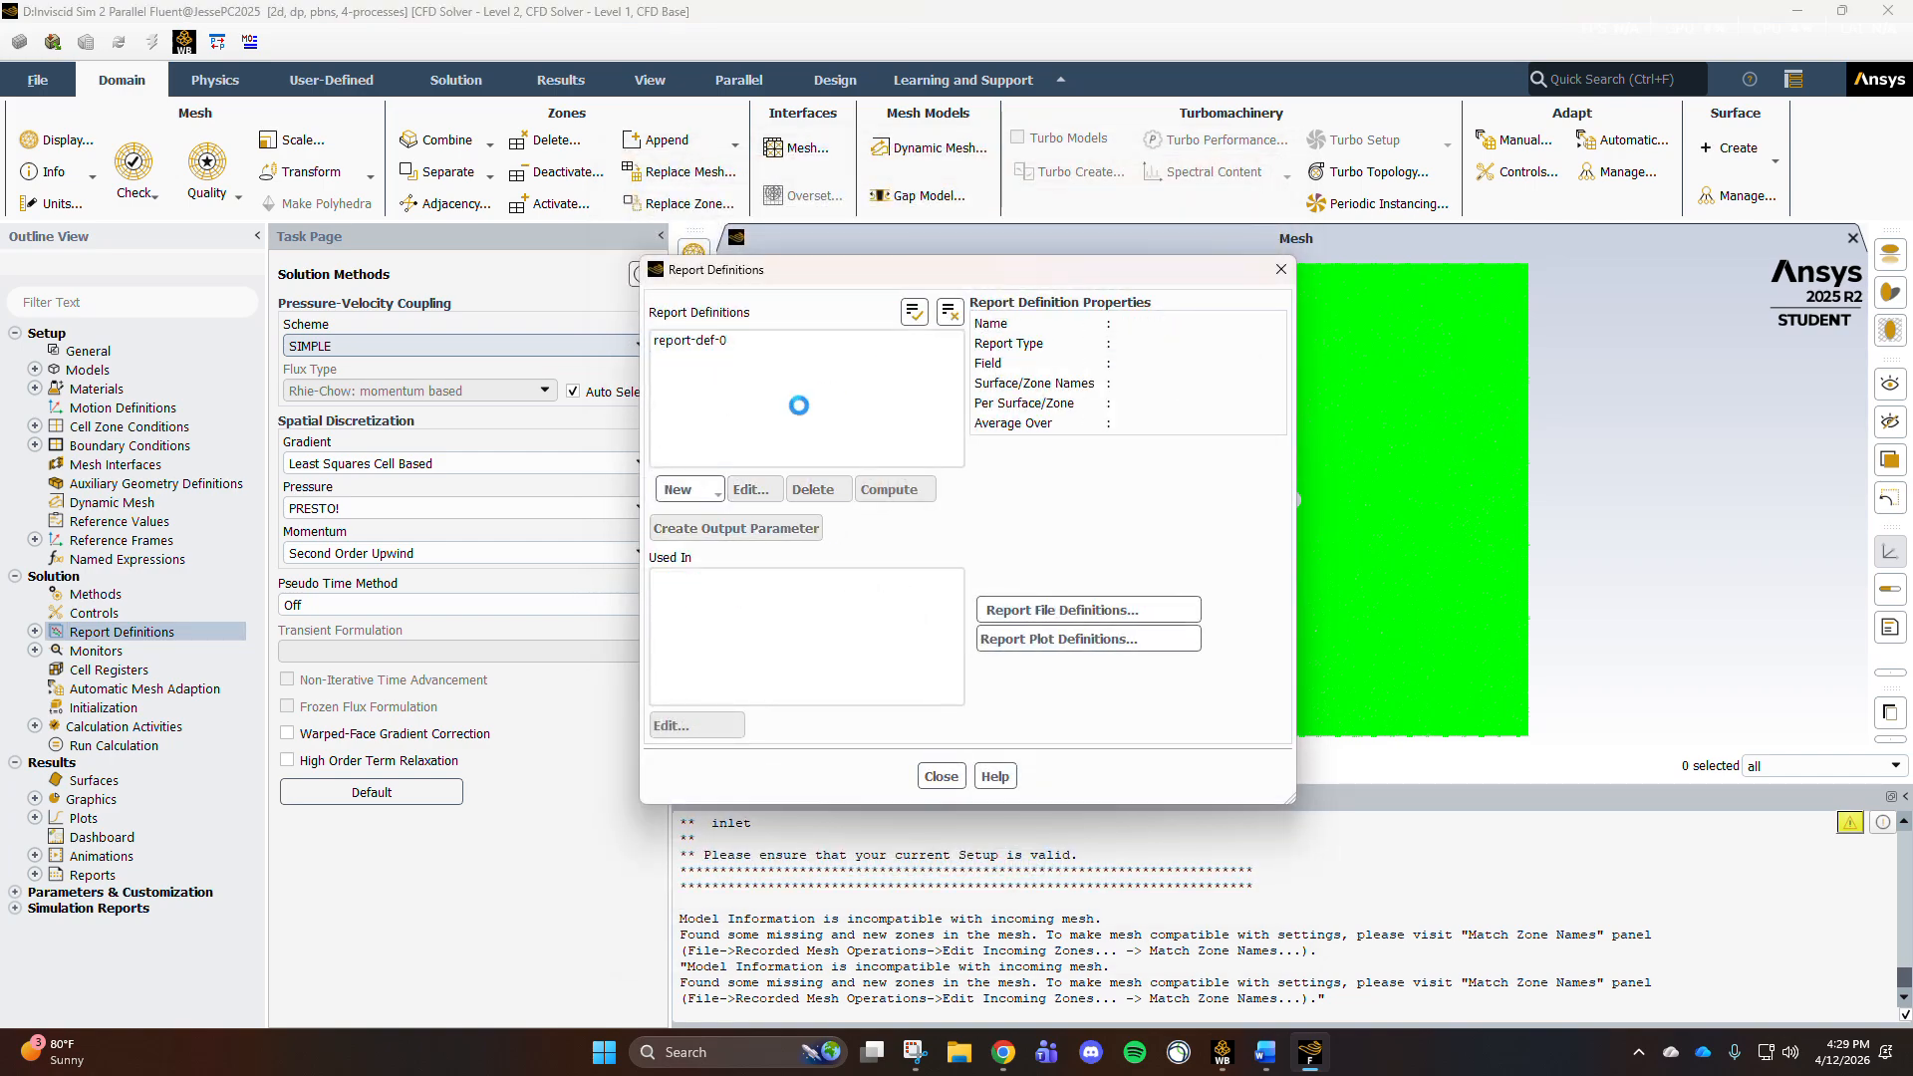
left_click(897, 344)
left_click(902, 349)
left_click(902, 349)
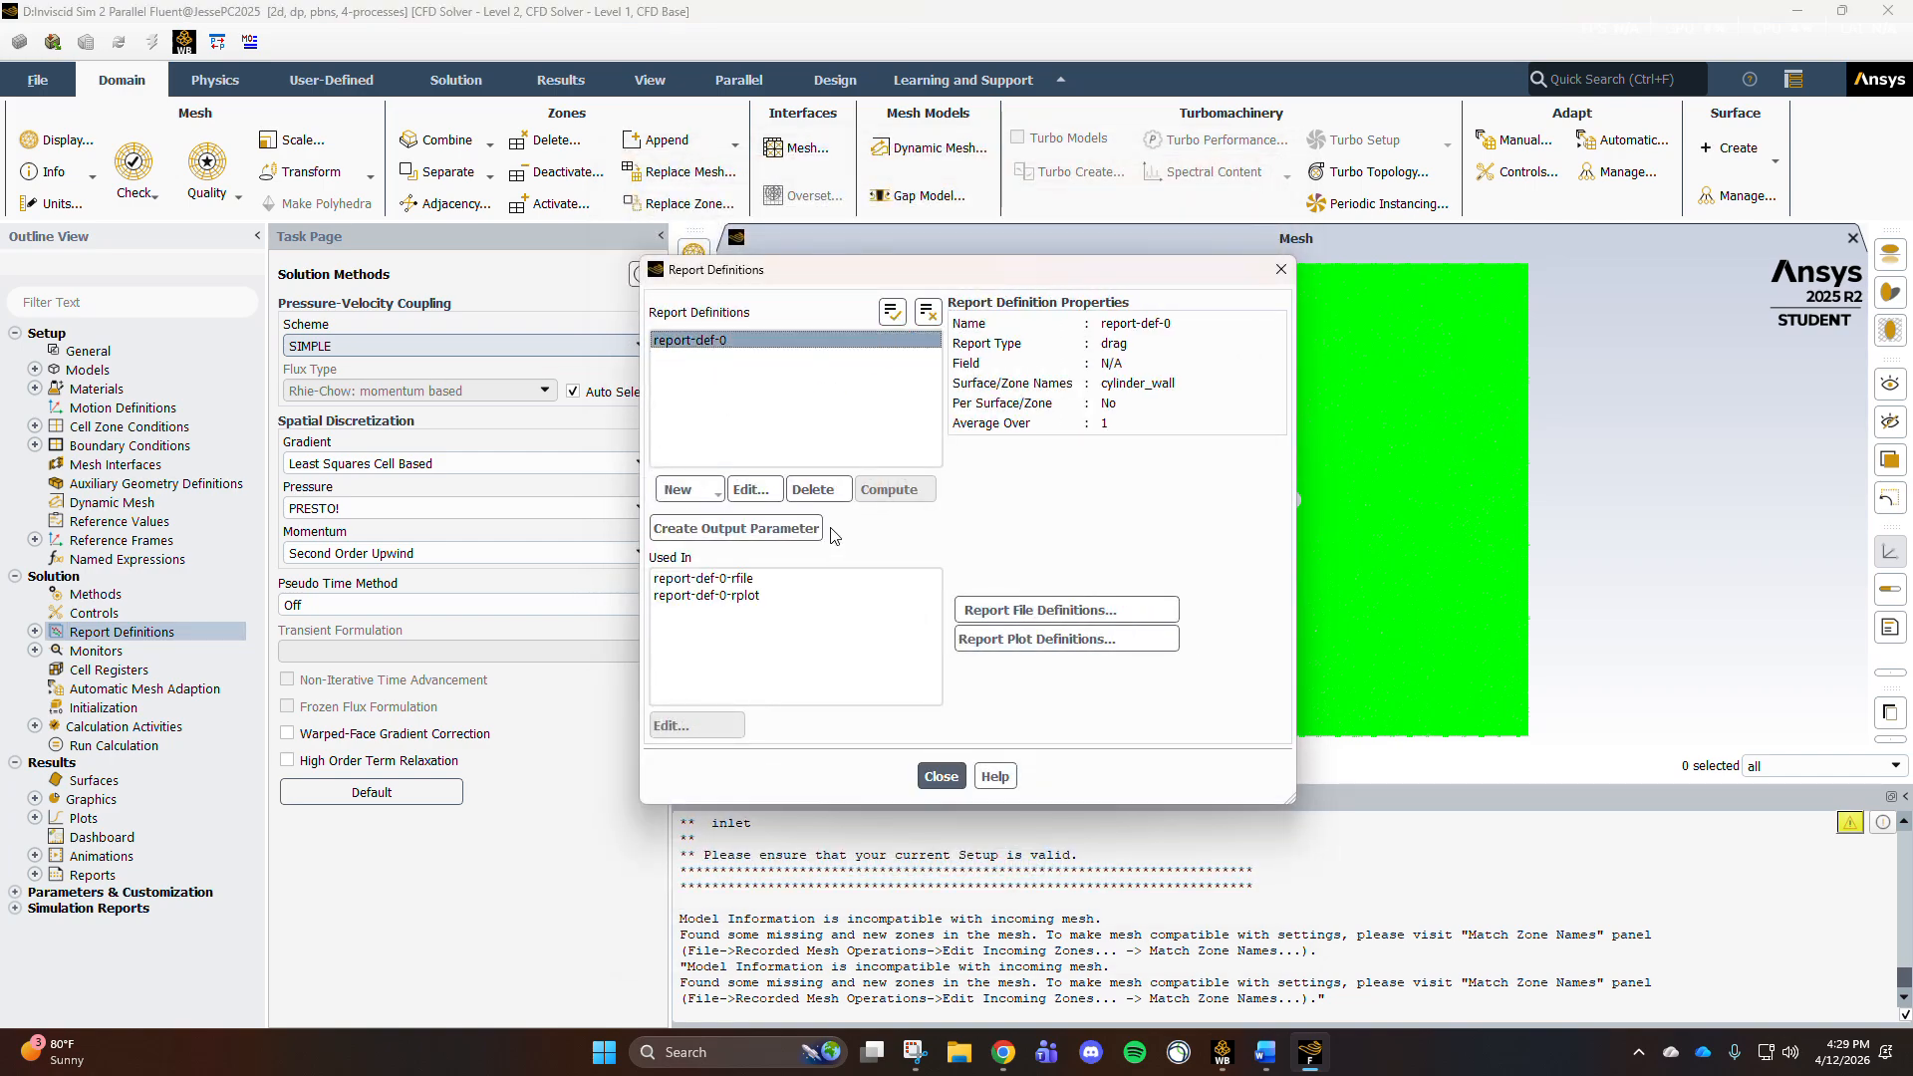
left_click(813, 490)
left_click(1024, 608)
Step: Create a new drag coefficient report definition on cylinder_wall with a report file, report plot and console printing enabled
left_click(705, 491)
mouse_move(737, 567)
left_click(822, 568)
left_click(643, 809)
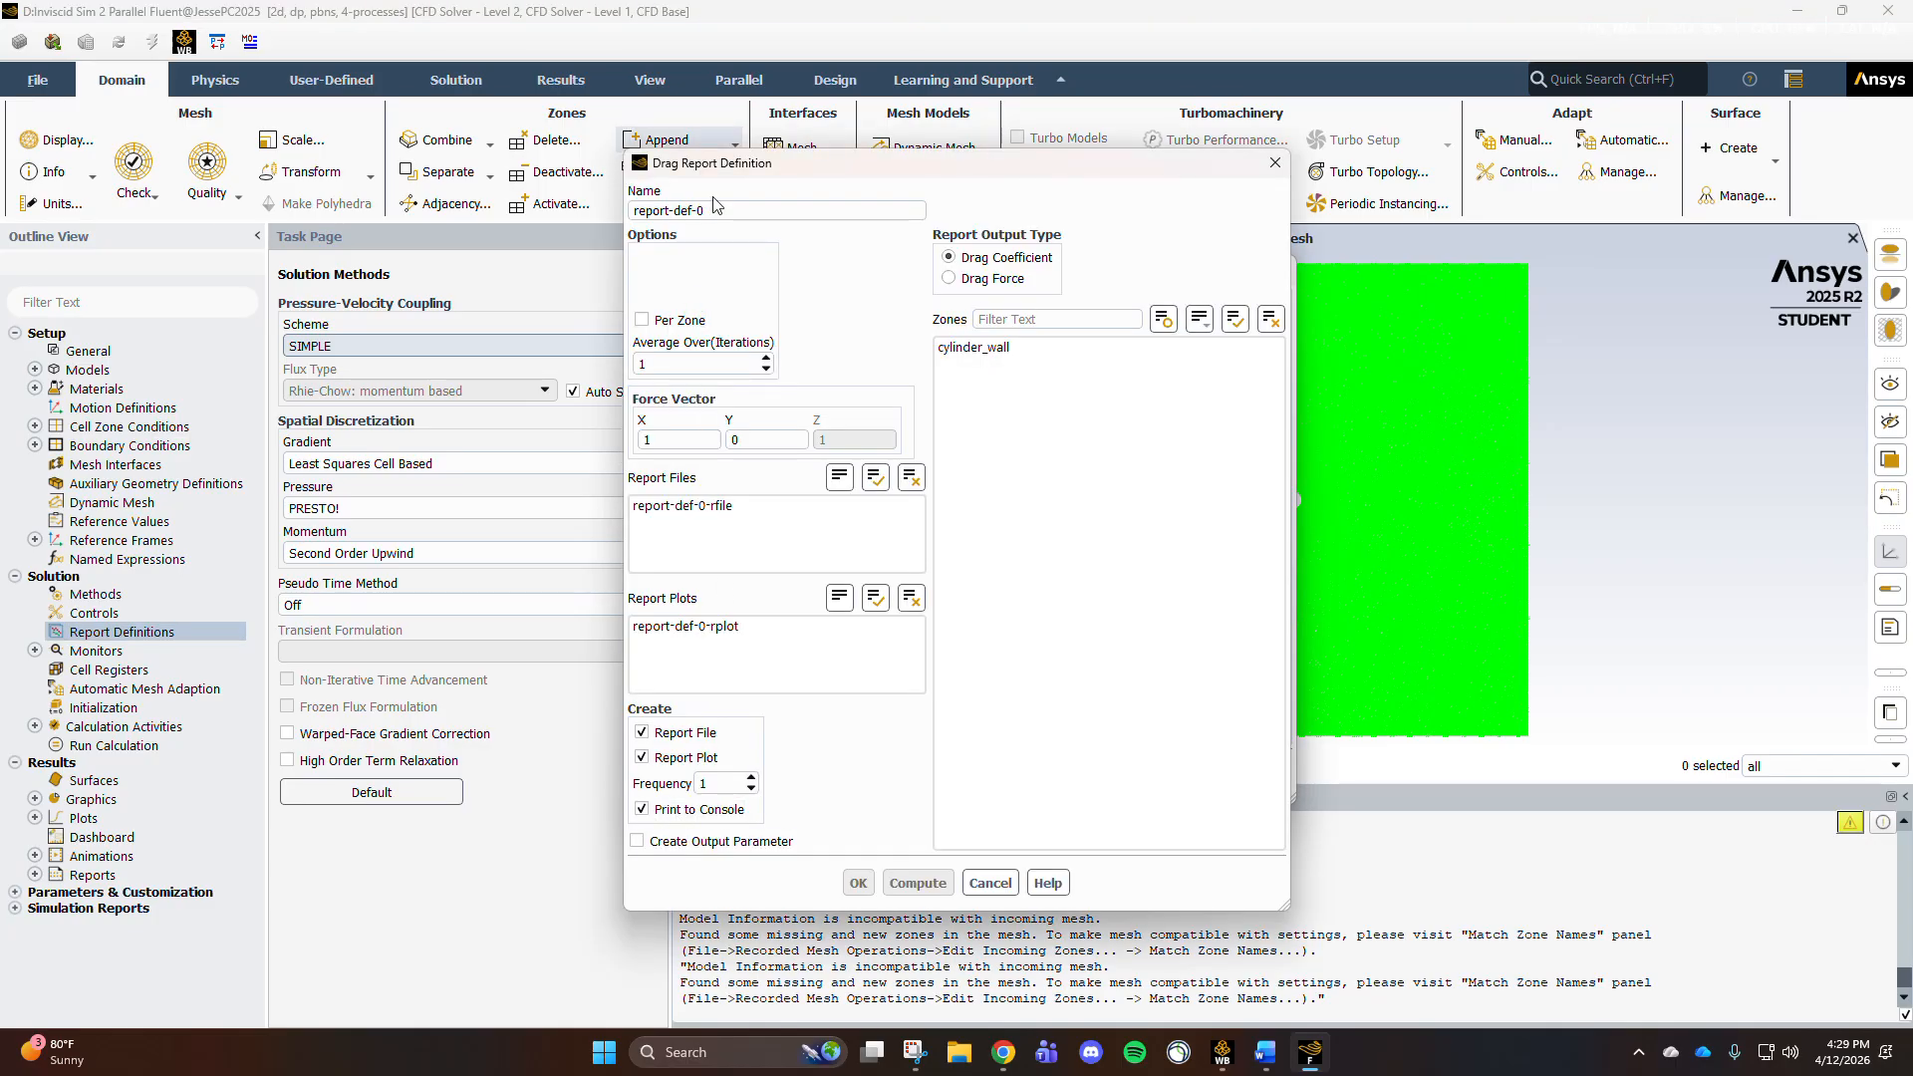
left_click(981, 354)
left_click(858, 882)
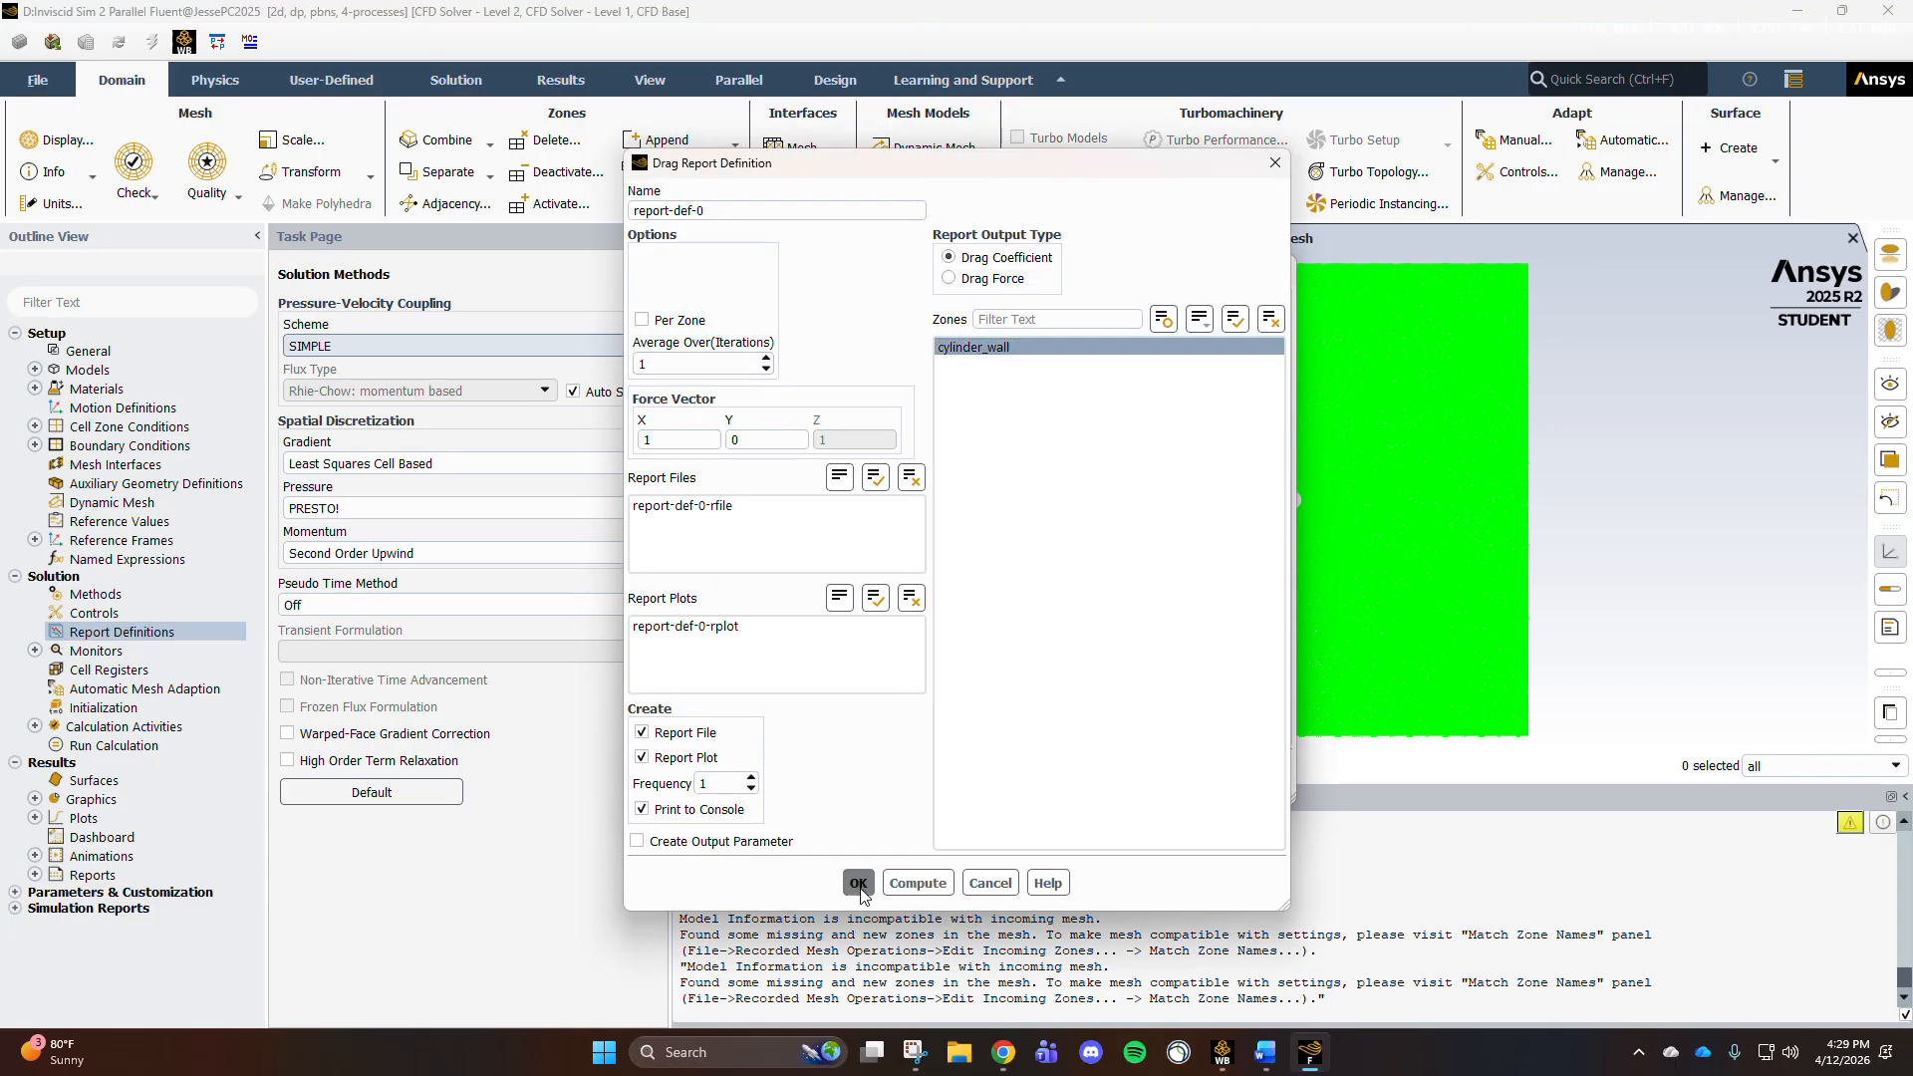
left_click(940, 773)
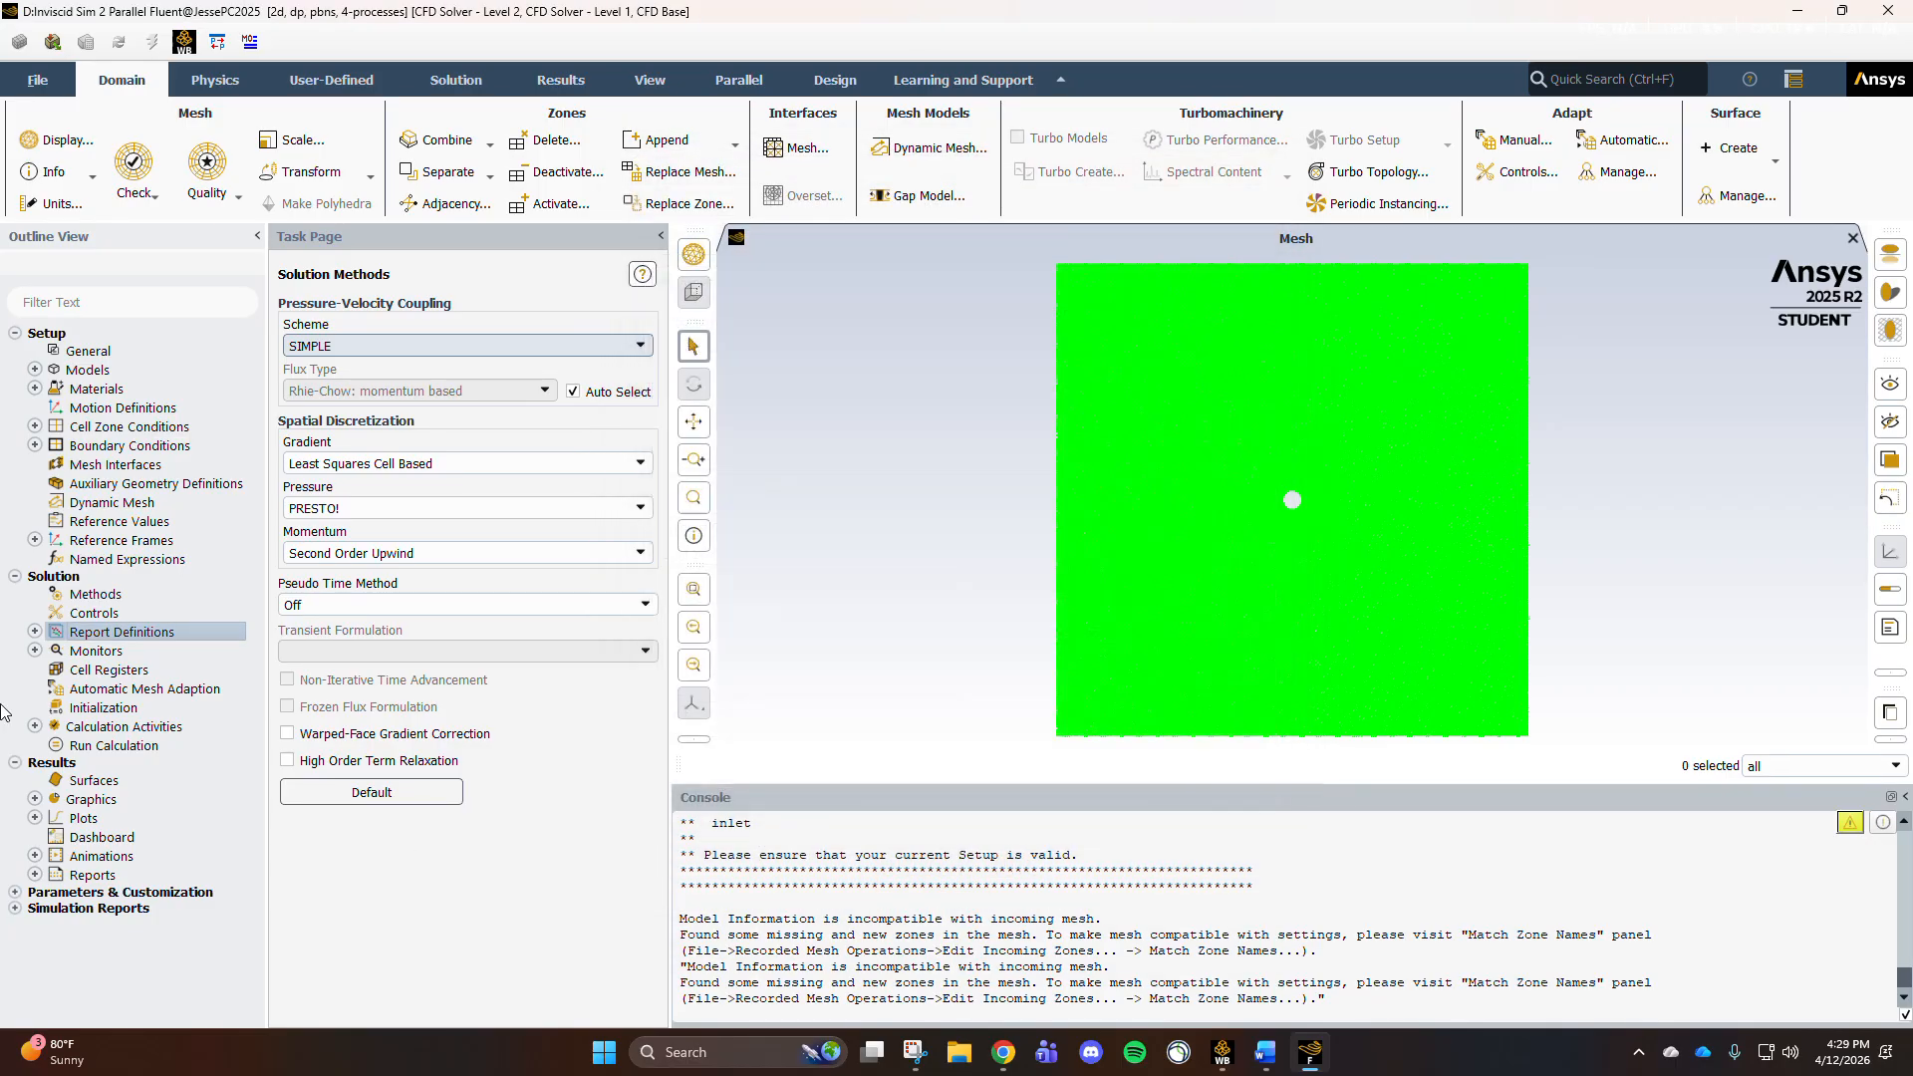
Step: Set the absolute convergence criteria of the continuity, x-velocity and y-velocity residuals to 1e-6
left_click(35, 651)
left_click(82, 671)
double_click(80, 669)
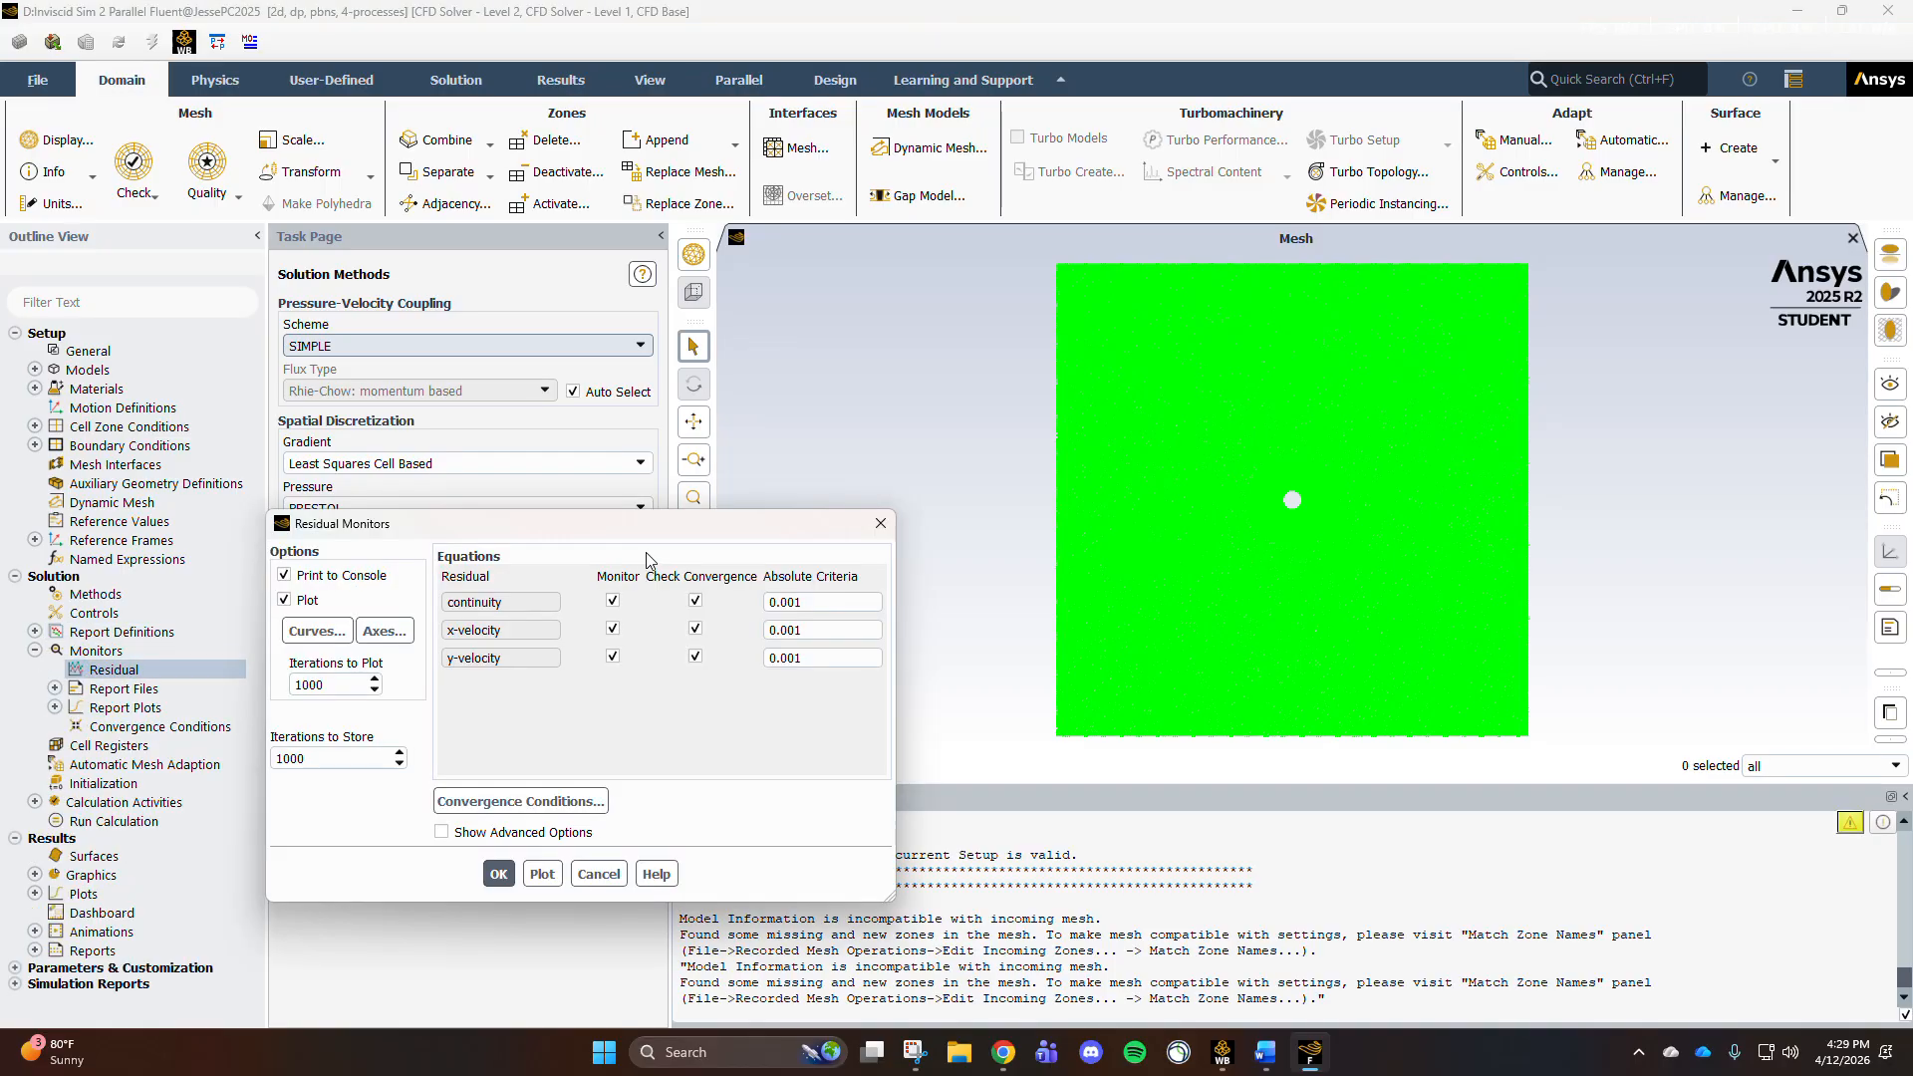
type("1e-6")
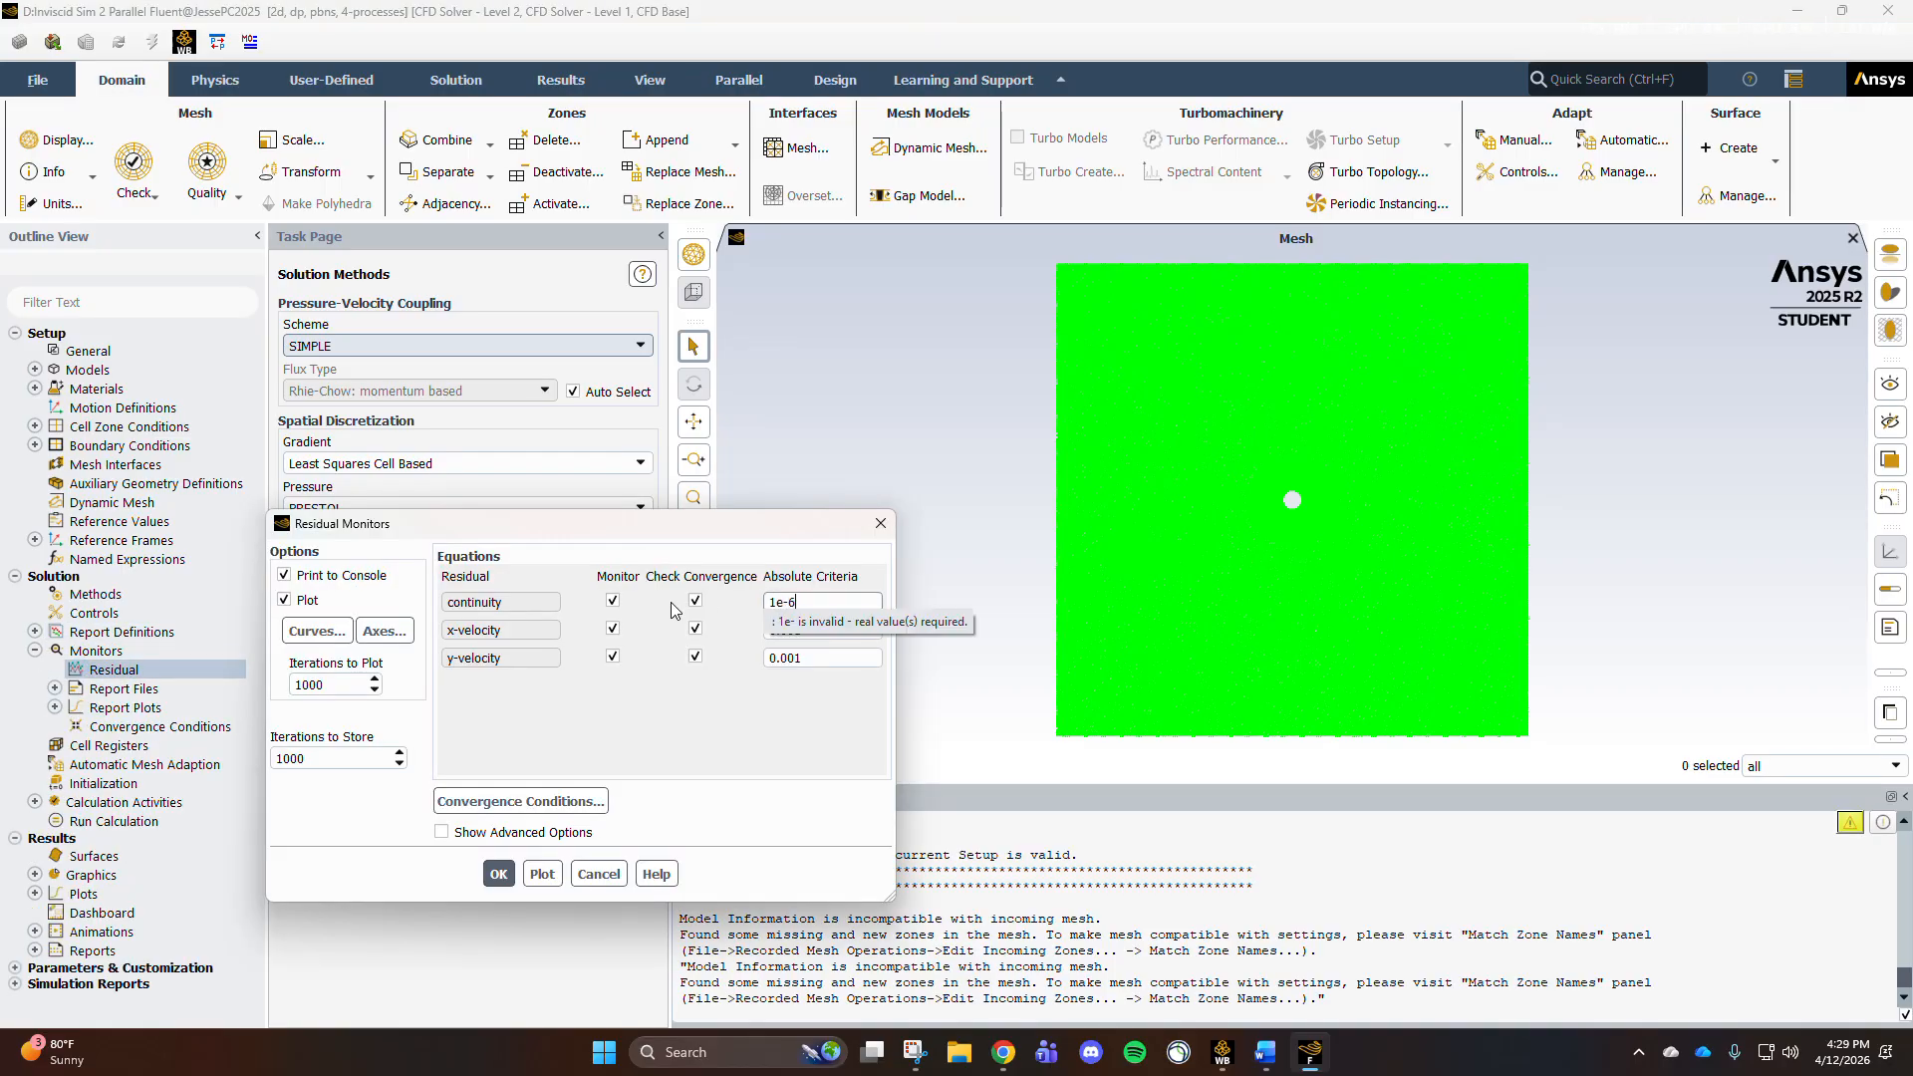
double_click(797, 629)
type("1e-6")
left_click(790, 661)
double_click(791, 658)
type("1e-6")
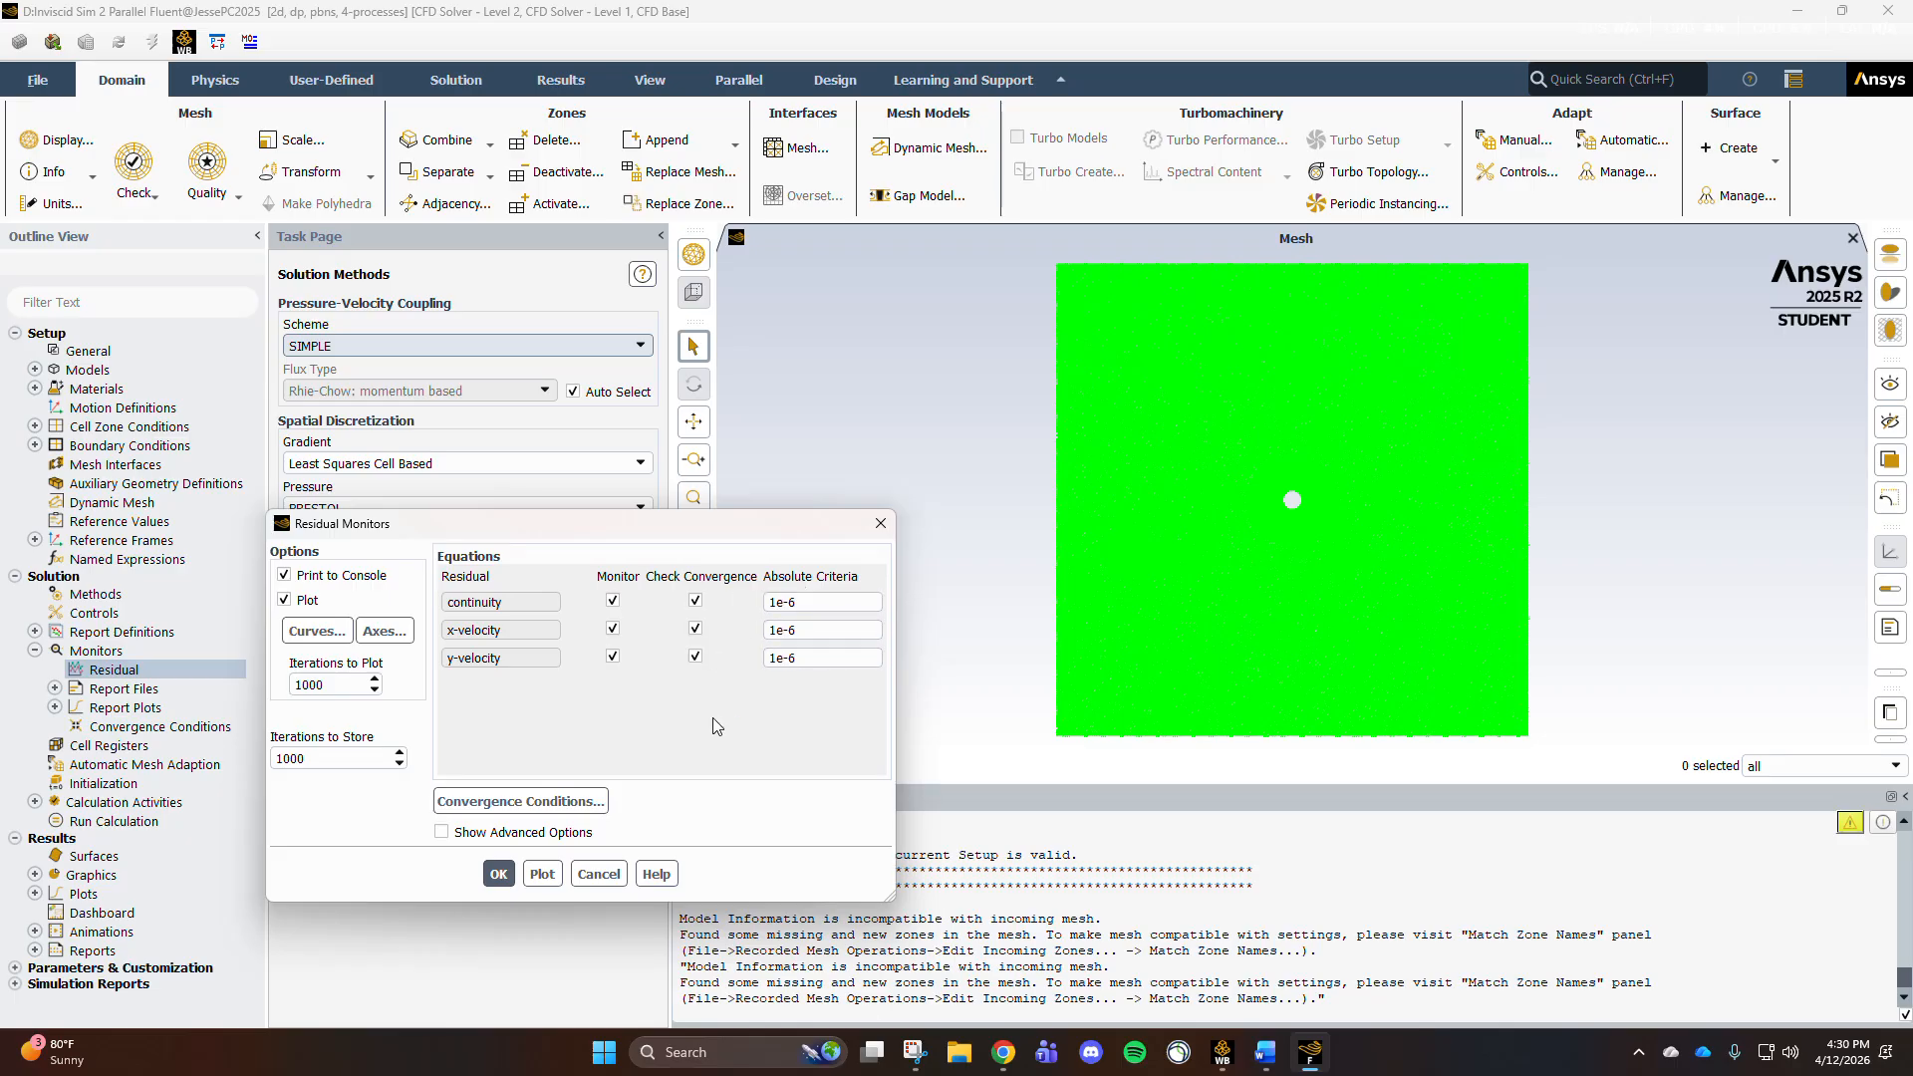
left_click(499, 874)
left_click(35, 650)
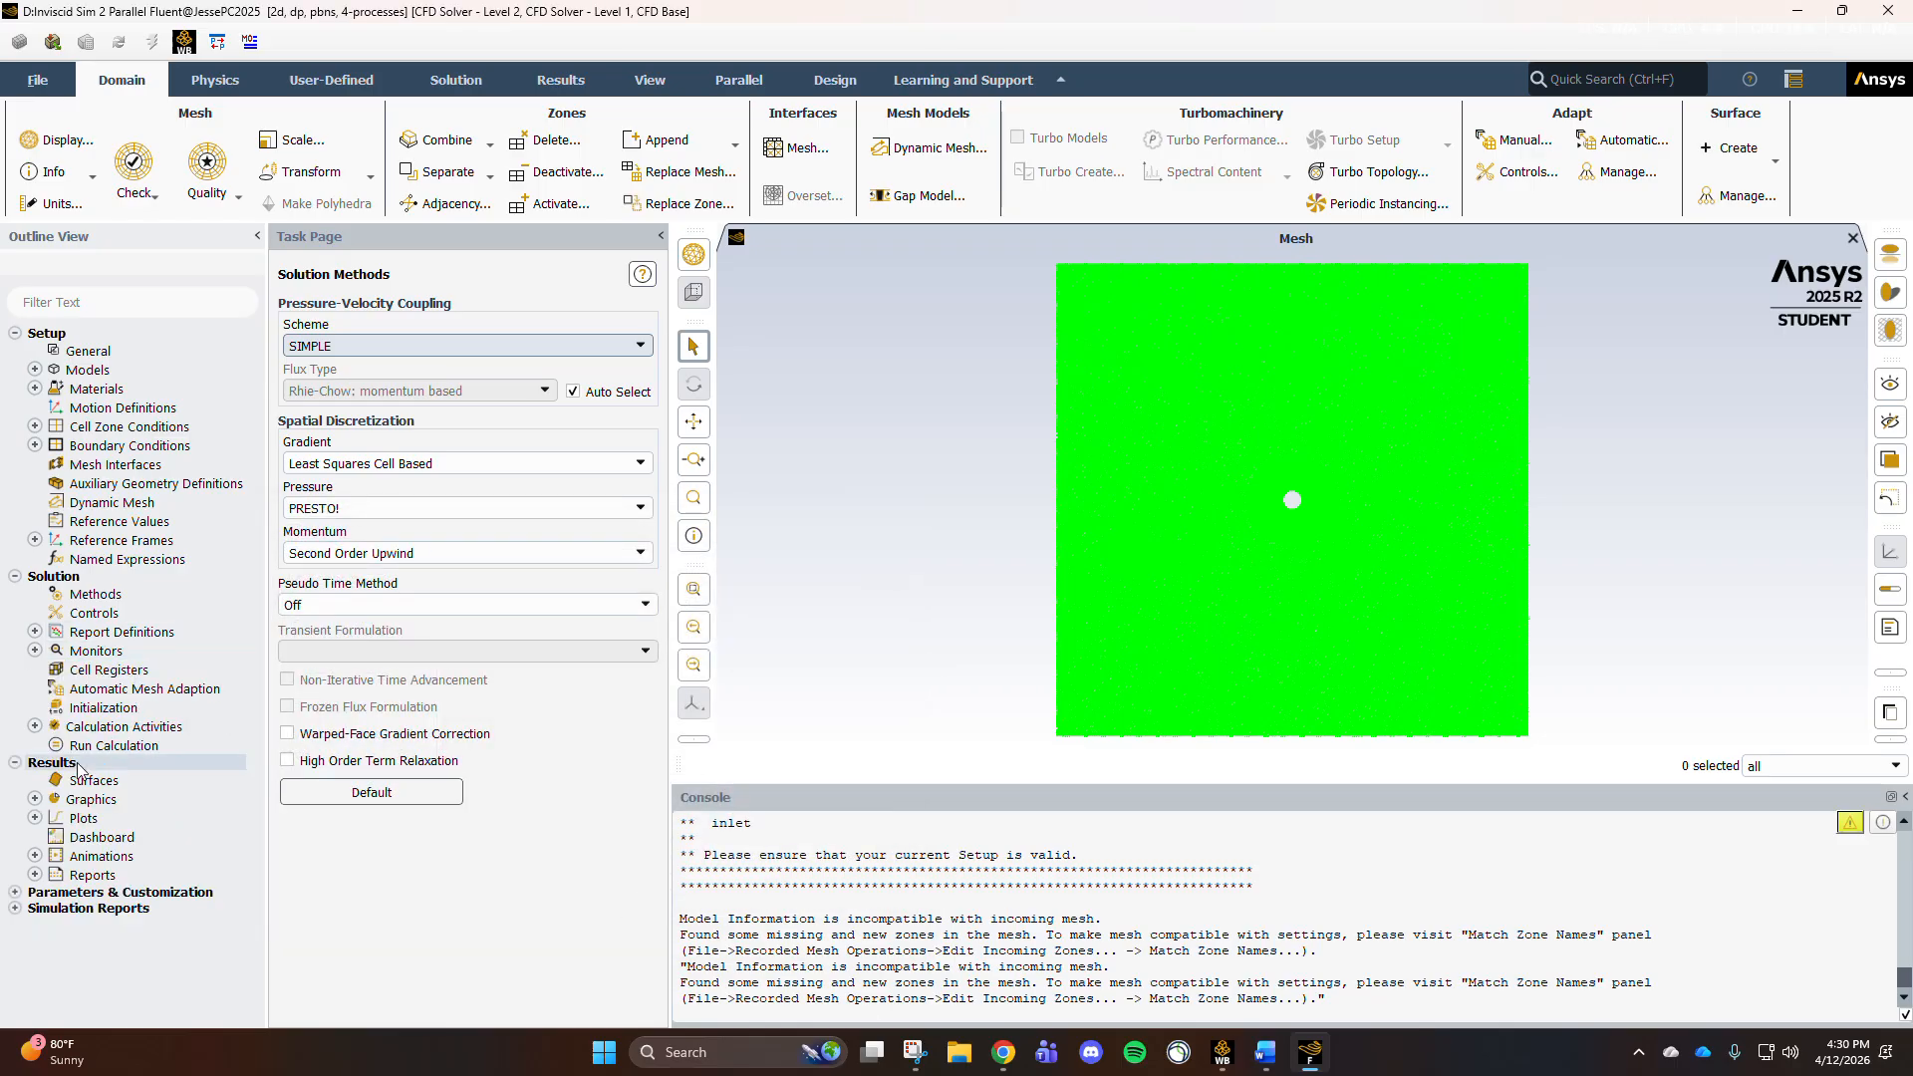
Step: Initialize the solution with hybrid initialization and run the calculation for 1000 iterations
left_click(86, 709)
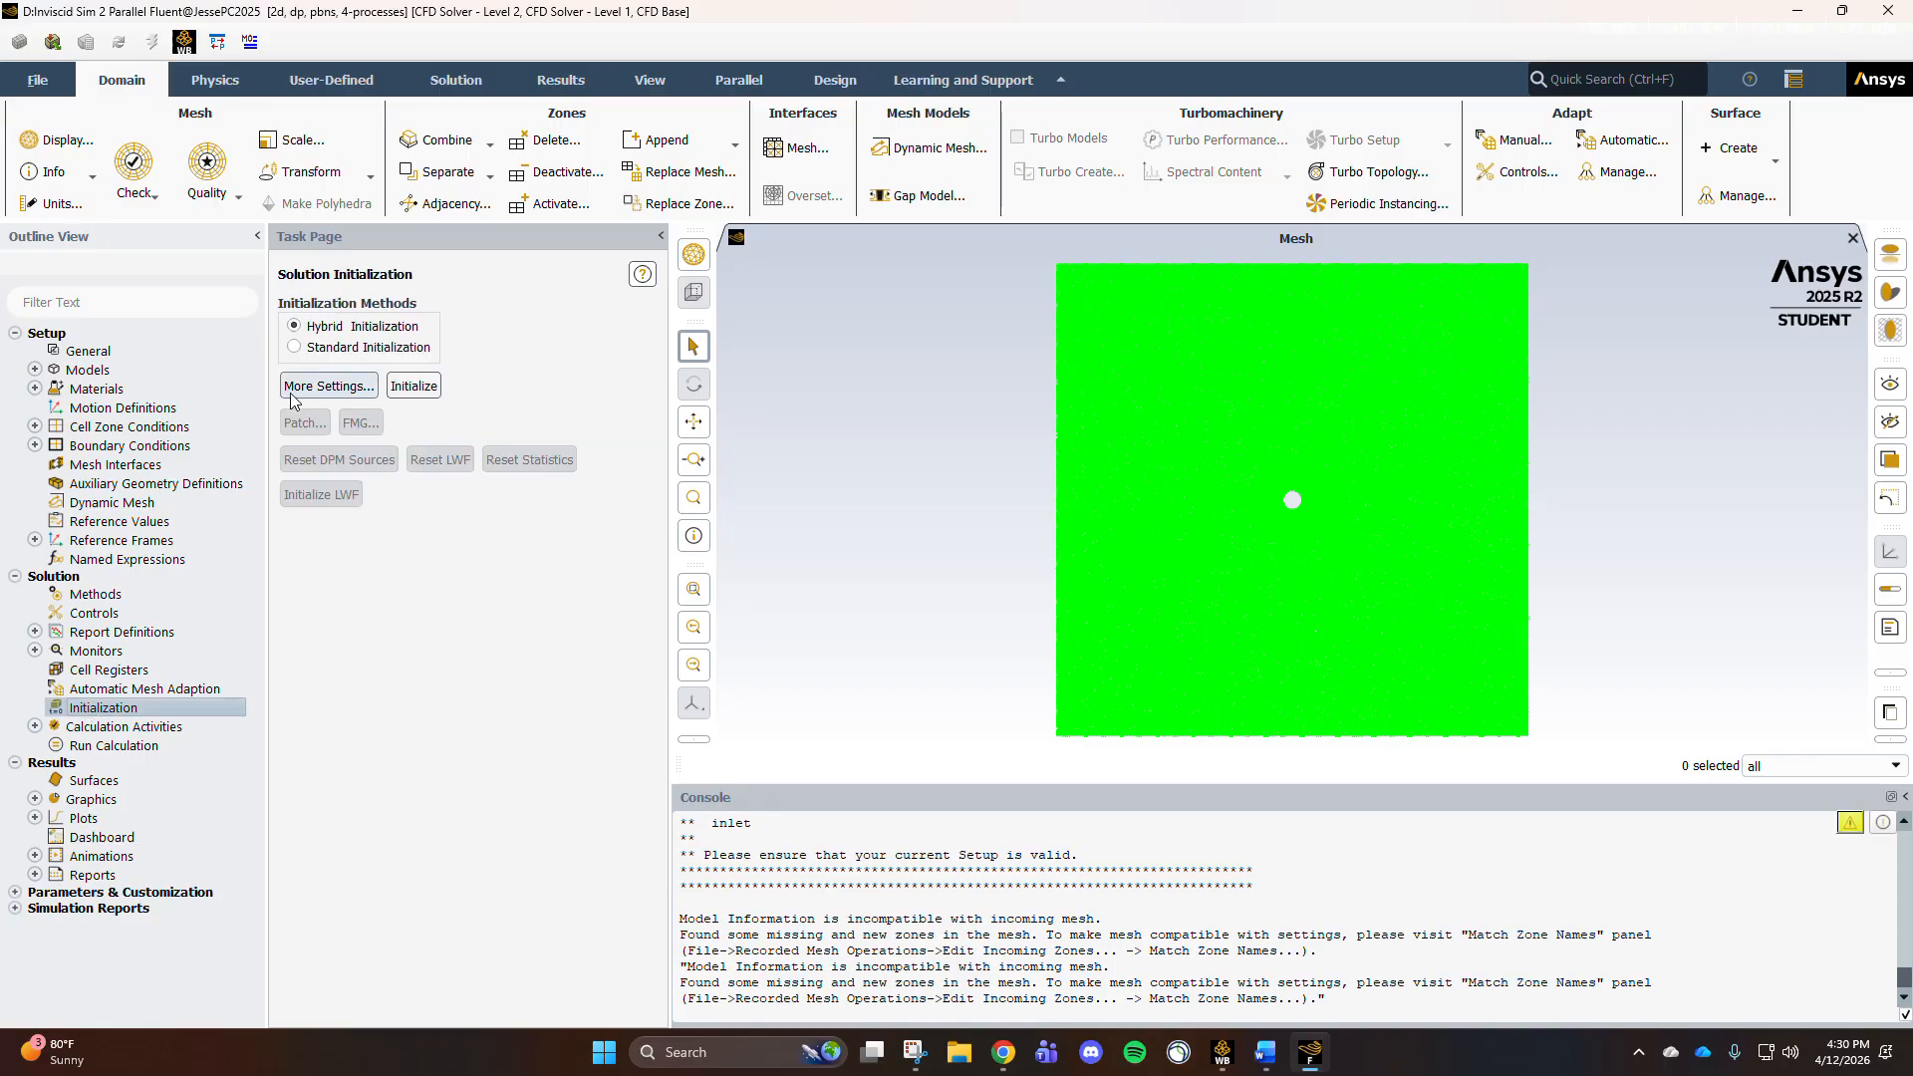
left_click(413, 388)
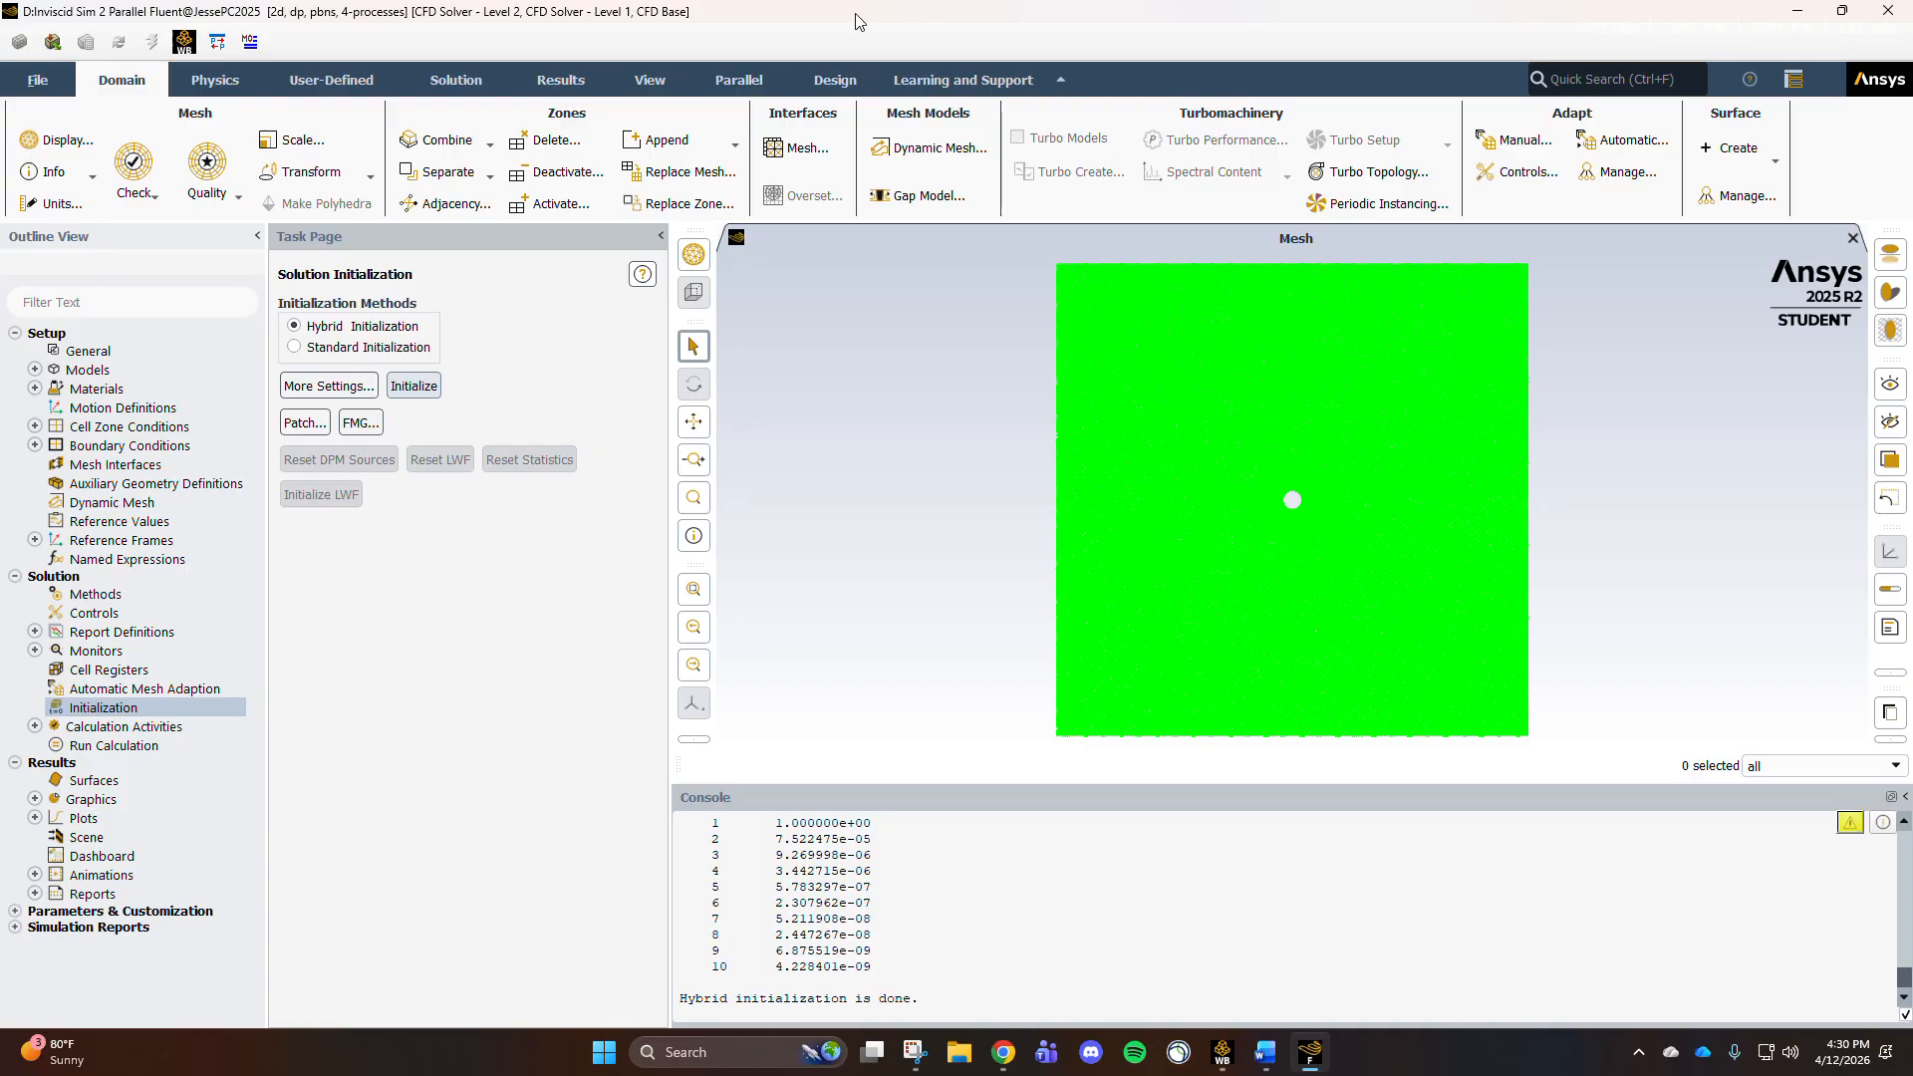
left_click(79, 747)
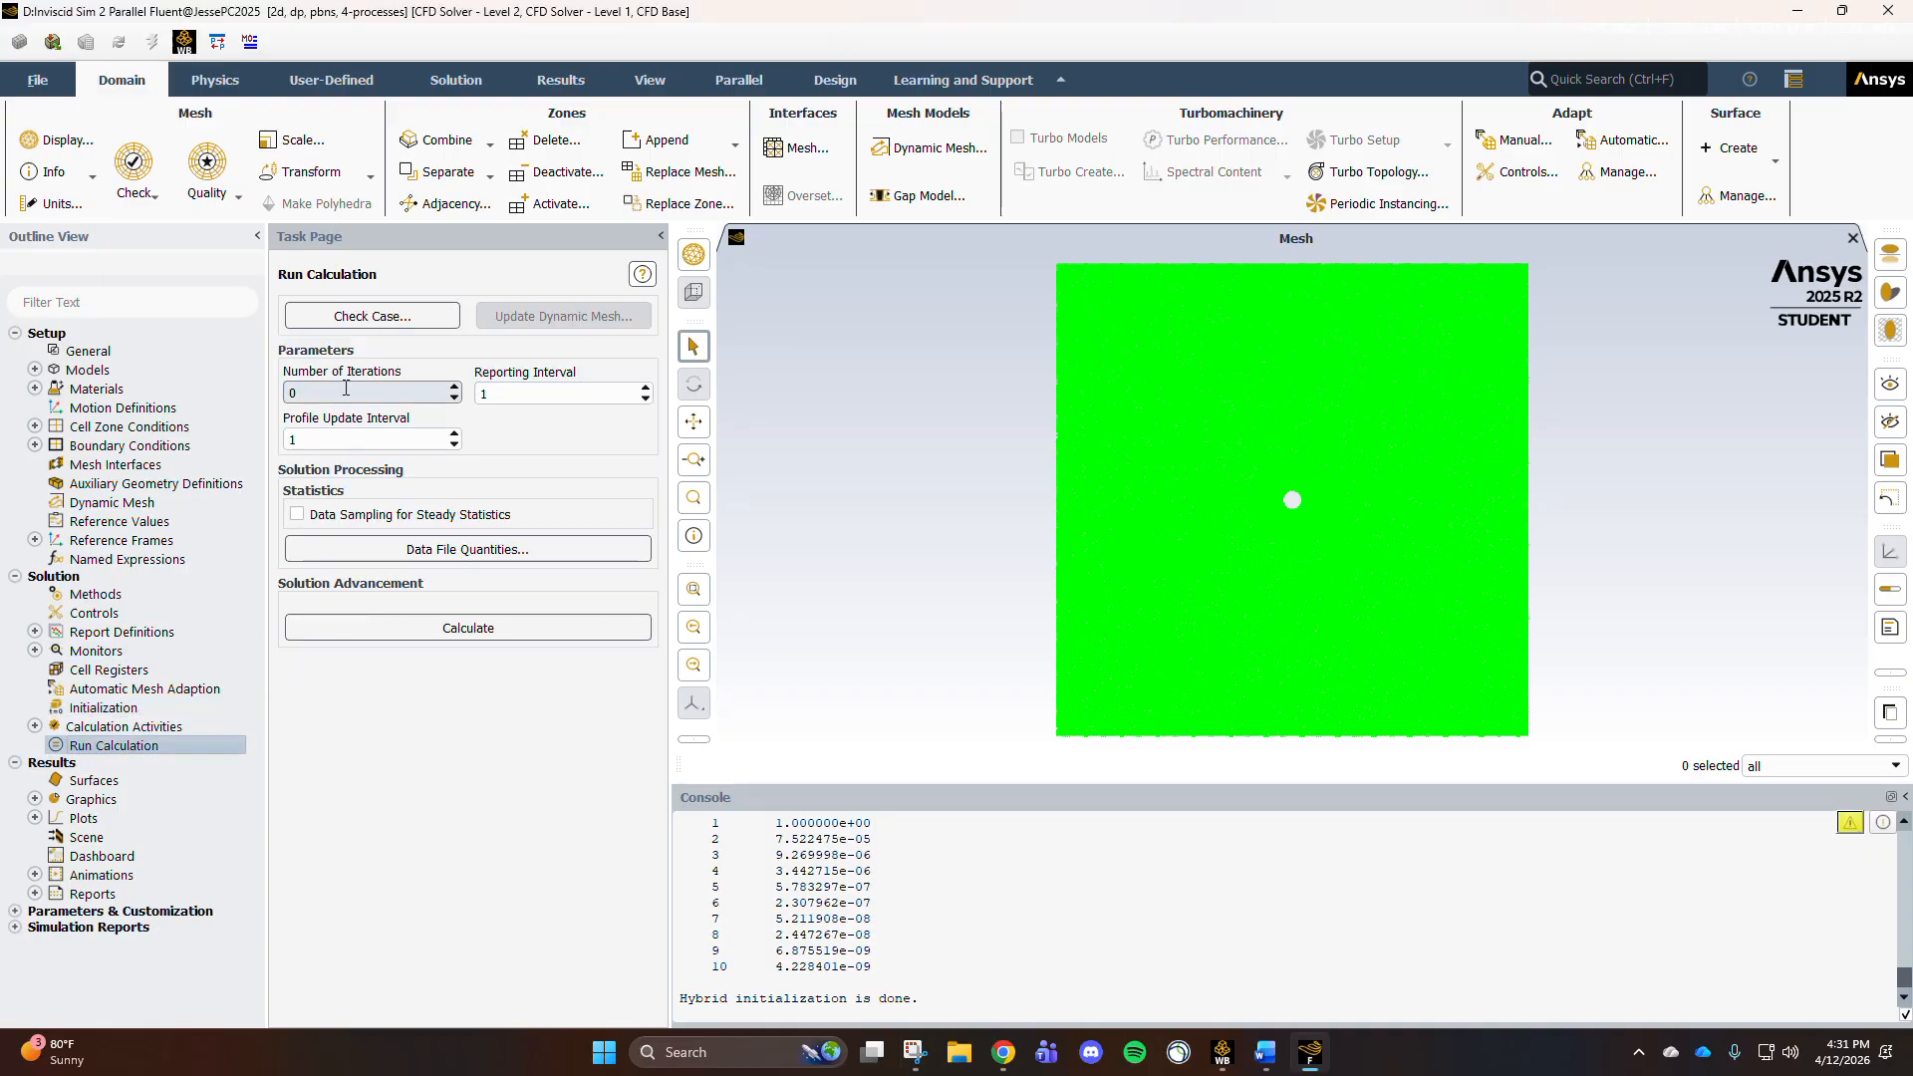
type("1000")
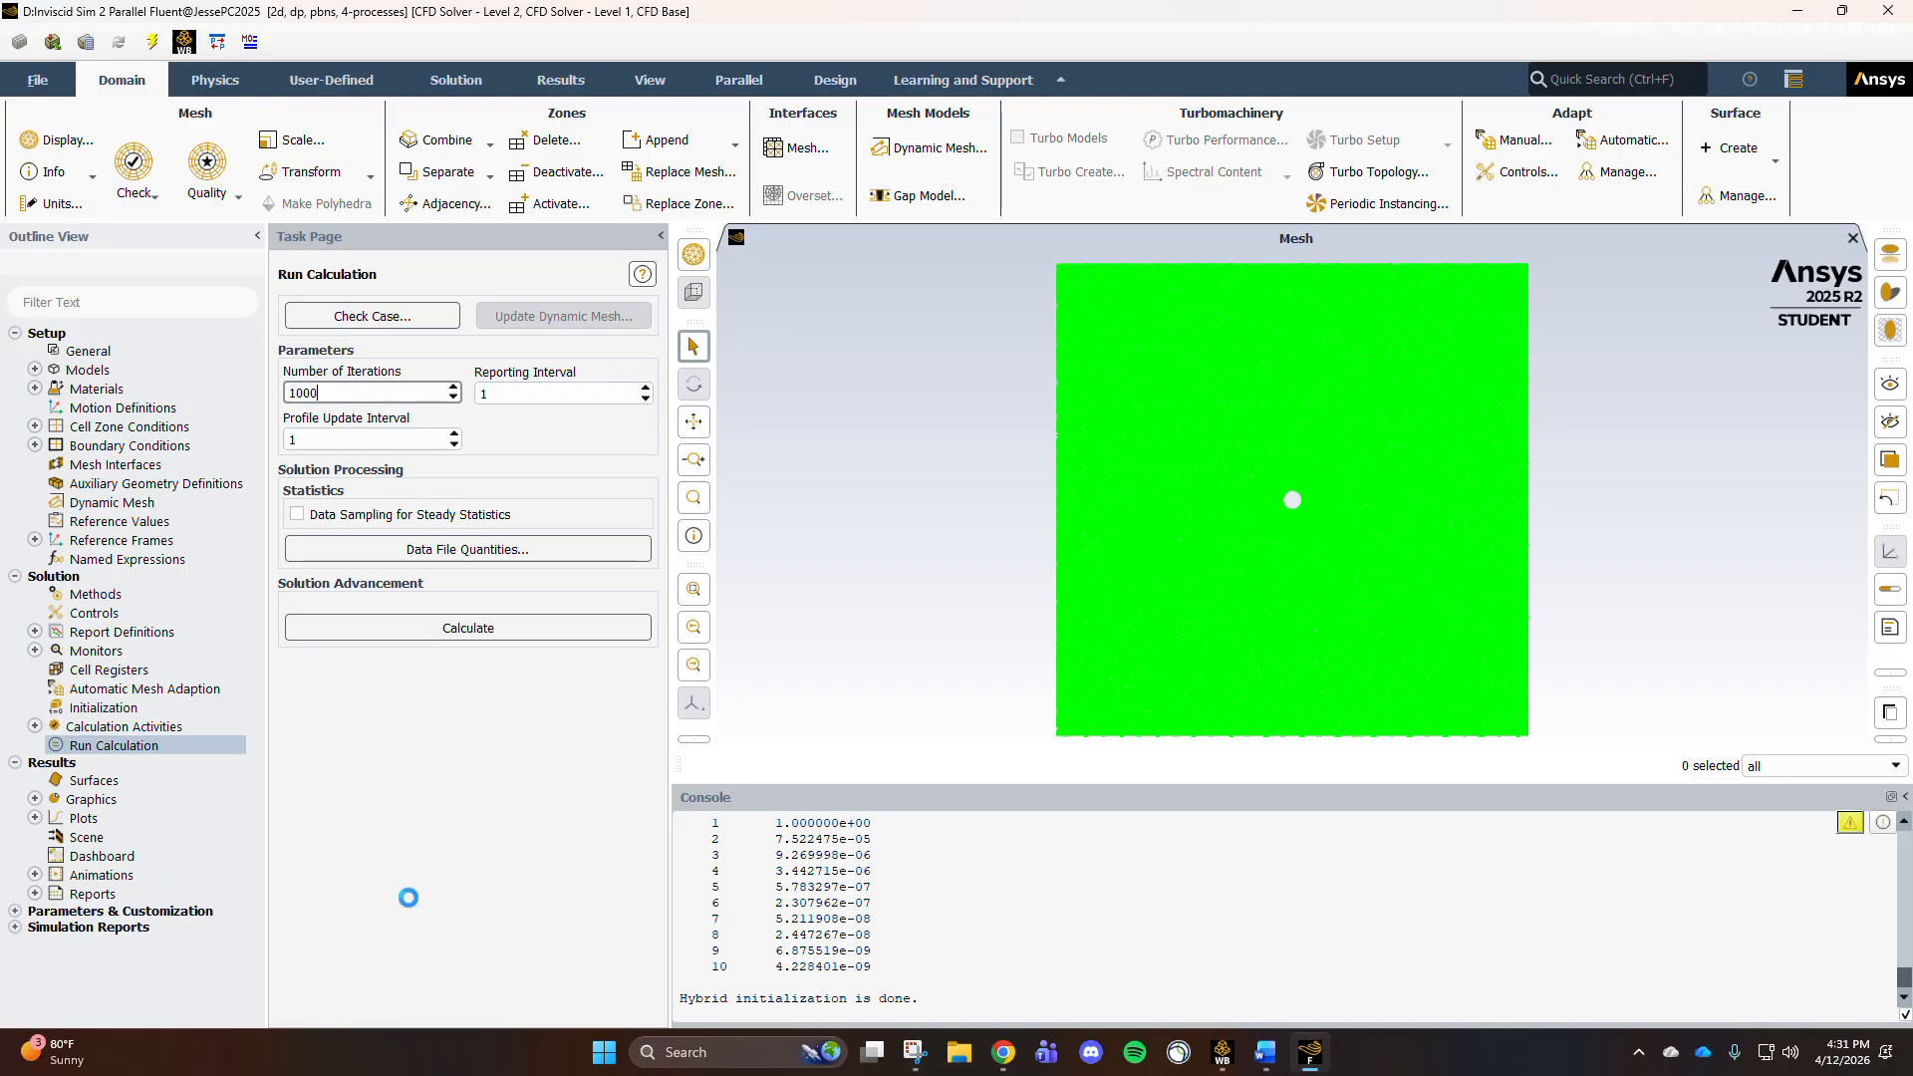
left_click(404, 831)
left_click(464, 625)
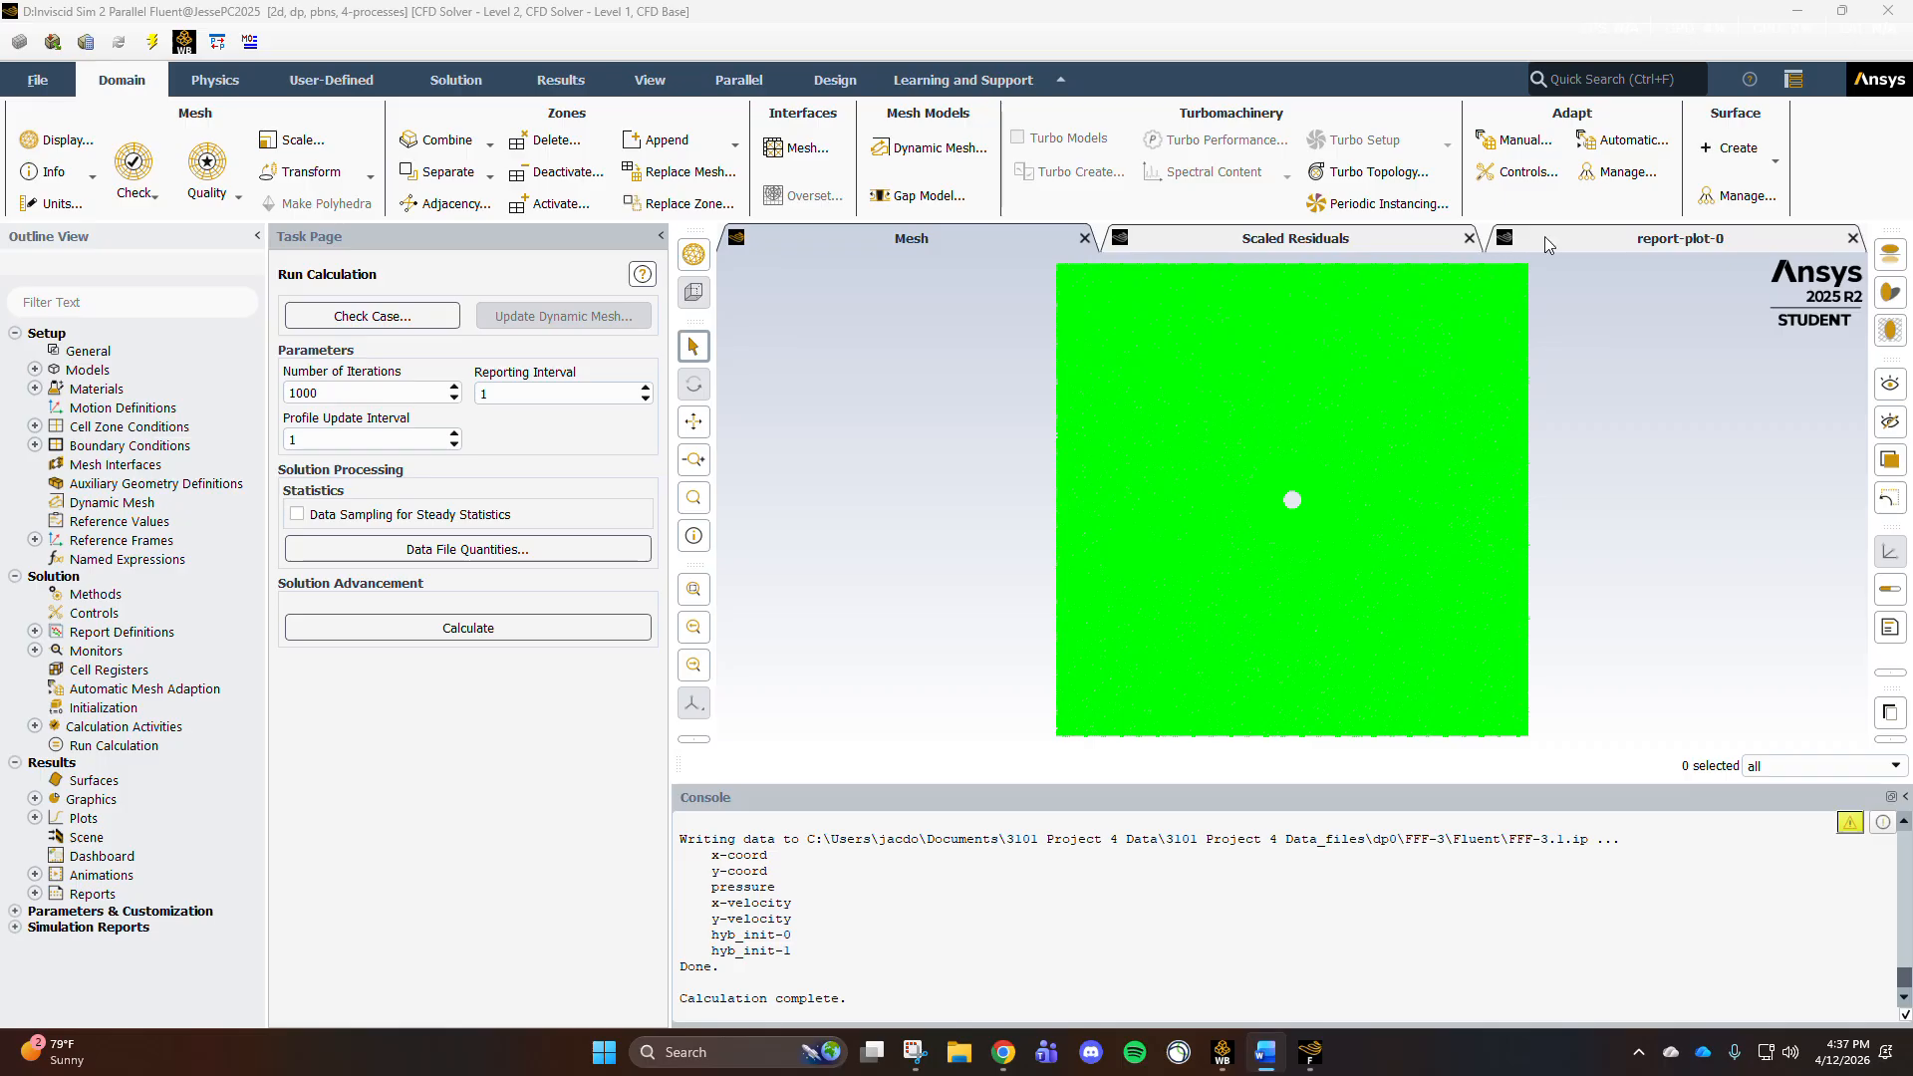
Step: View the drag report plot, compute the cylinder_wall drag coefficient from its report definition, and select the value printed in the console
left_click(1544, 237)
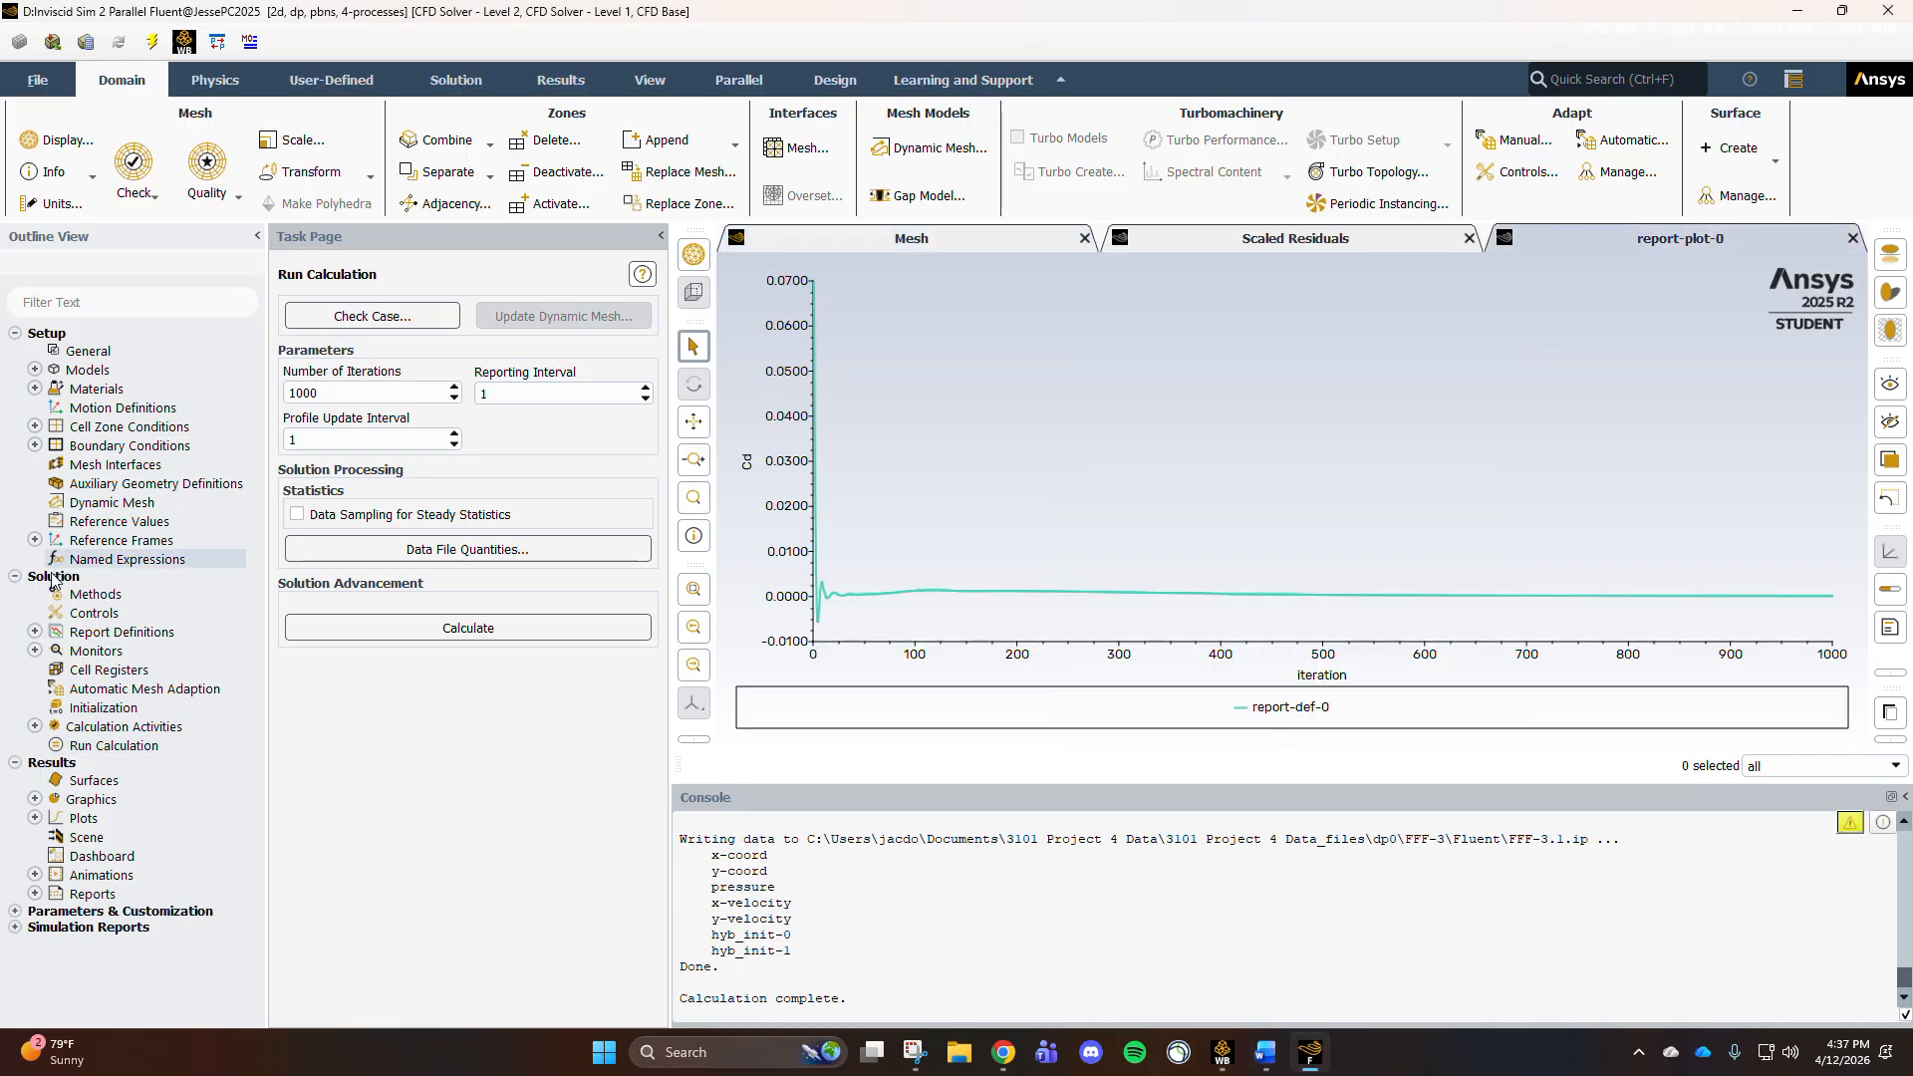
left_click(35, 631)
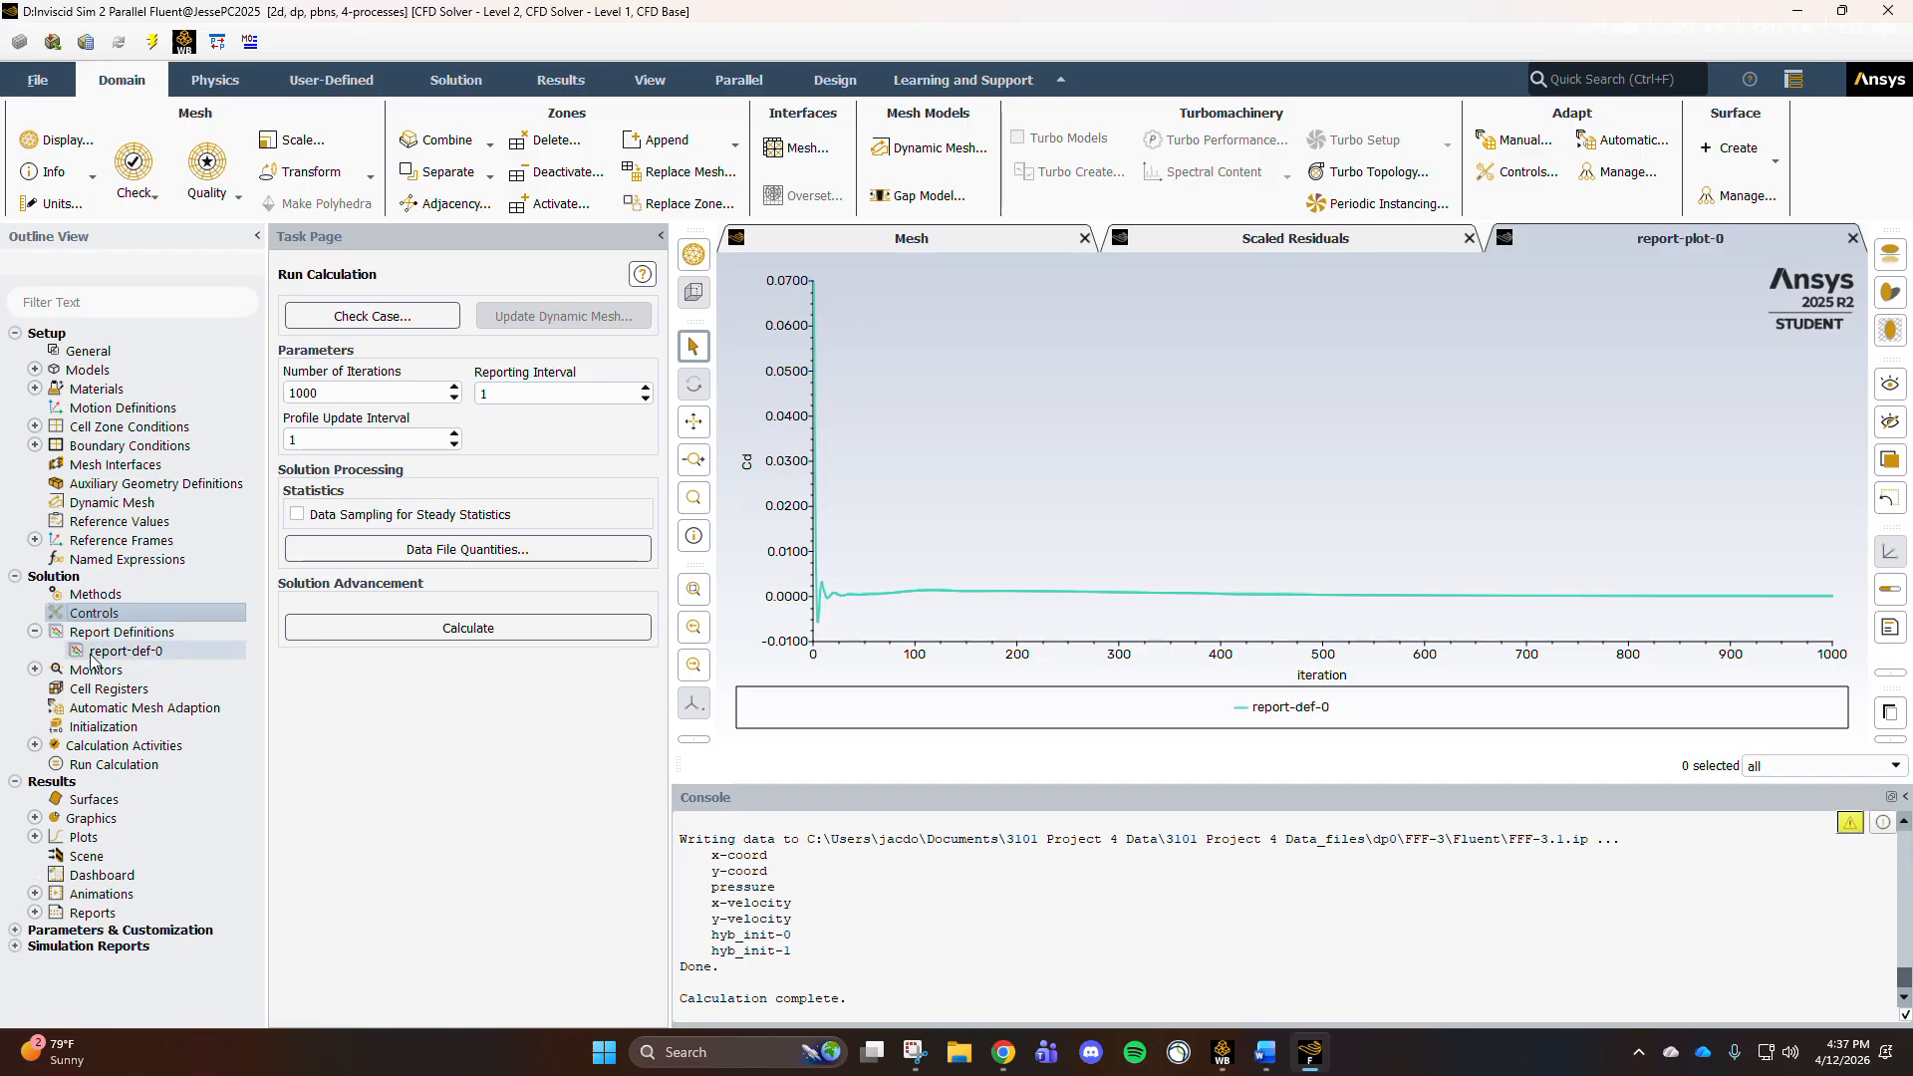
double_click(126, 650)
left_click(918, 883)
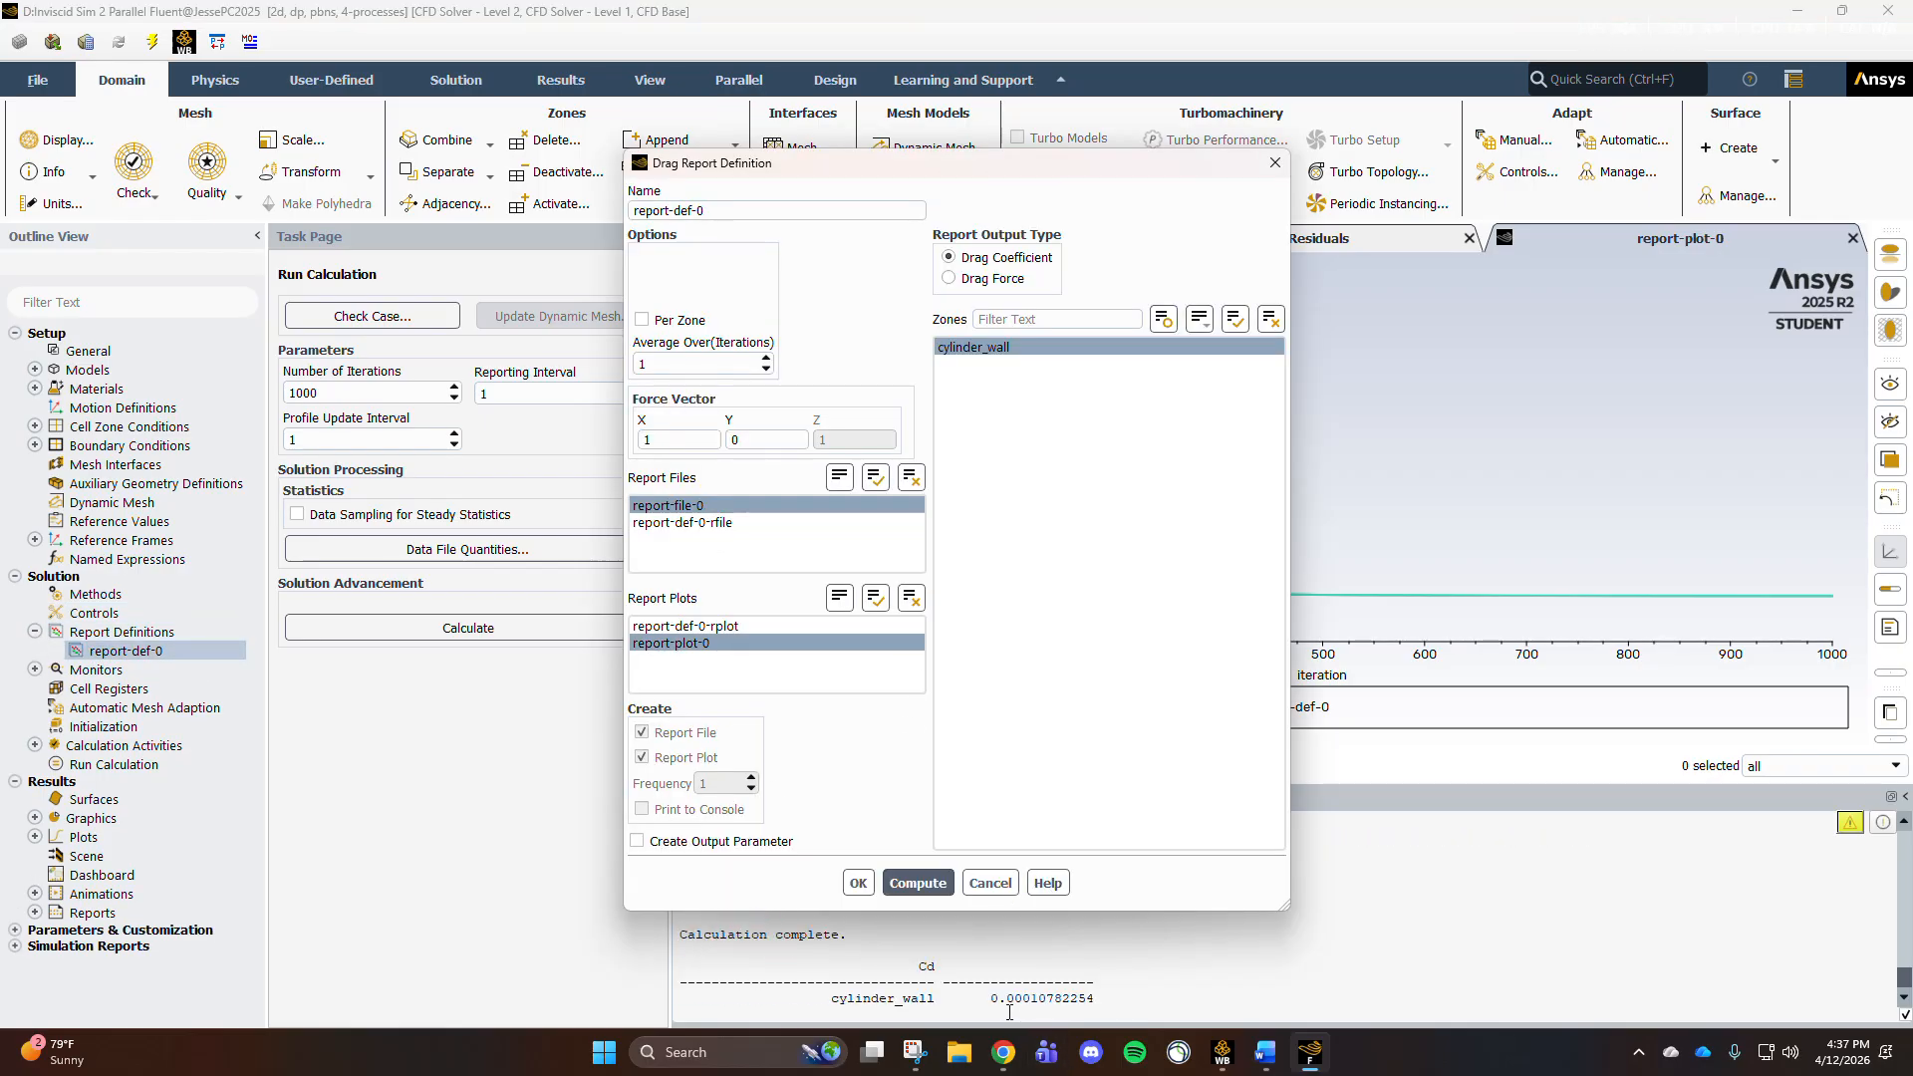
left_click_drag(993, 999, 1102, 1001)
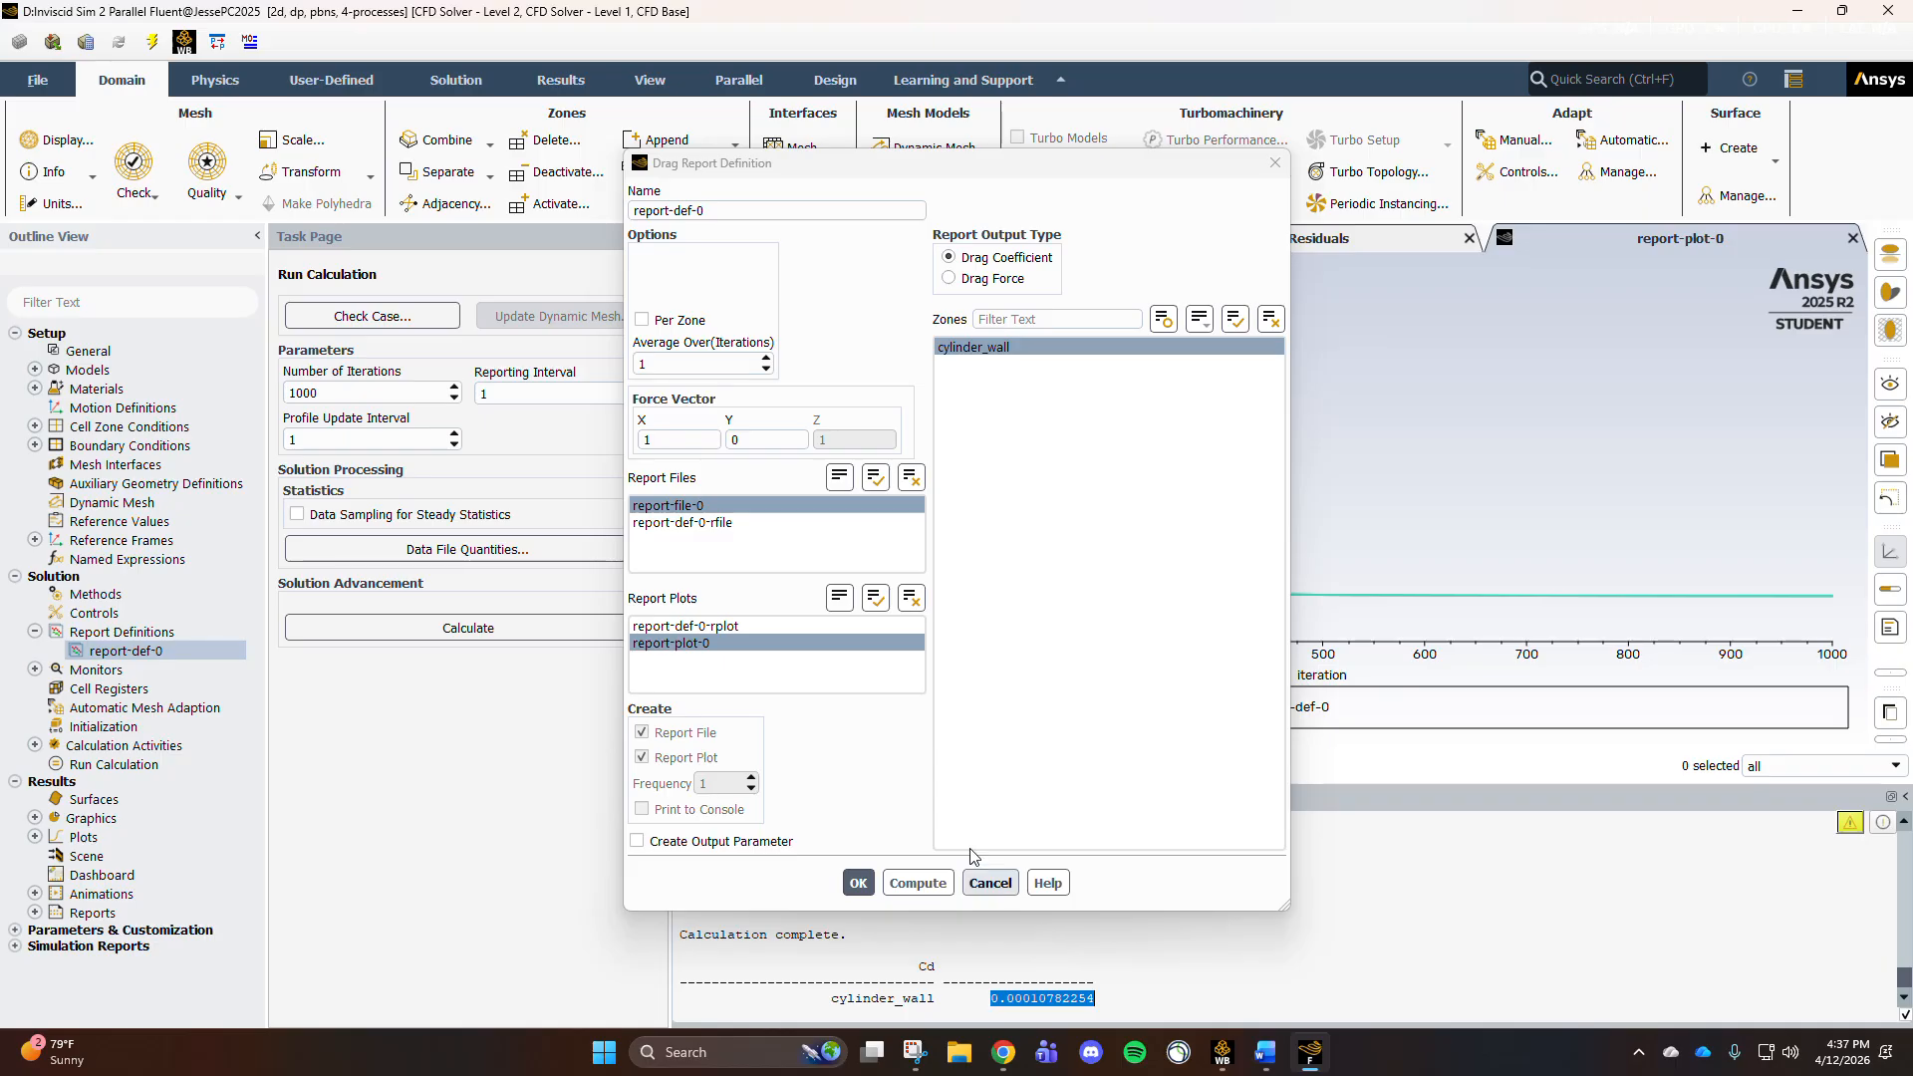
left_click(993, 881)
Step: Launch Excel and bring up the Chrome browser window
left_click(785, 1053)
type("ex")
key("Return")
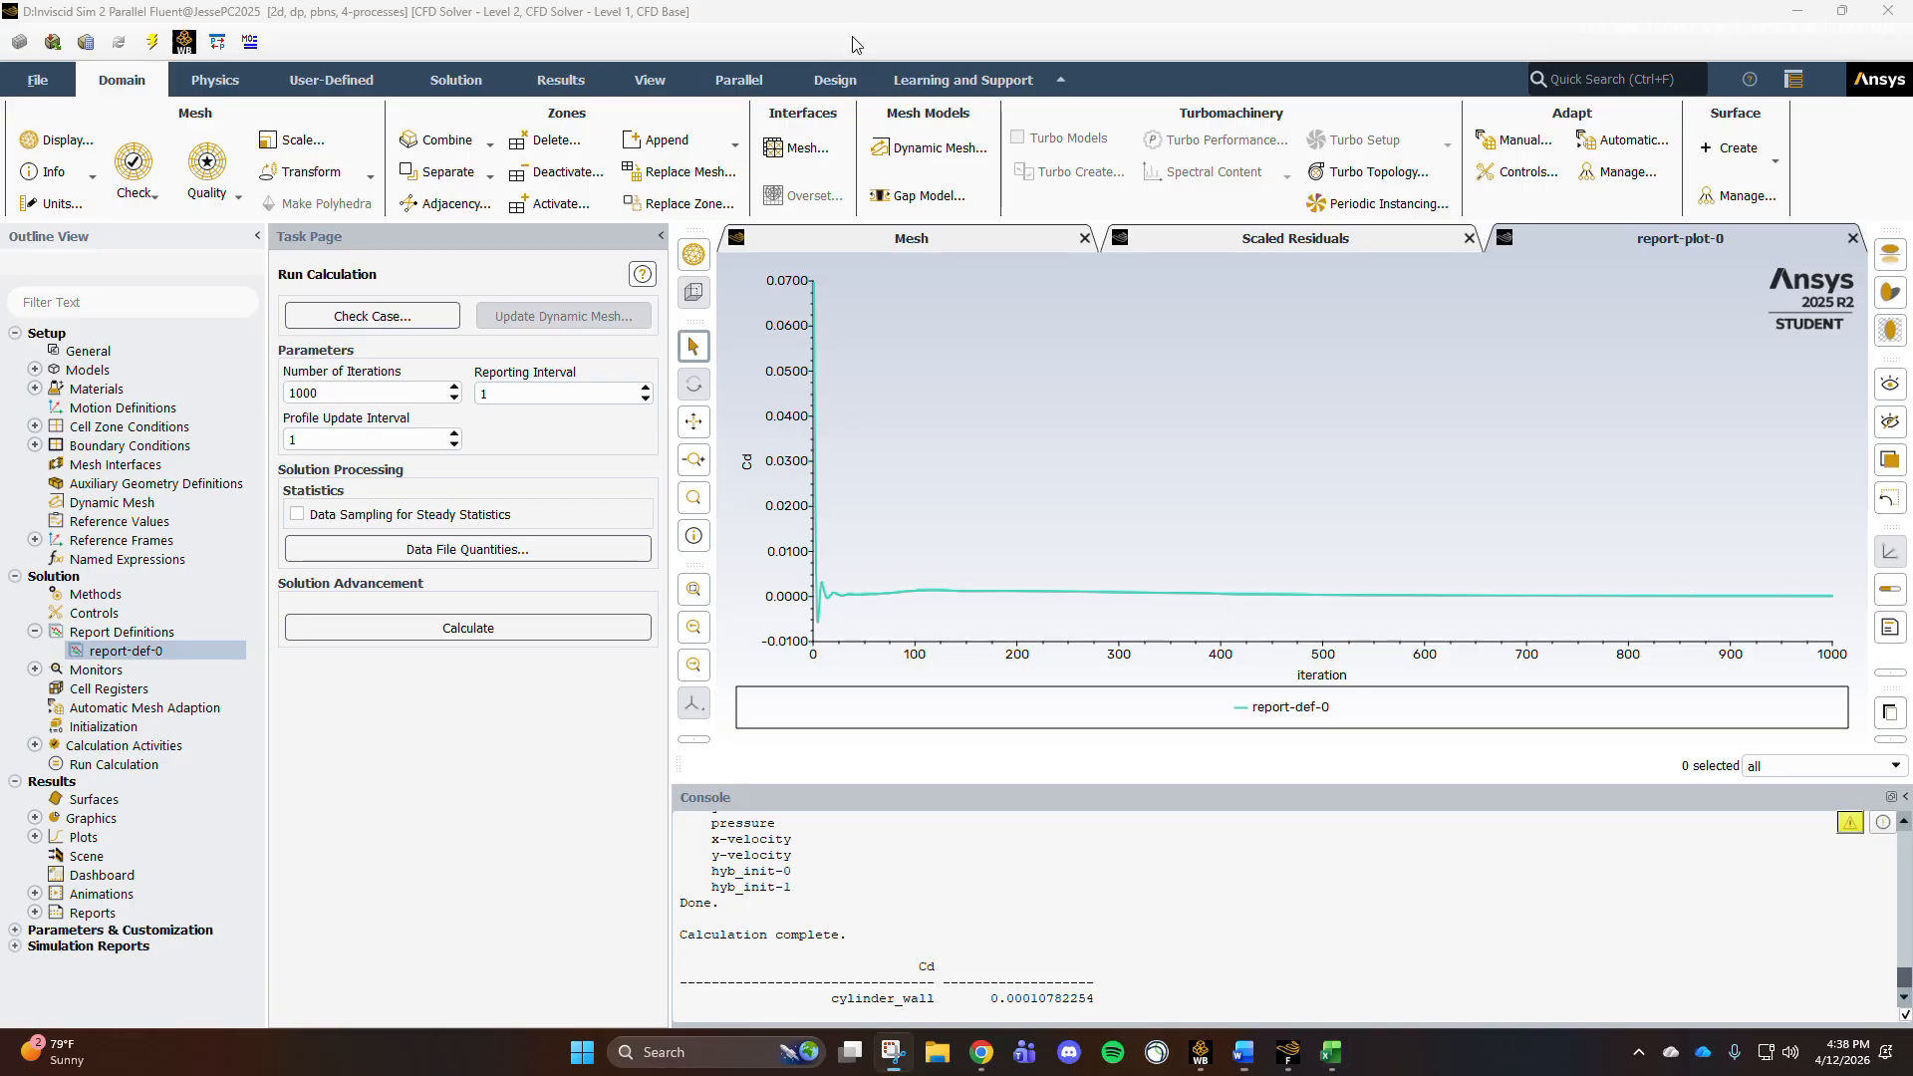
left_click(977, 1044)
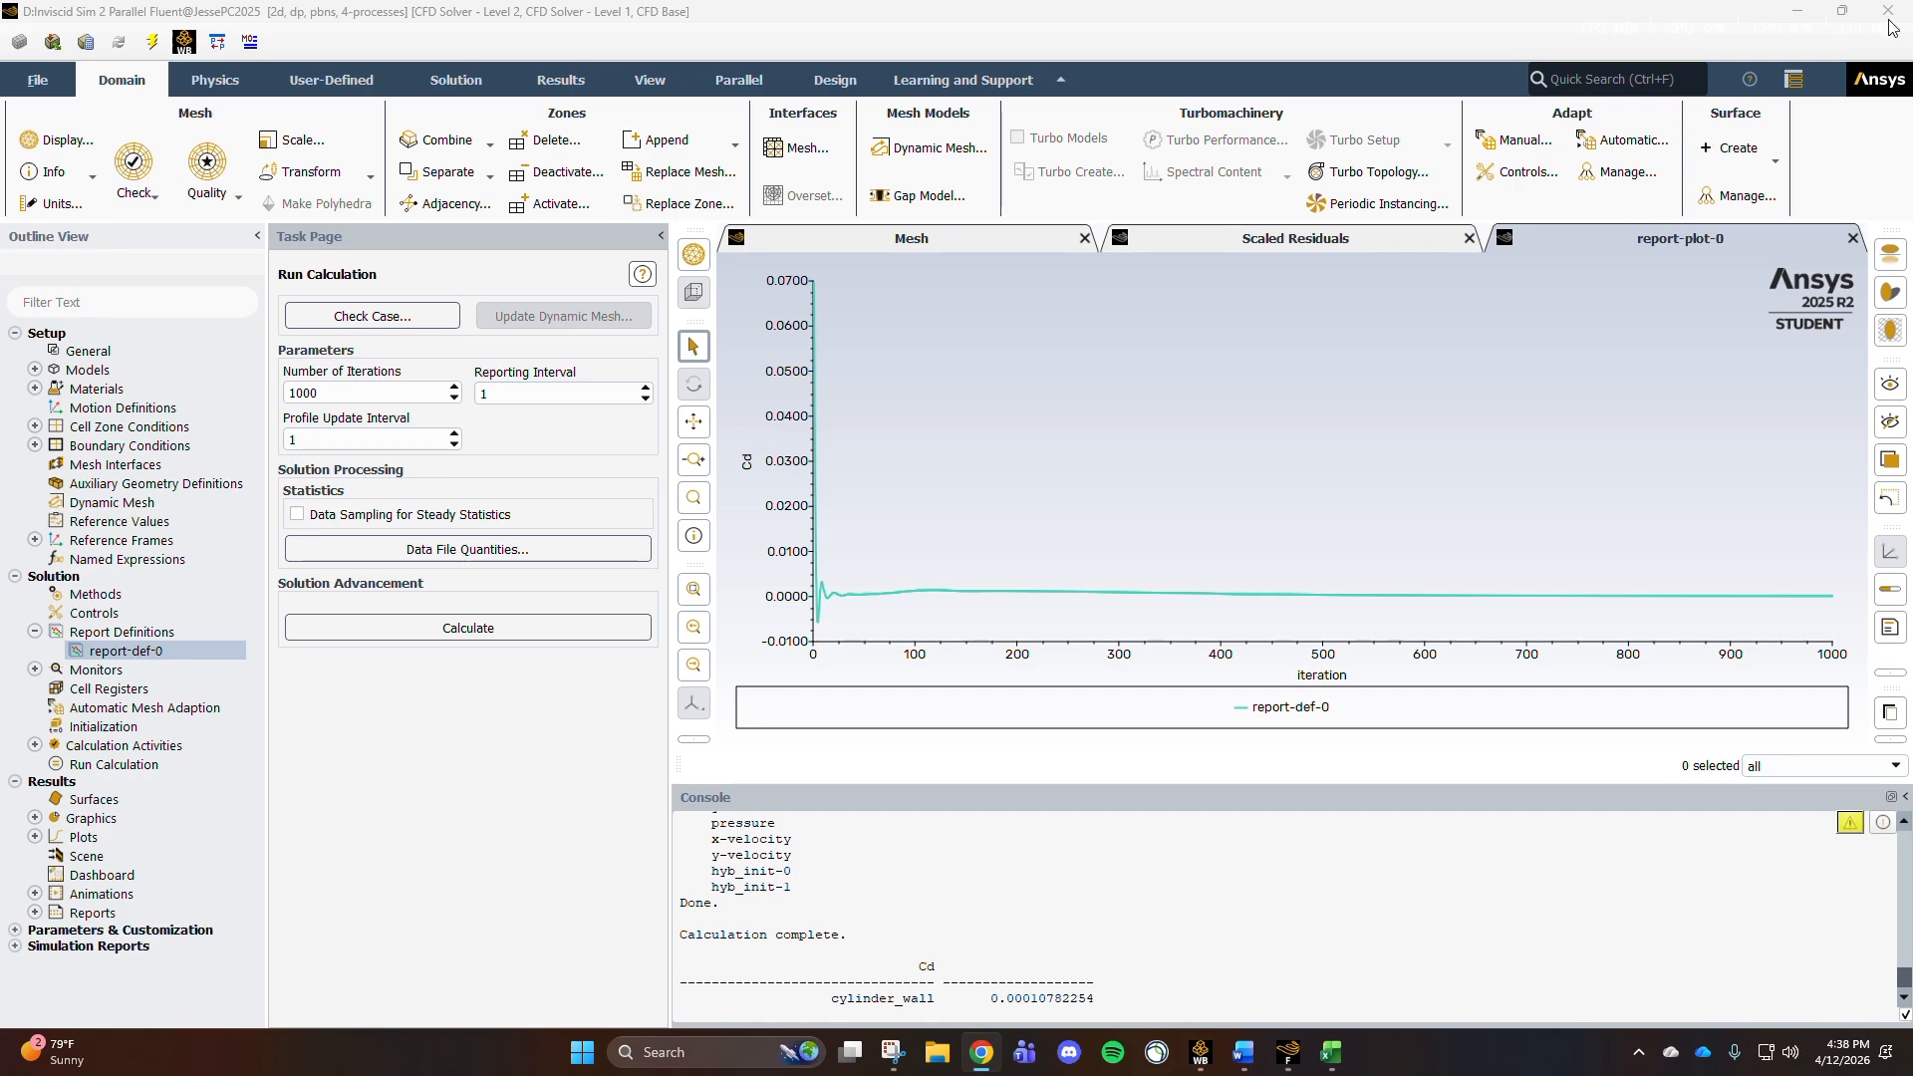
Step: Create and display an XY plot named cp-distribution showing the Pressure Coefficient along the X direction on cylinder_wall
left_click(34, 837)
left_click(96, 876)
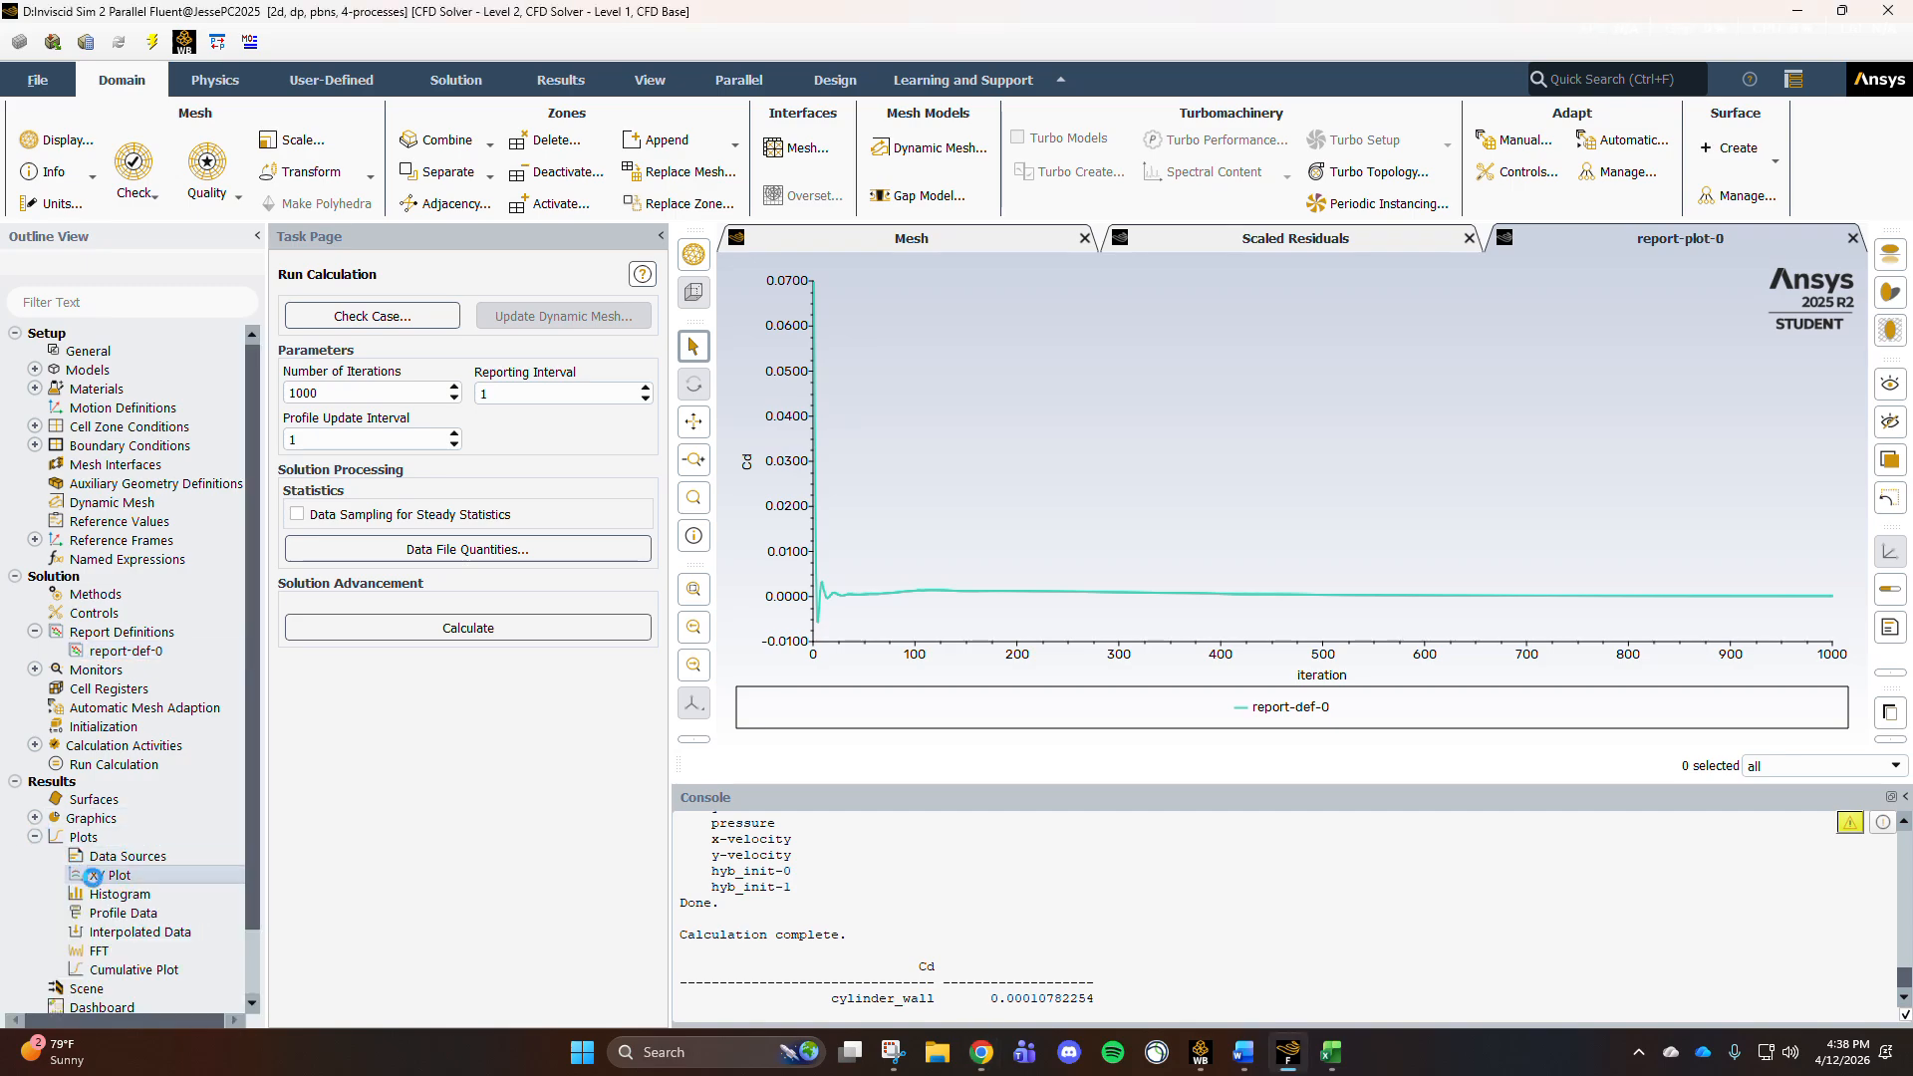
double_click(93, 875)
type("cp-distributi")
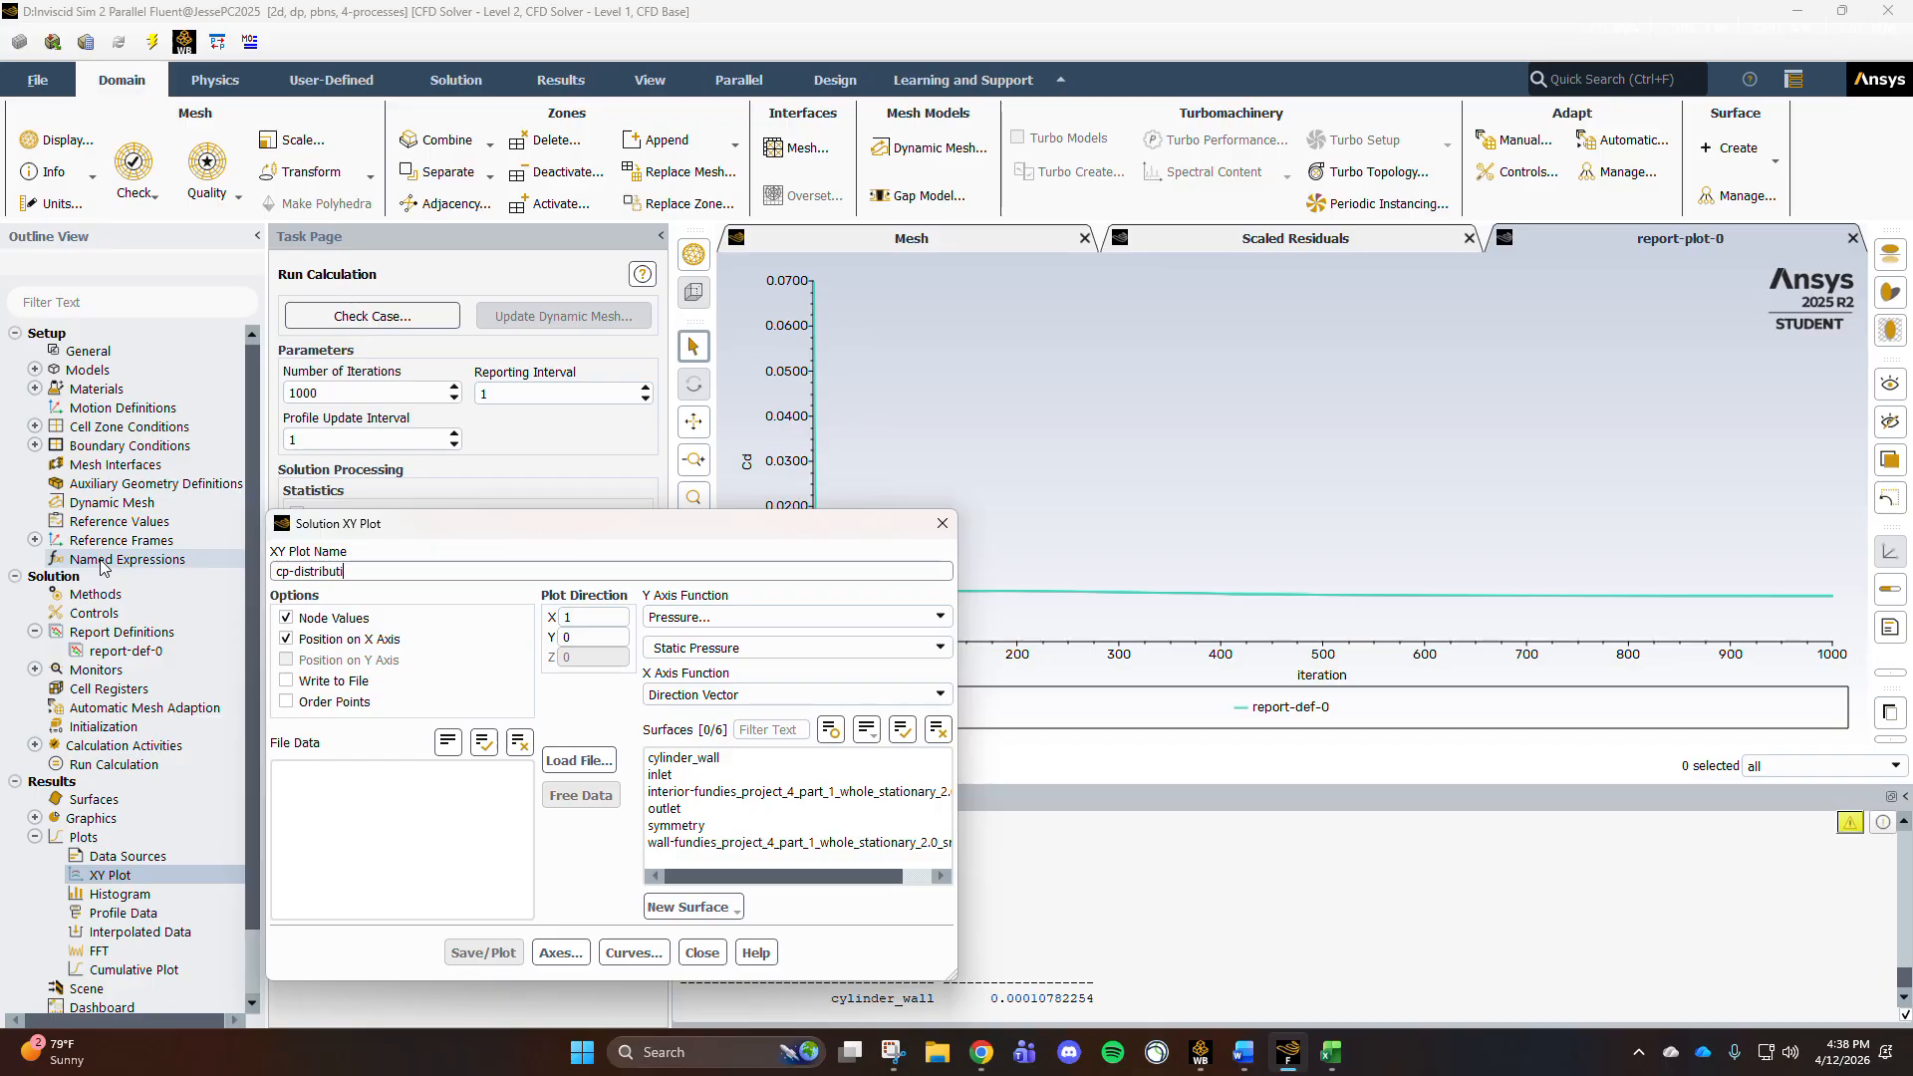
left_click(683, 757)
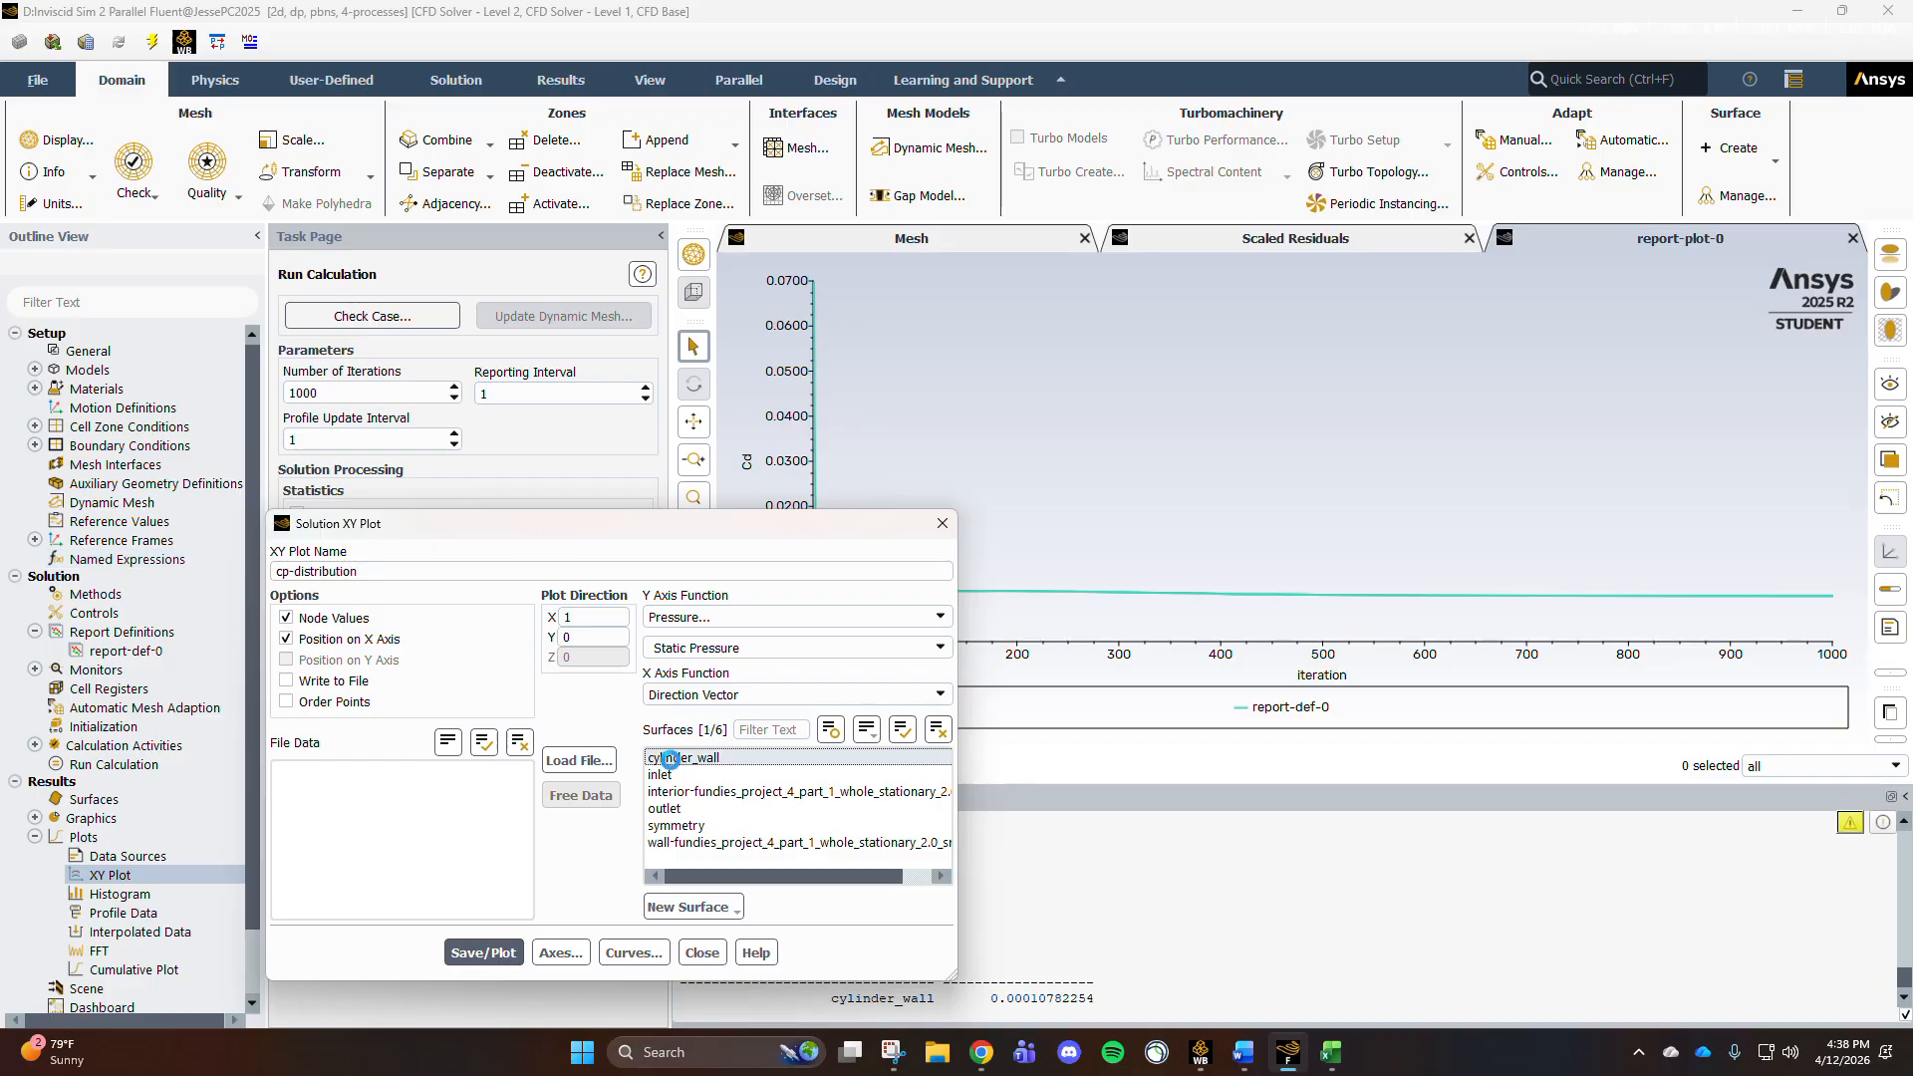
left_click(896, 648)
left_click(936, 648)
left_click(737, 682)
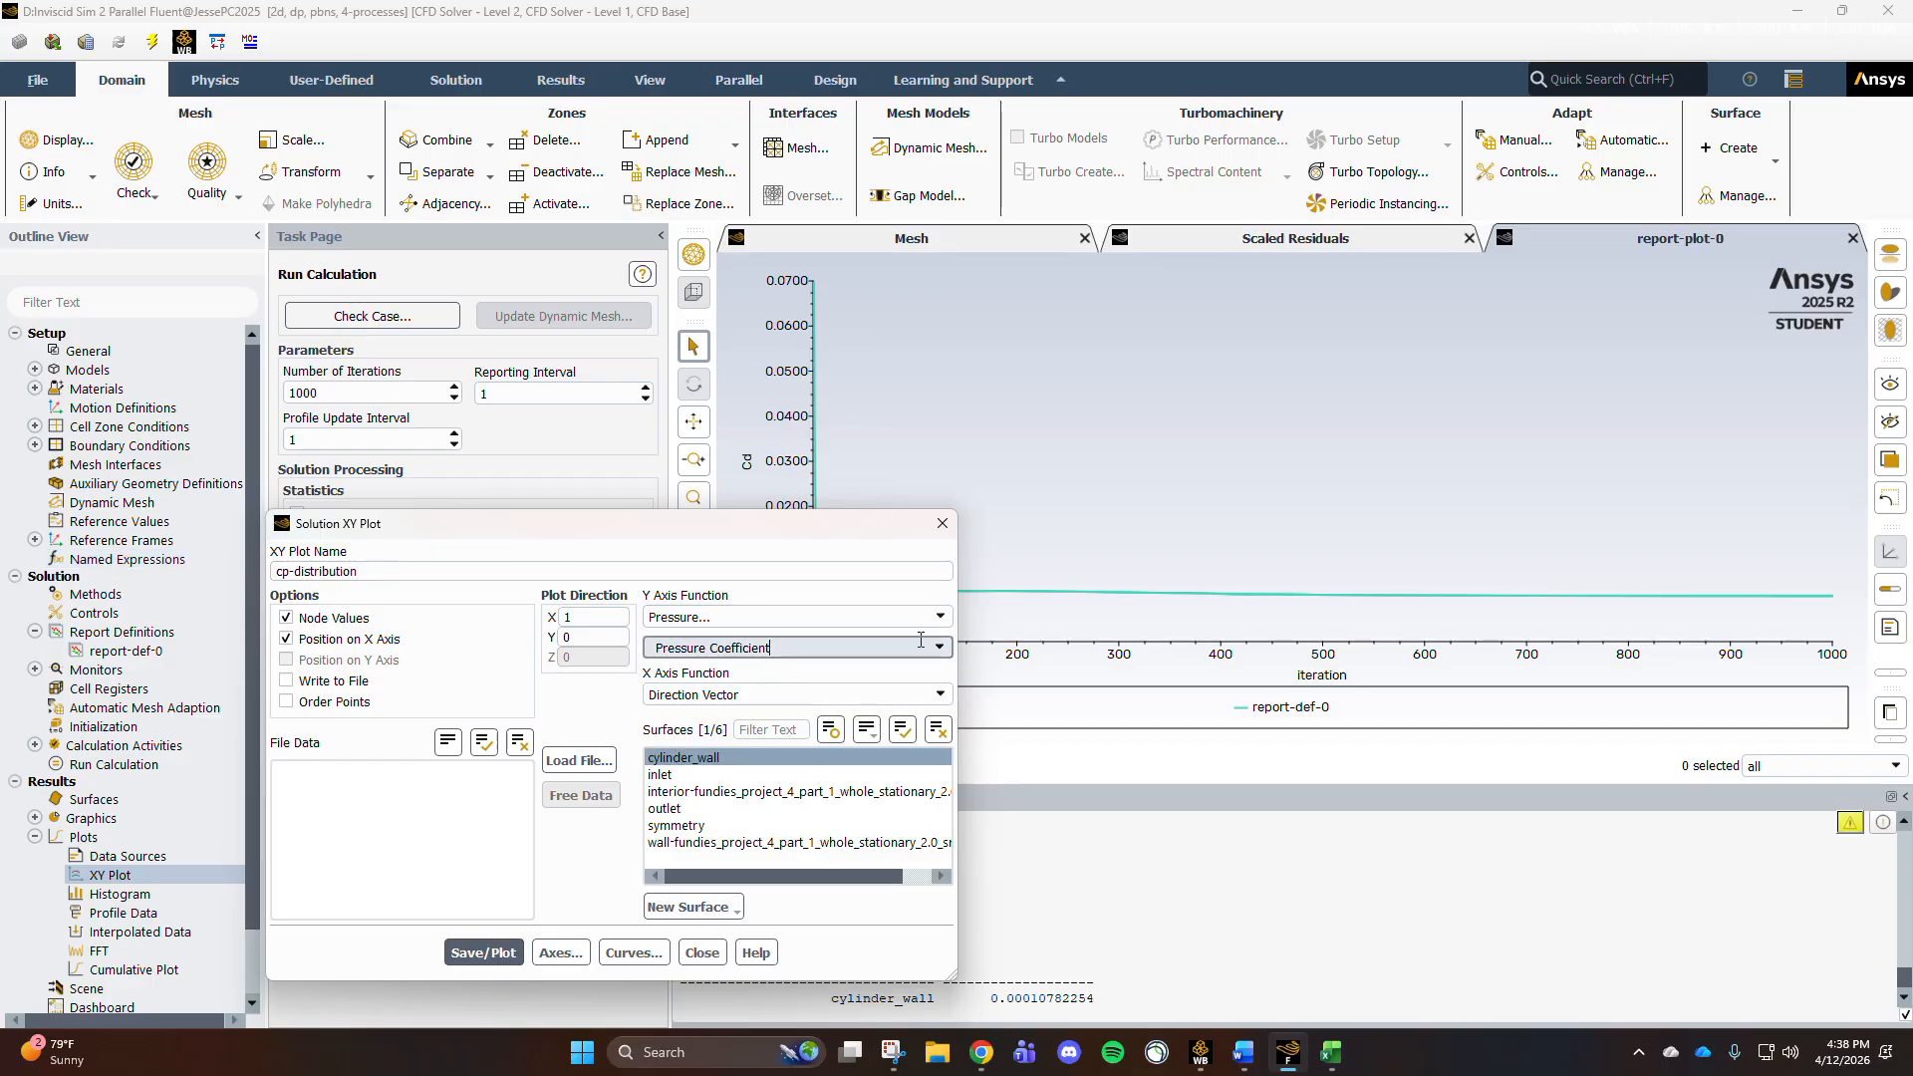
left_click(504, 957)
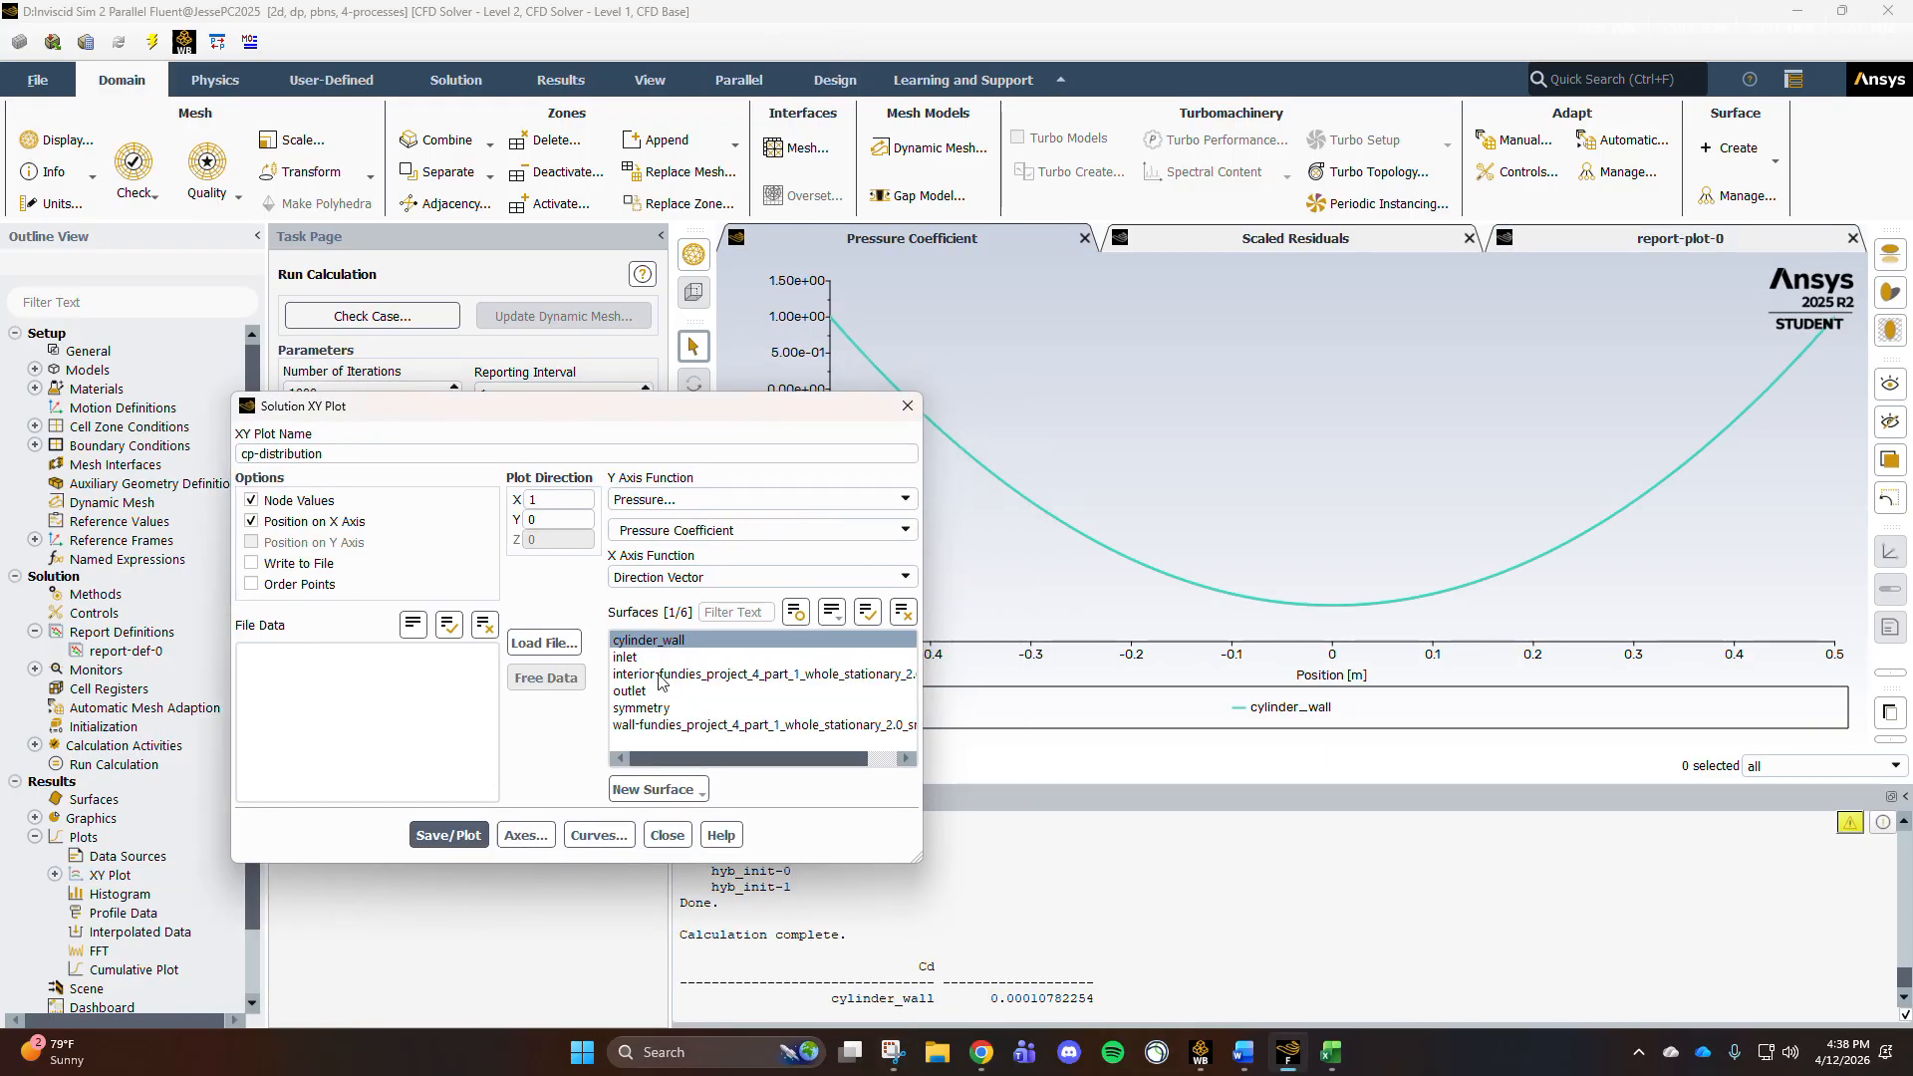
left_click_drag(653, 420, 402, 382)
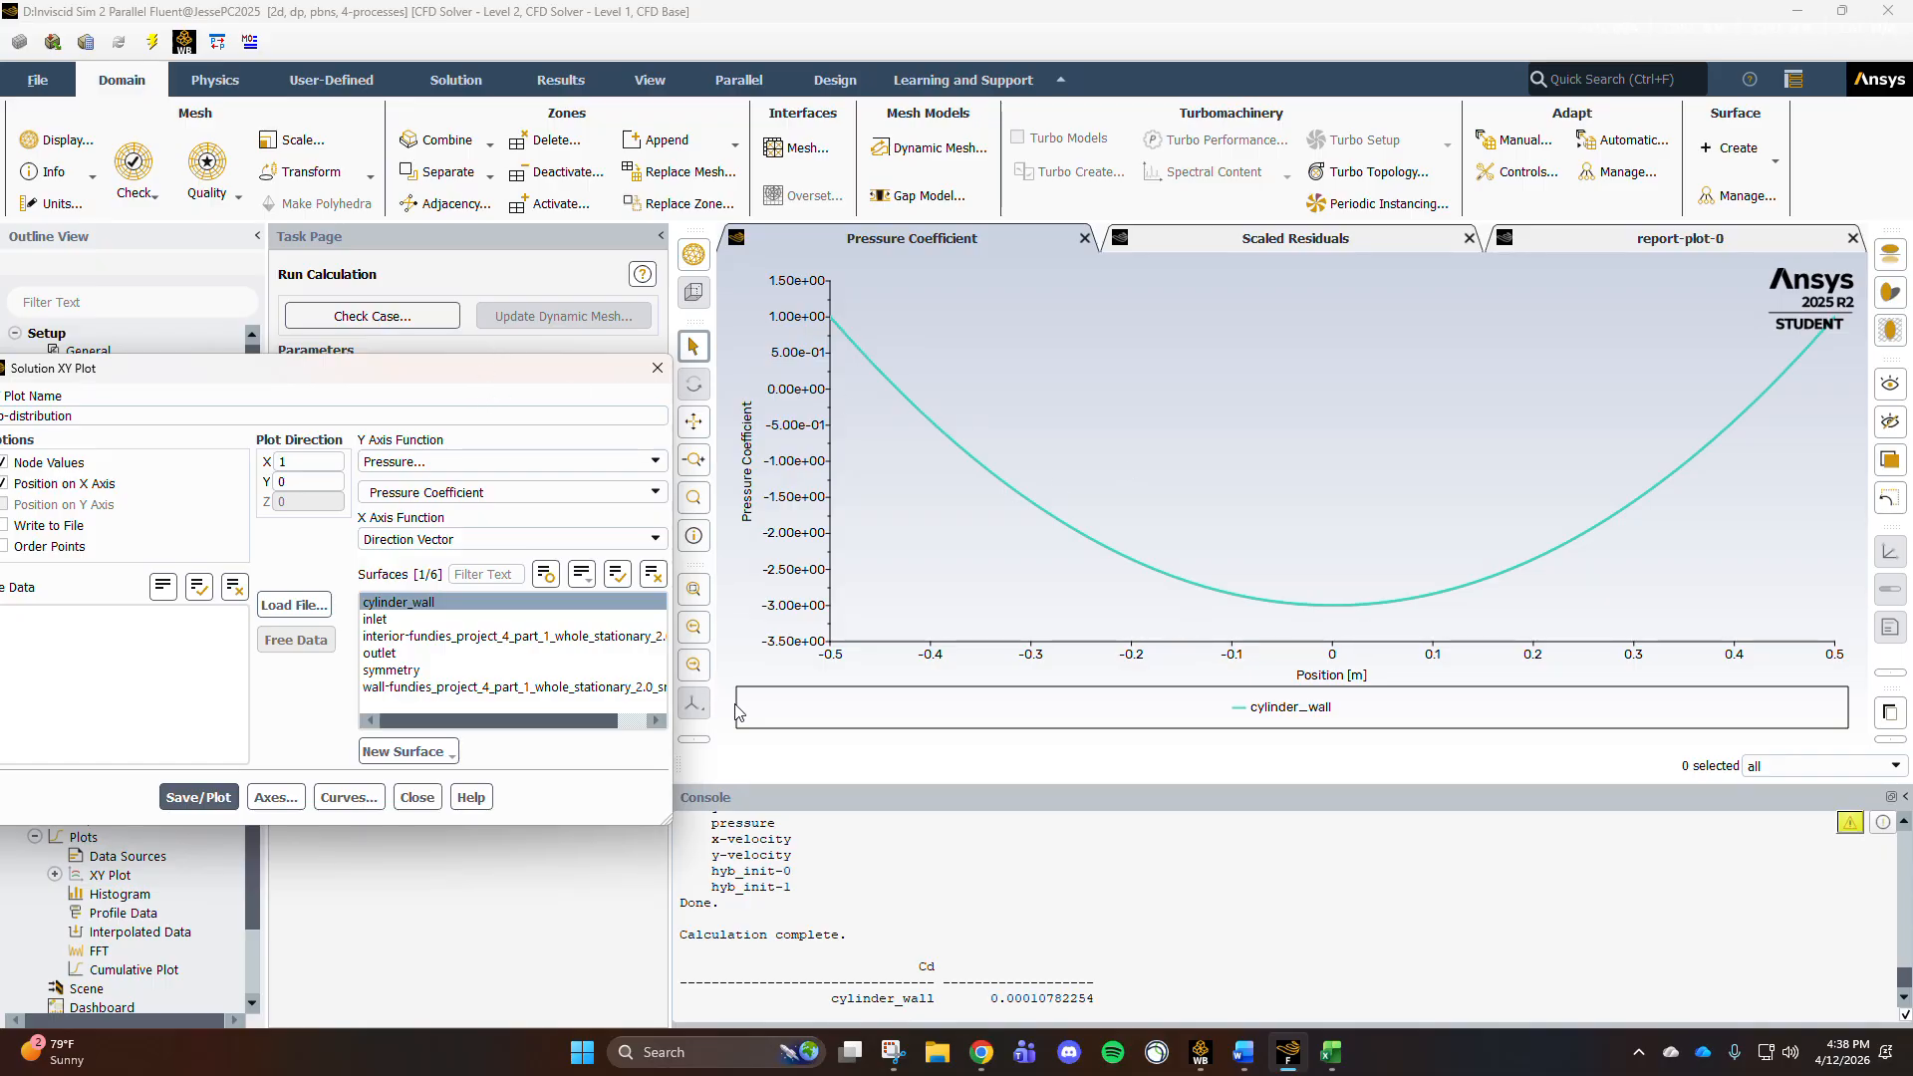
left_click_drag(474, 386, 831, 412)
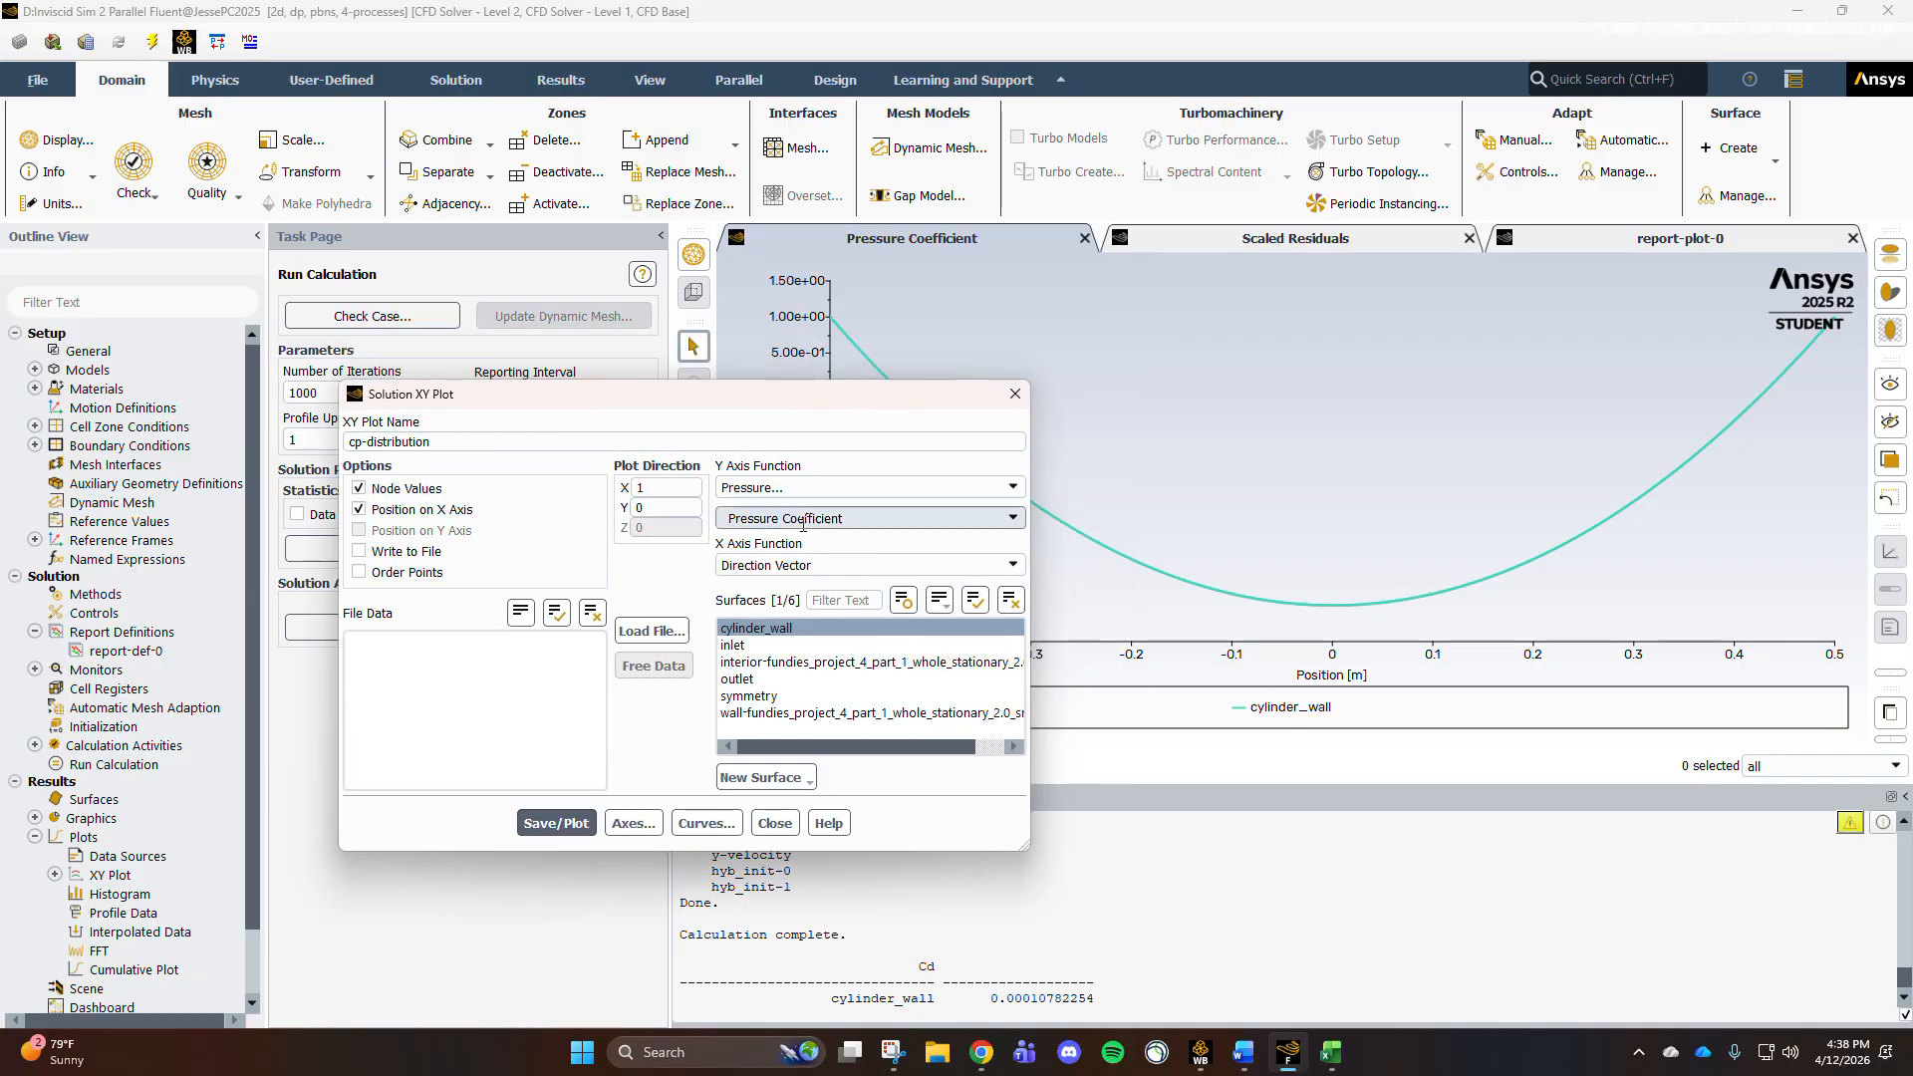
Step: Create and display an XY plot of Velocity Magnitude along the X direction on cylinder_wall
left_click(774, 823)
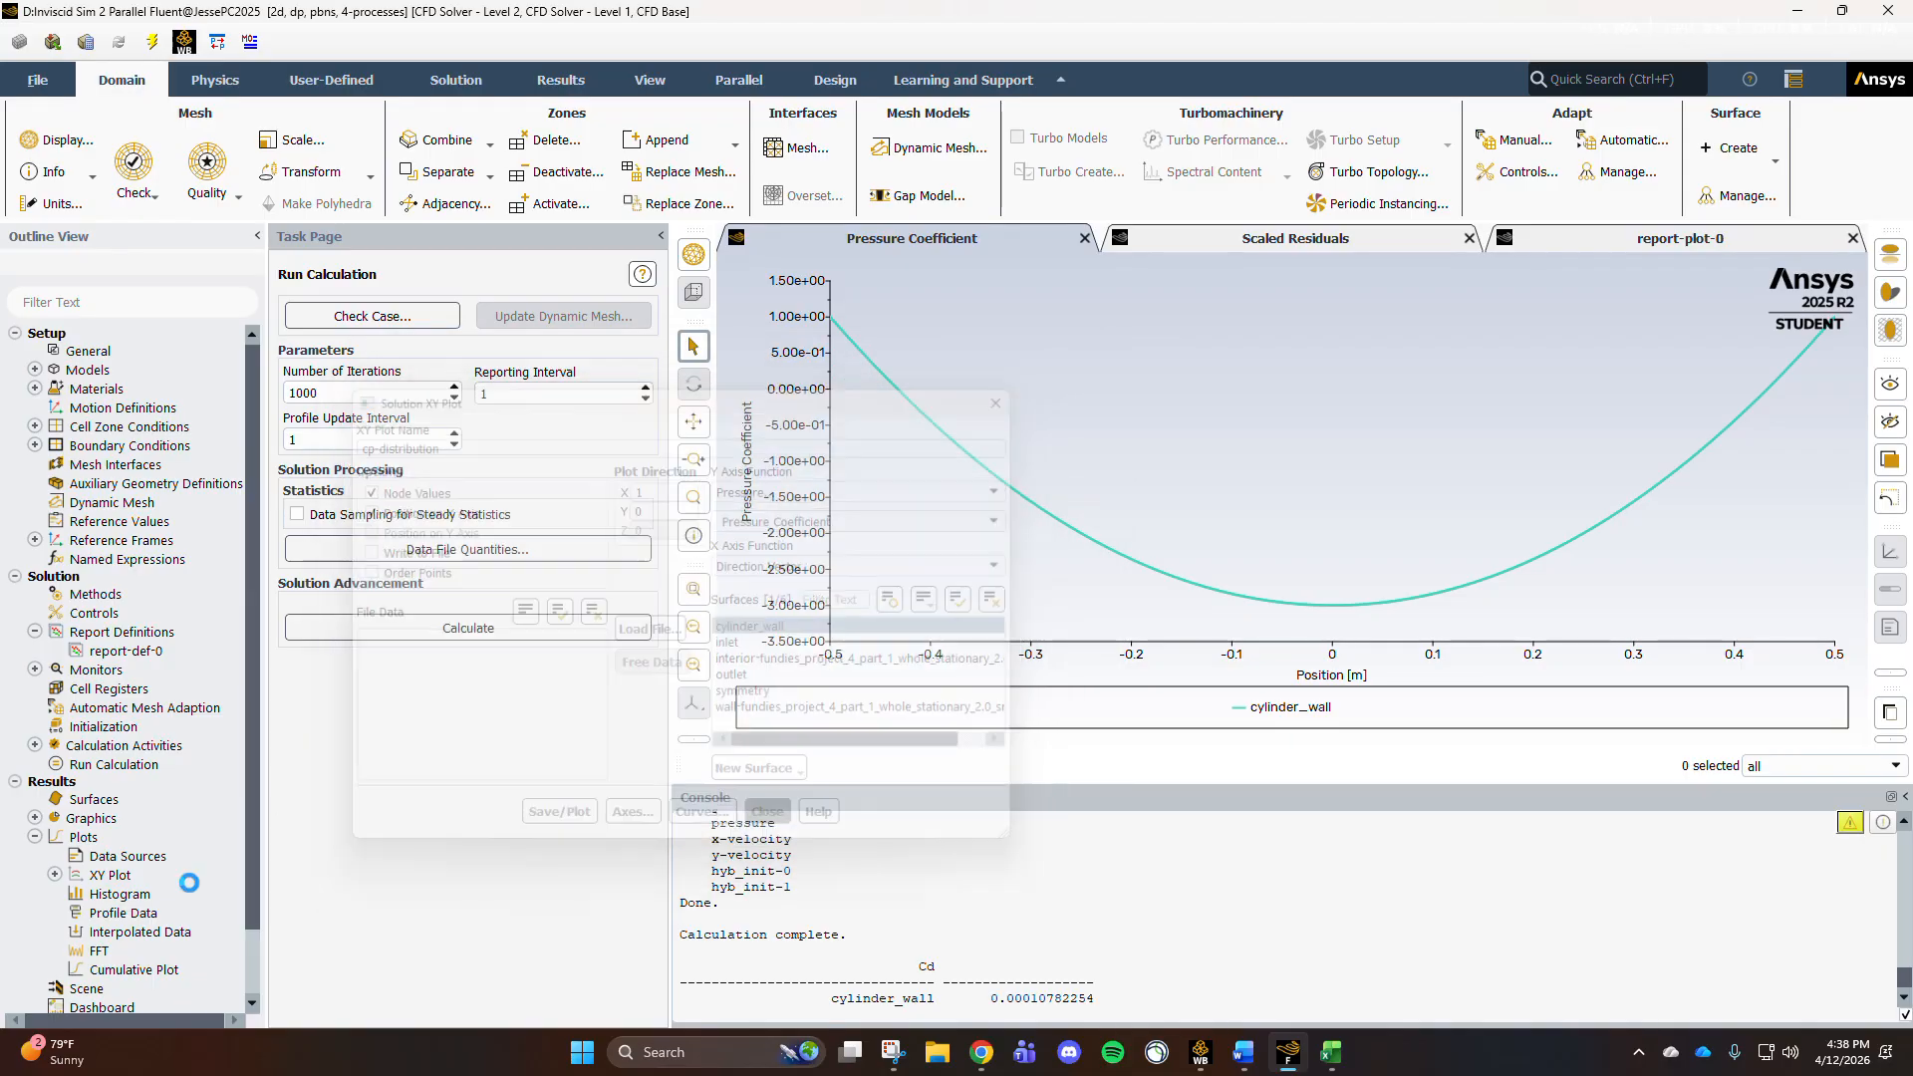
double_click(119, 875)
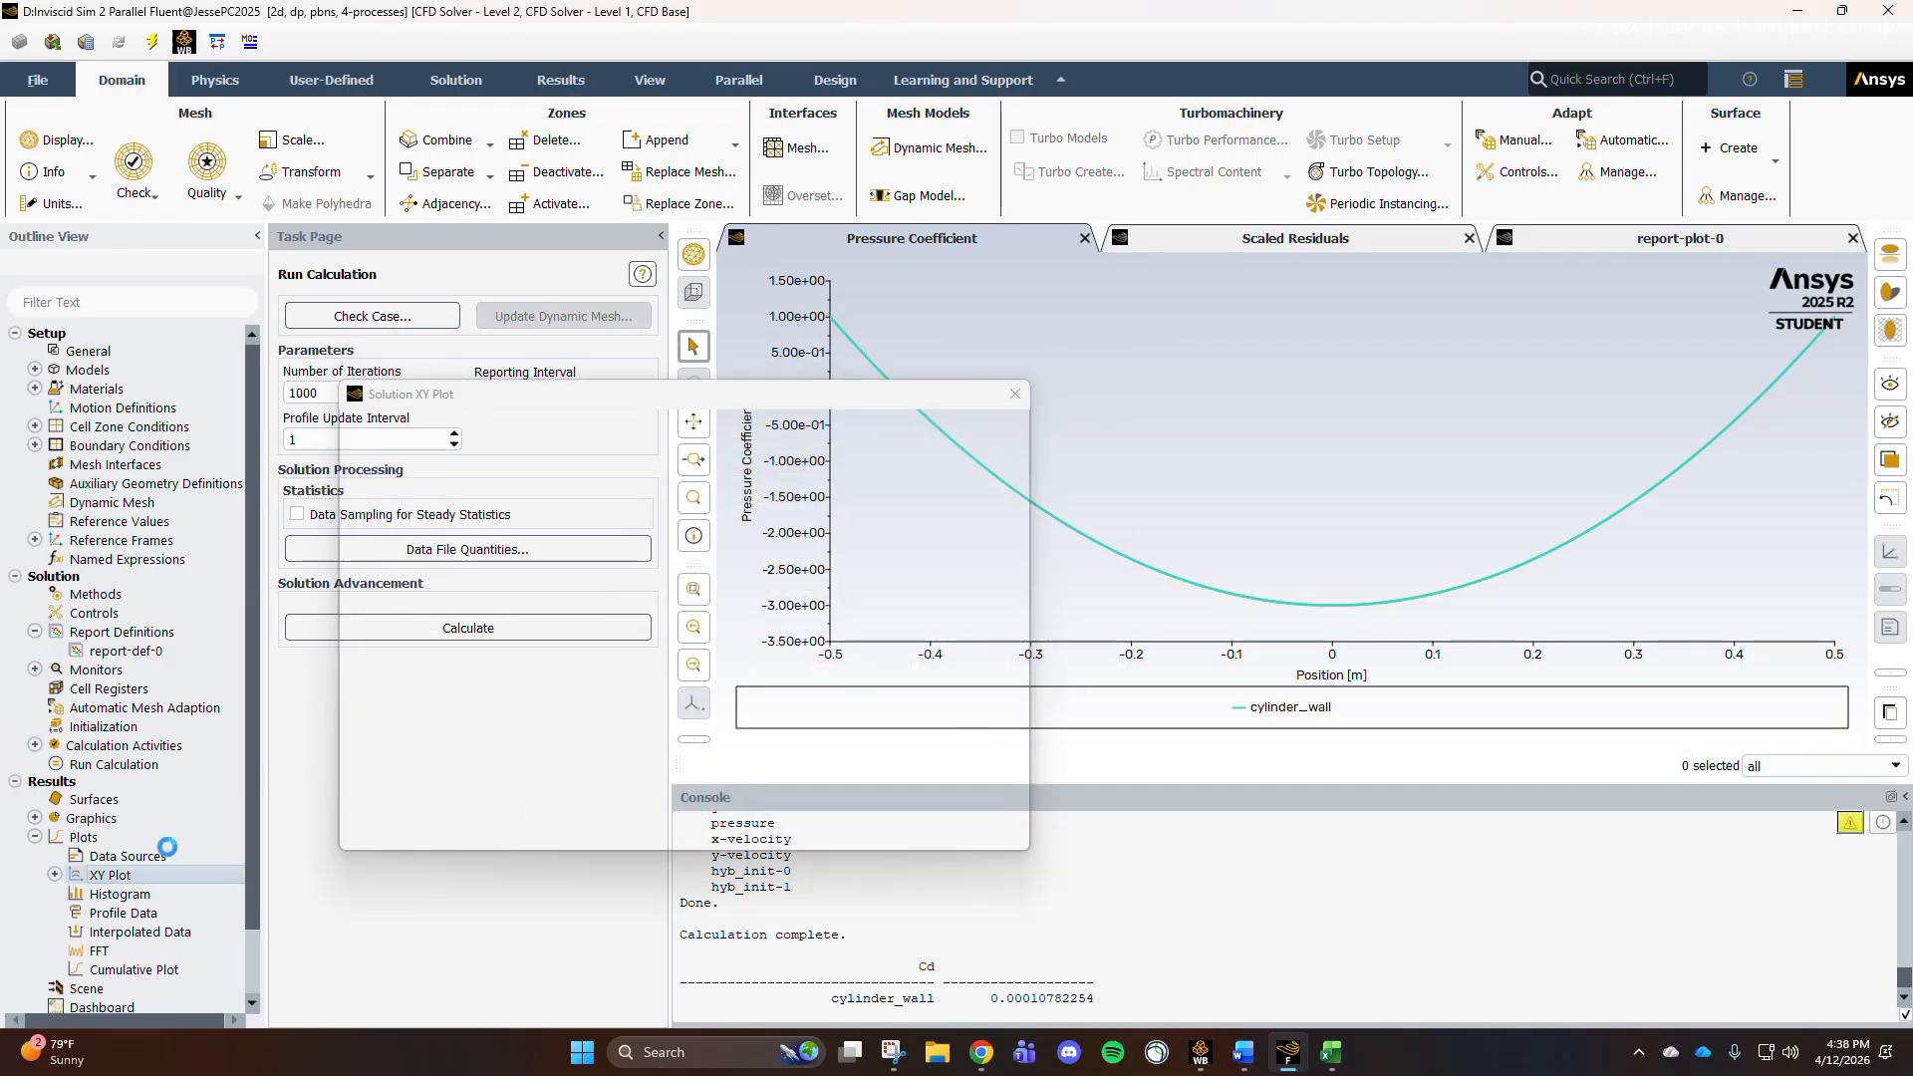
left_click(1010, 488)
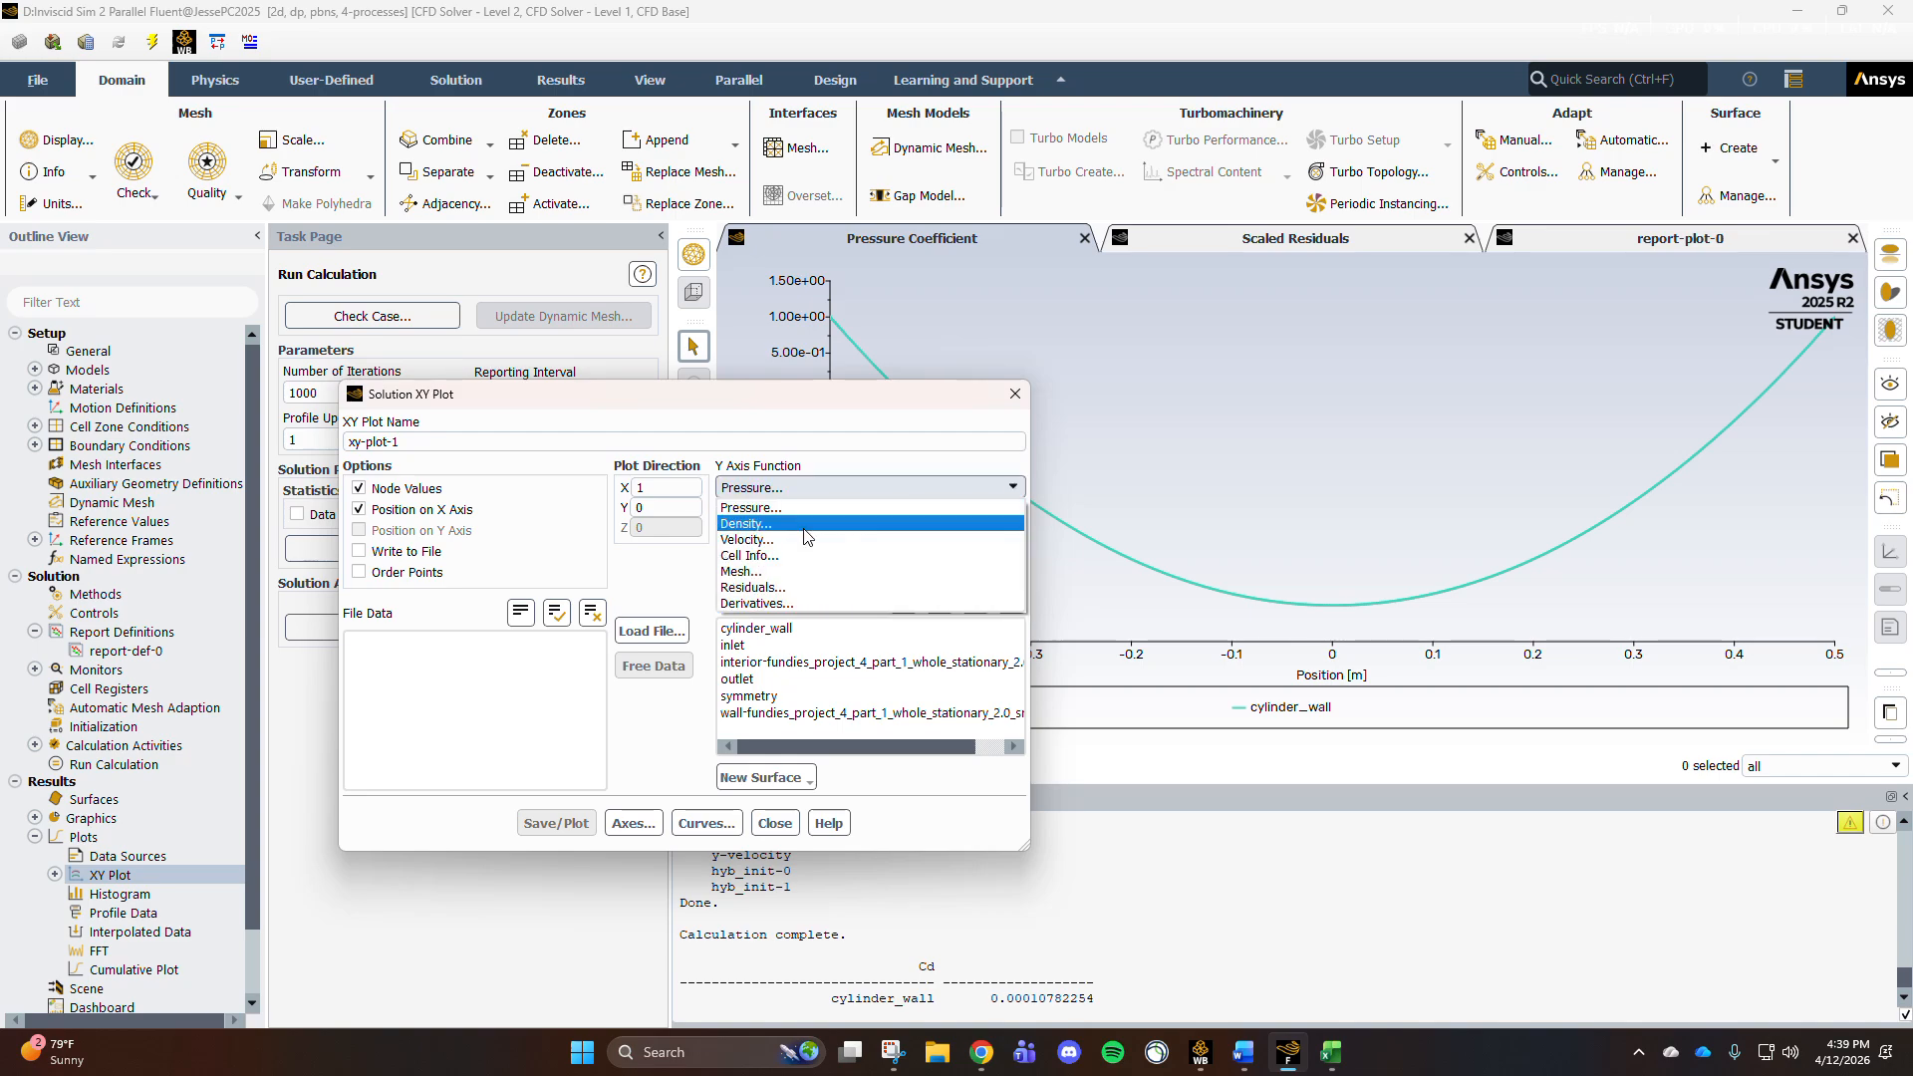
left_click(806, 539)
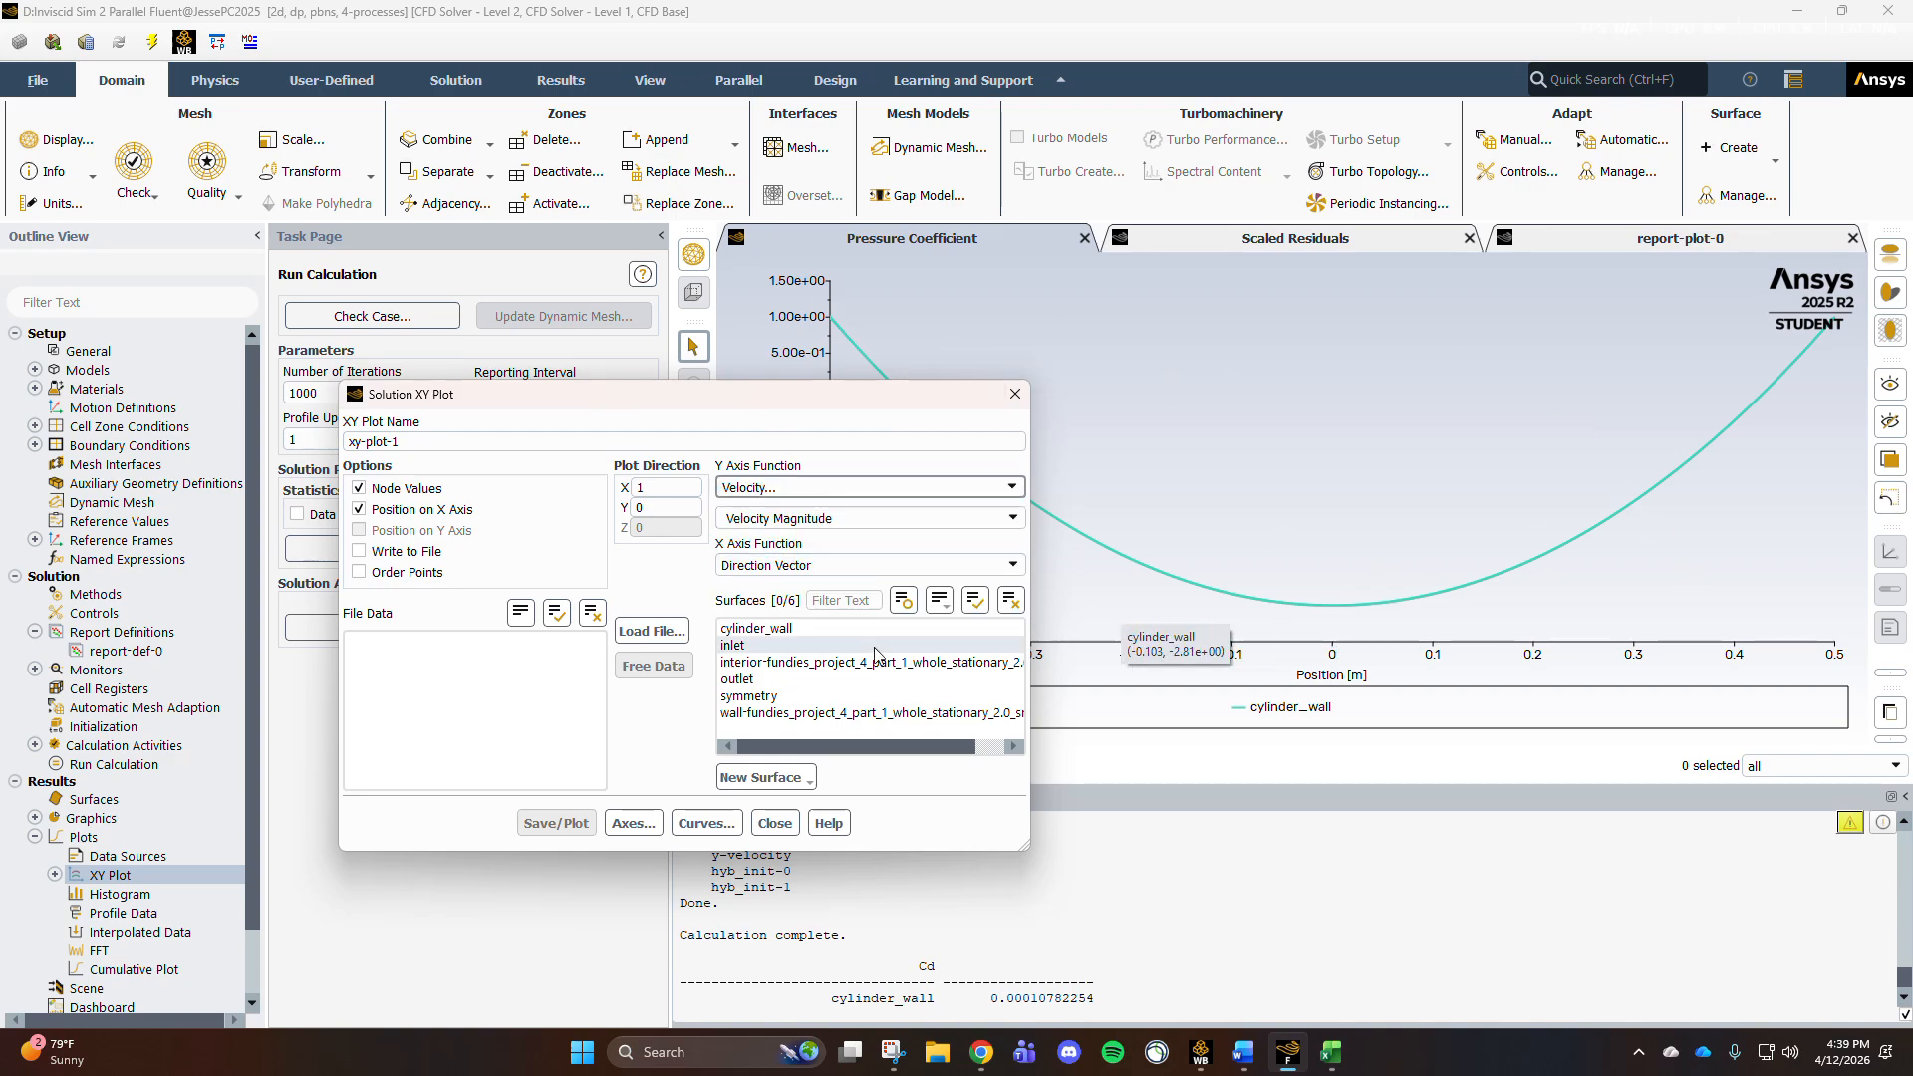
left_click(757, 628)
left_click(555, 823)
left_click_drag(677, 393, 226, 404)
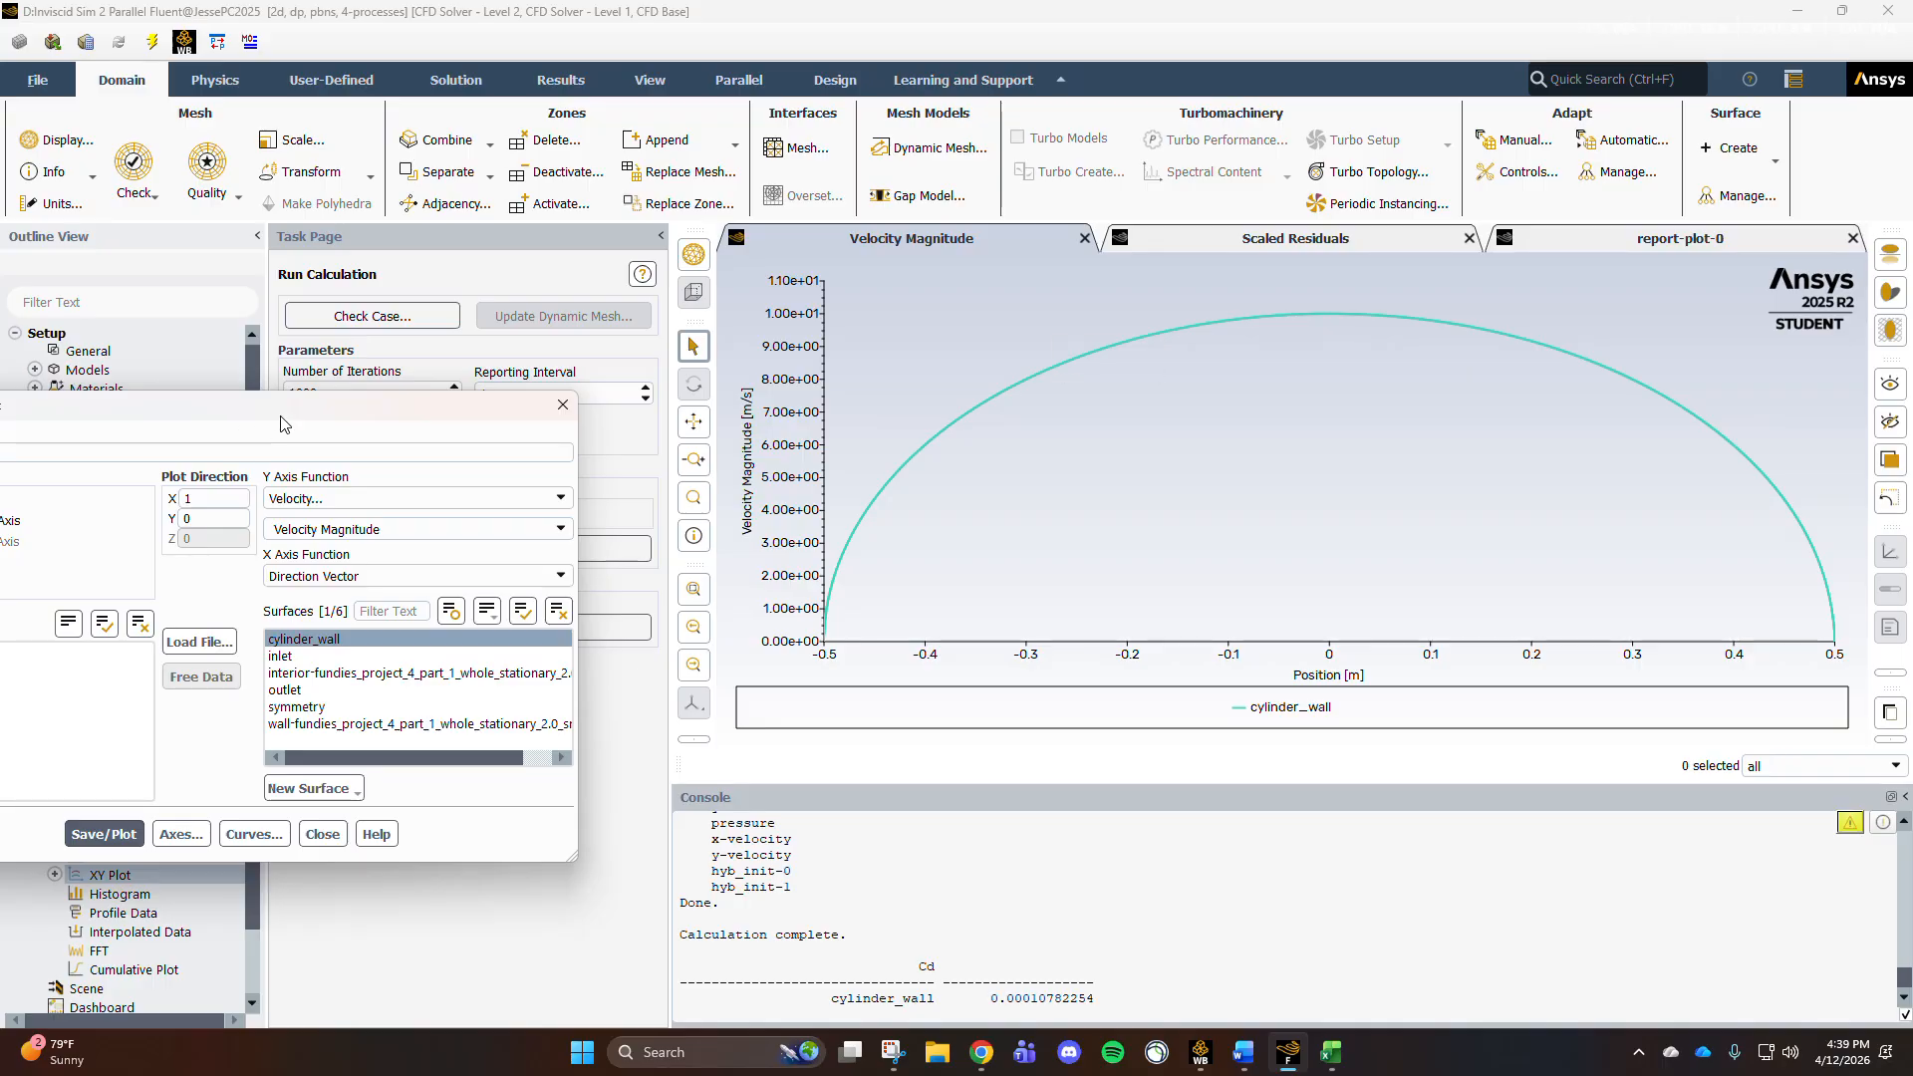
left_click_drag(282, 414, 511, 368)
left_click(551, 787)
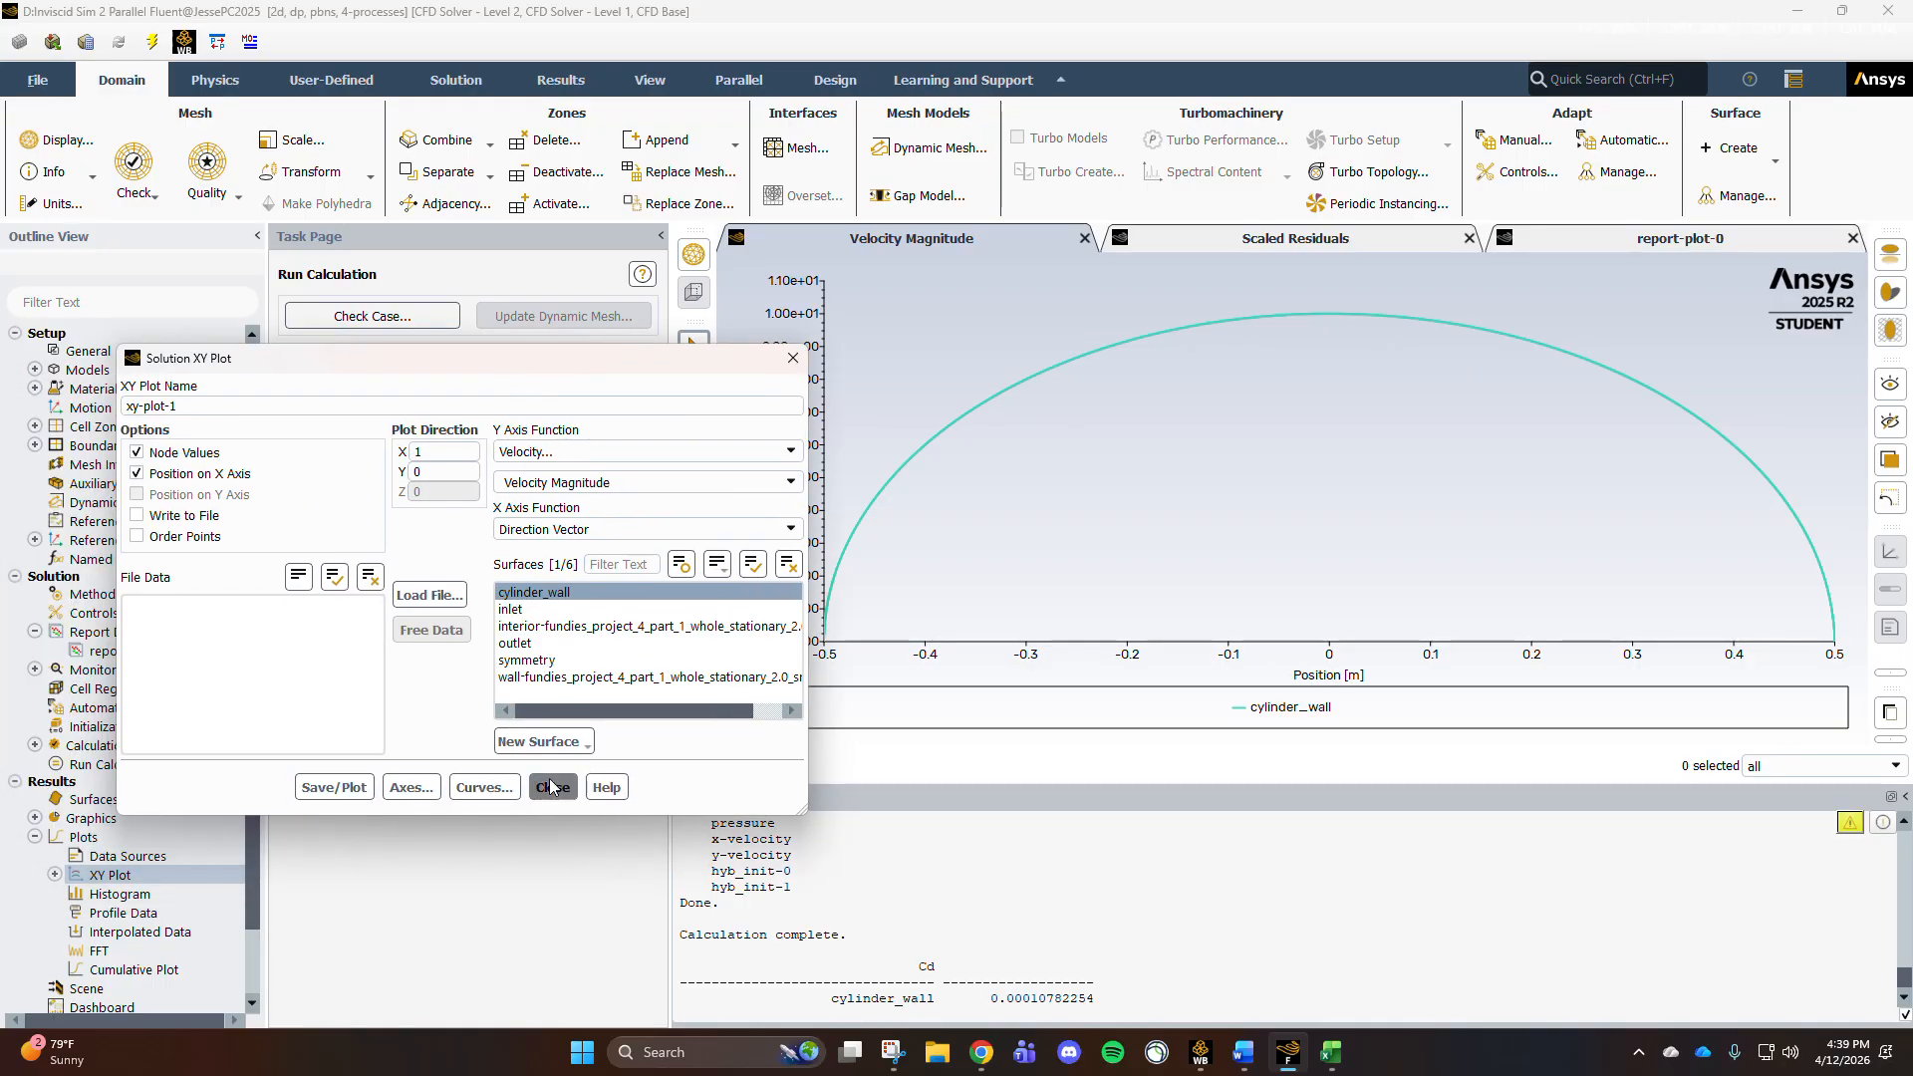
left_click(35, 837)
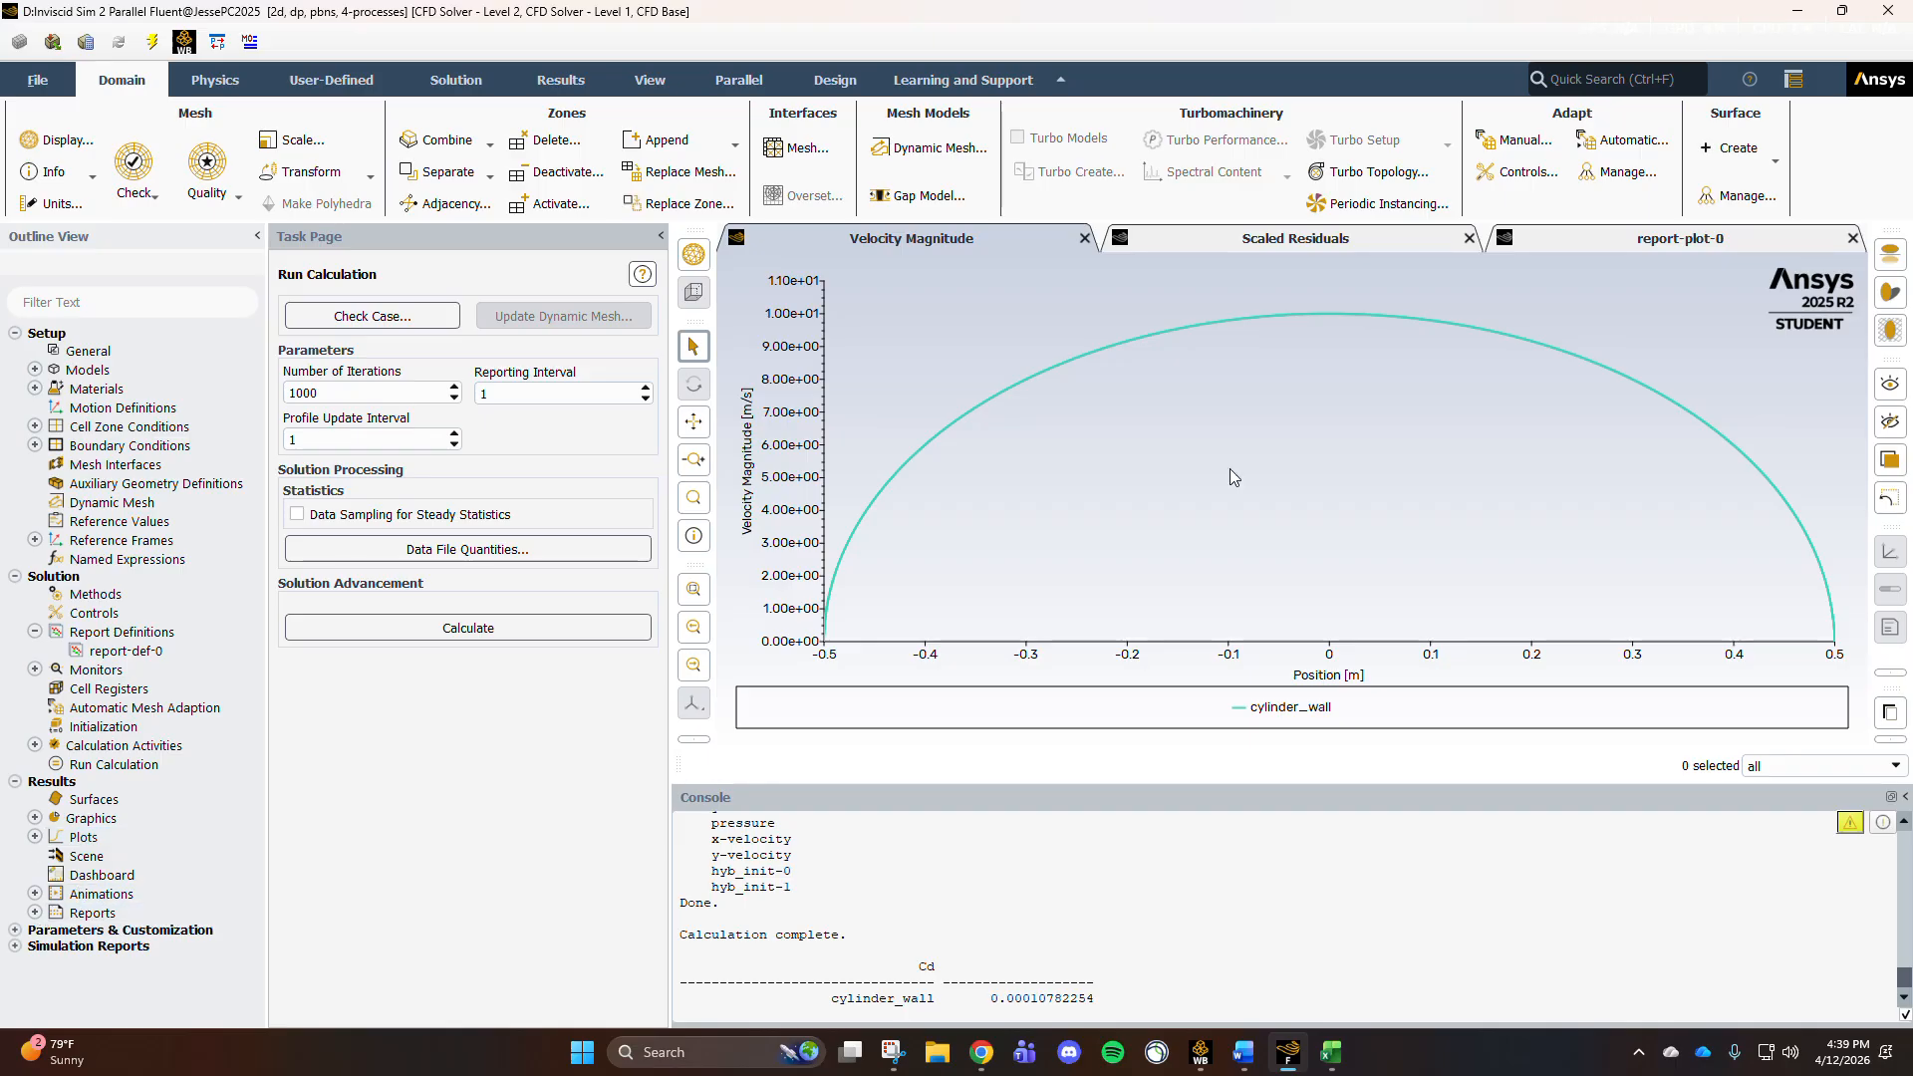
Step: Quit Fluent and open the Inviscid Sim 2 results in CFD-Post
left_click(1896, 10)
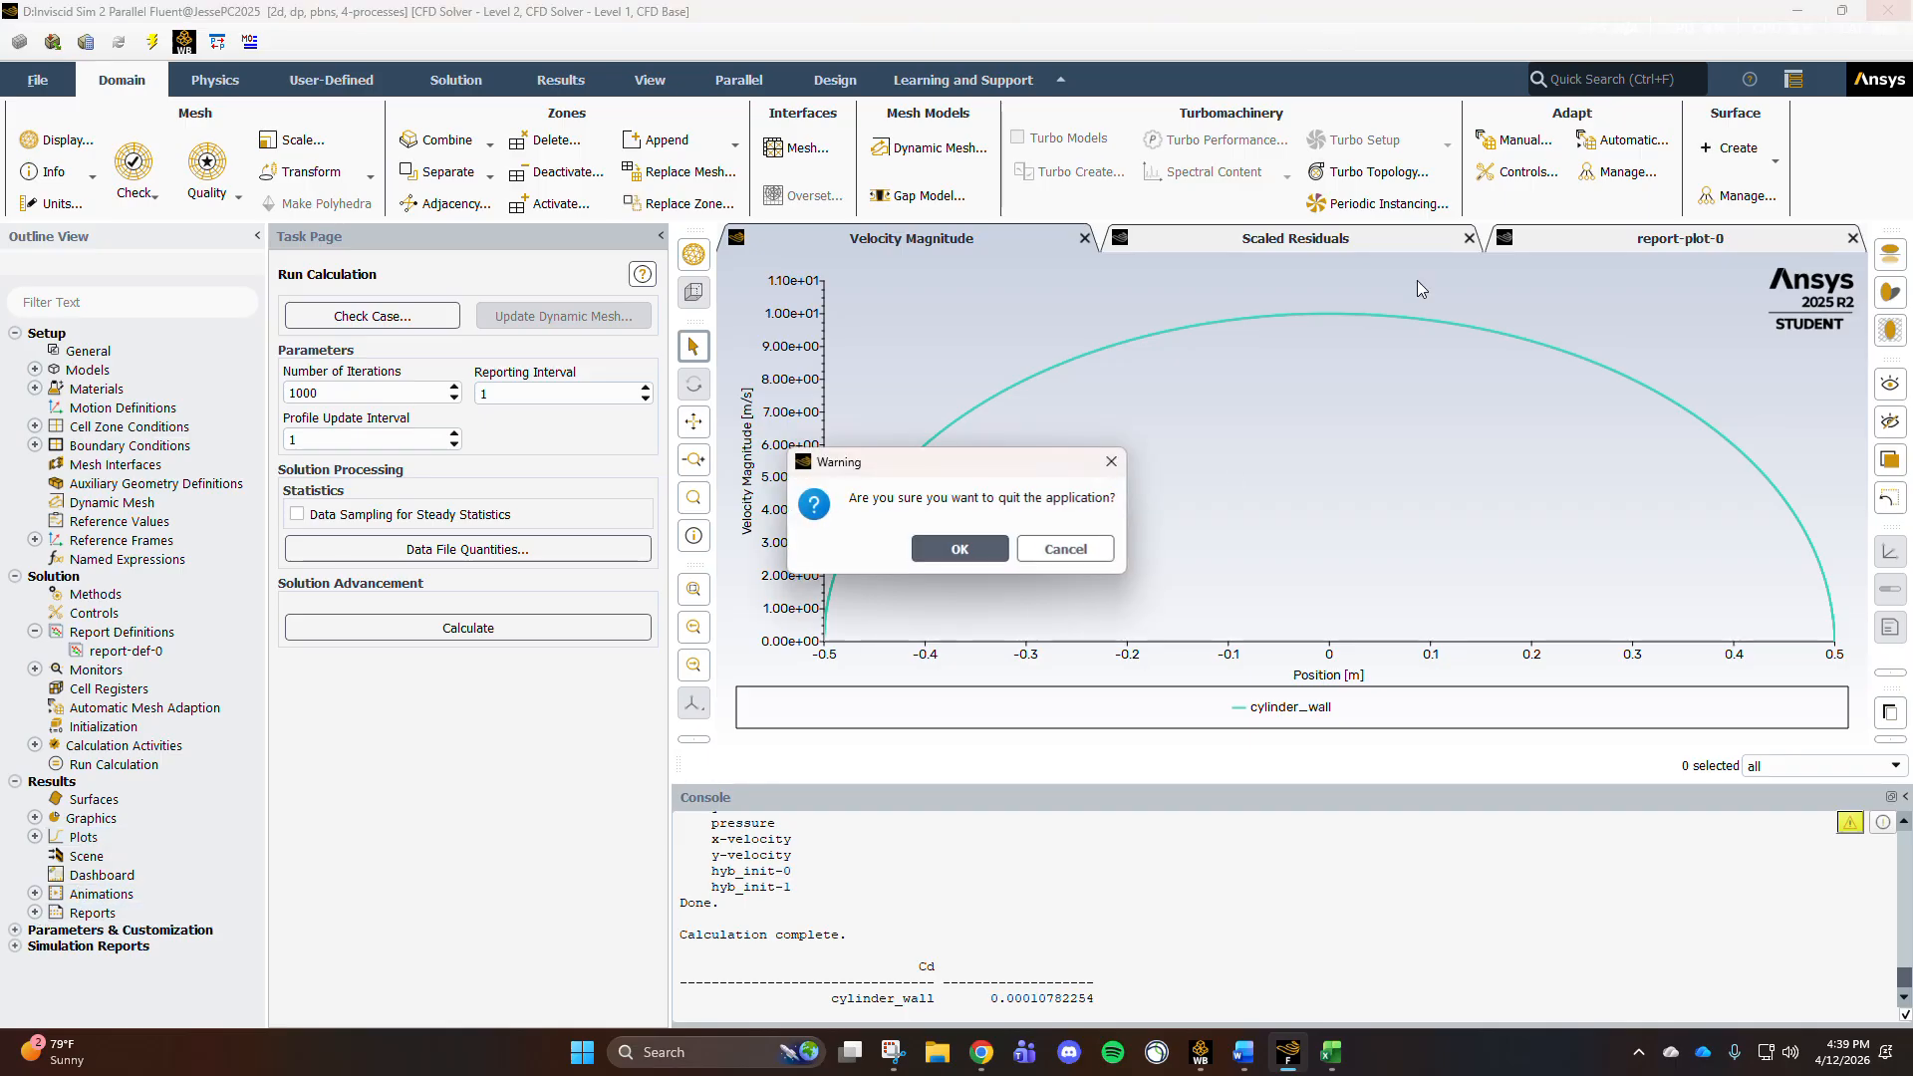
left_click(968, 547)
left_click(398, 599)
left_click(434, 668)
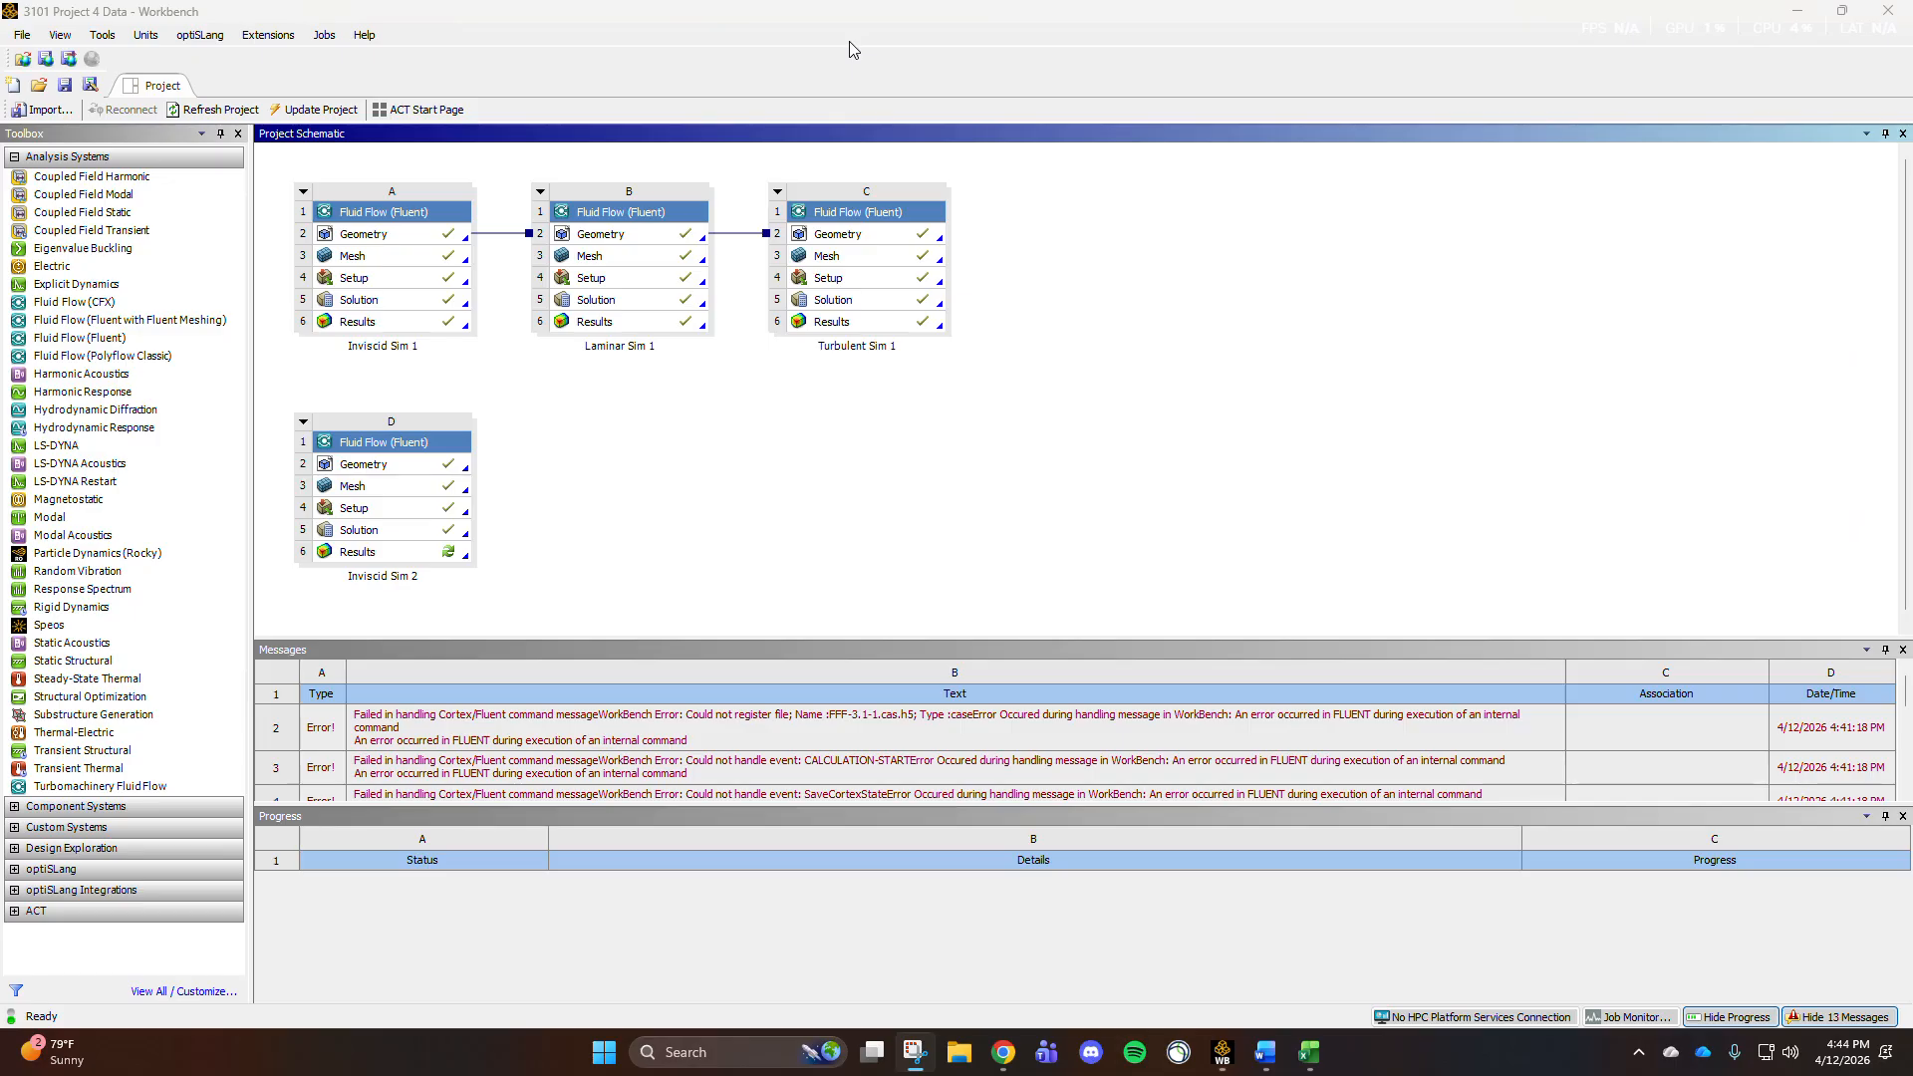
right_click(442, 560)
left_click(474, 570)
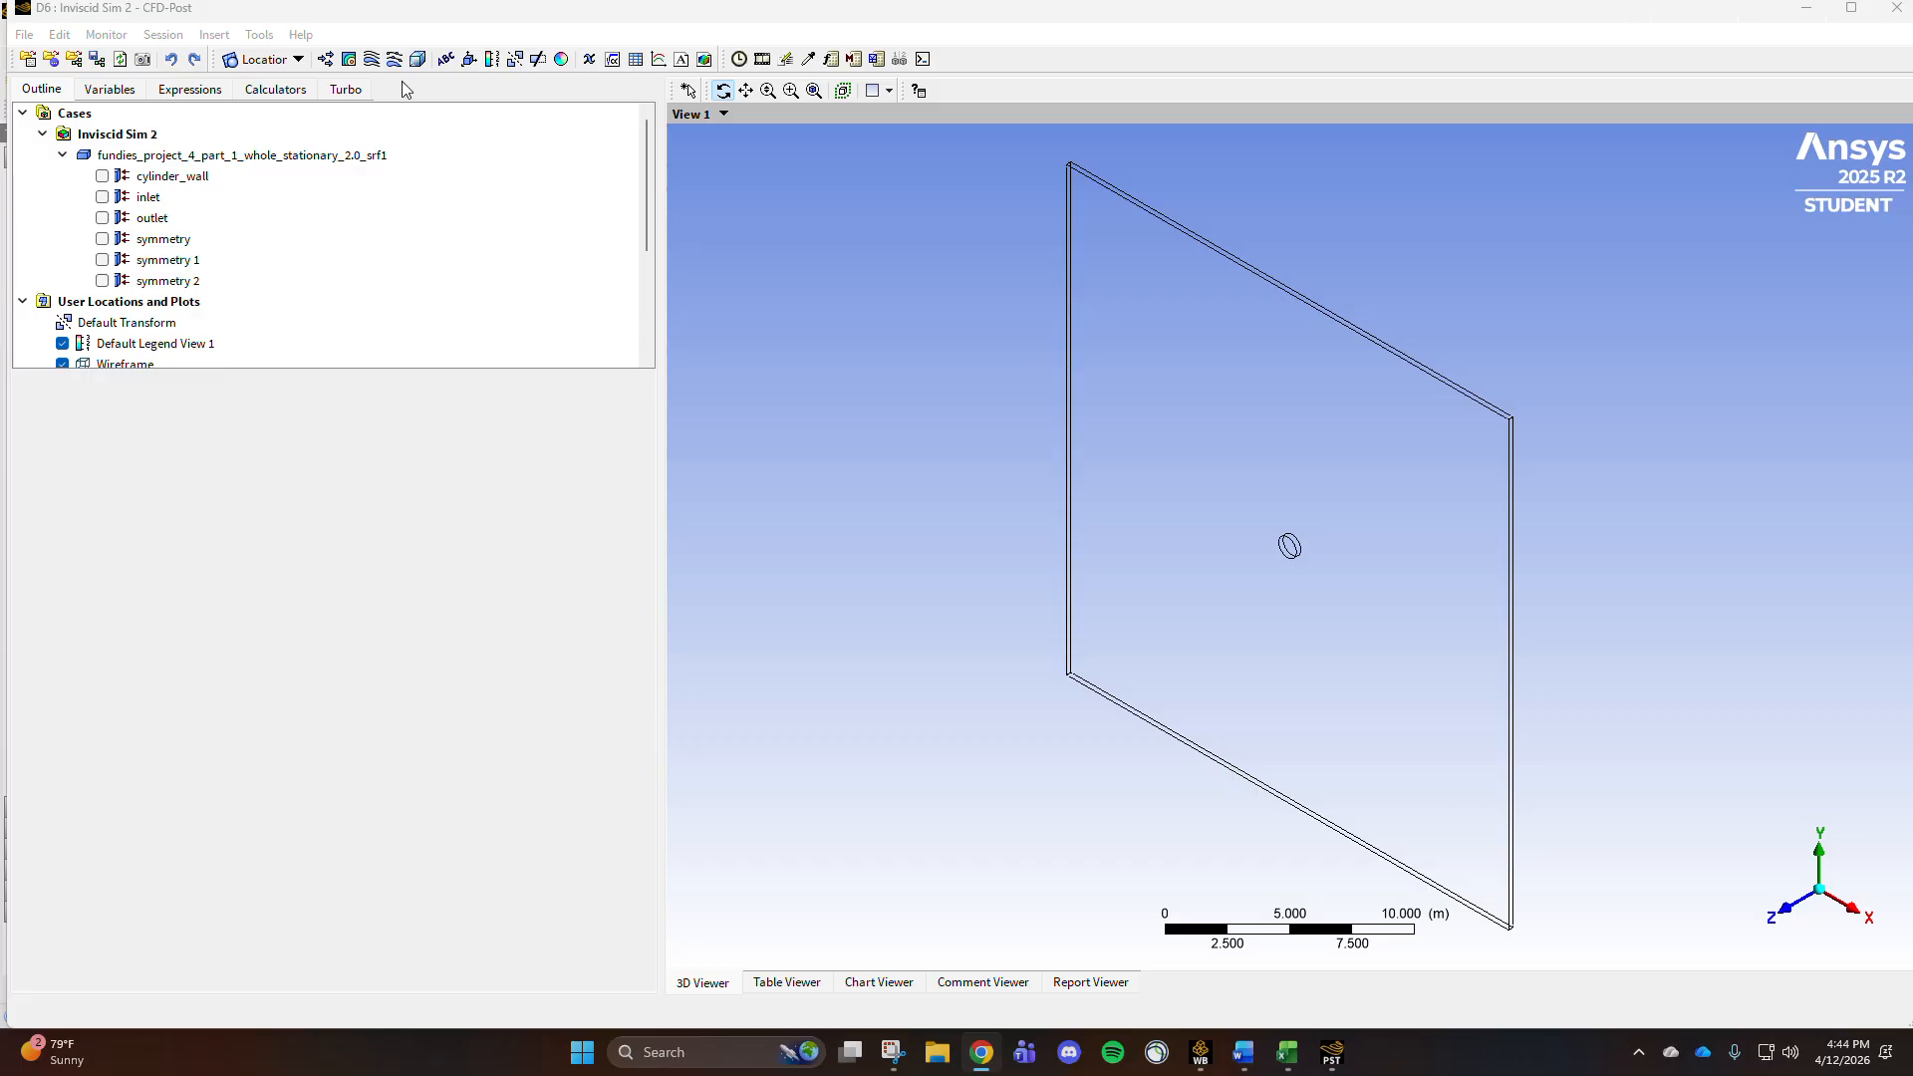
Step: Insert a contour named Velocity Contour located on symmetry 1
left_click(348, 59)
type("Veloc")
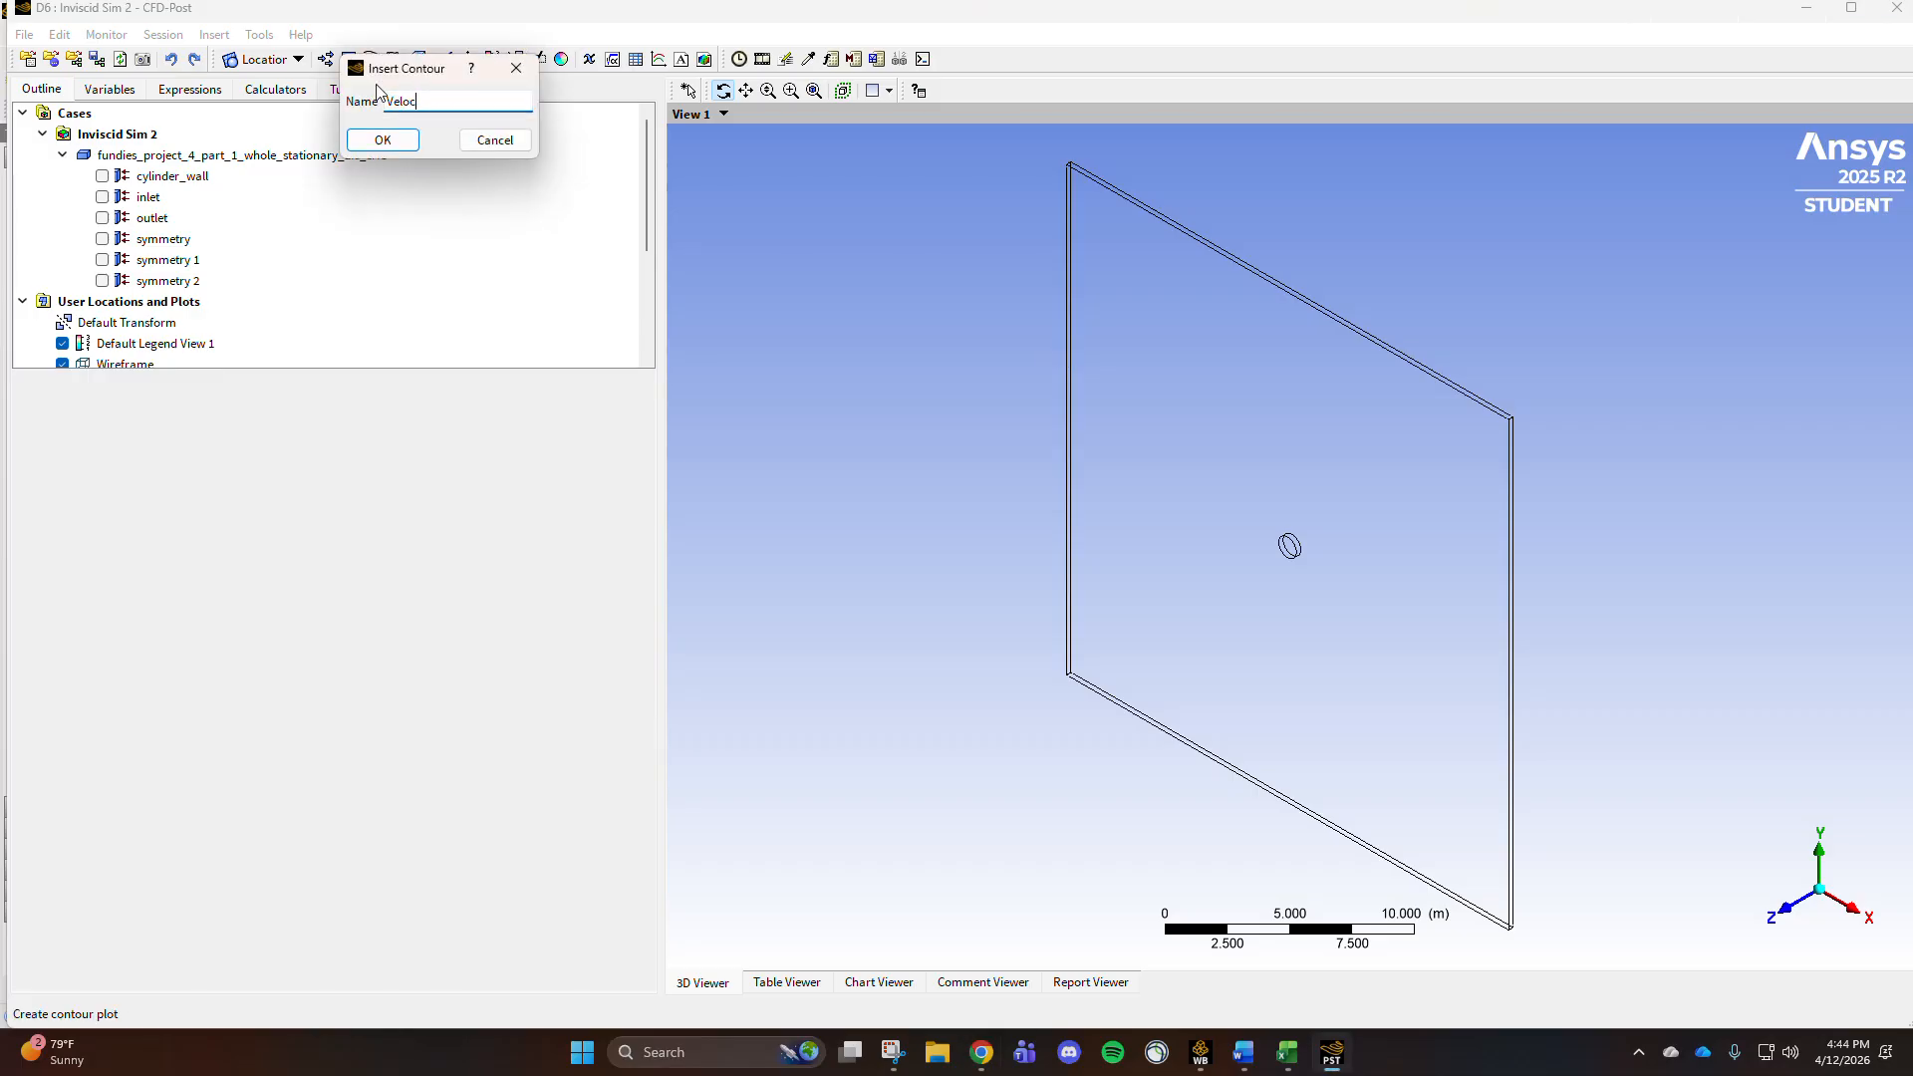
type("ity Contour")
key("Return")
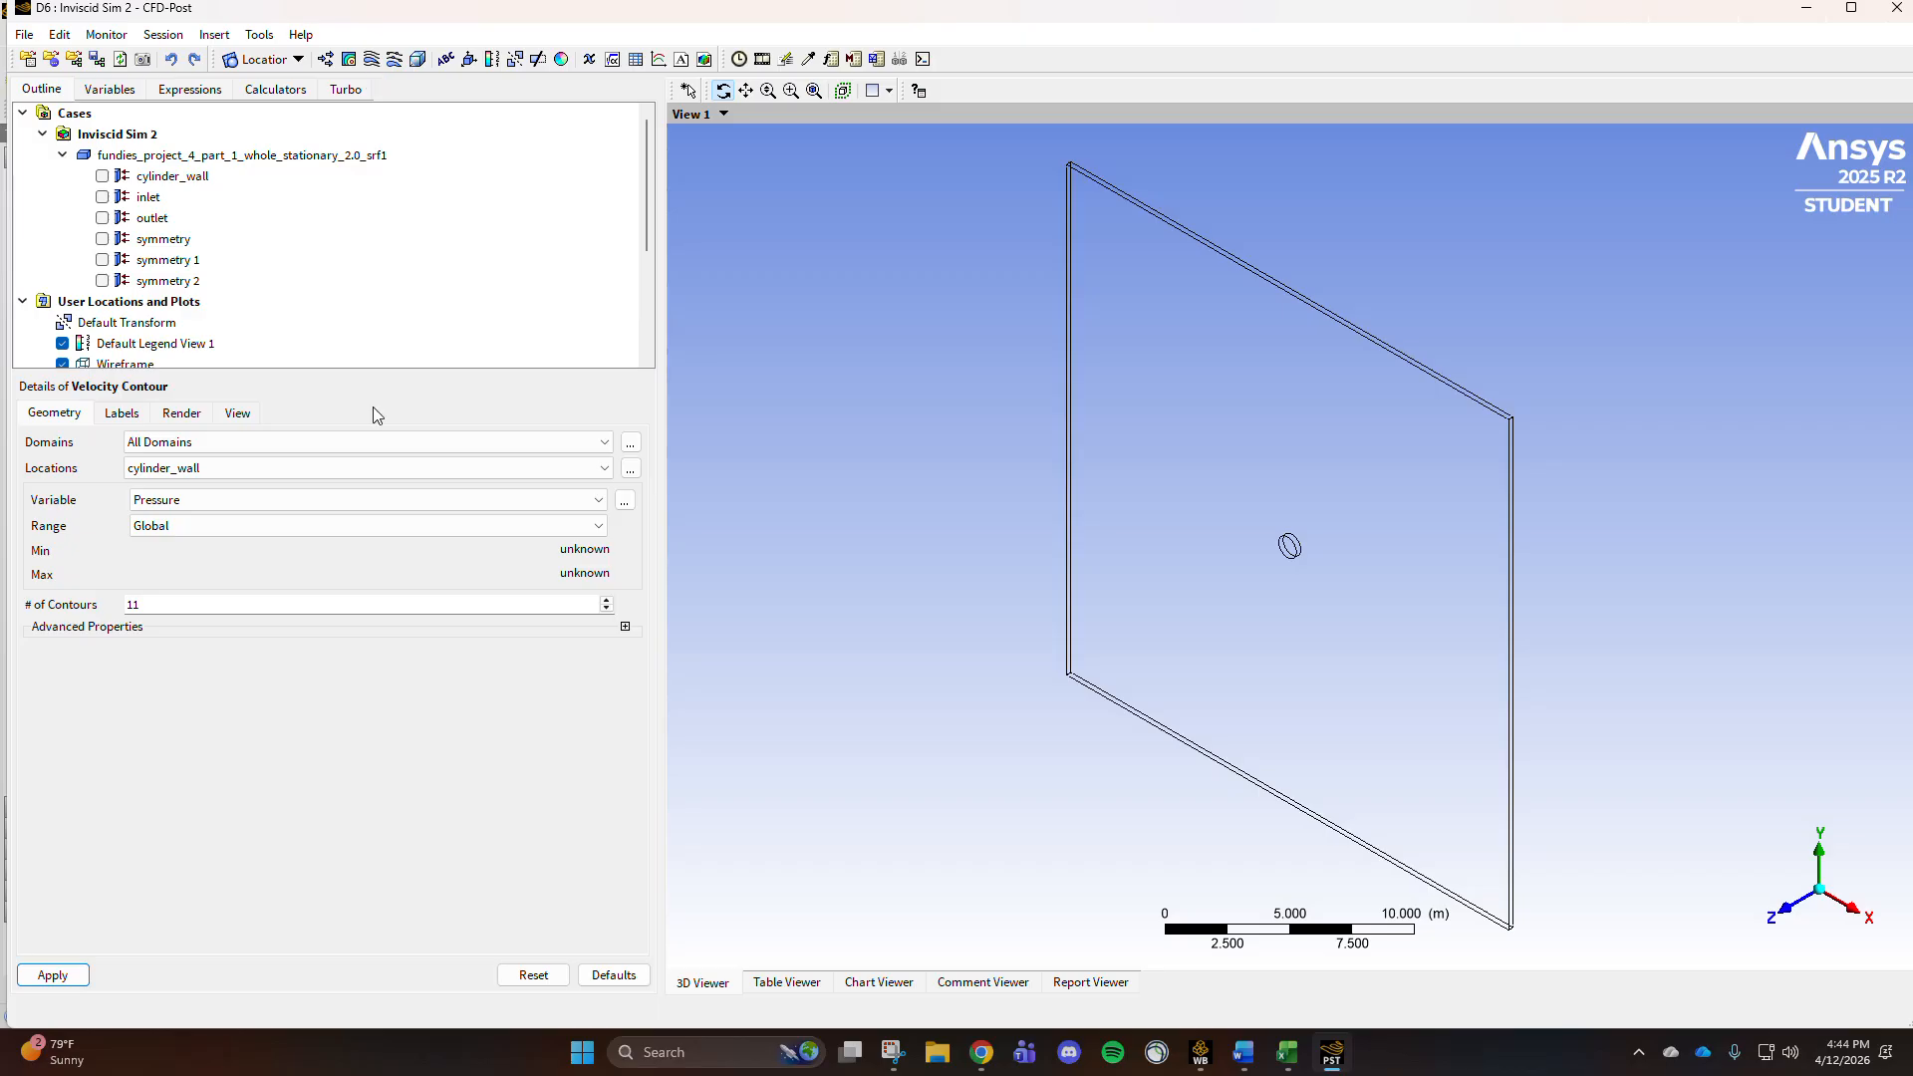
left_click(553, 467)
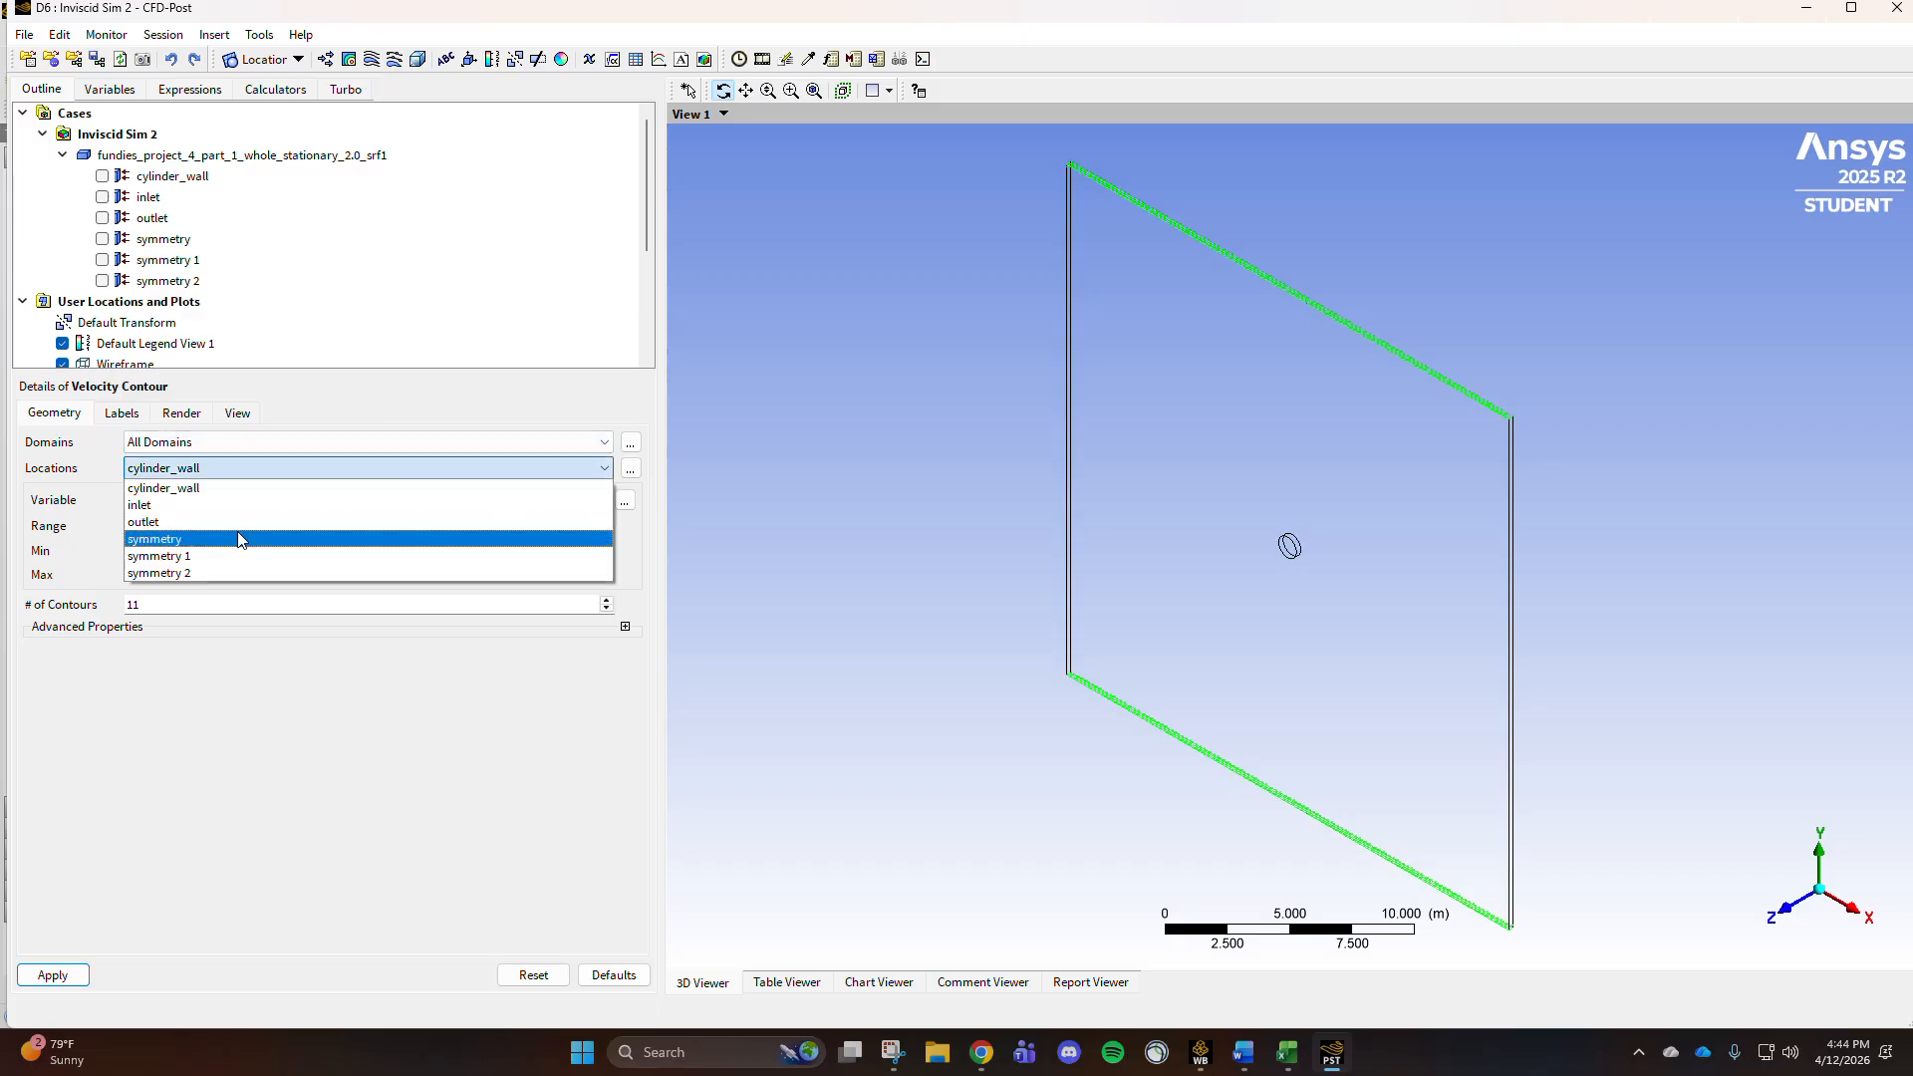
left_click(235, 553)
Step: Set the contour's variable to Velocity with 110 contours, apply it, and face the view along the Z axis
left_click(209, 500)
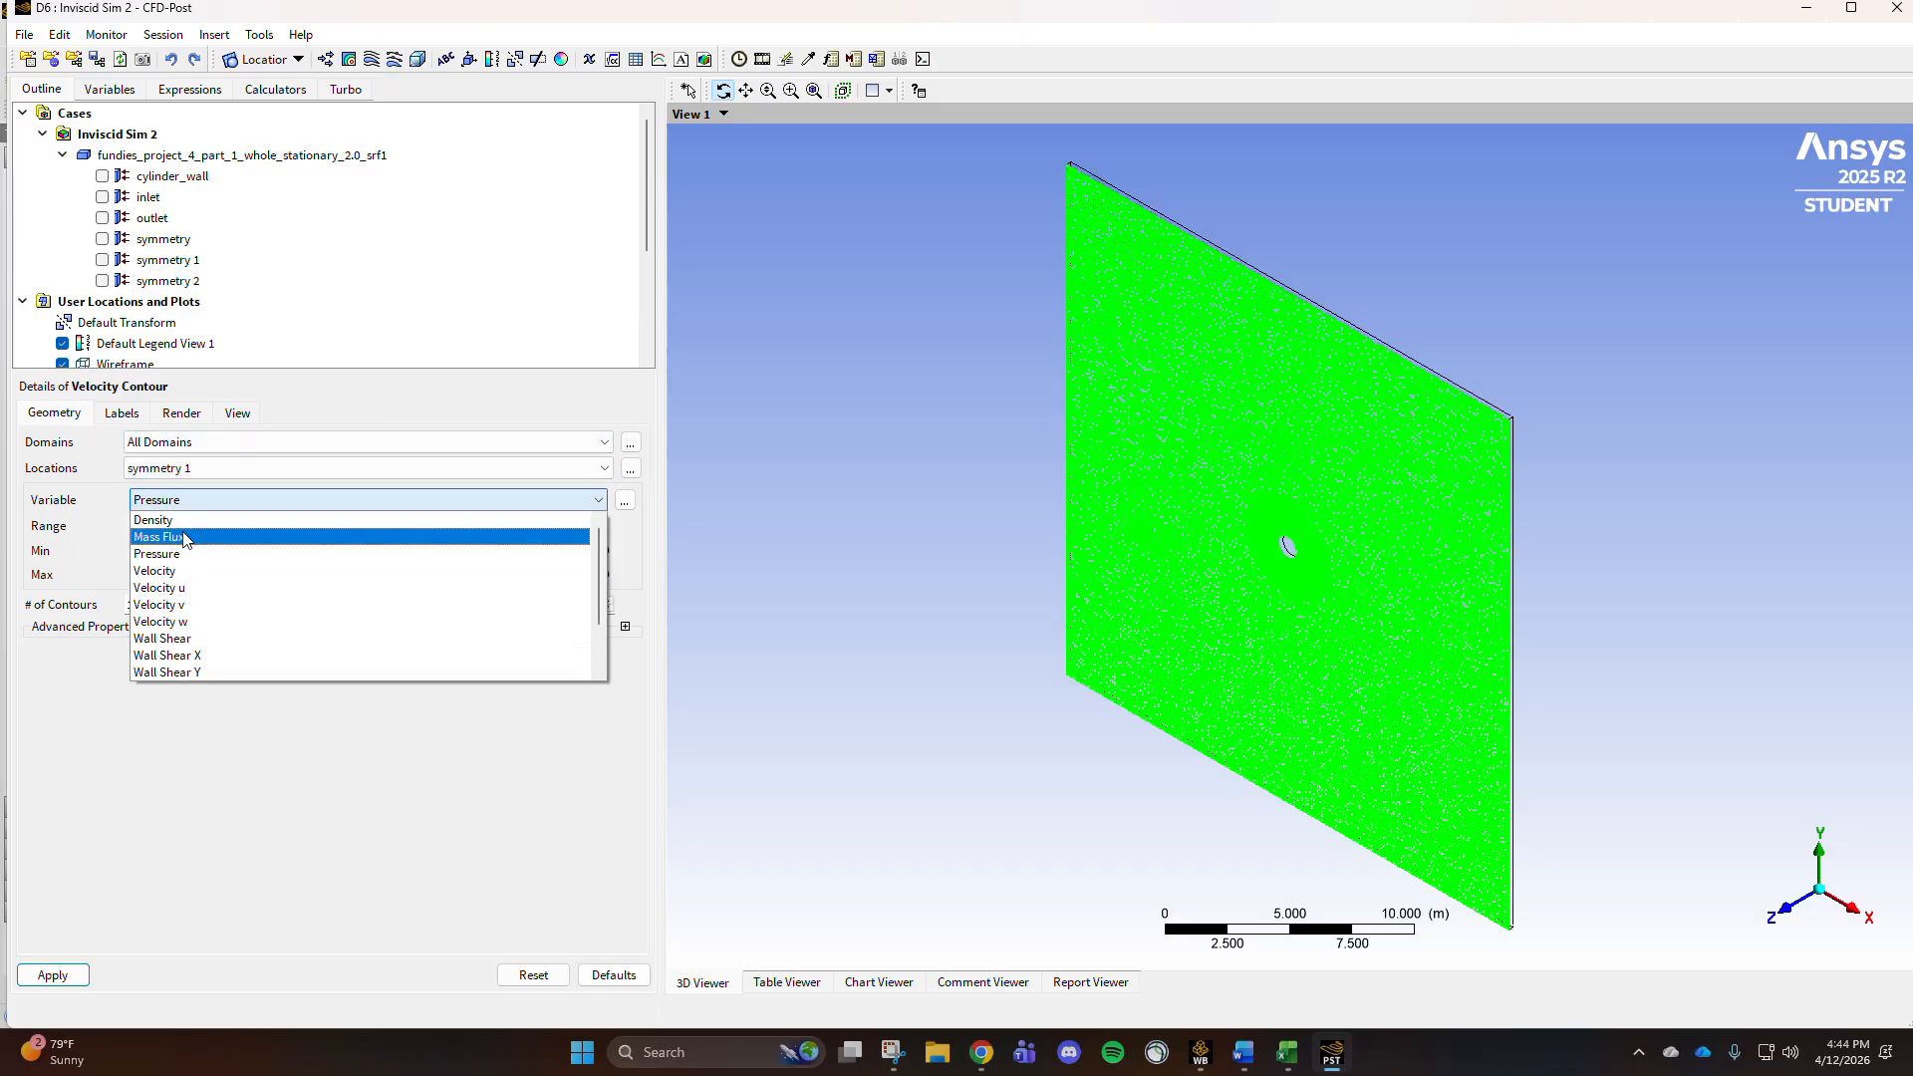
left_click(175, 587)
left_click(174, 525)
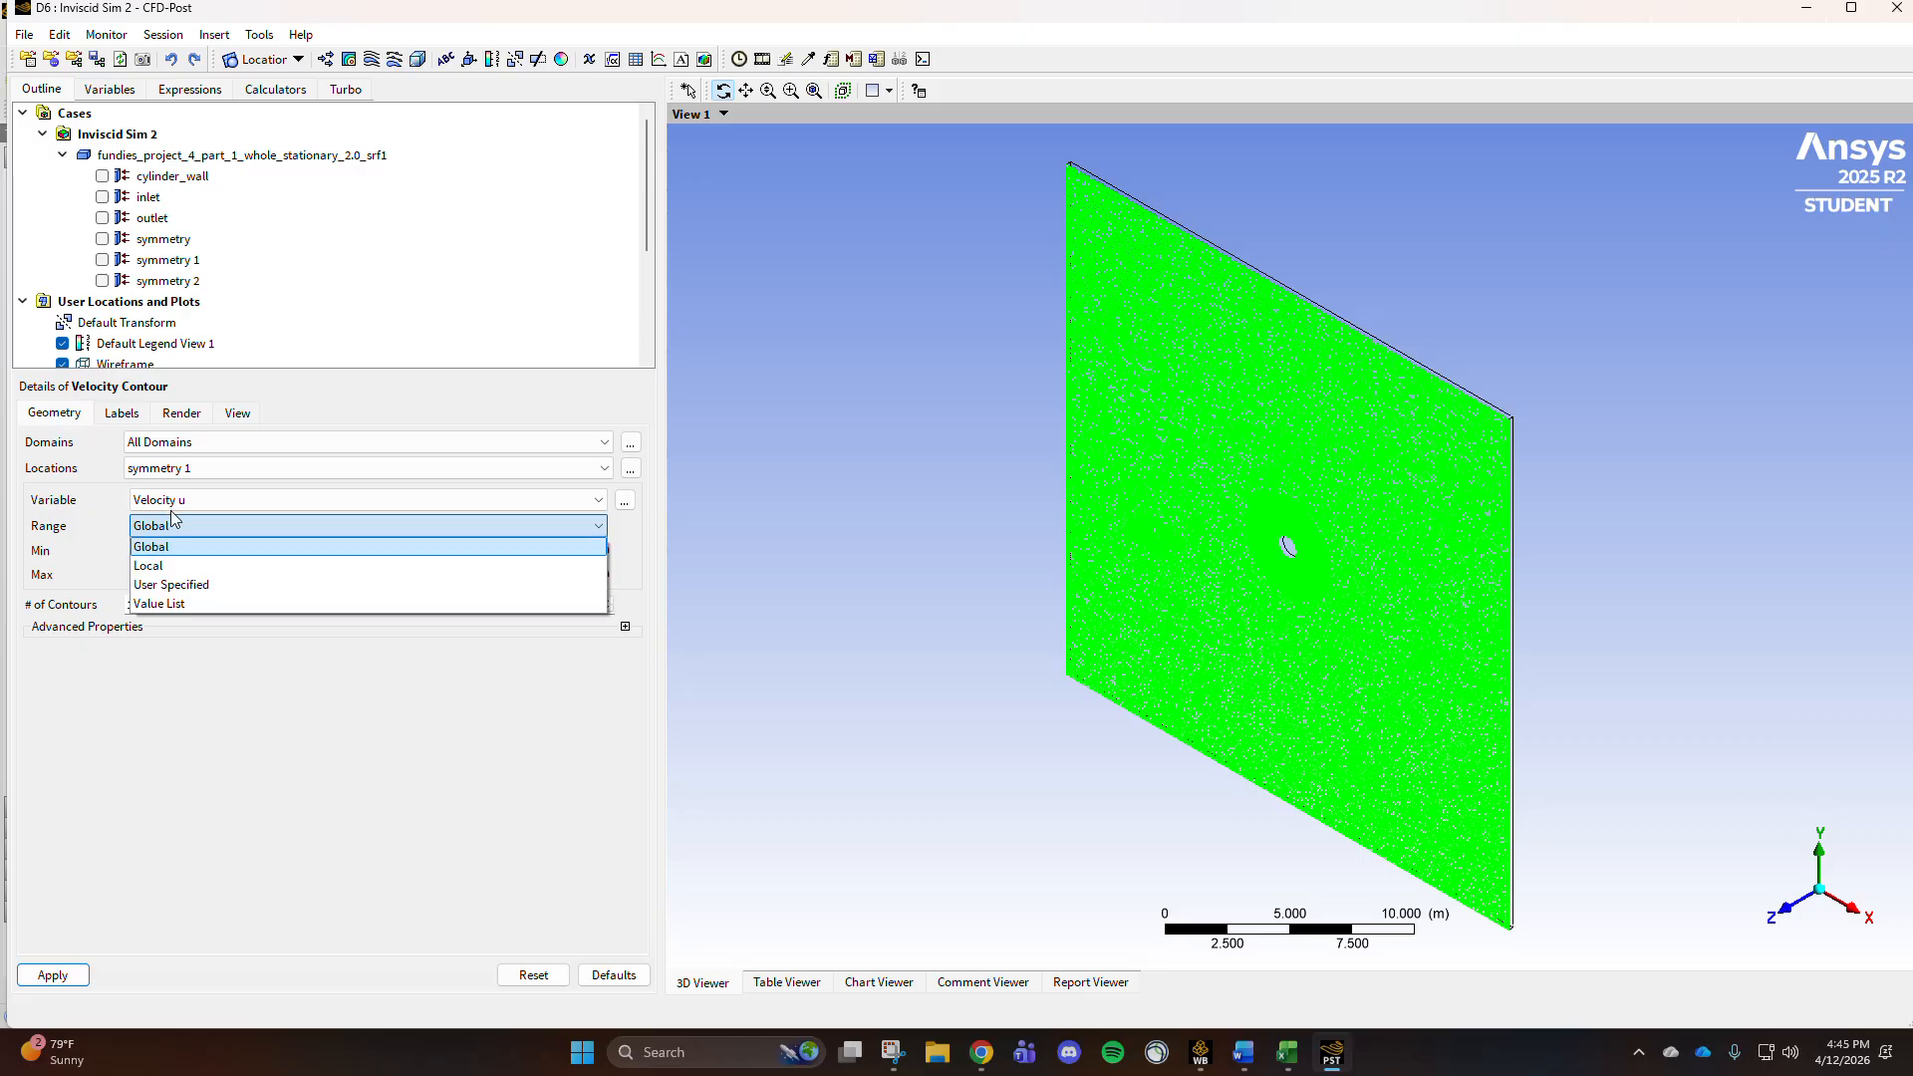
left_click(174, 499)
left_click(177, 568)
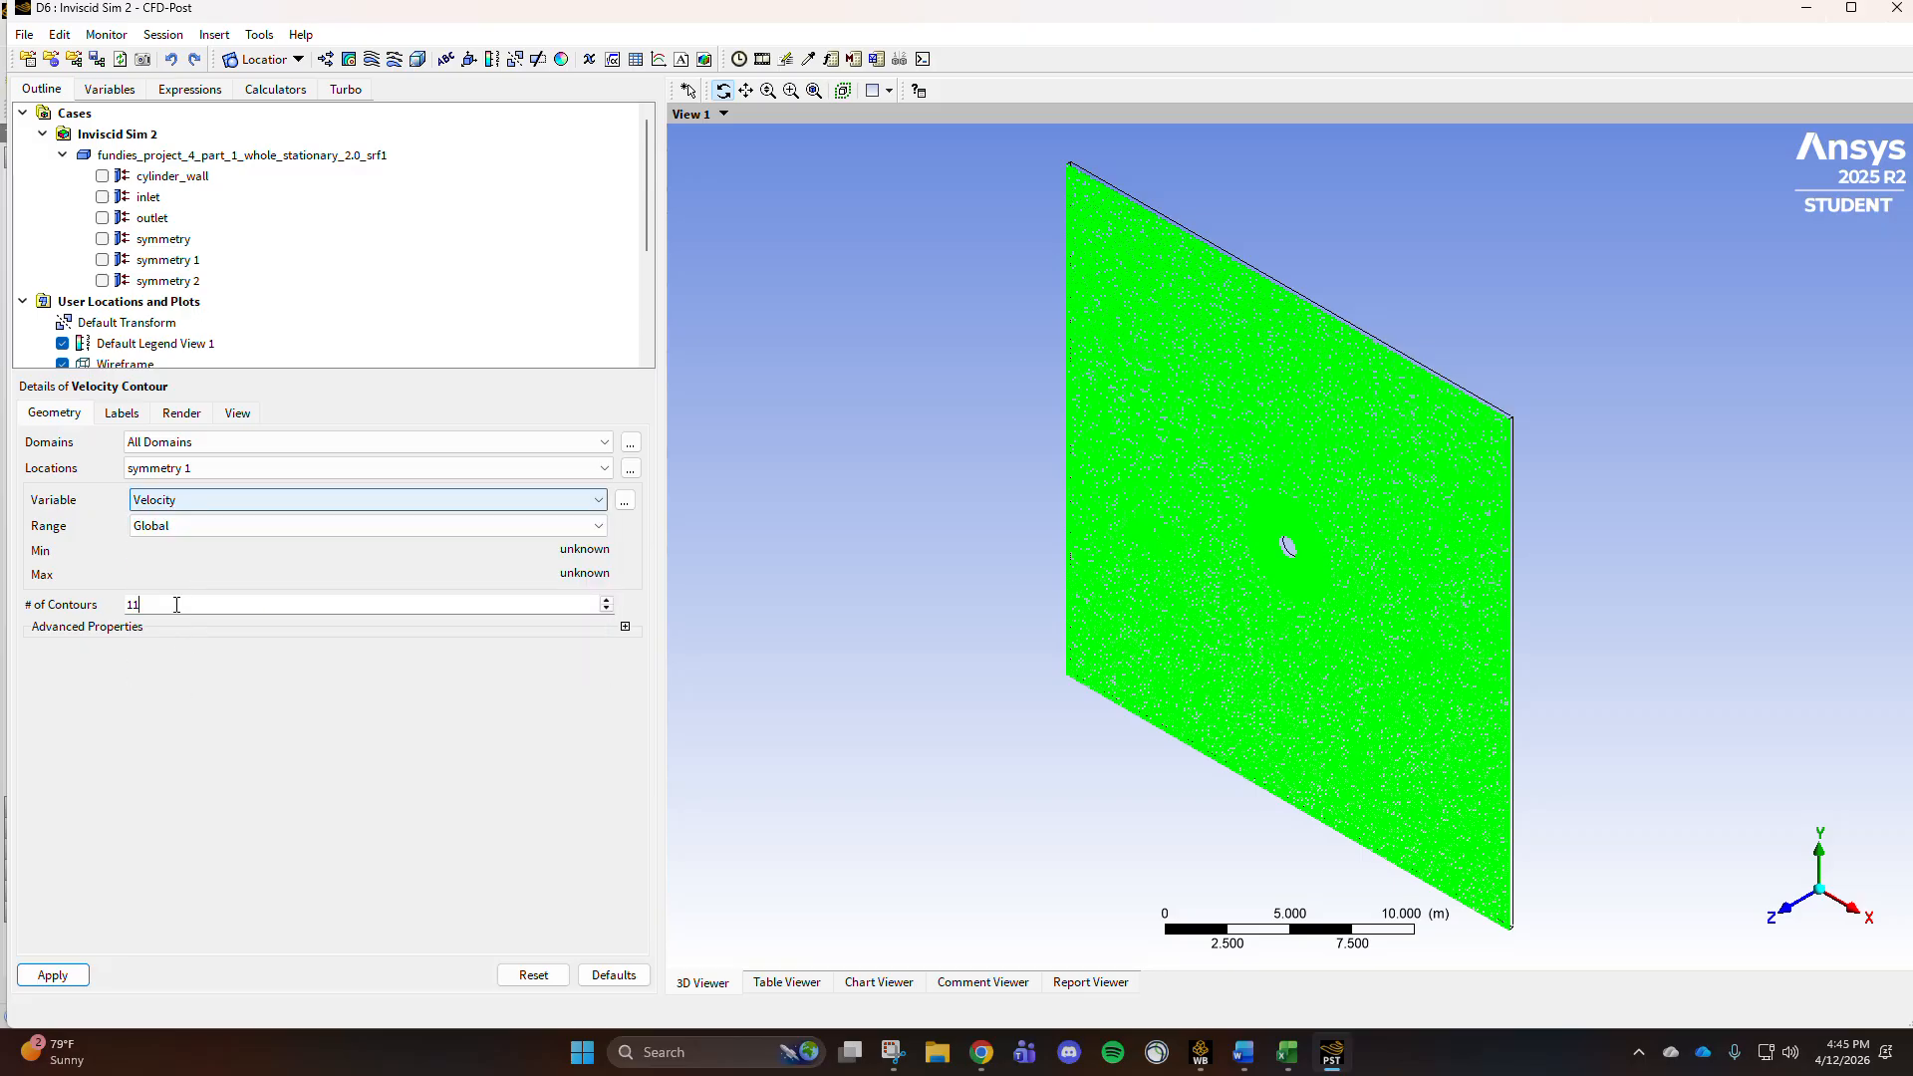
left_click(51, 974)
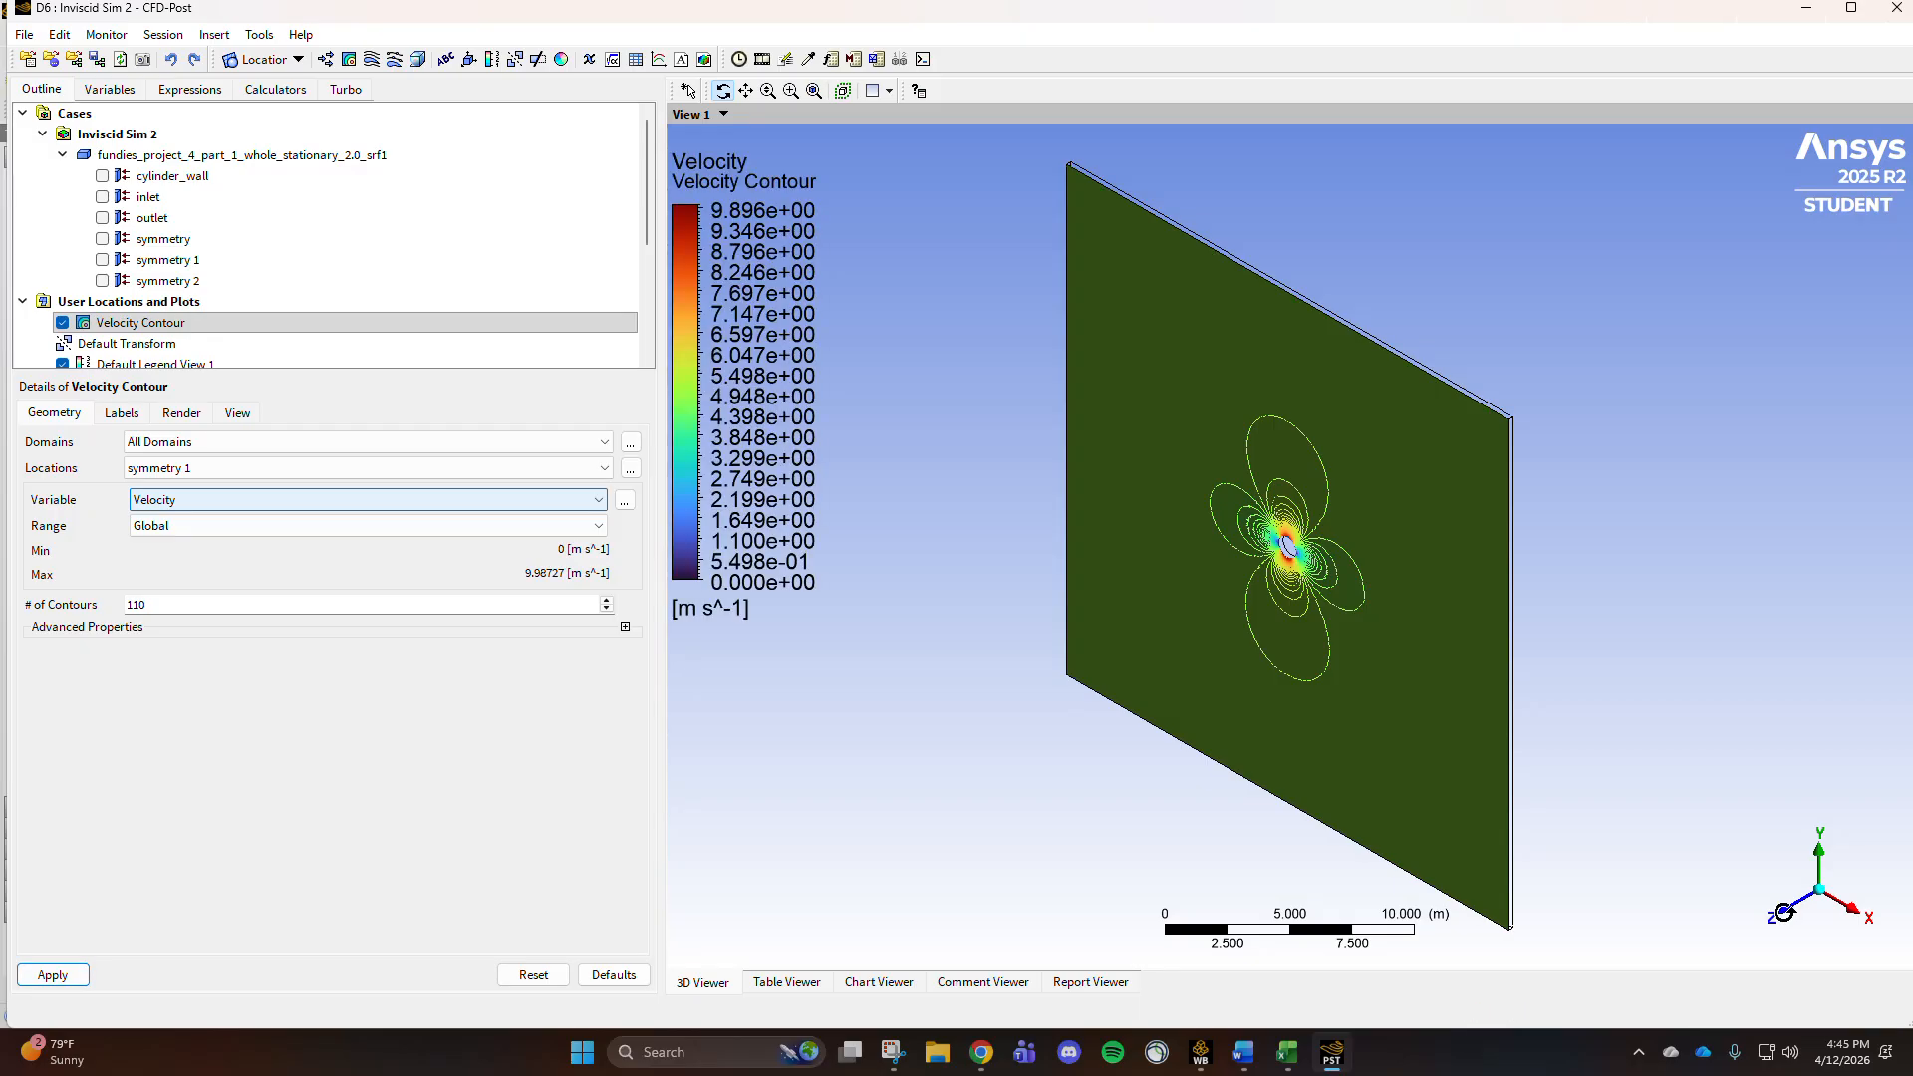
left_click(1790, 919)
scroll(1300, 548, "up", 3)
scroll(1303, 551, "up", 2)
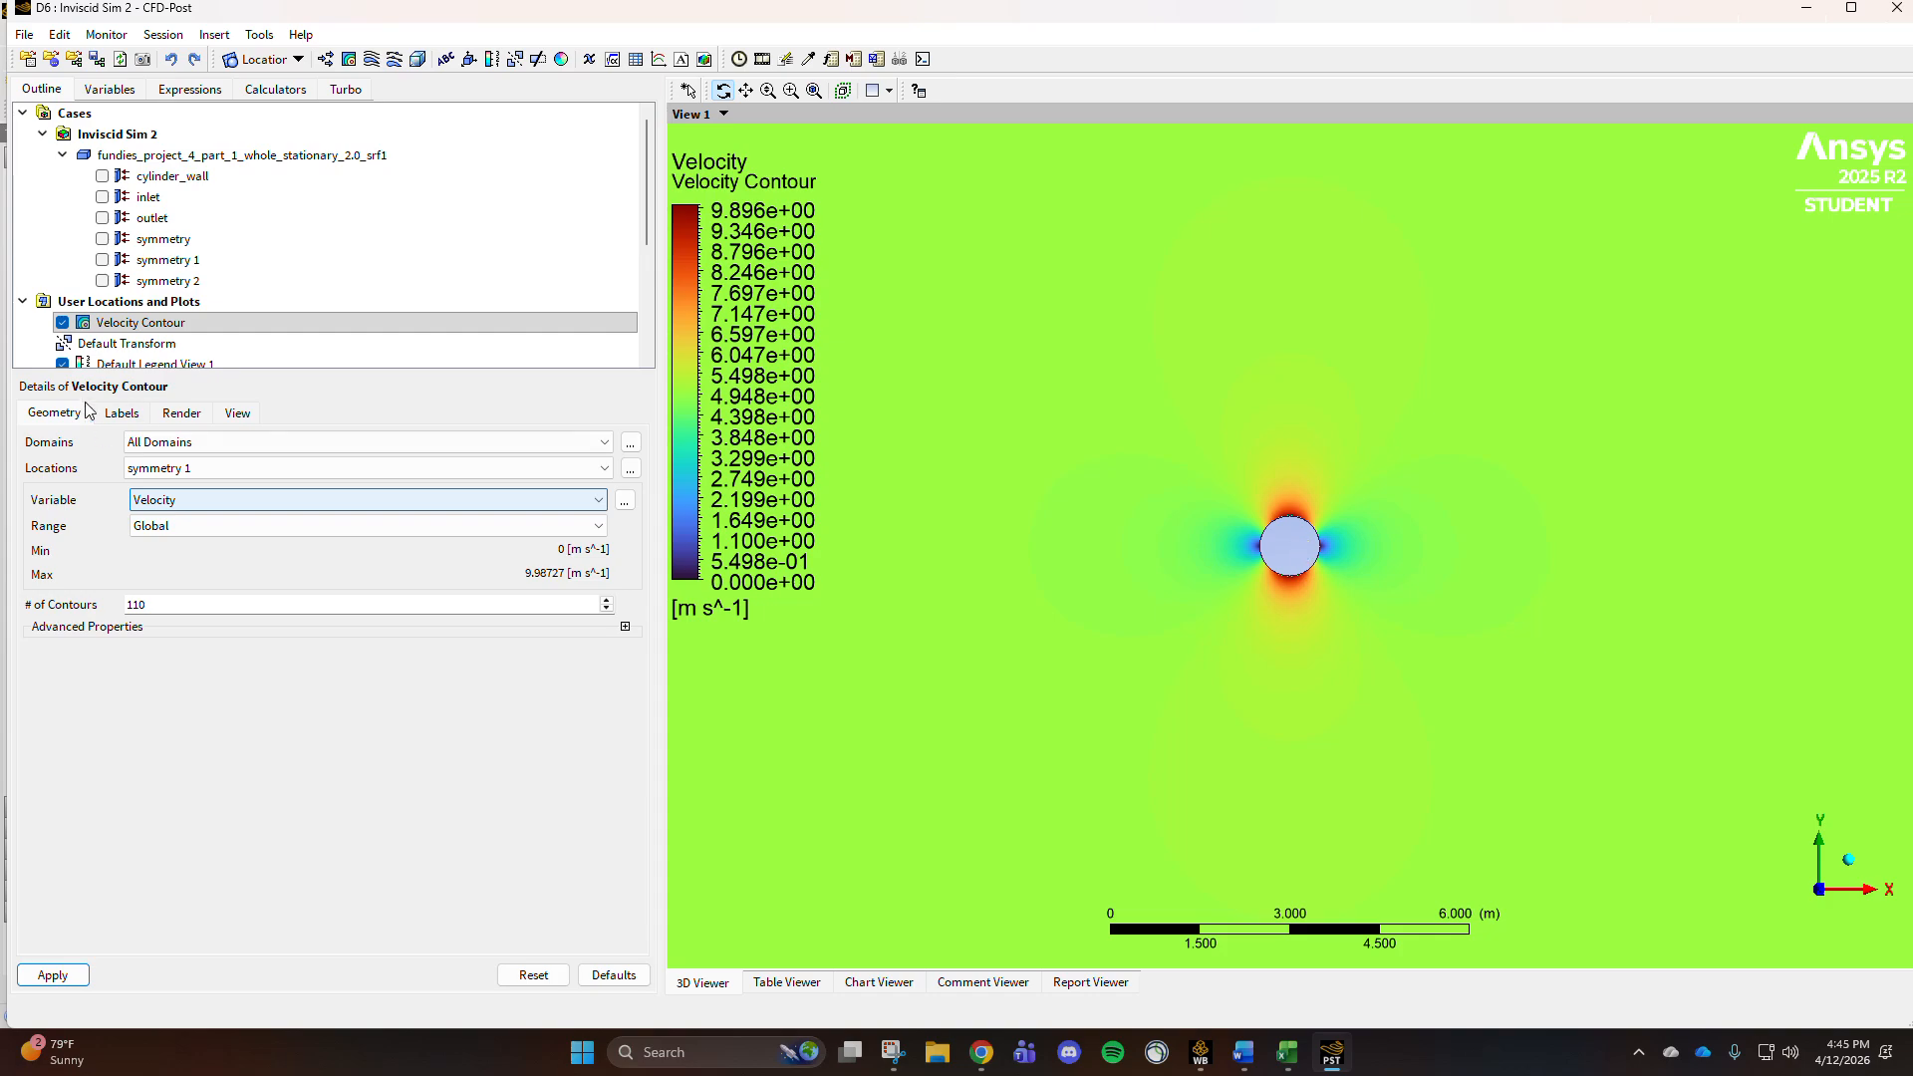
left_click(371, 58)
type("Velocity Stramlines")
key("Return")
Step: Set the transparency of the Velocity Contour's bands to 0.623 and apply it
scroll(64, 236, "down", 2)
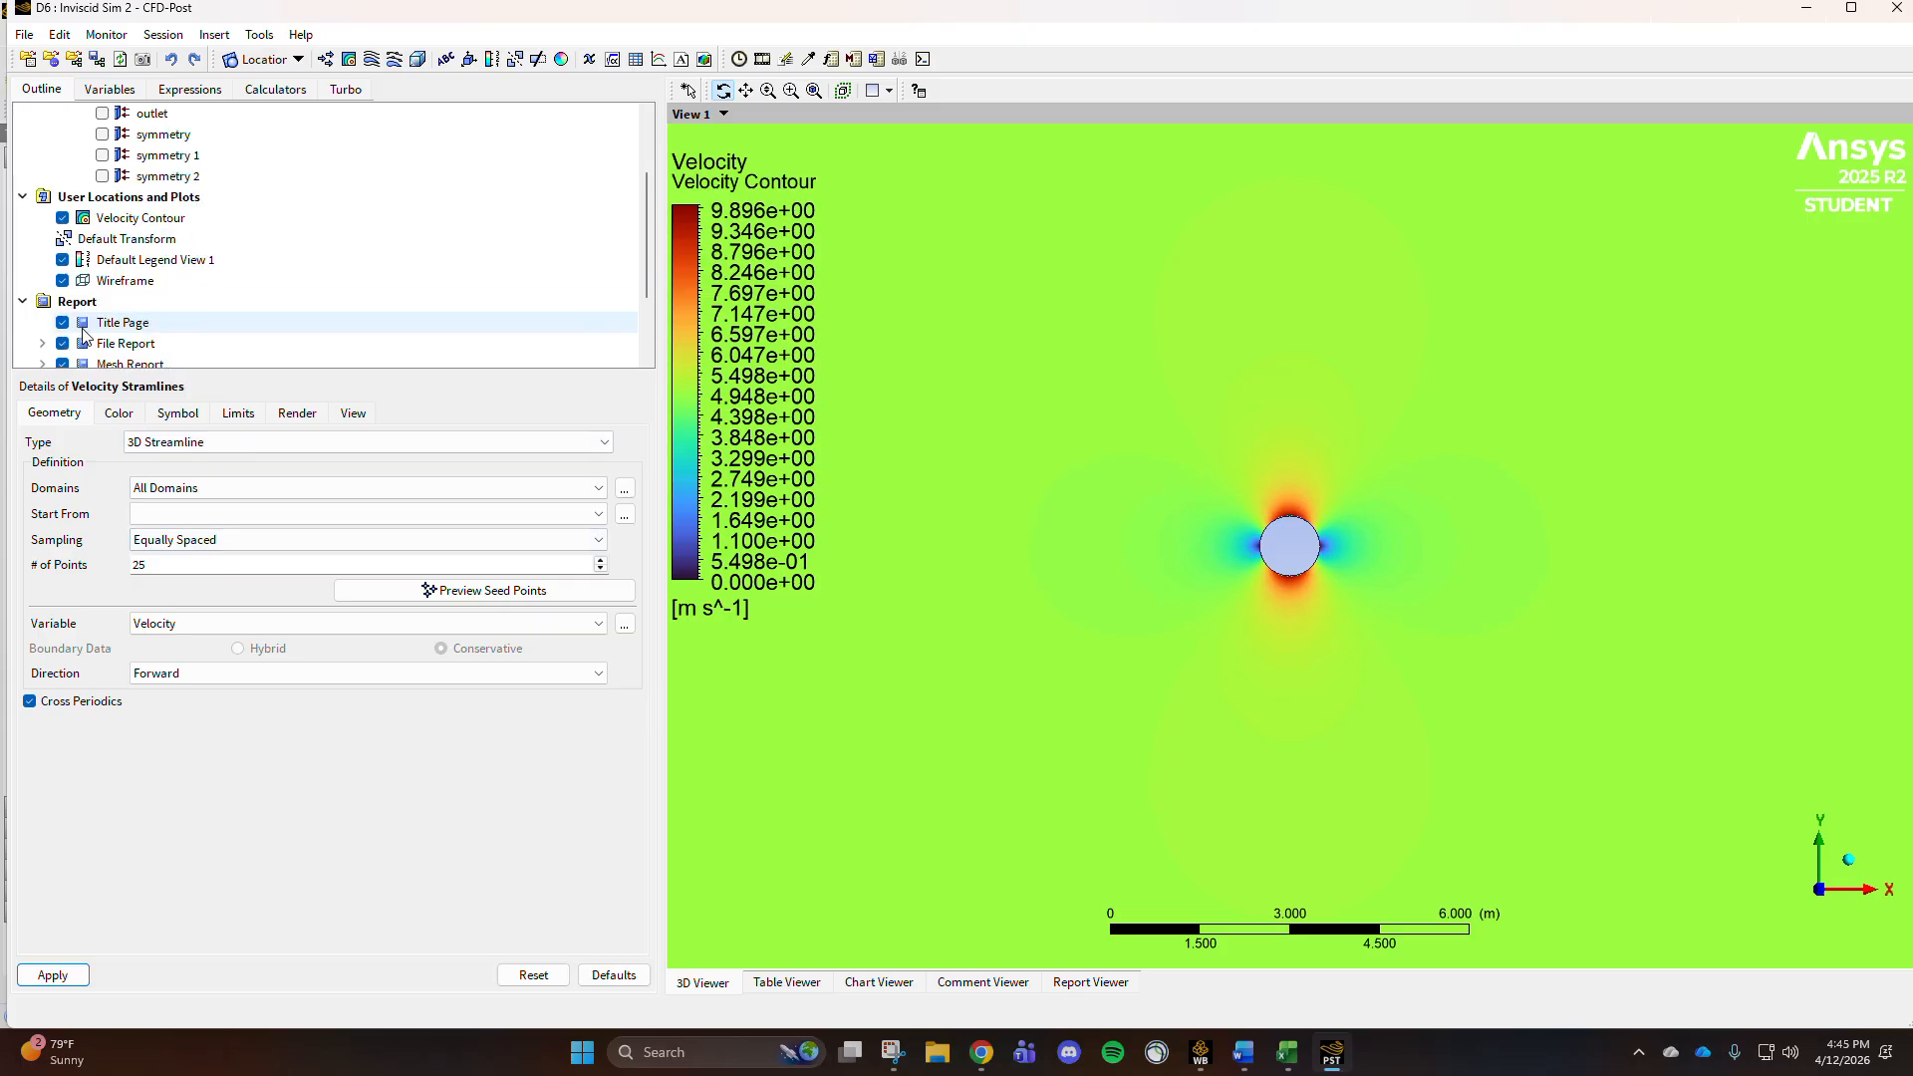
left_click(86, 223)
left_click(181, 410)
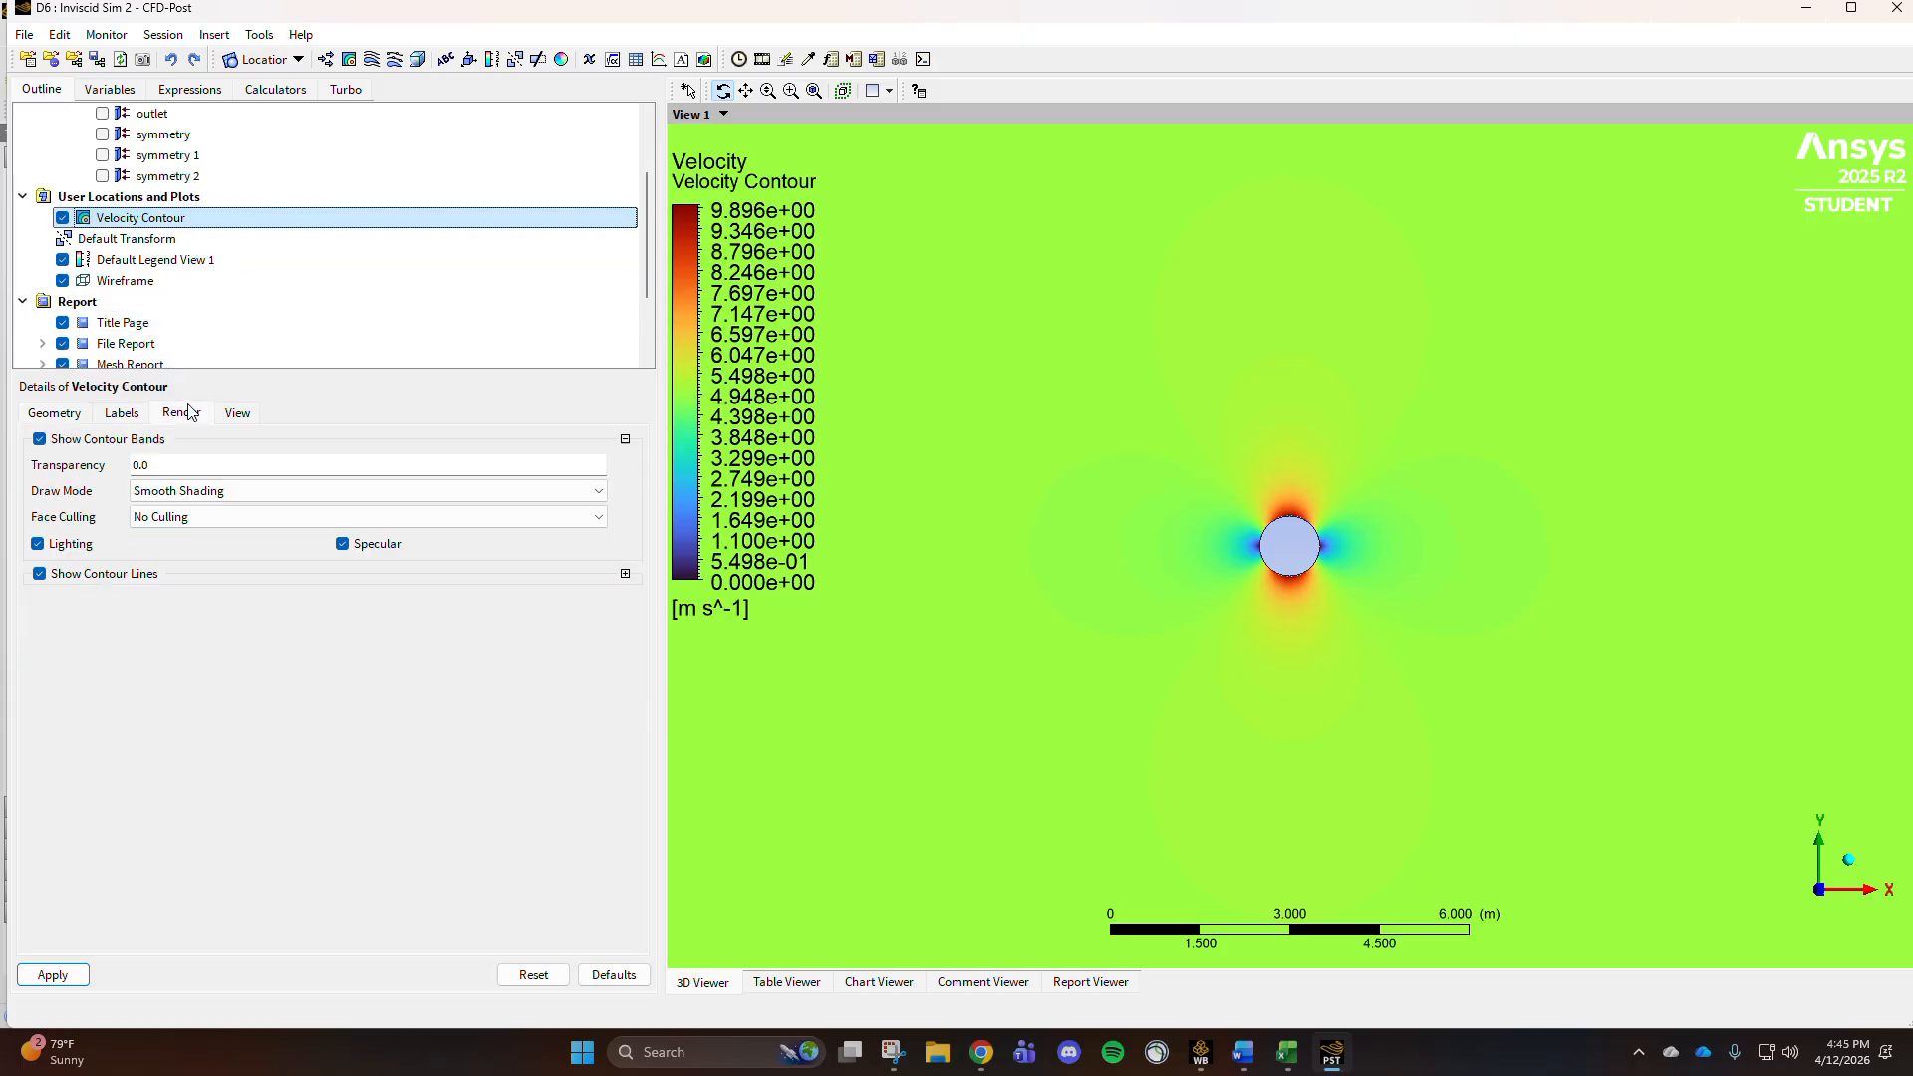
double_click(351, 465)
left_click_drag(135, 477, 424, 478)
left_click(53, 974)
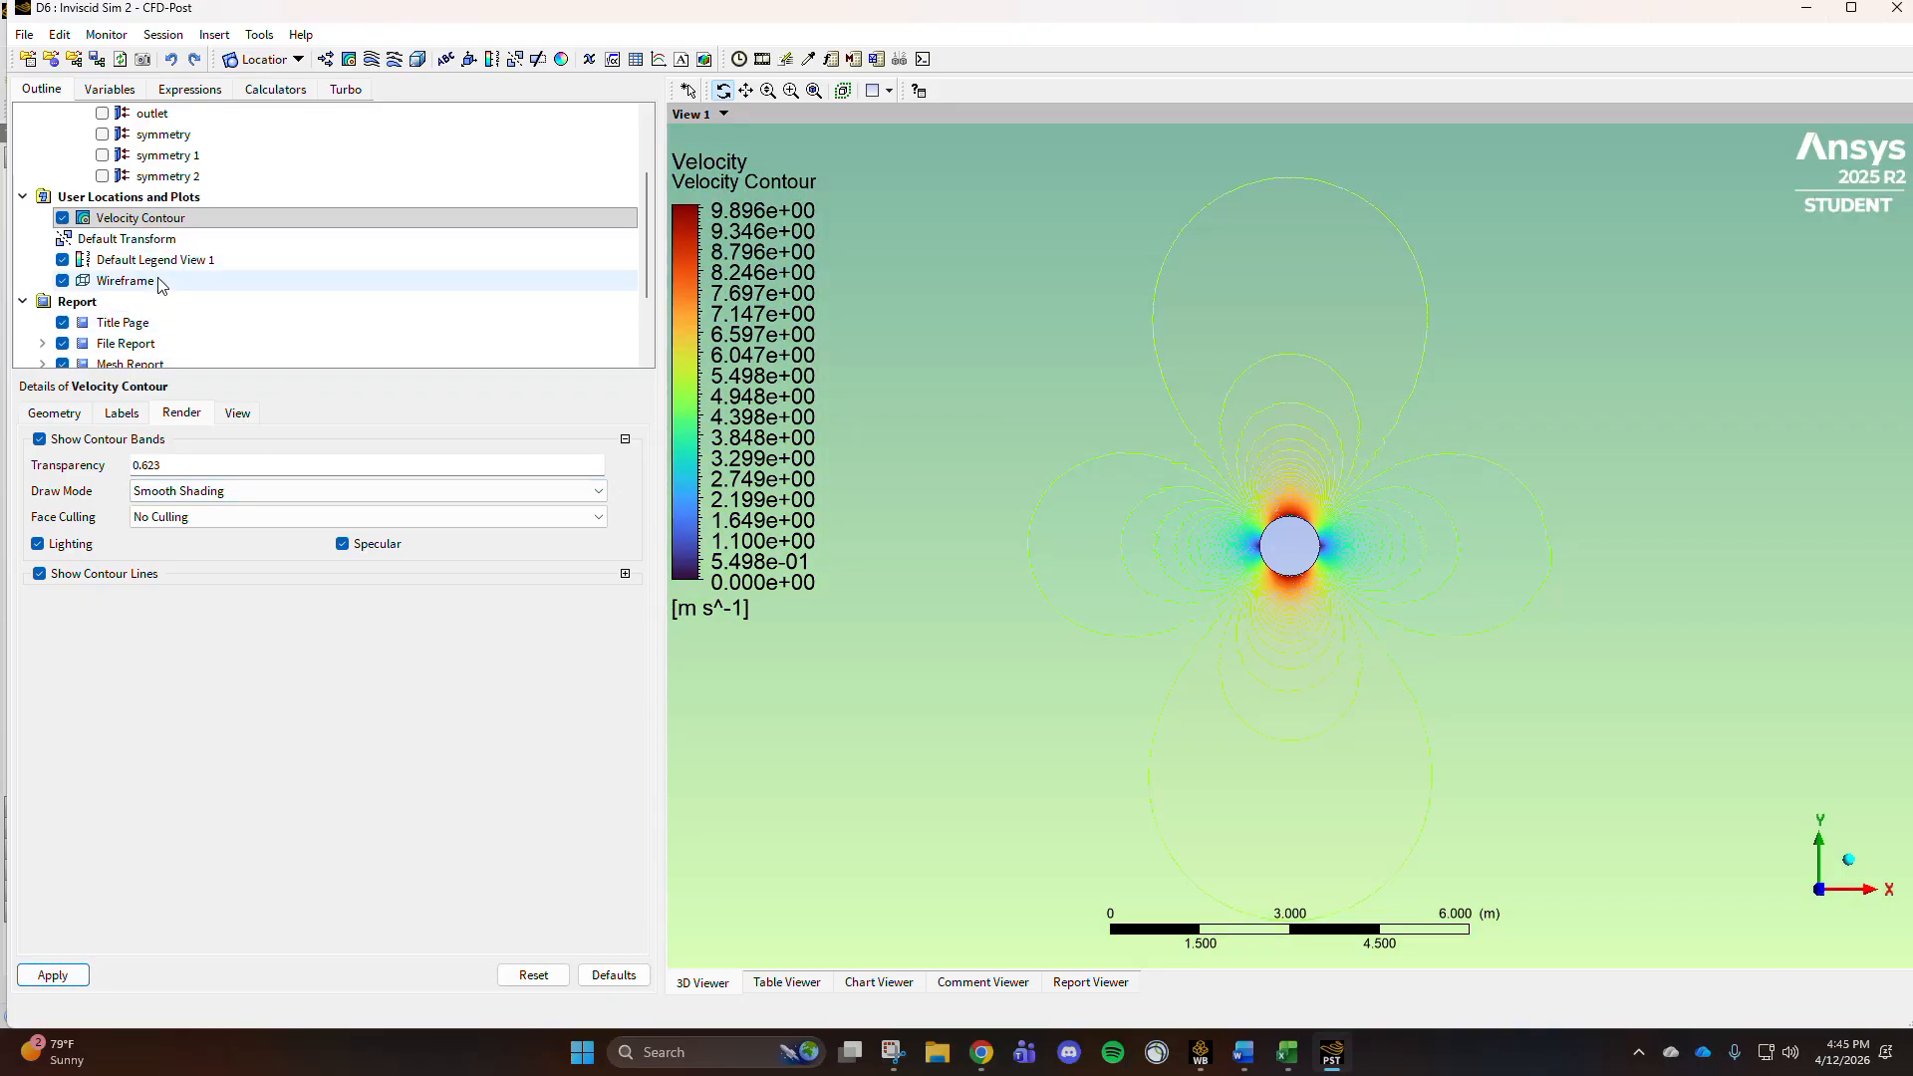
Step: Insert a 3D streamline plot named Velocity Stream starting from the inlet with 250 equally spaced points
left_click(371, 62)
type("Vel")
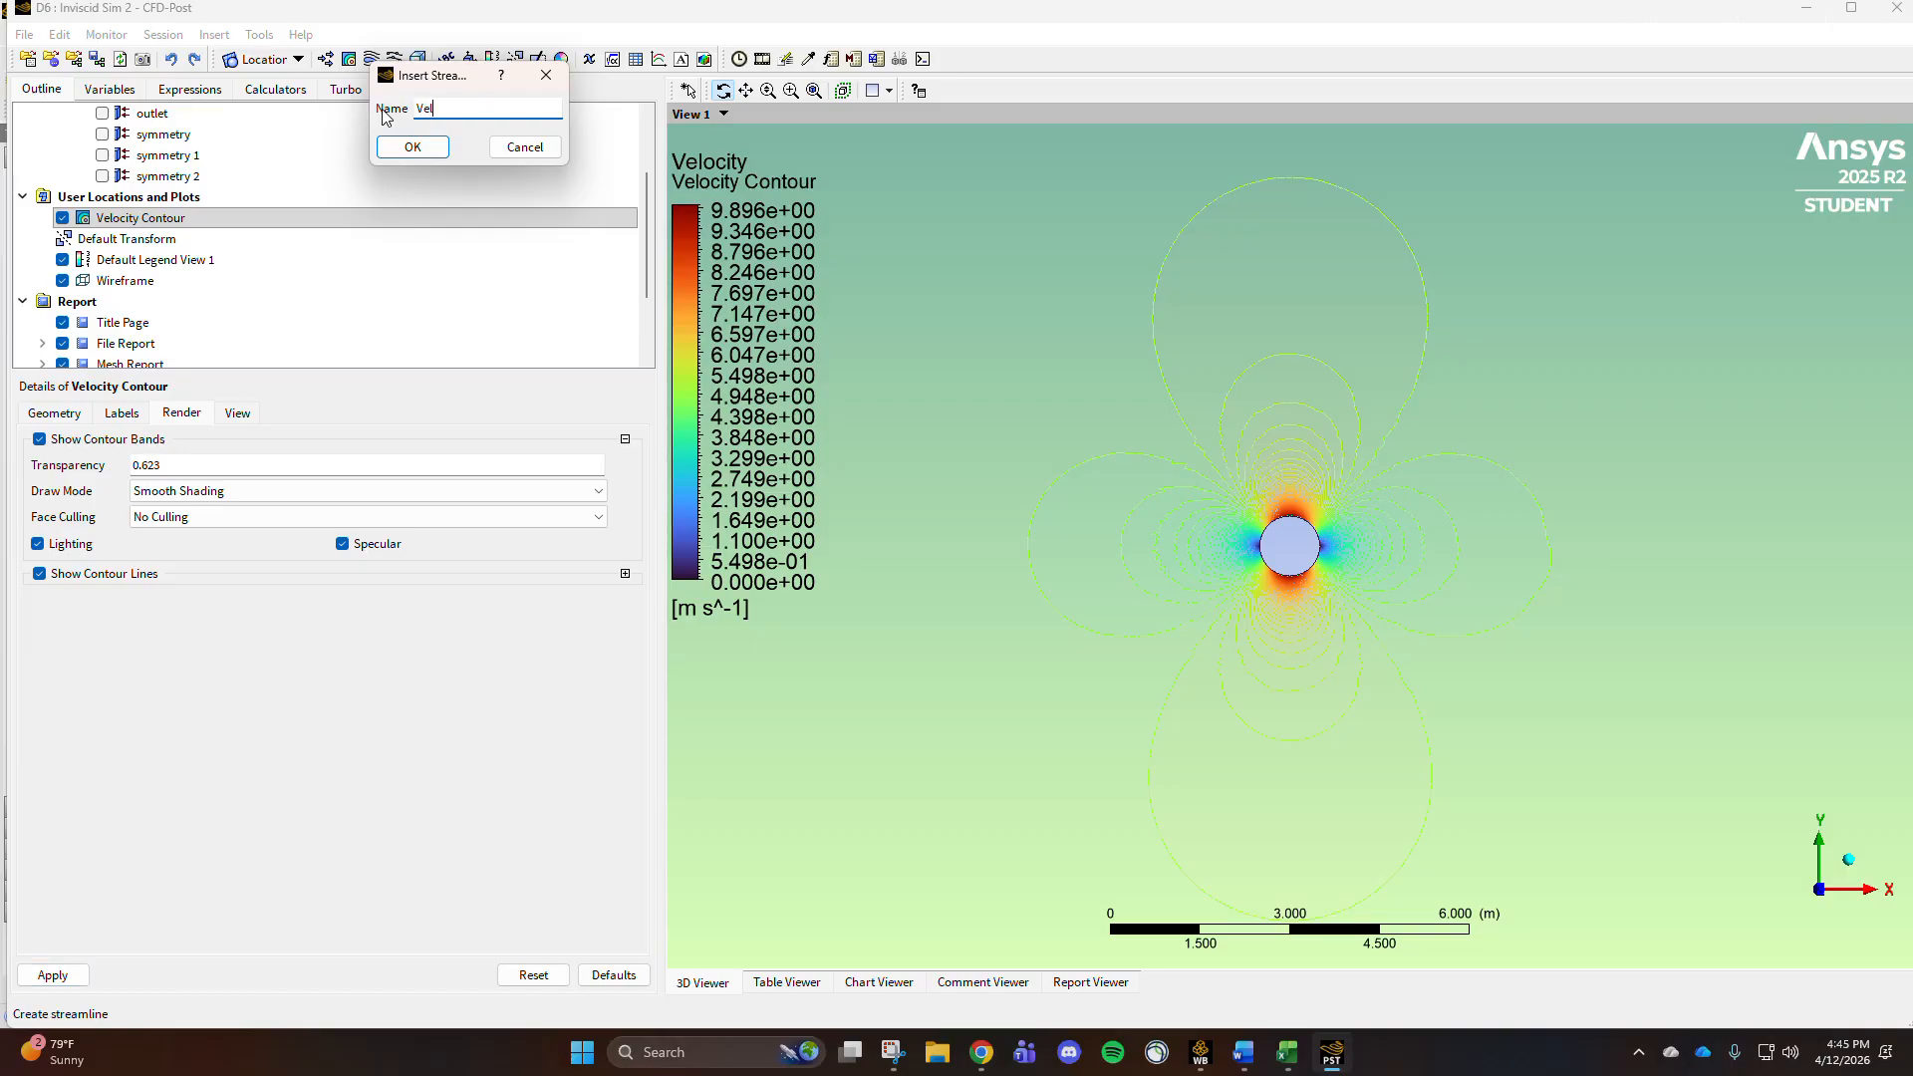
type("ocity Stream")
key("Return")
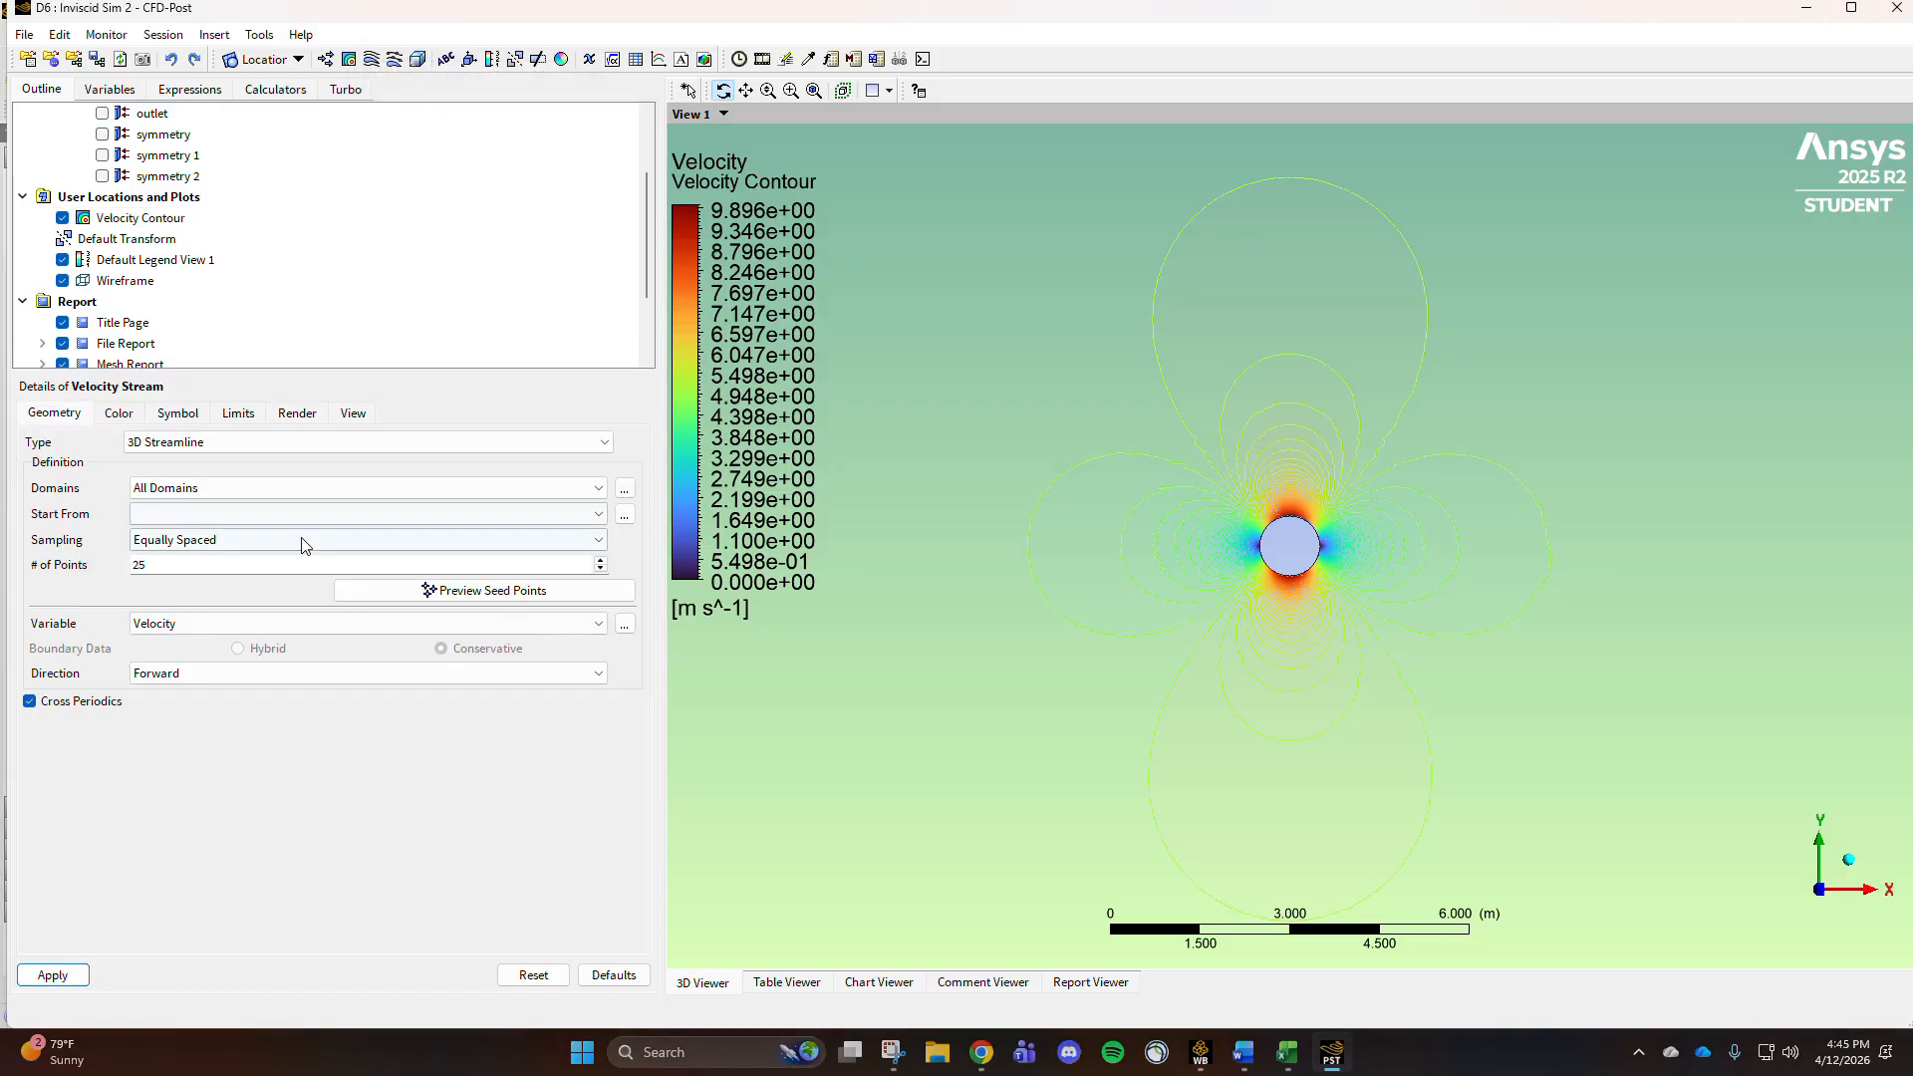
left_click(299, 513)
left_click(248, 560)
left_click(239, 488)
left_click(199, 525)
left_click(188, 563)
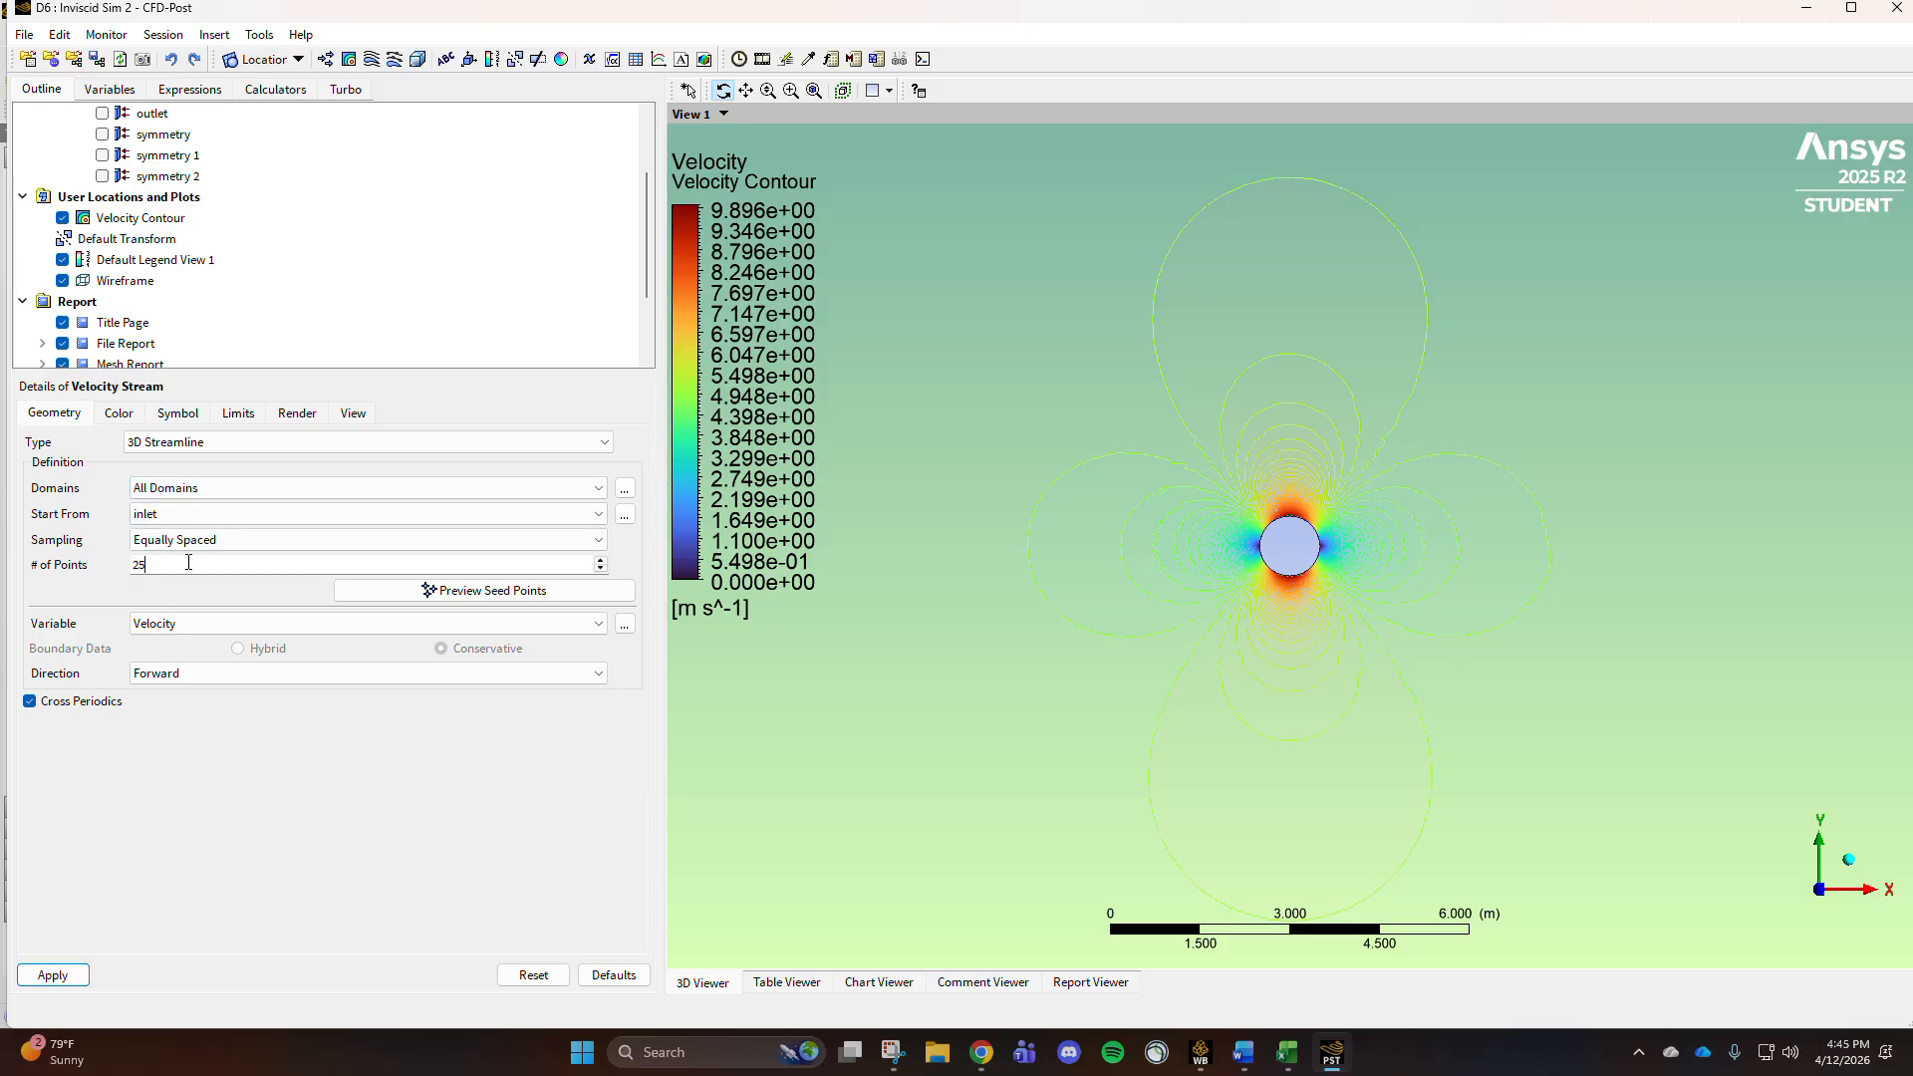
left_click(53, 974)
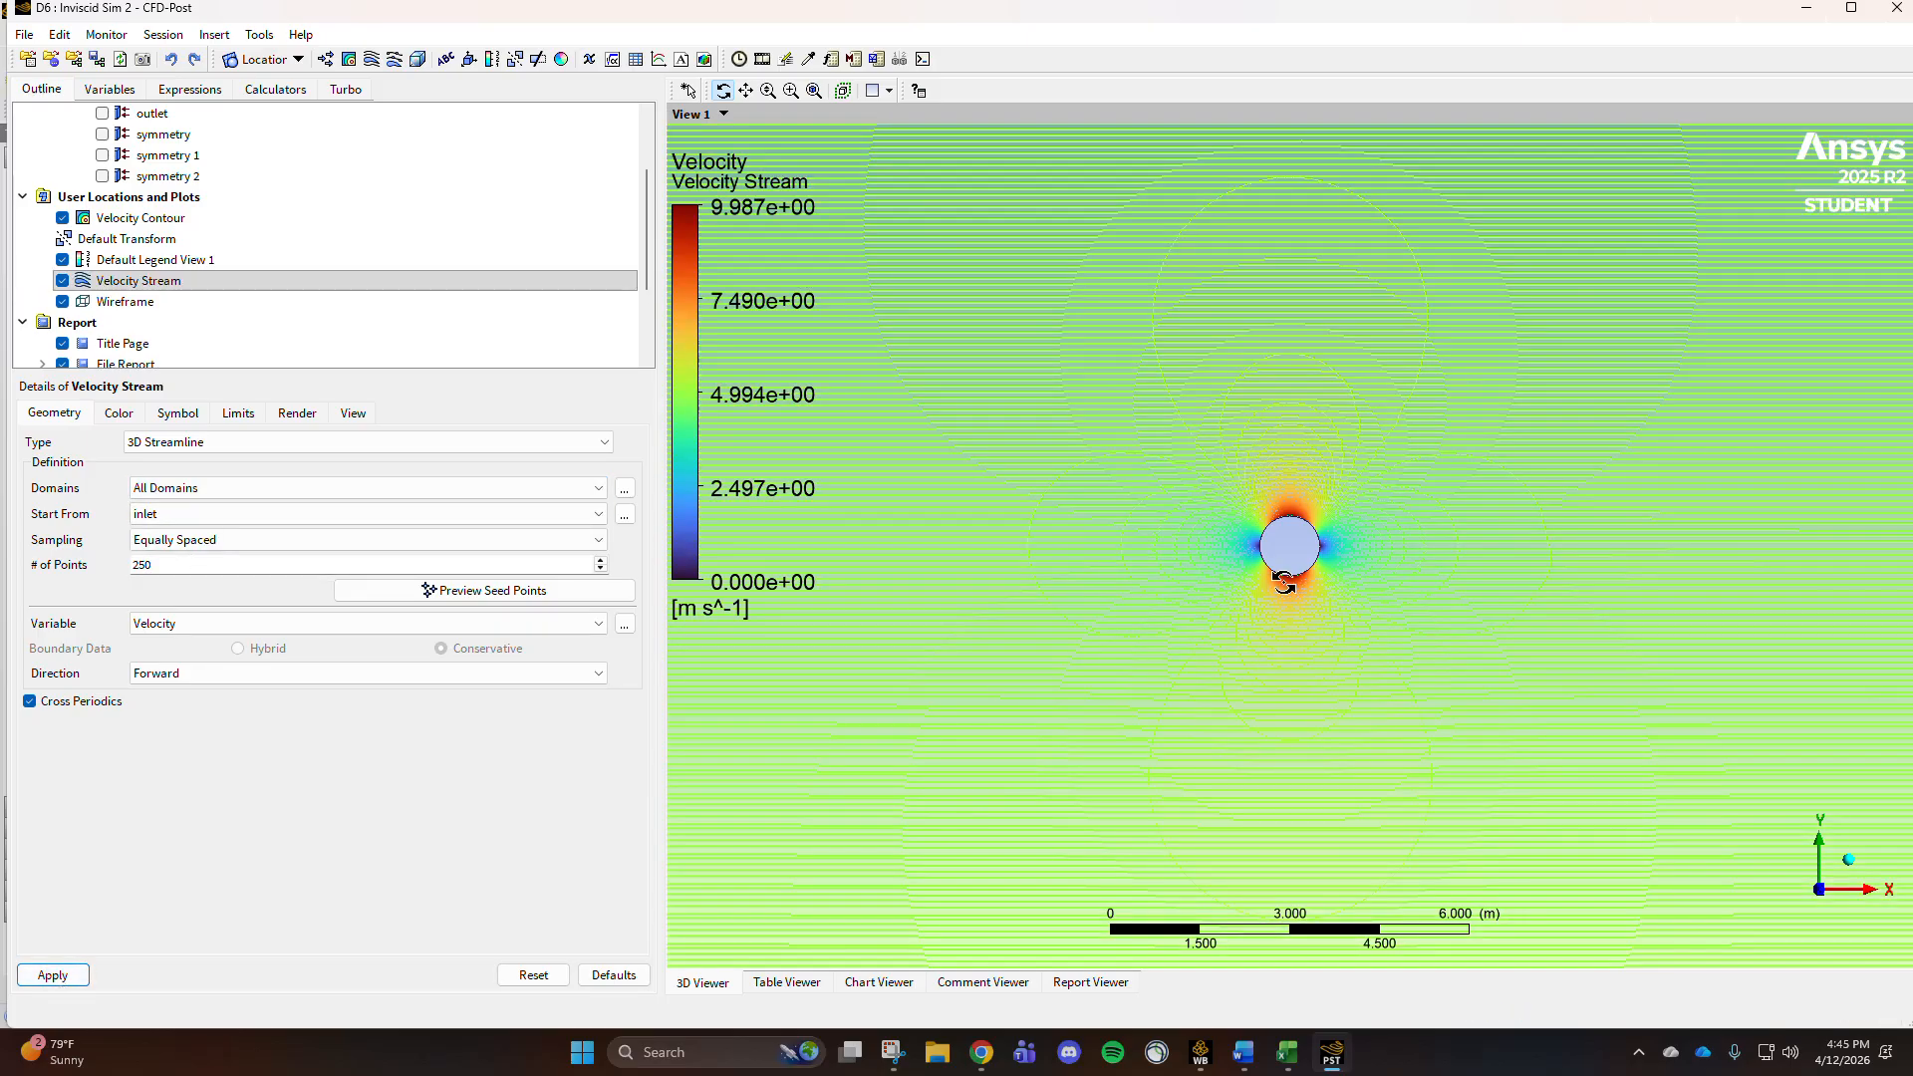
Step: Hide the Velocity Contour to examine the streamlines around the cylinder alone, and show the contour again
left_click(62, 217)
scroll(1409, 512, "up", 2)
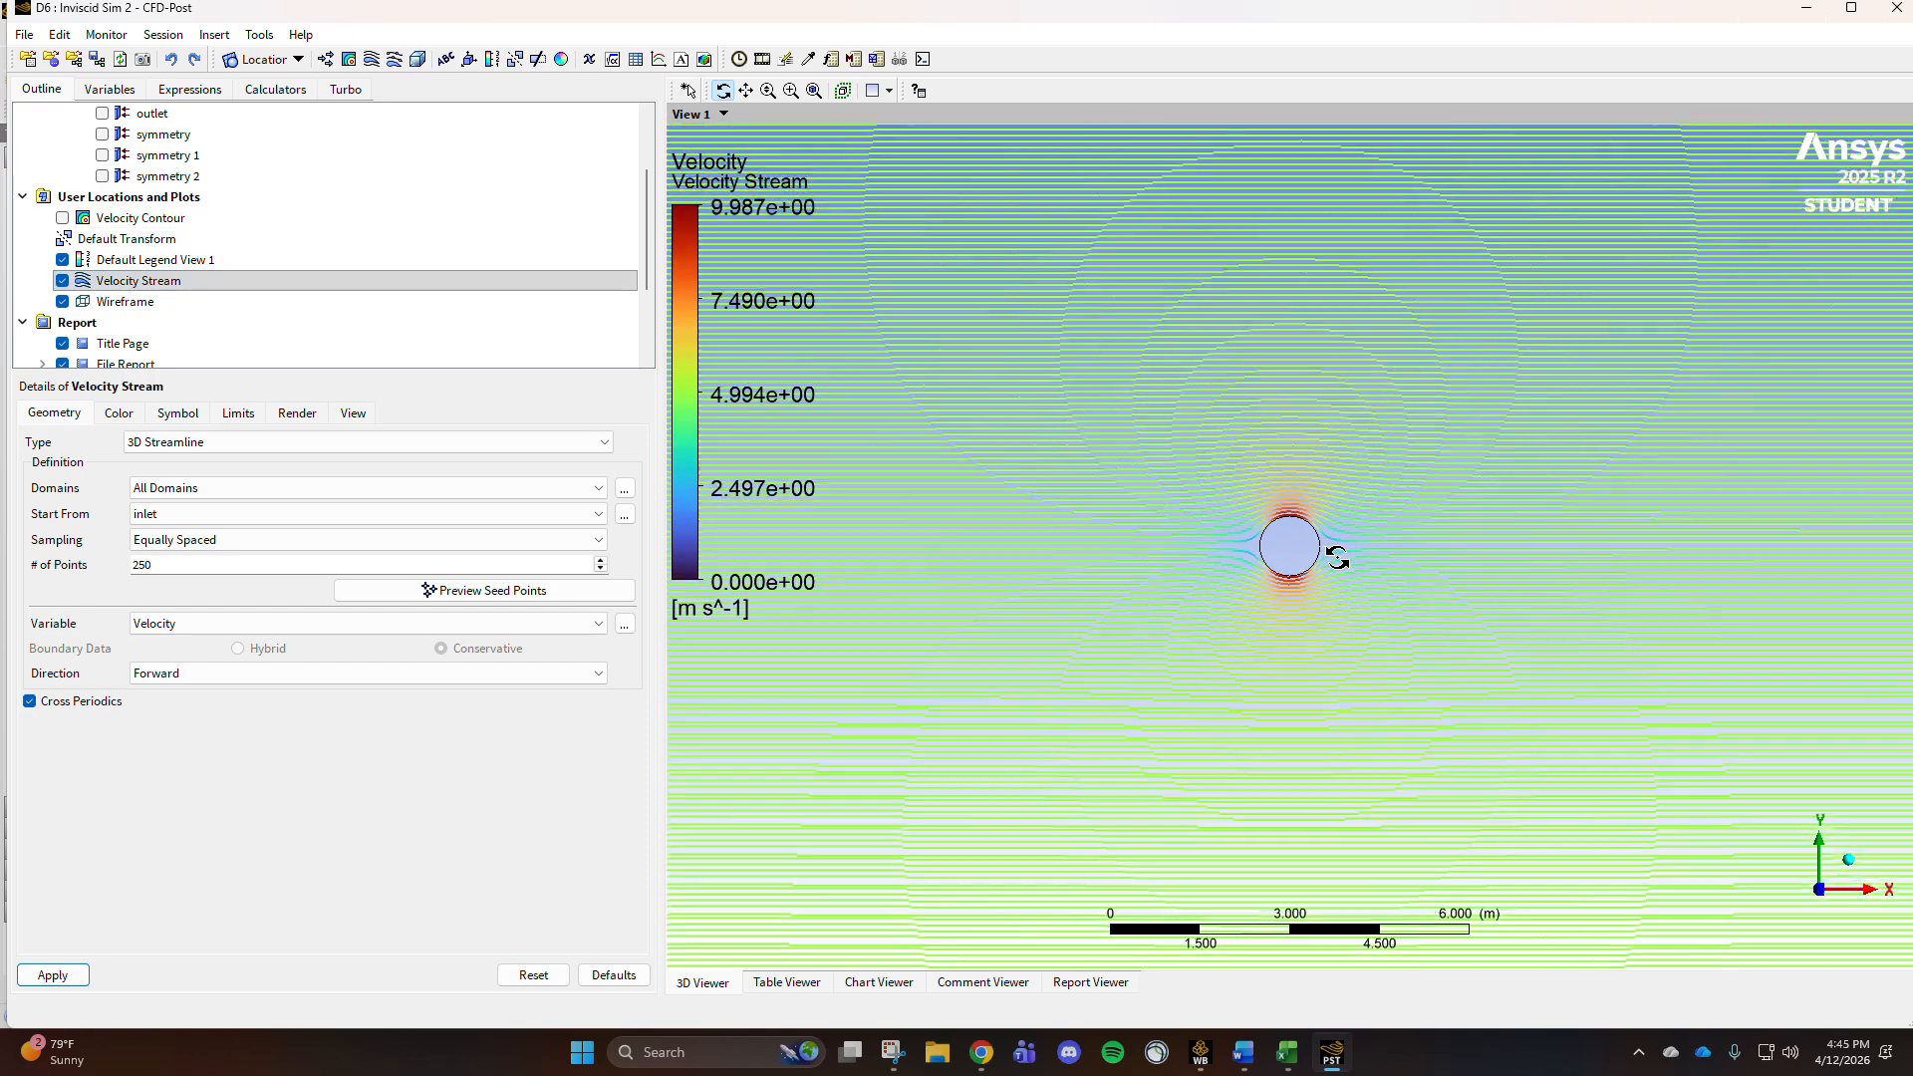
scroll(1304, 398, "down", 1)
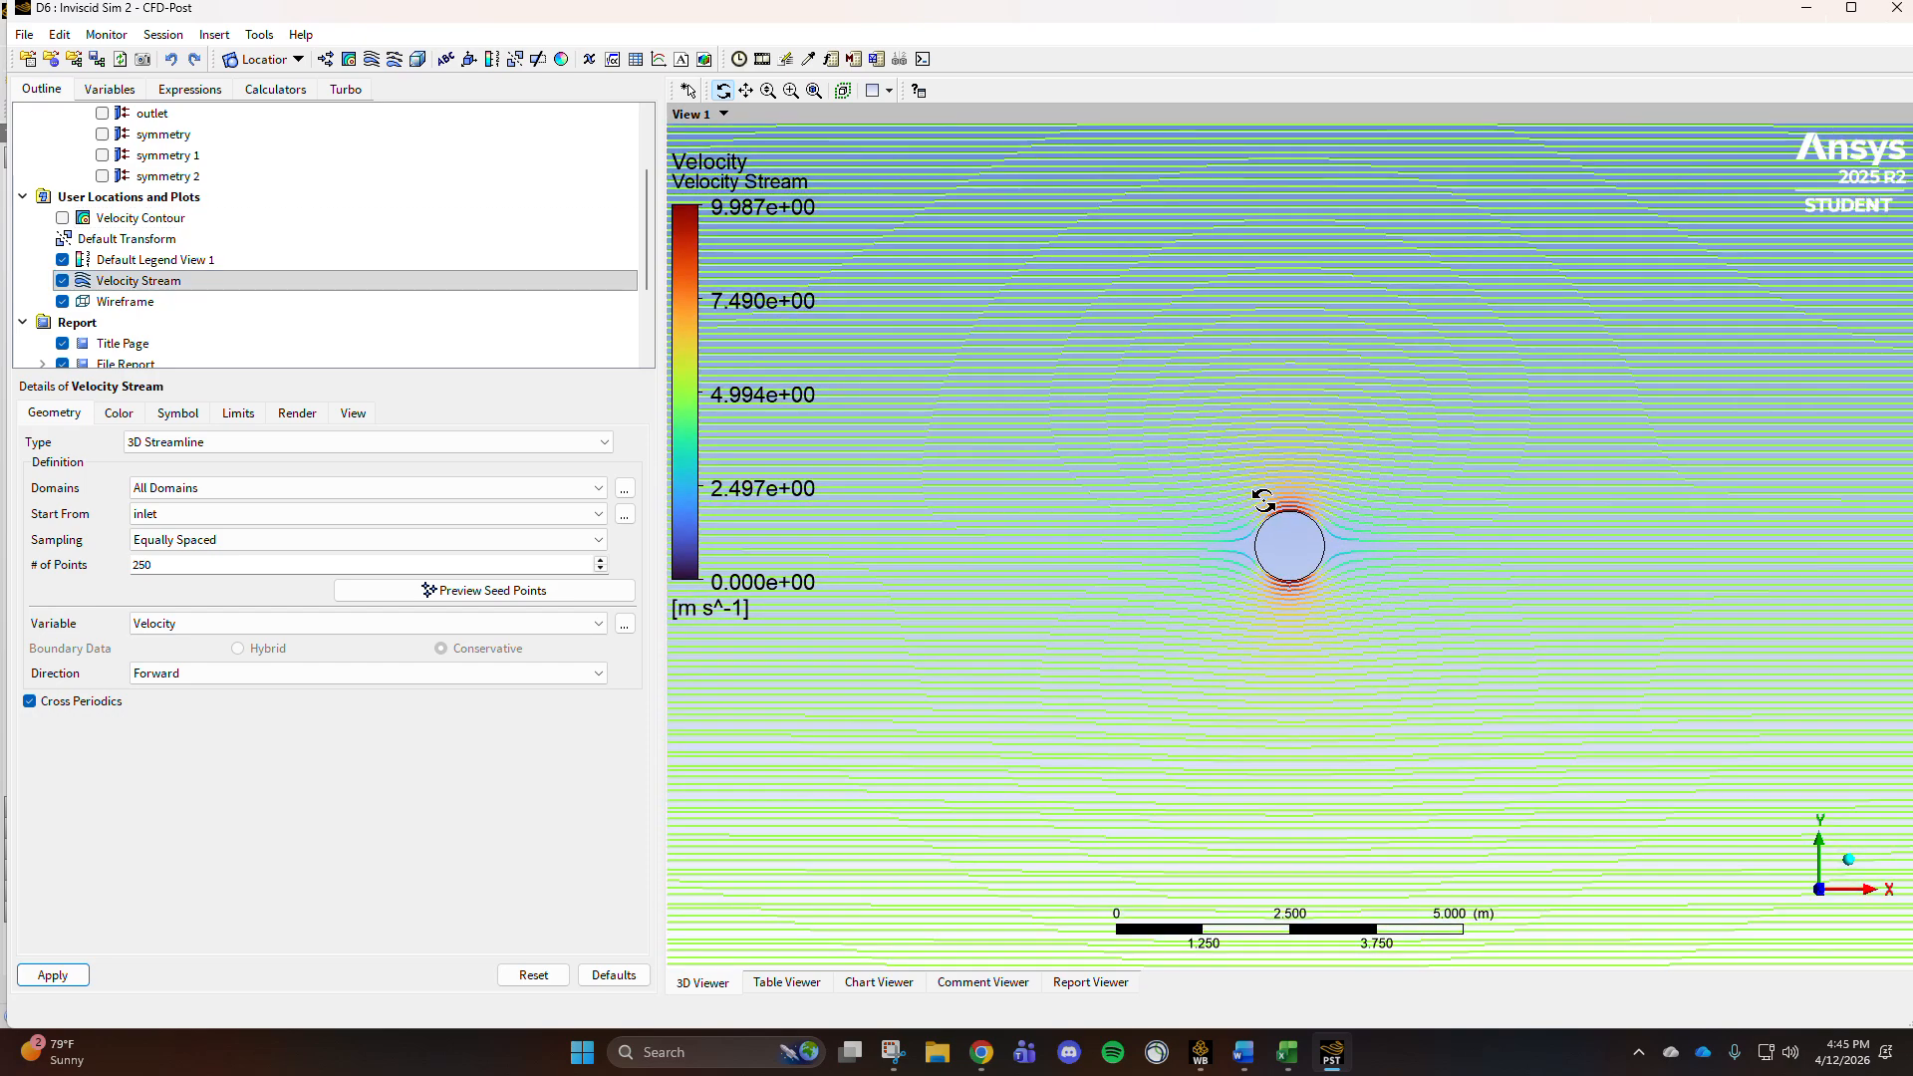
left_click(62, 217)
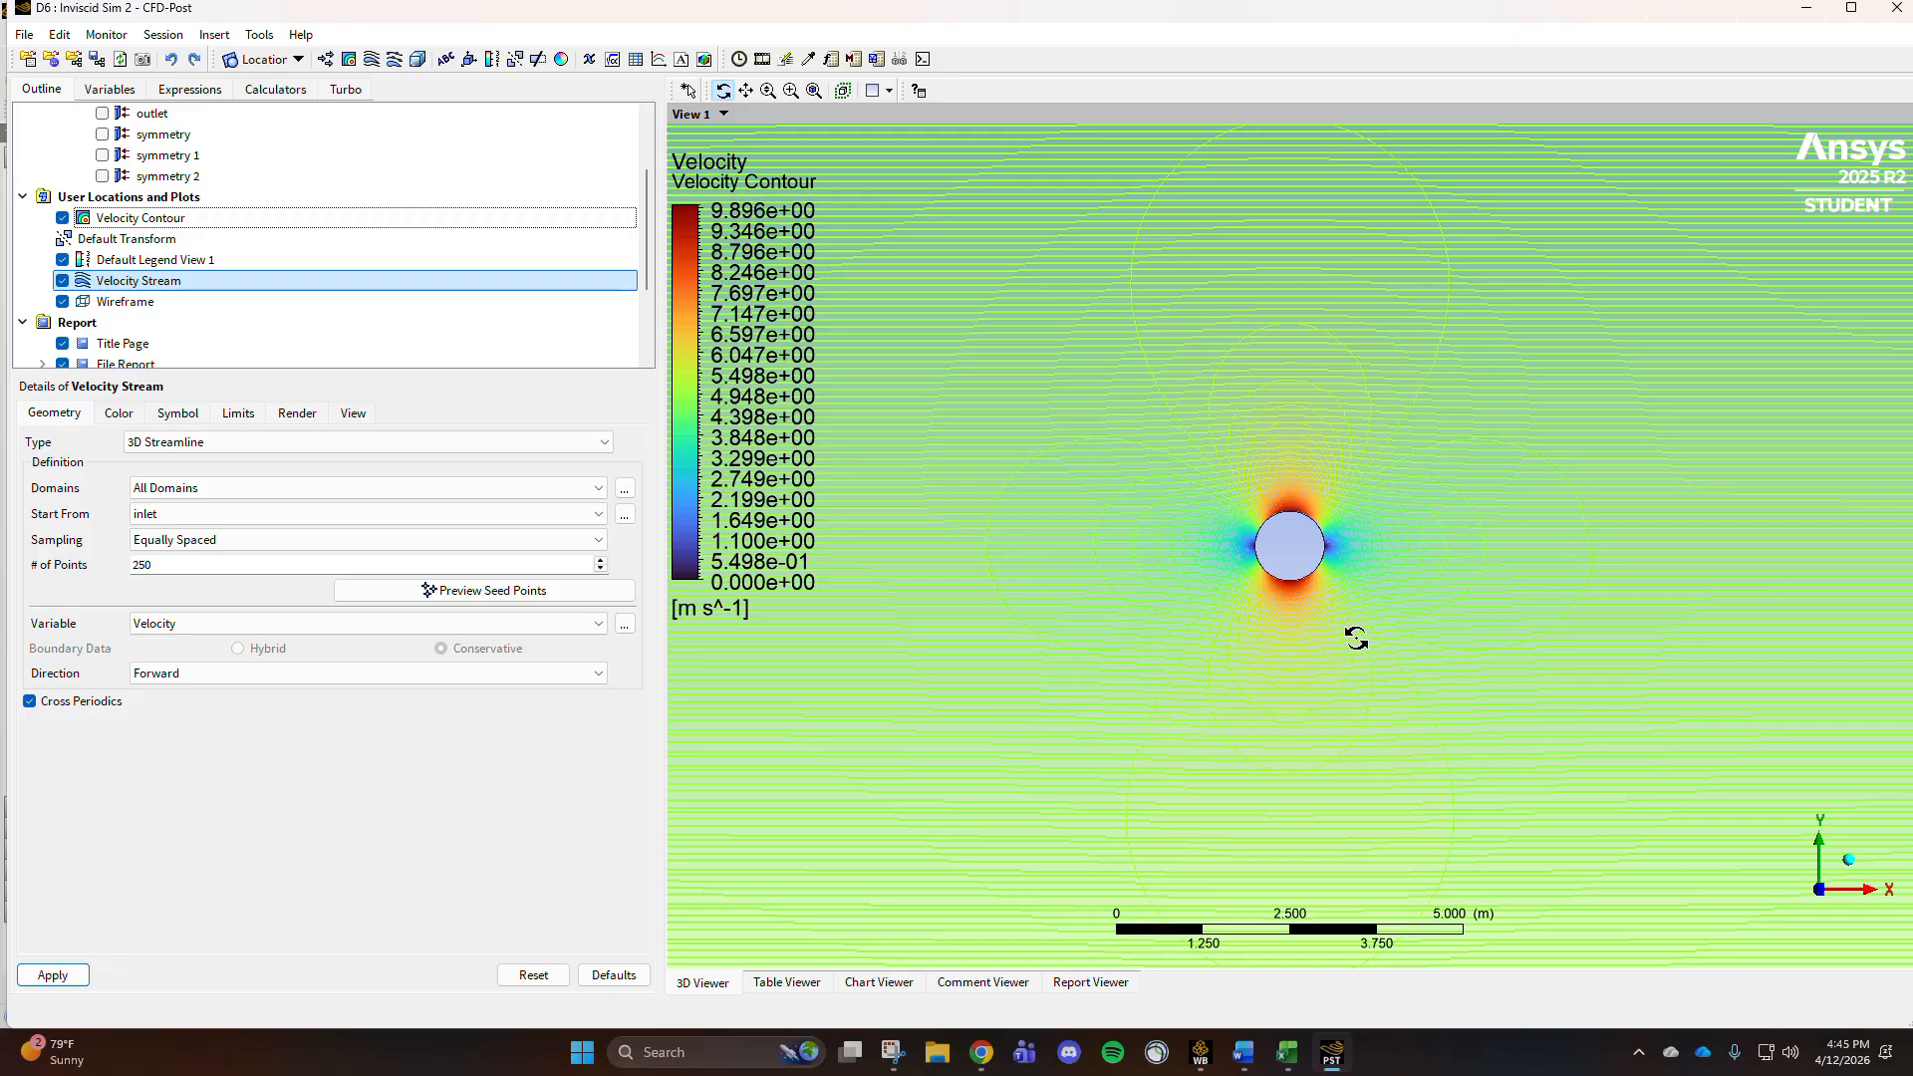
Step: Add a 110-level Pressure contour named Pressure Contour on symmetry 1, with the Velocity Contour and Velocity Stream hidden
left_click(347, 59)
type("Pressure Contour")
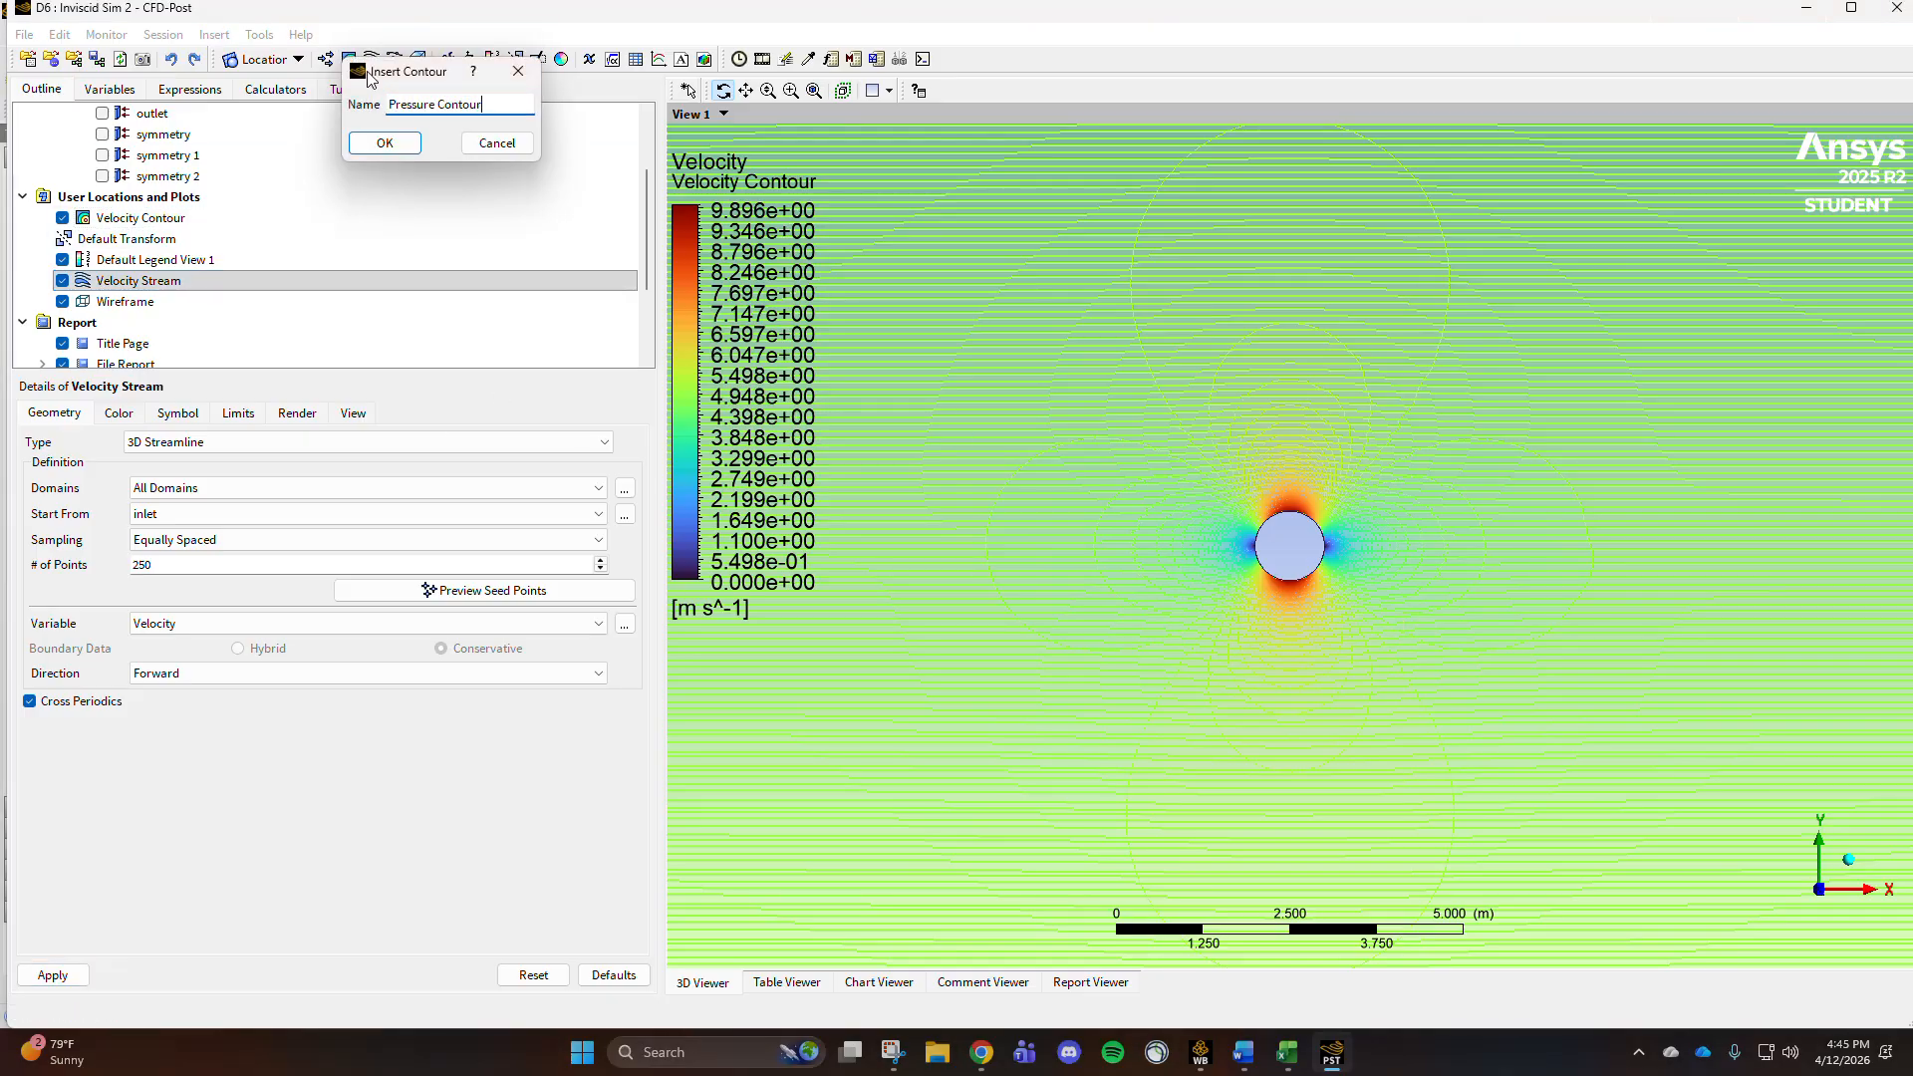
key("Return")
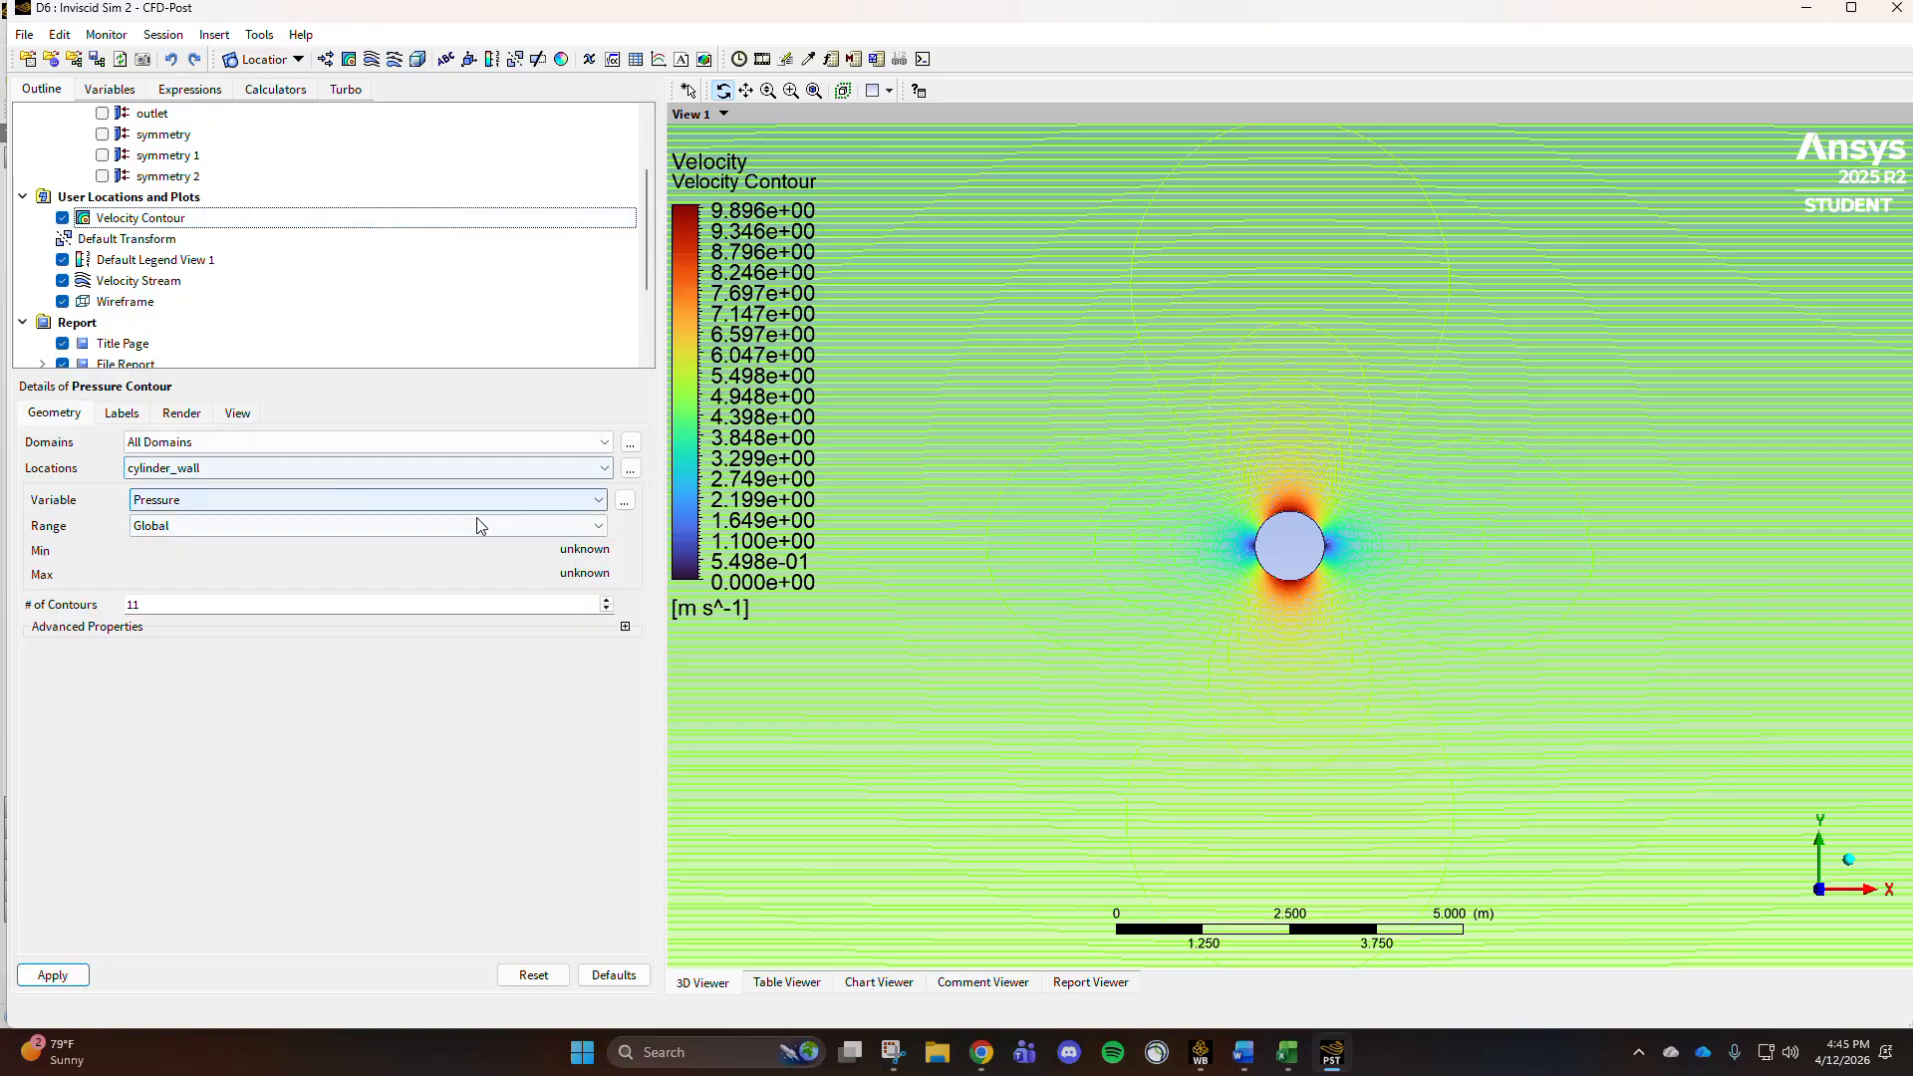
left_click(247, 467)
left_click(212, 556)
left_click(169, 610)
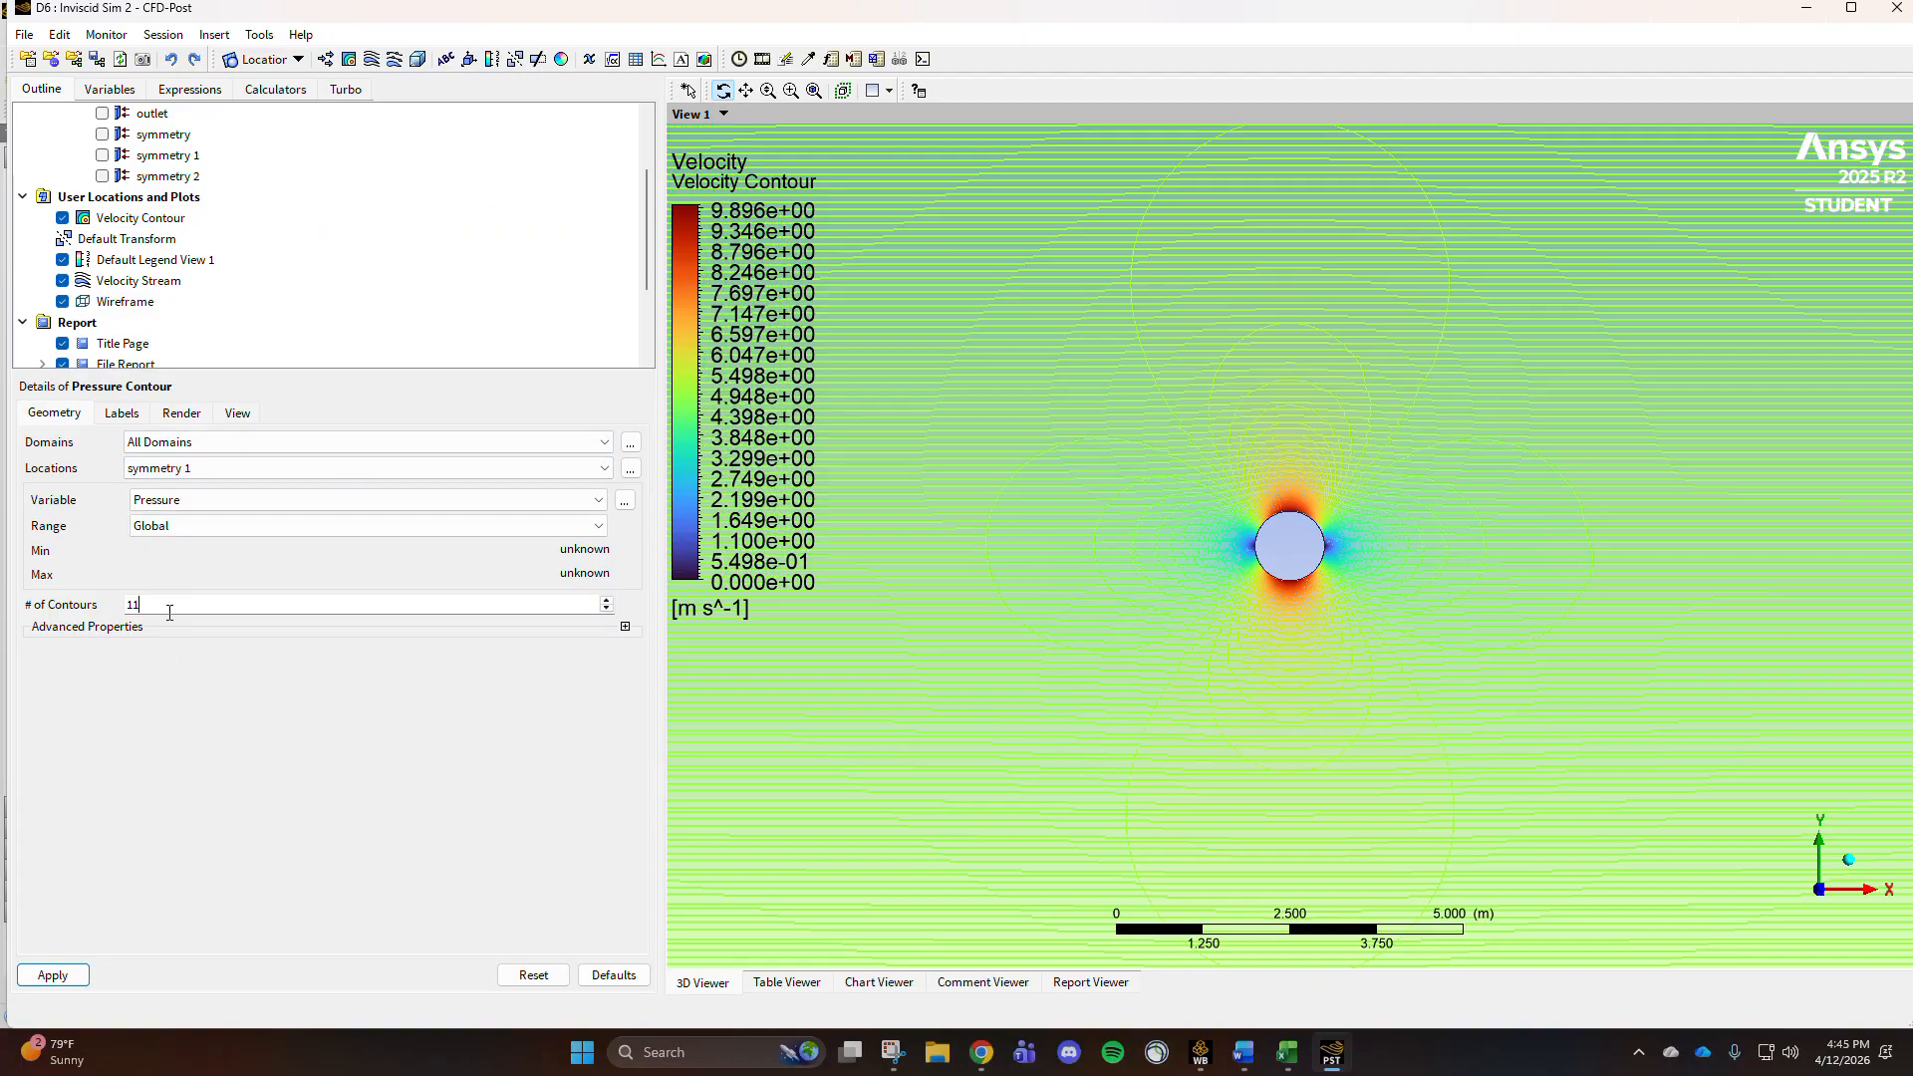
type("0")
left_click(61, 217)
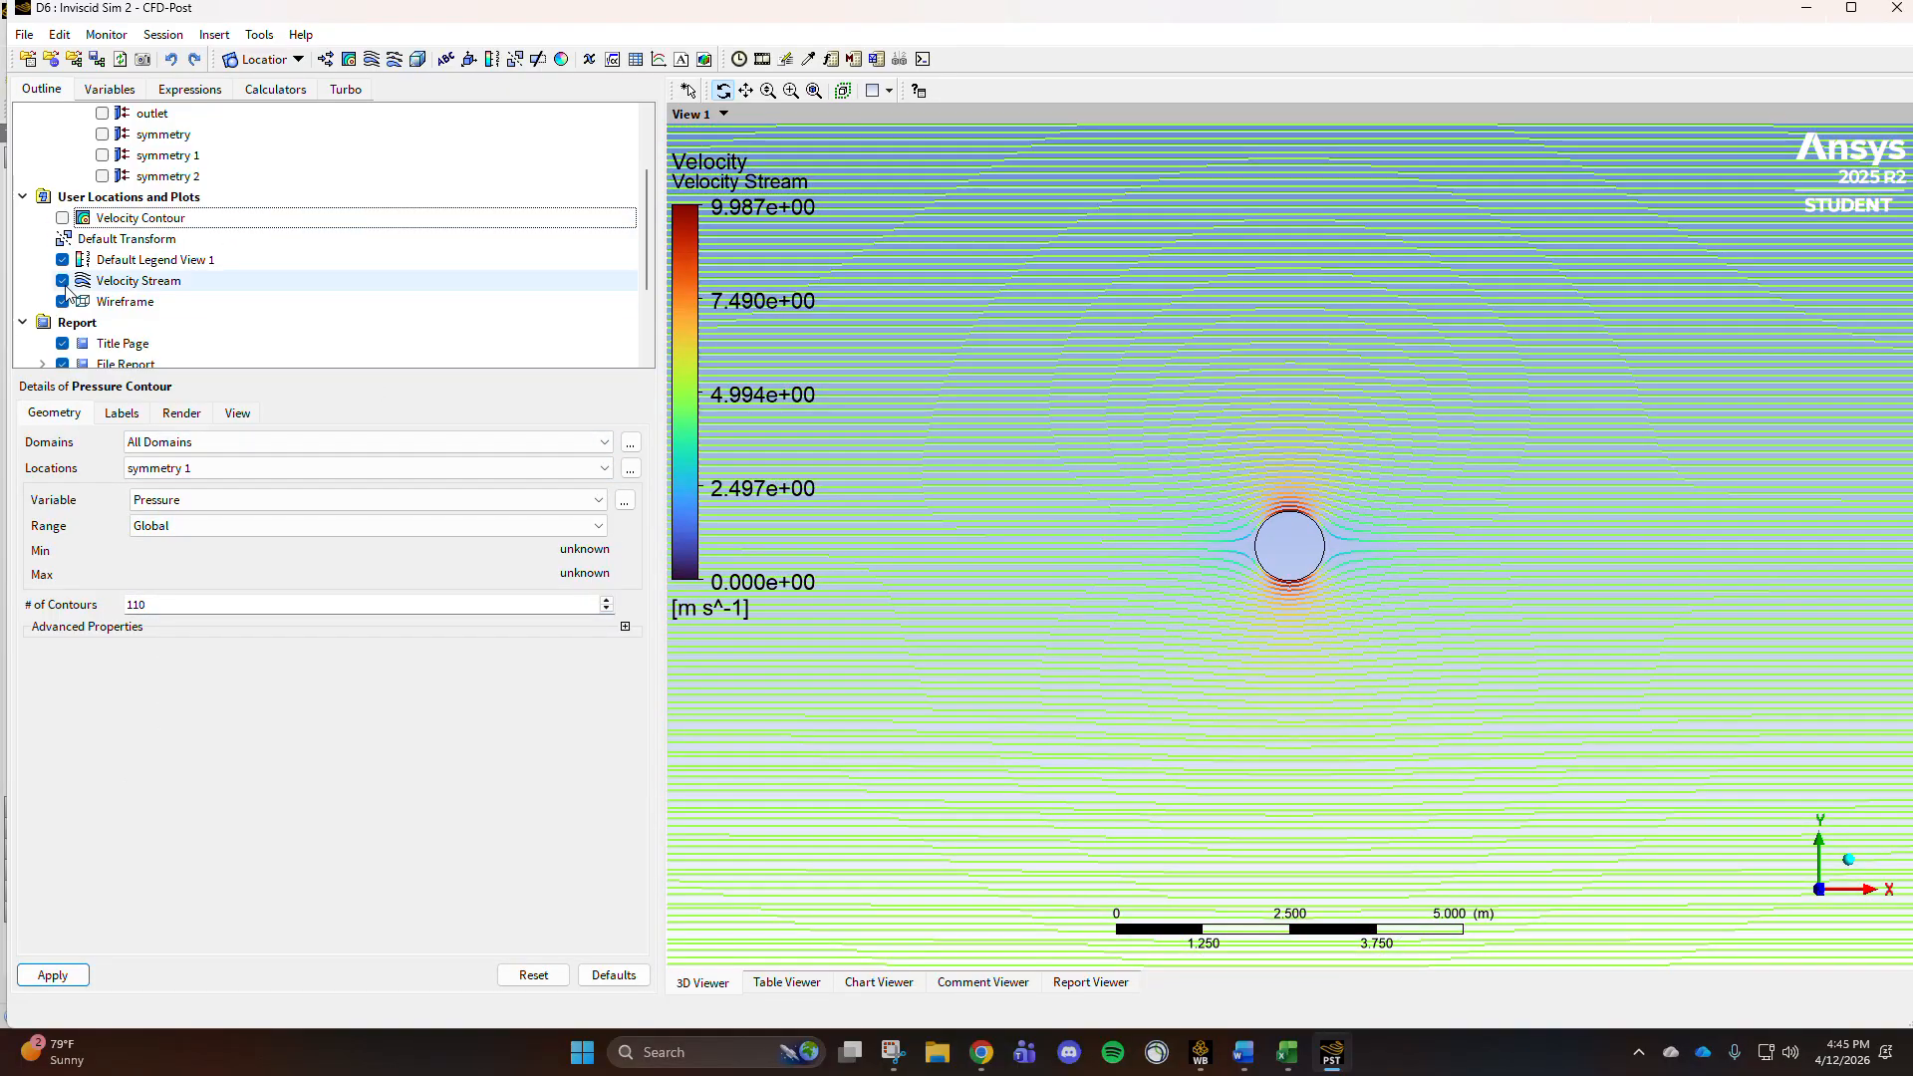
left_click(61, 280)
left_click(70, 971)
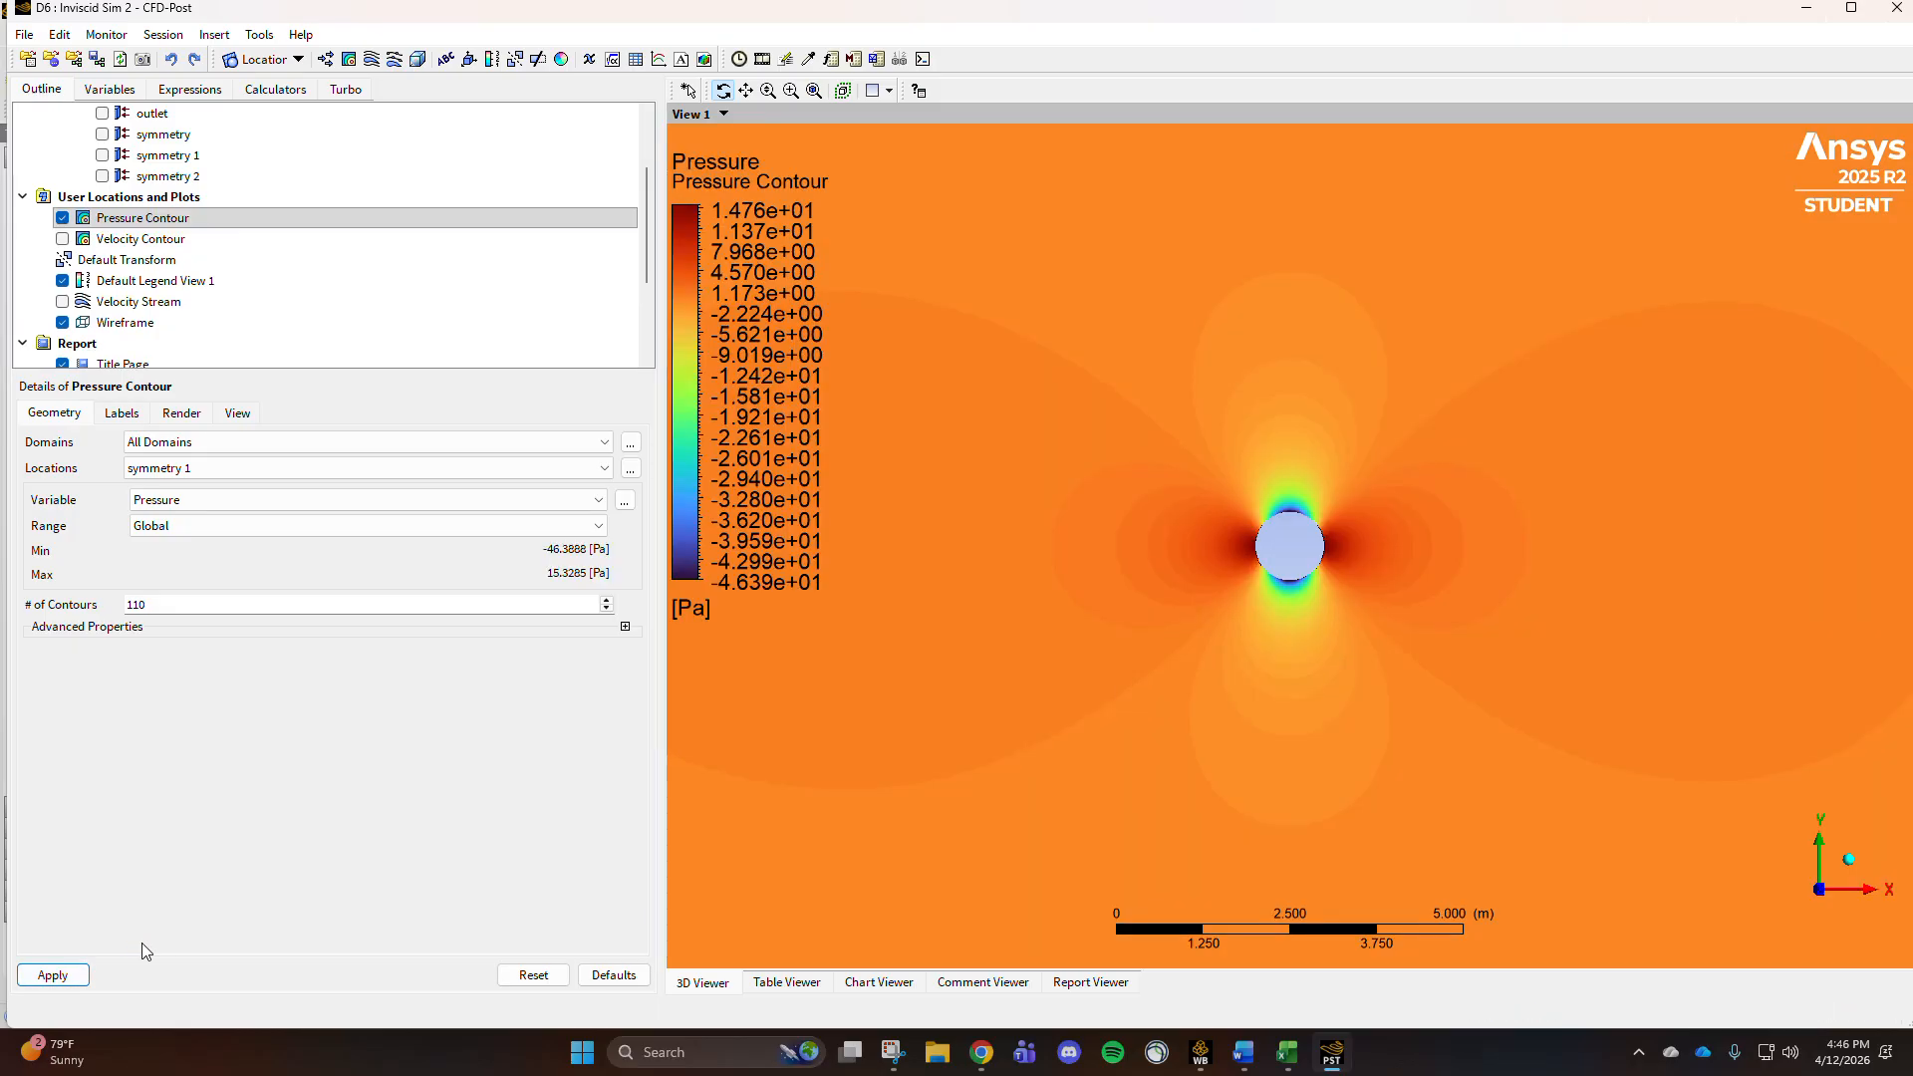
Step: Hide the Pressure Contour and display the Velocity Contour
left_click(61, 217)
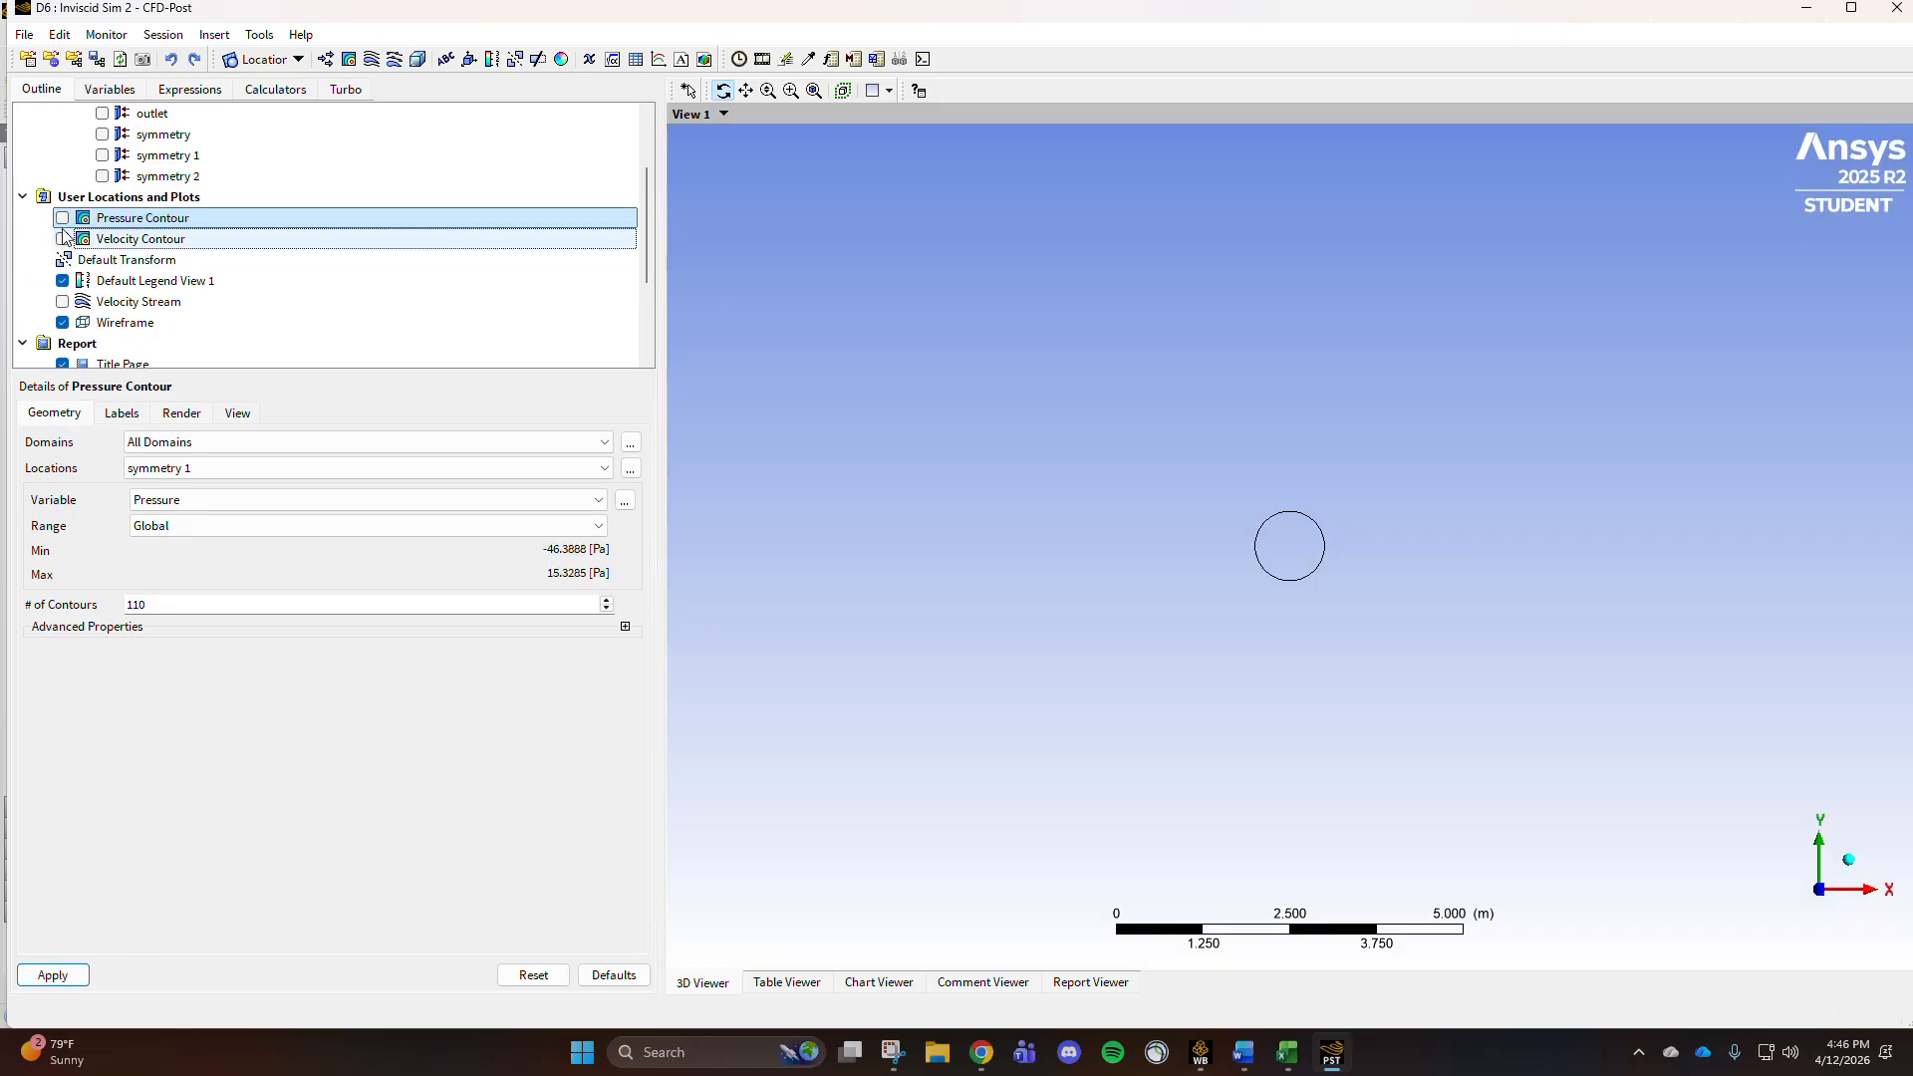
left_click(62, 238)
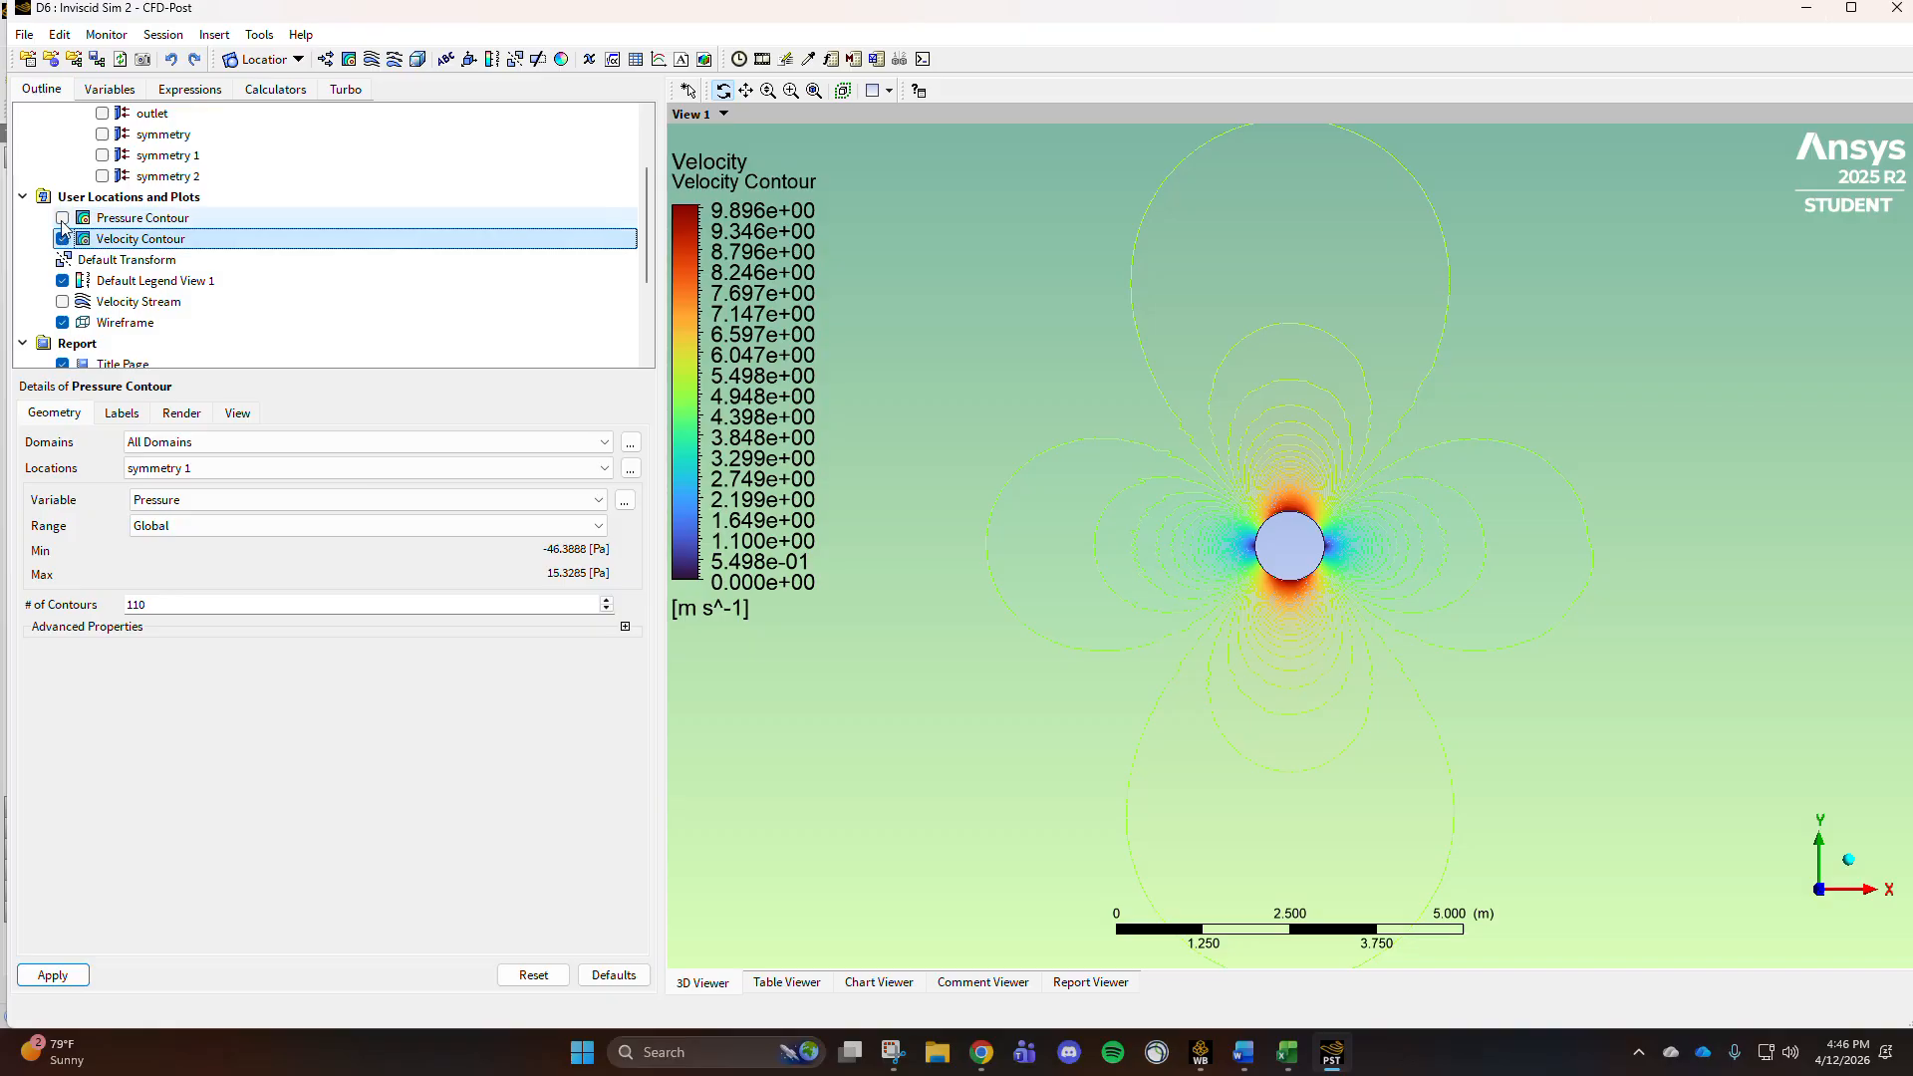
Step: Hide the Velocity Contour and show the Pressure Contour
left_click(62, 238)
left_click(62, 218)
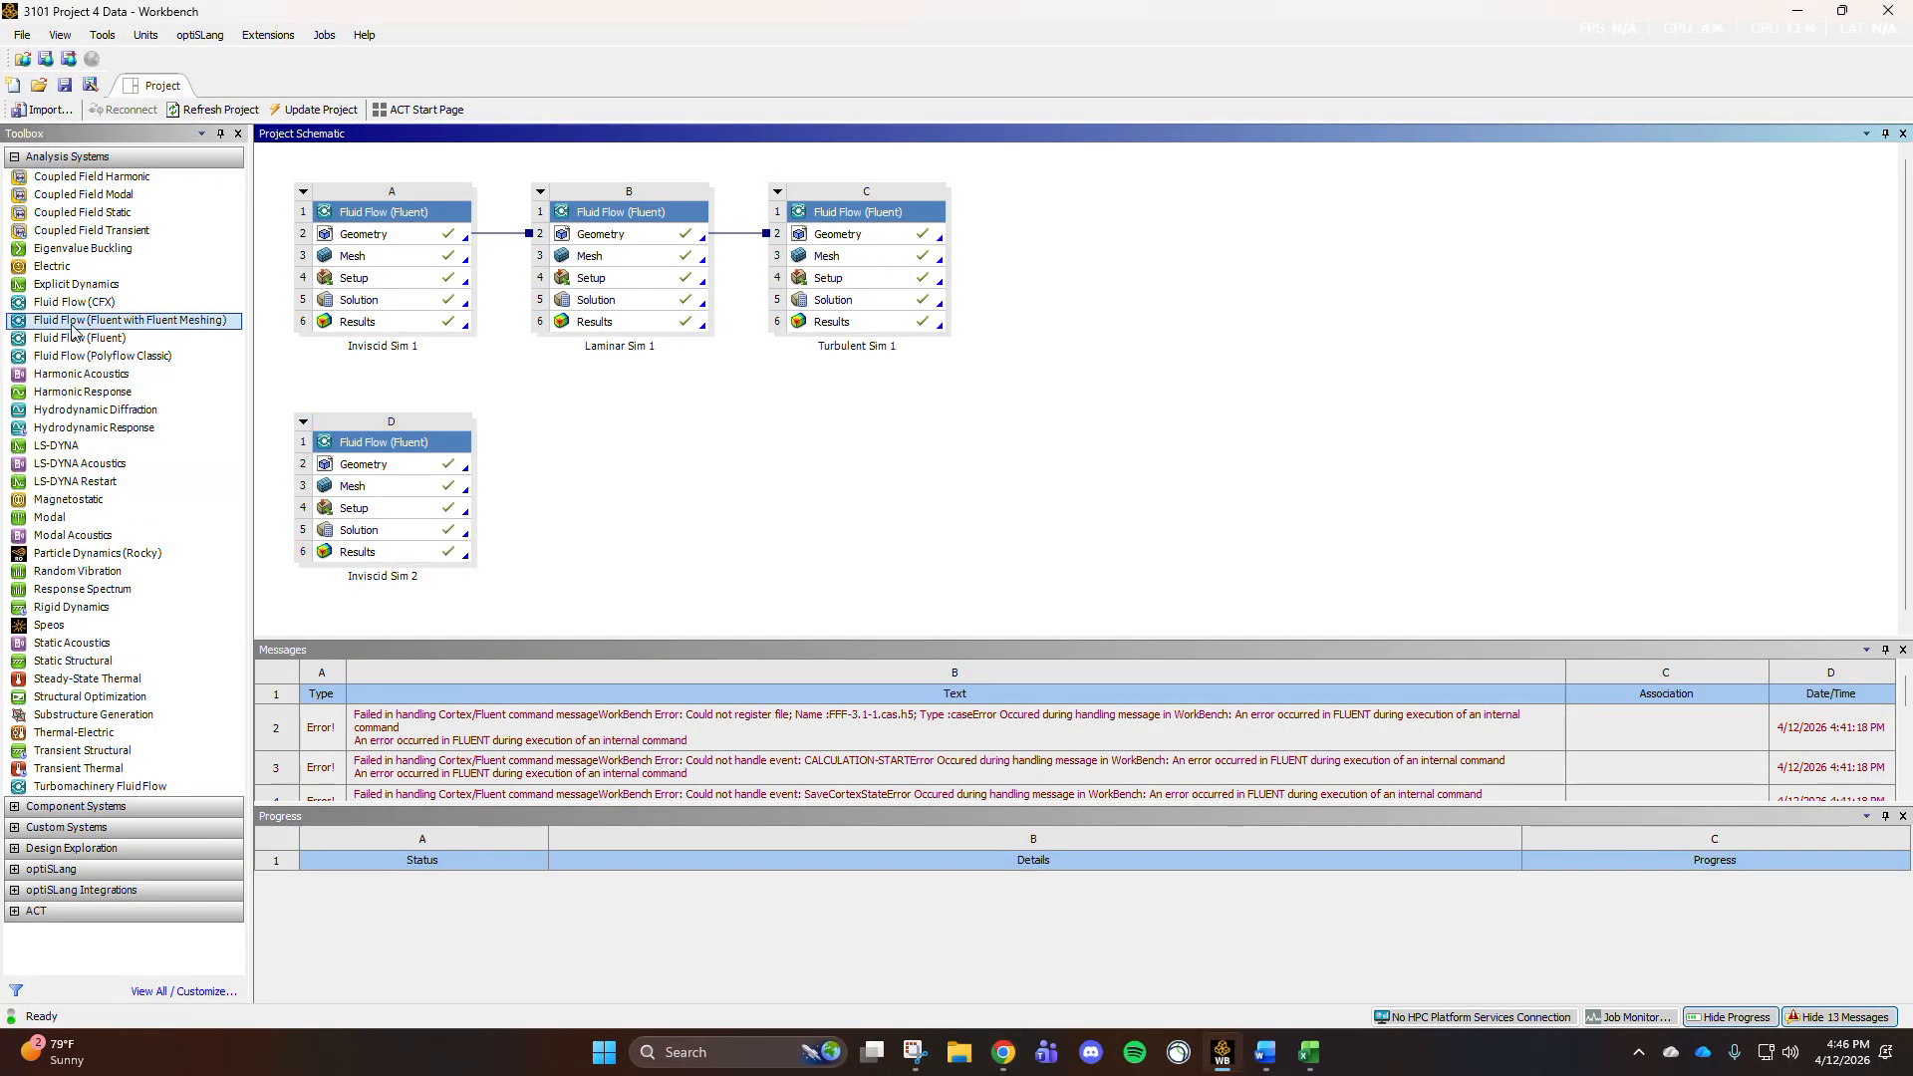
Step: In Workbench, add two Fluid Flow (Fluent) systems beside Inviscid Sim 2 and link their Geometry and Mesh cells in a chain from it
left_click_drag(79, 338, 598, 494)
left_click_drag(121, 338, 961, 494)
left_click_drag(449, 464, 596, 471)
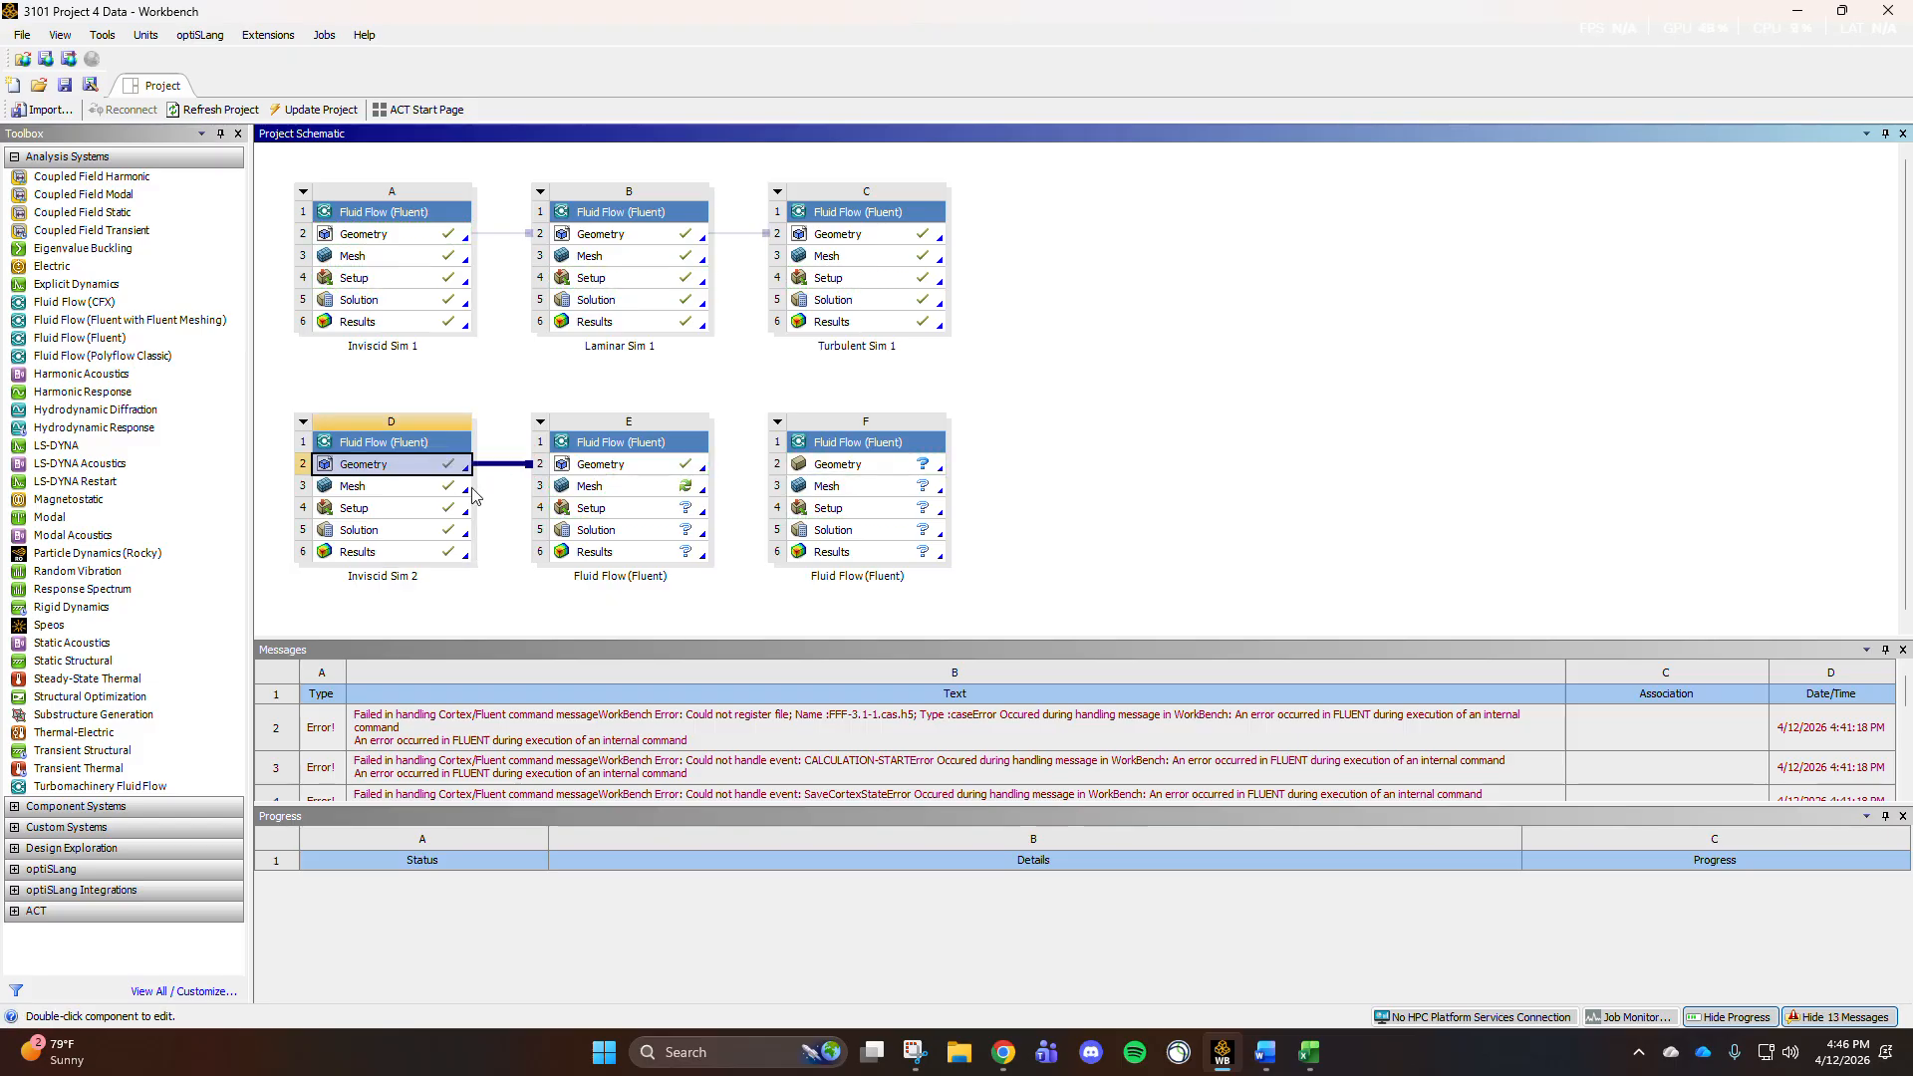
left_click_drag(438, 488, 837, 465)
left_click_drag(682, 493, 837, 486)
Step: Rename system E as Laminar Sim 2 and system F as Turbulent Sim2
double_click(654, 578)
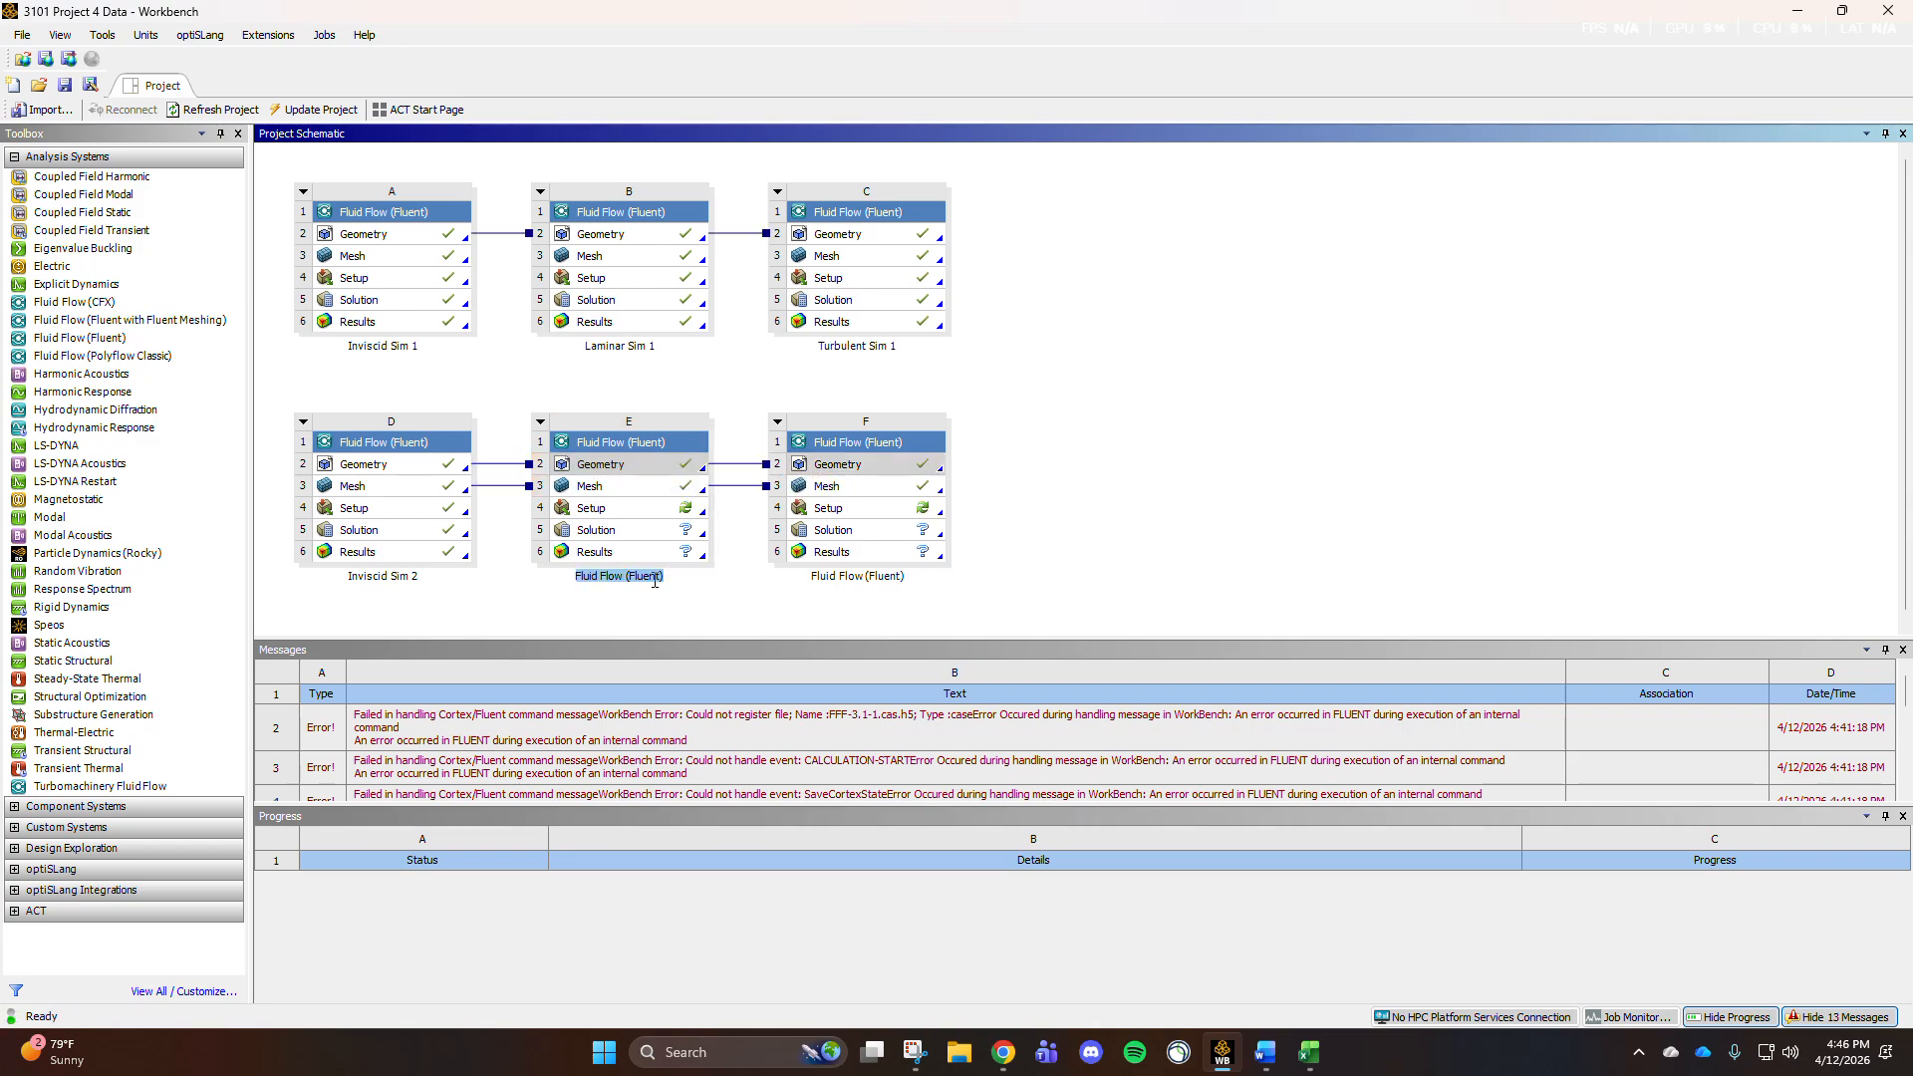
type("Laminar Sim 2")
key("Return")
double_click(891, 576)
type("Turbulent Sim2")
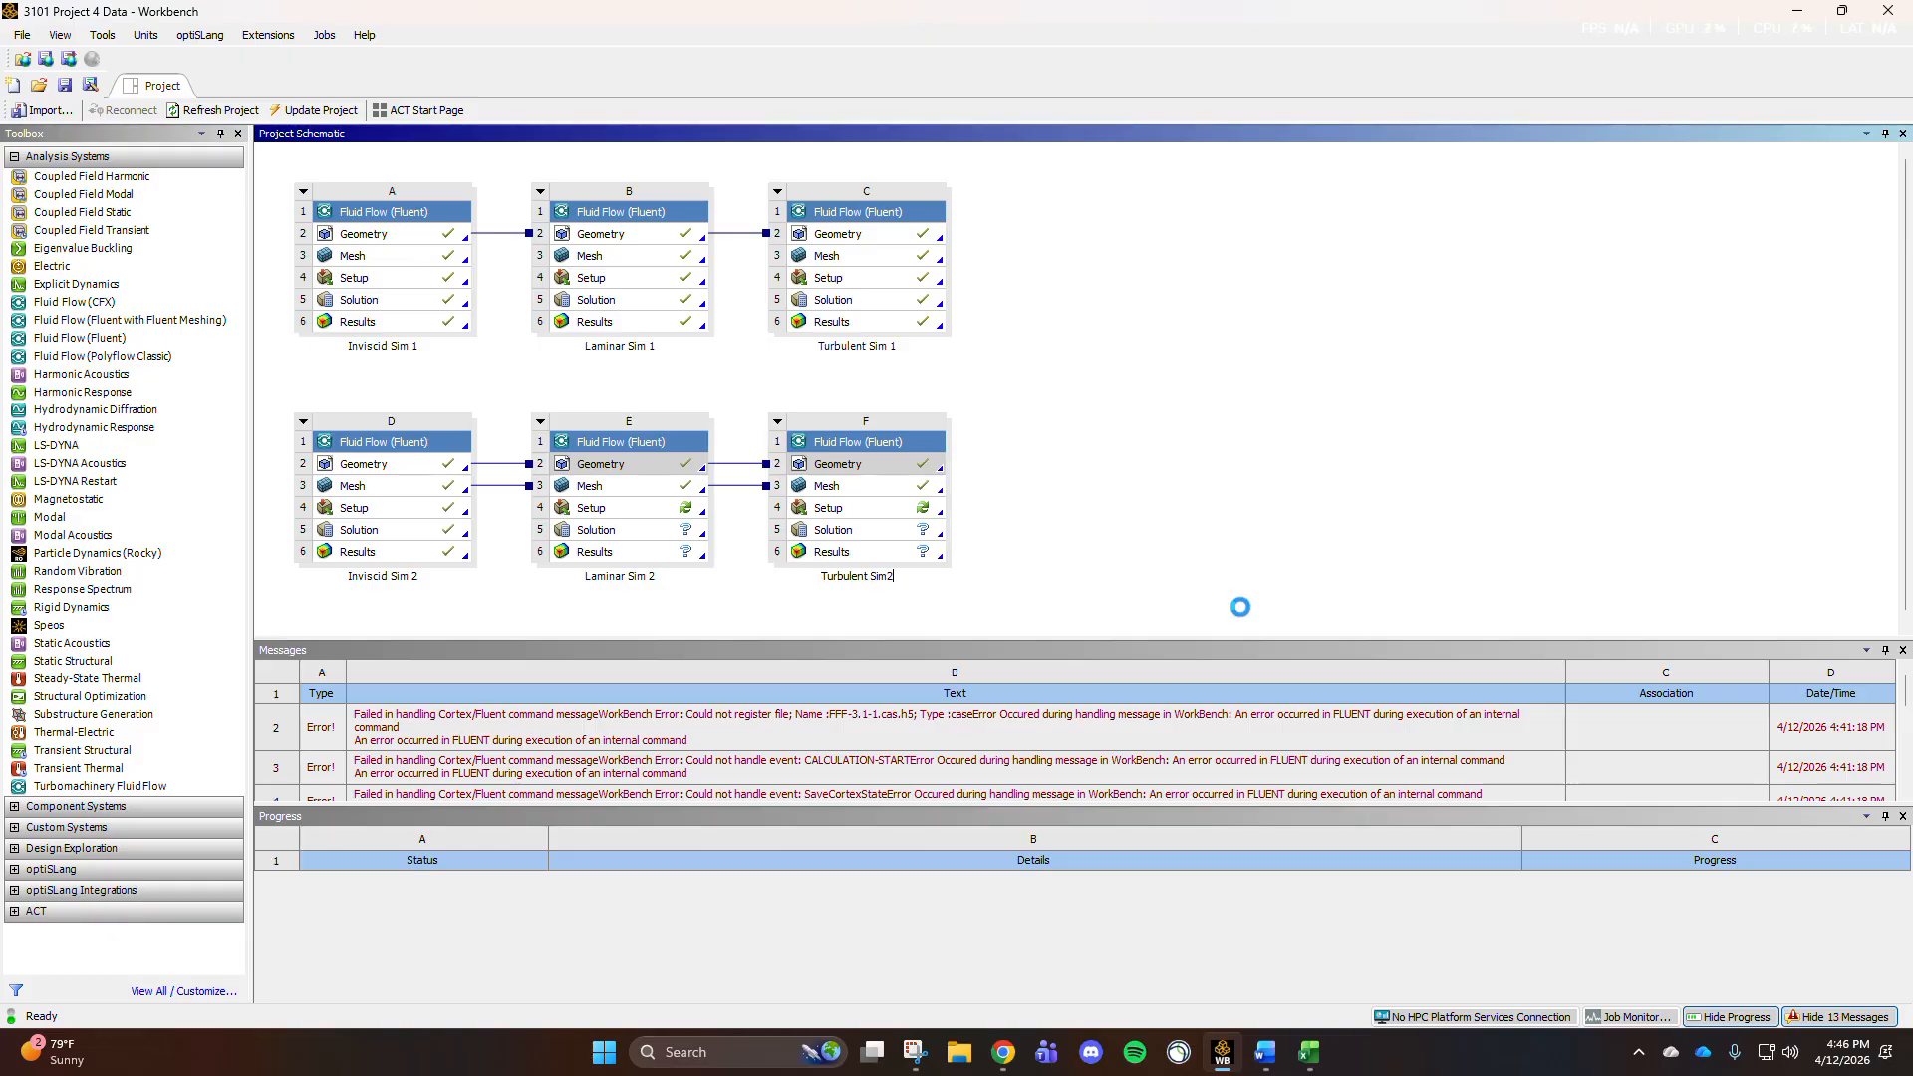
key("Return")
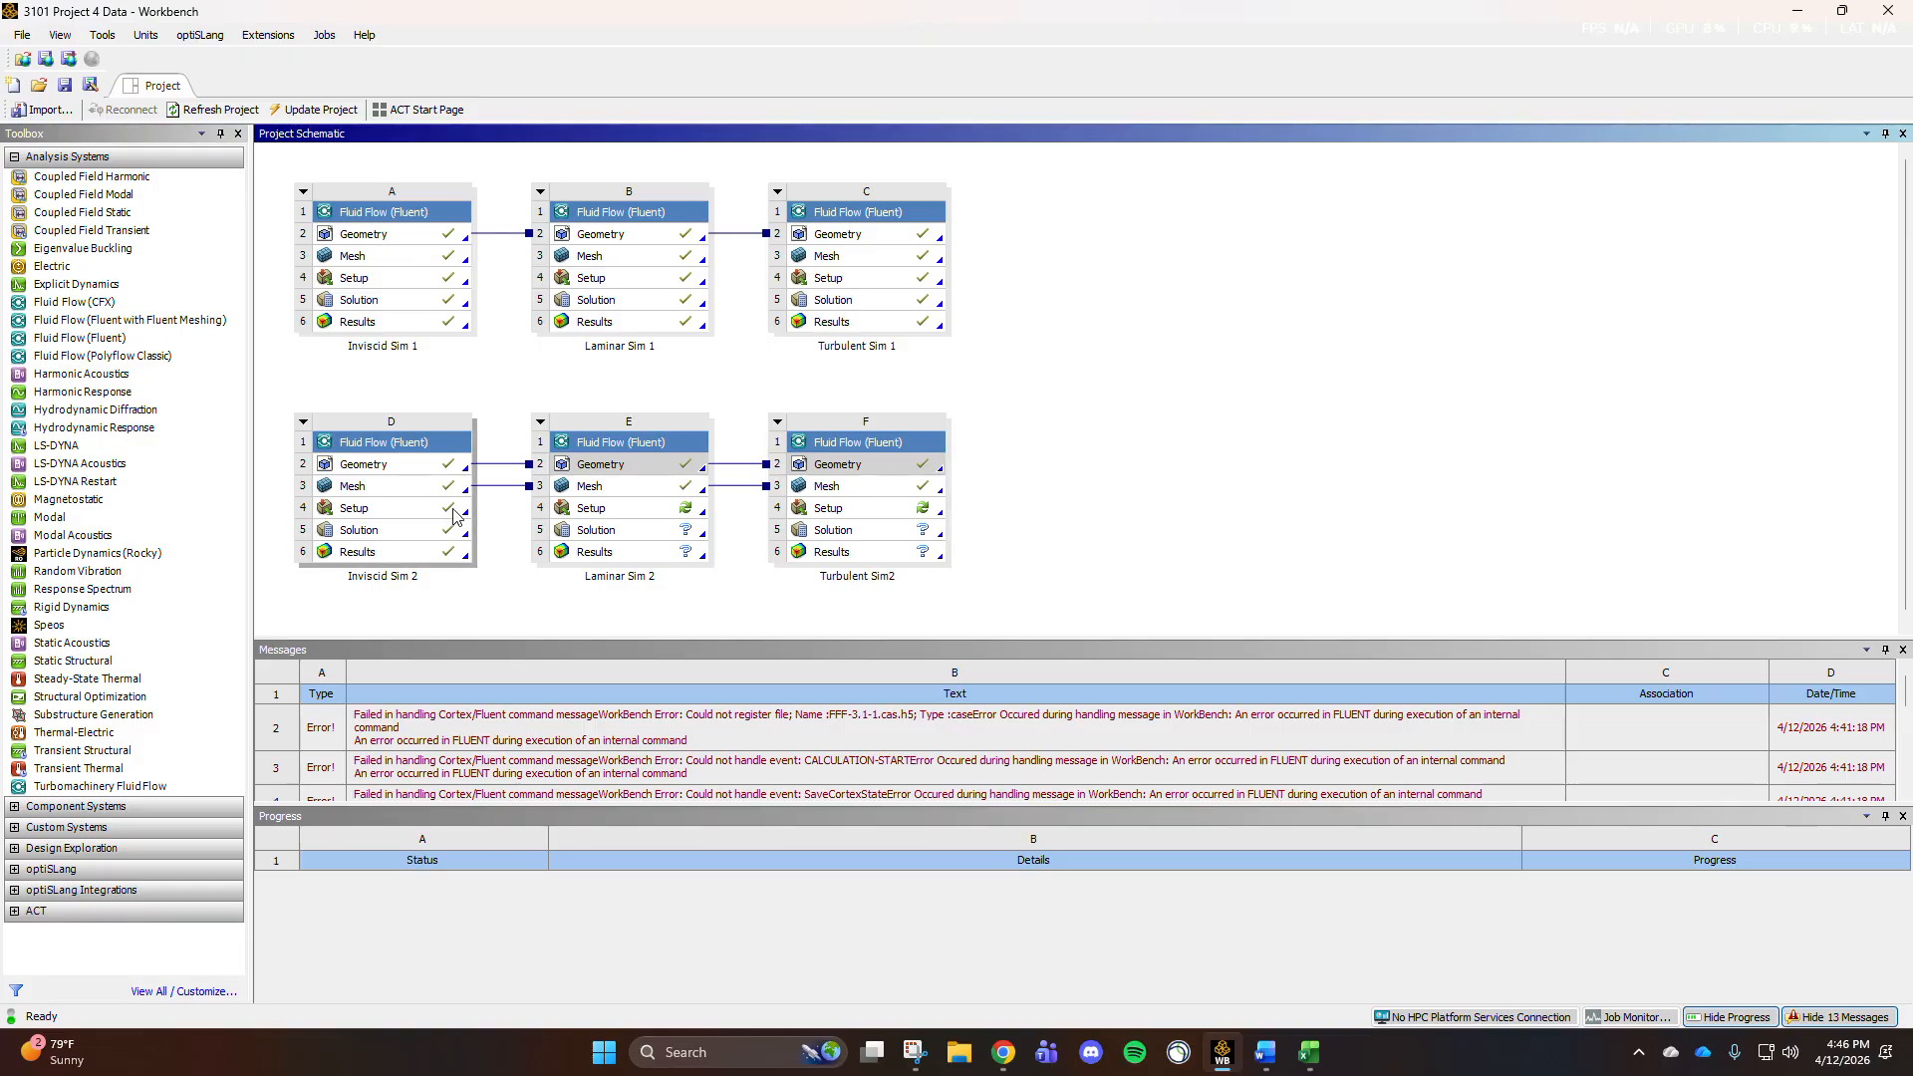
Step: Open the Setup of Laminar Sim 2 in Fluent with double precision and 4 solver processes
right_click(582, 509)
left_click(602, 525)
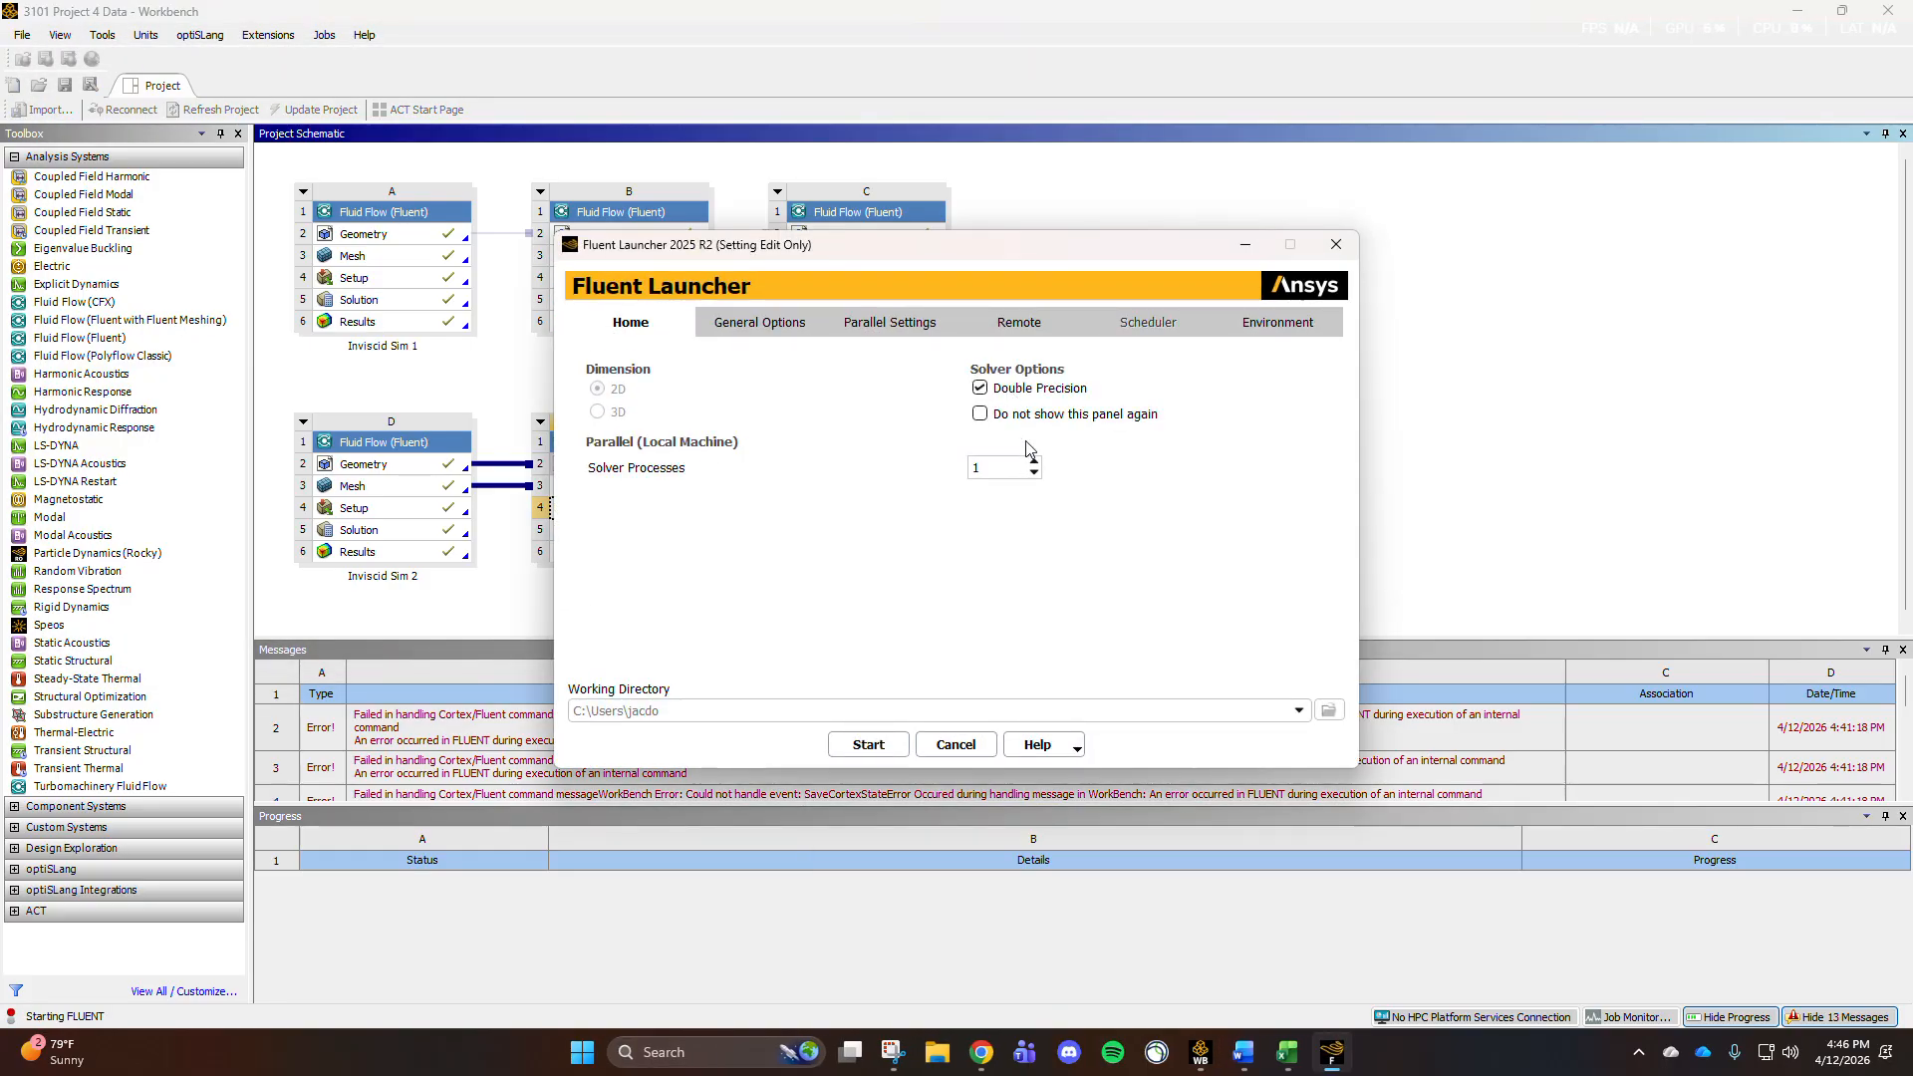
left_click(883, 750)
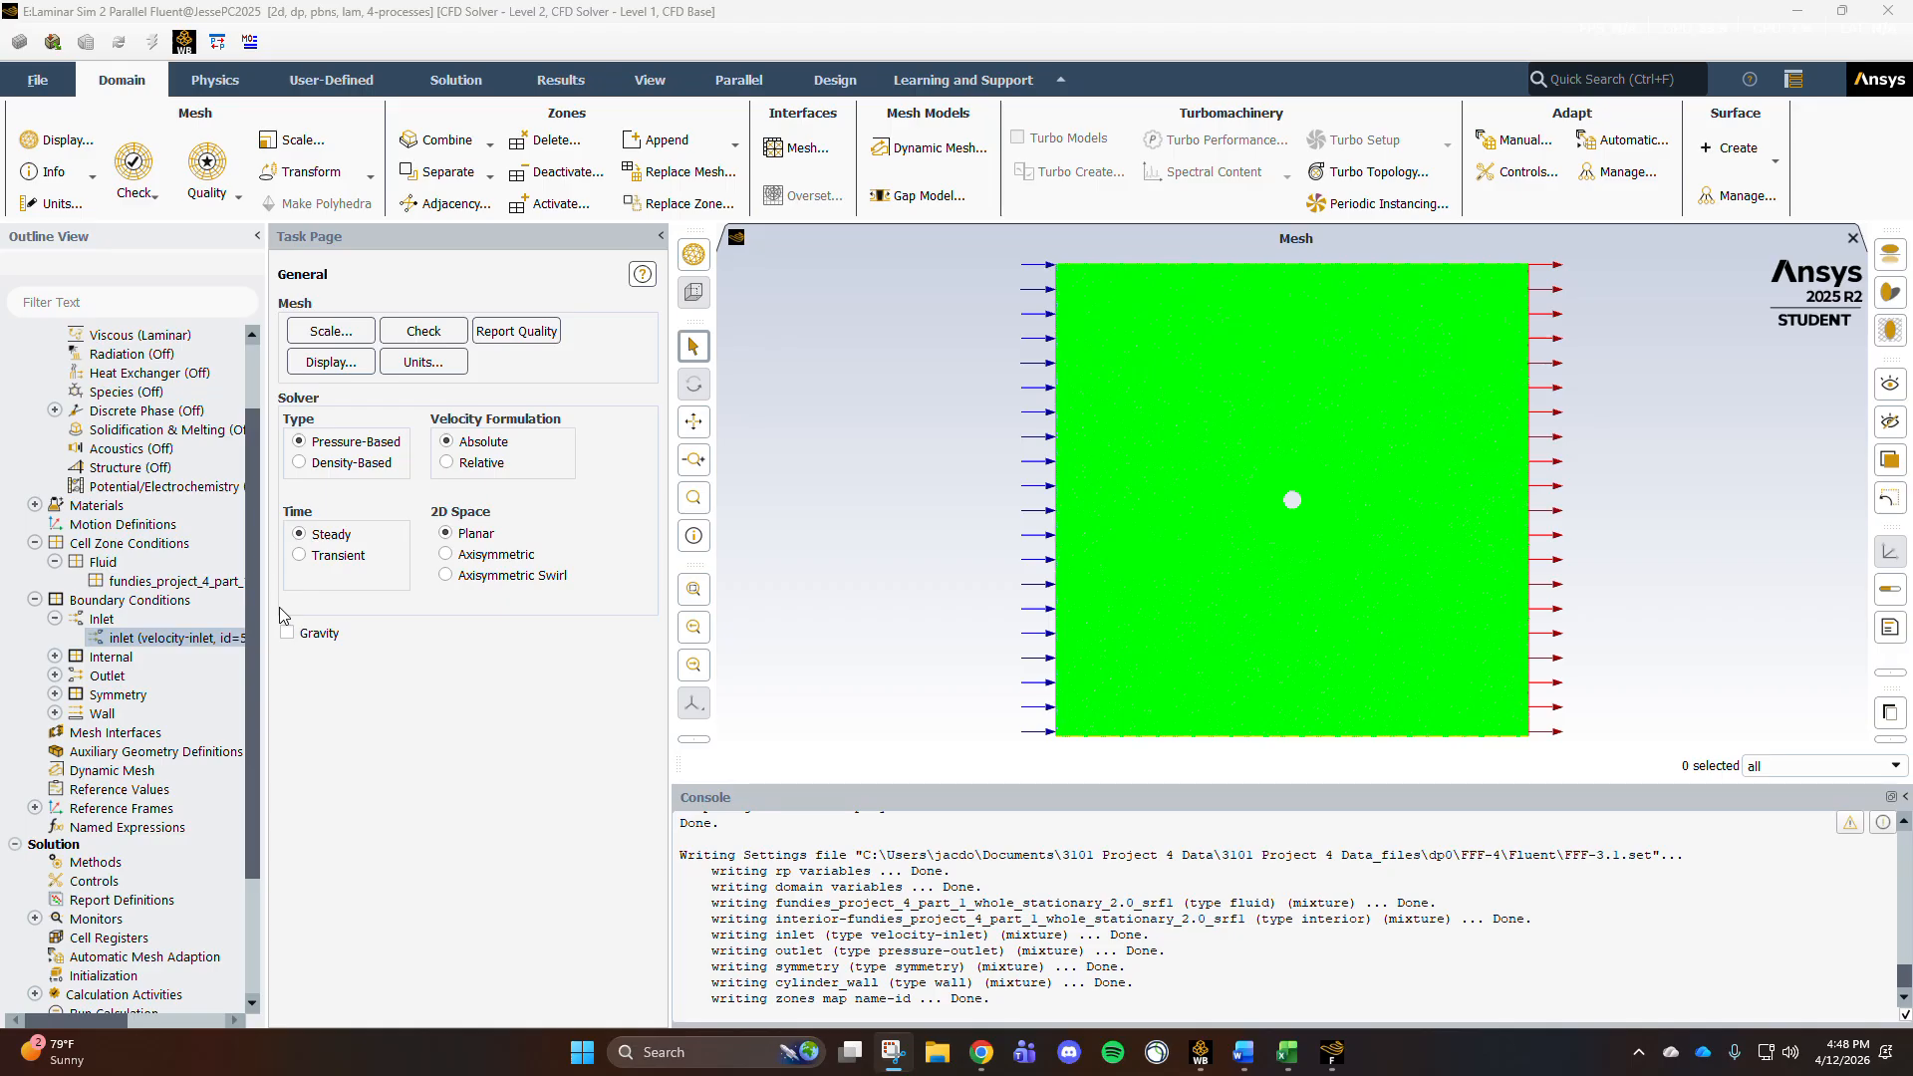
Step: Check the viscous model, the air material's density and viscosity, and the fluid cell zone without changing them
scroll(199, 558, "up", 2)
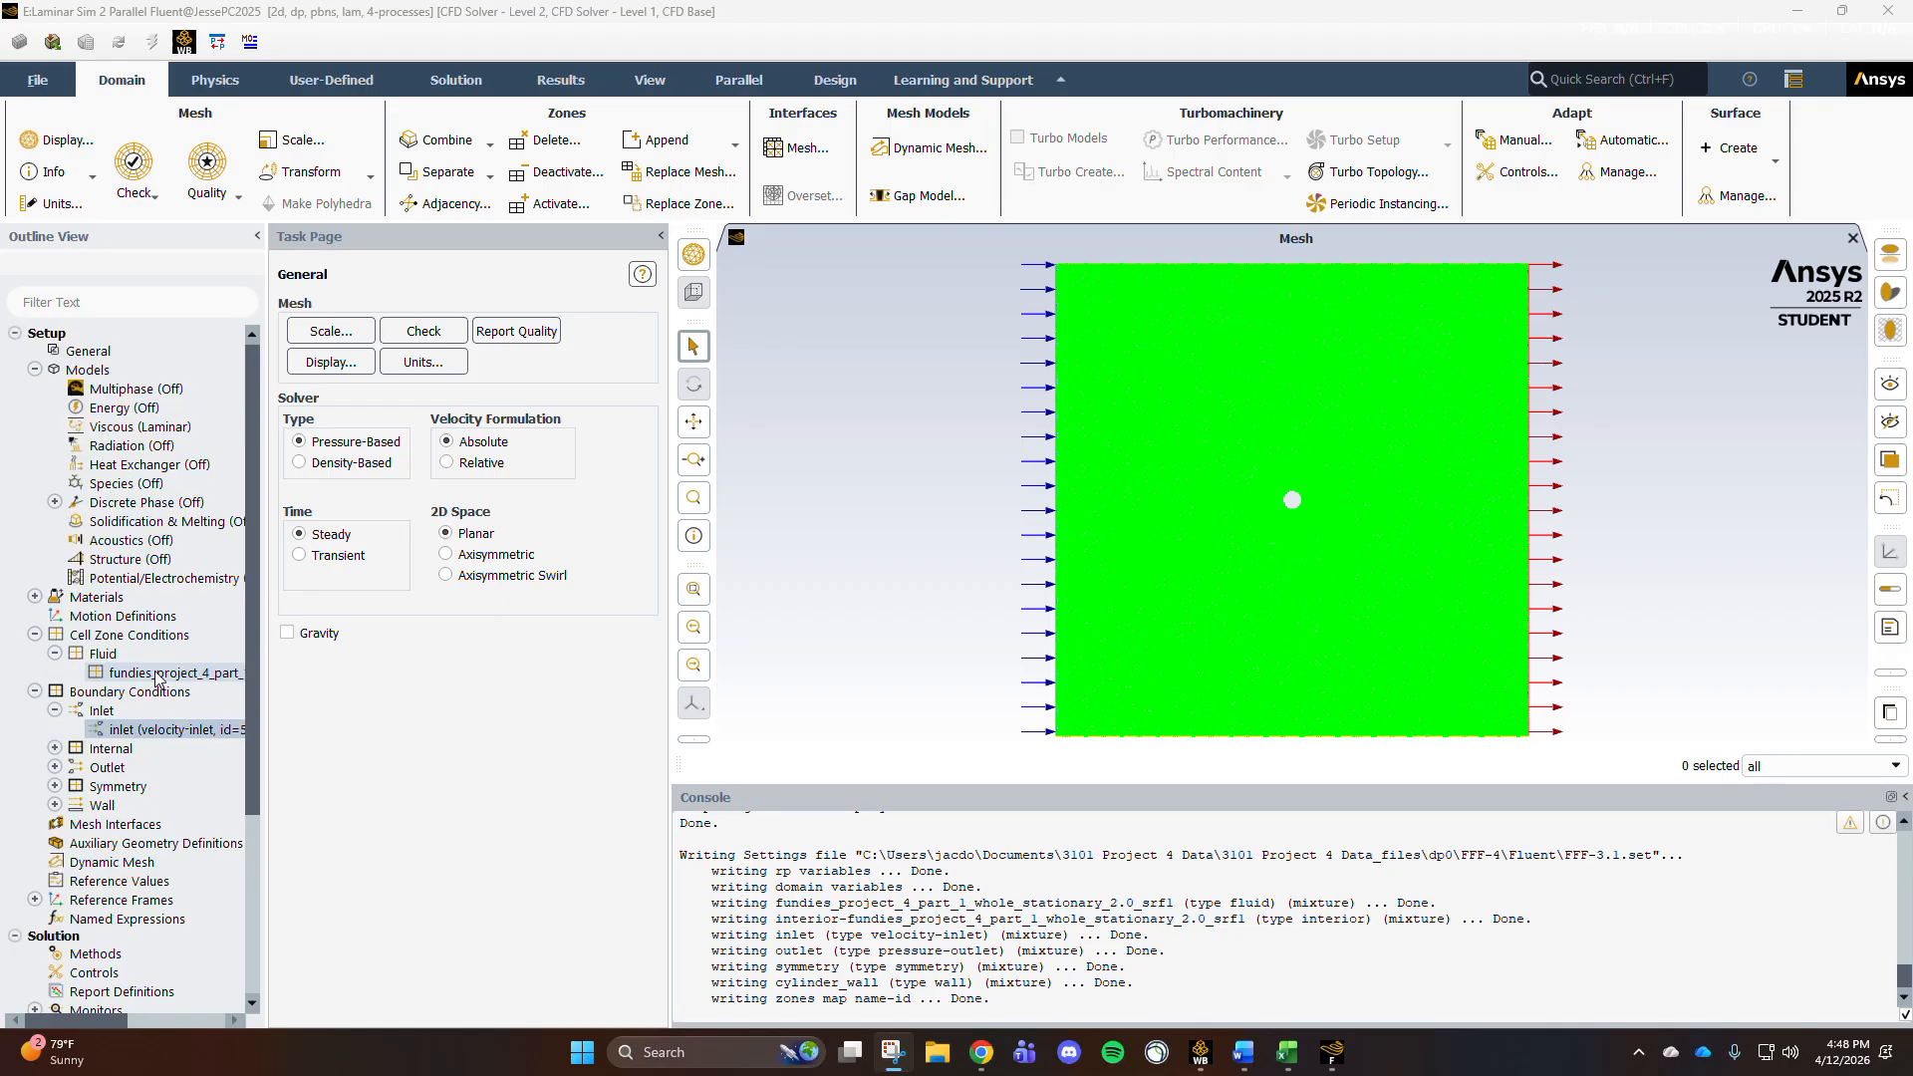
double_click(149, 428)
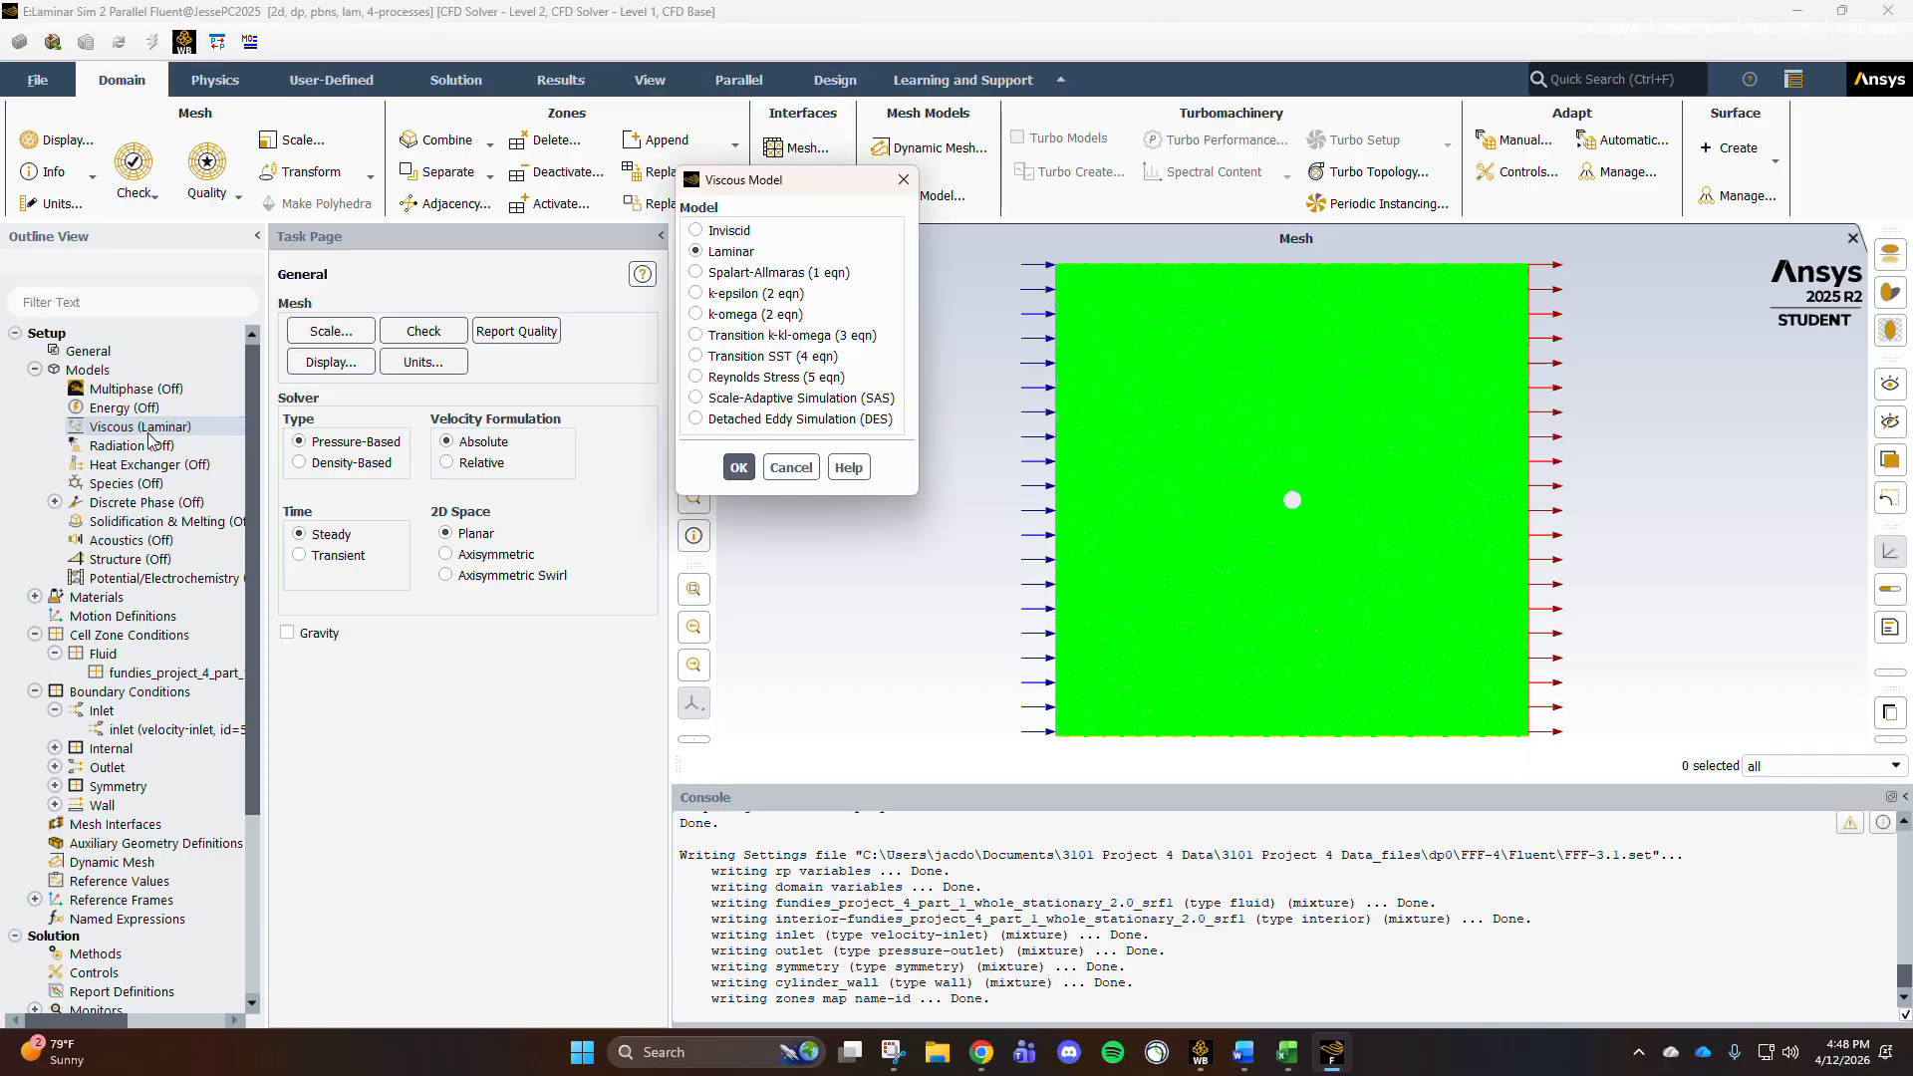
left_click(799, 478)
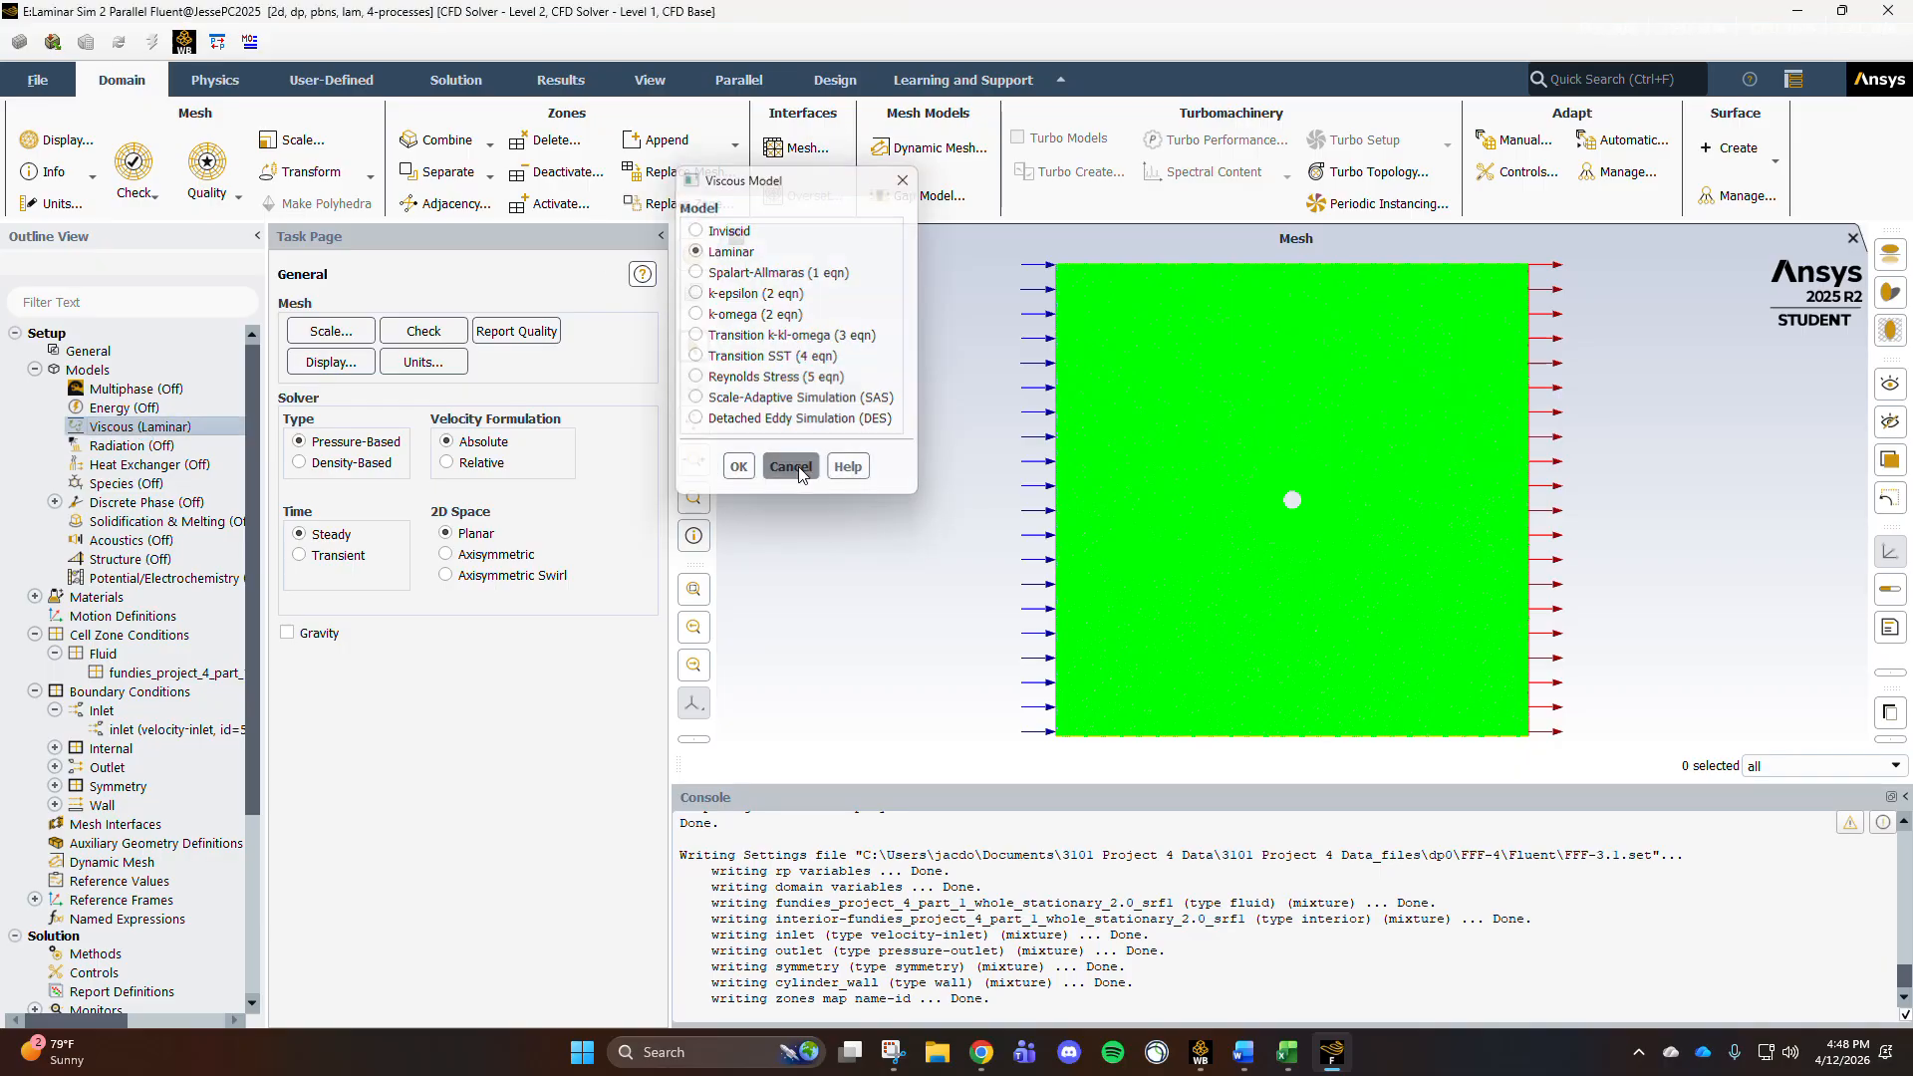
left_click(35, 597)
double_click(117, 635)
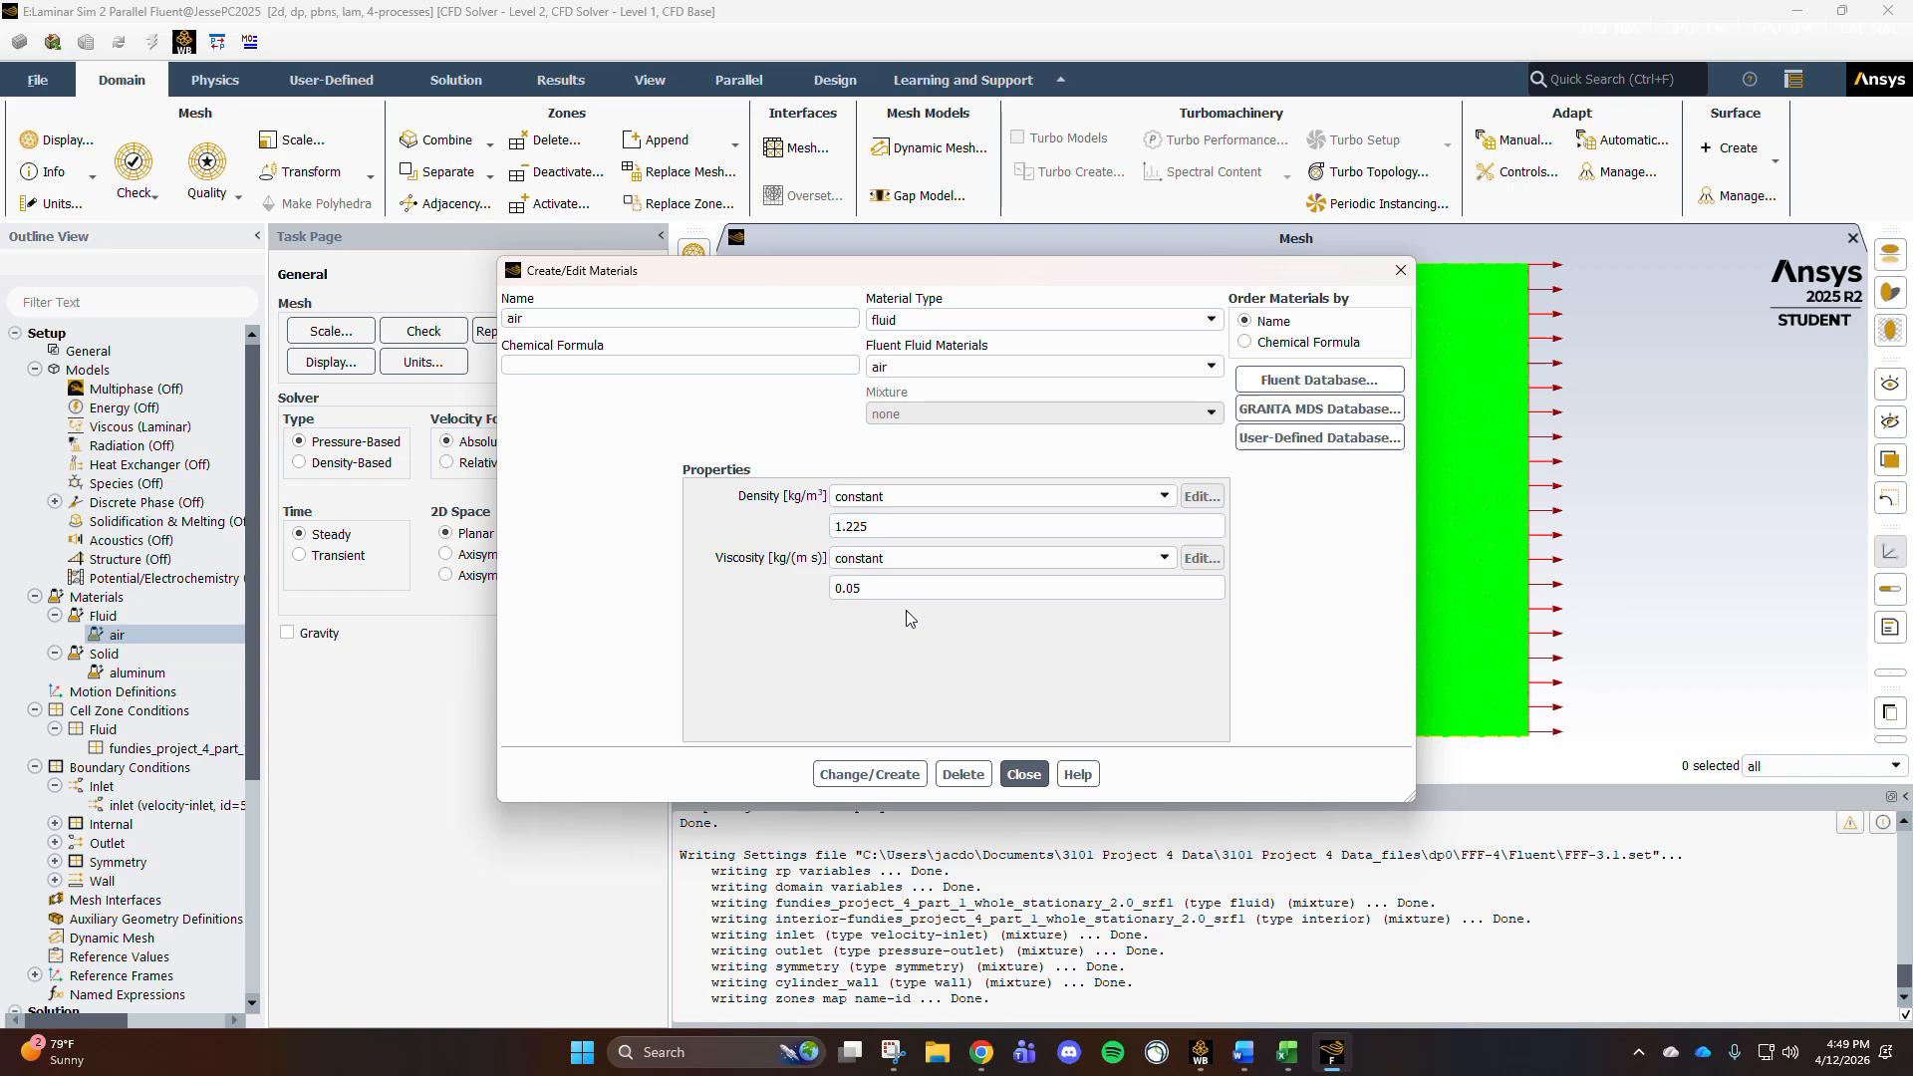
left_click(1023, 774)
double_click(125, 748)
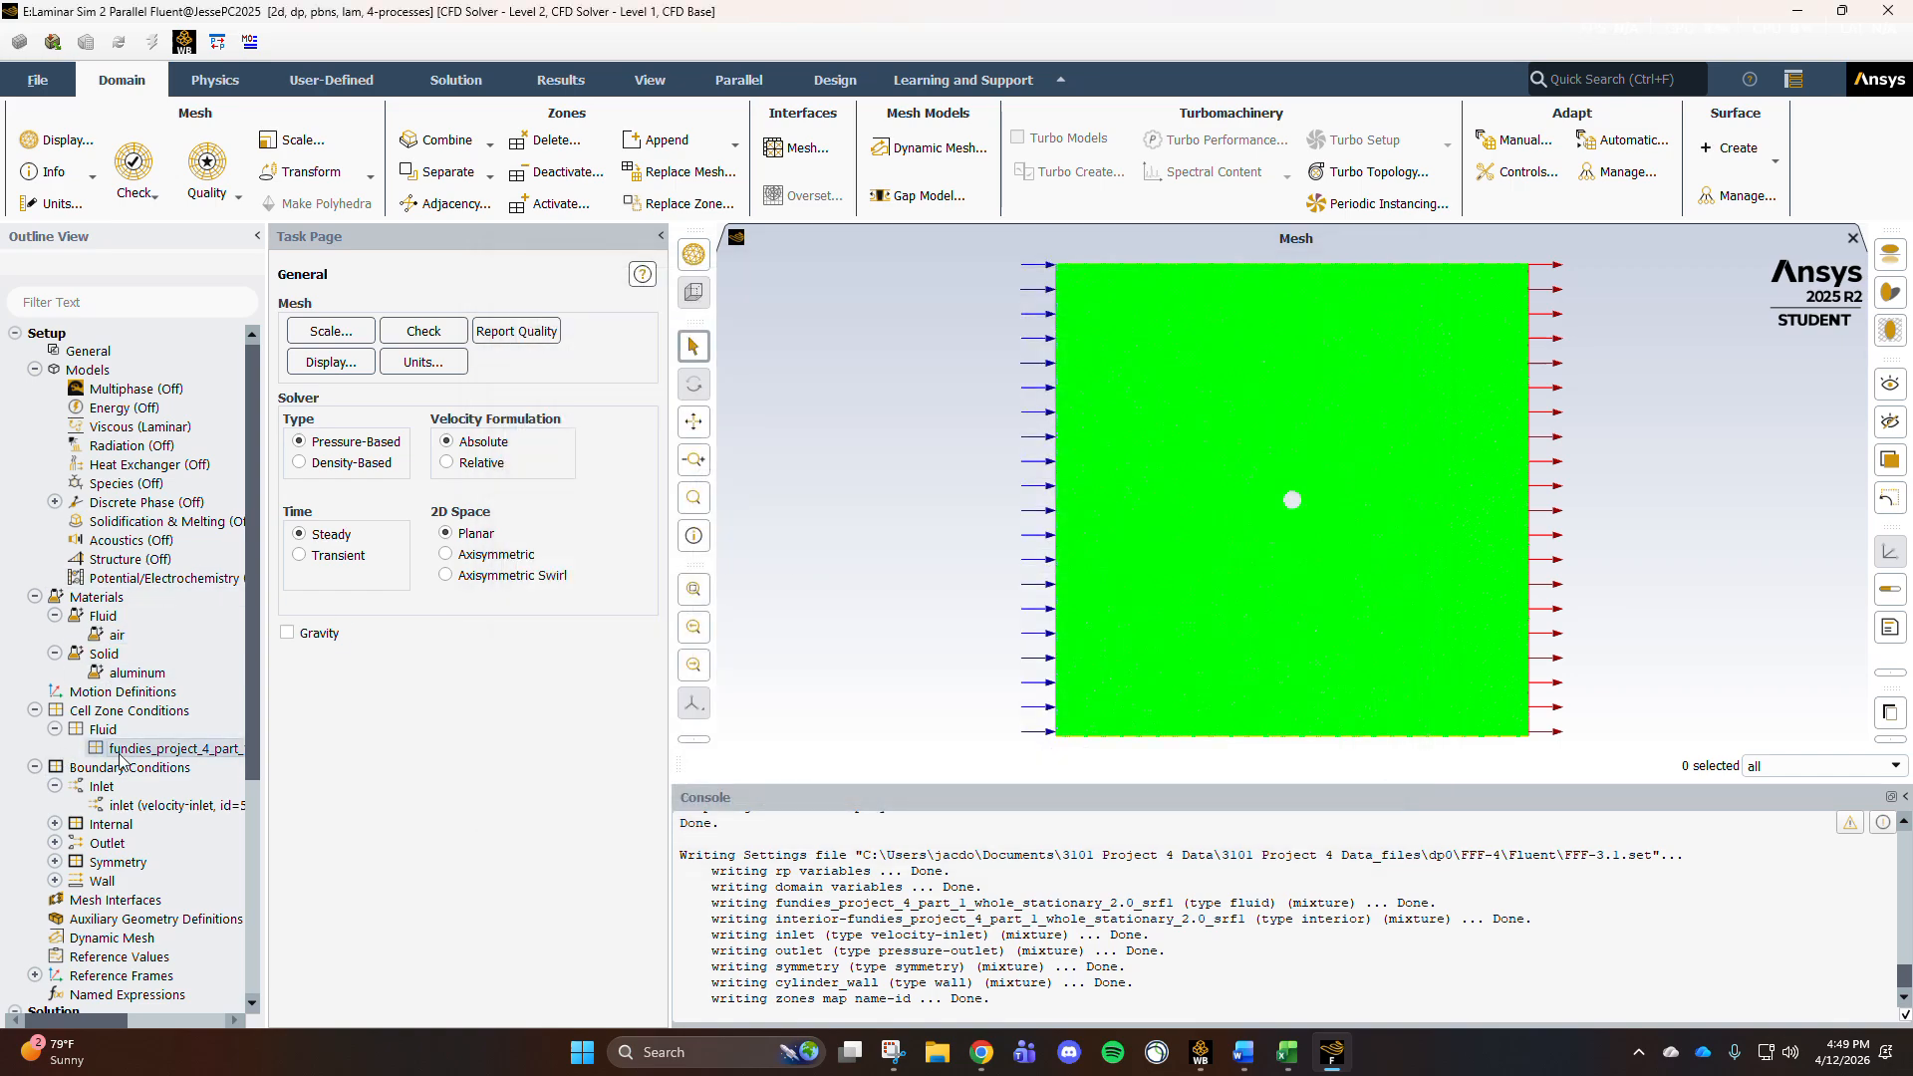
left_click(813, 854)
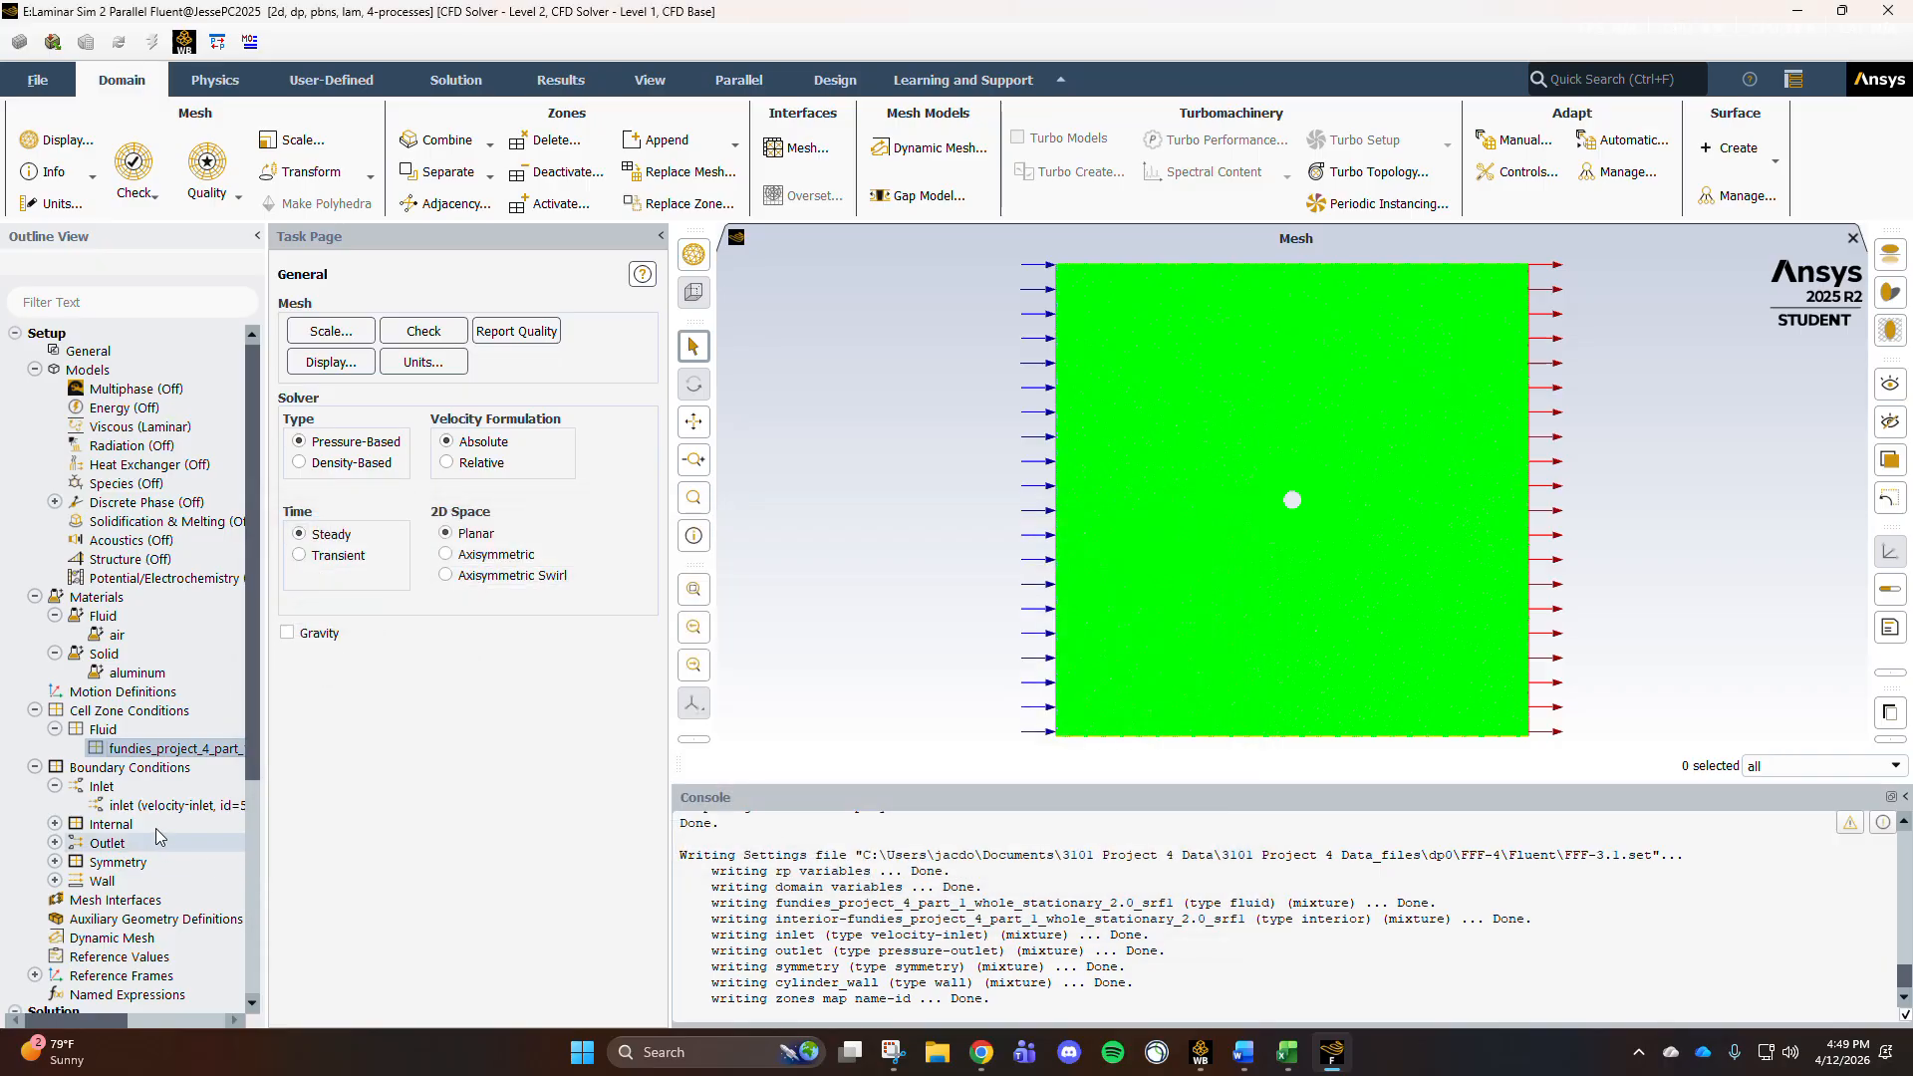
Step: Check the inlet's velocity settings and the cylinder_wall motion and shear conditions without changing them
double_click(141, 805)
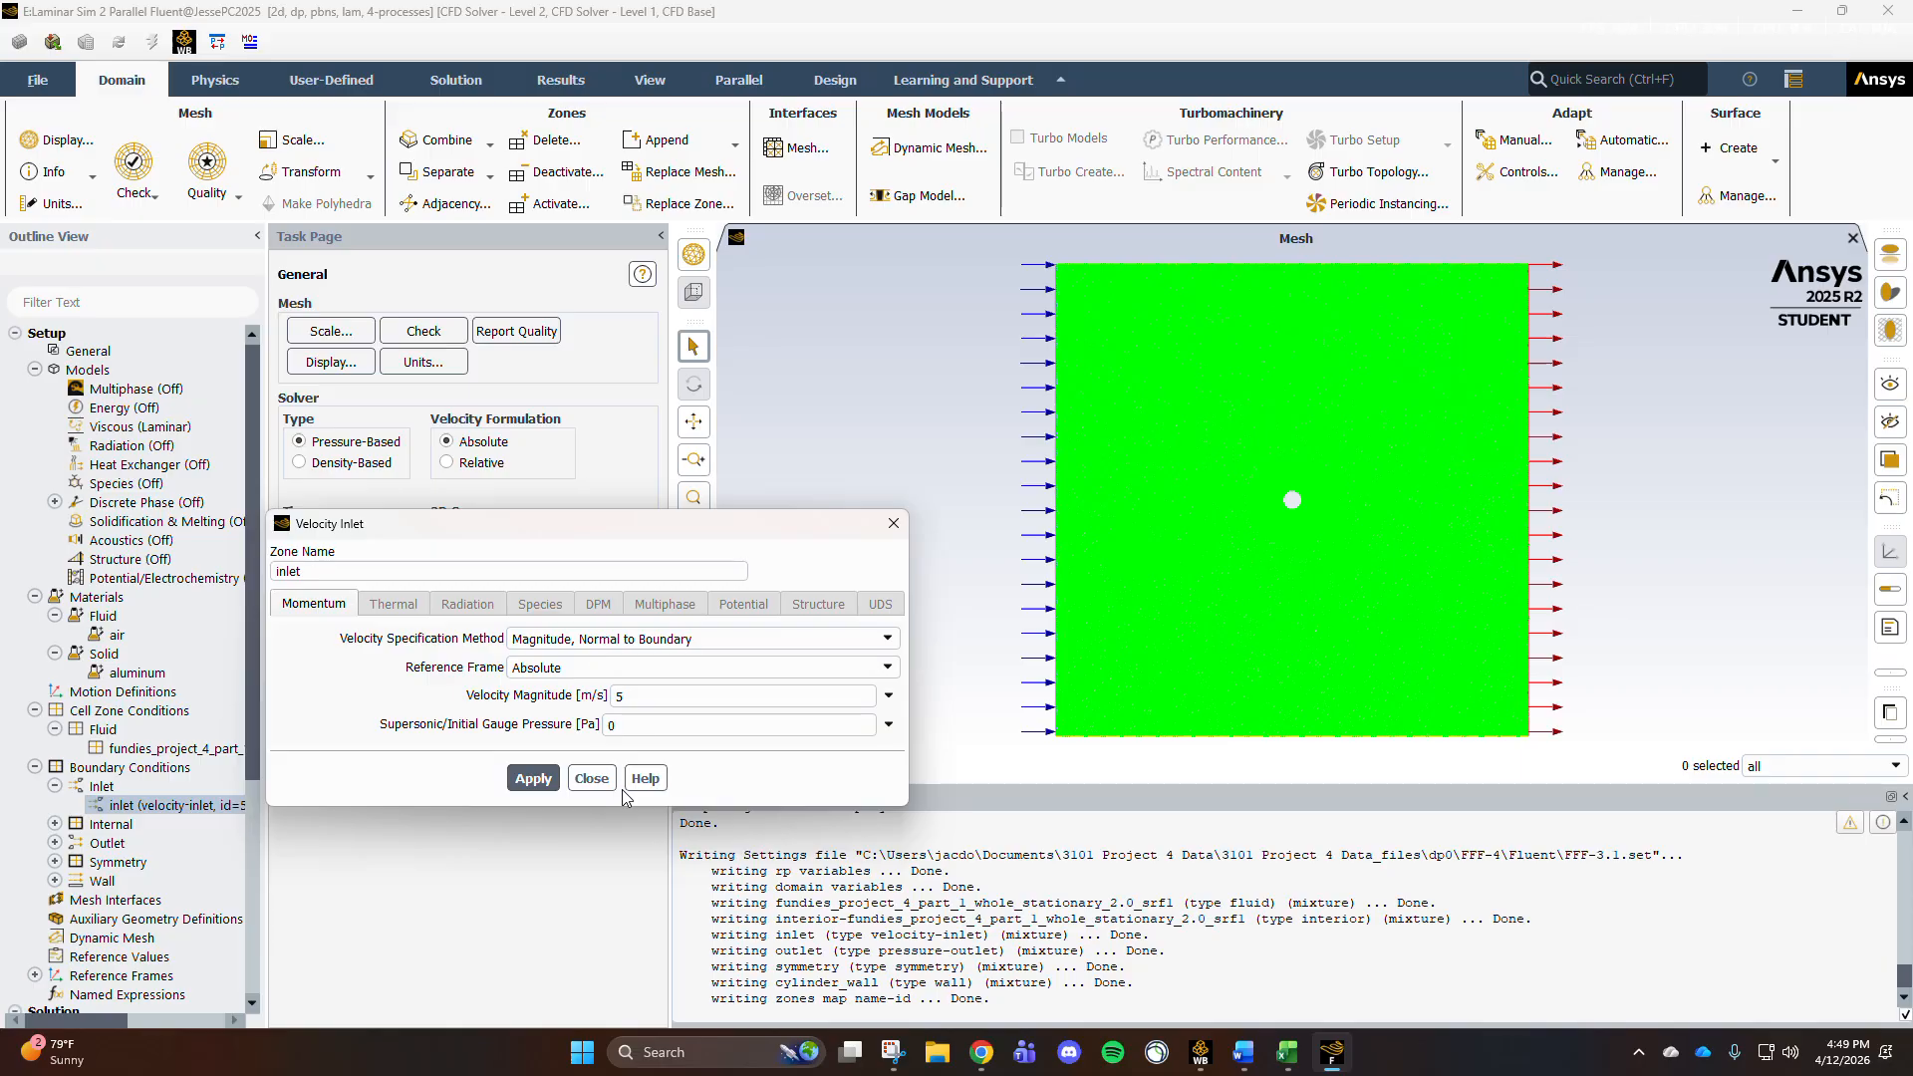
left_click(984, 1056)
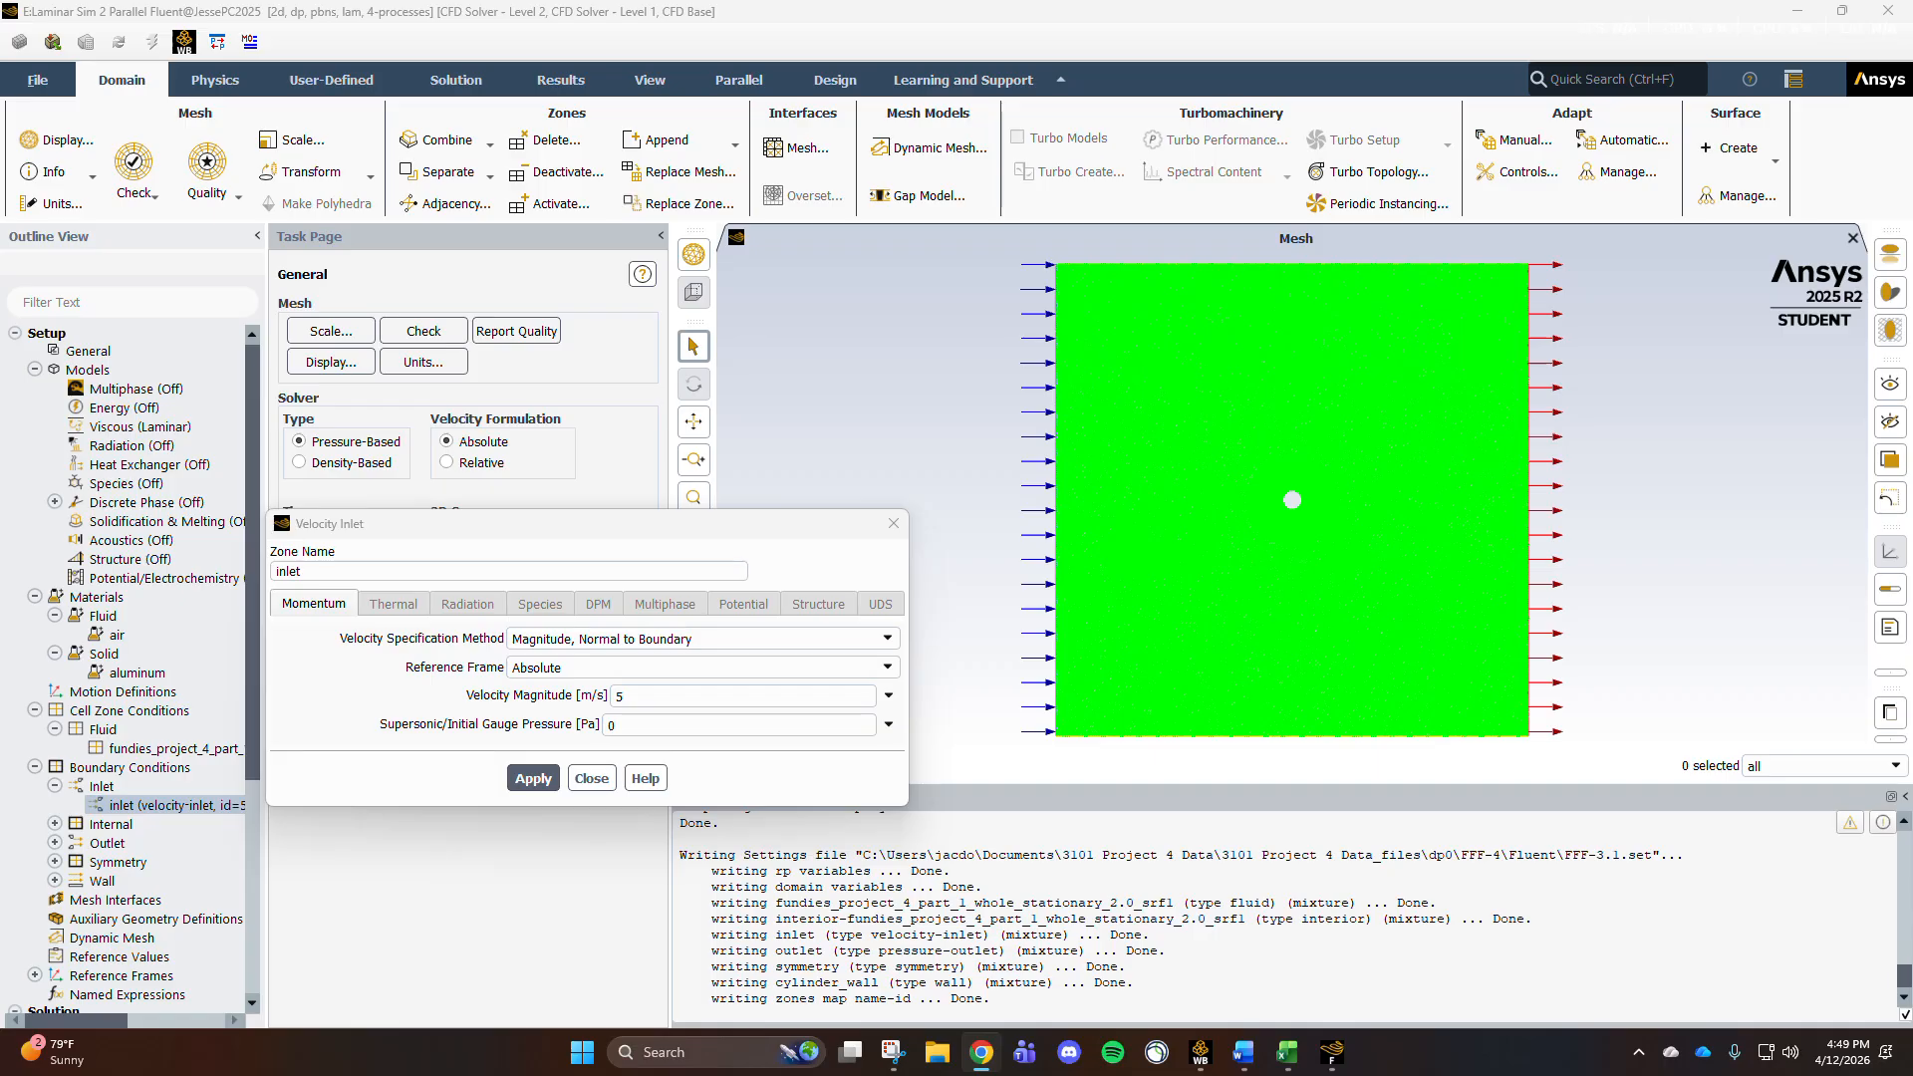
left_click(603, 786)
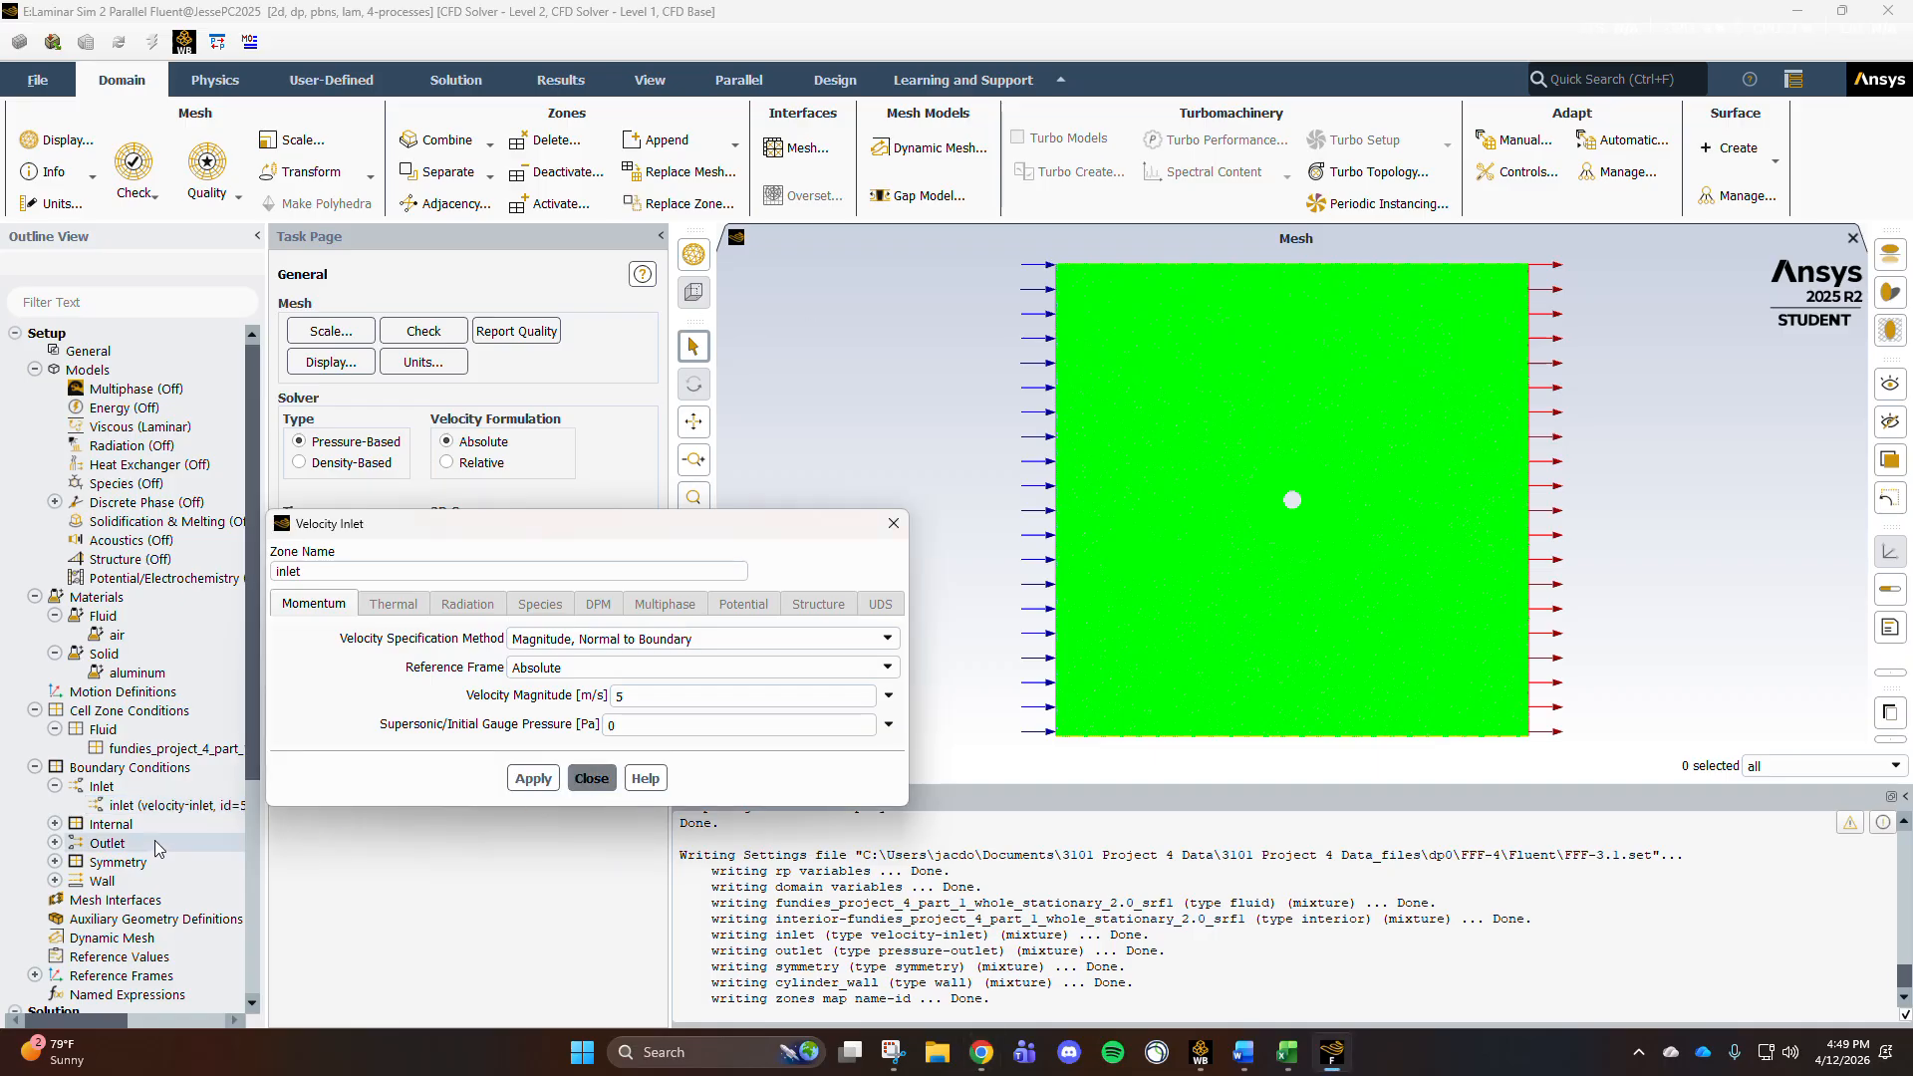
left_click(590, 778)
left_click(54, 881)
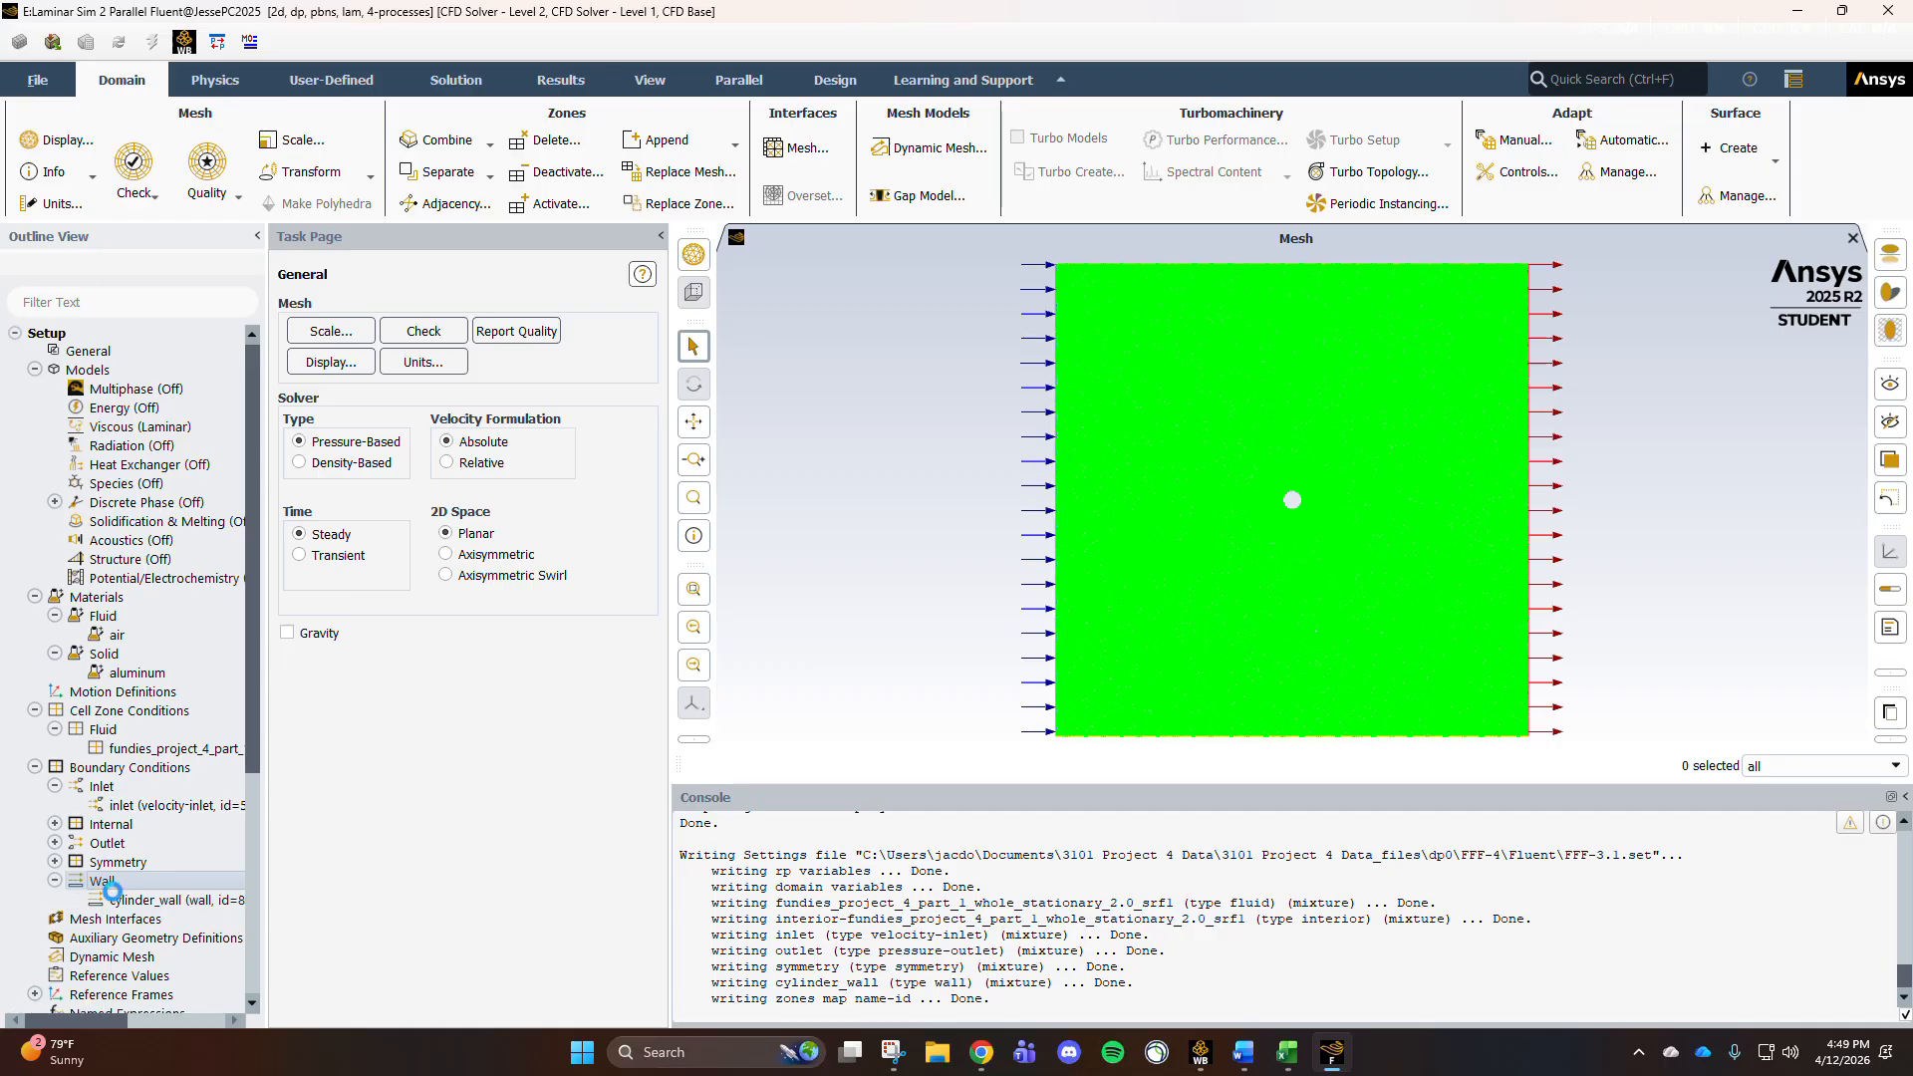
double_click(137, 902)
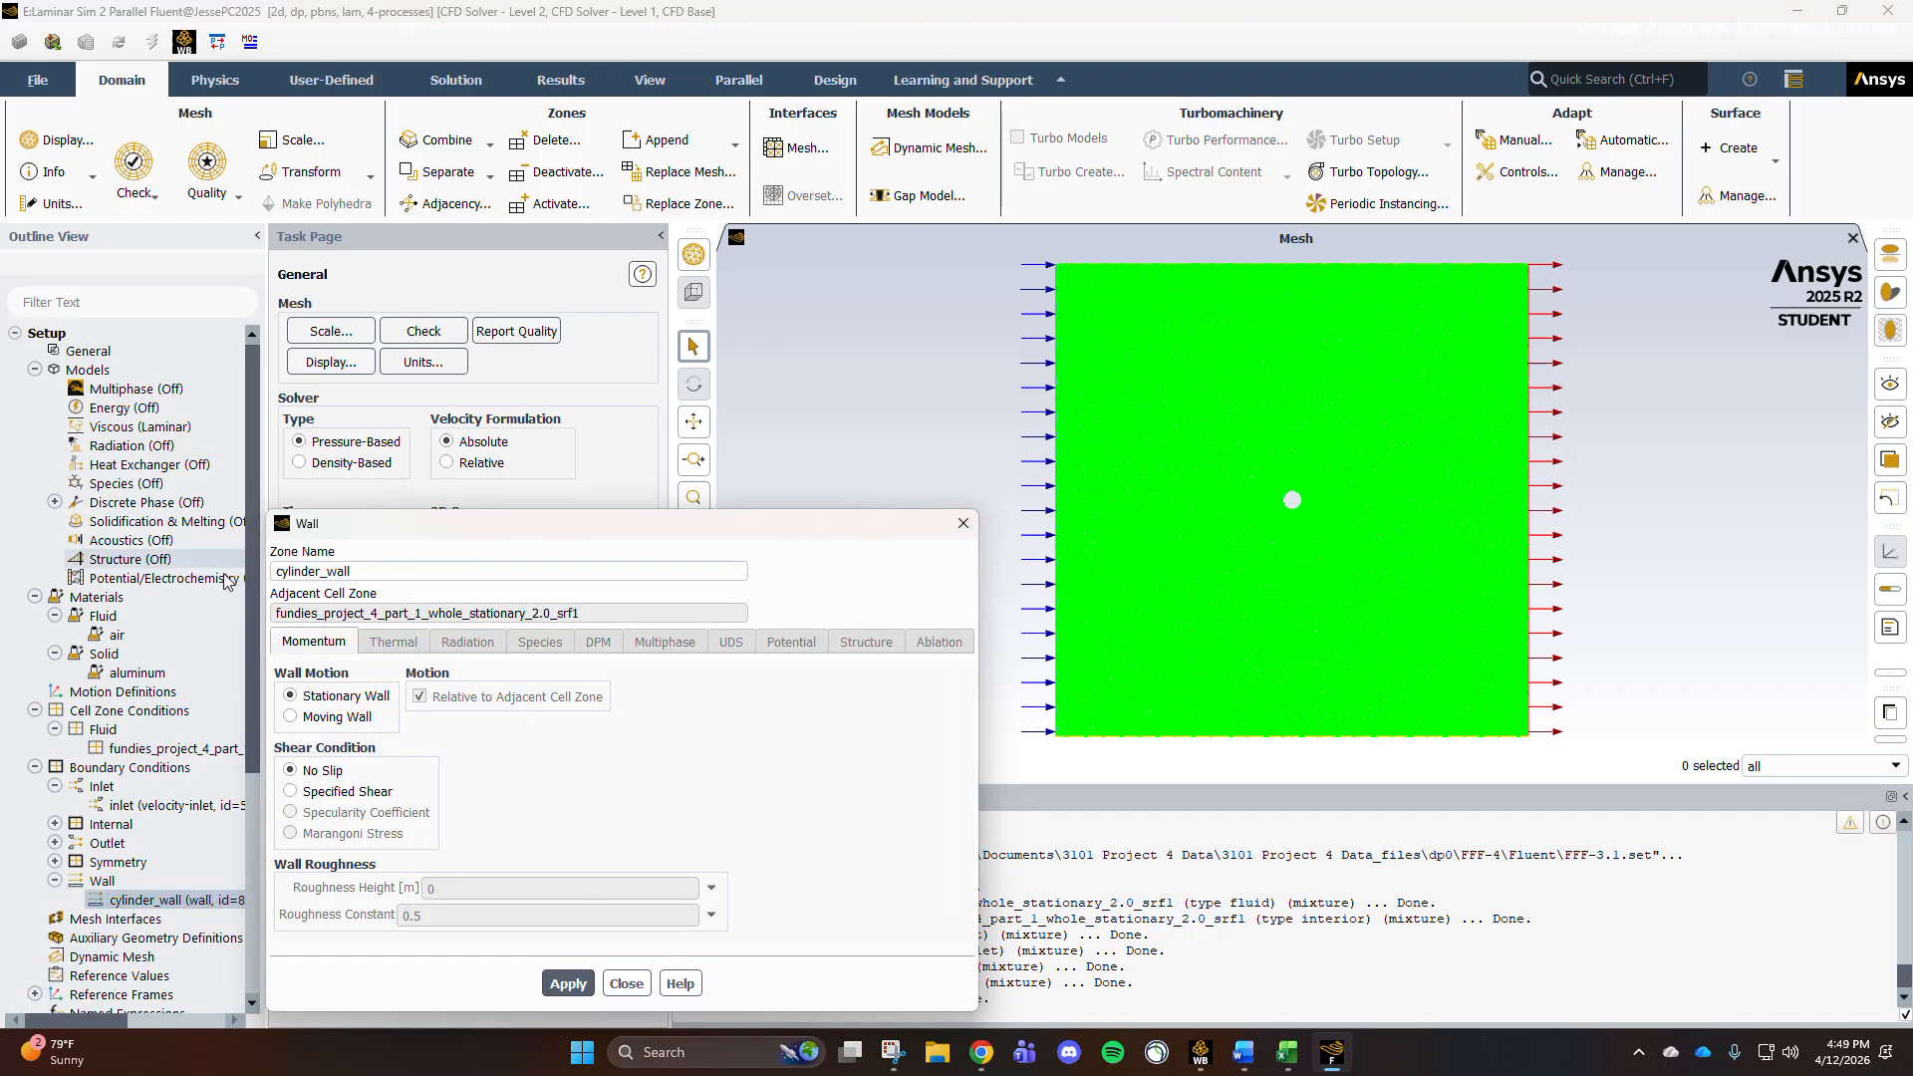
left_click(626, 983)
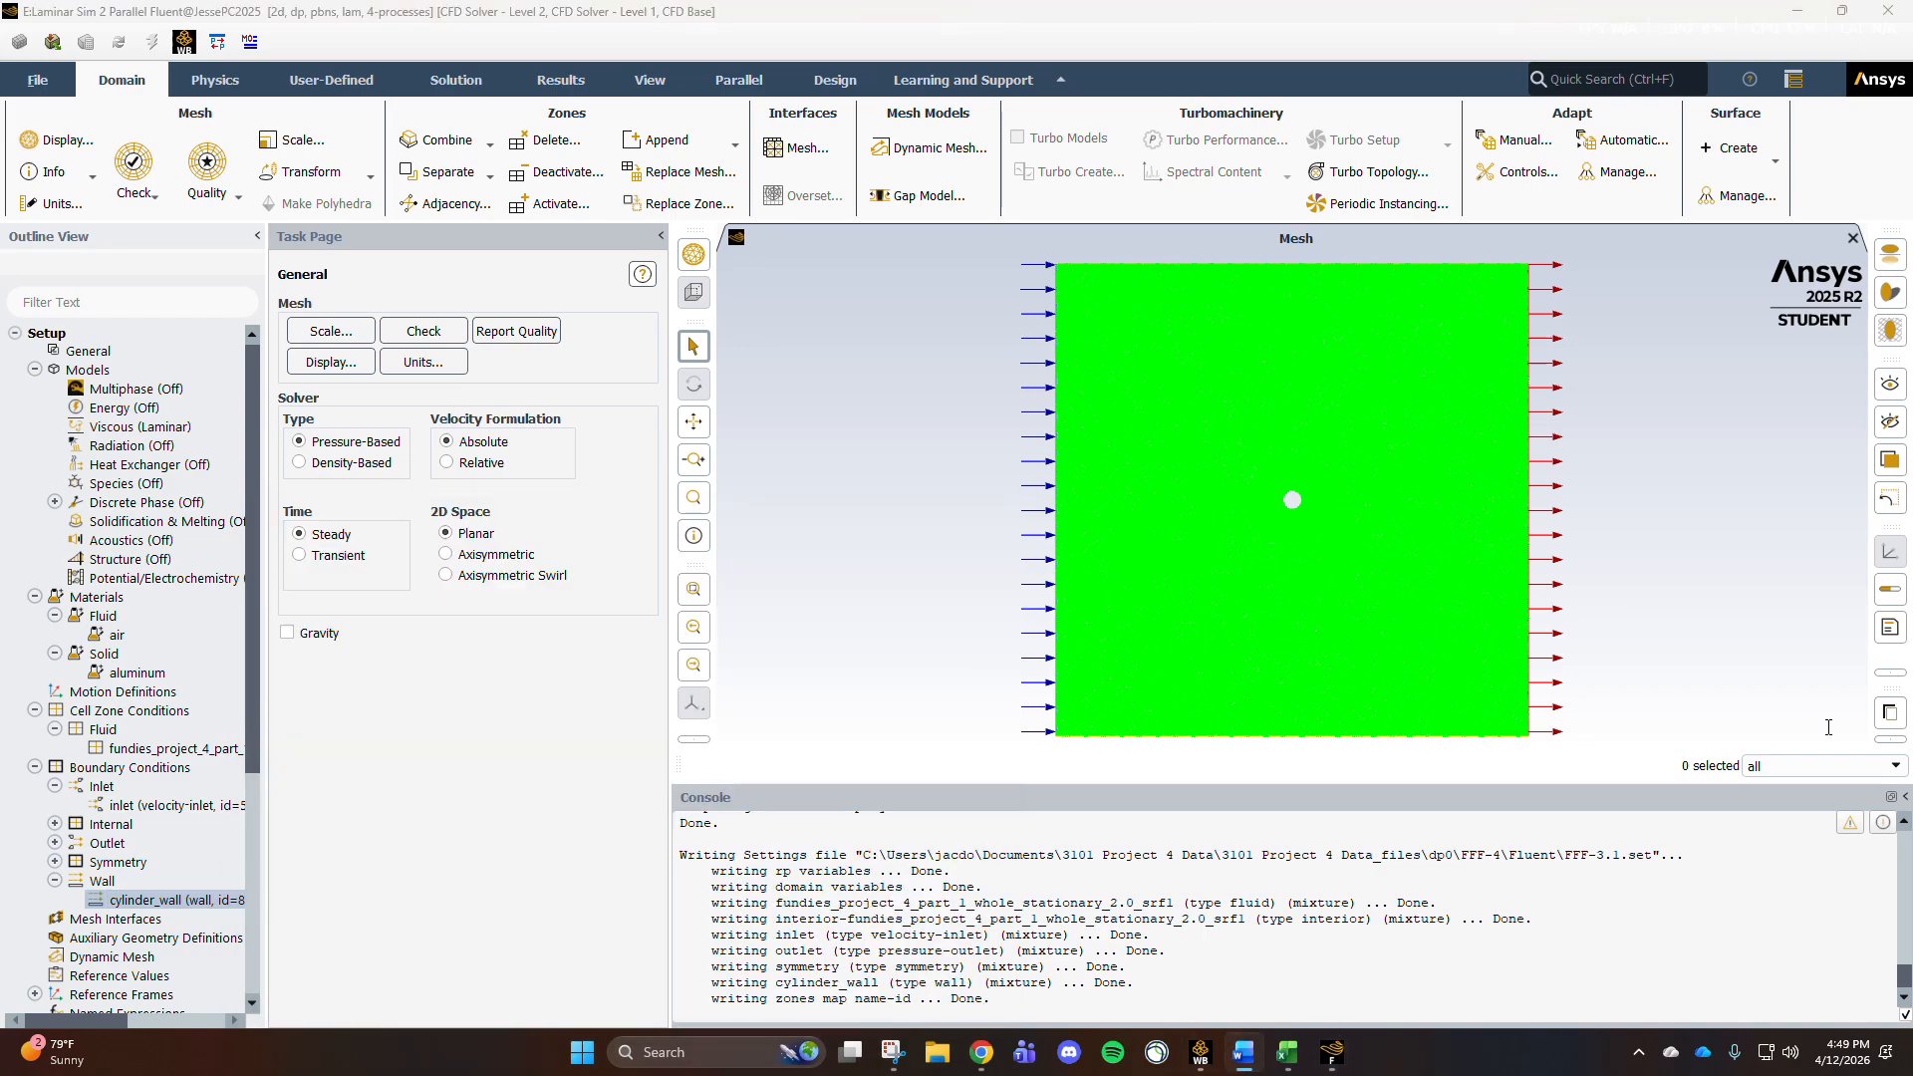
Step: Set the pressure spatial discretization to PRESTO! in the solution methods
scroll(177, 697, "down", 6)
scroll(172, 696, "up", 6)
left_click(35, 370)
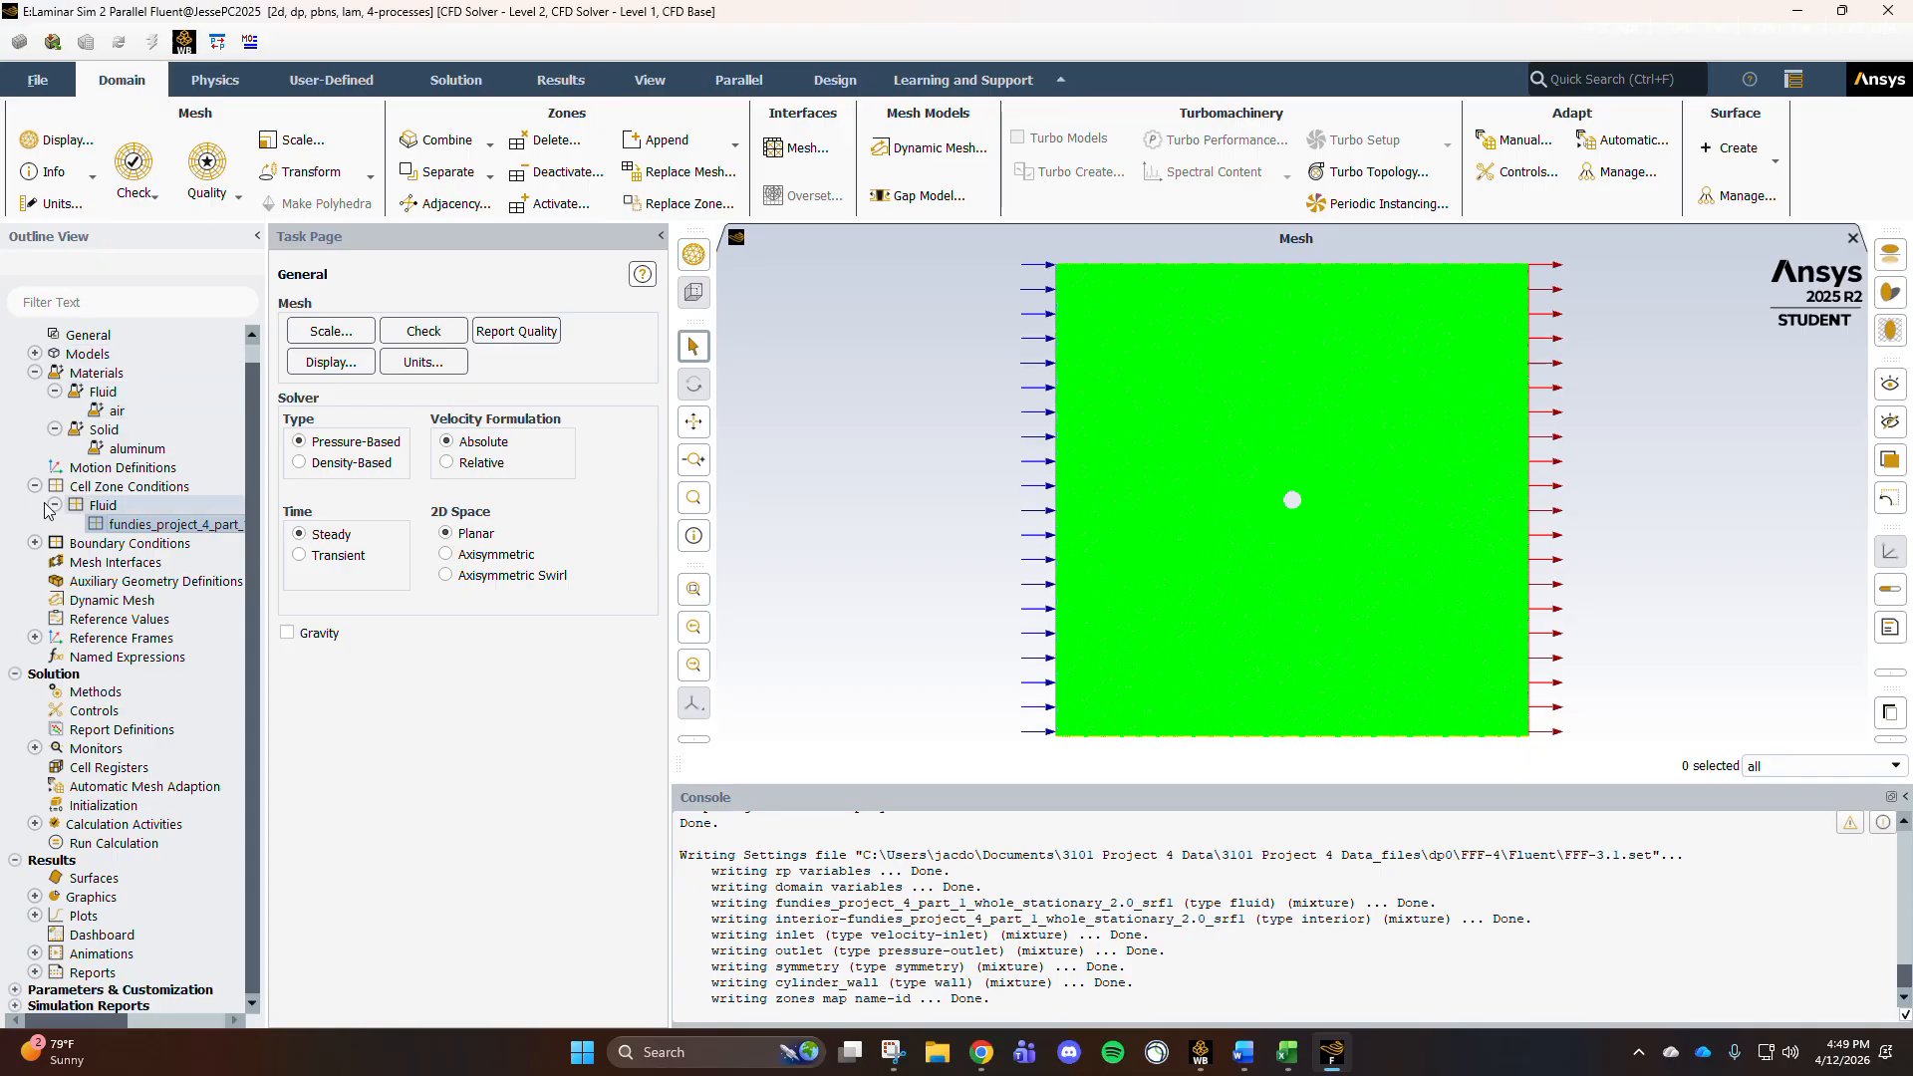
left_click(35, 486)
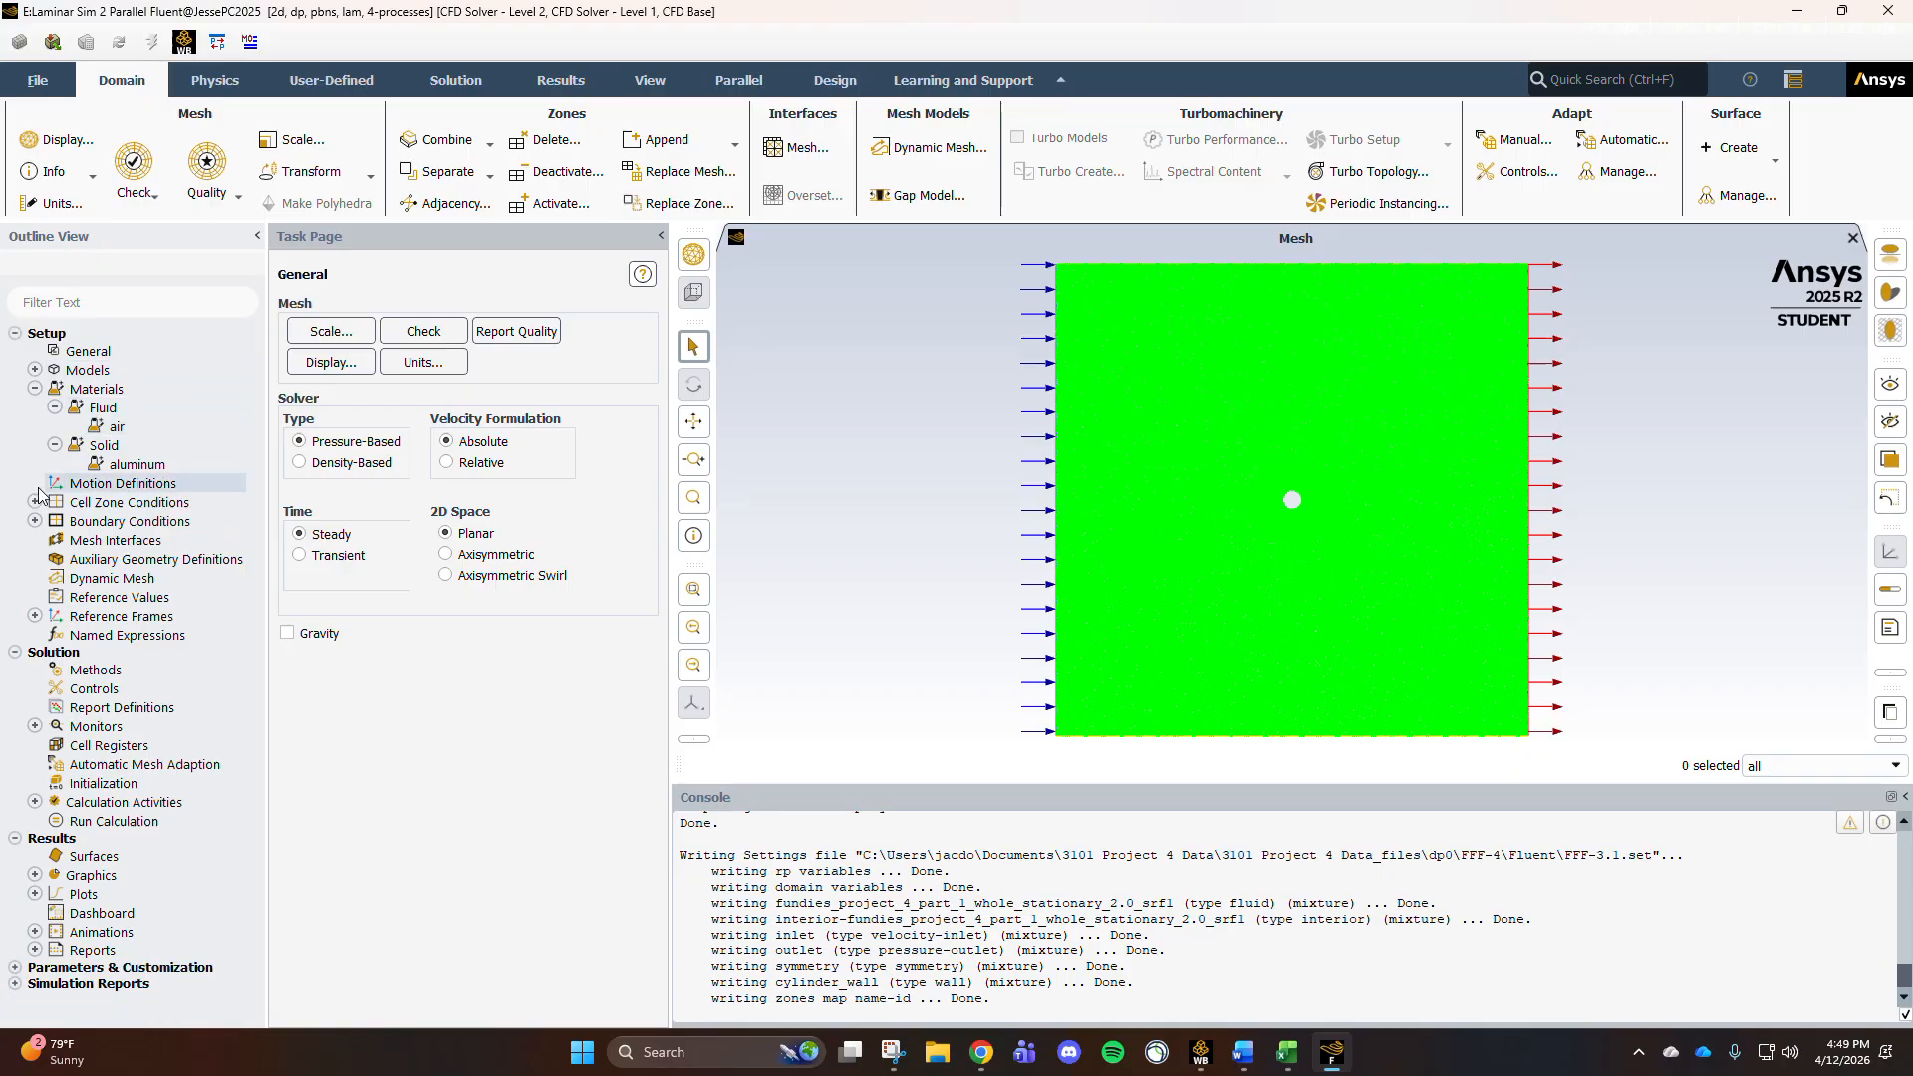
left_click(132, 679)
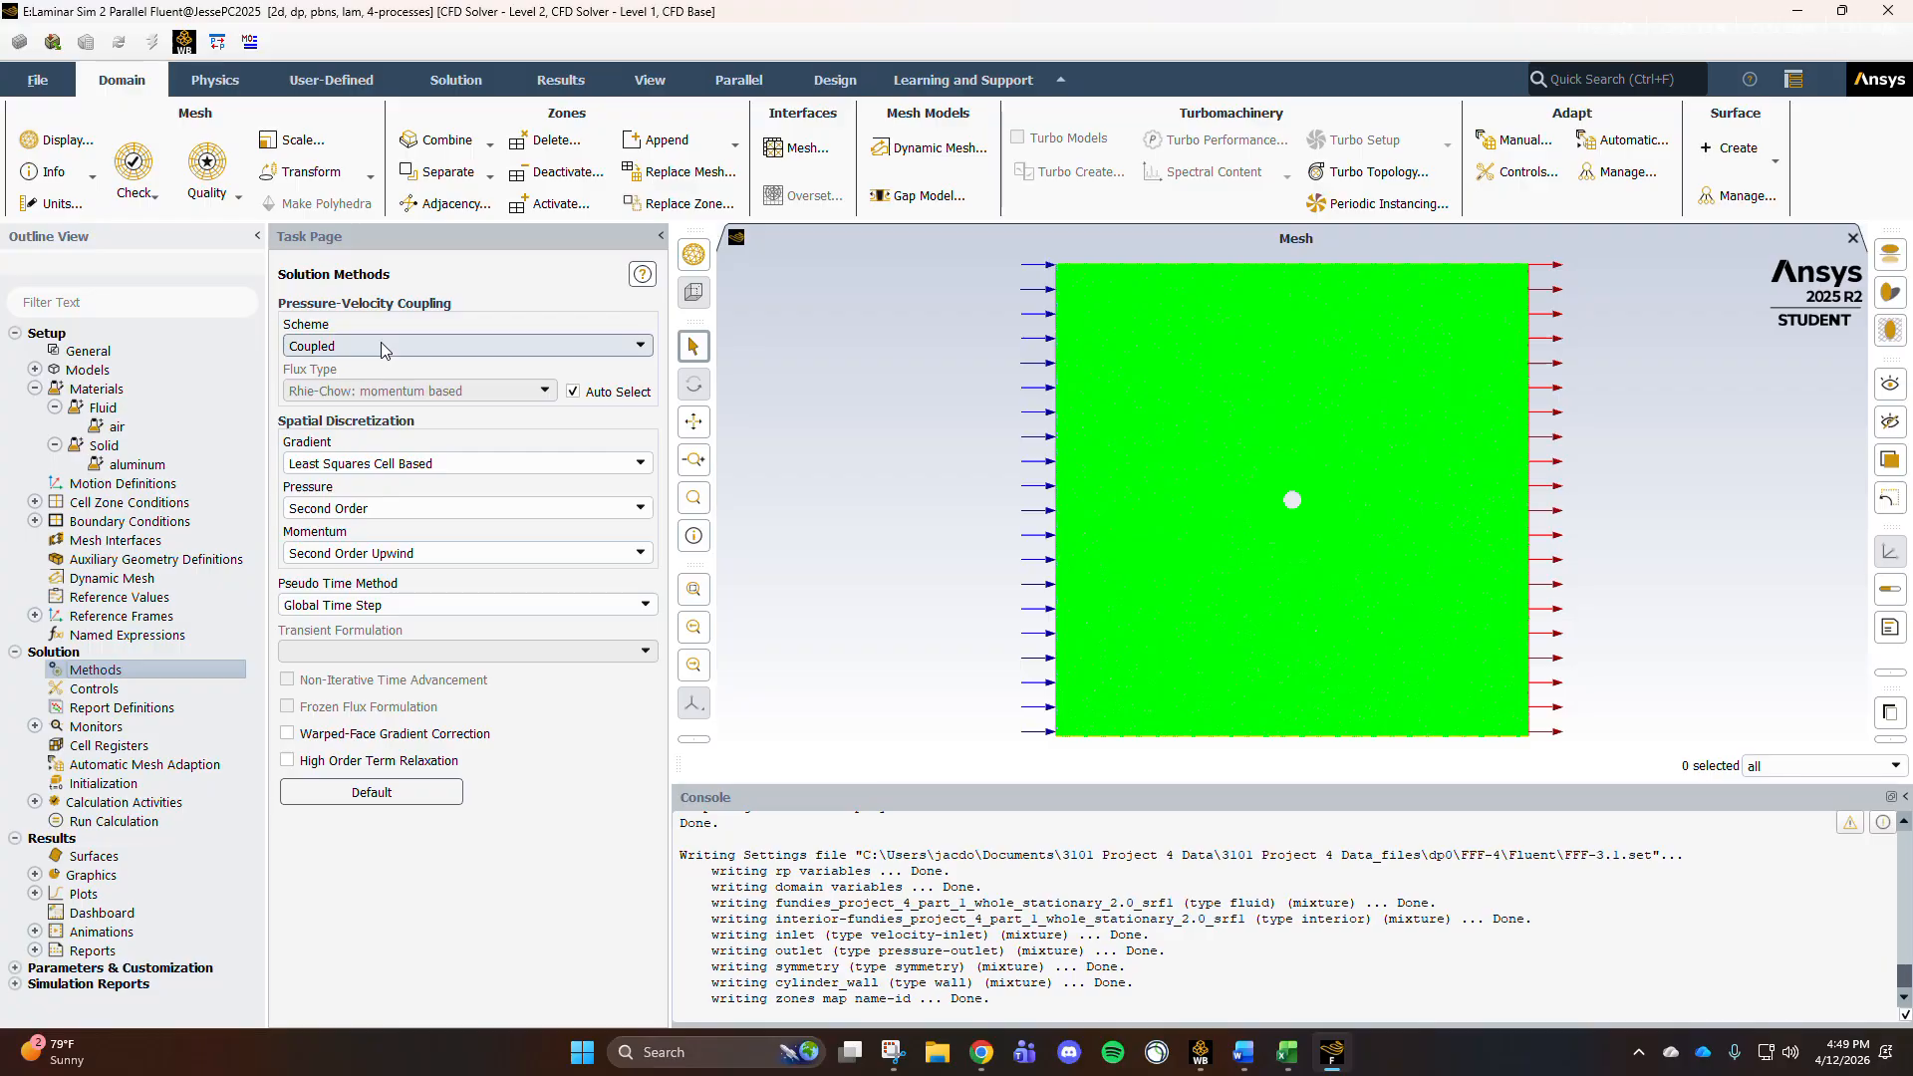
left_click(376, 508)
left_click(376, 558)
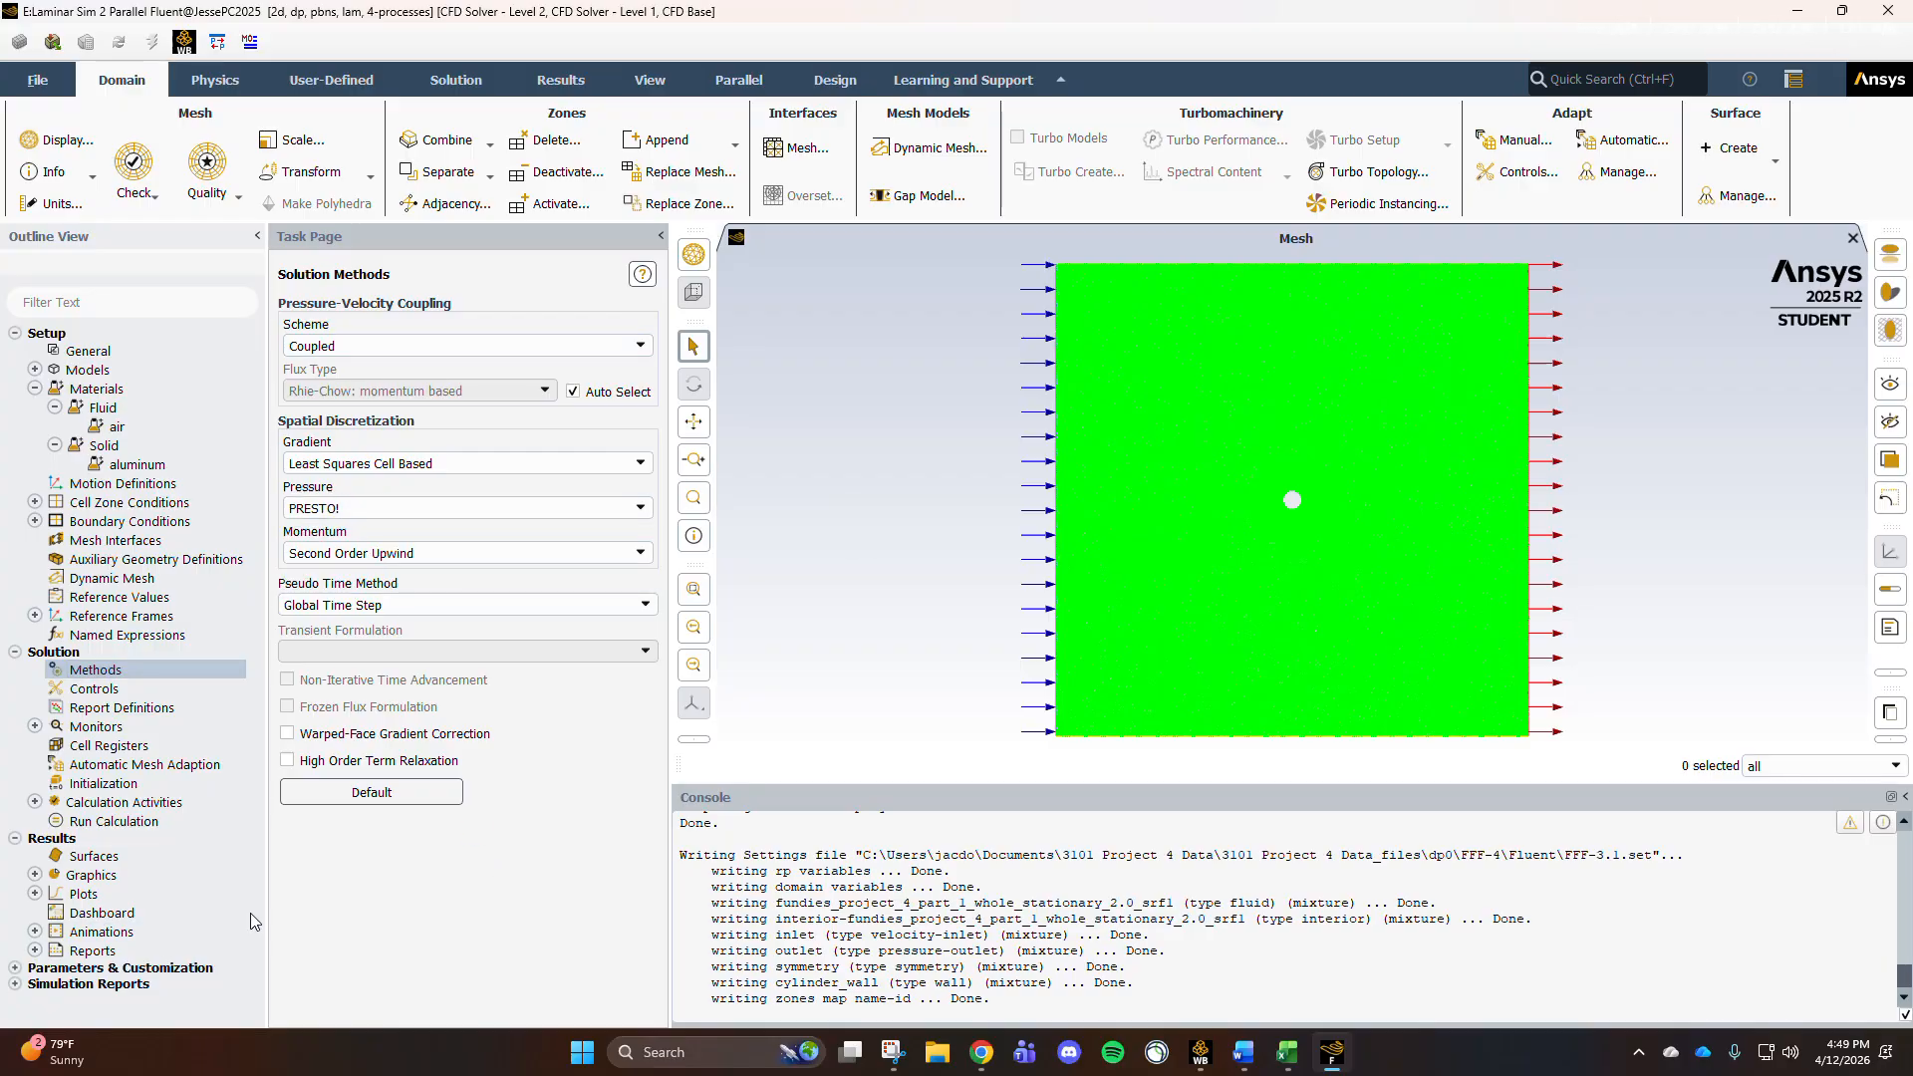
Step: Create a drag coefficient report definition named drag-coeff on cylinder_wall, with a report file, report plot and console printing
left_click(81, 708)
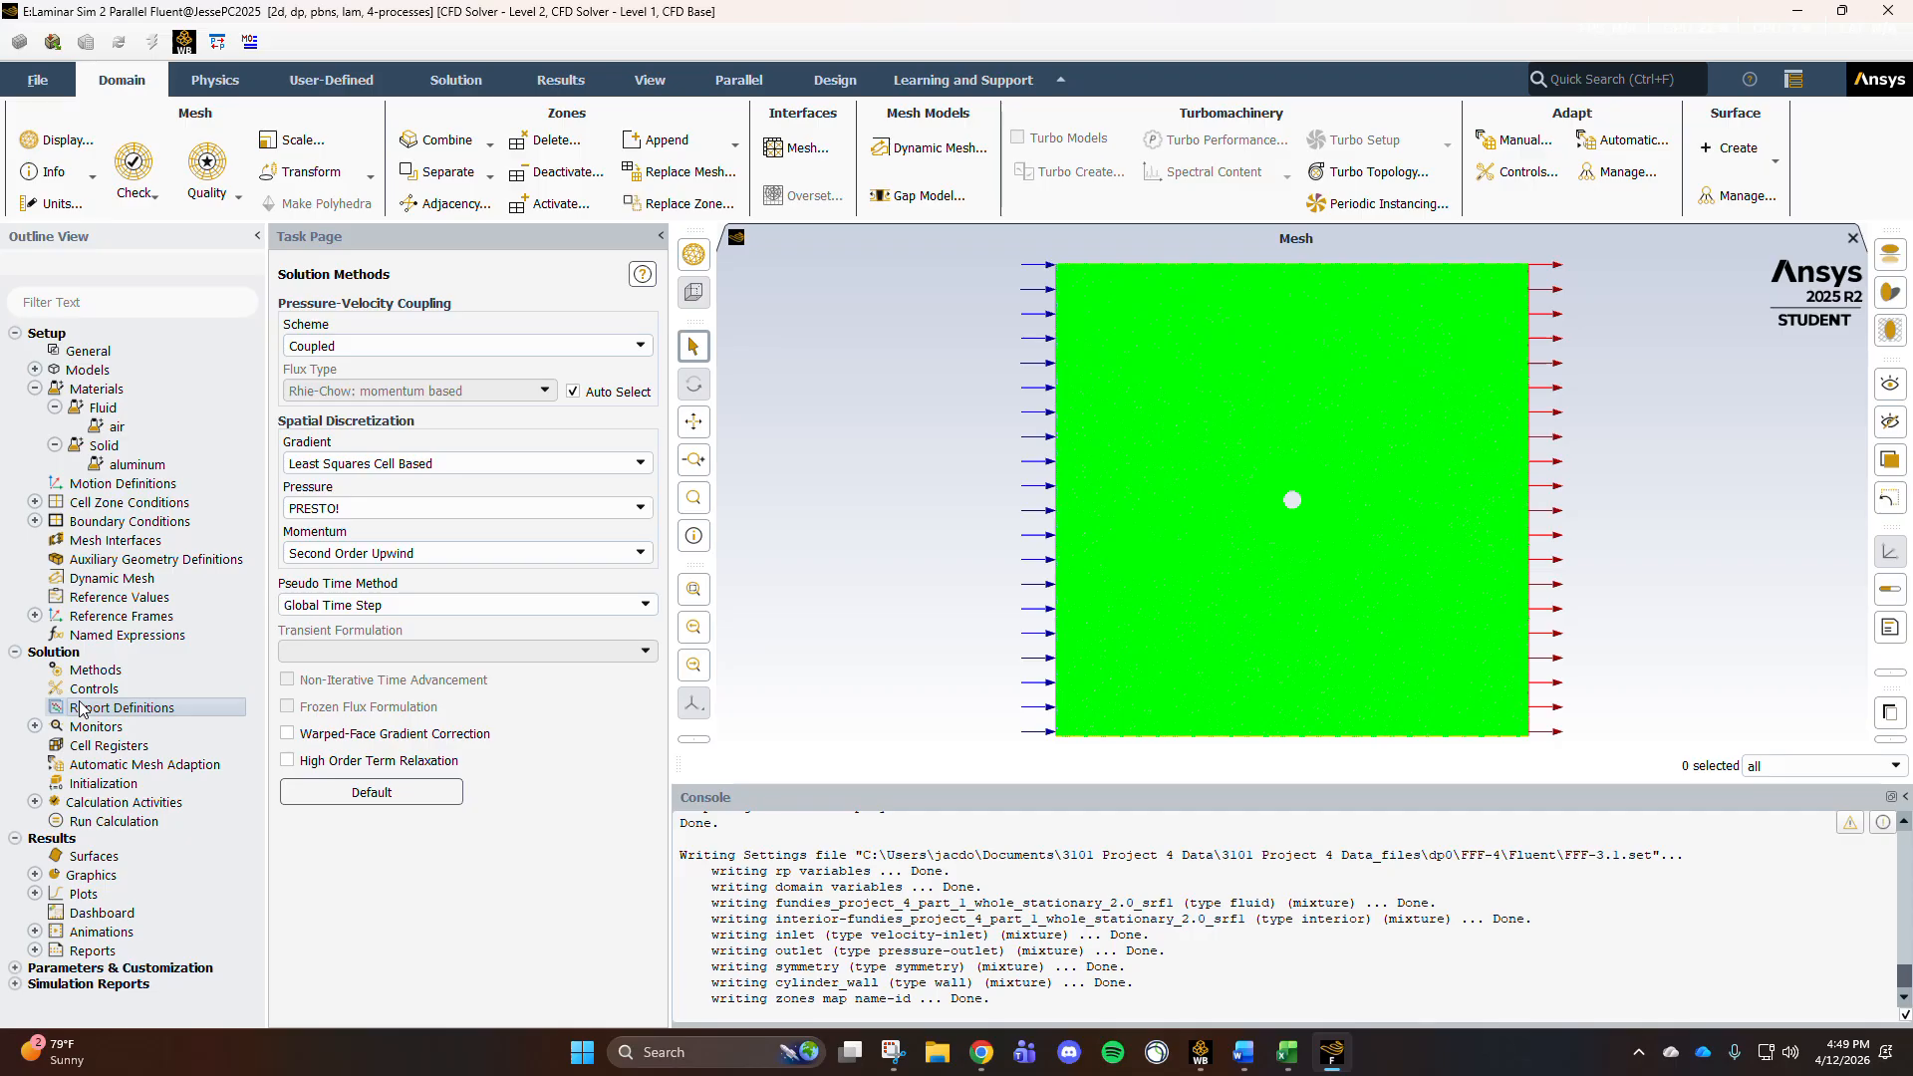
double_click(82, 707)
left_click(719, 491)
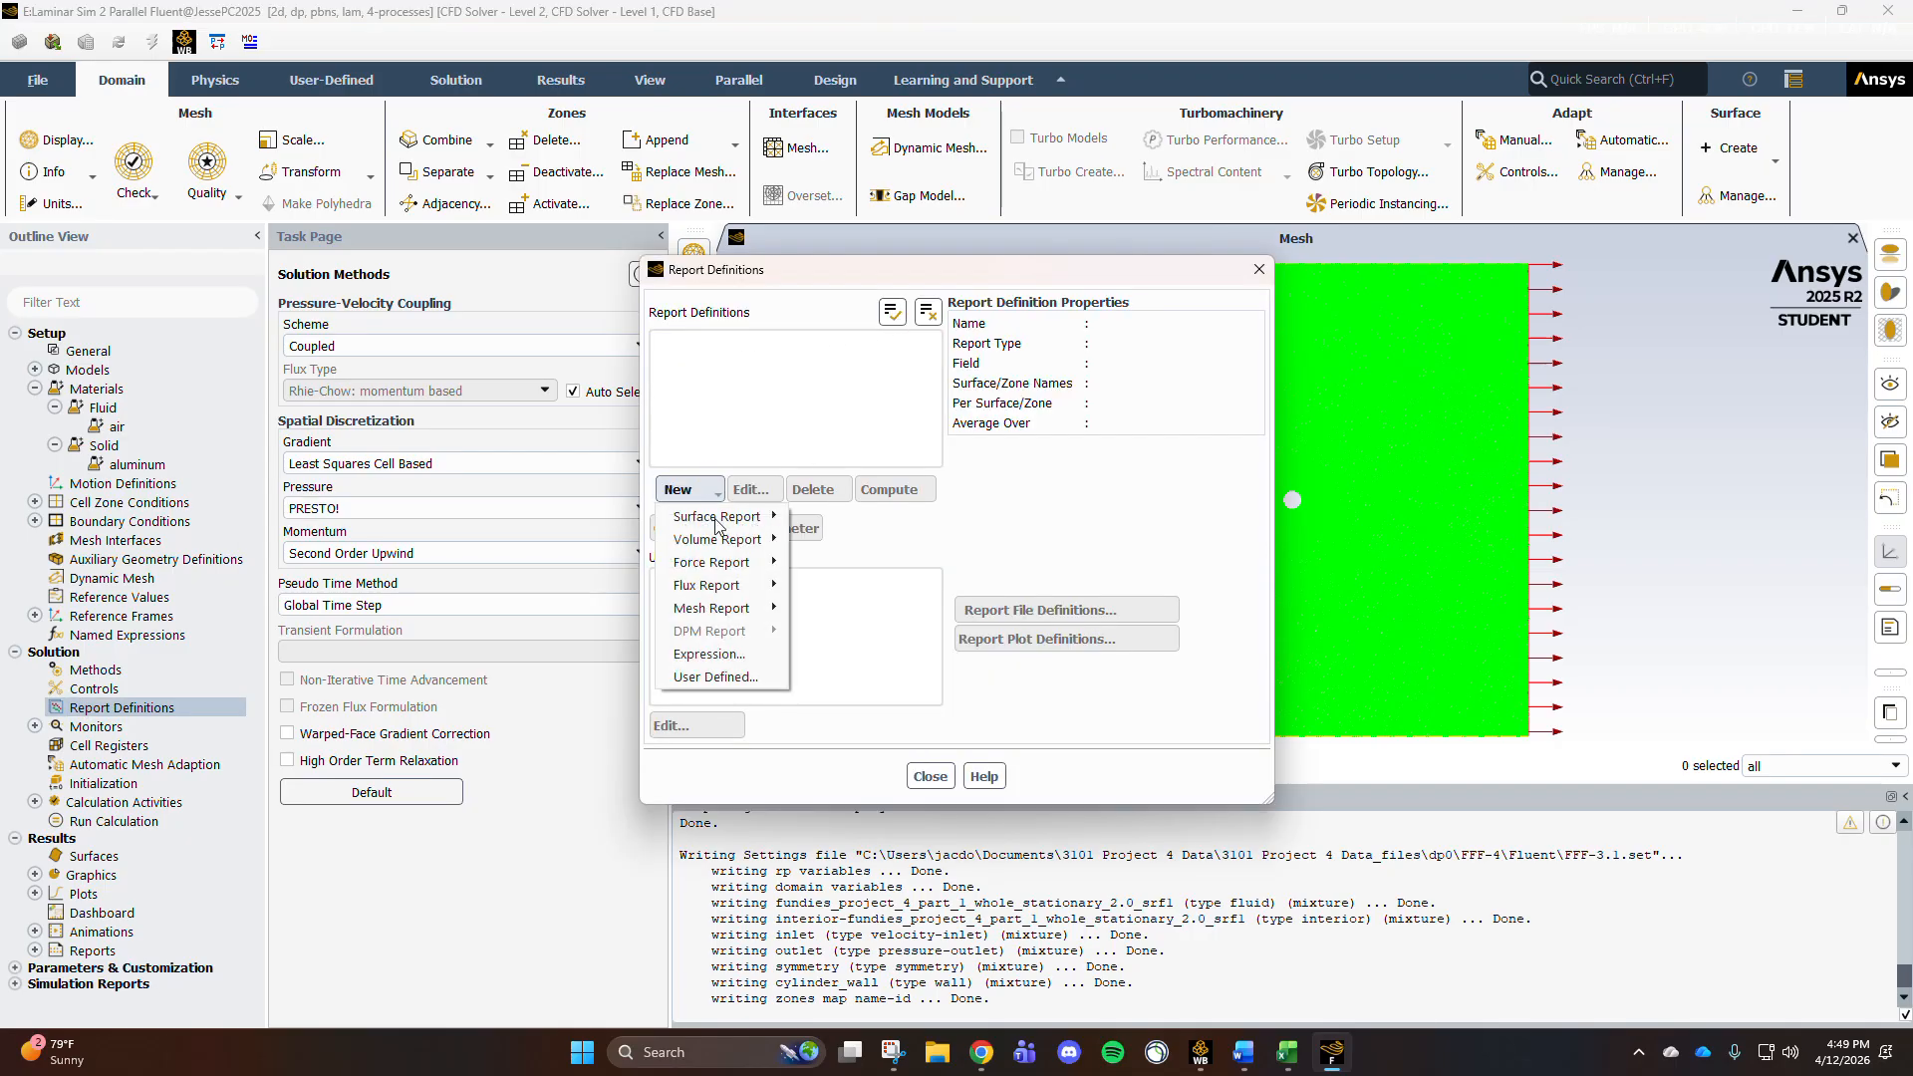
left_click(822, 563)
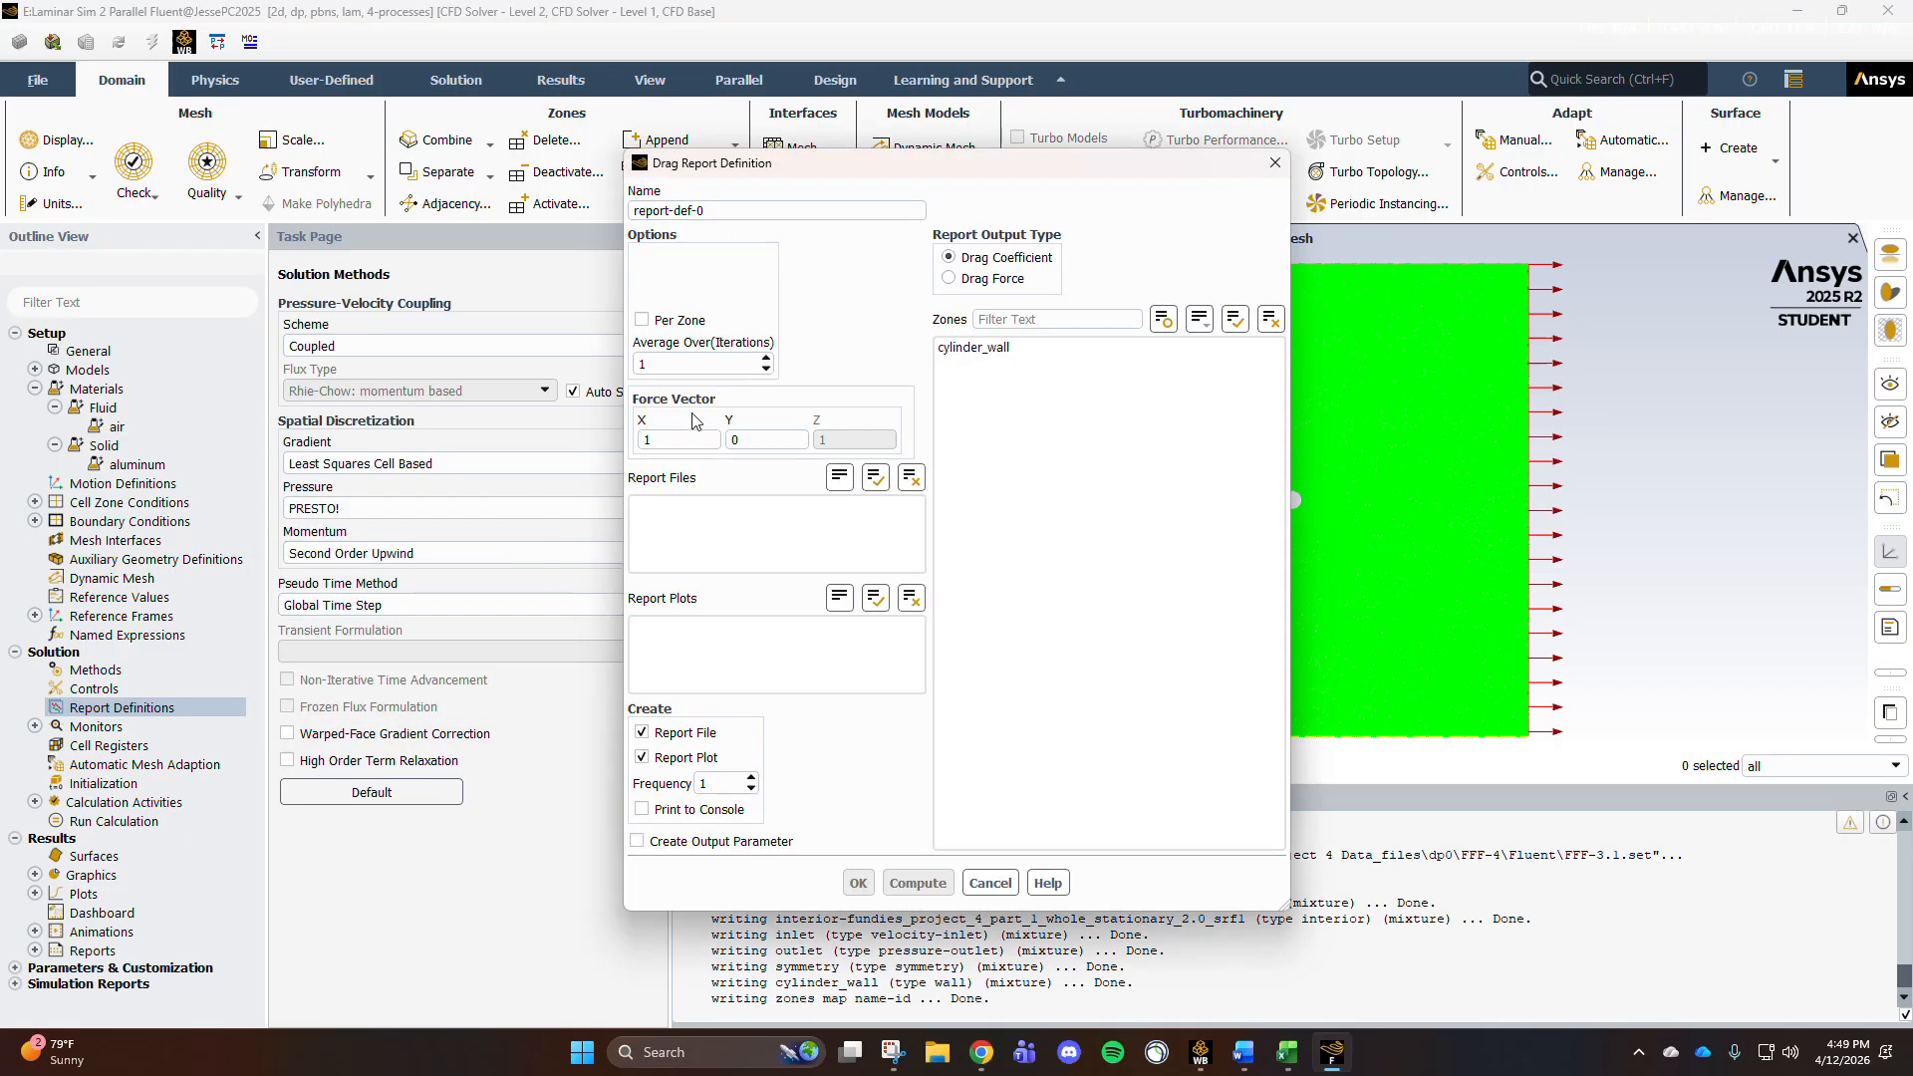
left_click(717, 815)
triple_click(816, 211)
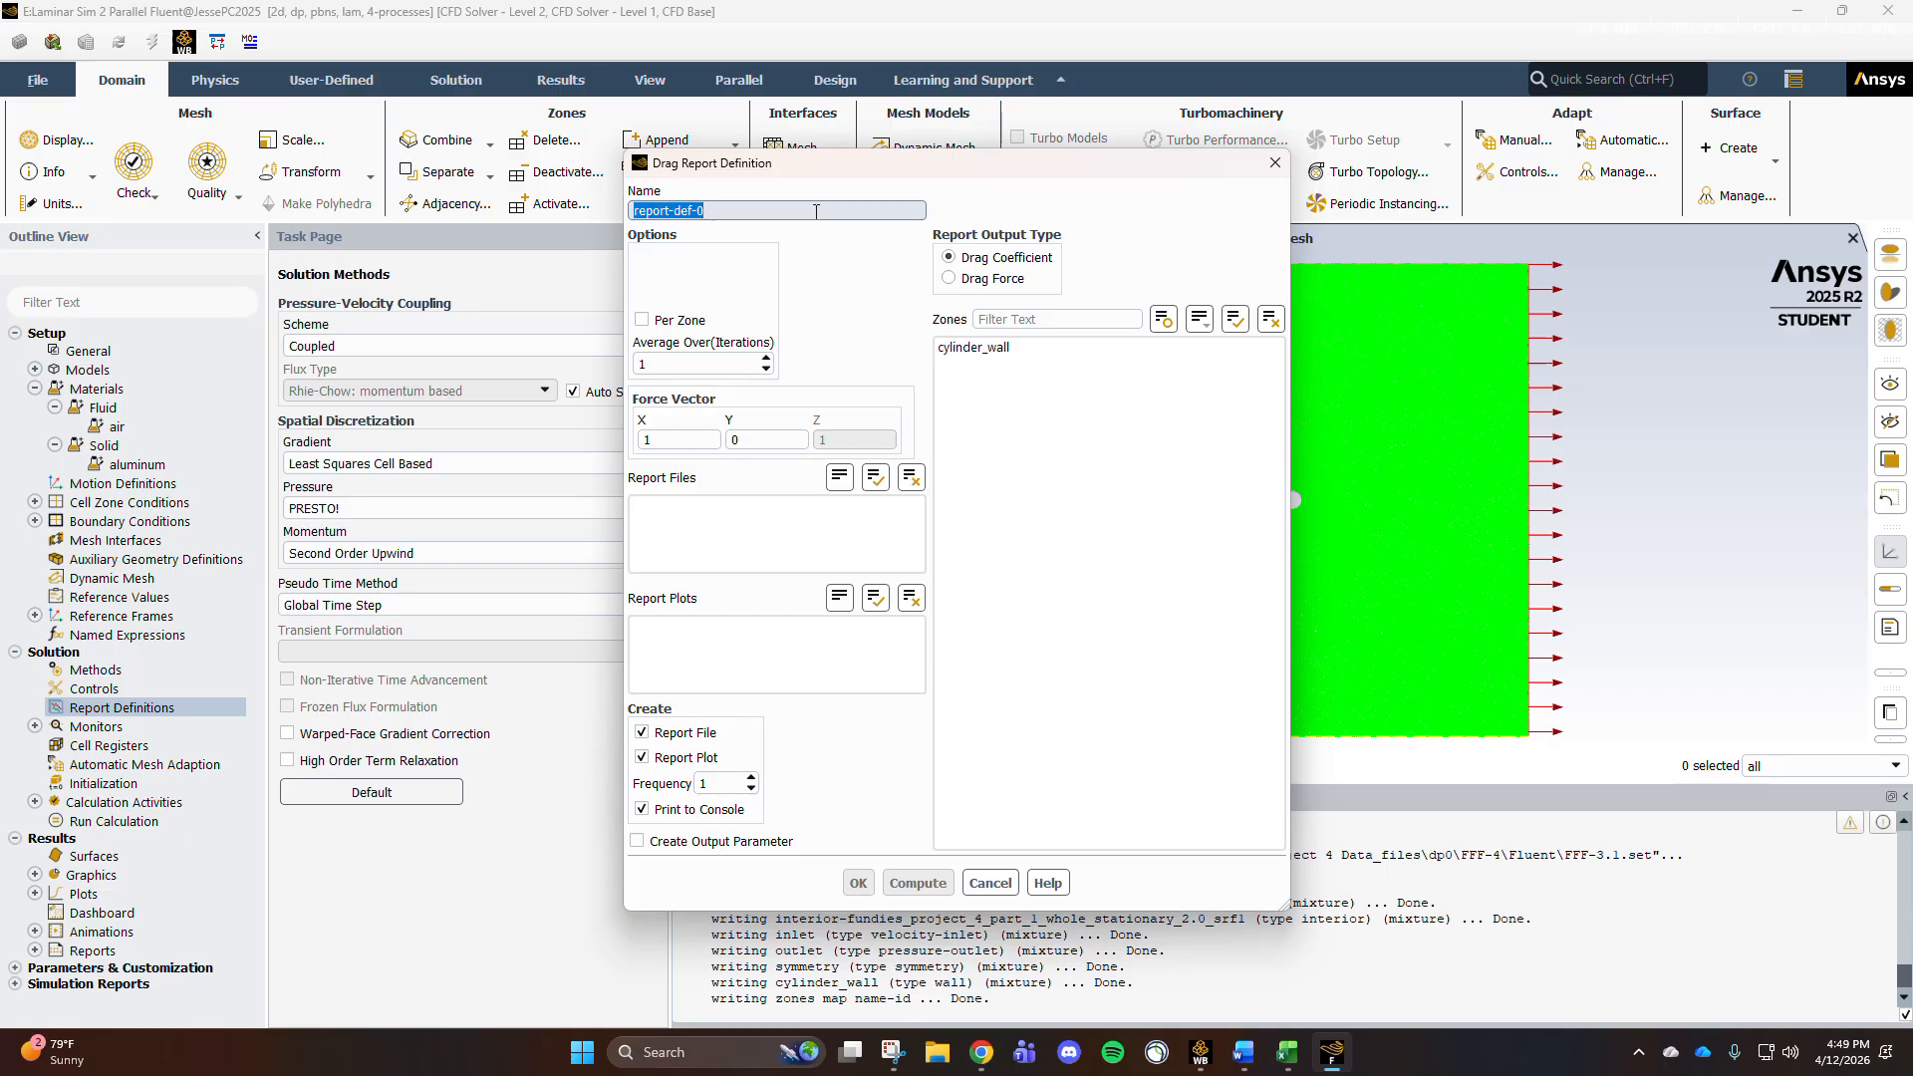
type("drag-coeff")
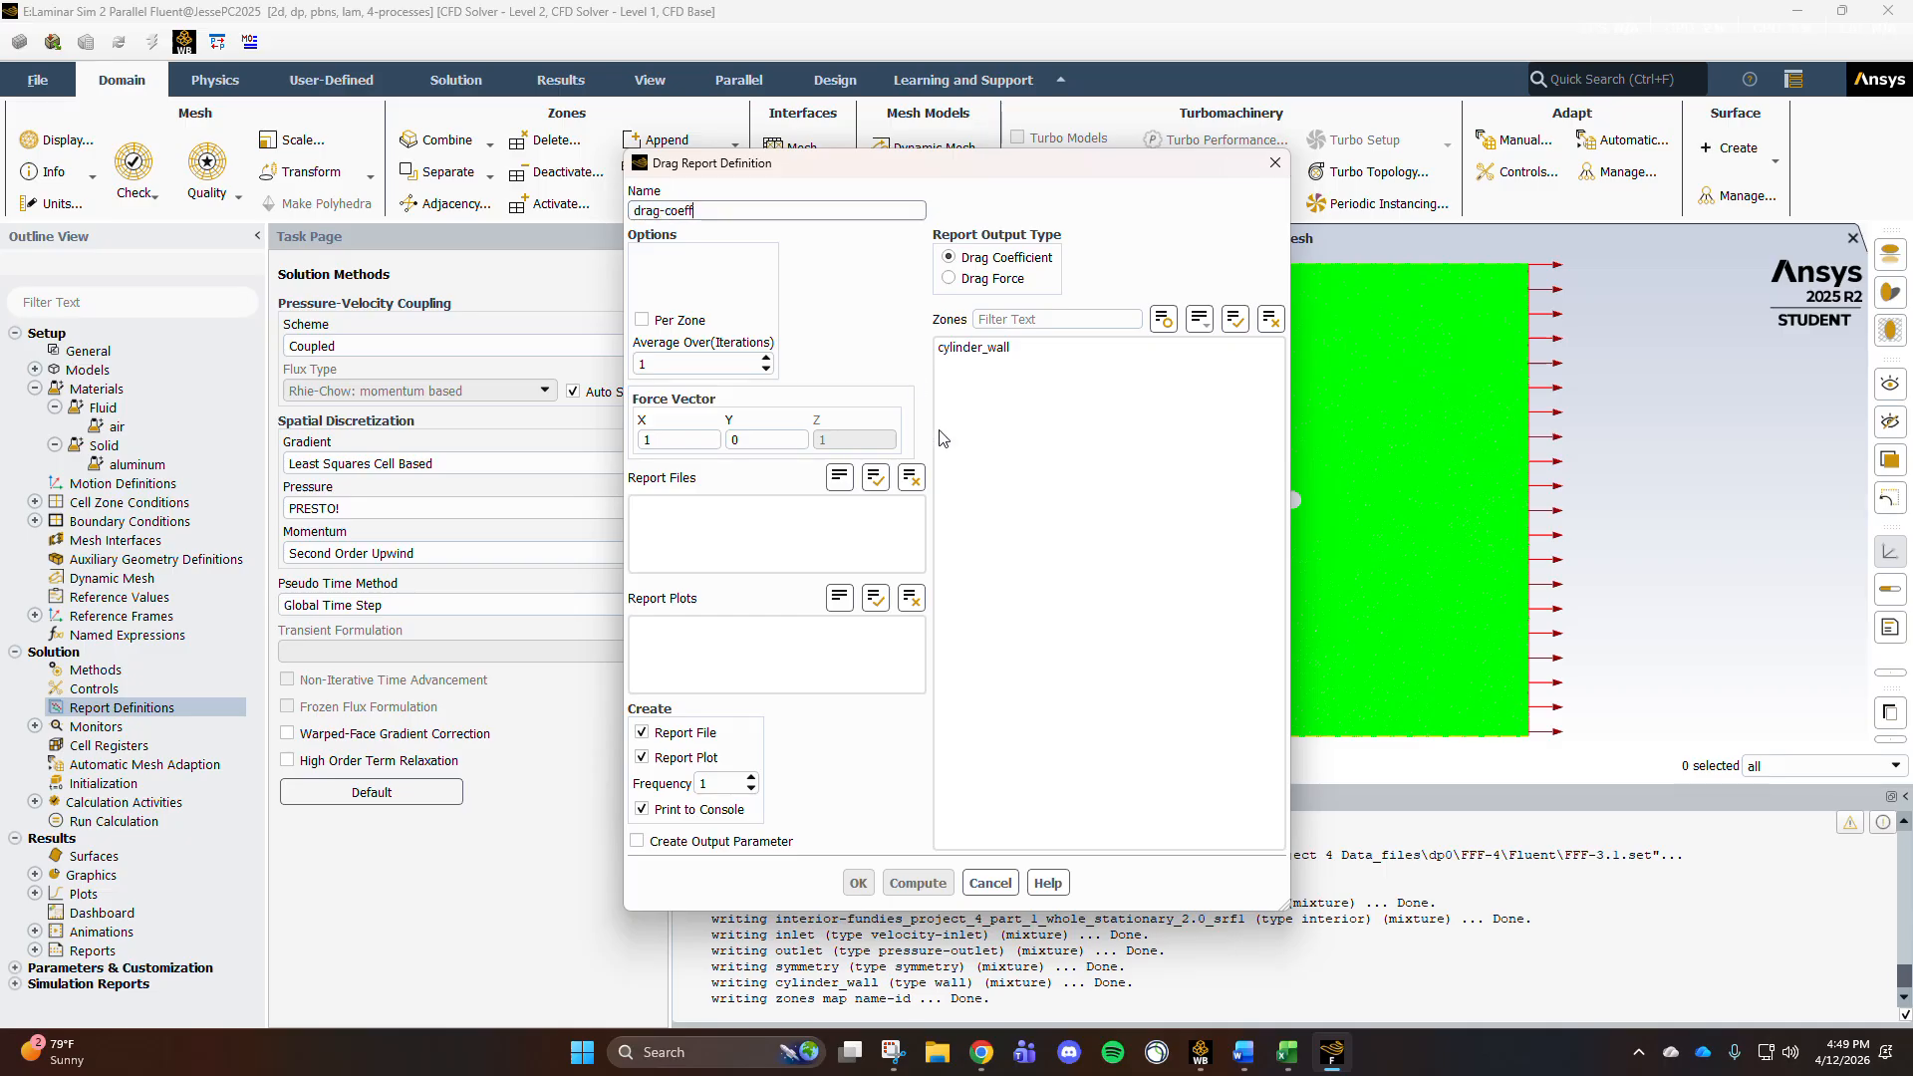
left_click(1003, 349)
left_click(858, 883)
left_click(930, 776)
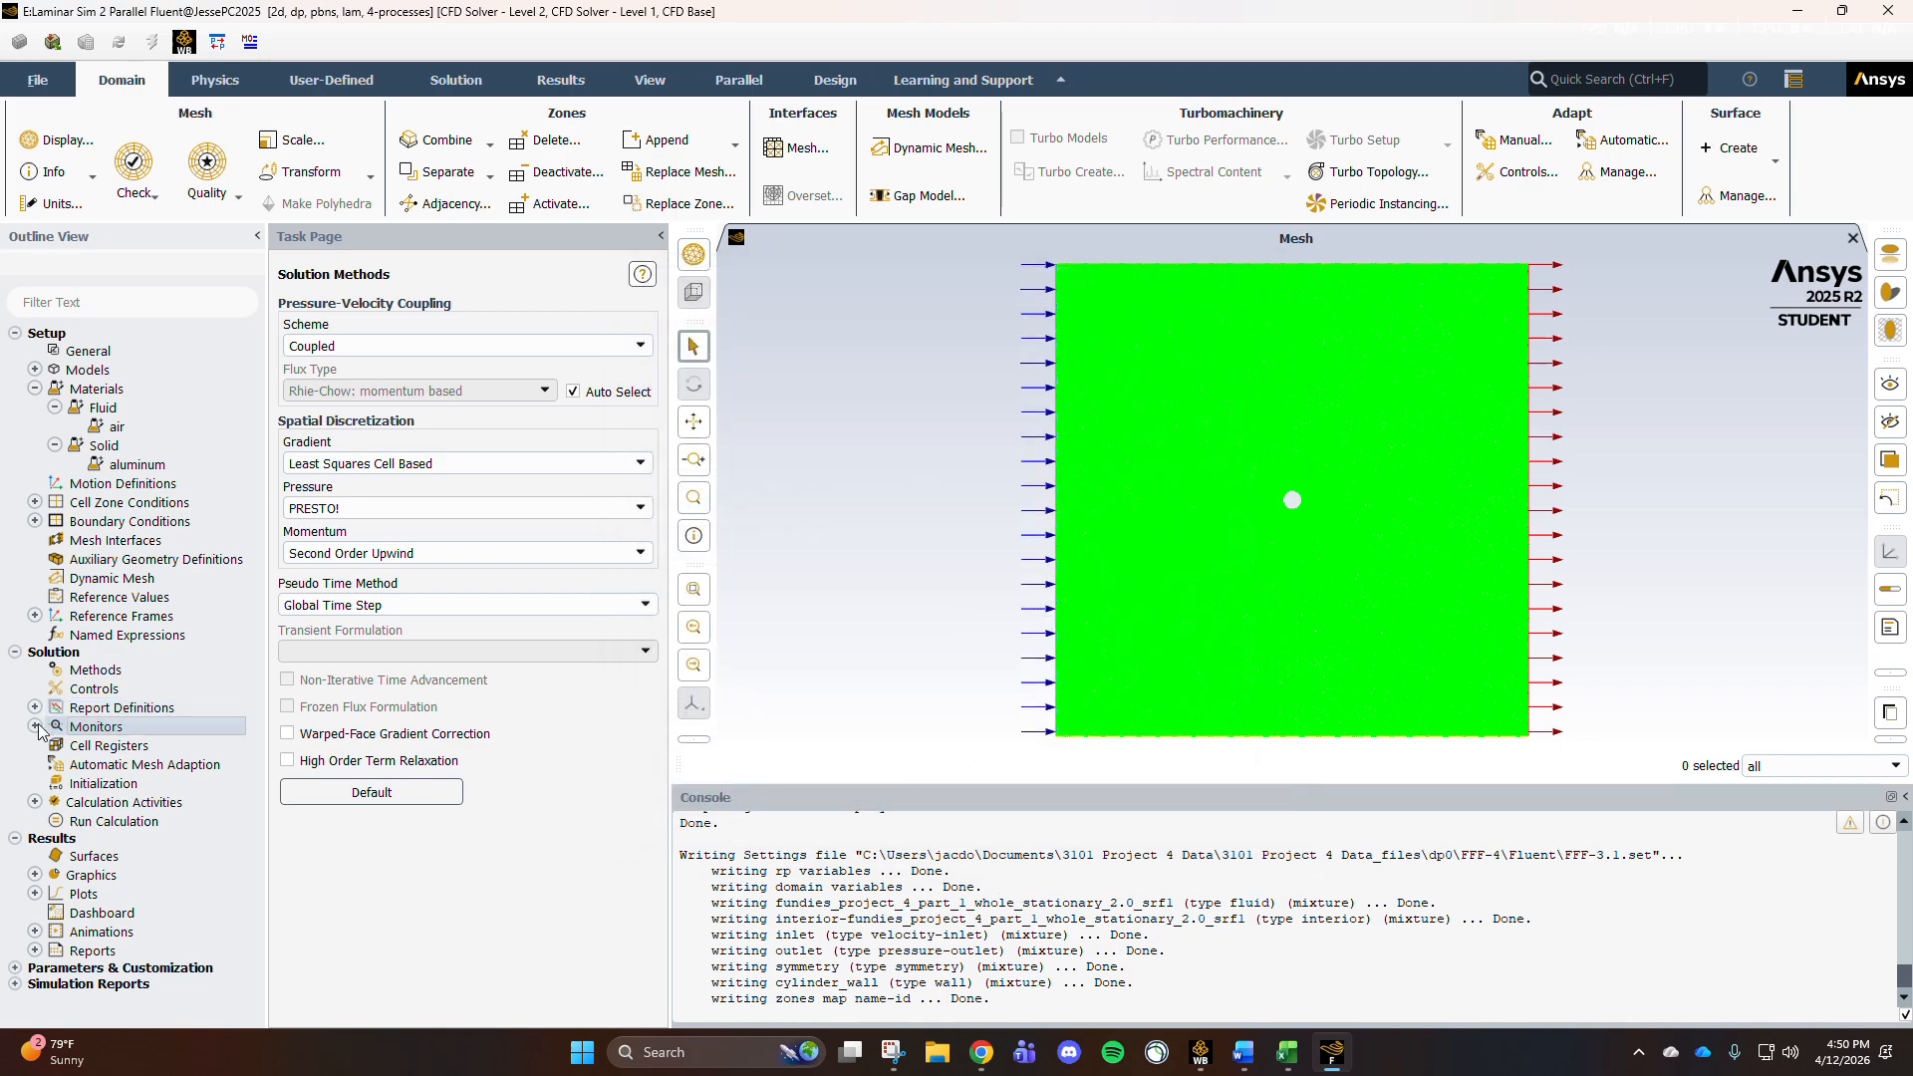
Step: Set the residual absolute criteria for continuity, x-velocity and y-velocity to 1e-6
left_click(35, 726)
double_click(78, 748)
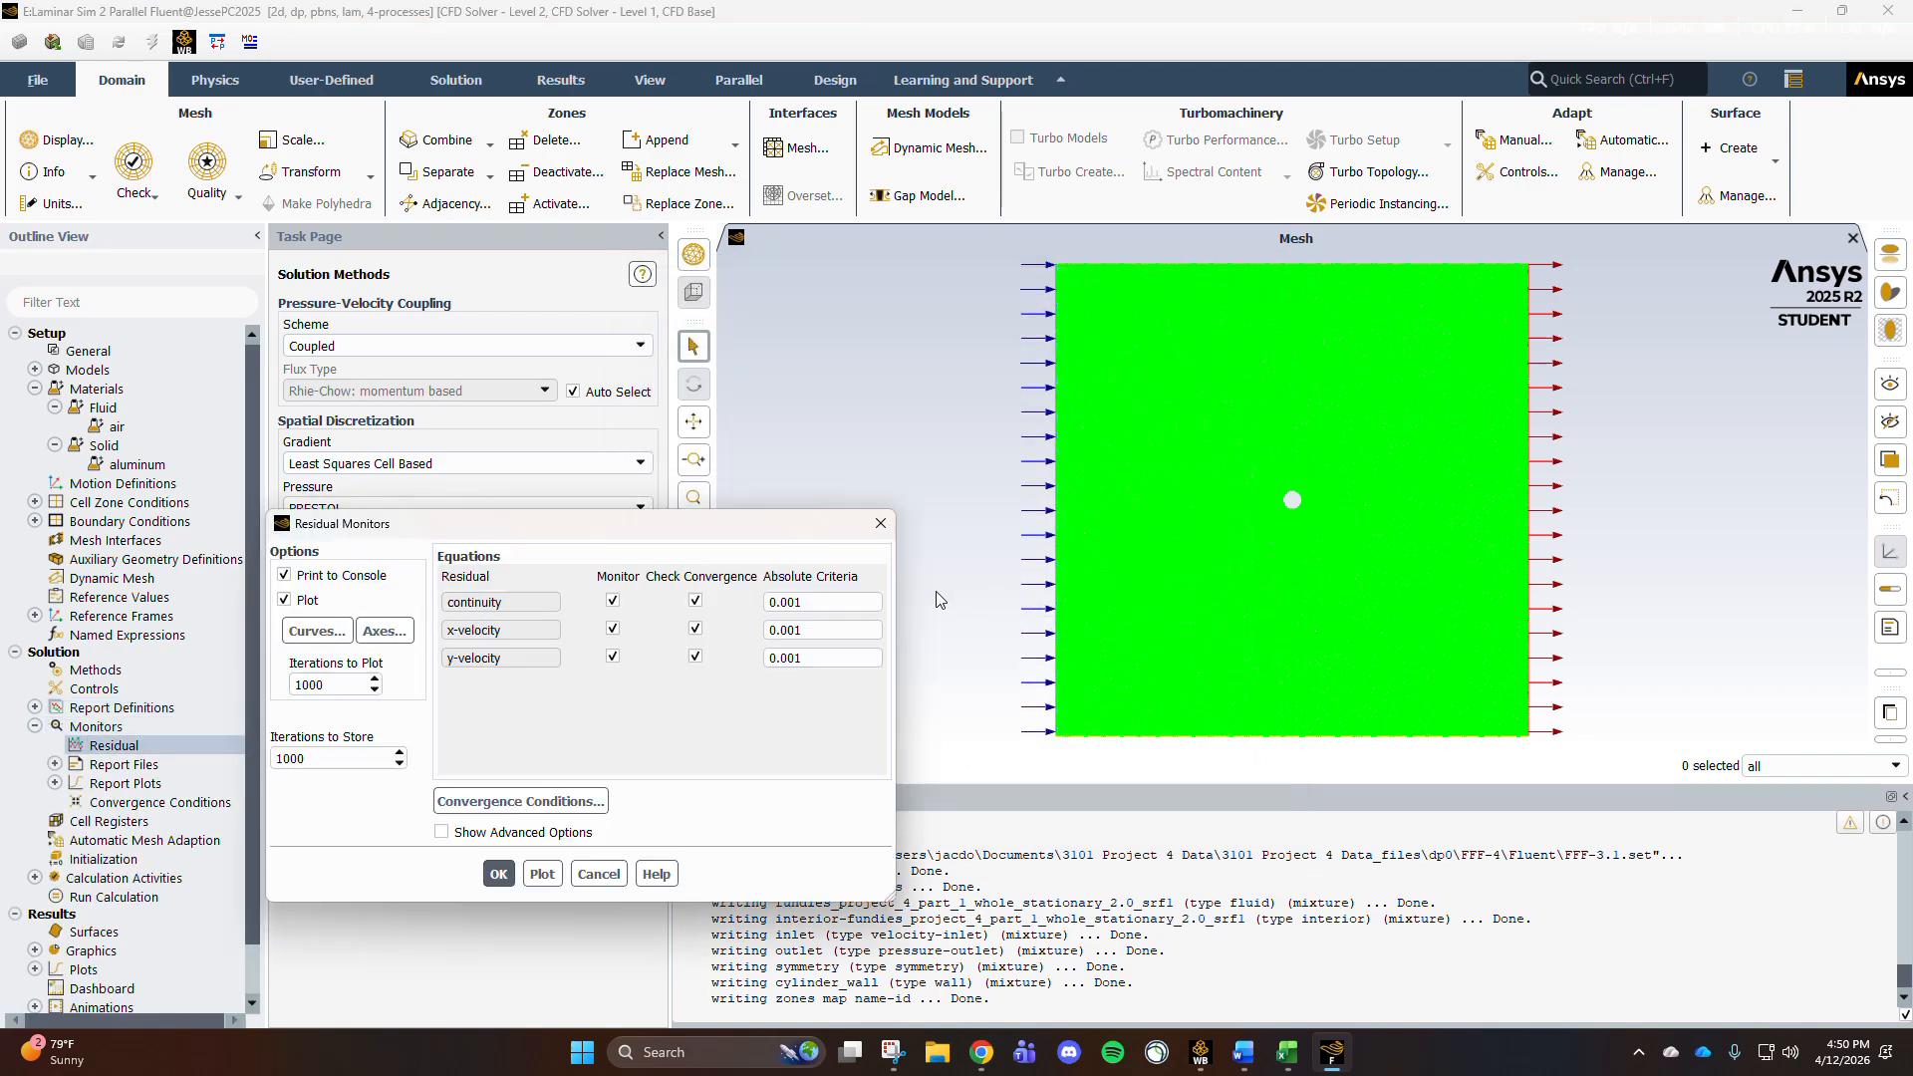
left_click_drag(833, 602, 688, 603)
type("1e-6")
key("Tab")
type("1e-6")
key("Tab")
type("1e-6")
left_click(499, 874)
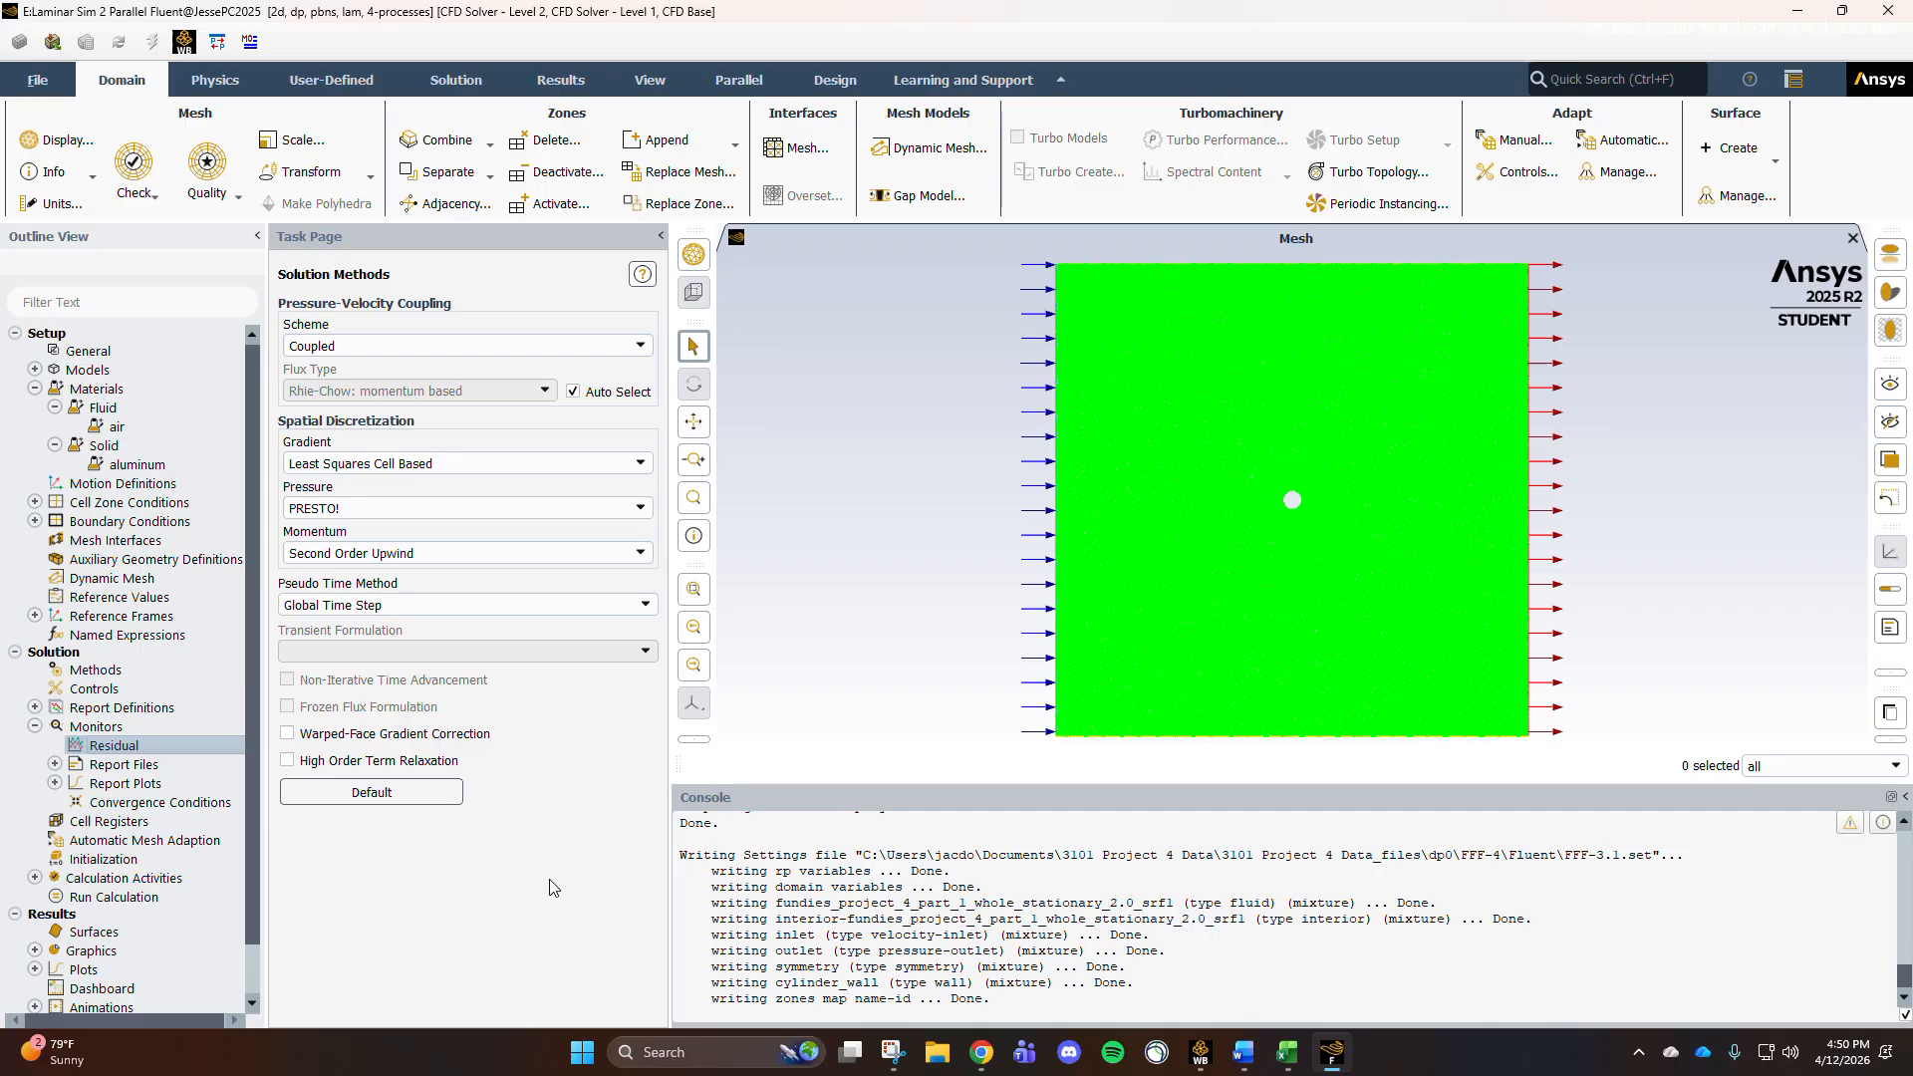
left_click(33, 727)
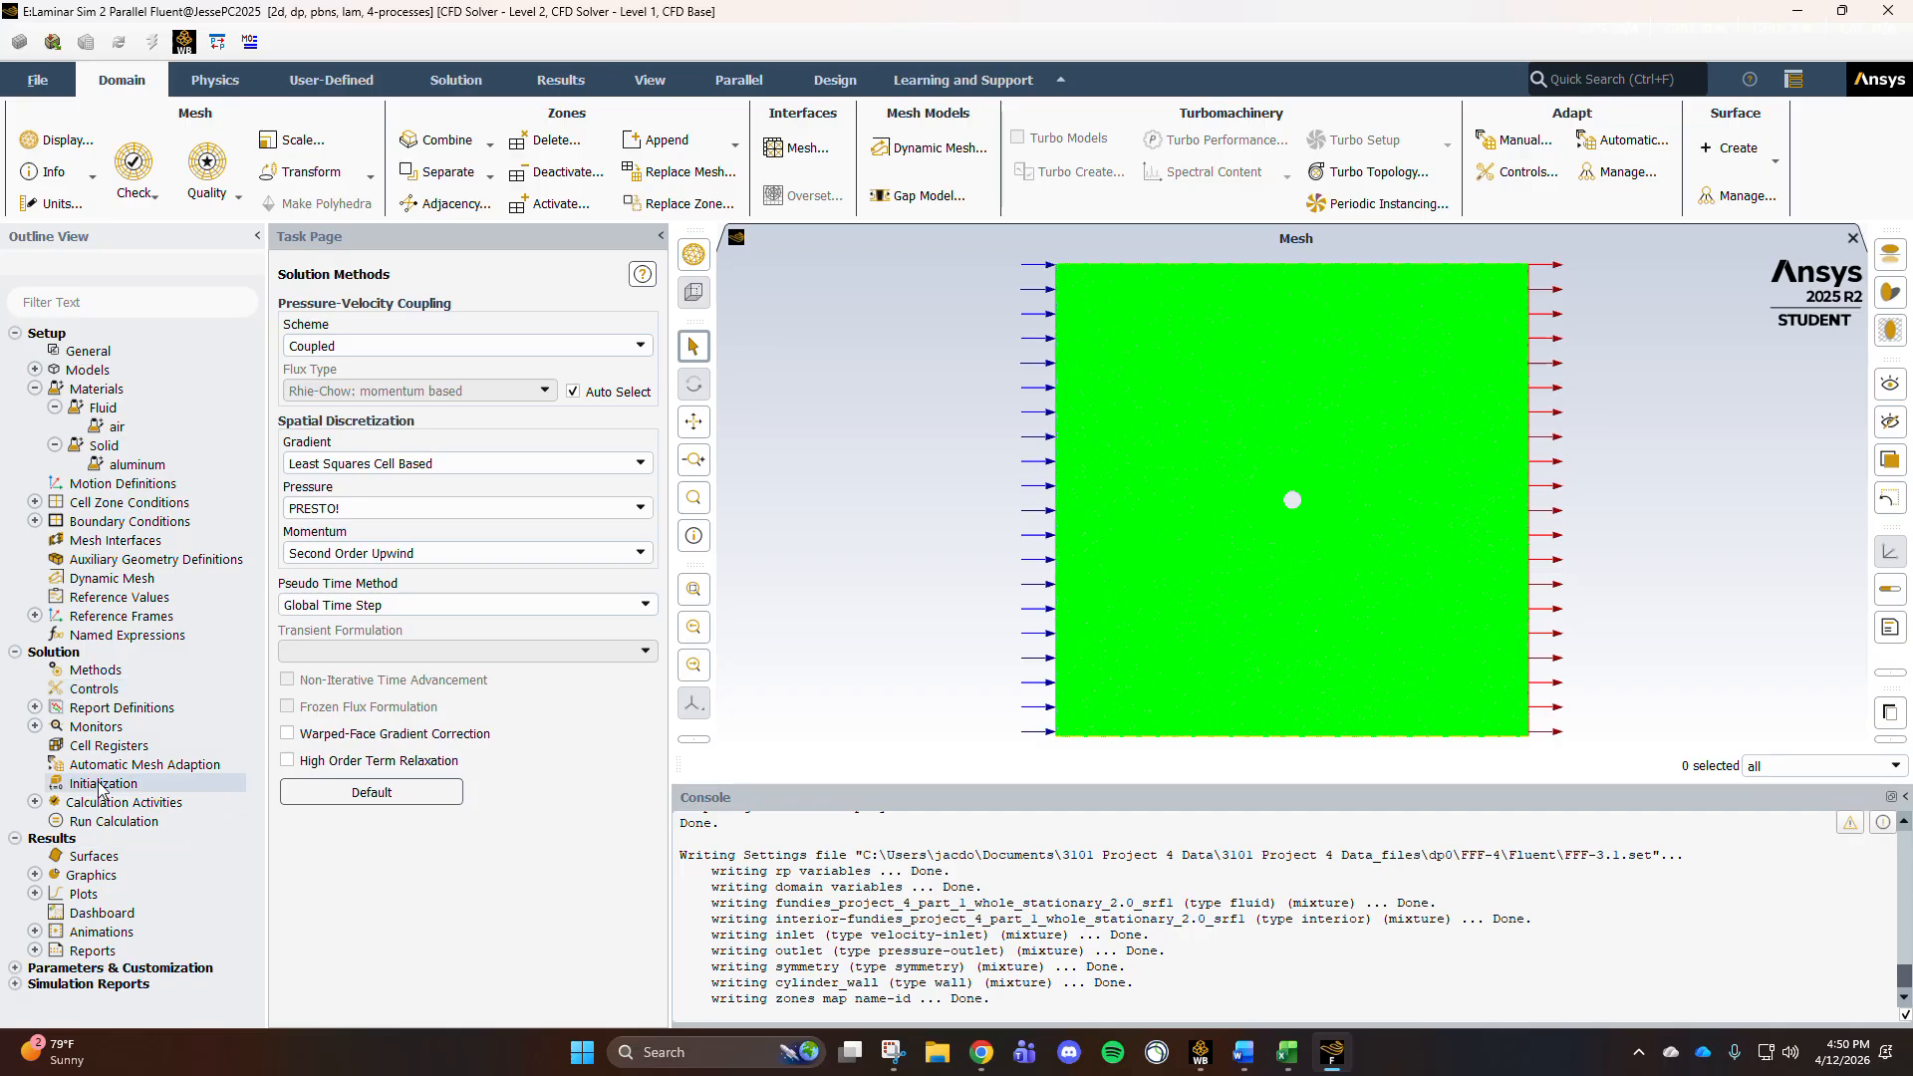
Step: Compute the reference values from the inlet
left_click(109, 598)
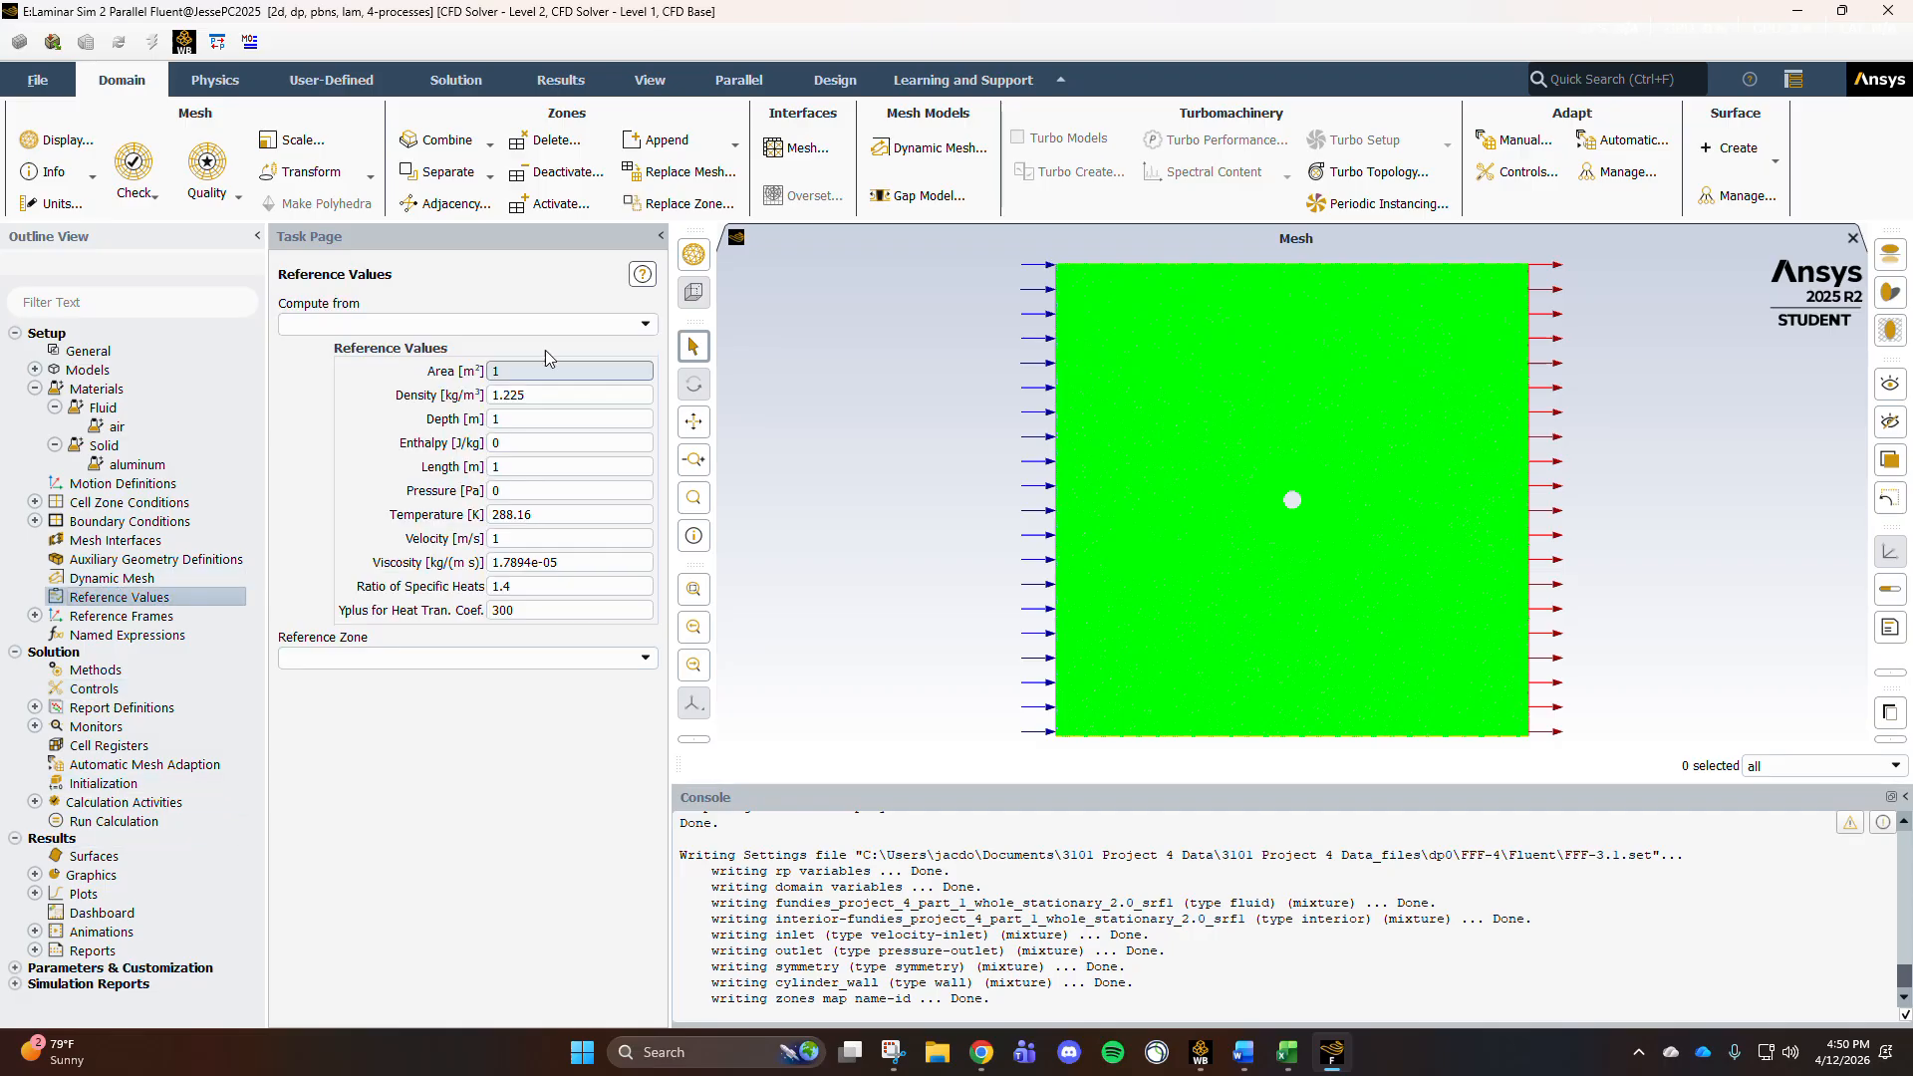
scroll(609, 316, "down", 1)
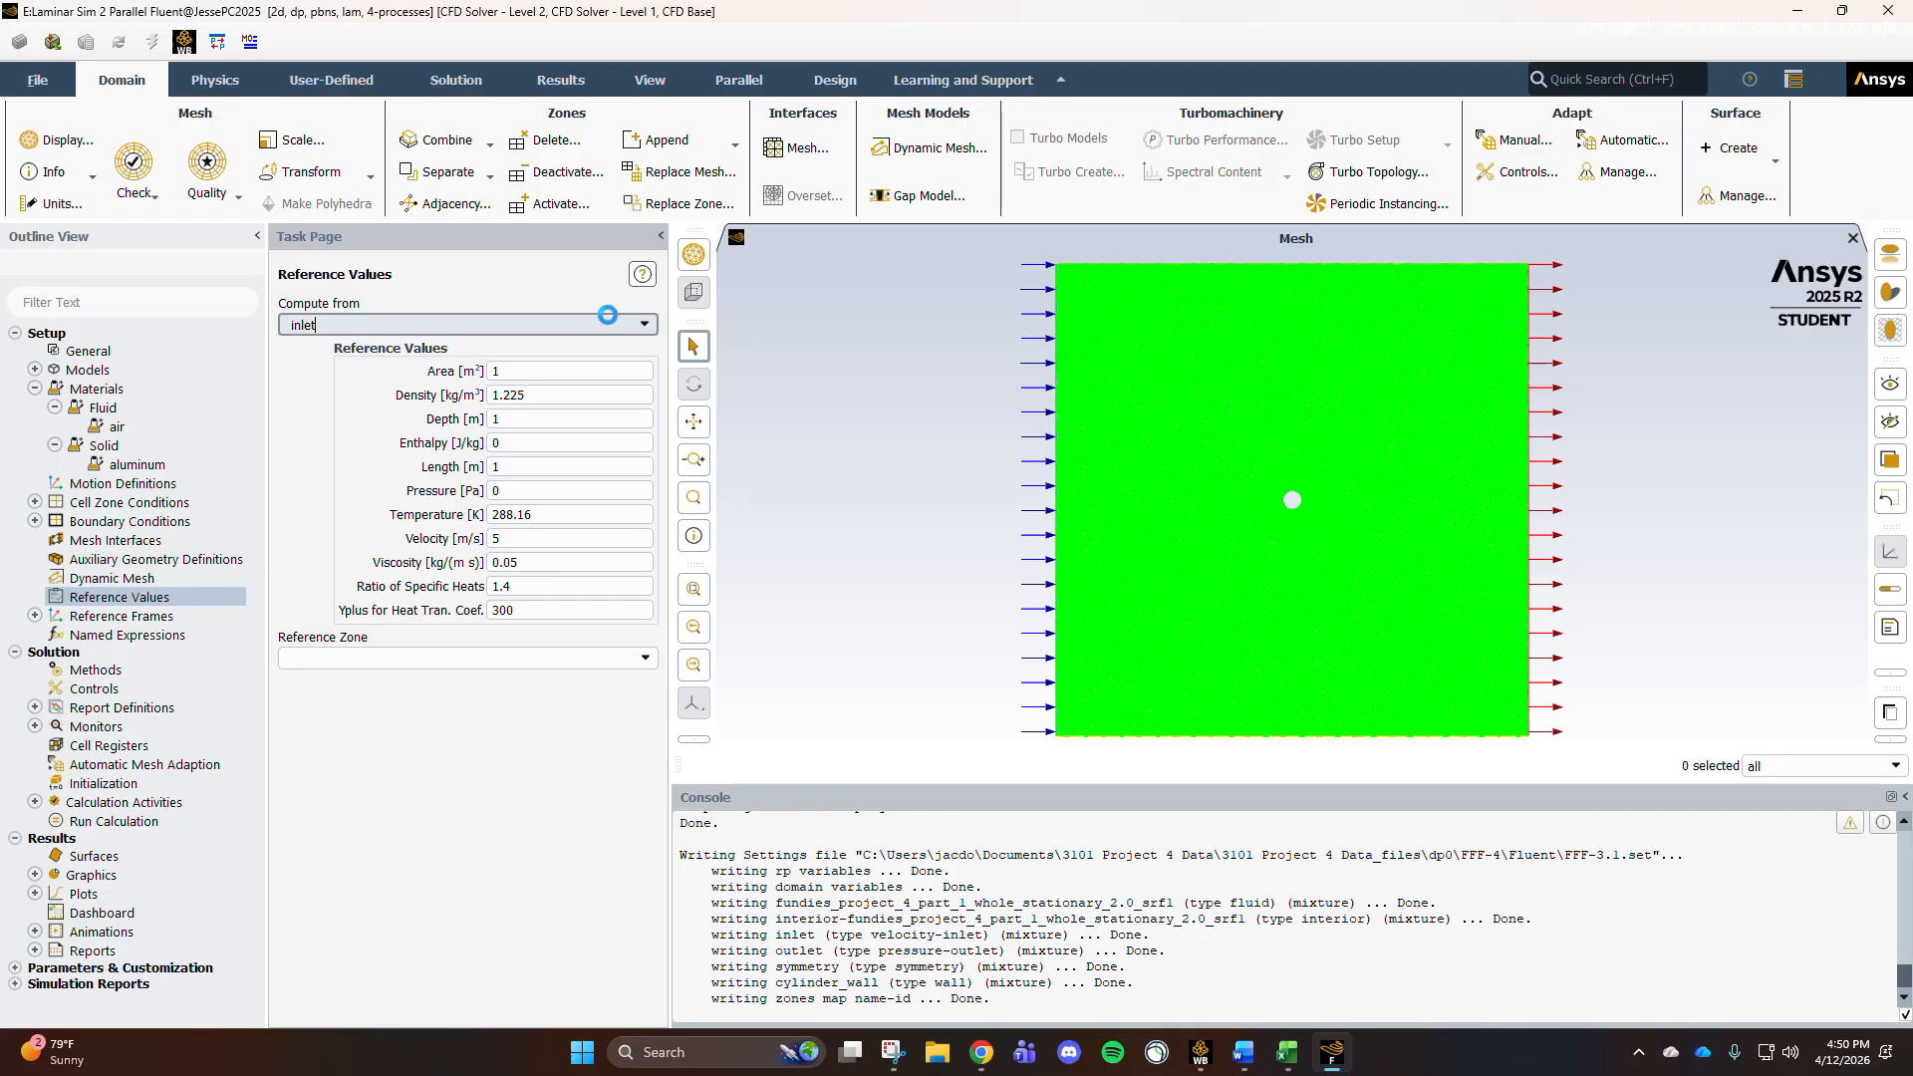
left_click(612, 316)
left_click(508, 359)
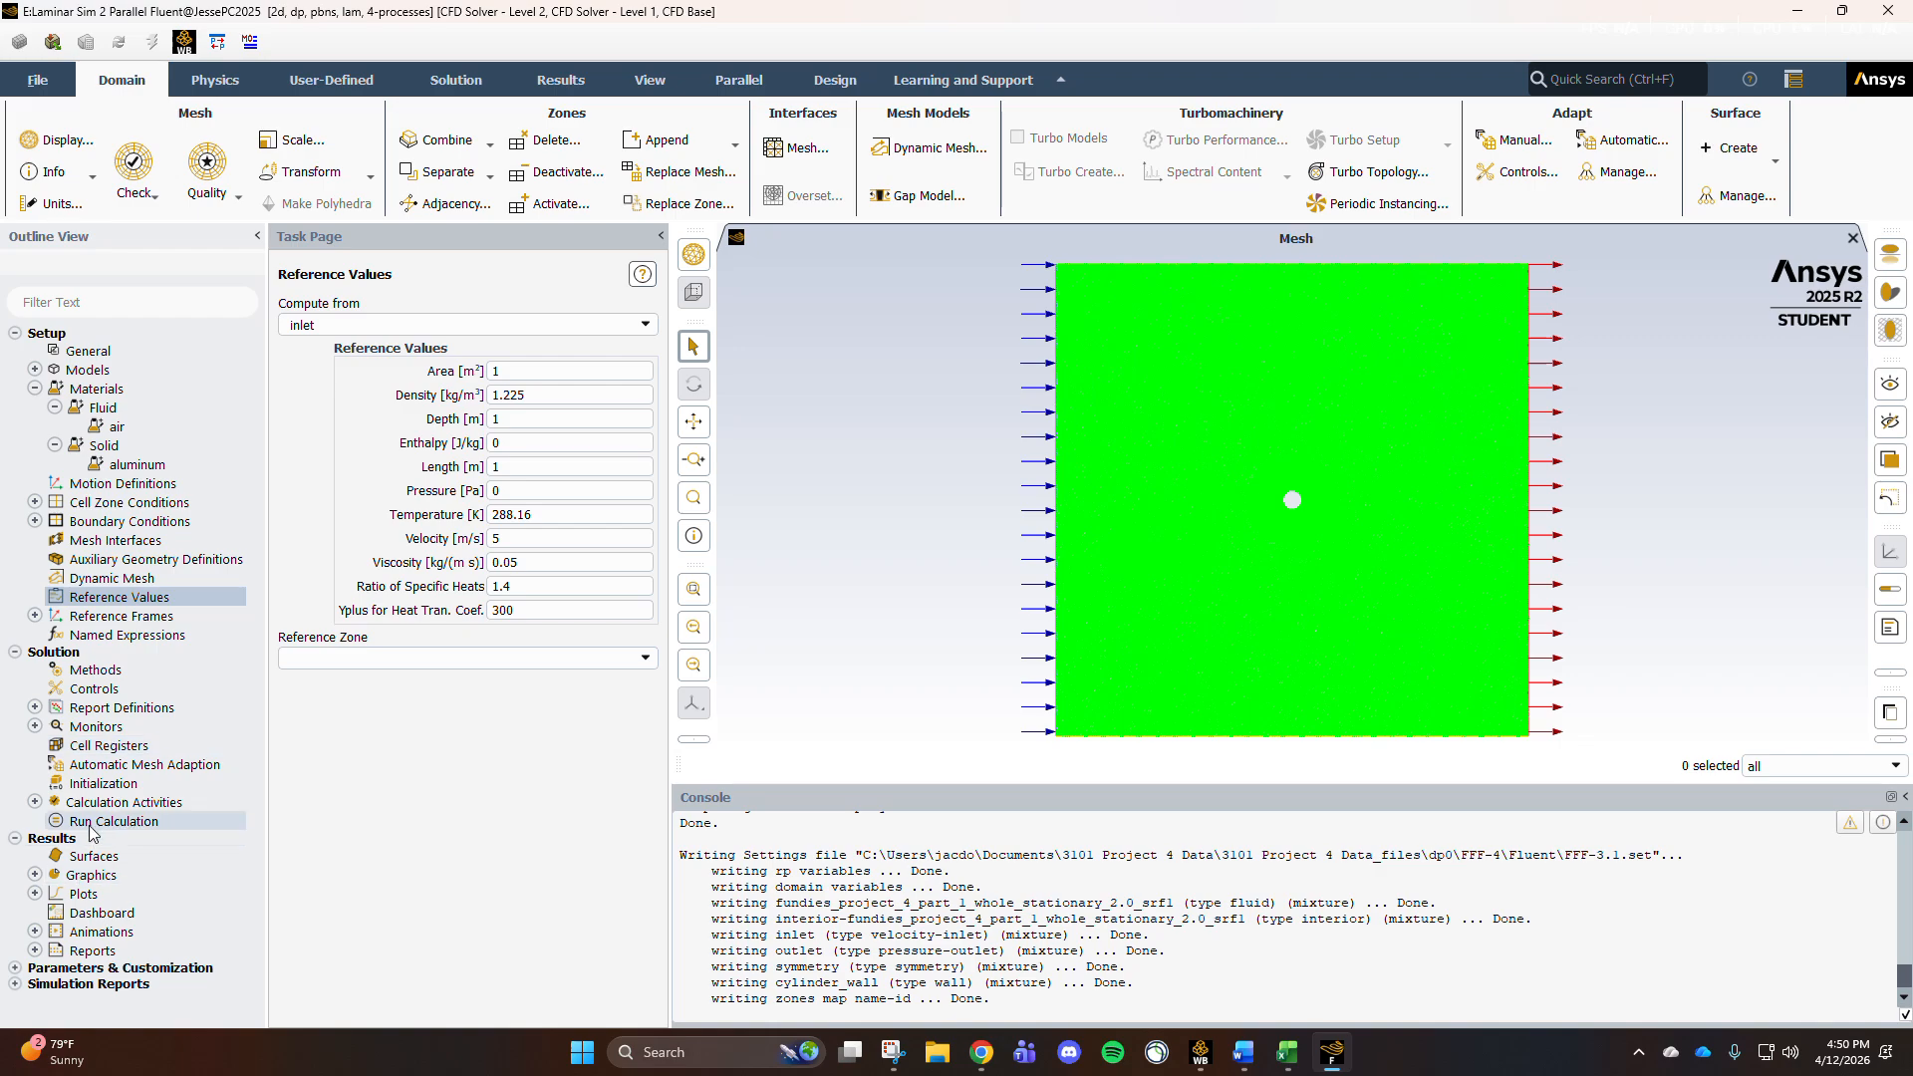
Step: Initialize the solution with hybrid initialization and run the calculation for 1000 iterations
left_click(100, 785)
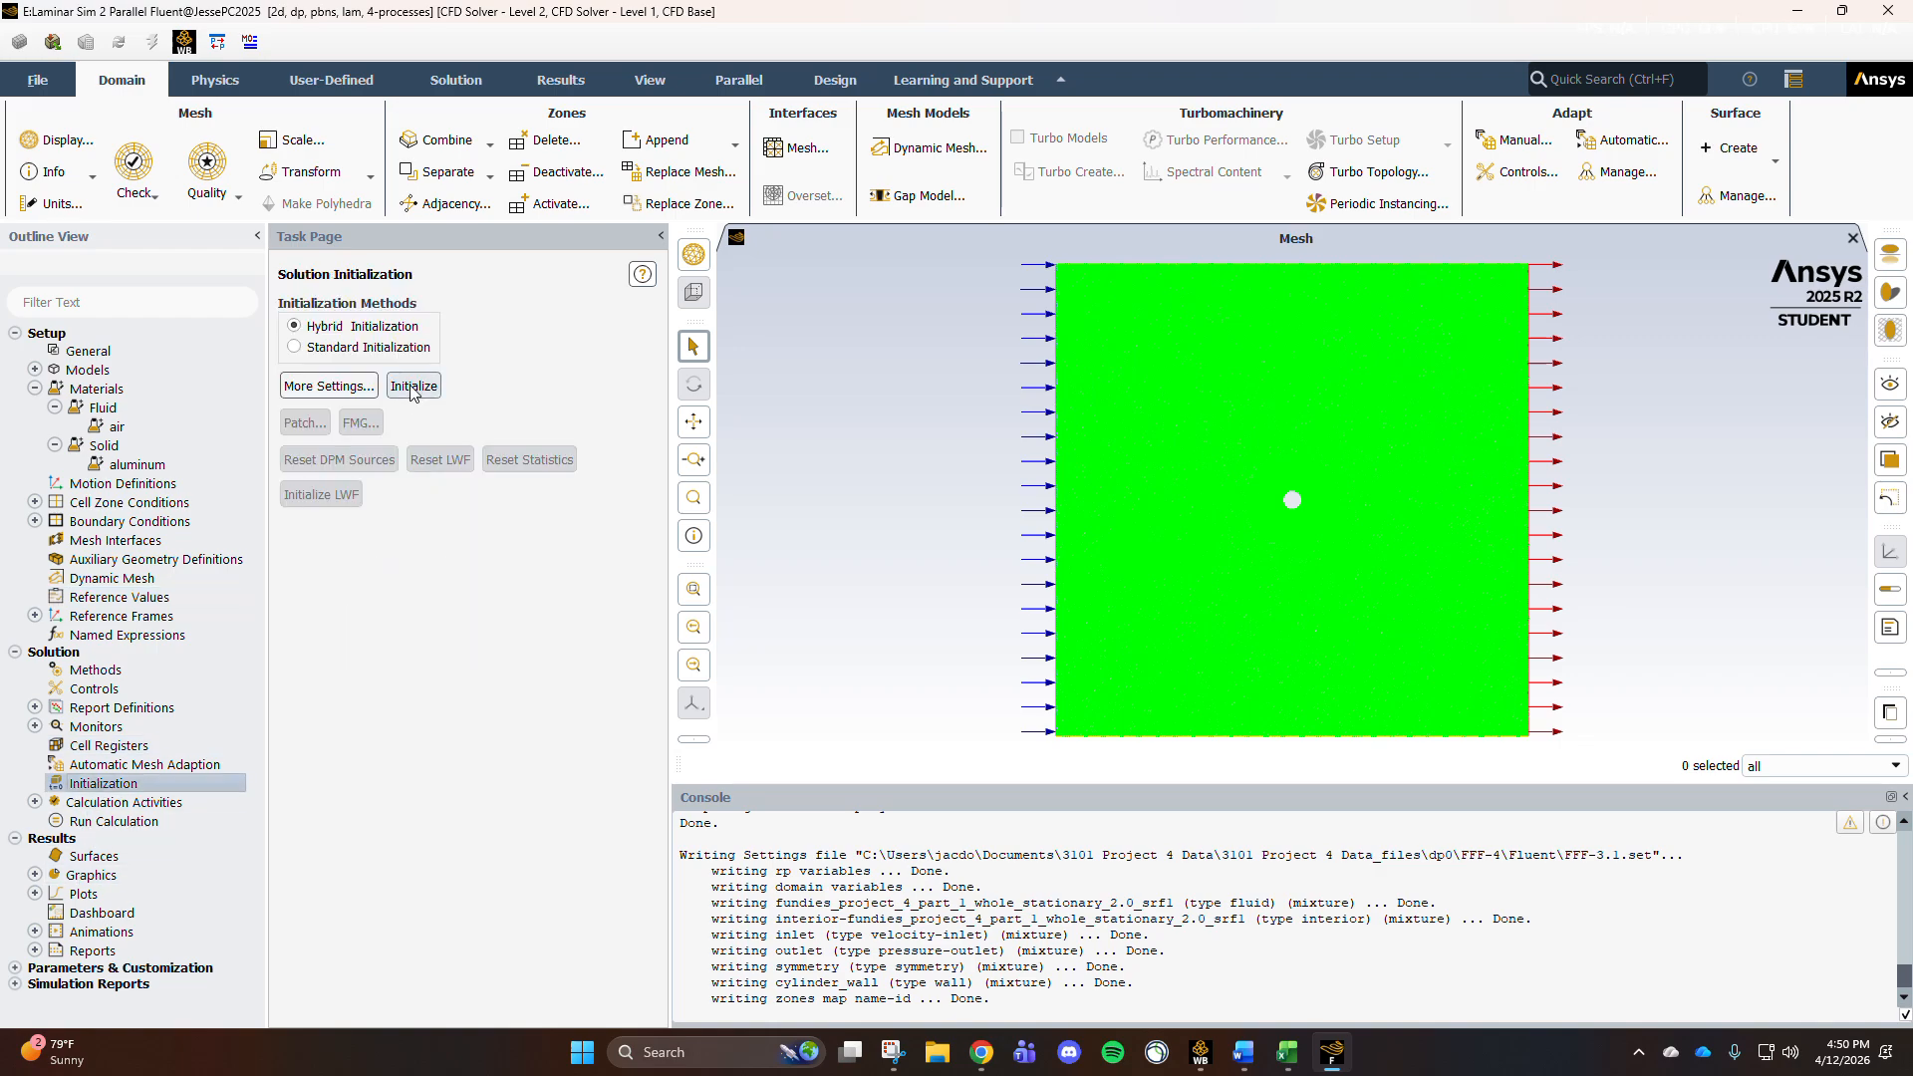
left_click(410, 385)
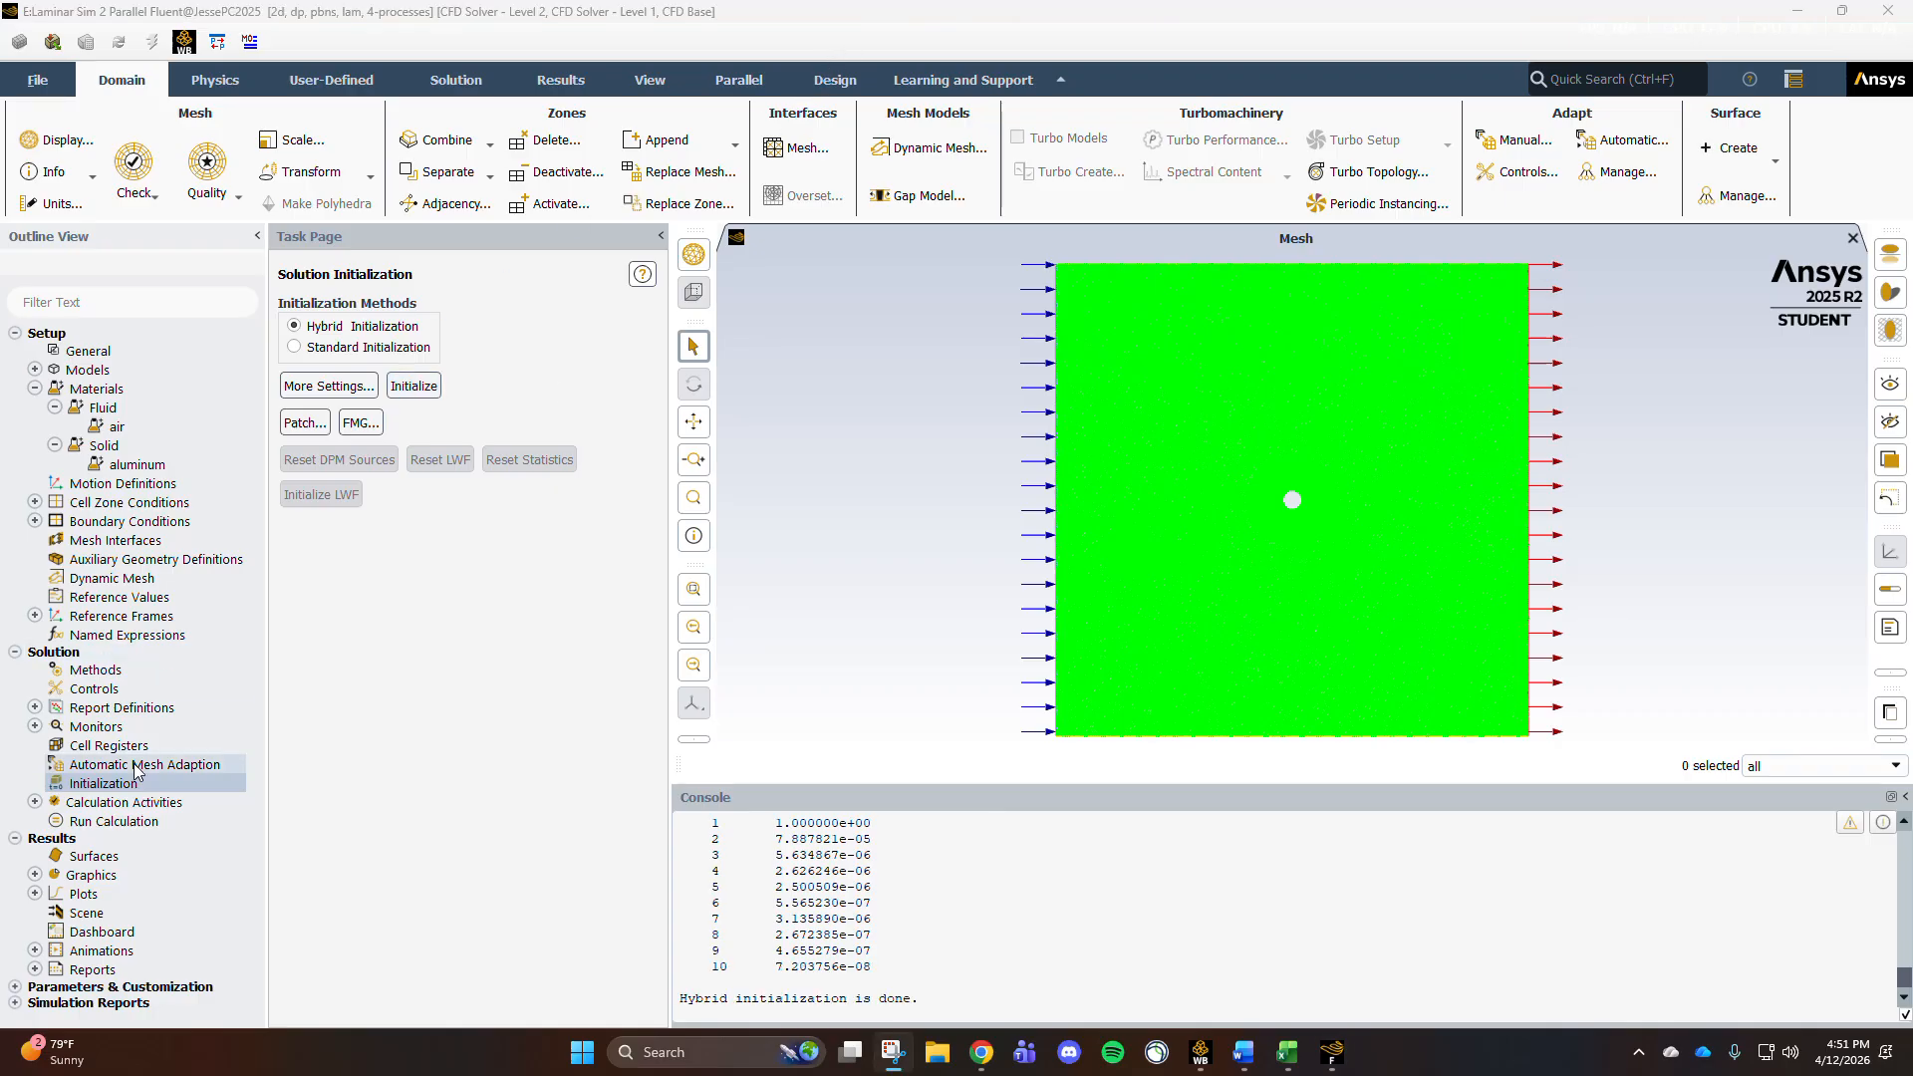
left_click(126, 822)
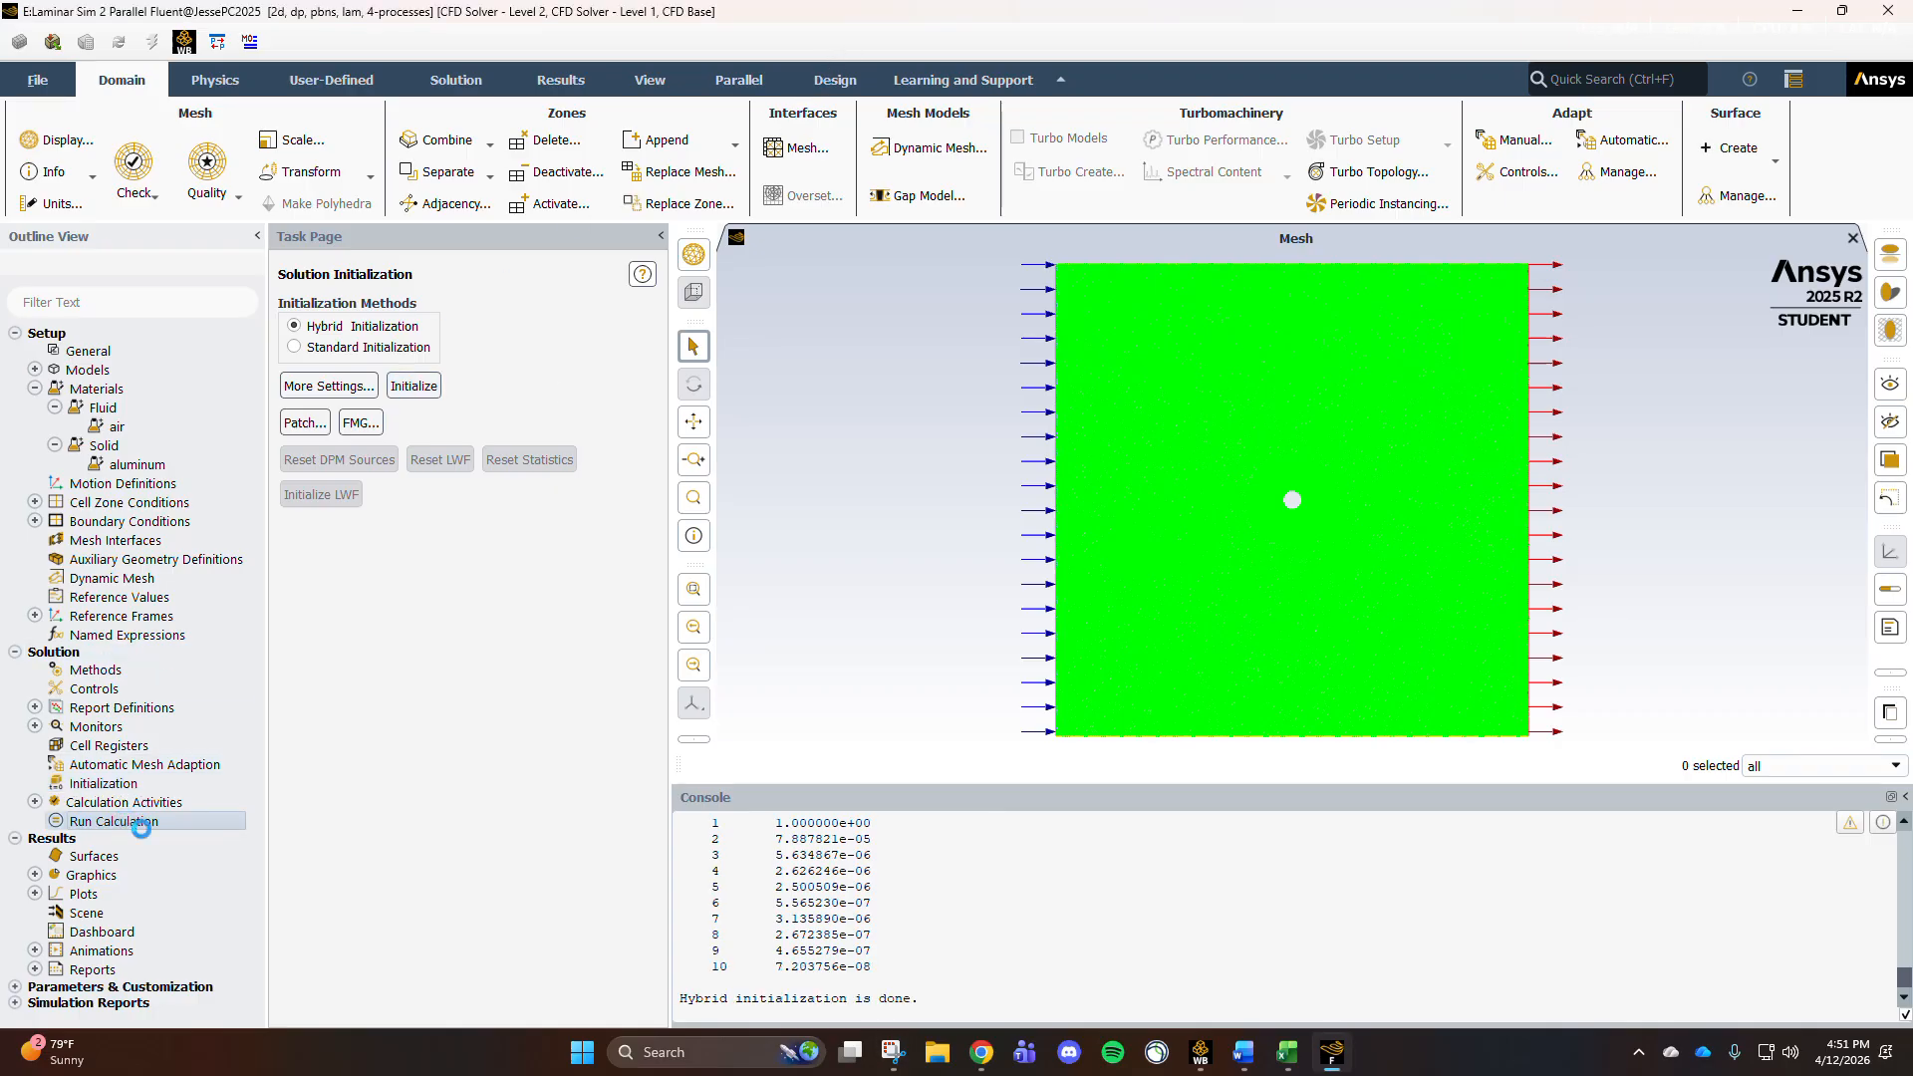
left_click(368, 538)
type("1")
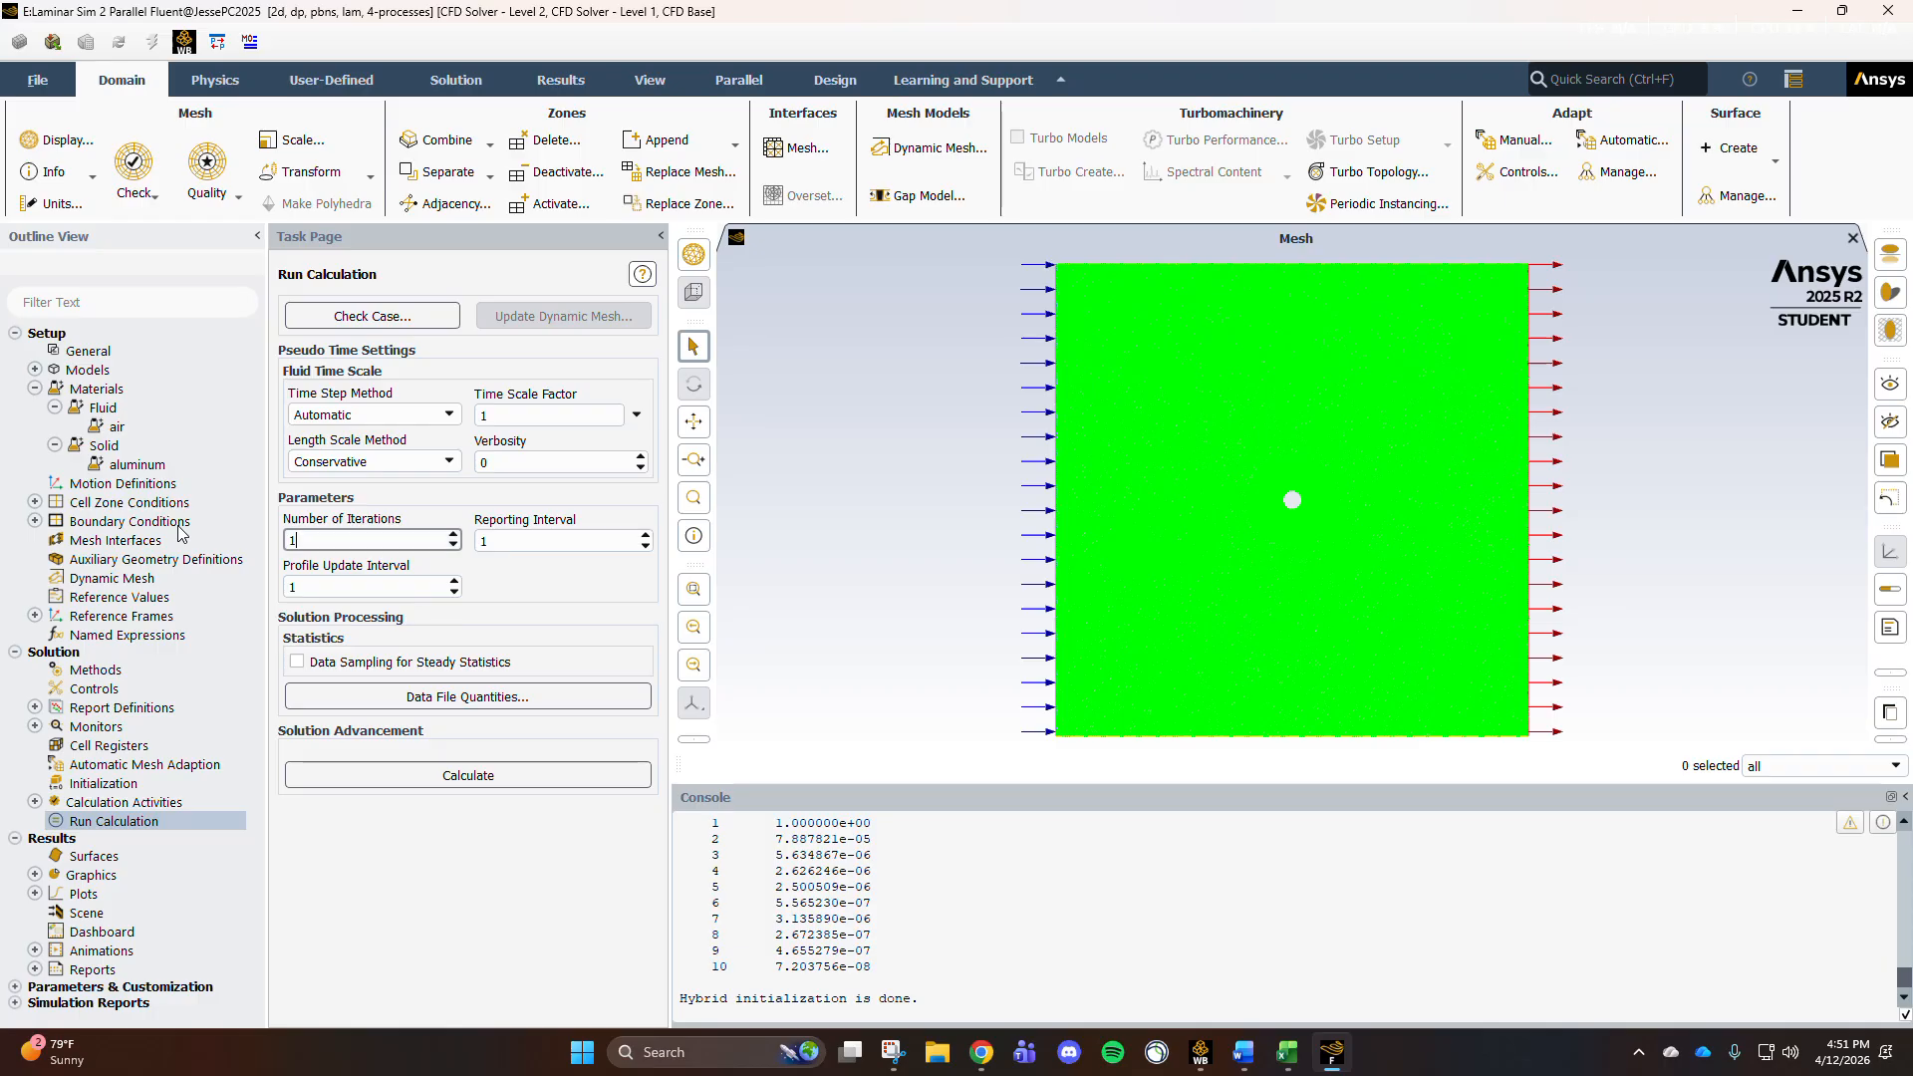
type("000")
left_click(486, 776)
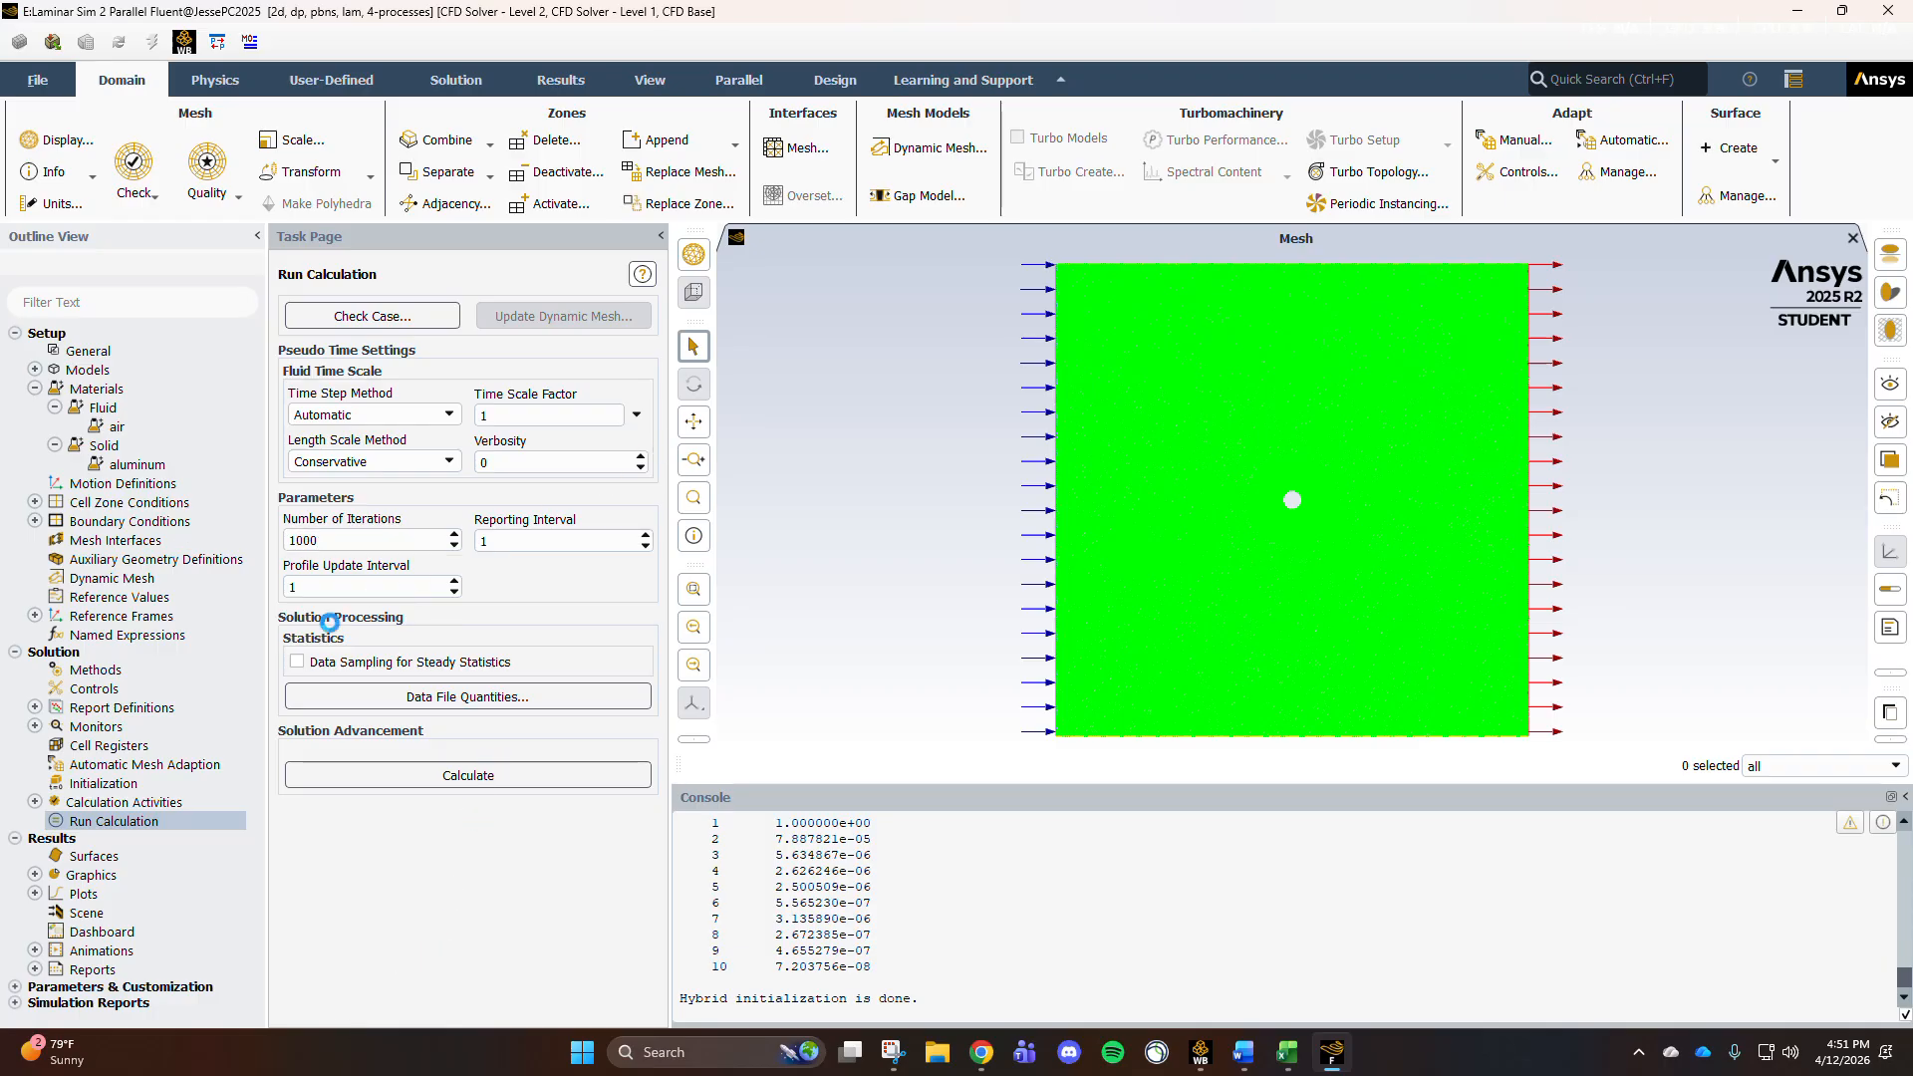
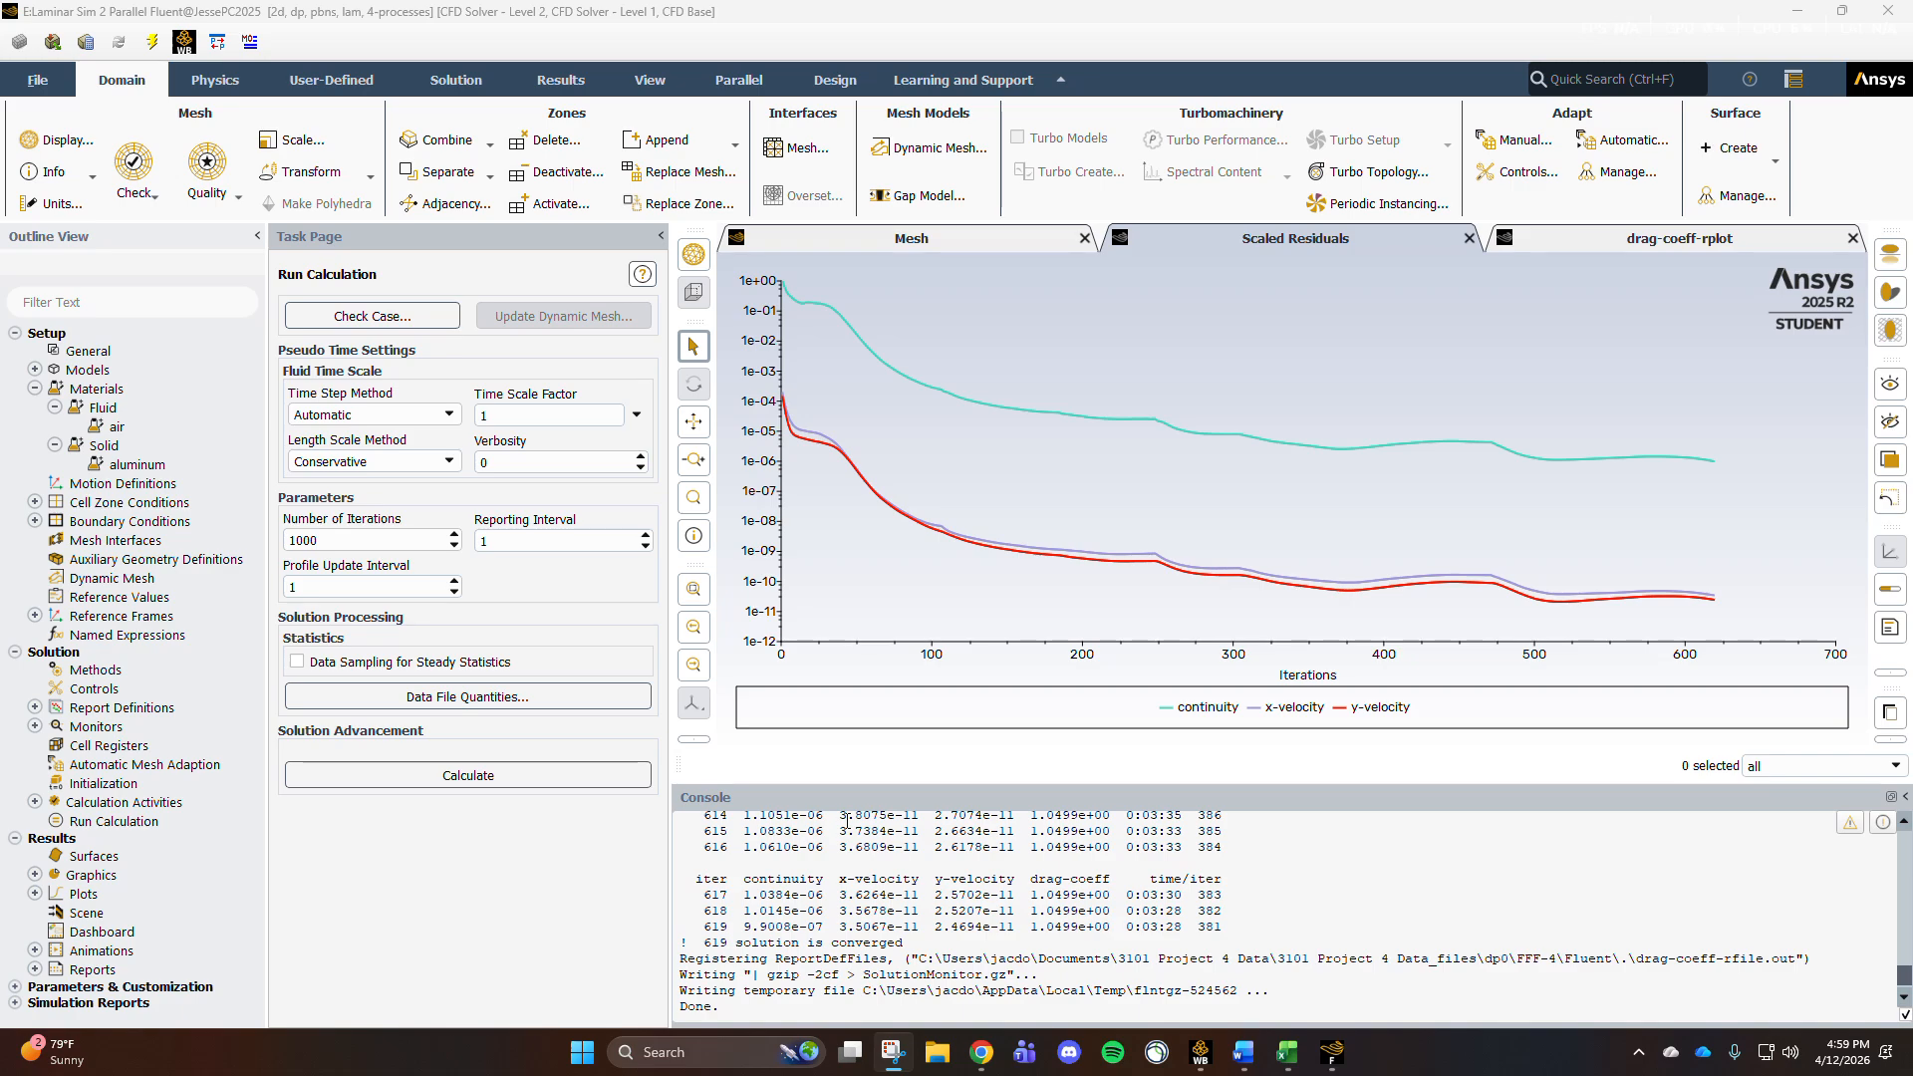
Step: Check the drag-coeff convergence plot and the reference values
left_click(1524, 239)
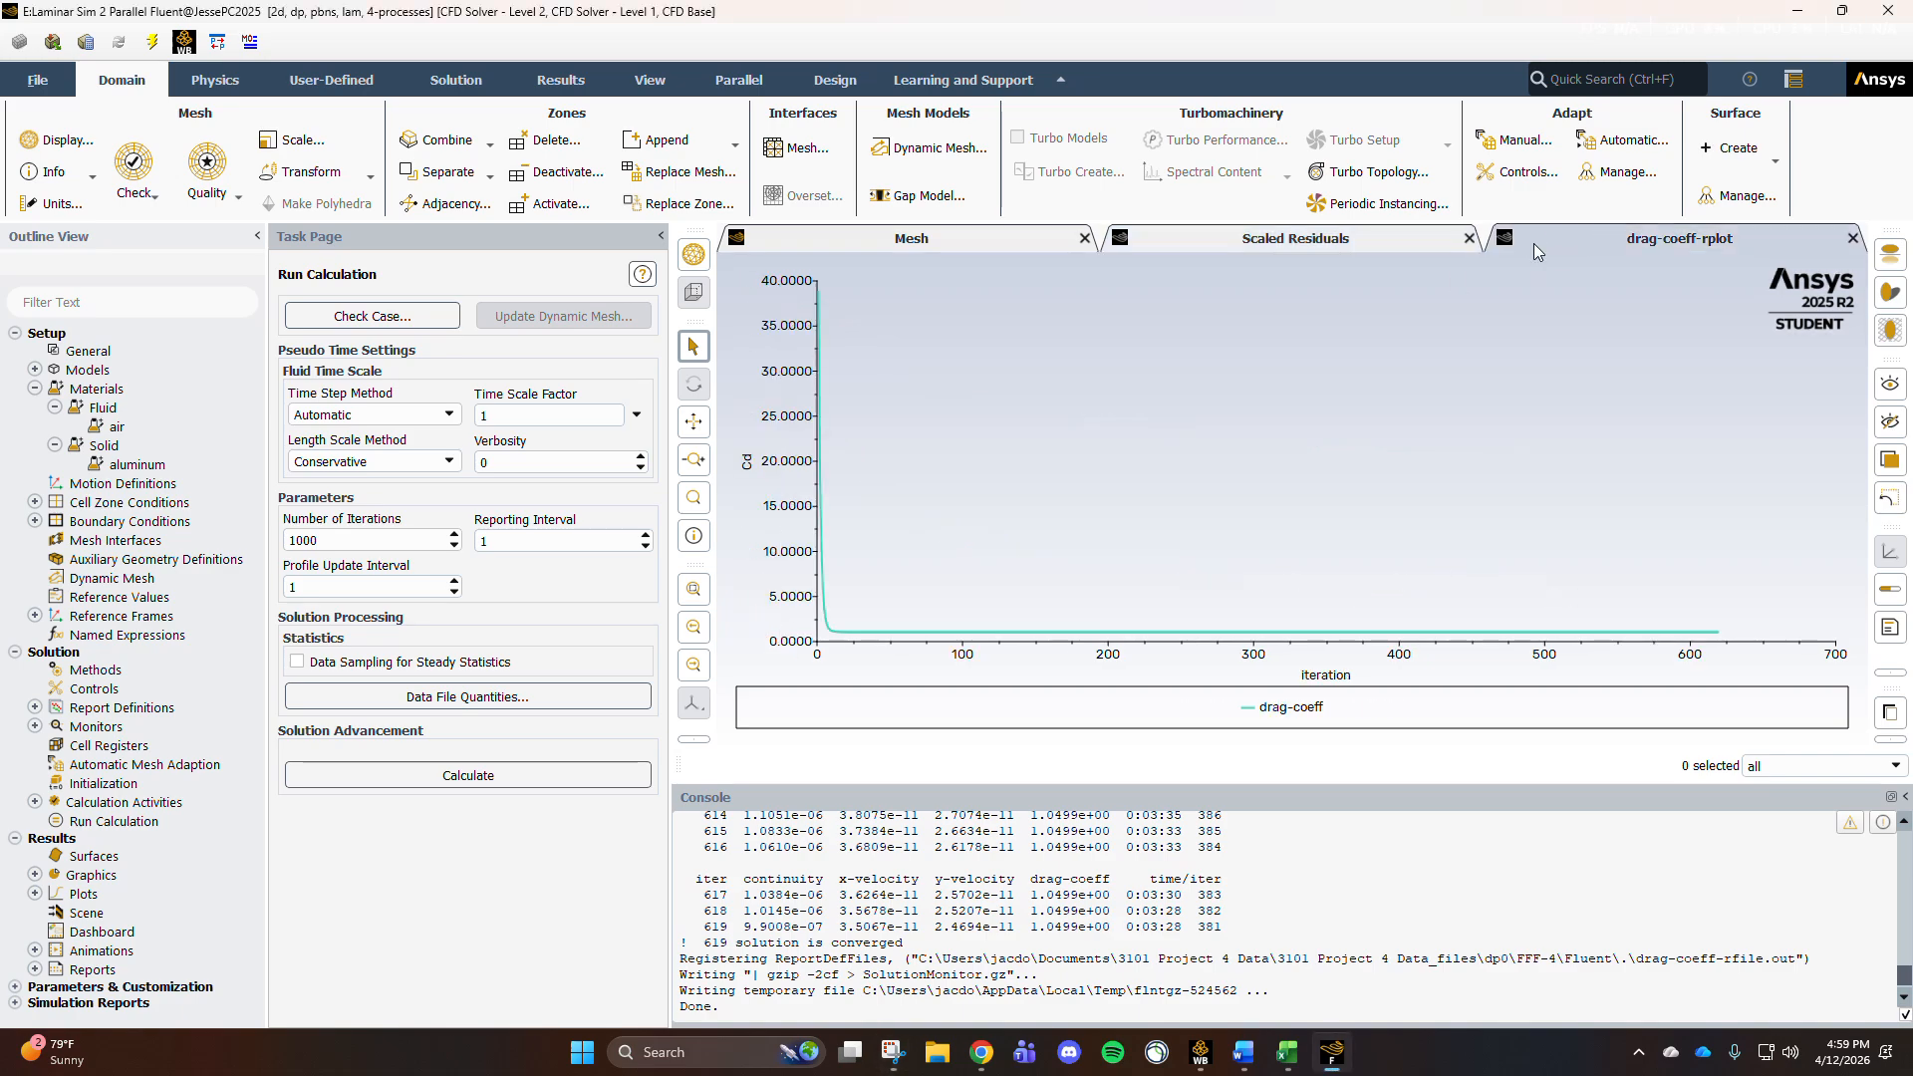
mouse_move(862, 641)
left_click(97, 598)
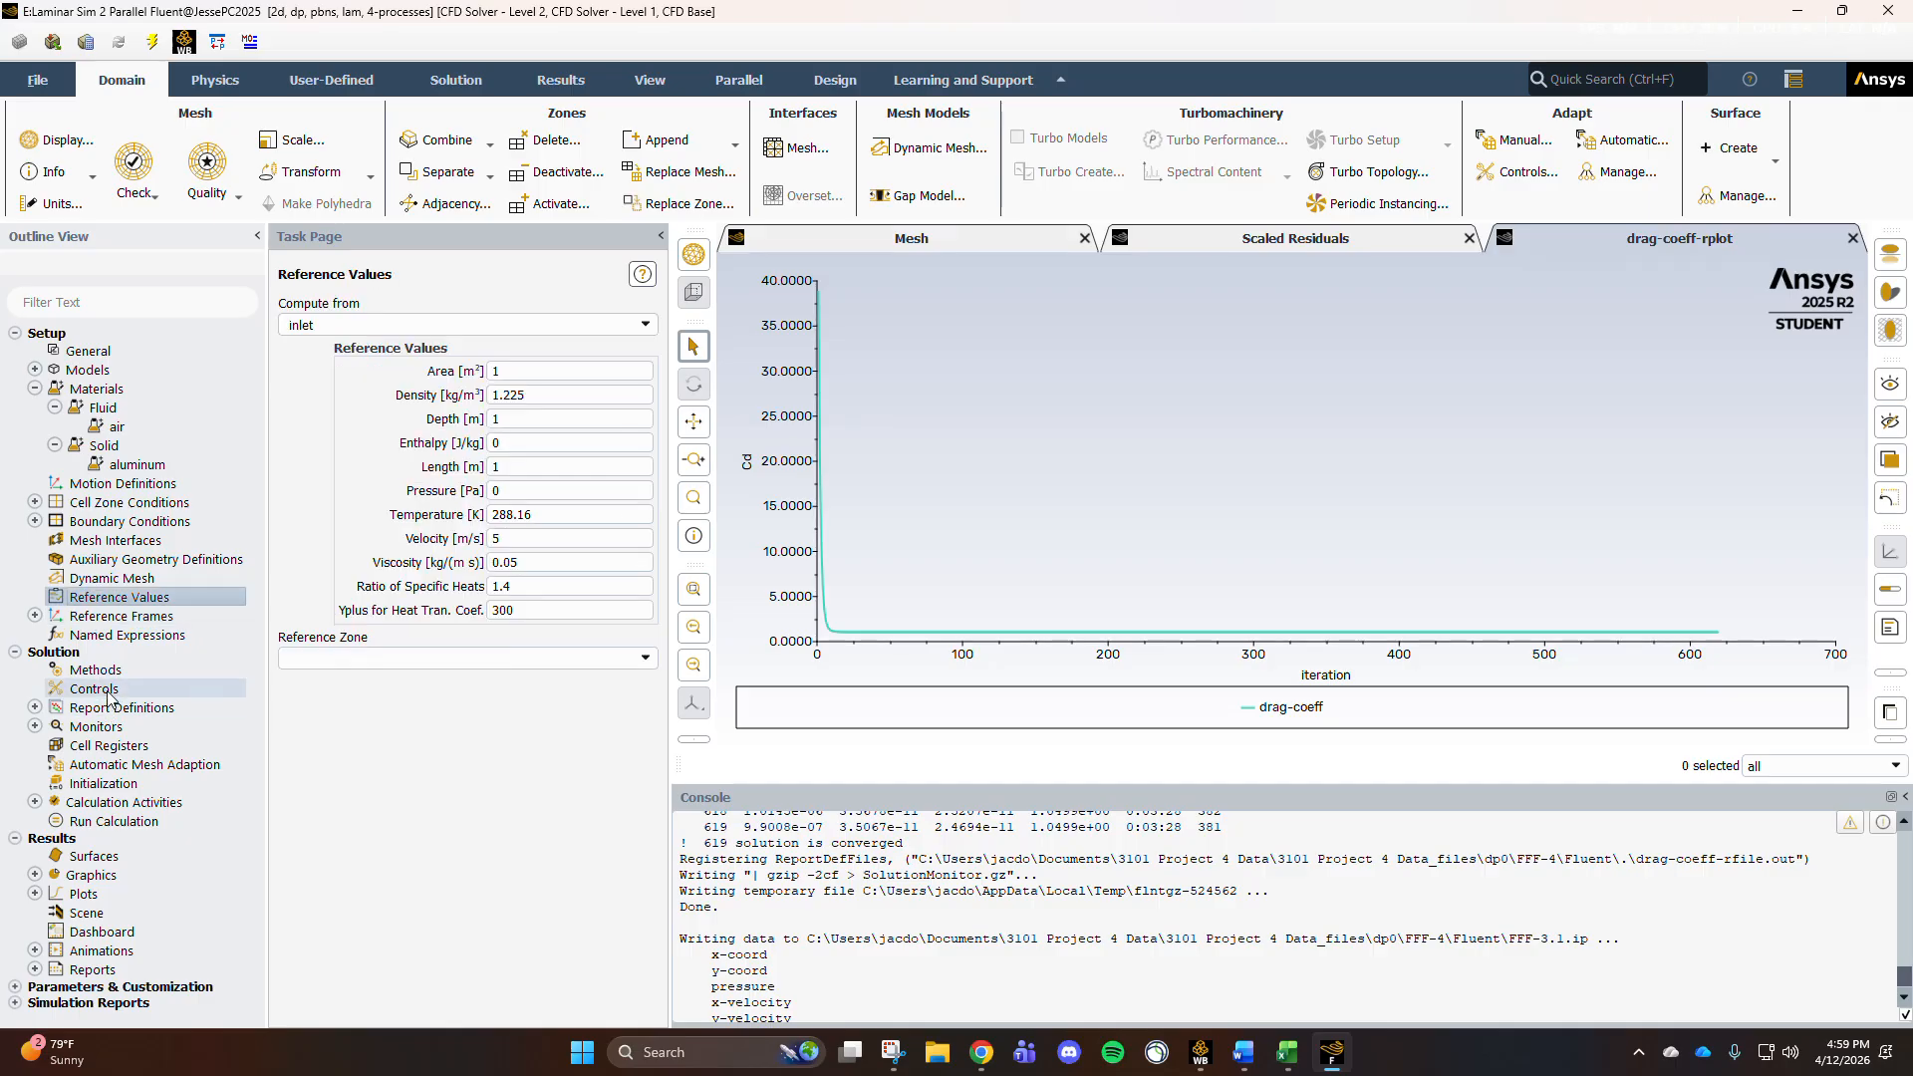
Step: Compute the drag coefficient on cylinder_wall from the drag-coeff report definition and highlight the console value for the spreadsheet
left_click(36, 706)
double_click(121, 726)
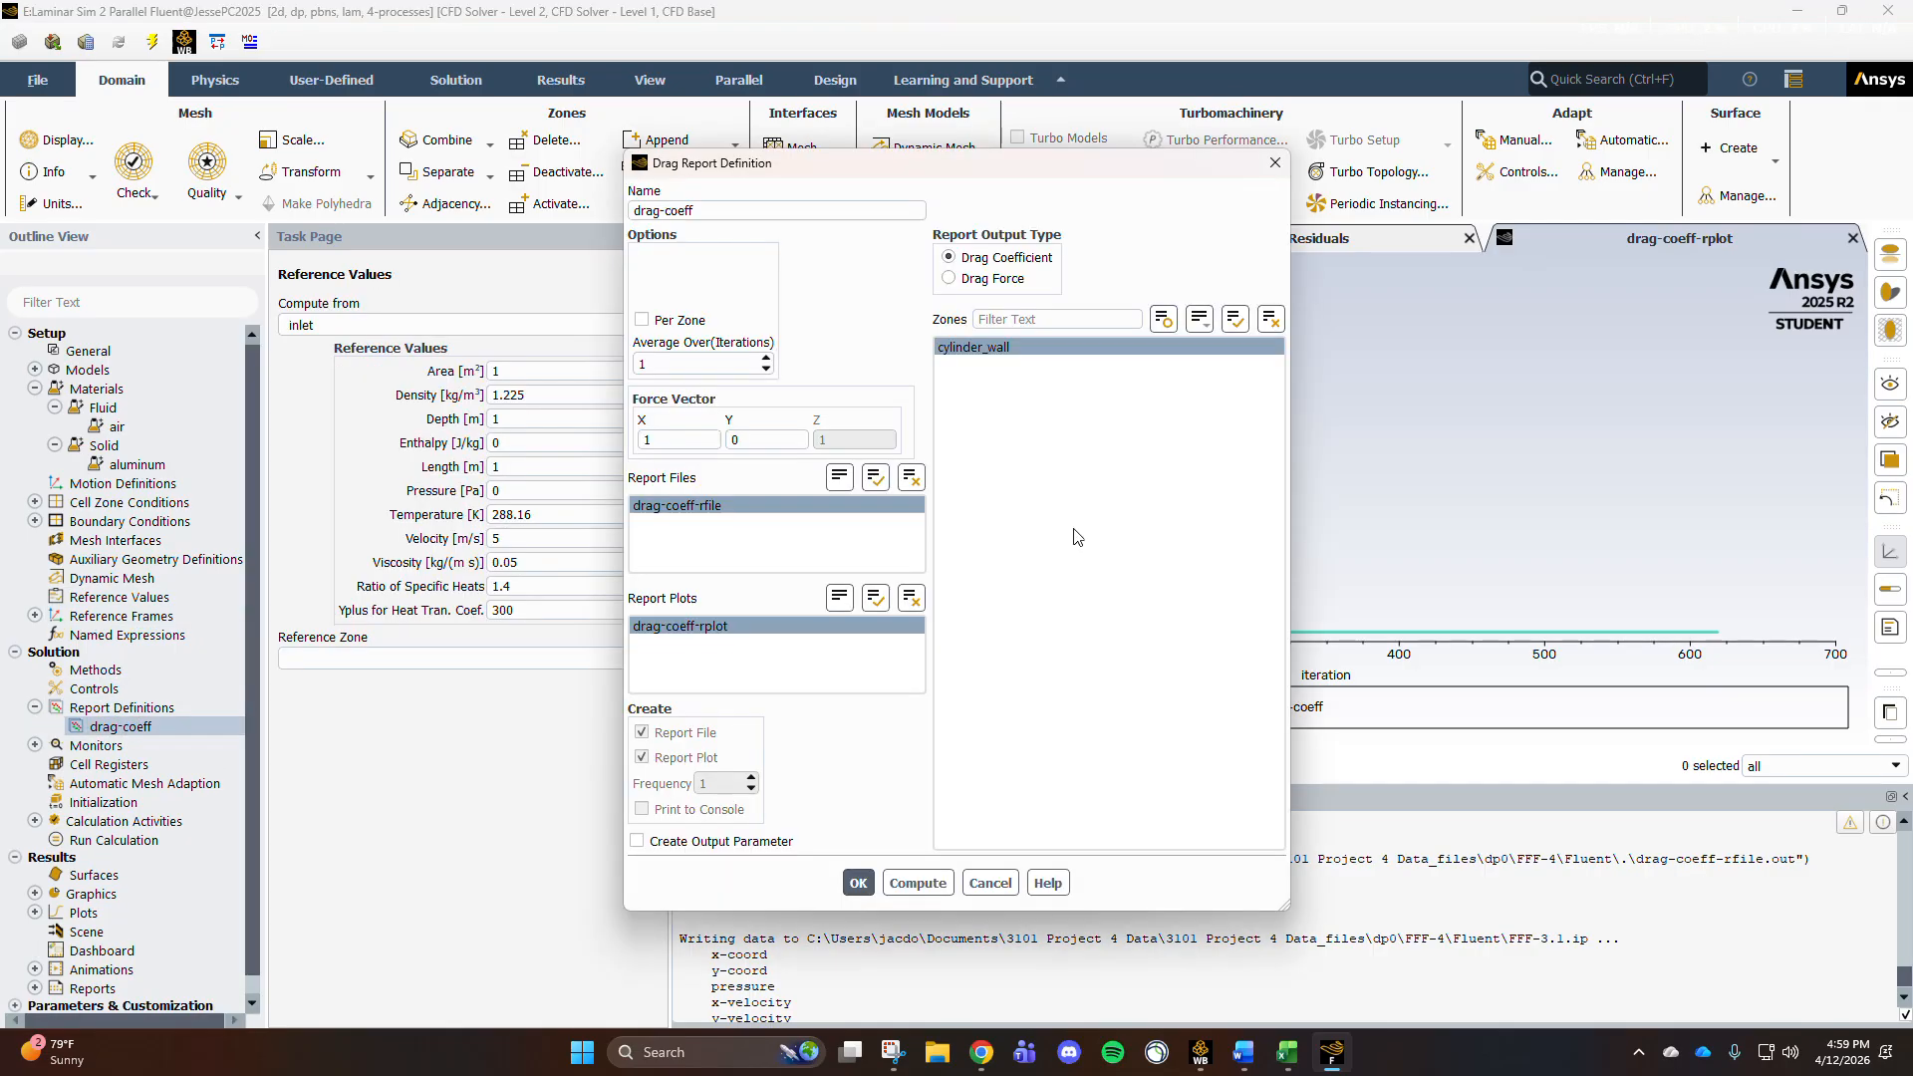
left_click(918, 883)
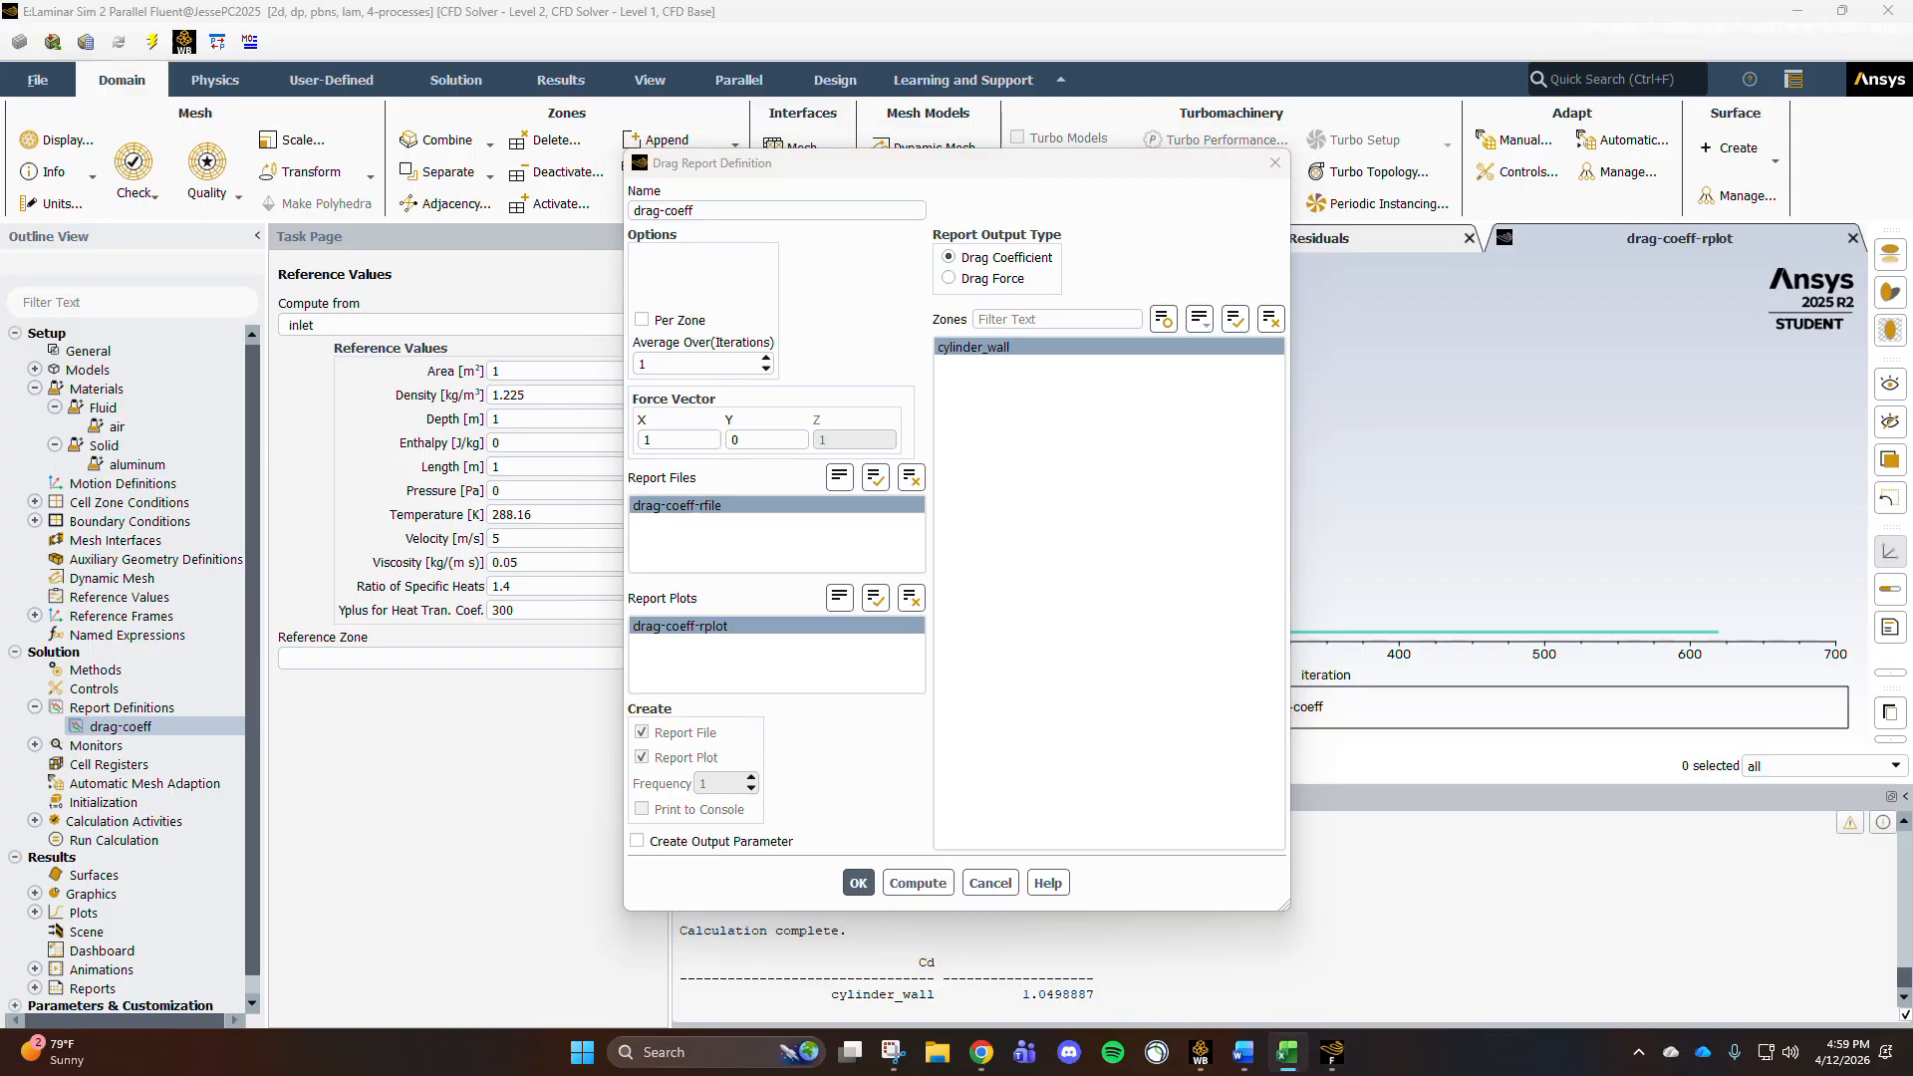
left_click_drag(1026, 1001, 1116, 991)
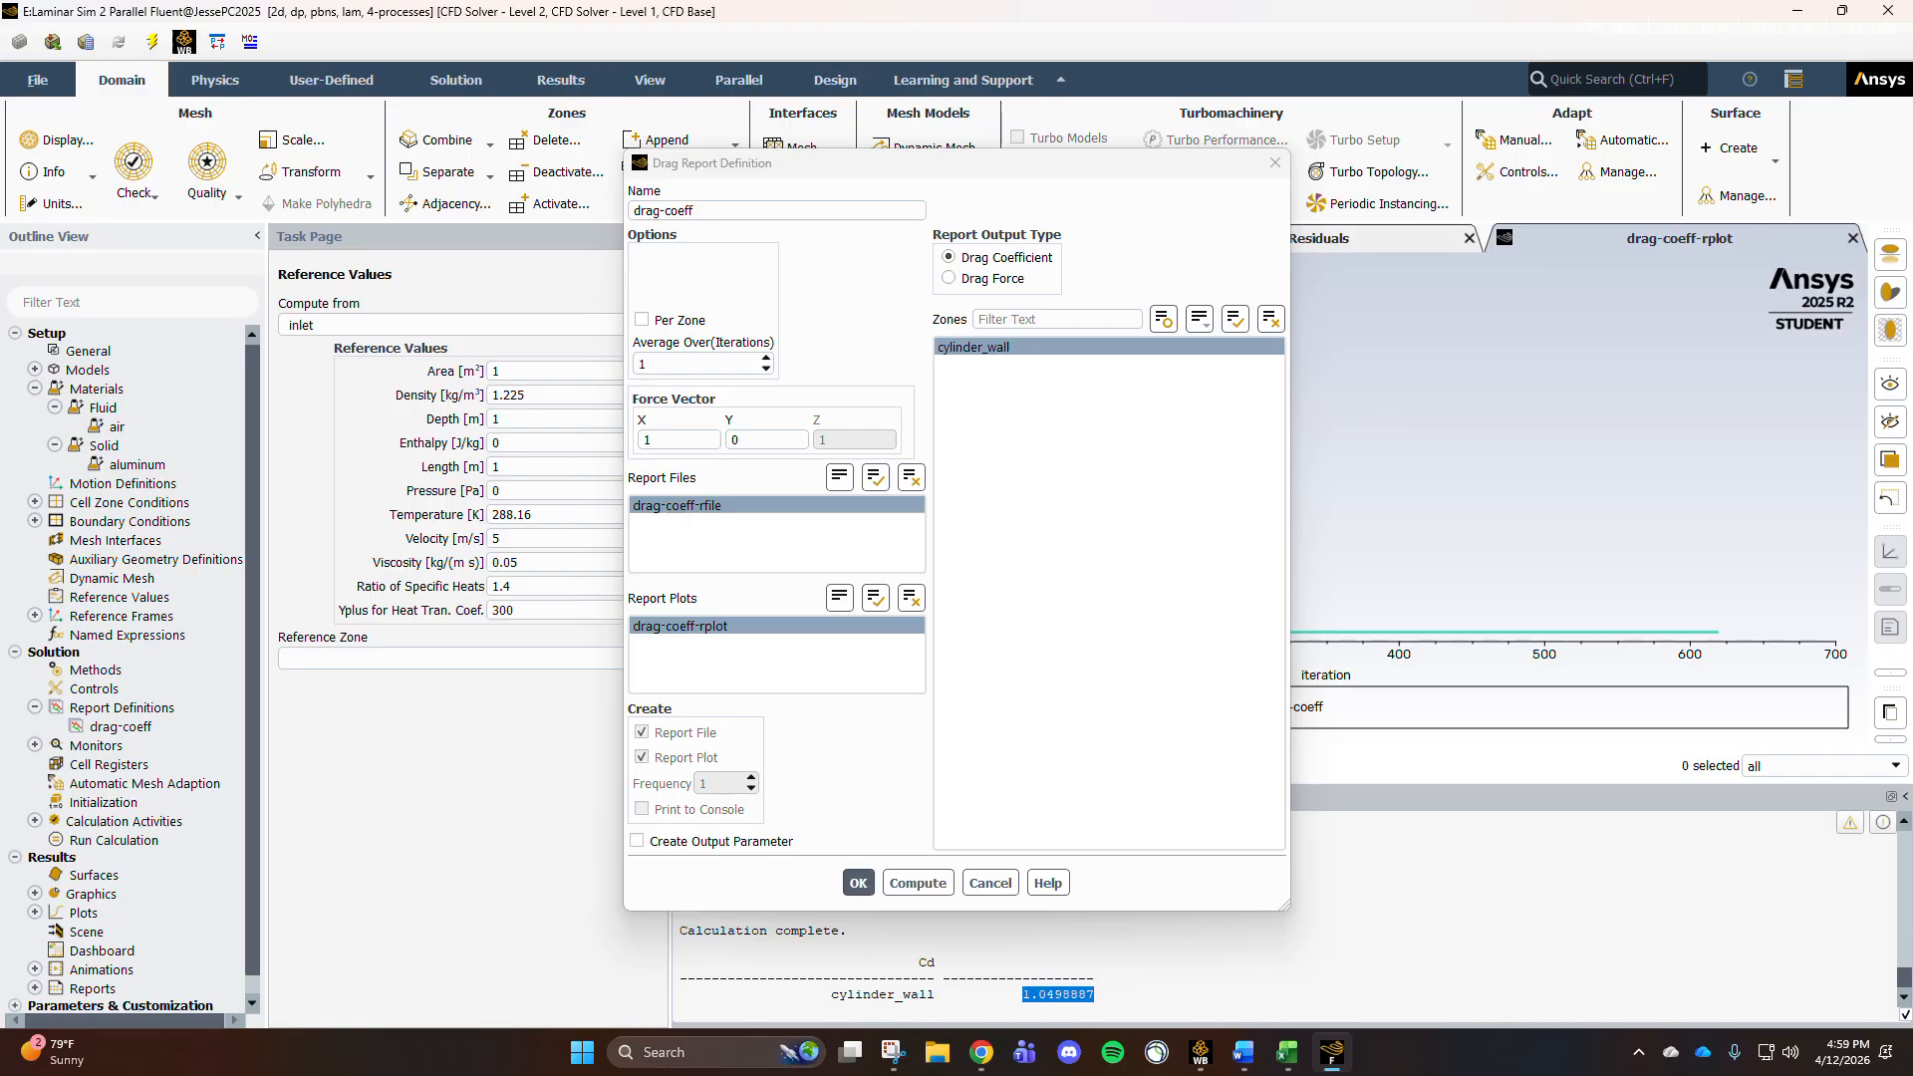
left_click(1287, 1052)
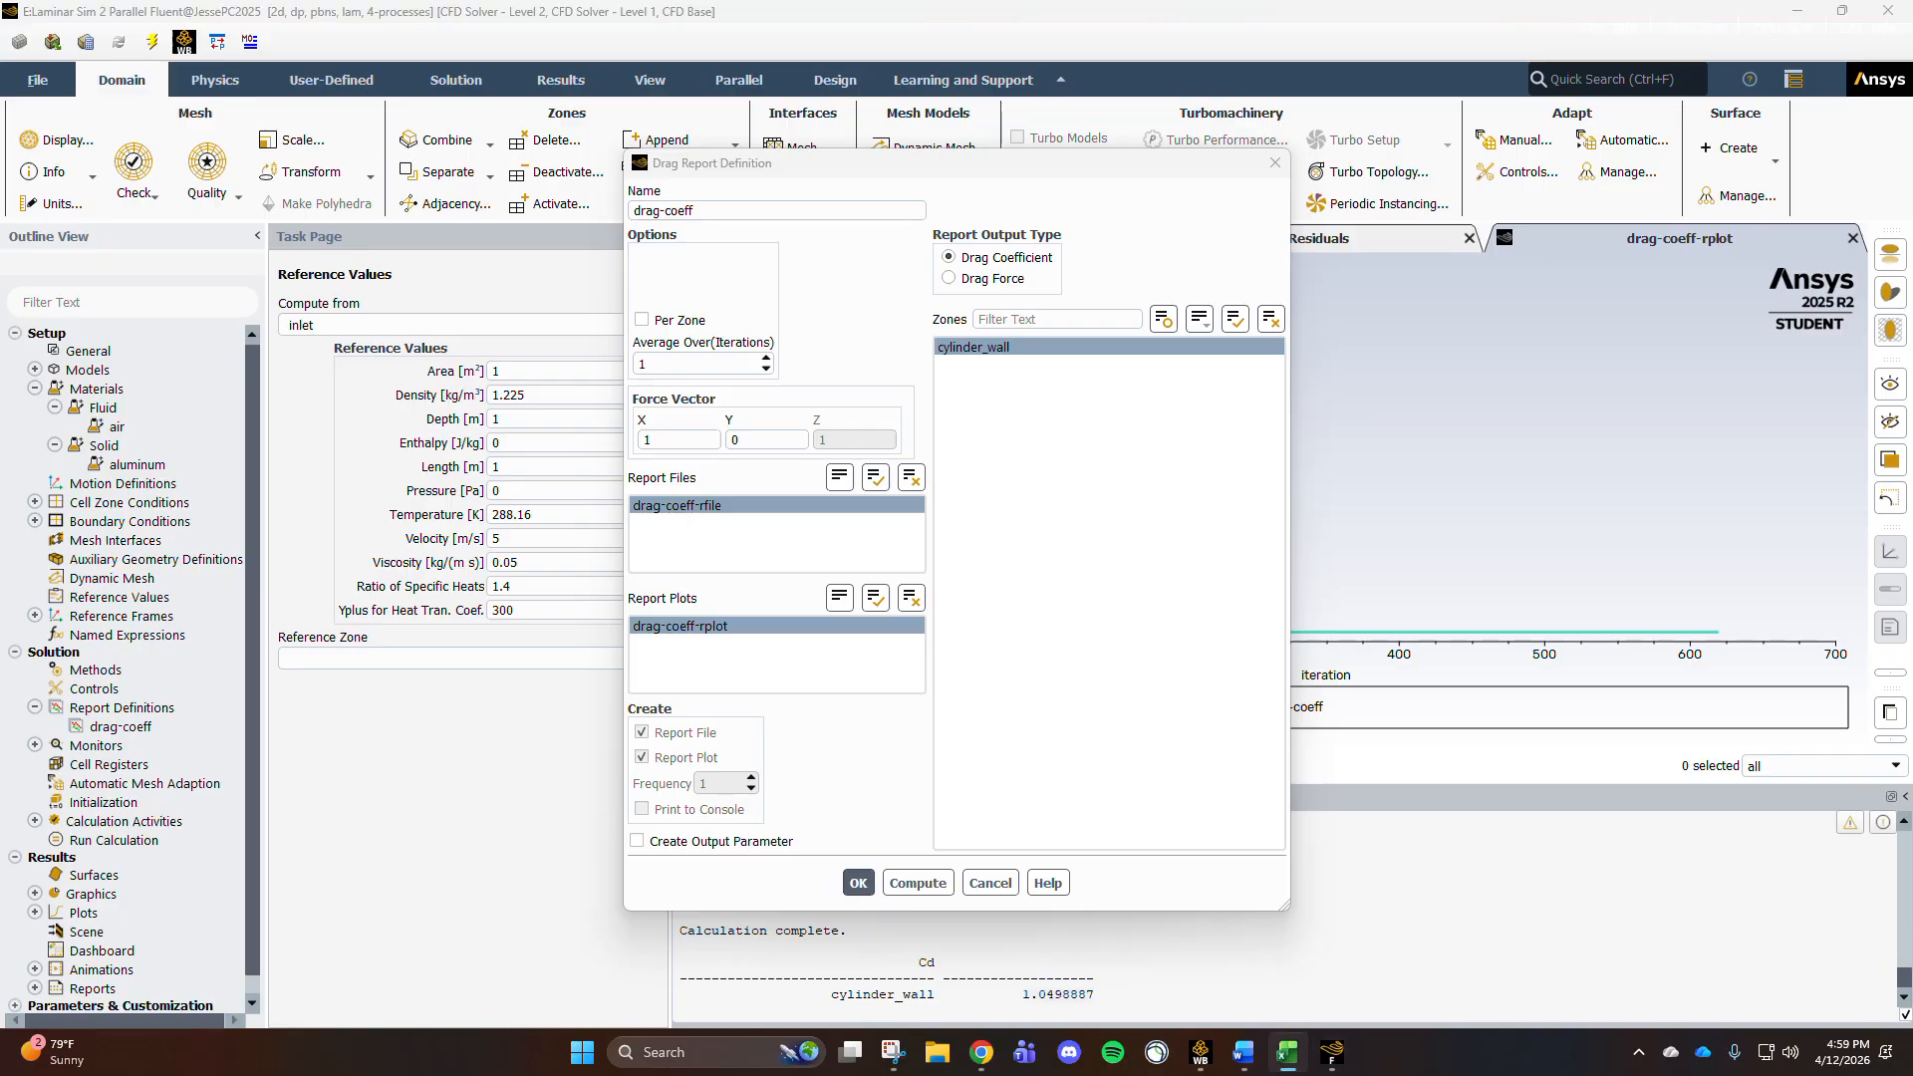
left_click(990, 882)
Step: Create an XY plot named cp-distribution showing the pressure coefficient along X on cylinder_wall
left_click(34, 913)
scroll(60, 896, "down", 3)
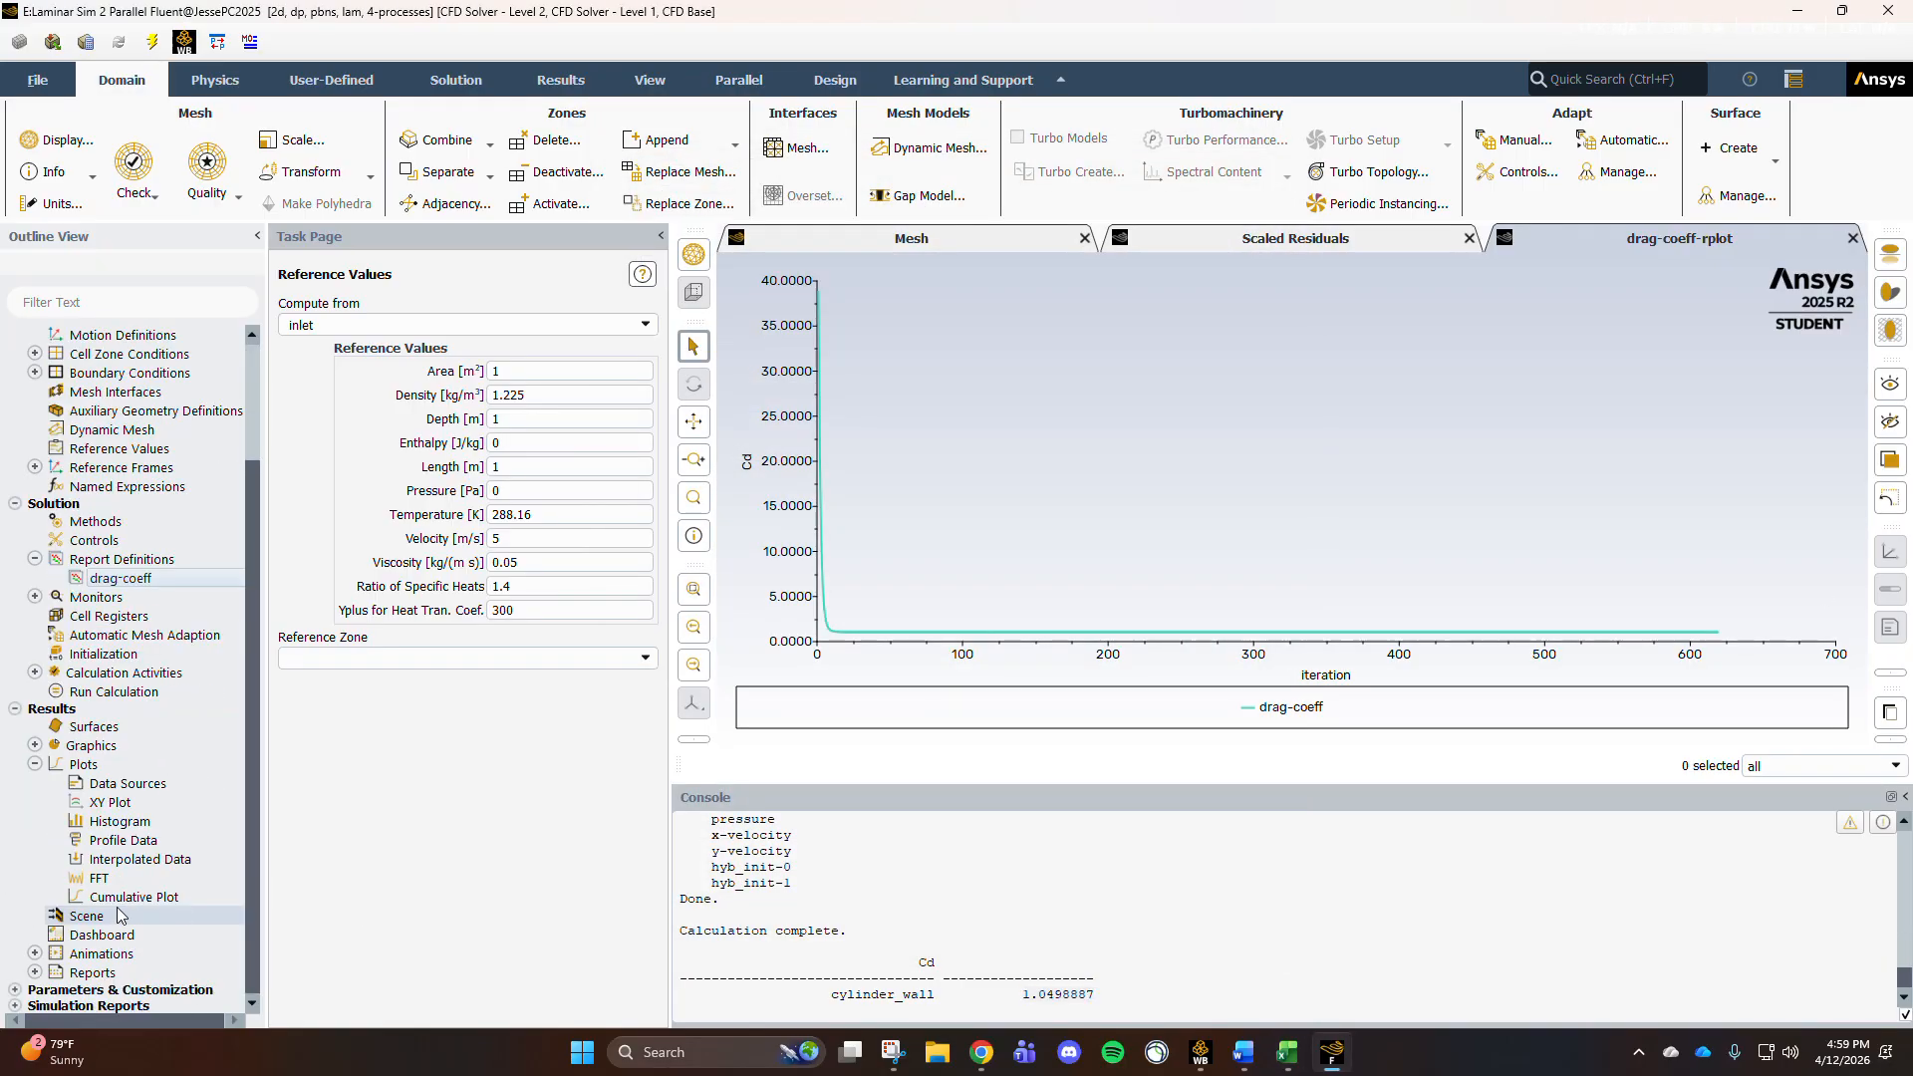
double_click(116, 803)
double_click(384, 570)
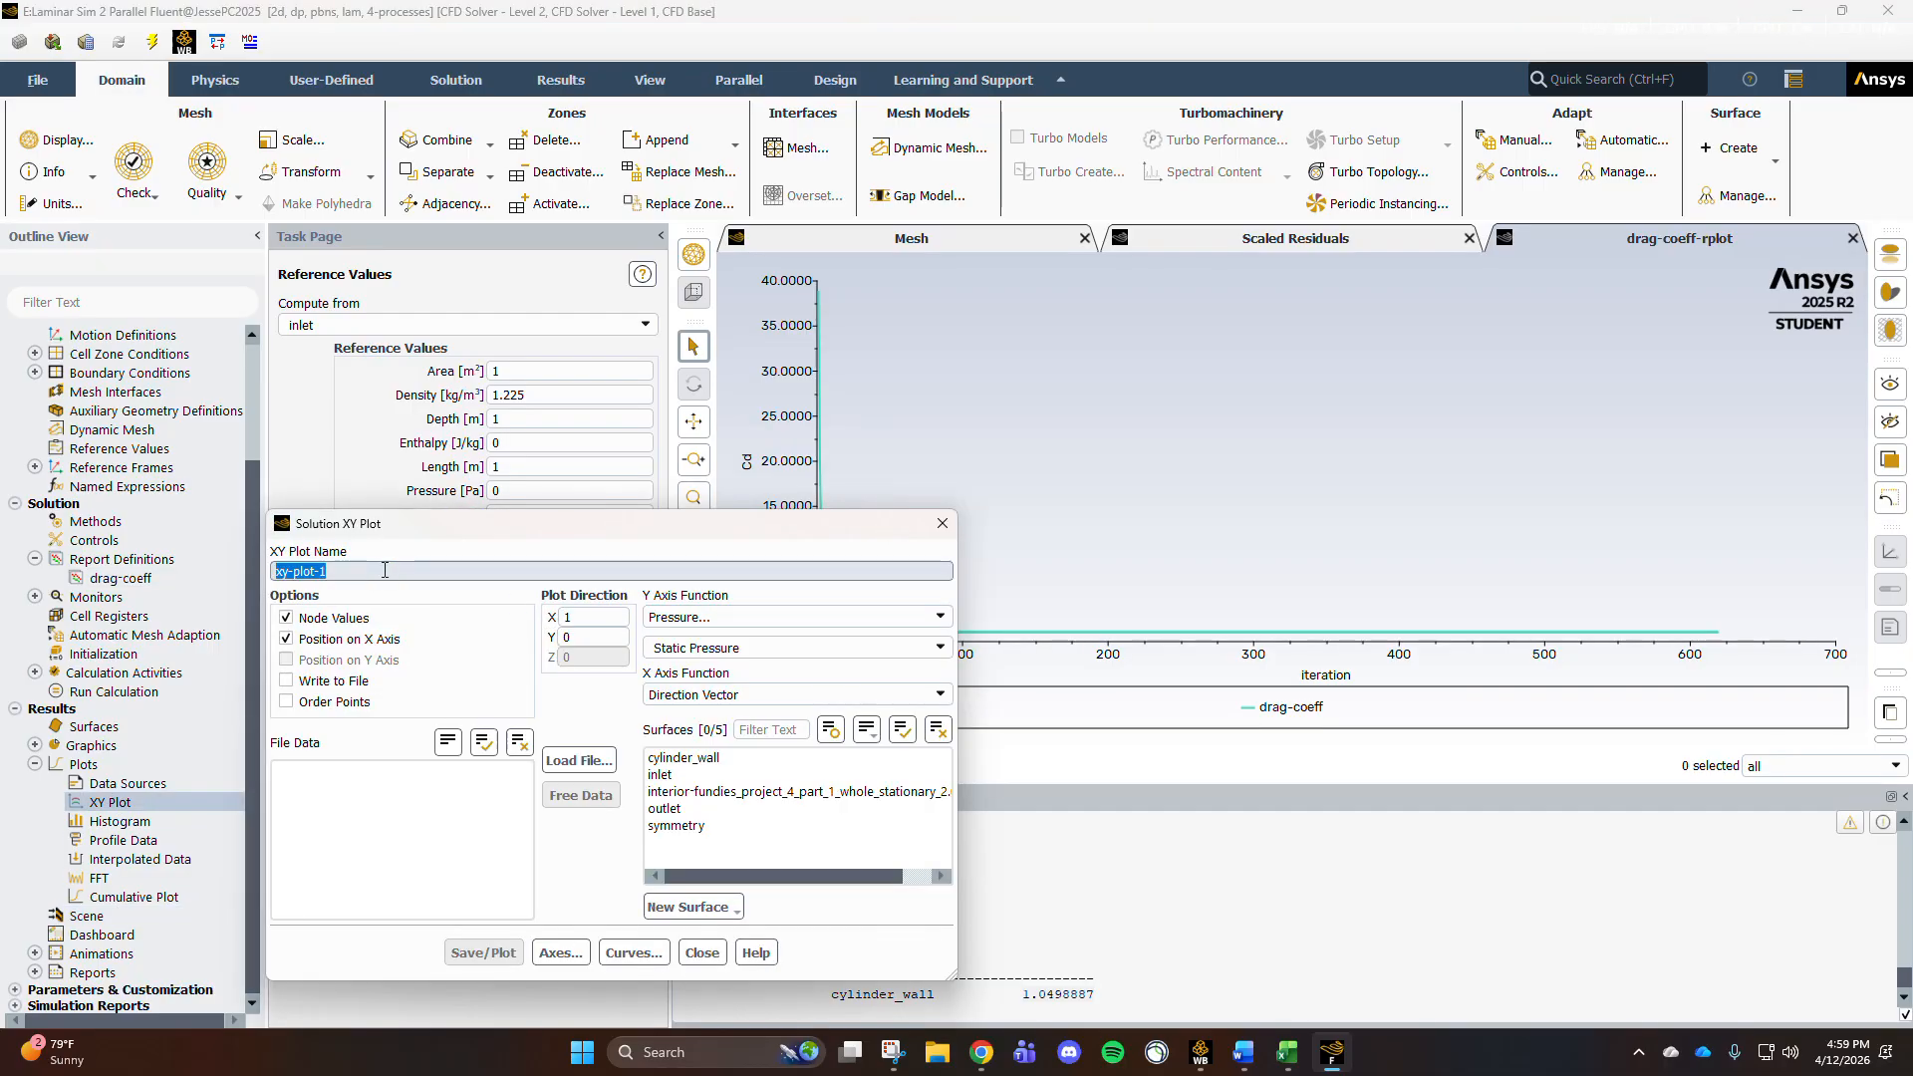
key("ctrl+a")
type("cp-")
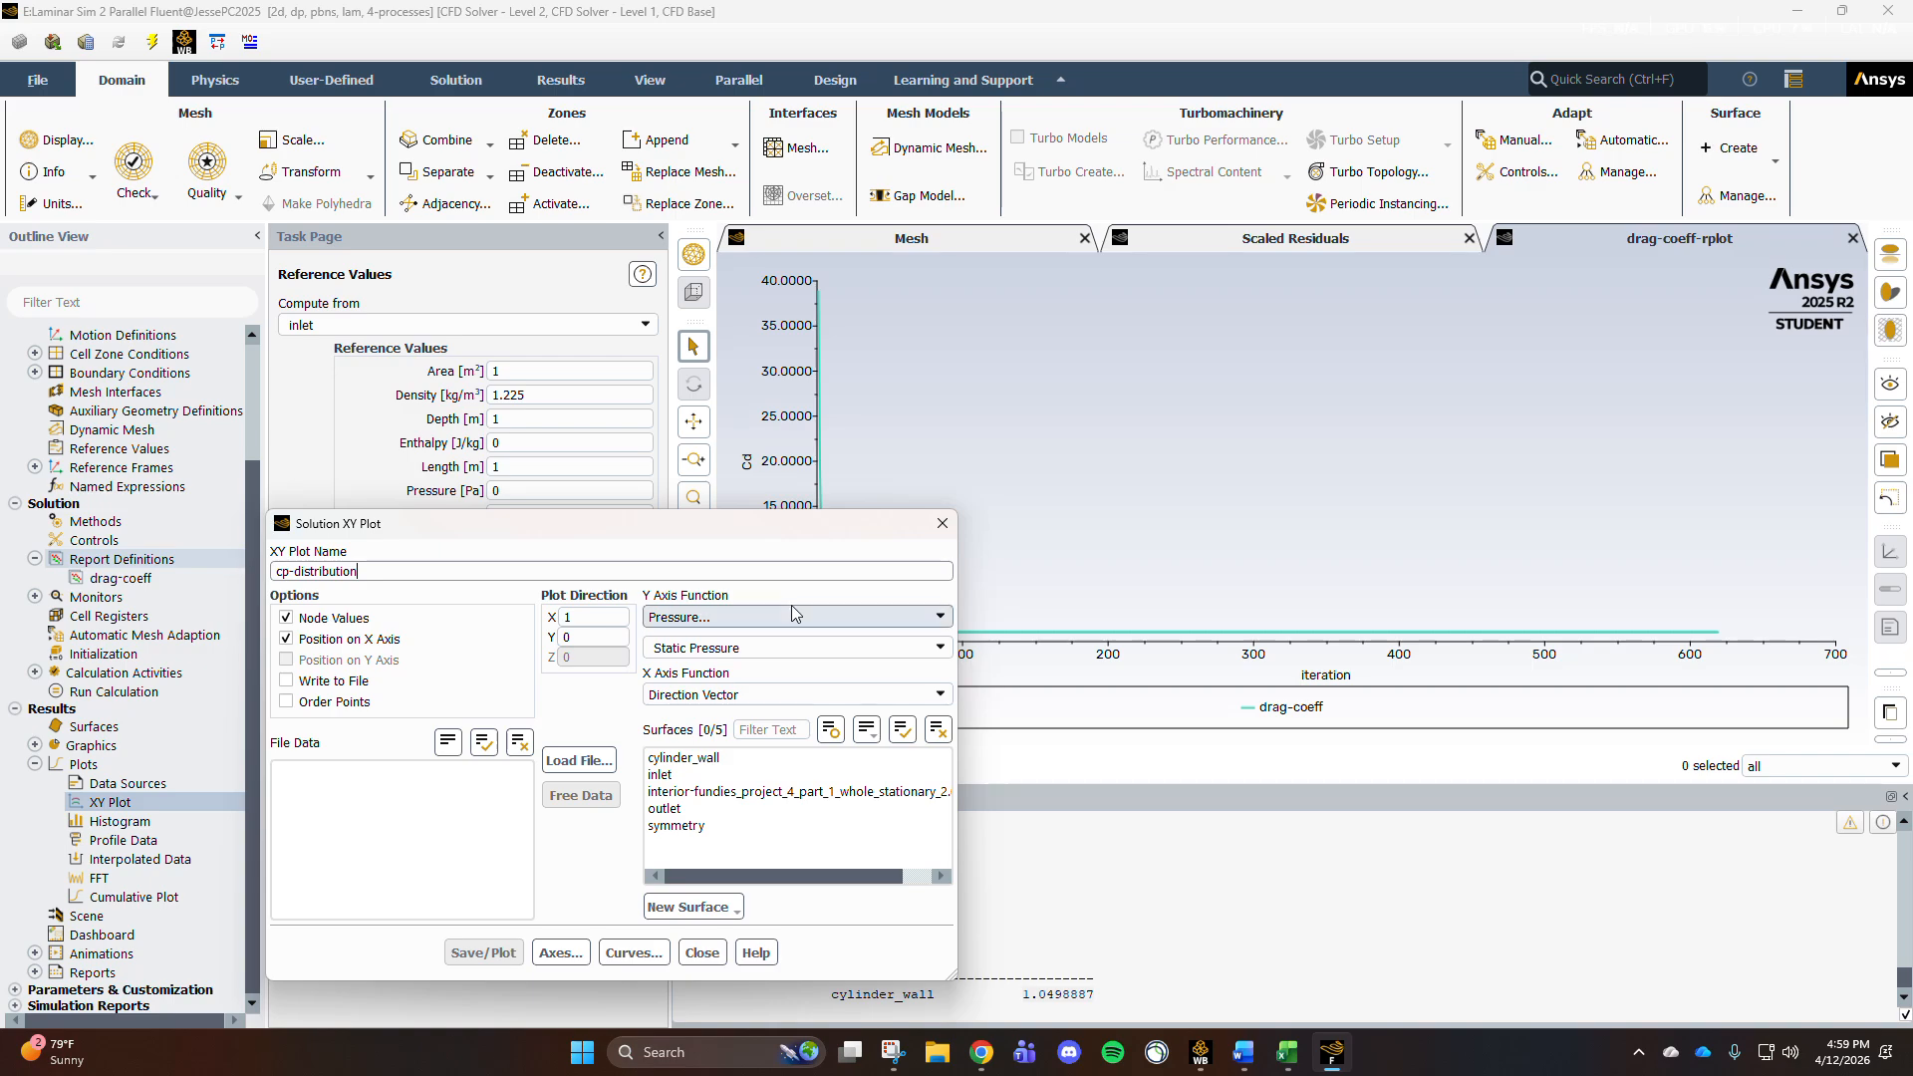
left_click(827, 649)
left_click(827, 649)
left_click(768, 686)
left_click(697, 757)
left_click(484, 952)
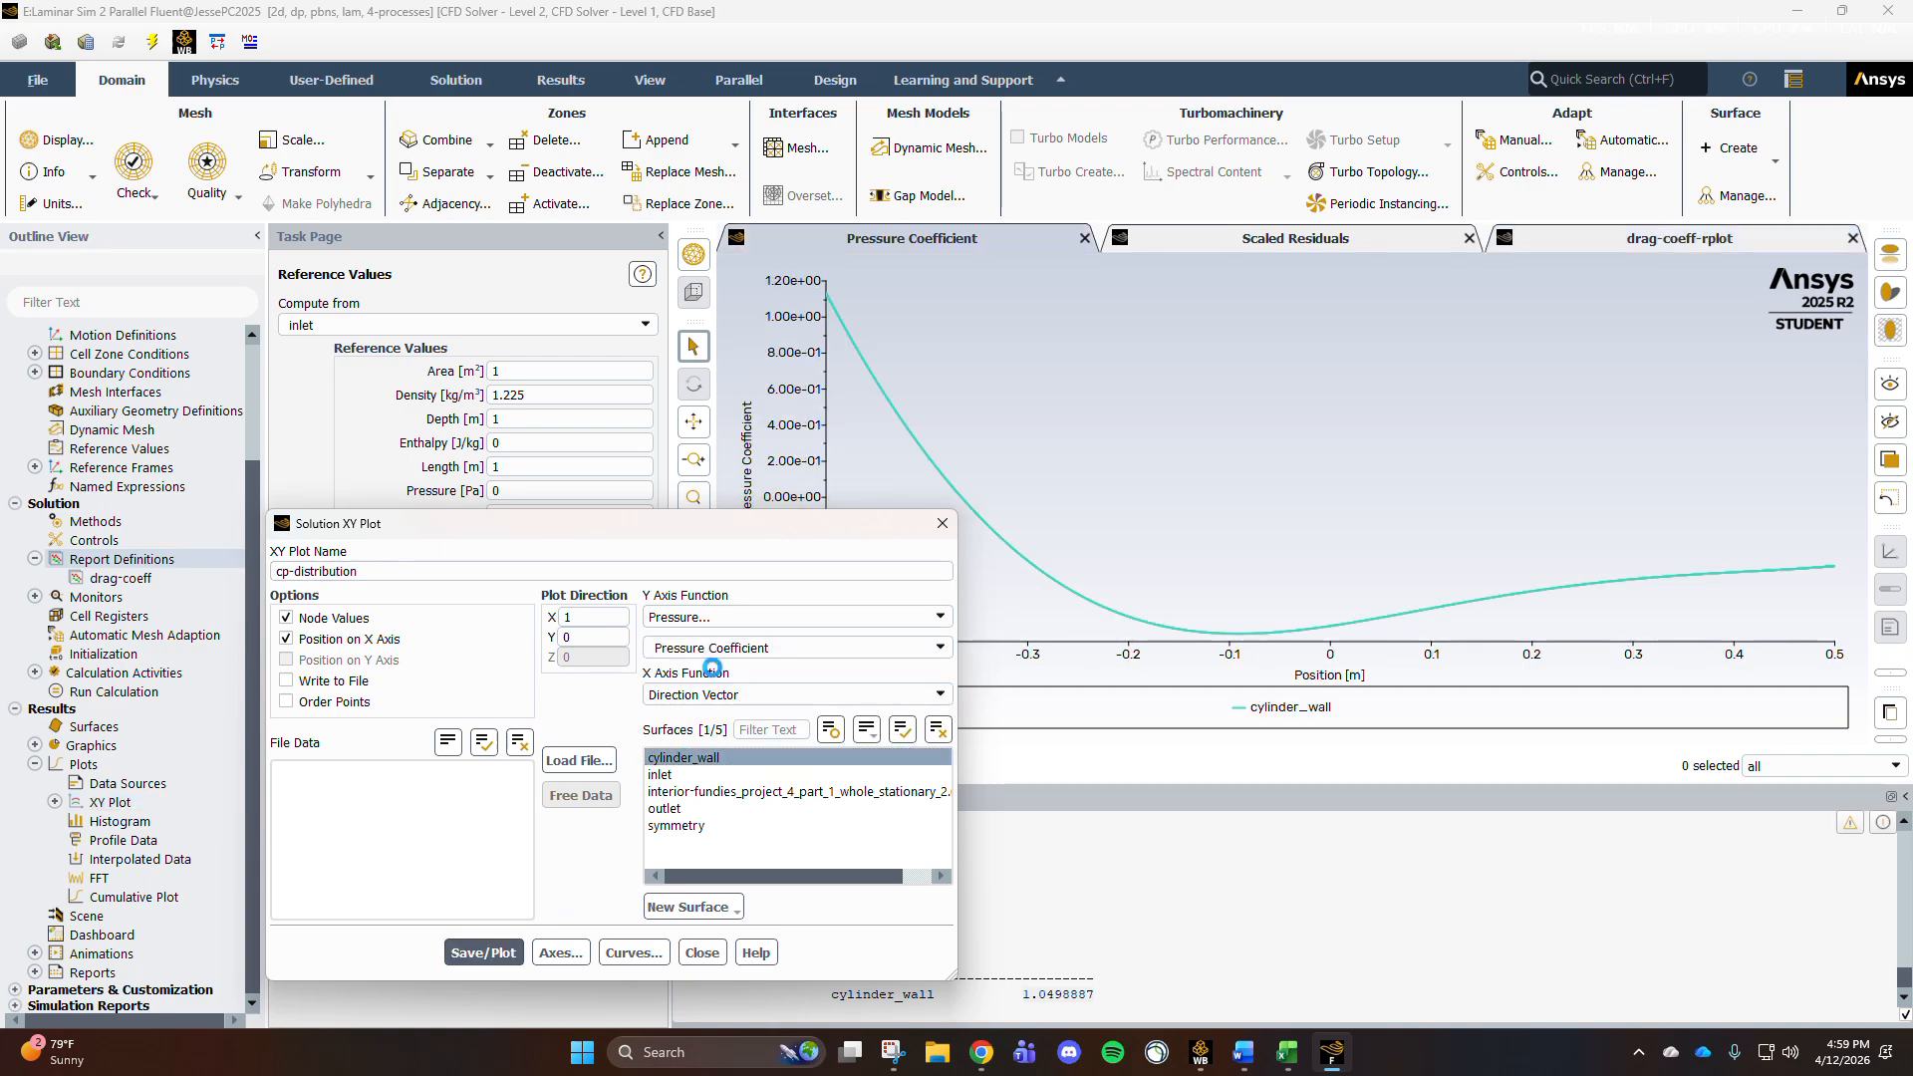
Step: Inspect the pressure coefficient curve at the cylinder's downstream end and close the plot setup
left_click_drag(774, 523, 538, 511)
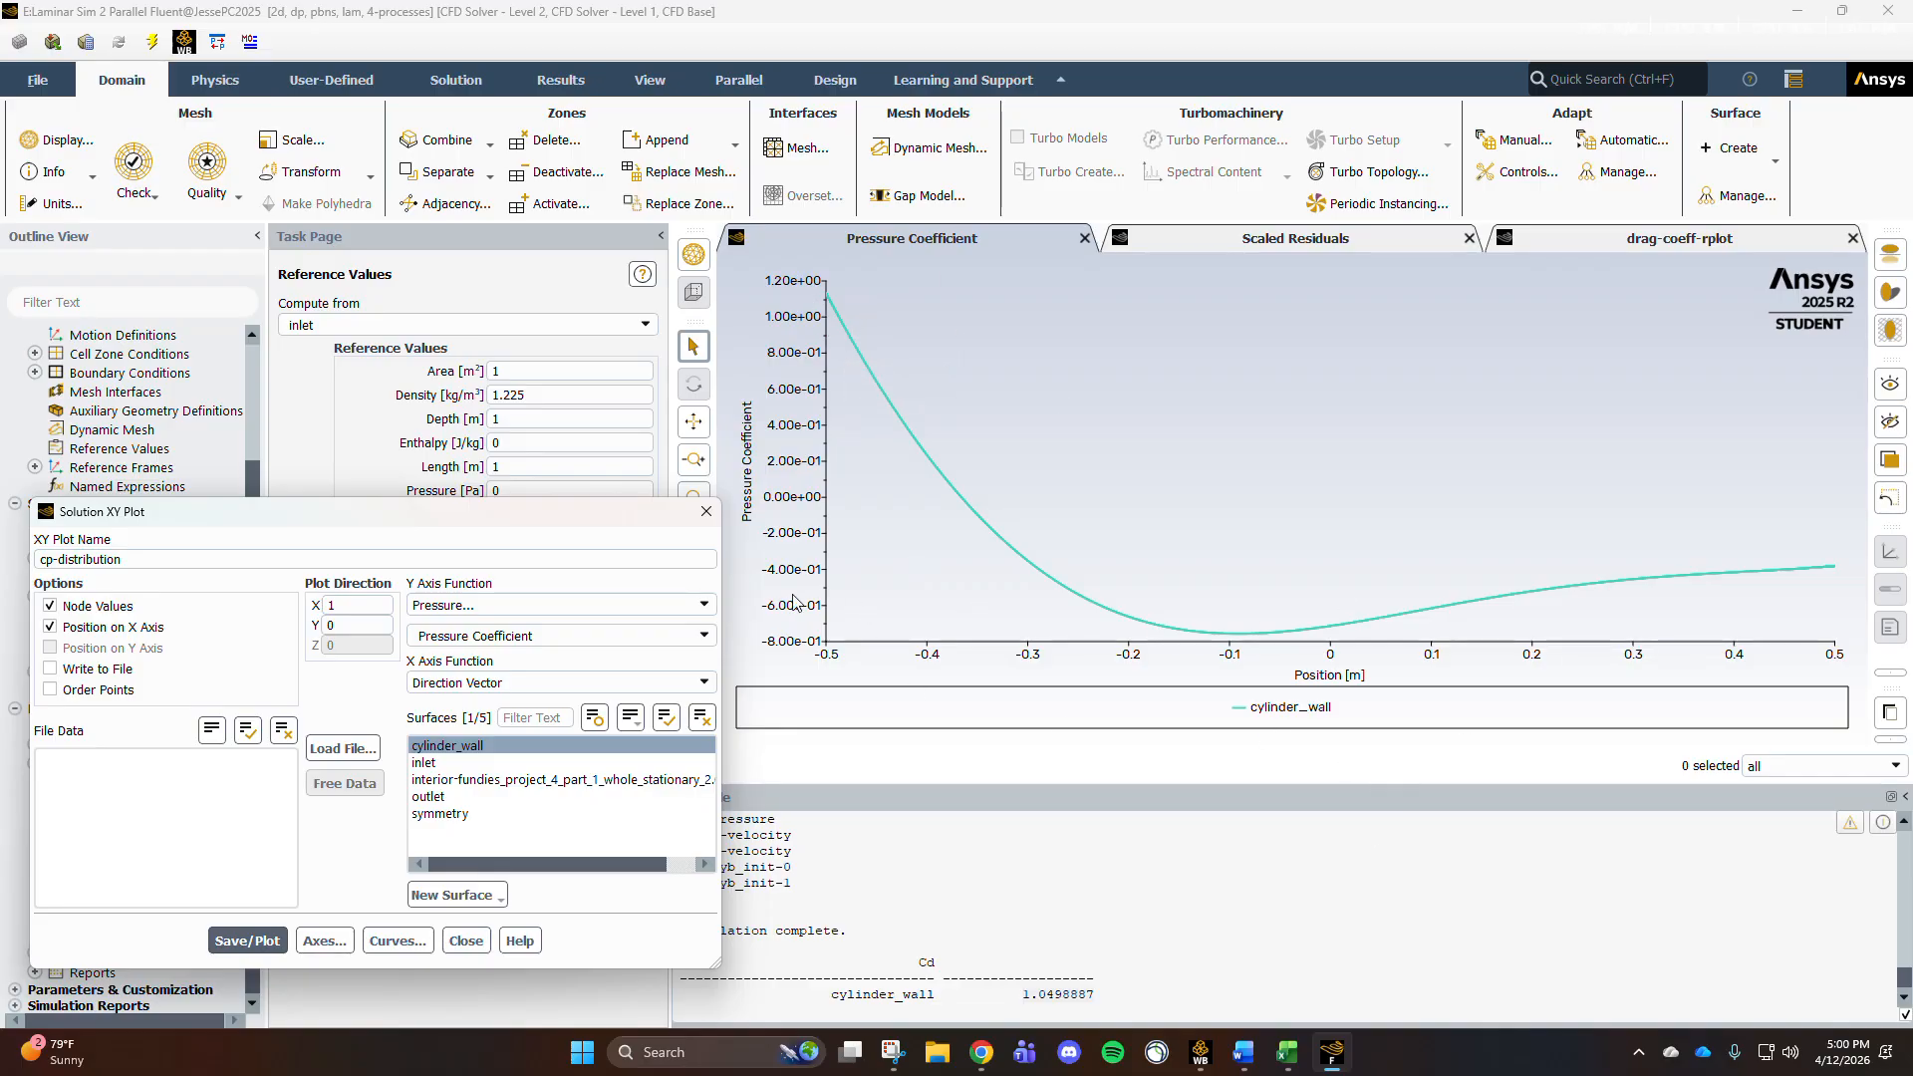
mouse_move(1837, 568)
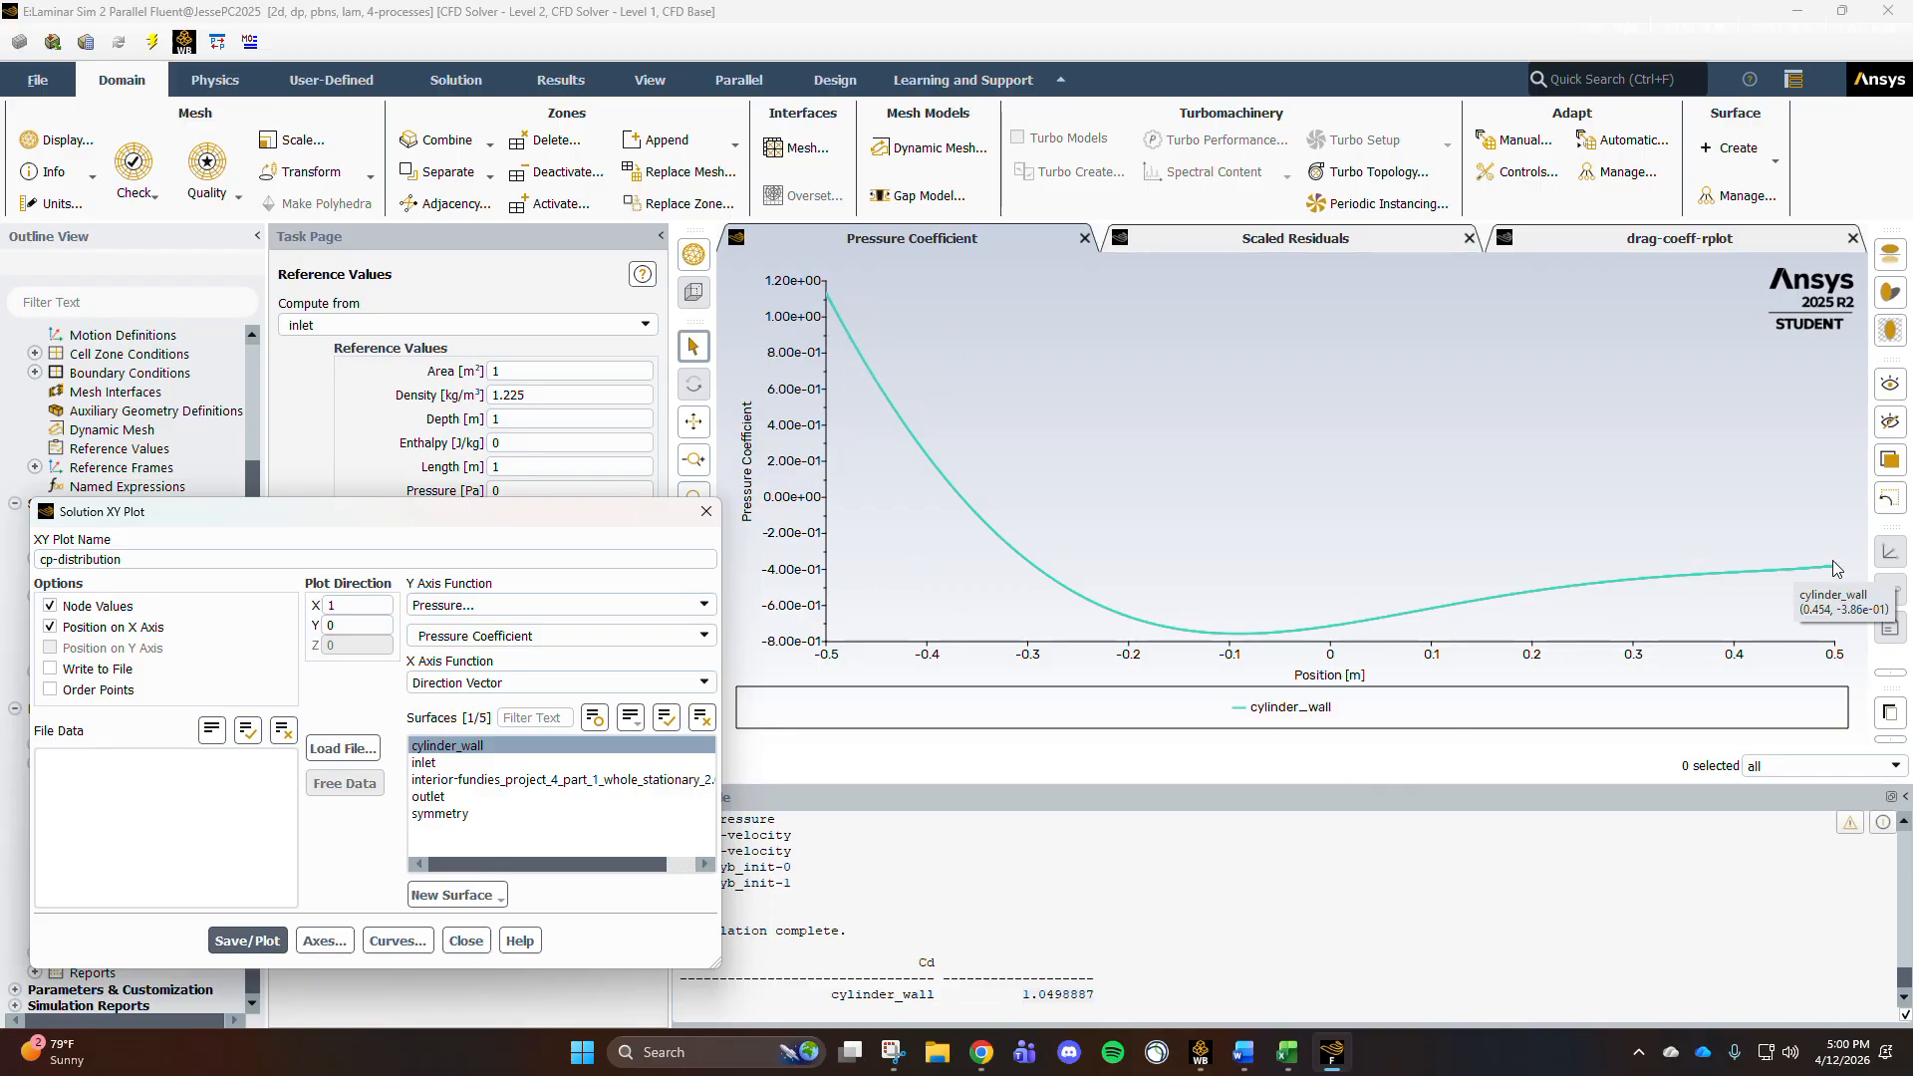
left_click_drag(385, 533, 455, 504)
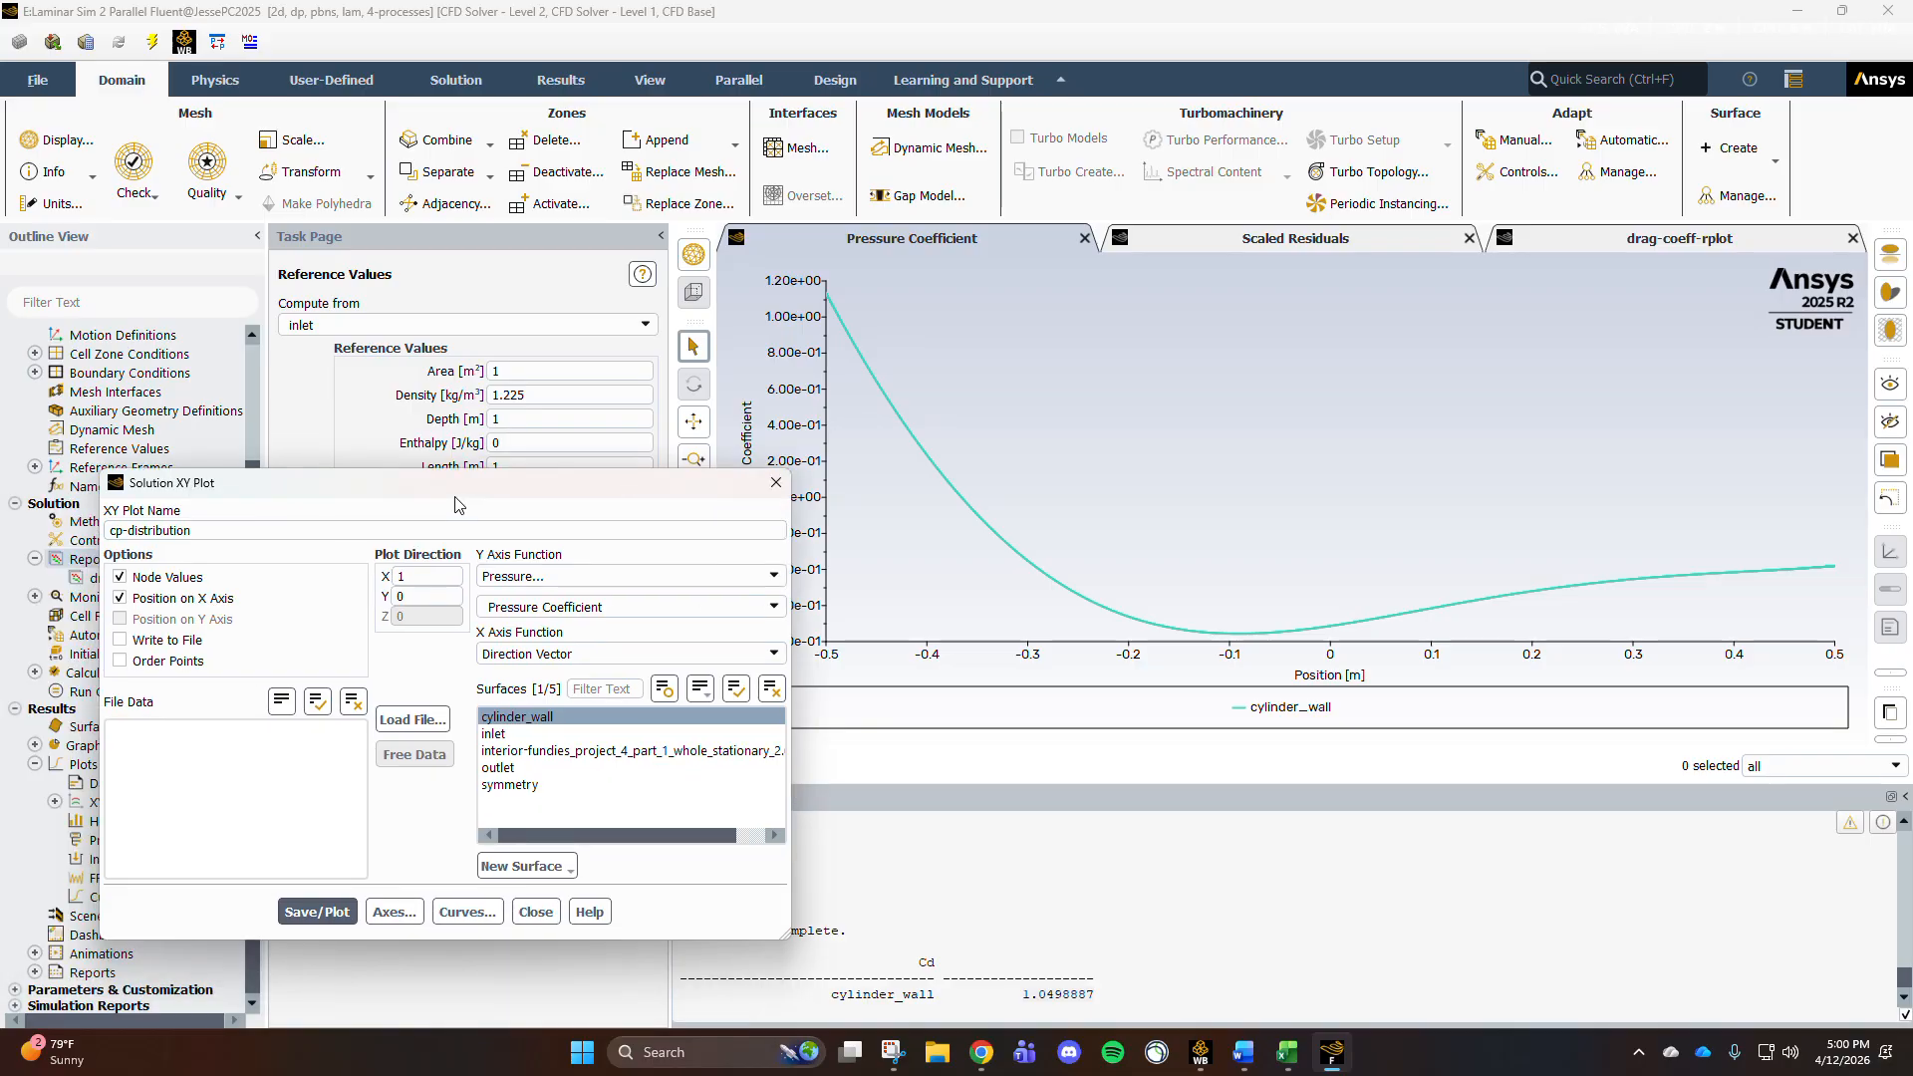
left_click(537, 909)
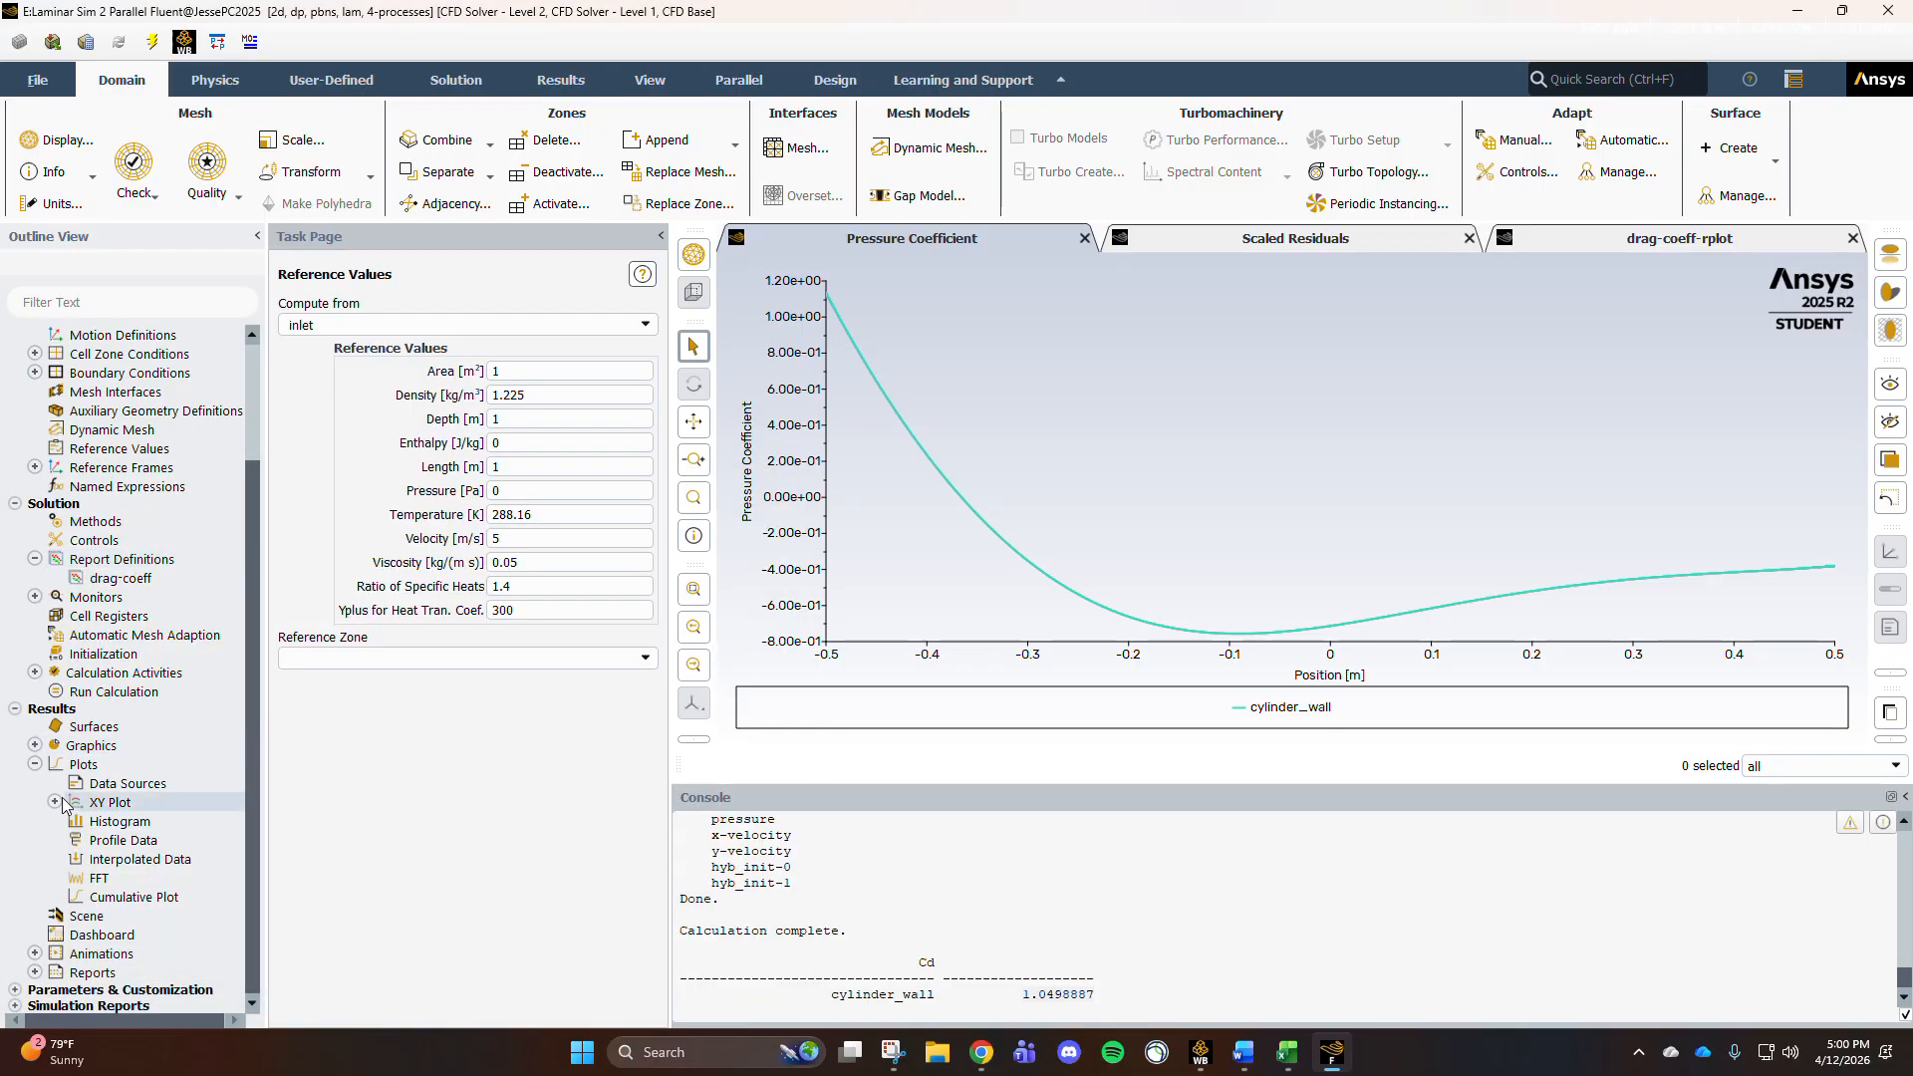
Step: Create an XY plot named velocity showing the velocity magnitude on cylinder_wall
left_click(119, 802)
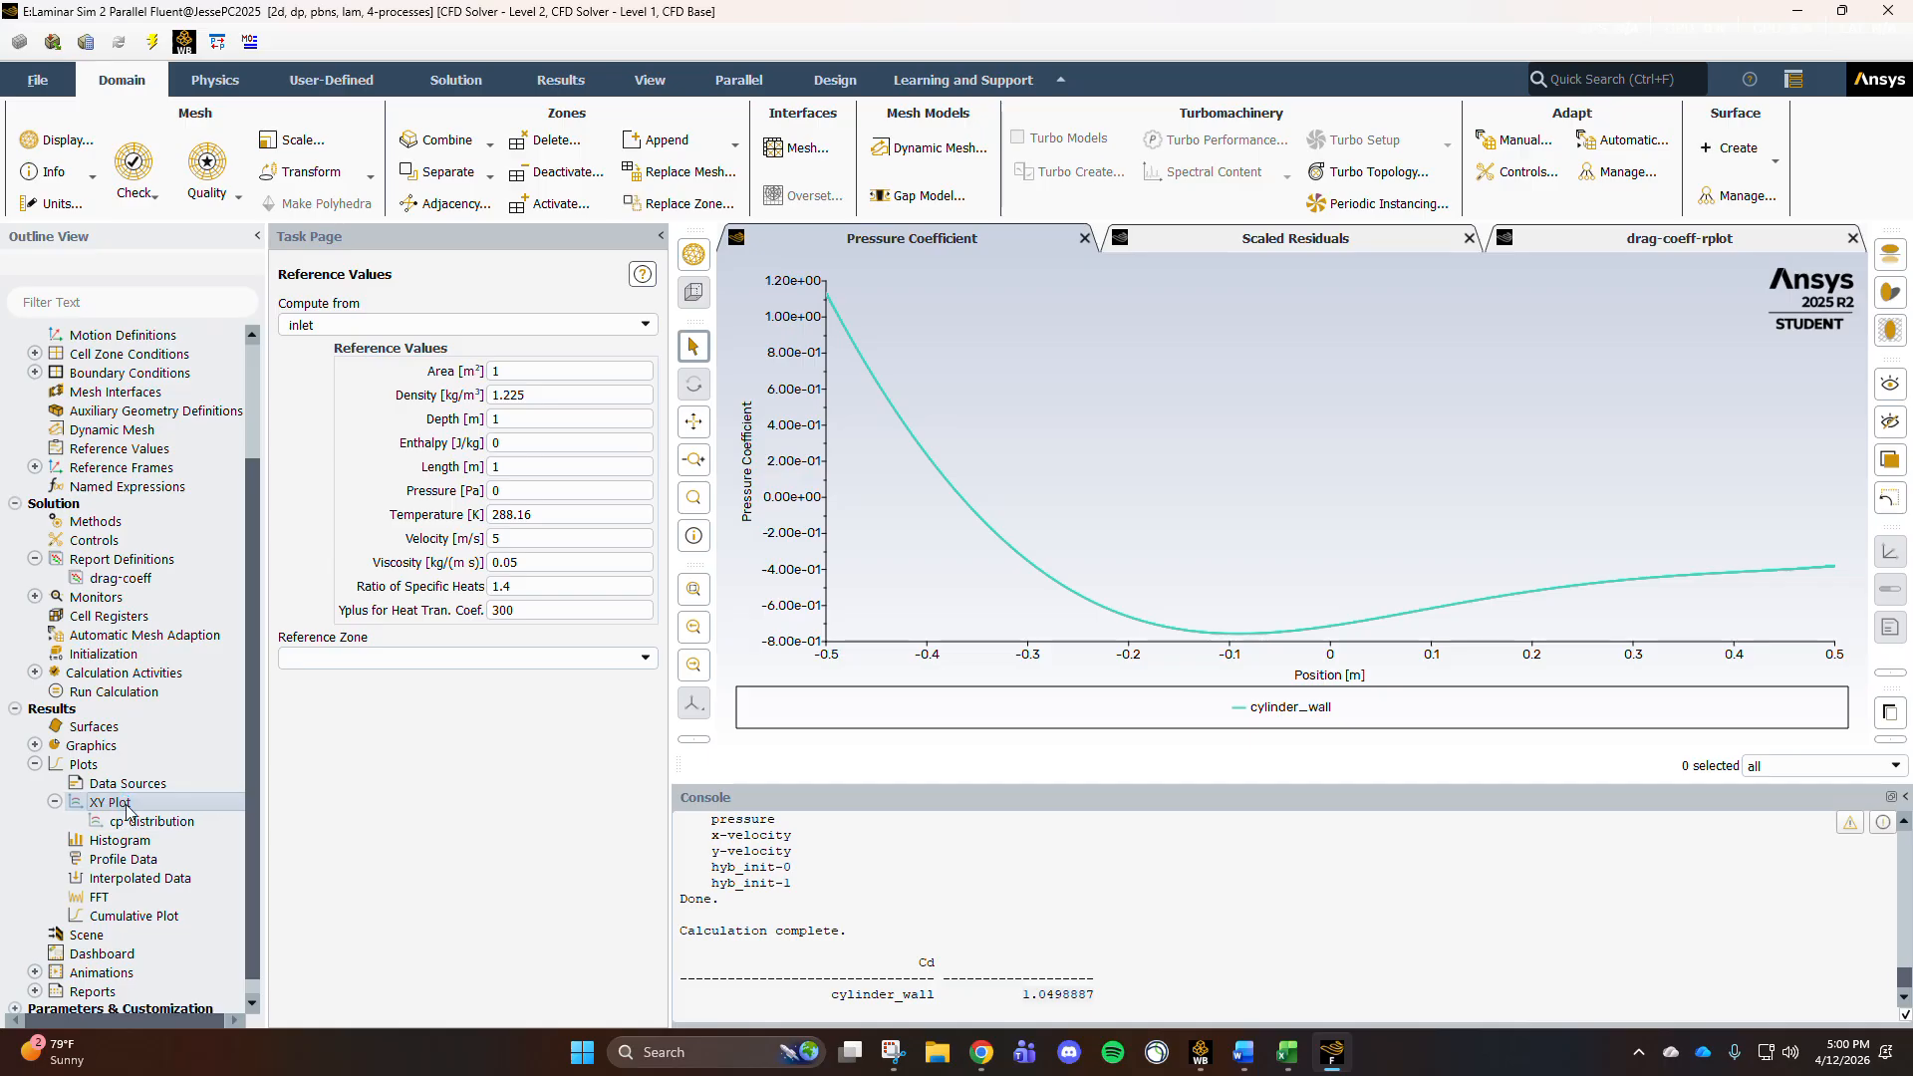
double_click(127, 810)
type("velocity")
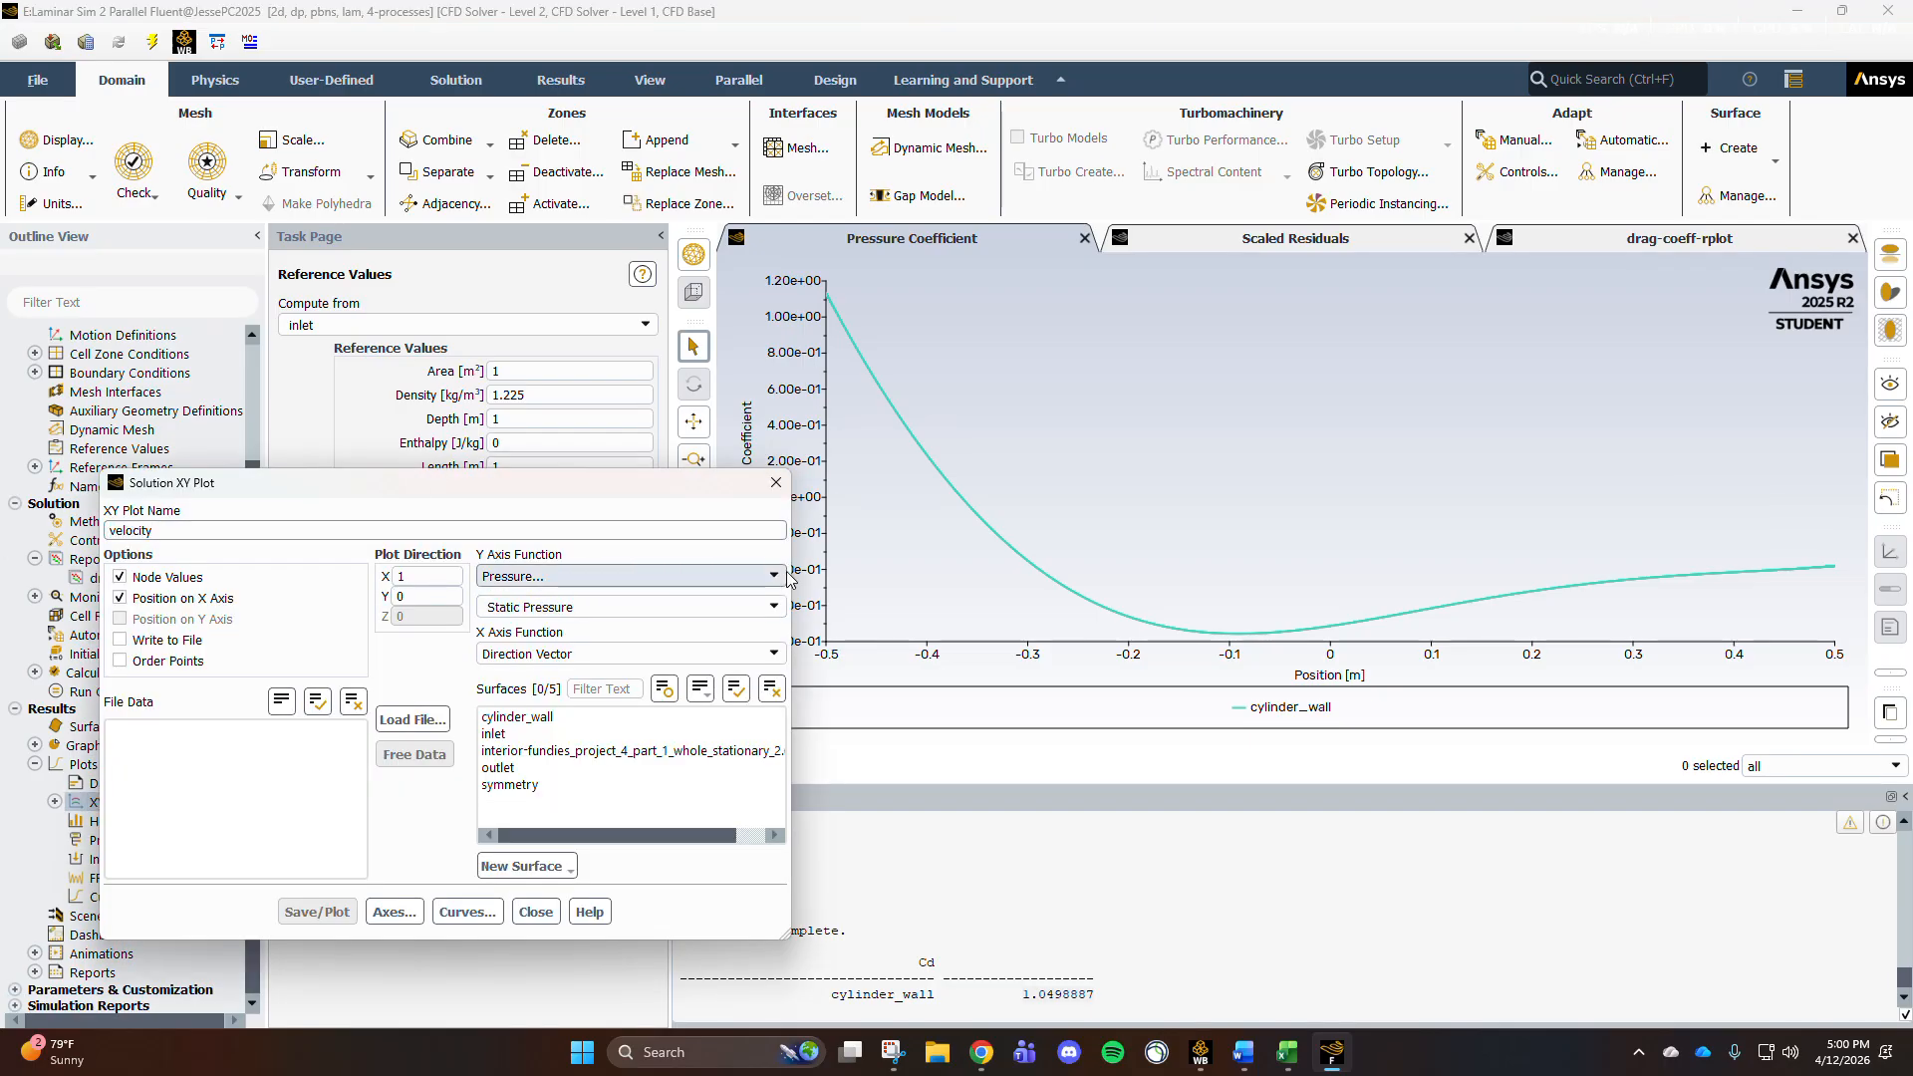
left_click(637, 576)
left_click(652, 627)
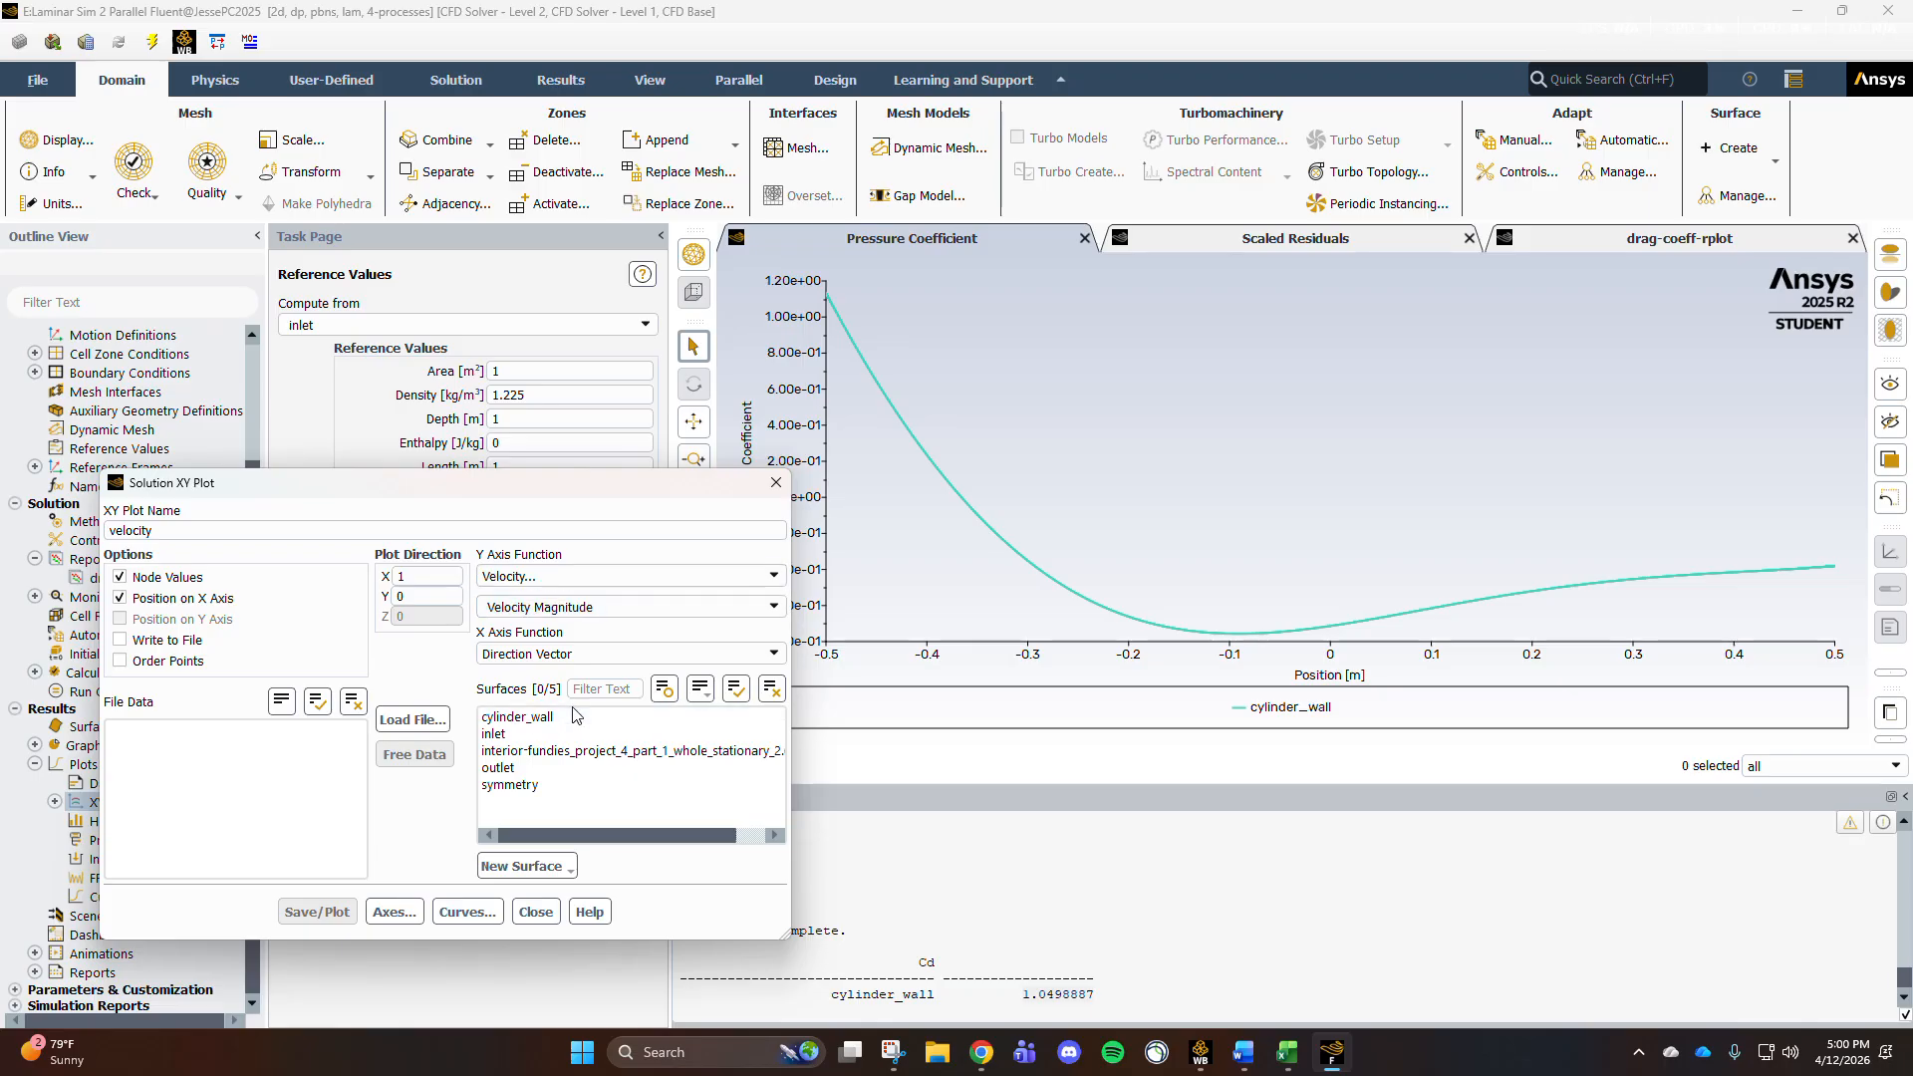
left_click(518, 716)
left_click(319, 911)
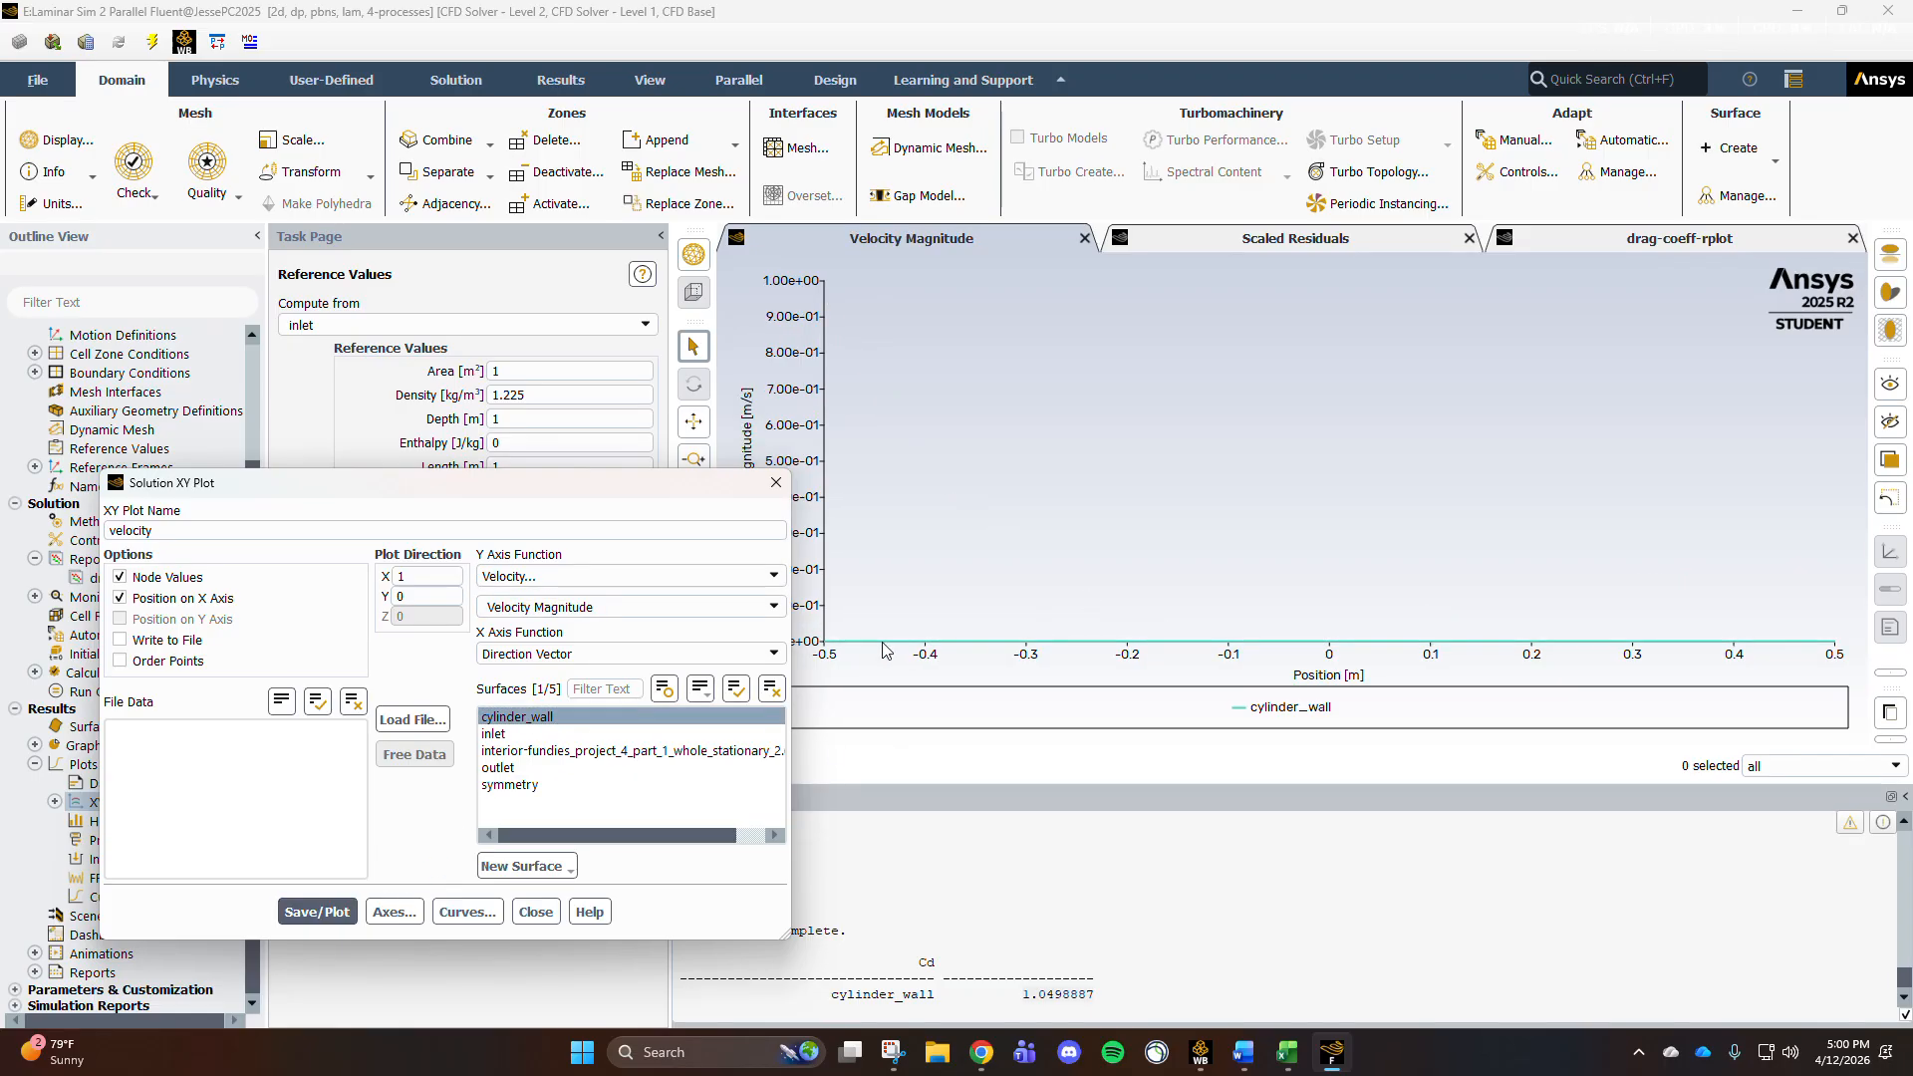
left_click(774, 485)
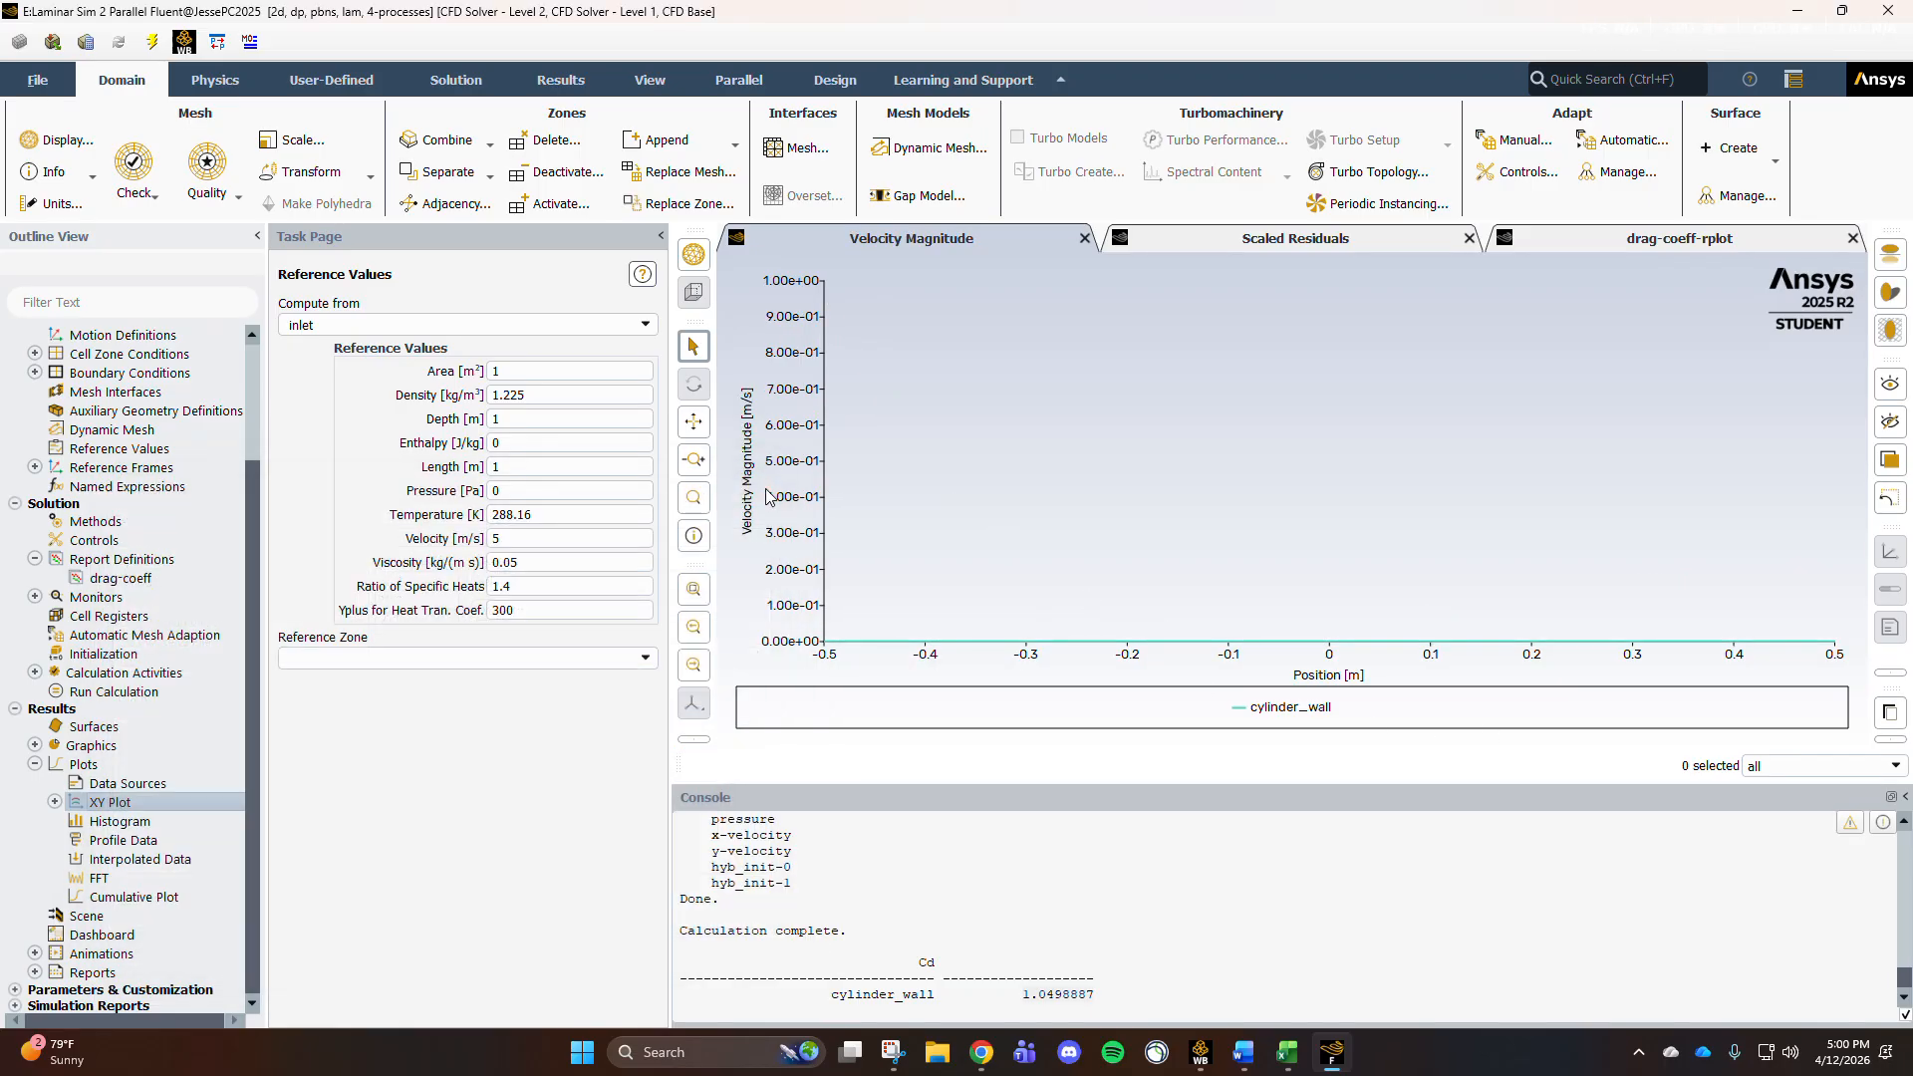
Step: Close Fluent and open the Laminar Sim 2 results in CFD-Post from Workbench
left_click(979, 1054)
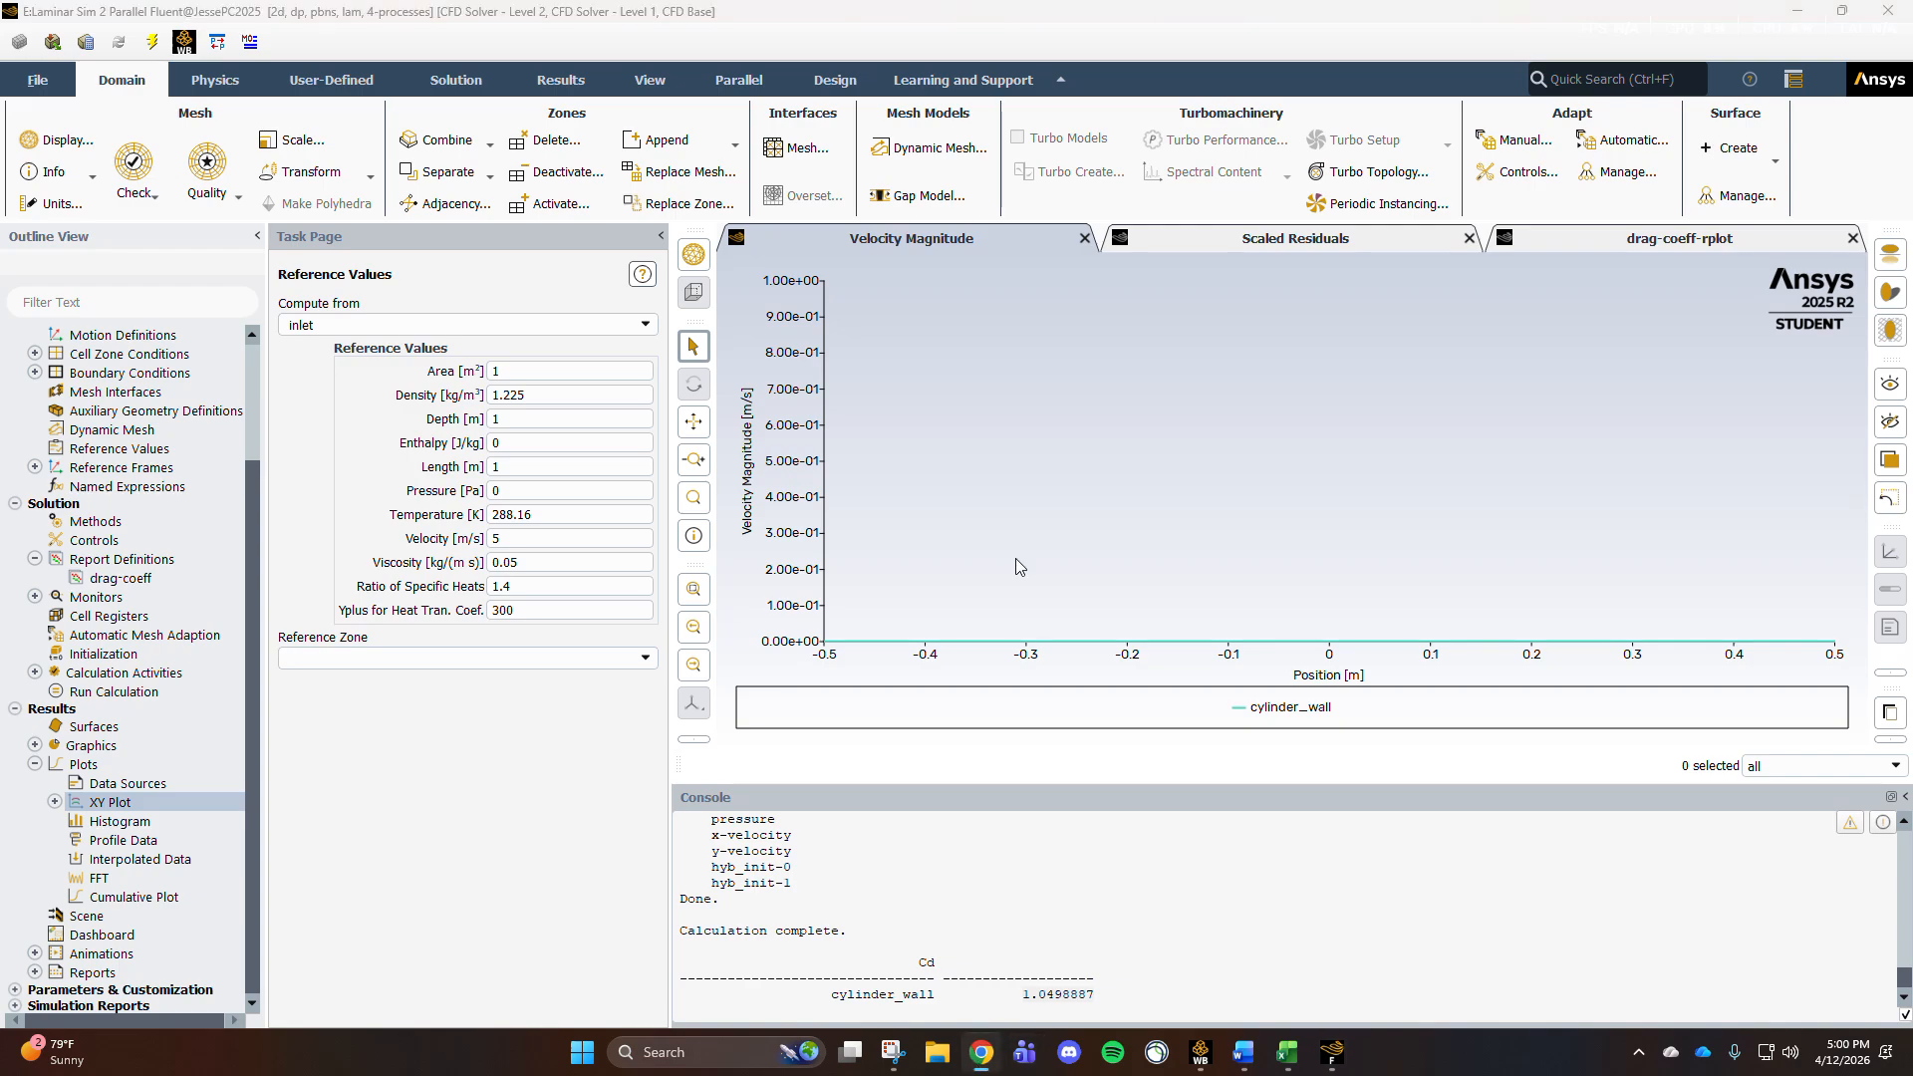
left_click(1886, 11)
left_click(957, 549)
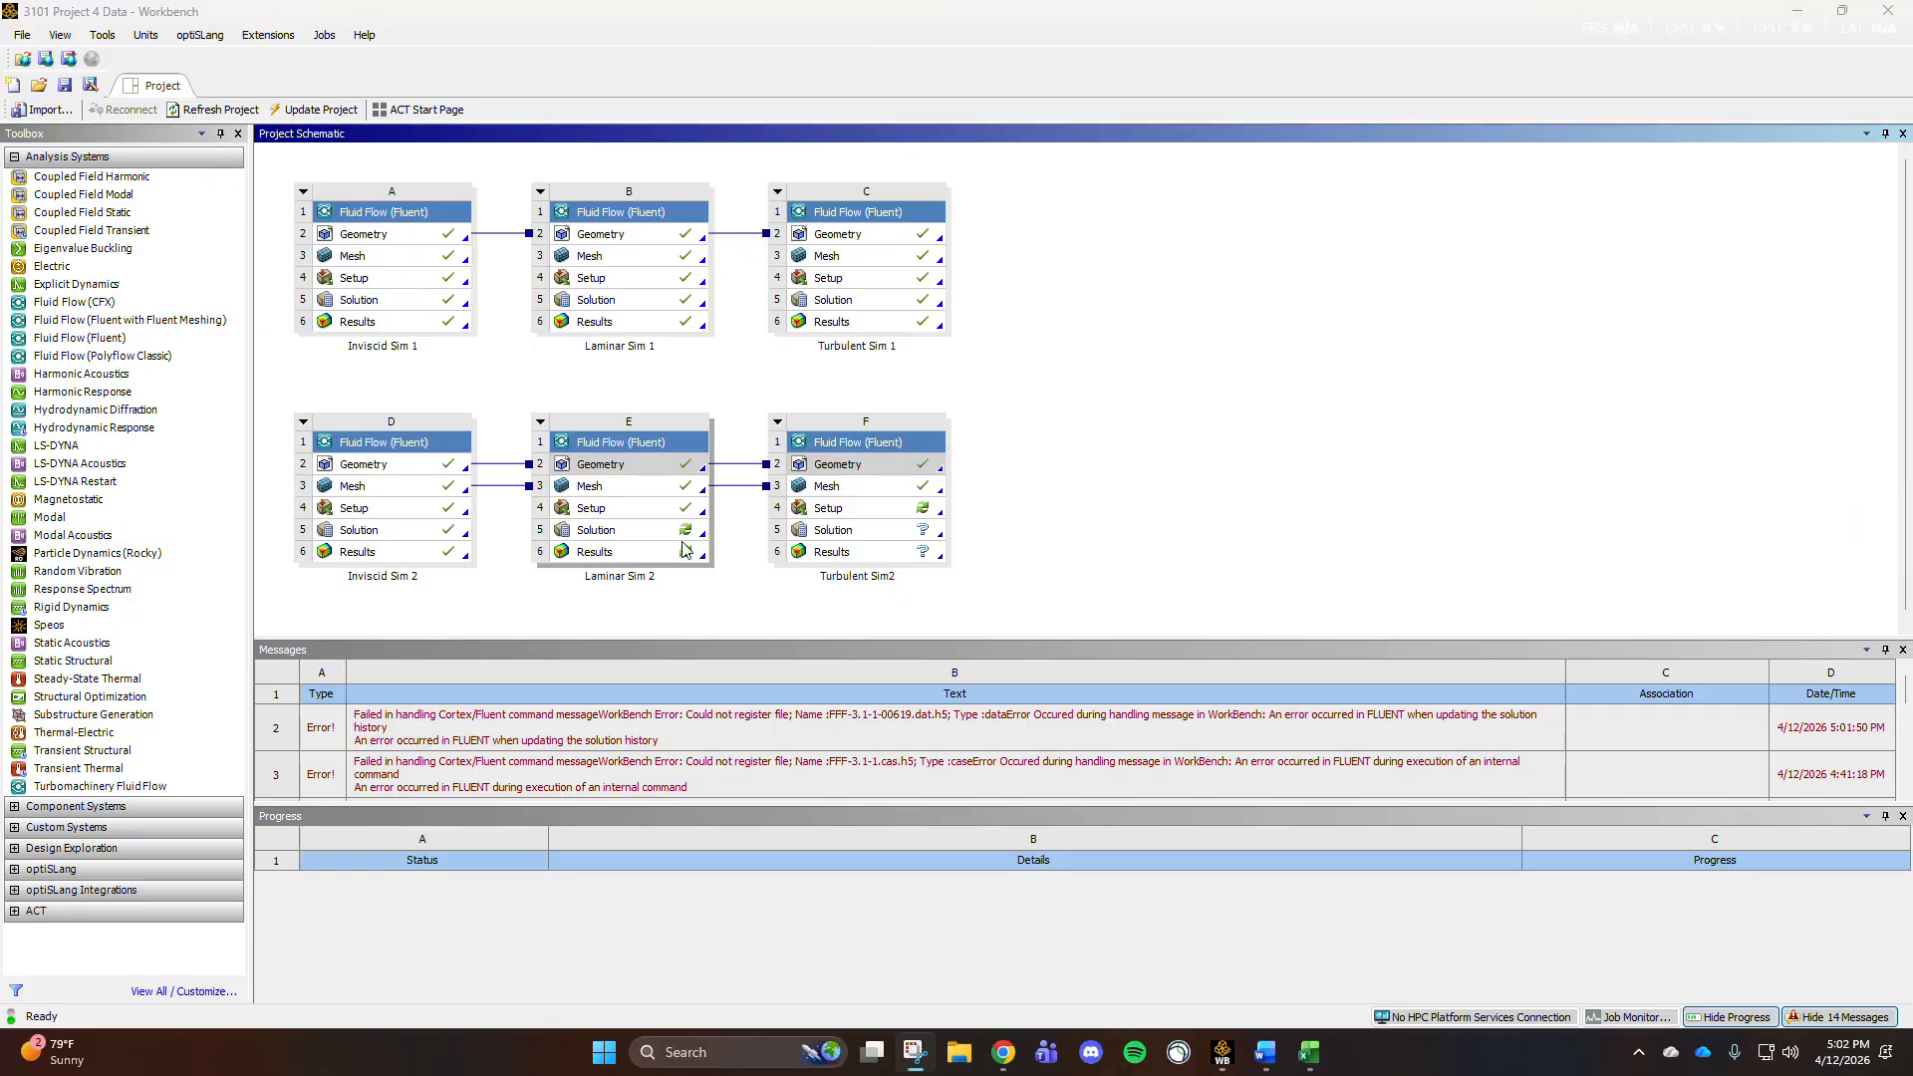
right_click(658, 554)
left_click(684, 565)
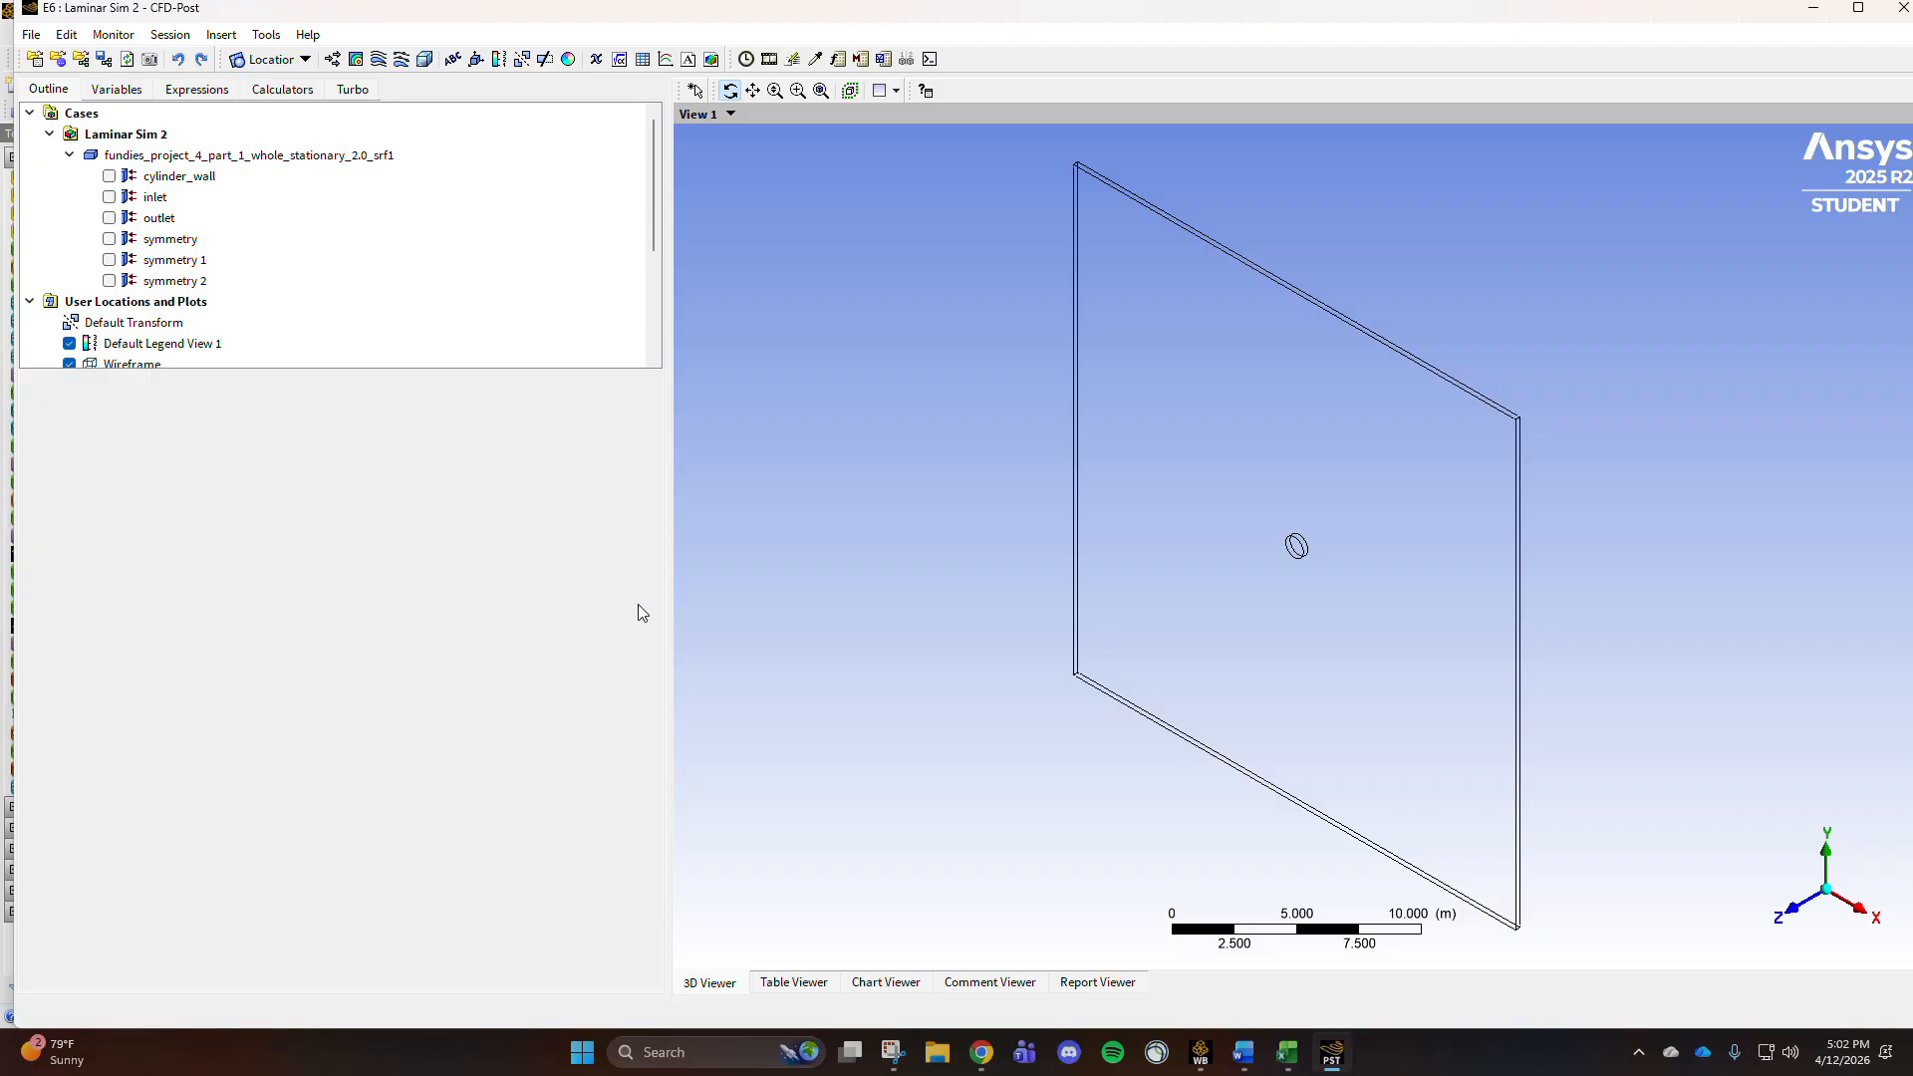
Step: Create a contour named Velocity C of Velocity on symmetry 1 with 110 contours, viewed along the Z axis
left_click(356, 60)
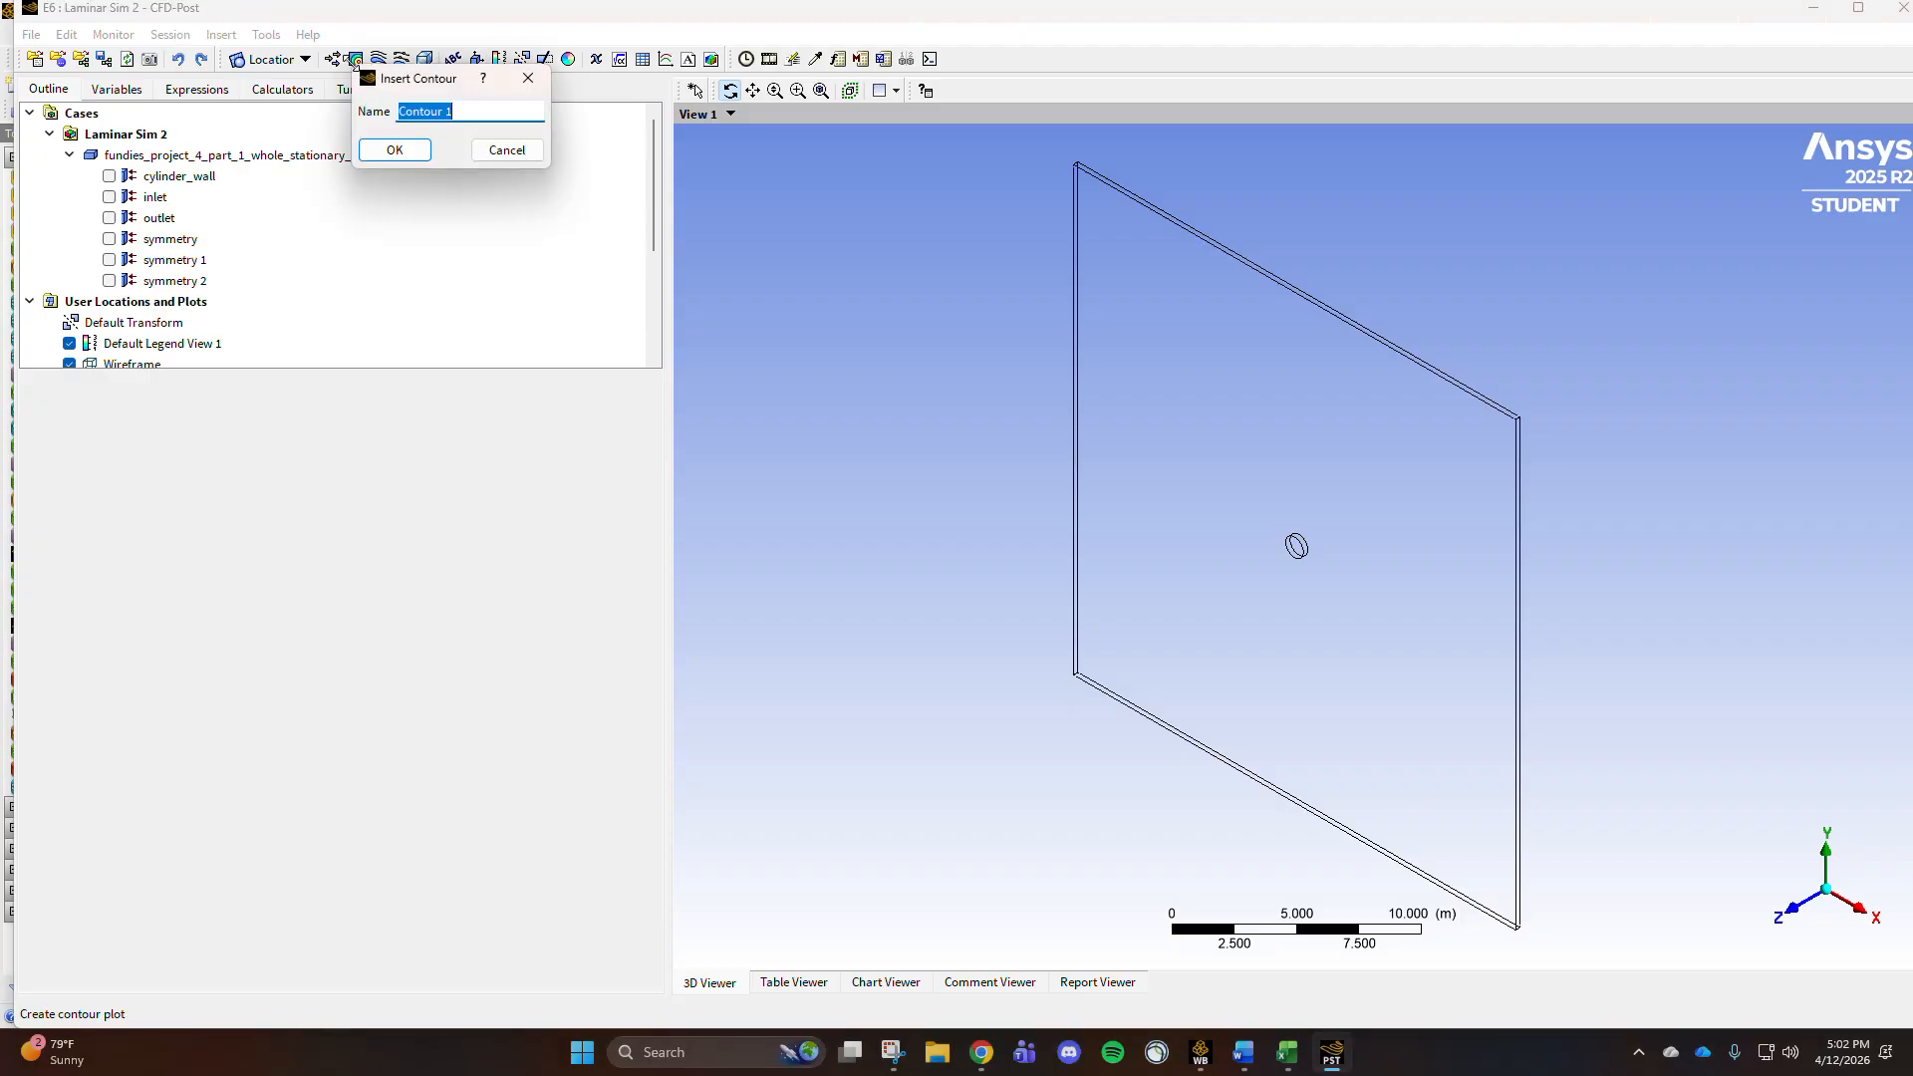
type("Velocity C")
key("Return")
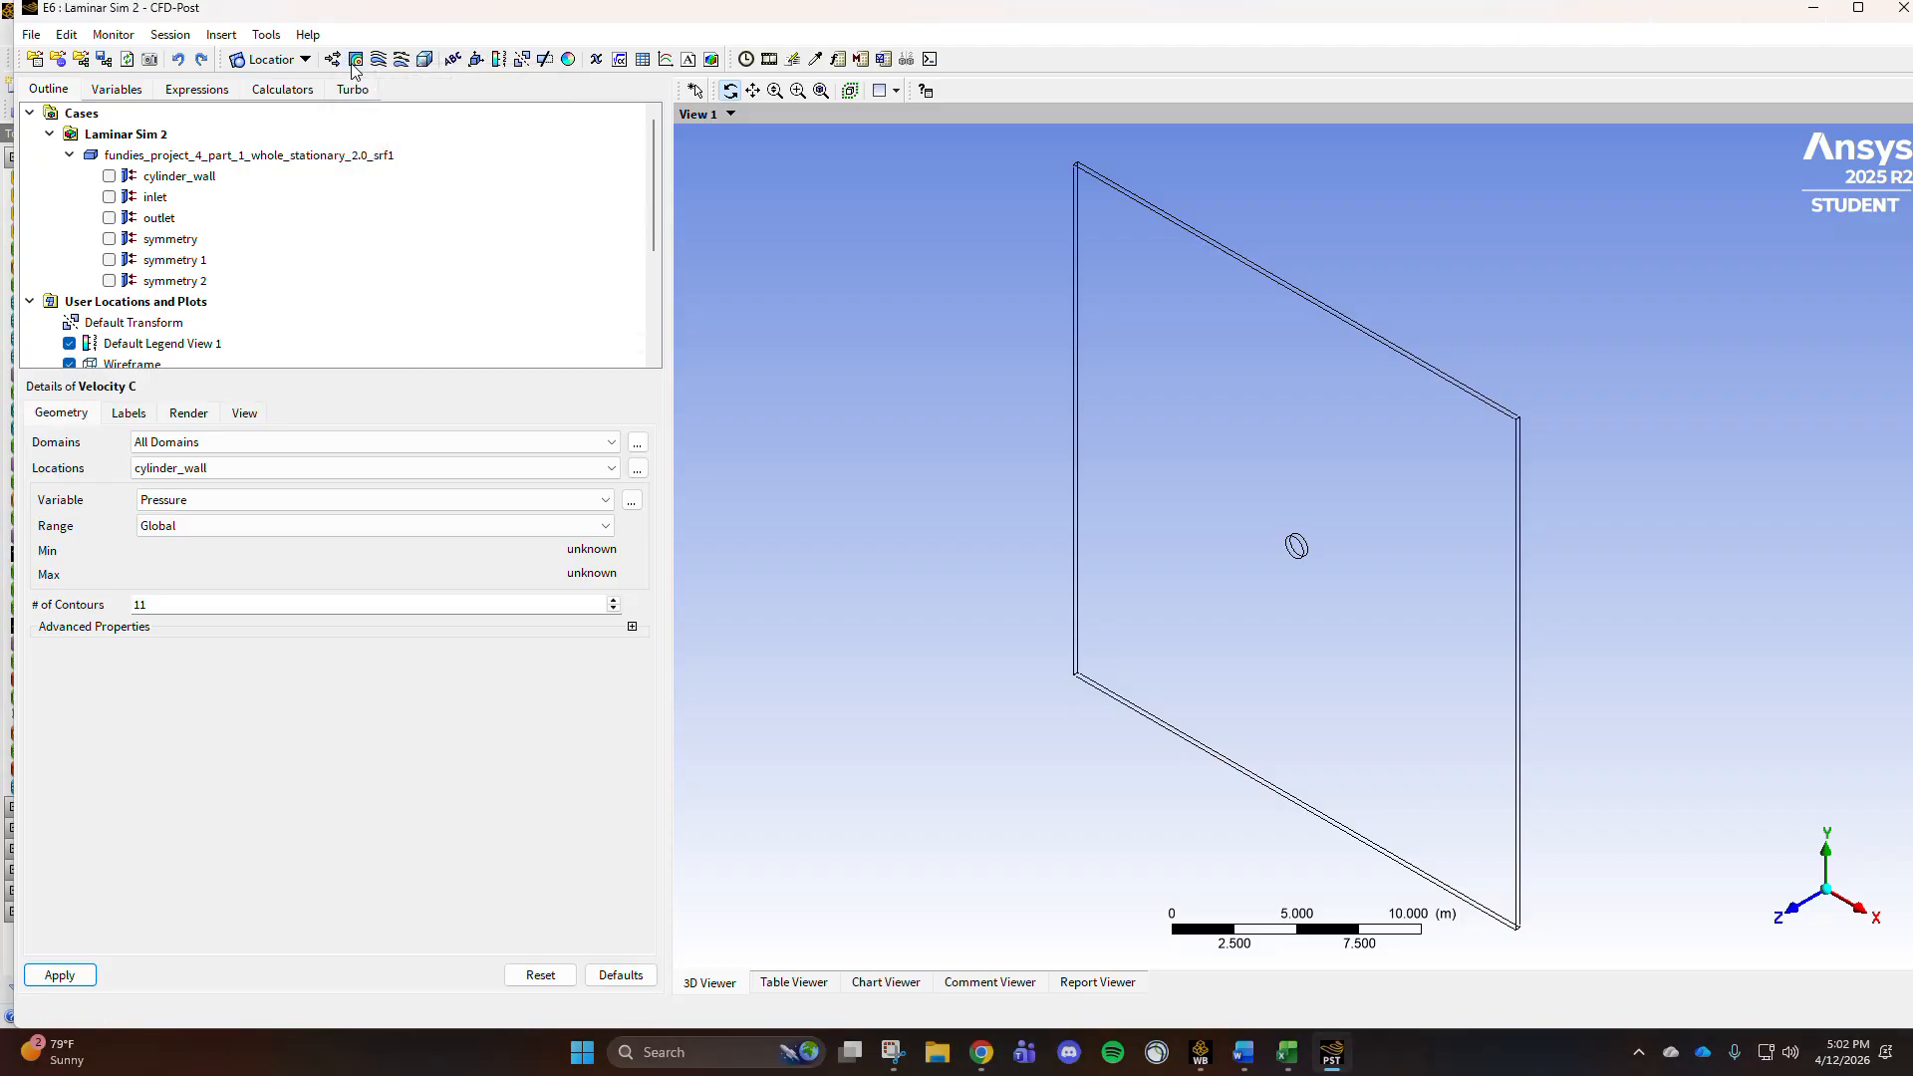
left_click(327, 467)
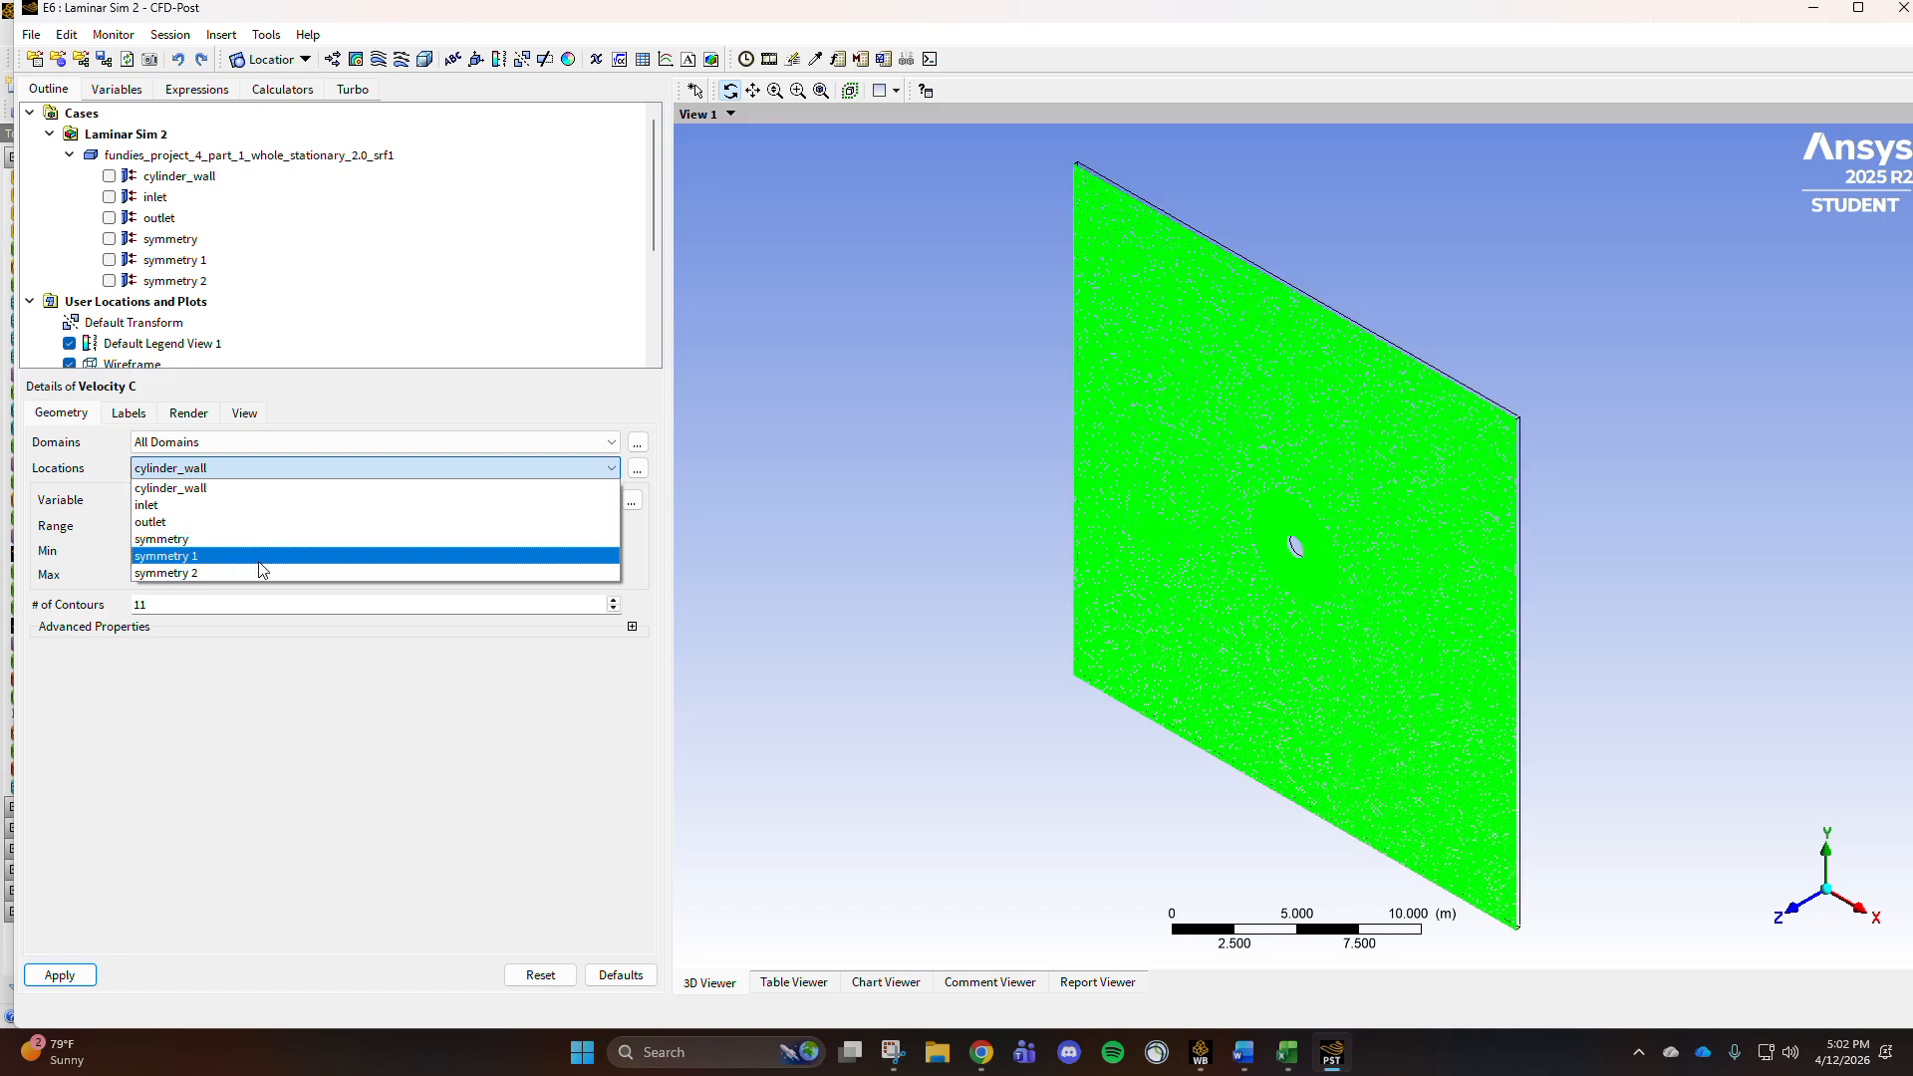
left_click(269, 556)
left_click(259, 499)
left_click(242, 570)
left_click(231, 604)
type("0")
left_click(67, 975)
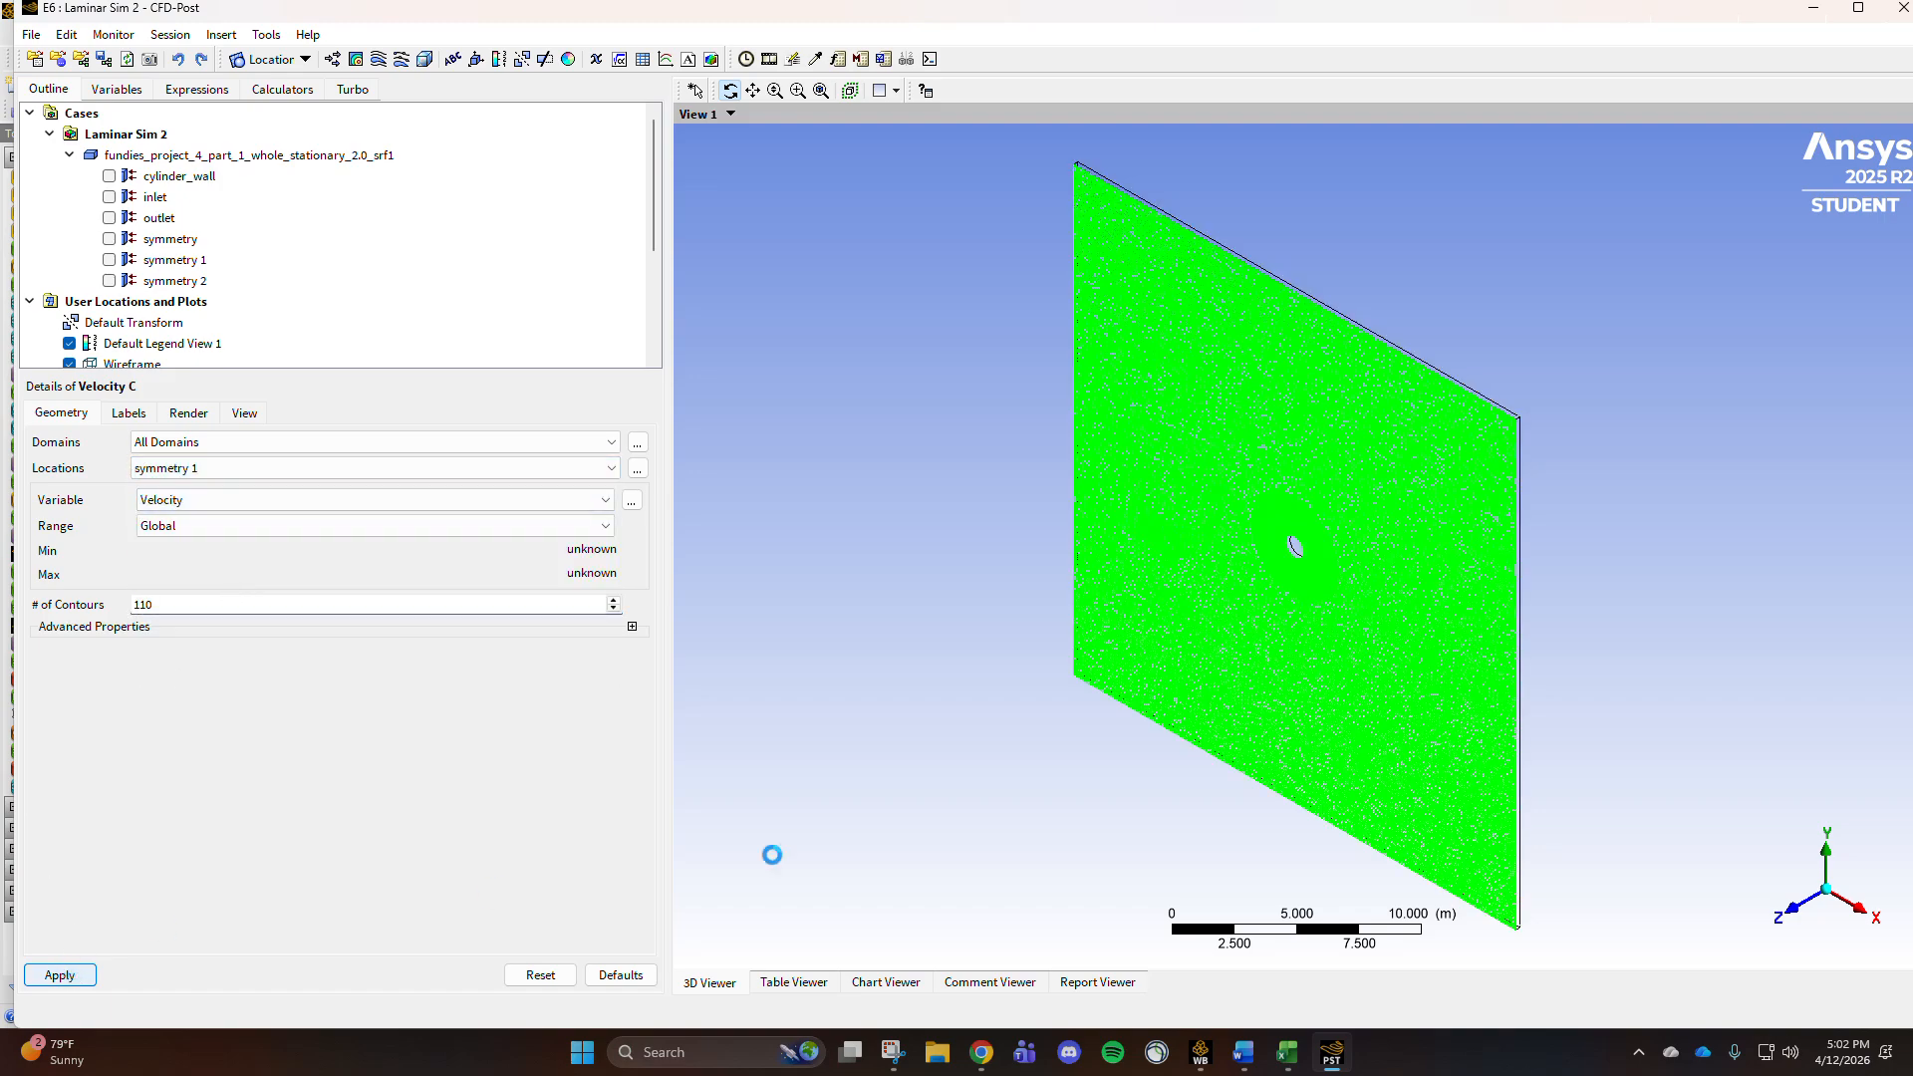
left_click(1790, 919)
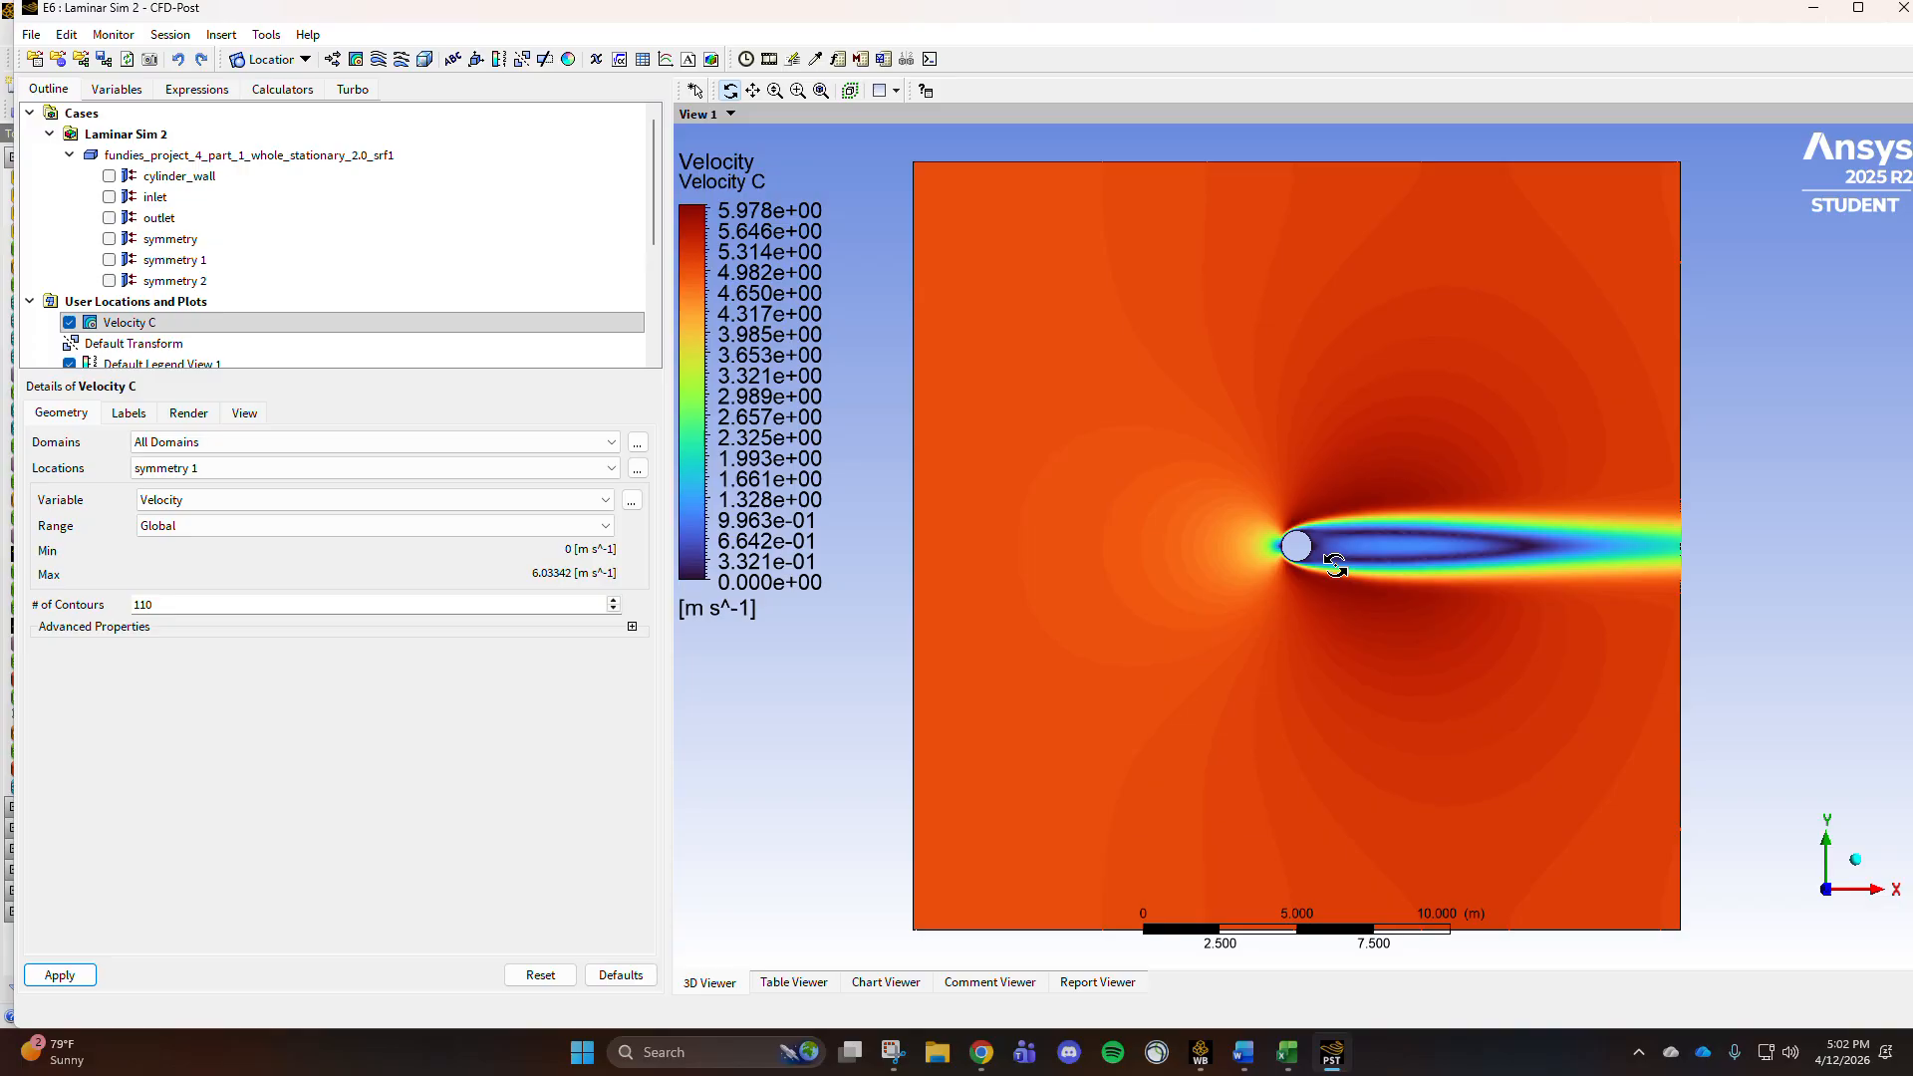
Step: Create a 3D streamline named Velocity stream starting from the inlet with 250 equally spaced points
left_click(379, 59)
type("Vel")
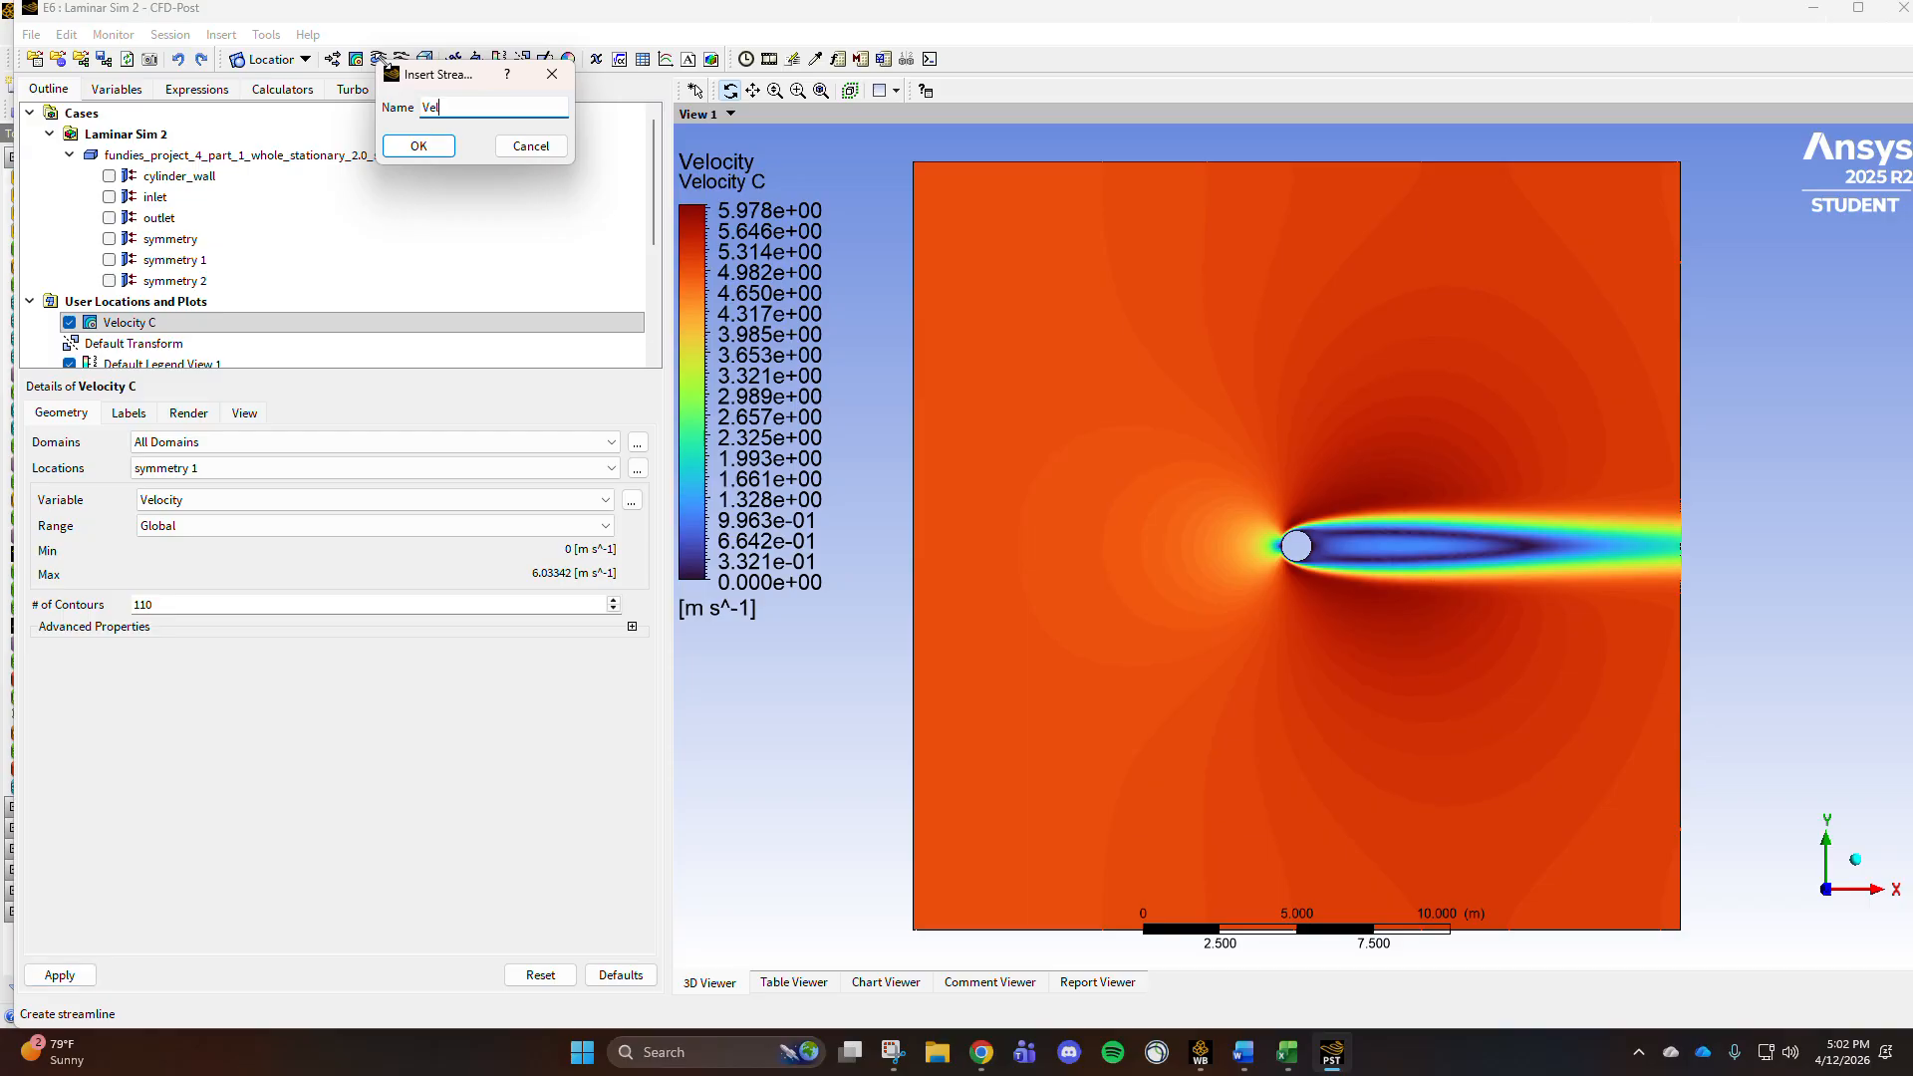
type("ocity stream")
key("Return")
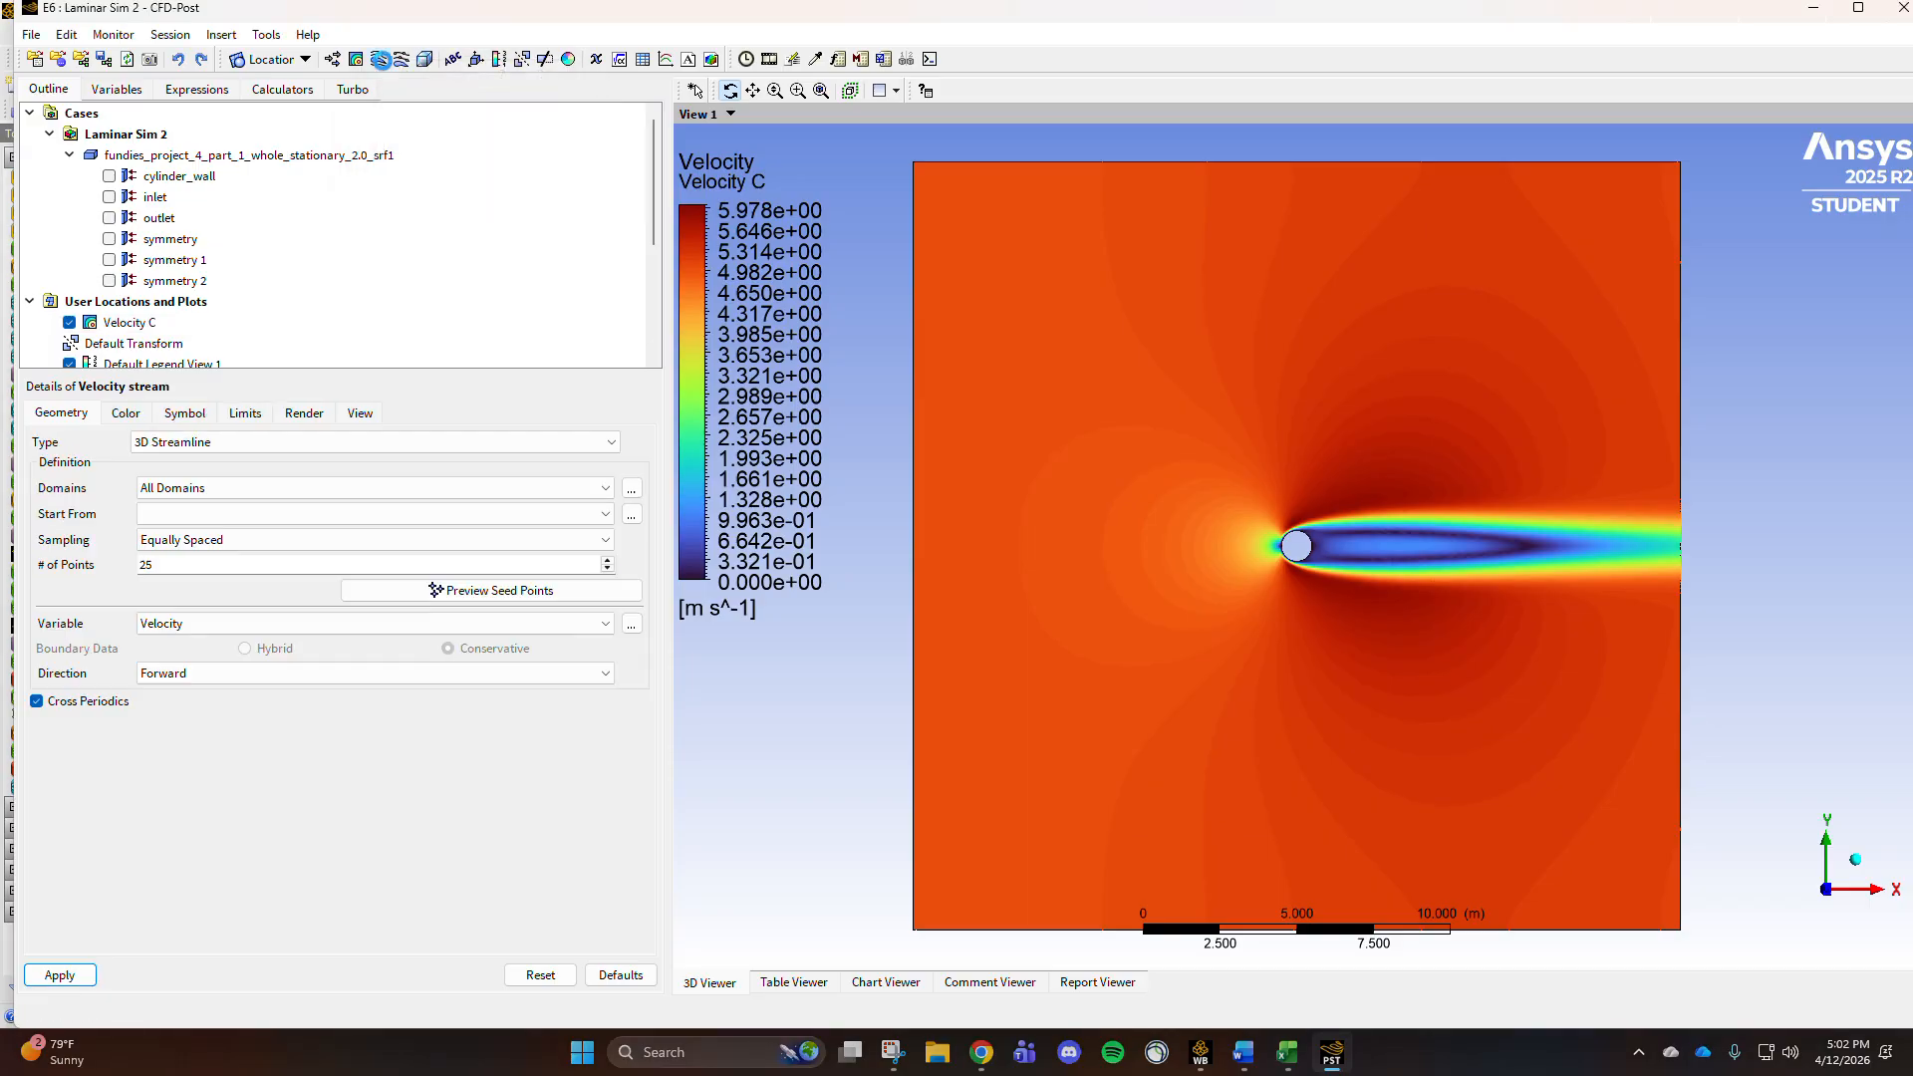
scroll(126, 354, "down", 2)
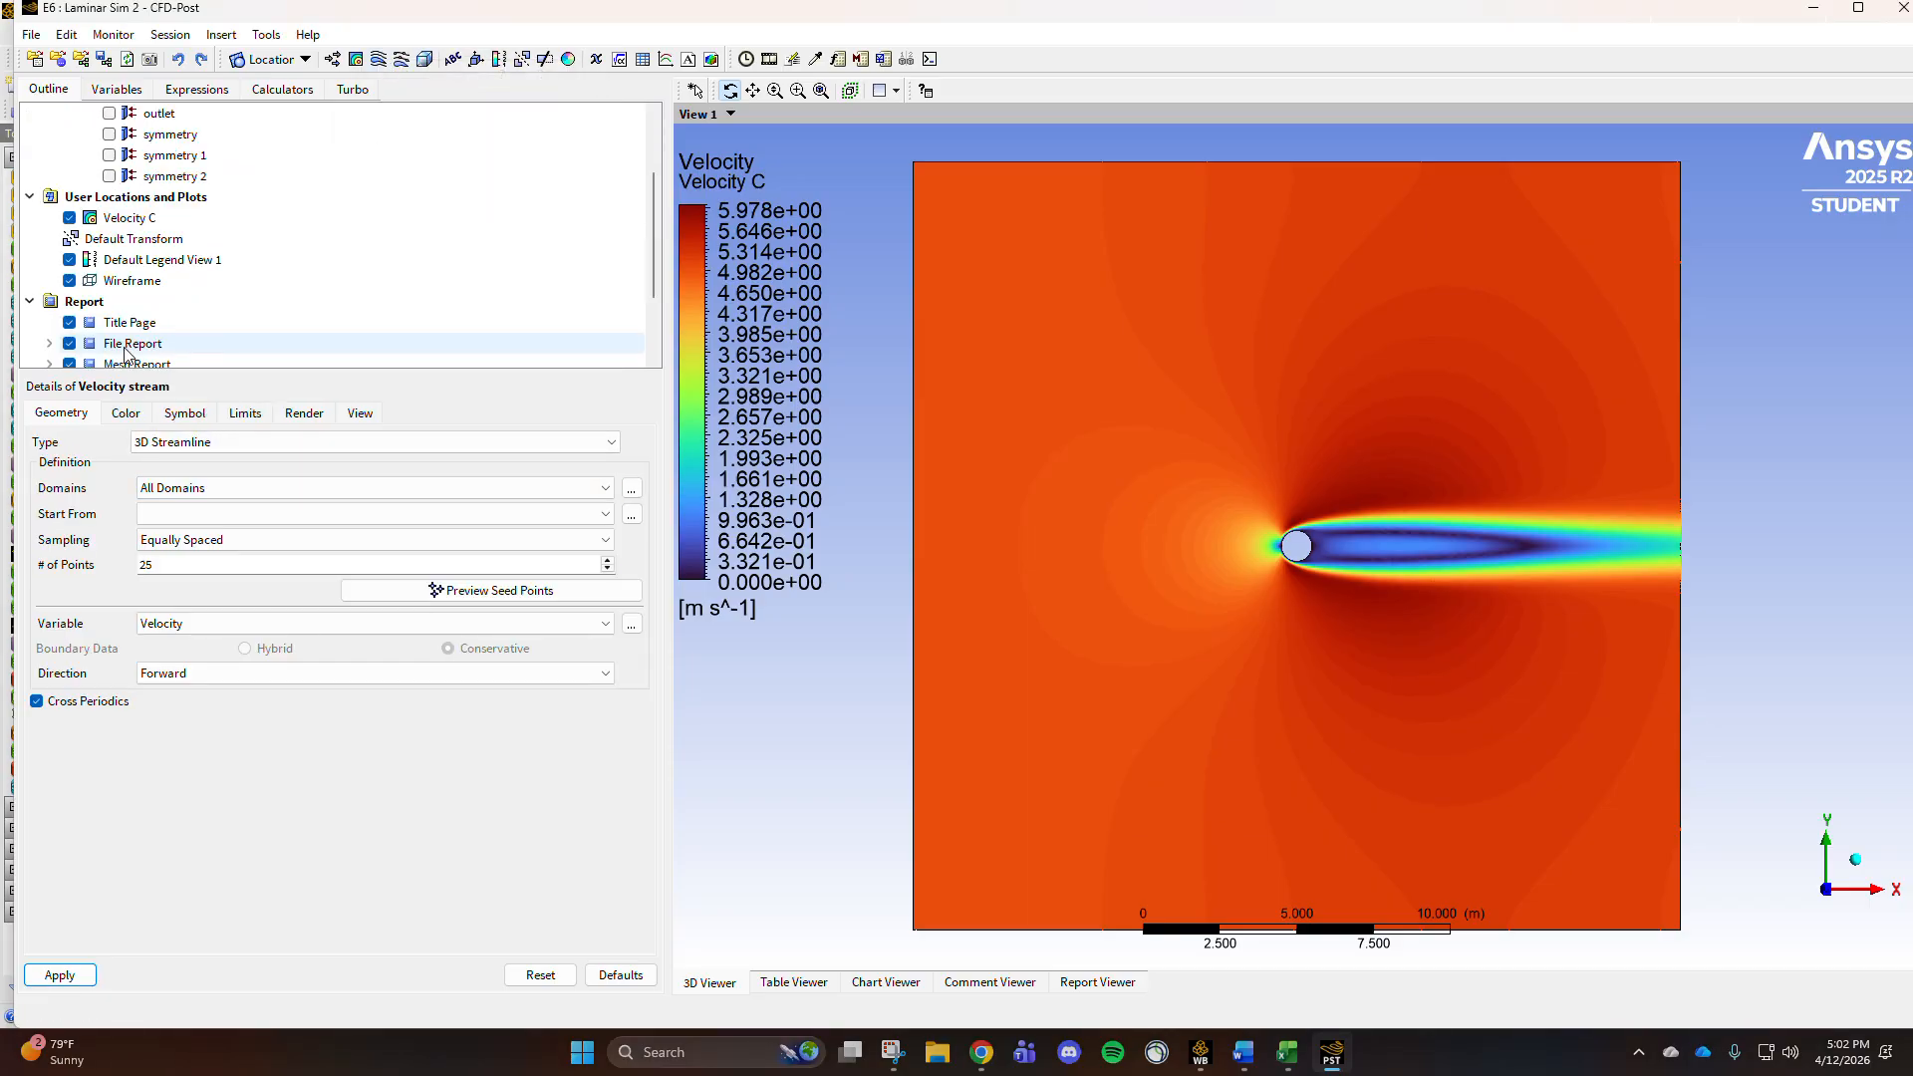
left_click(229, 513)
left_click(199, 534)
left_click(180, 564)
type("0")
left_click(60, 974)
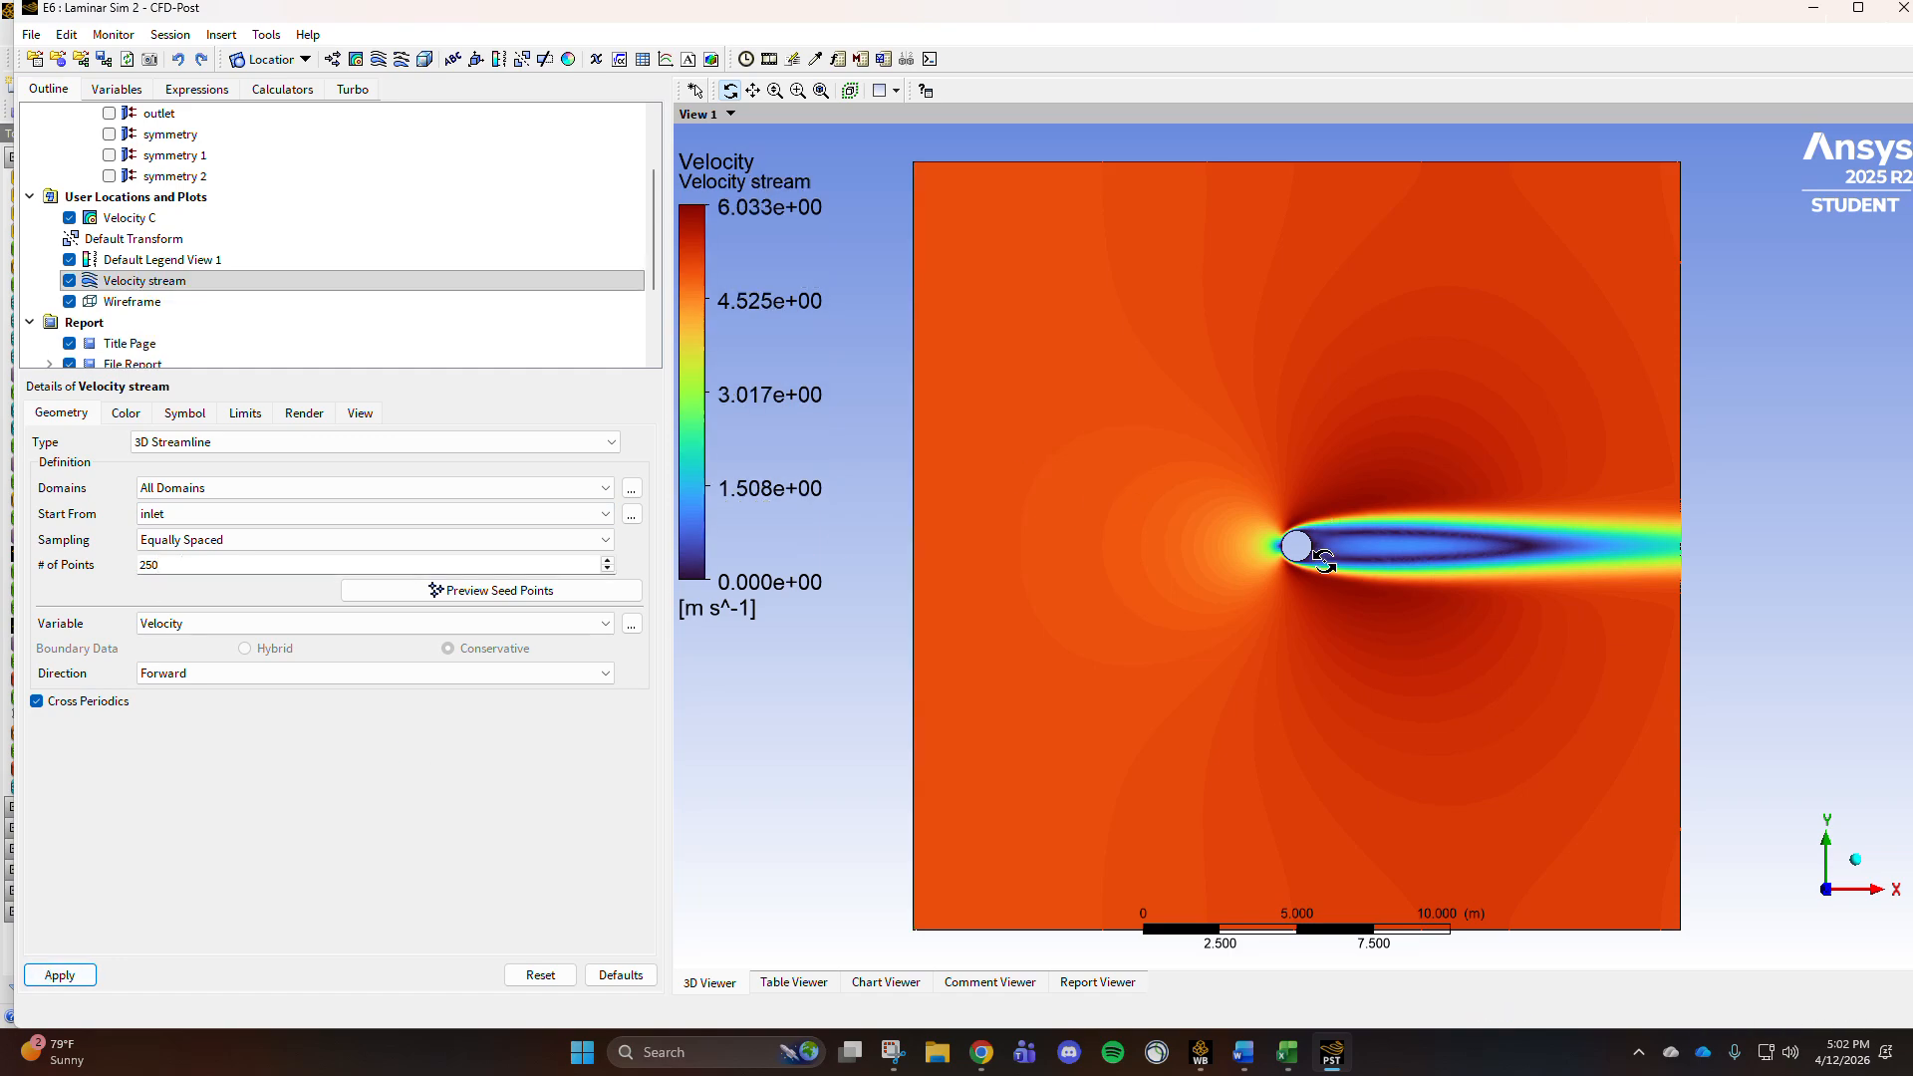
Step: Hide the Velocity C contour and view the velocity streamlines around the cylinder
left_click(69, 217)
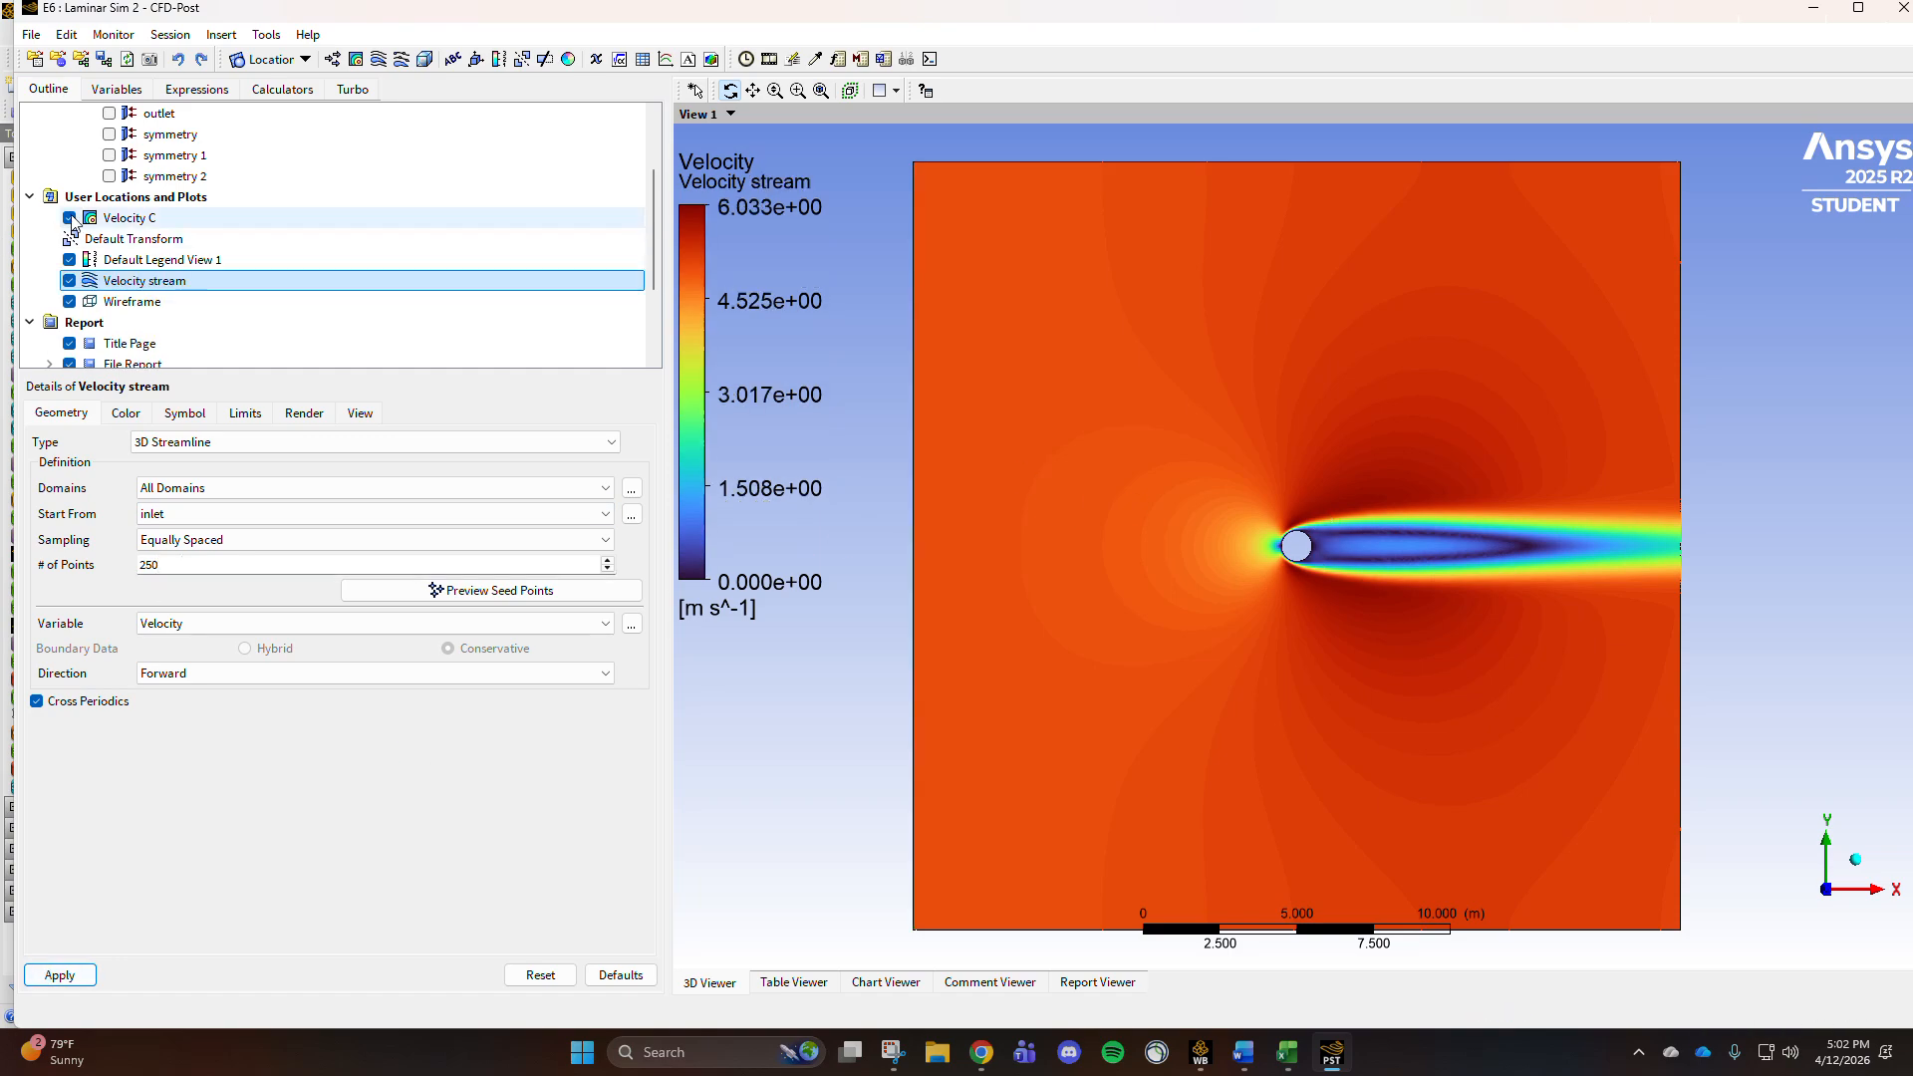
scroll(1358, 534, "up", 5)
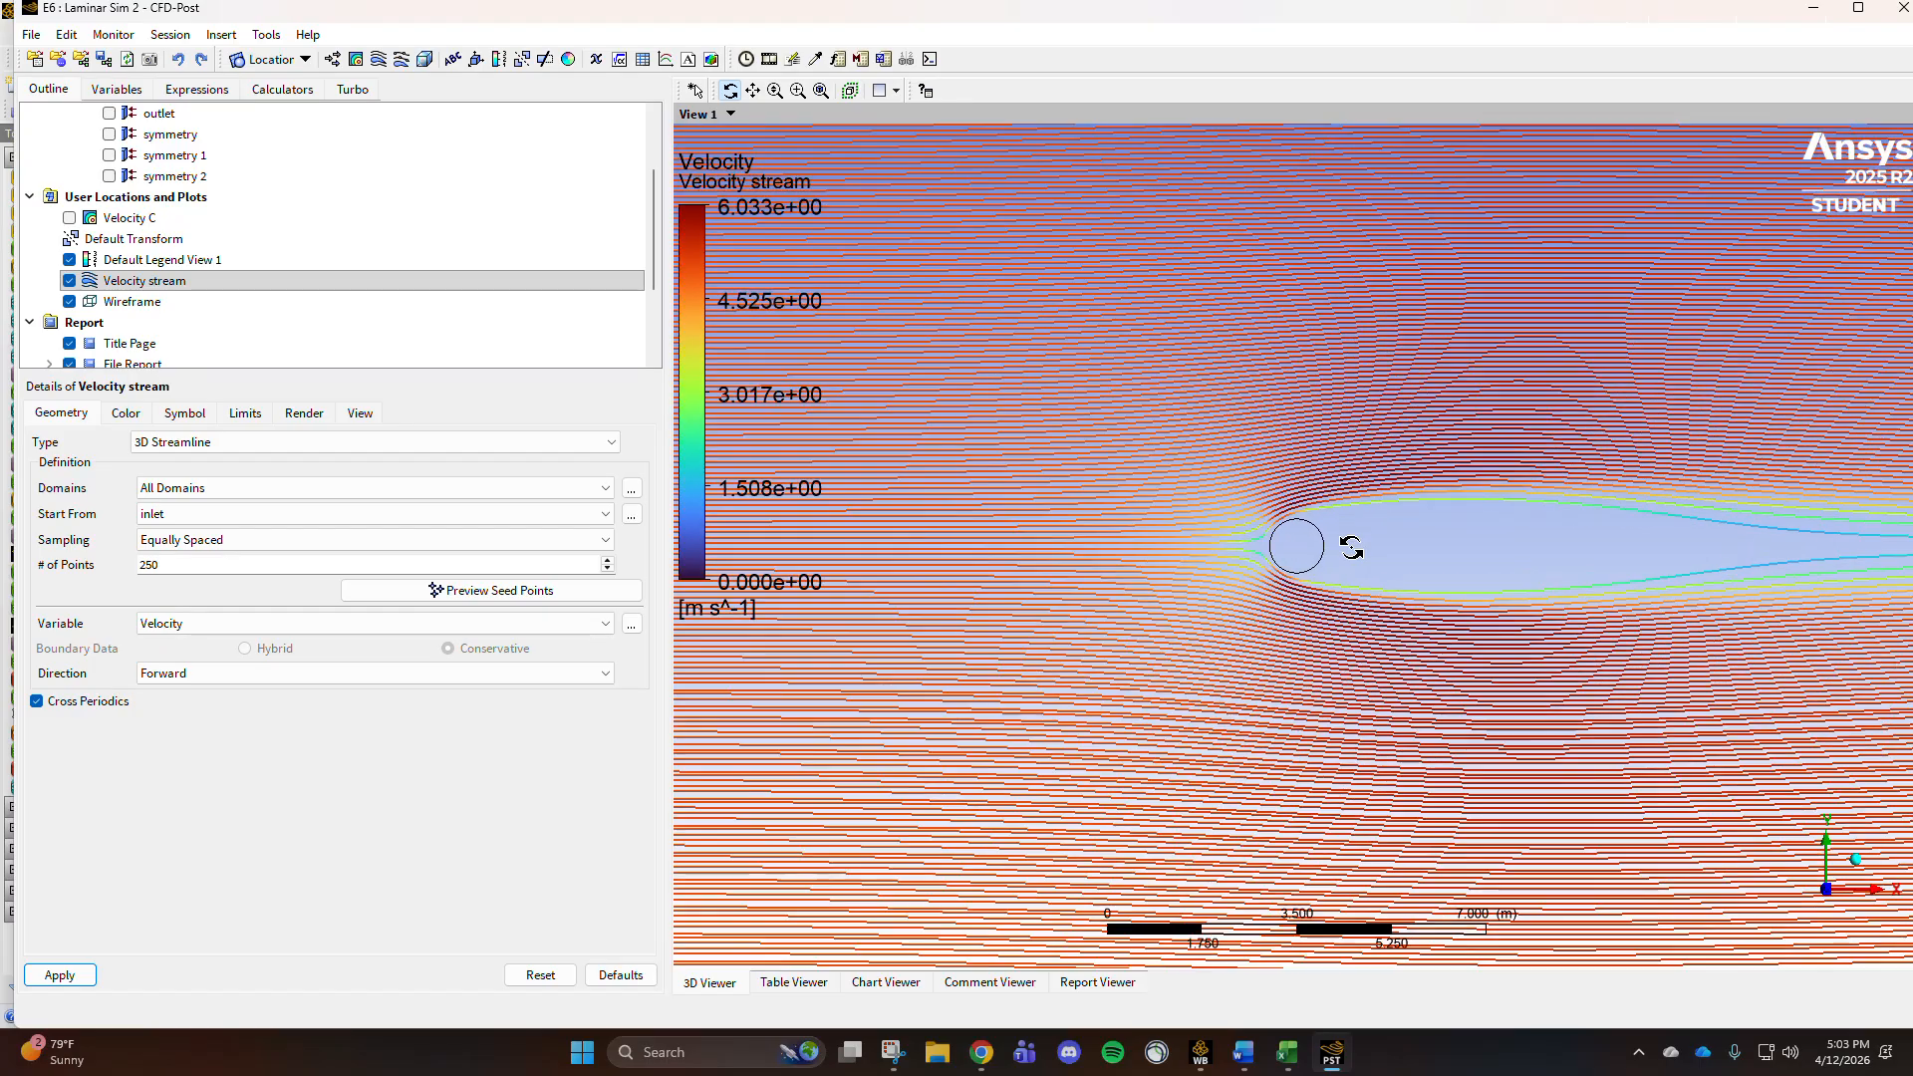
scroll(1351, 547, "down", 5)
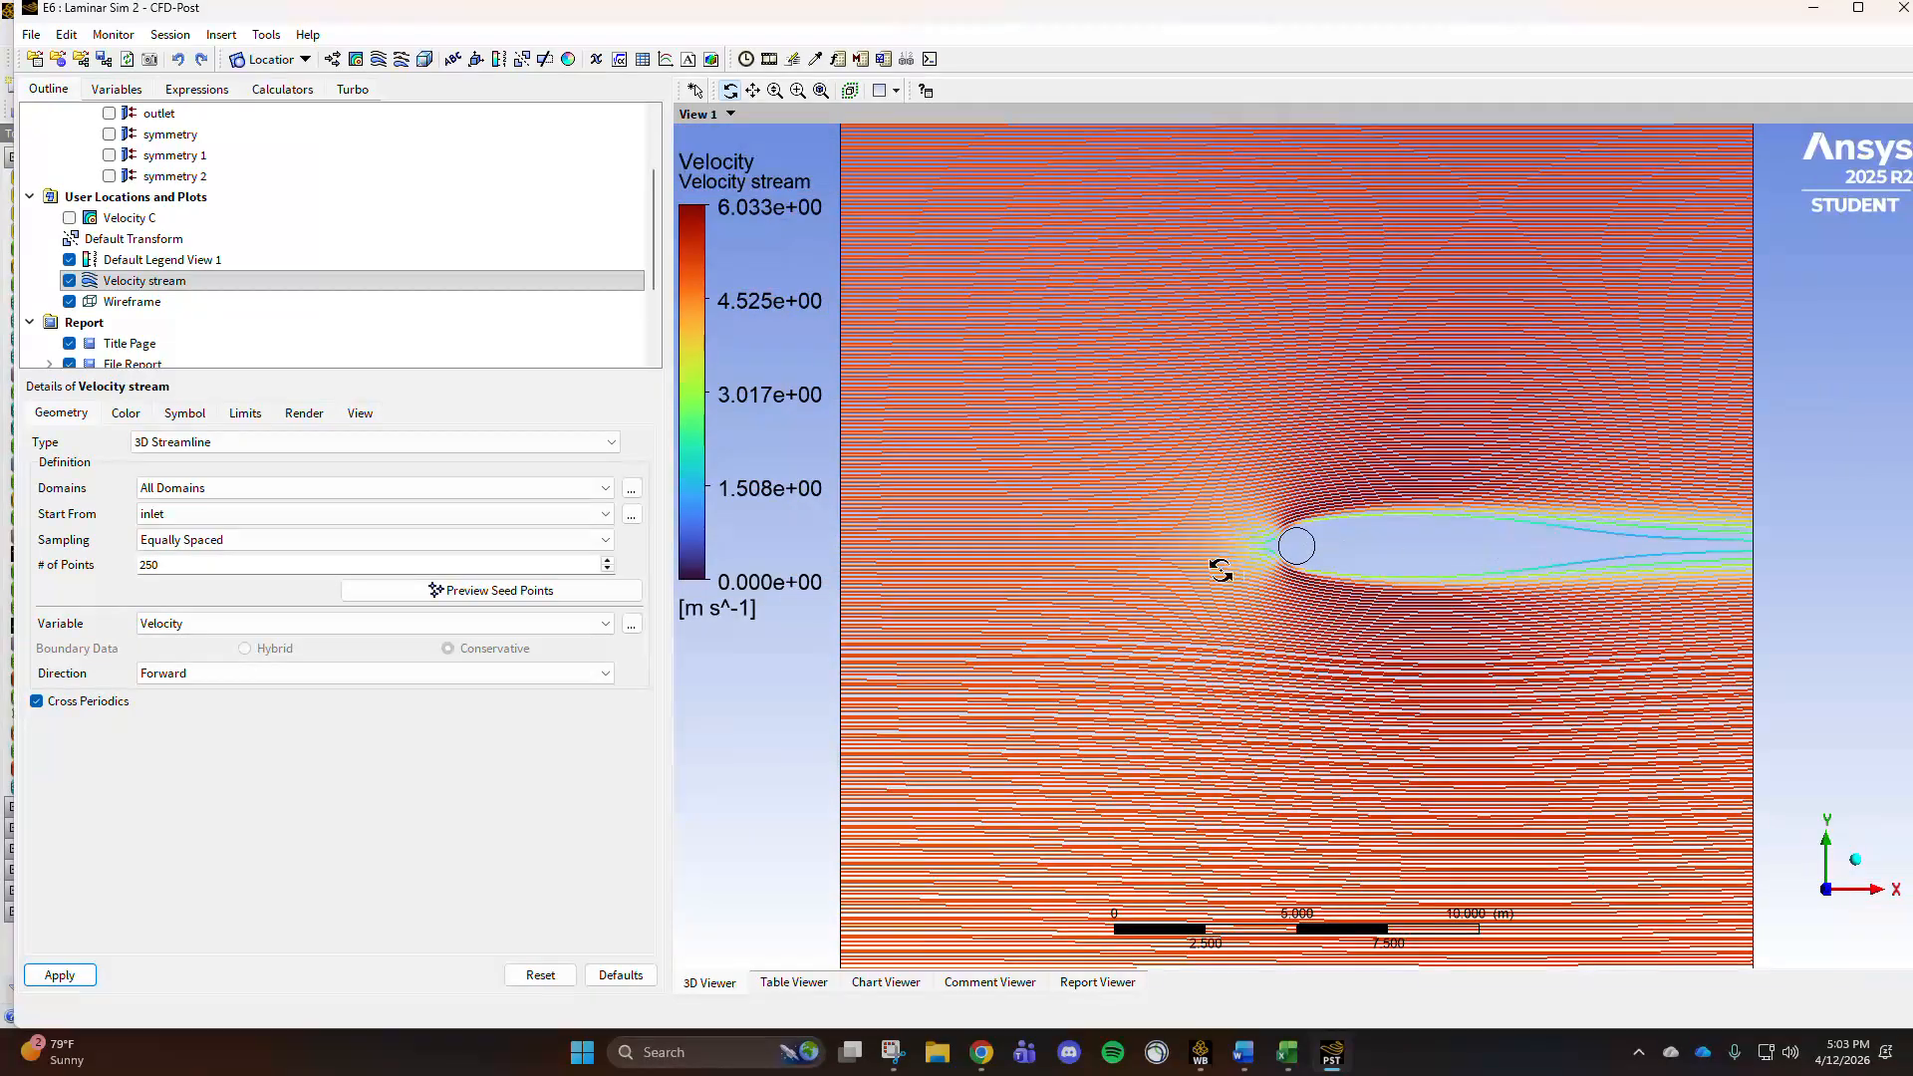
Step: Set the number of points for Velocity stream to 500 and apply it
double_click(226, 561)
type("500")
key("Return")
left_click(60, 974)
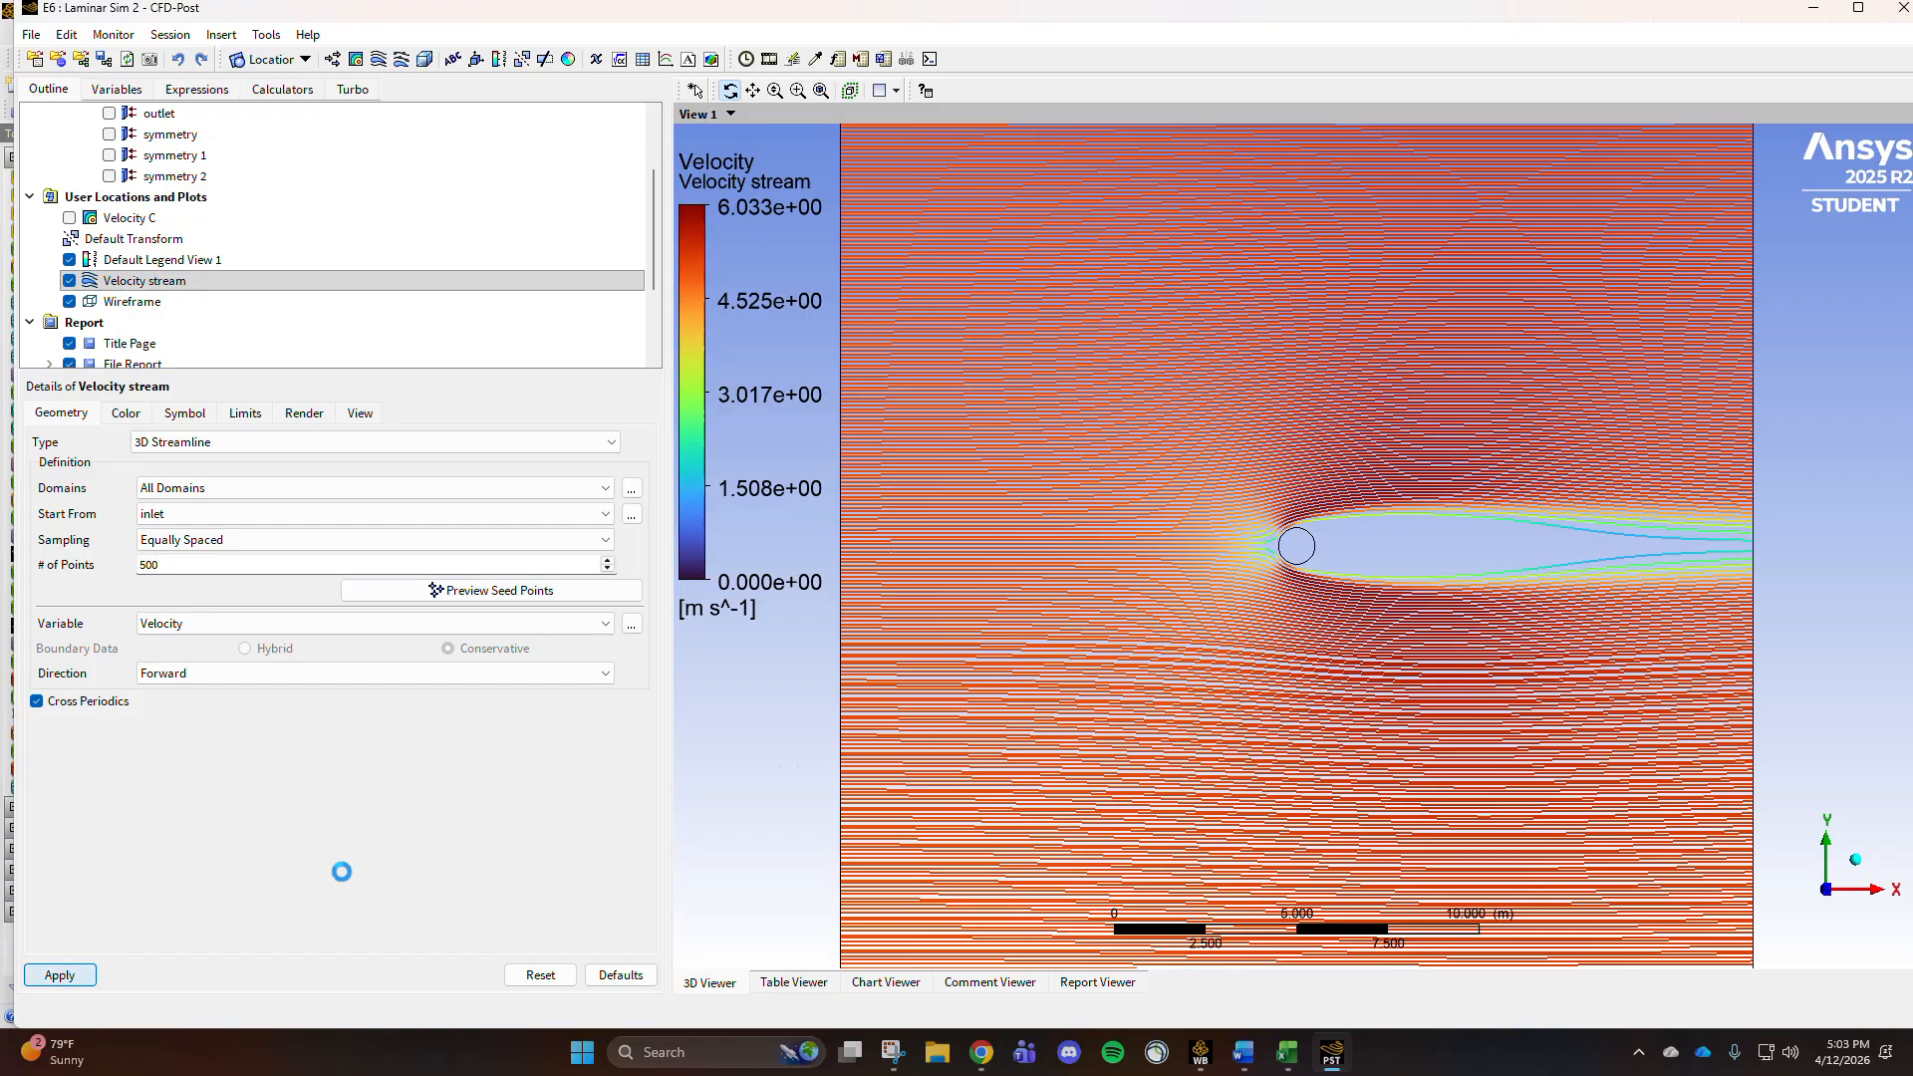
Step: Examine the velocity streamlines around the cylinder and through the wake behind it
scroll(1297, 546, "up", 1)
scroll(1312, 544, "up", 2)
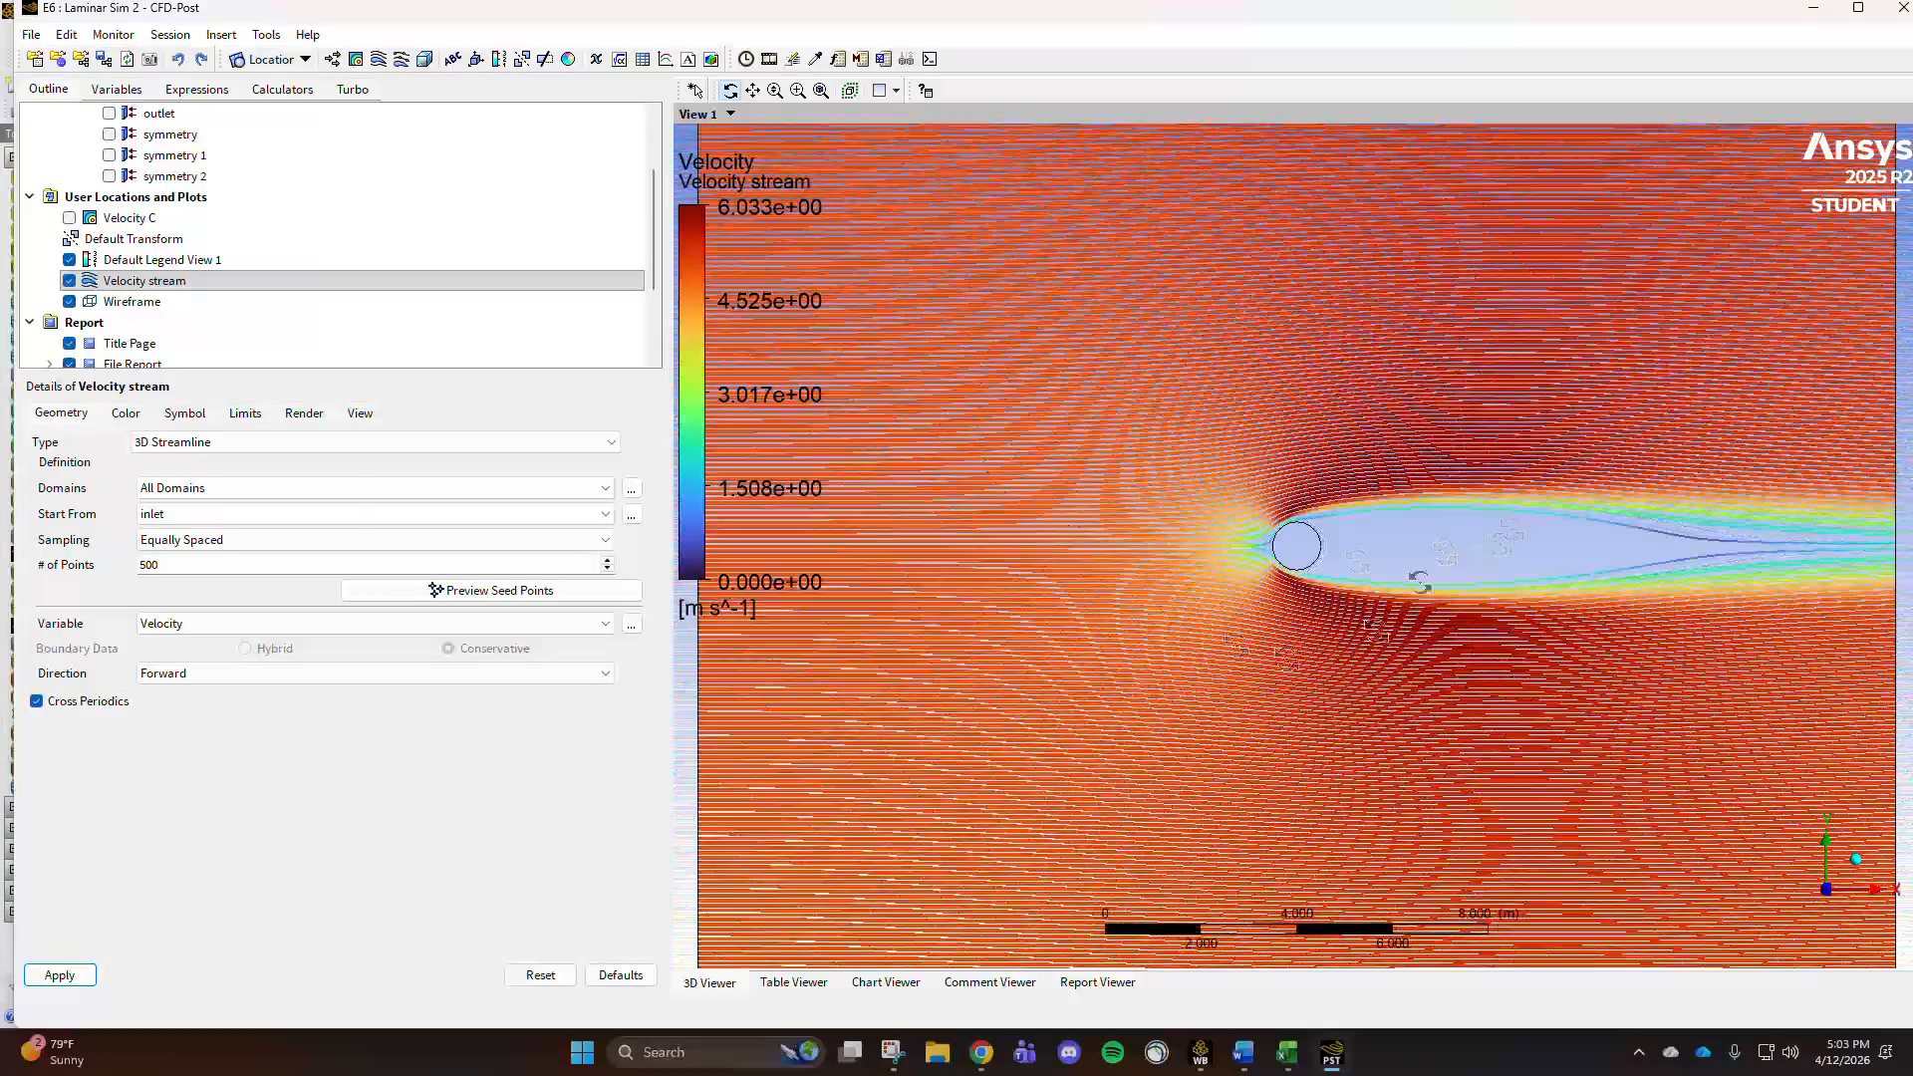
scroll(1418, 536, "down", 1)
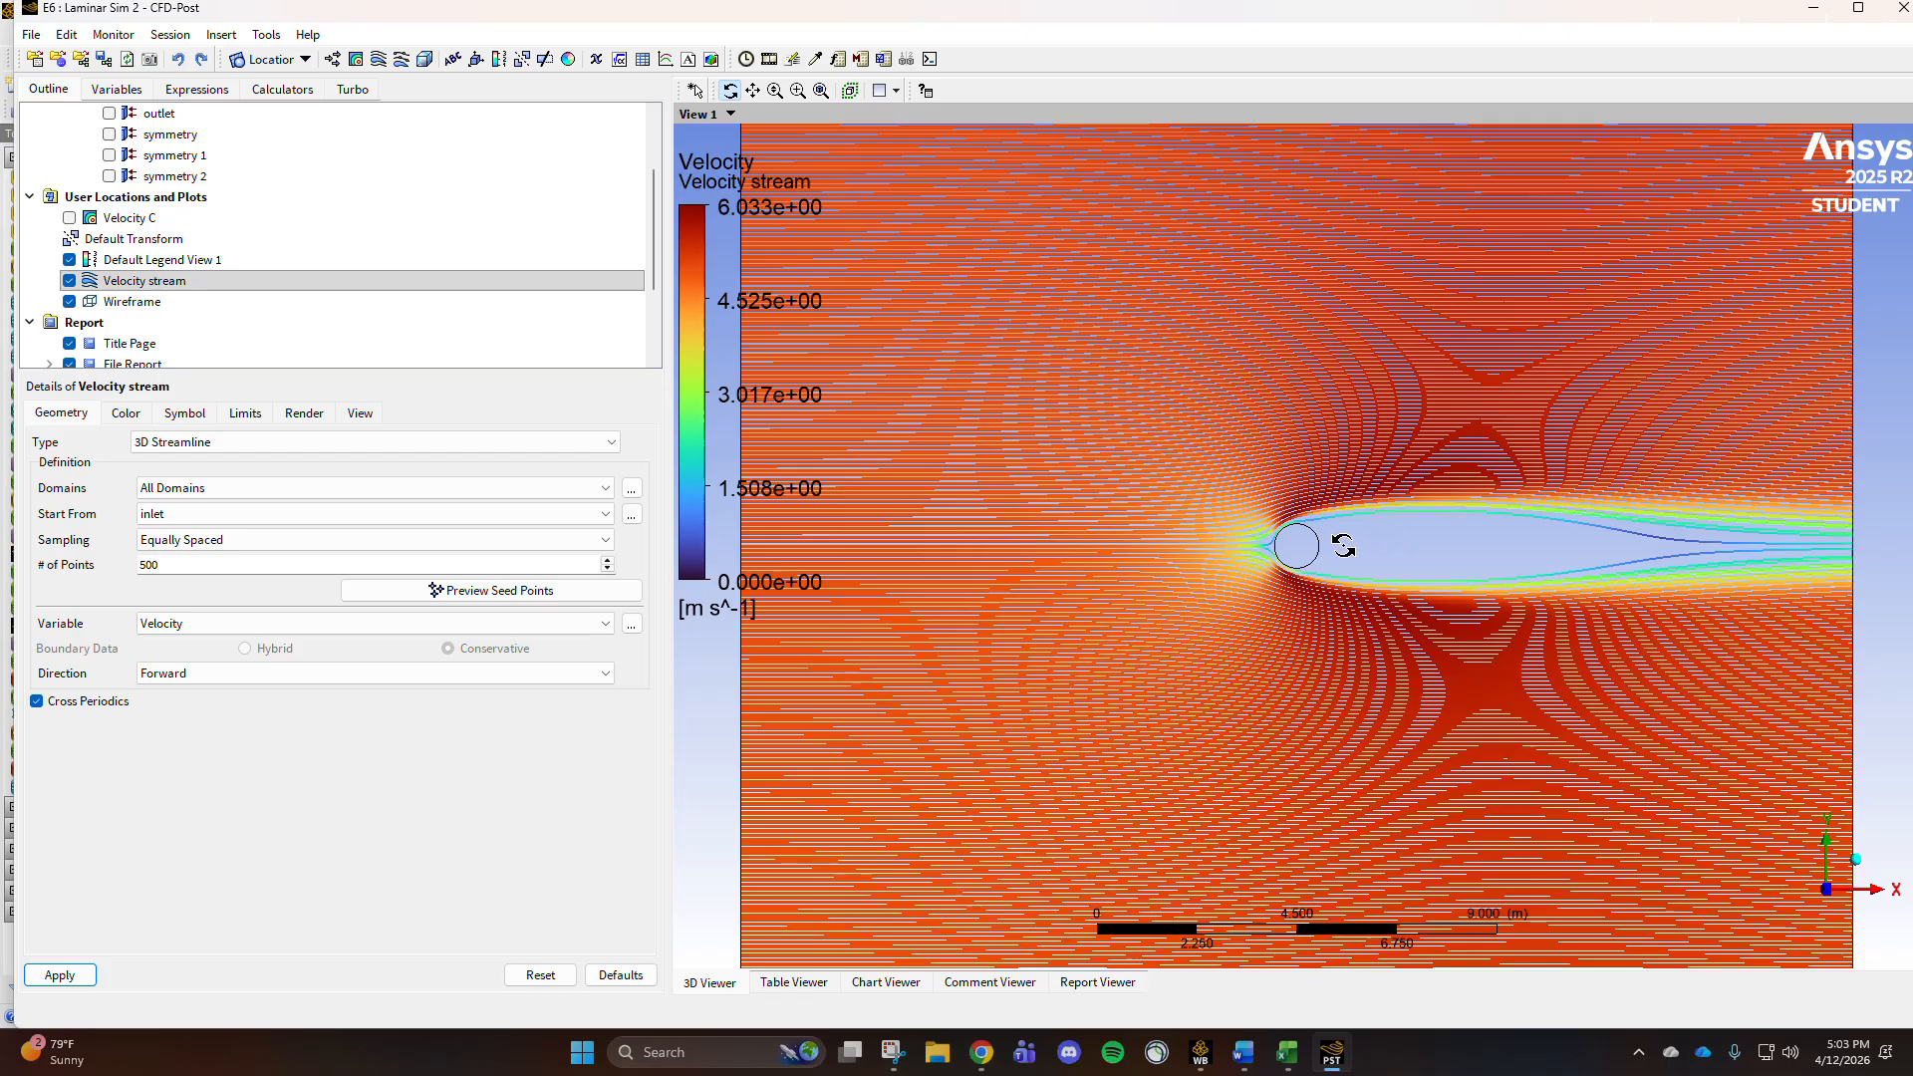
scroll(1524, 543, "up", 2)
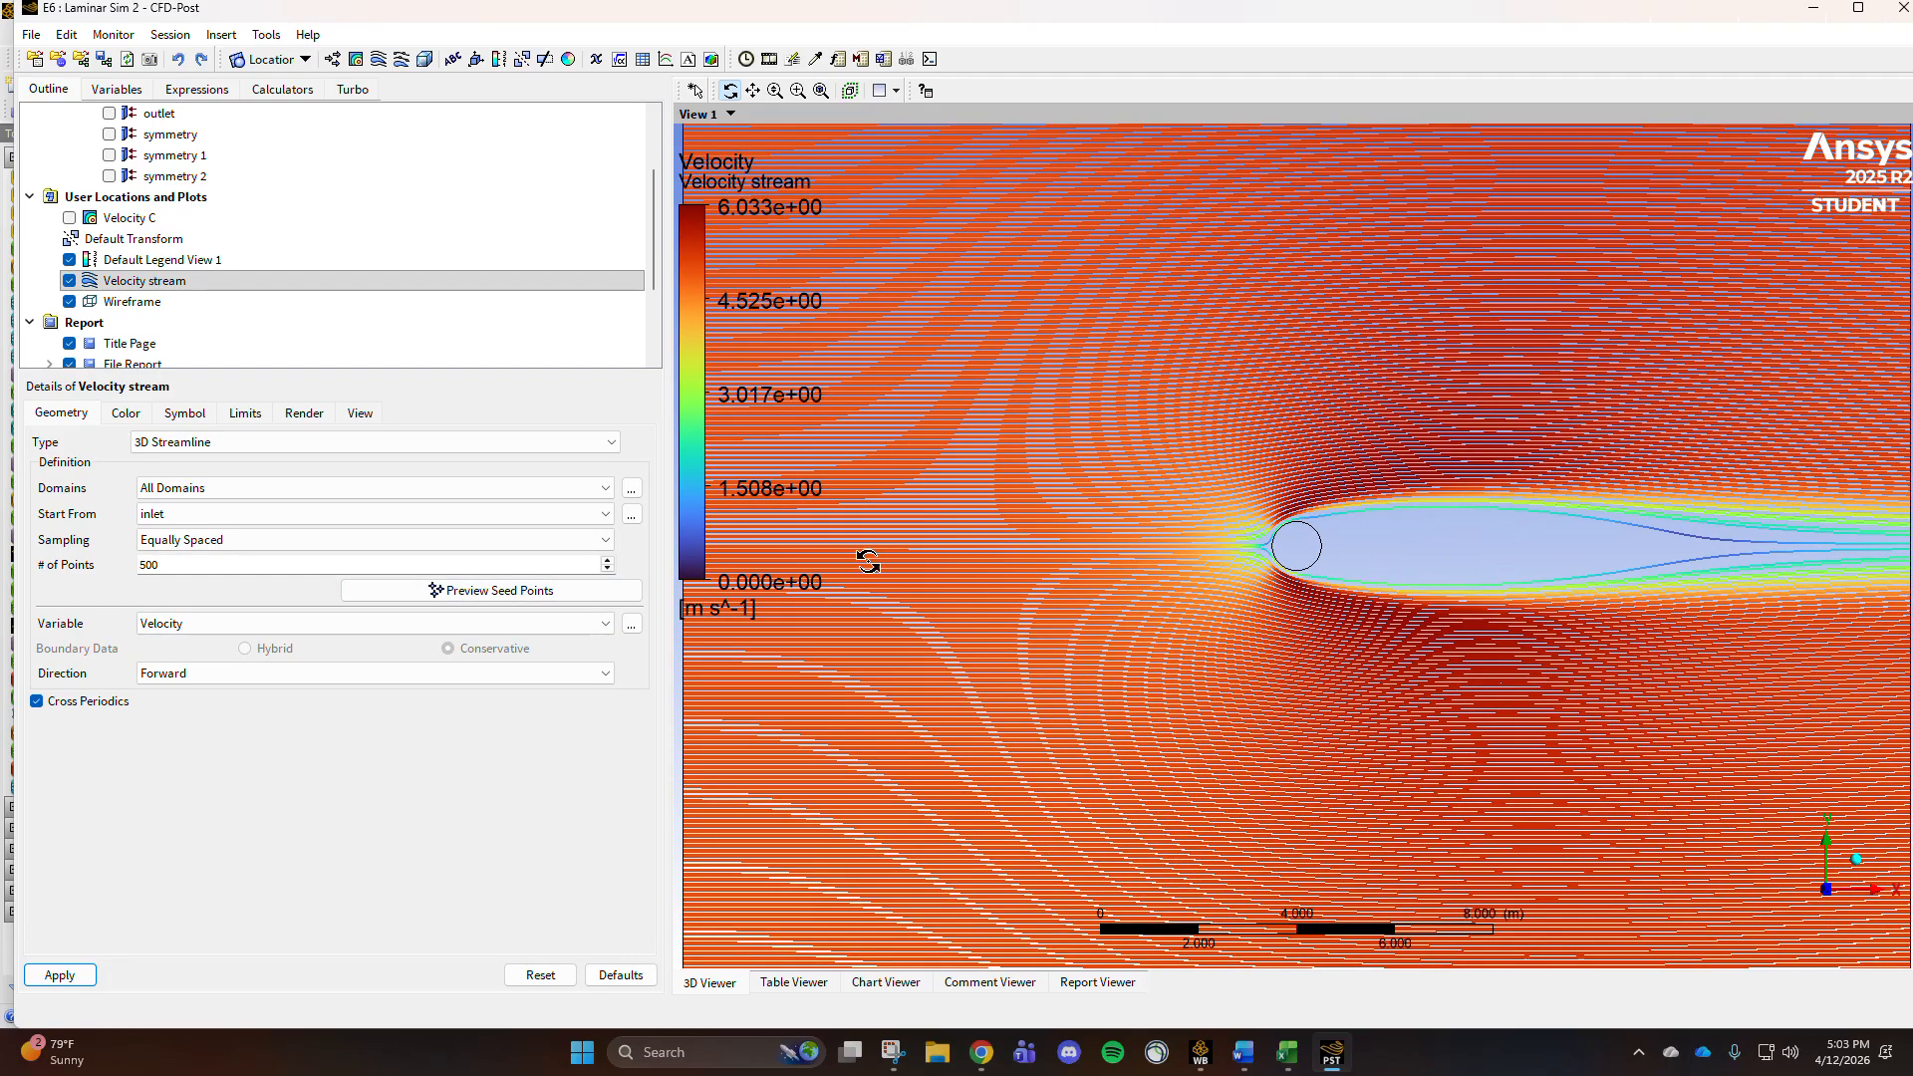
scroll(1376, 518, "down", 2)
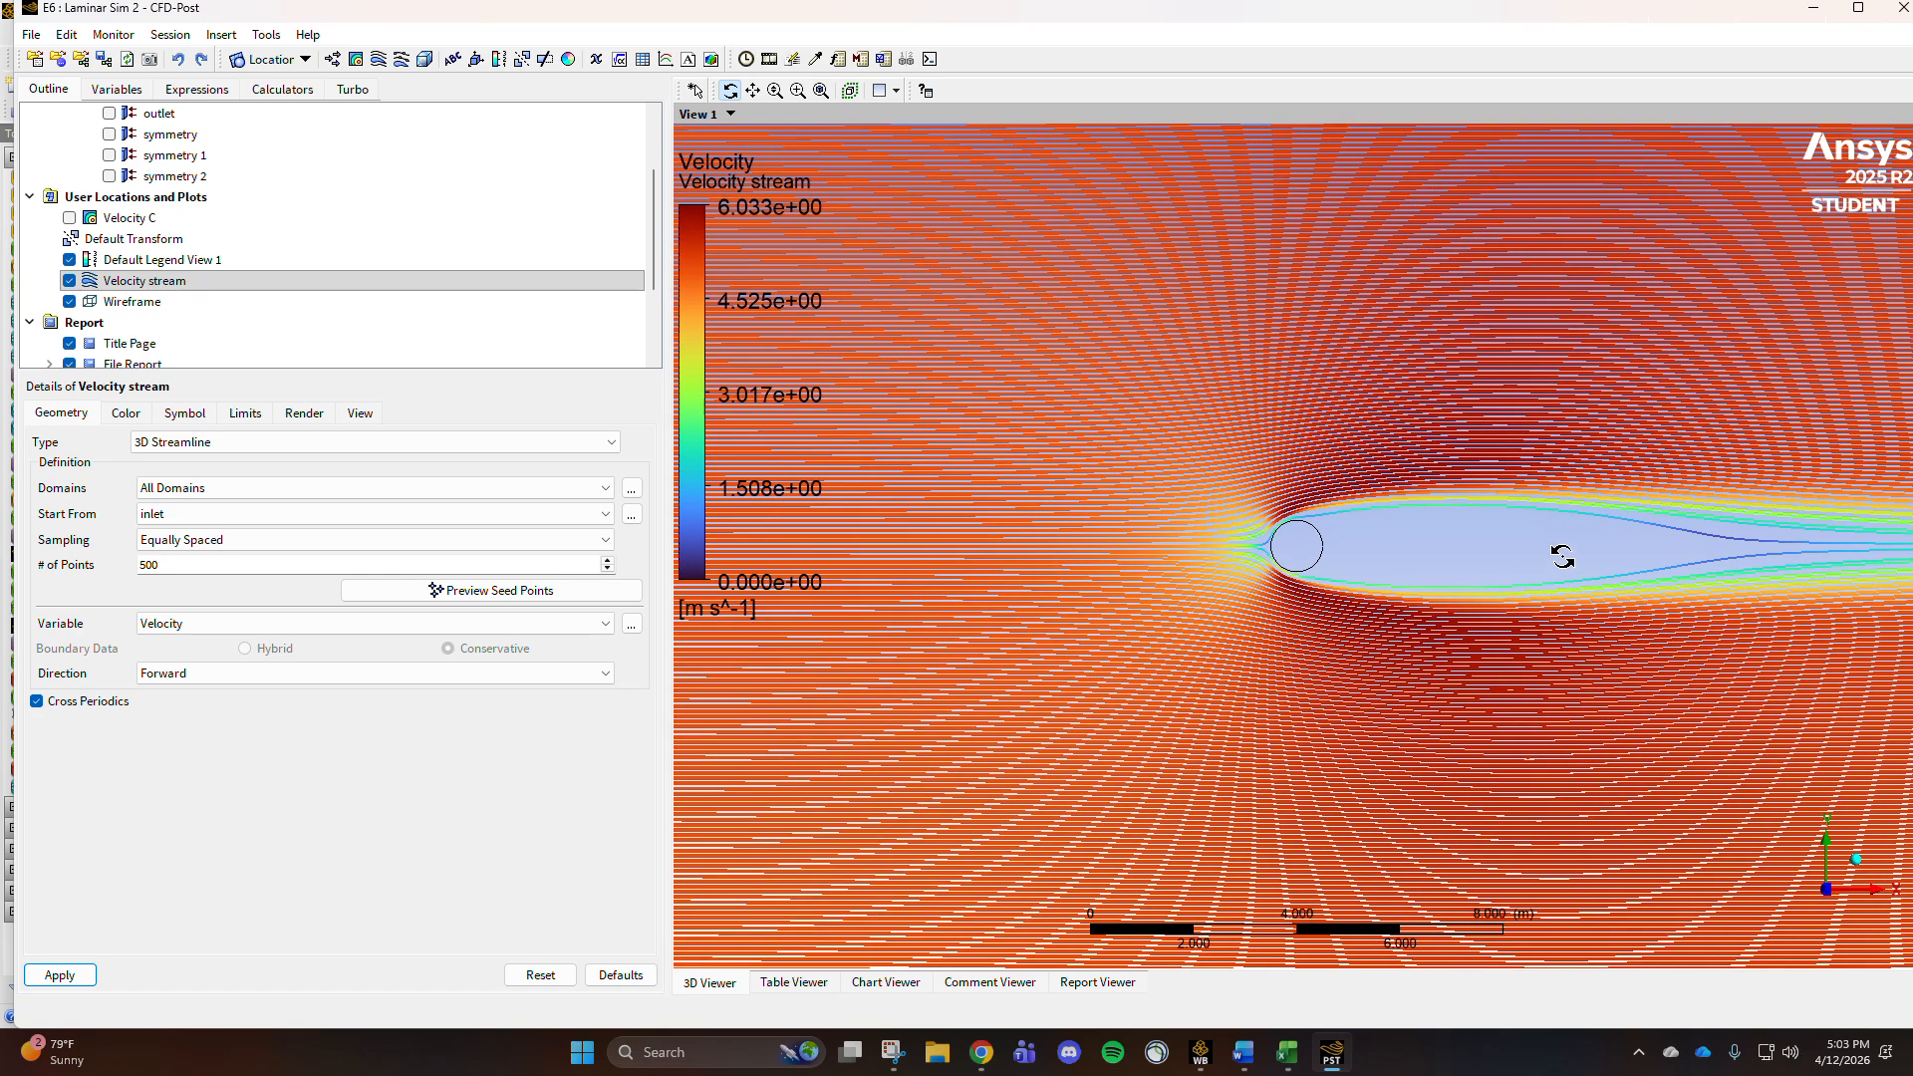
scroll(399, 249, "up", 2)
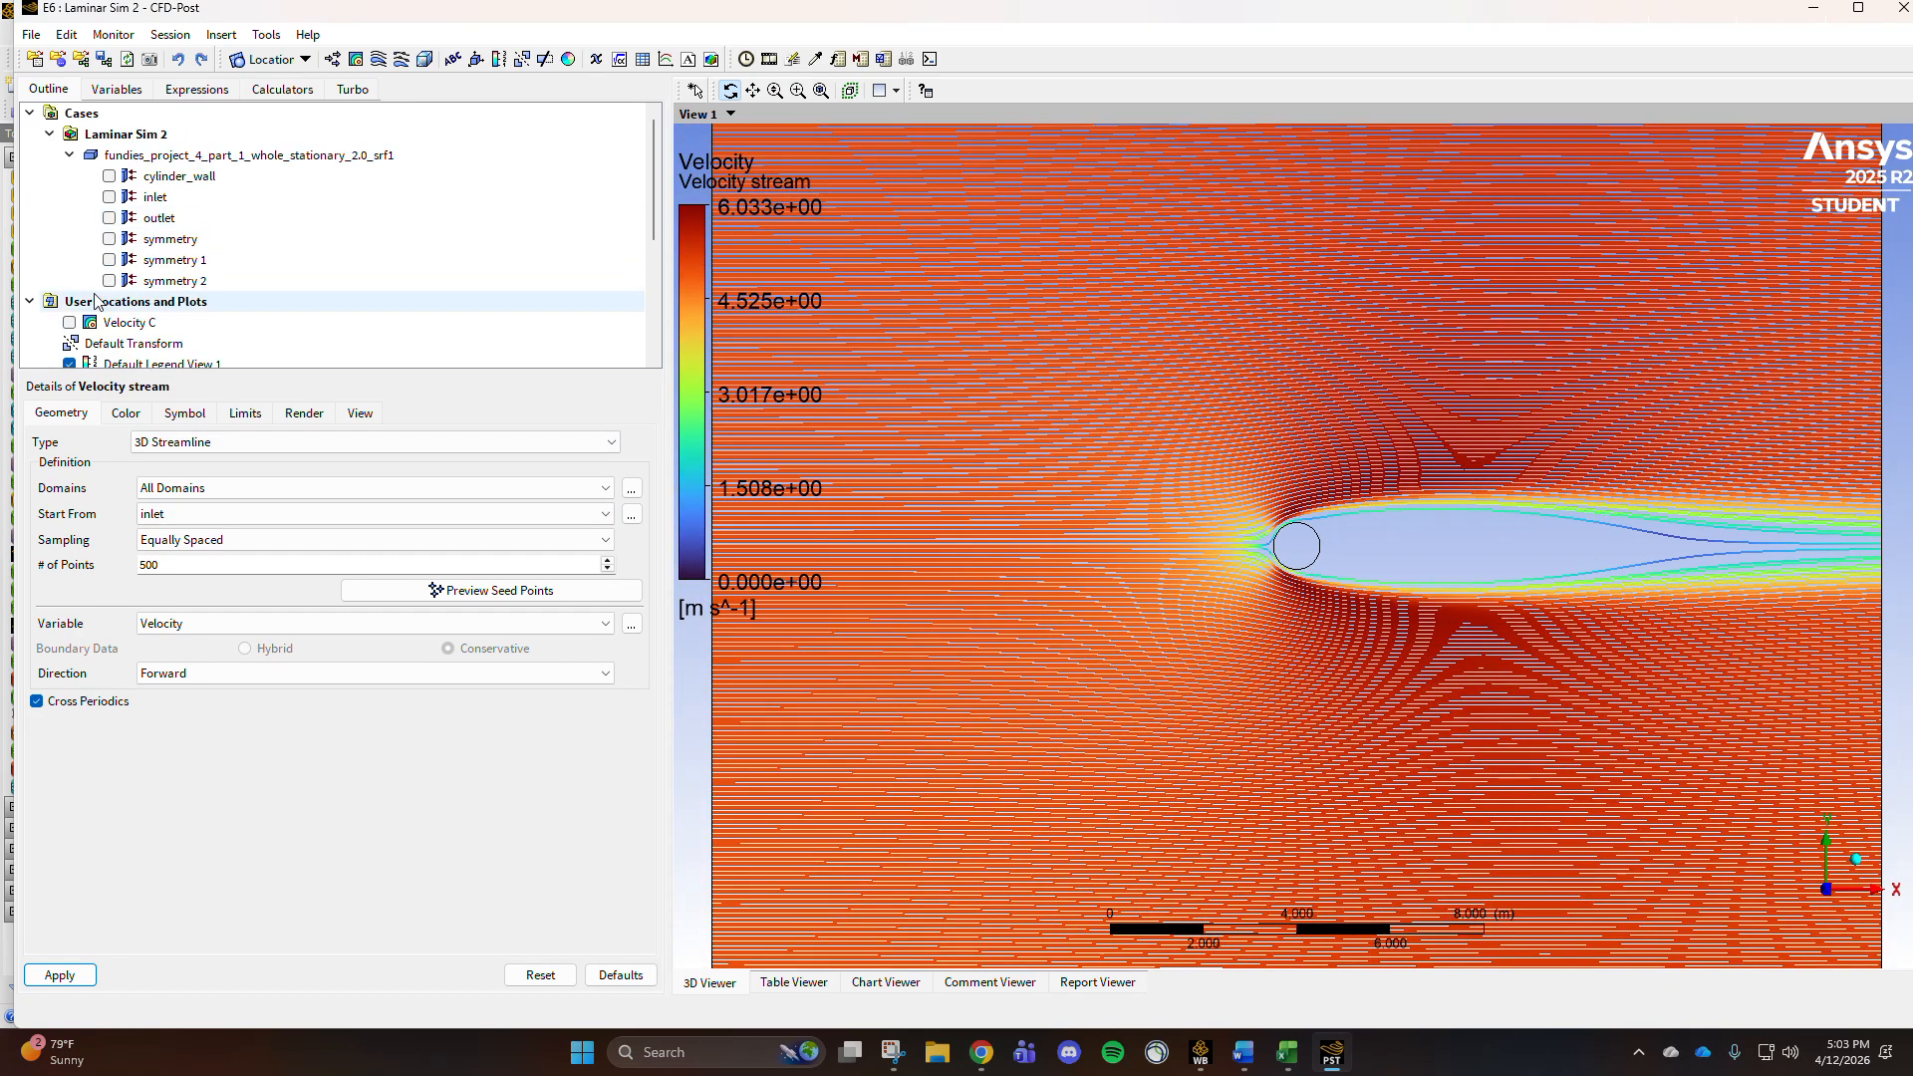
scroll(419, 252, "down", 4)
scroll(113, 241, "up", 4)
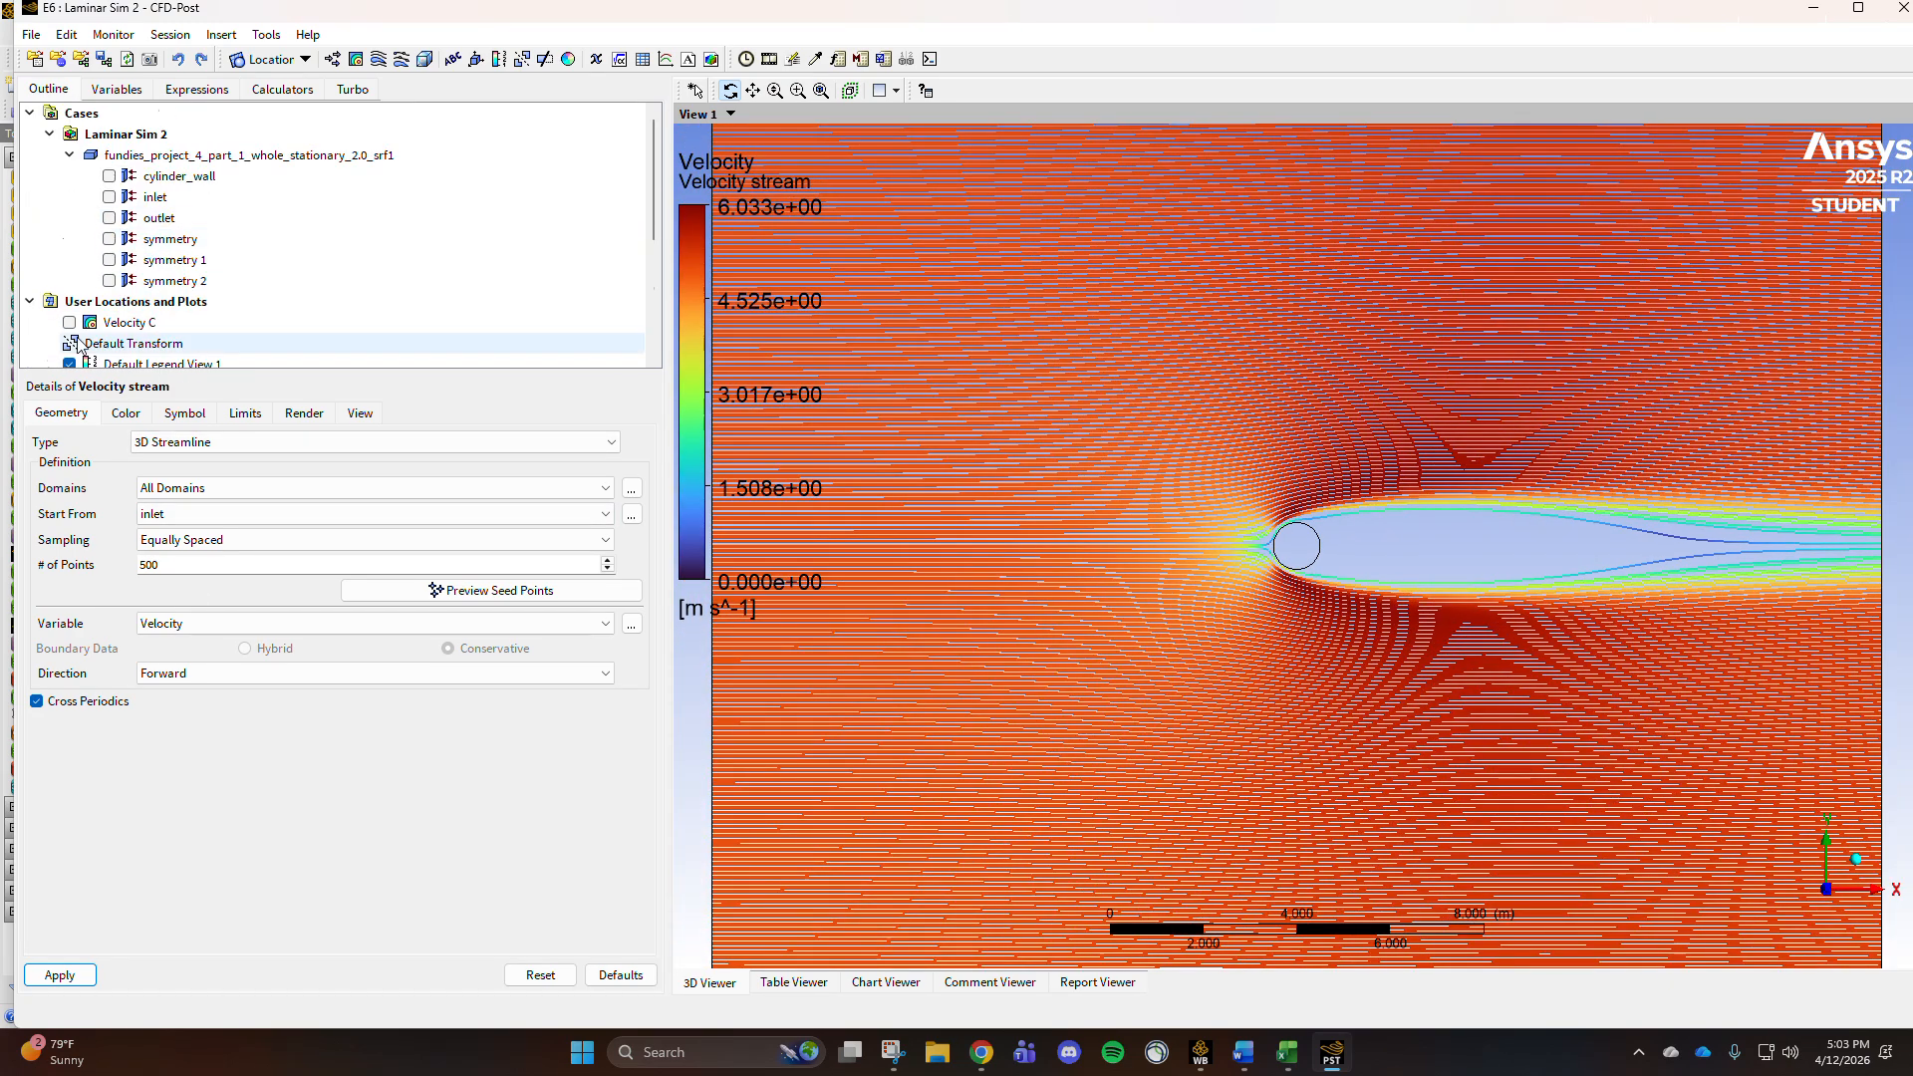
scroll(113, 240, "down", 2)
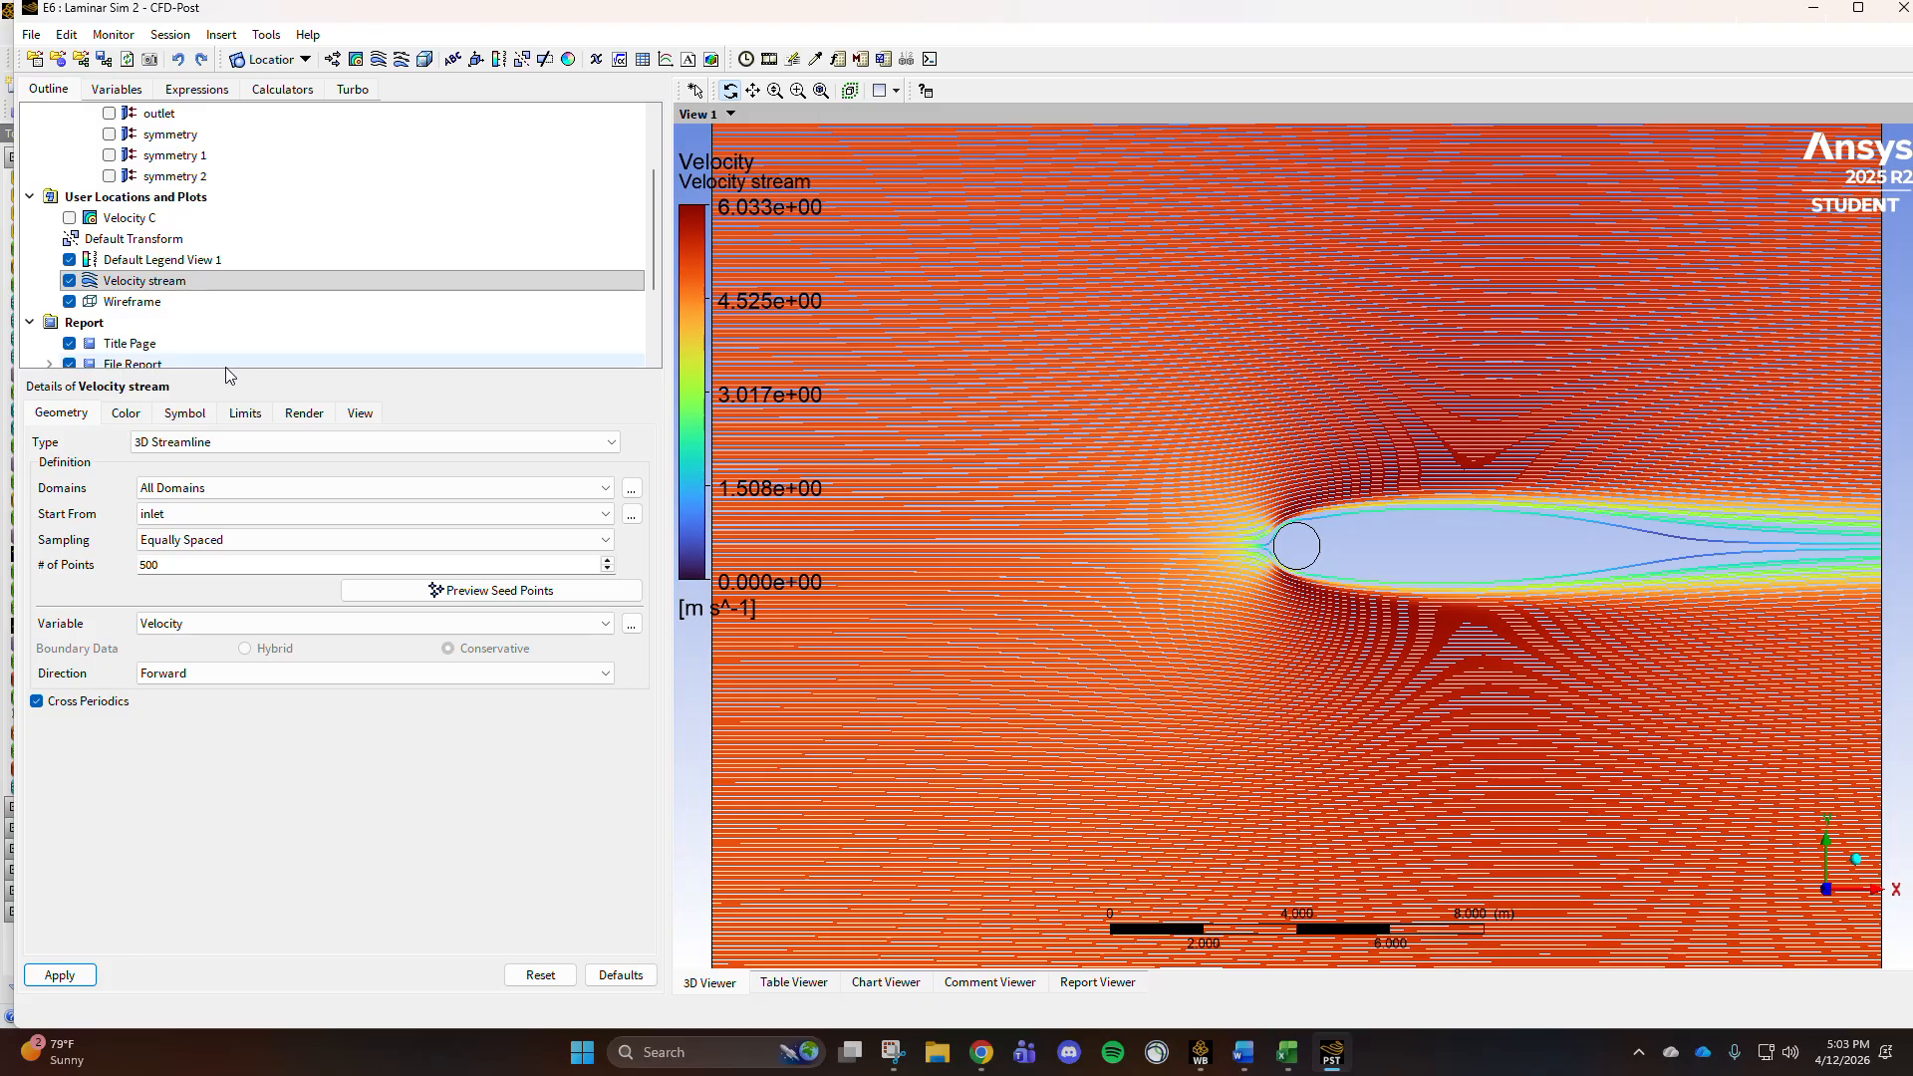
scroll(249, 160, "down", 2)
scroll(254, 113, "up", 4)
Step: Create a contour named Pressure Contour of Pressure on symmetry 1 with 110 contours
left_click(356, 59)
type("Pressur")
key("BackSpace")
type("ure")
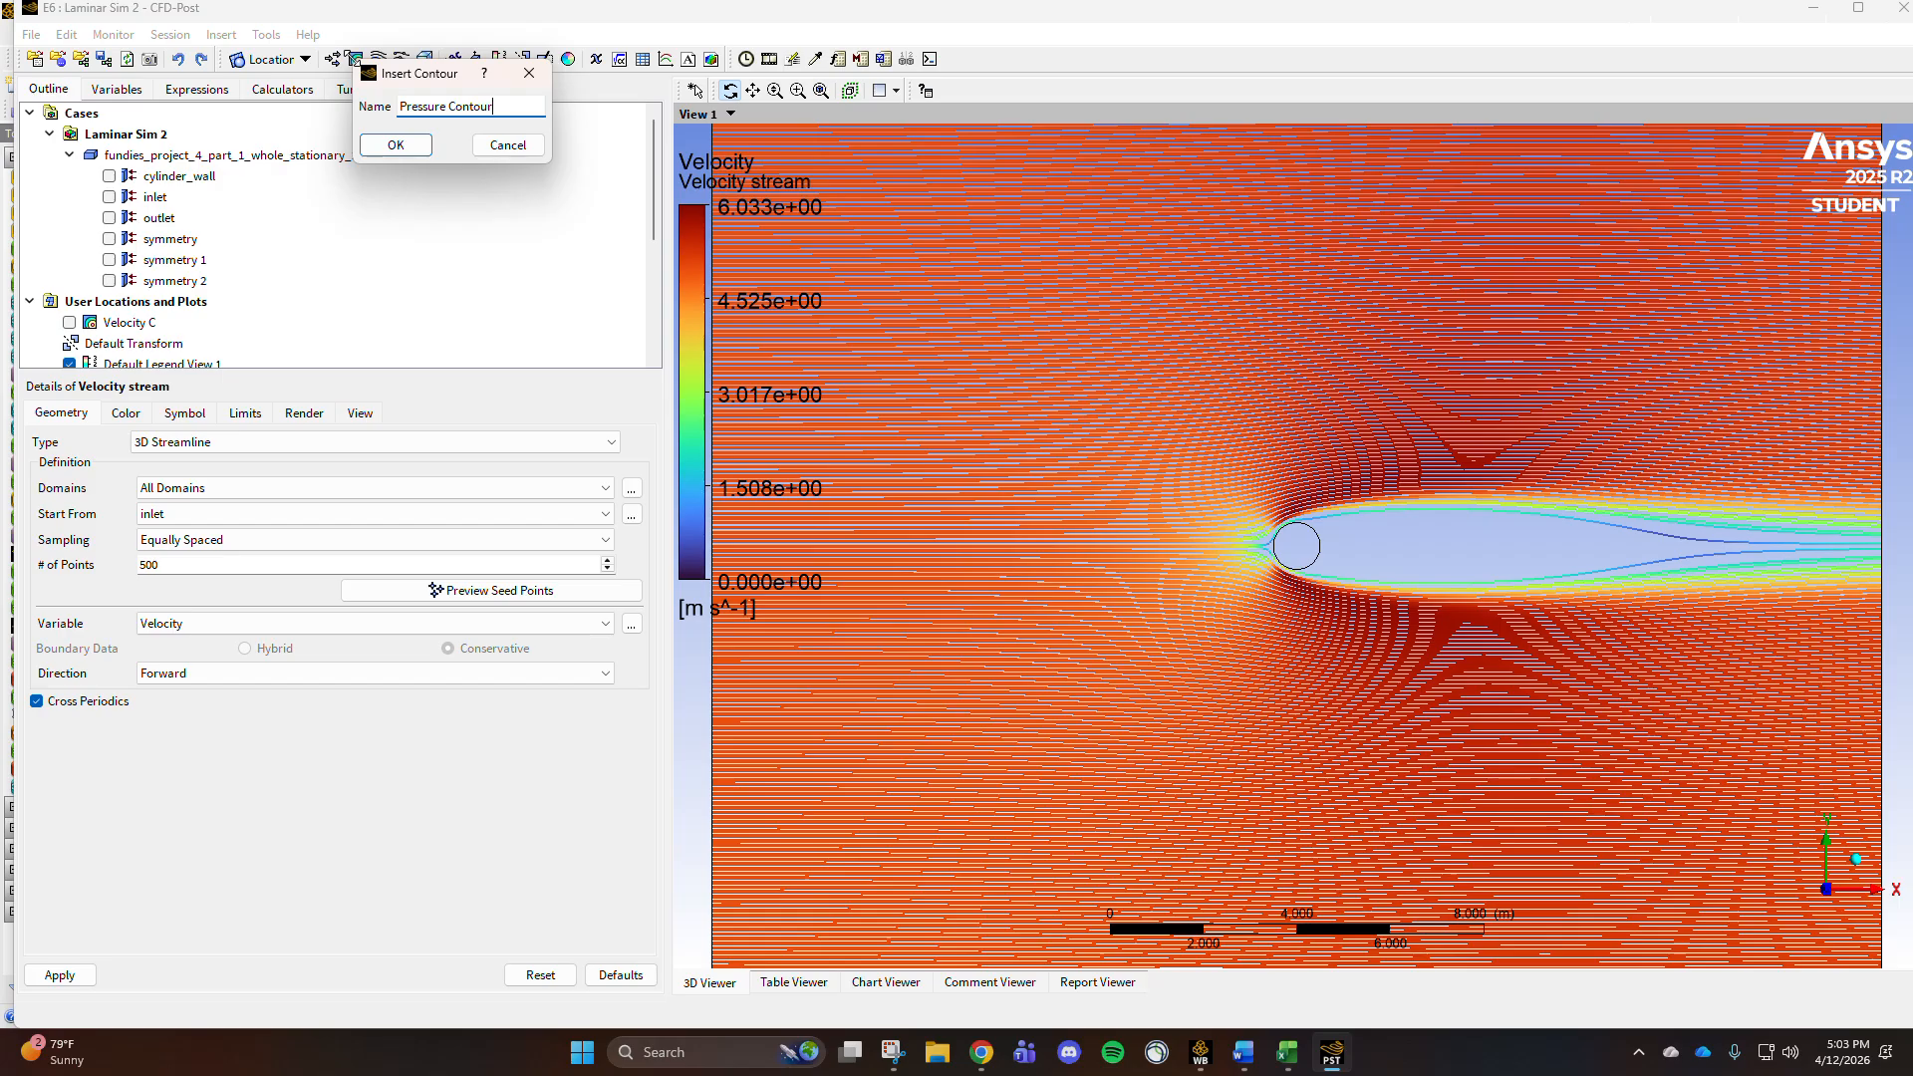
key("Return")
left_click(235, 468)
left_click(174, 556)
left_click(235, 499)
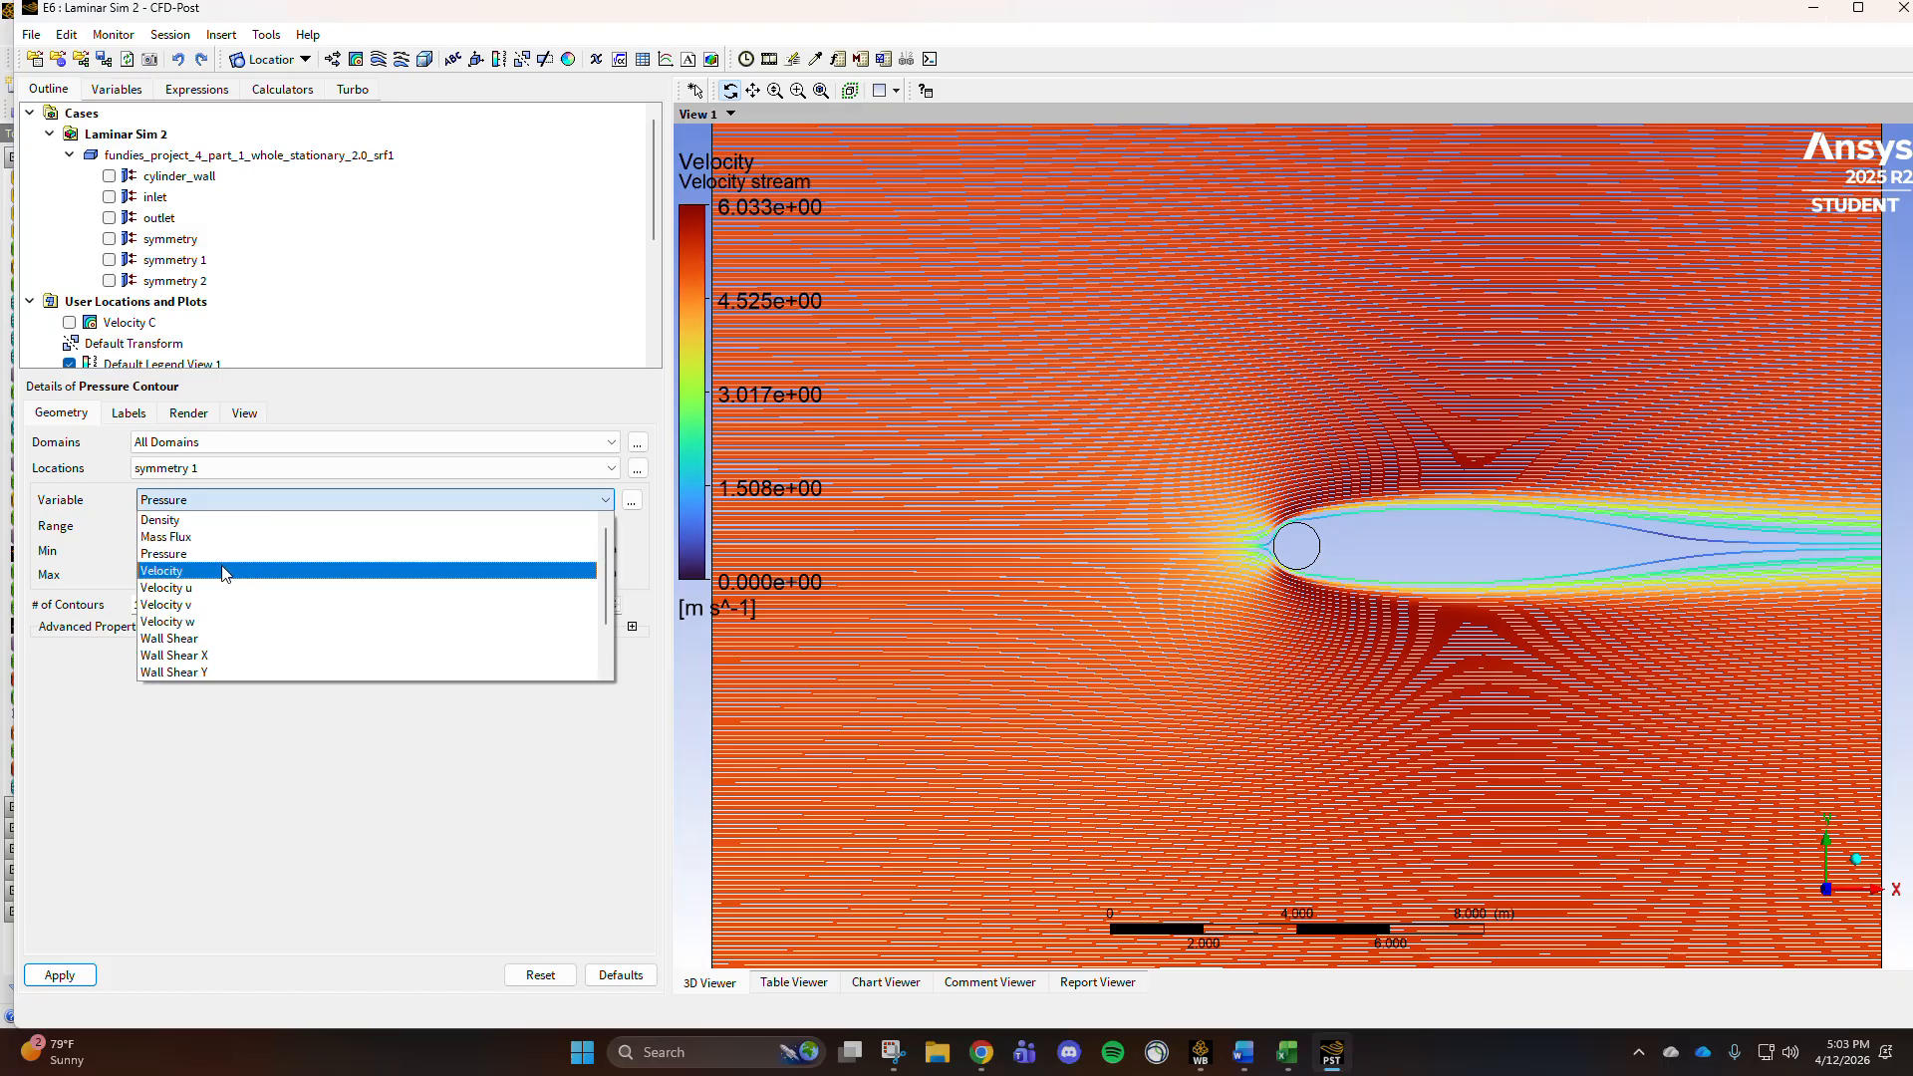
left_click(227, 554)
left_click(180, 607)
type("0")
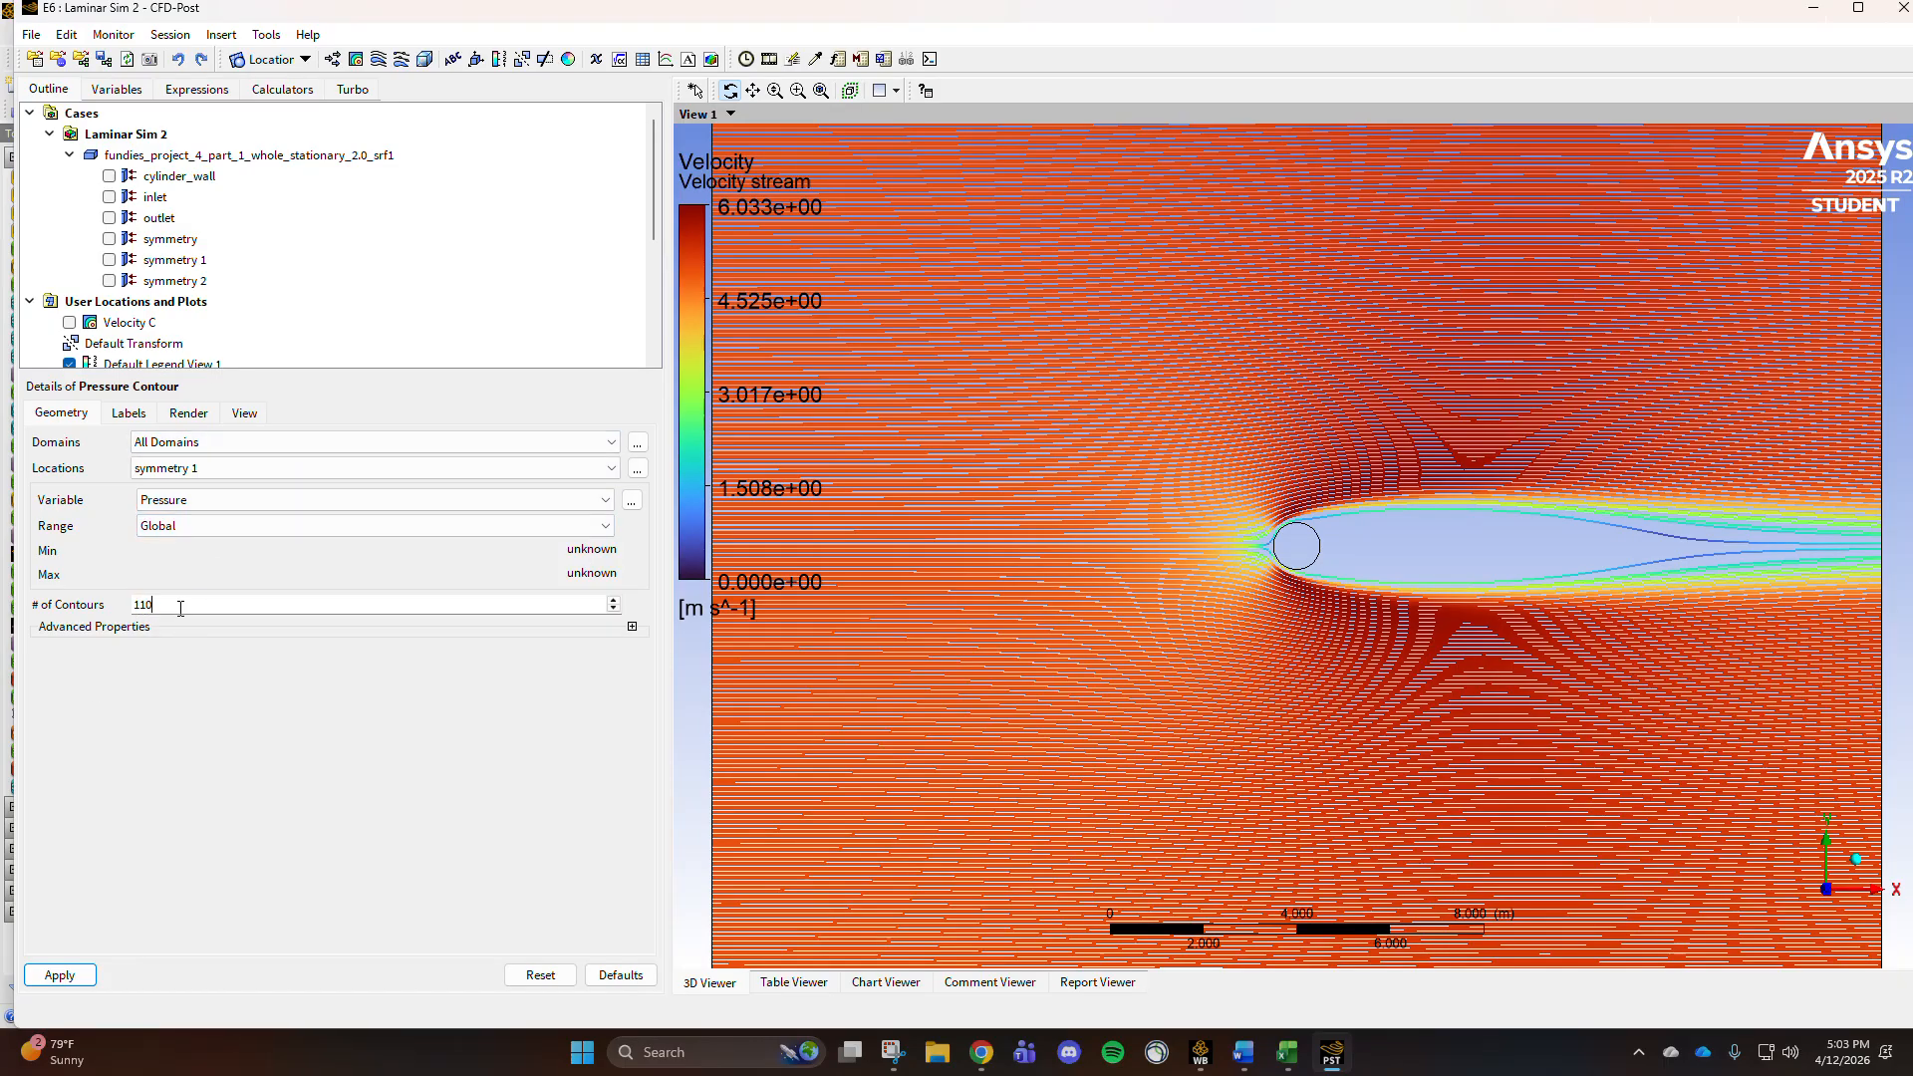
left_click(66, 978)
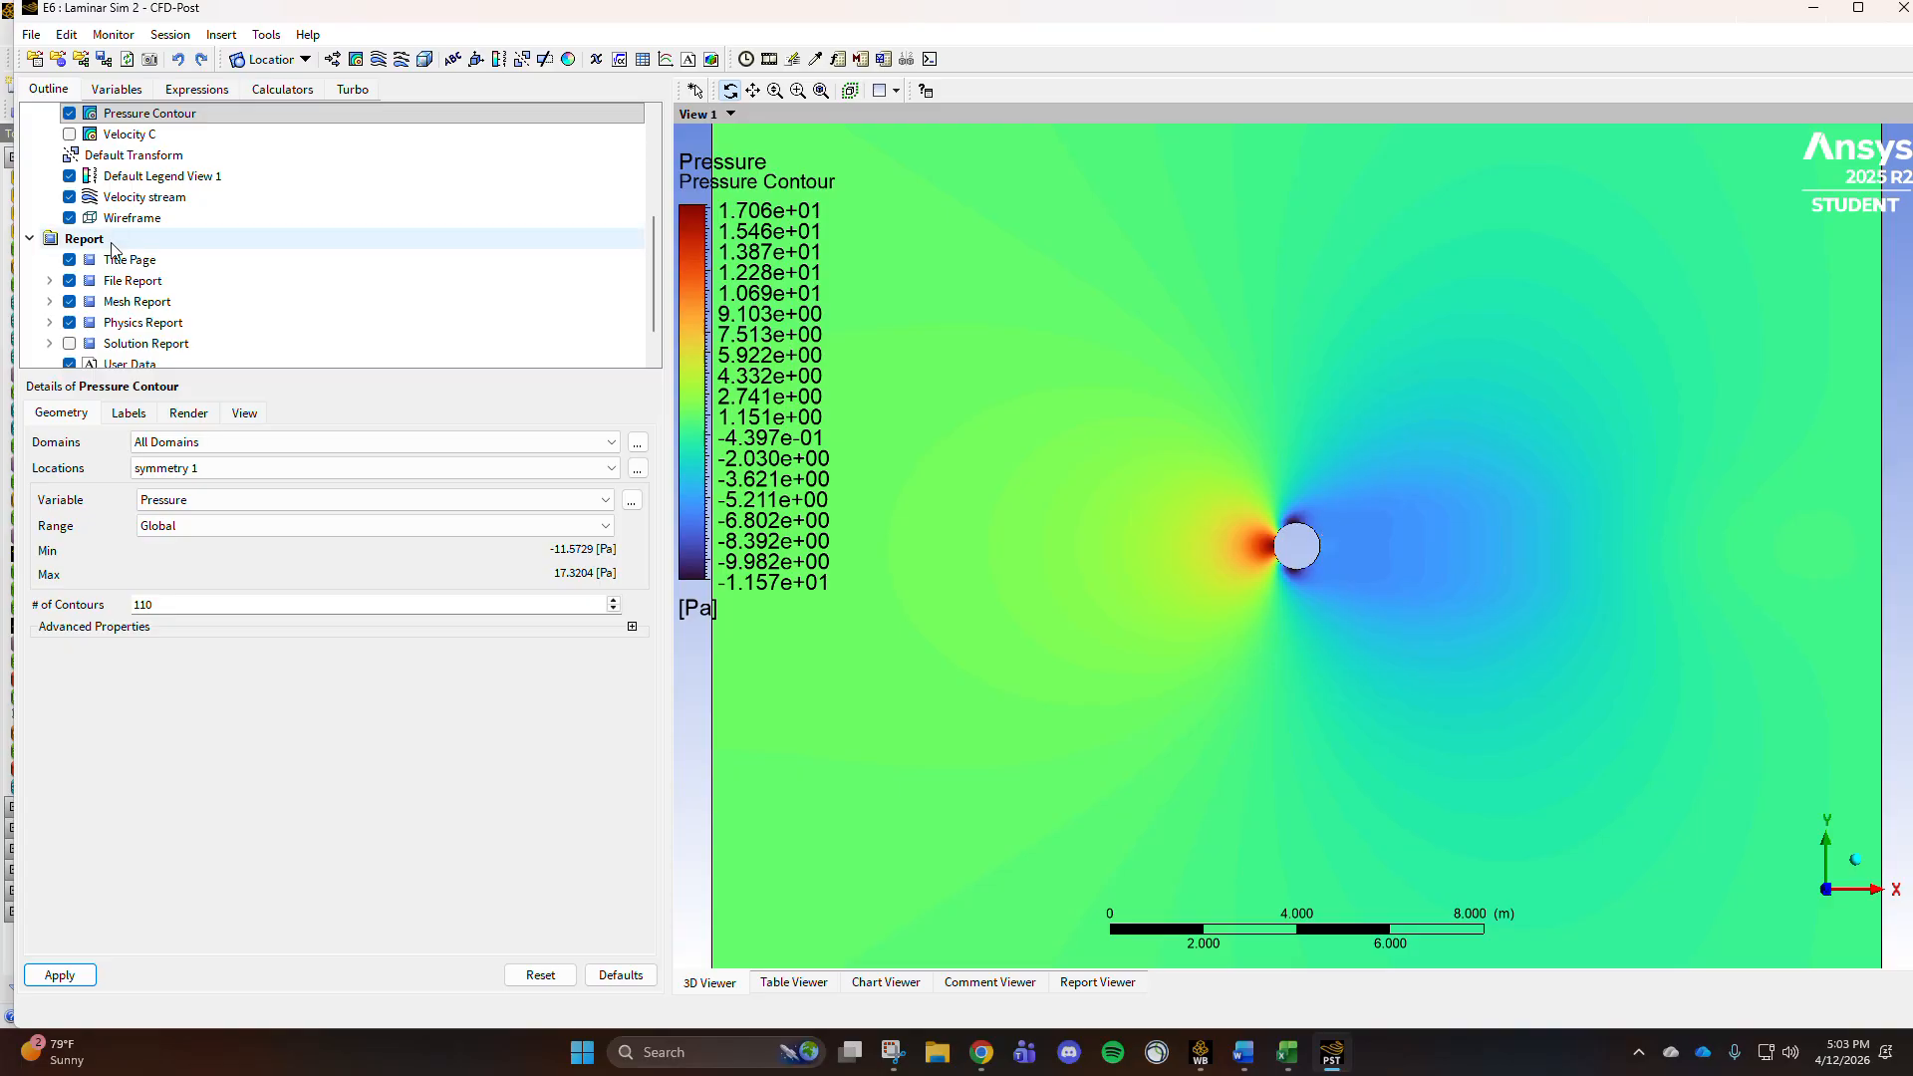
Step: Hide the Velocity stream streamlines and examine the pressure contour around the cylinder
scroll(85, 315, "up", 2)
left_click(73, 303)
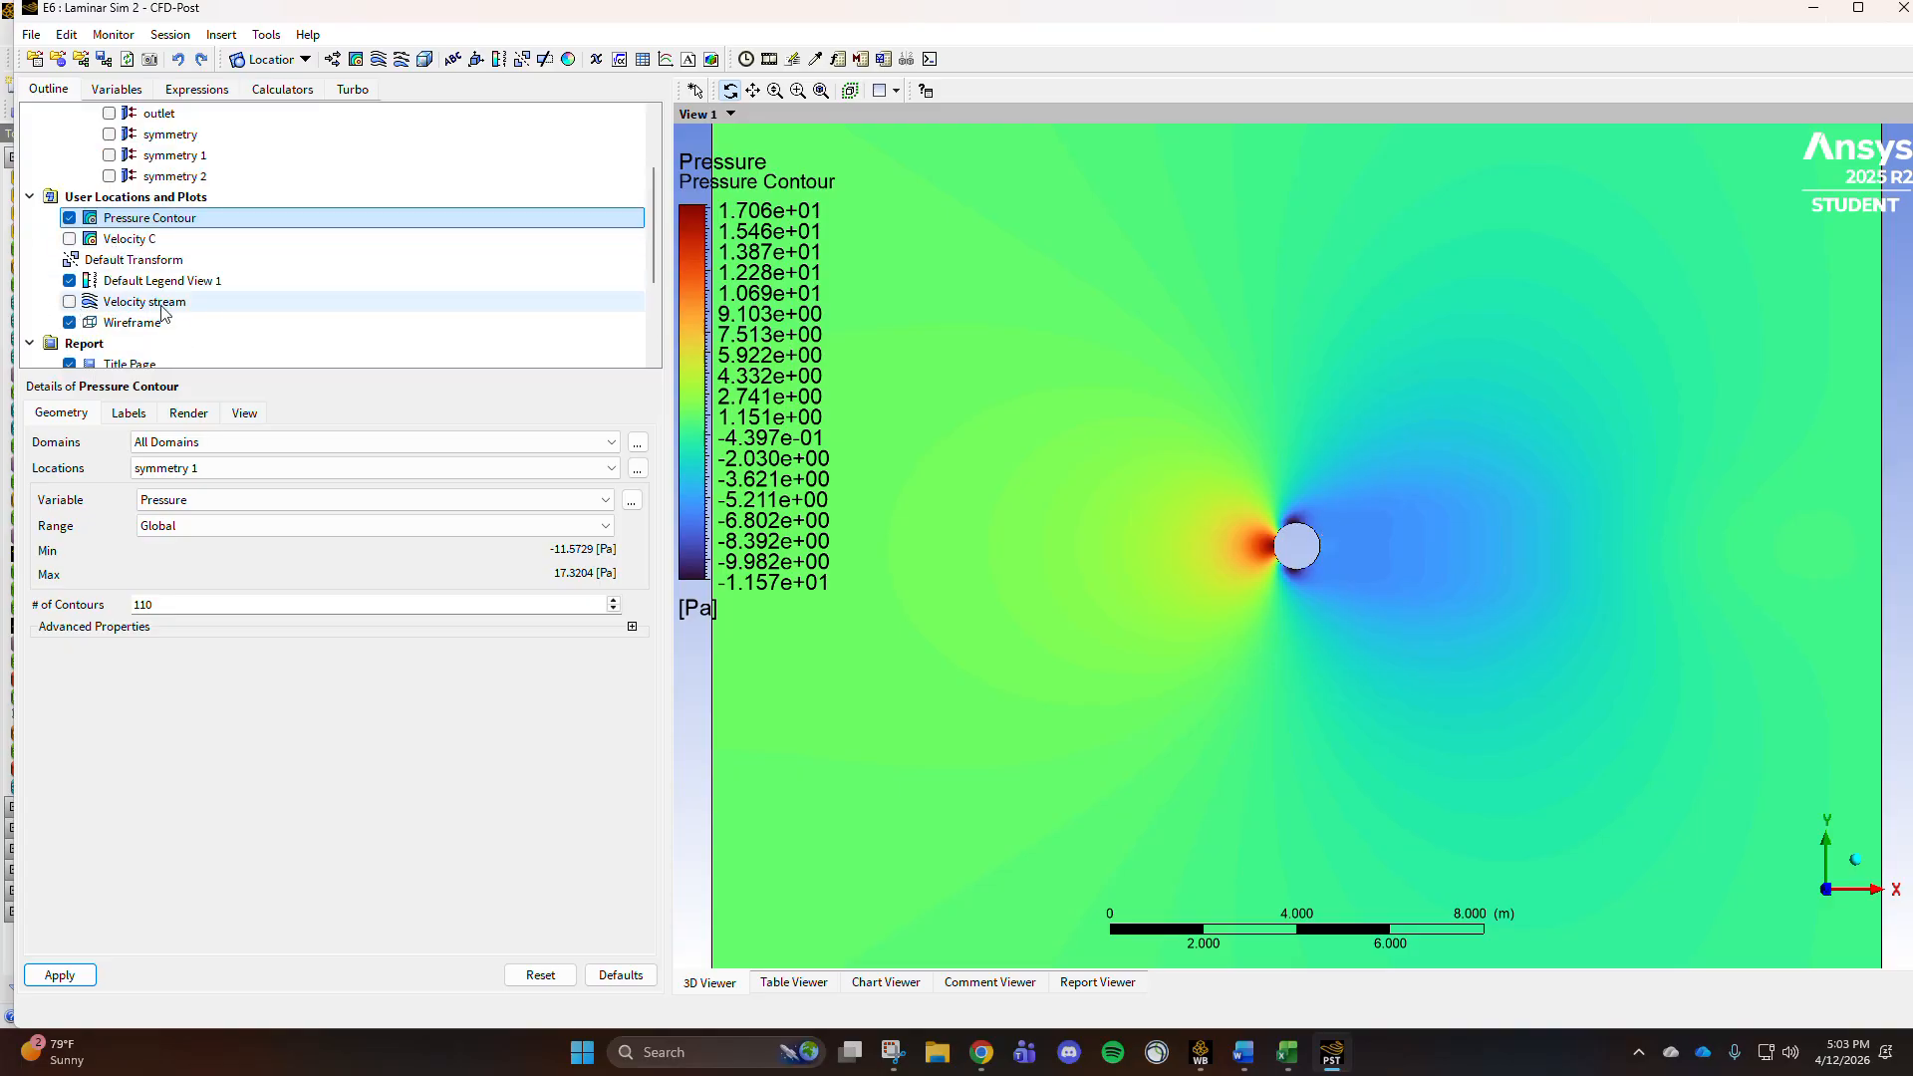
scroll(1325, 563, "up", 4)
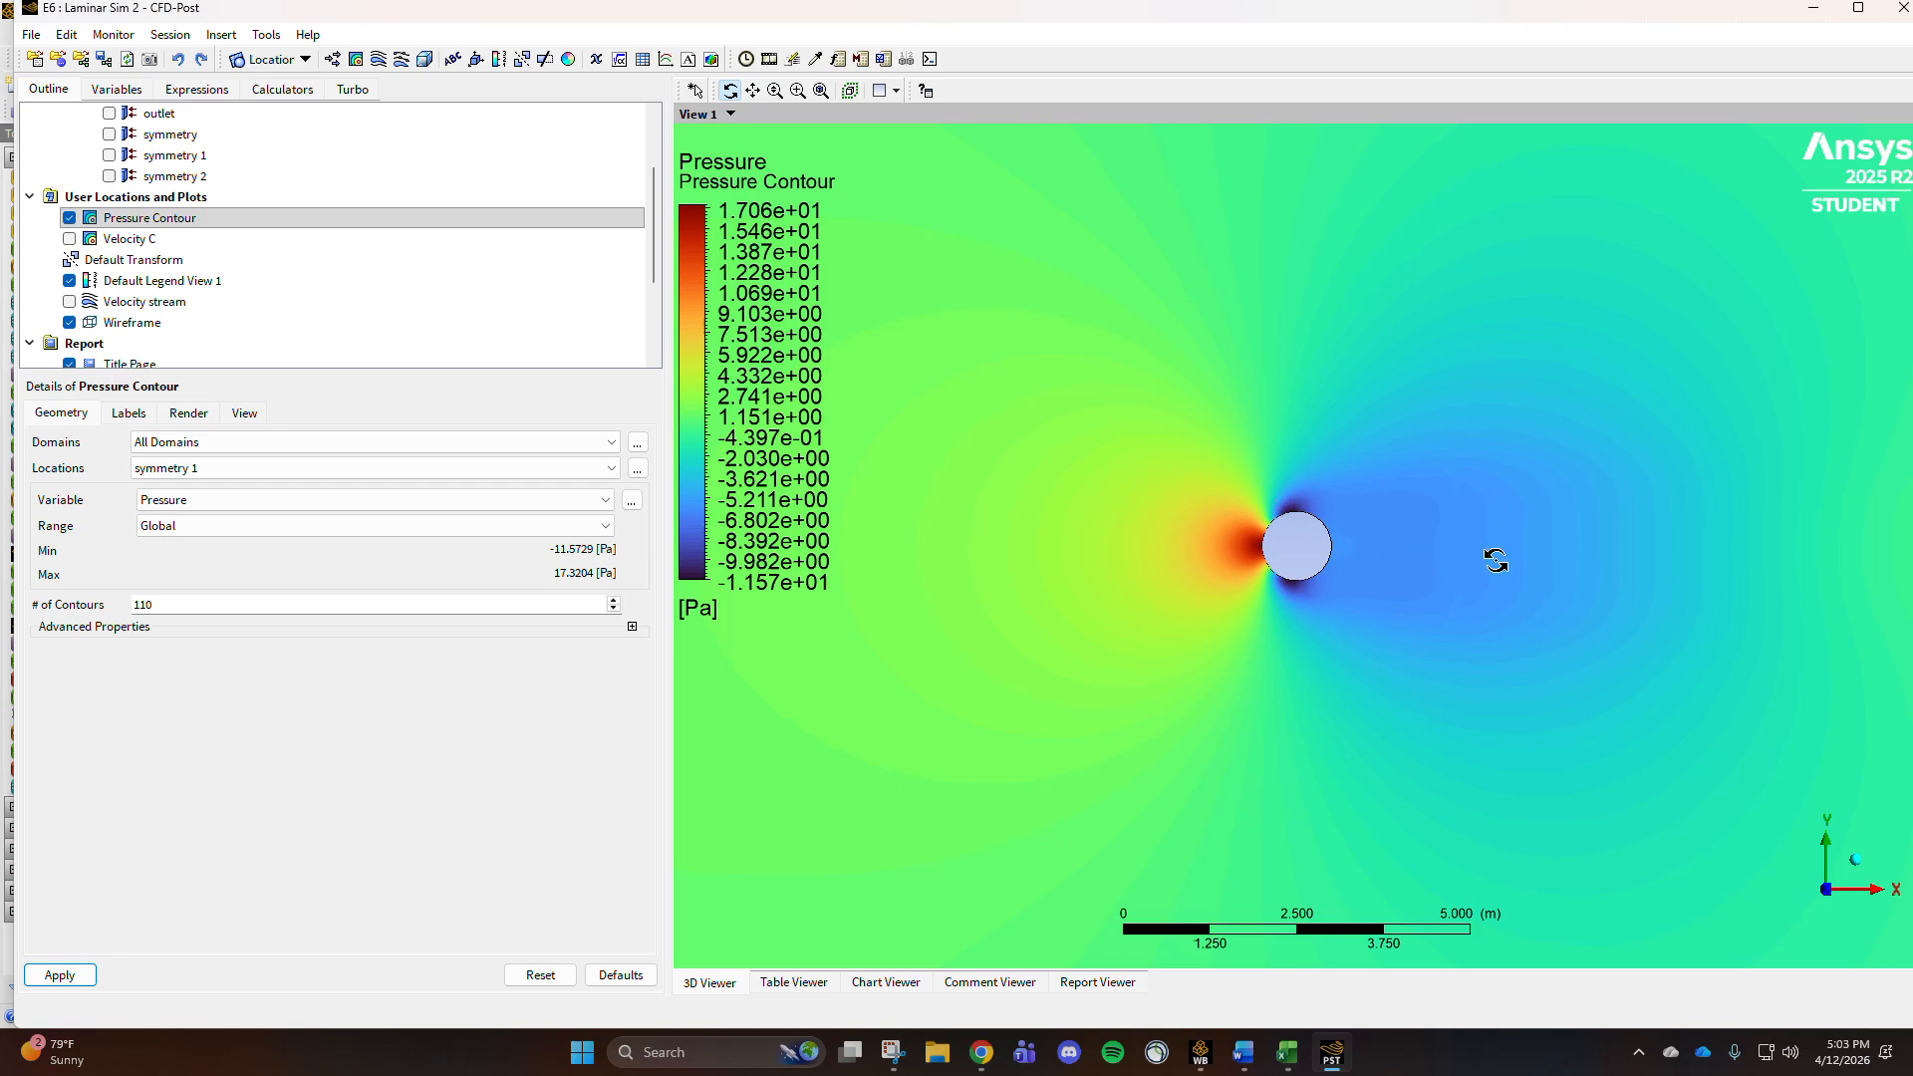
scroll(1299, 564, "down", 1)
scroll(1299, 563, "down", 1)
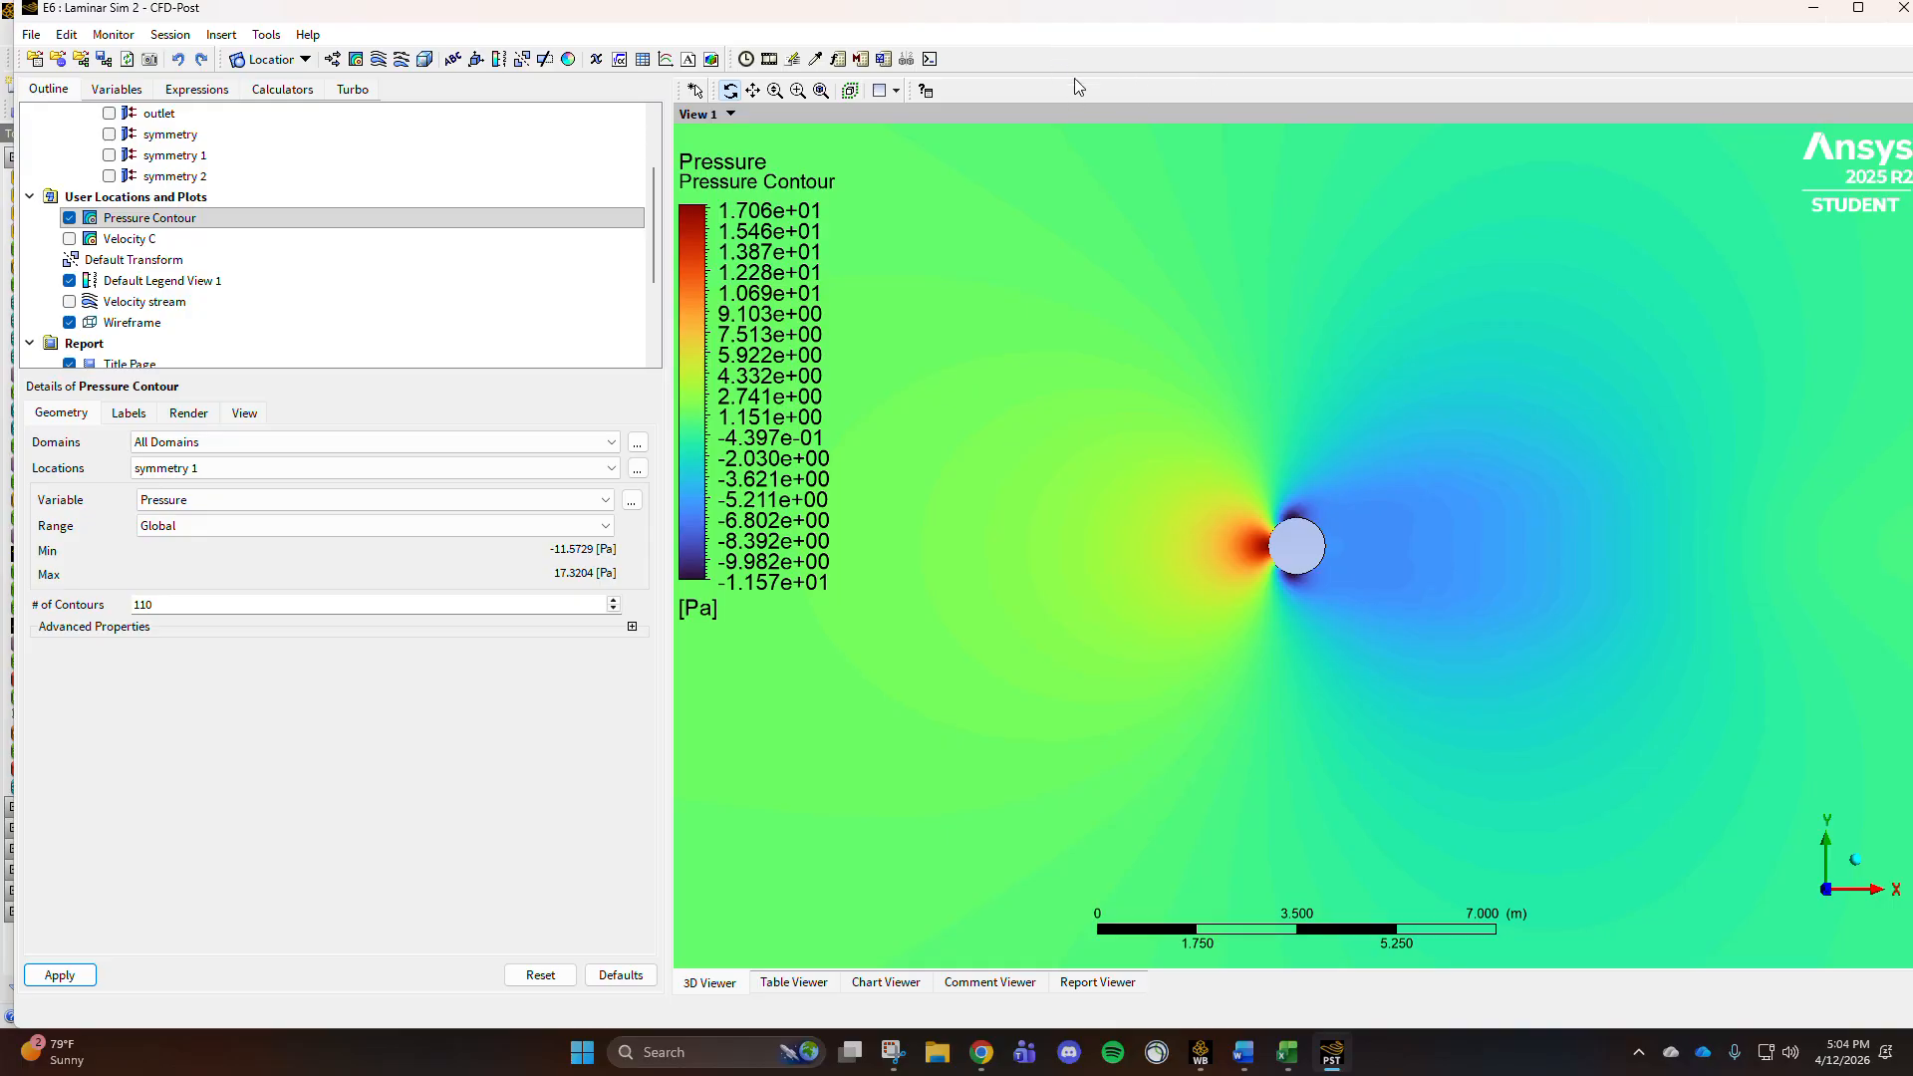
Step: Close CFD-Post, open the Turbulent Sim2 setup in Fluent from Workbench and dismiss the behavioral changes notice
left_click(1902, 7)
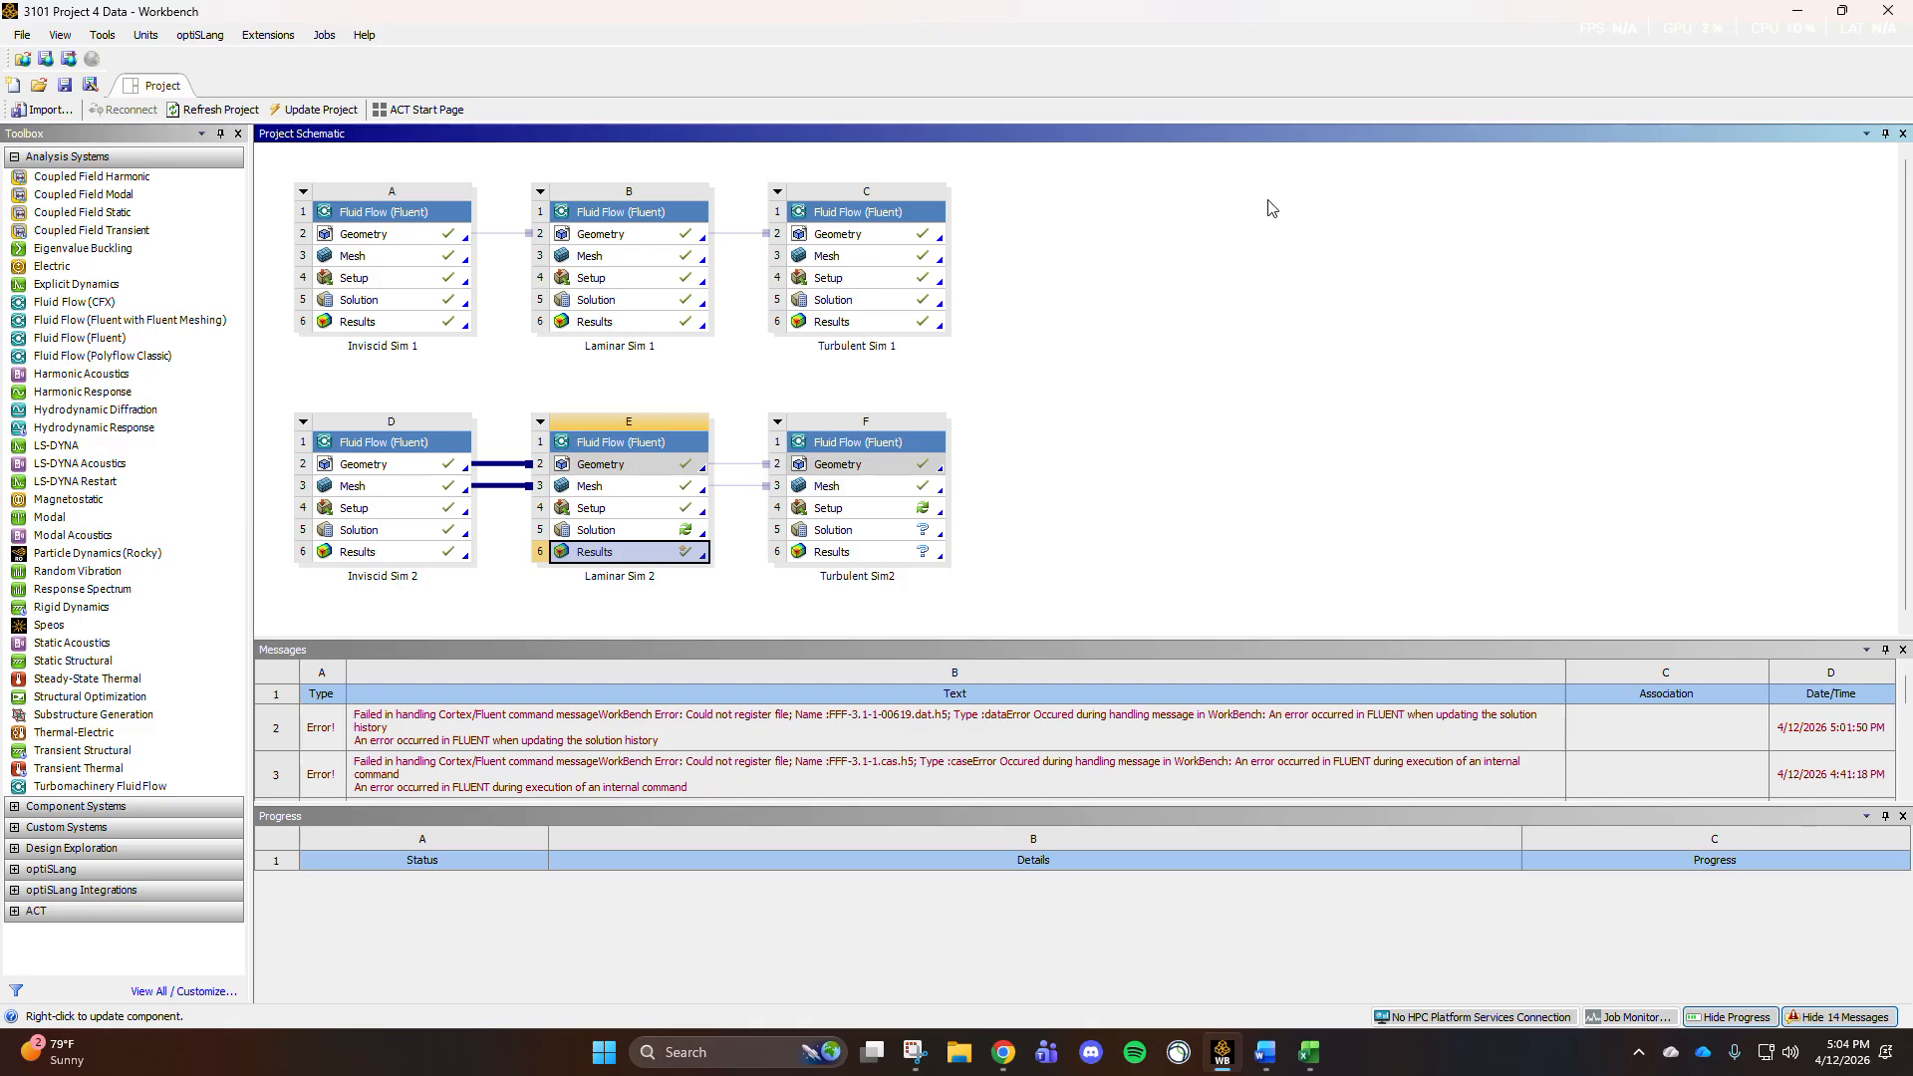
left_click(1193, 376)
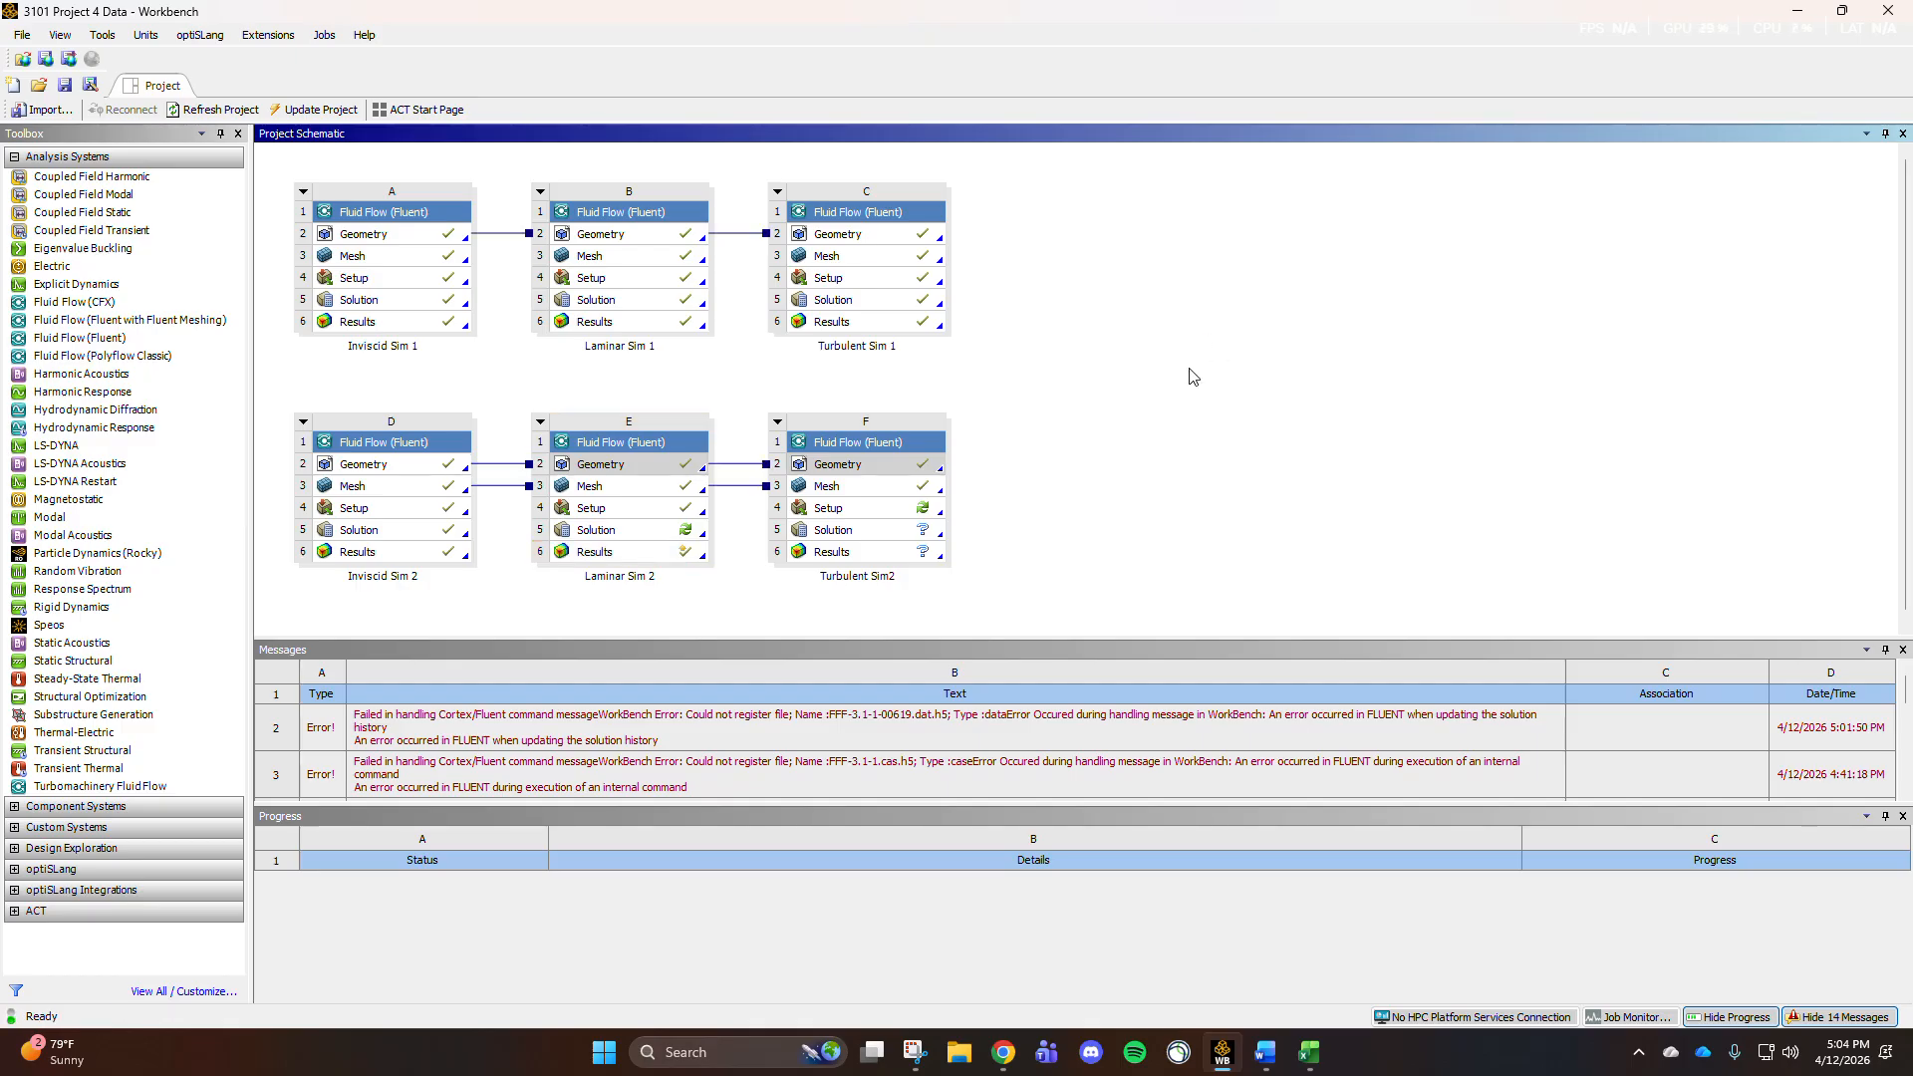
left_click(879, 515)
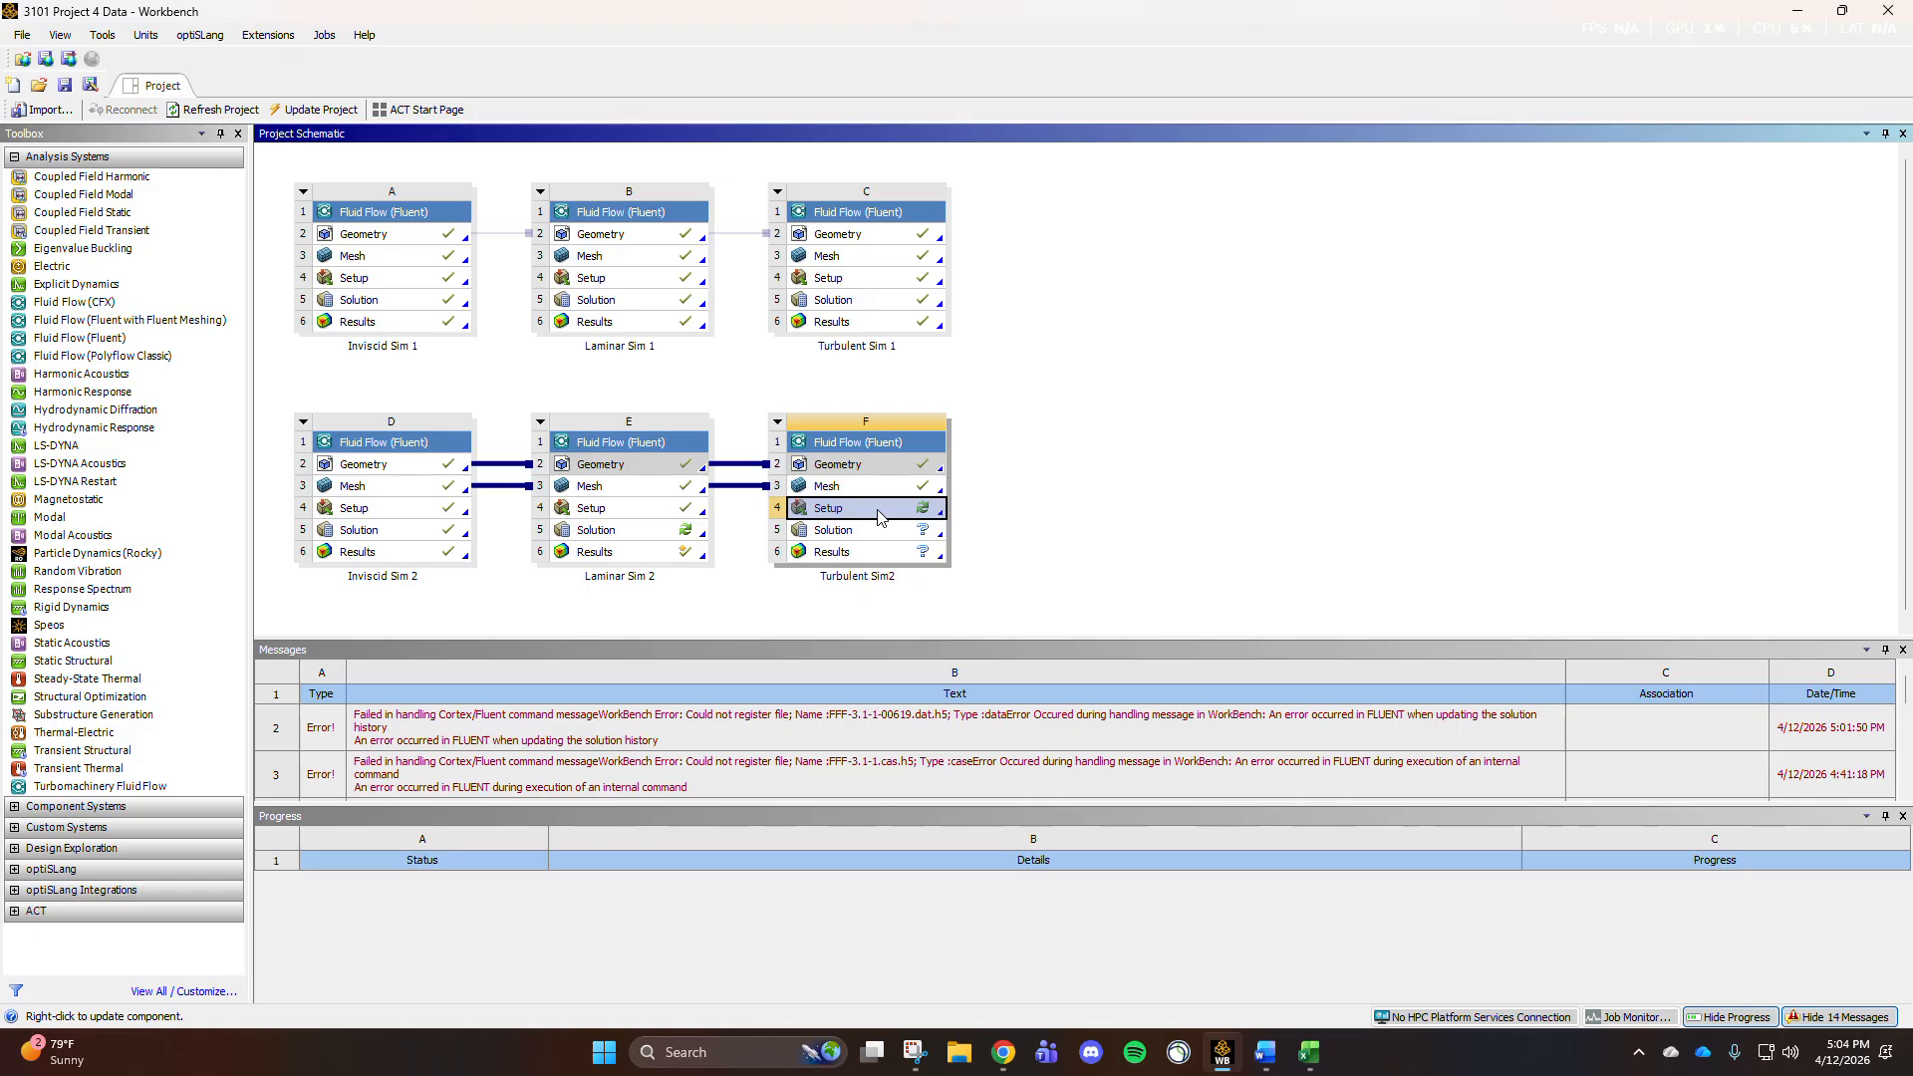
right_click(847, 510)
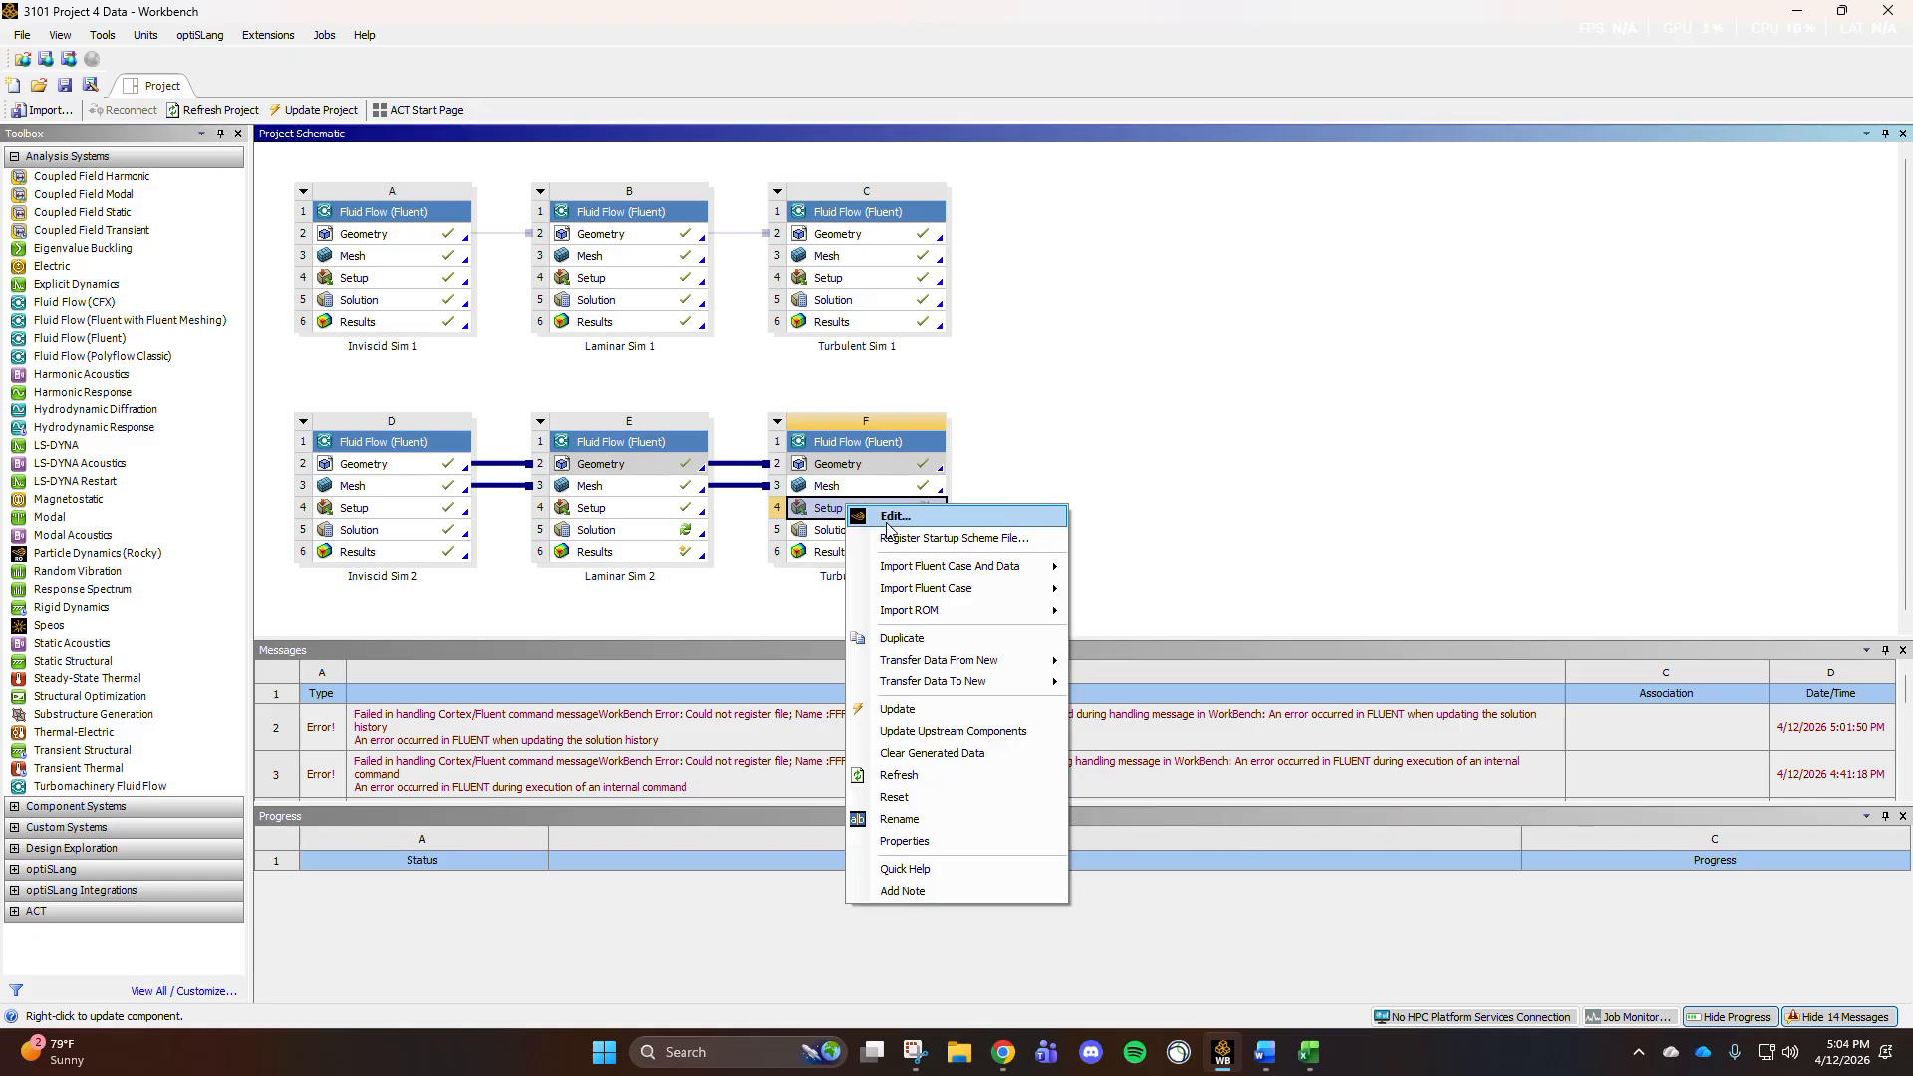
left_click(892, 517)
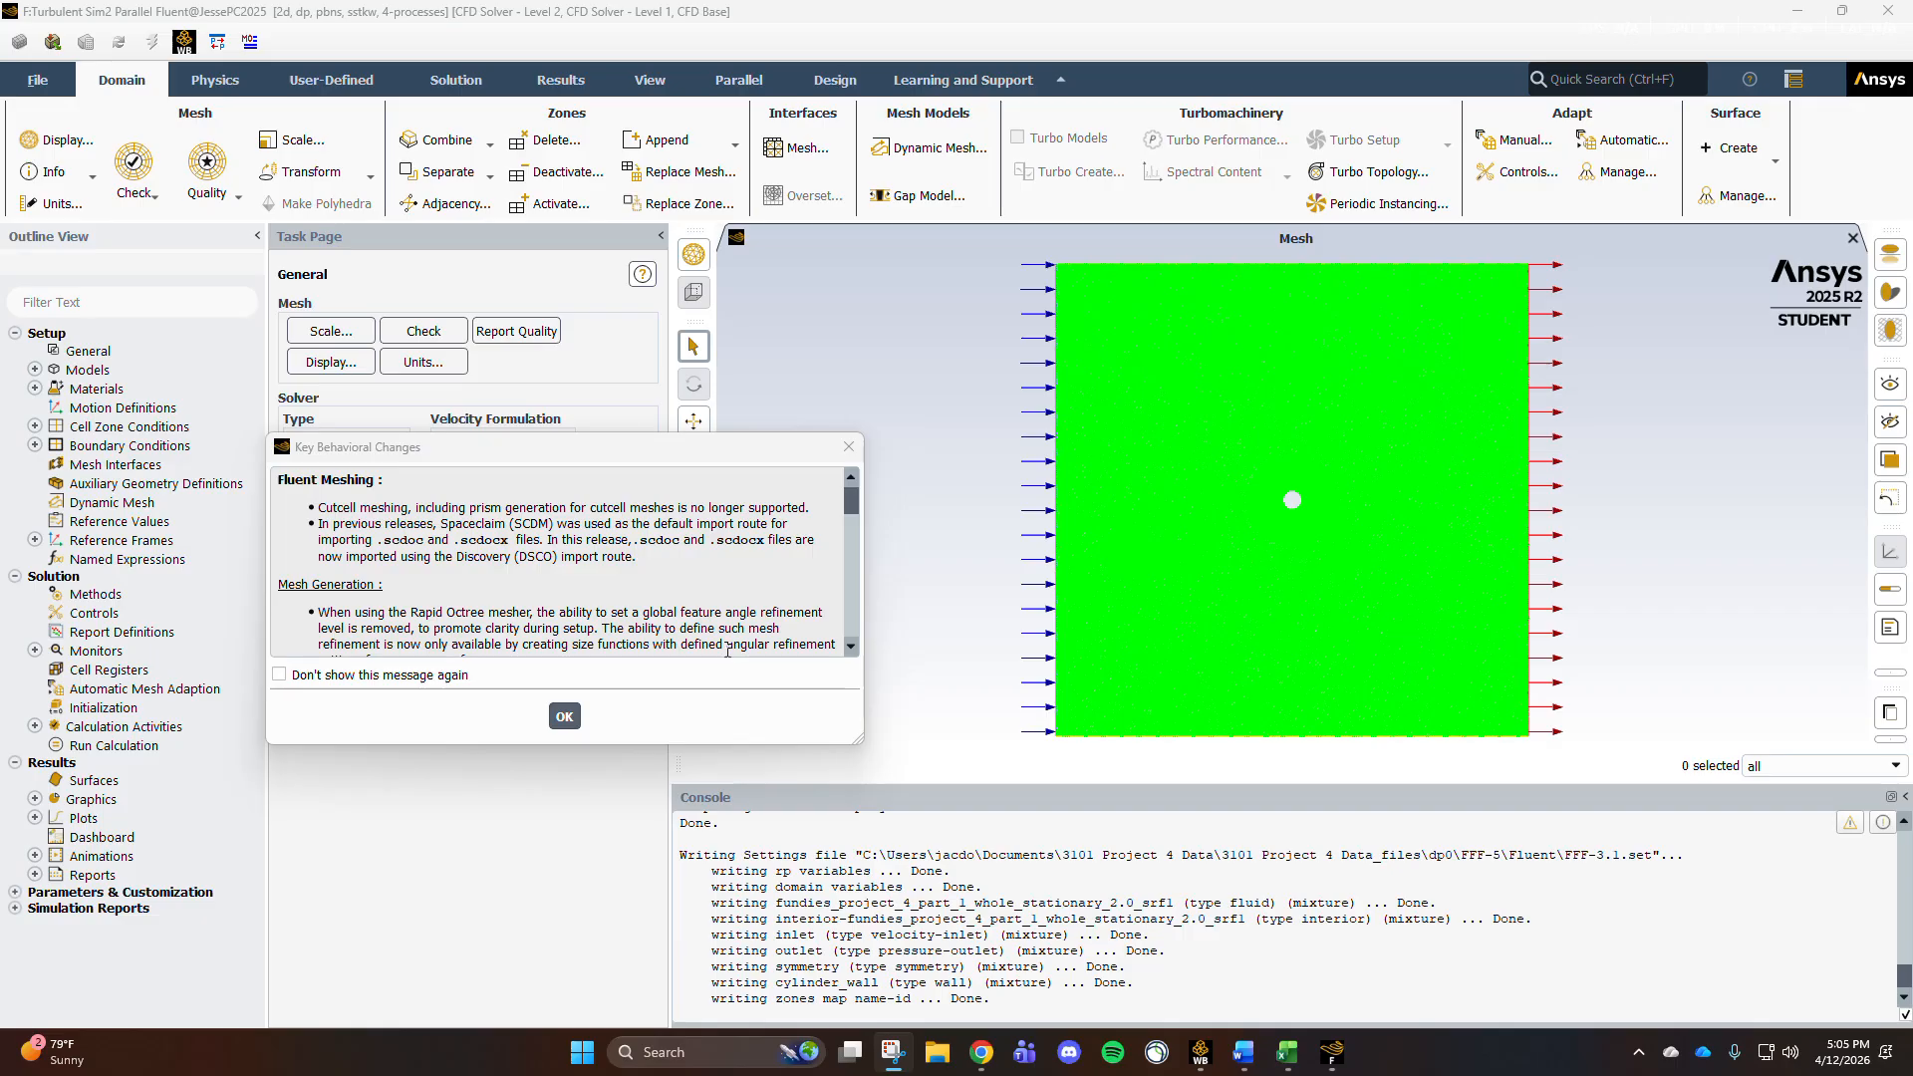
left_click(564, 716)
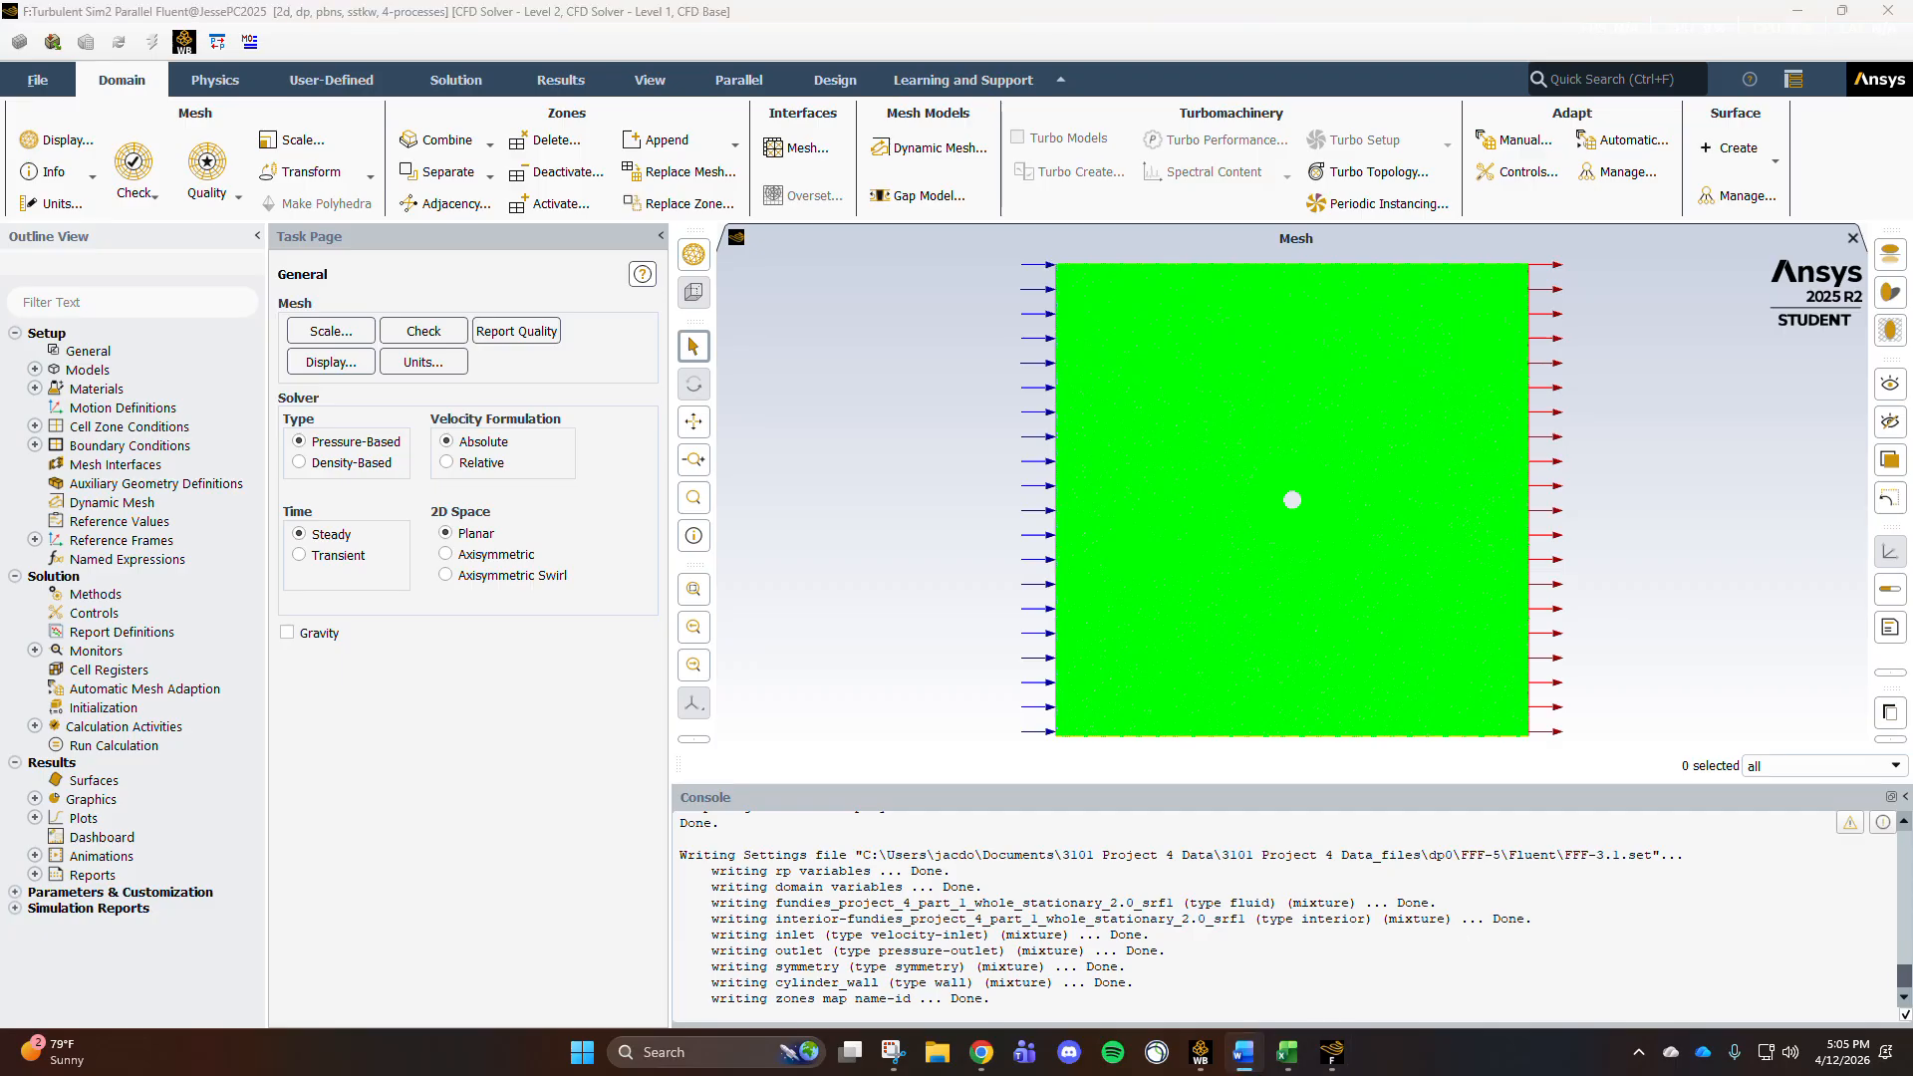
Step: Set the viscous model to Spalart-Allmaras (1 eqn)
double_click(95, 370)
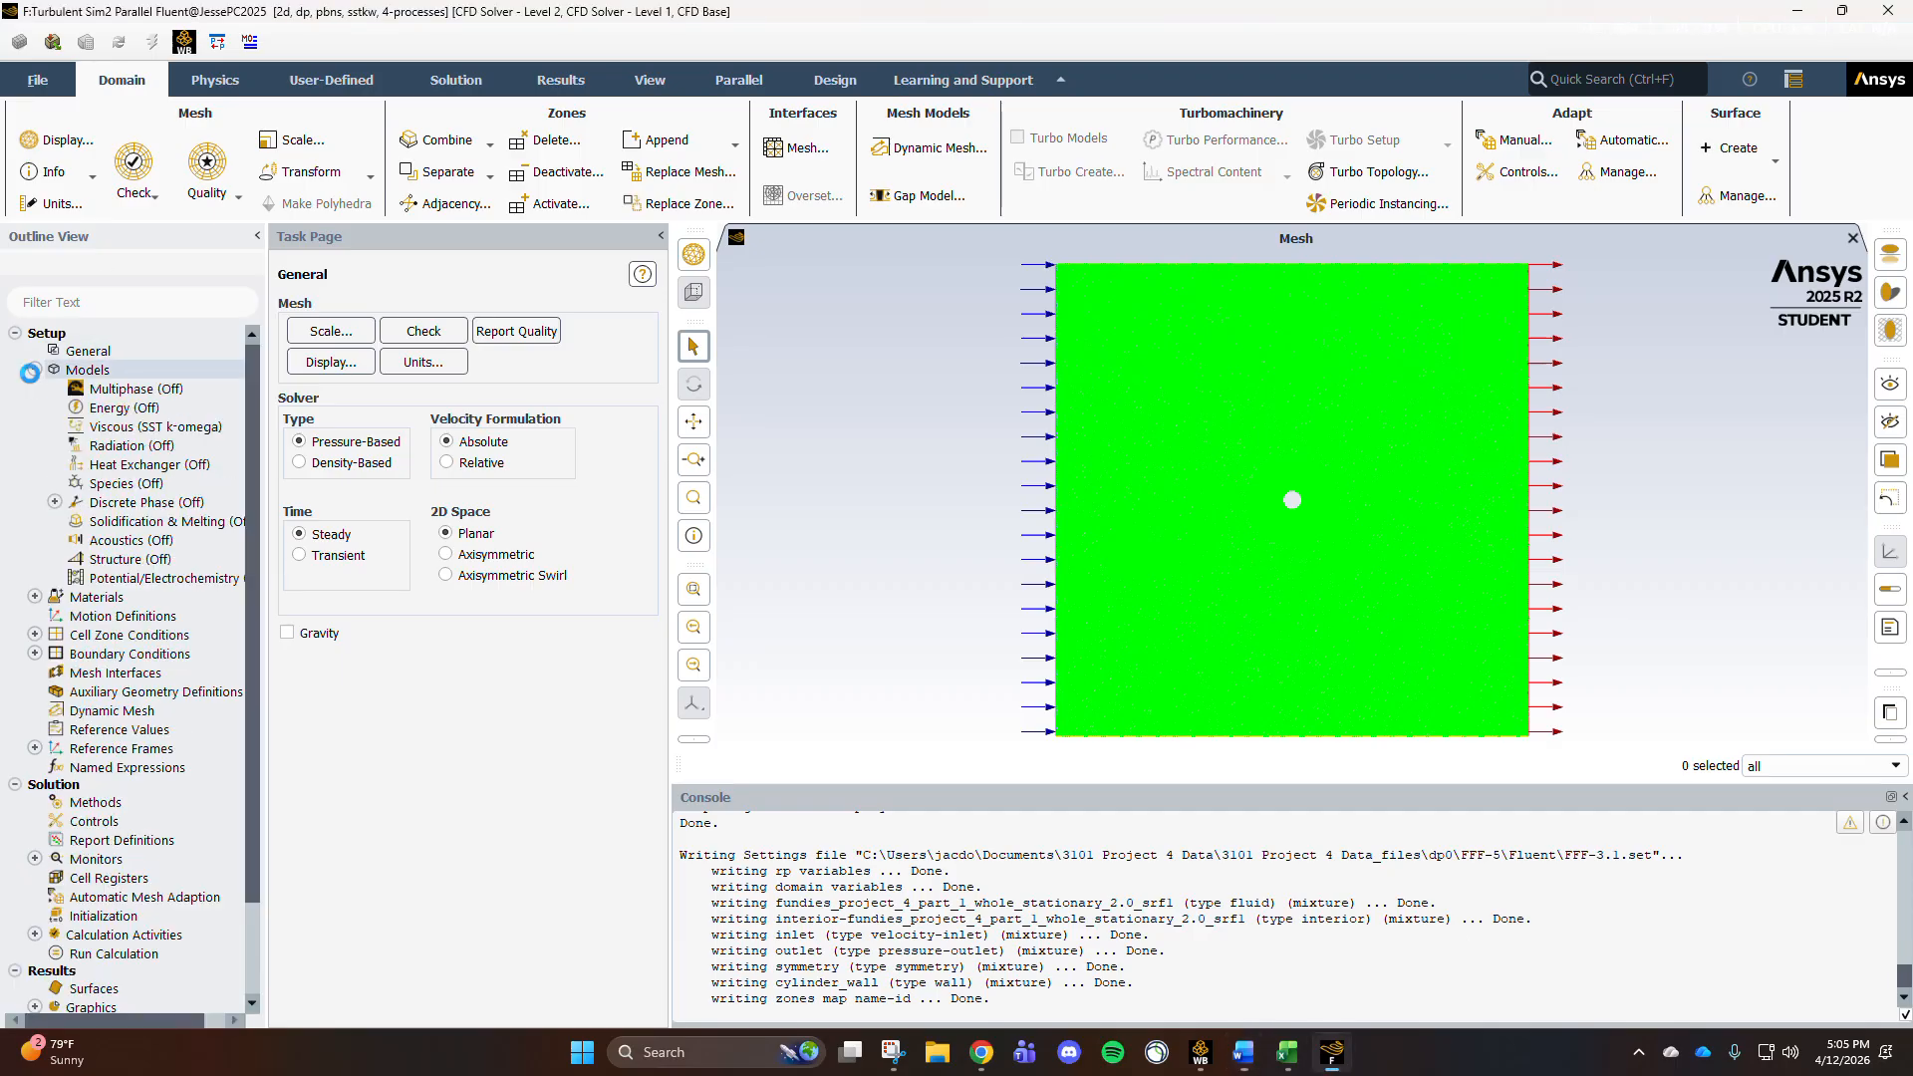
double_click(126, 429)
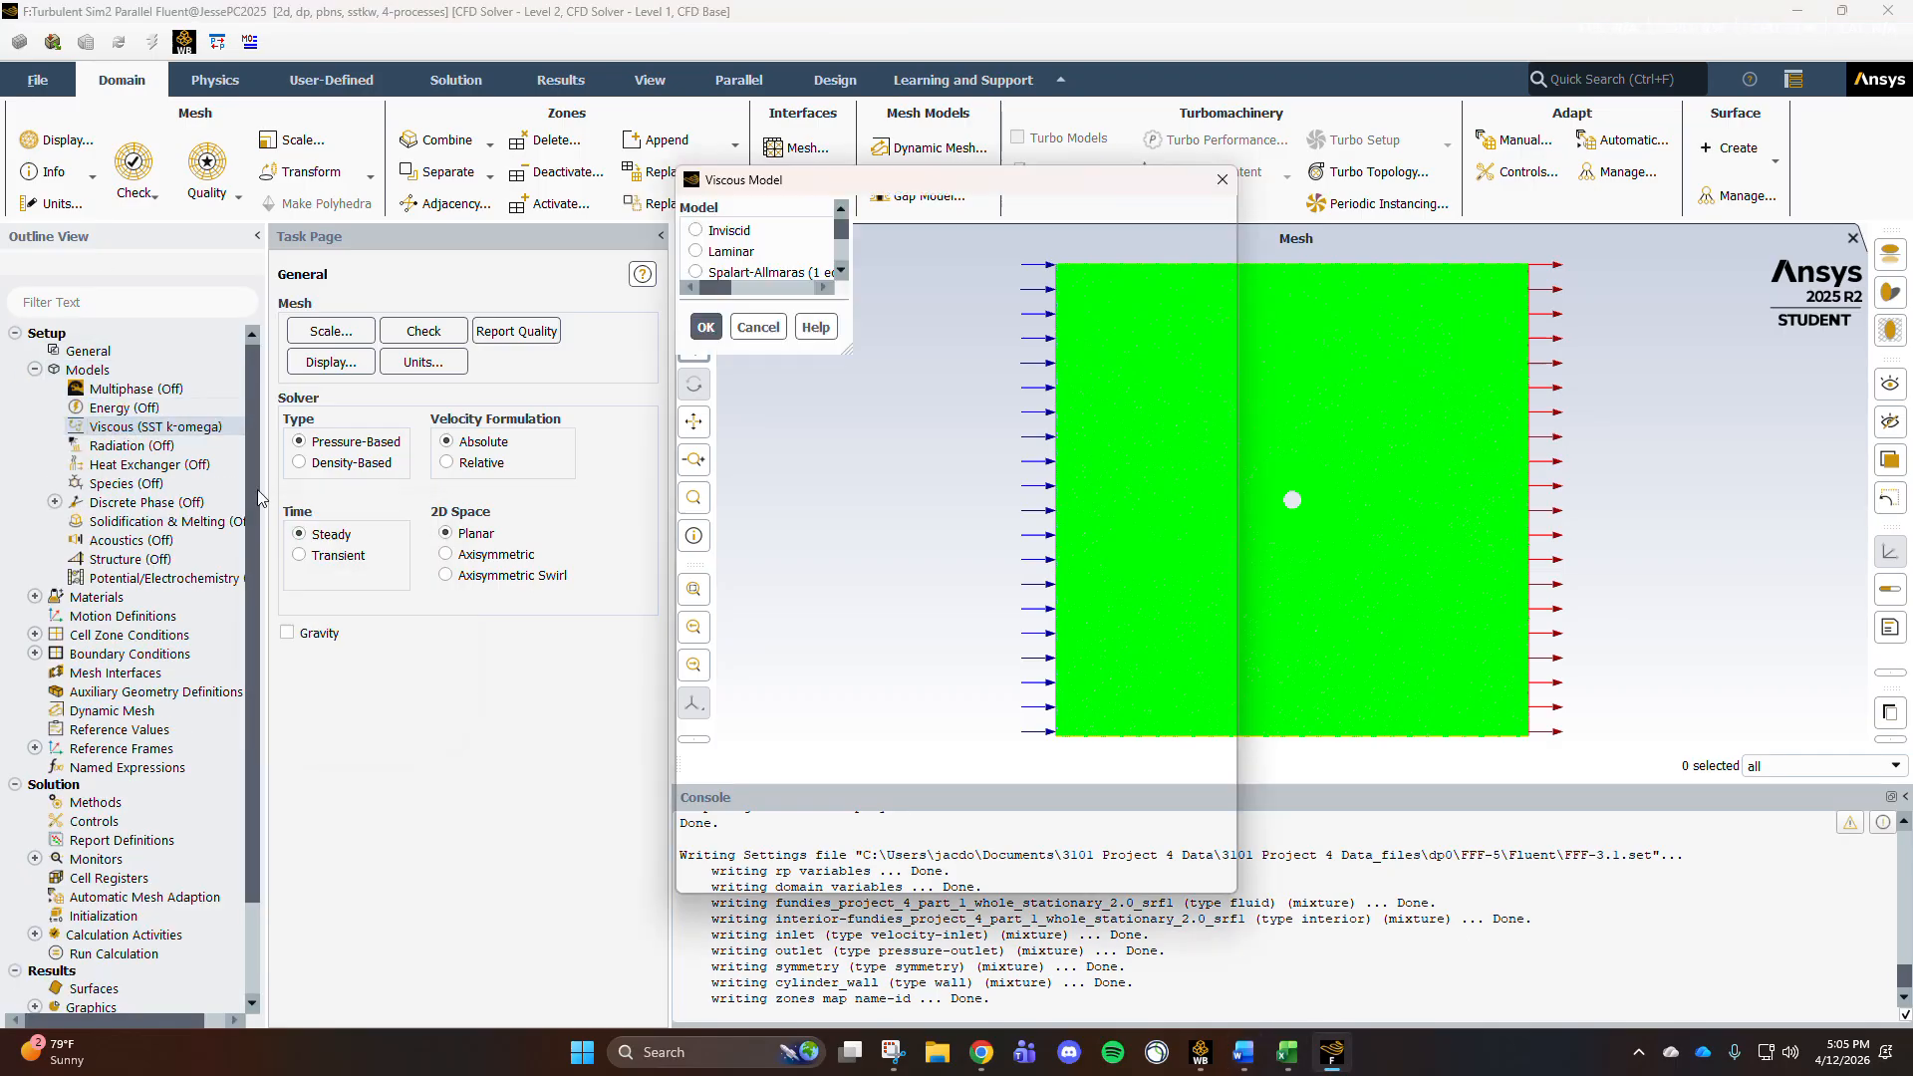
left_click(758, 272)
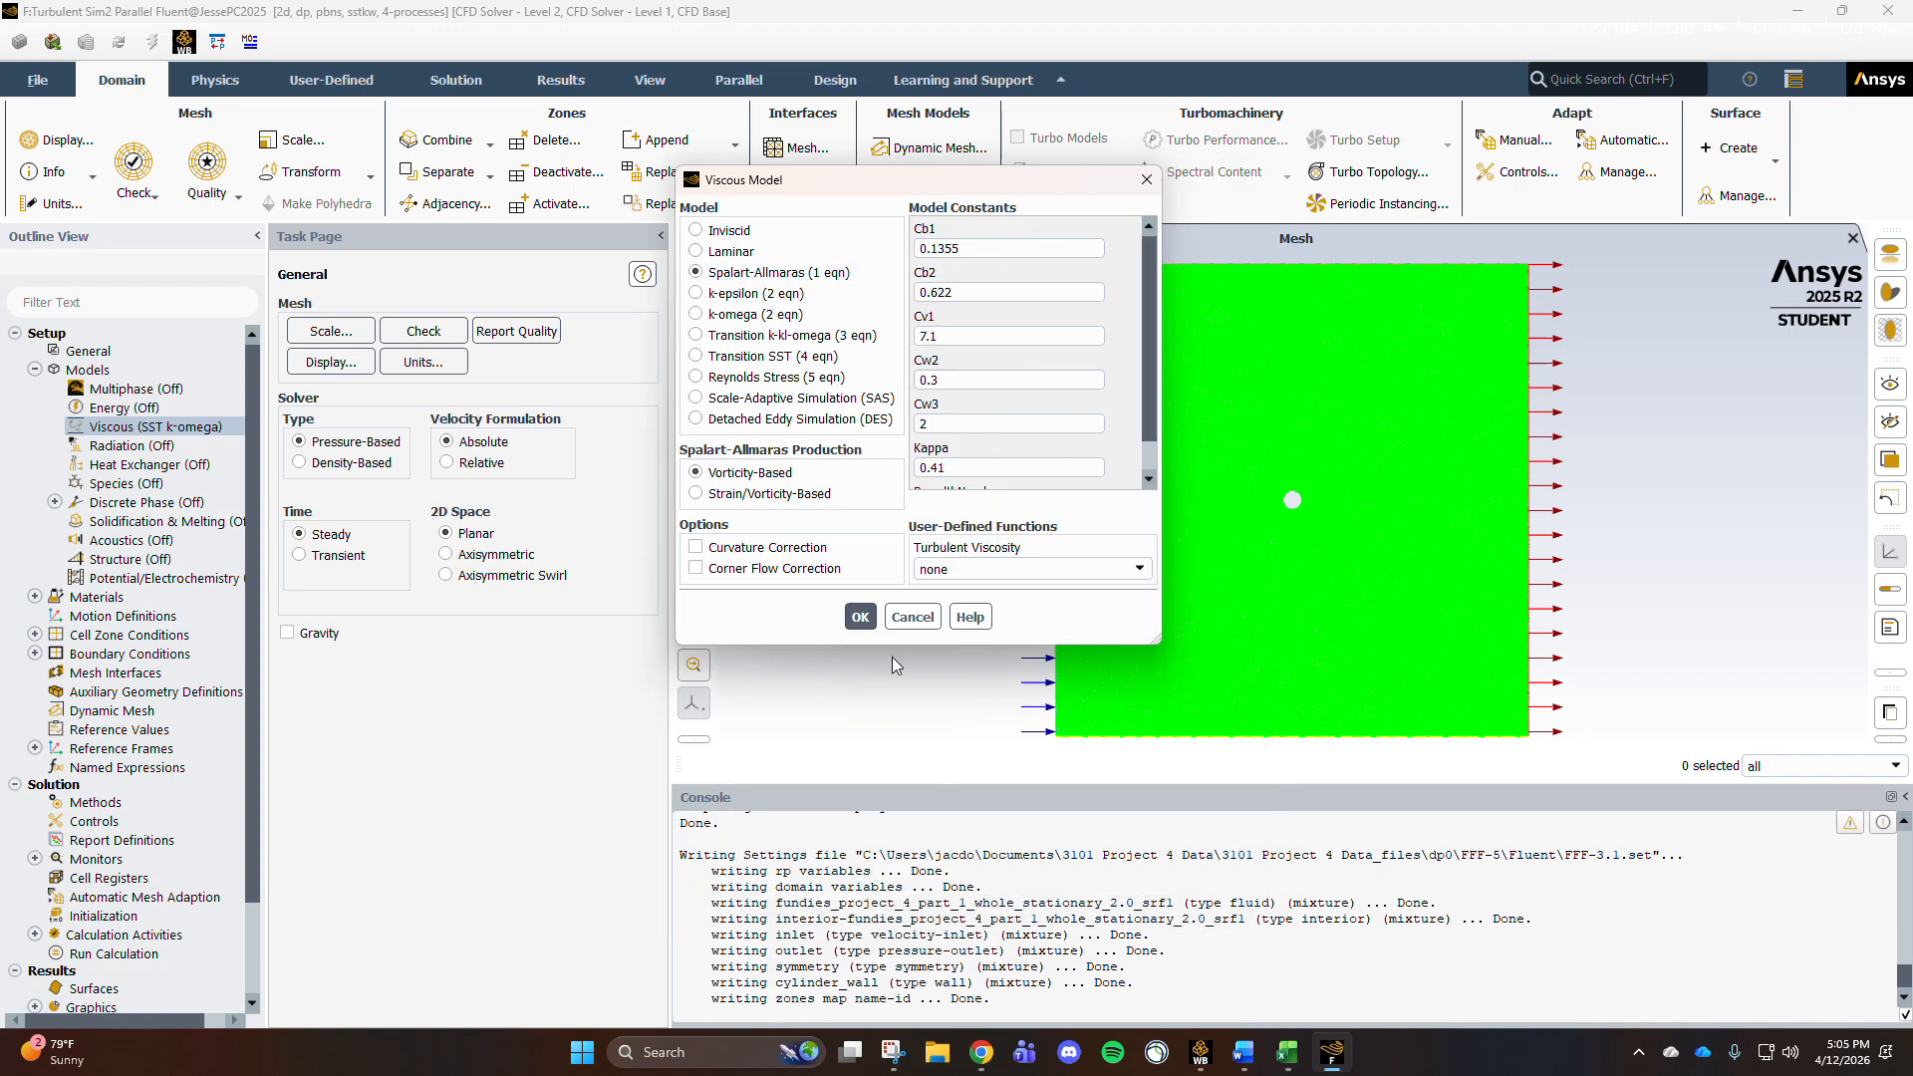
left_click(879, 642)
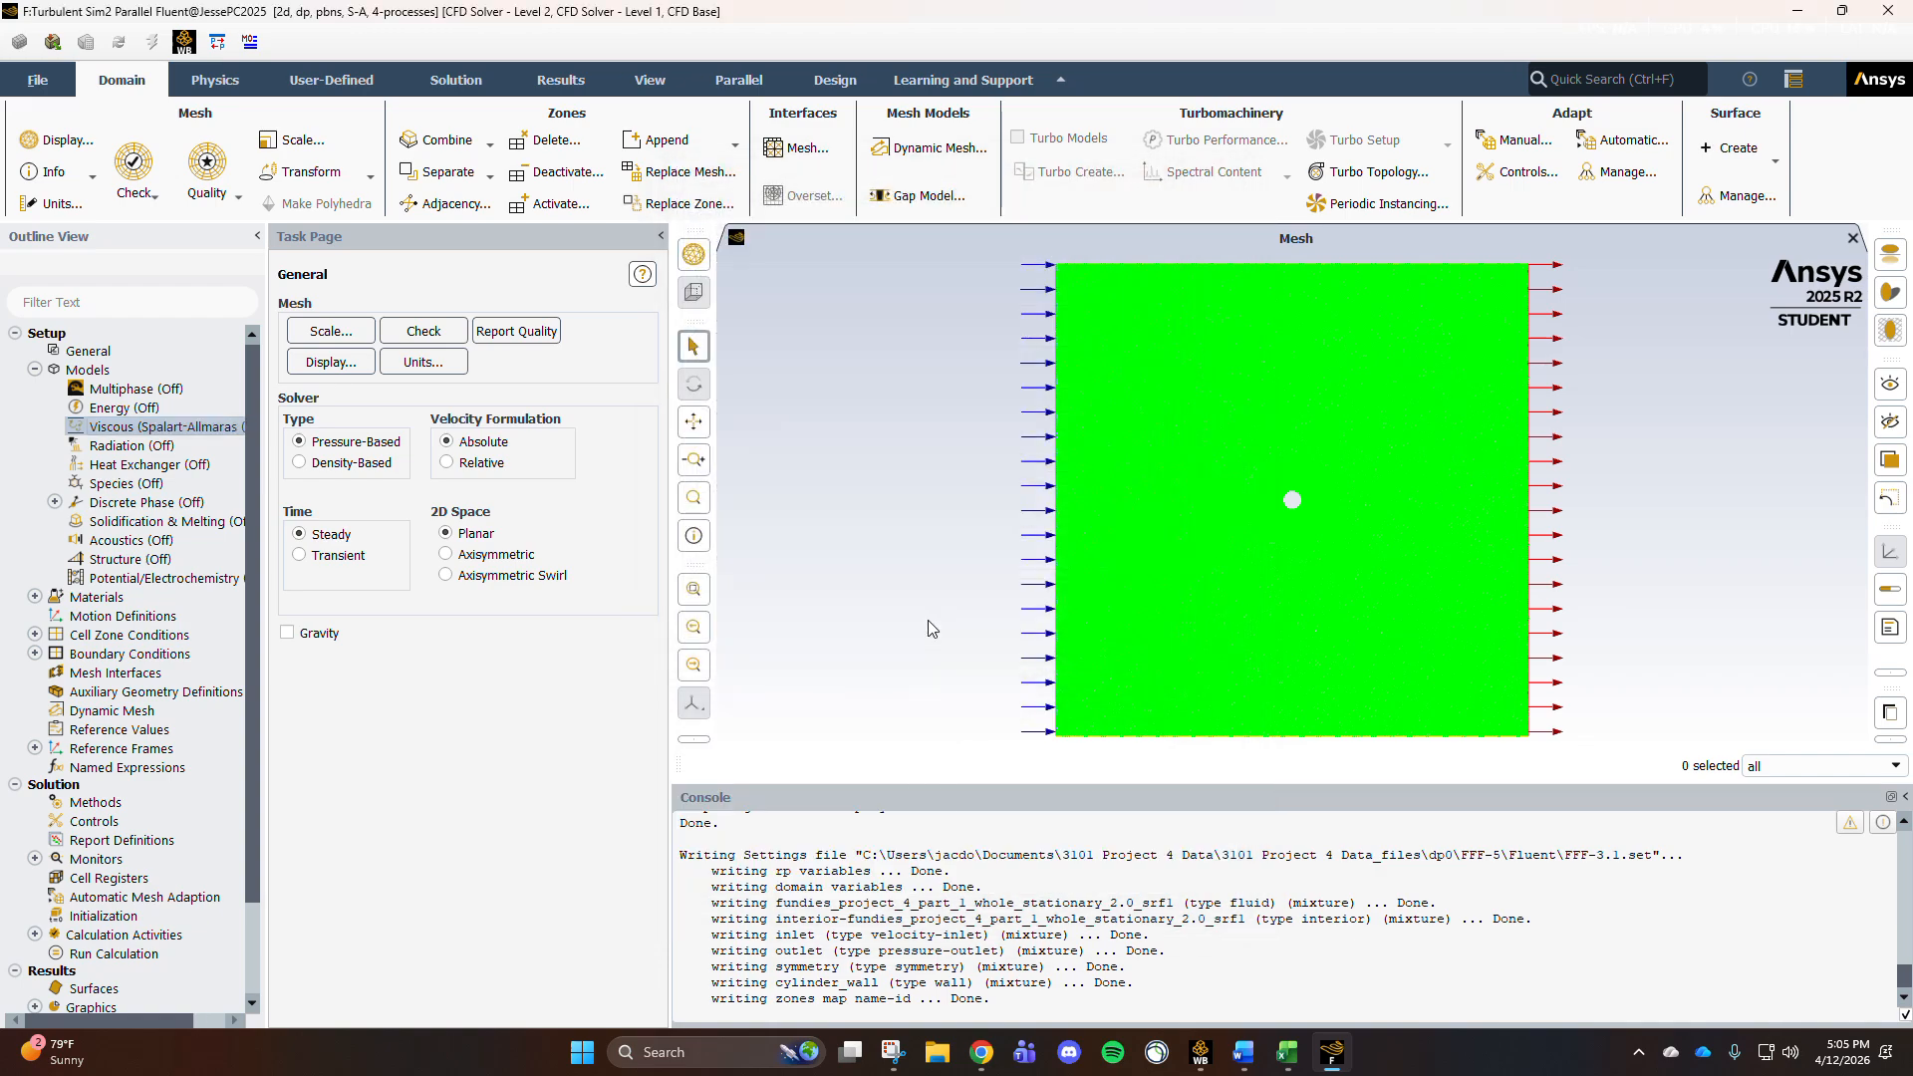
Step: Set the constant viscosity of the fluid material air to 0.00001 kg/(m s)
left_click(35, 596)
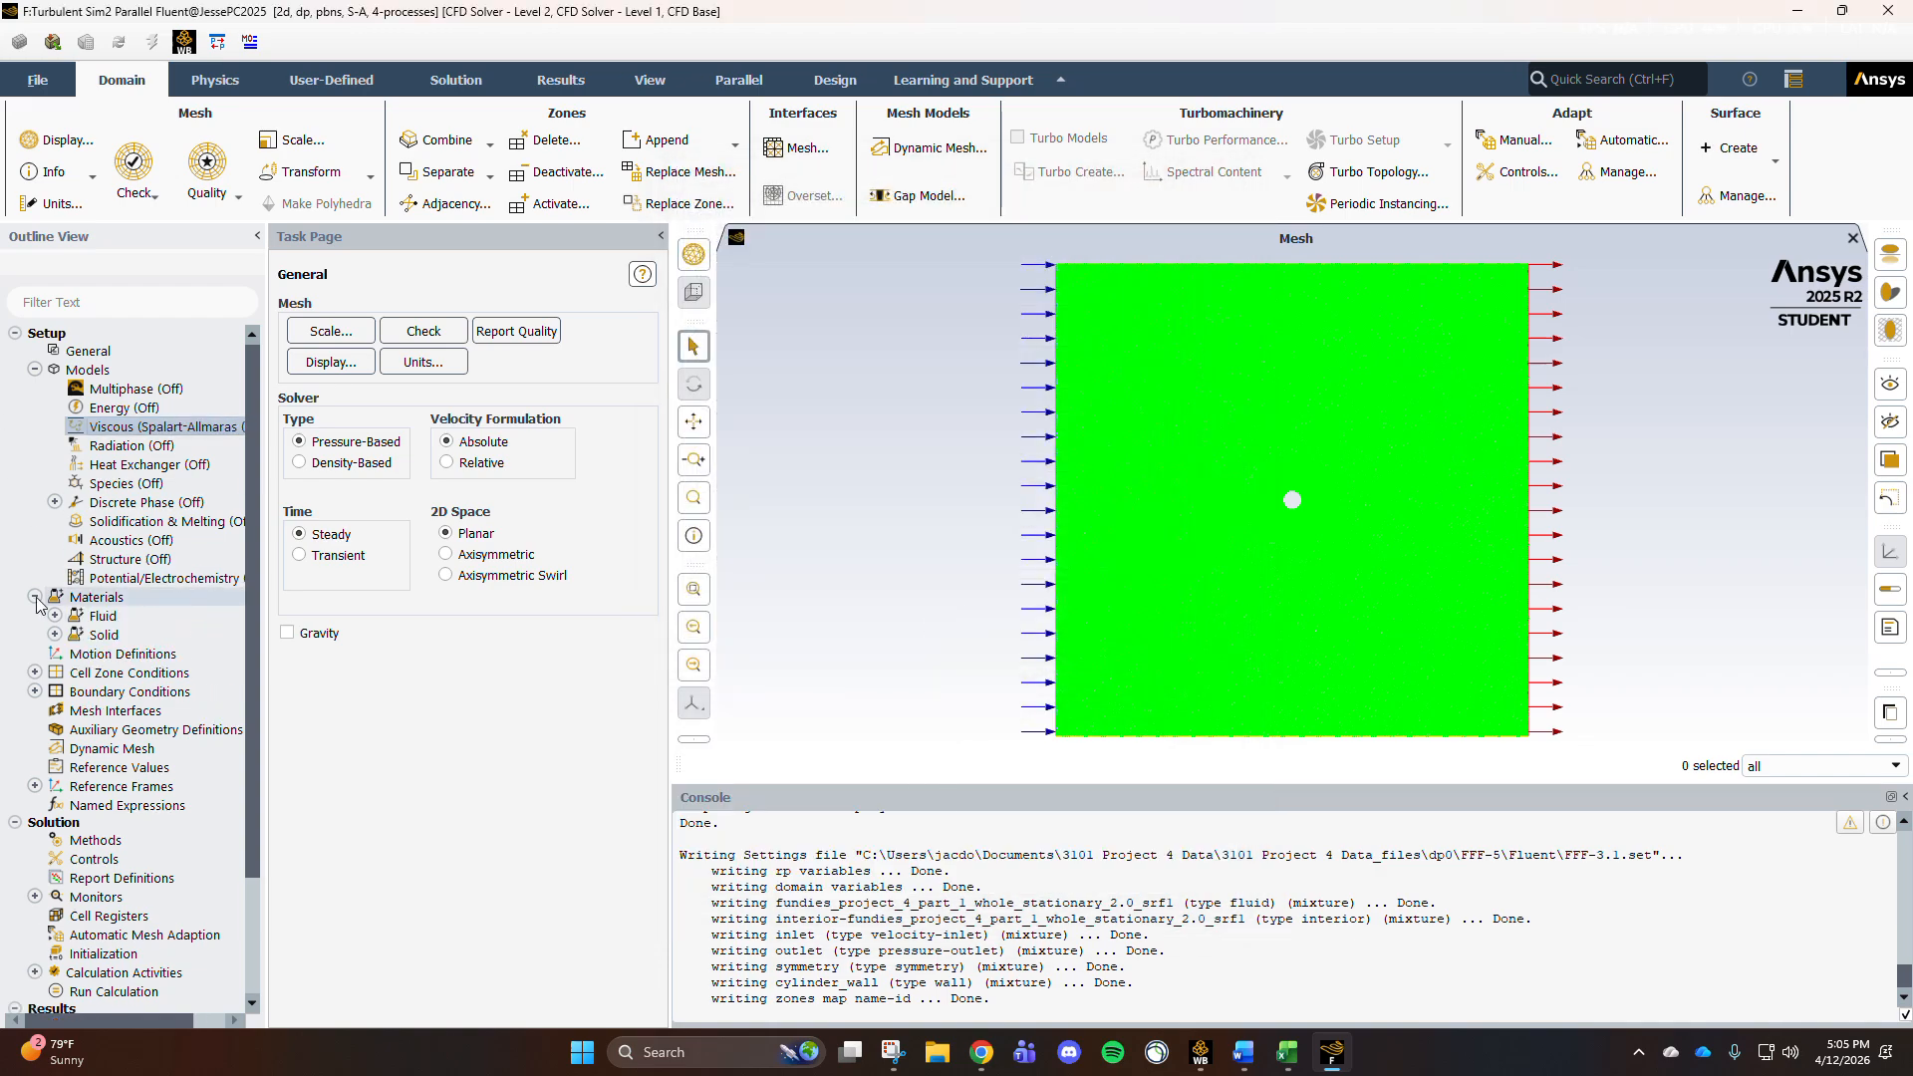
left_click(55, 617)
double_click(116, 638)
type("0.00001")
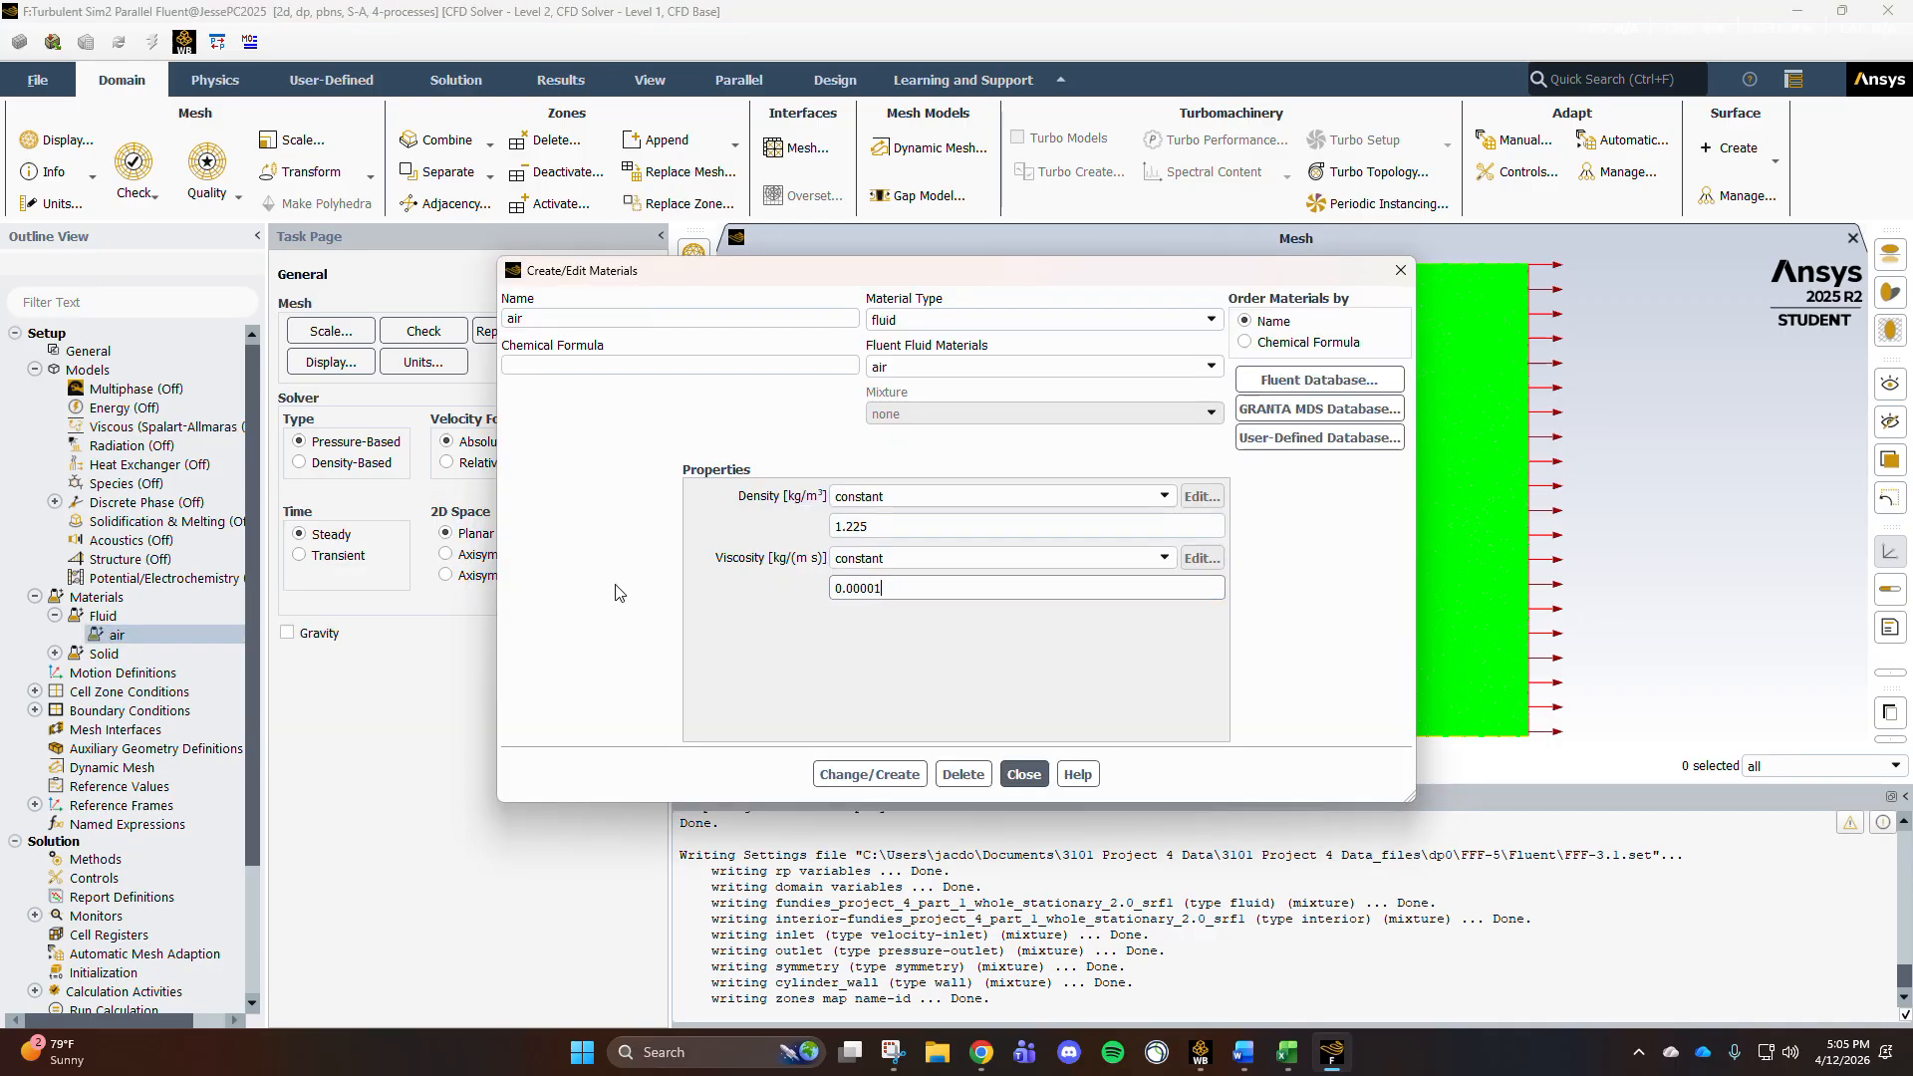
left_click(869, 774)
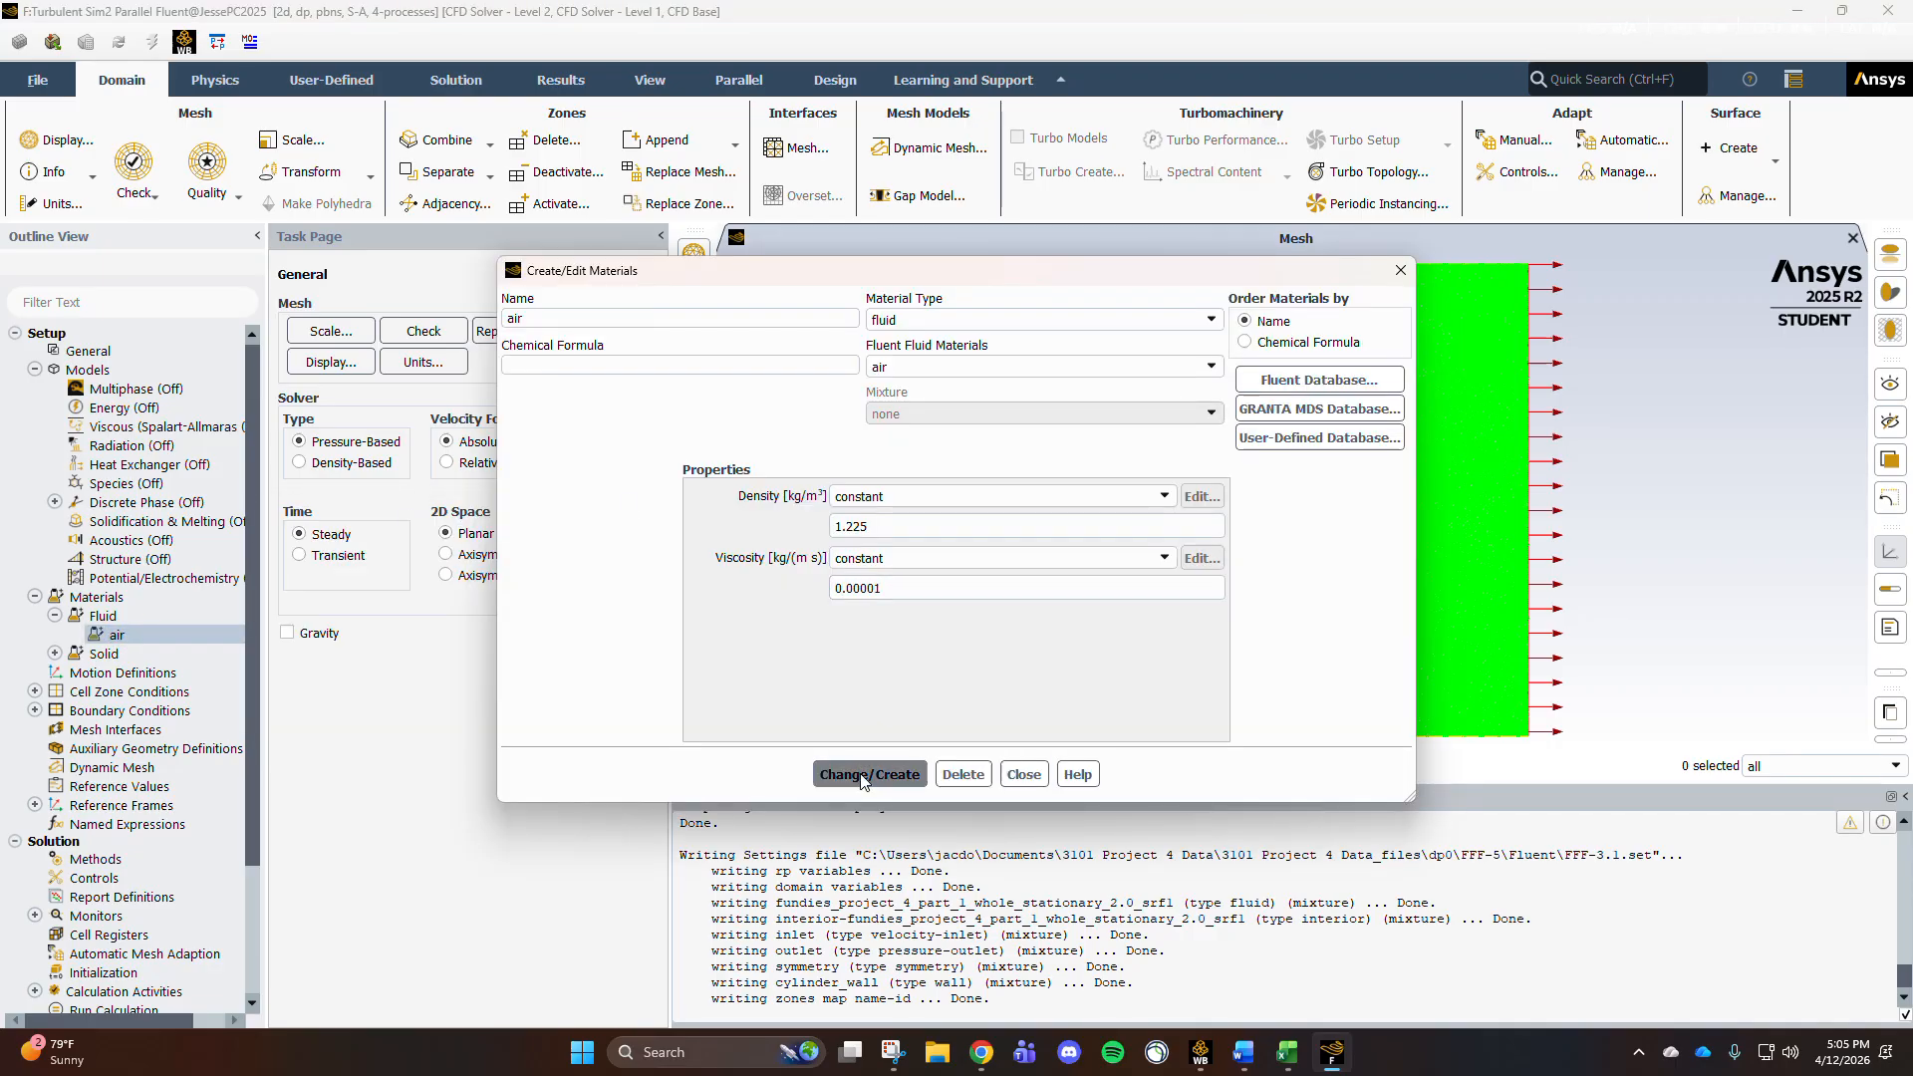
Step: Close the materials editor and check the fluid cell zone conditions
left_click(1023, 774)
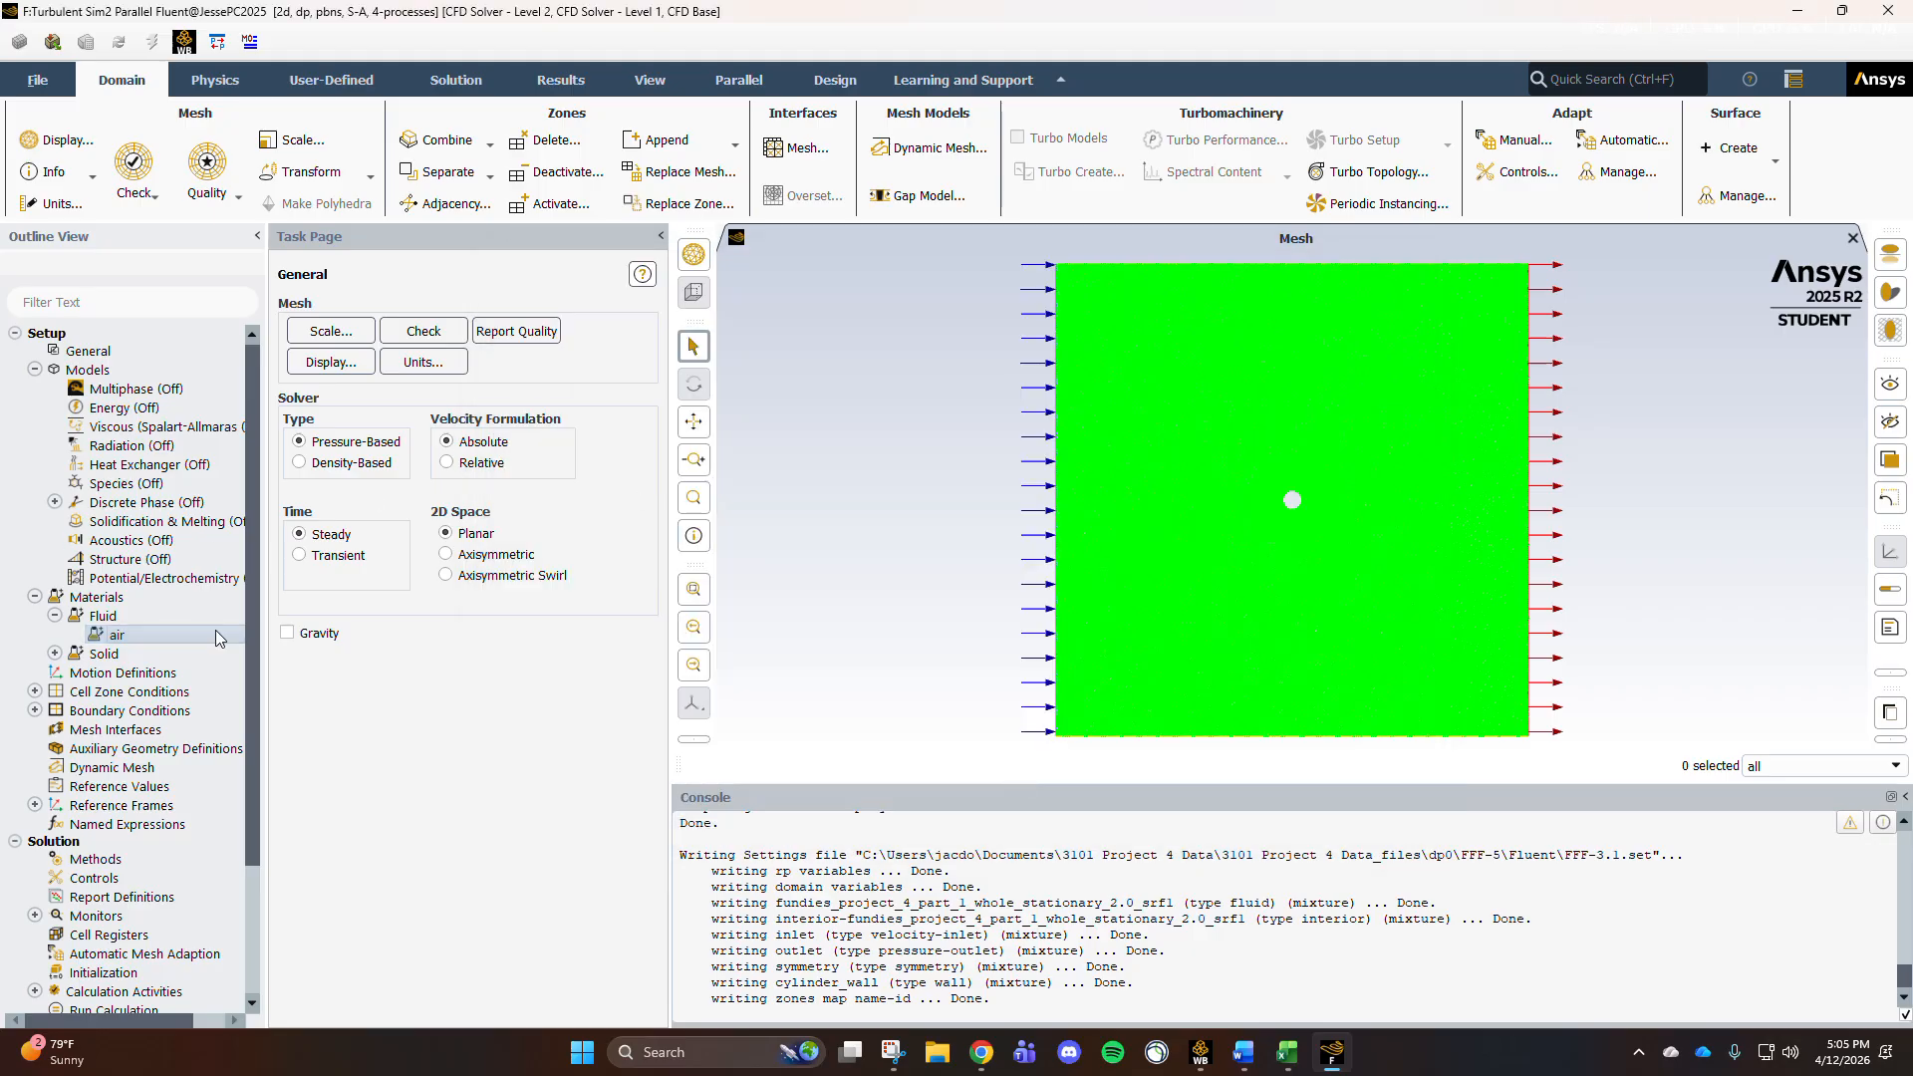
left_click(35, 597)
left_click(35, 369)
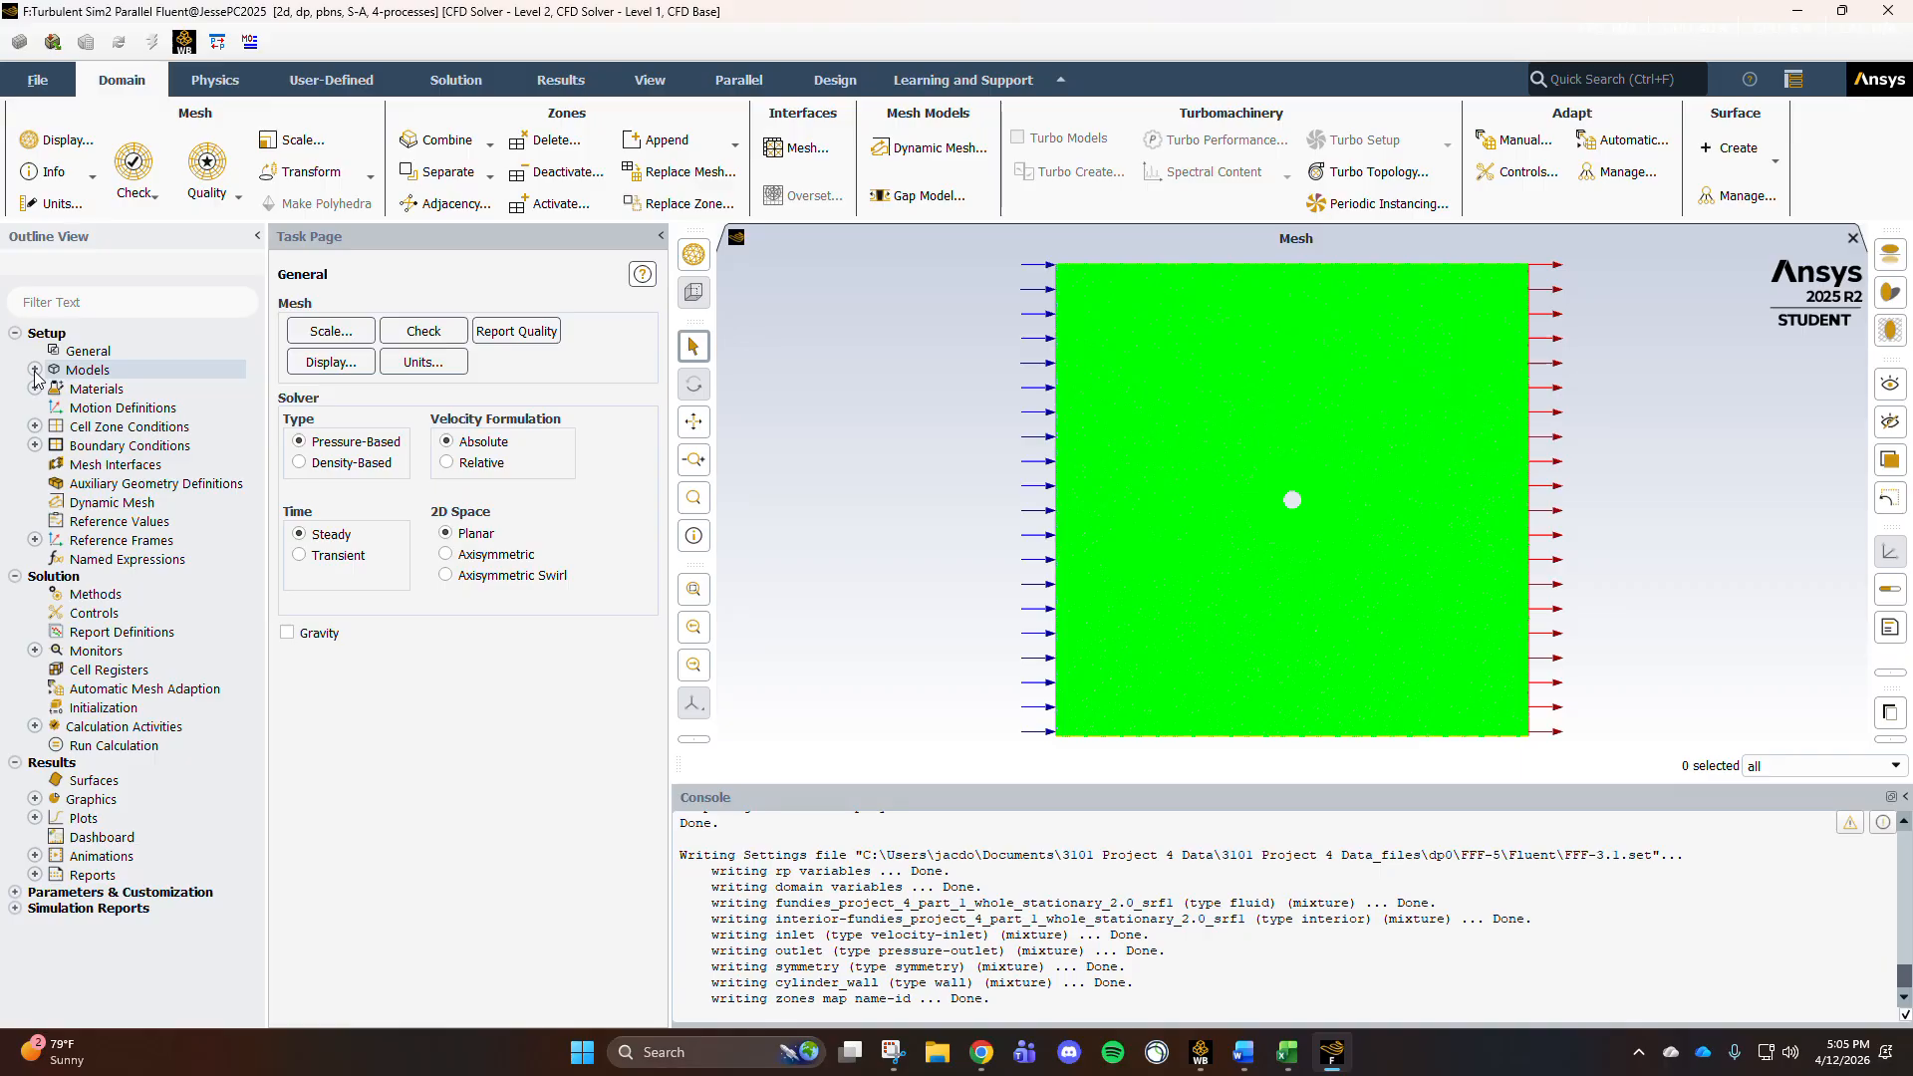
left_click(981, 1052)
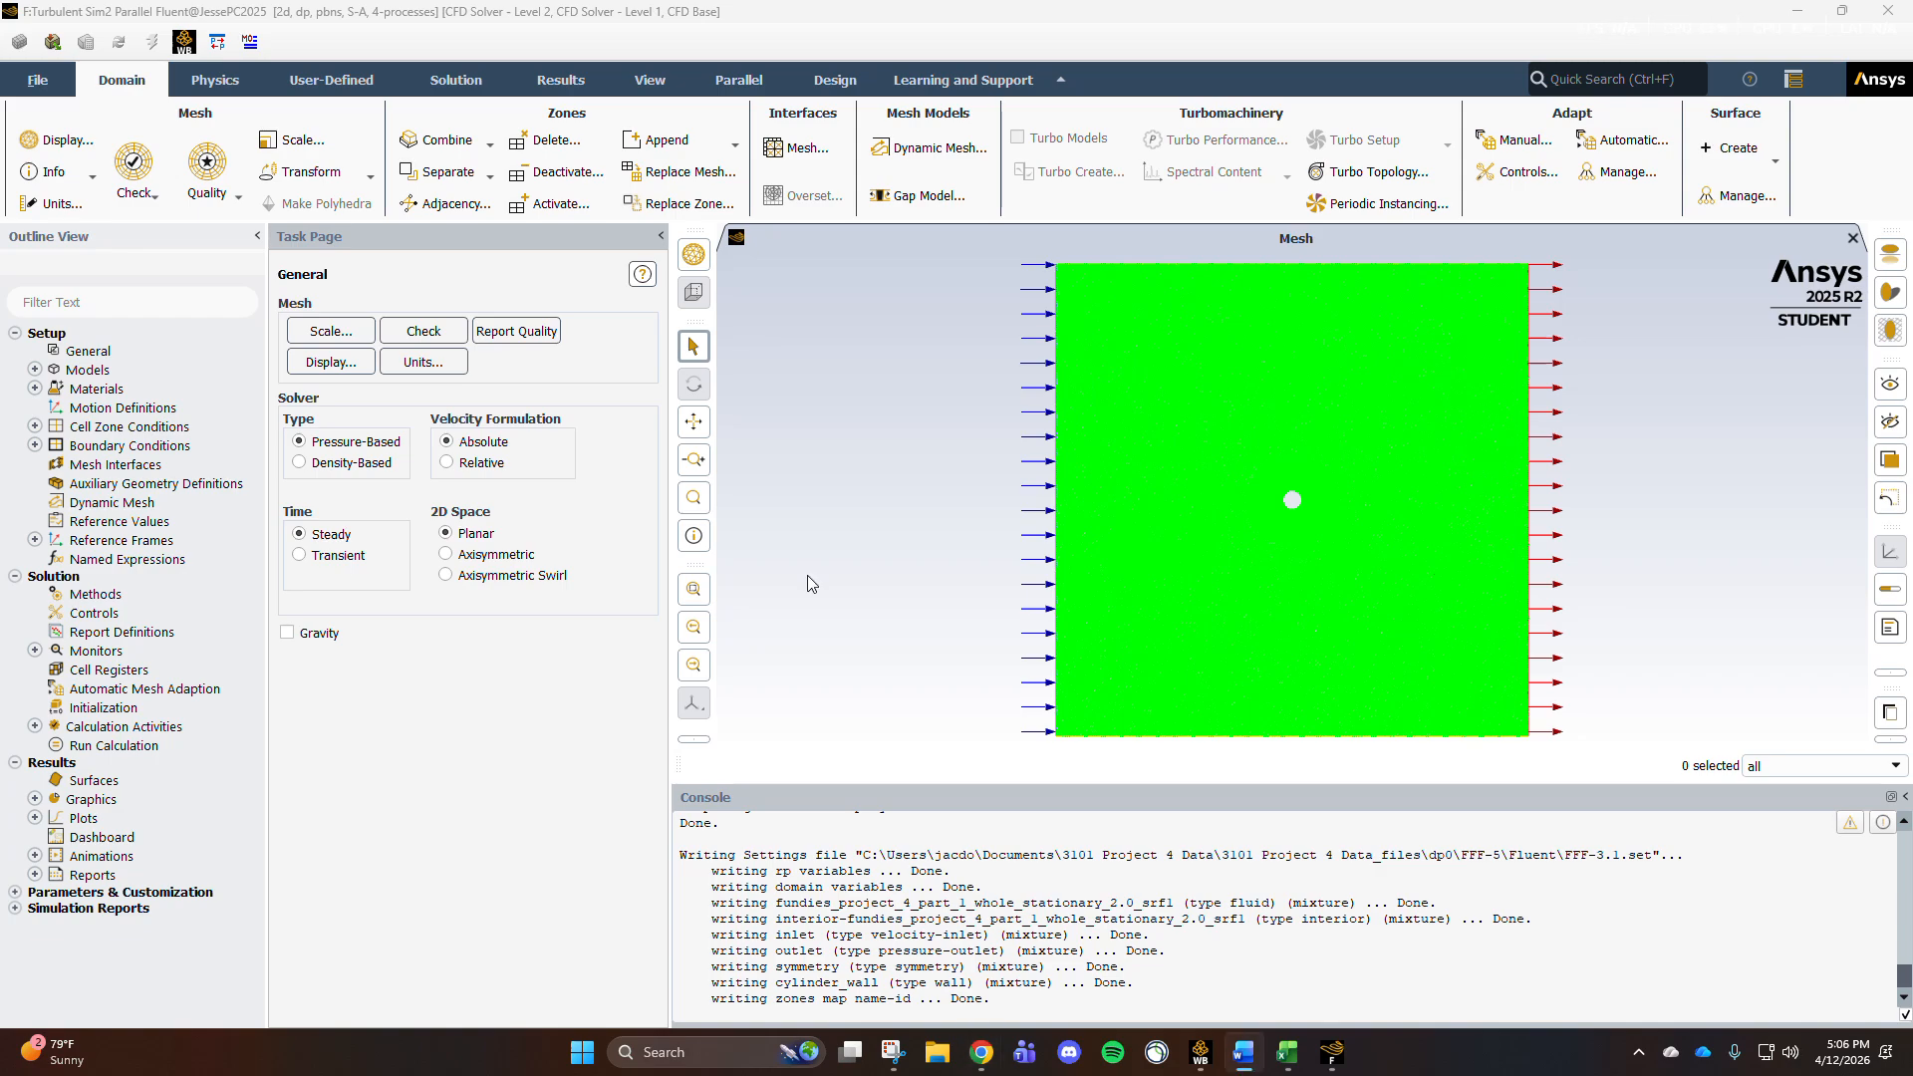
left_click(35, 426)
double_click(85, 450)
double_click(114, 471)
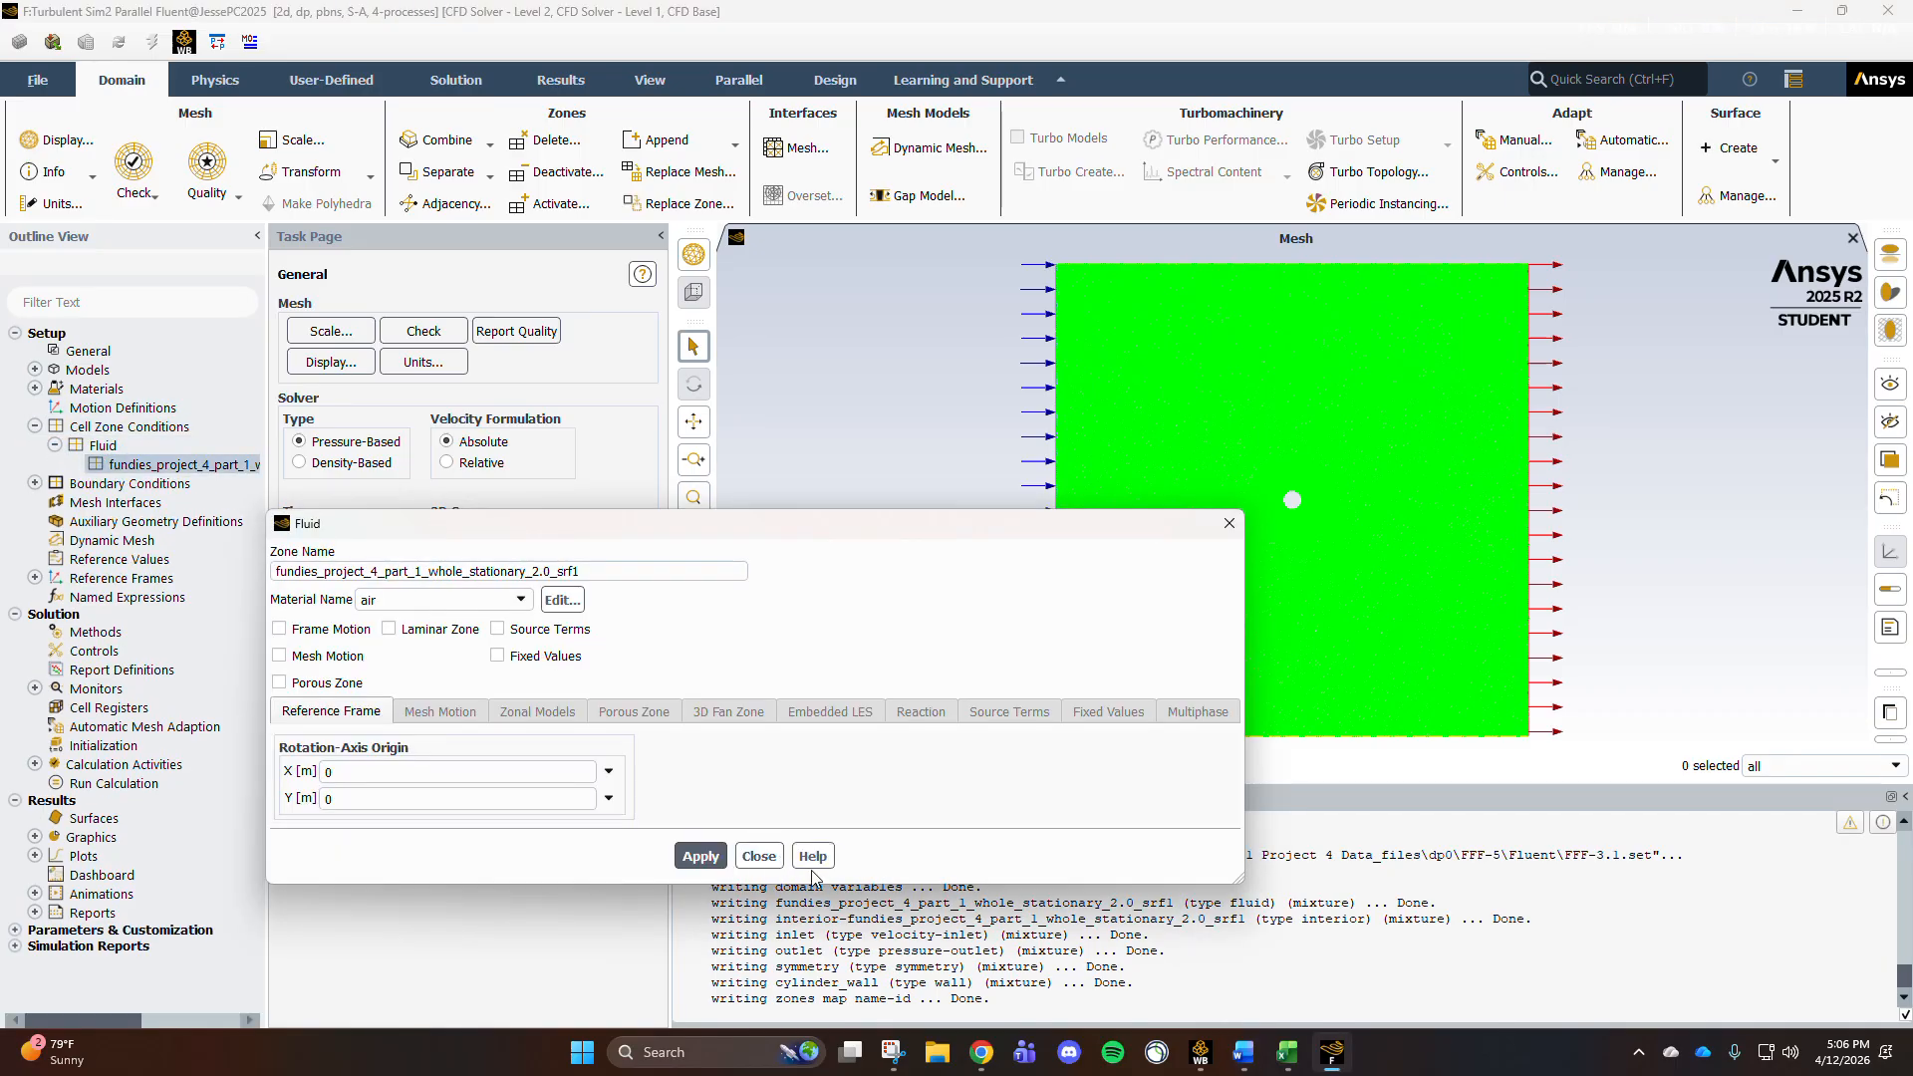
left_click(758, 856)
Step: Set the velocity magnitude of the inlet boundary condition to 6 m/s
left_click(35, 483)
left_click(55, 502)
double_click(130, 521)
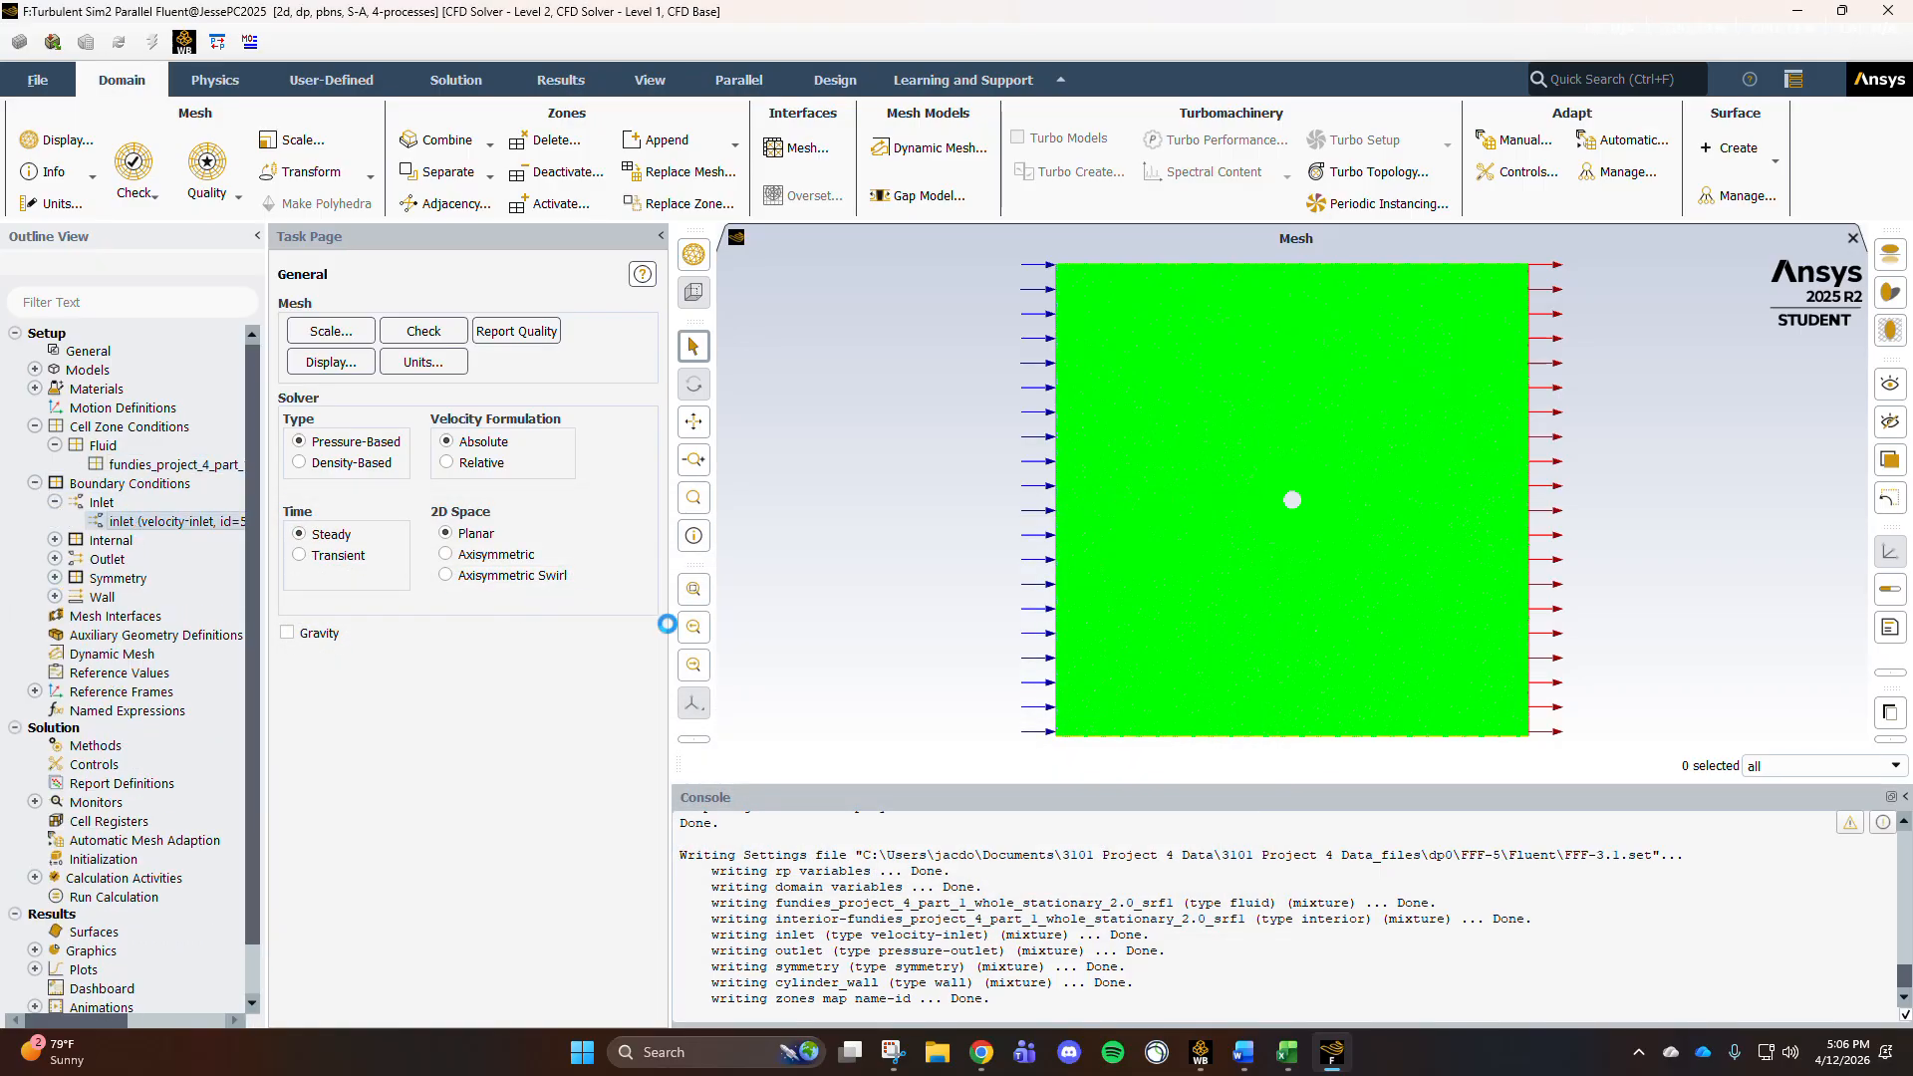
double_click(620, 695)
type("6")
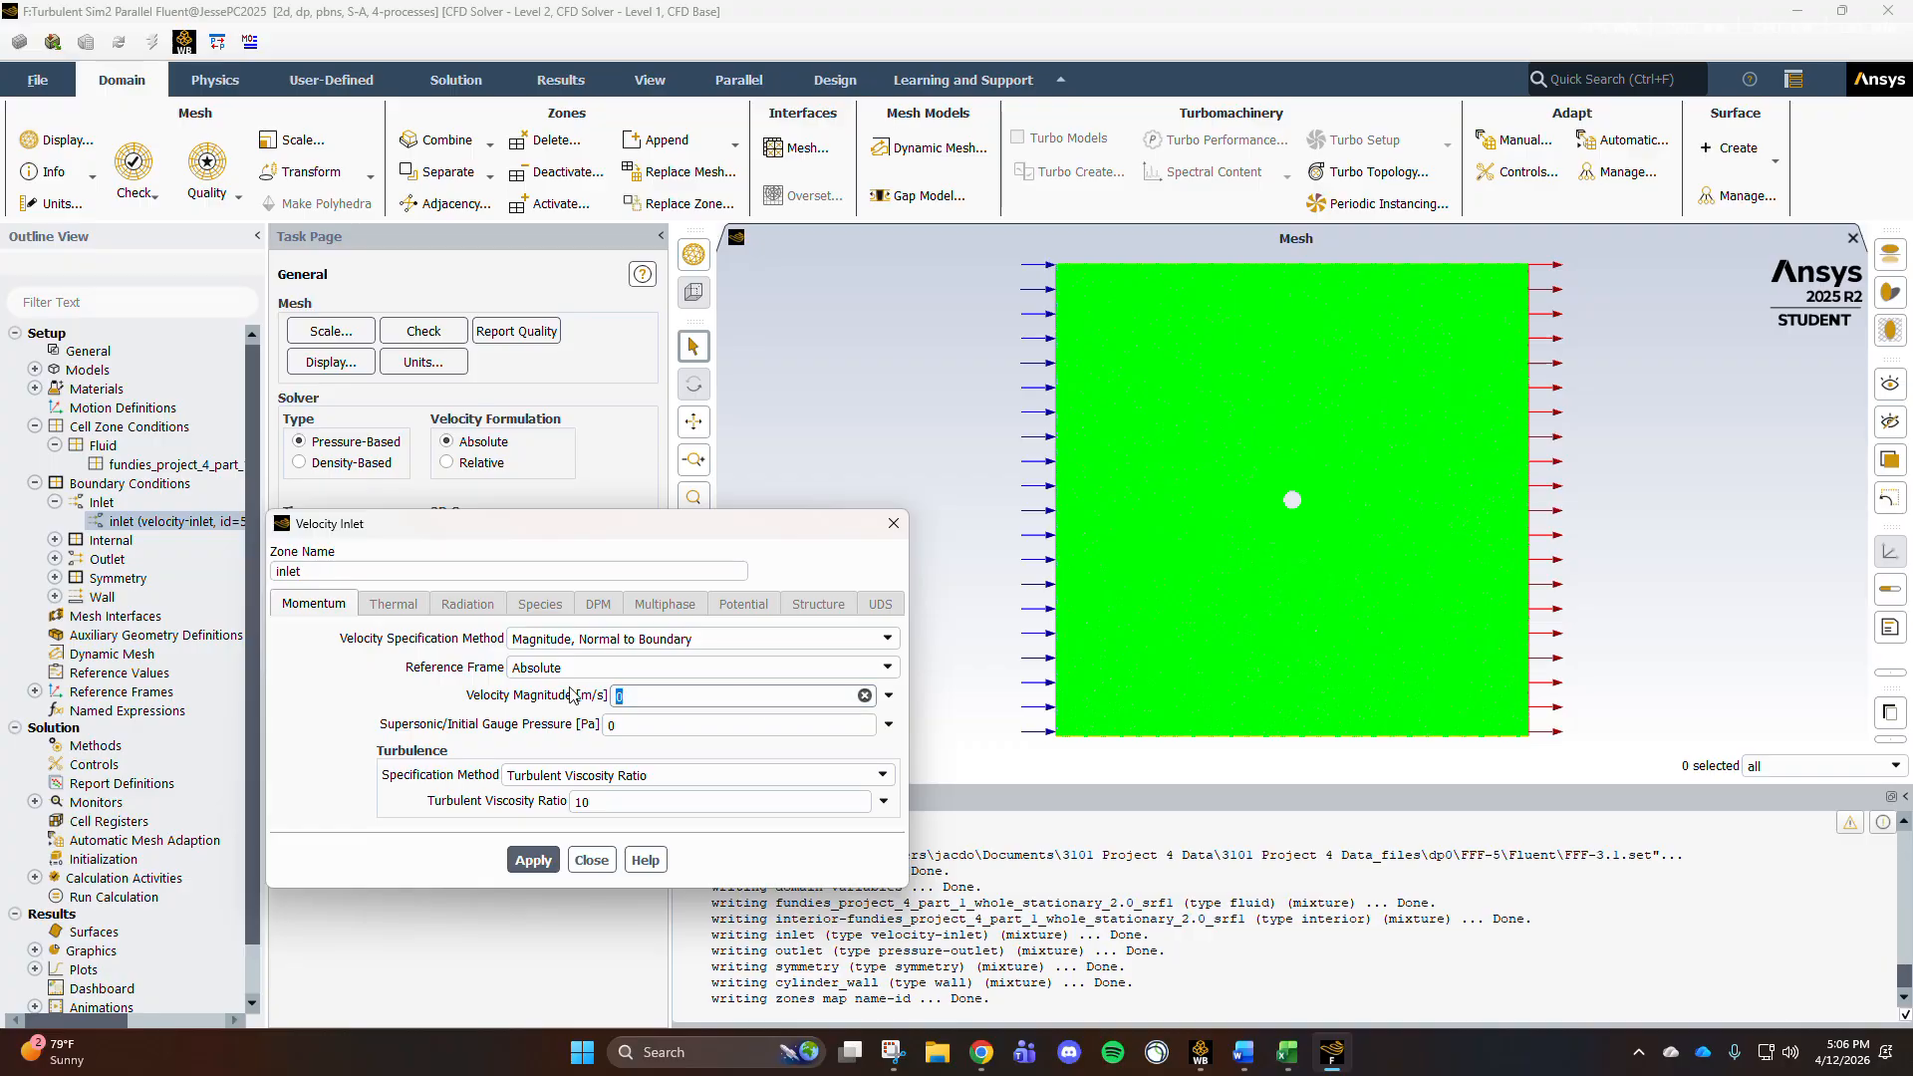
left_click(535, 860)
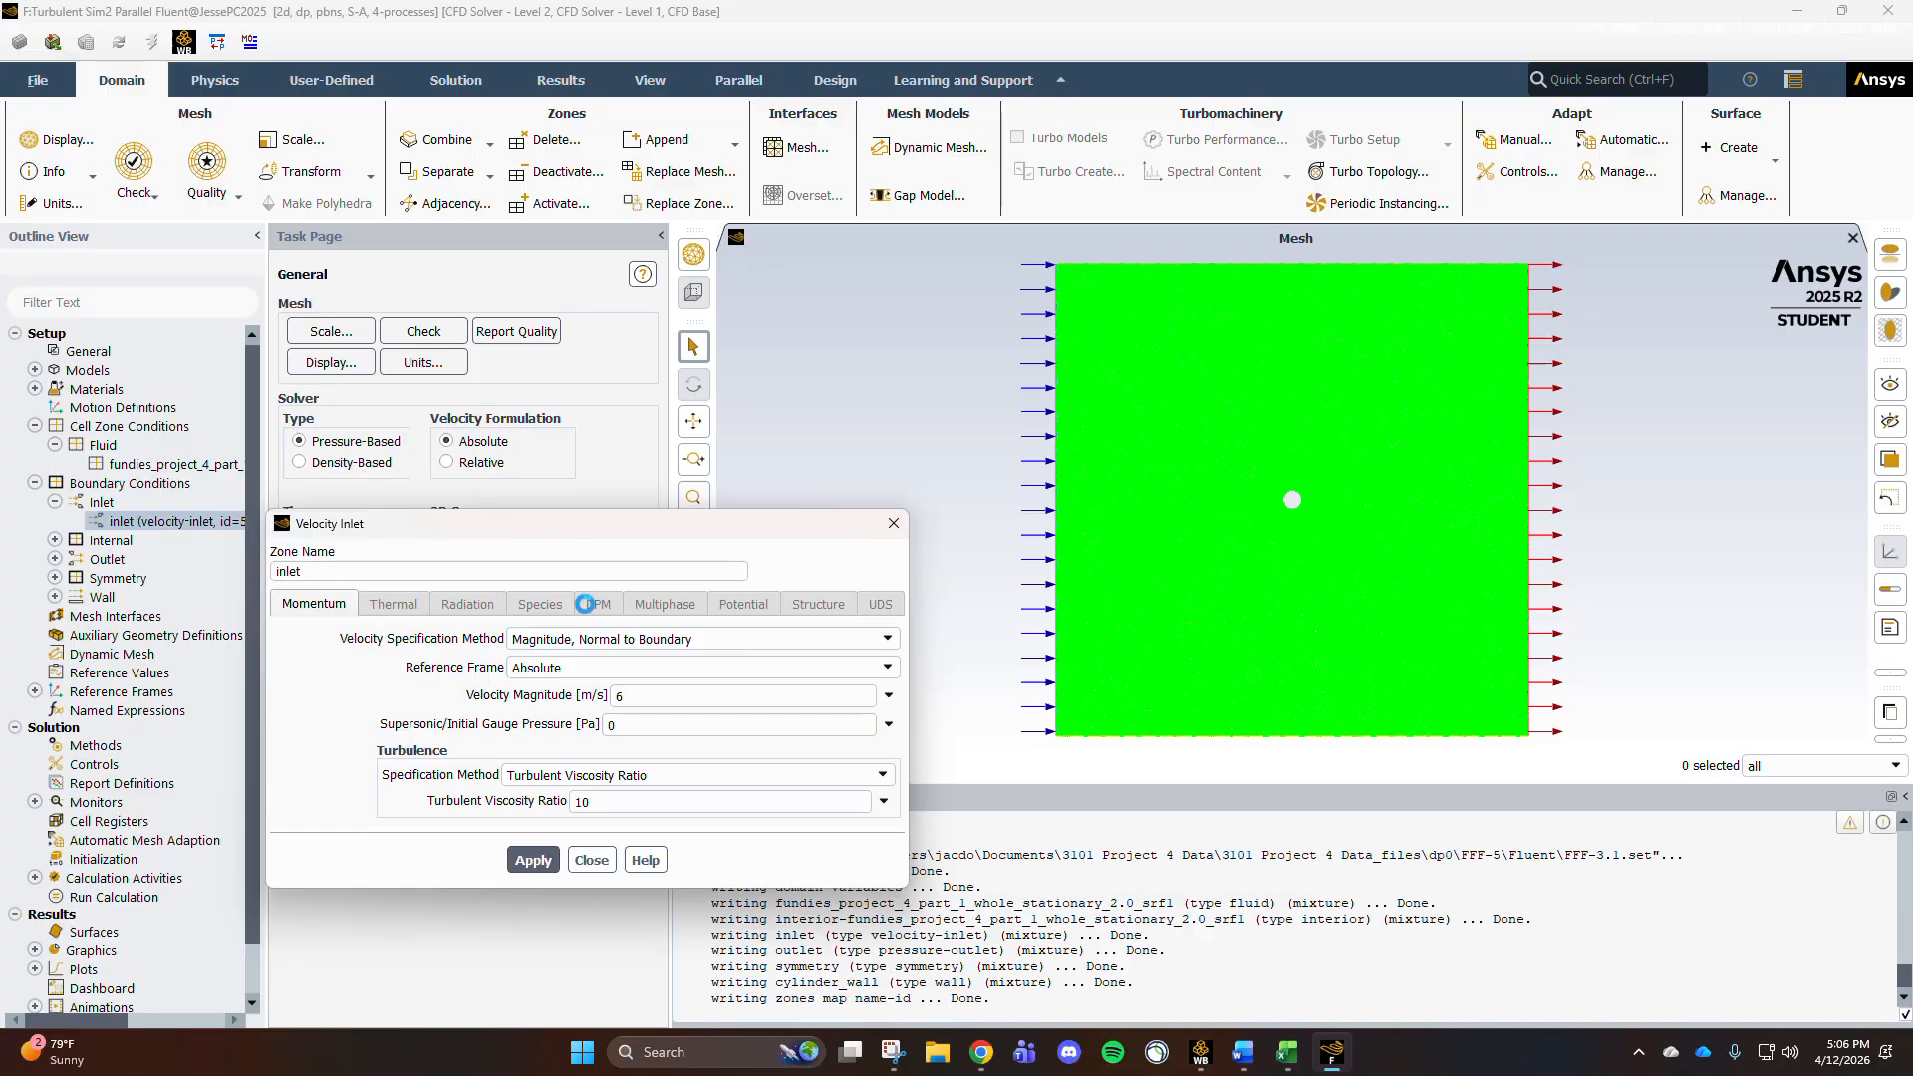
left_click(592, 860)
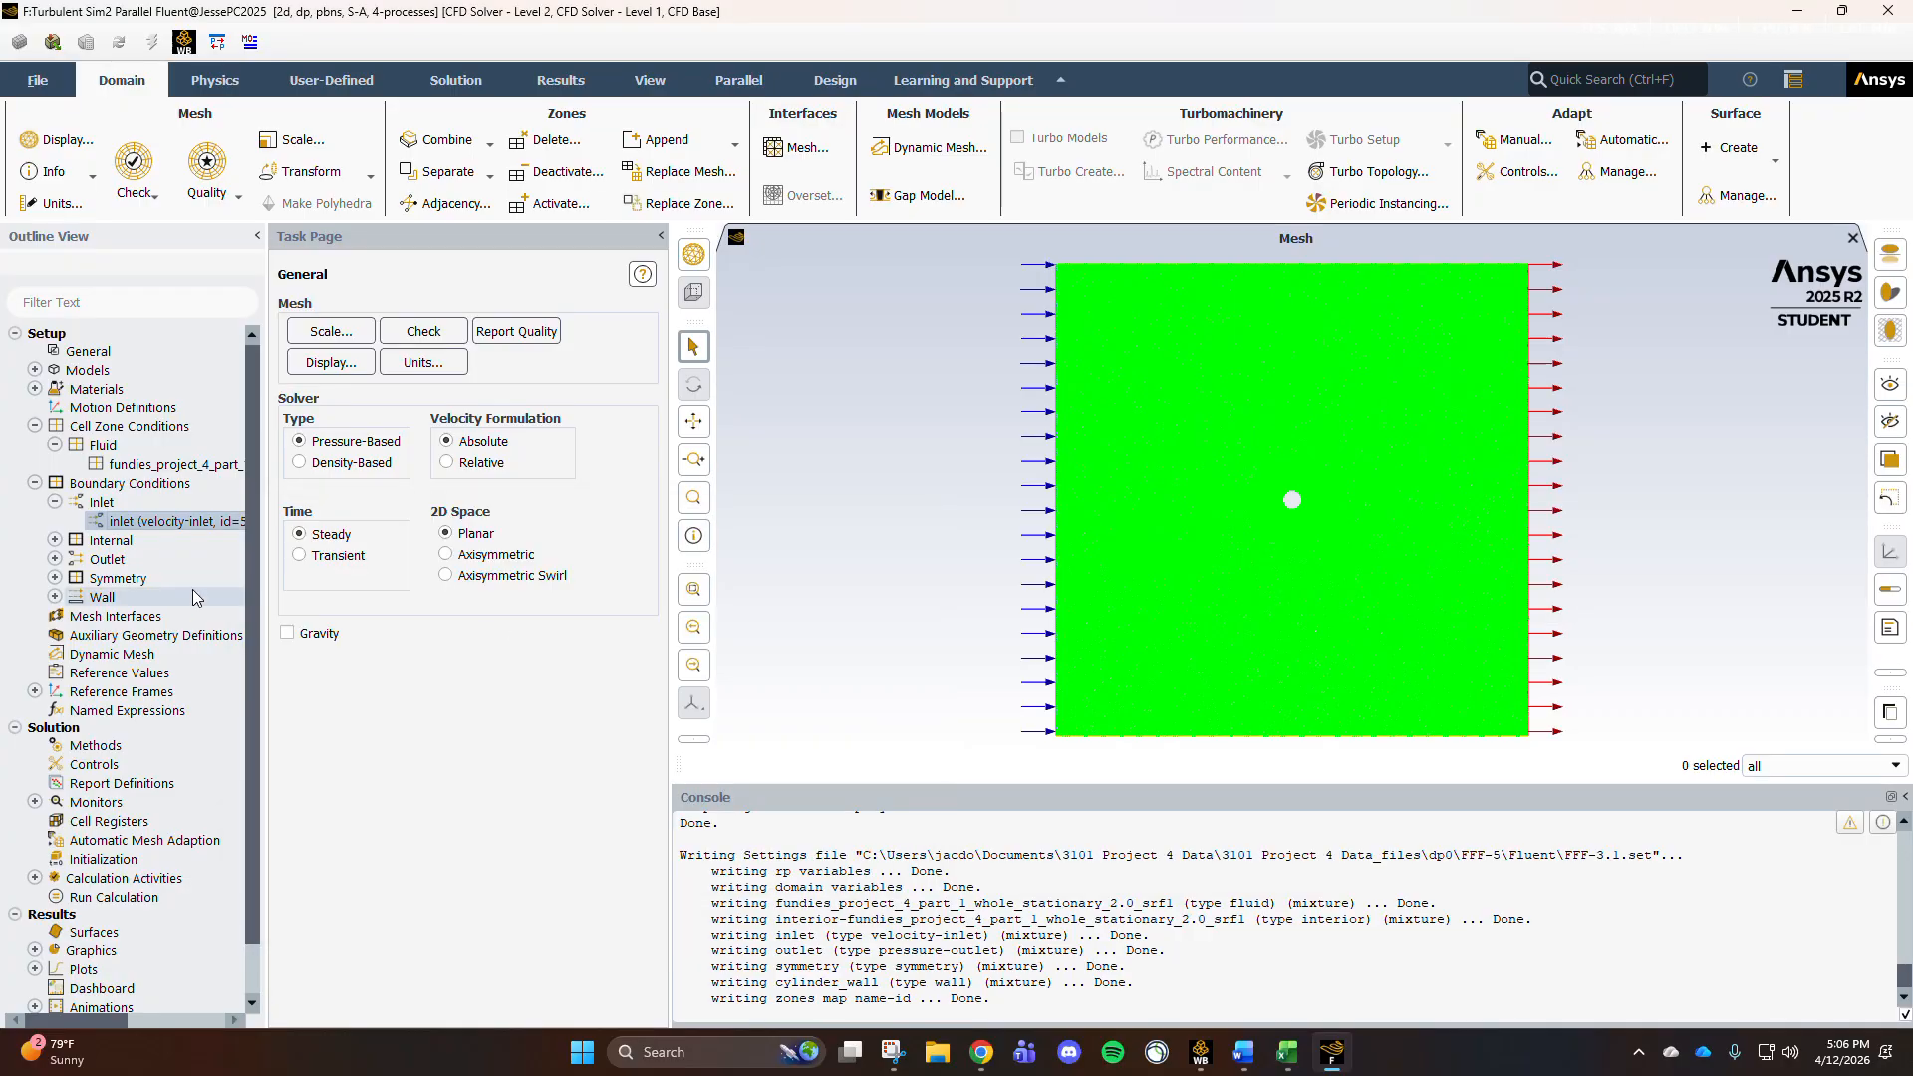
left_click(55, 540)
left_click(35, 483)
left_click(35, 427)
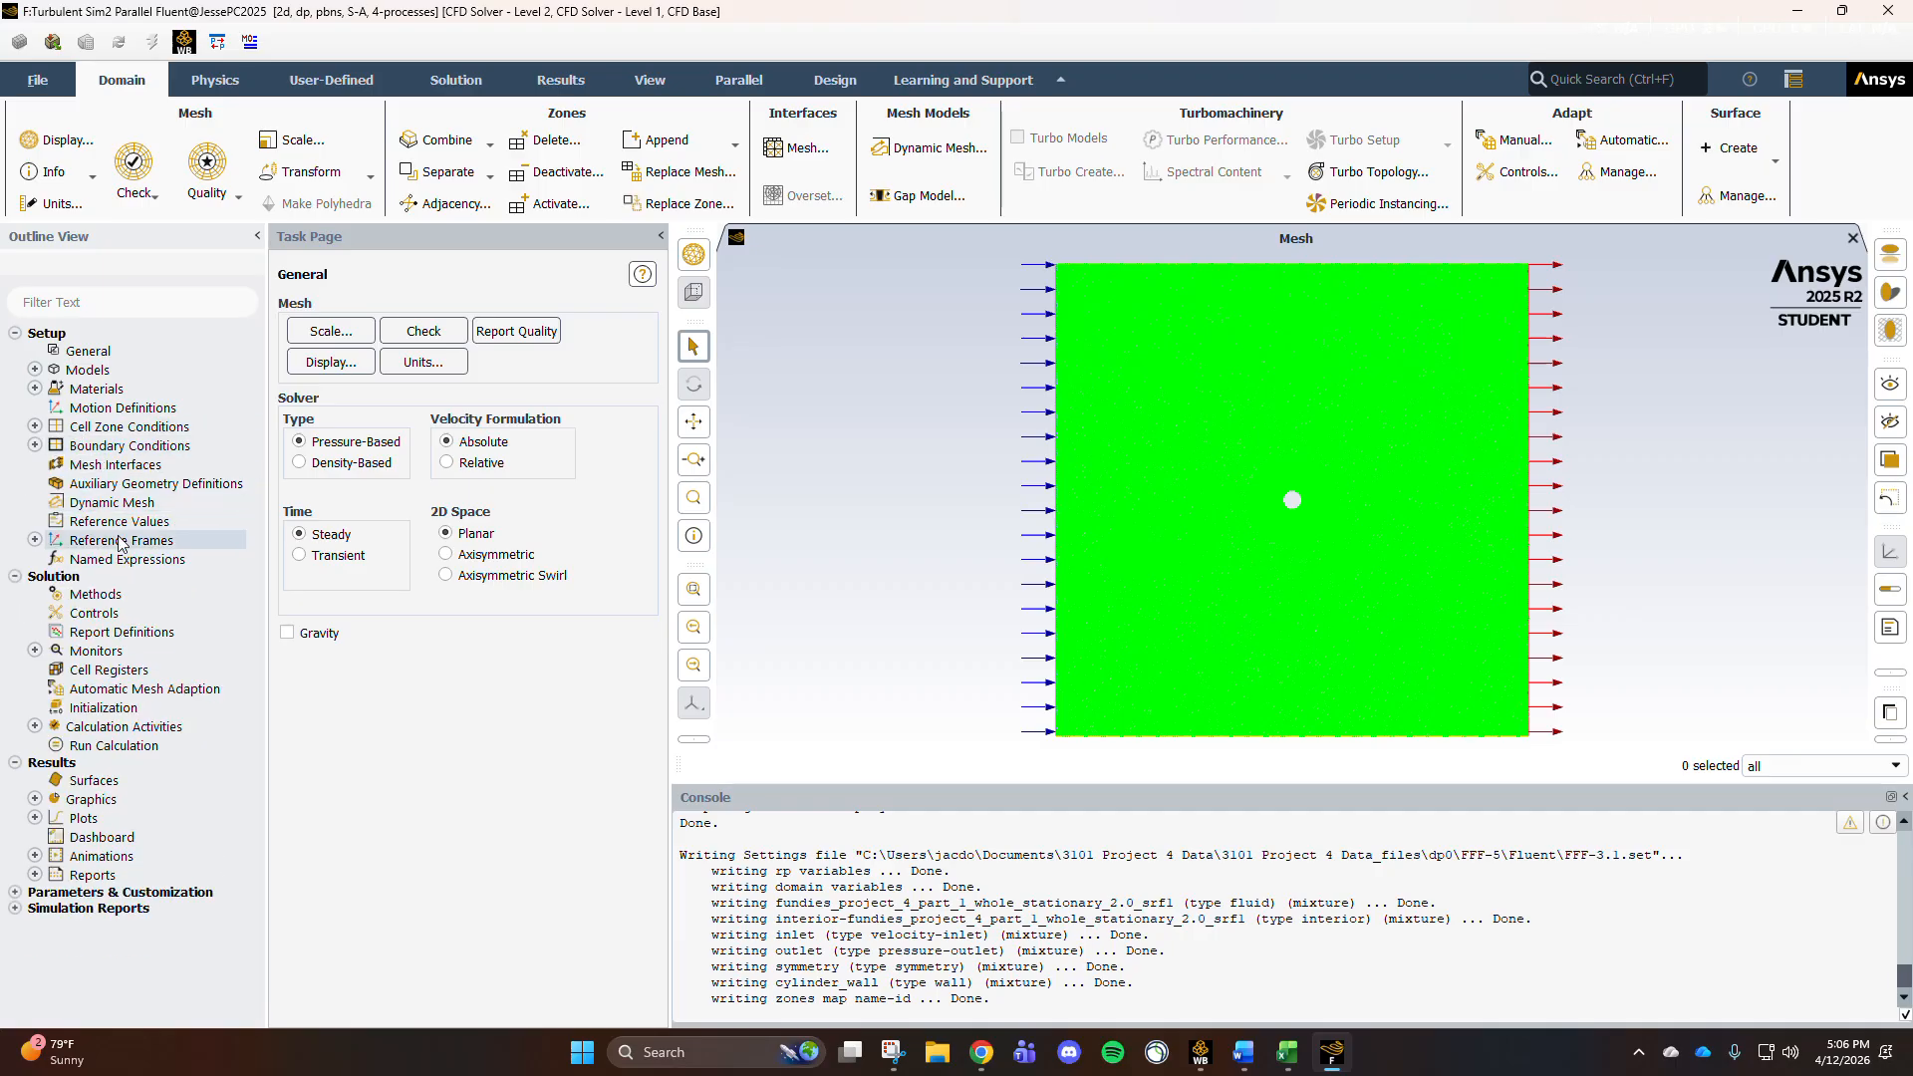
Step: Check the solution methods and compute the reference values from the inlet
left_click(86, 595)
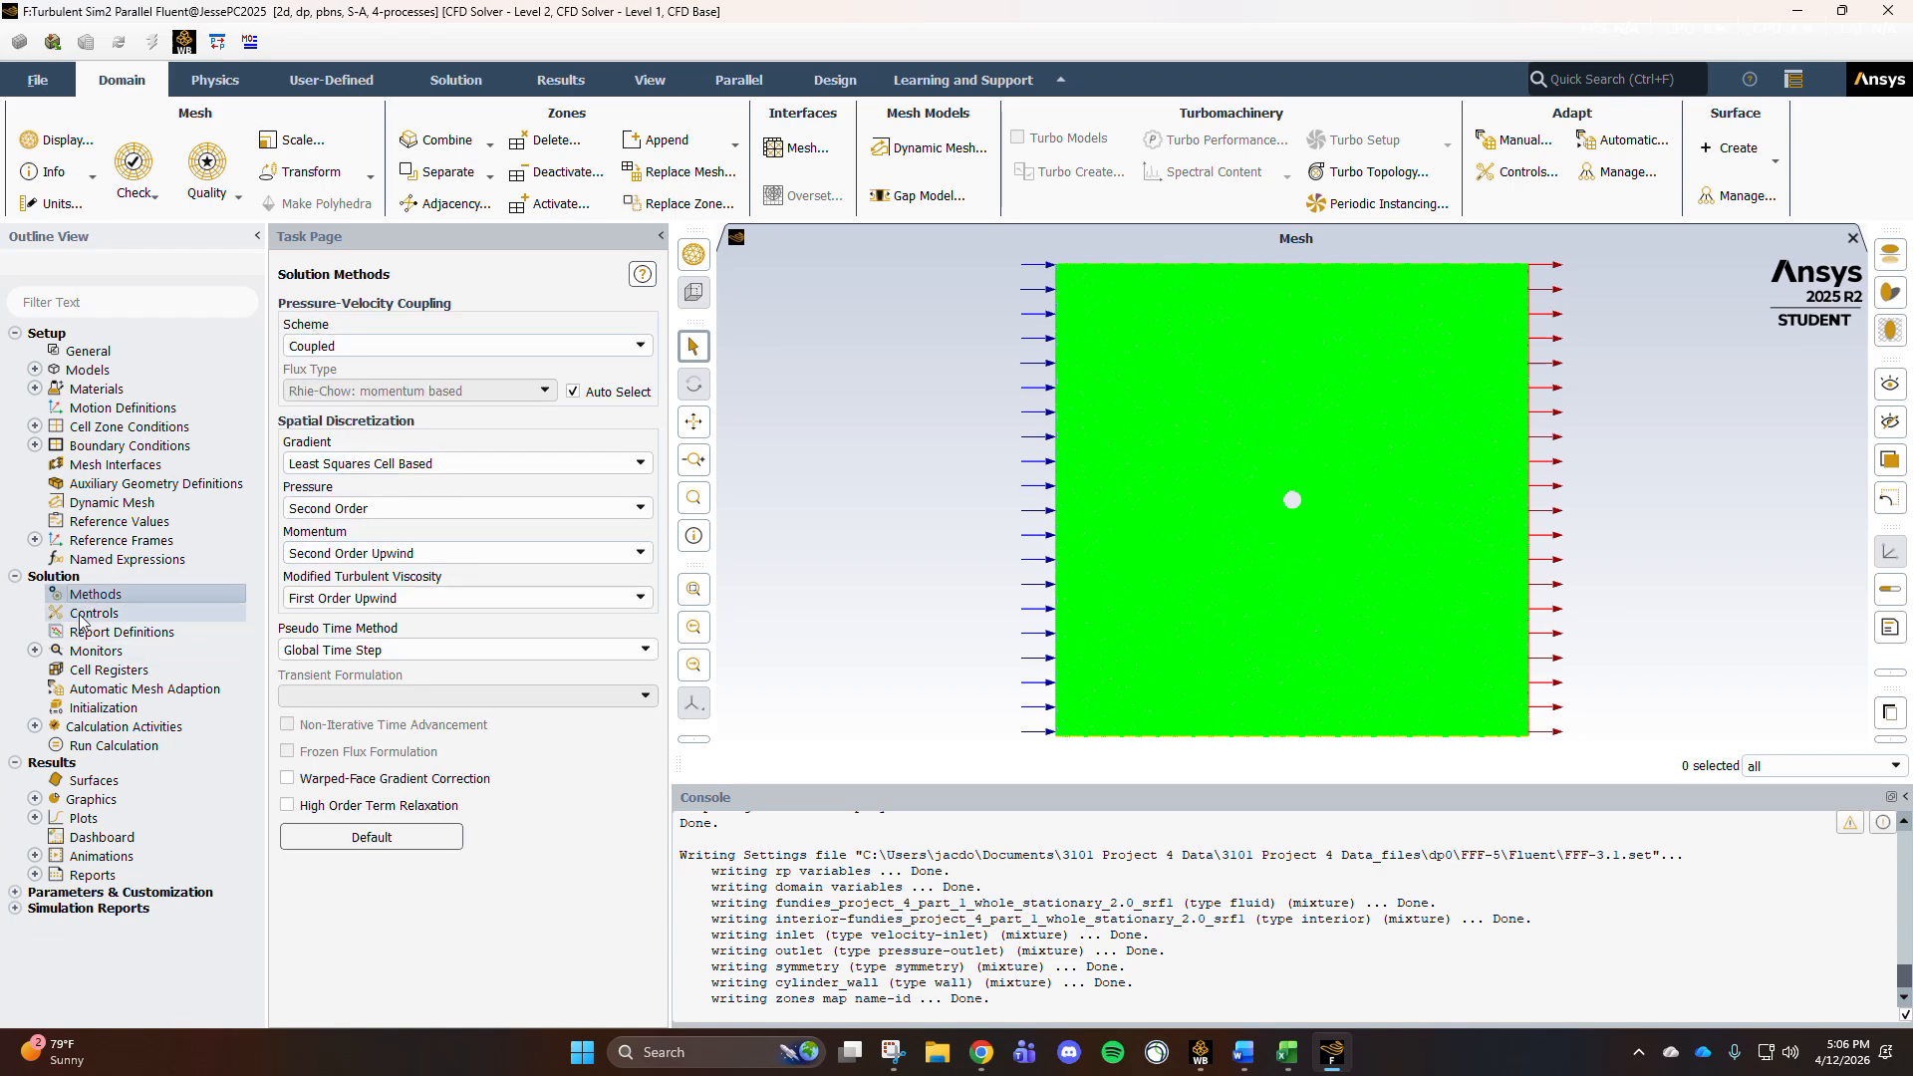
double_click(100, 540)
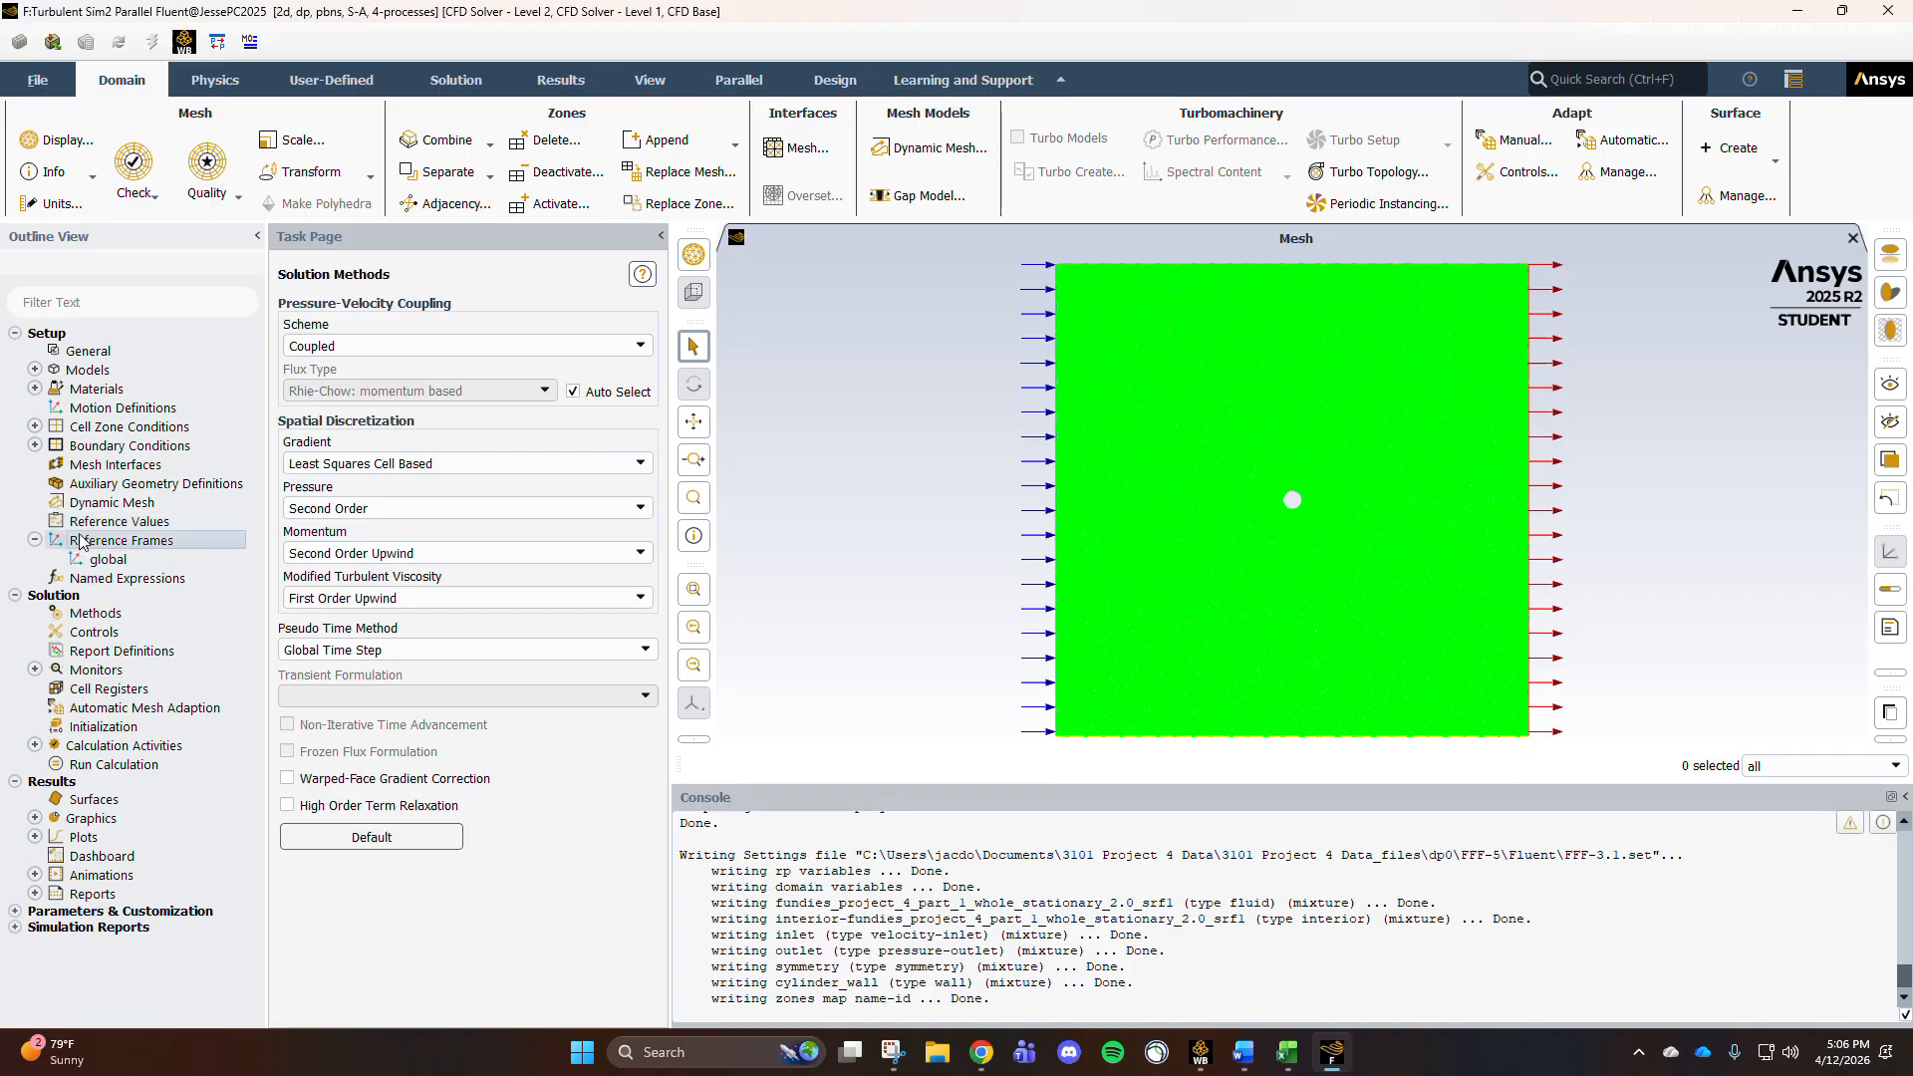
left_click(99, 521)
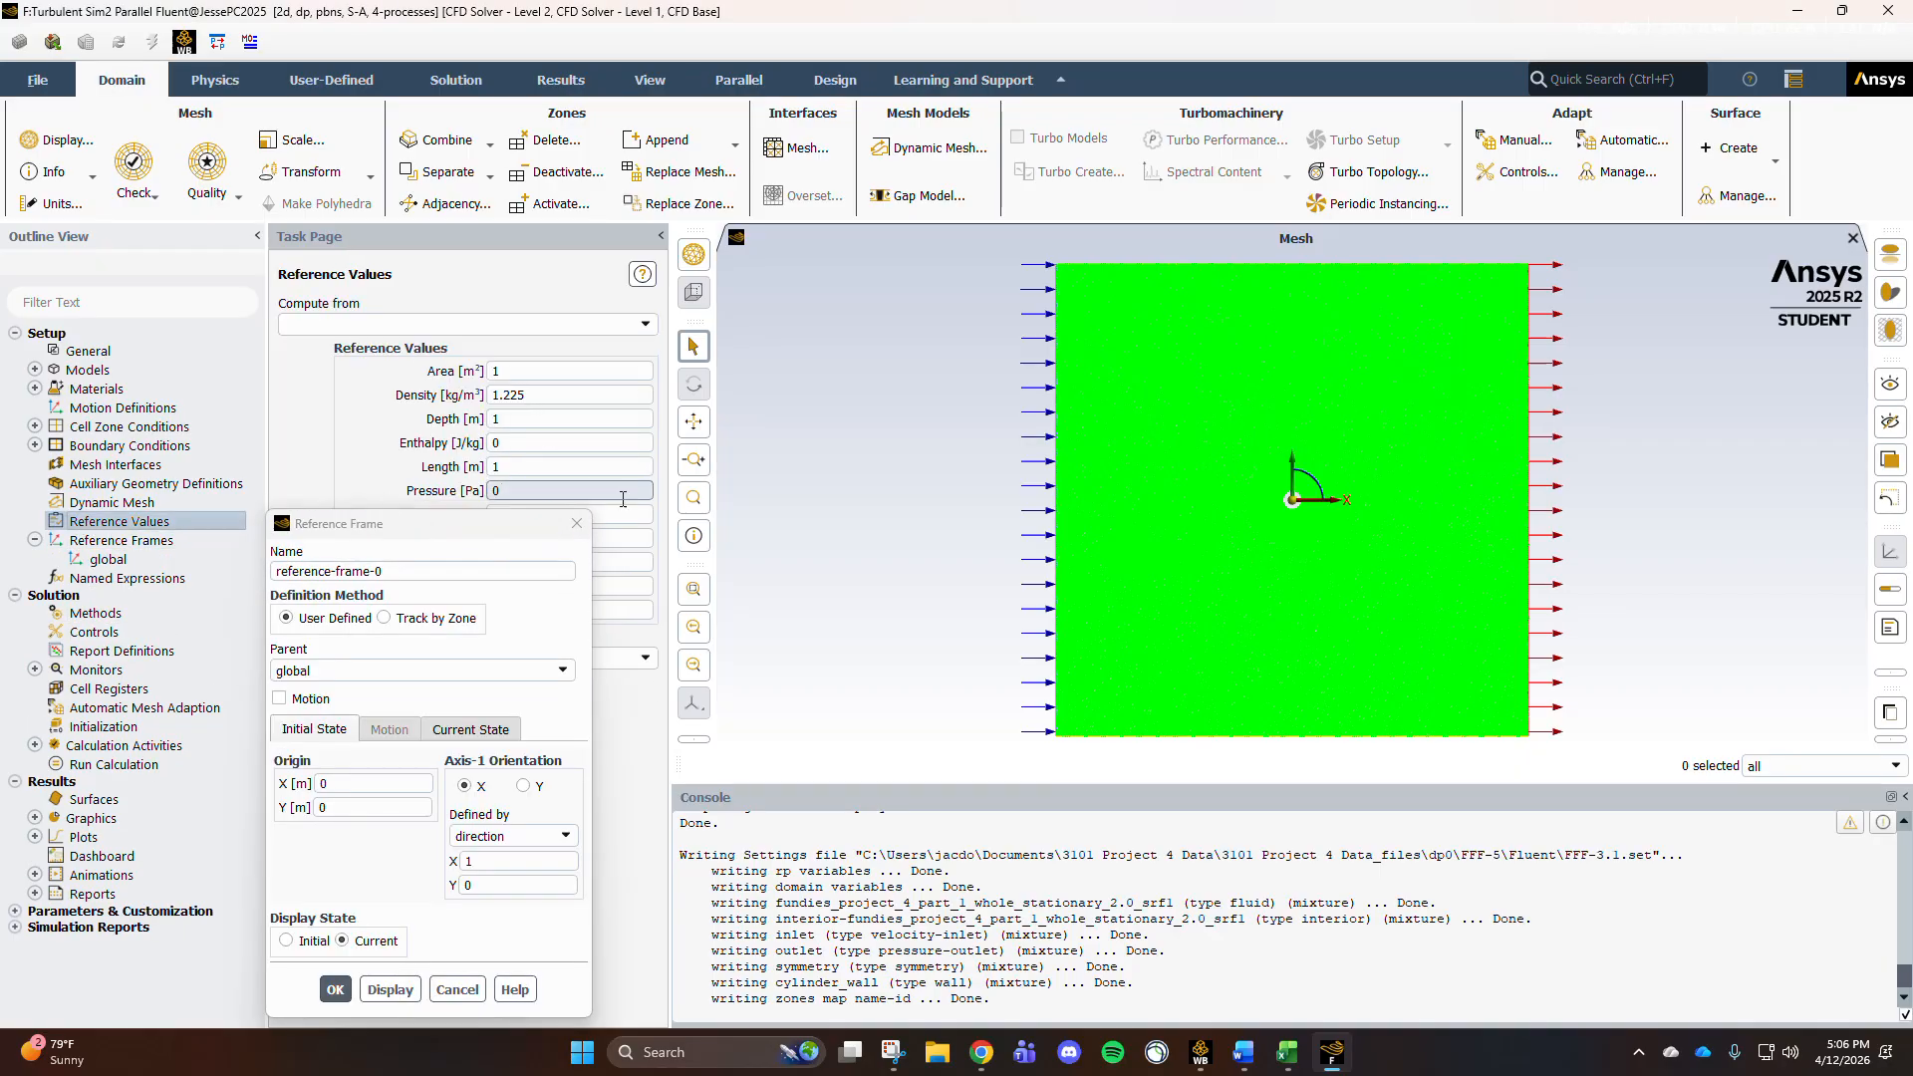
left_click(502, 325)
type("inl")
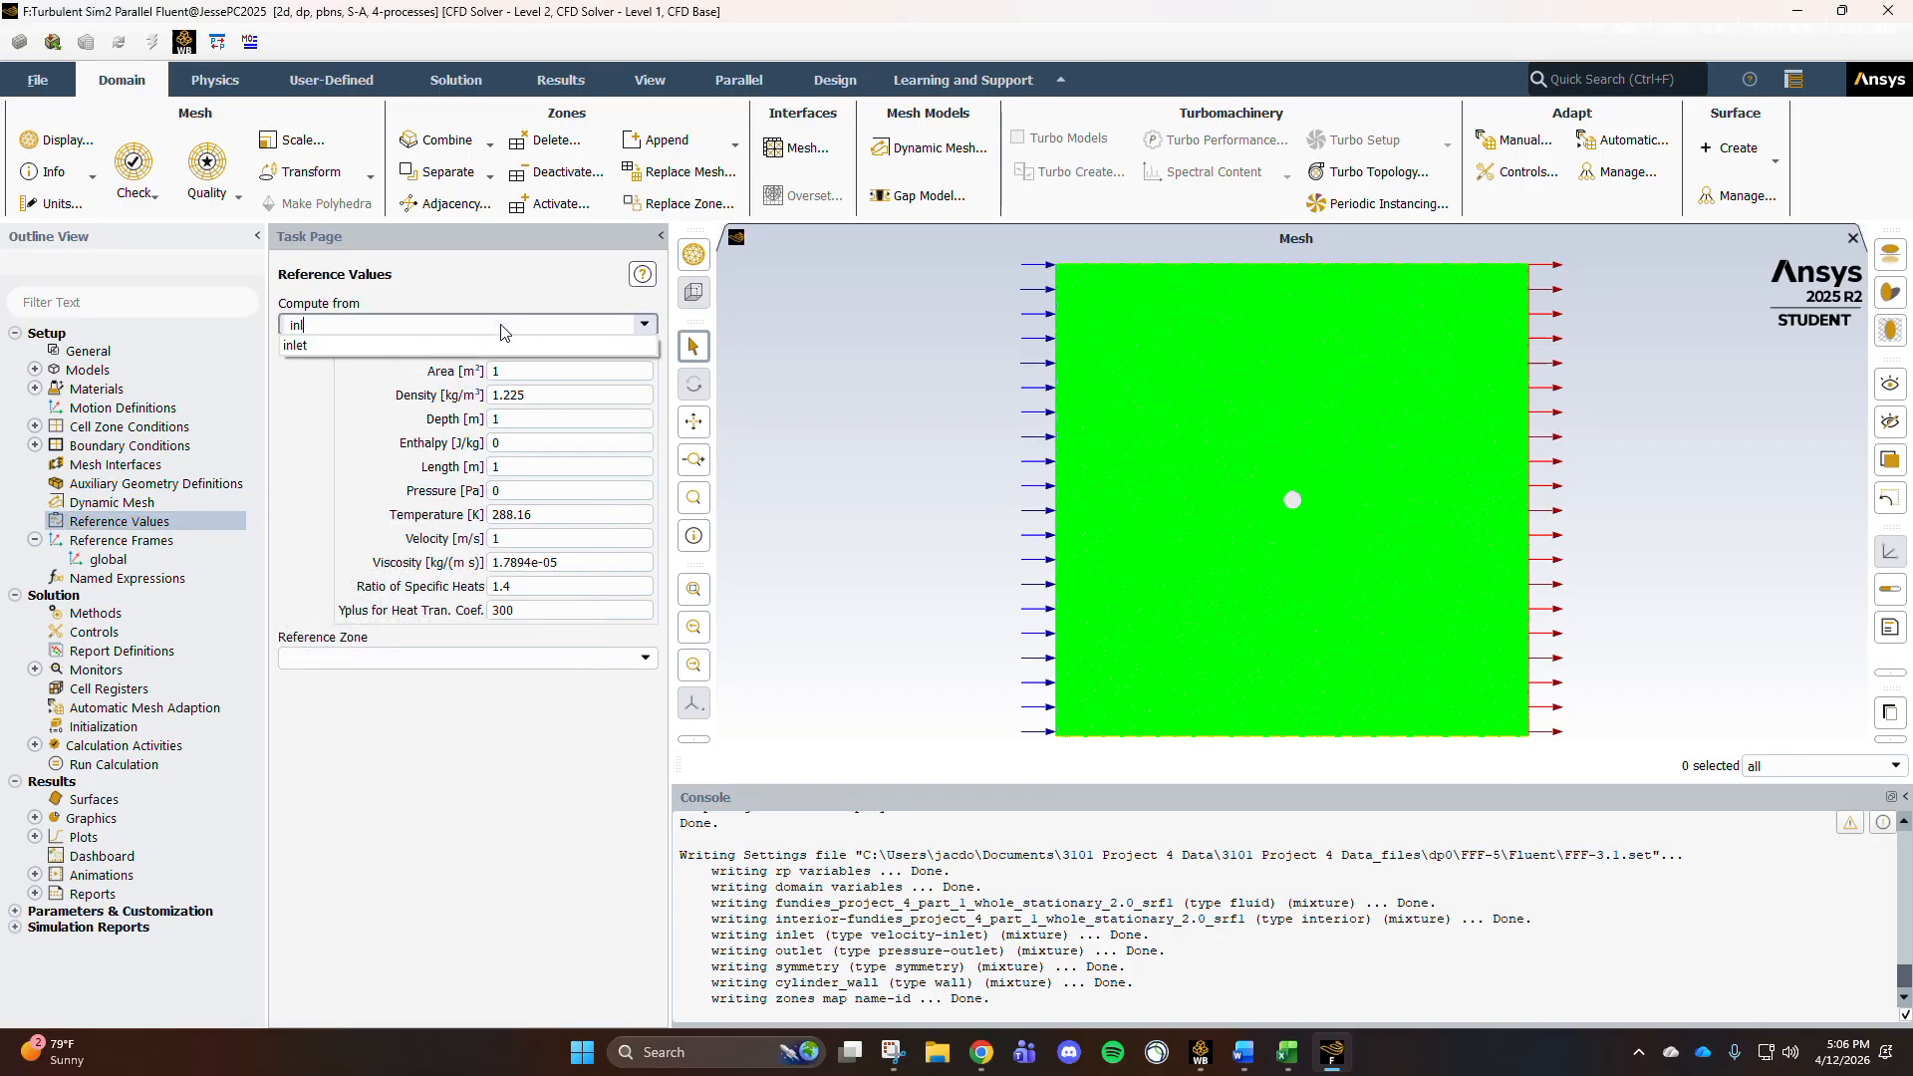
left_click(470, 345)
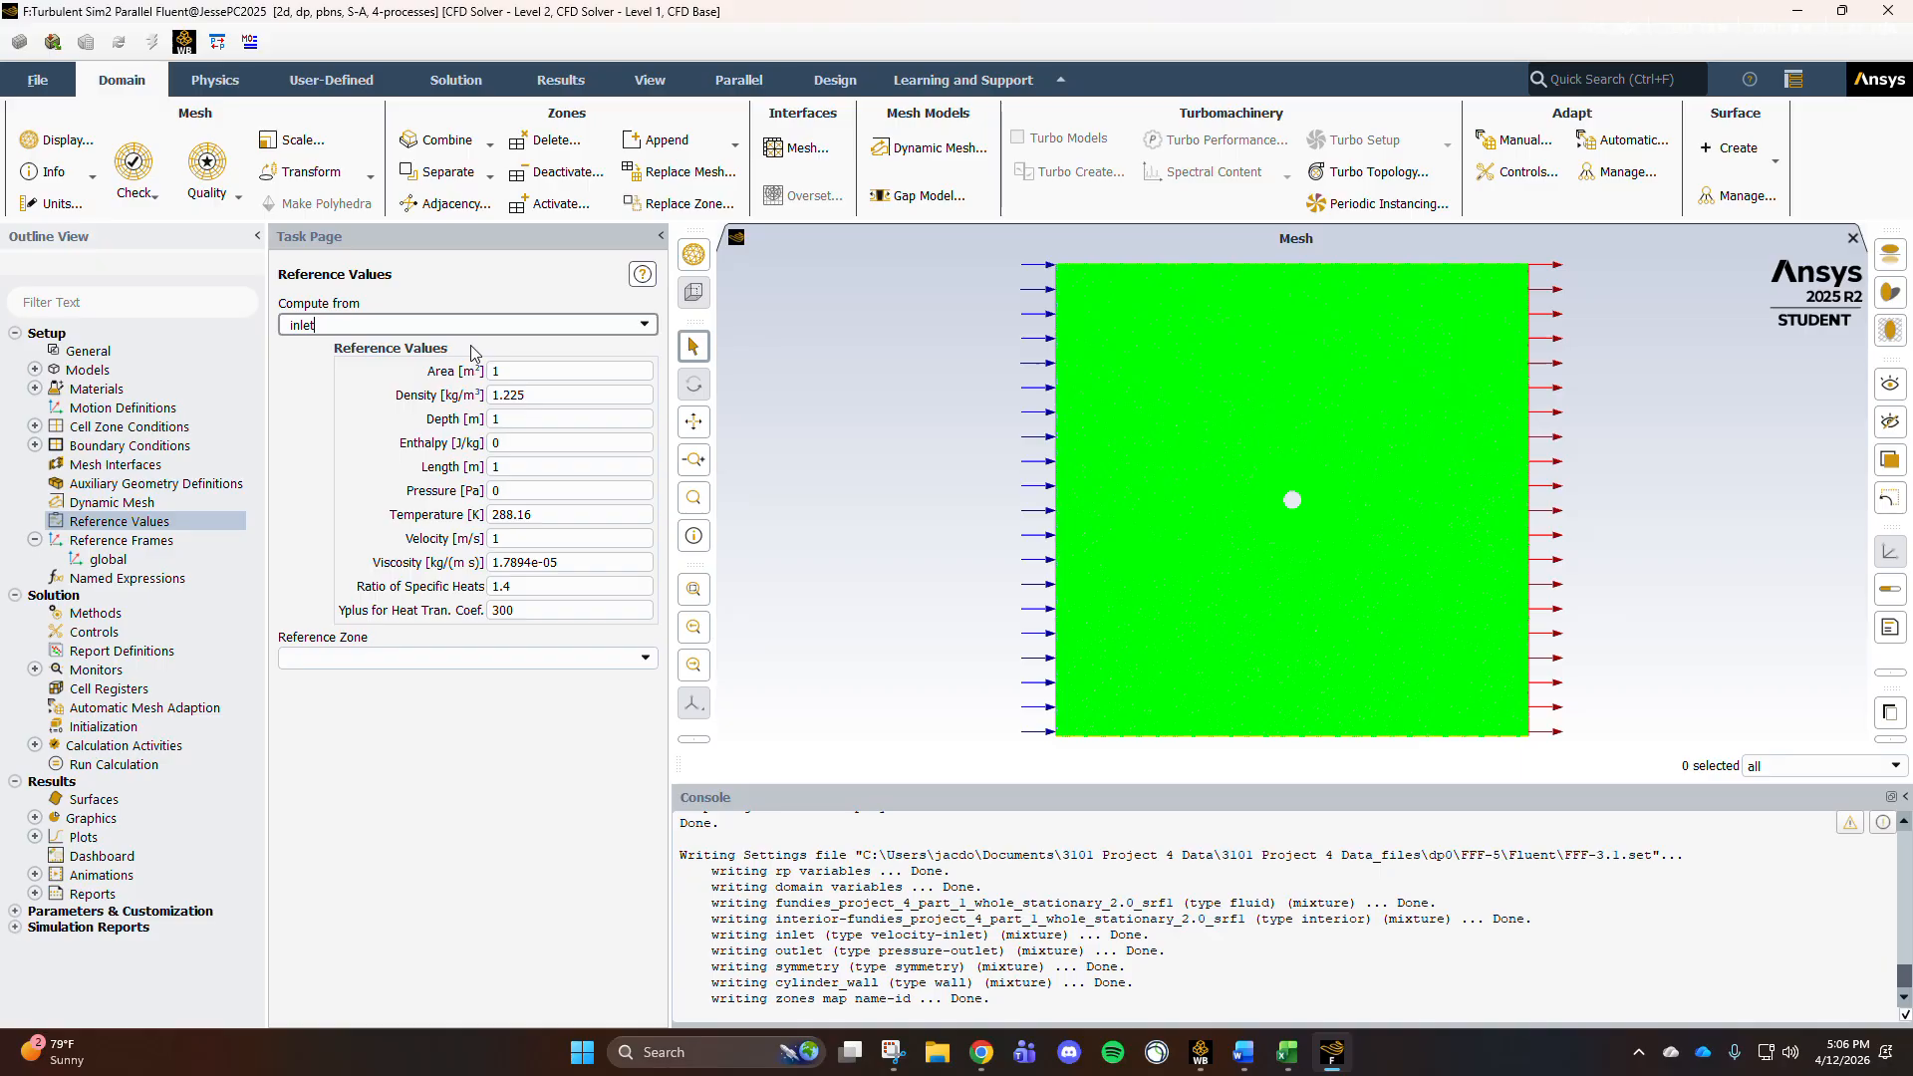
left_click(645, 324)
left_click(470, 363)
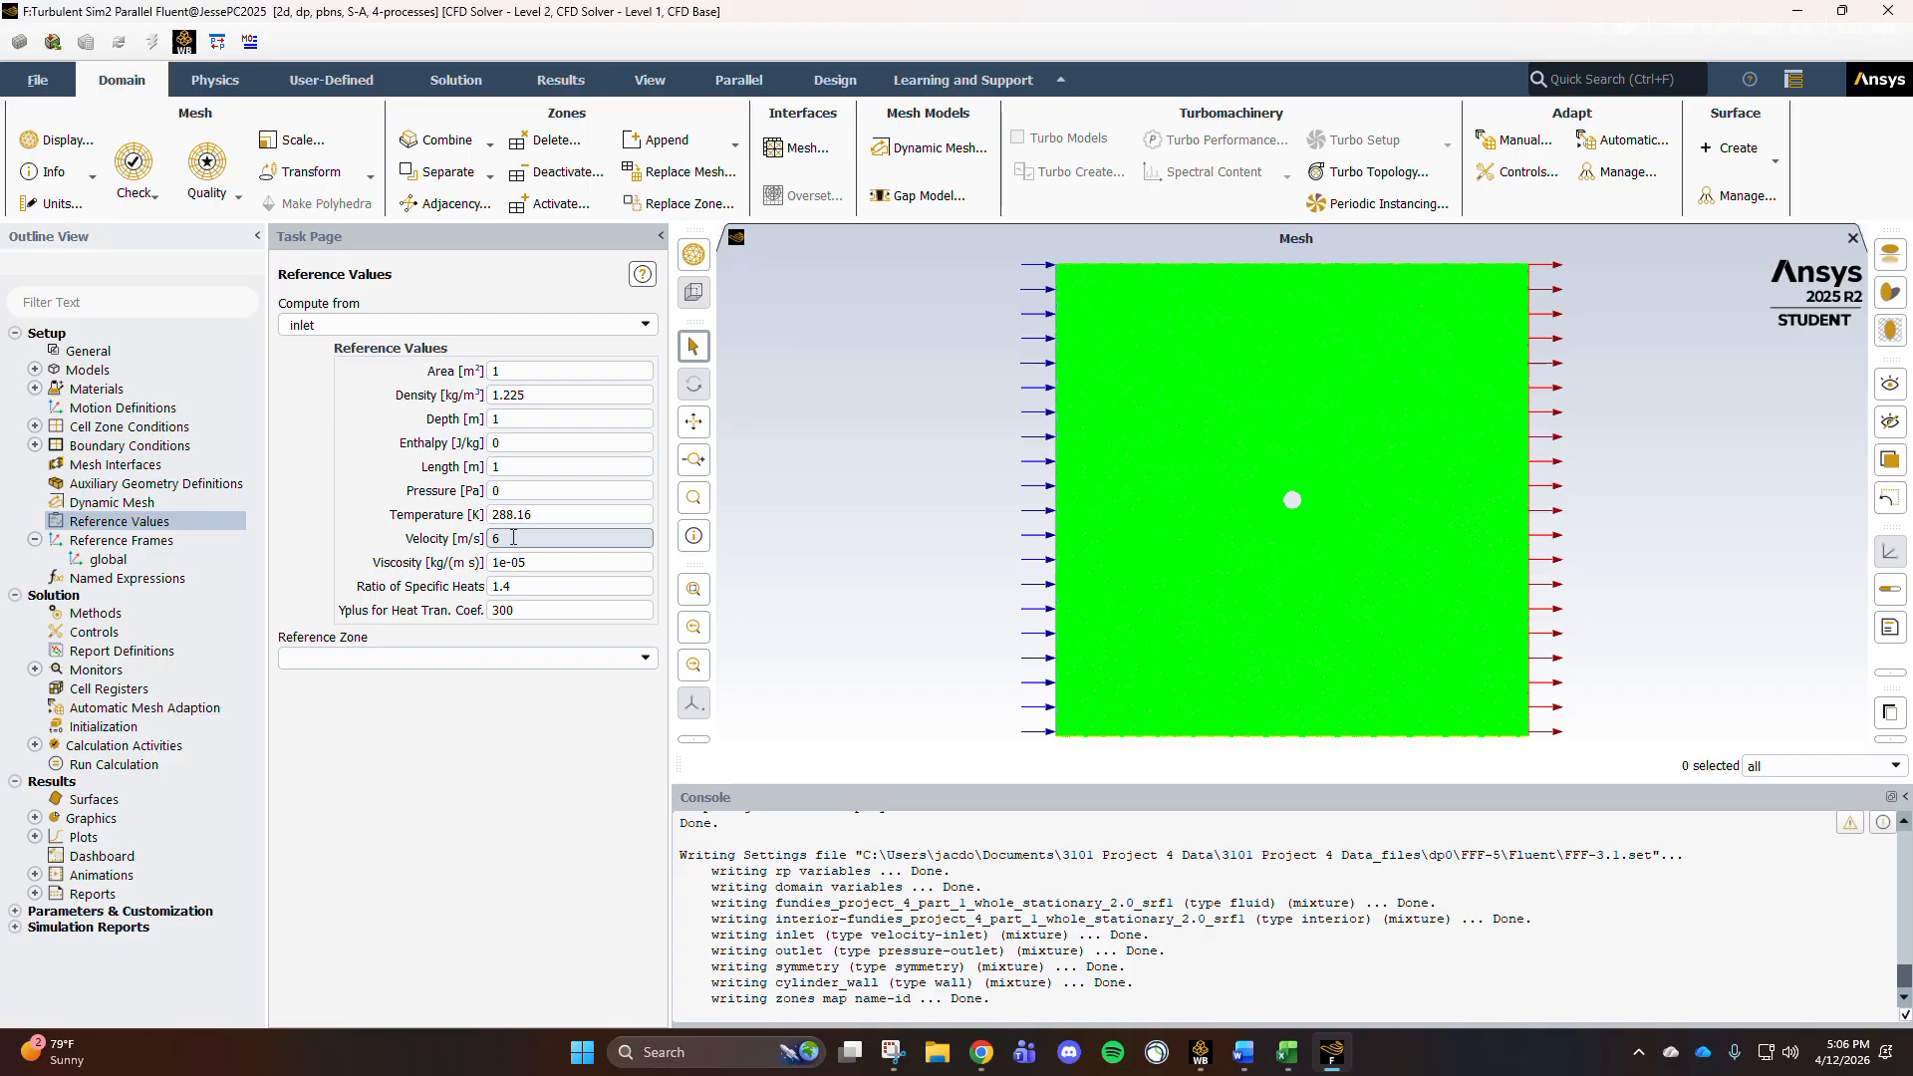
left_click(34, 540)
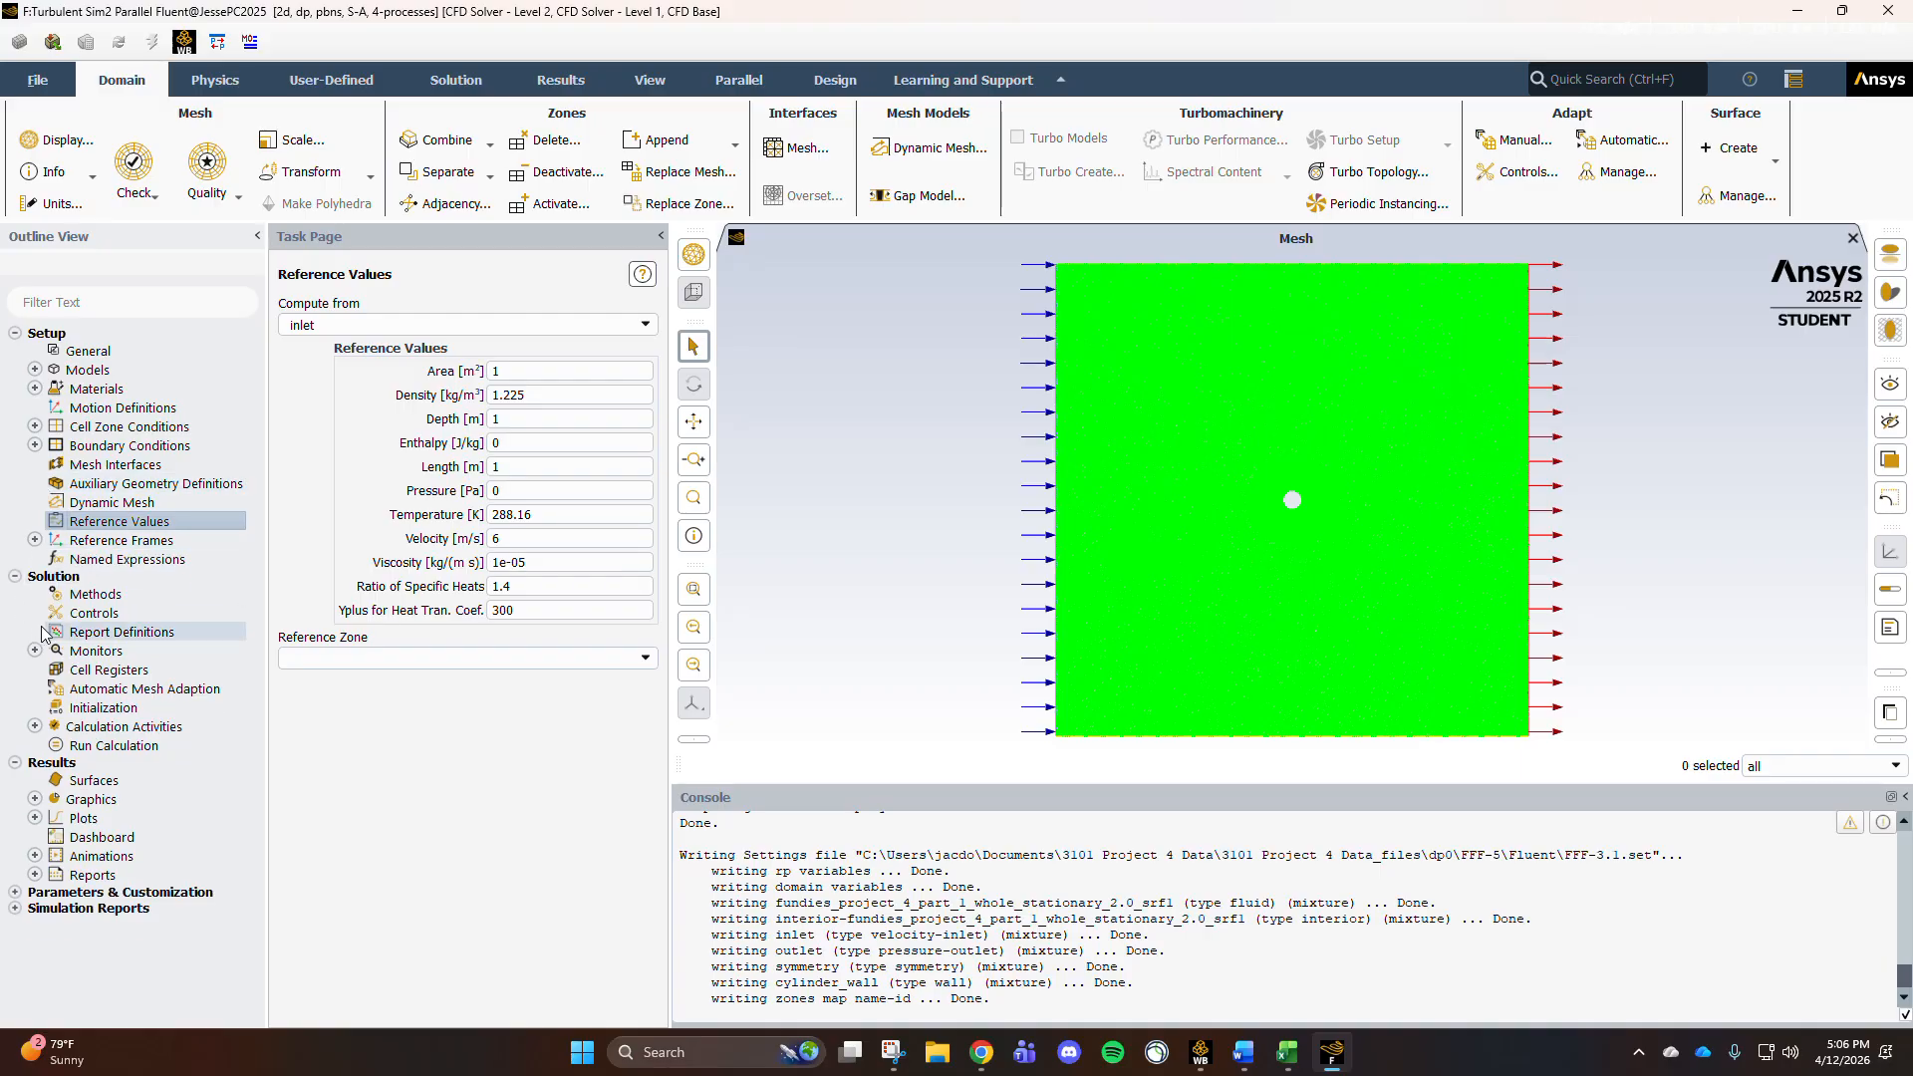
Step: Create a drag coefficient report definition named drag-coeff for the cylinder_wall zone, with a report file and report plot
double_click(122, 632)
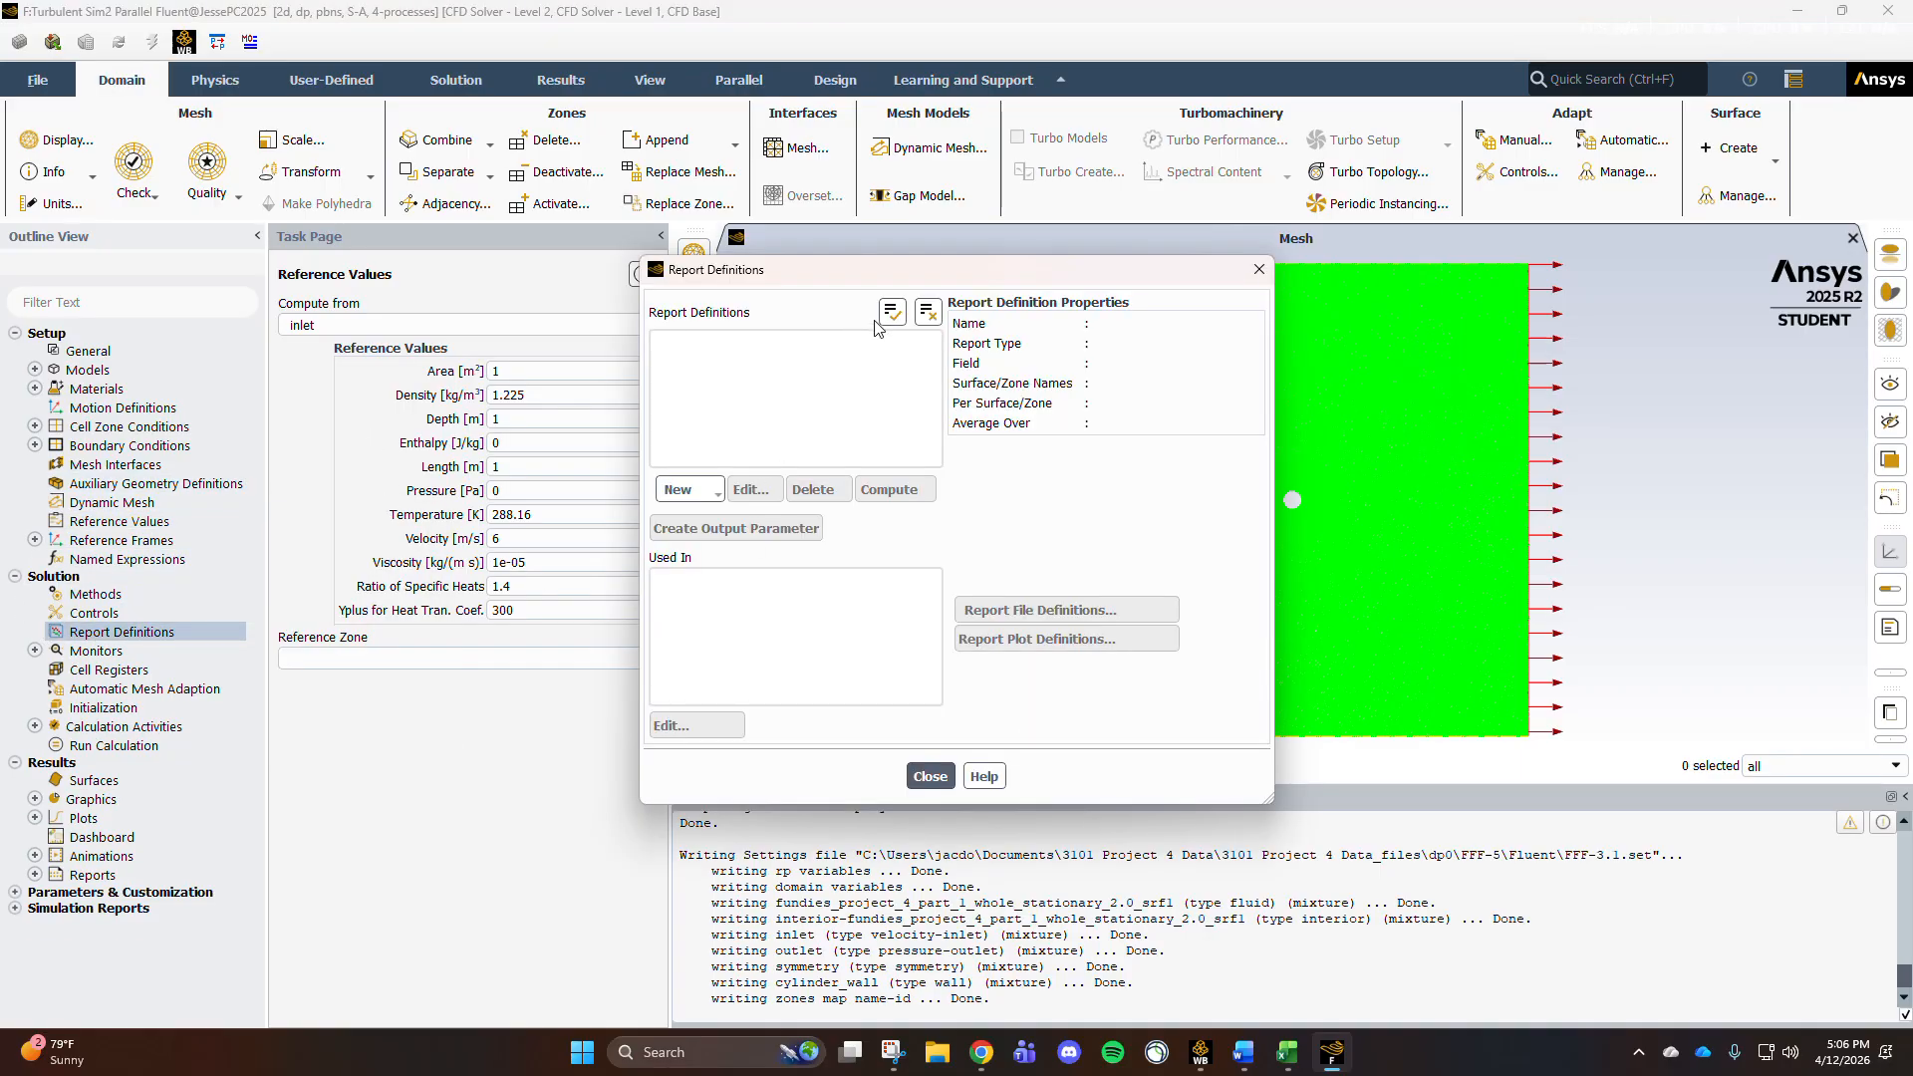
left_click(694, 493)
mouse_move(748, 561)
left_click(856, 562)
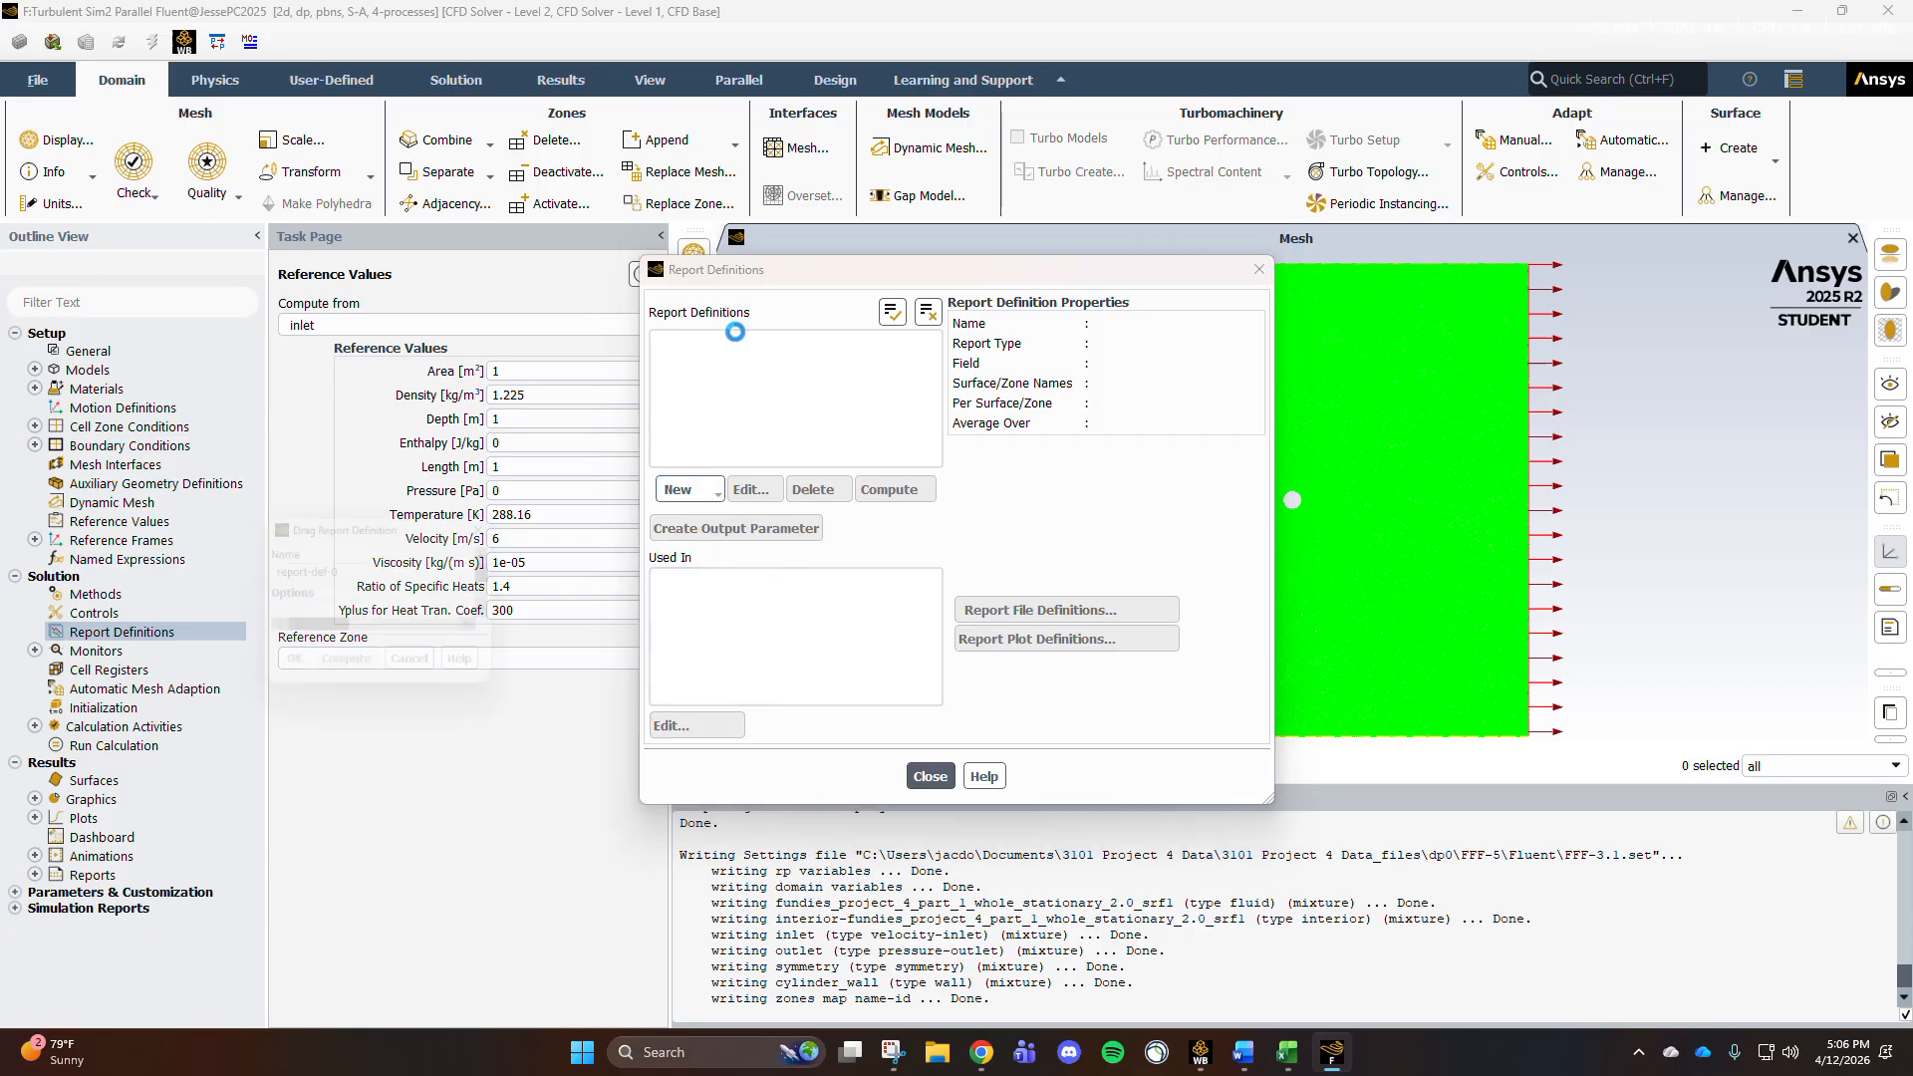
left_click_drag(699, 212, 349, 218)
type("drag-coeff")
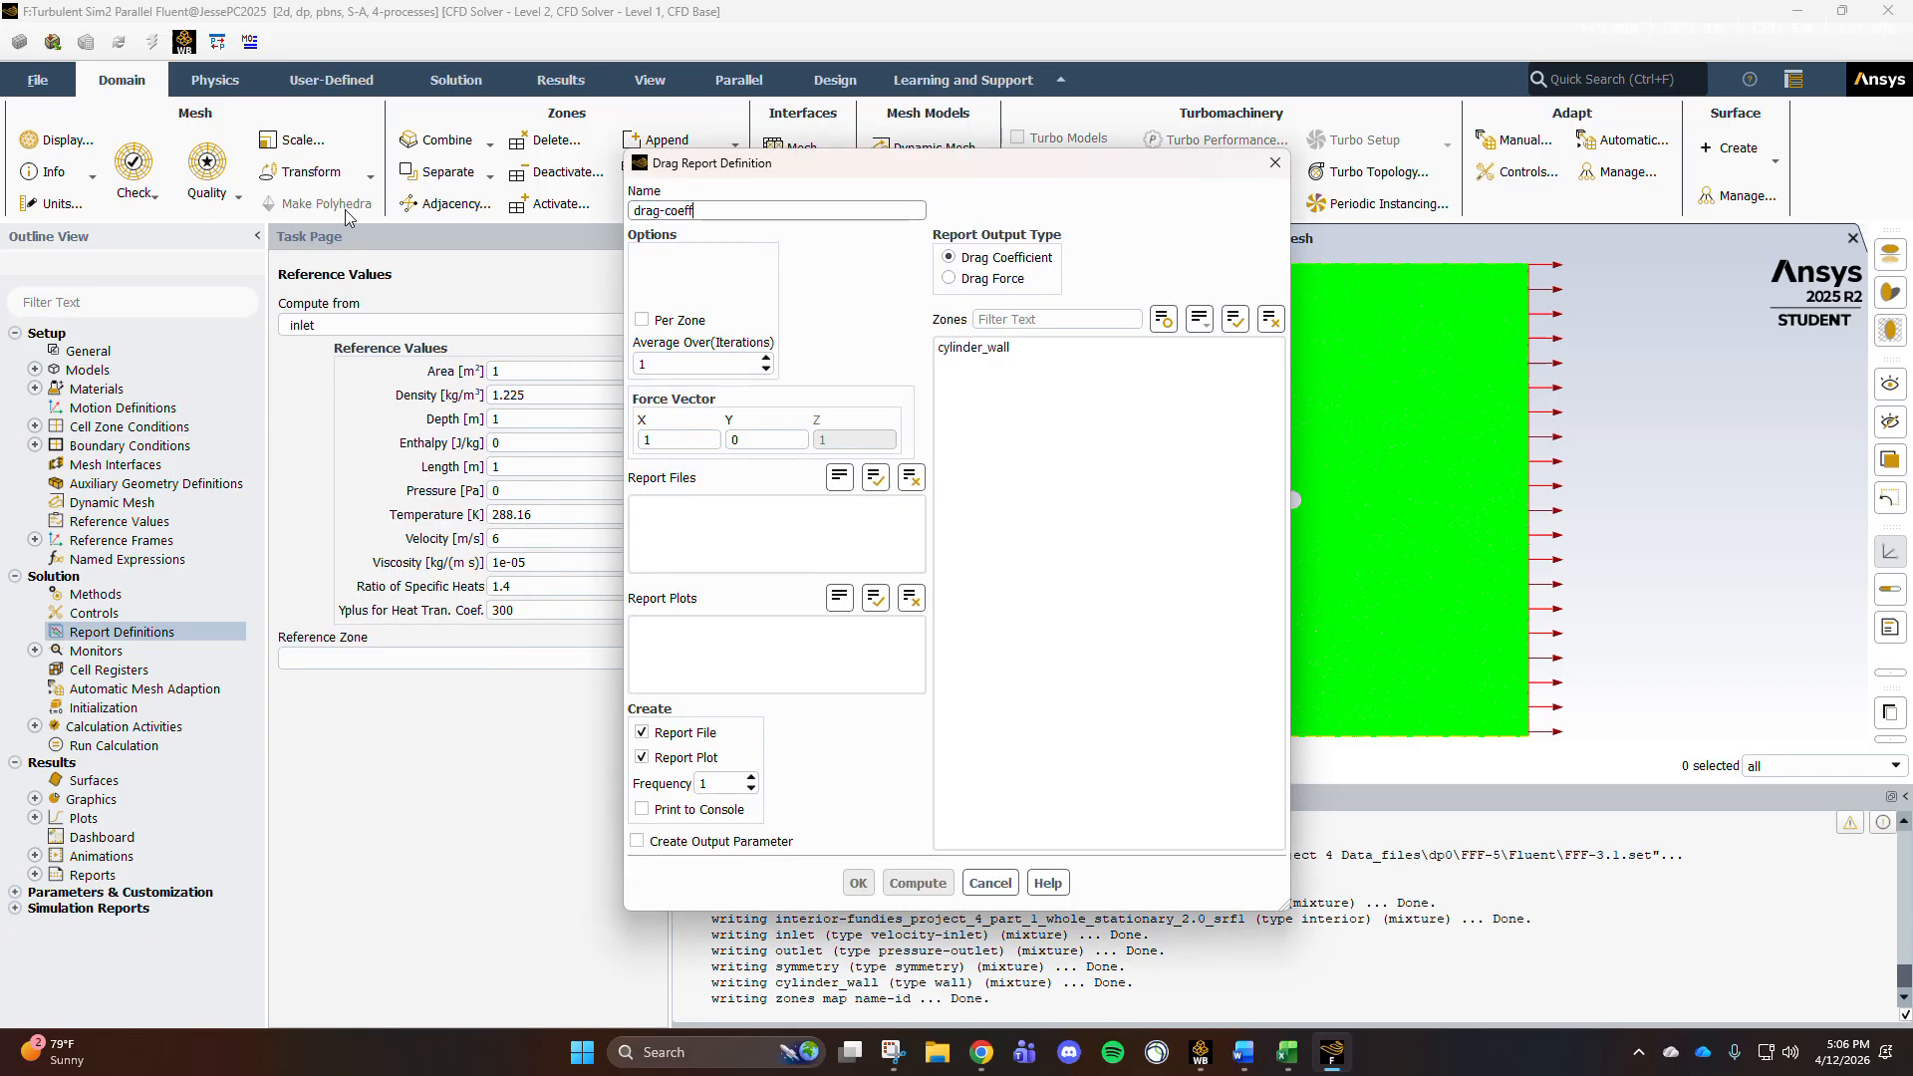
left_click(972, 347)
left_click(858, 882)
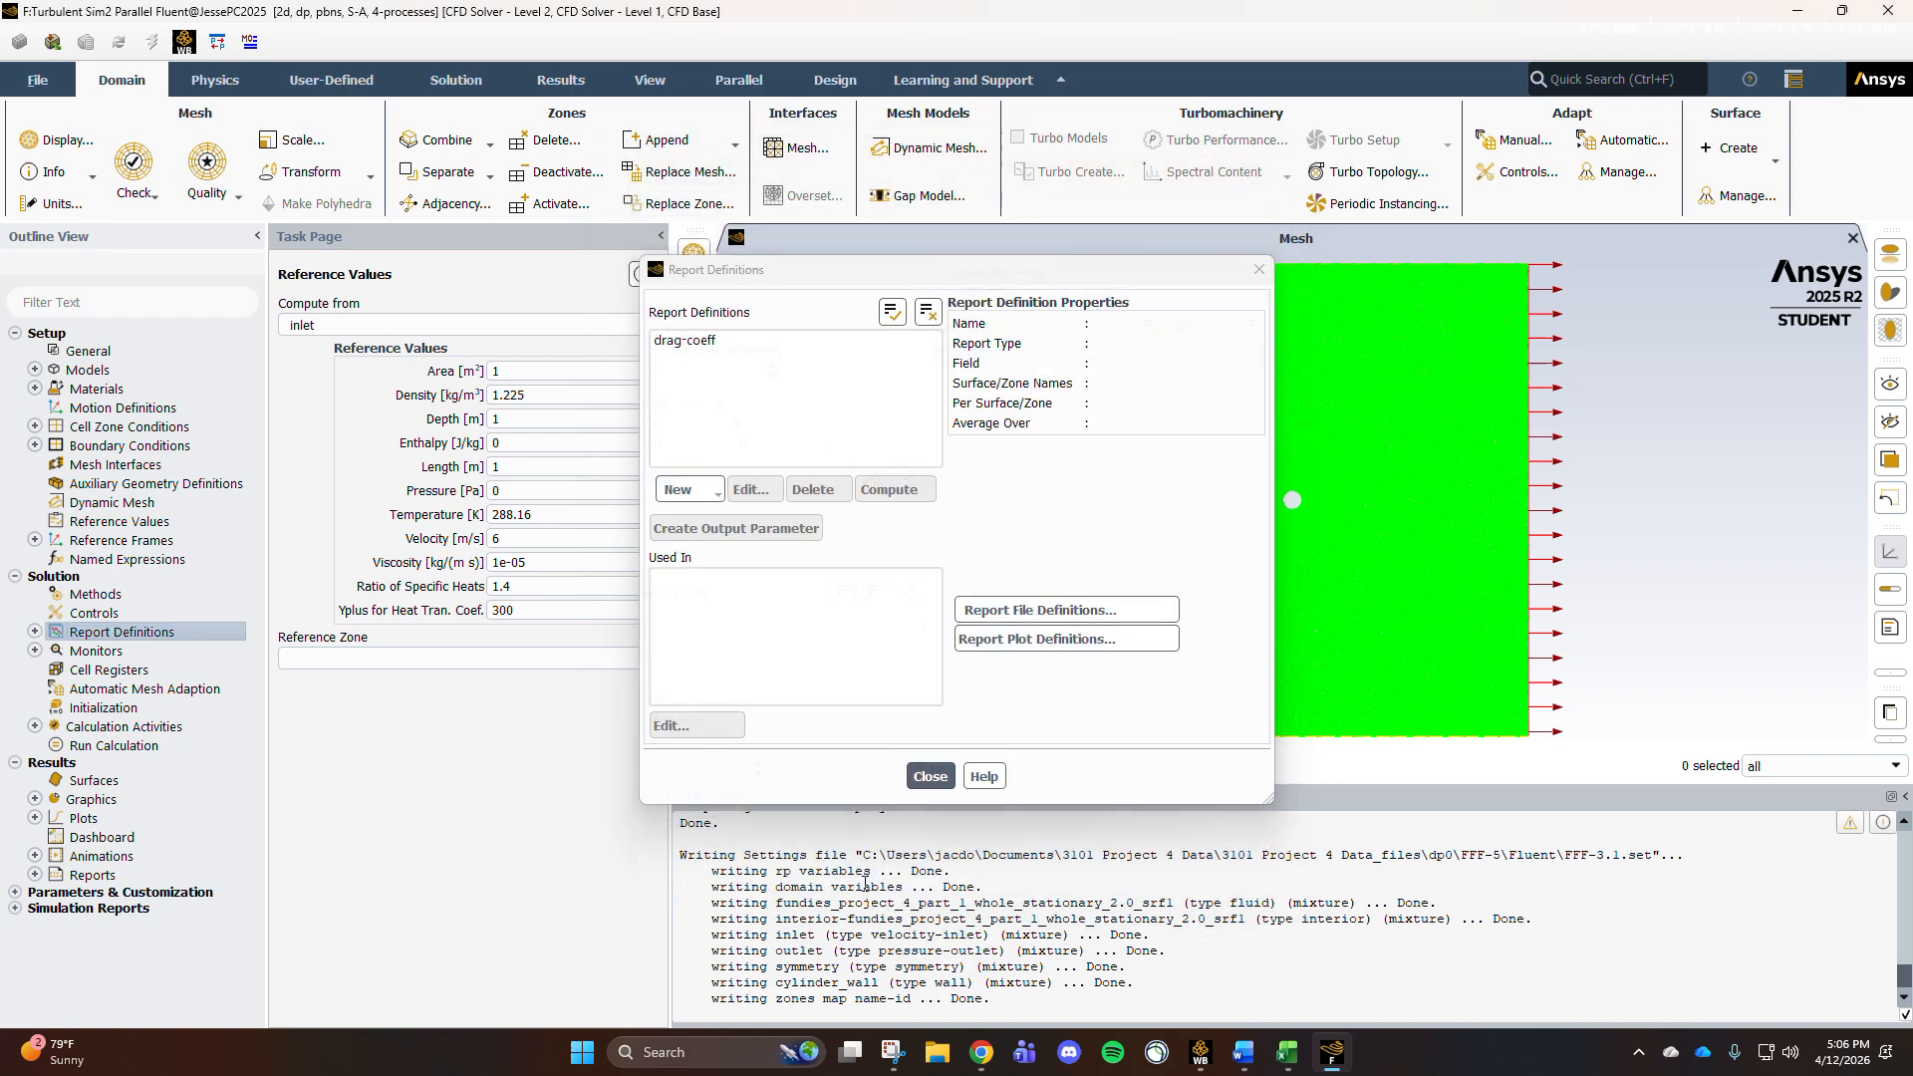
Step: Review the settings of the drag-coeff report definition and close the report definitions
left_click(701, 339)
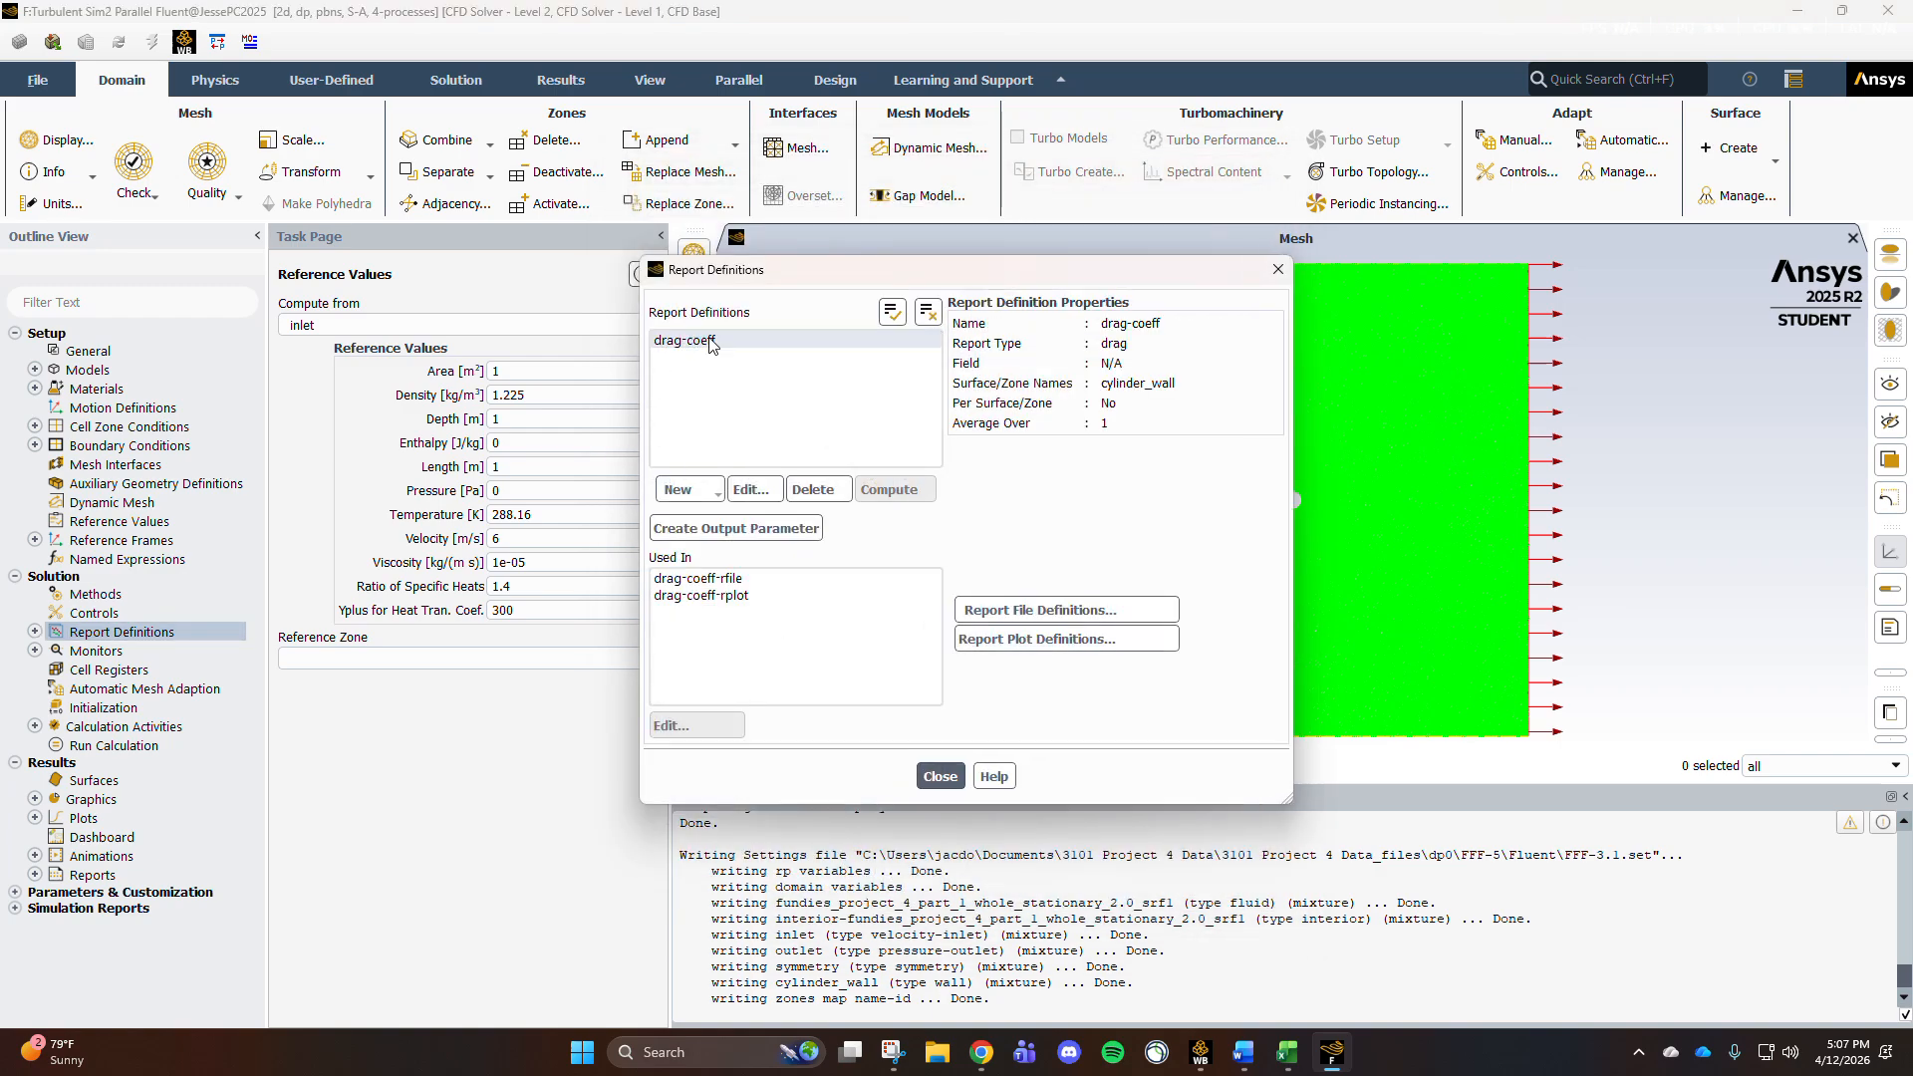
left_click(753, 489)
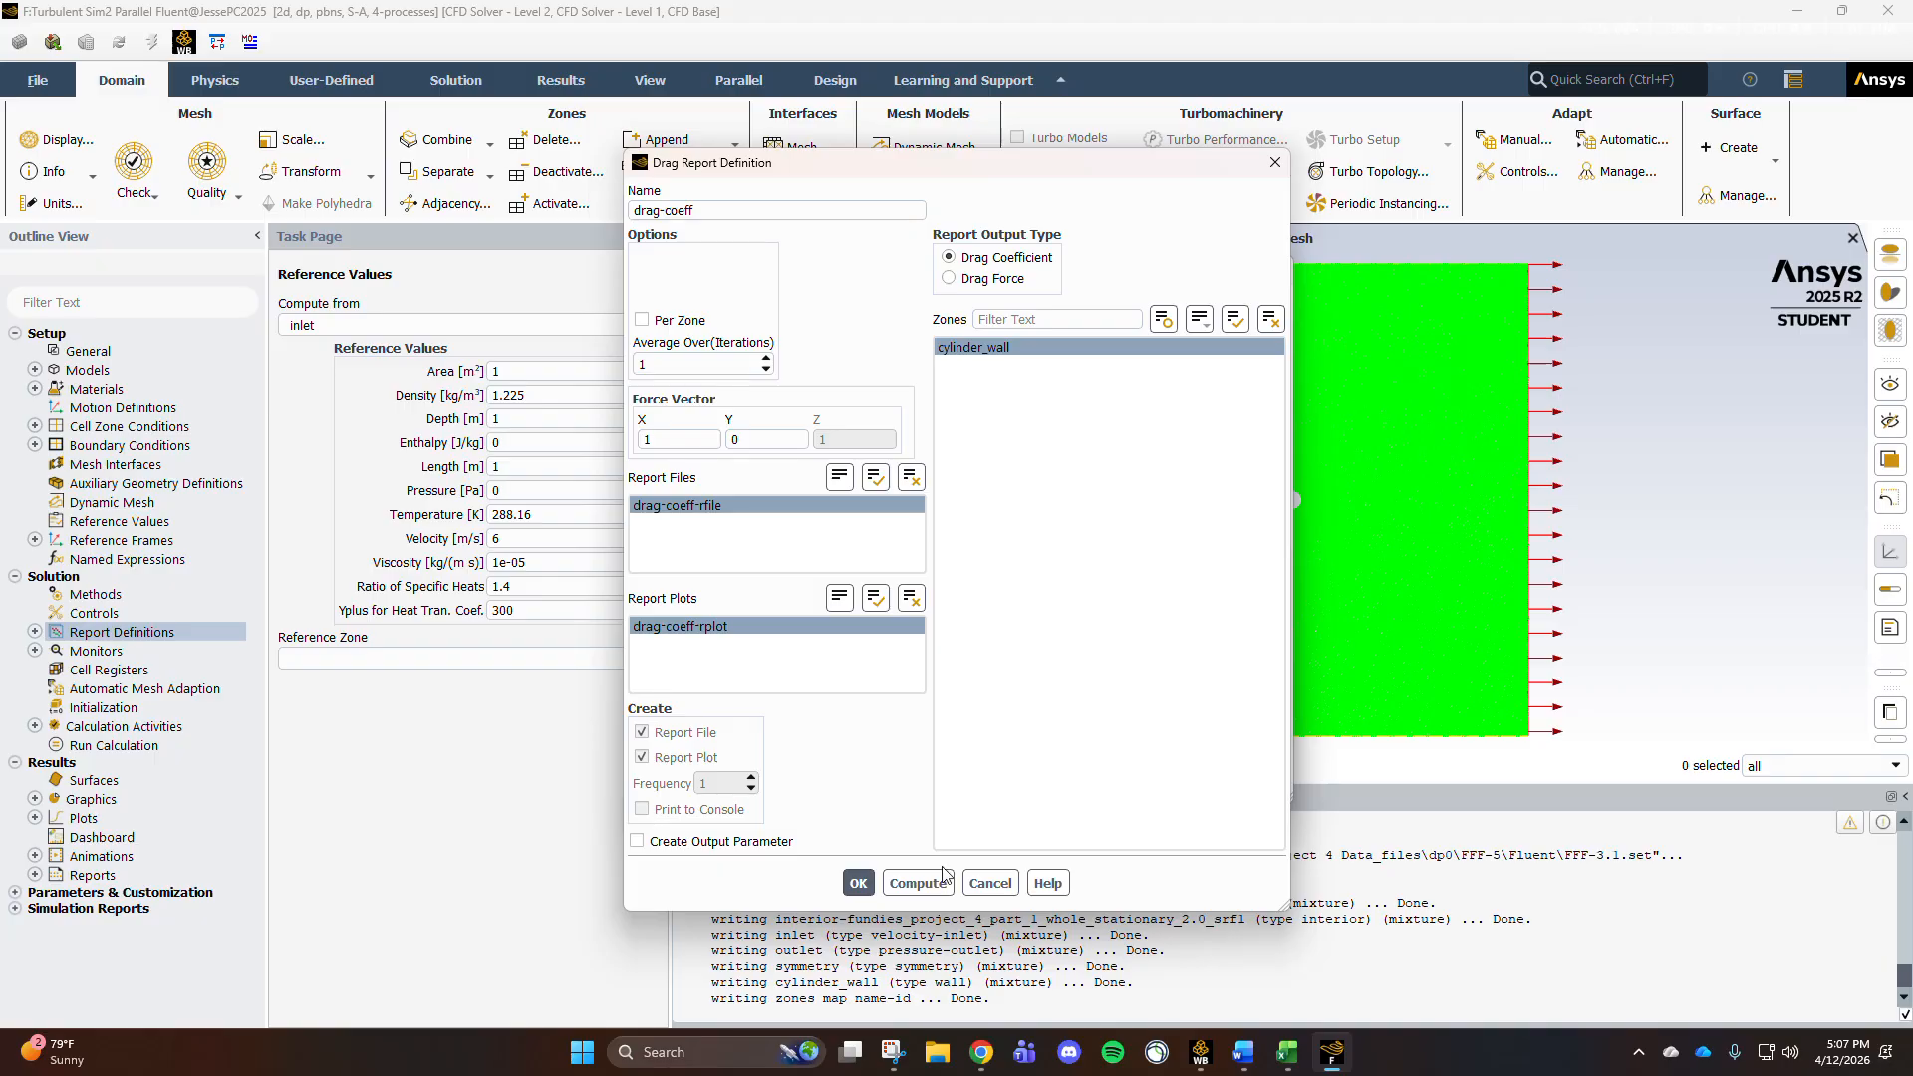
left_click(990, 882)
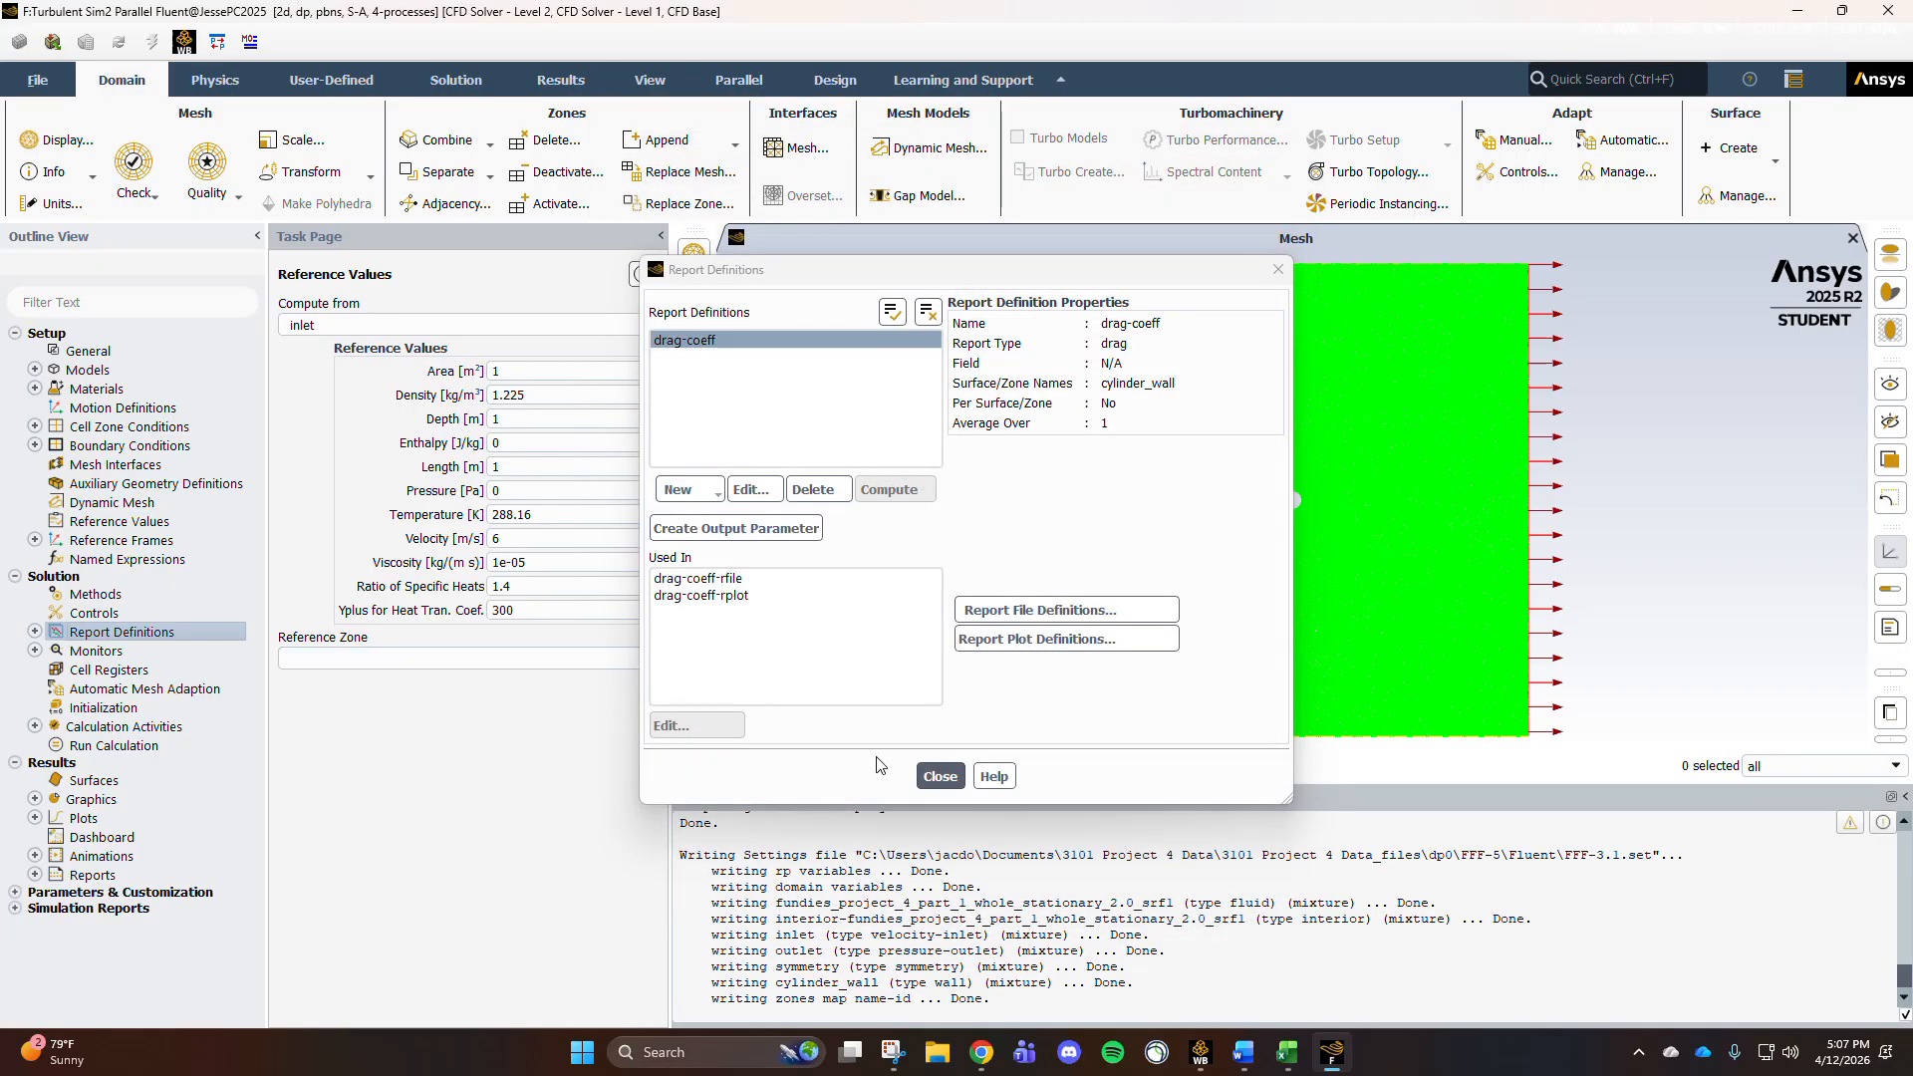
left_click(940, 776)
Step: Set the absolute convergence criteria of the continuity, x-velocity, y-velocity and nut residuals to 1e-6
left_click(37, 650)
left_click(112, 671)
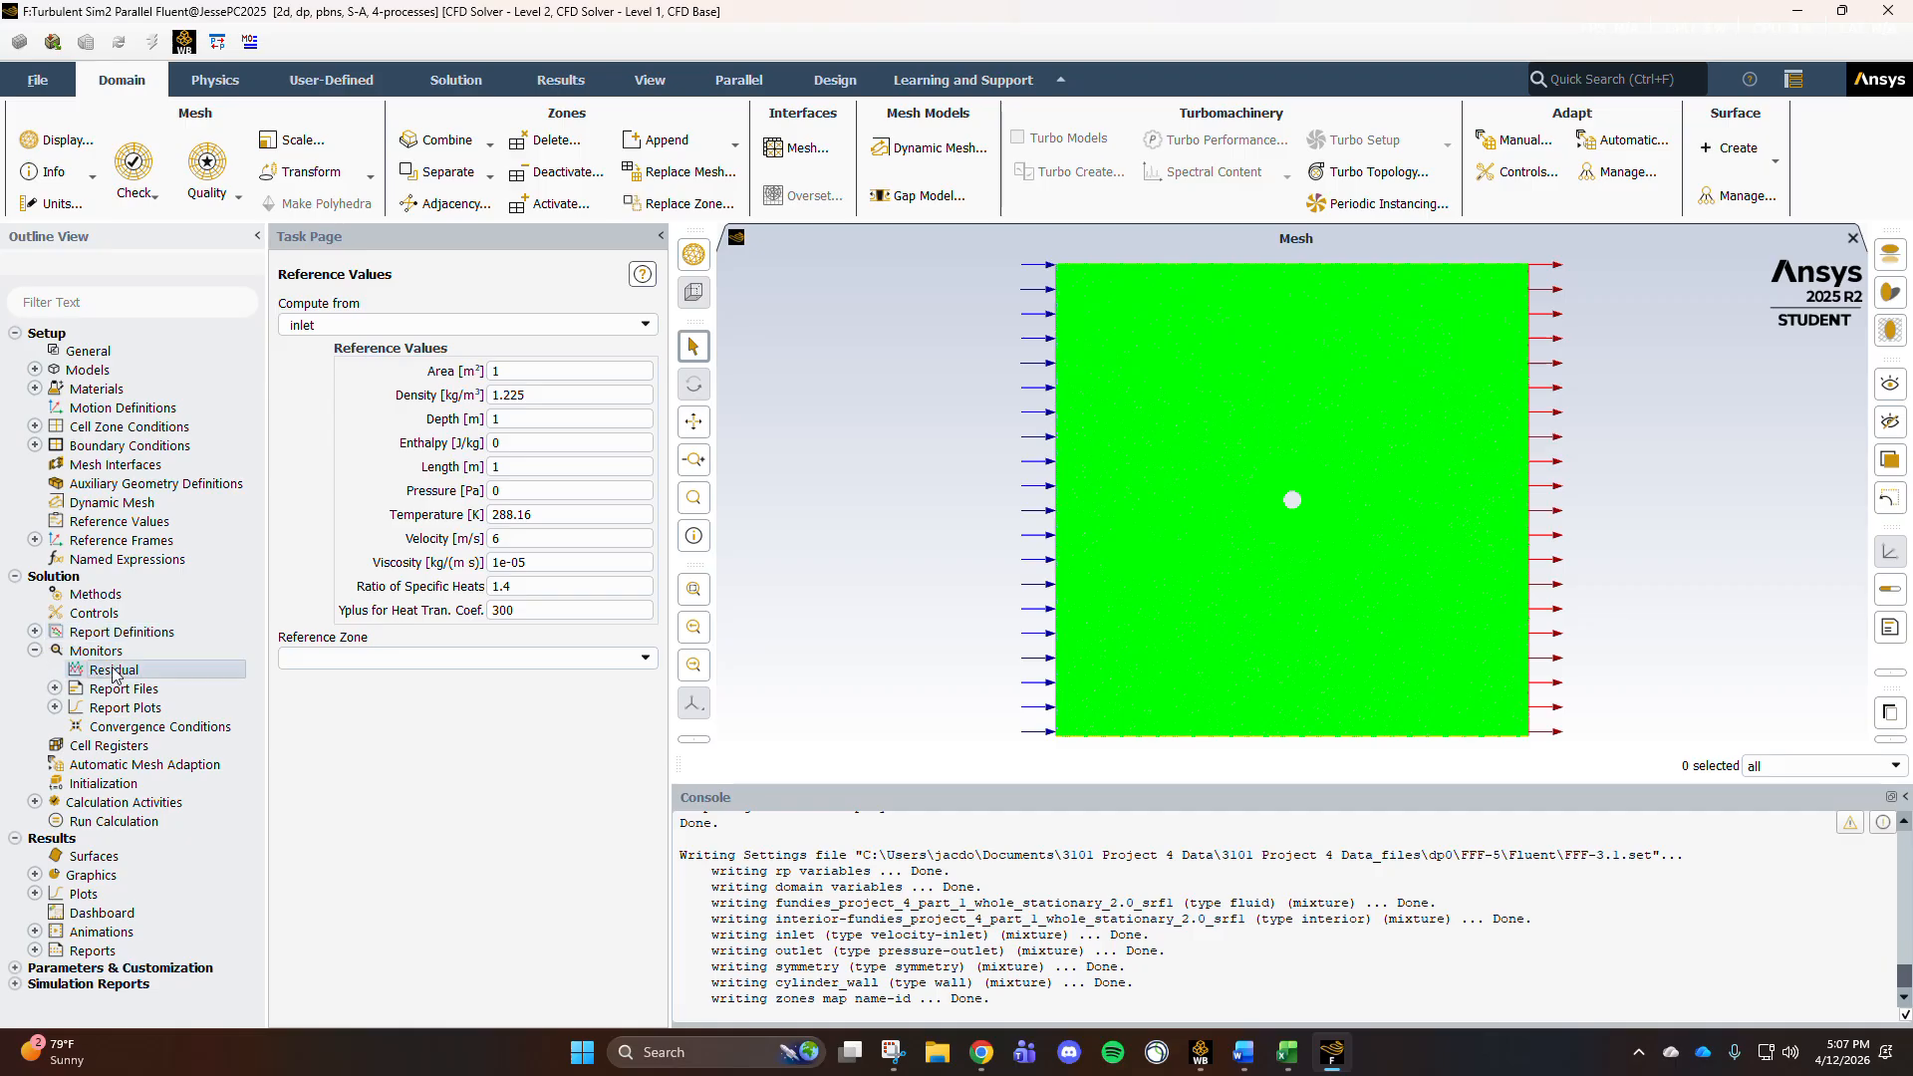
double_click(114, 670)
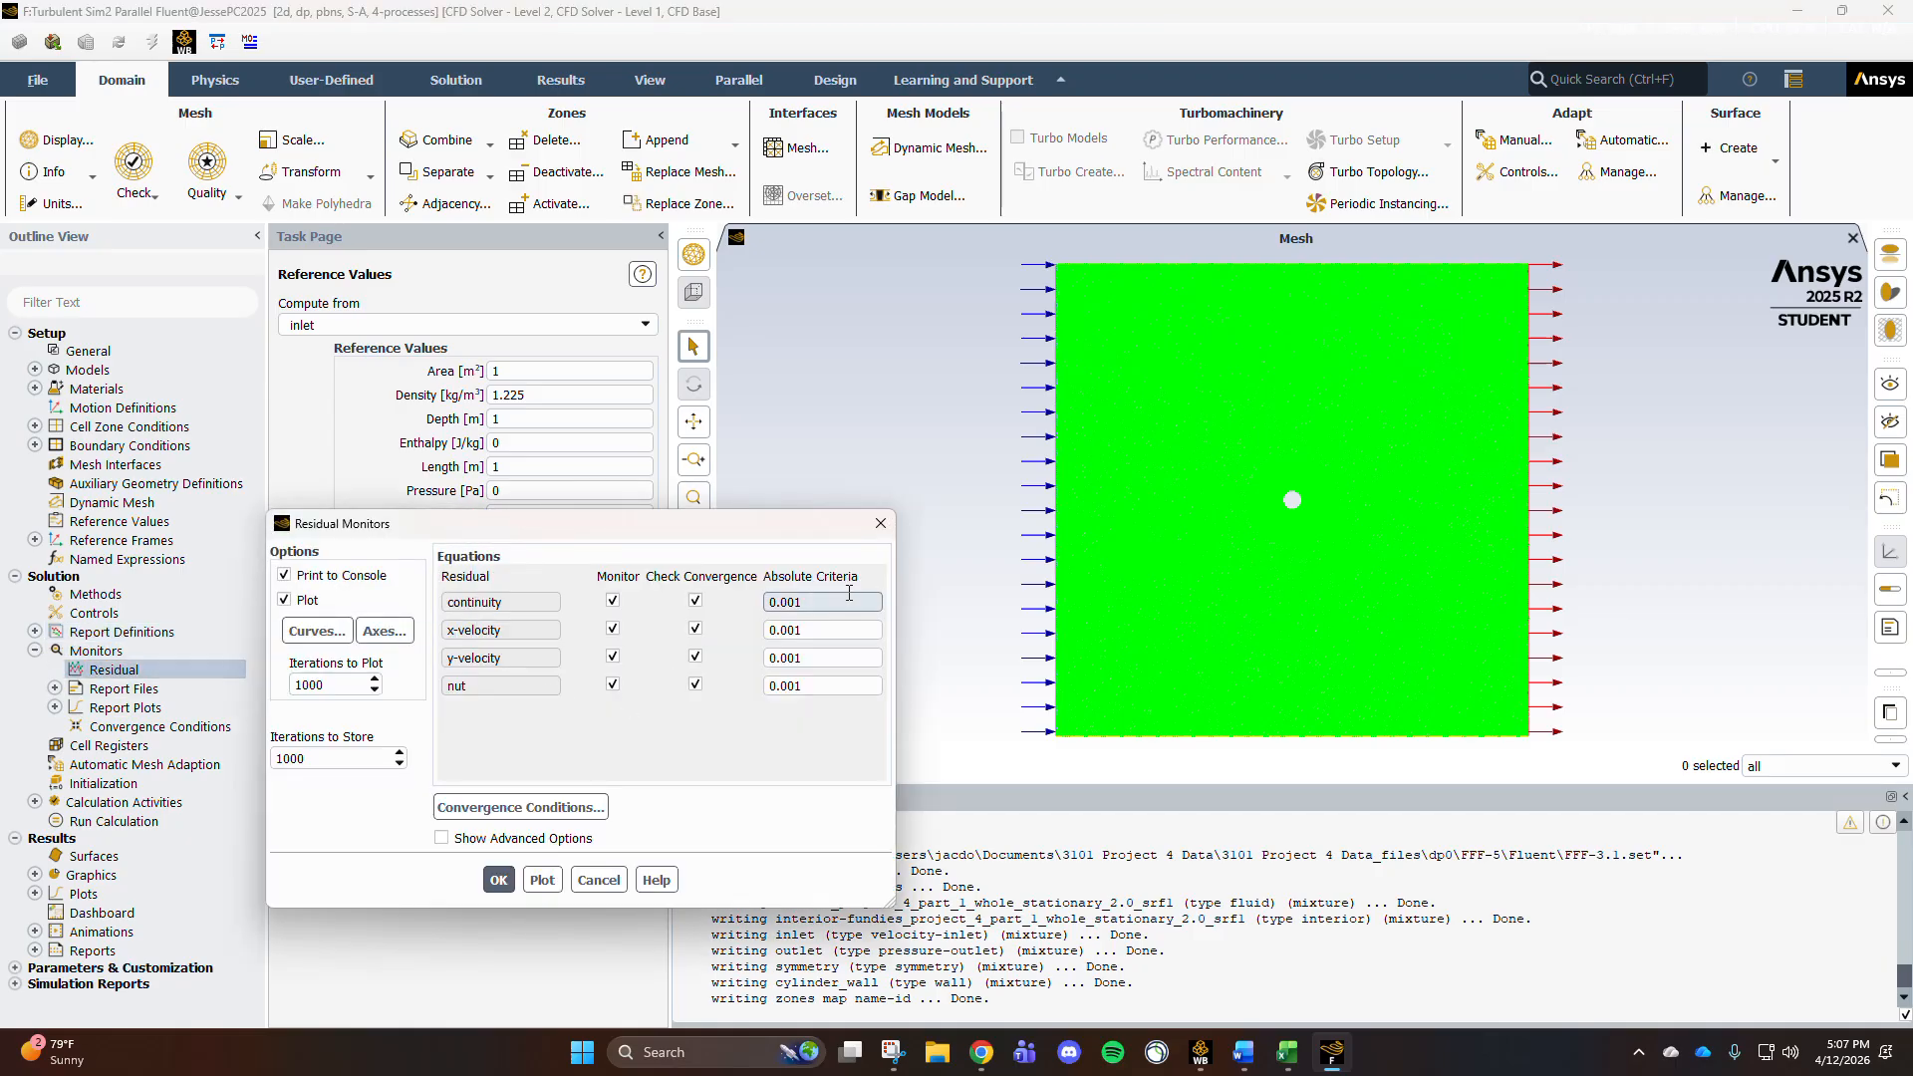
type("1e-6")
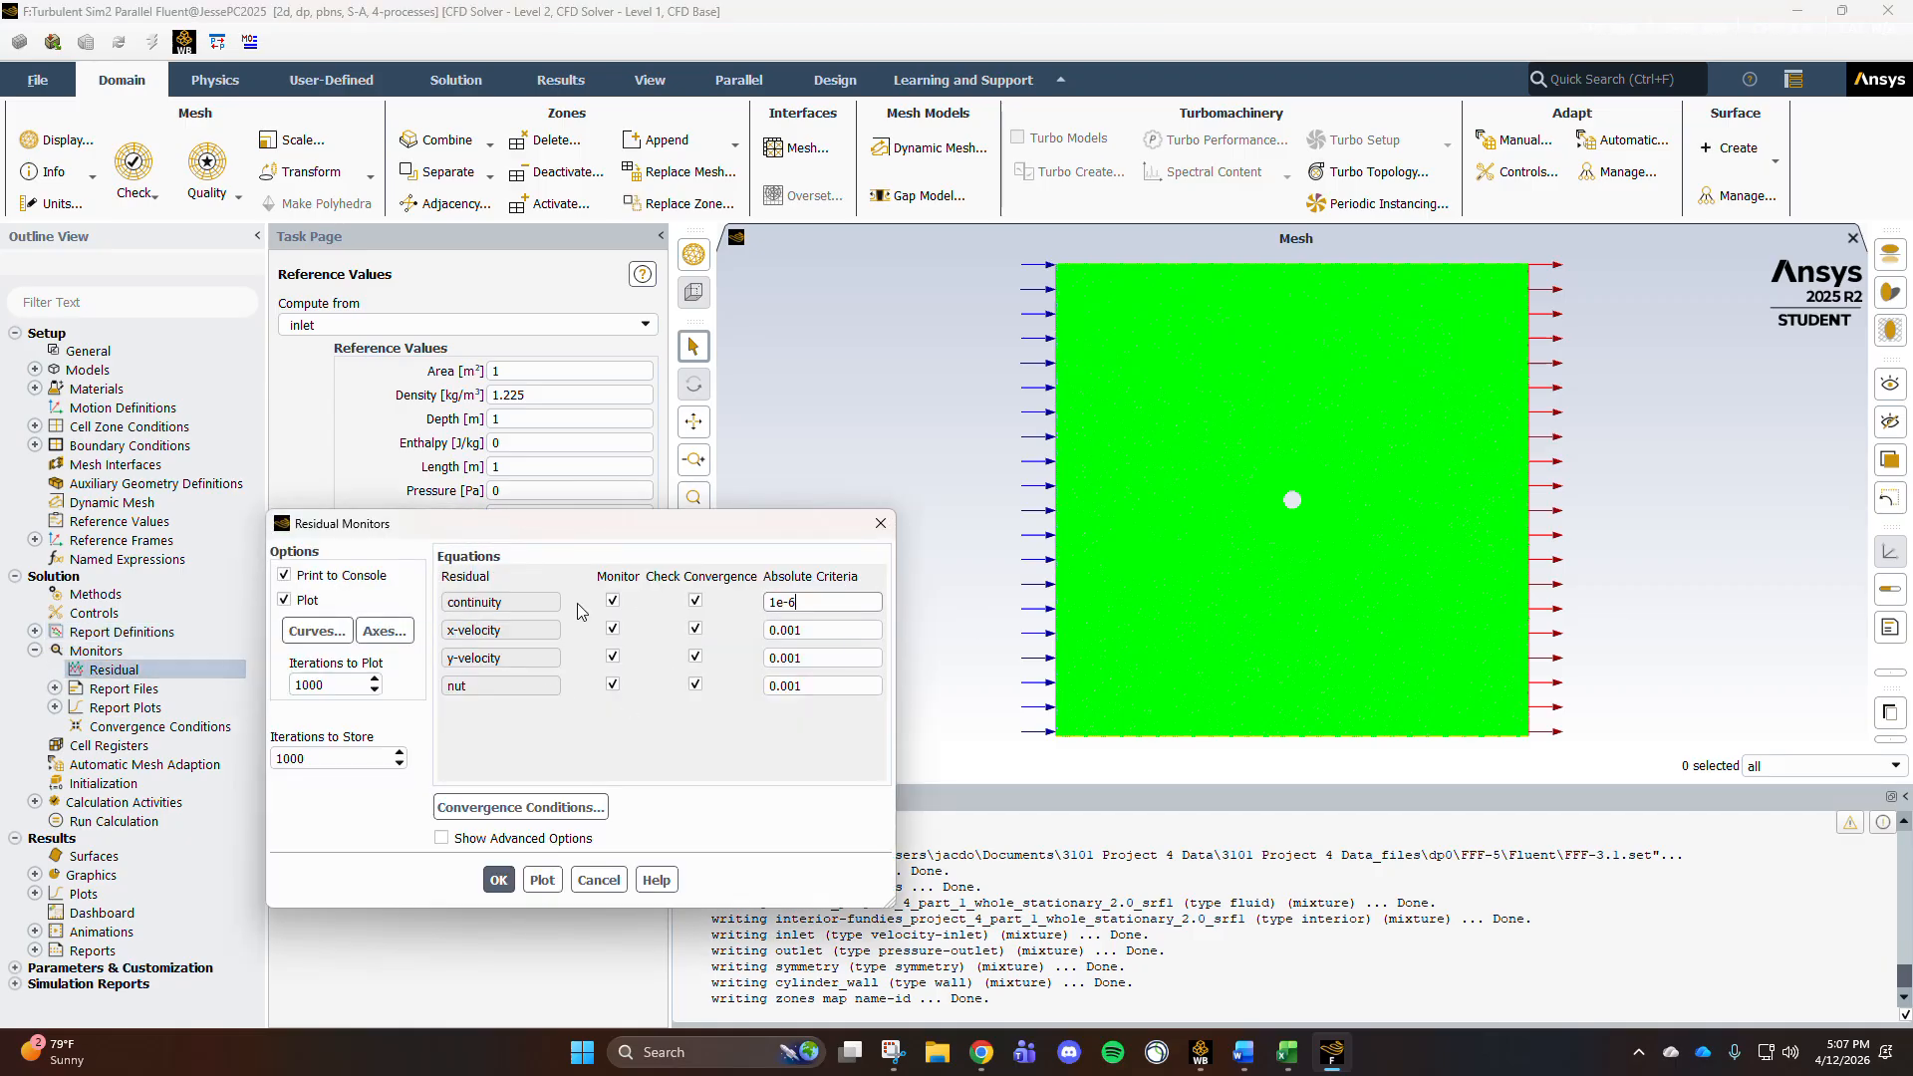
key("Tab")
type("1e-6")
key("Tab")
type("1e-6")
key("Tab")
type("1e-6")
left_click(498, 879)
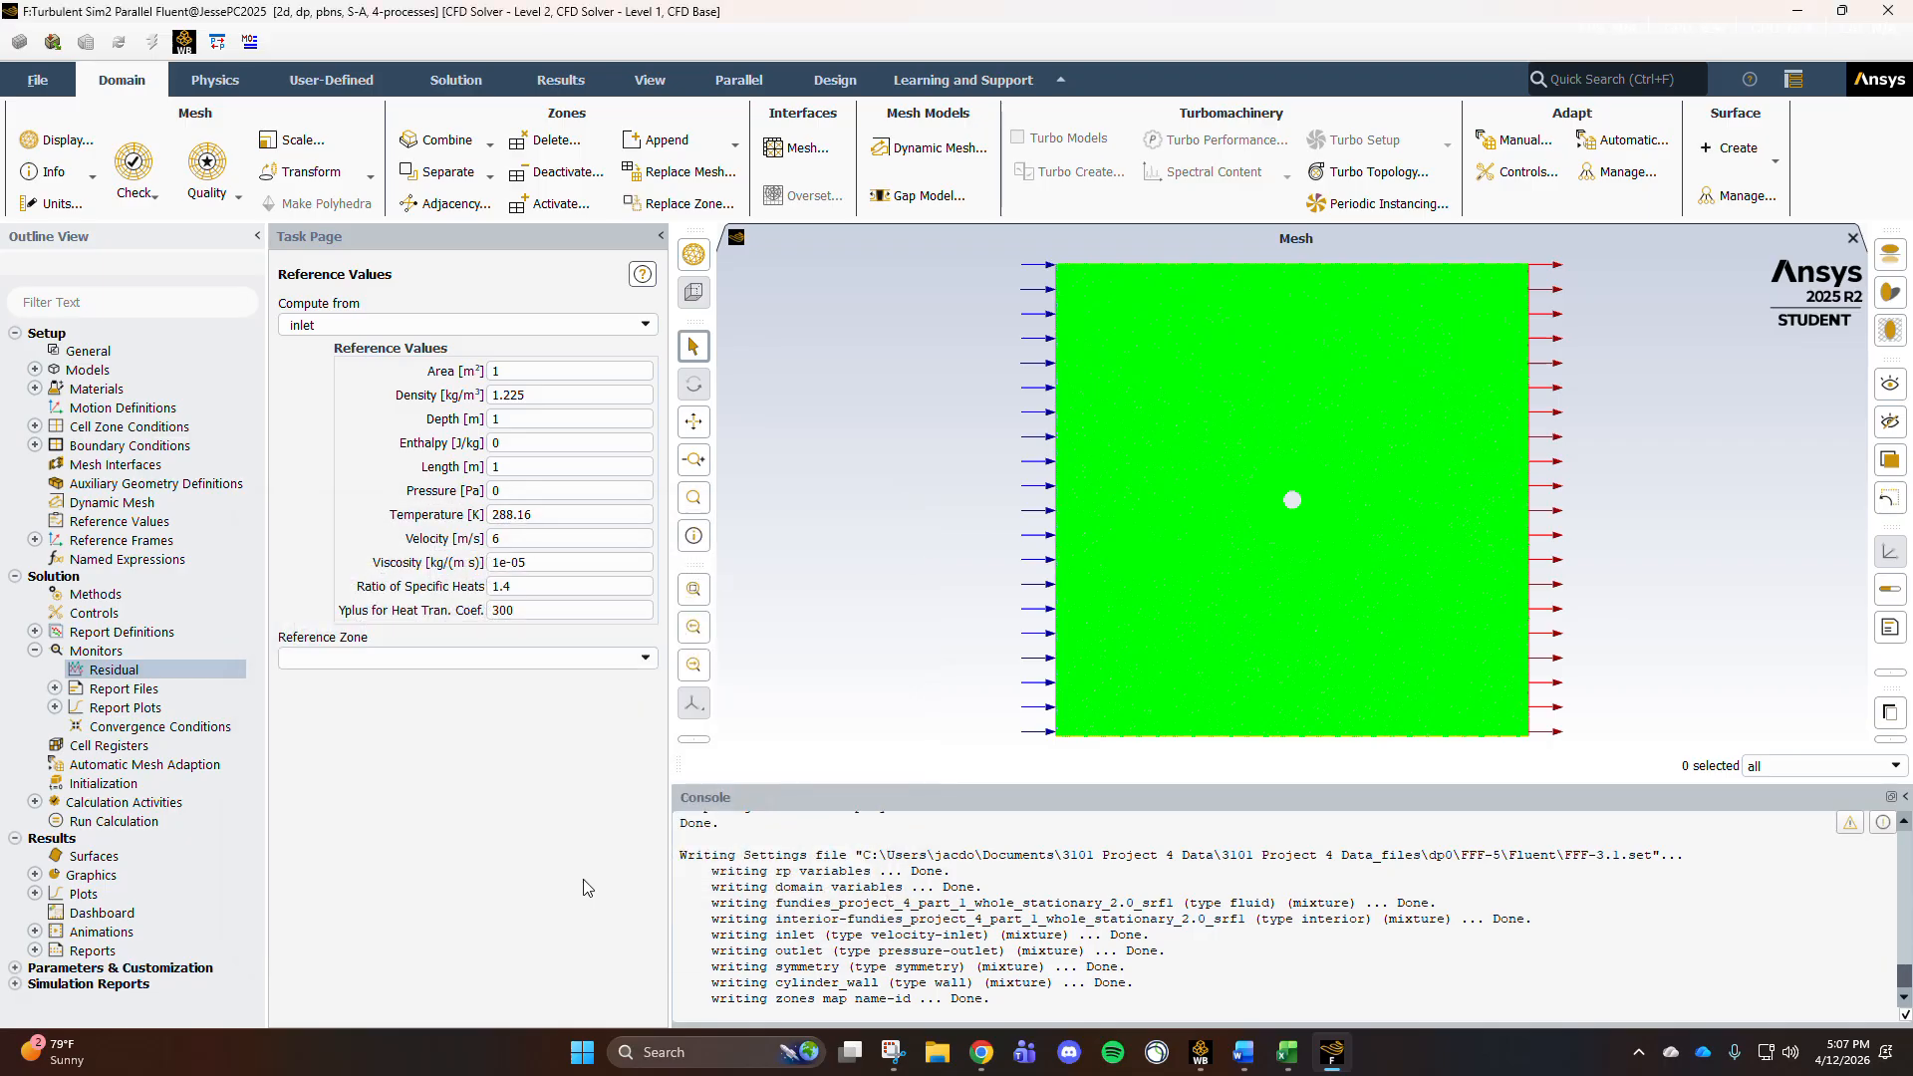
left_click(33, 650)
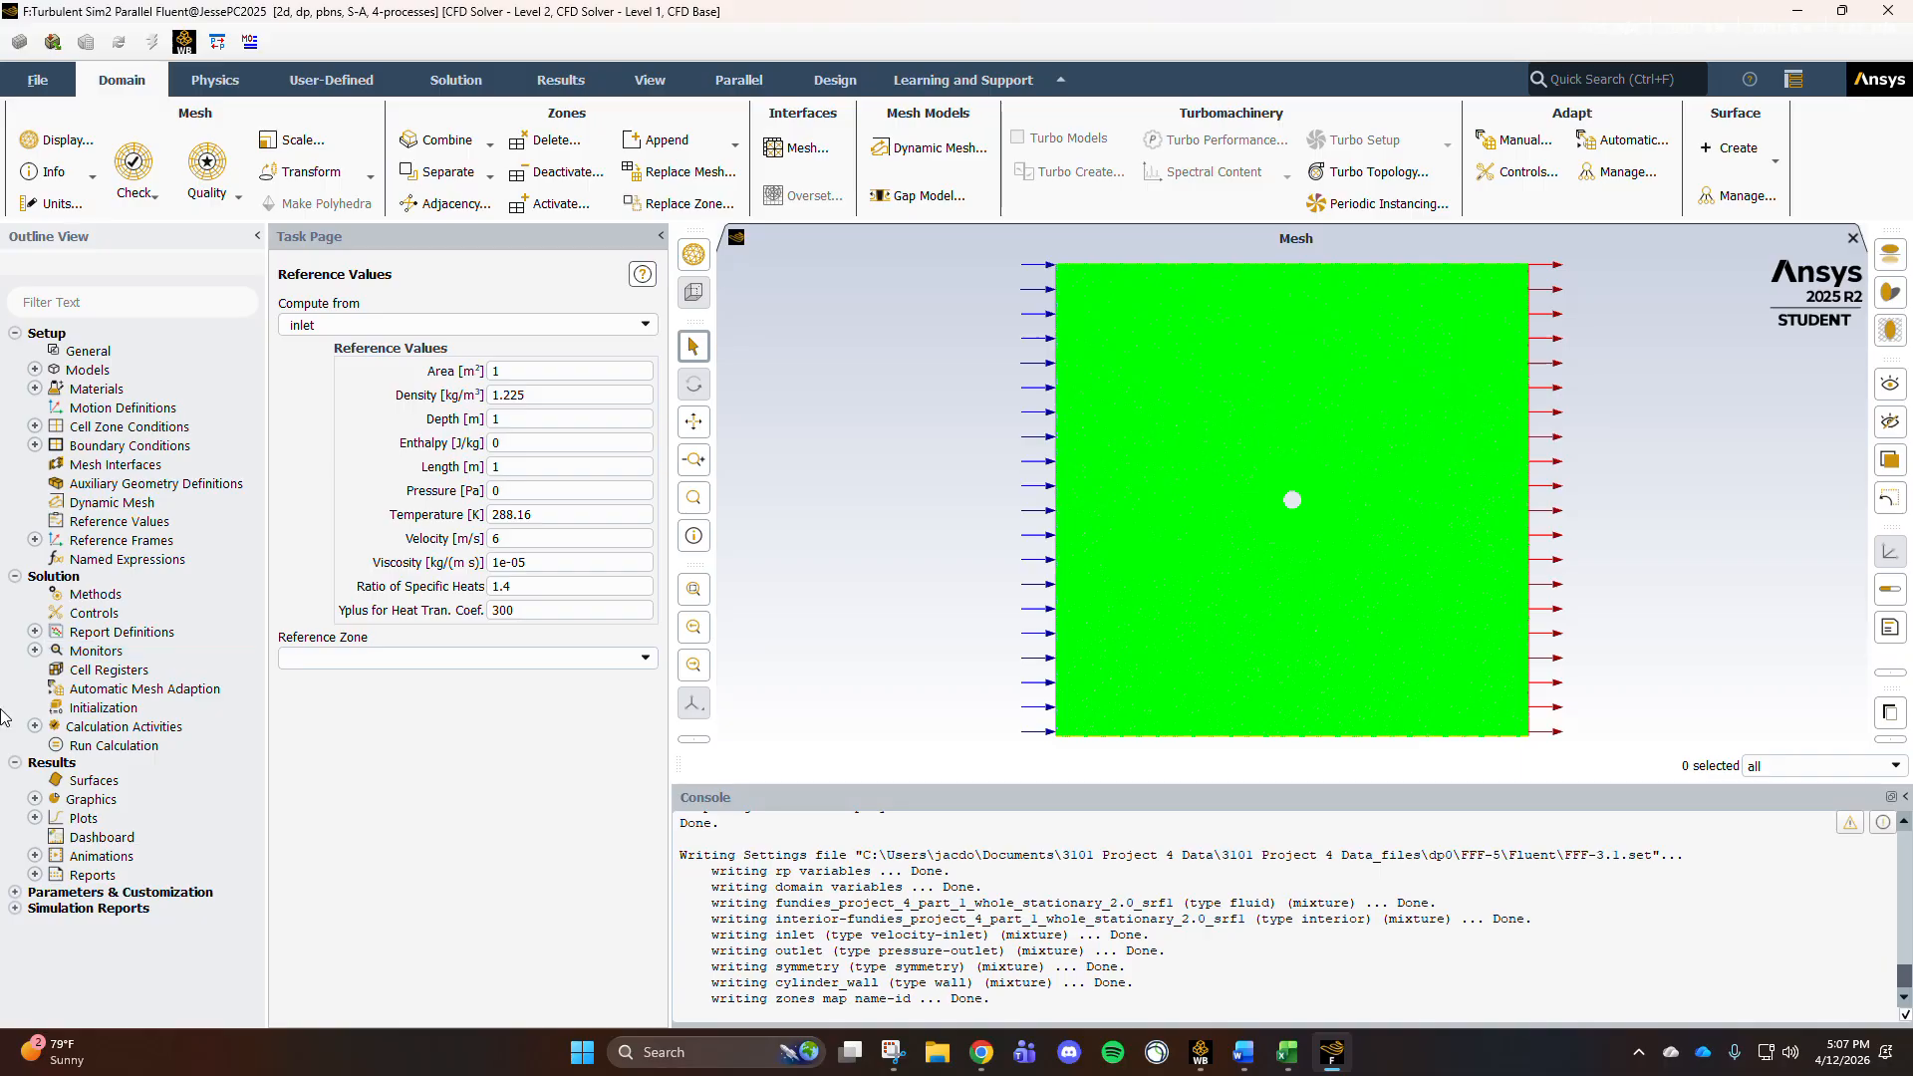
Step: Initialize the solution with hybrid initialization and run the calculation for 1000 iterations
left_click(106, 710)
left_click(415, 388)
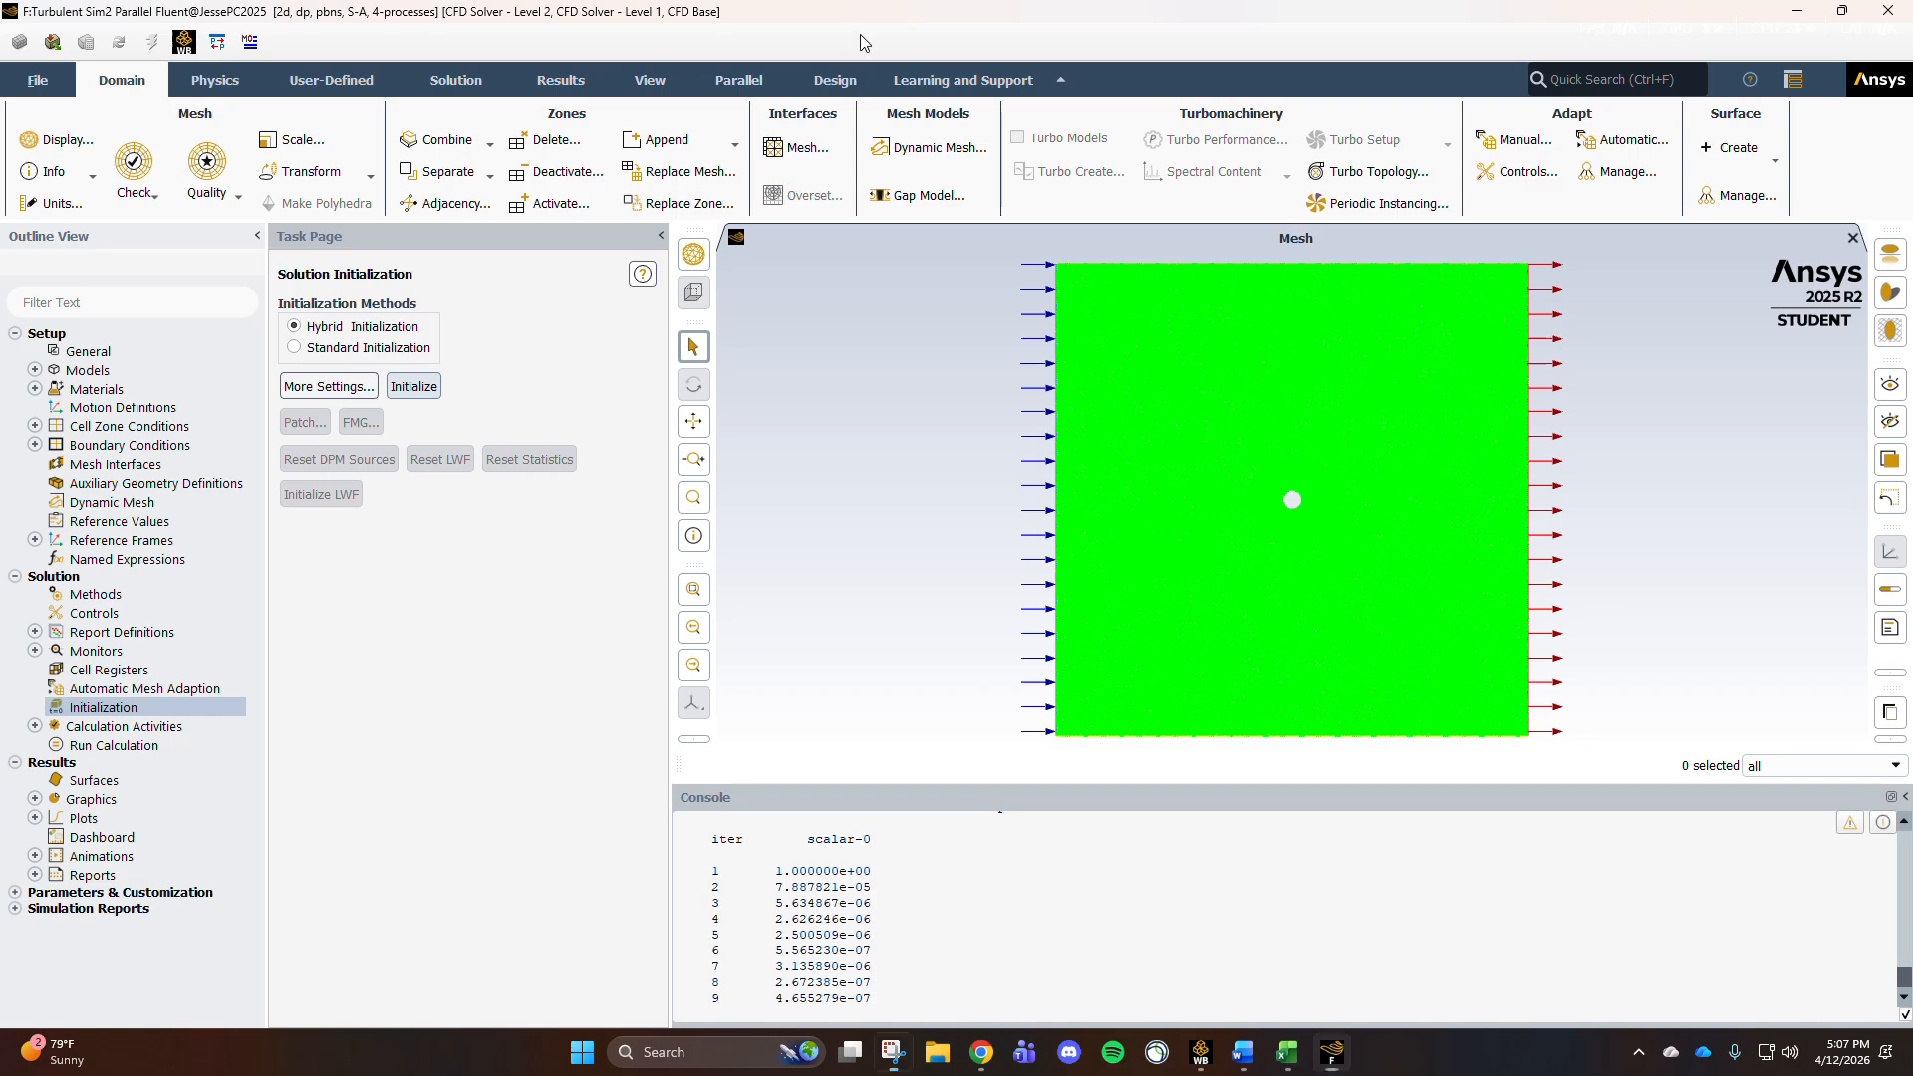
left_click(116, 747)
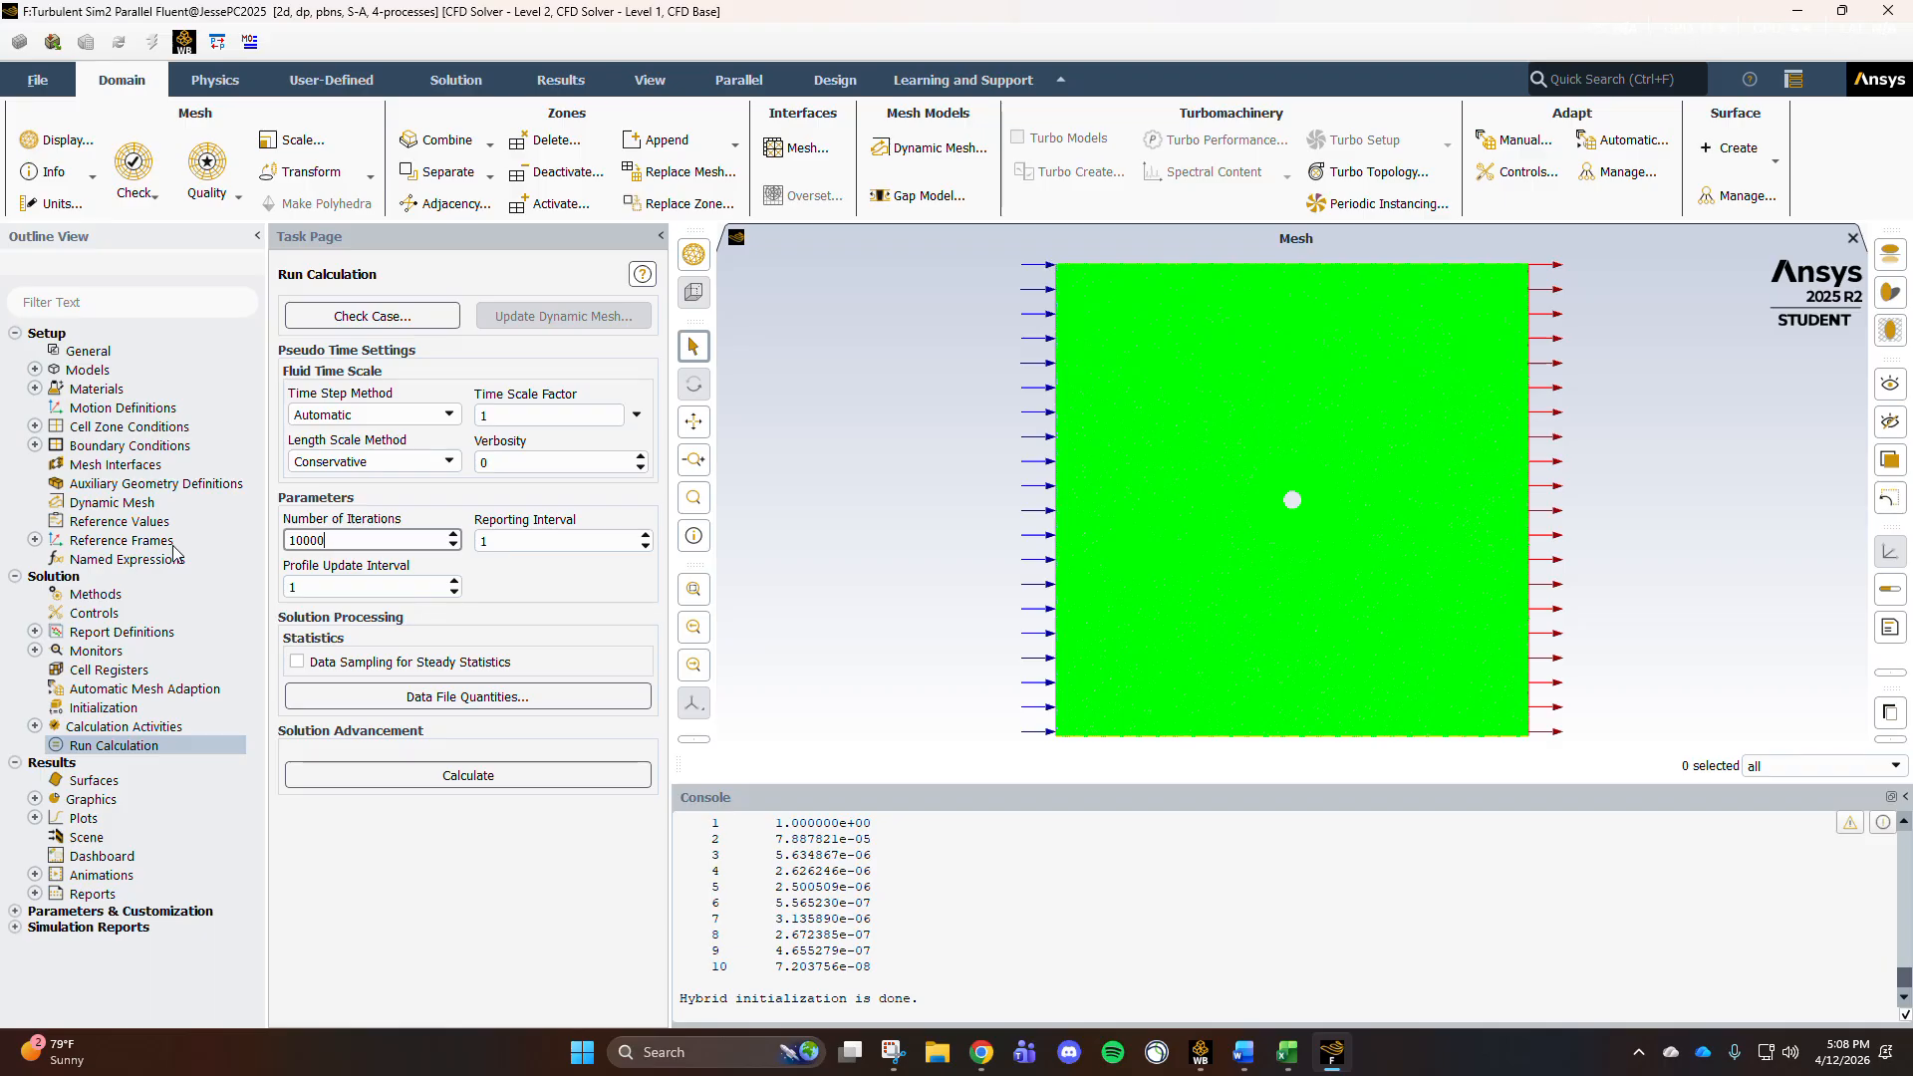
left_click(539, 919)
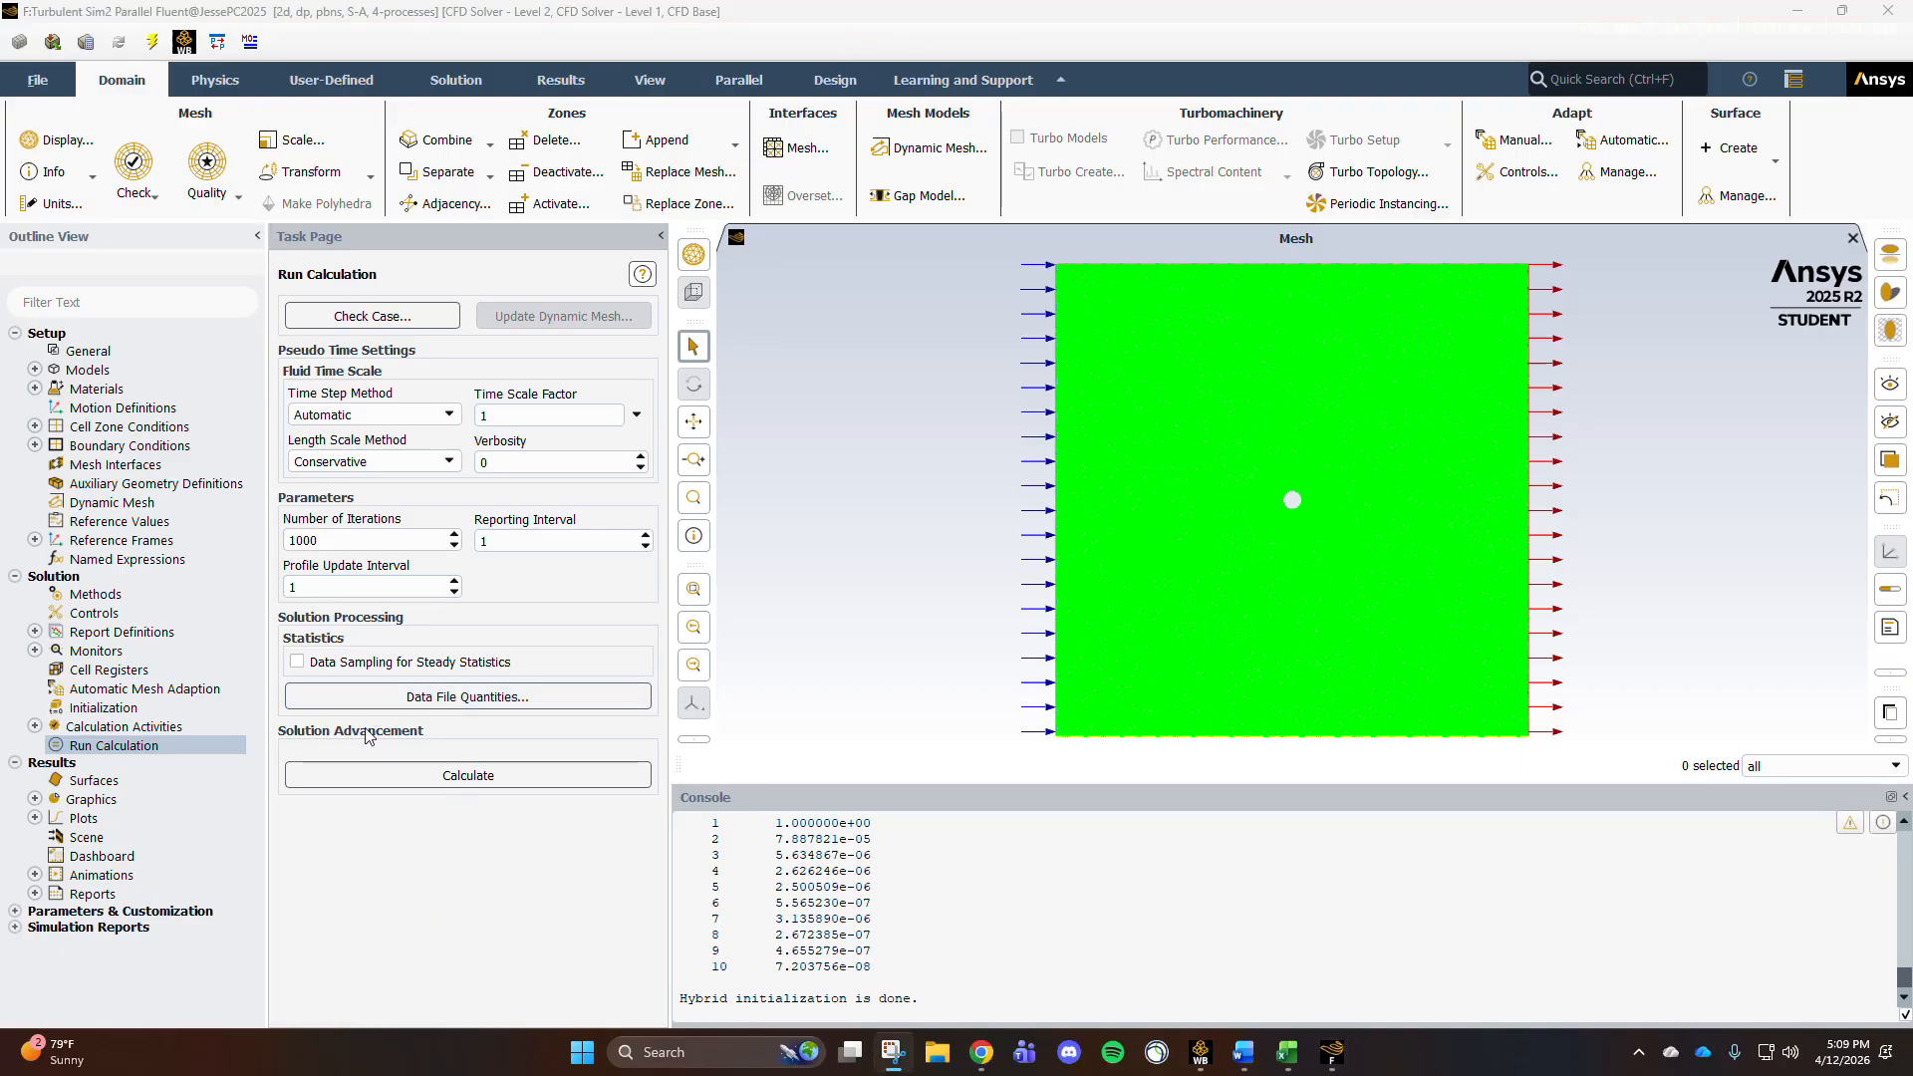
left_click(382, 773)
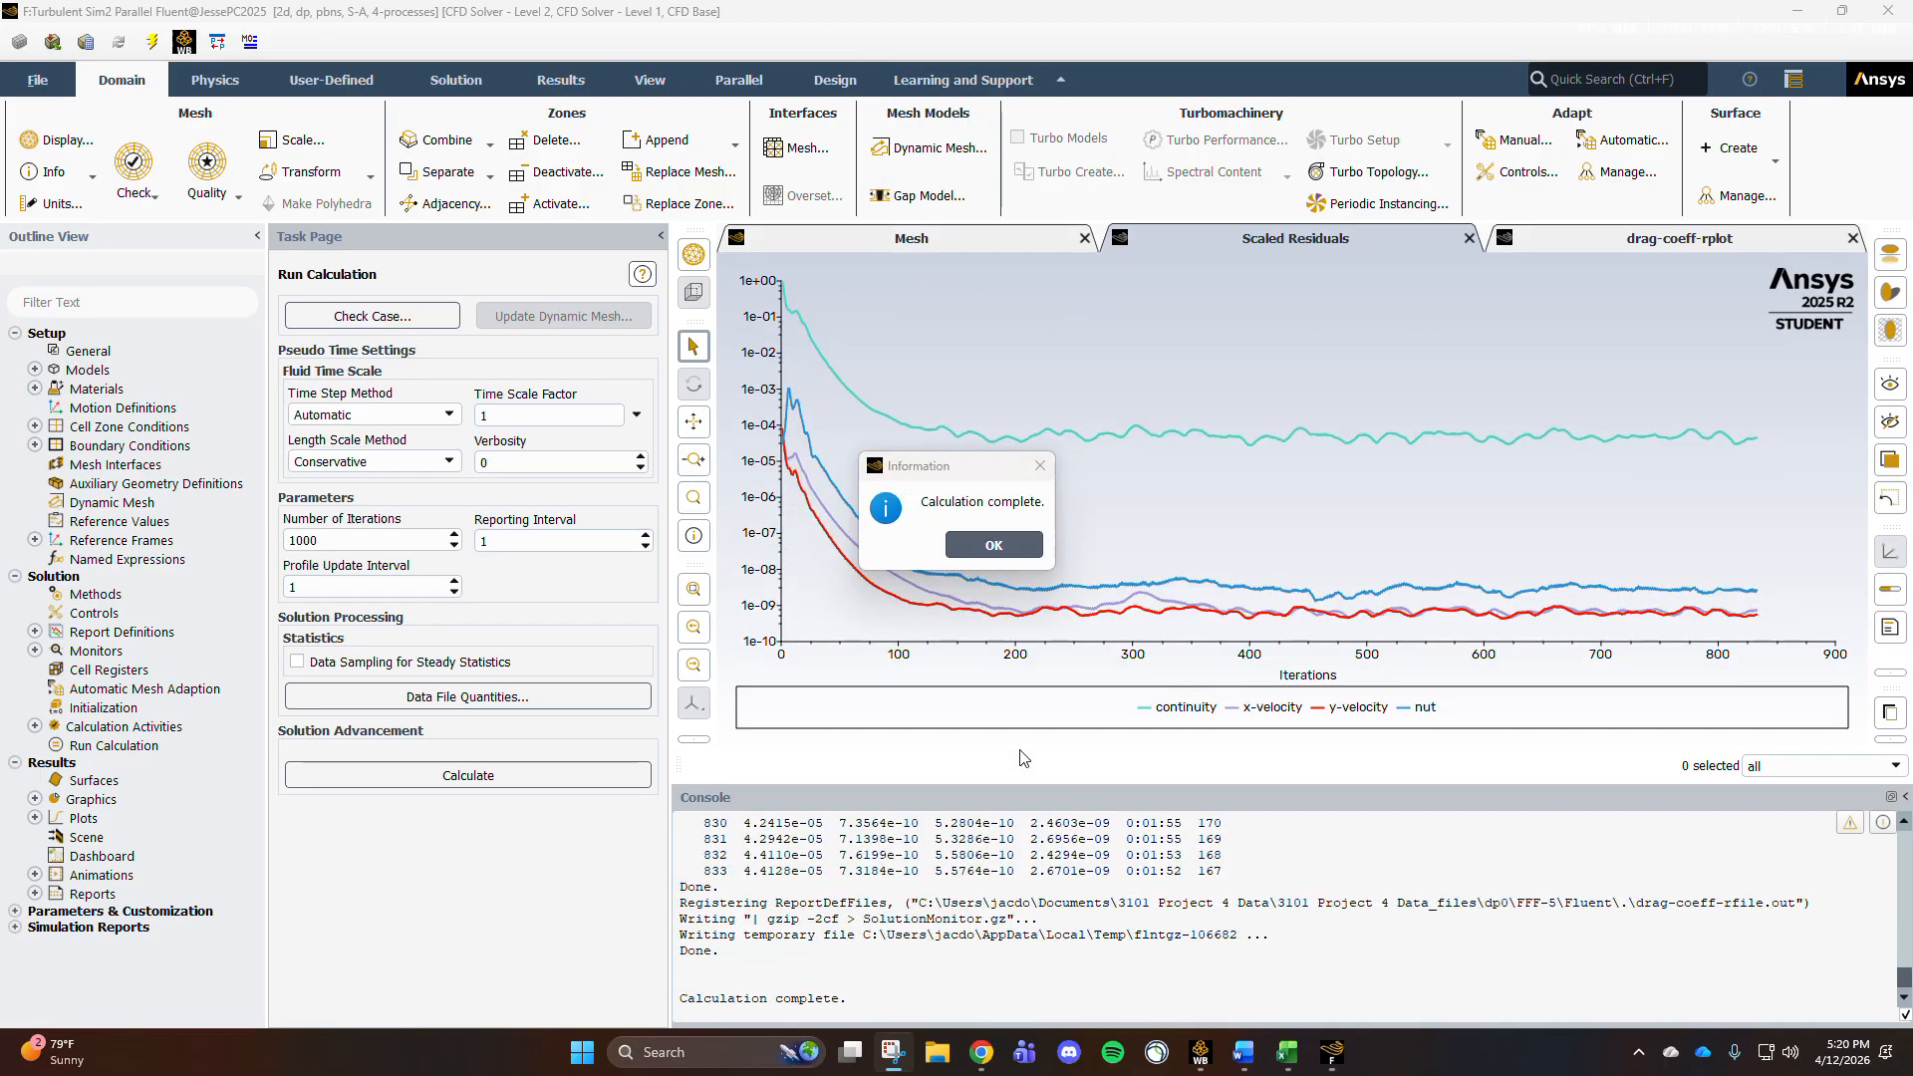
Step: Dismiss the calculation notice and view the drag-coeff-rplot graph
left_click(1004, 546)
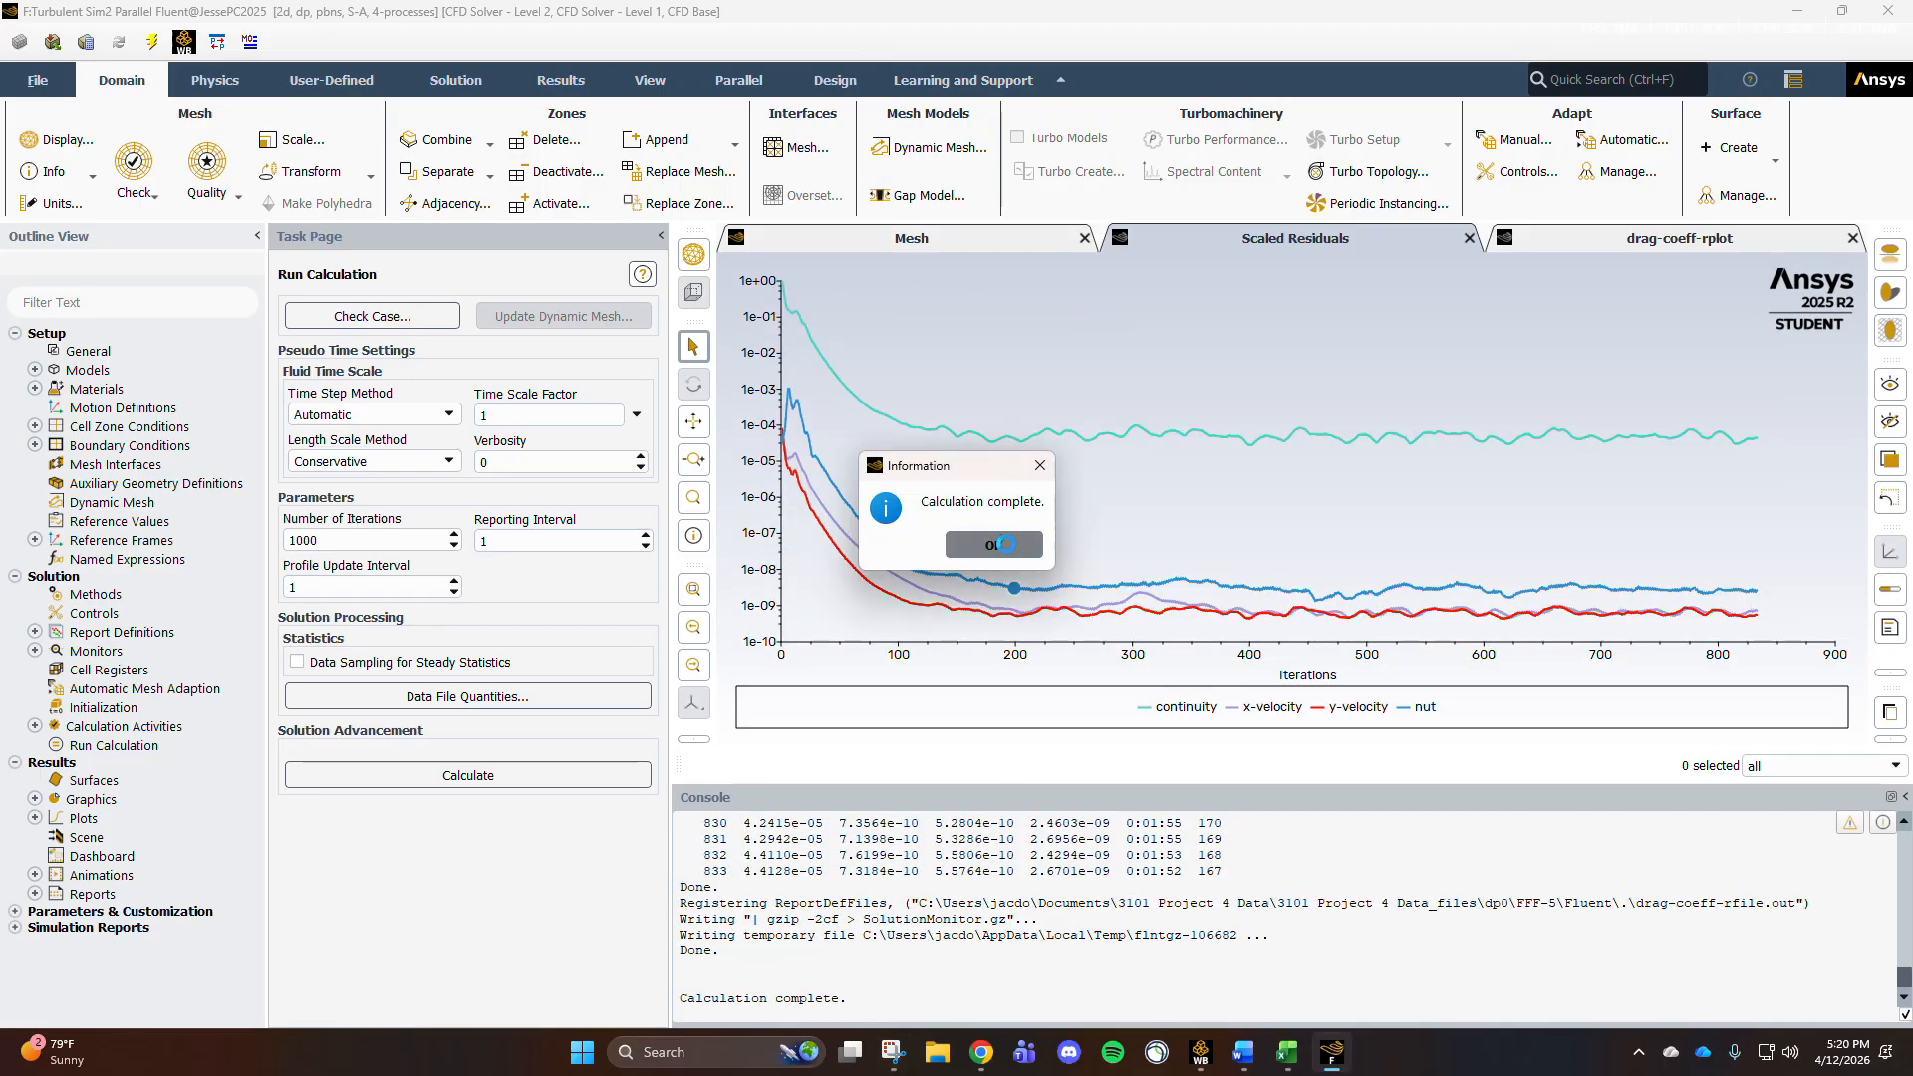
left_click(977, 546)
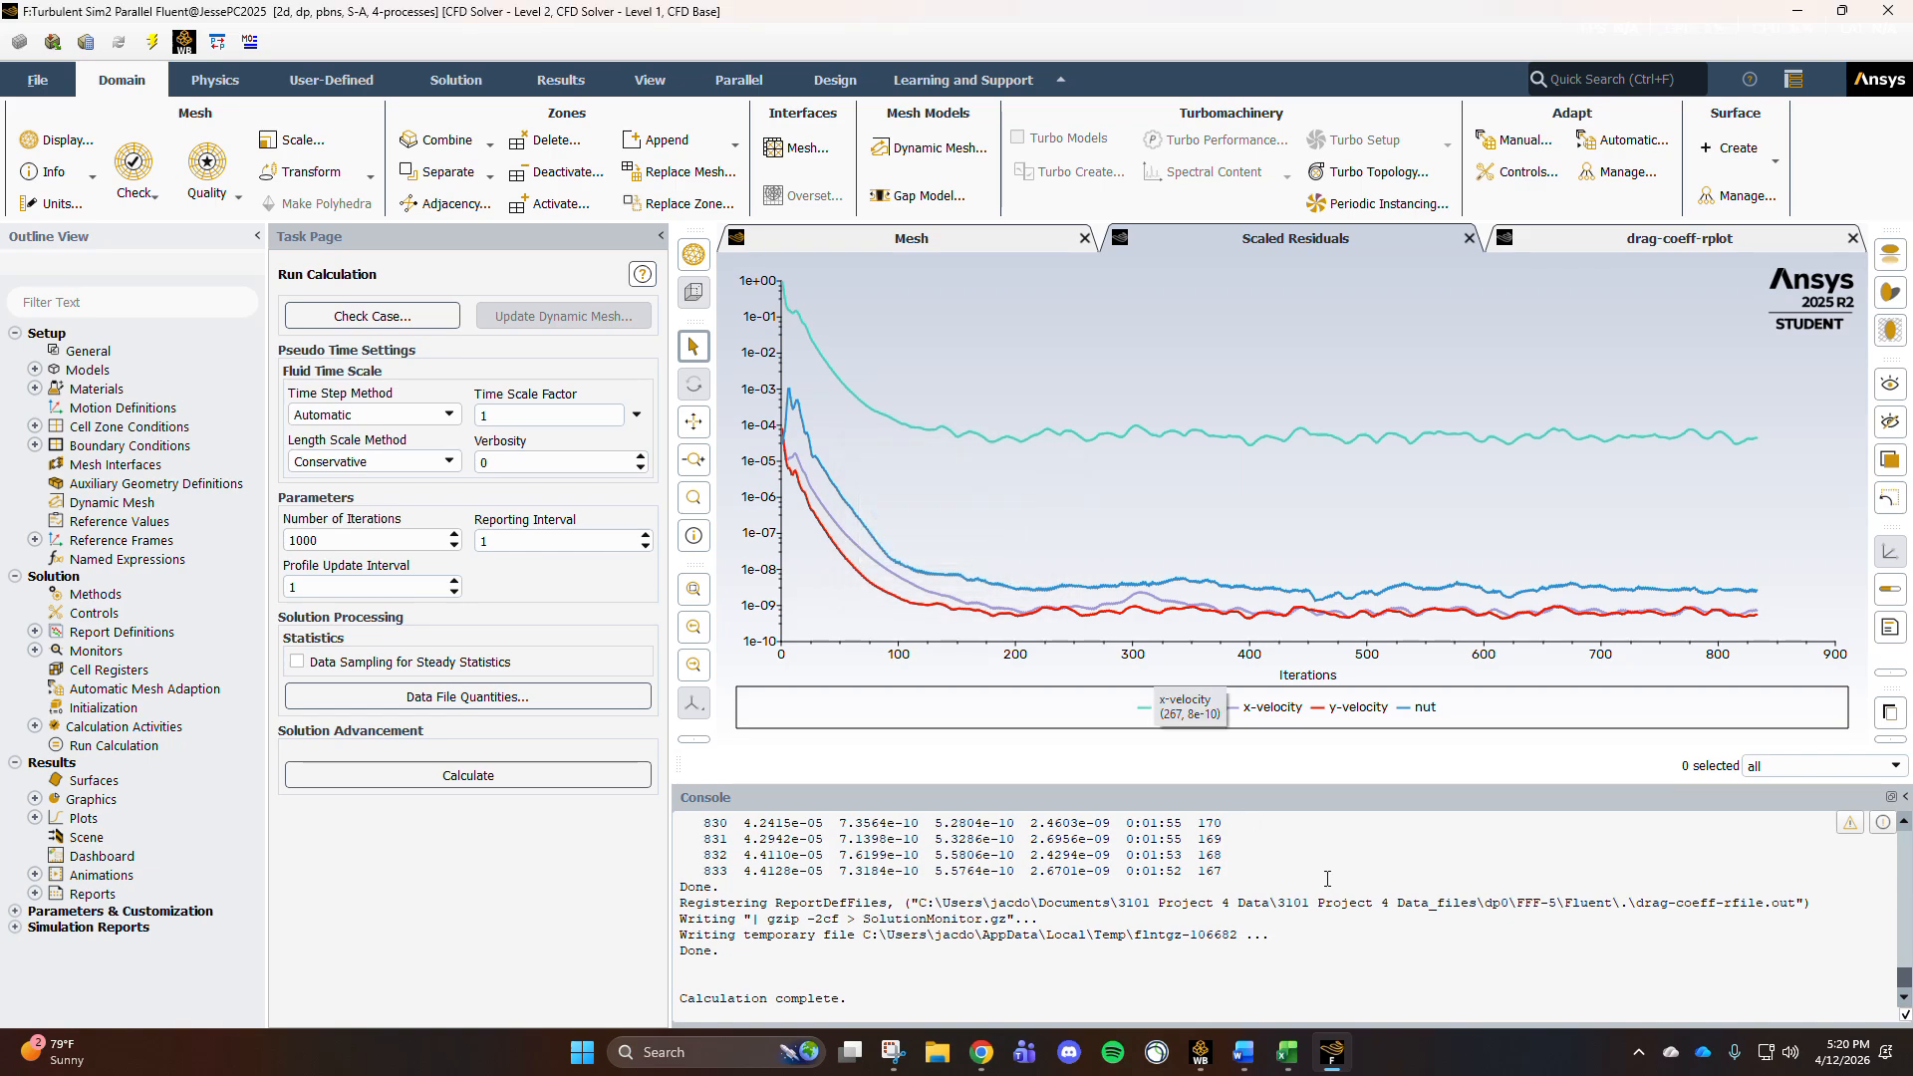
left_click(1708, 242)
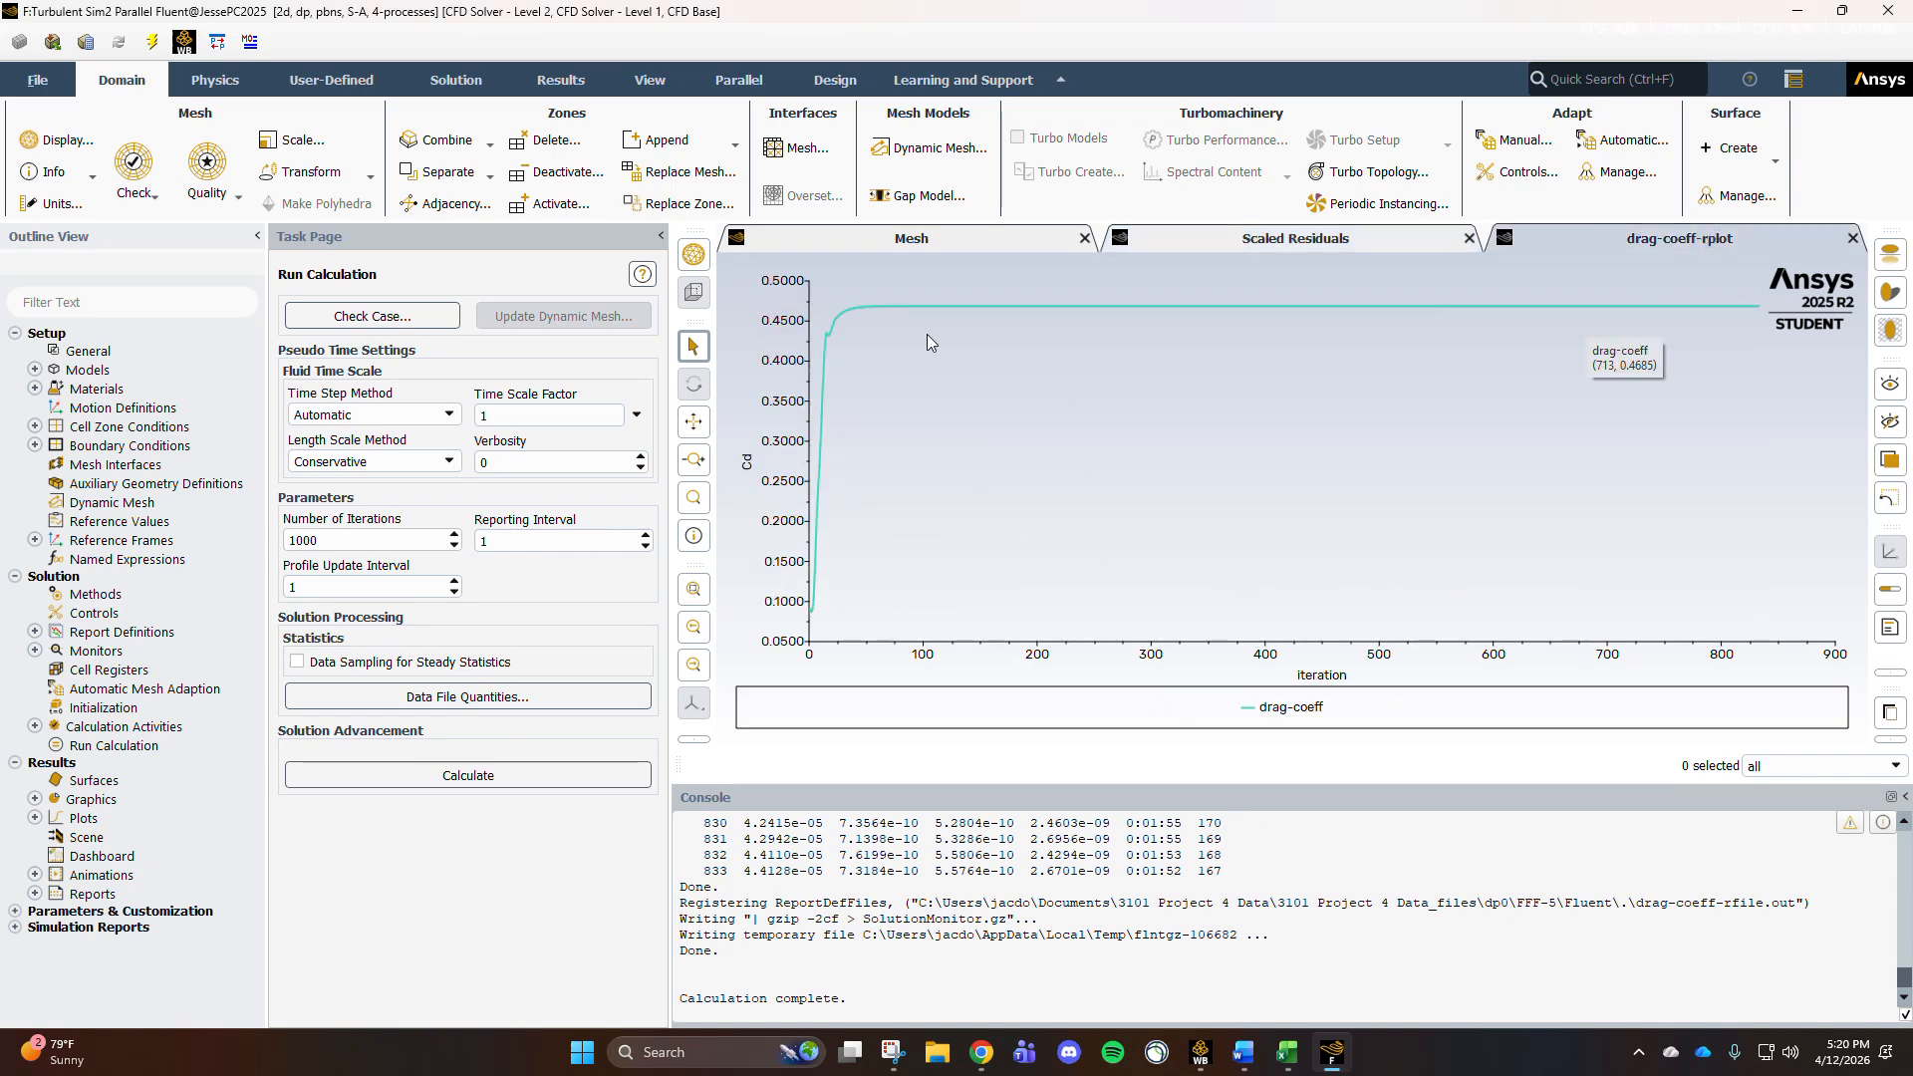
Step: Compute the drag coefficient of cylinder_wall from the drag-coeff report definition, select the resulting Cd value and switch to Excel
mouse_move(1604, 322)
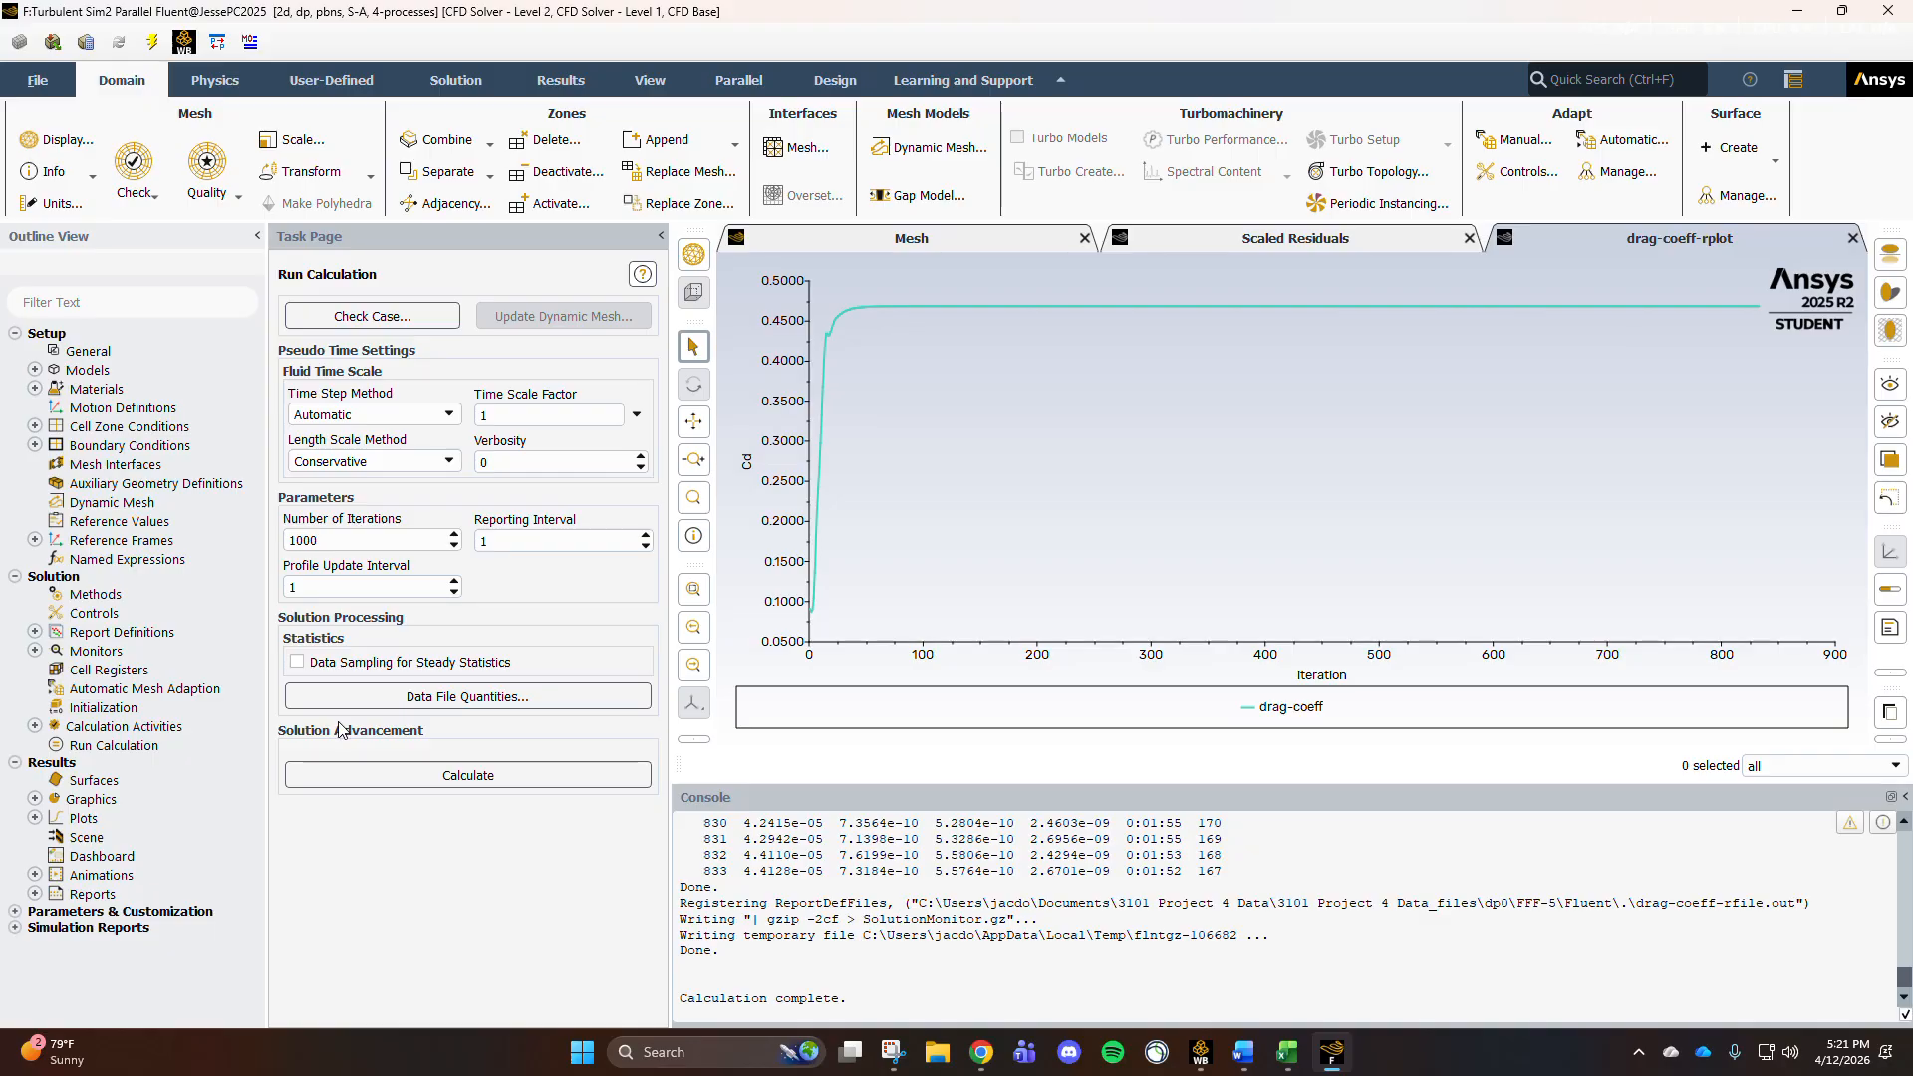
double_click(95, 633)
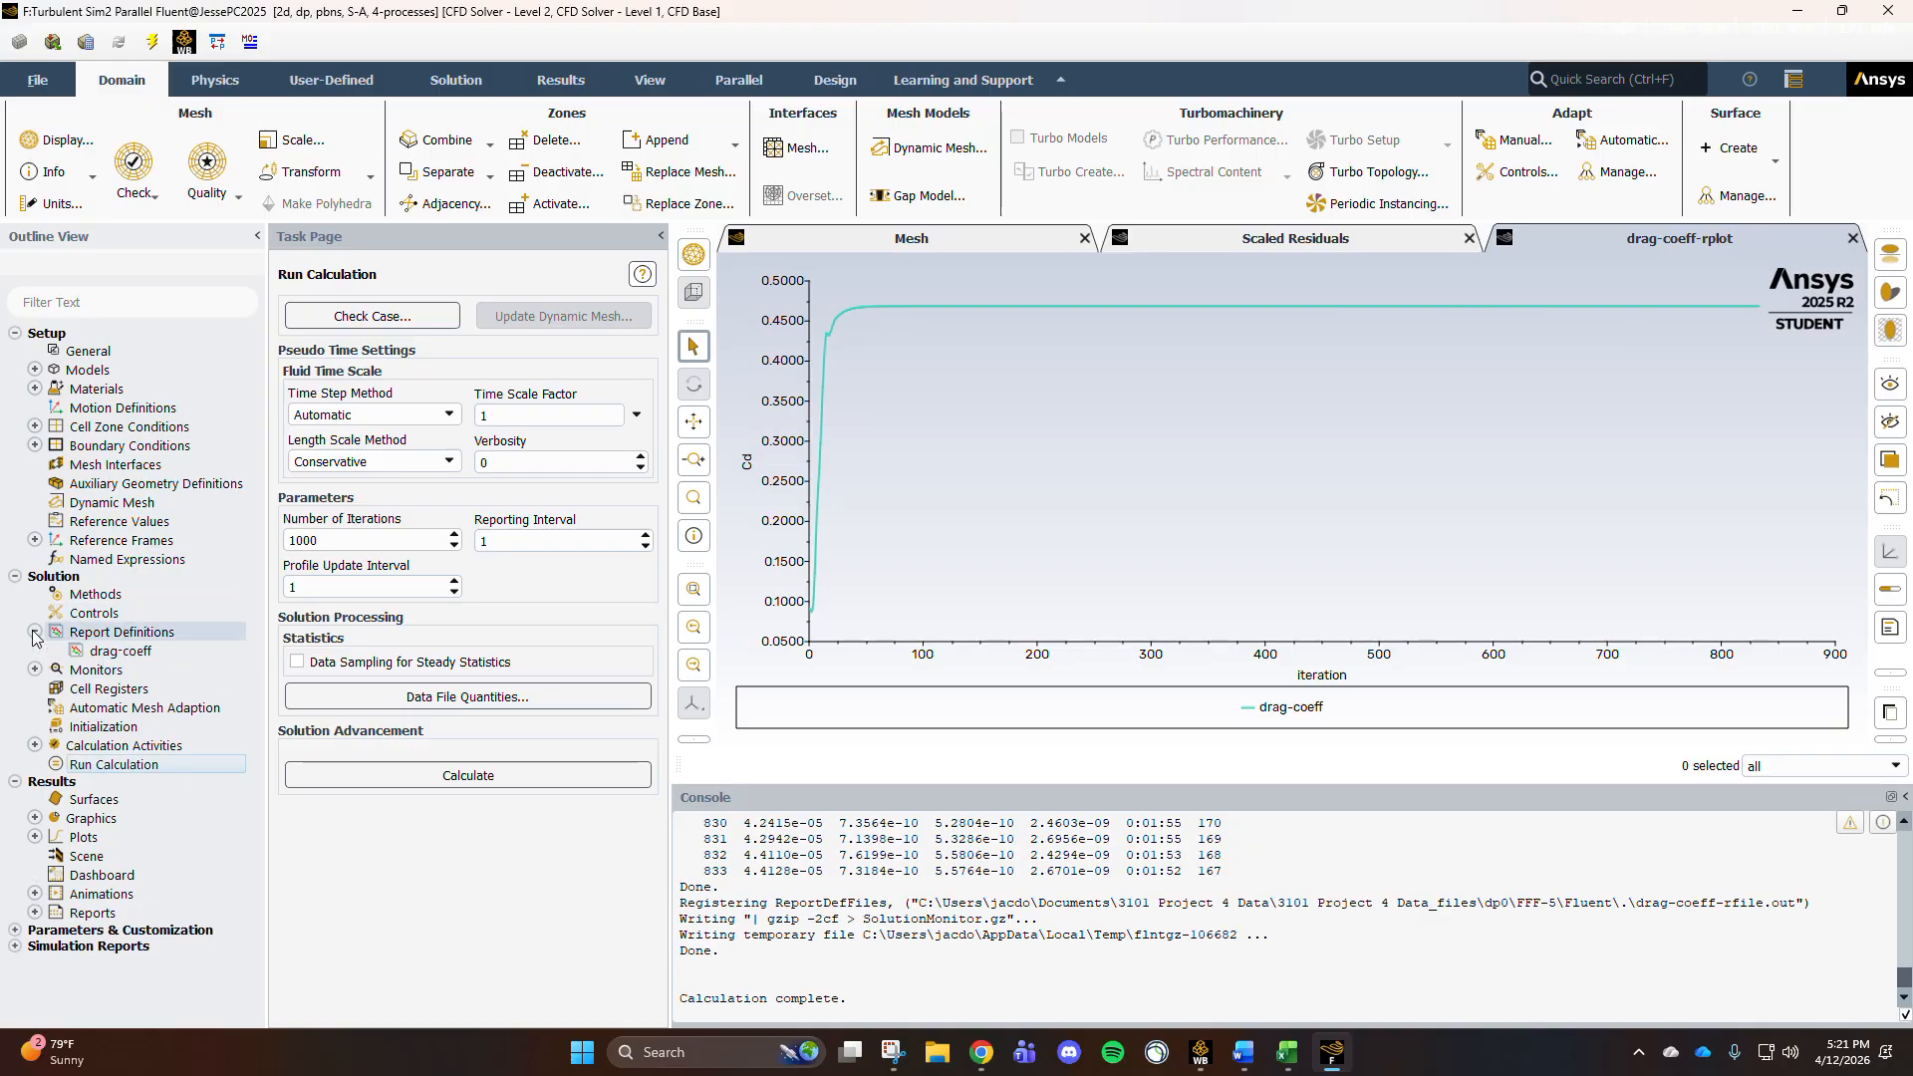
left_click(105, 652)
double_click(105, 652)
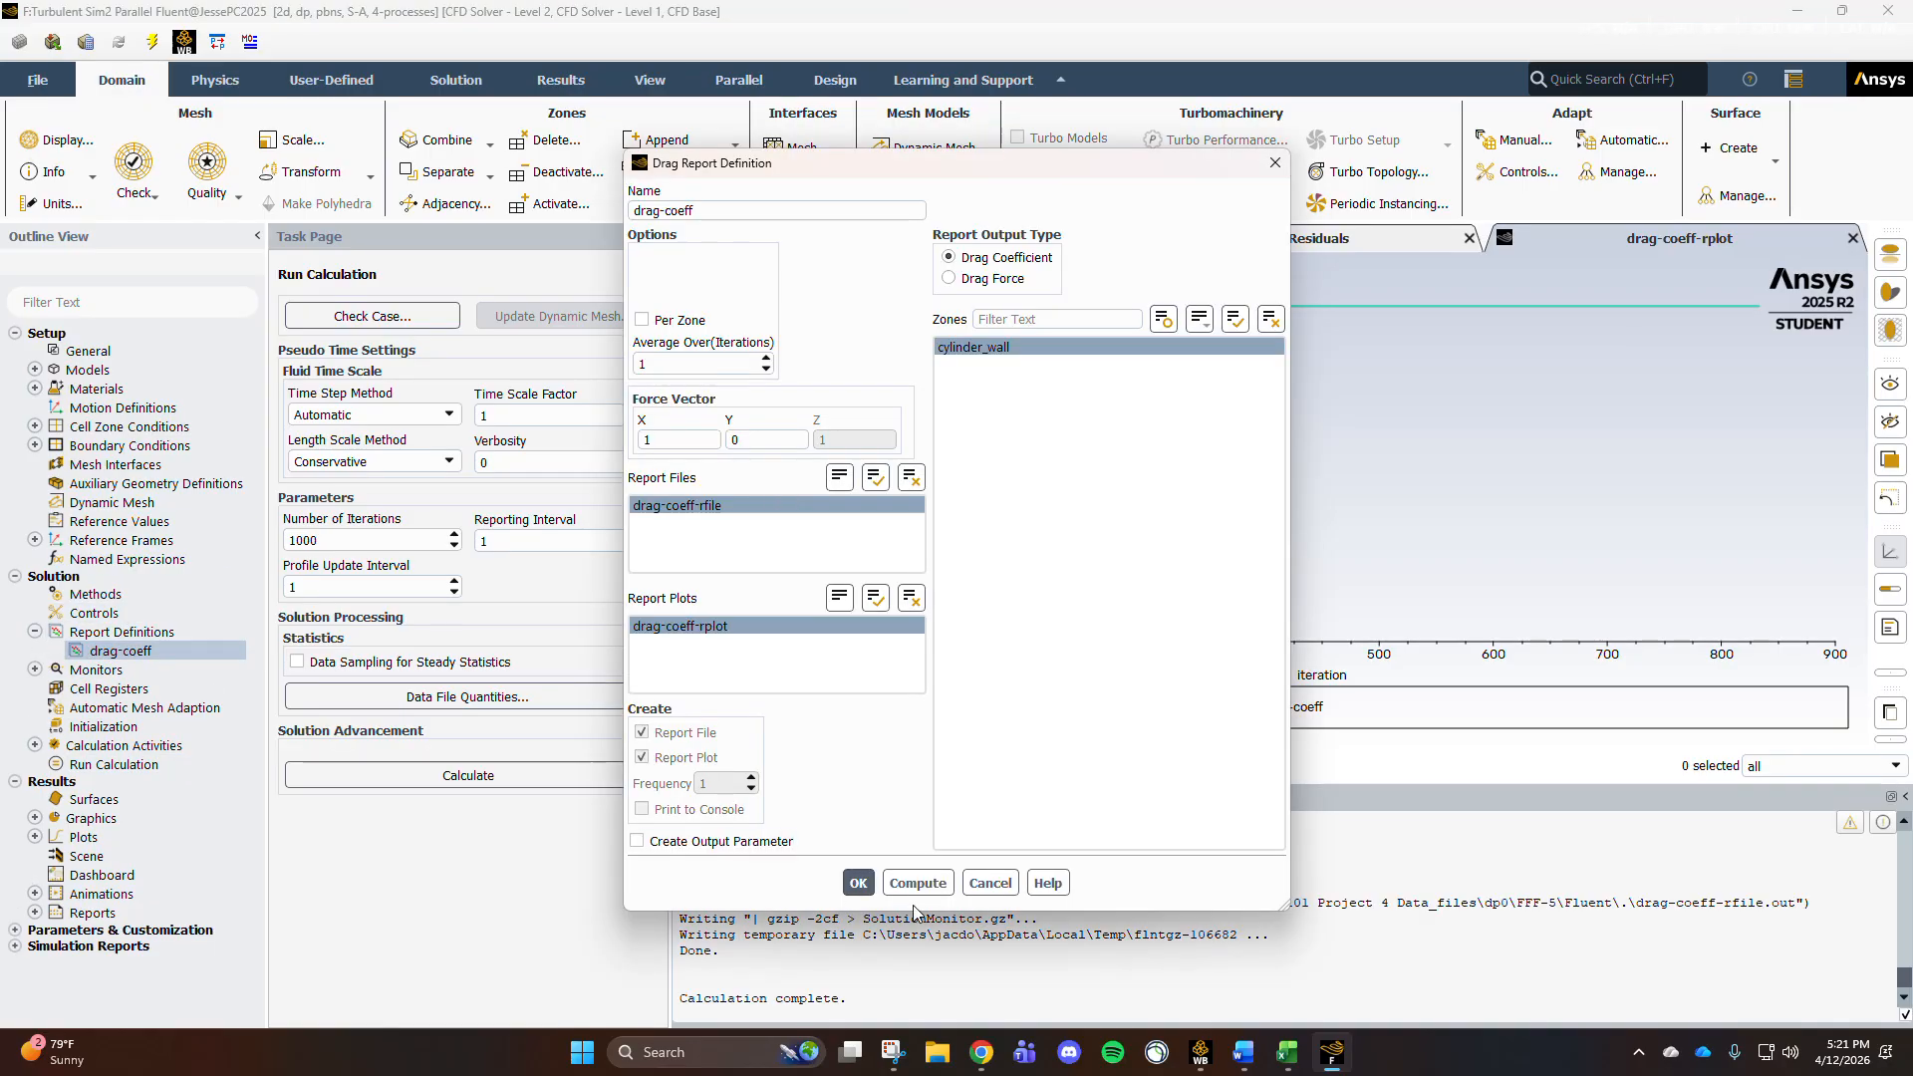
left_click(891, 883)
left_click(990, 883)
double_click(1039, 1001)
left_click_drag(1010, 997, 1095, 999)
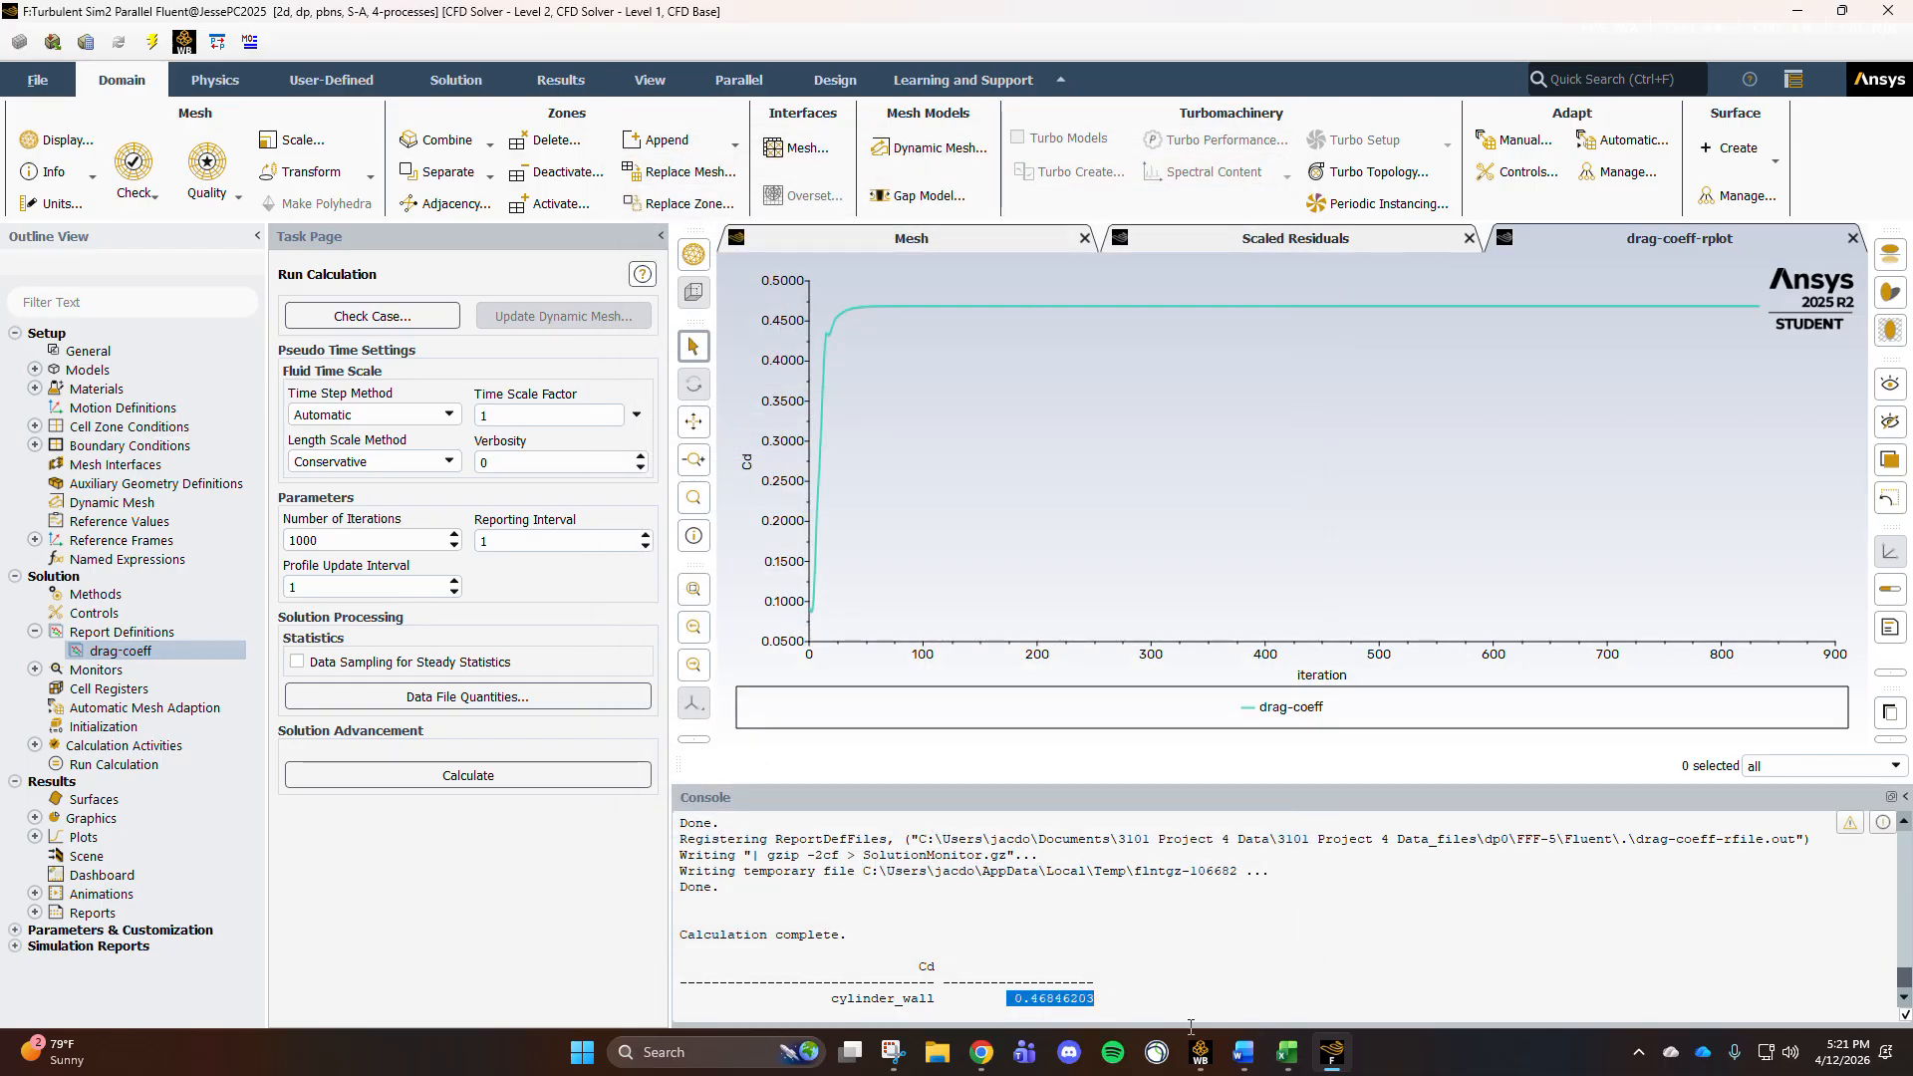
left_click(1288, 1052)
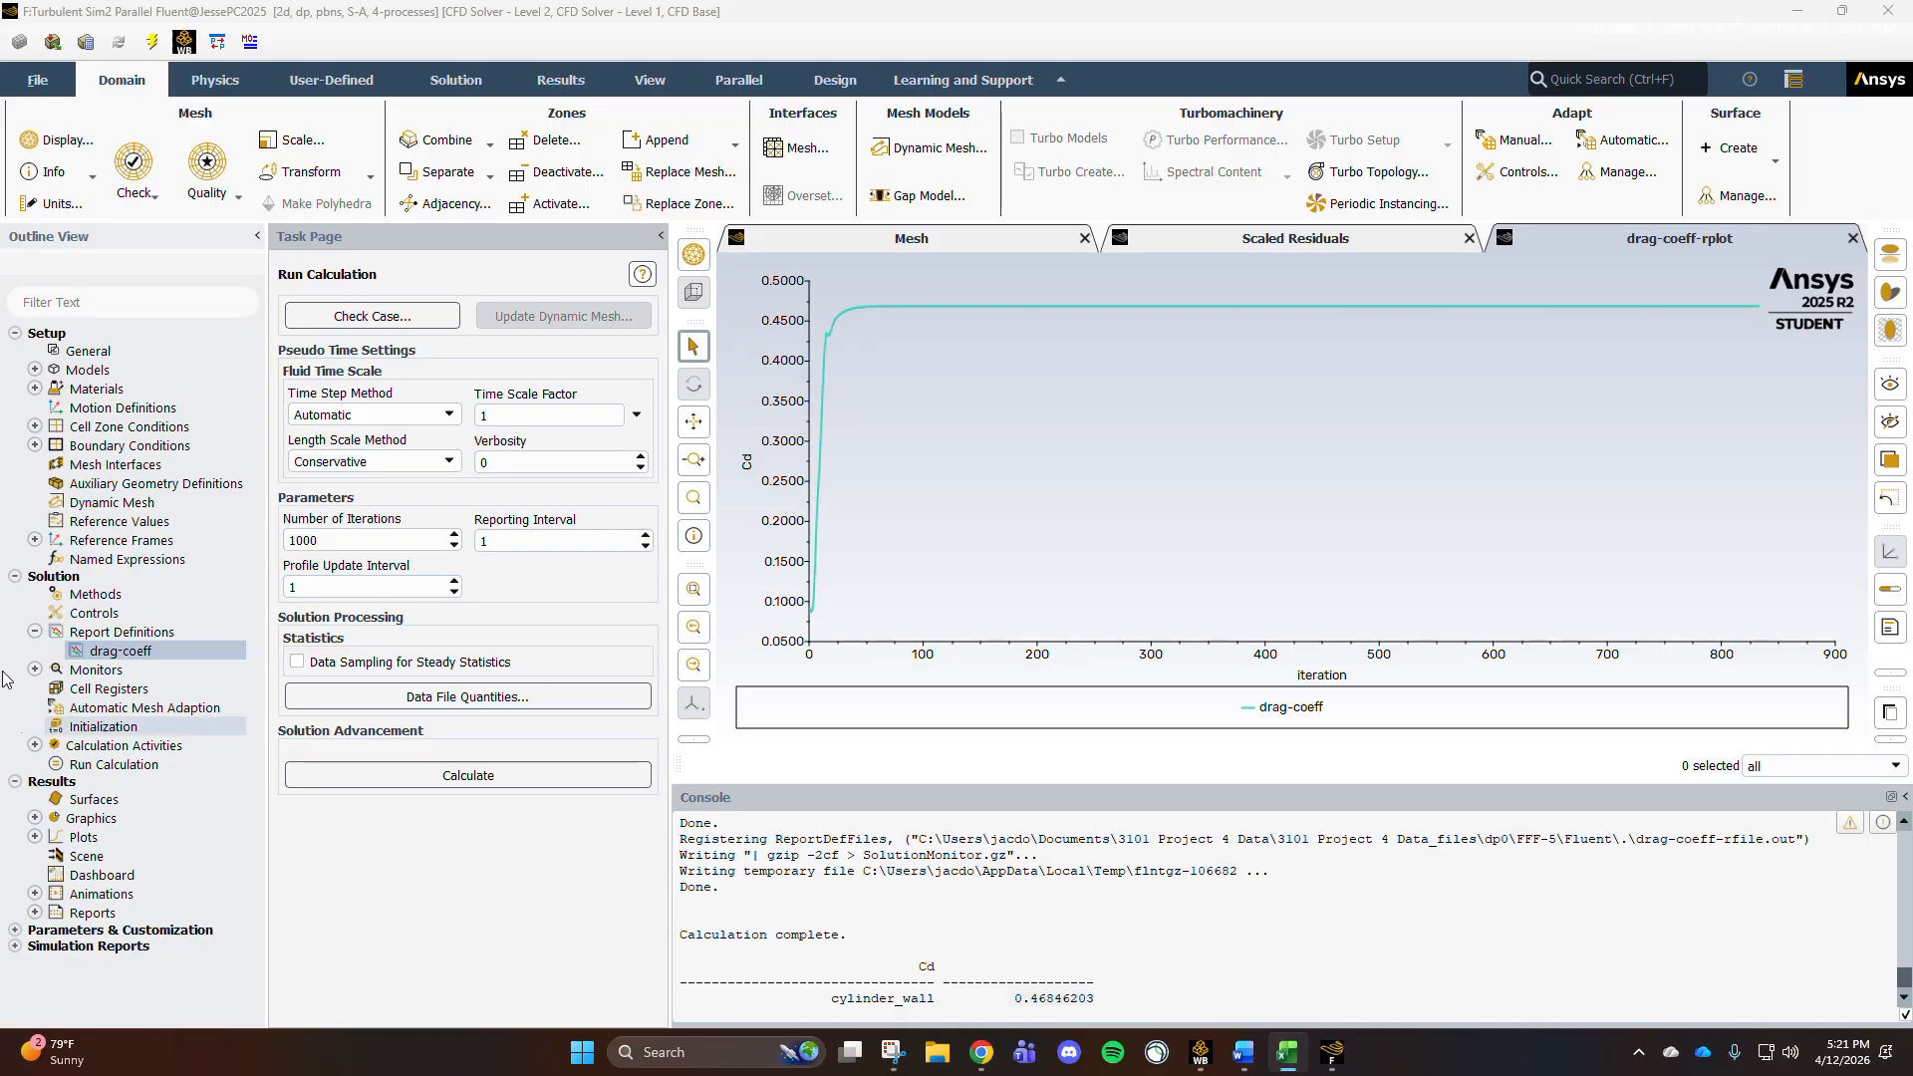
Step: Start a new XY plot and name it cp-distribution
left_click(35, 837)
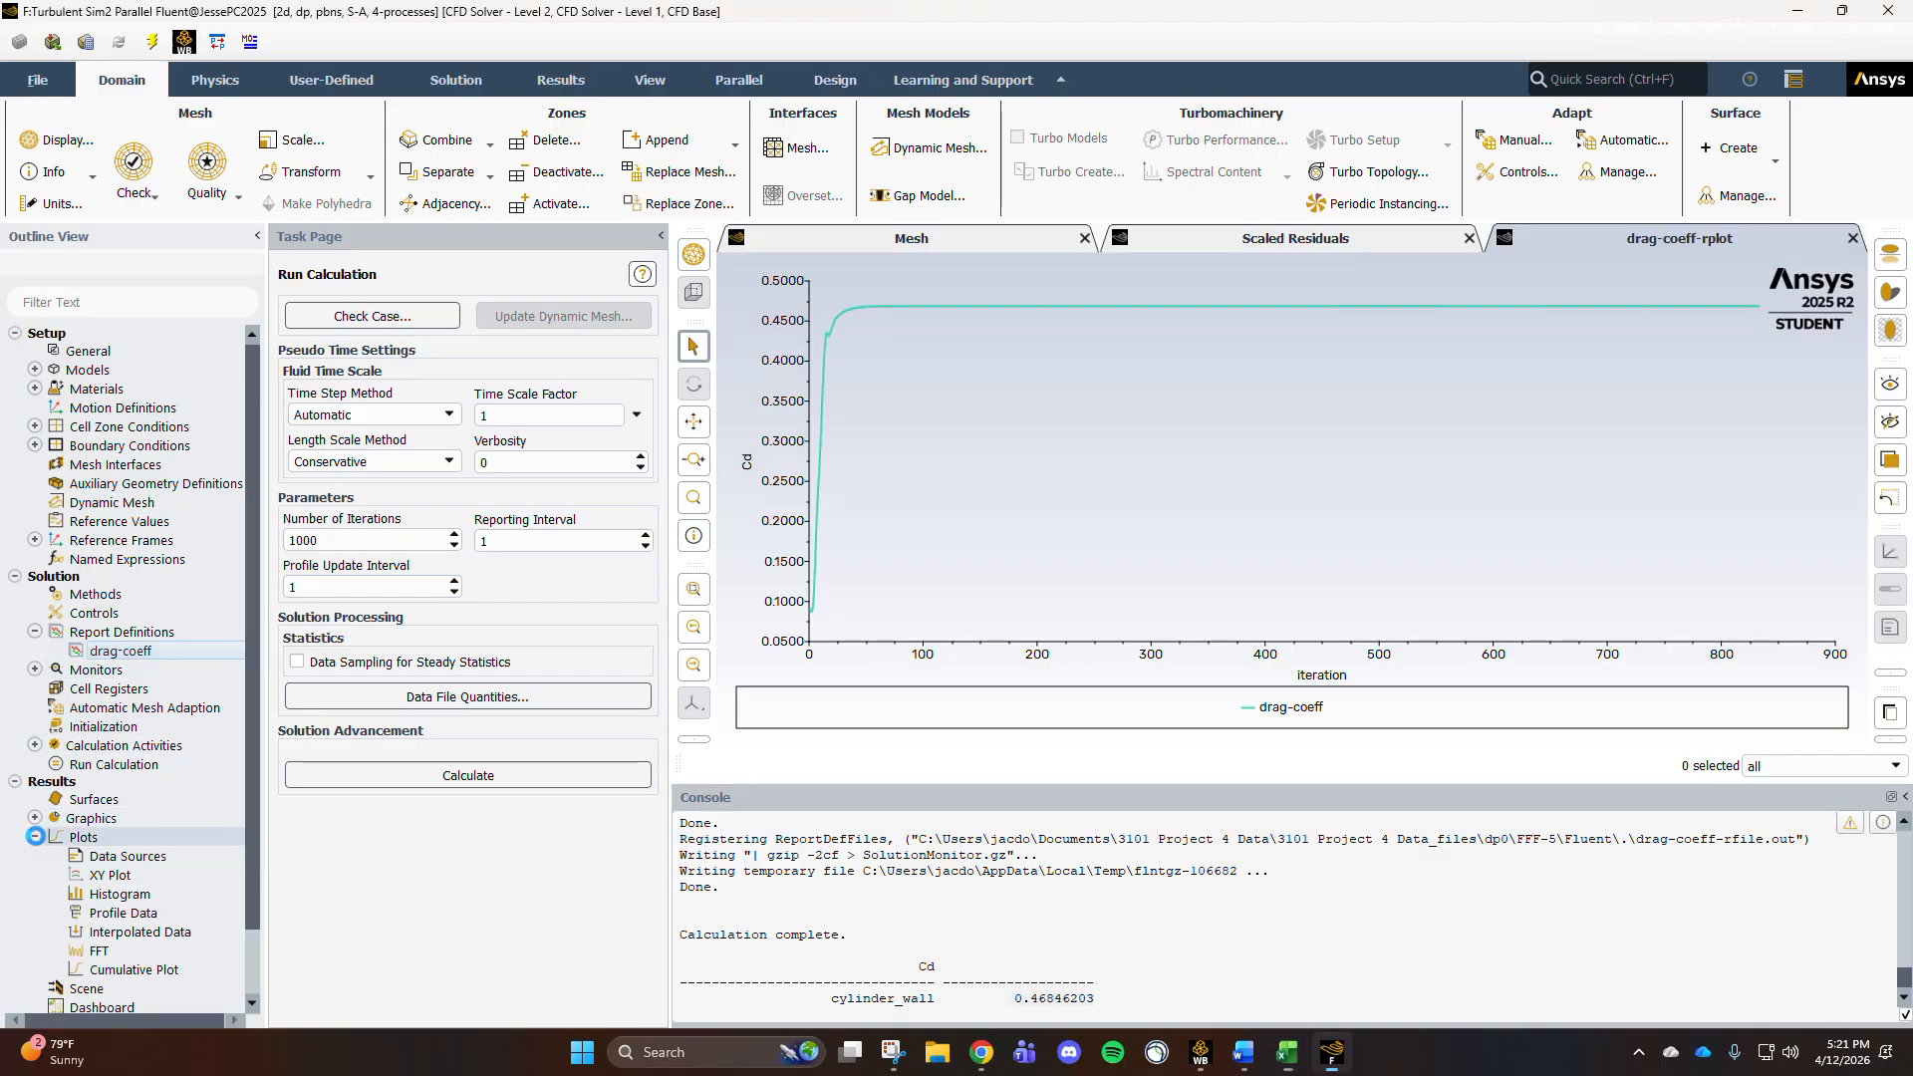
double_click(109, 875)
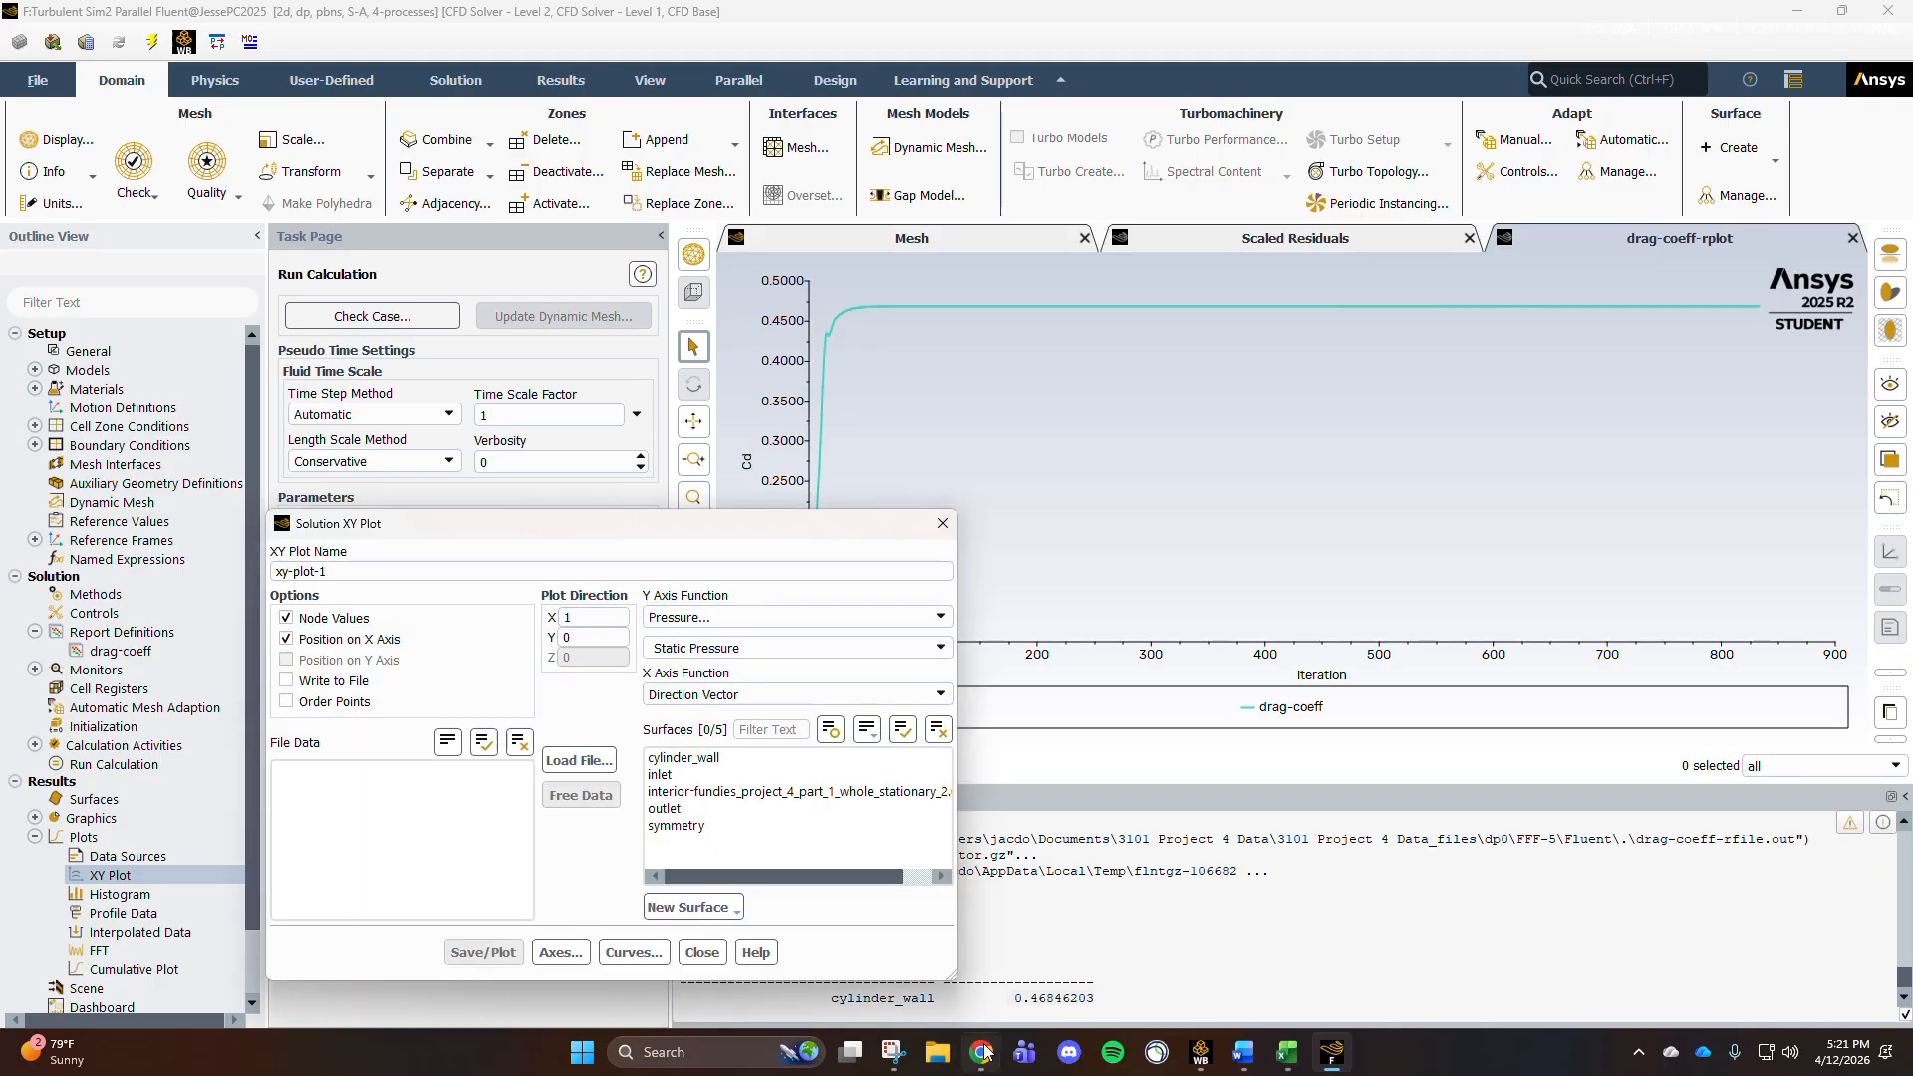
left_click(338, 571)
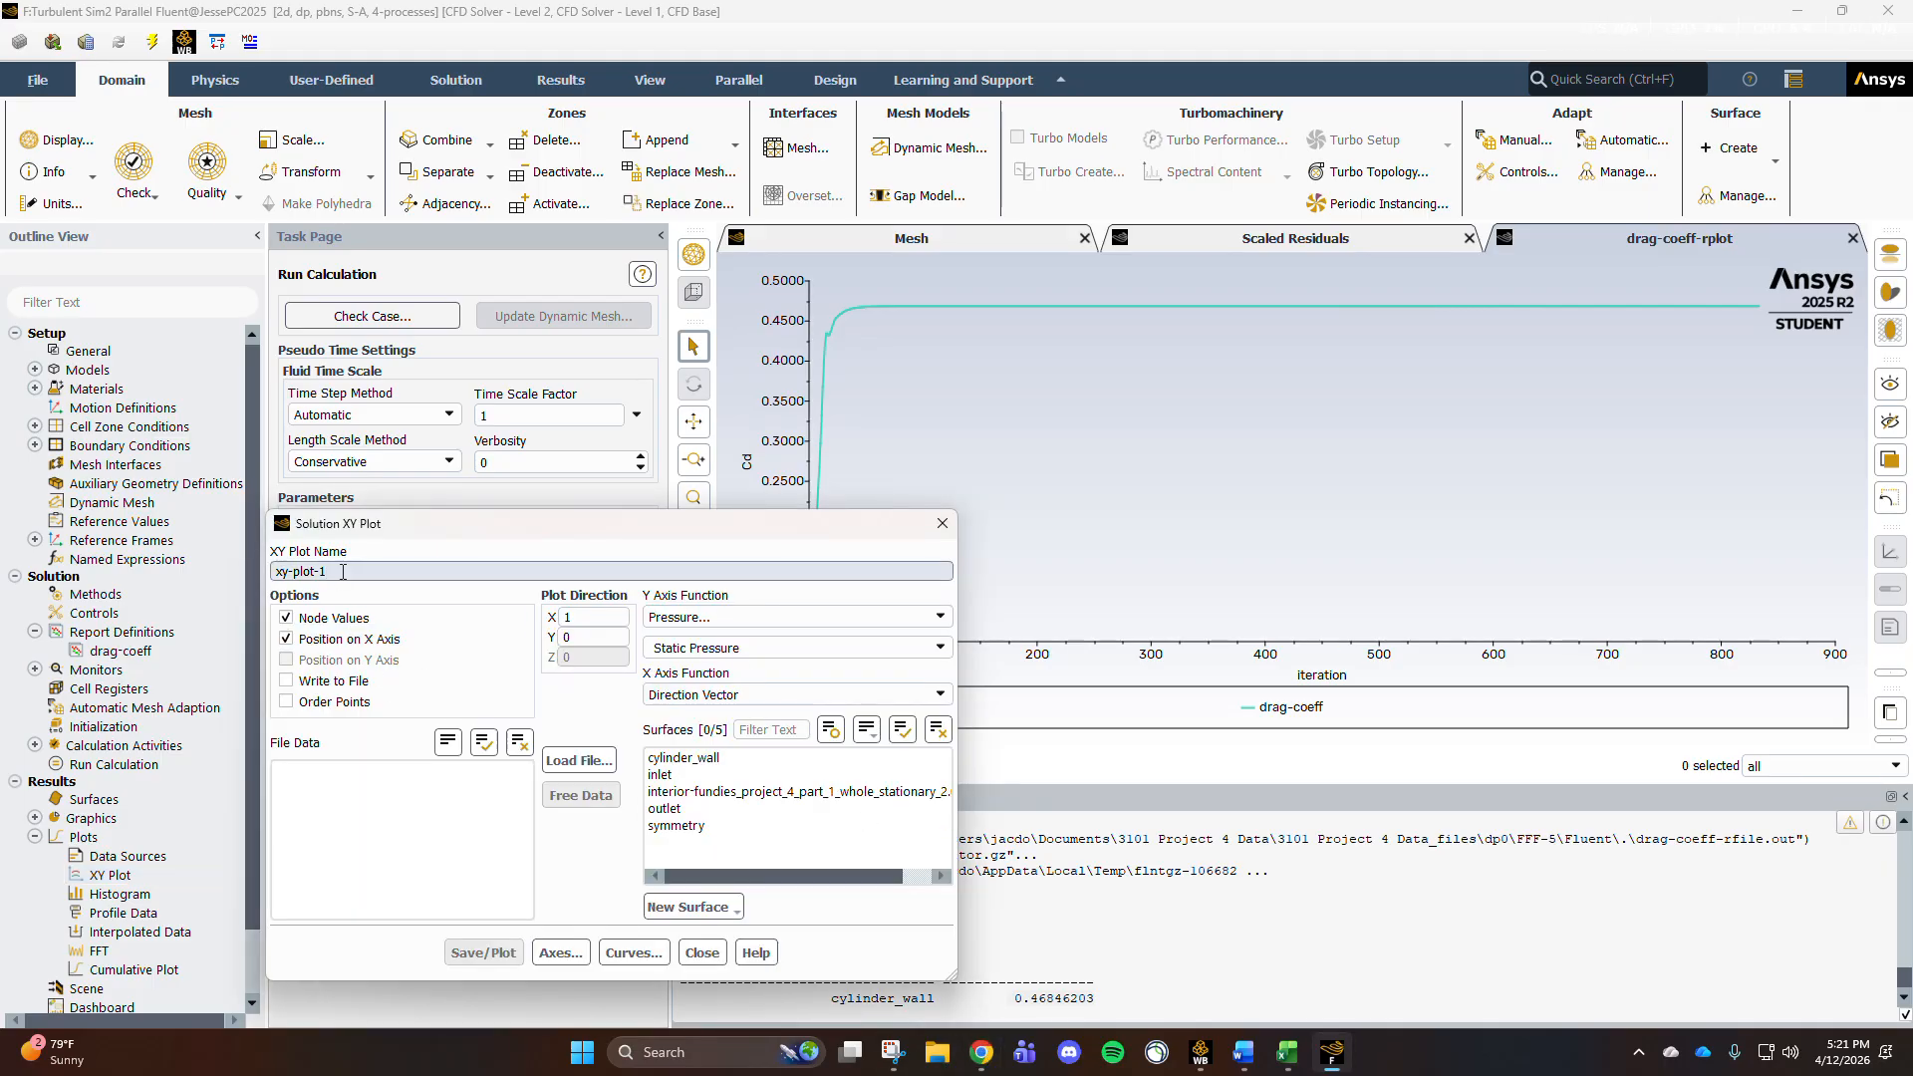
key("BackSpace")
key("BackSpace")
key("BackSpace")
key("BackSpace")
key("BackSpace")
key("BackSpace")
key("BackSpace")
key("BackSpace")
key("BackSpace")
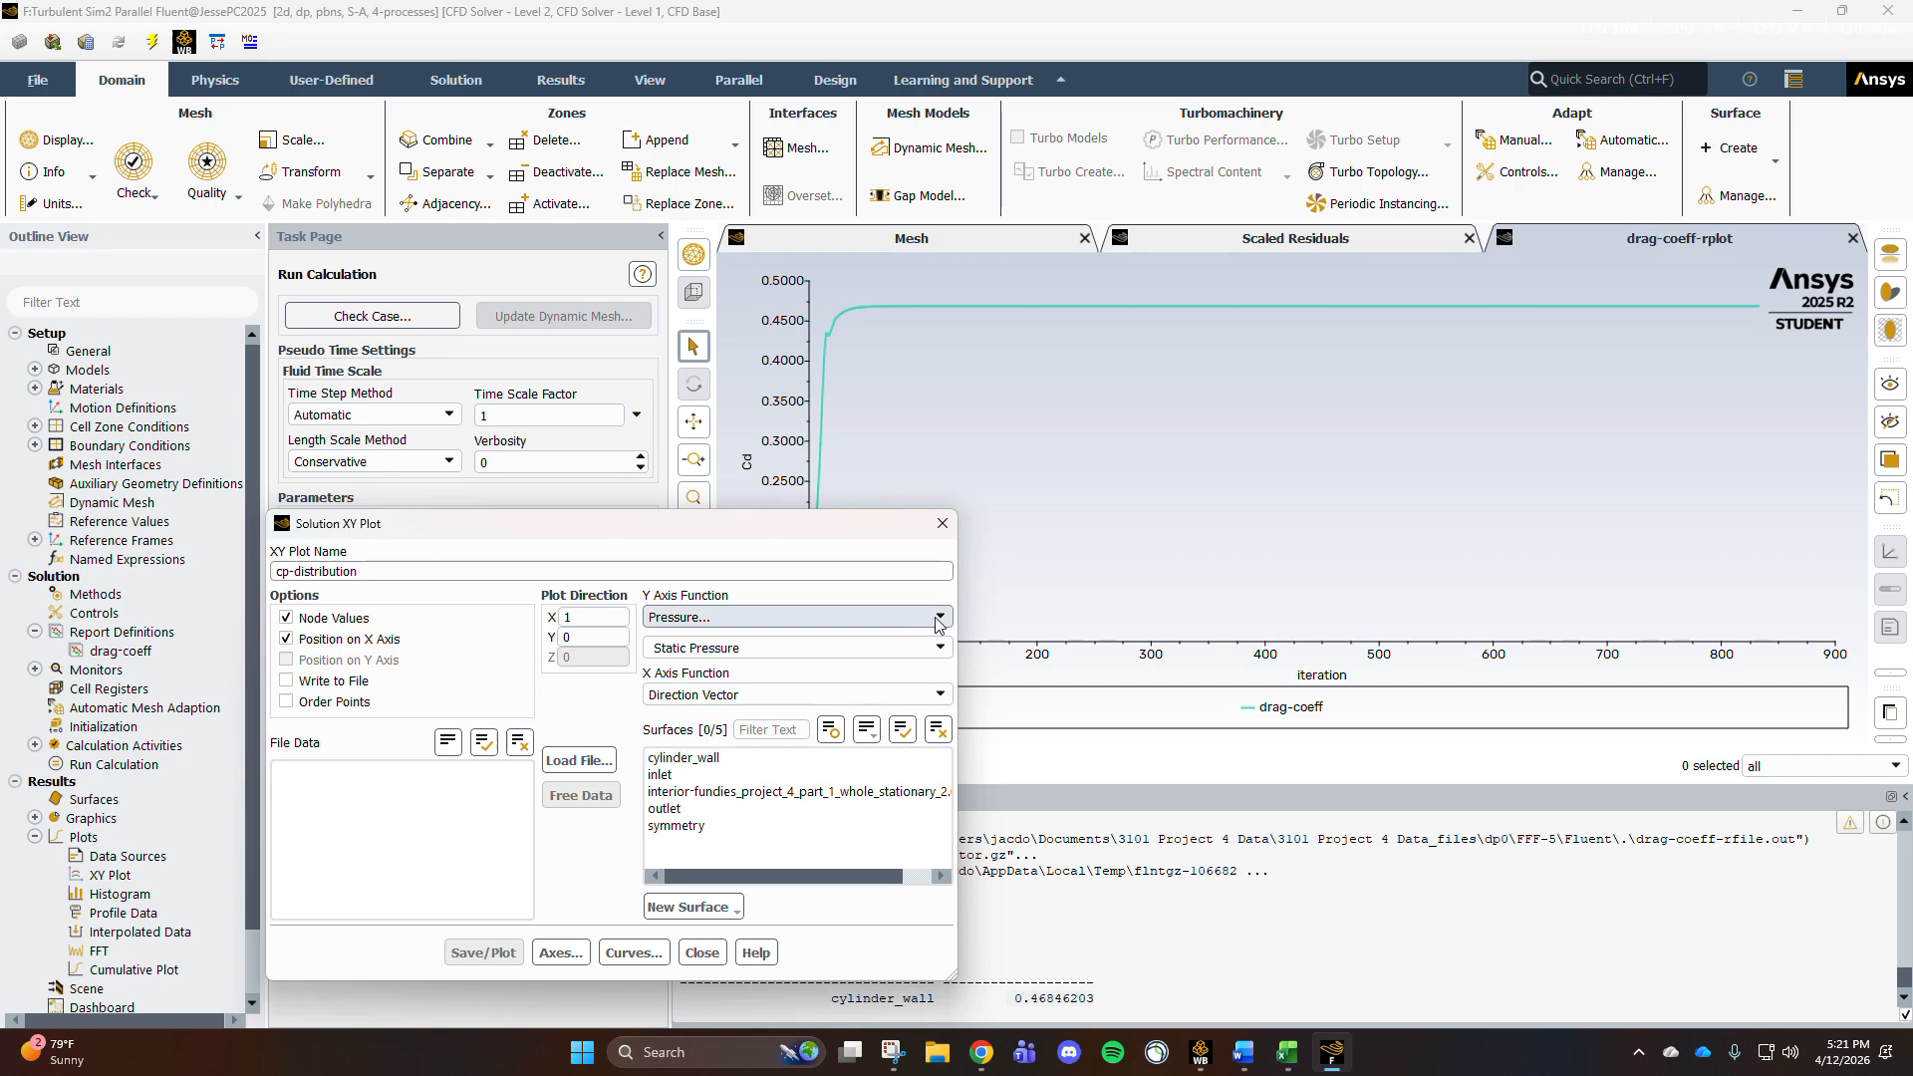
Step: Plot Pressure Coefficient along cylinder_wall and save the XY plot
left_click(792, 617)
left_click(846, 637)
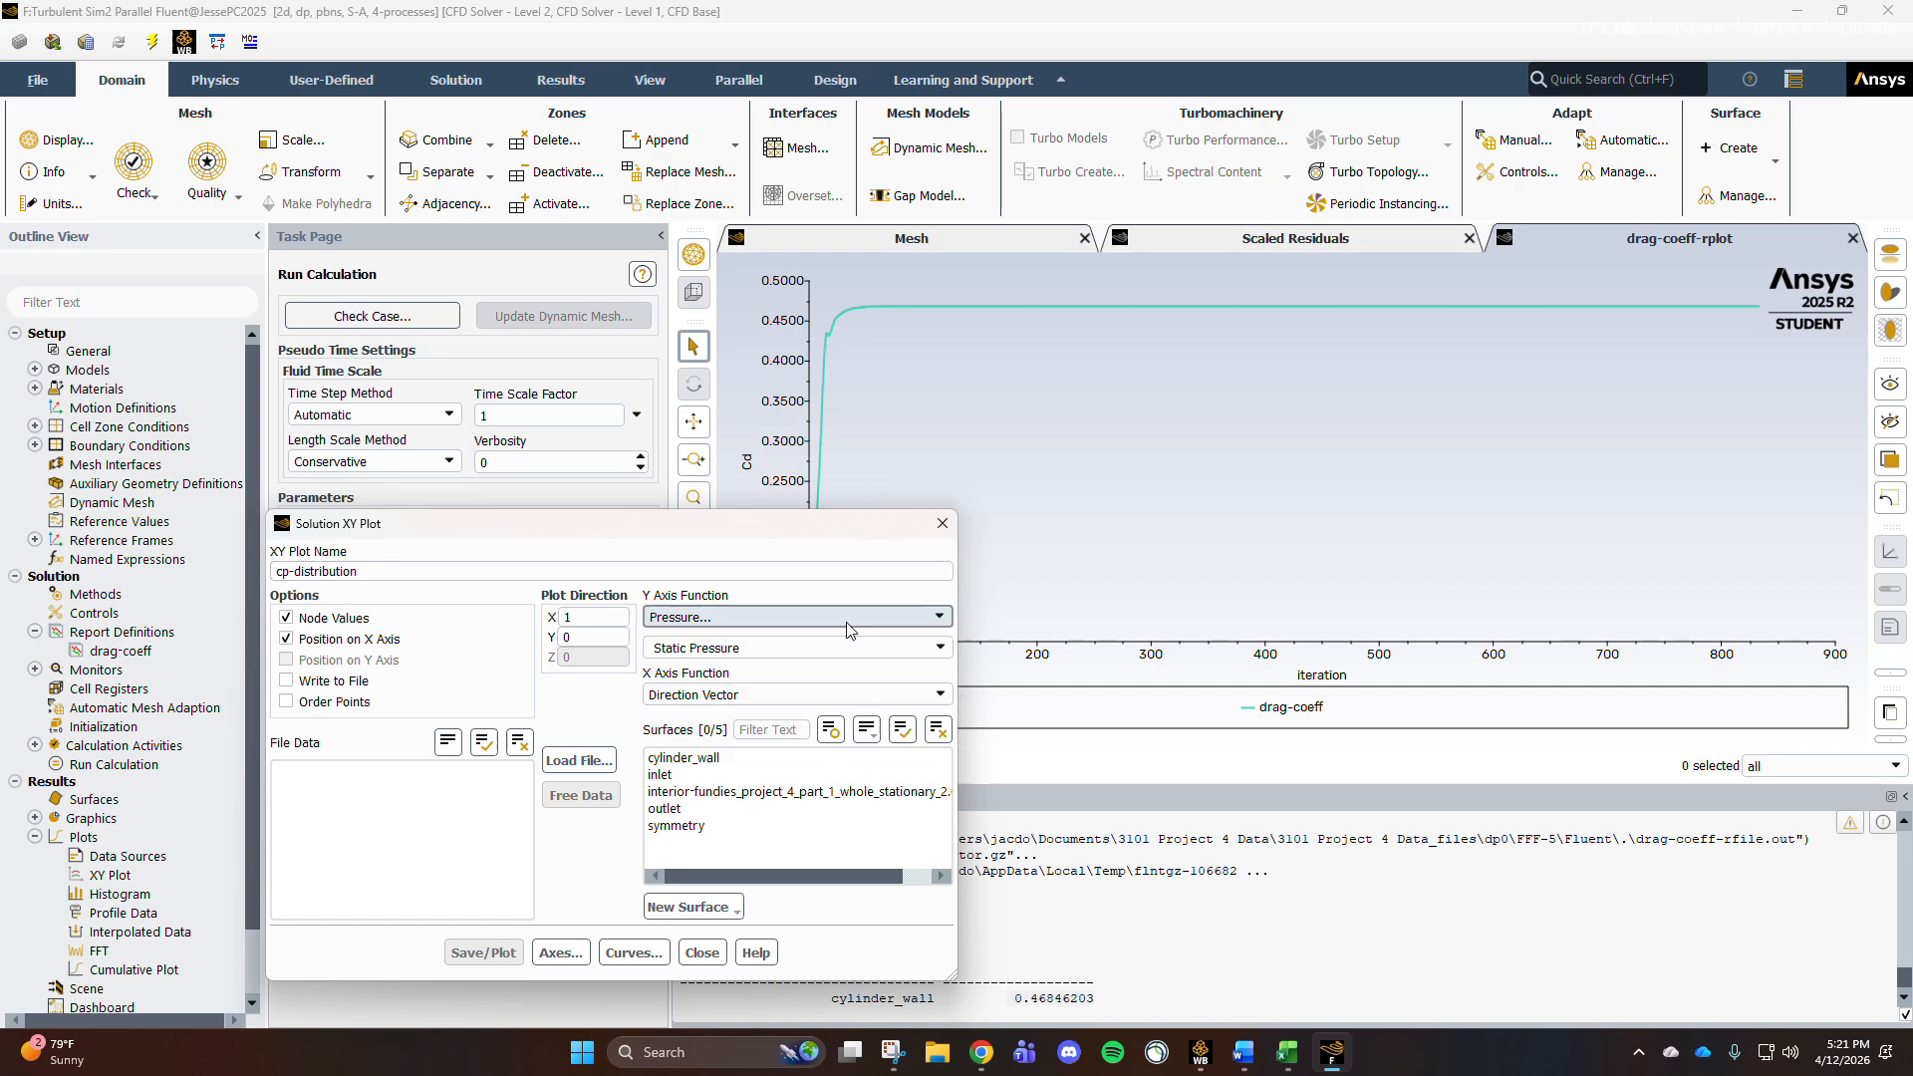
left_click(936, 647)
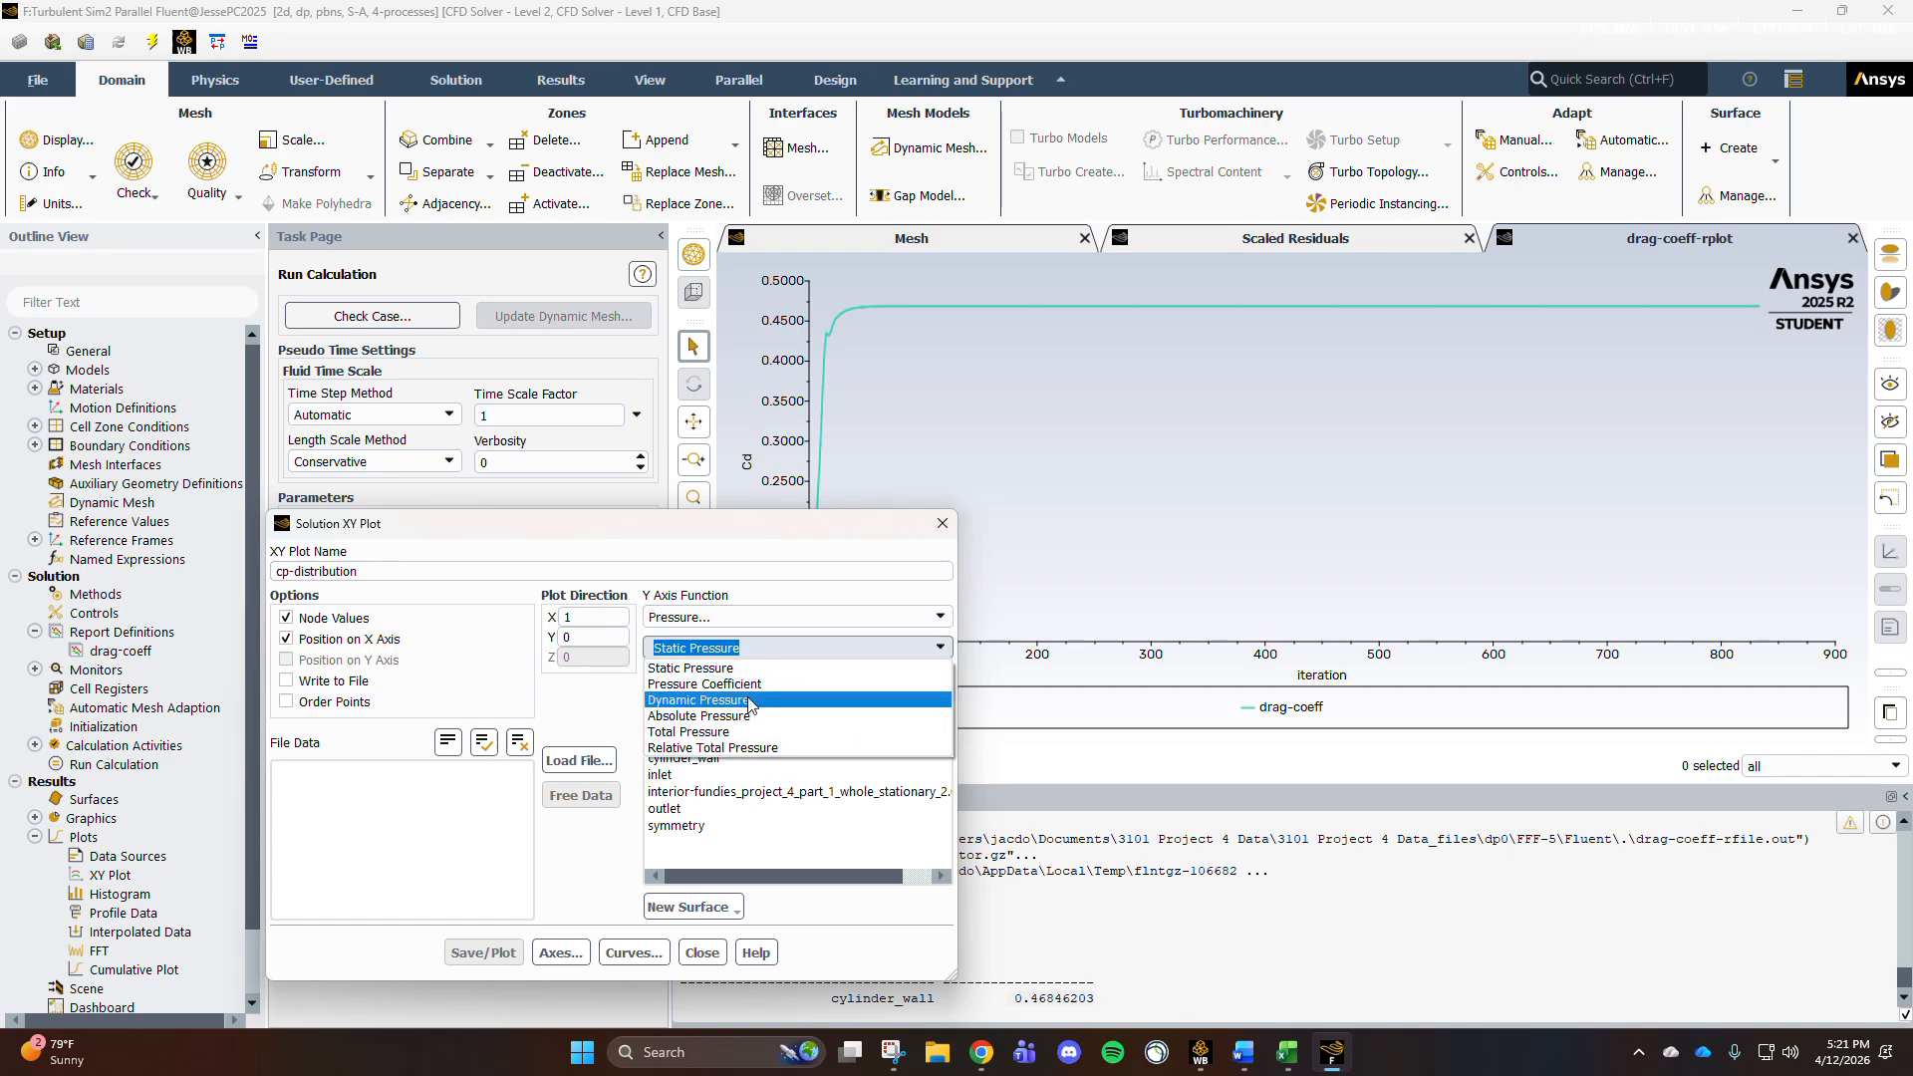
left_click(797, 690)
left_click(681, 759)
left_click(484, 952)
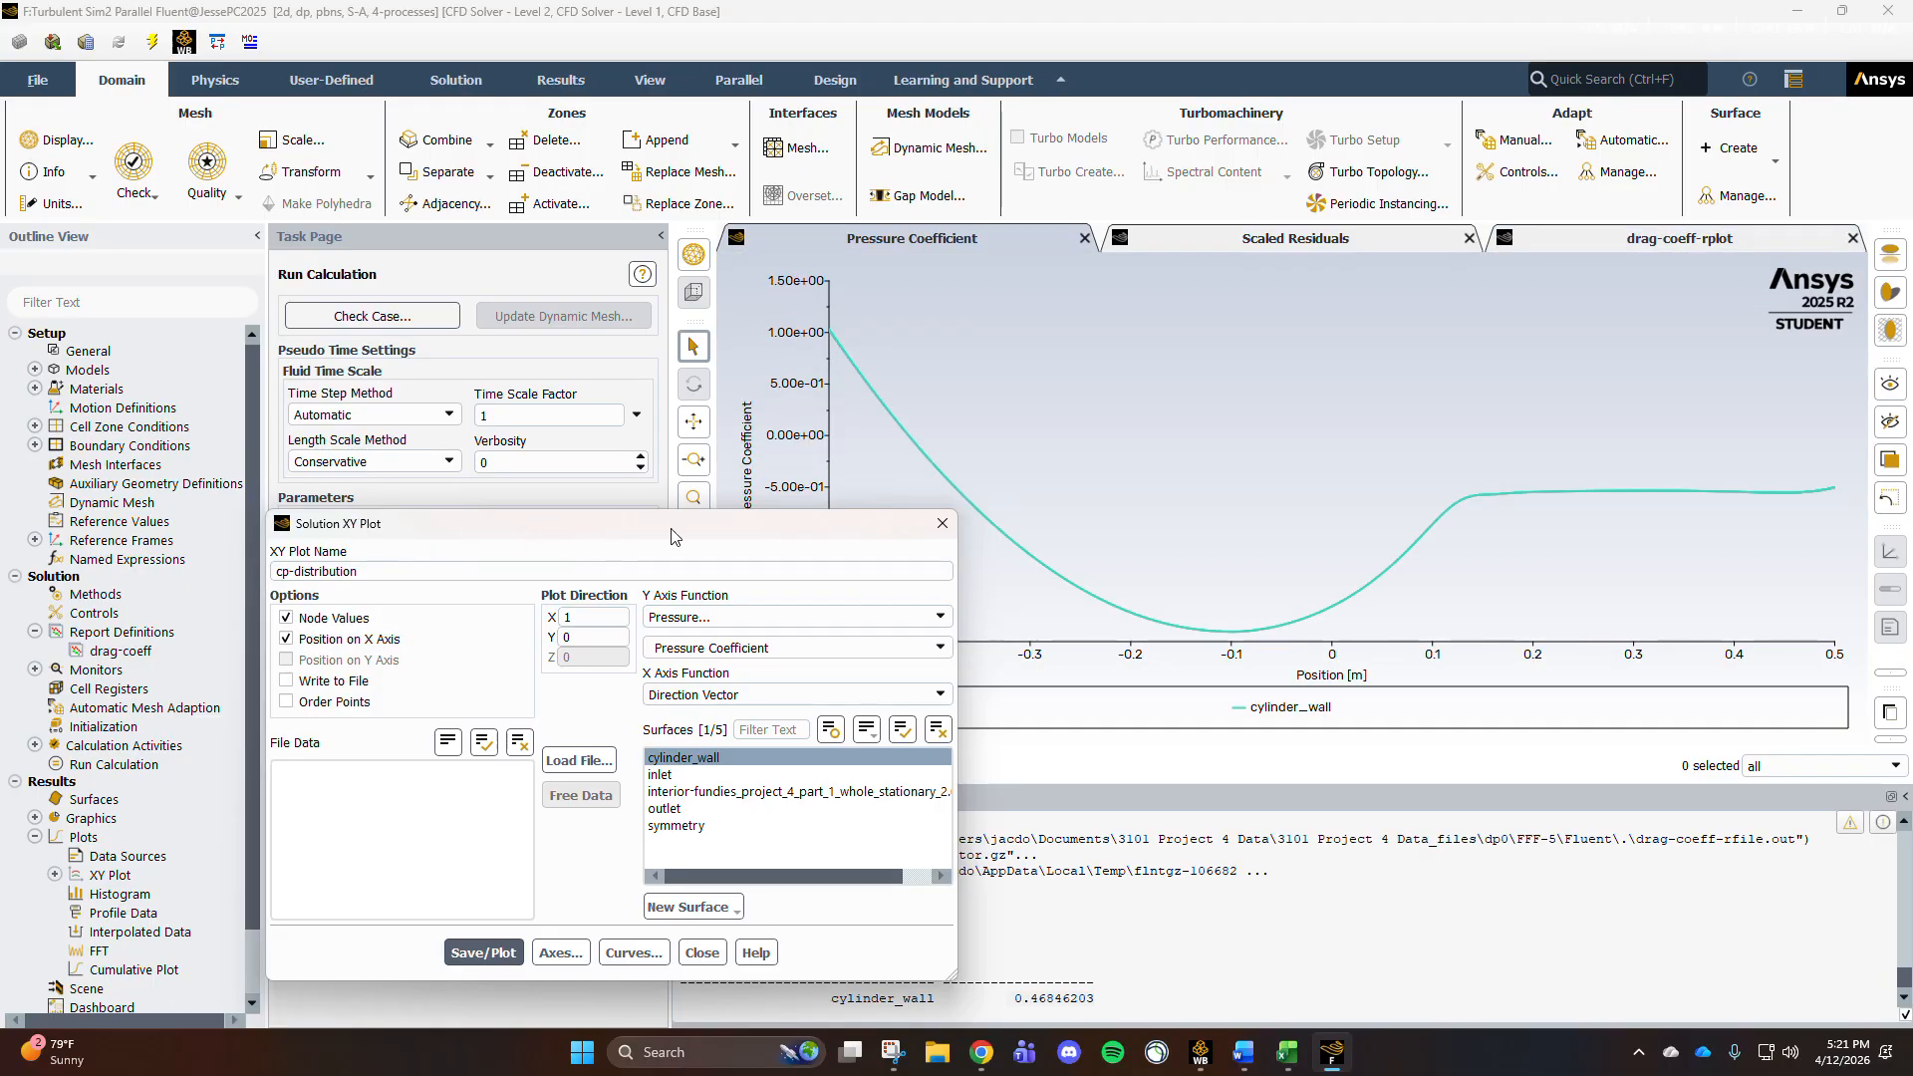
Step: Inspect the pressure coefficient curve along the cylinder wall and close the XY plot settings
left_click_drag(675, 536, 419, 531)
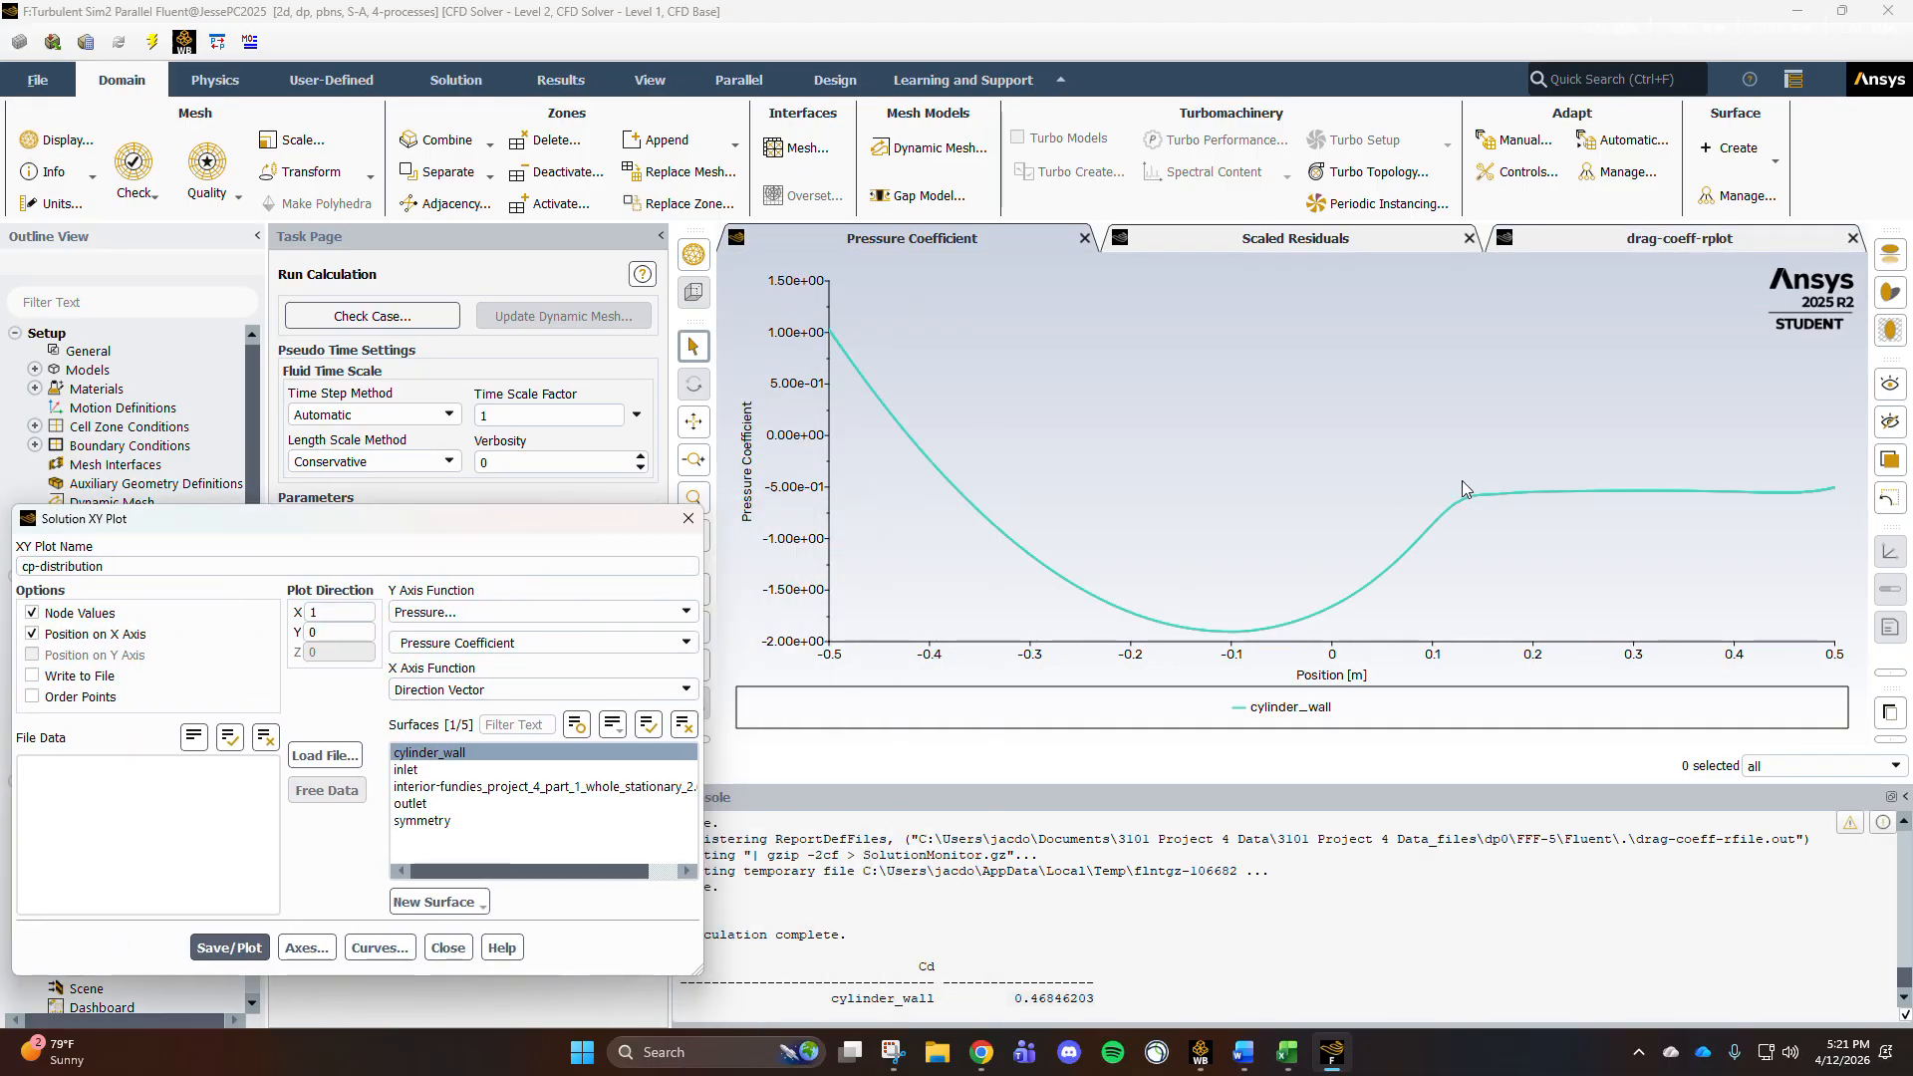
mouse_move(1786, 498)
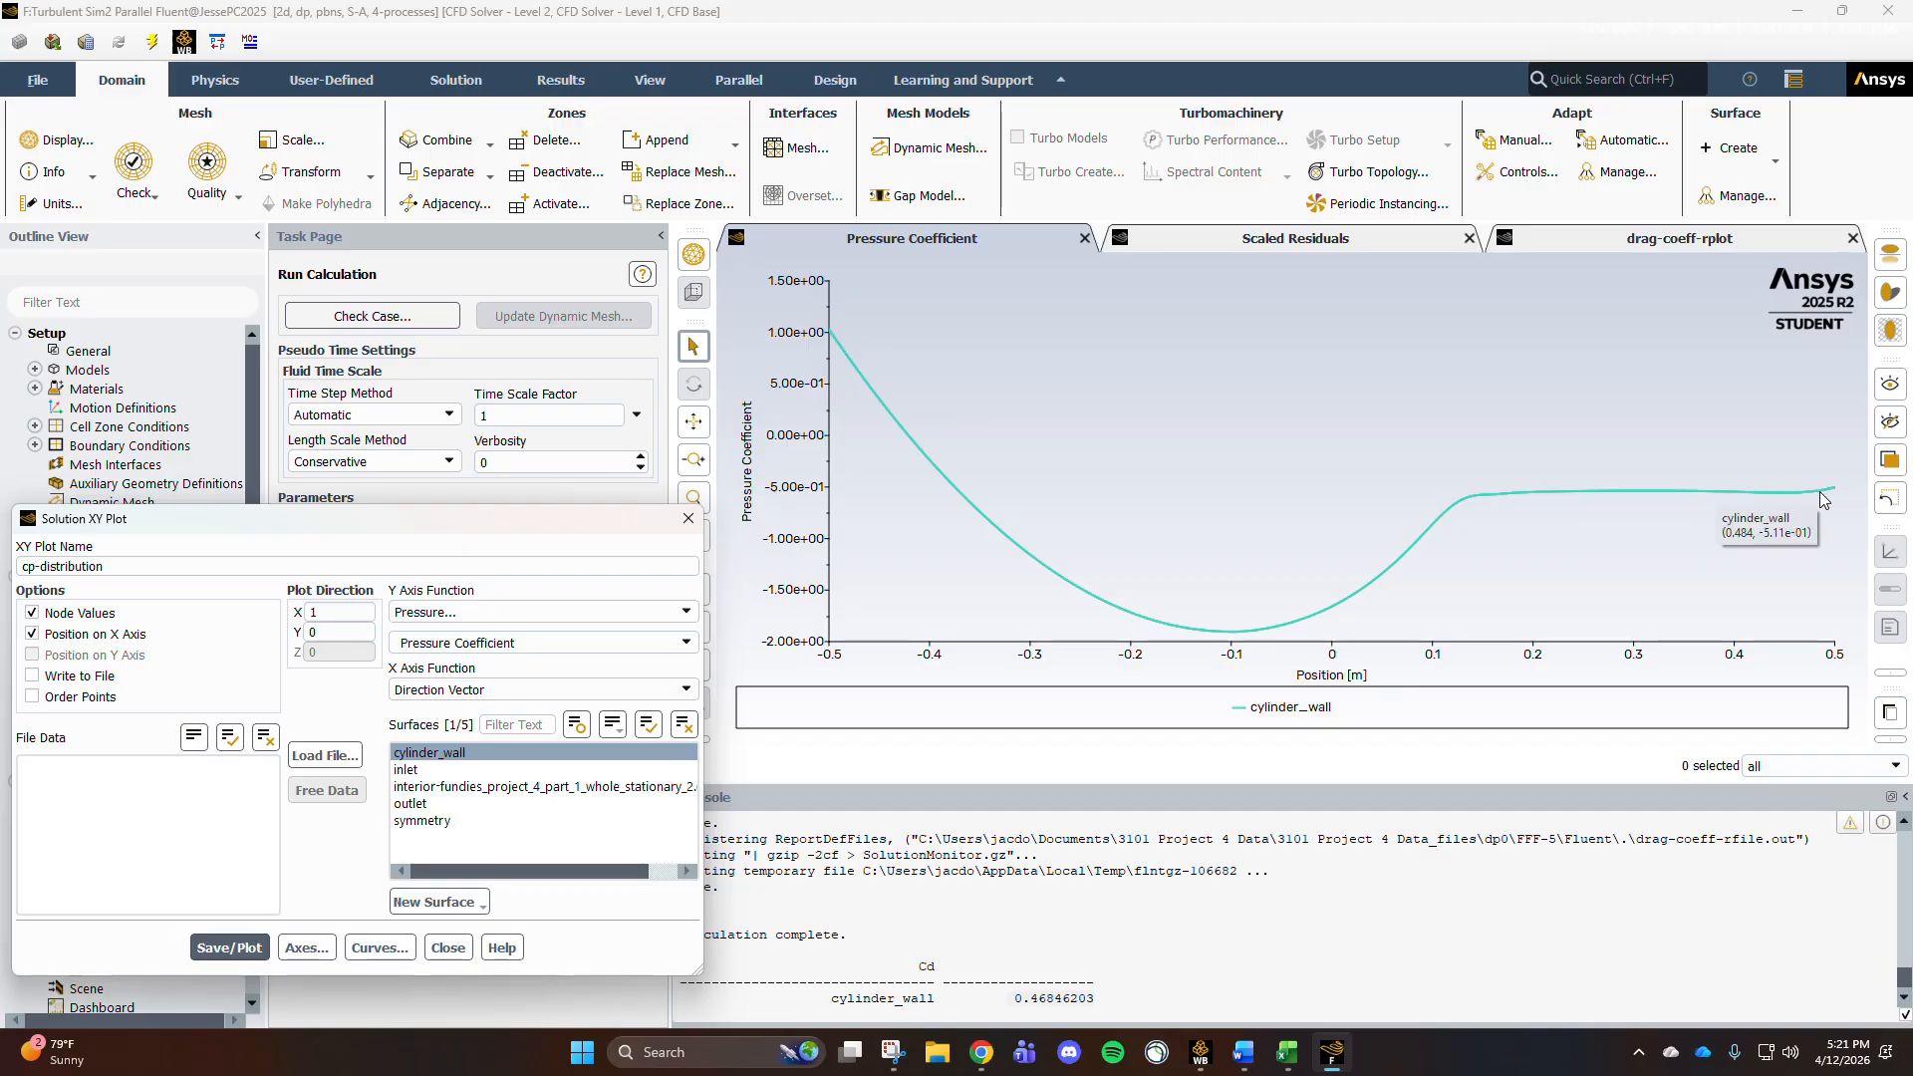
left_click_drag(610, 506, 809, 440)
left_click(357, 502)
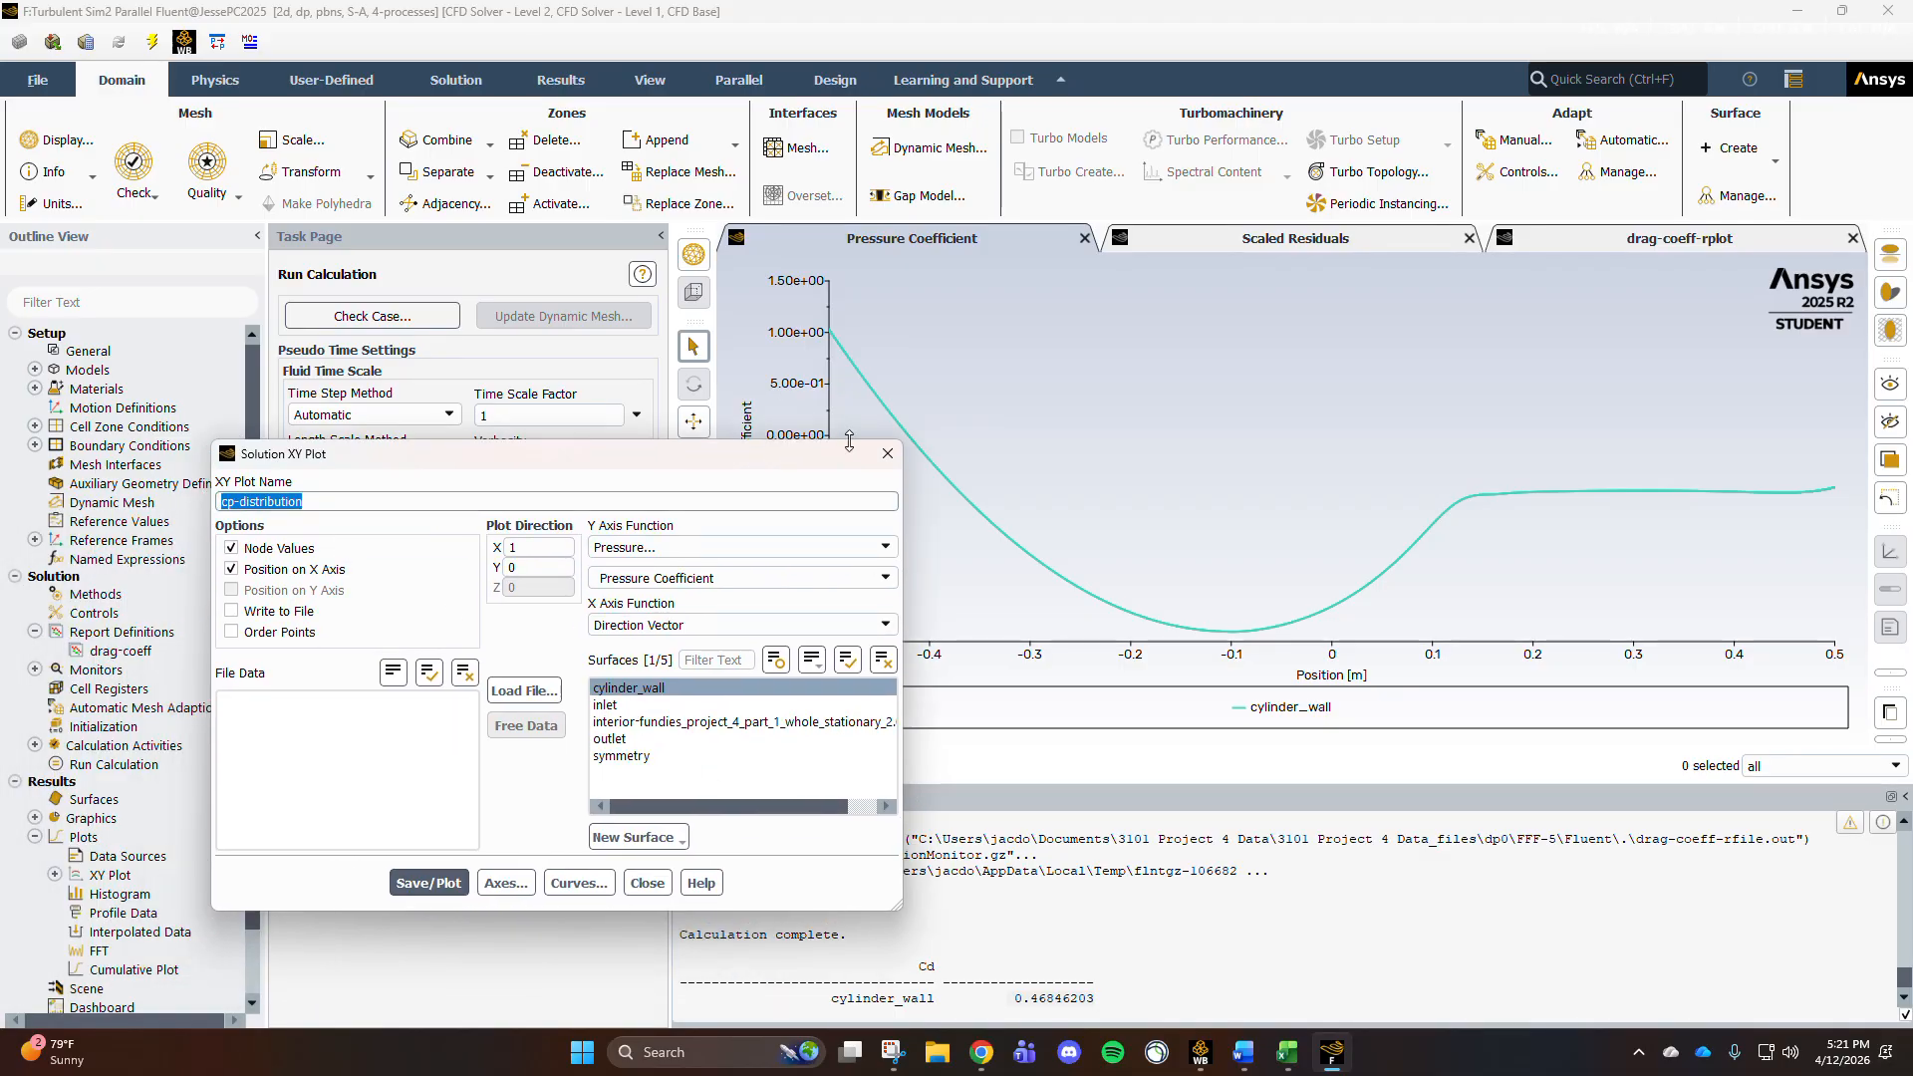
left_click(887, 453)
Step: Create an XY plot named velocity showing Velocity Magnitude along cylinder_wall, plot it and close its settings
double_click(110, 874)
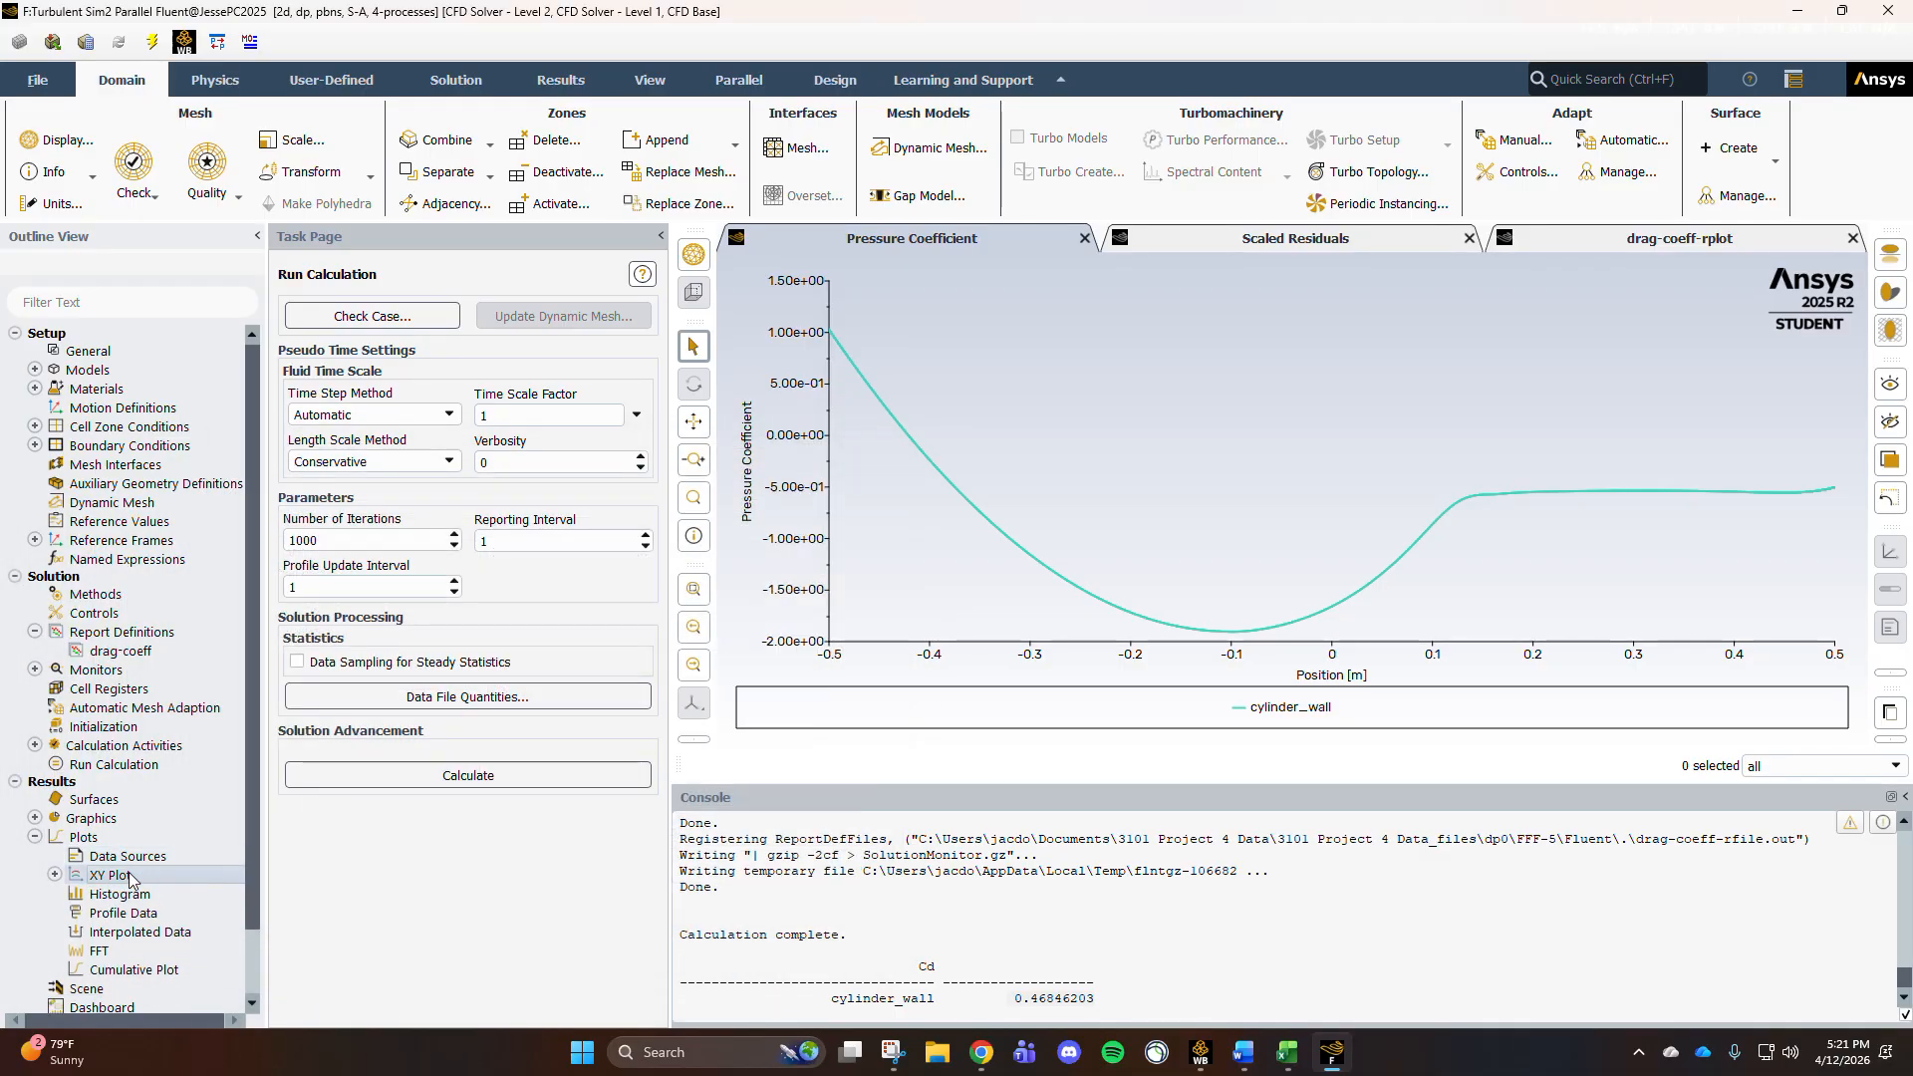
type("v")
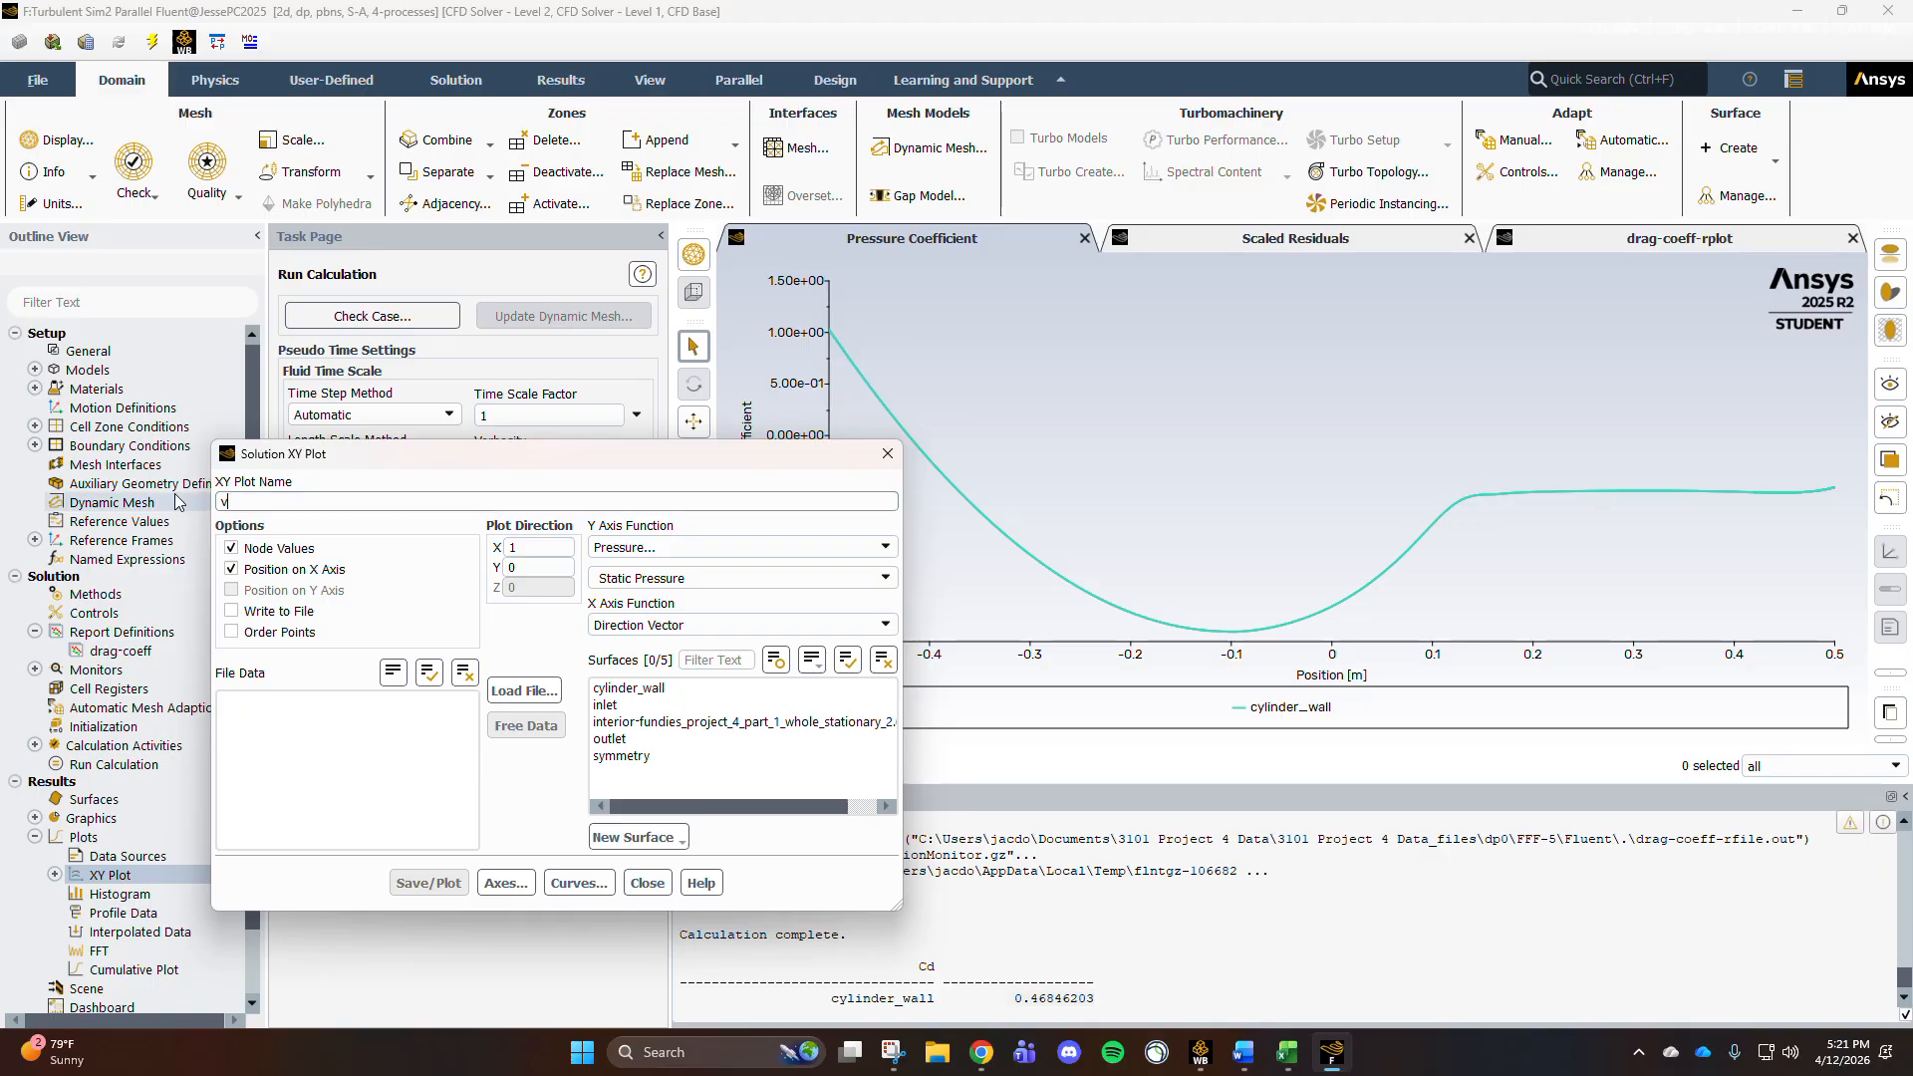
type("elocity")
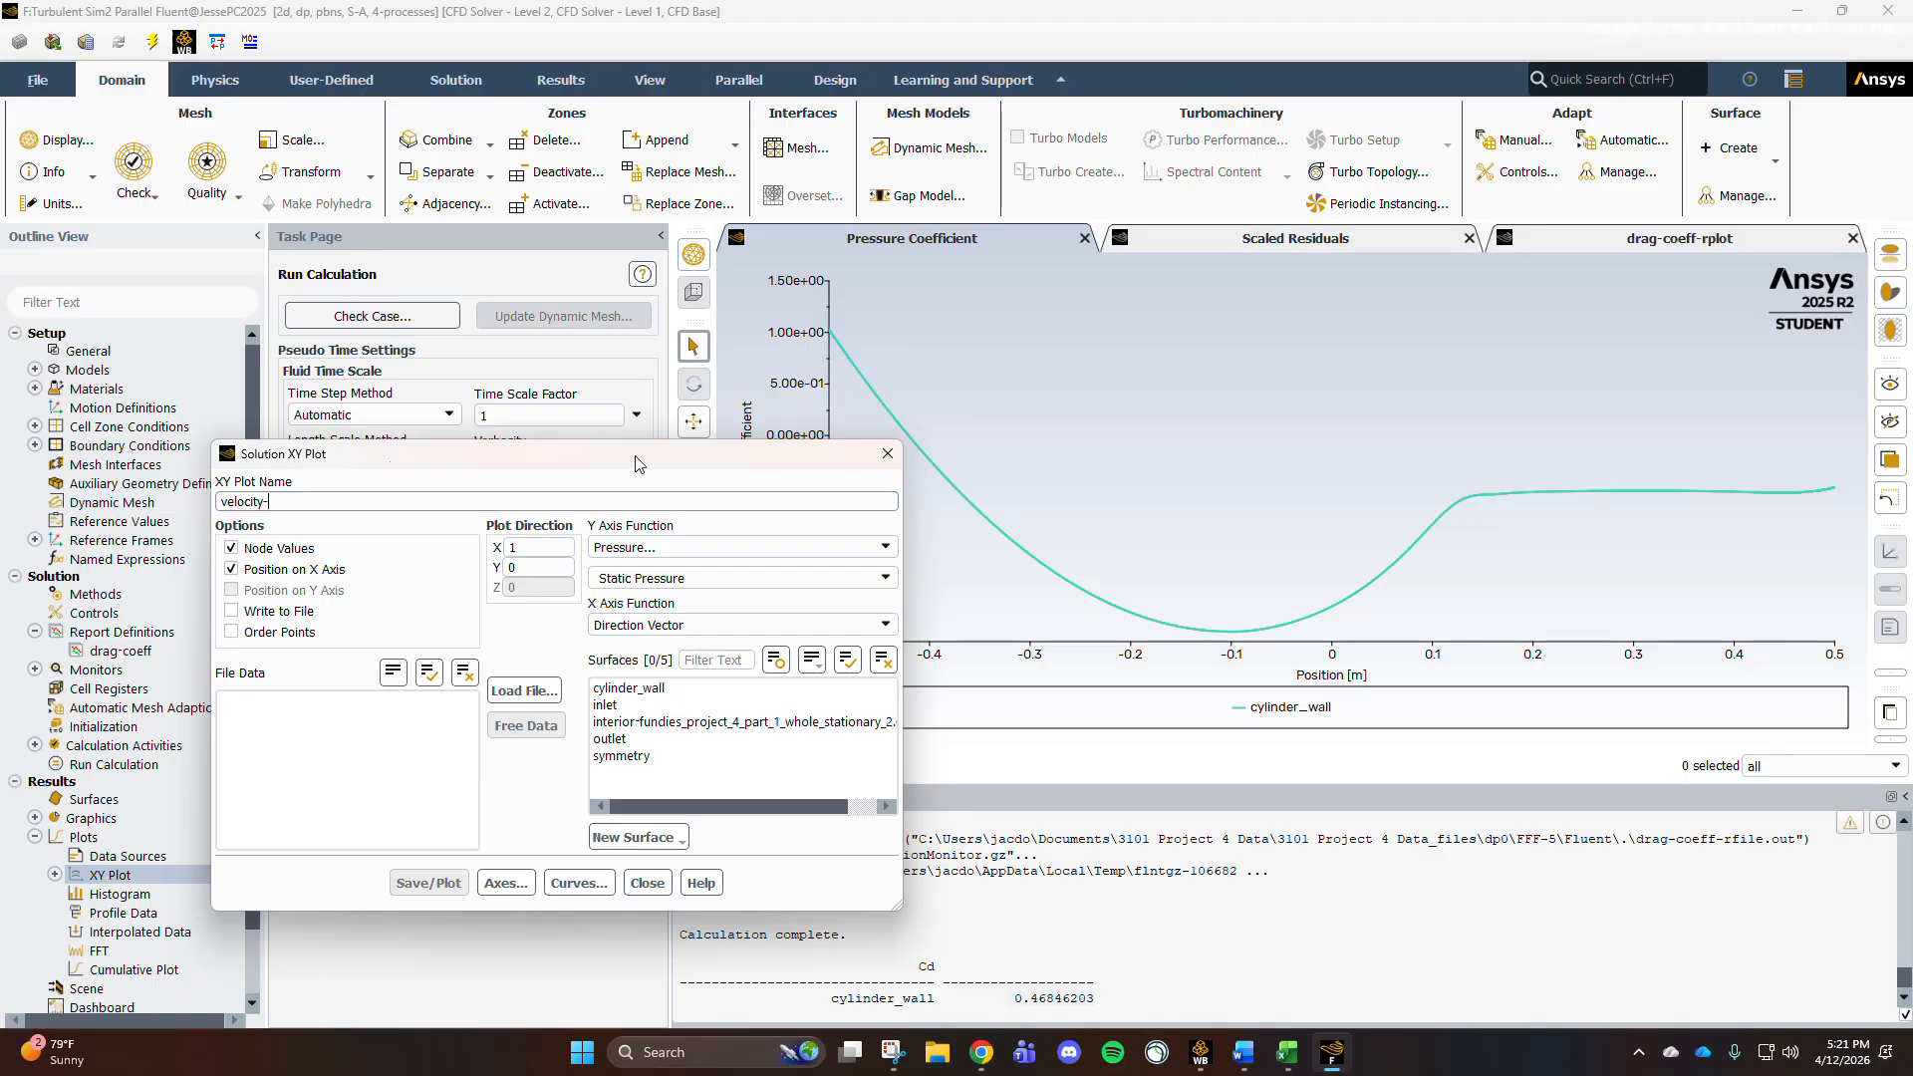
left_click(885, 547)
left_click(618, 575)
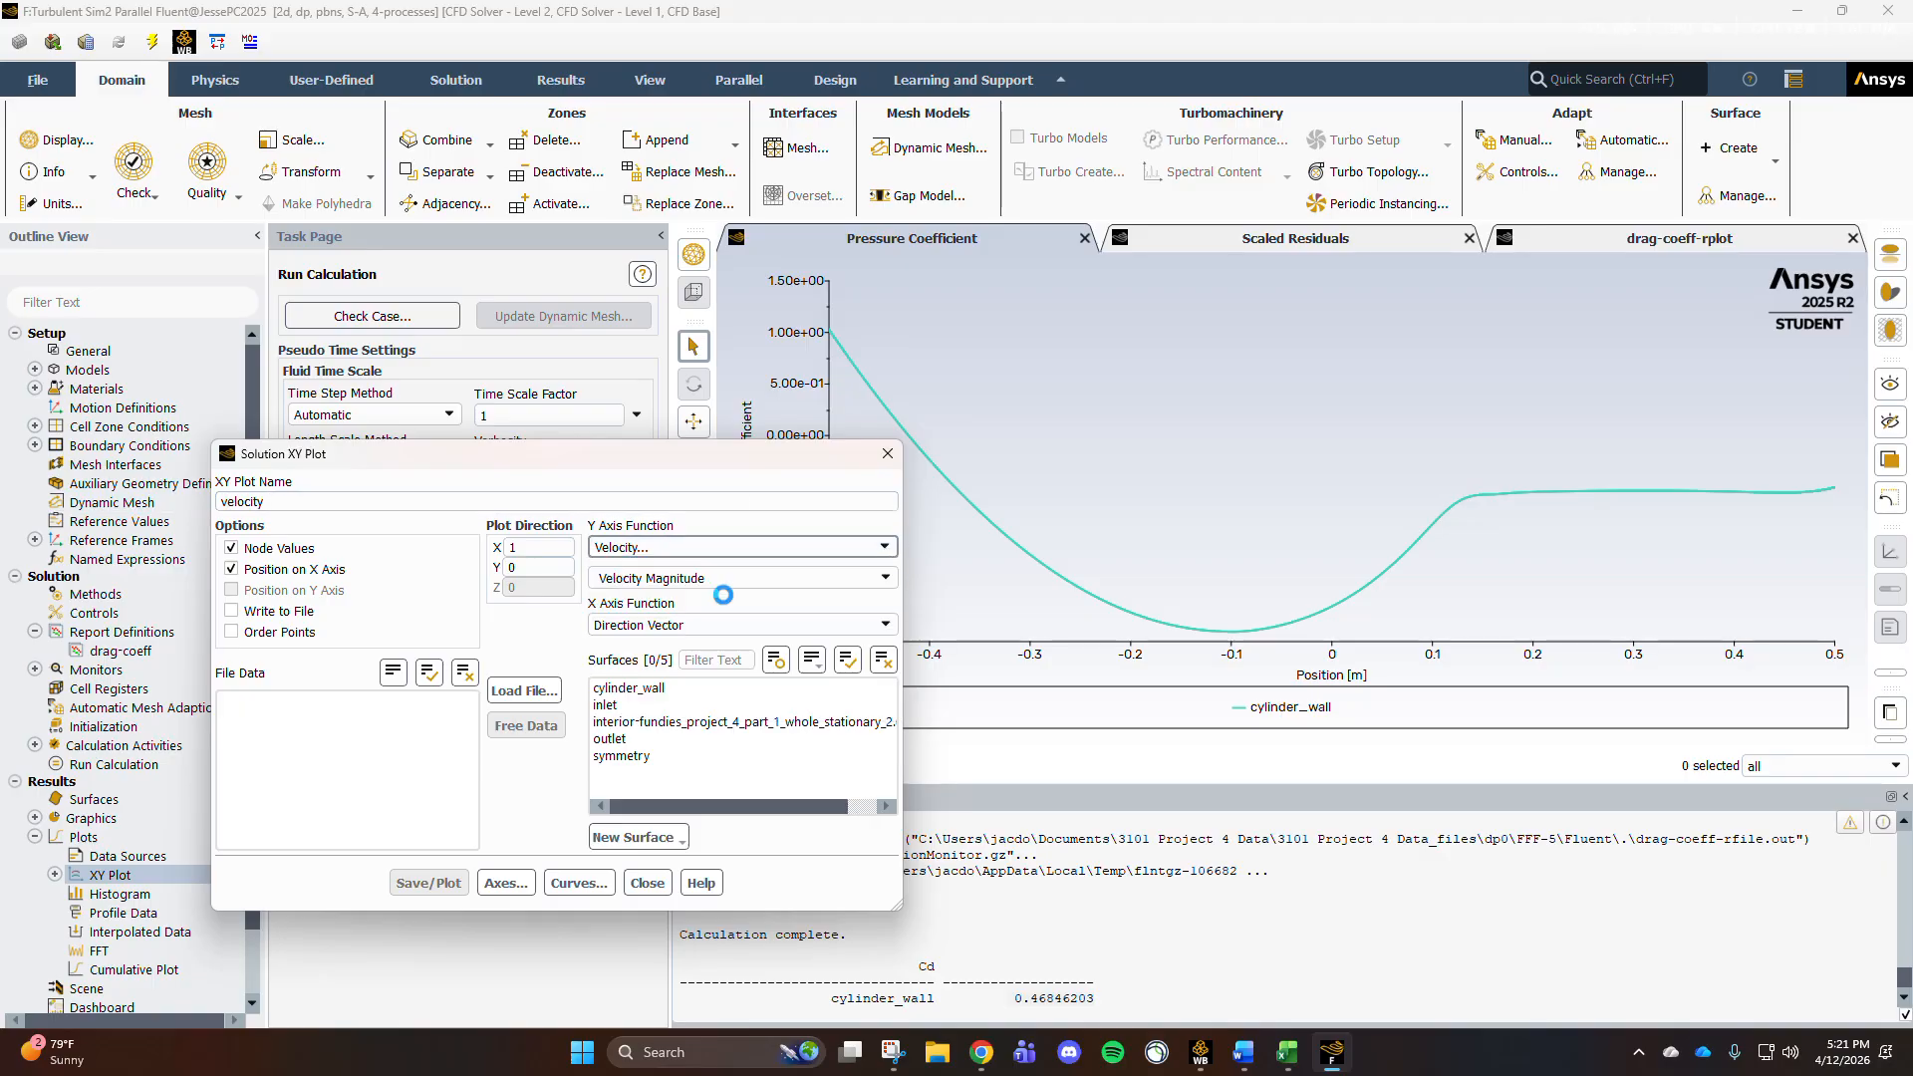
left_click(627, 687)
left_click(431, 882)
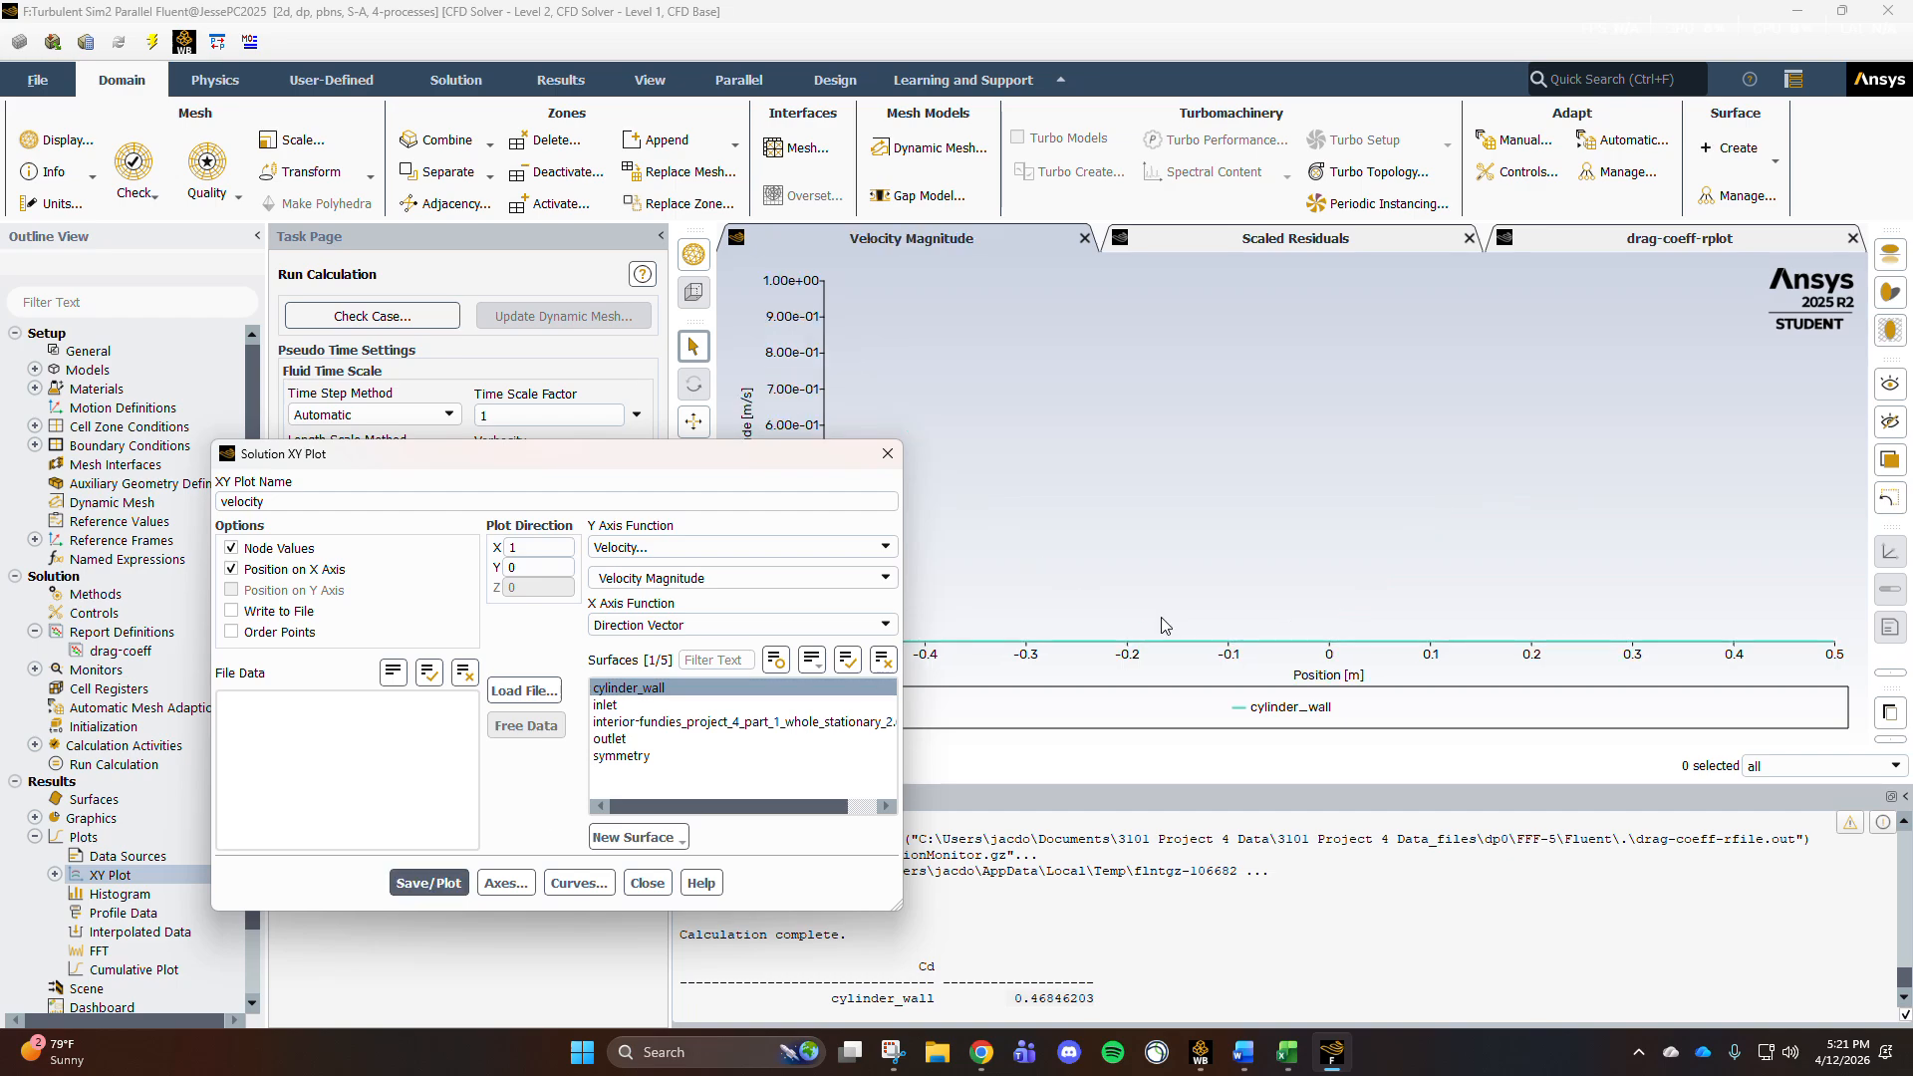
left_click(646, 883)
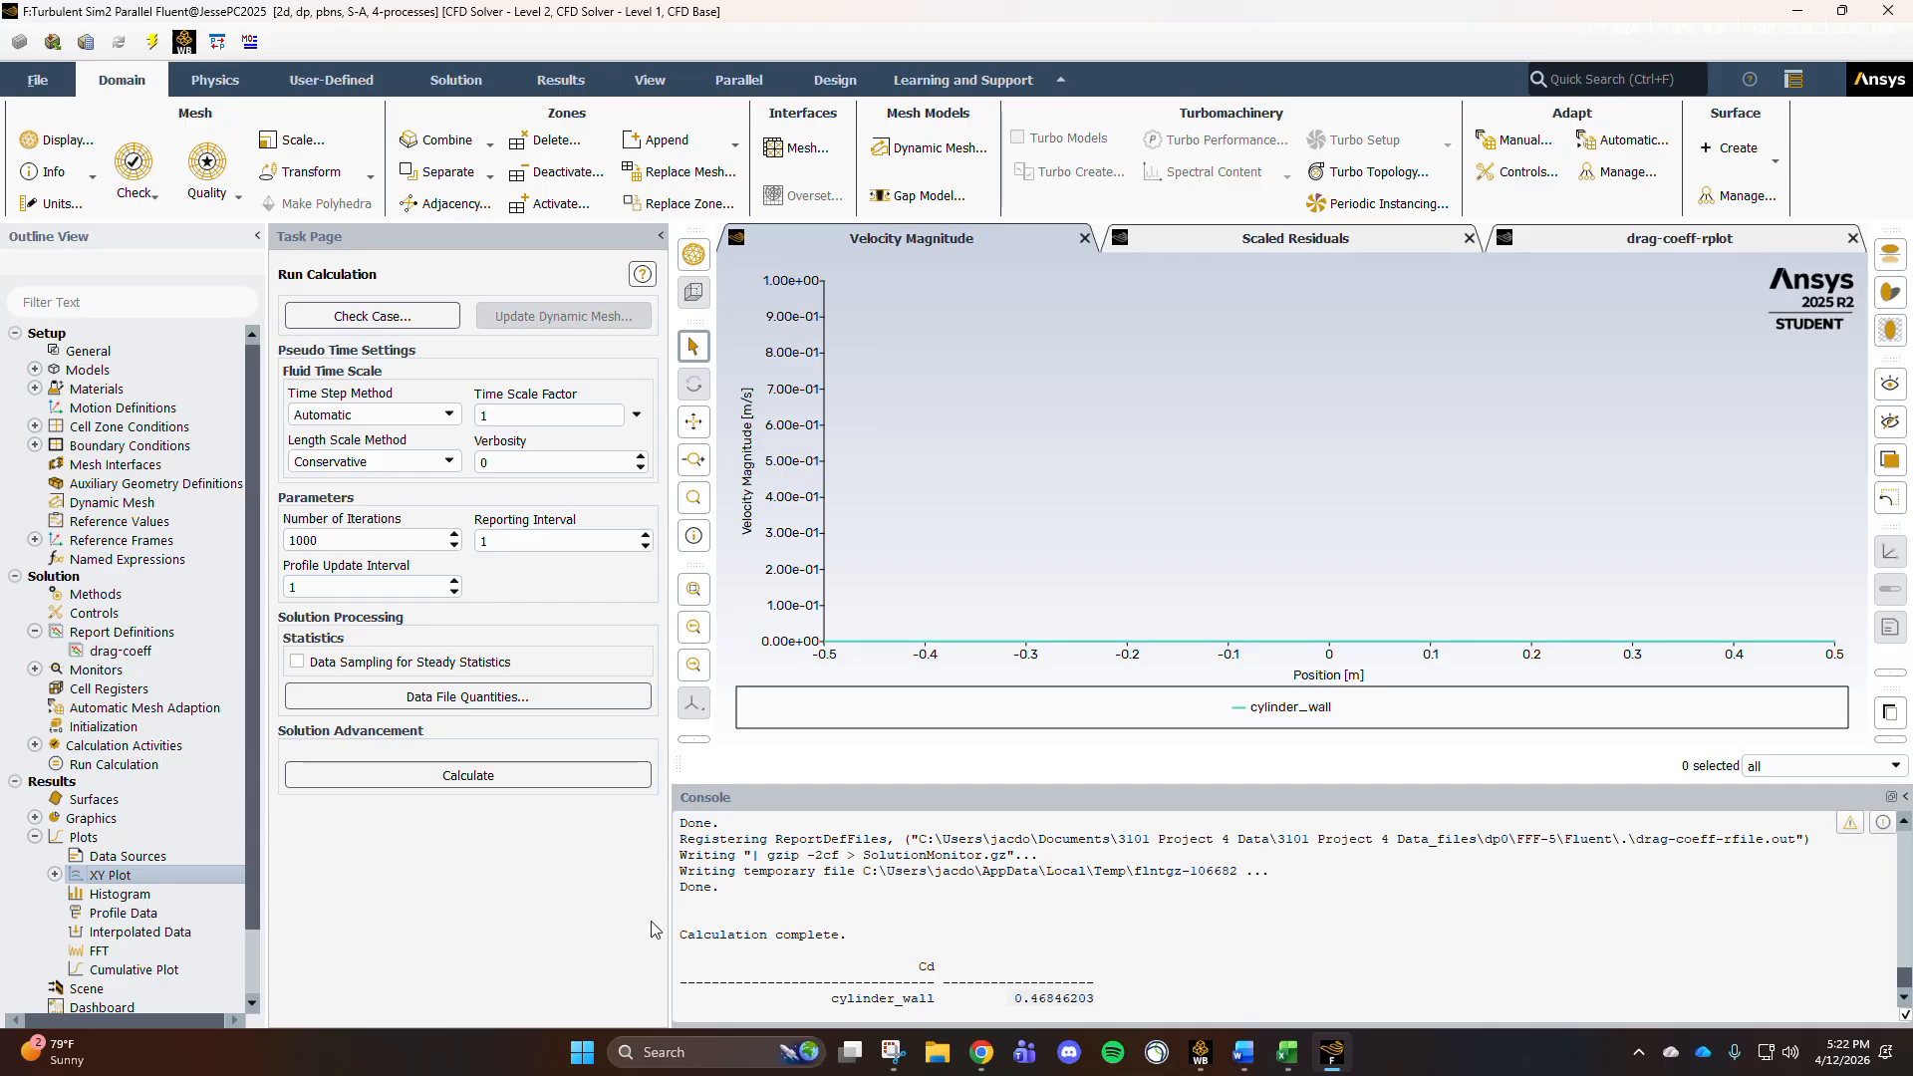
left_click(54, 875)
double_click(125, 895)
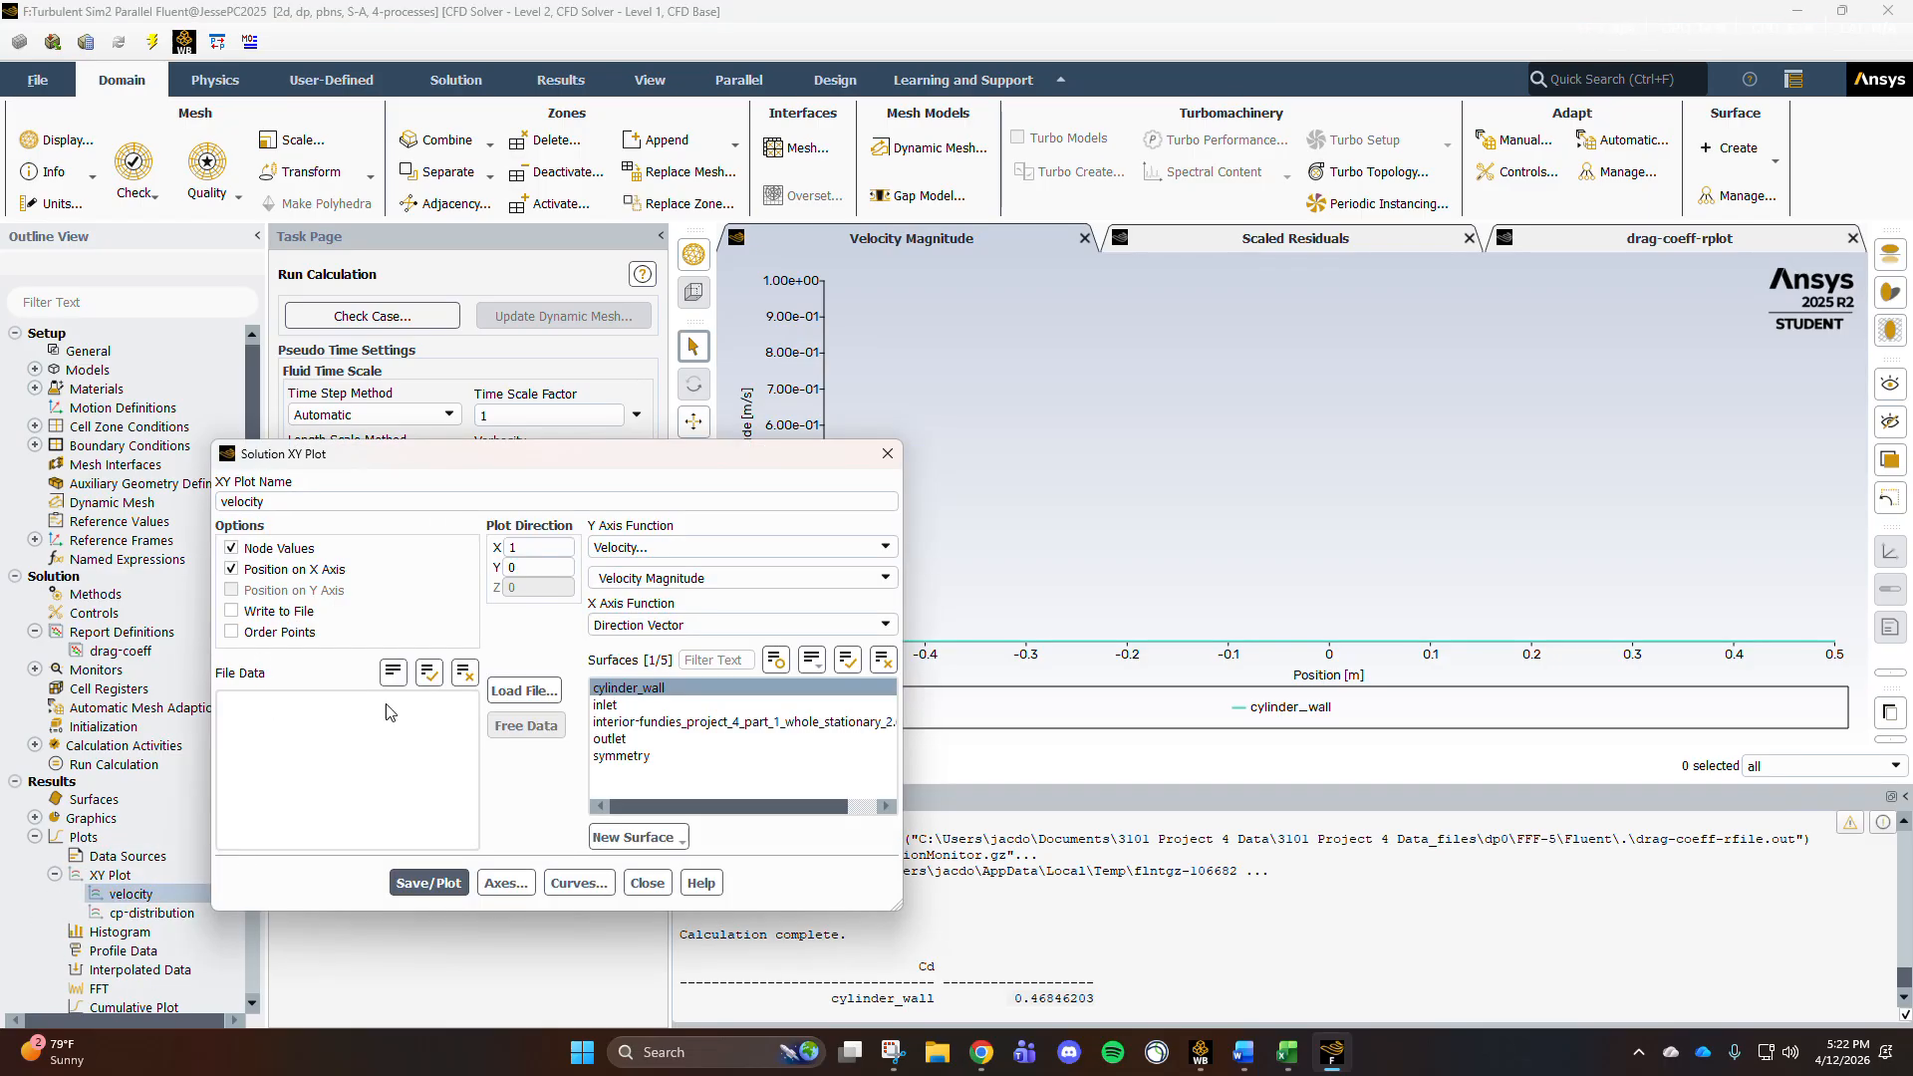
left_click(287, 610)
left_click(431, 885)
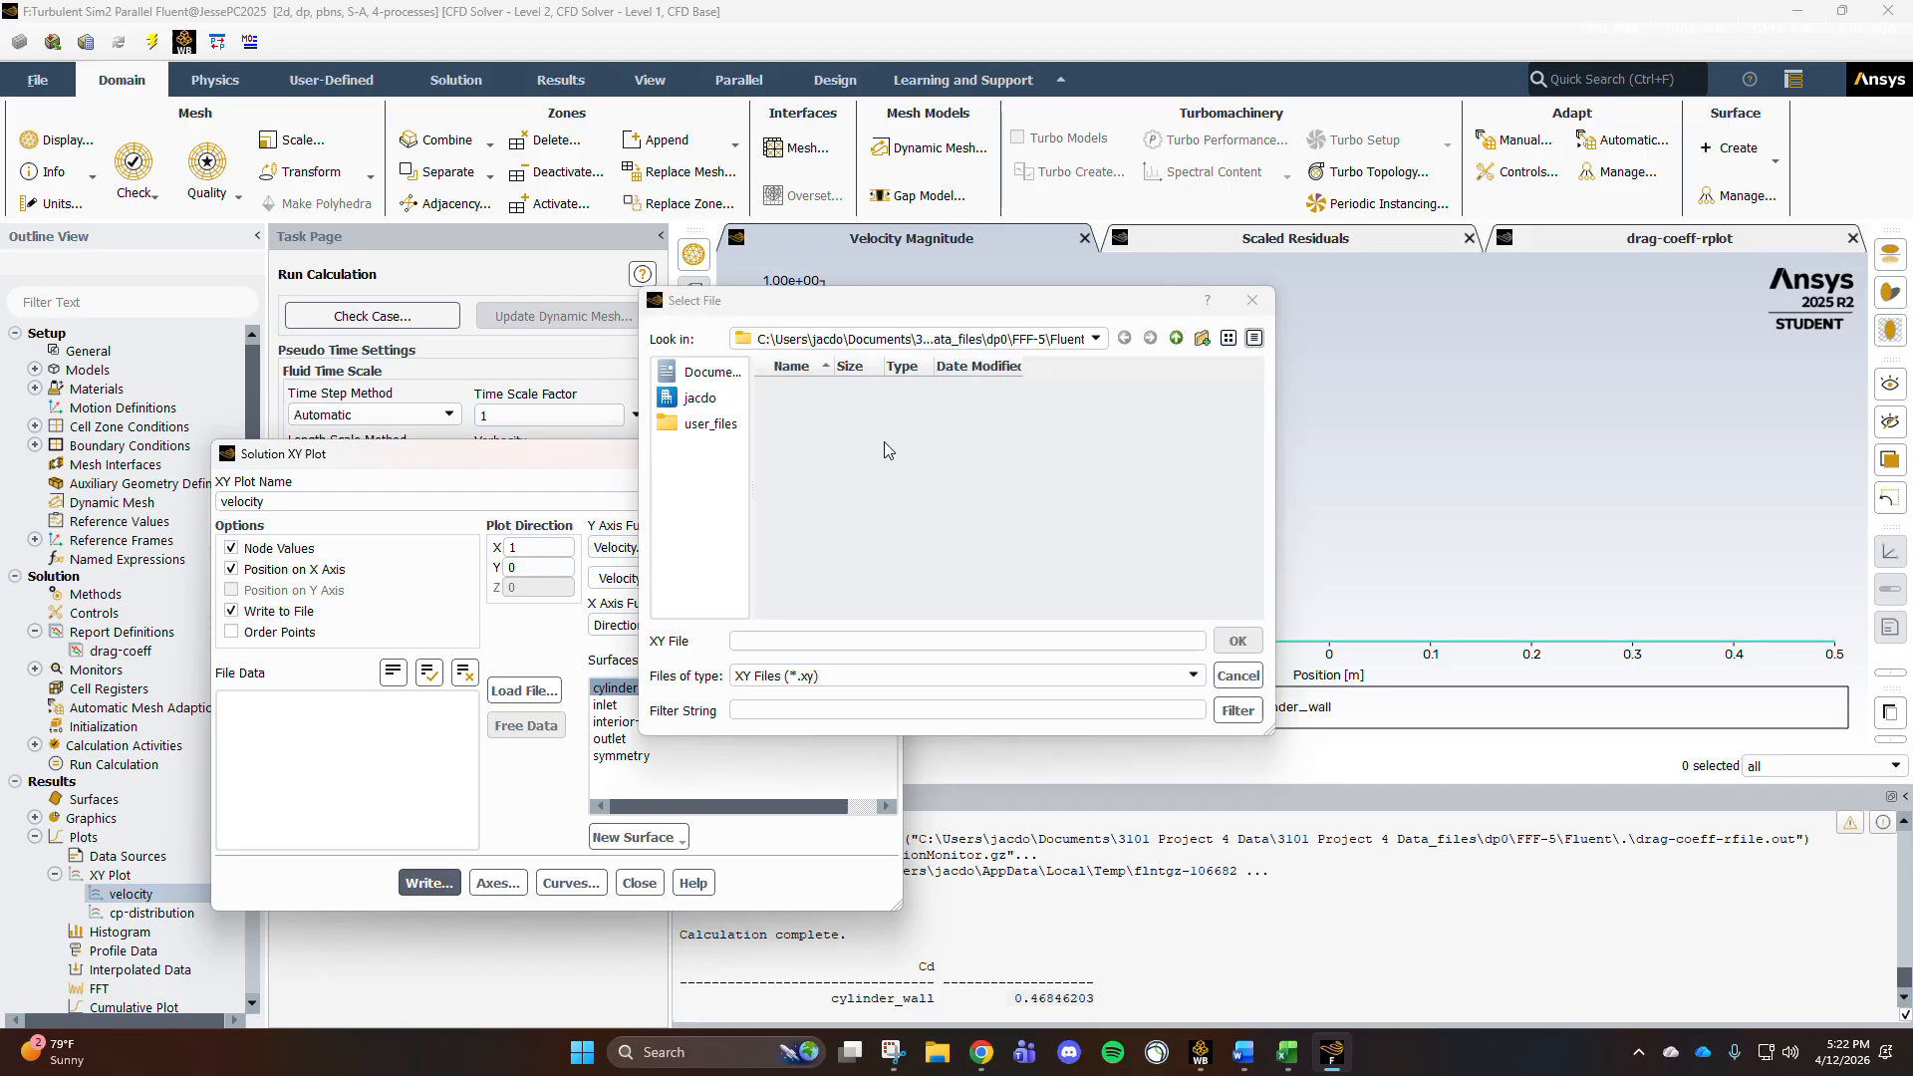
left_click(1246, 675)
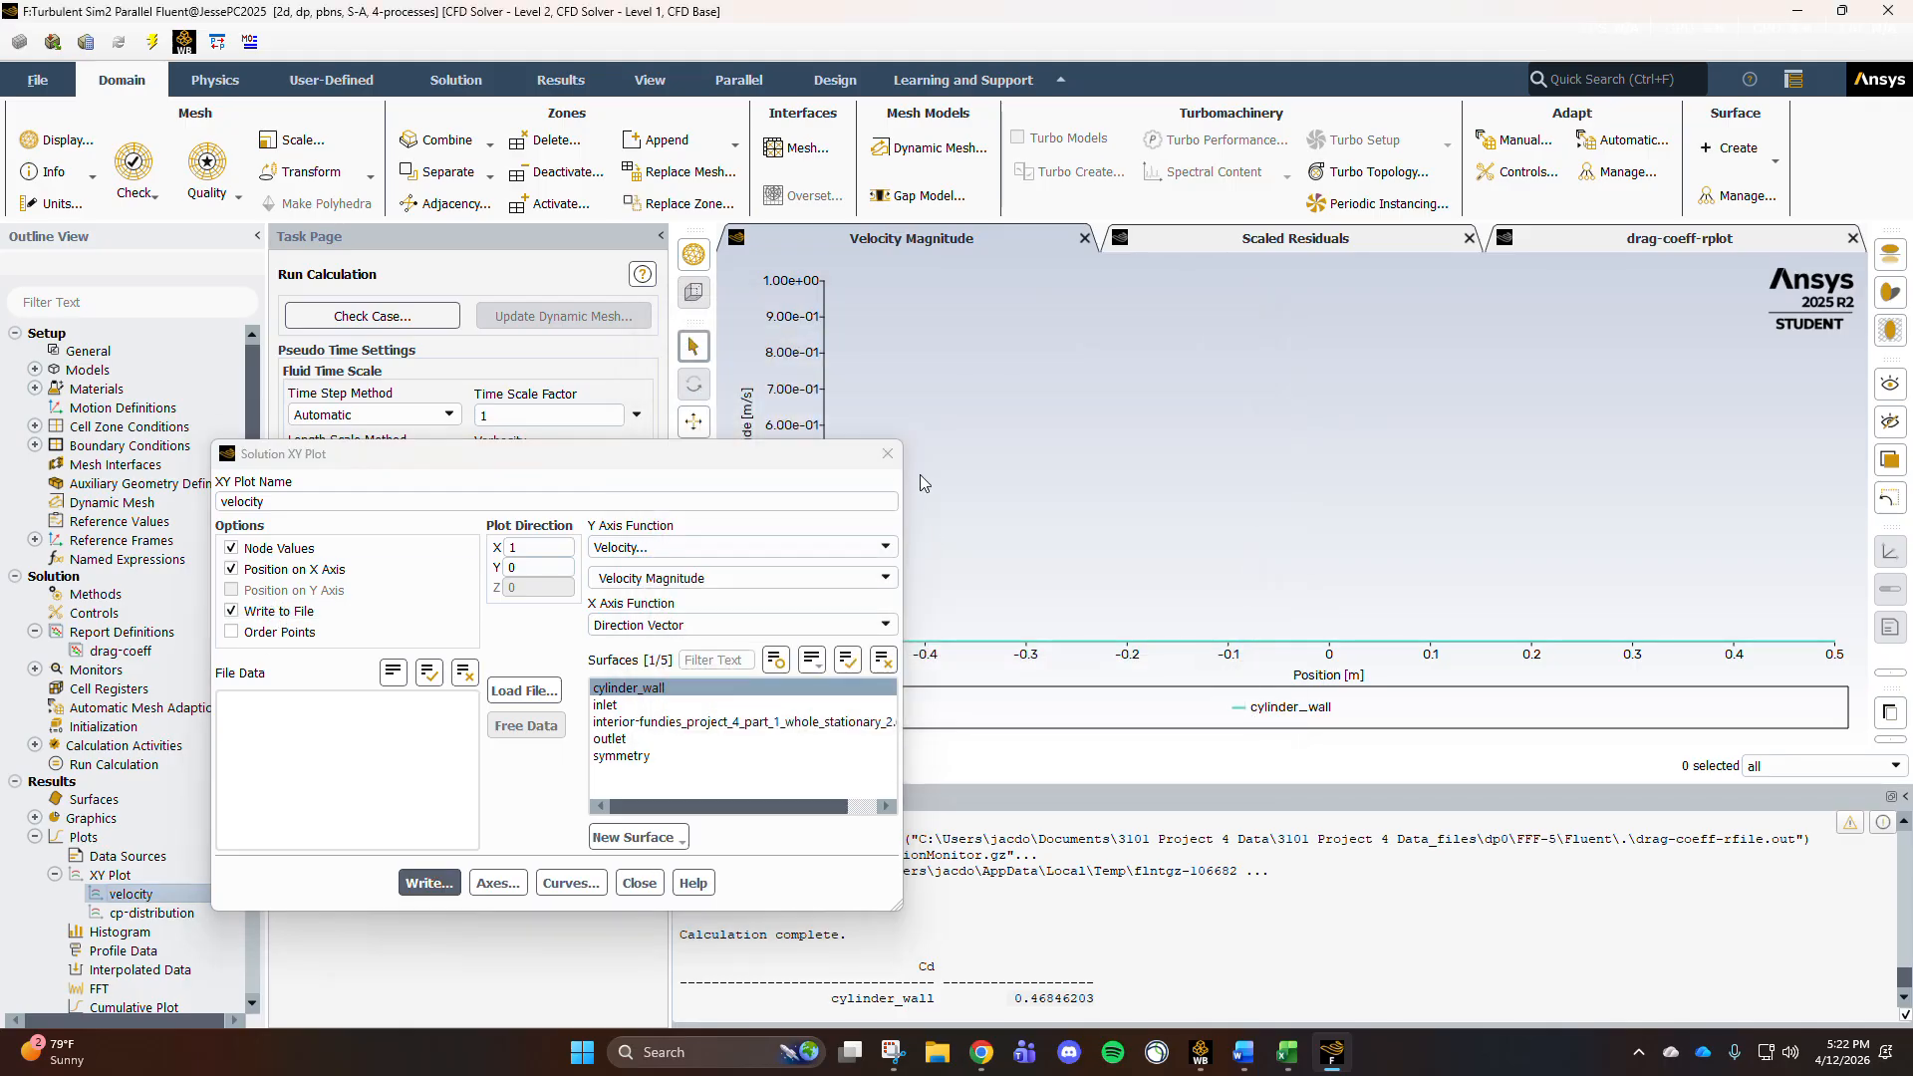
left_click(887, 453)
Step: Quit Fluent and open the Results of the Turbulent Sim2 system in CFD-Post
left_click(1887, 11)
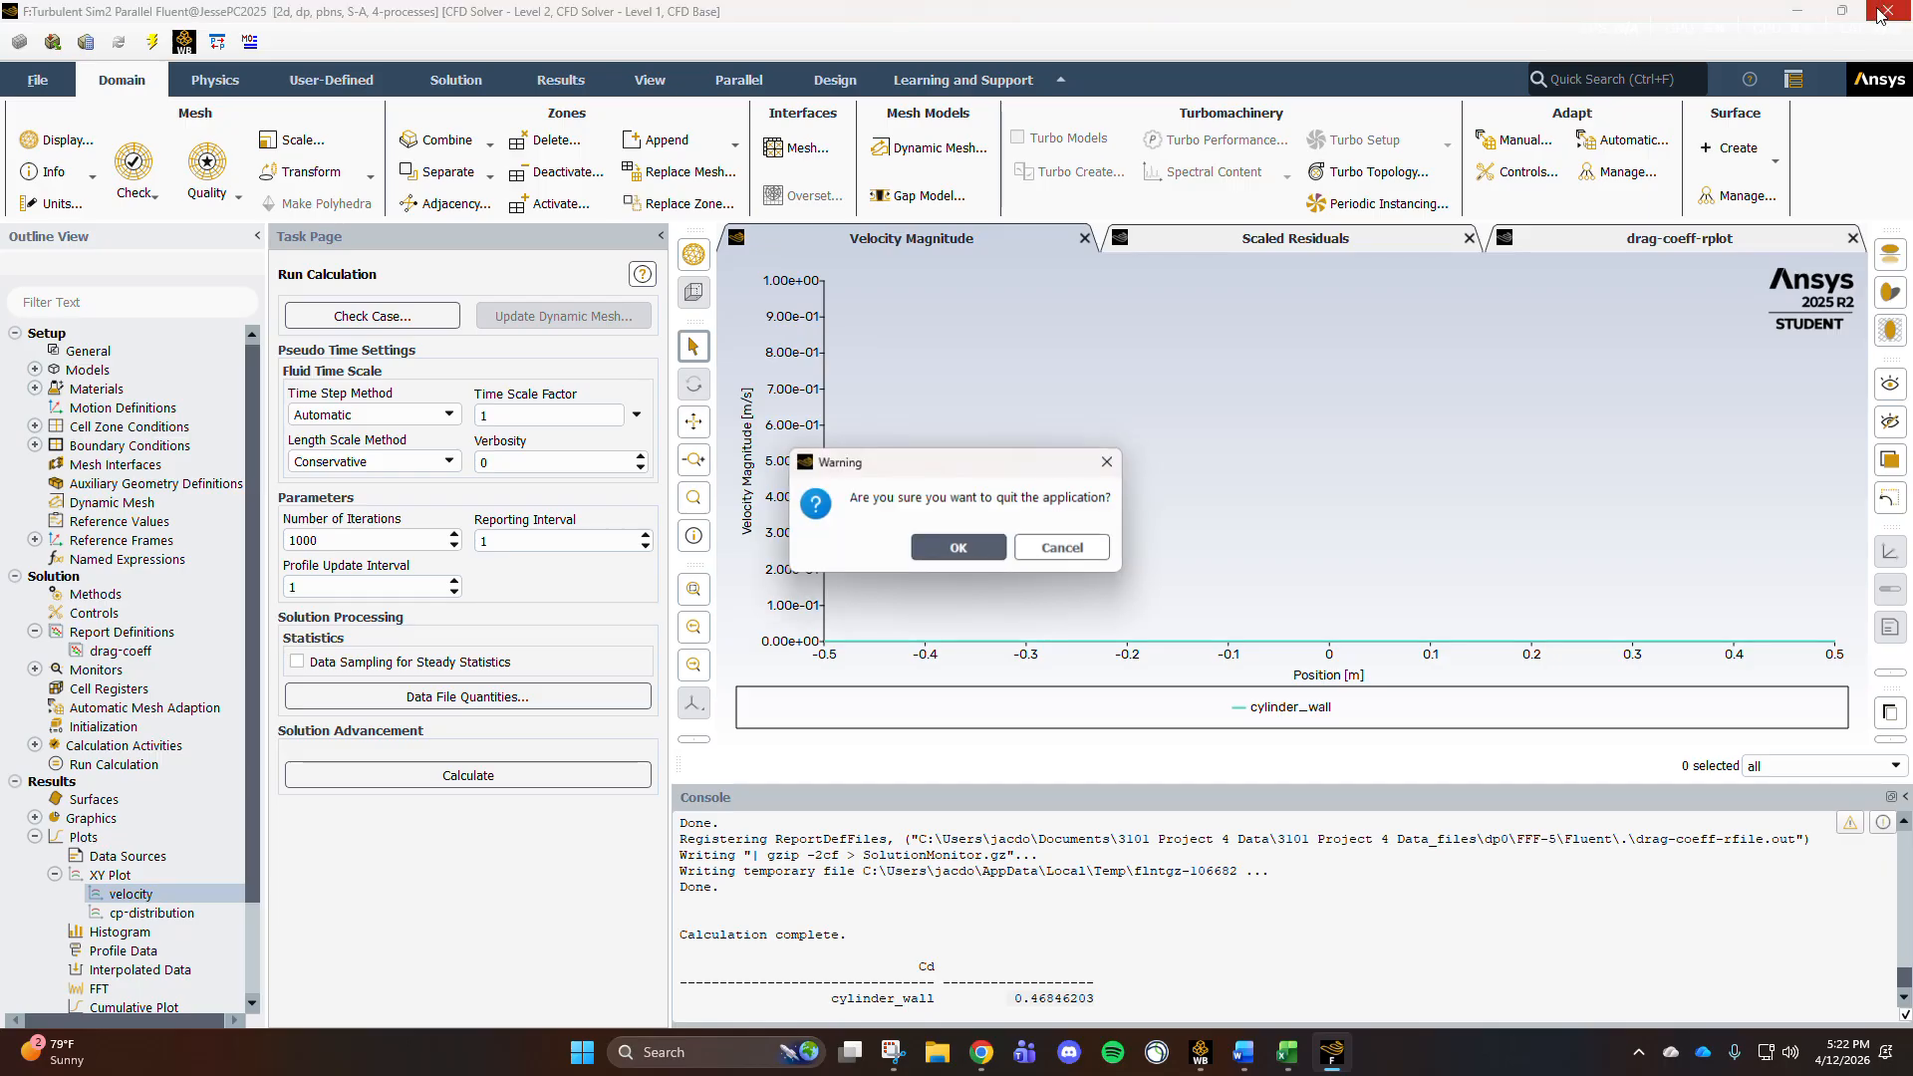
left_click(972, 549)
left_click(448, 602)
left_click(432, 671)
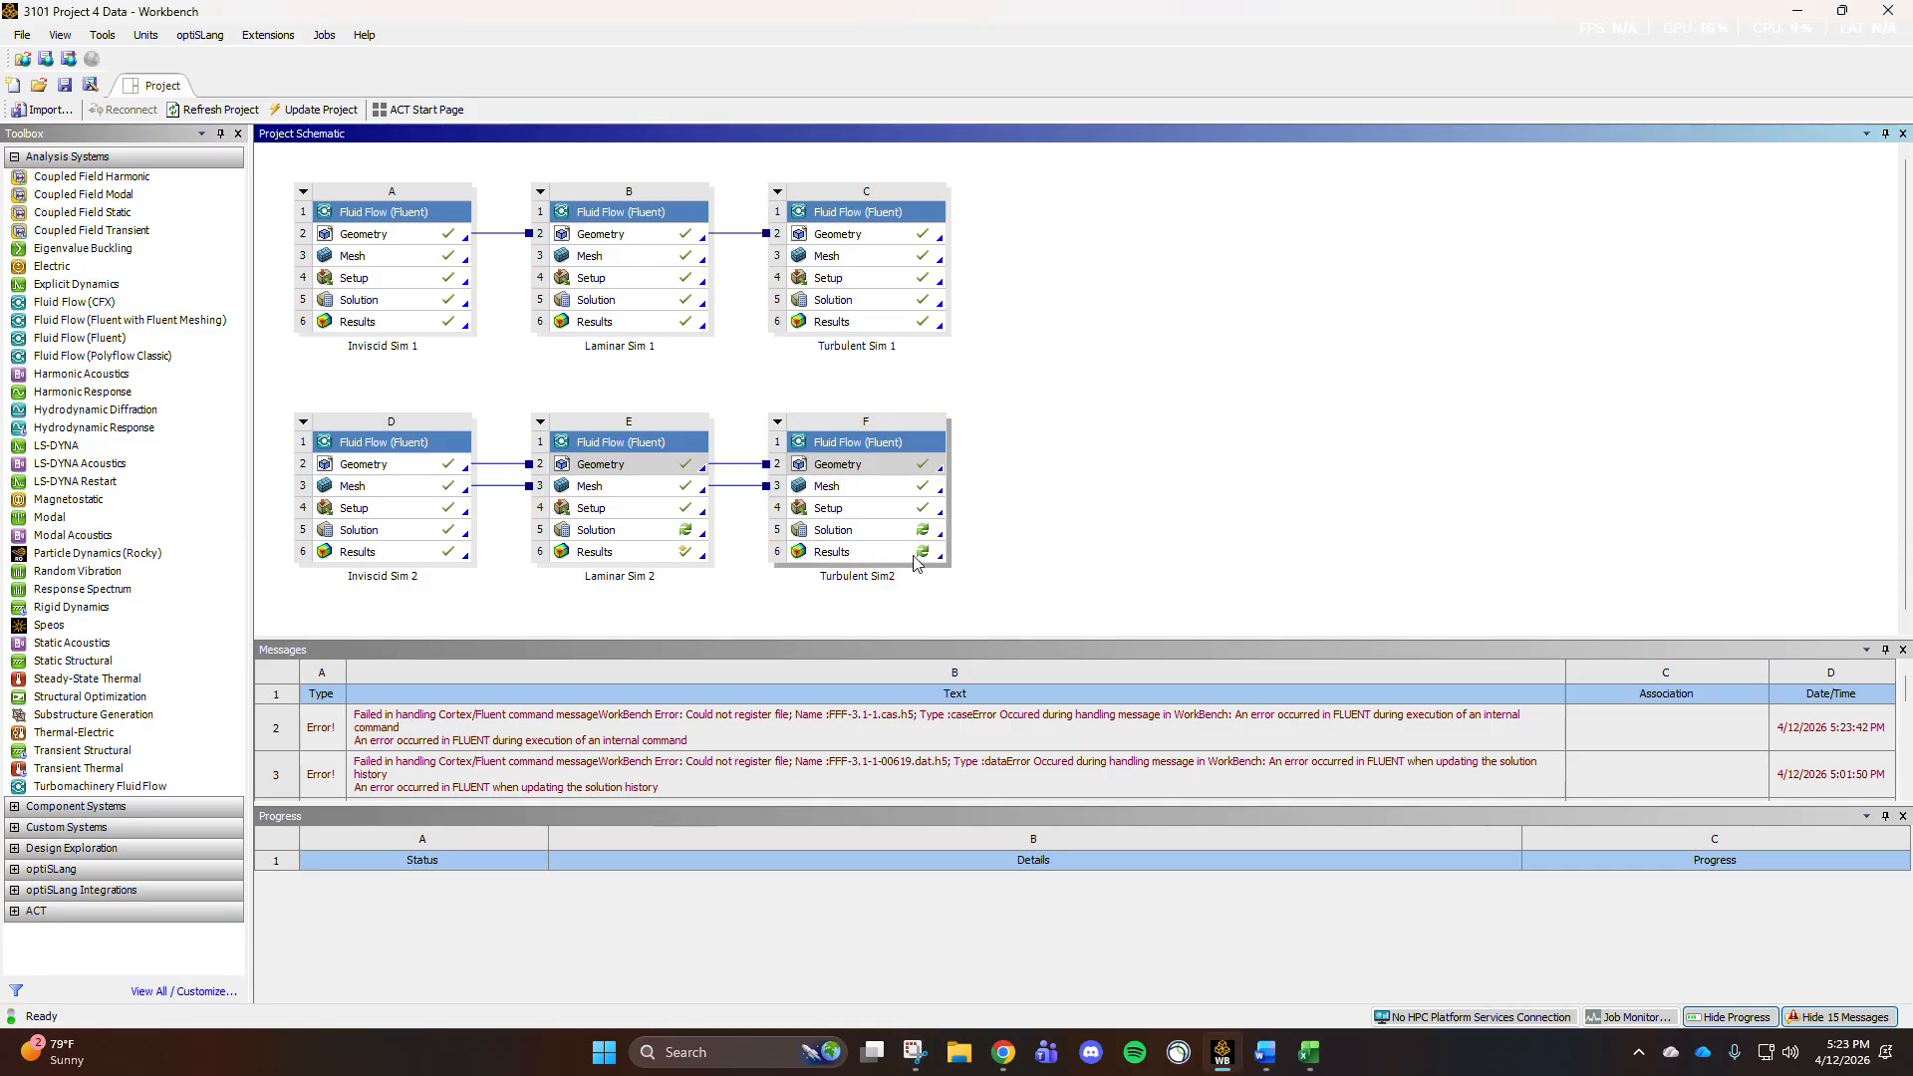
left_click(906, 553)
right_click(905, 561)
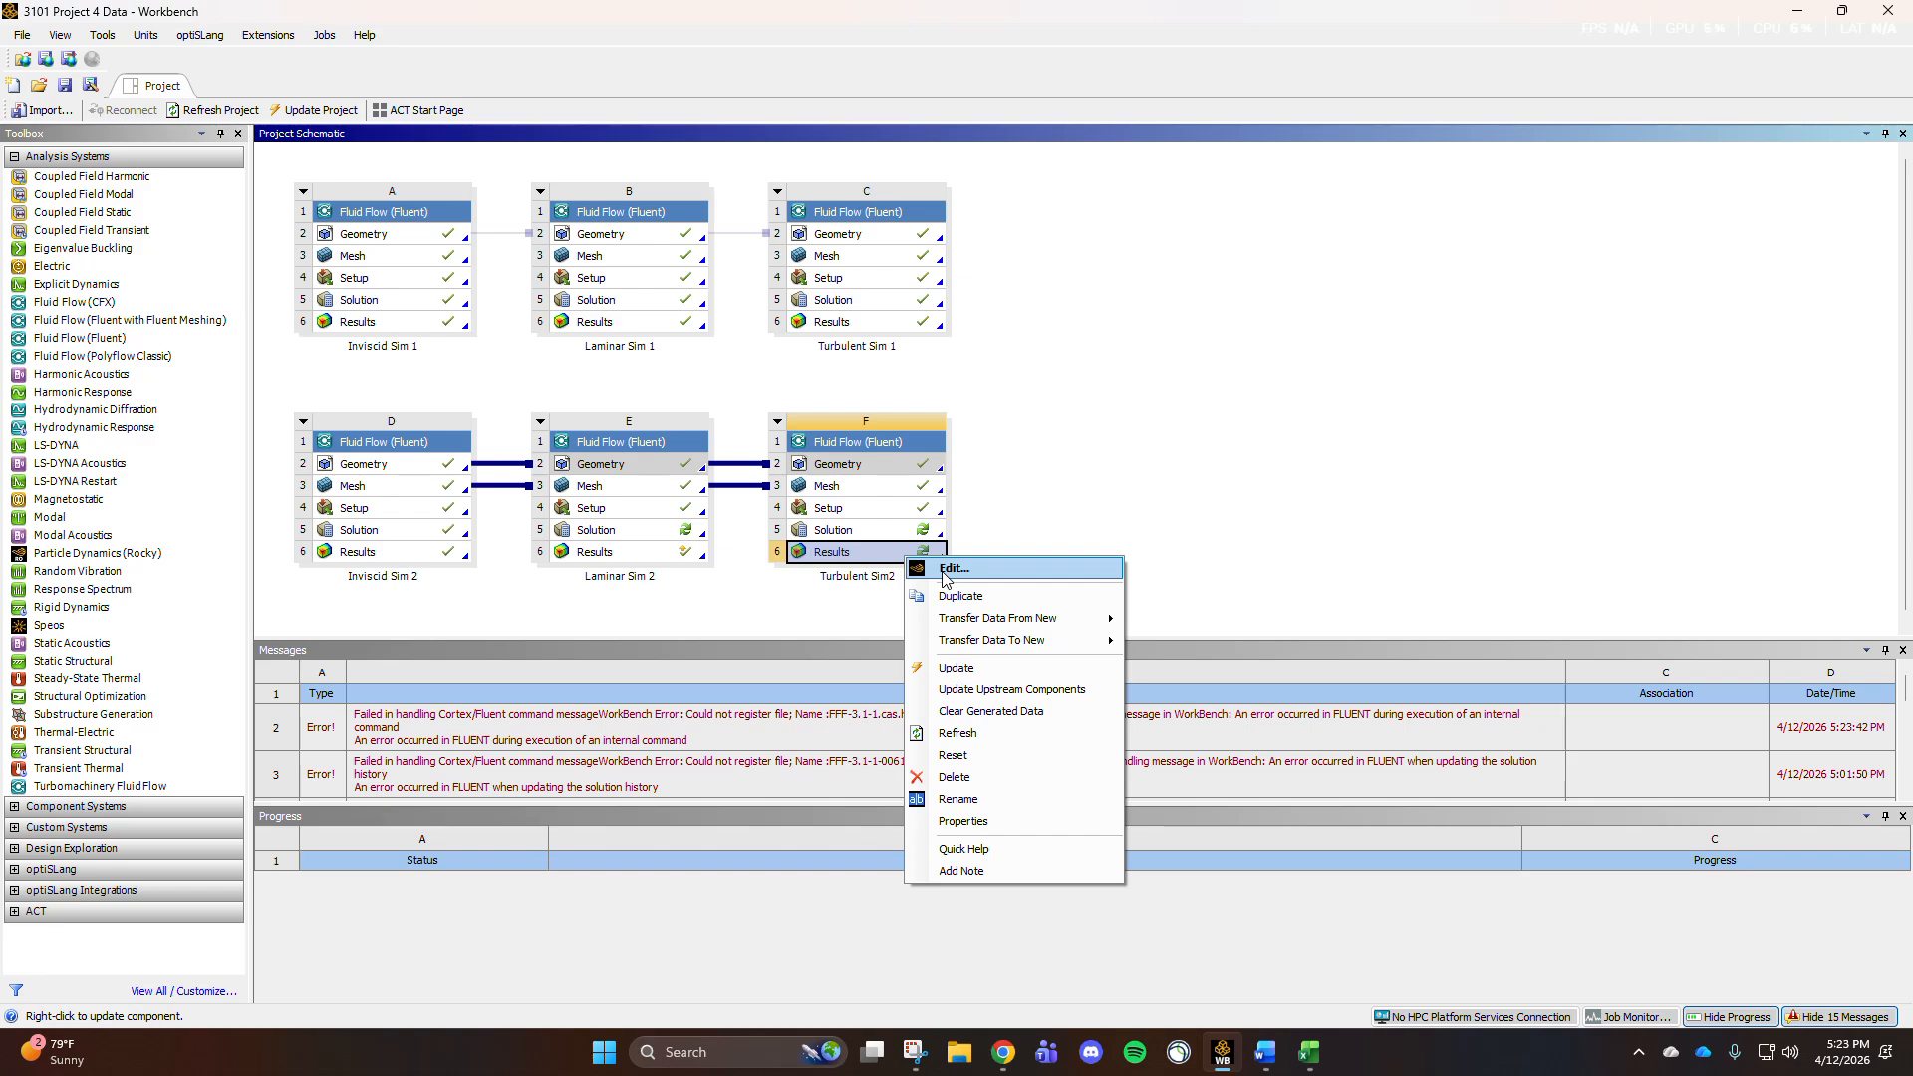
left_click(953, 569)
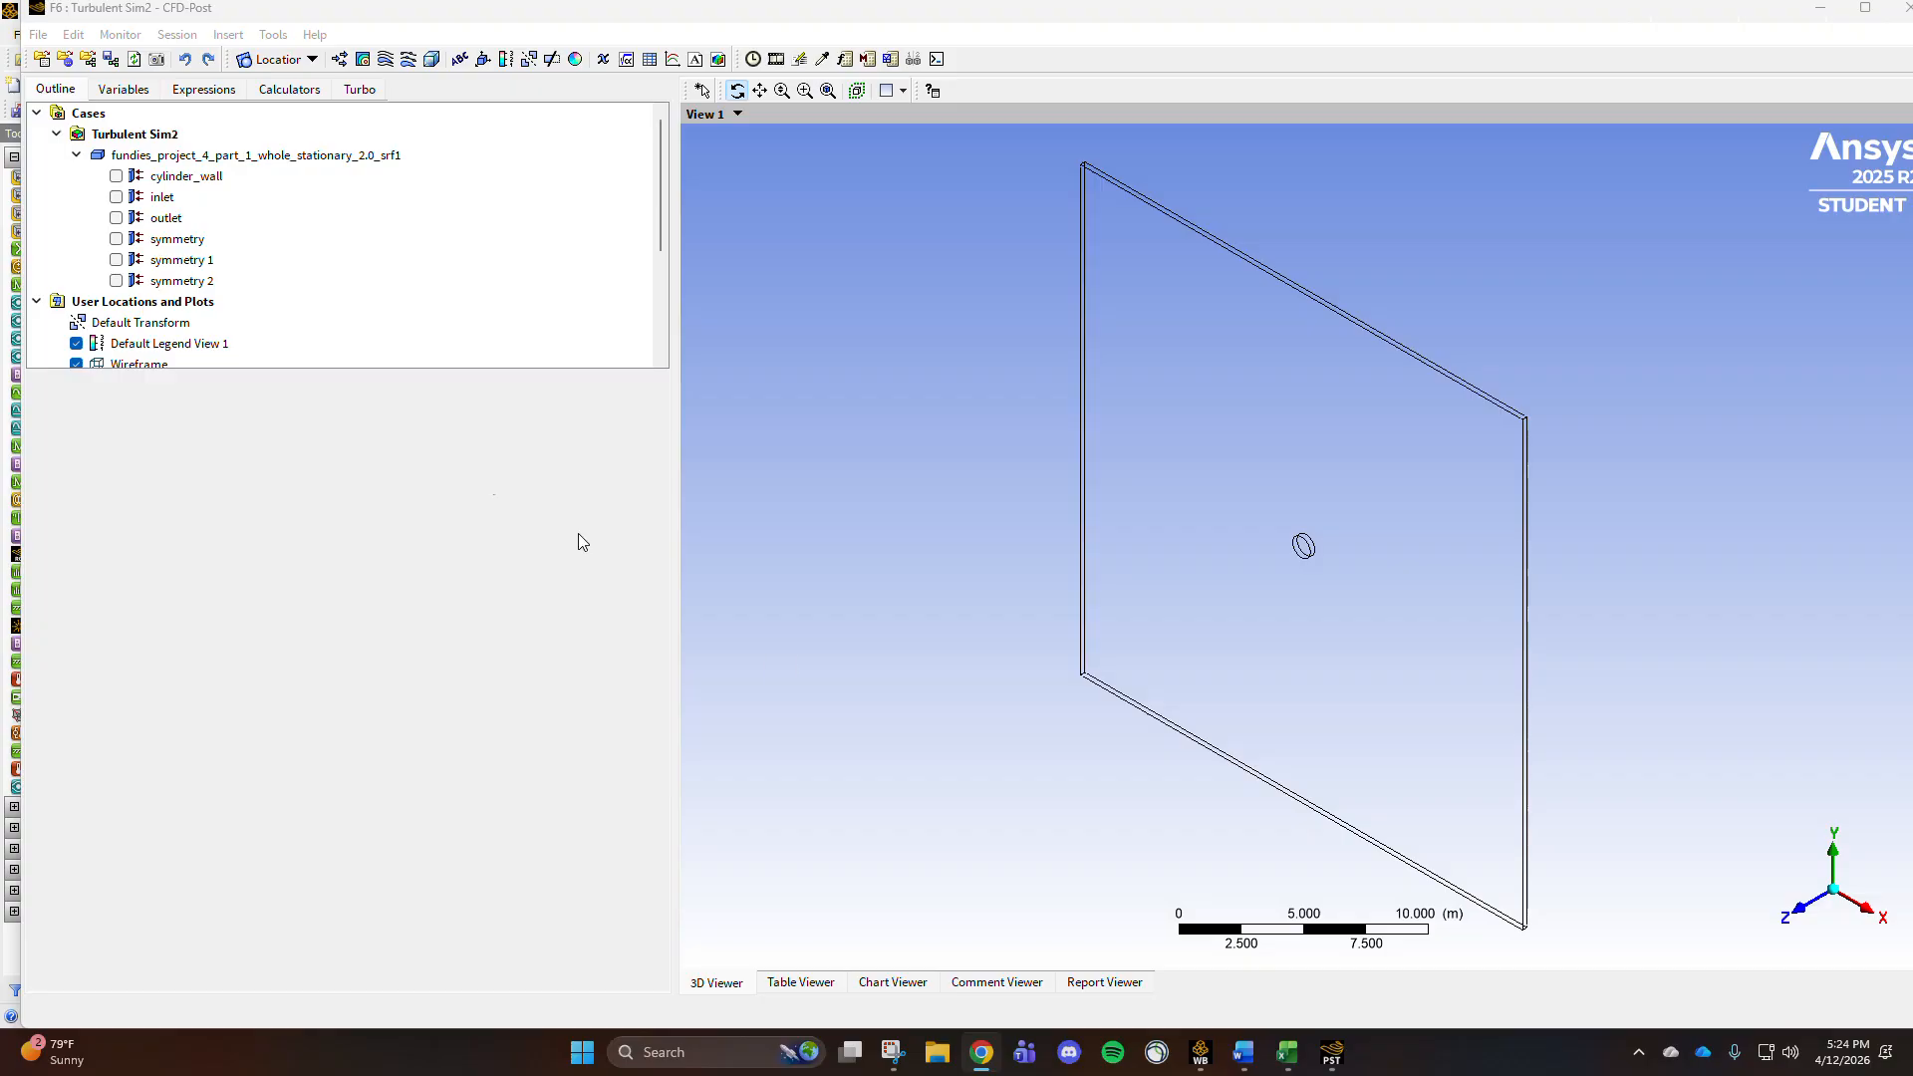
Step: Create a contour named Velocity contour on symmetry 1 with the Velocity variable and 110 contours, viewed along the Z axis
left_click(362, 60)
type("Velocity contour")
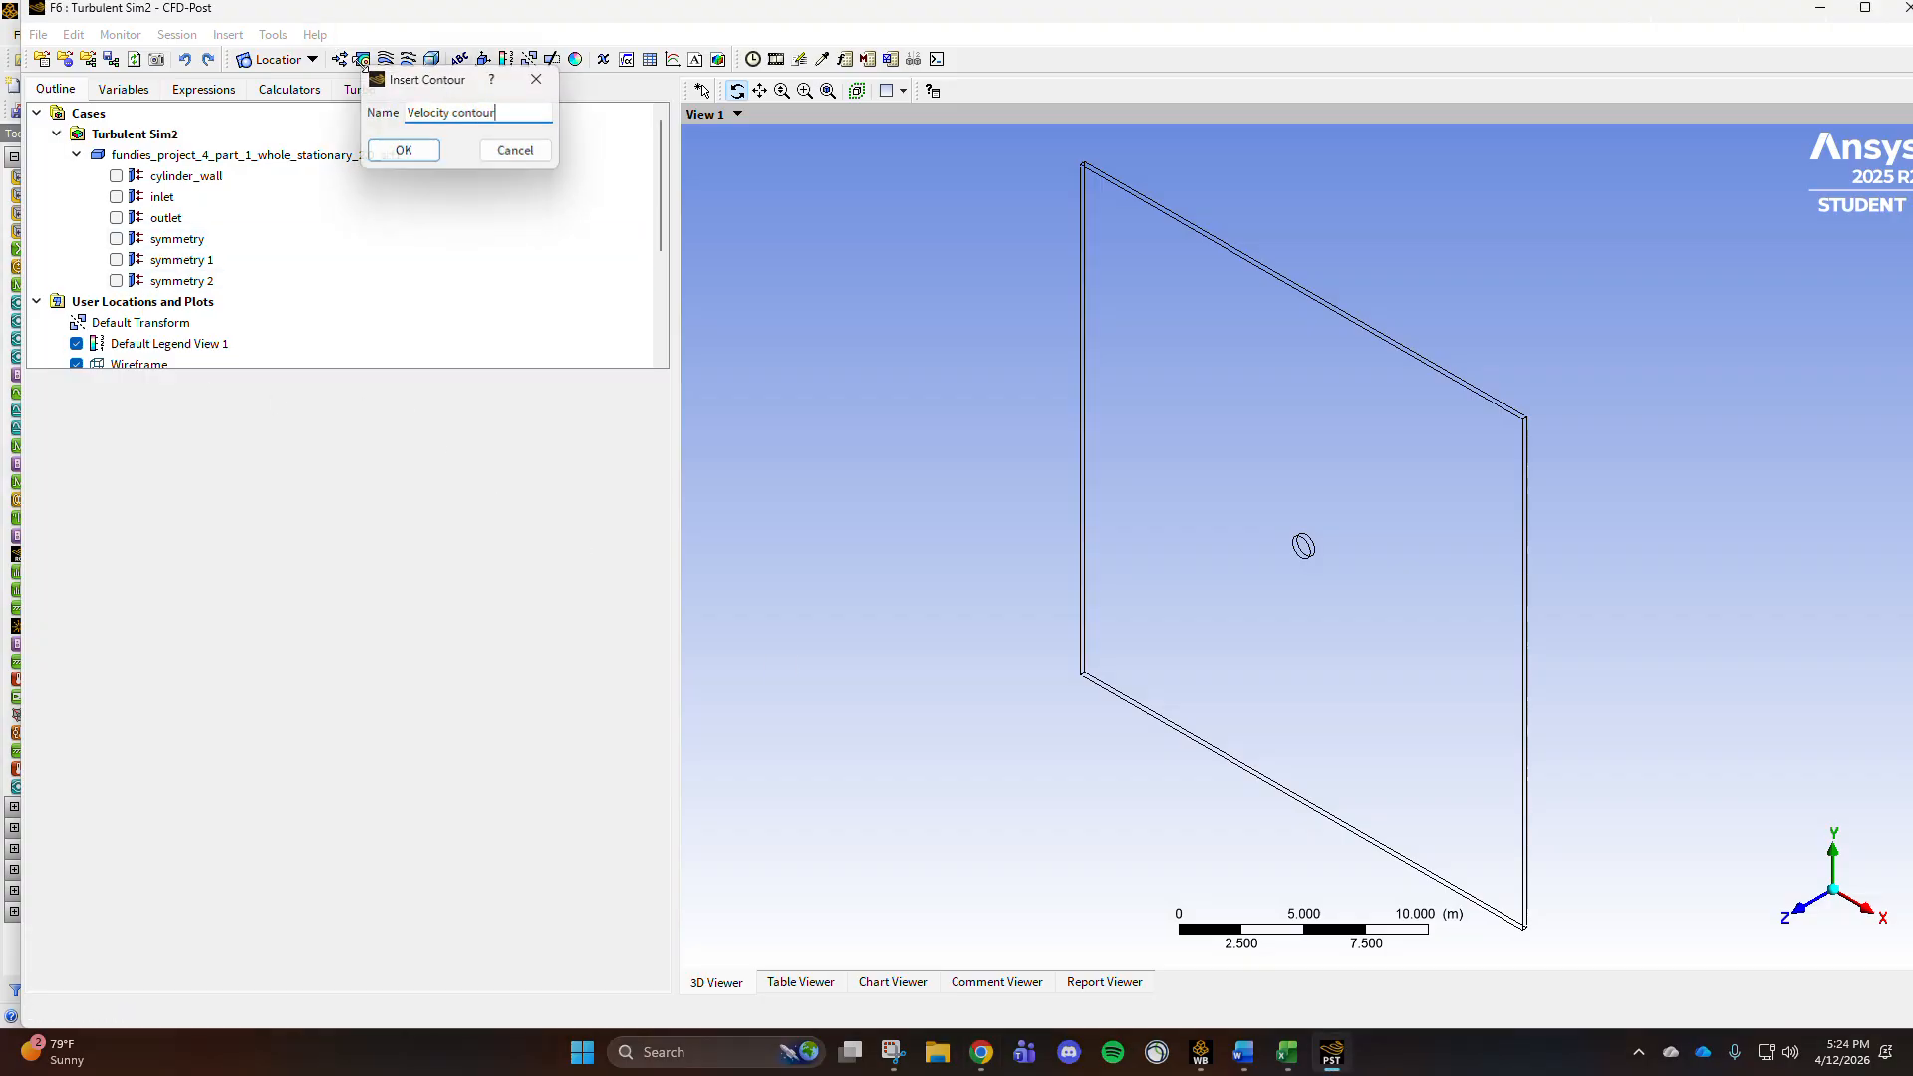
key("Return")
left_click(385, 499)
left_click(239, 608)
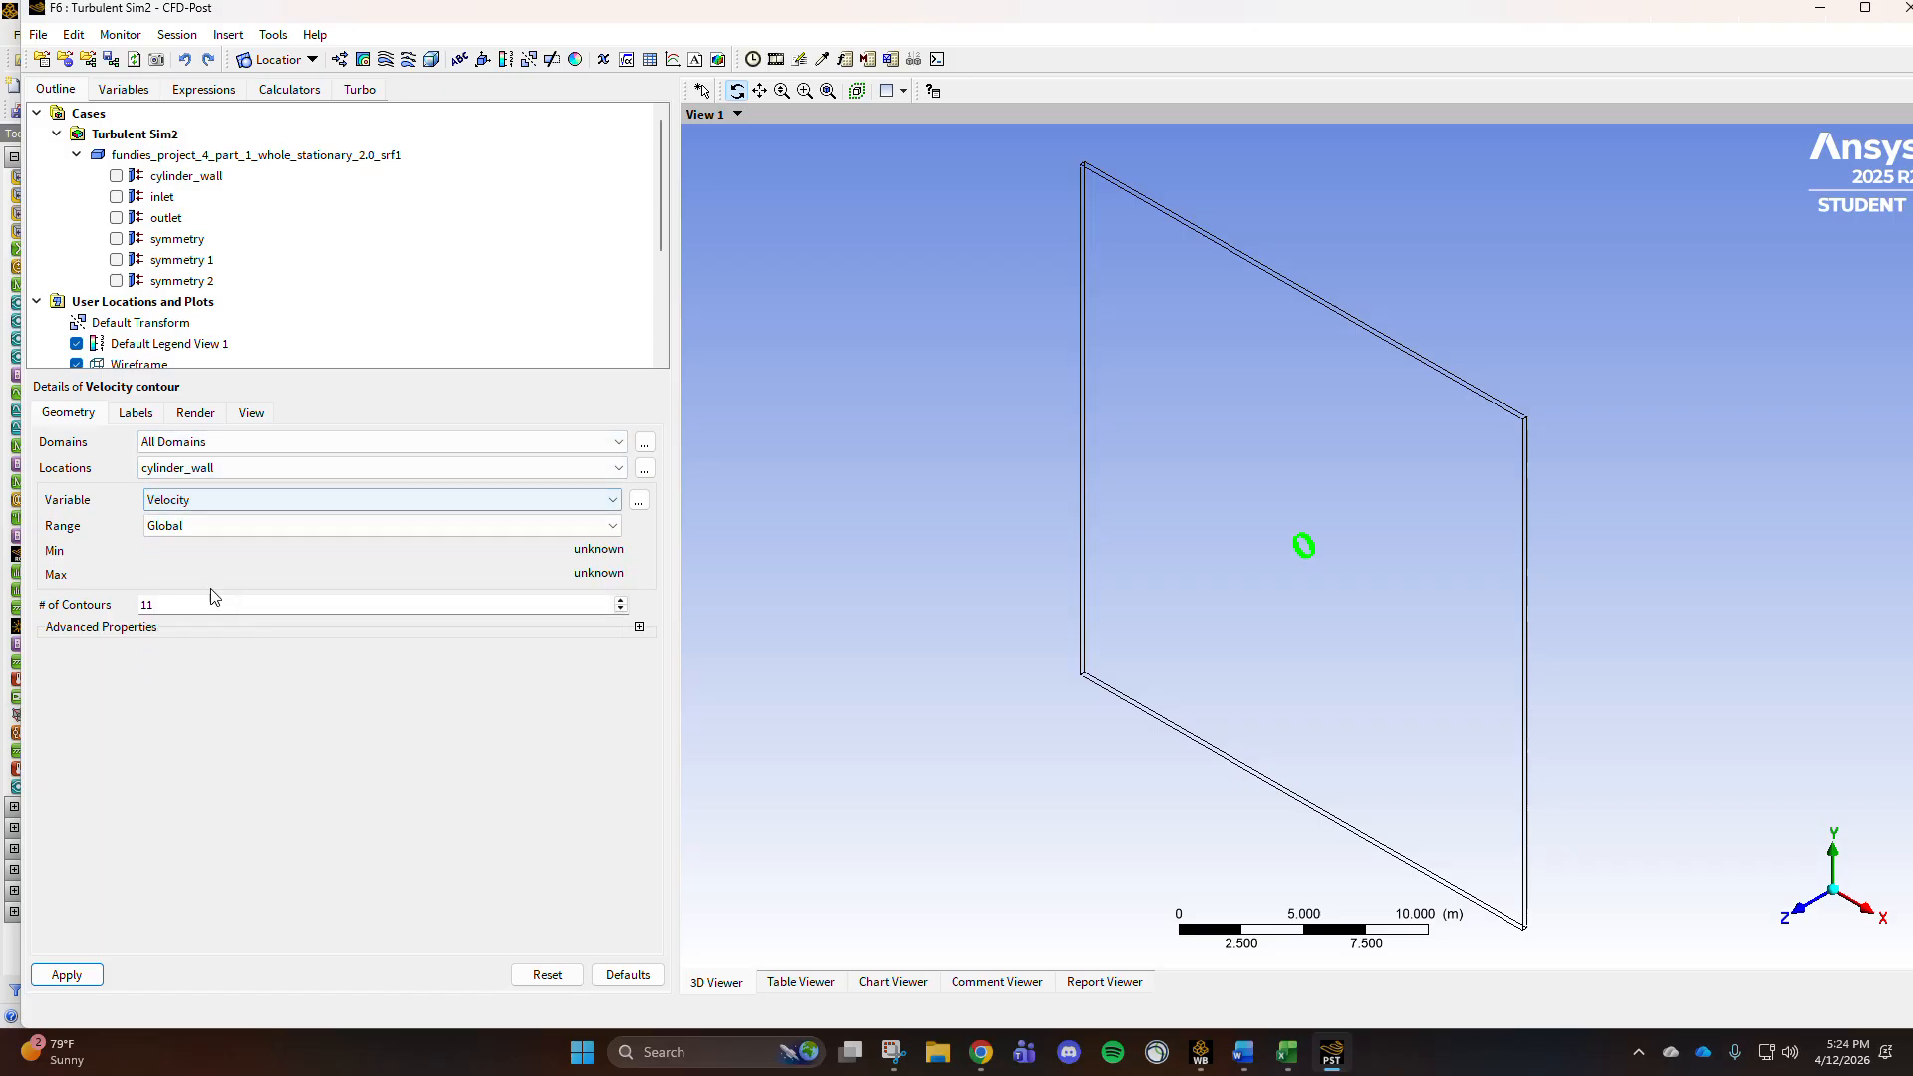
left_click(259, 467)
left_click(188, 556)
left_click(190, 604)
type("0")
left_click(80, 982)
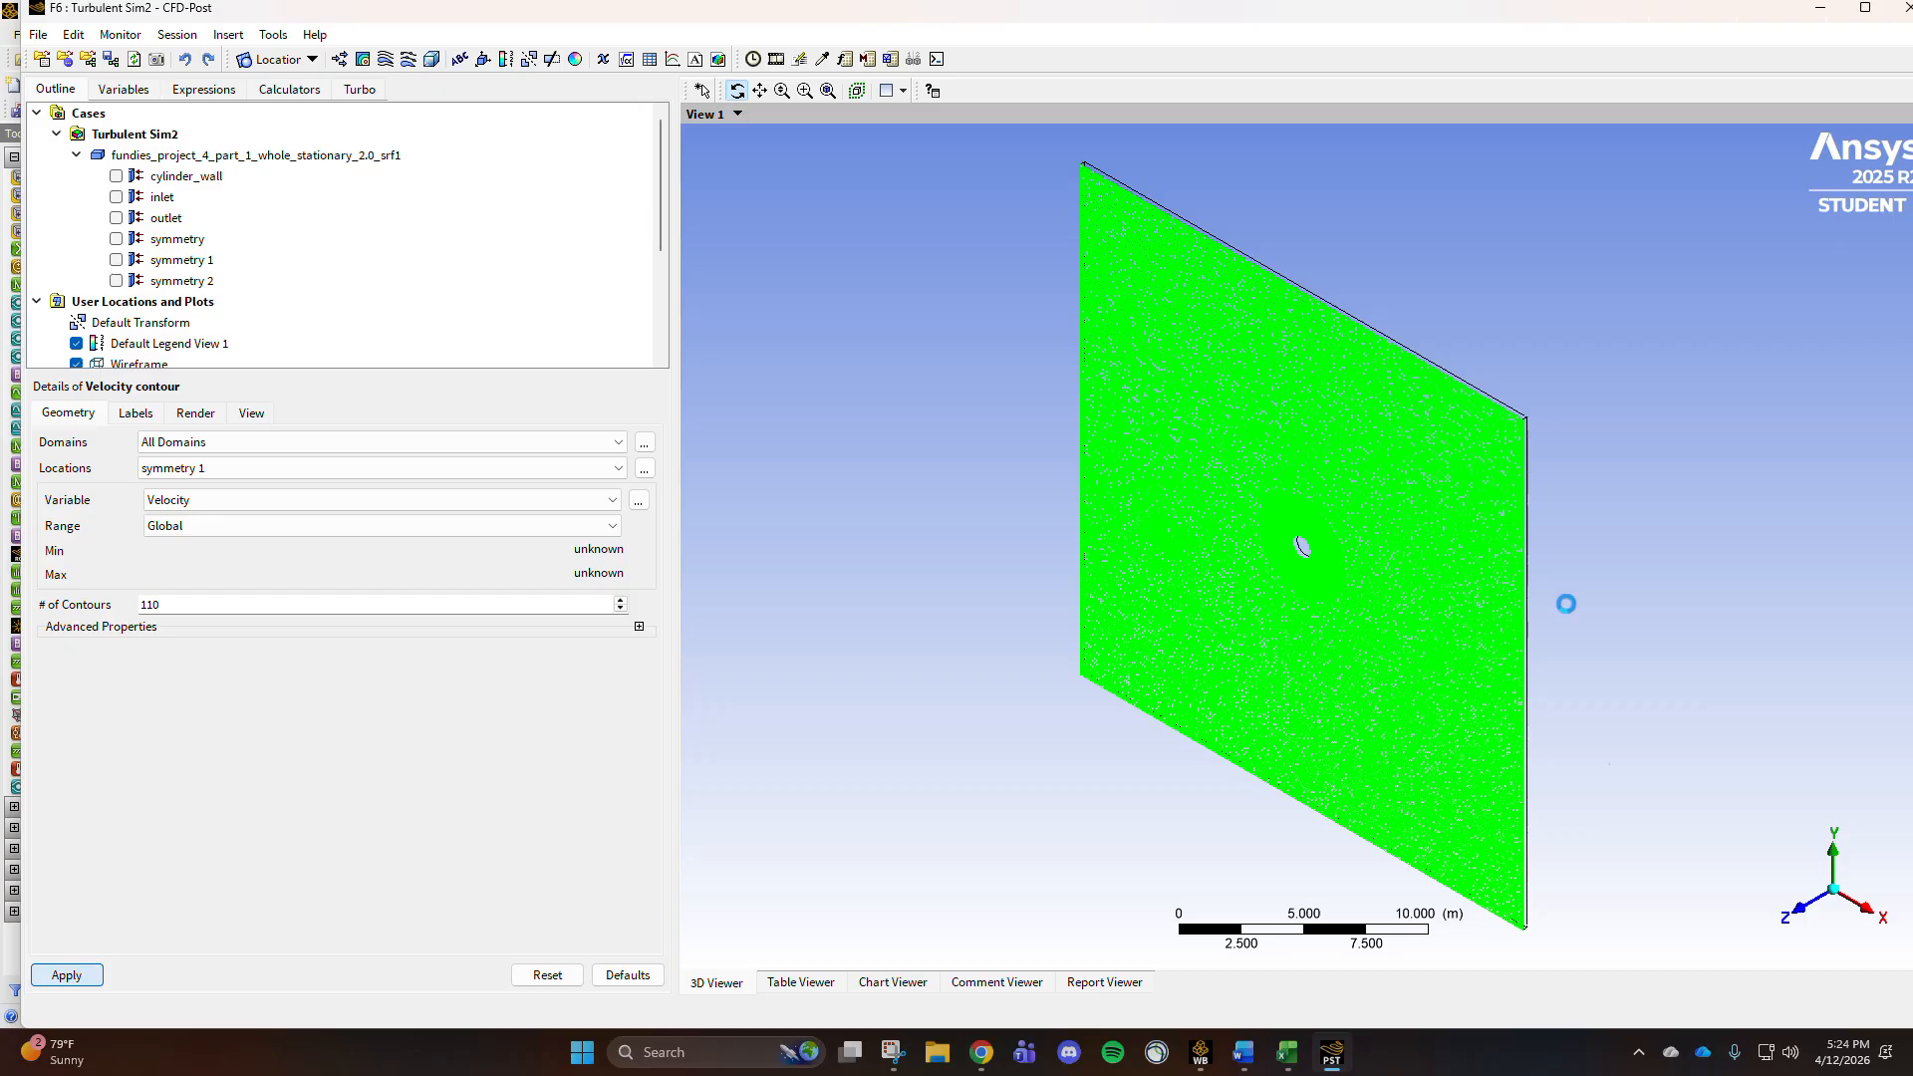
left_click(1801, 919)
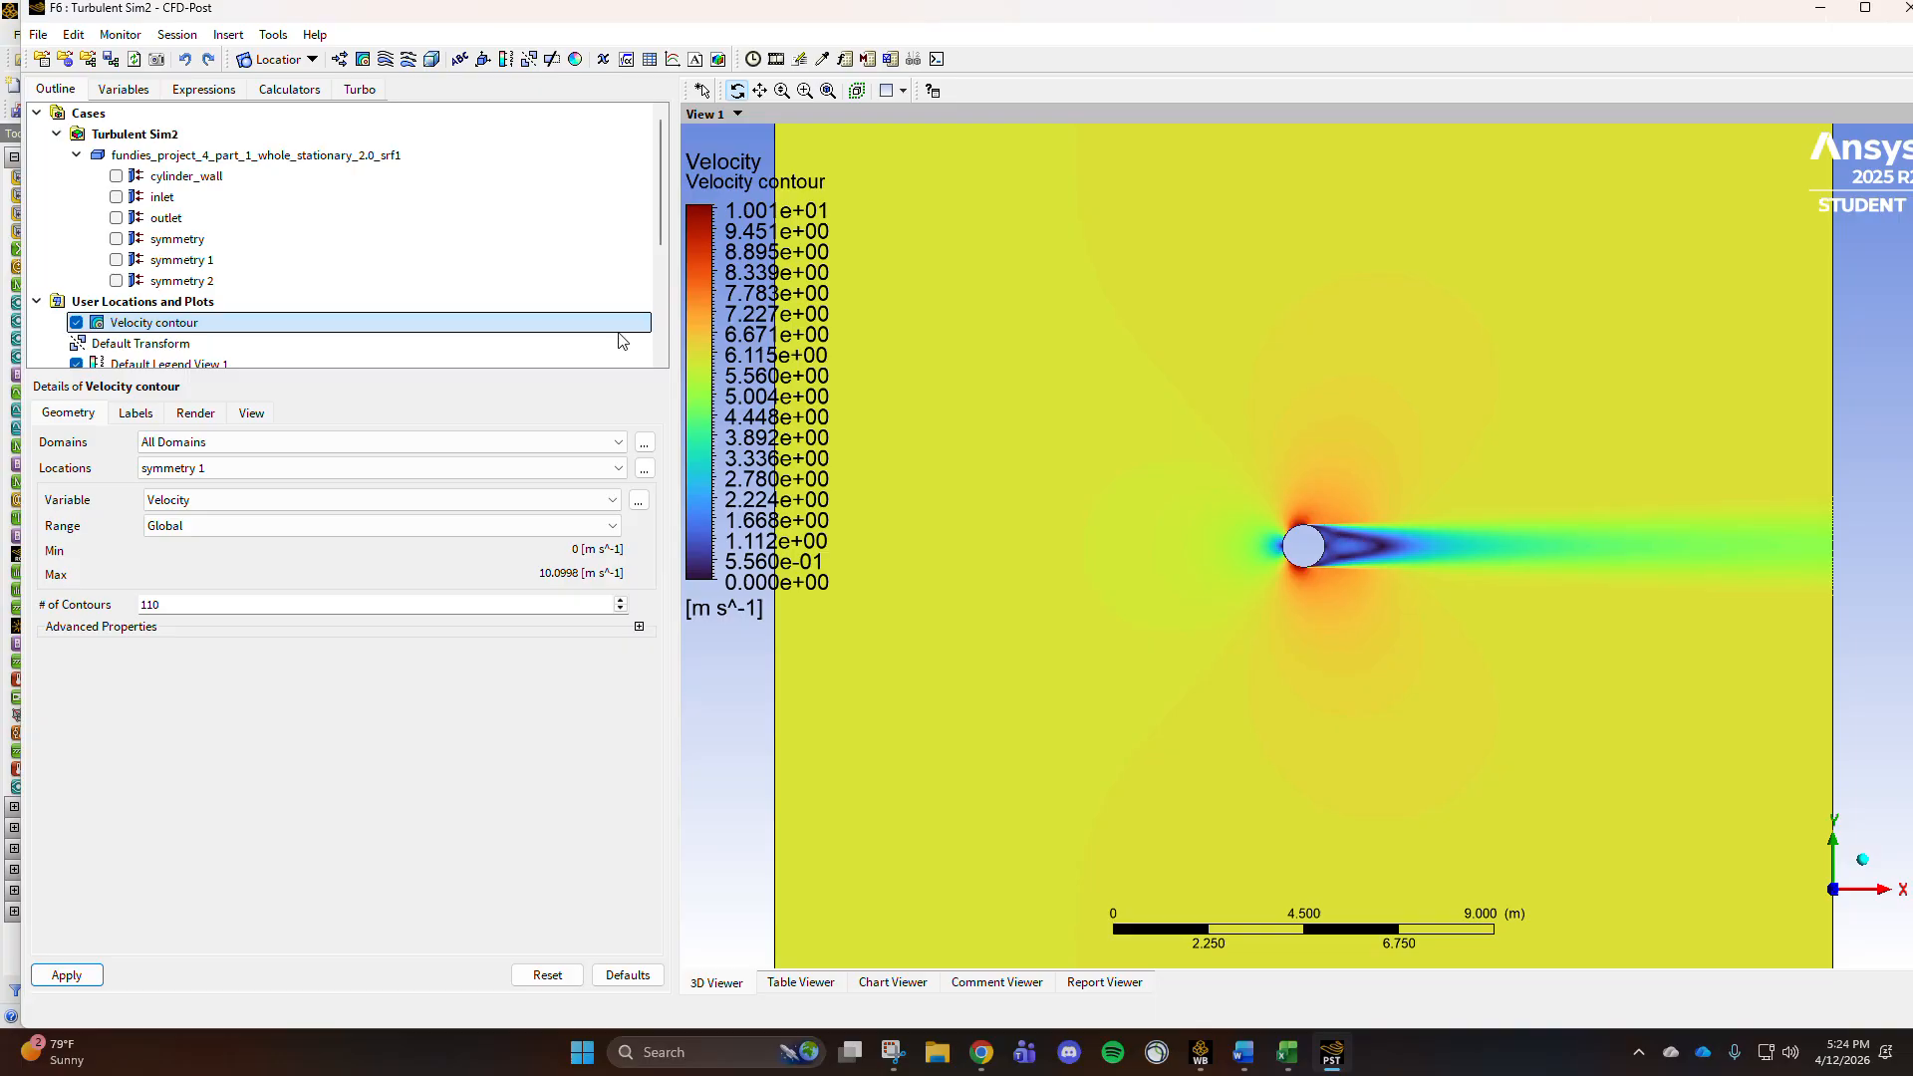
Step: Create a streamline plot named Velocity Stream starting from the inlet with 250 equally spaced points in the forward direction
left_click(385, 60)
type("Veloc")
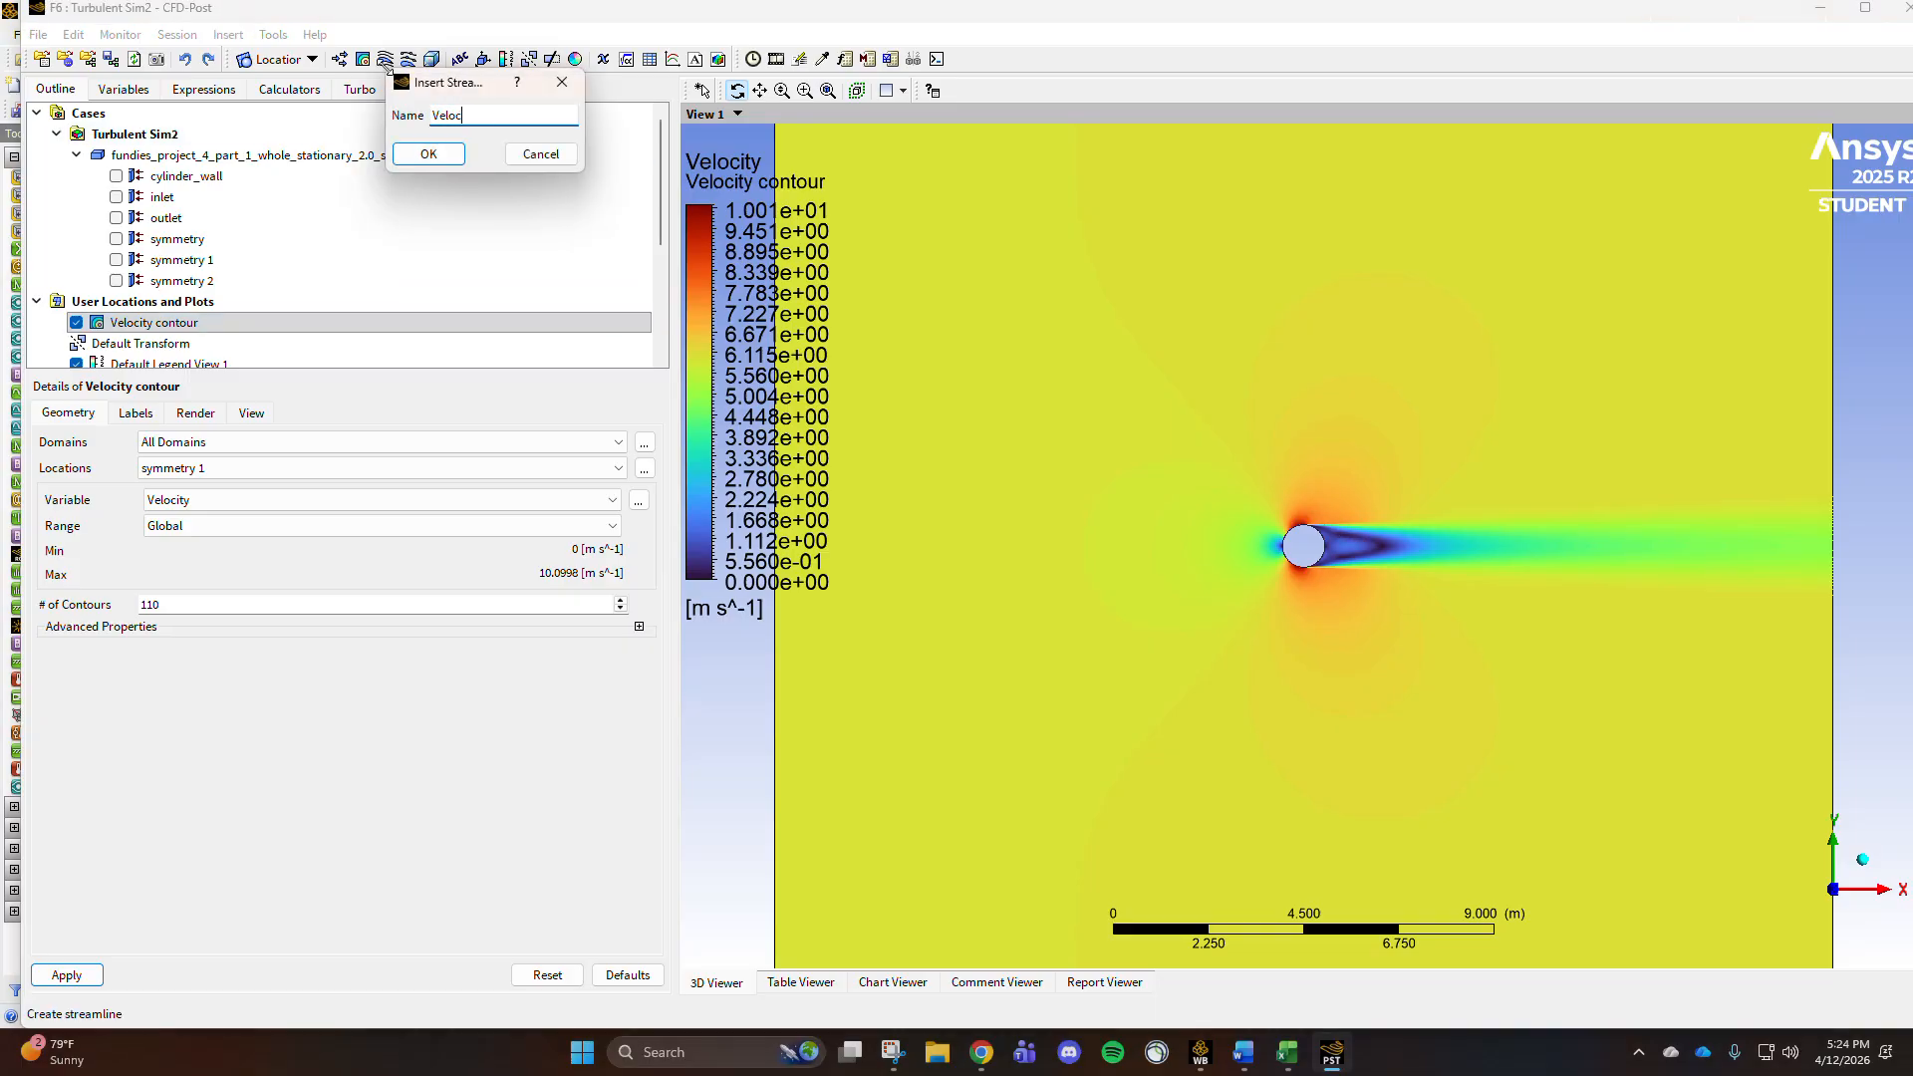
type("ity sttream")
key("Return")
left_click(219, 567)
type("0")
left_click(225, 489)
left_click(201, 674)
left_click(200, 513)
left_click(189, 550)
left_click(62, 972)
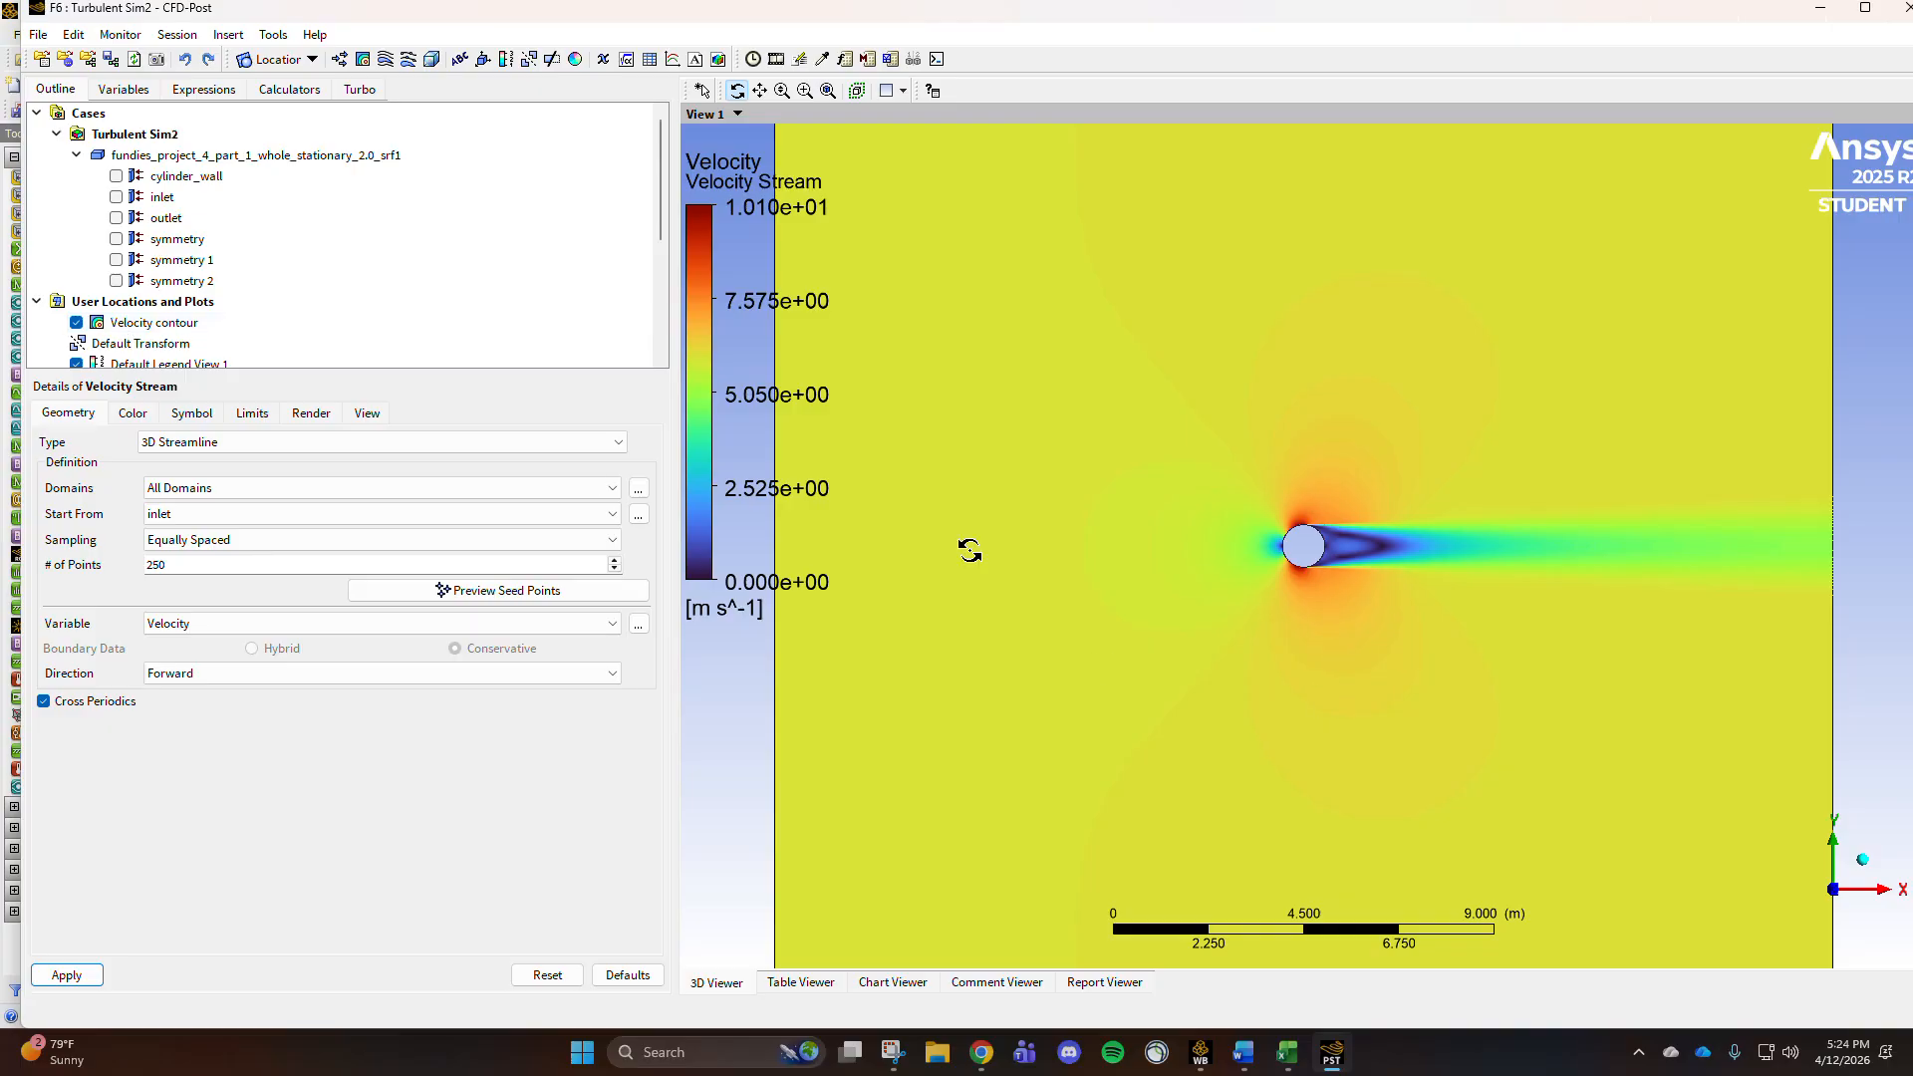
Step: Hide the velocity contour to examine the streamlines around the cylinder
left_click(76, 322)
scroll(1375, 563, "up", 2)
scroll(1375, 547, "up", 3)
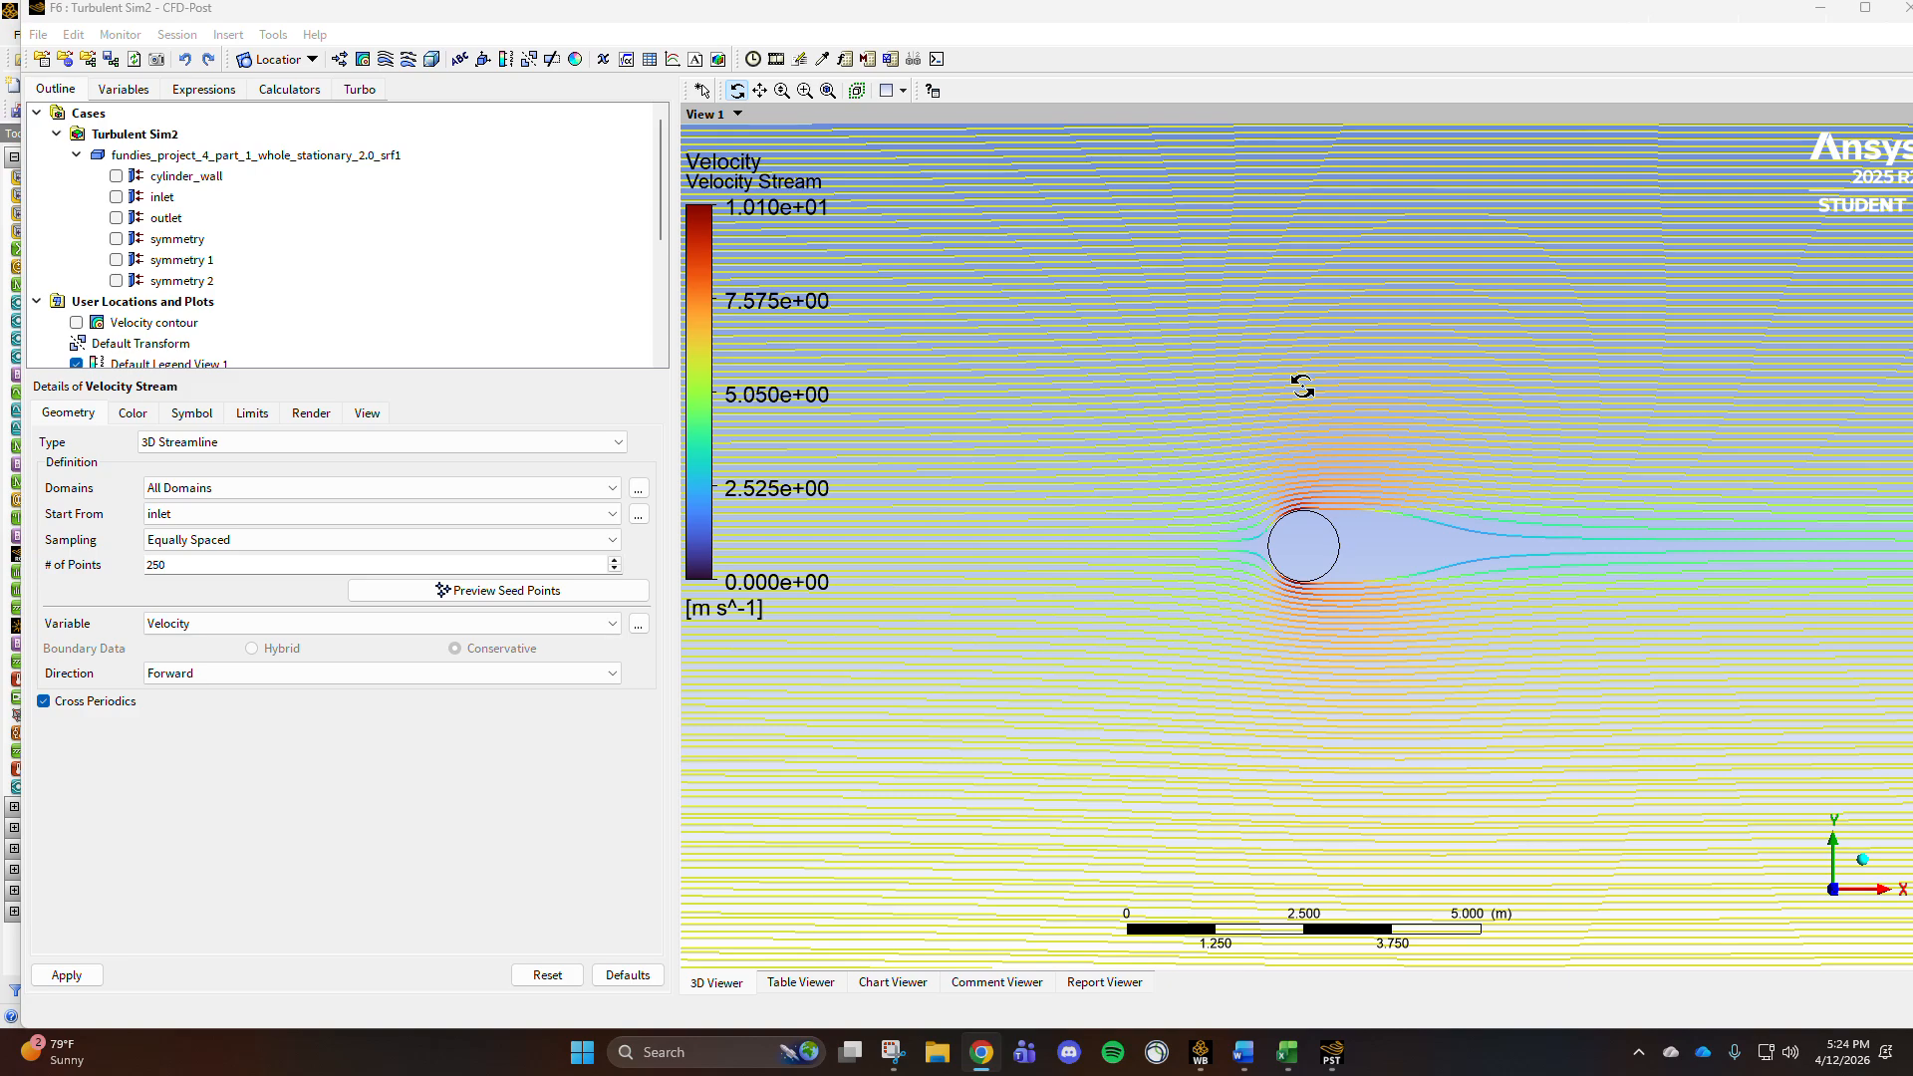
Step: Create a contour named Pressure Contour on symmetry 1 with the Pressure variable and 110 contours, display it without Velocity Stream, and close CFD-Post
left_click(362, 60)
type("Pressure Contour")
key("Return")
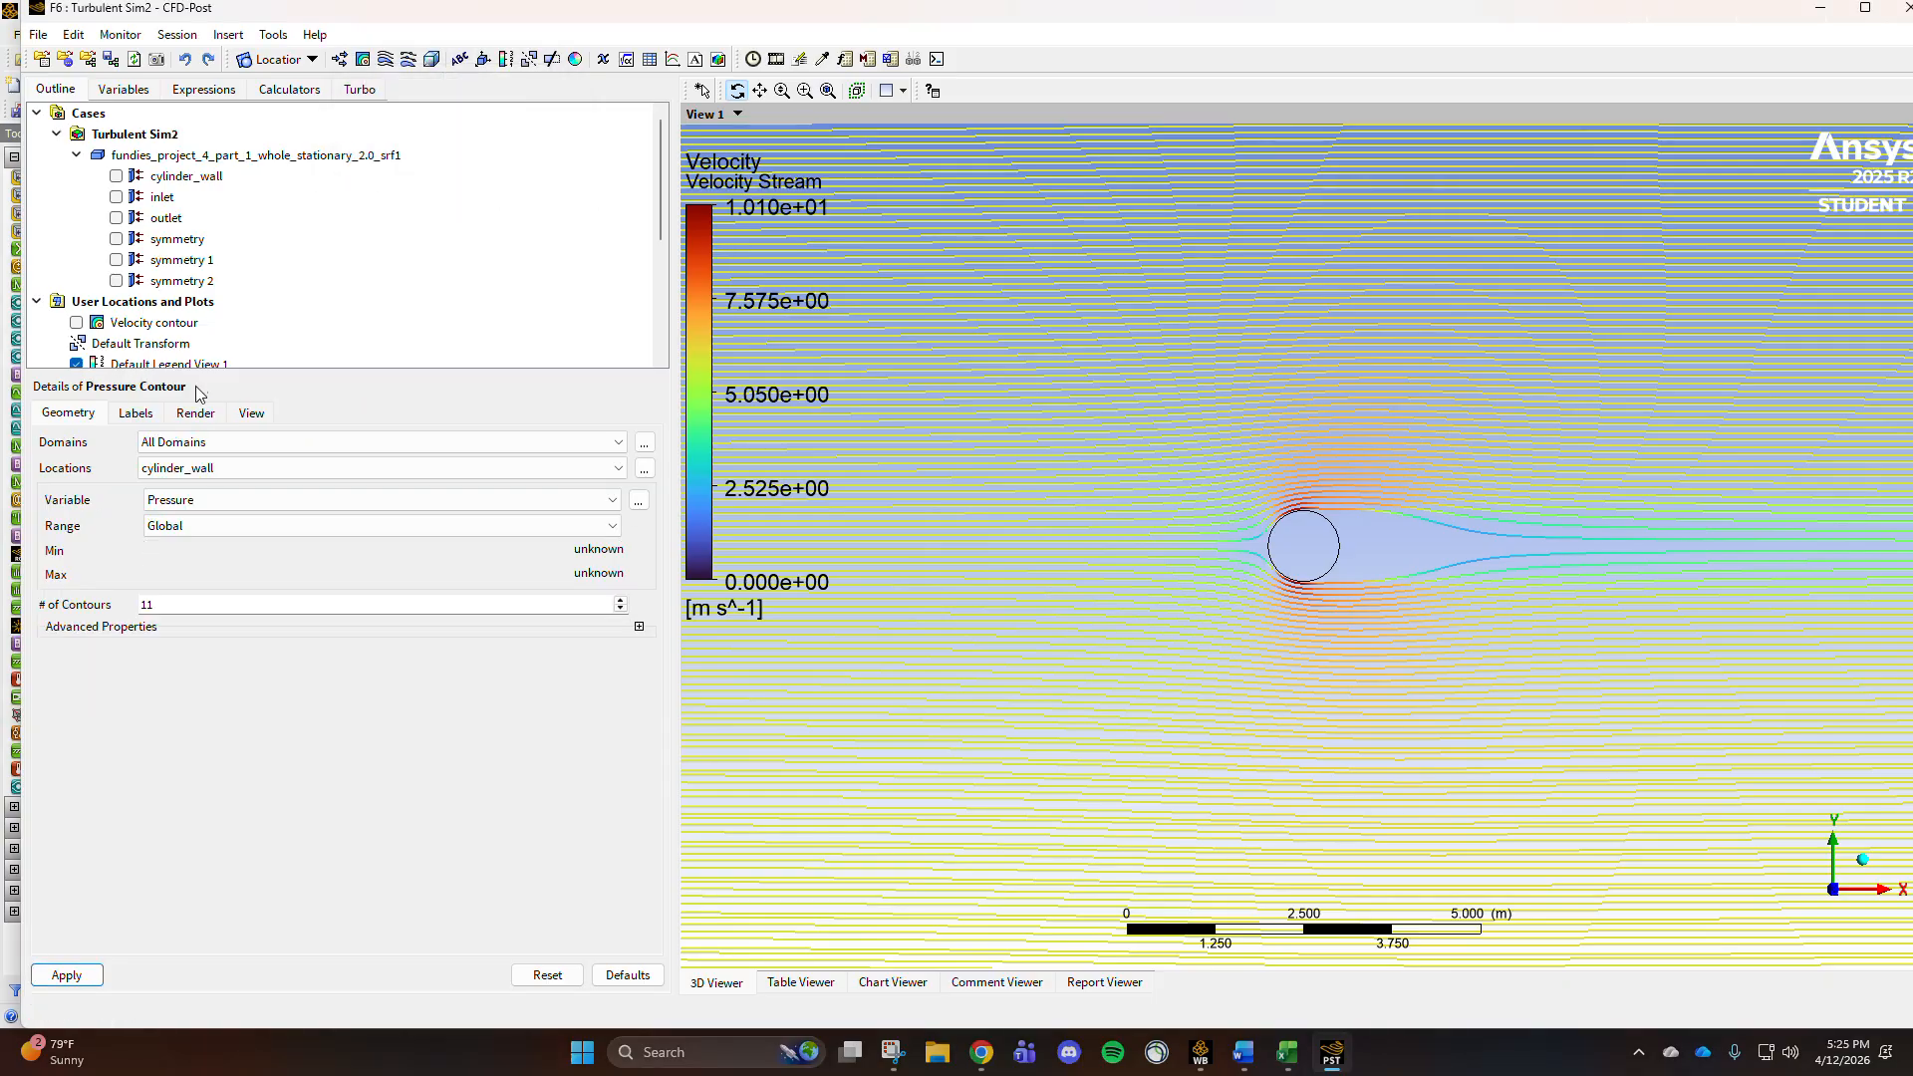
scroll(179, 357, "down", 2)
left_click(192, 605)
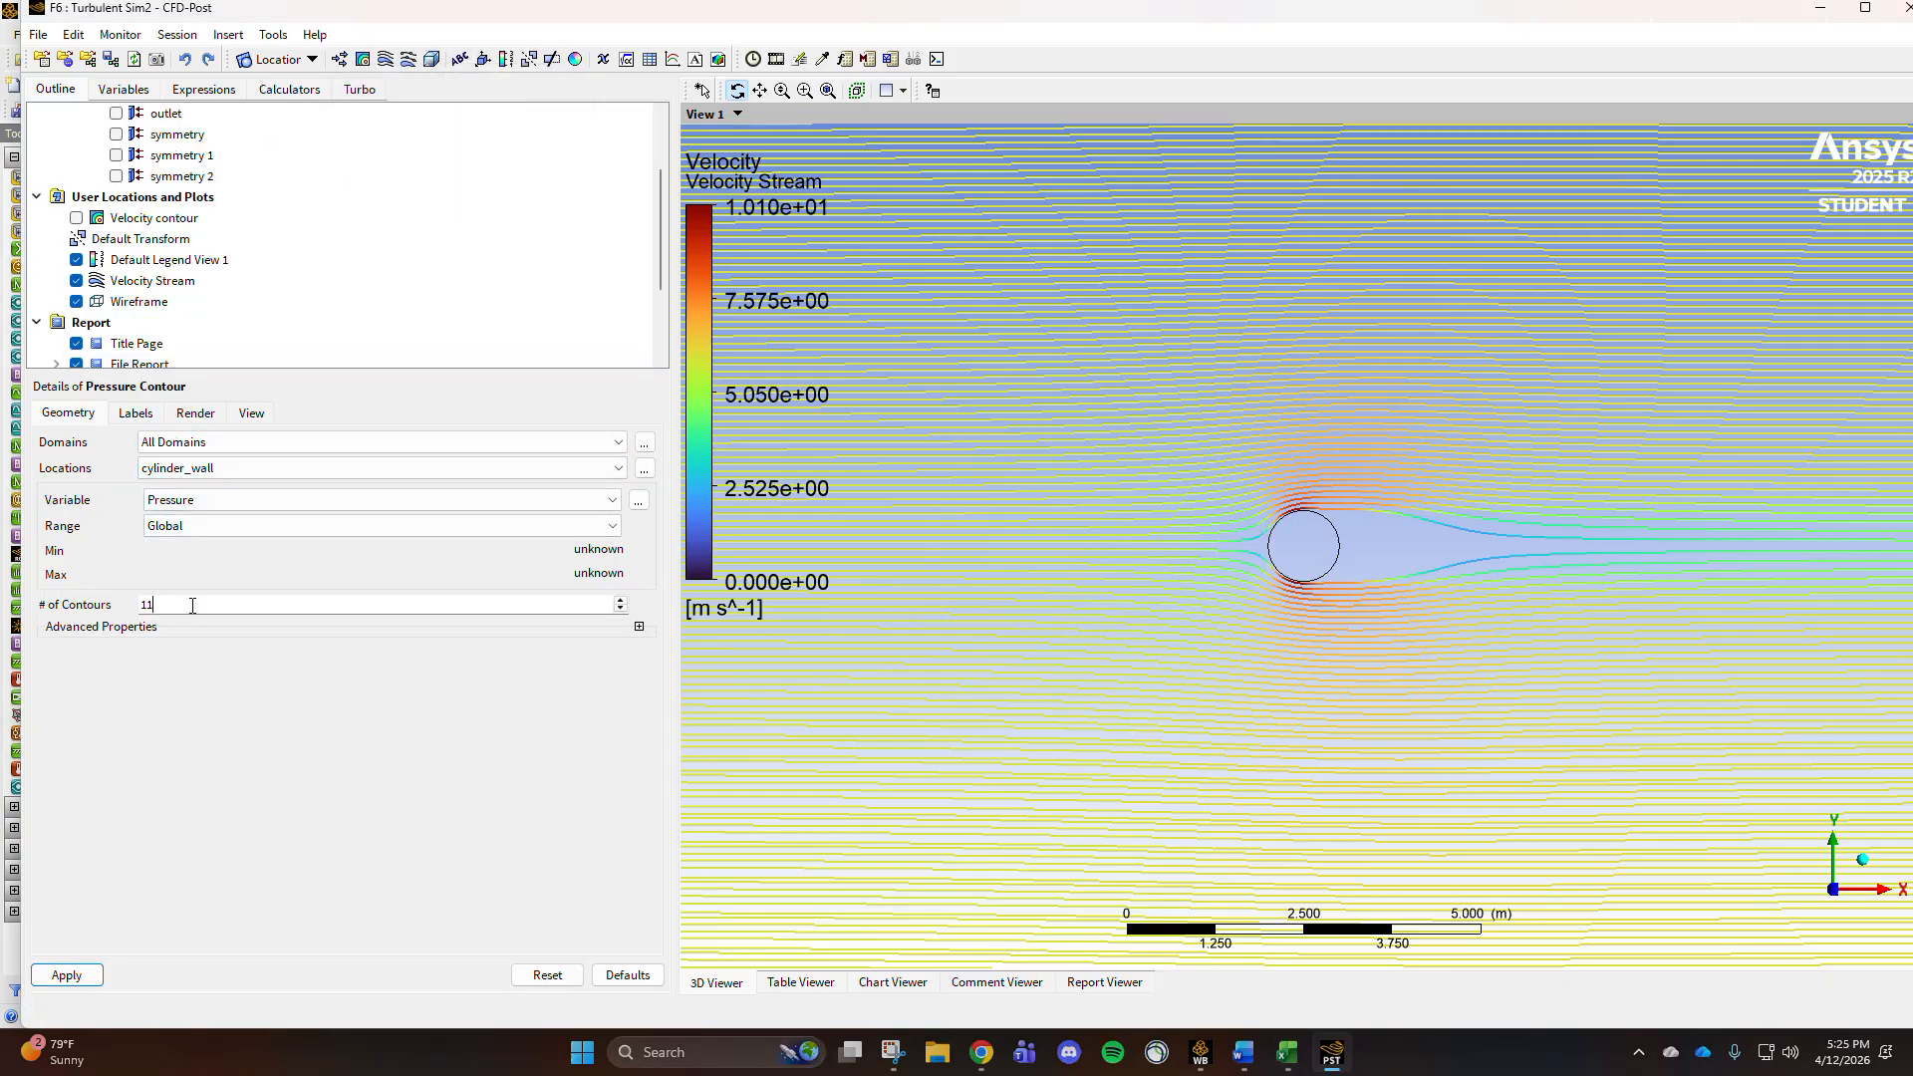
left_click(227, 442)
left_click(227, 475)
left_click(228, 471)
left_click(192, 555)
left_click(88, 975)
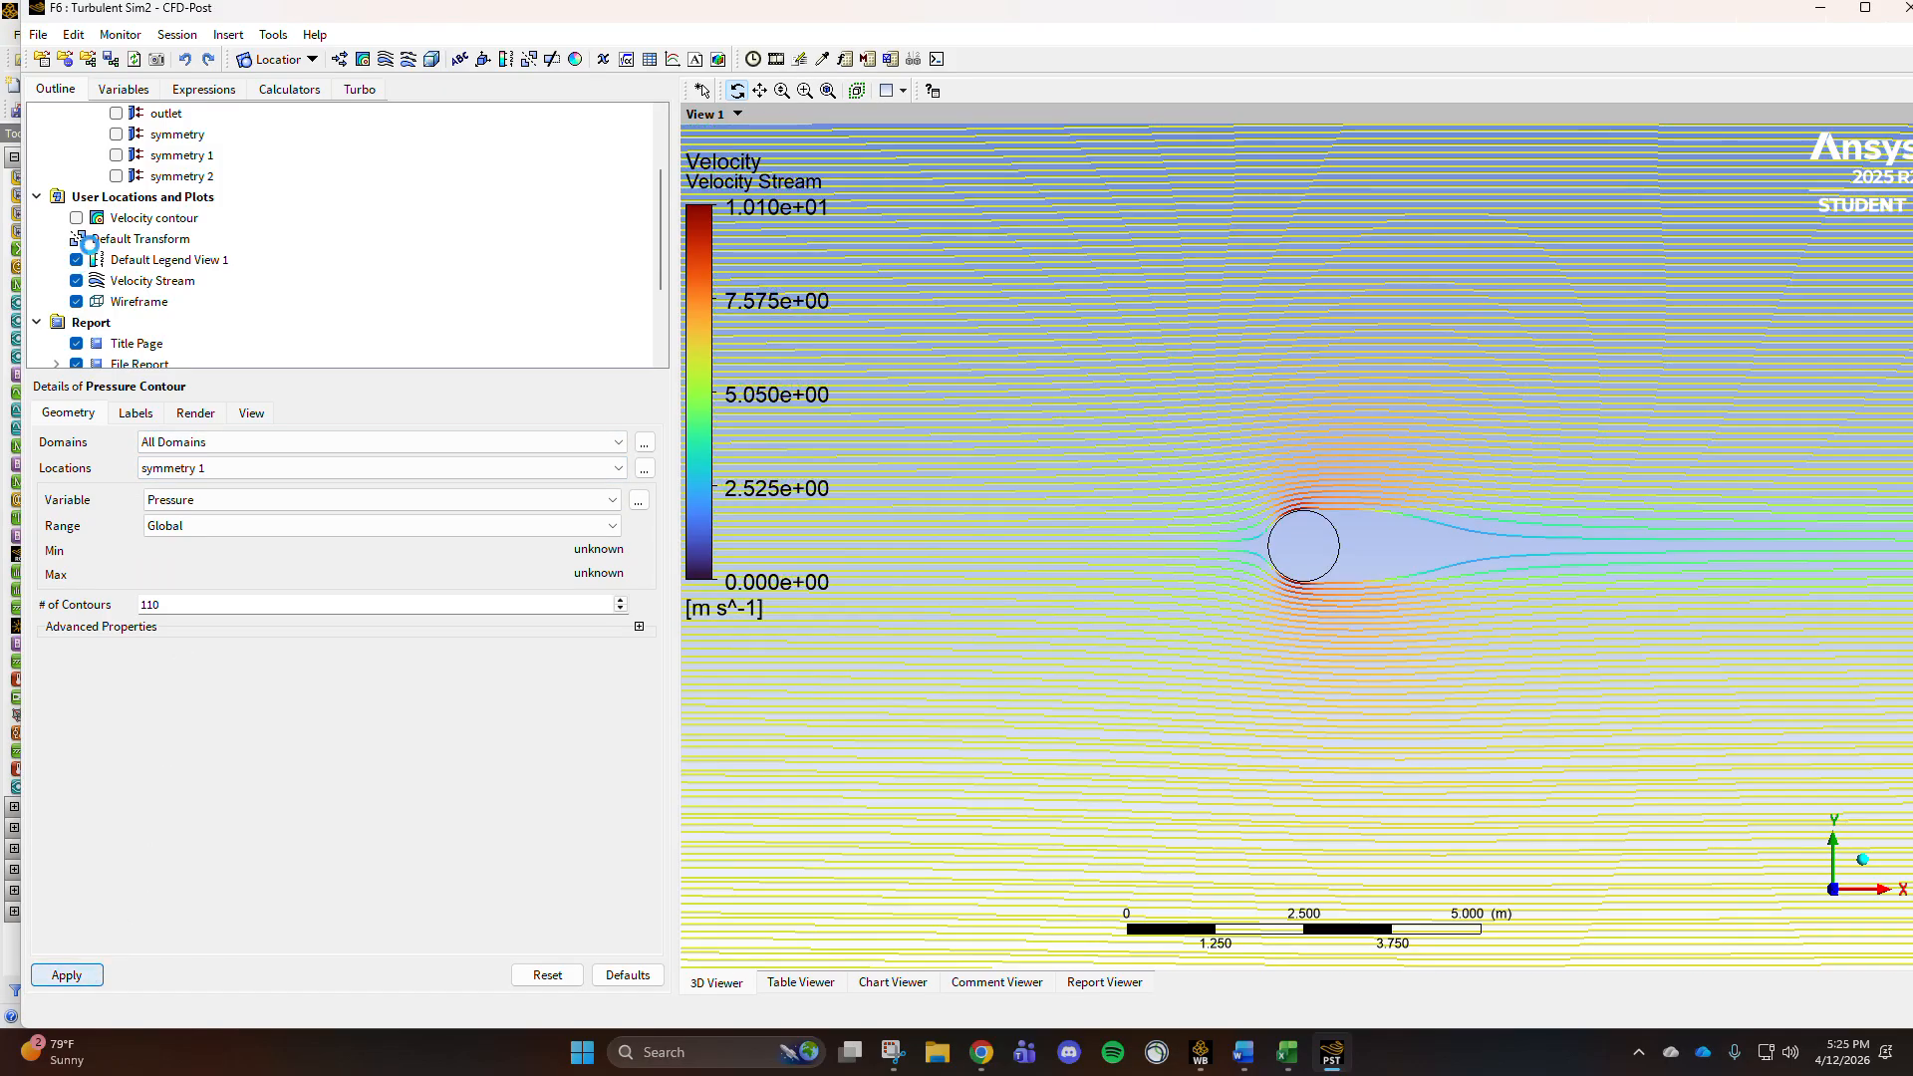
left_click(76, 280)
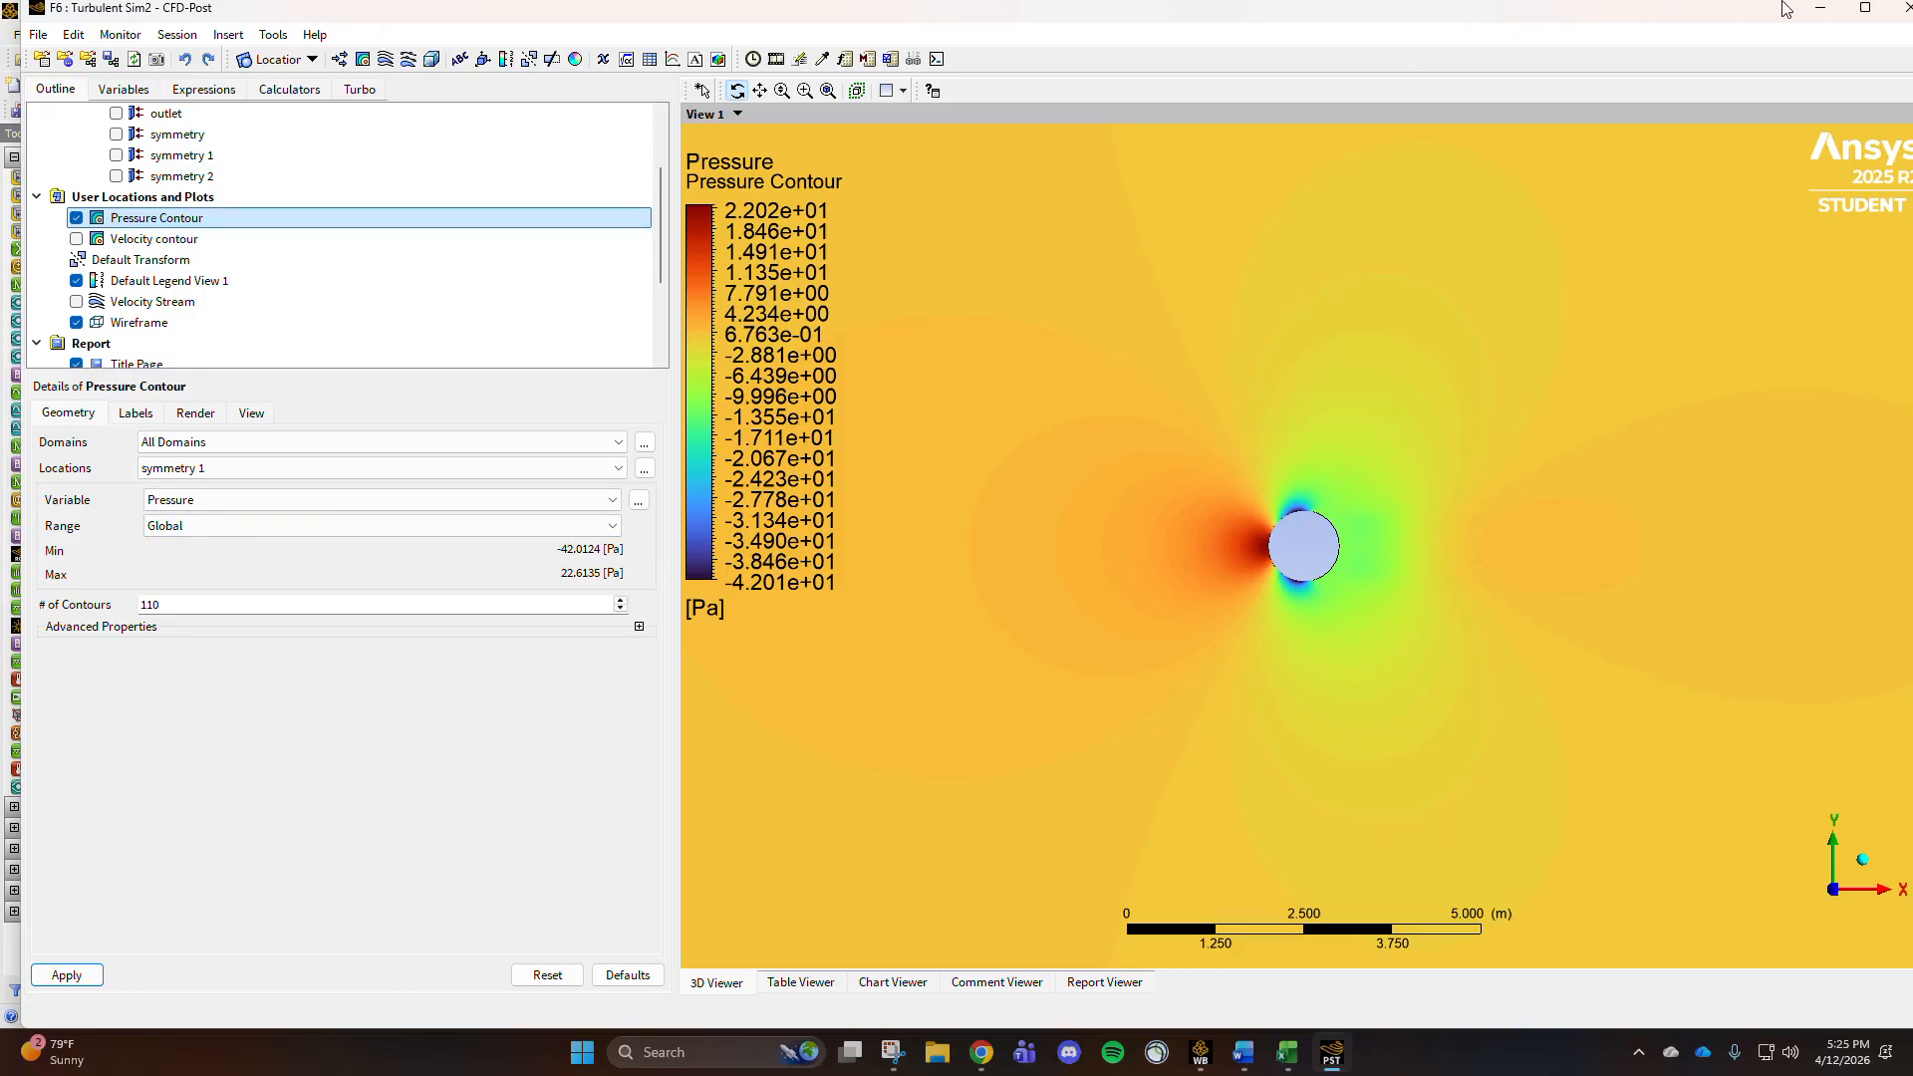
left_click(1901, 7)
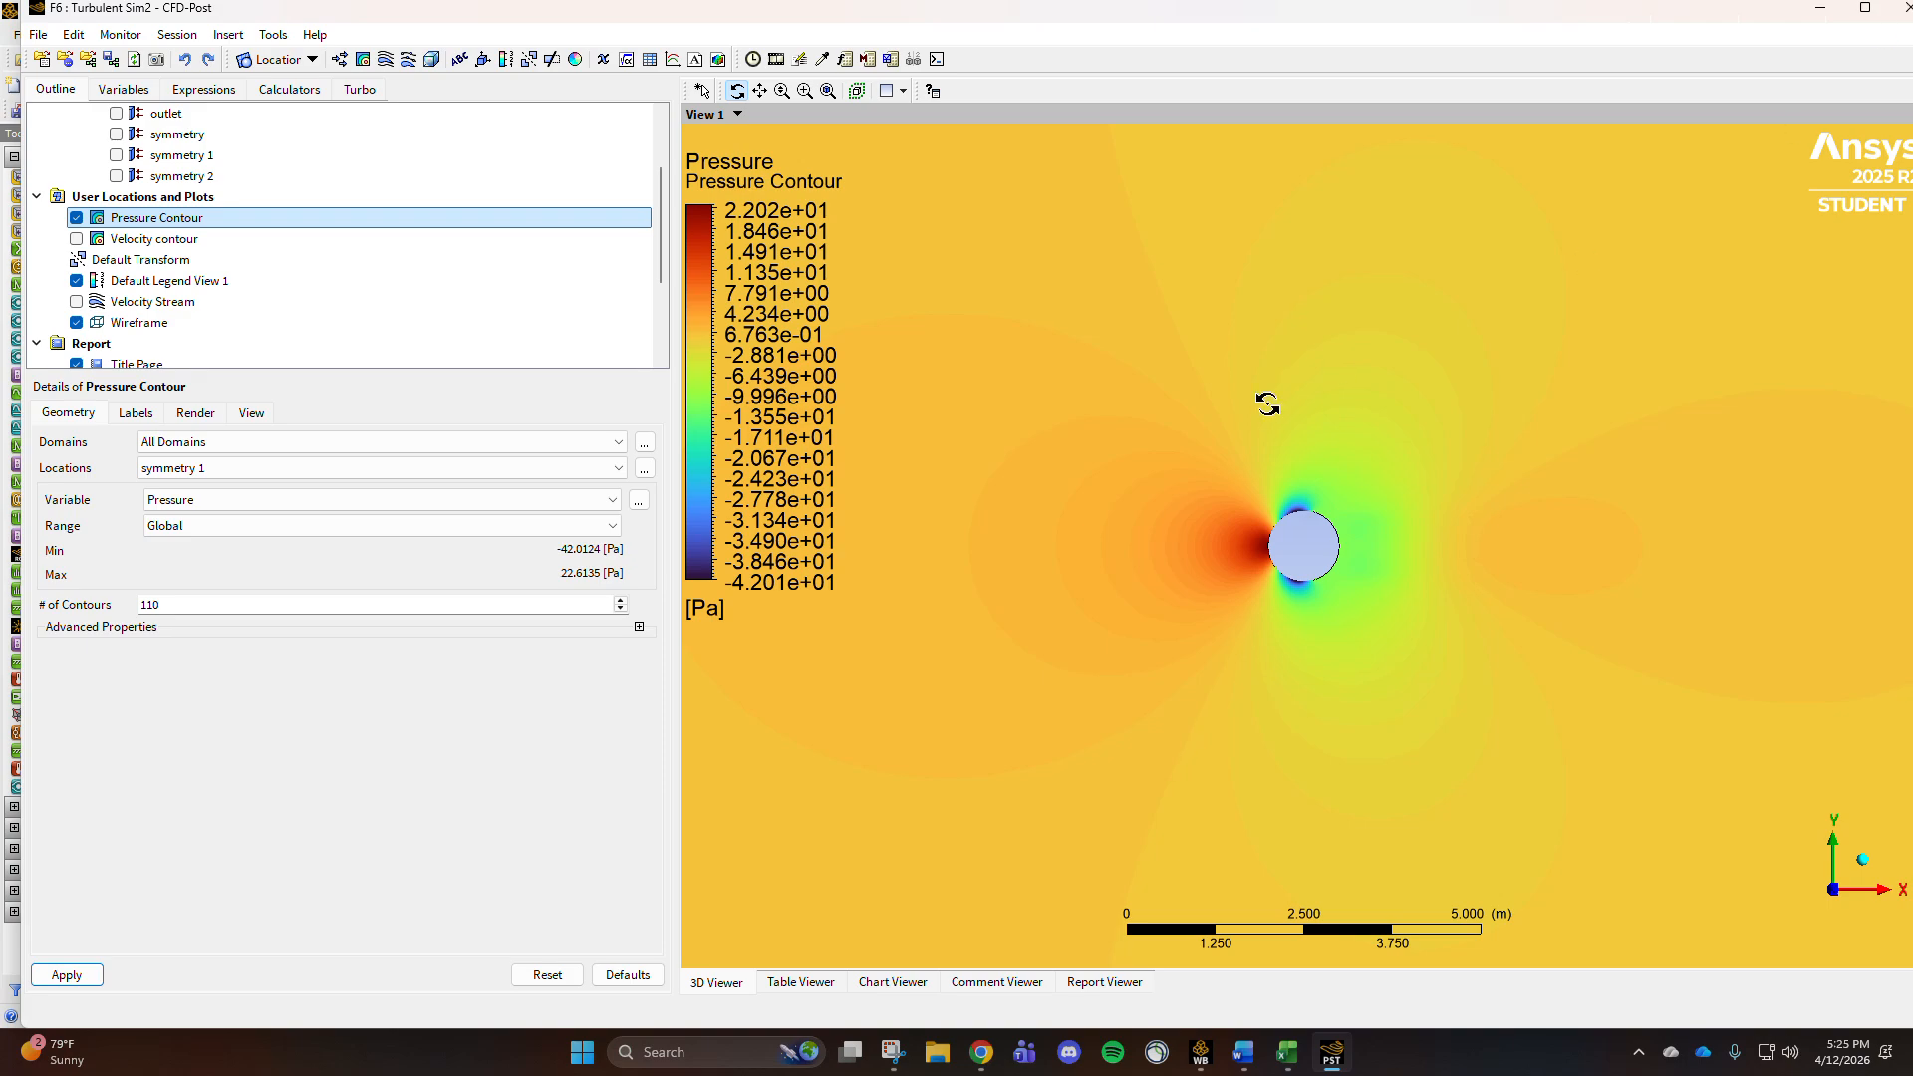